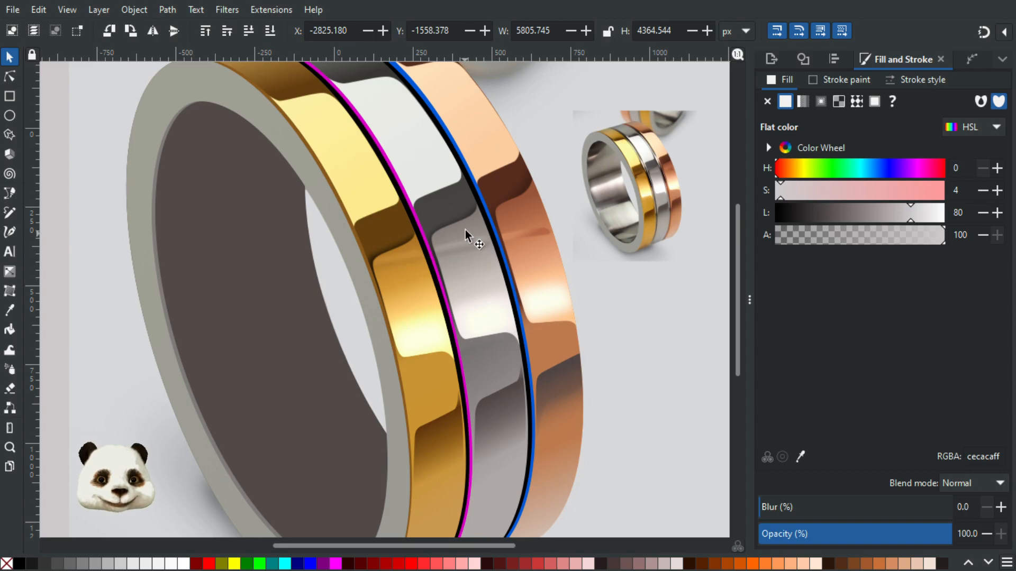
Examine the shading and reflections on the ring's gold, silver and copper bands against the small reference photo.
scroll(469, 229, down, 2)
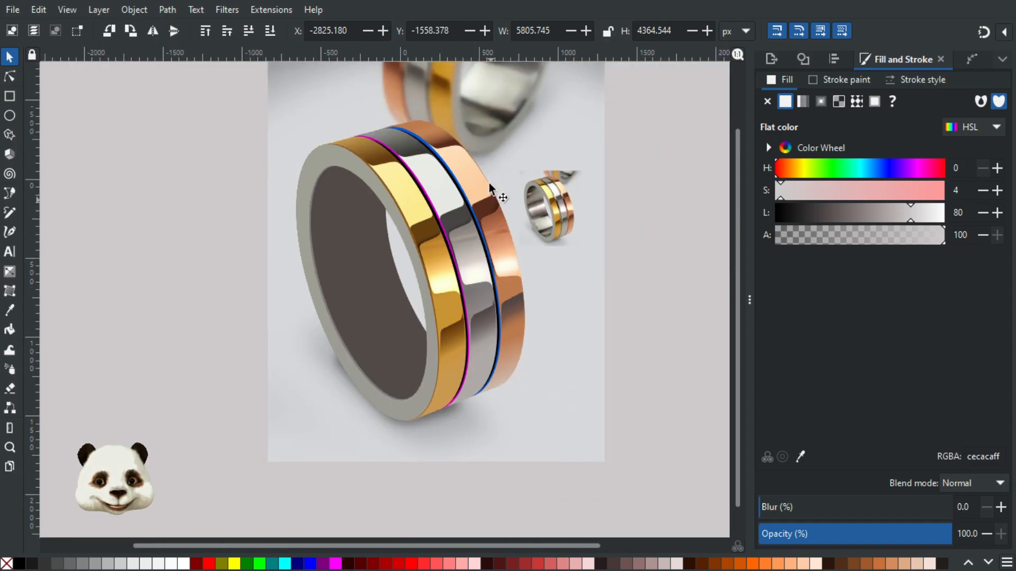
scroll(492, 202, up, 1)
scroll(485, 319, up, 1)
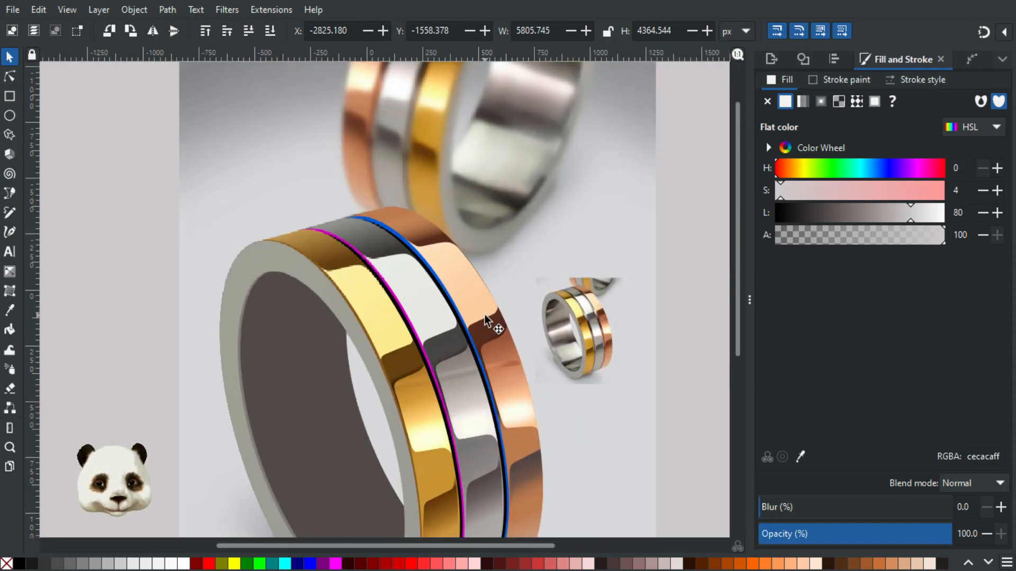
scroll(470, 364, up, 2)
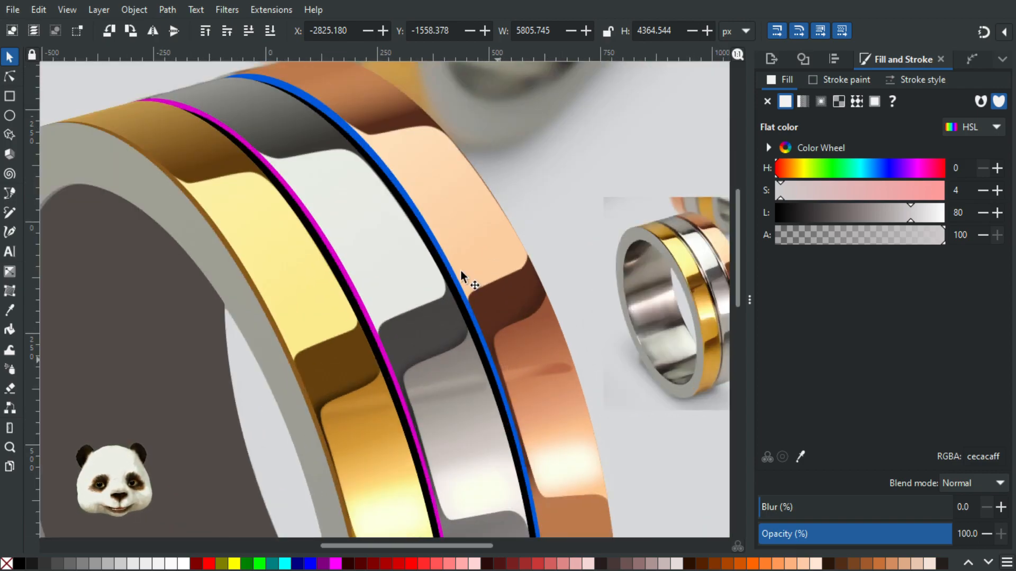
scroll(468, 286, down, 3)
scroll(469, 285, right, 2)
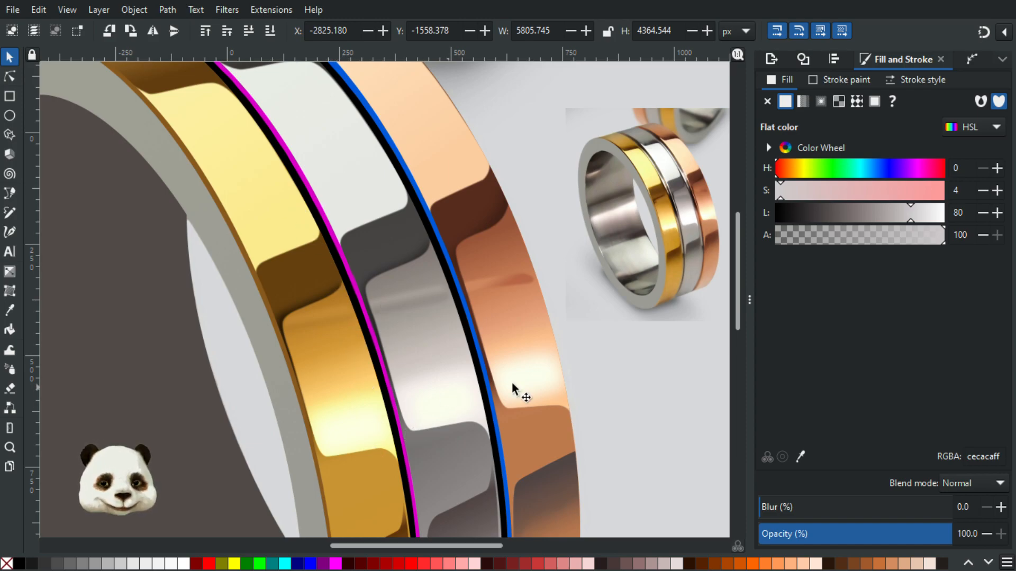
scroll(574, 381, down, 1)
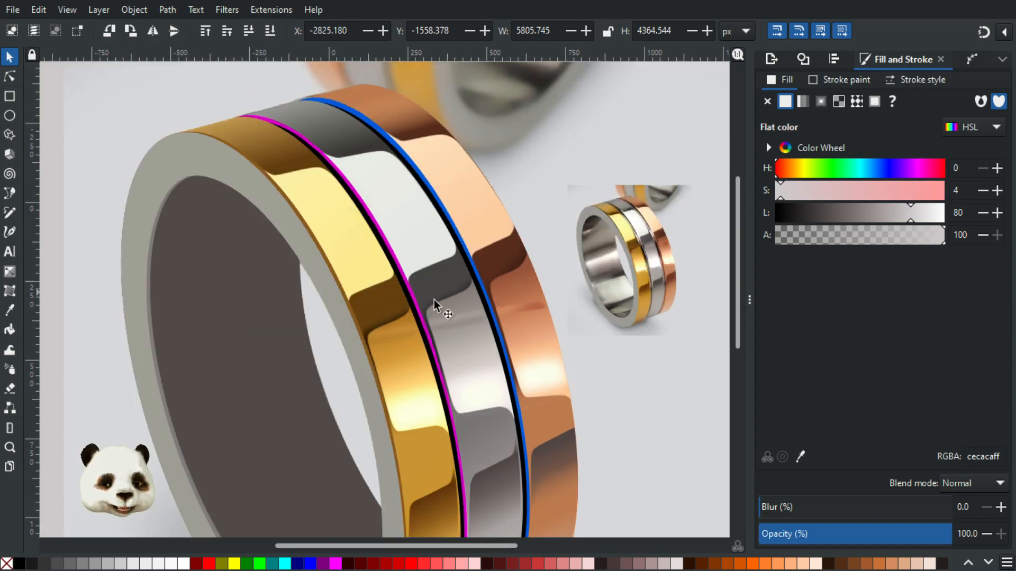
scroll(545, 309, up, 1)
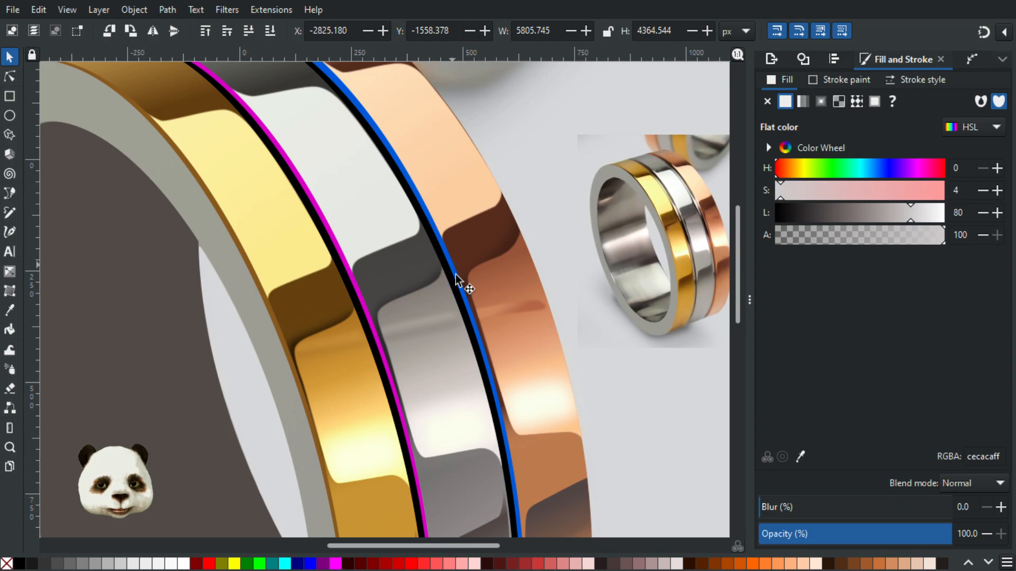
scroll(297, 222, up, 3)
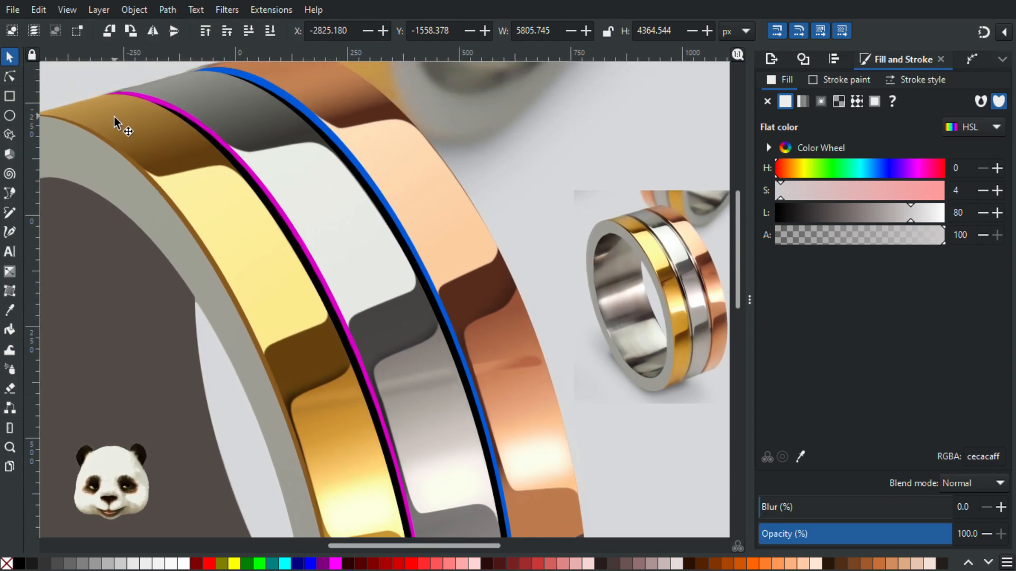
Recolour the upper end stop of the gold band's dark shadow gradient with opaque light gold bc944c, sampled from the band.
key(g)
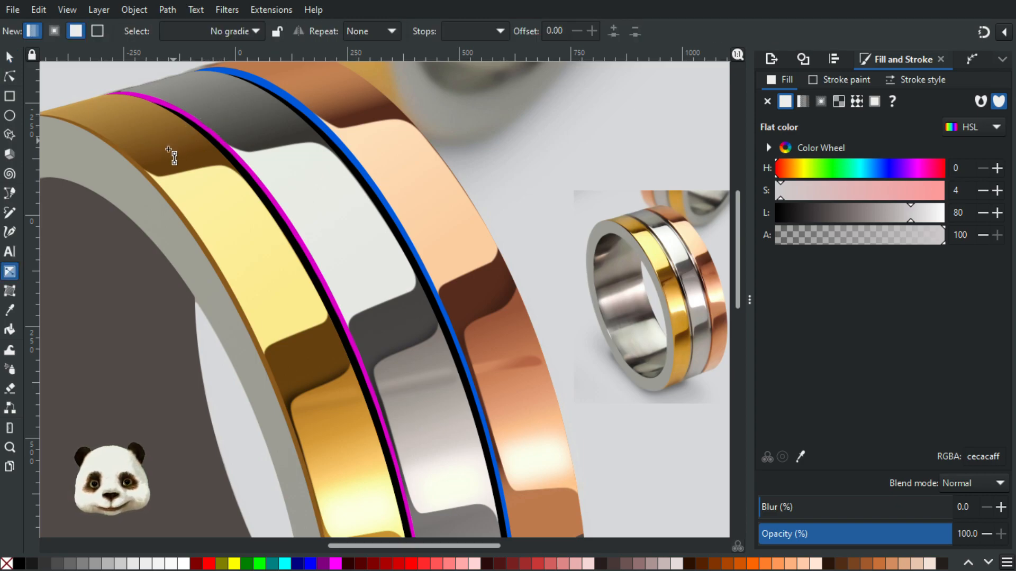
click(204, 165)
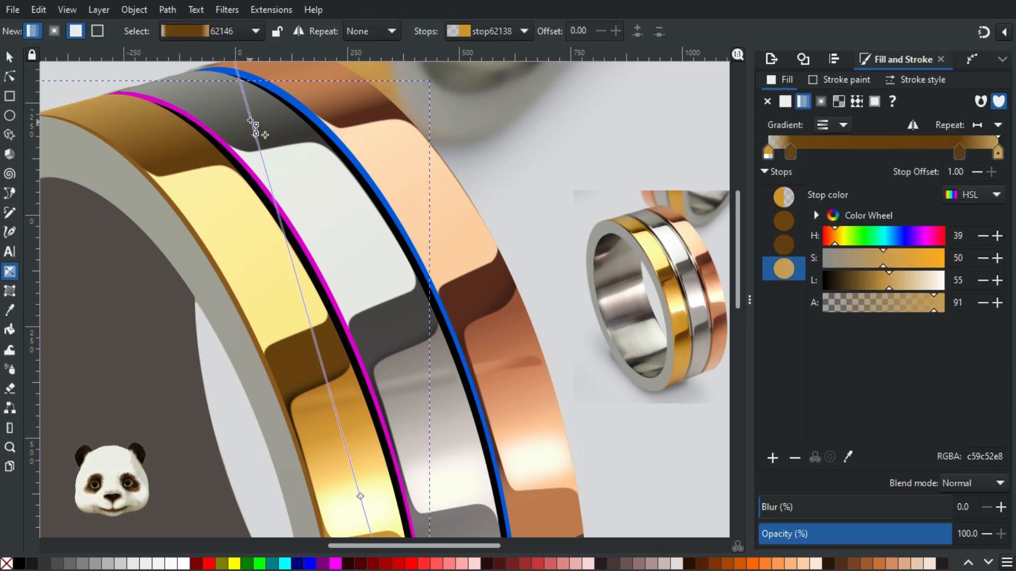
scroll(253, 126, up, 2)
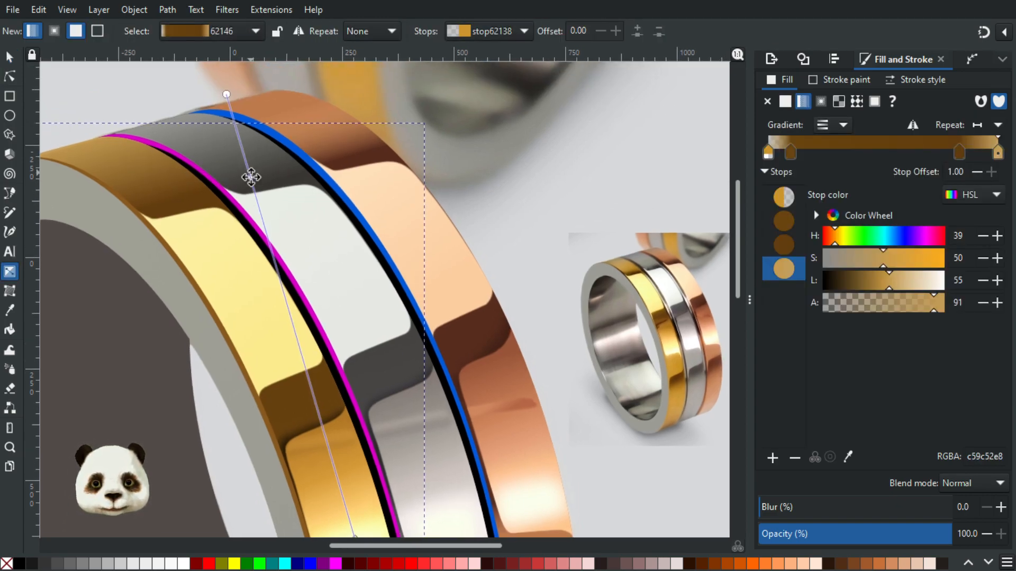
click(226, 98)
key(d)
click(214, 185)
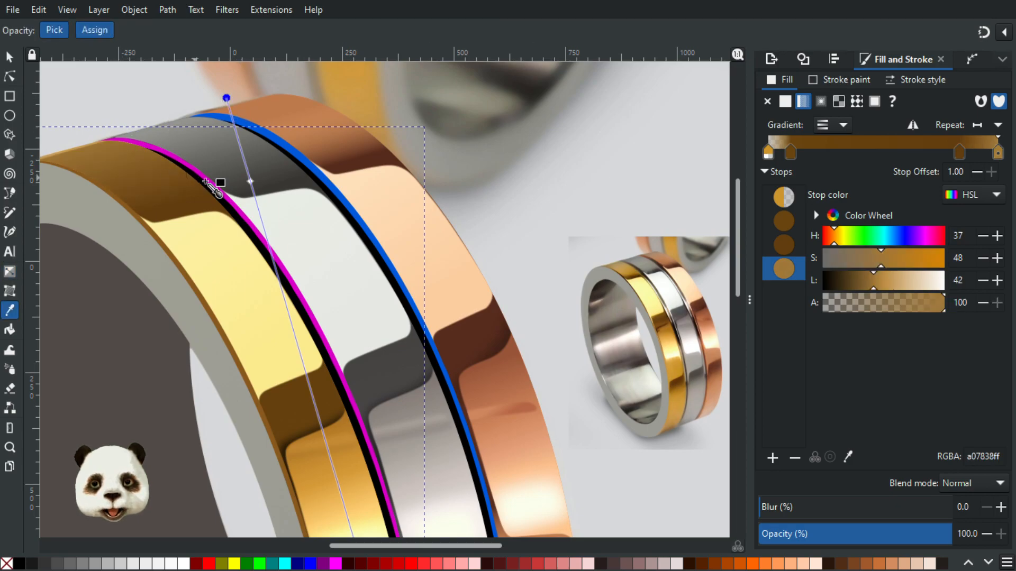
click(121, 163)
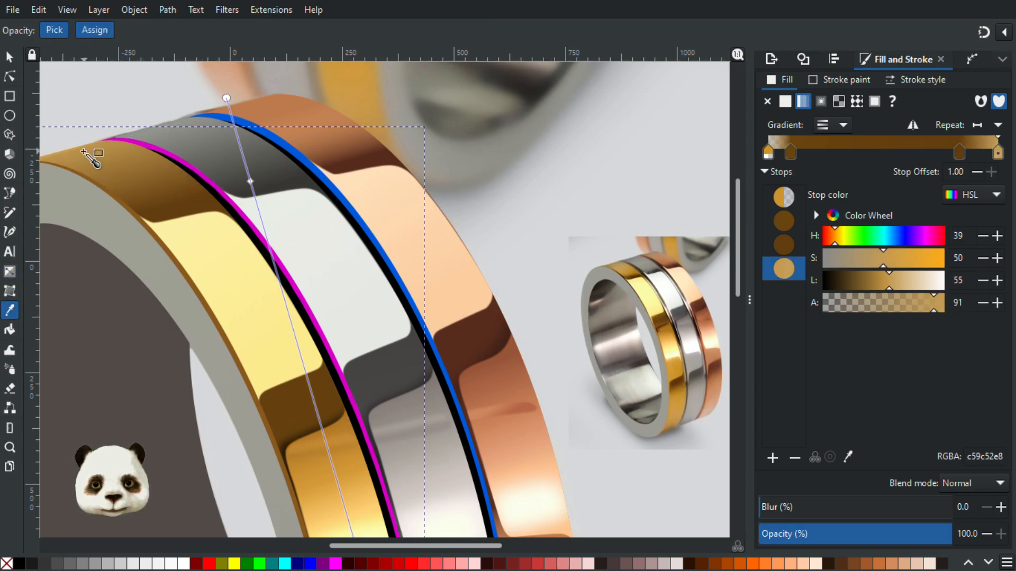
click(75, 152)
key(ctrl+z)
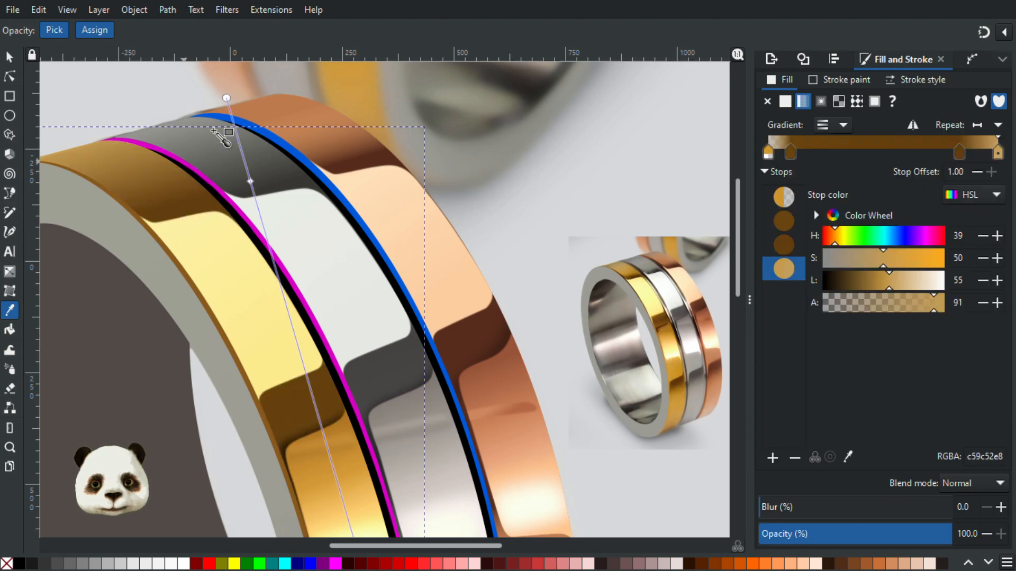
click(78, 151)
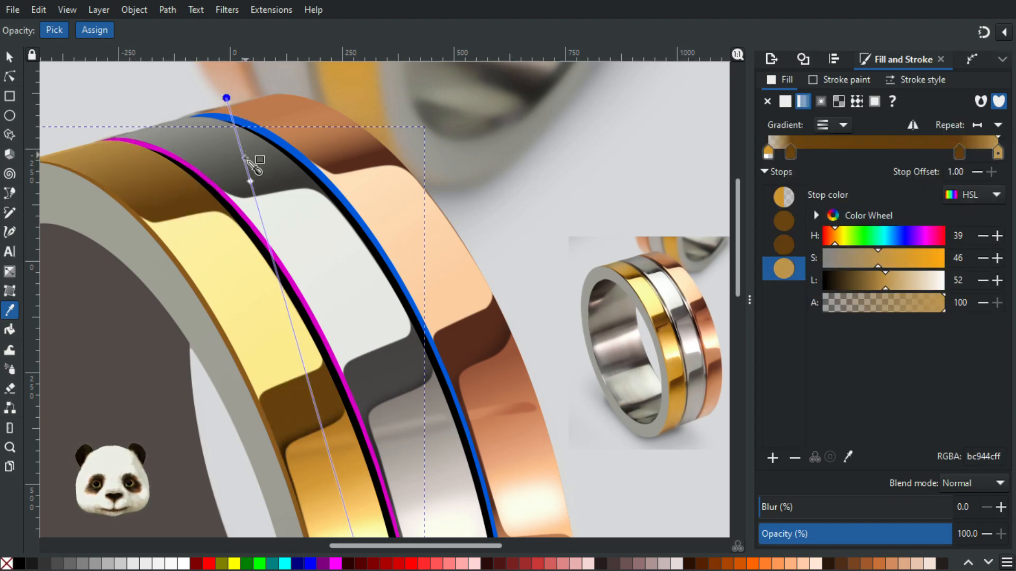
Add a stop near the upper end of the shadow gradient, colour it sampled dark brown 654010 and place it at offset 0.84.
key(g)
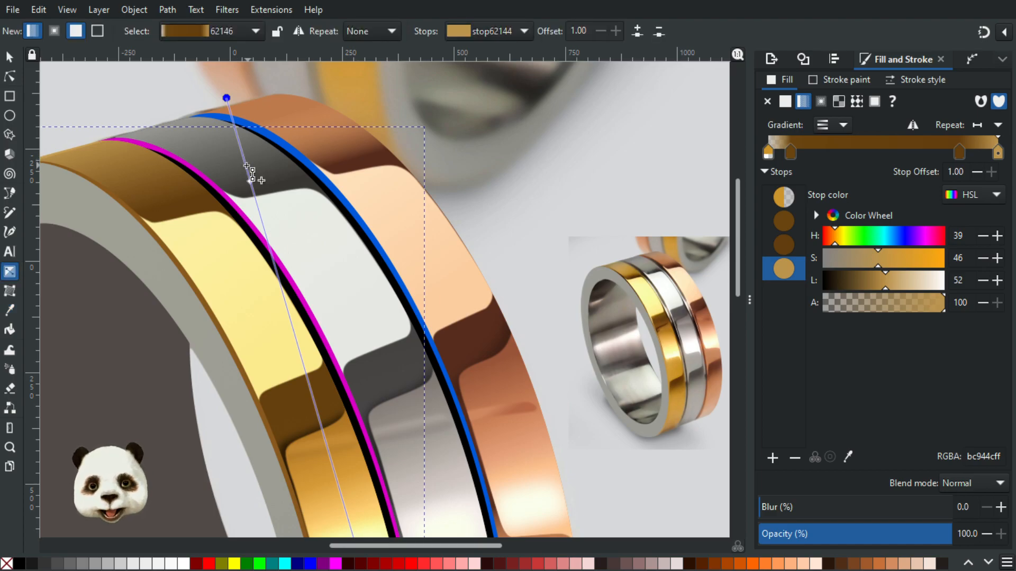
double_click(247, 167)
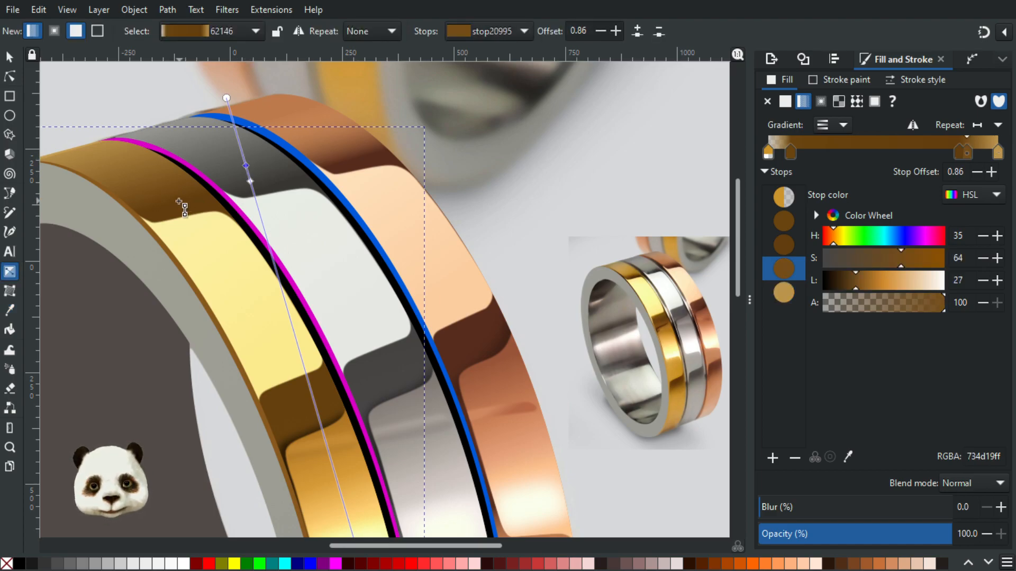
key(d)
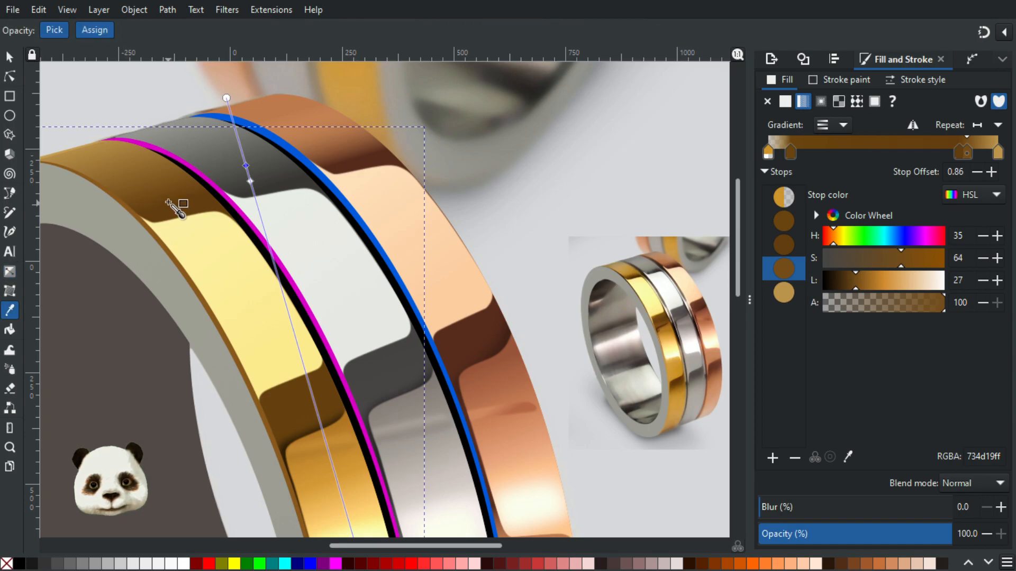
click(168, 203)
drag(246, 166, 247, 173)
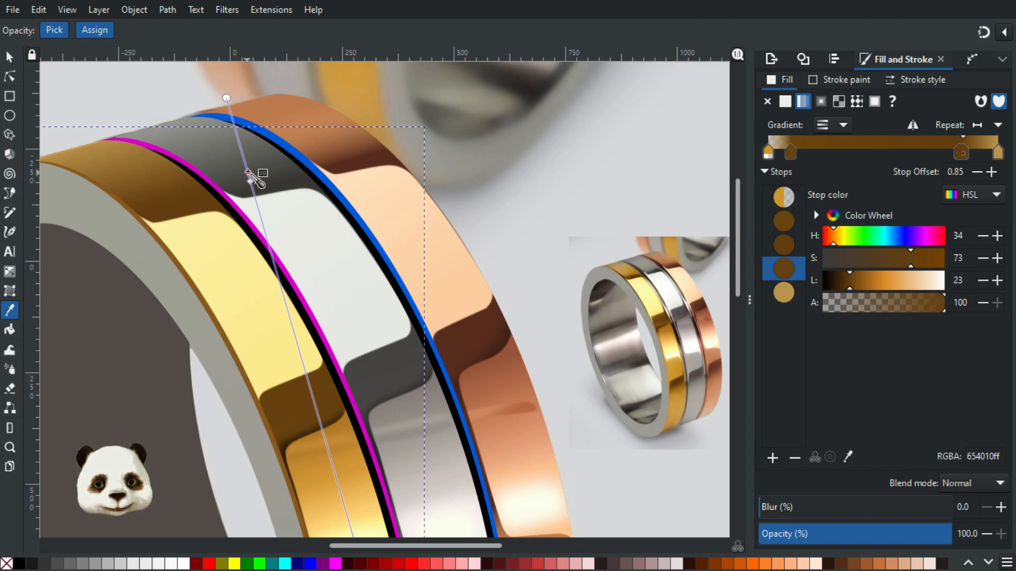
key(g)
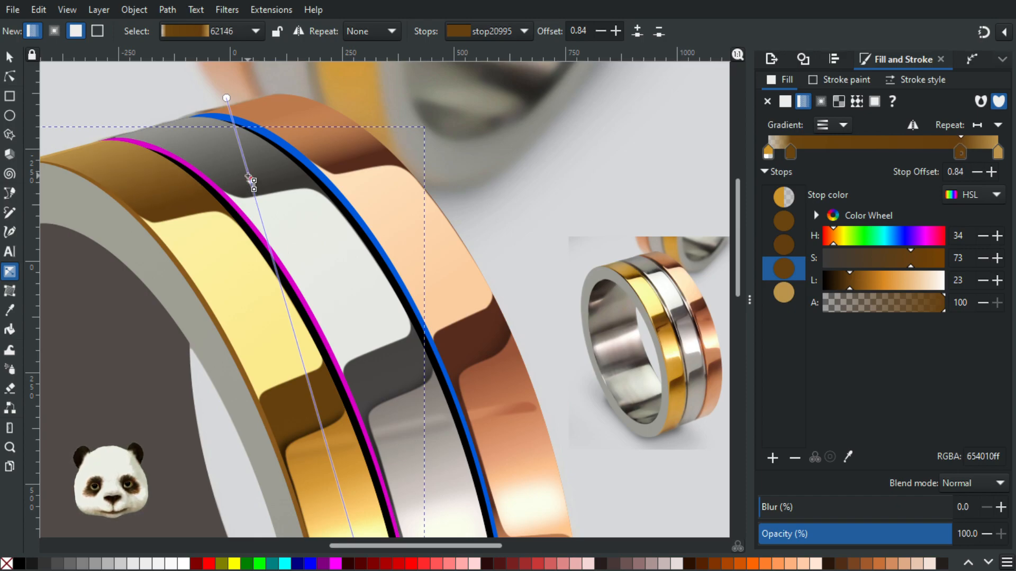
Add a medium-brown 825c24 stop just above the gradient's dark stop, and recolour that dark stop with deep brown 623d0e sampled from the shadow.
scroll(248, 177, up, 4)
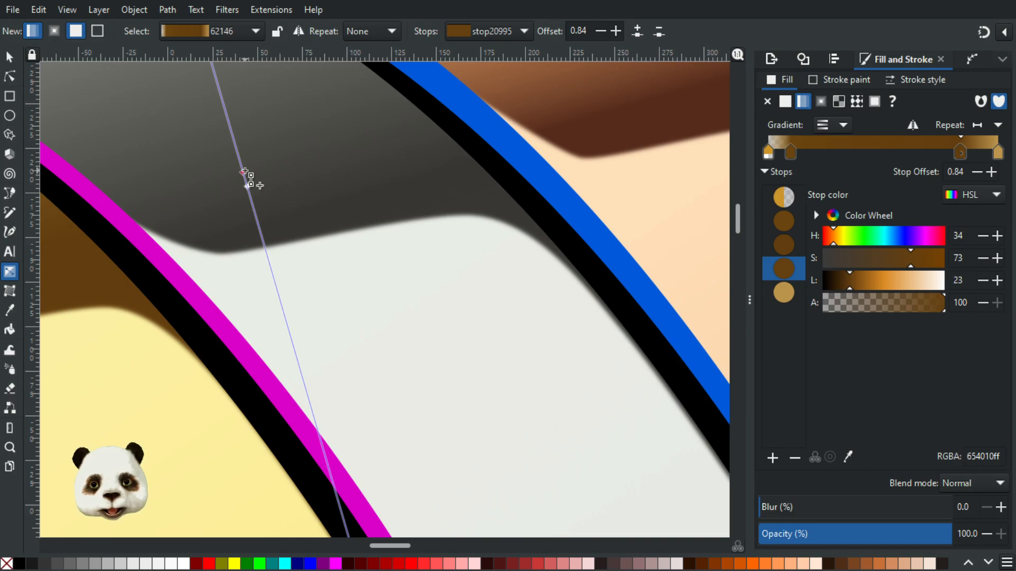
drag(186, 198, 434, 201)
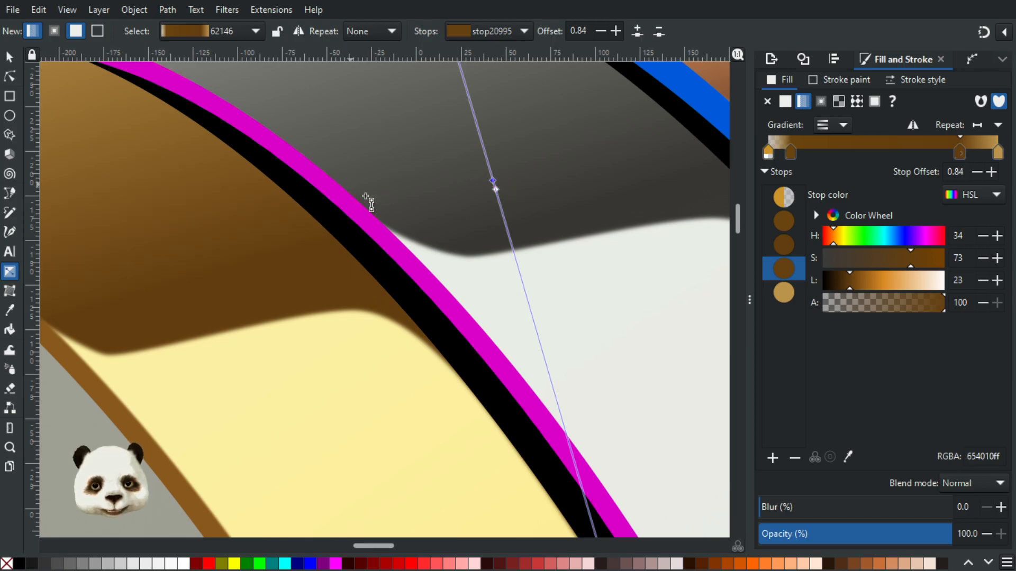
scroll(422, 207, down, 6)
scroll(414, 206, up, 3)
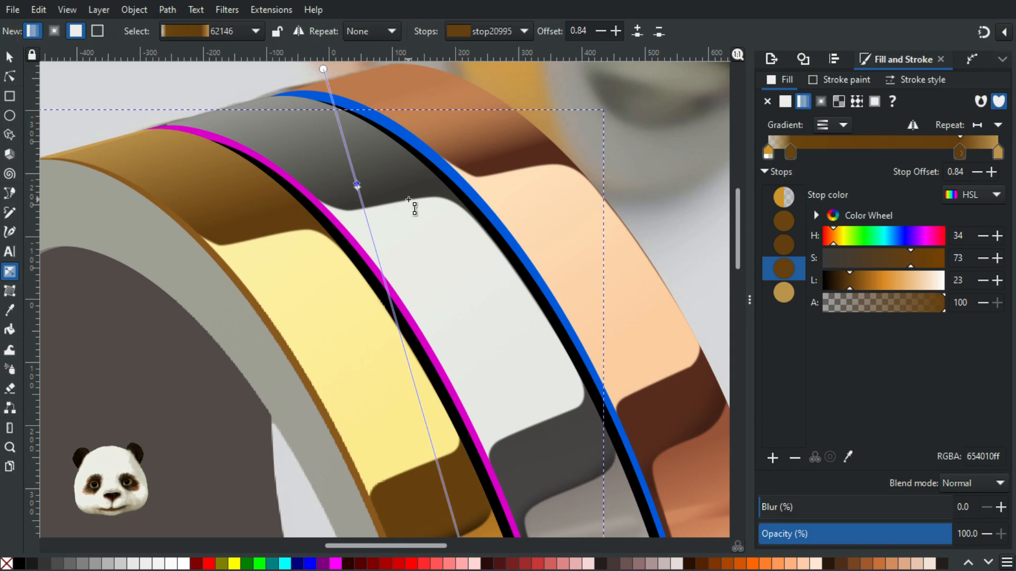
scroll(376, 194, up, 2)
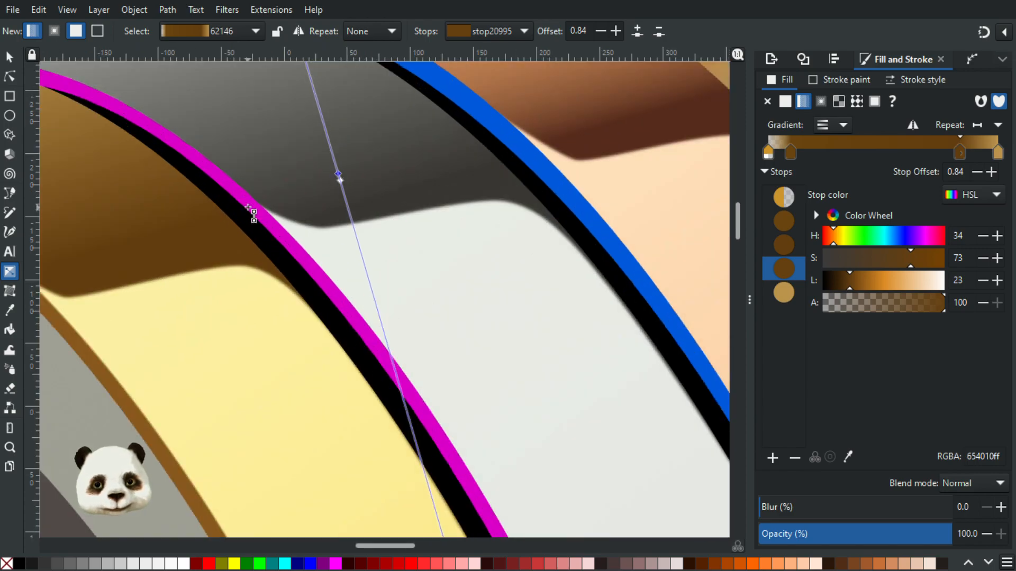
scroll(254, 214, up, 9)
scroll(363, 302, left, 5)
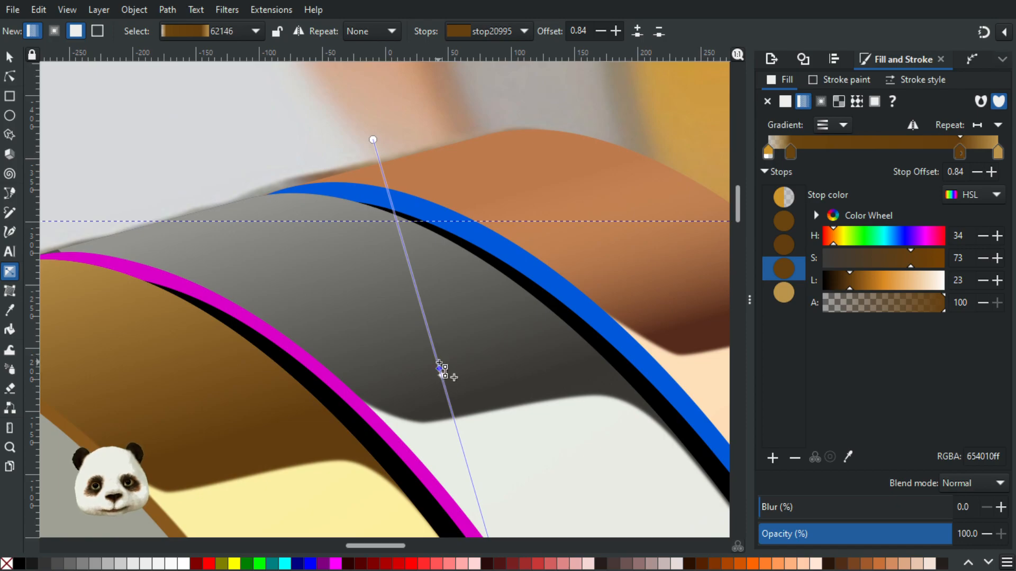
double_click(441, 371)
key(d)
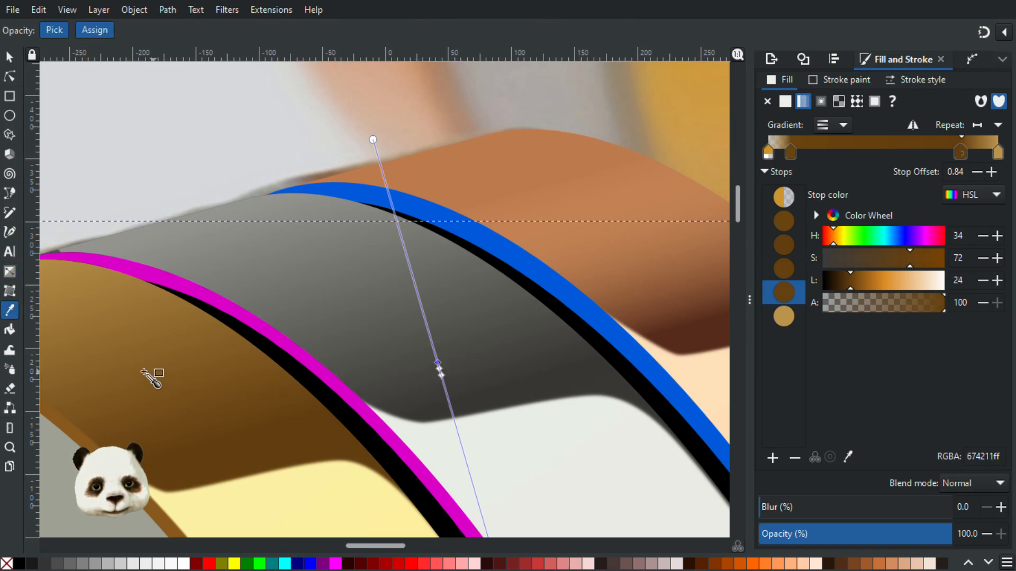
click(154, 377)
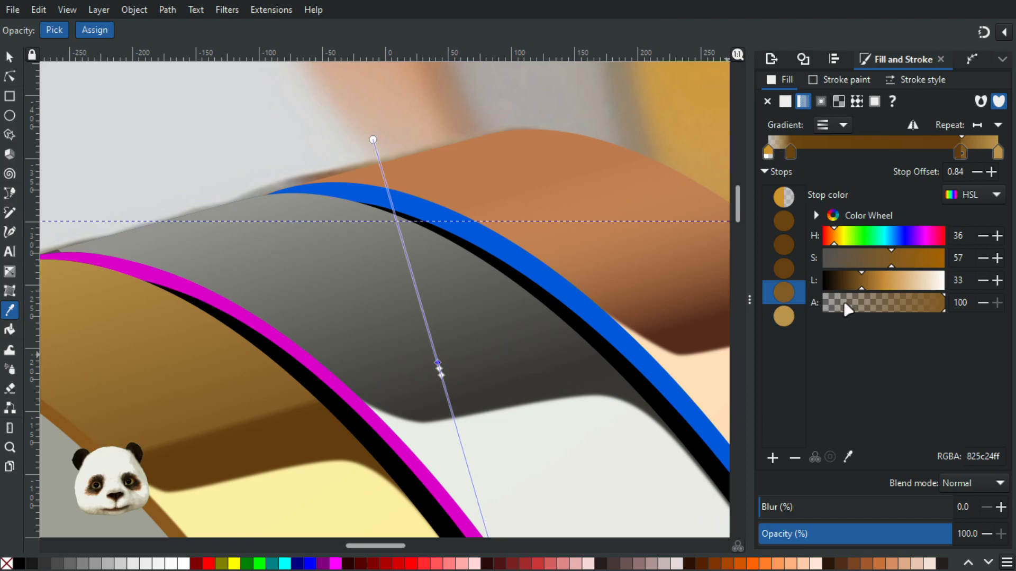
click(439, 370)
click(249, 438)
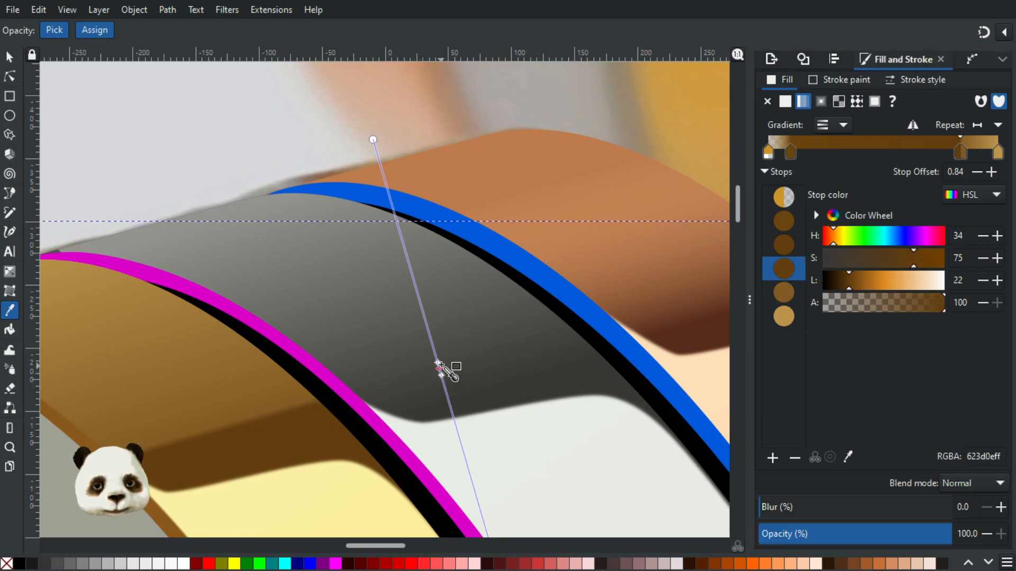
Remove the medium-brown 825c24 stop just above the dark stop, keeping the rest of the gold shadow's gradient.
click(439, 363)
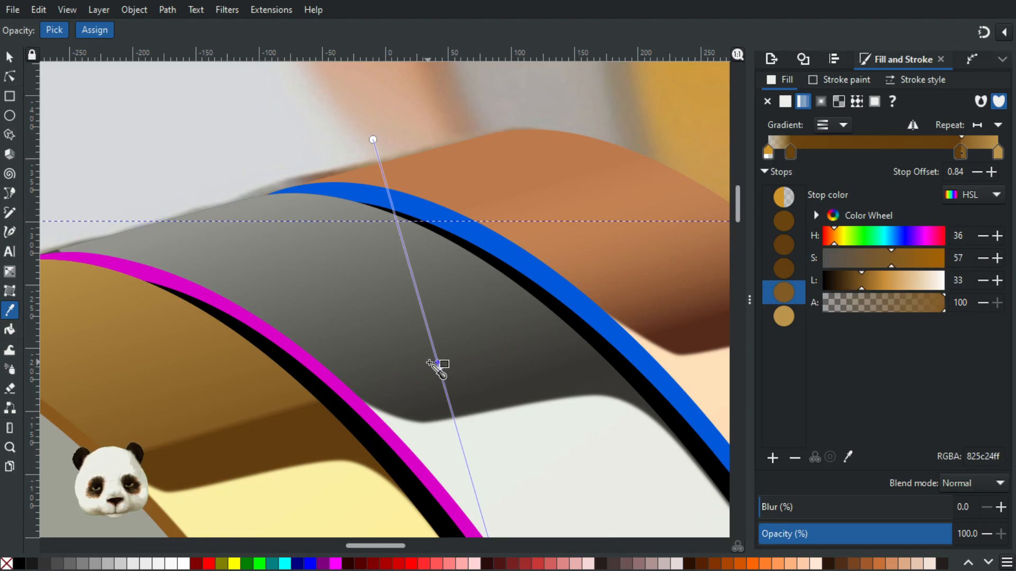
key(Delete)
key(g)
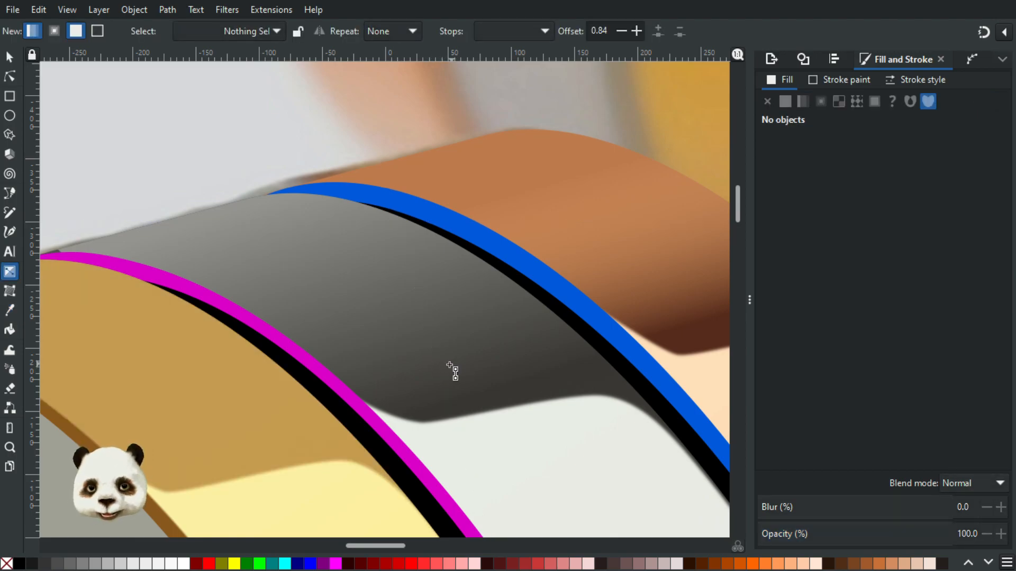
key(ctrl+z)
click(310, 420)
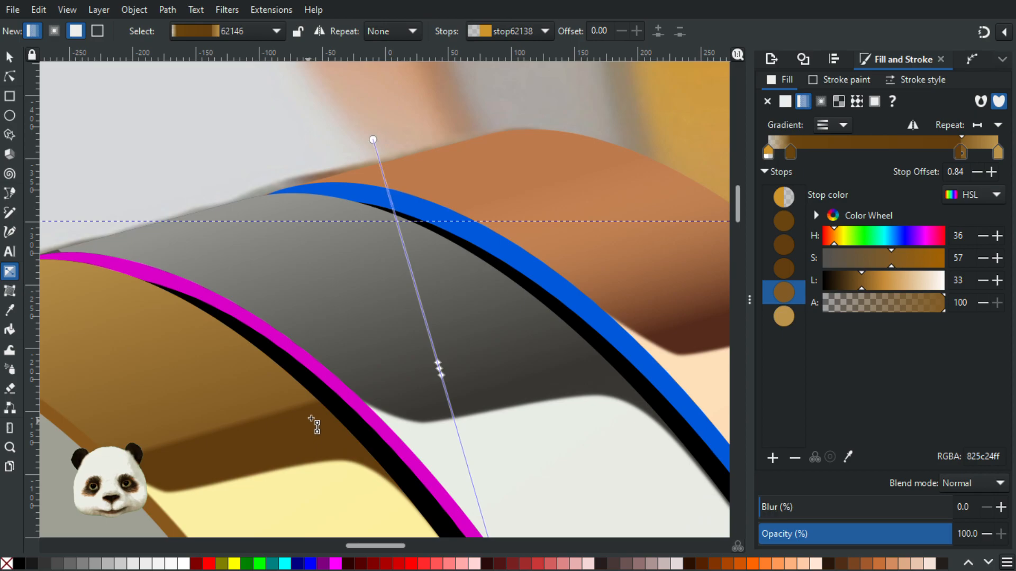
mouse_move(437, 364)
mouse_down()
mouse_move(436, 343)
mouse_move(441, 370)
mouse_up()
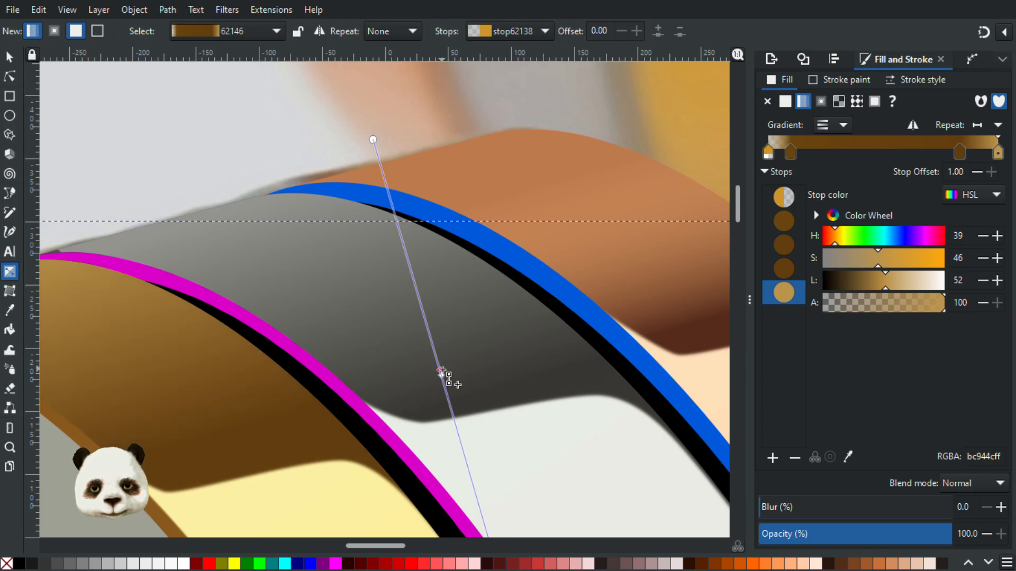
click(440, 371)
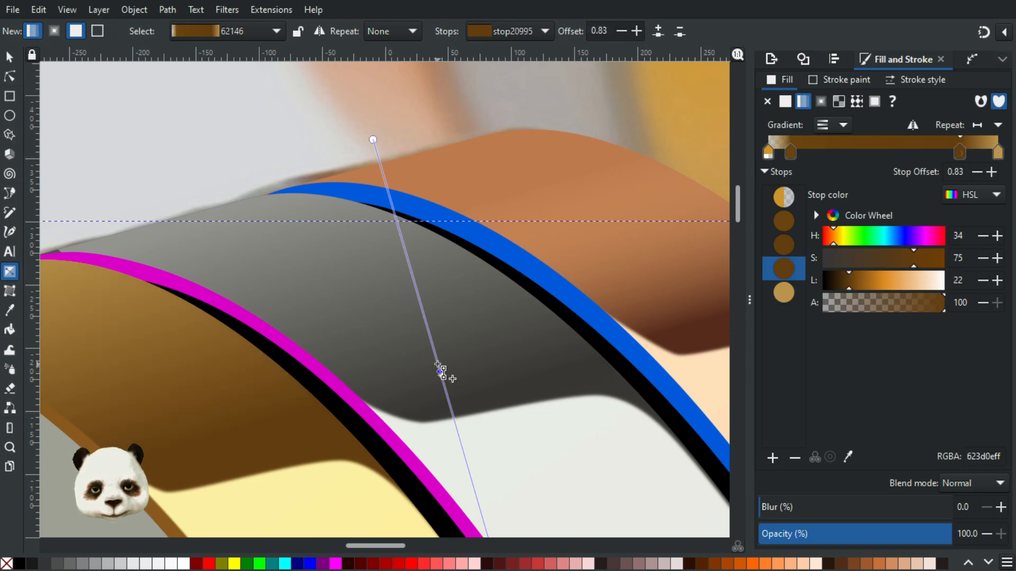
Add a new stop above the dark one, colour it sampled golden brown a07839 and move it to offset 0.88.
double_click(438, 365)
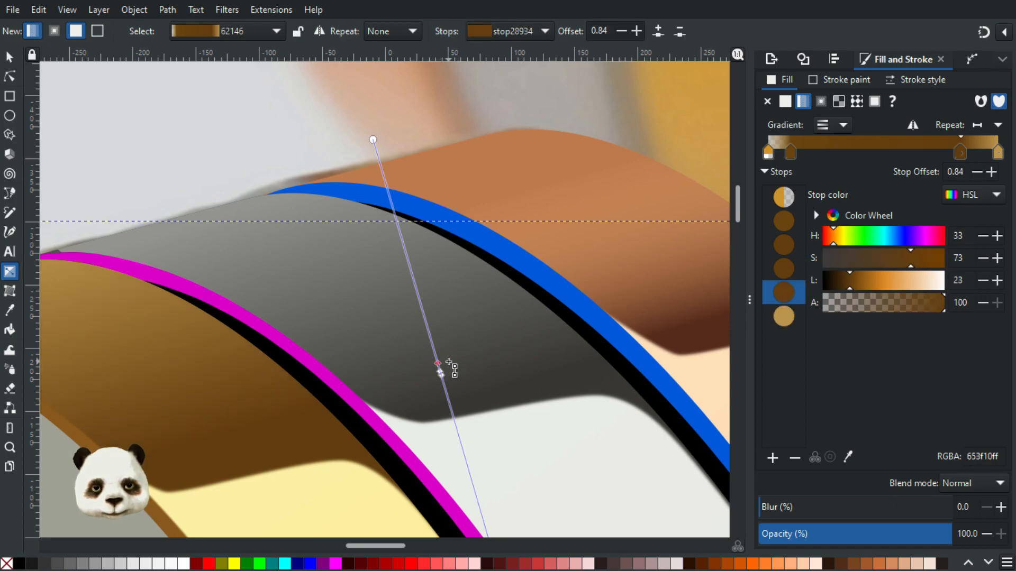
key(d)
click(127, 319)
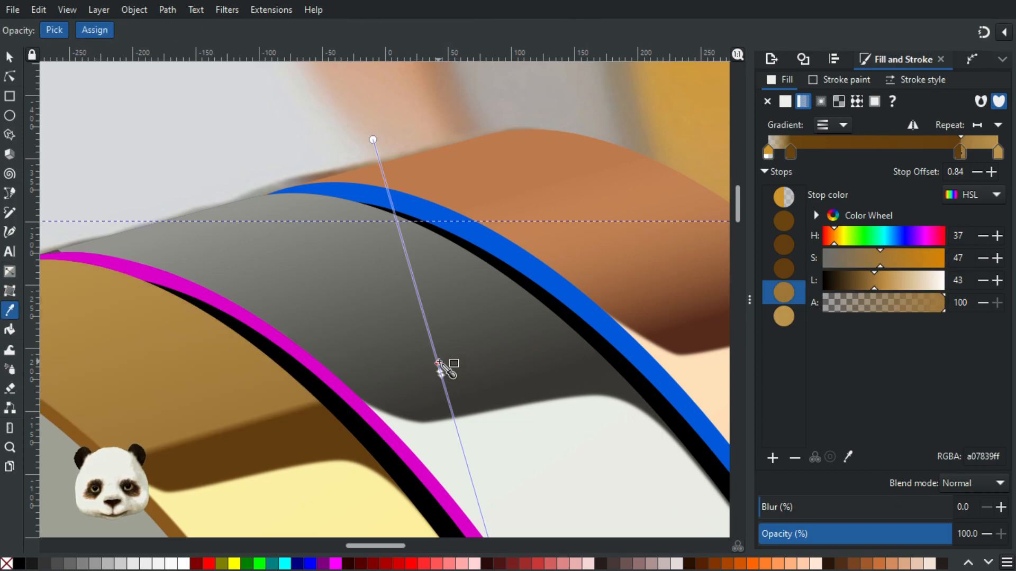
key(g)
drag(440, 370, 422, 315)
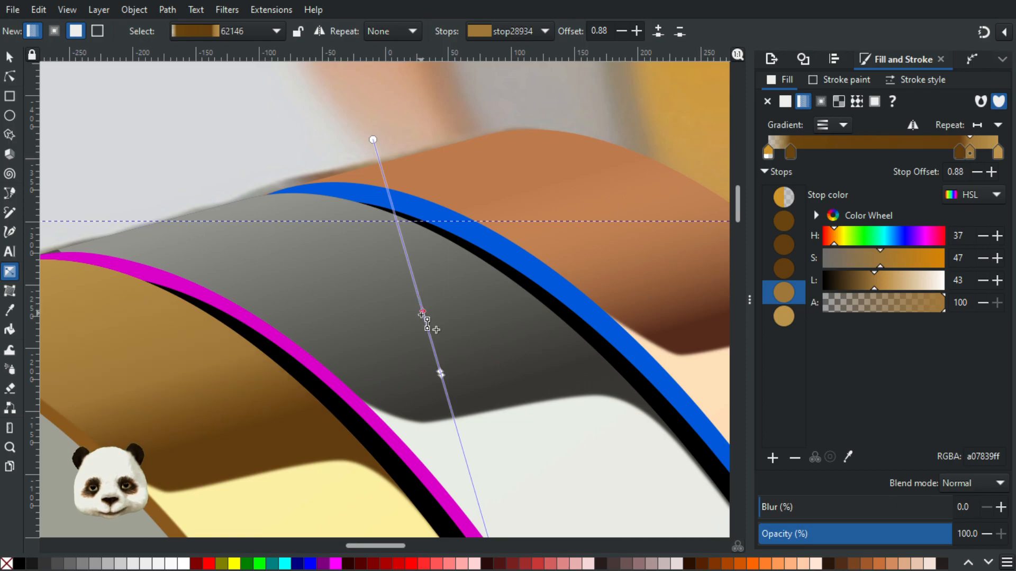
Remove the golden brown stop and the surplus dark brown stops near the shadow gradient's upper end, keeping a single deep brown stop there.
scroll(279, 317, down, 3)
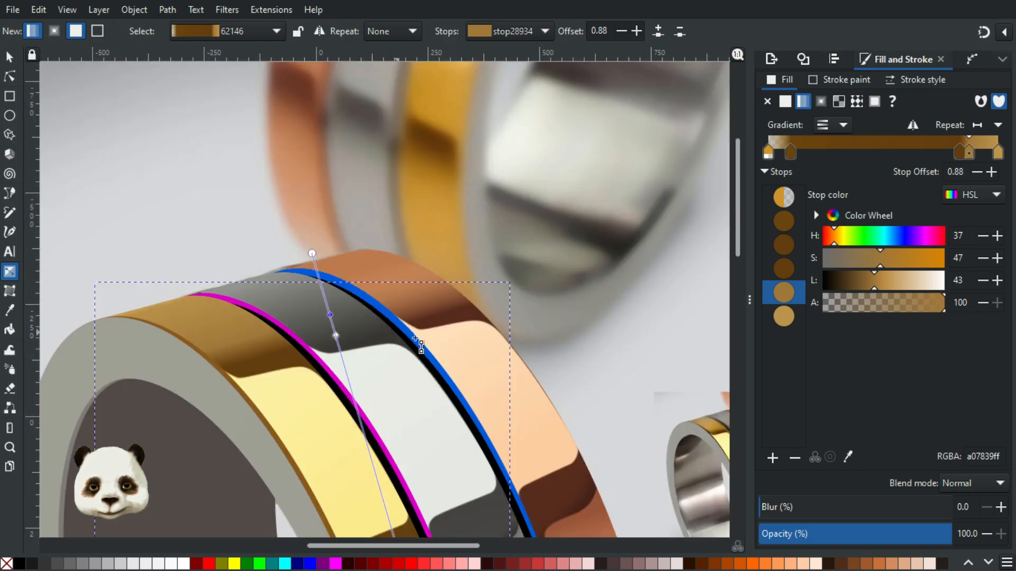
drag(564, 338, 479, 279)
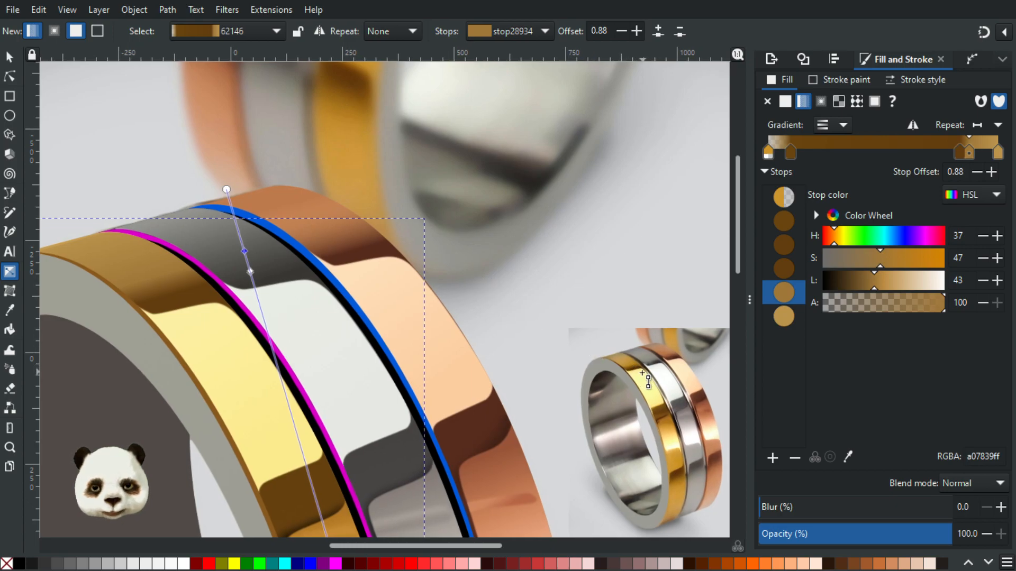
scroll(329, 317, down, 2)
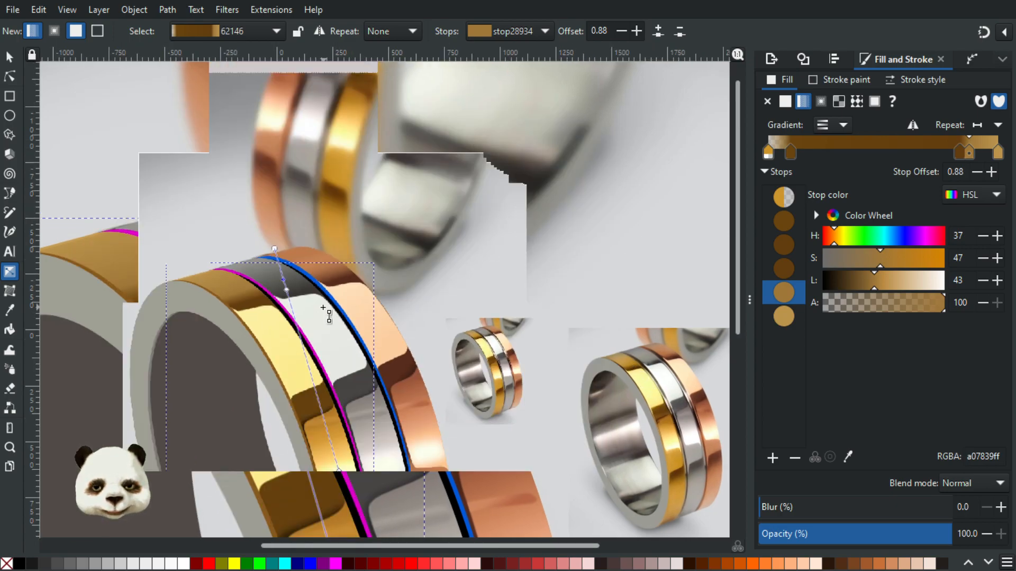
key(Delete)
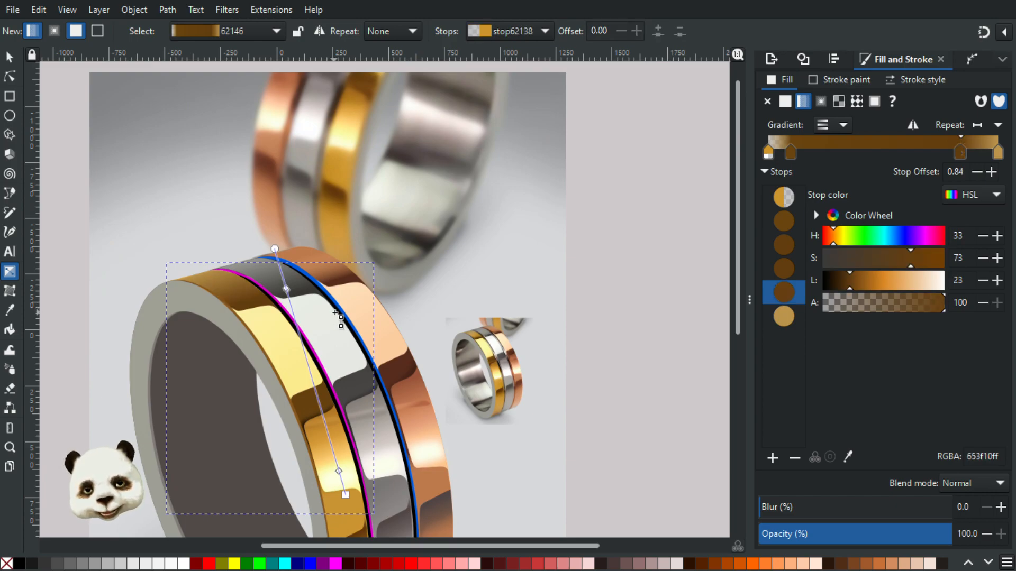
key(Delete)
key(ctrl+z)
key(Delete)
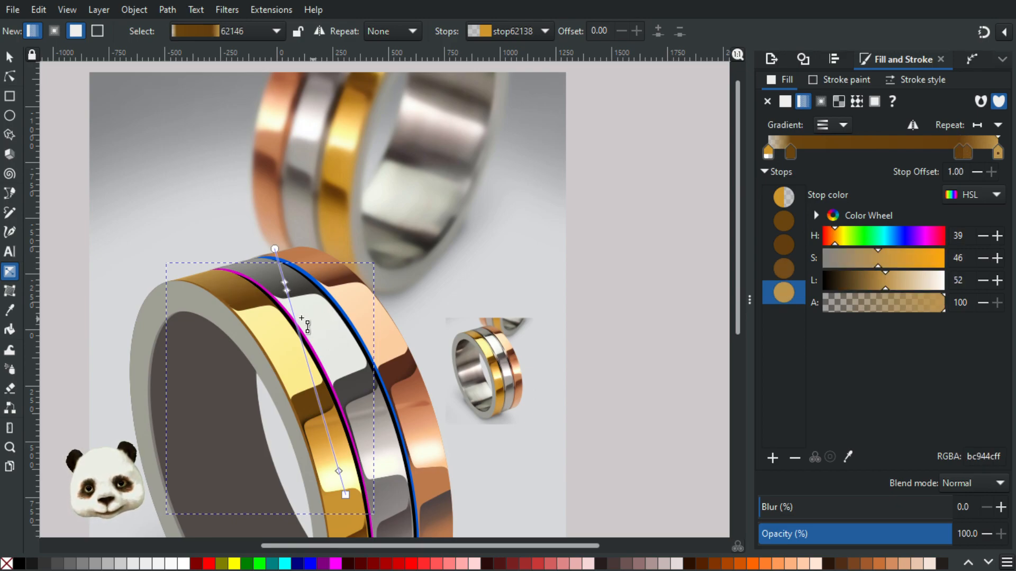
Move the shadow gradient's deep brown 623d0e stop to offset 0.82 and set the alpha of its upper end stop to 0.
scroll(296, 317, up, 3)
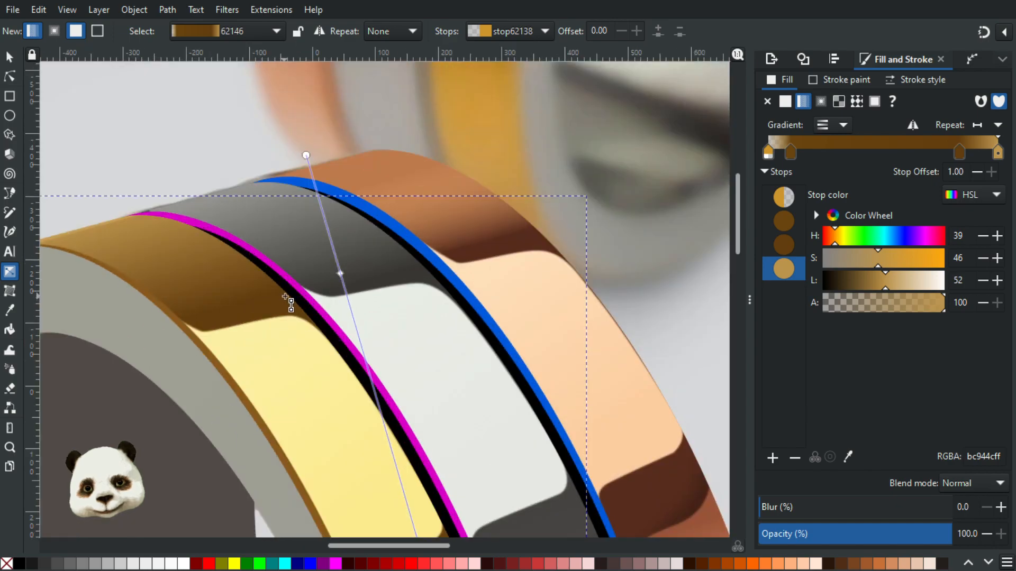
drag(341, 274, 342, 279)
click(343, 281)
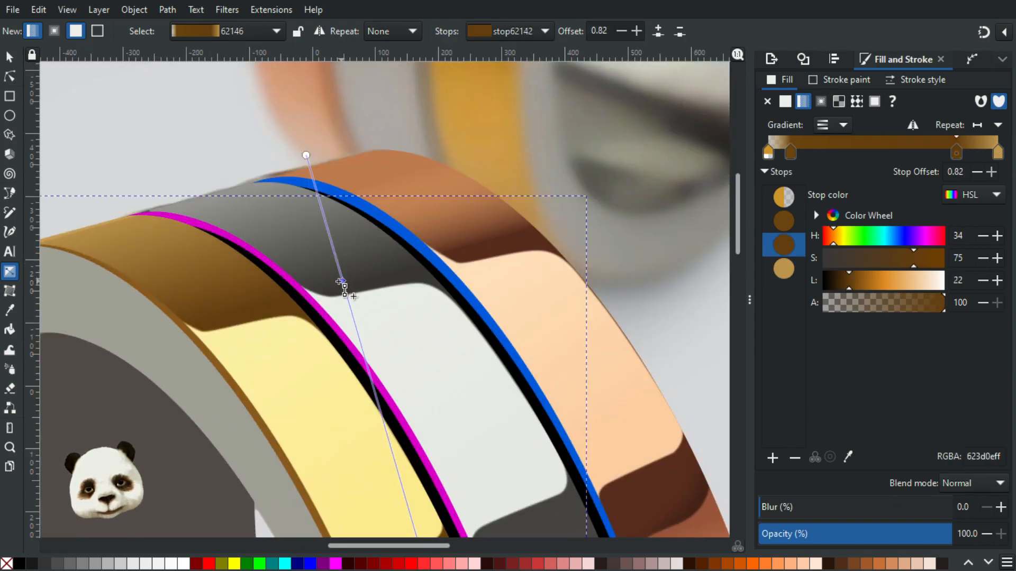
click(306, 156)
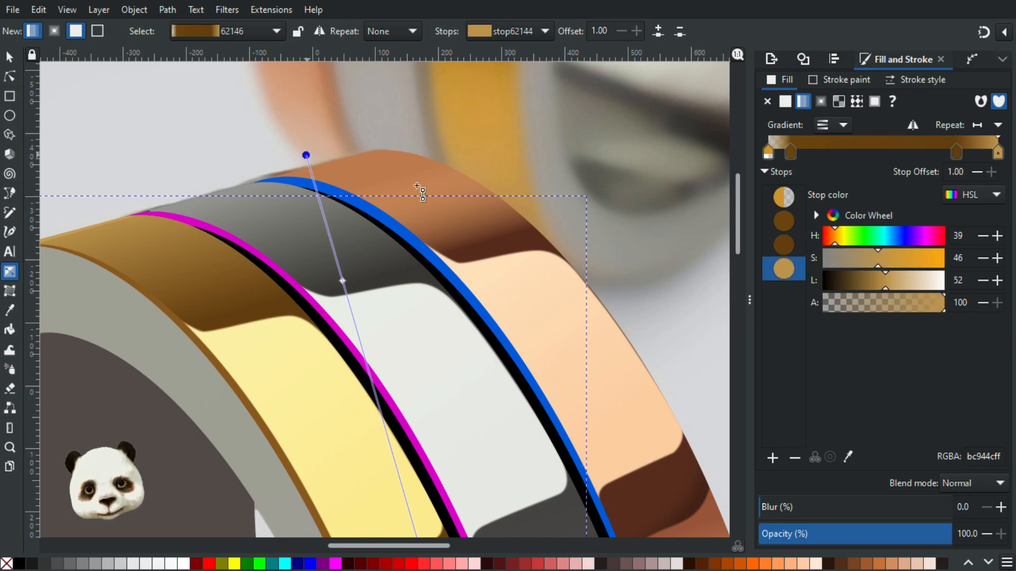
drag(917, 311, 824, 311)
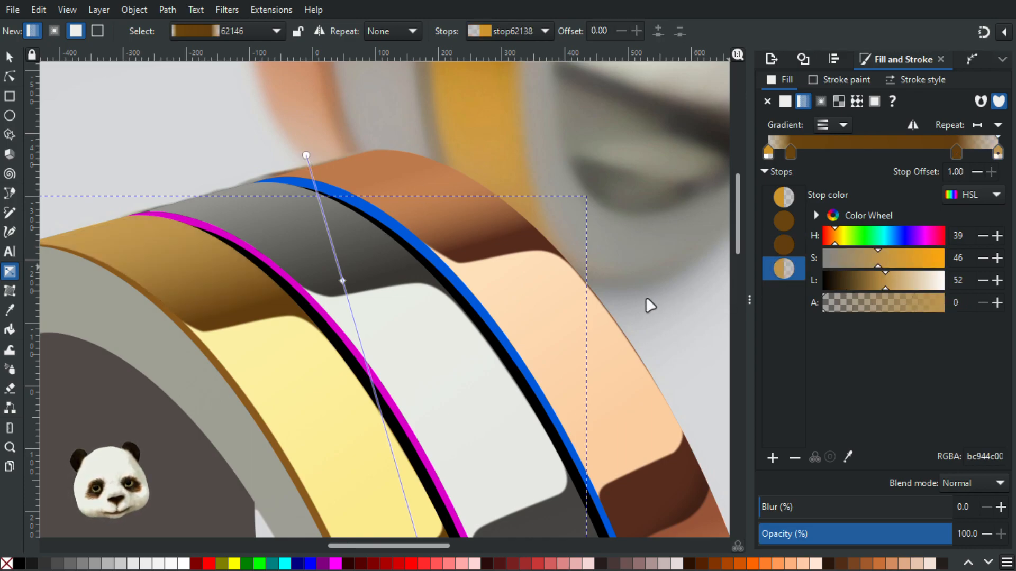
Compare the shadows and reflections on the drawn ring's bands with the reference ring photo.
scroll(498, 284, down, 3)
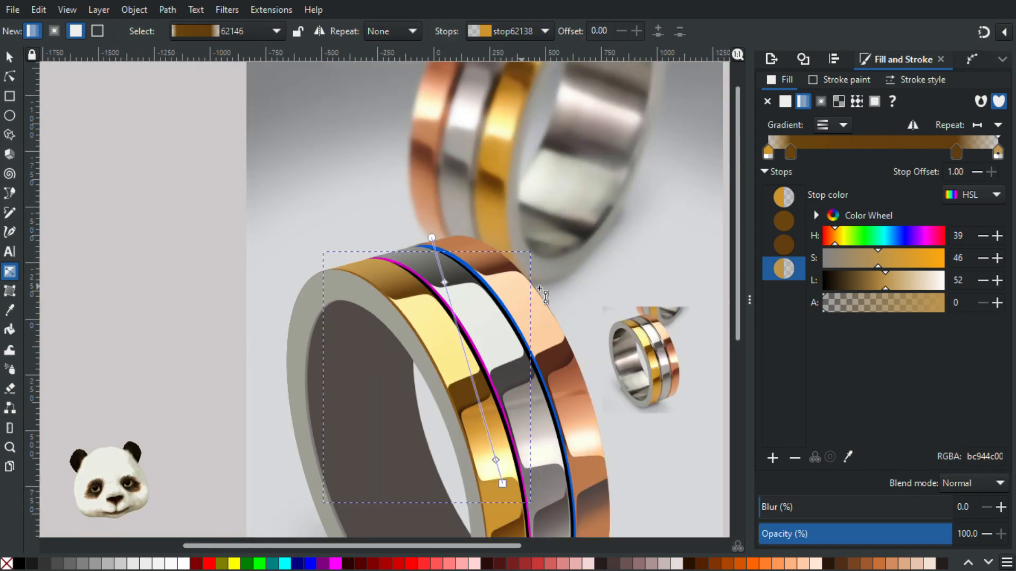
drag(599, 265, 441, 259)
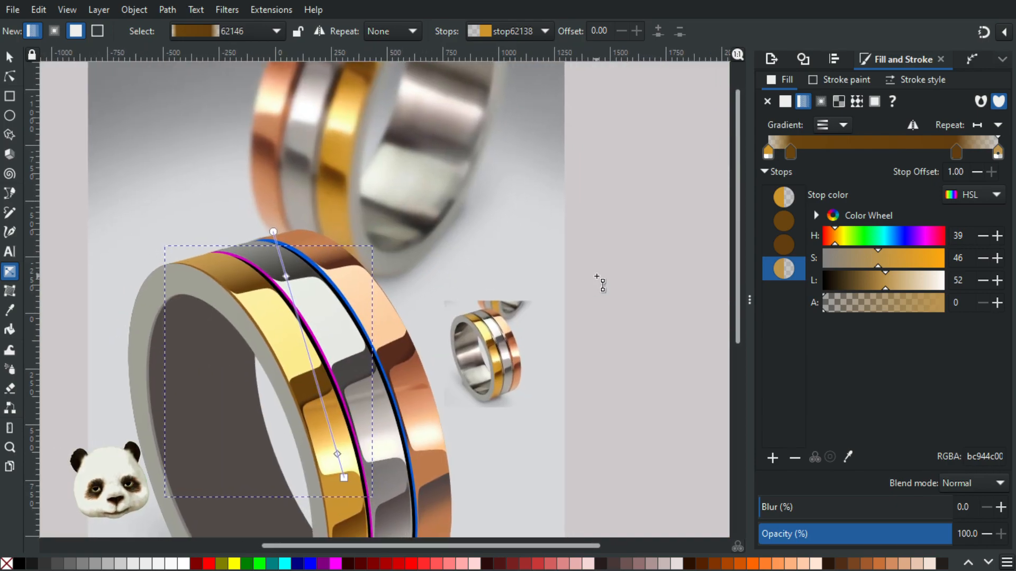
scroll(420, 403, up, 3)
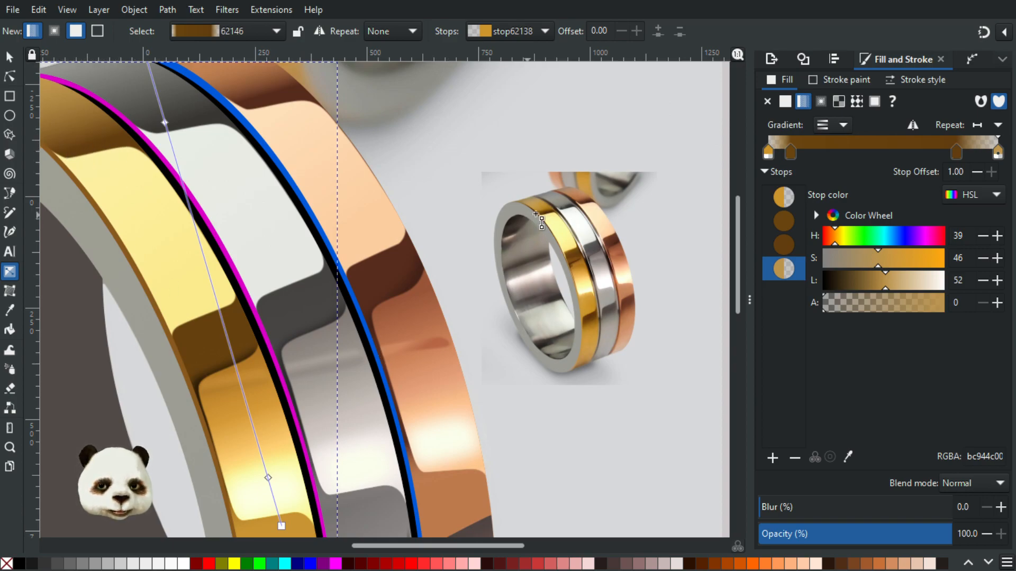
drag(417, 240, 451, 266)
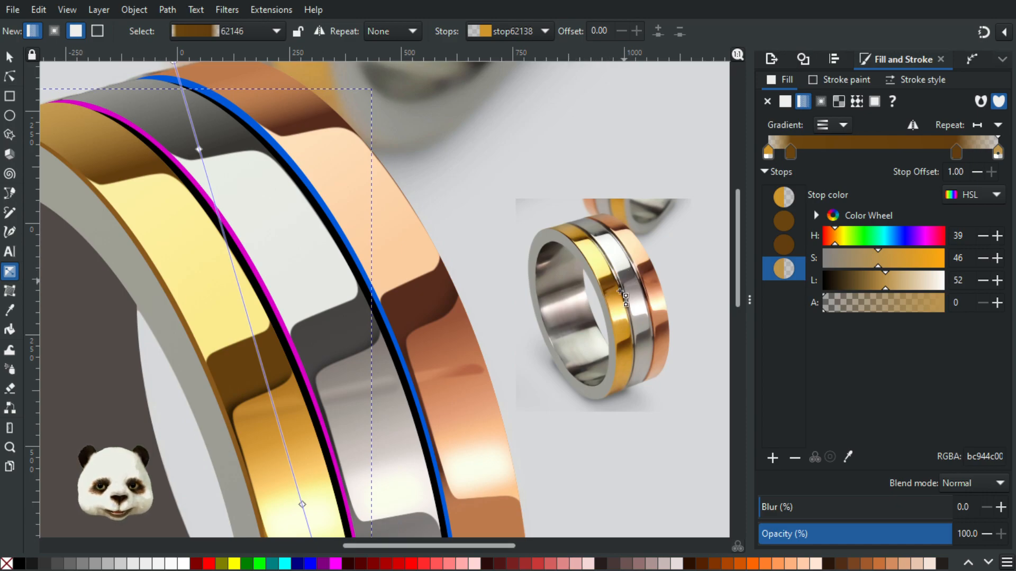
scroll(343, 332, down, 4)
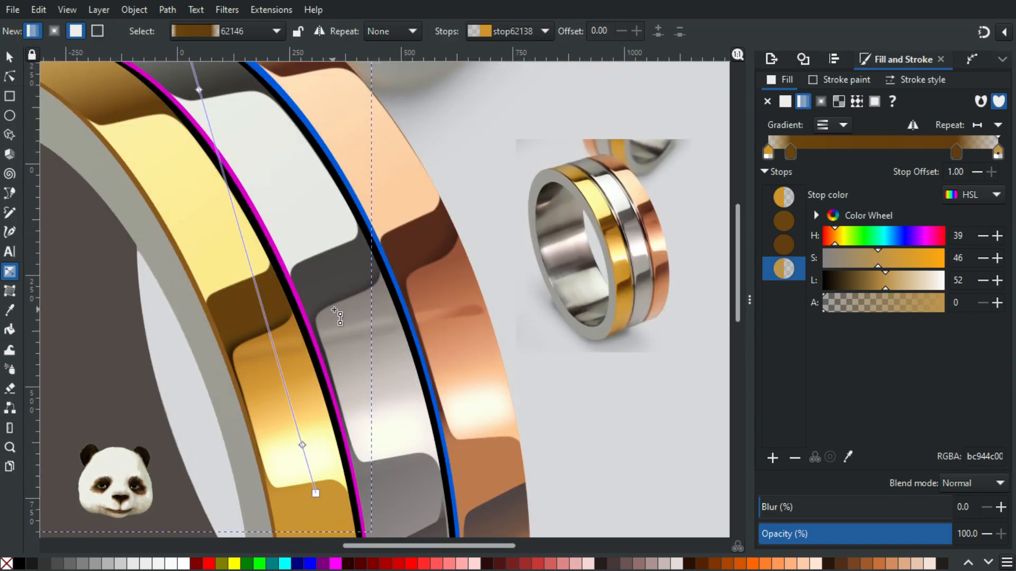
scroll(343, 307, up, 1)
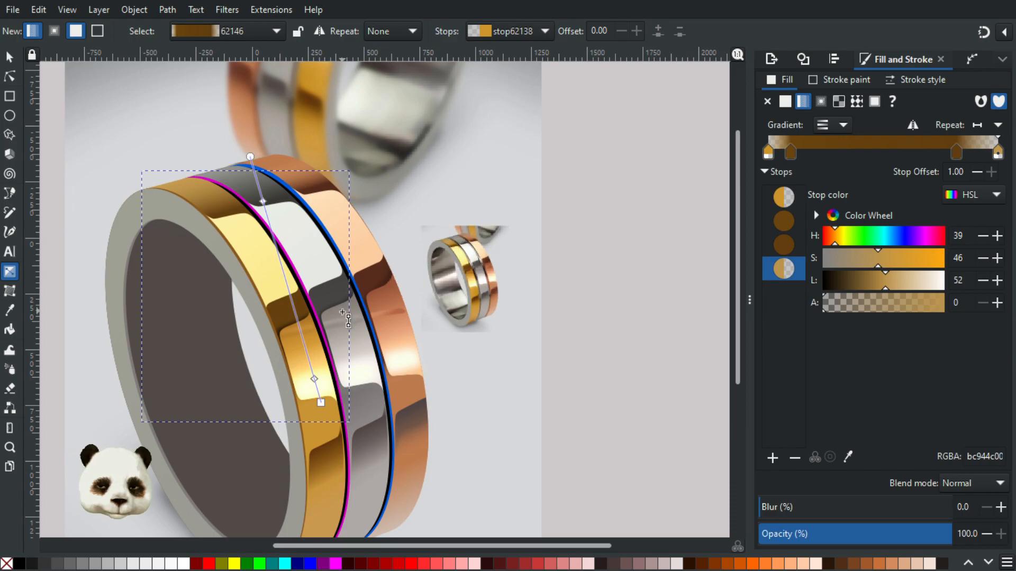
scroll(334, 321, up, 1)
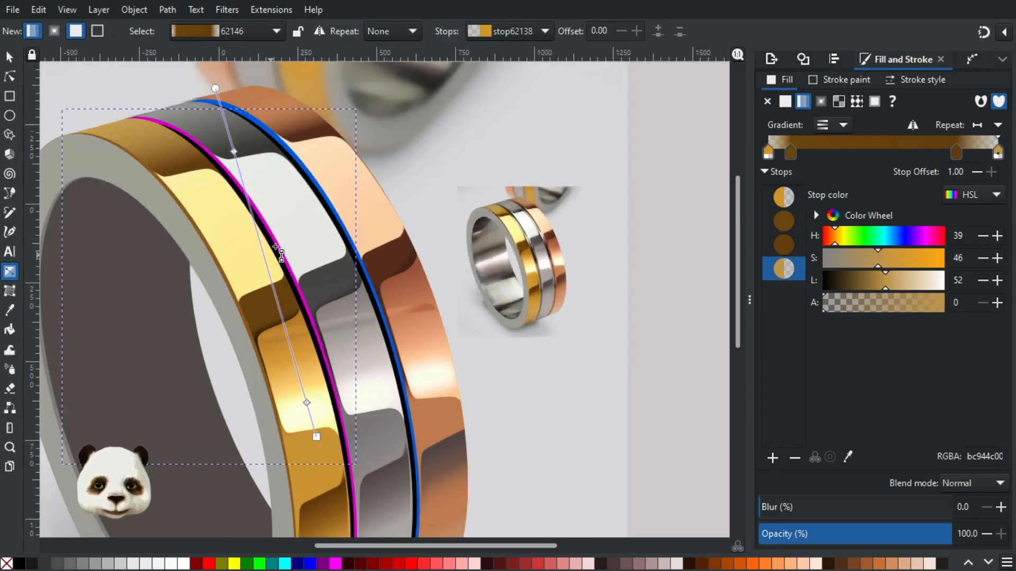
scroll(248, 269, up, 3)
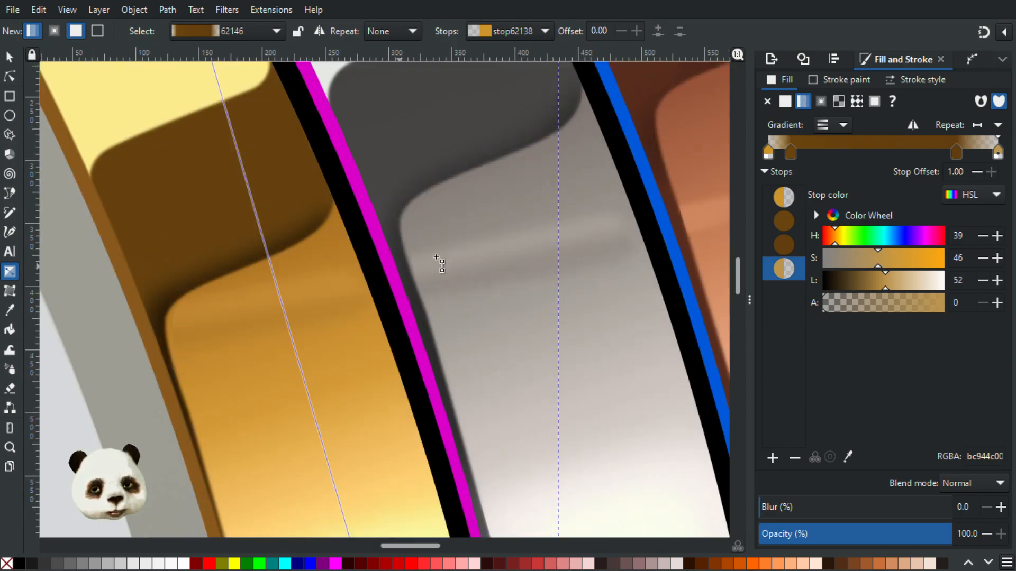
scroll(390, 311, right, 2)
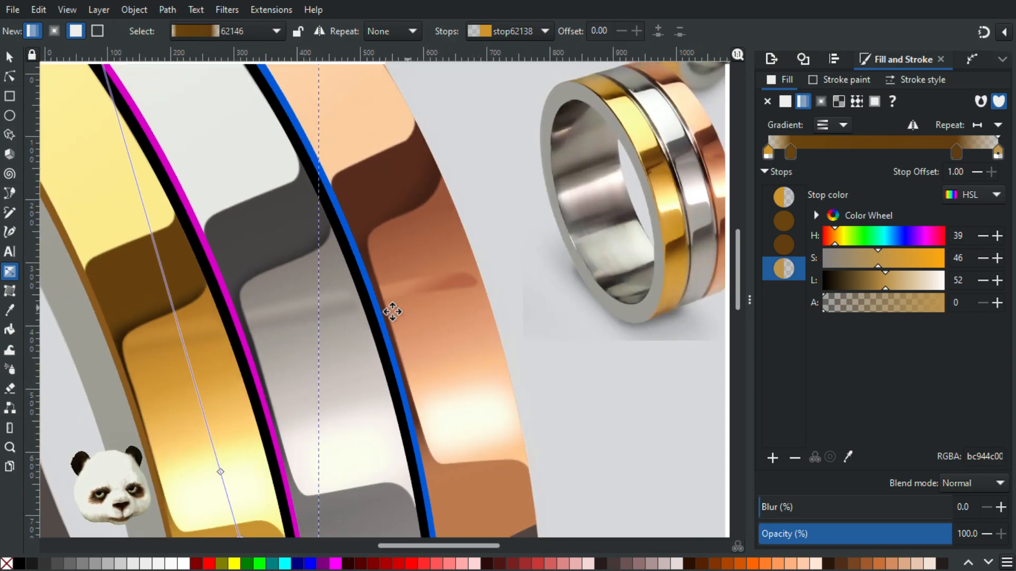
Draw a closed four-node shape with the Bezier tool across the gold band, covering the lower edge of its middle dark shadow.
key(b)
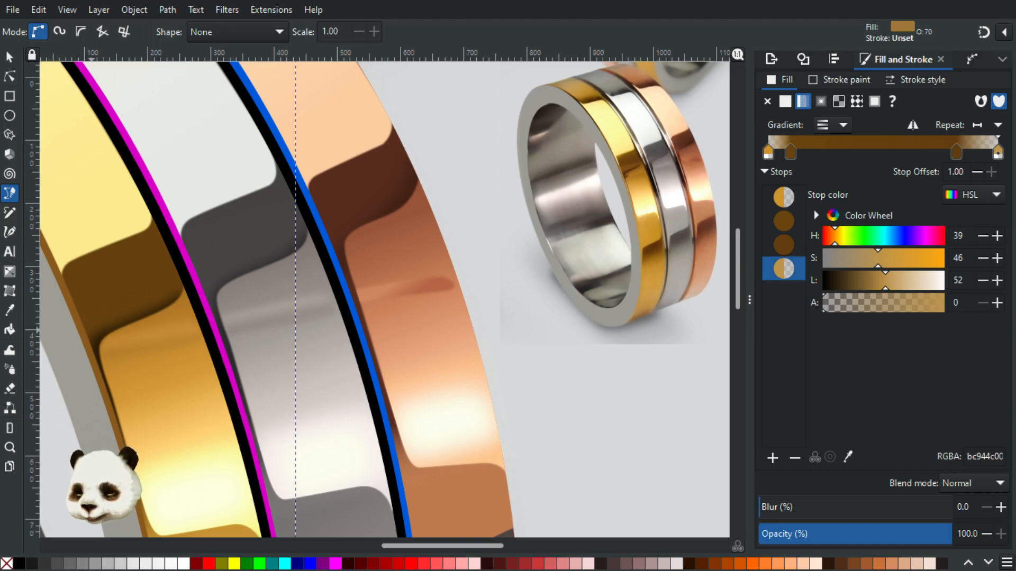
key(n)
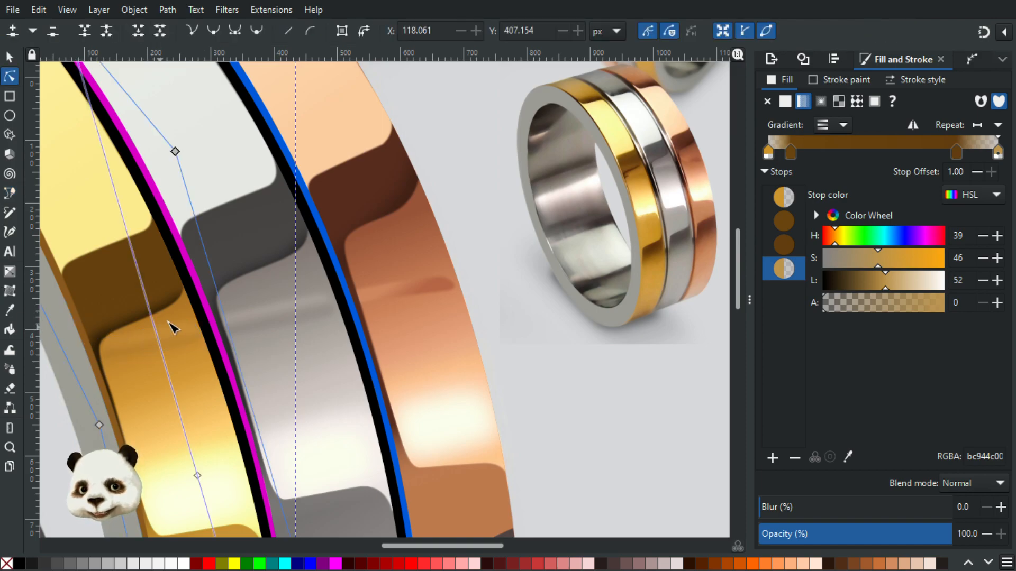
click(150, 316)
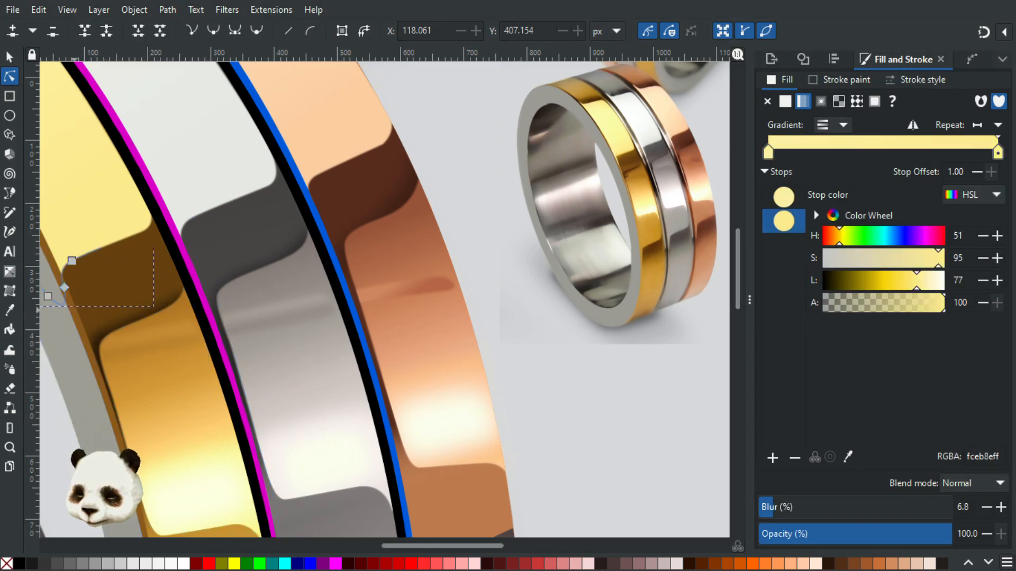
key(b)
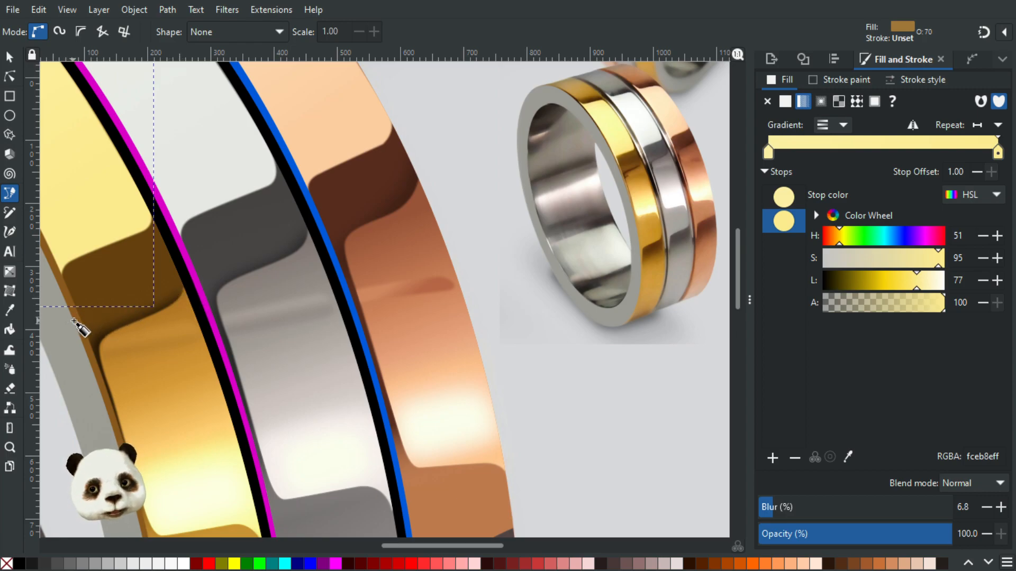
click(74, 320)
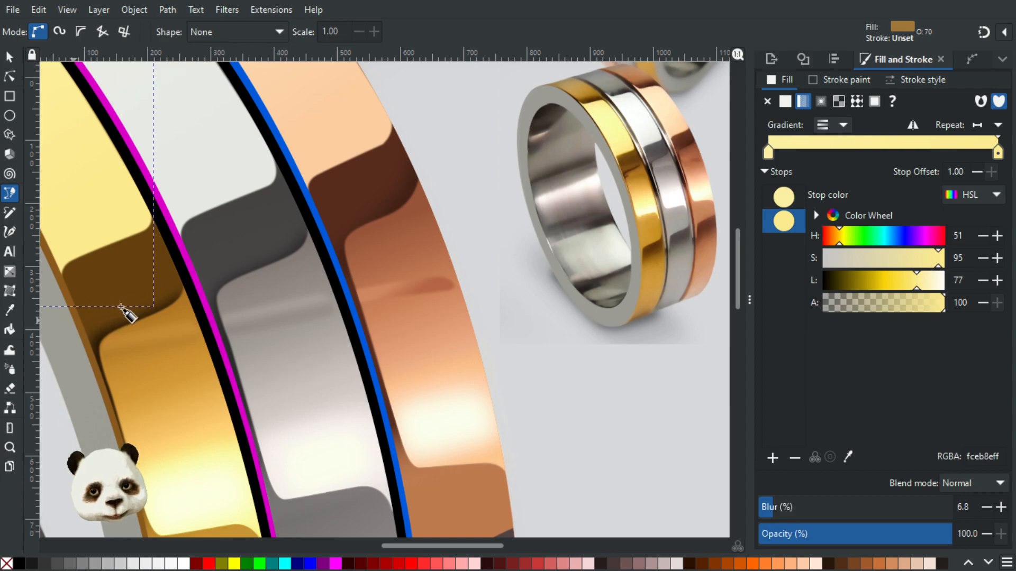
drag(190, 284, 196, 284)
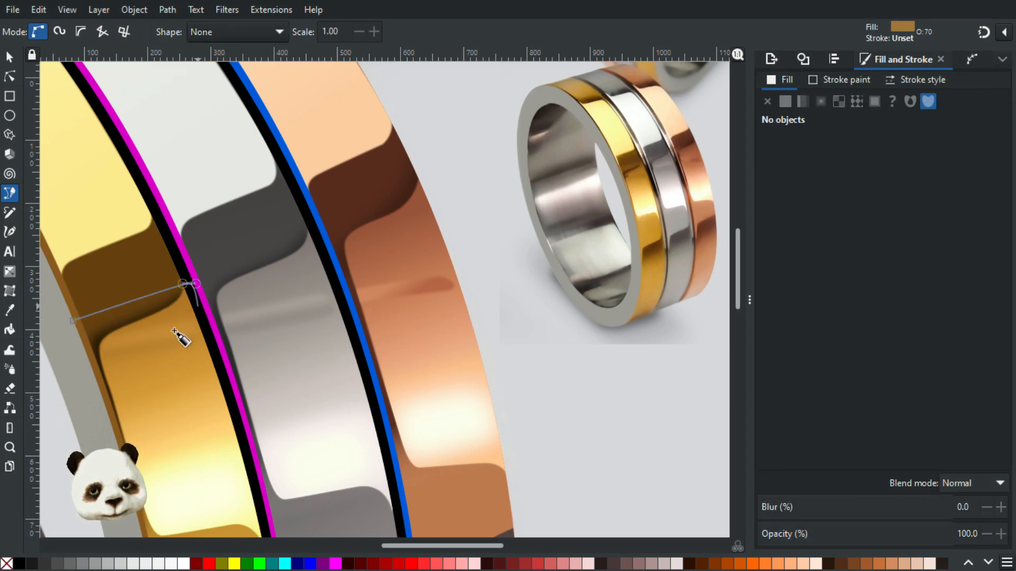
click(73, 356)
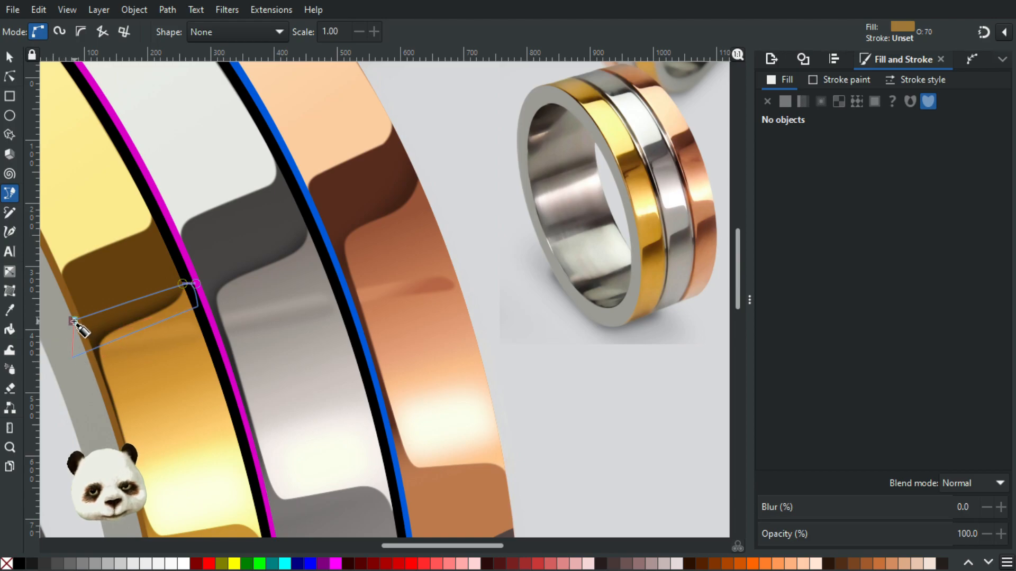
click(74, 321)
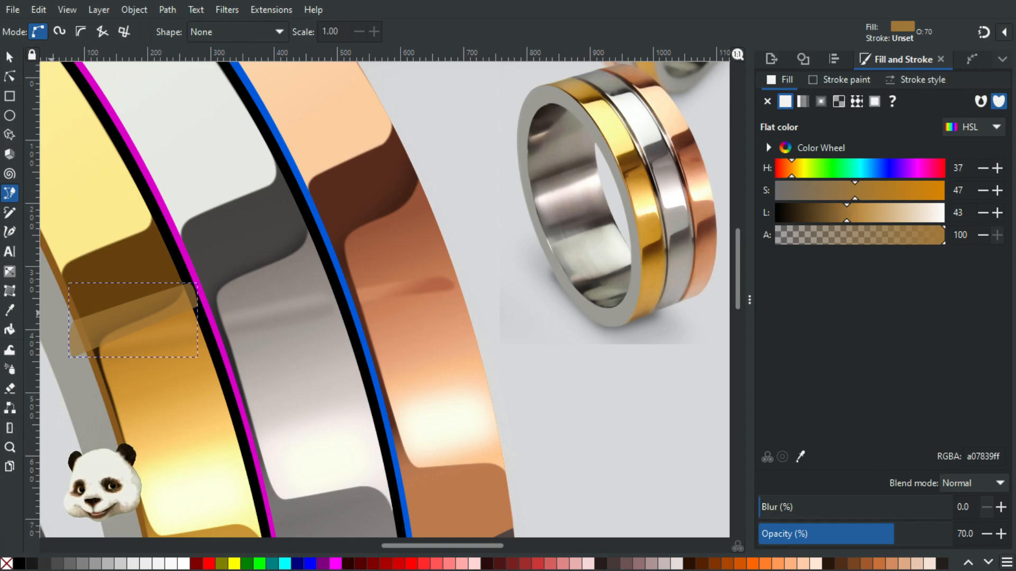
Lower the new shape beneath the gold reflection and pull its lower corner node at the band's inner edge farther down.
key(Page_Down)
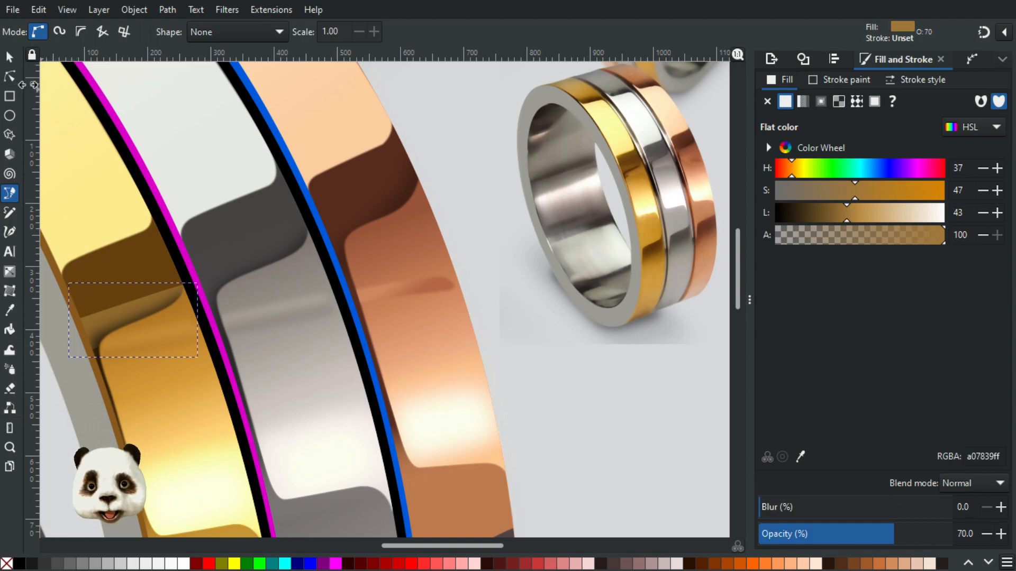
click(9, 76)
drag(72, 358, 84, 378)
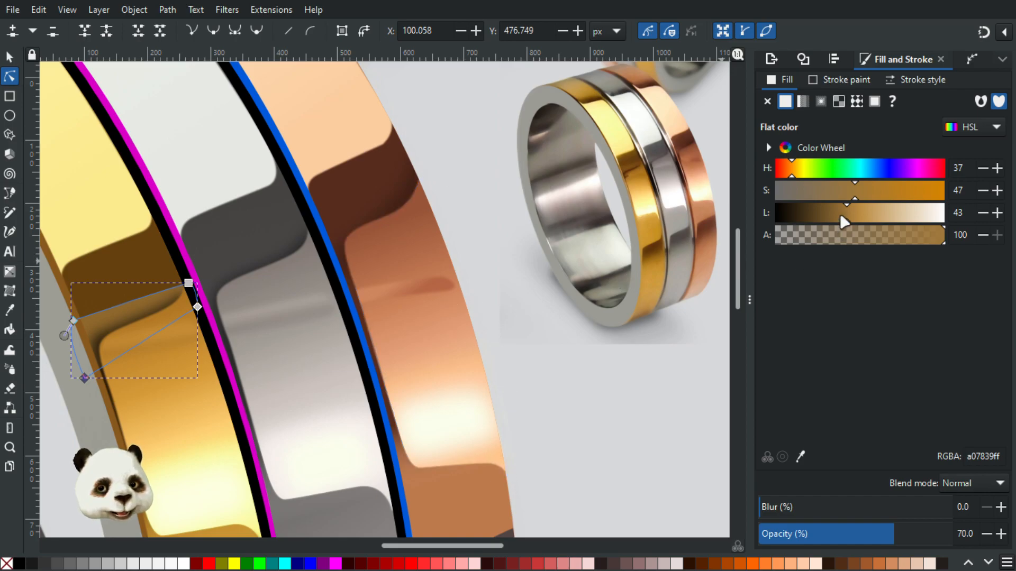
Blur the new shape by 30% and fill it with brown 7a4d12 sampled from the reference ring at 100% opacity.
click(796, 507)
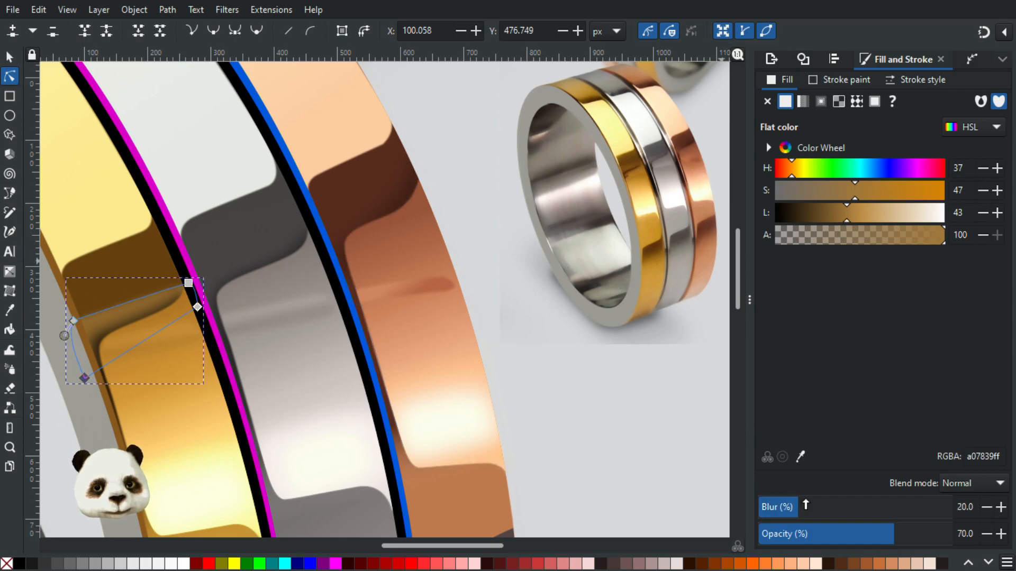
click(820, 506)
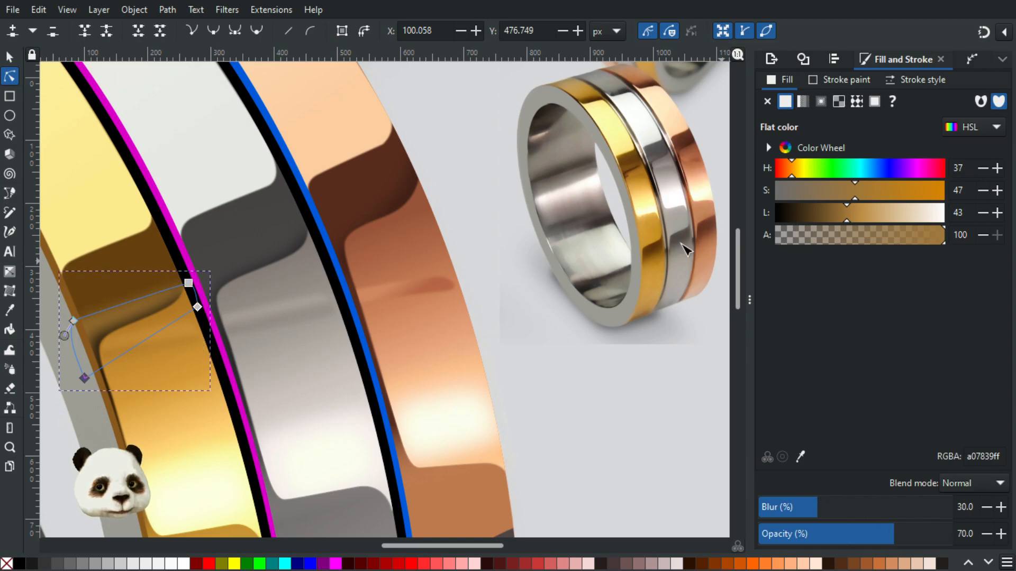
key(d)
click(628, 170)
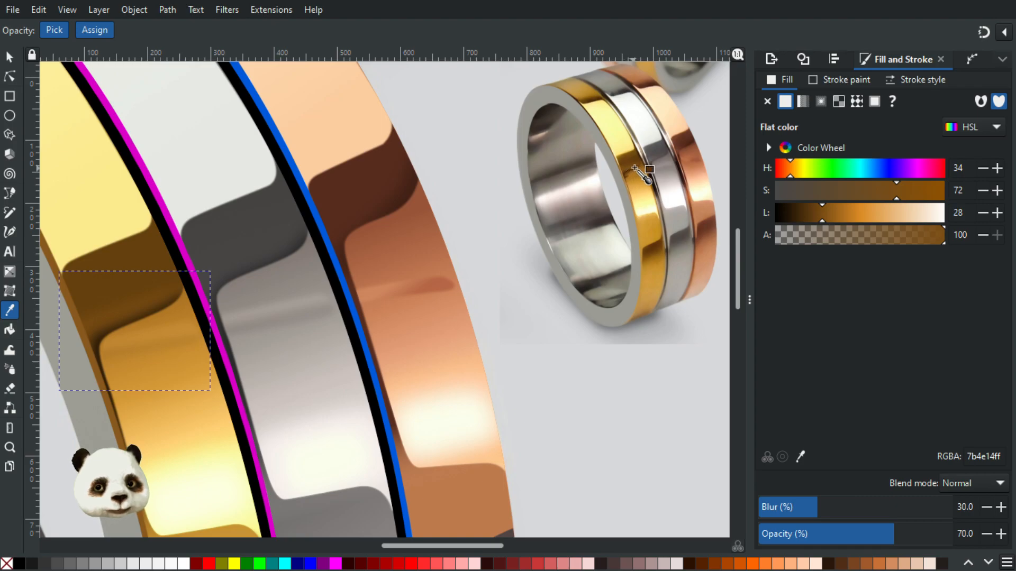
click(629, 168)
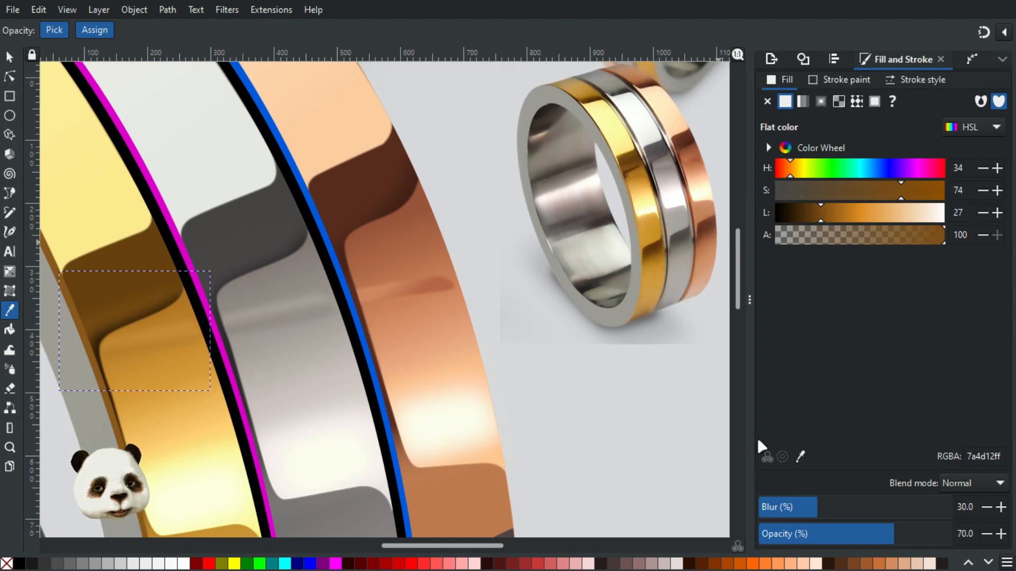
mouse_move(928, 545)
mouse_down()
mouse_move(919, 535)
mouse_move(981, 537)
mouse_up()
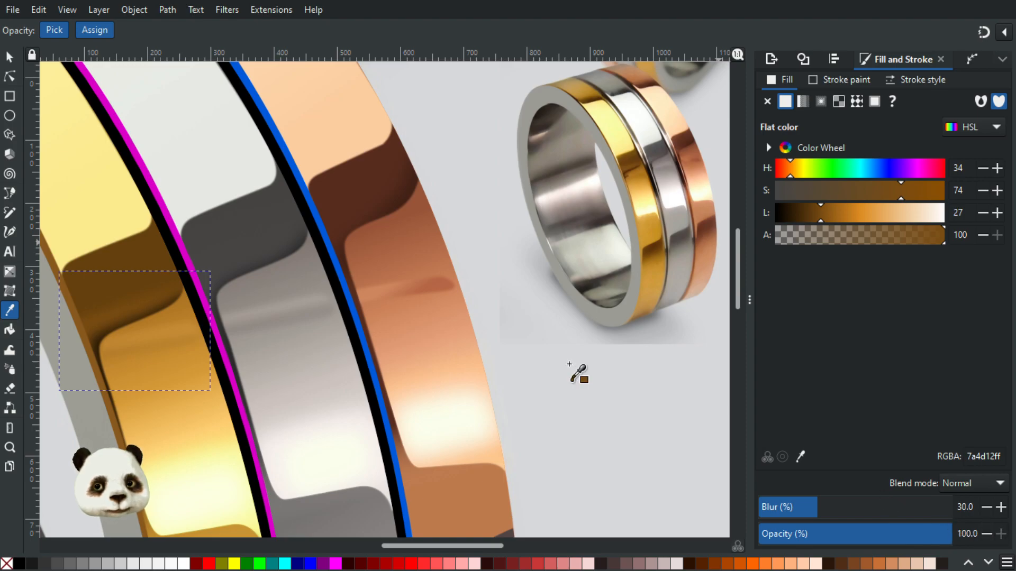
scroll(445, 324, down, 5)
scroll(506, 297, up, 3)
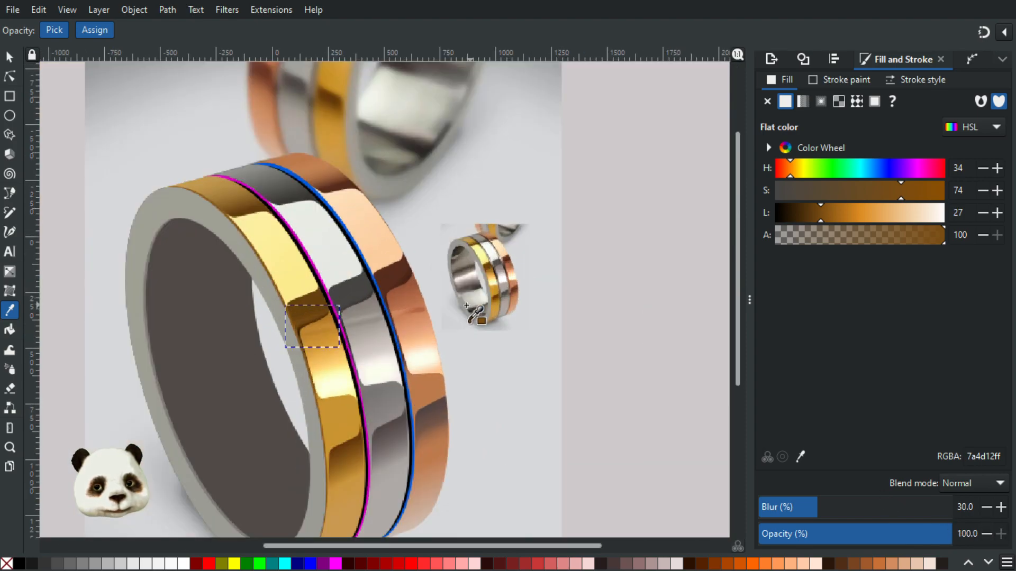
scroll(443, 301, up, 3)
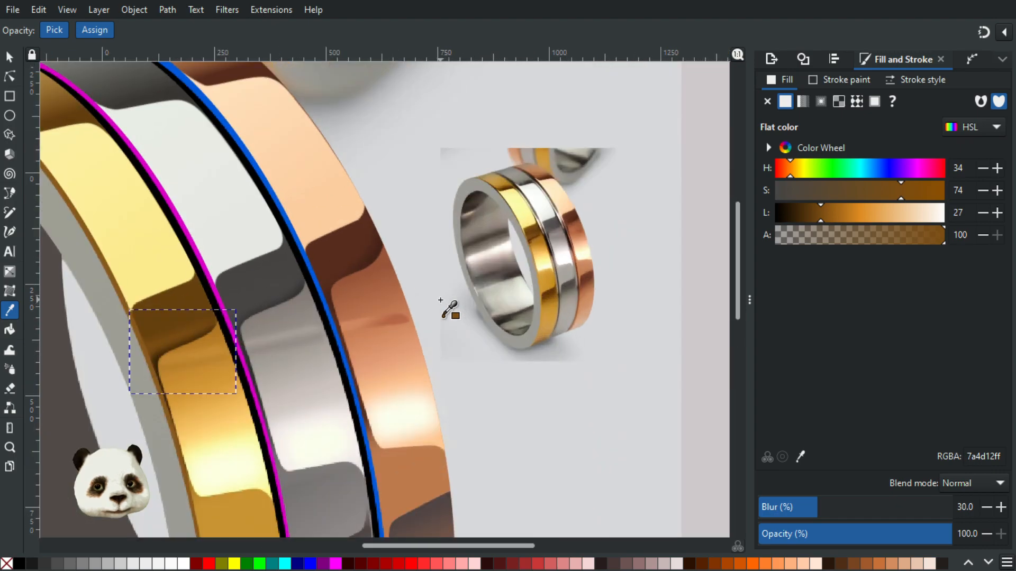
Increase the blur of the brown shade on the gold band's middle shadow to 40%.
click(836, 510)
click(816, 509)
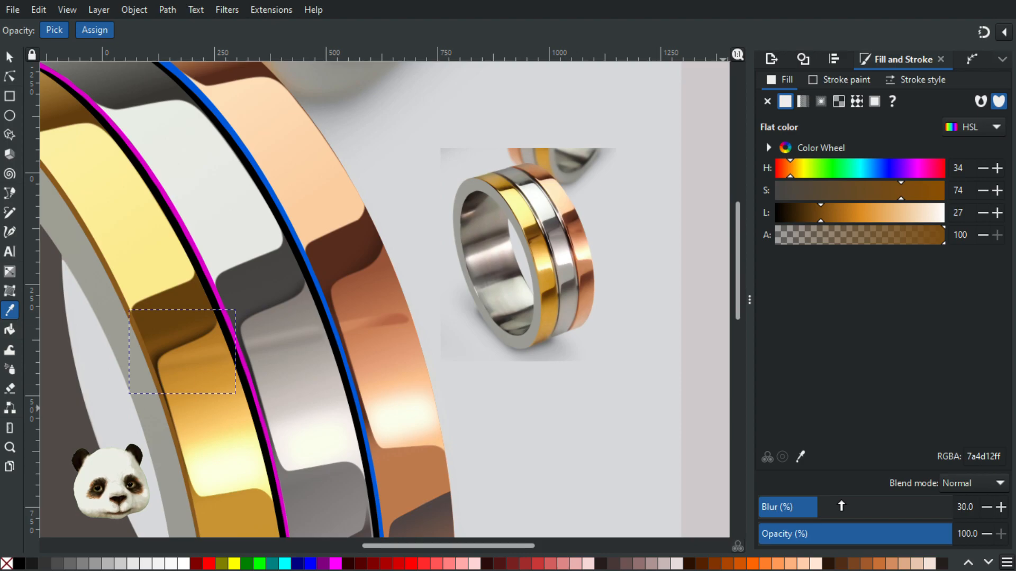
click(837, 506)
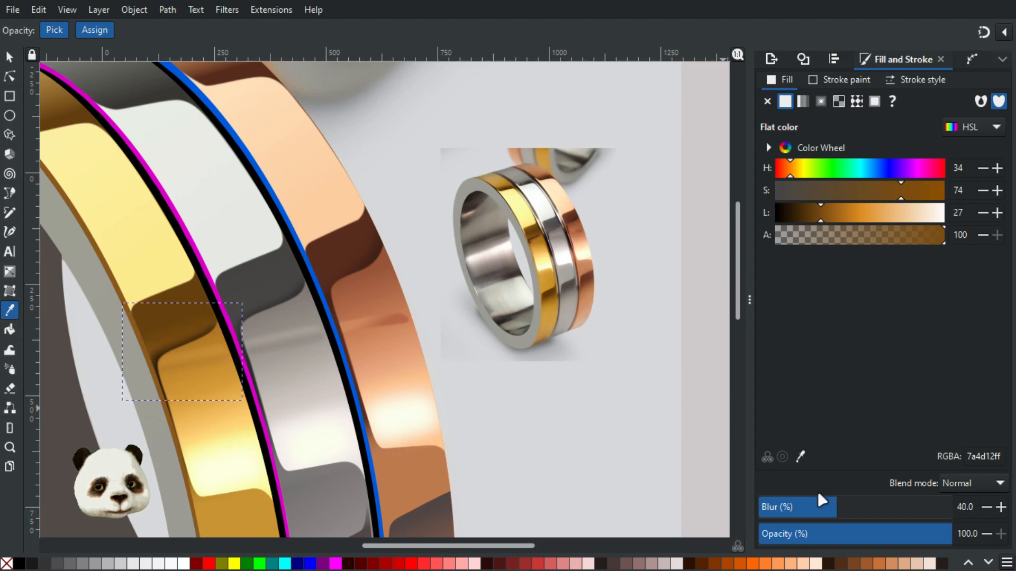
scroll(616, 370, down, 4)
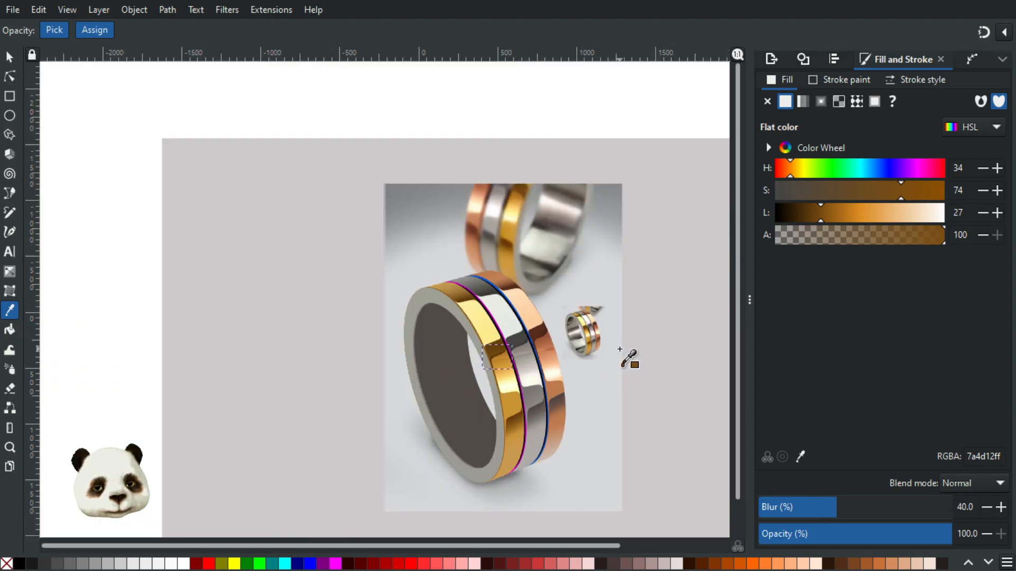
scroll(630, 360, up, 1)
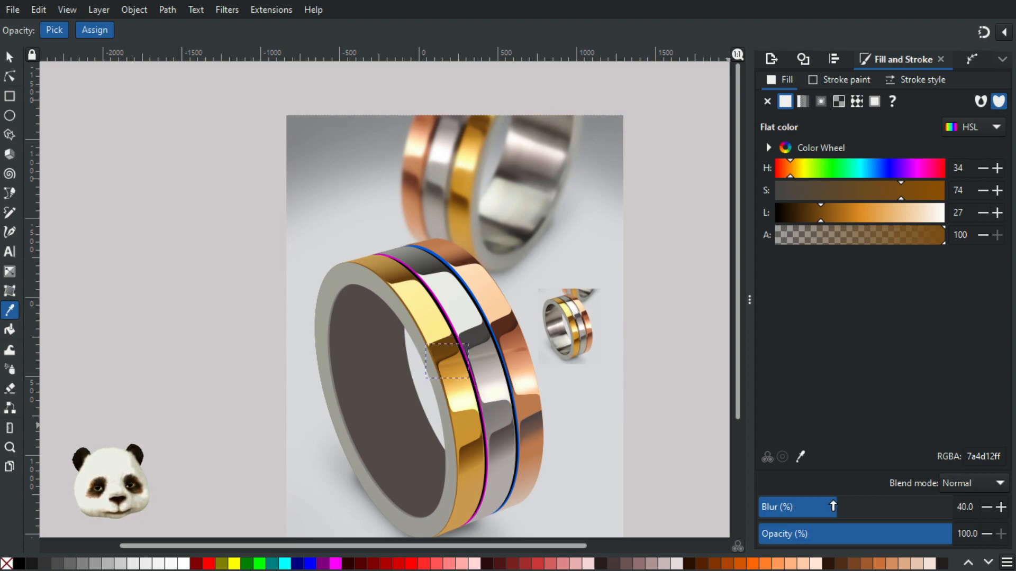
scroll(606, 354, up, 3)
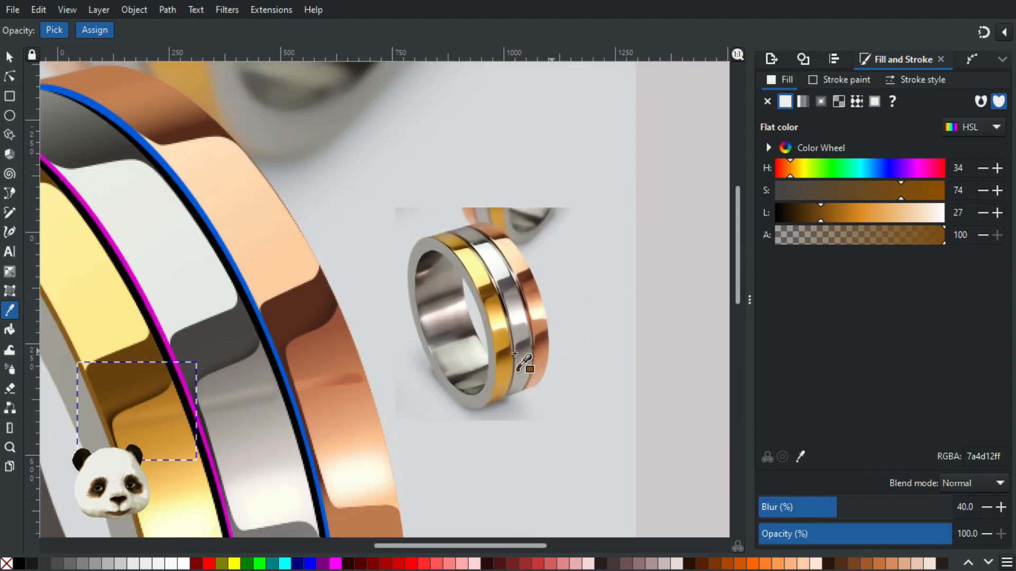
Enter the silver band's group and select the light grey reflection just below its middle dark shadow.
click(9, 56)
double_click(252, 420)
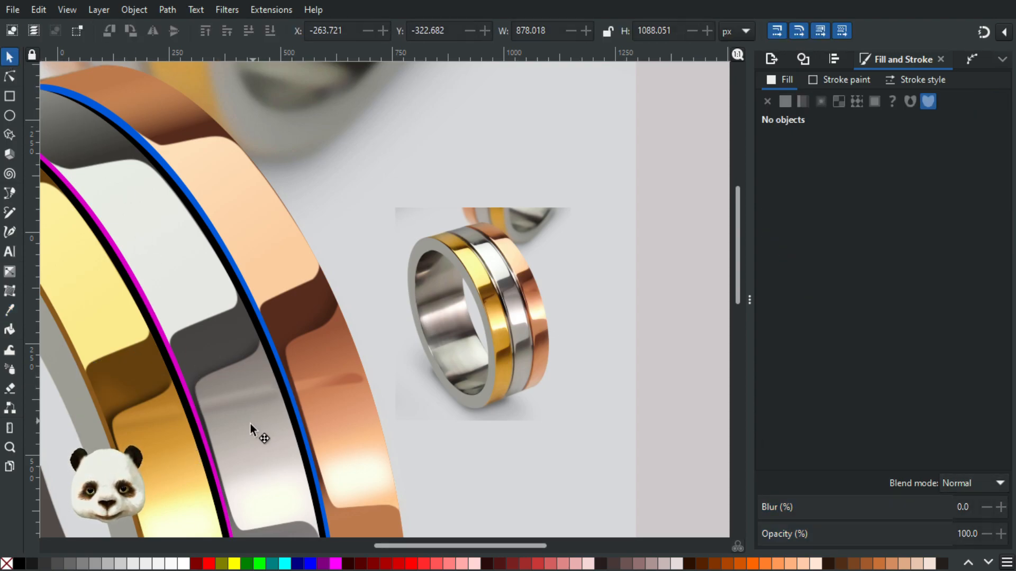
click(249, 425)
key(ctrl+a)
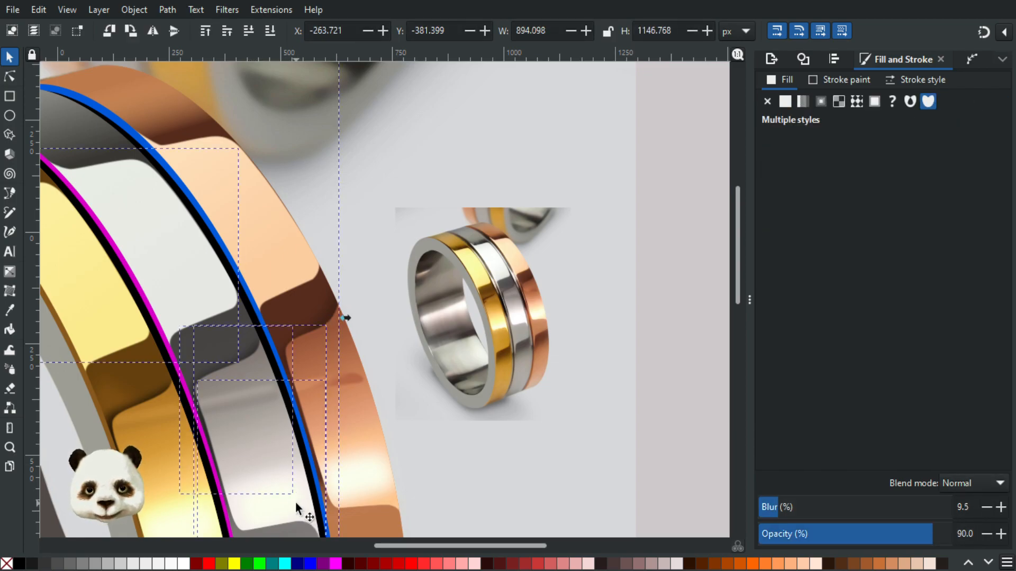
key(Escape)
click(265, 441)
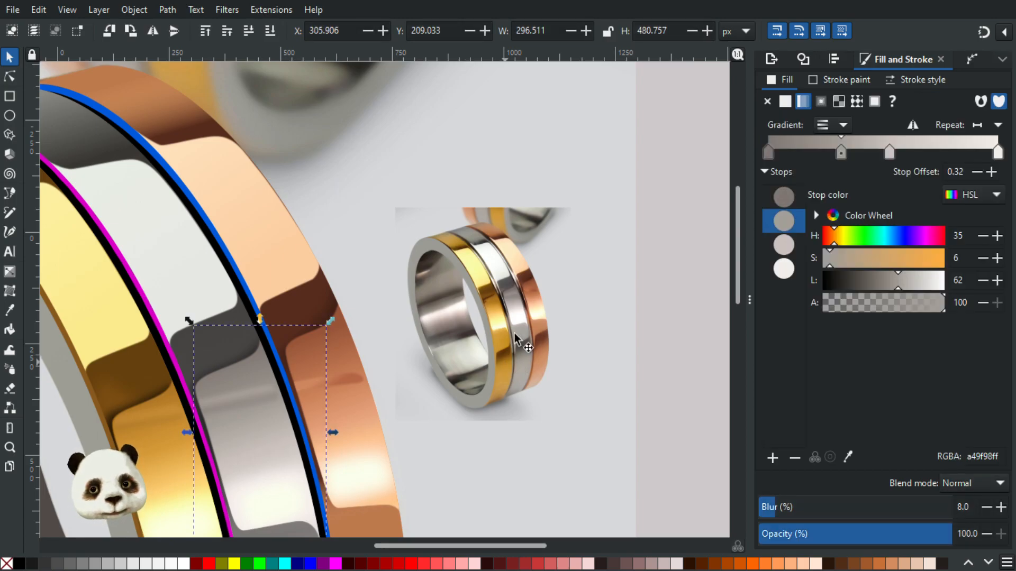
Draw a closed four-node Bezier shape about 226 by 173 px across the silver band, over the lower edge of its middle dark shadow.
scroll(510, 293, up, 3)
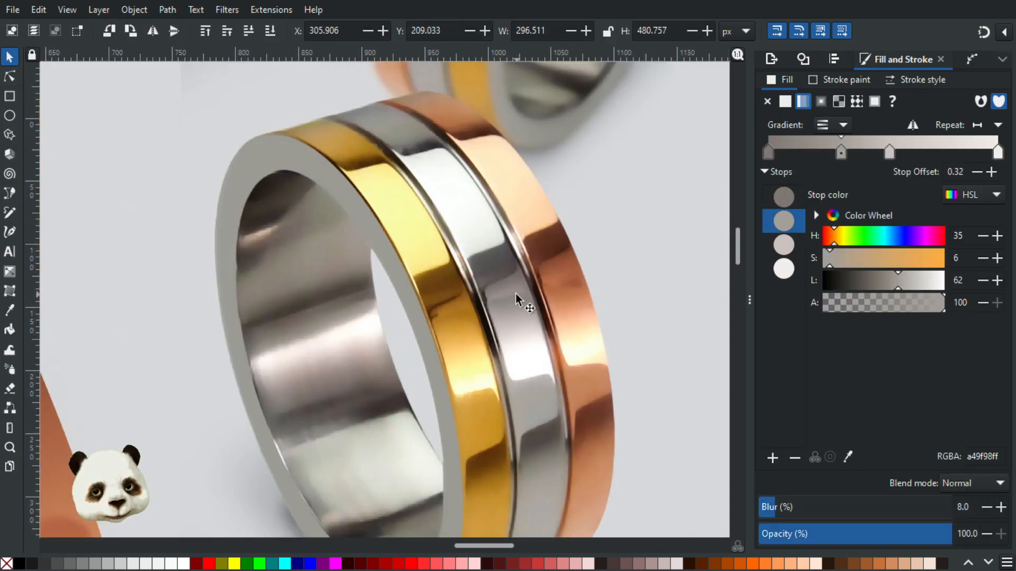
scroll(516, 293, down, 2)
drag(350, 374, 438, 347)
drag(299, 387, 422, 359)
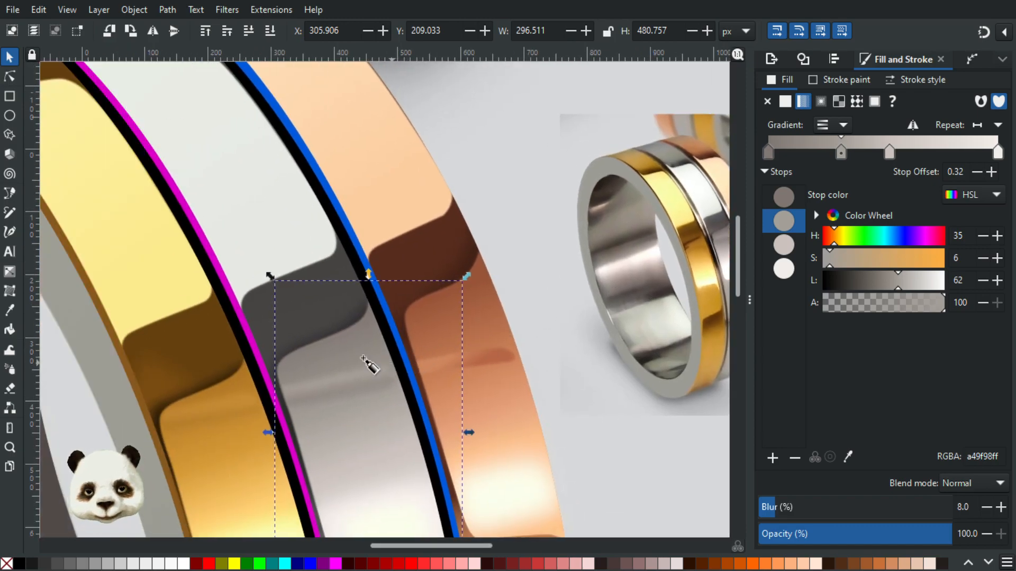
key(b)
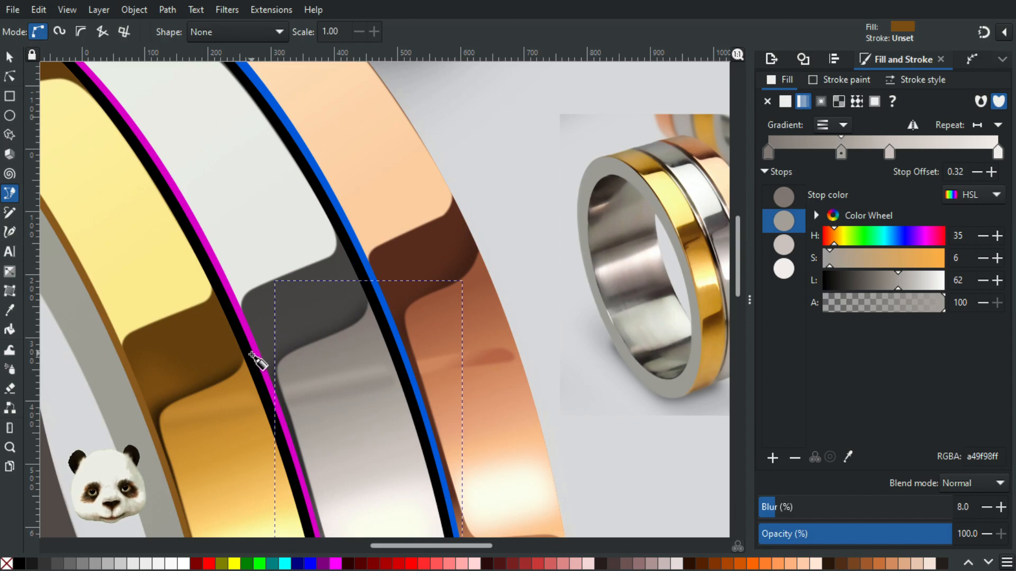
click(253, 352)
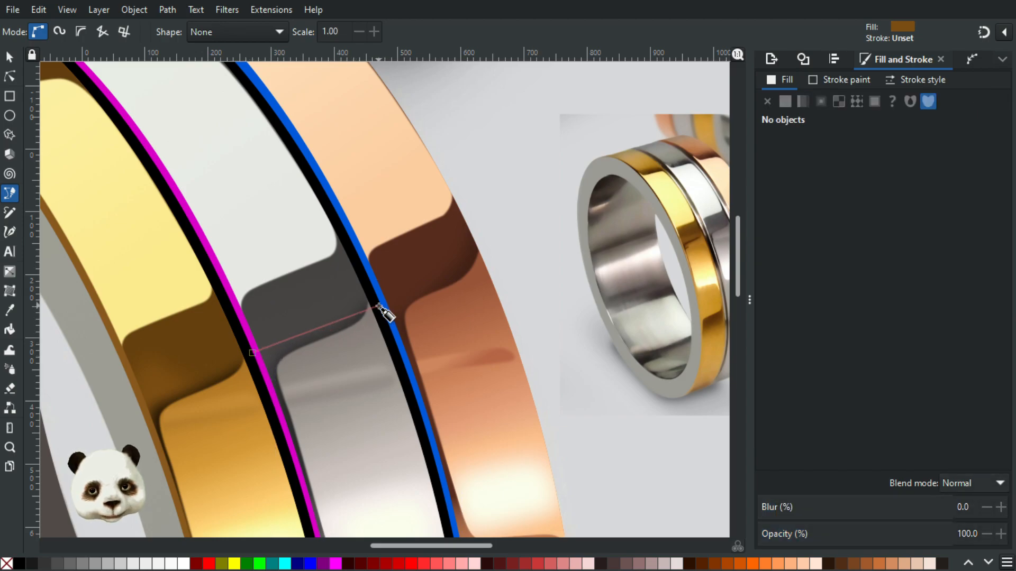
drag(379, 307, 394, 342)
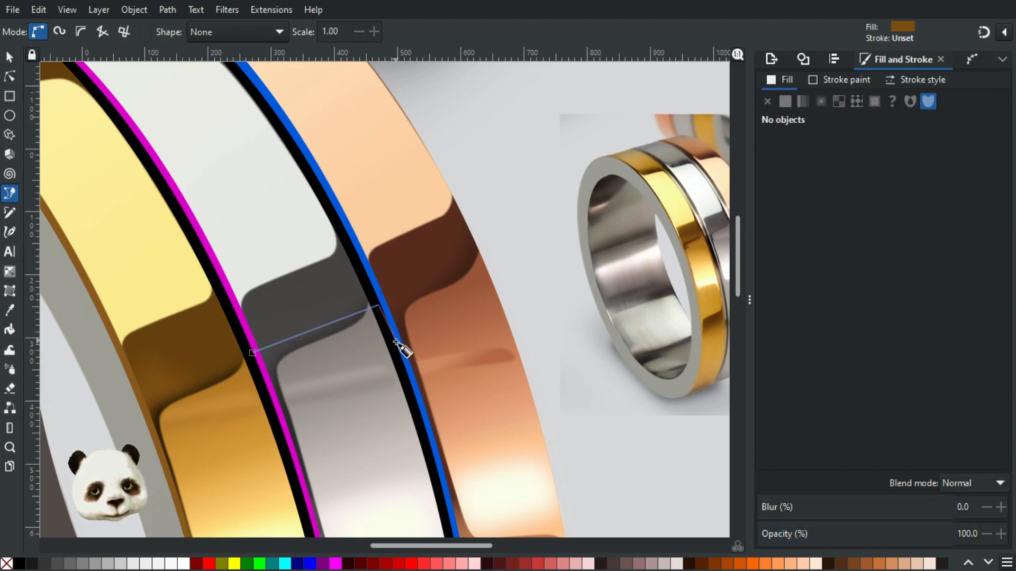
click(269, 412)
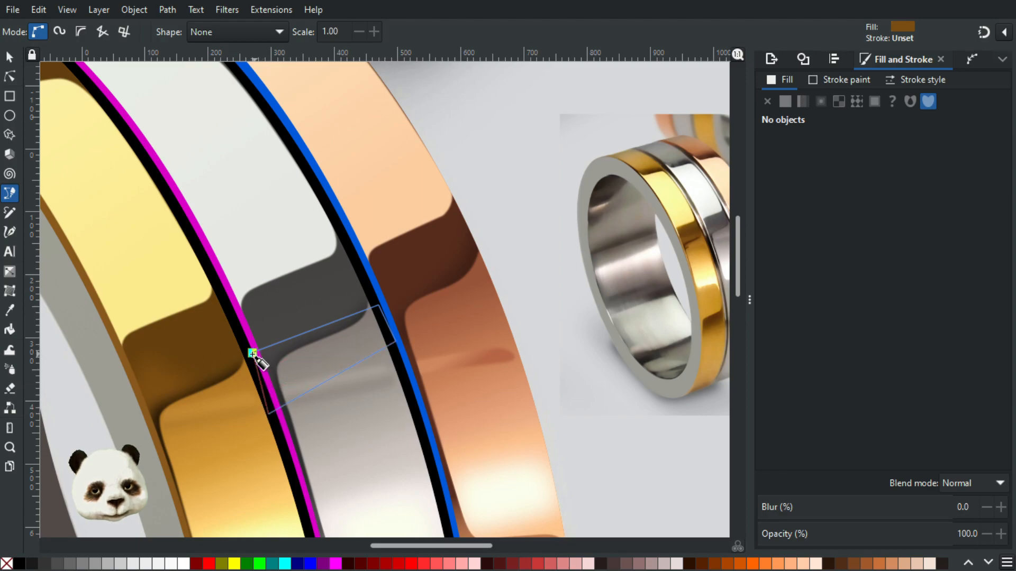
click(253, 353)
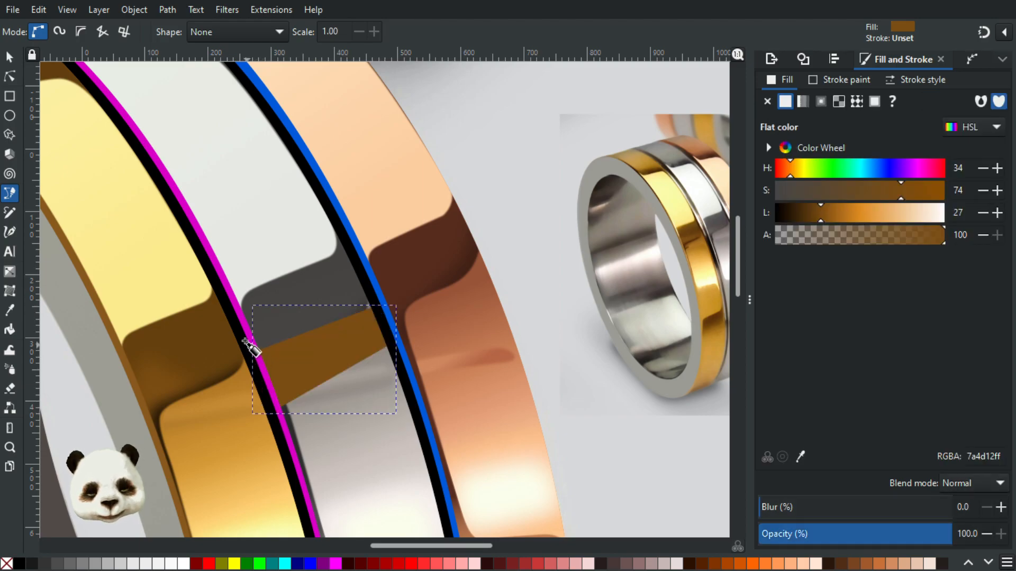
Fill the new silver-band shape with grey 64615d sampled from the middle shadow of the reference ring's silver band.
scroll(529, 259, right, 5)
key(d)
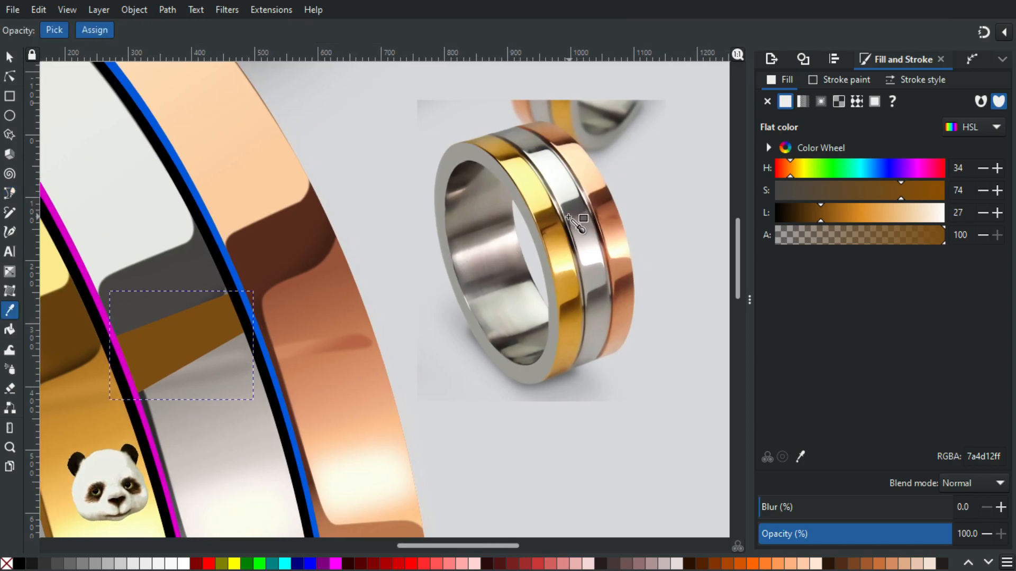
click(569, 218)
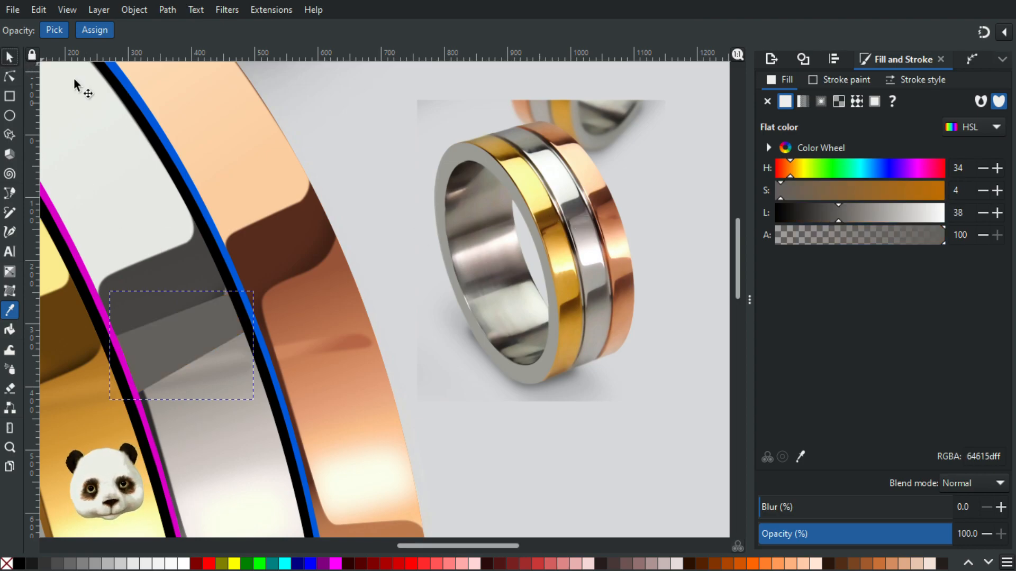
click(9, 58)
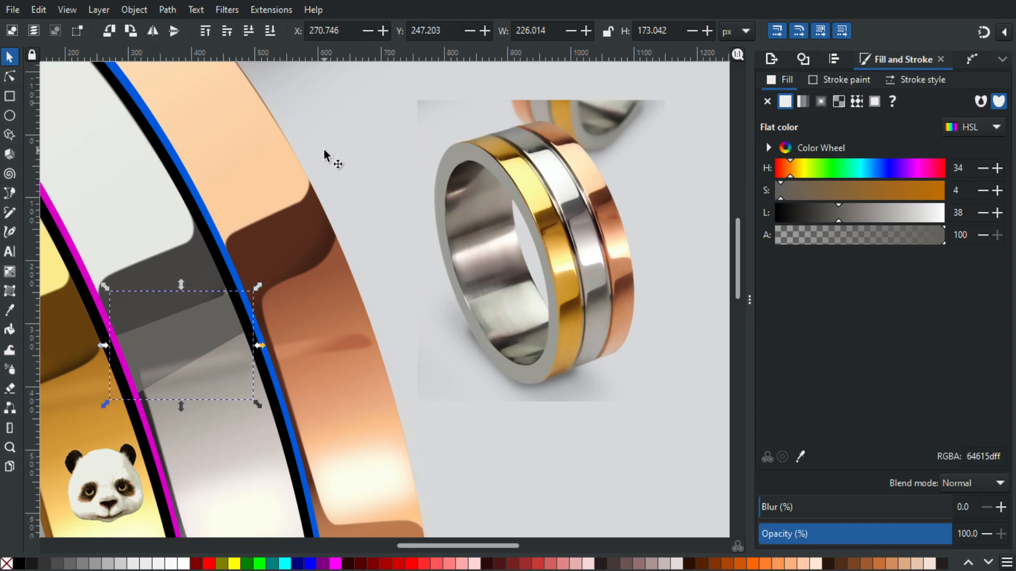
Lower the grey shape beneath the silver reflection and blur it by 40%.
key(Page_Down)
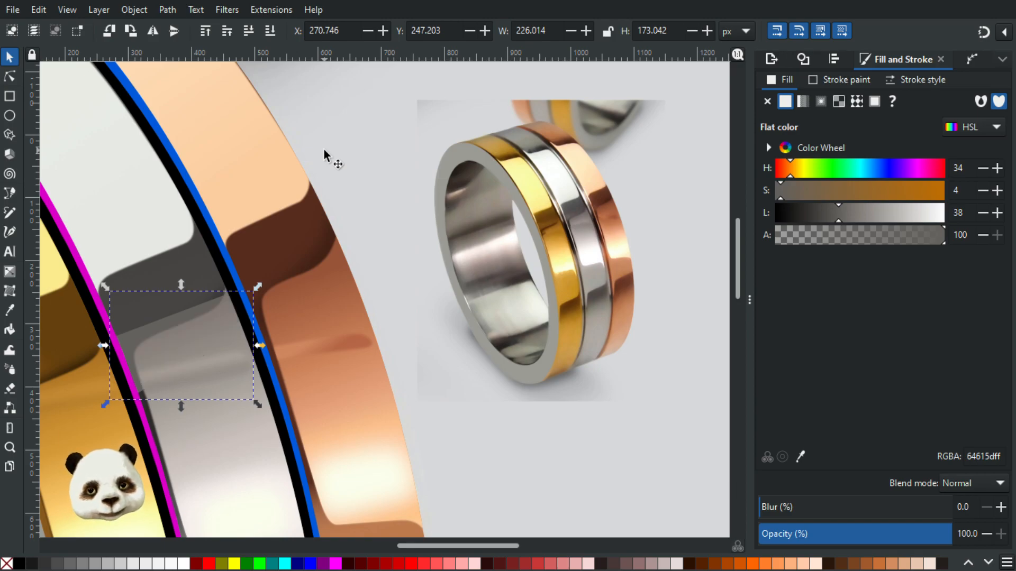
key(Page_Down)
drag(821, 510, 851, 506)
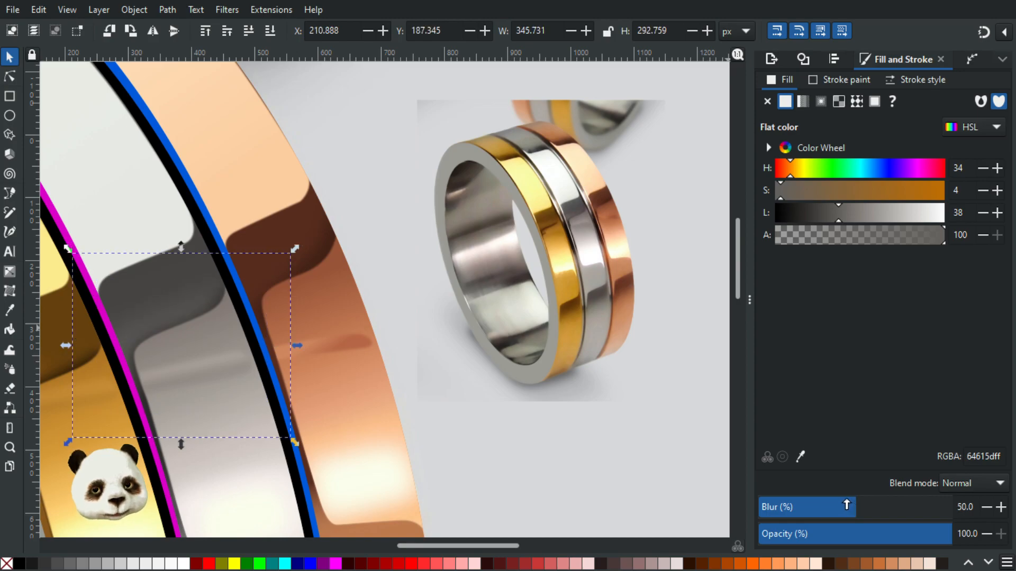
click(837, 509)
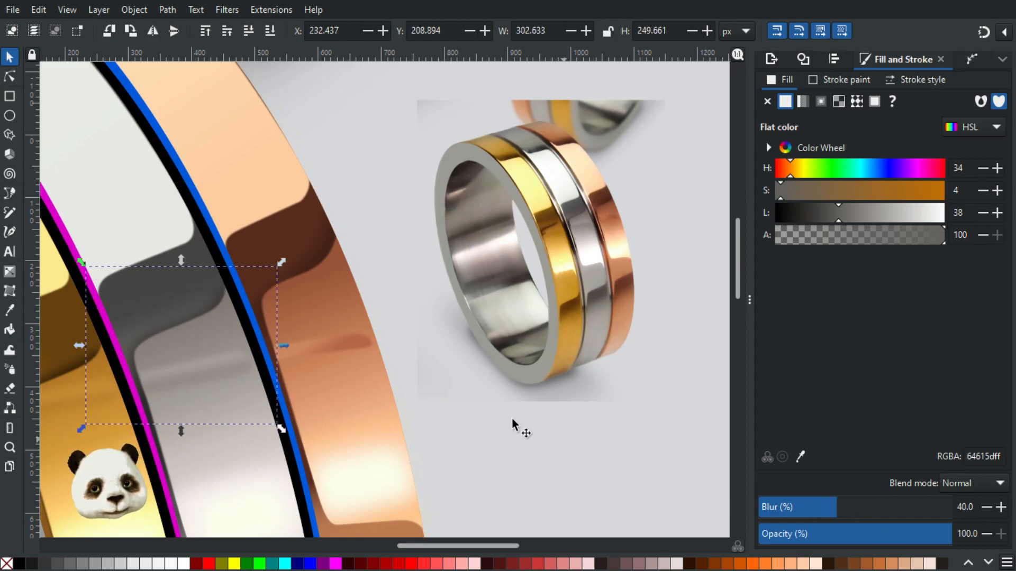
Apply a linear gradient to the grey shade, fading it to transparent from the magenta line side up to the blue line.
key(g)
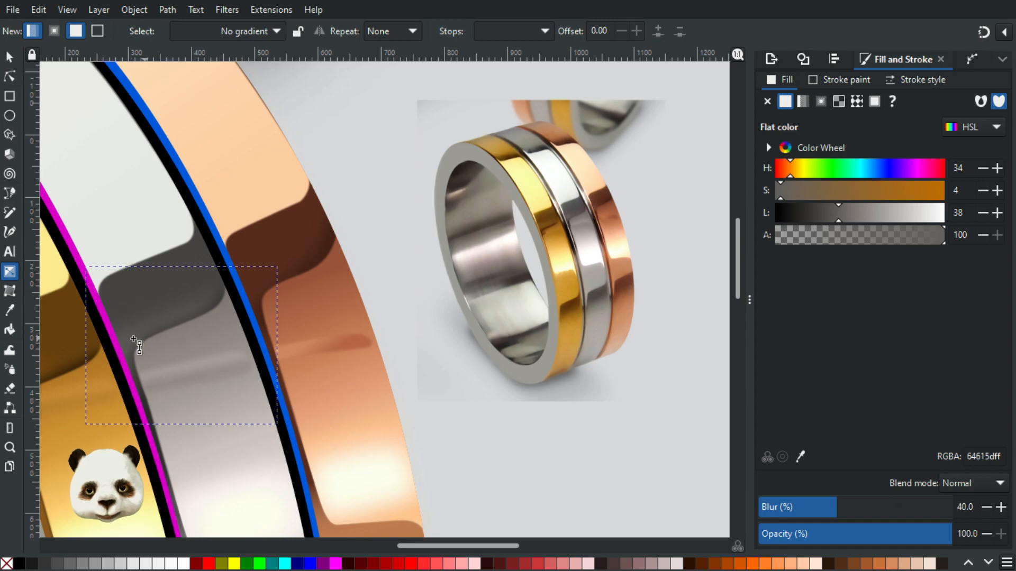
drag(128, 335, 306, 305)
key(ctrl+z)
scroll(316, 297, up, 3)
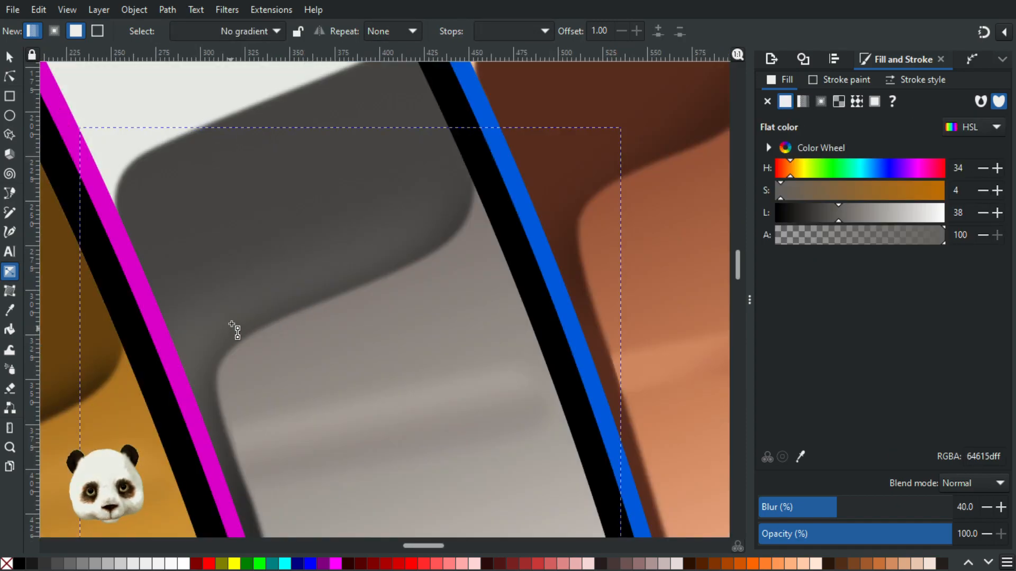
drag(220, 316, 405, 237)
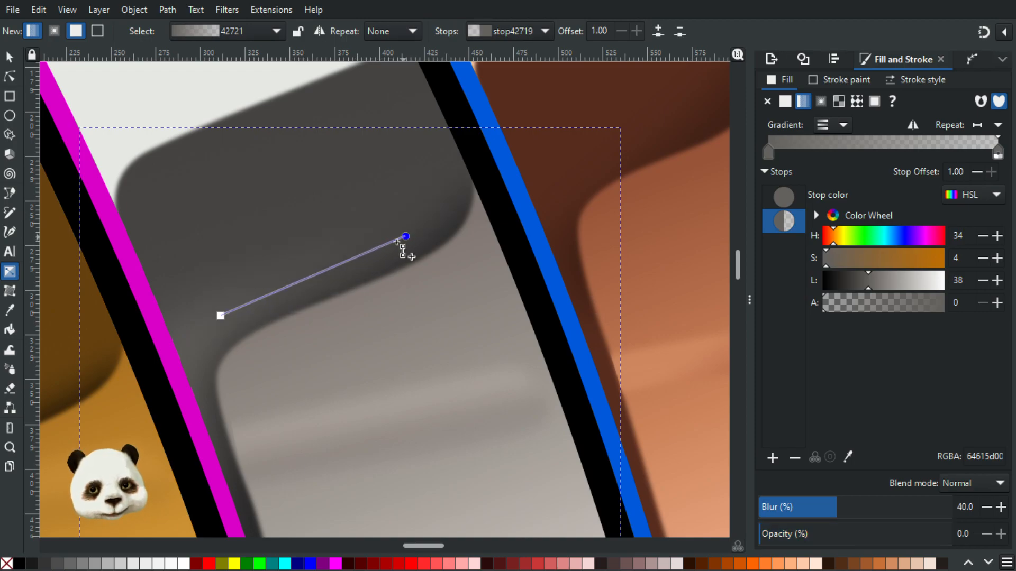
scroll(291, 311, down, 4)
drag(317, 290, 338, 280)
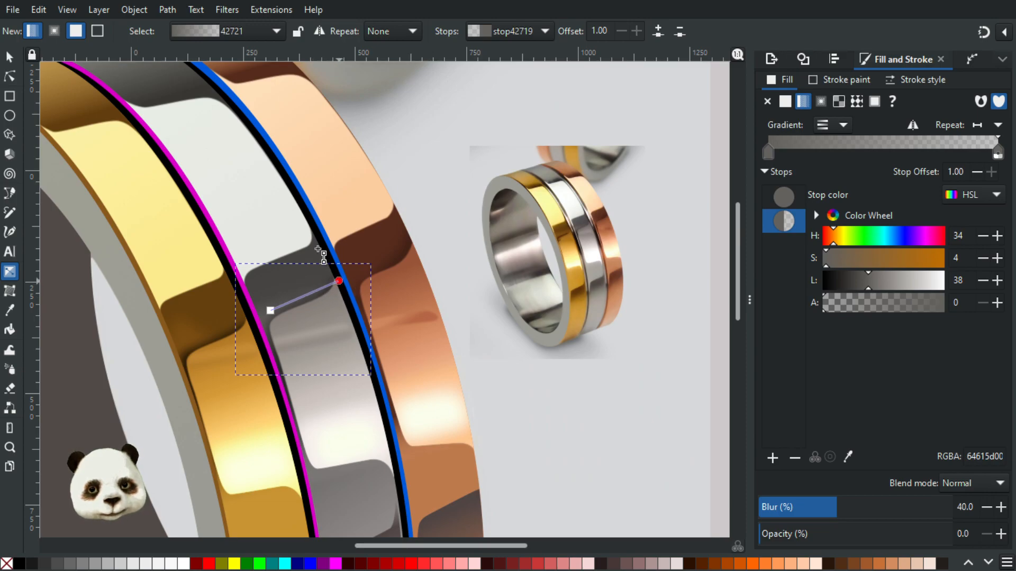
Enter the rose-gold band's group and select the copper reflection just below its middle dark shadow.
click(11, 60)
scroll(471, 241, down, 2)
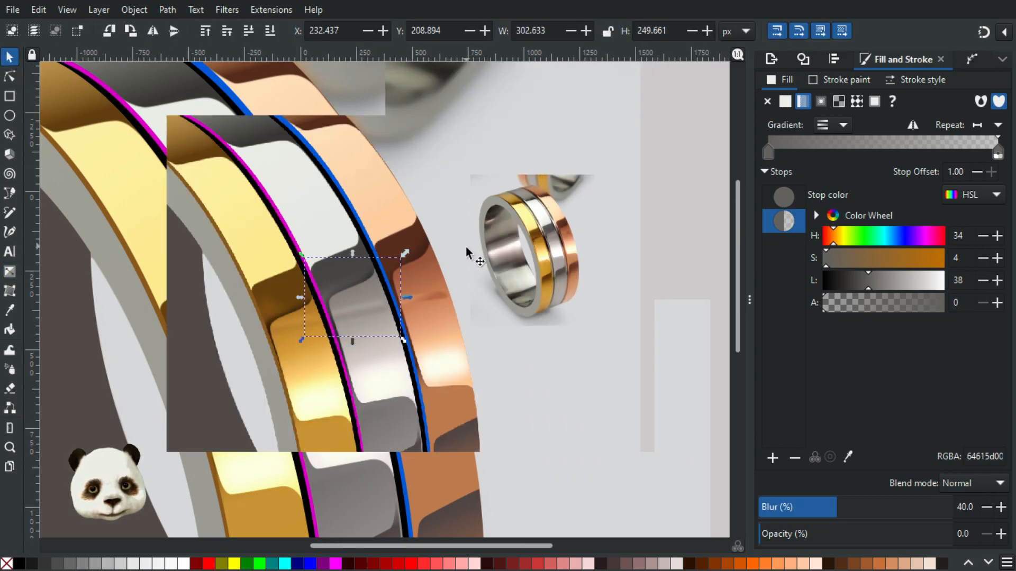
scroll(502, 268, up, 3)
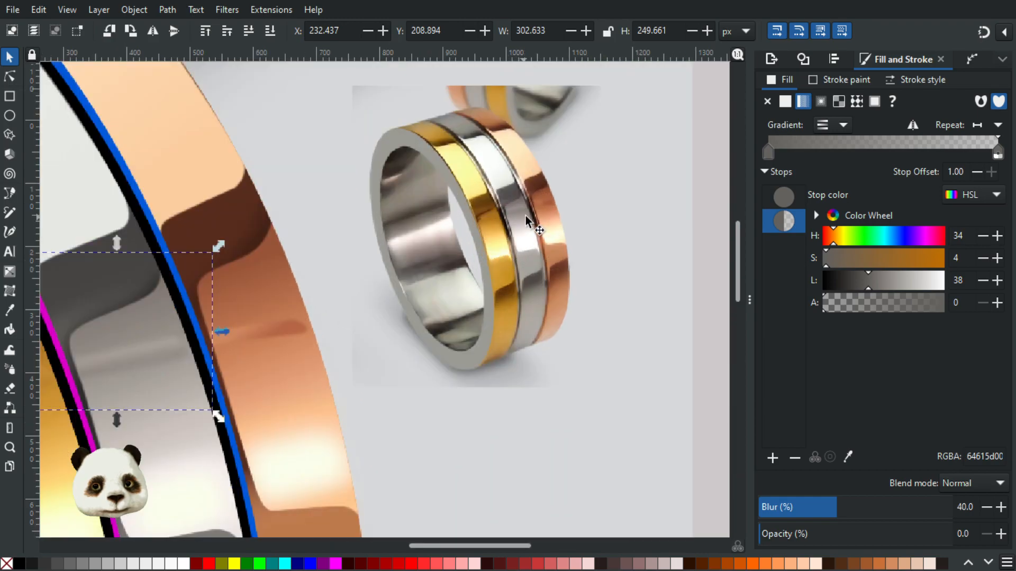
drag(400, 248, 446, 244)
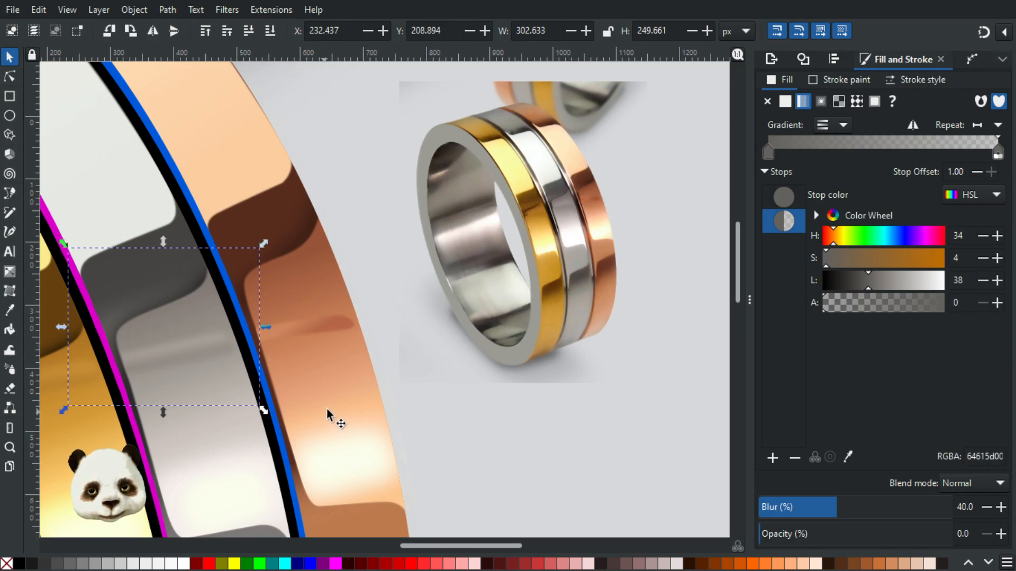
click(334, 383)
double_click(326, 374)
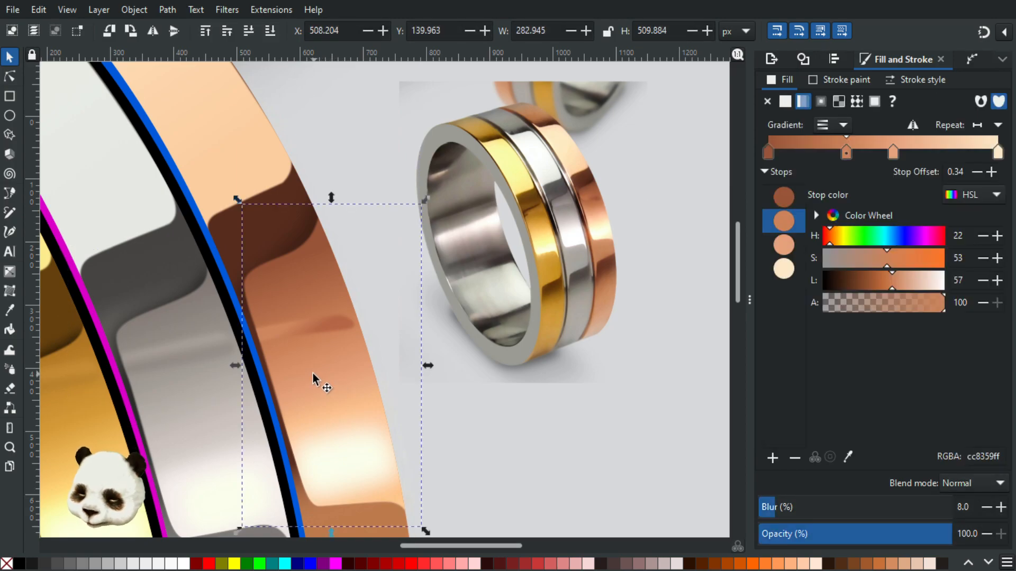
Draw a small rounded closed shape about 92 by 113 px at the blue-line edge of the rose-gold band, below its dark shadow.
drag(221, 267, 292, 274)
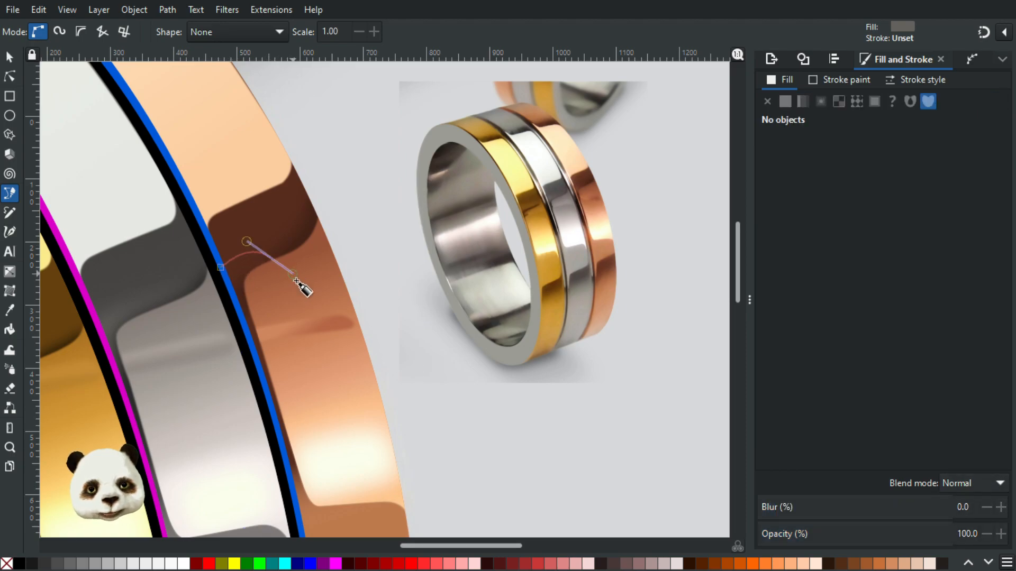
drag(239, 320, 225, 299)
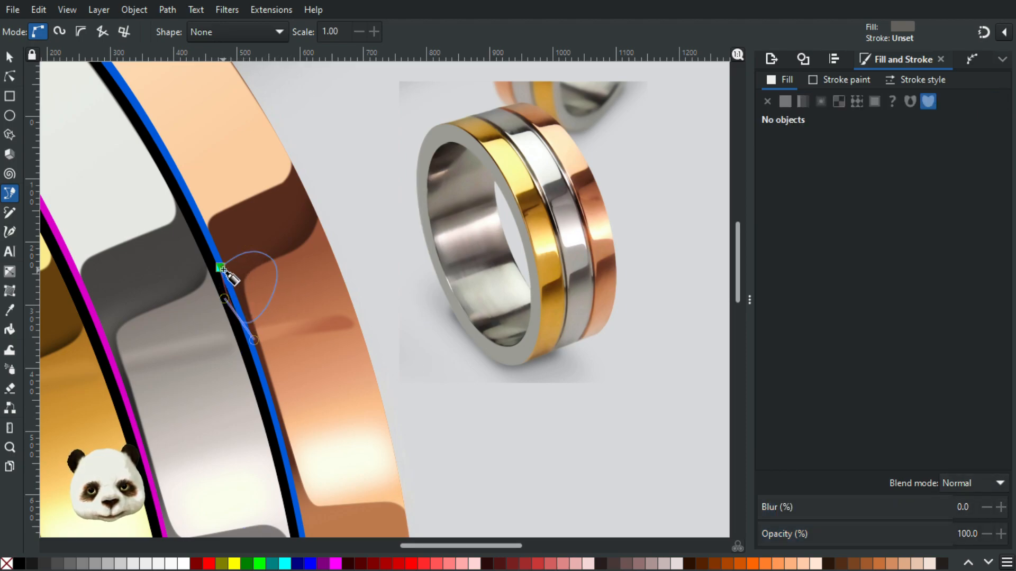
click(221, 267)
Fill the rounded shape with brown 6c3c2b sampled from the reference ring's rose-gold shadow and lower it beneath the copper reflection.
key(d)
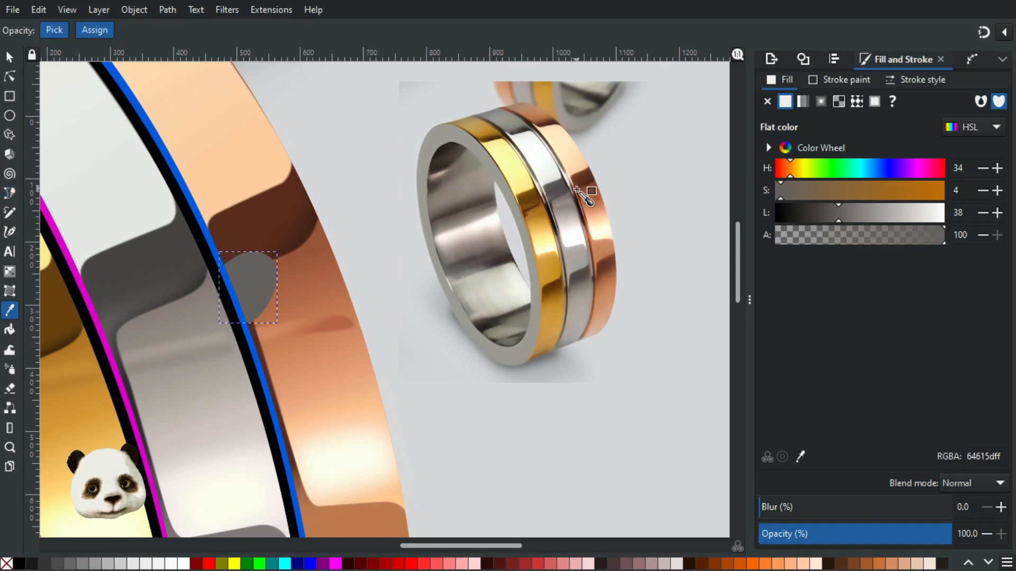
click(578, 191)
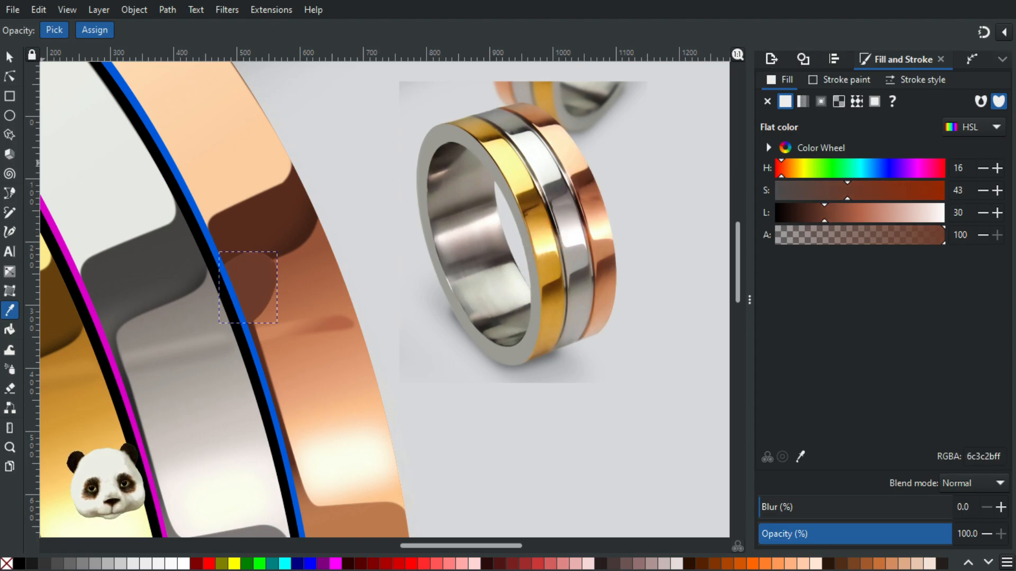
click(13, 58)
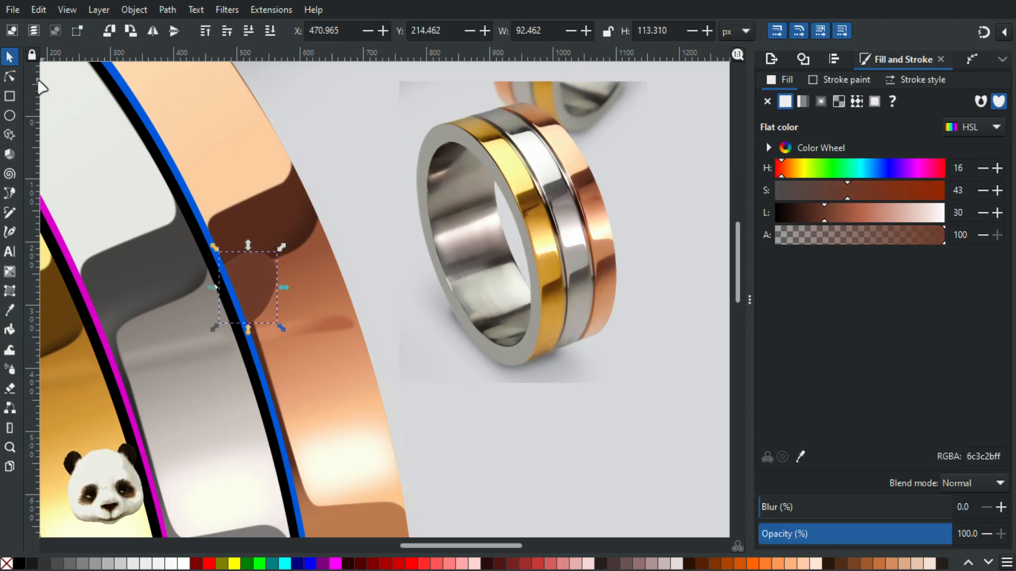
key(Page_Down)
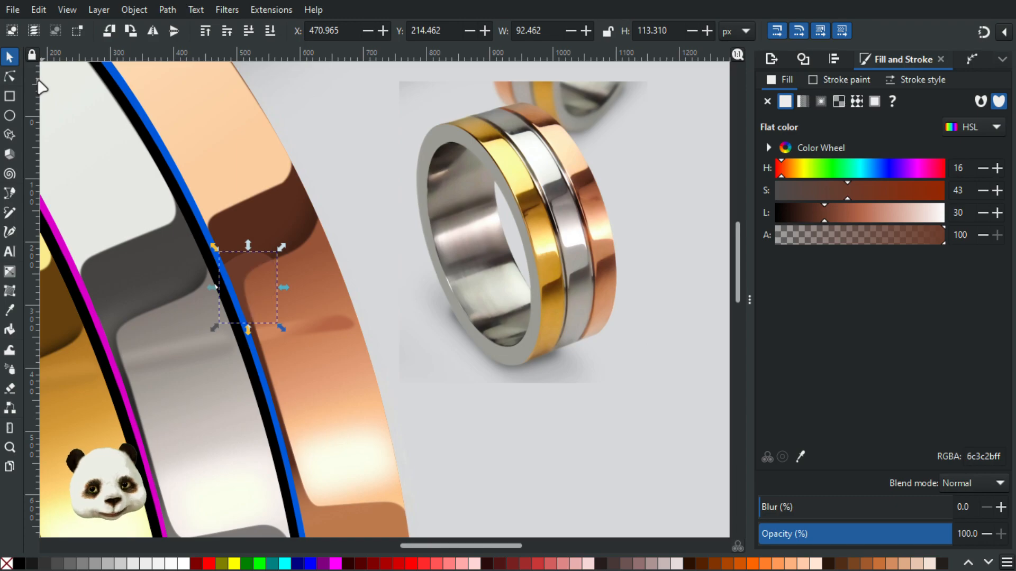
Blur the brown shade by 40%, set its opacity to 50%, and reshape its curve beside the blue line.
drag(827, 511, 843, 506)
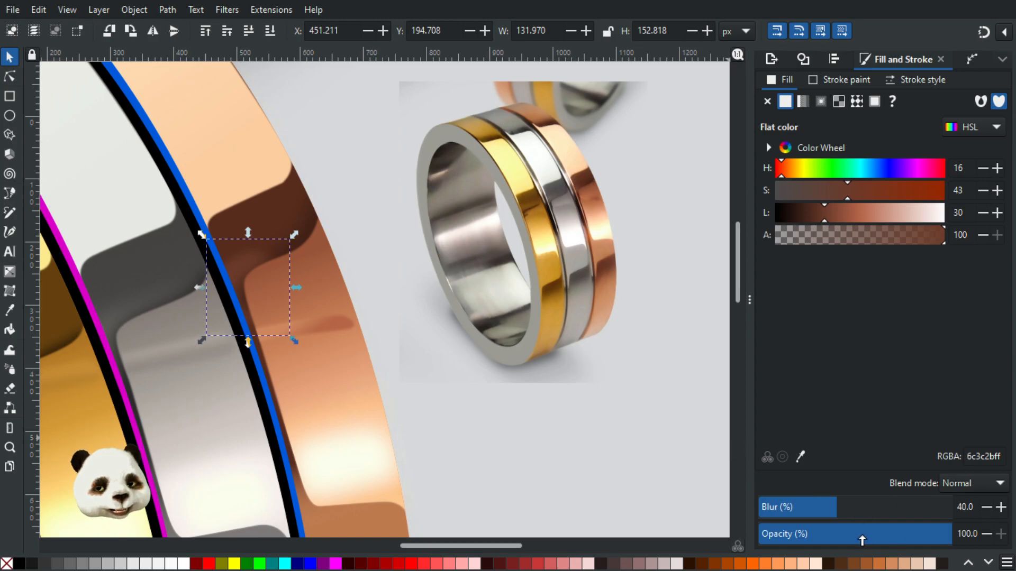
drag(862, 539, 837, 533)
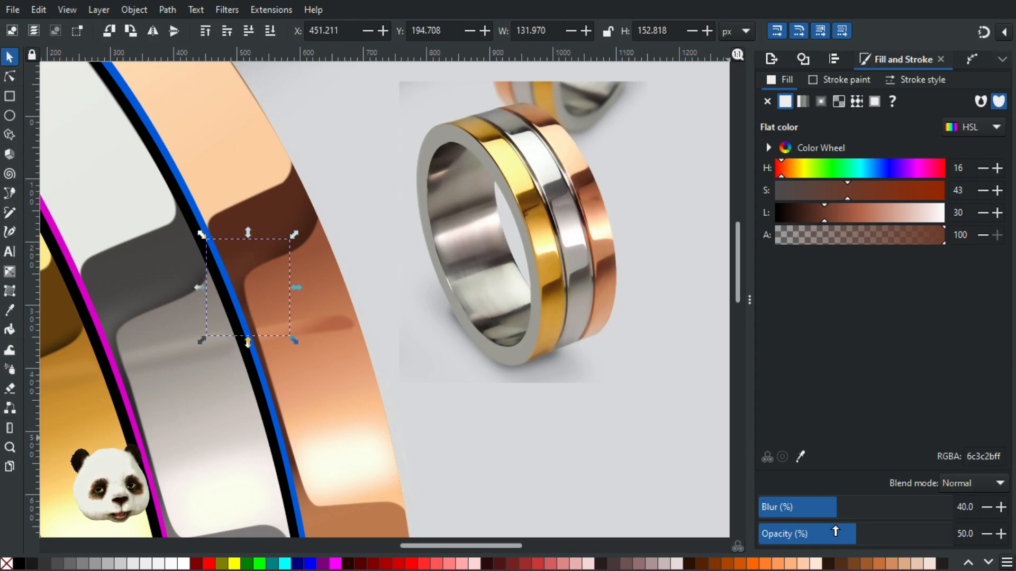
click(15, 76)
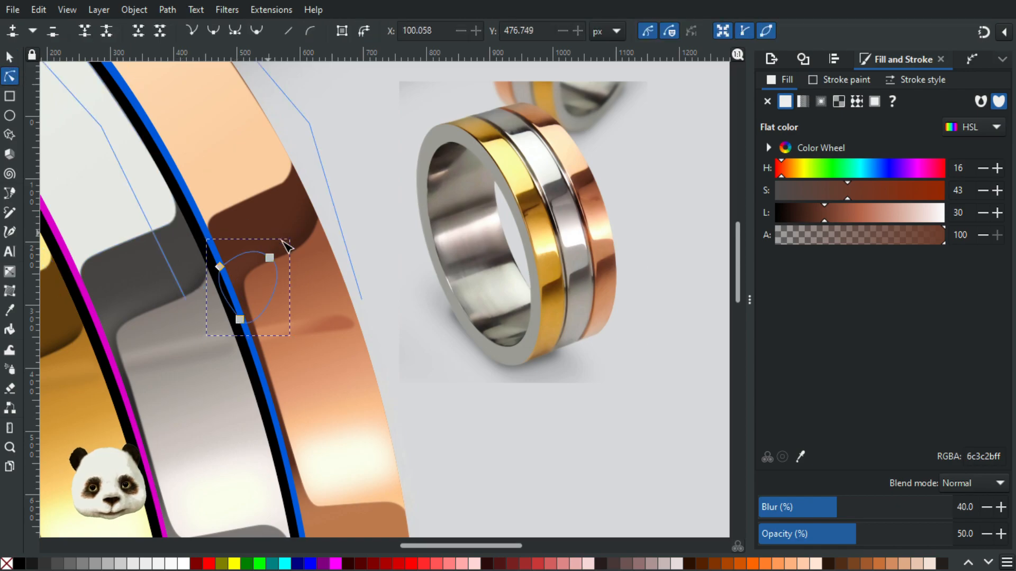
click(276, 268)
mouse_move(276, 267)
mouse_down()
mouse_move(276, 276)
mouse_move(220, 277)
mouse_up()
click(447, 324)
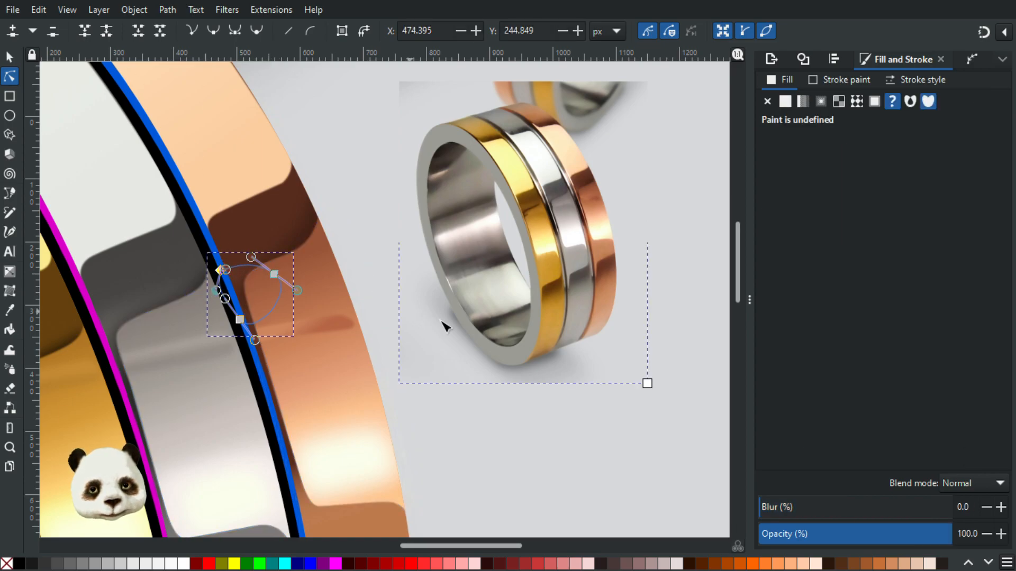
Examine the middle shadows across the ring's three bands, including the brown shade below the gold band's dark shadow.
scroll(462, 333, down, 4)
click(624, 342)
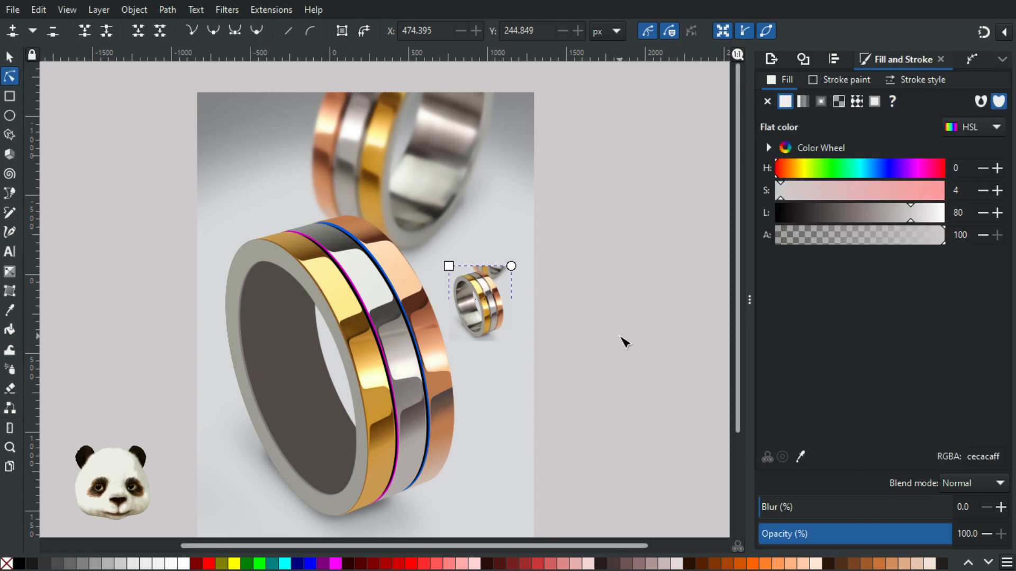
scroll(550, 341, up, 2)
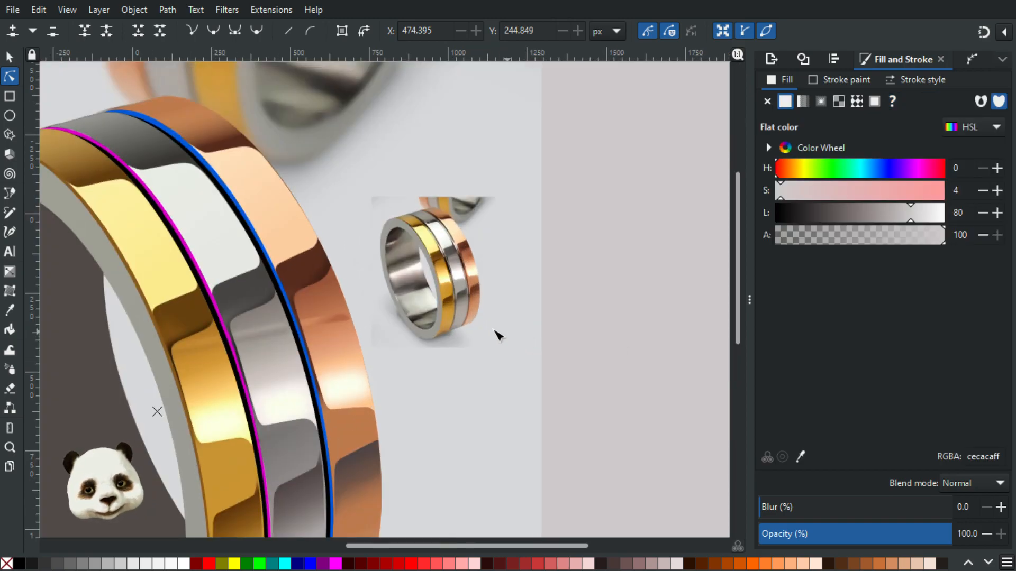
scroll(608, 304, down, 3)
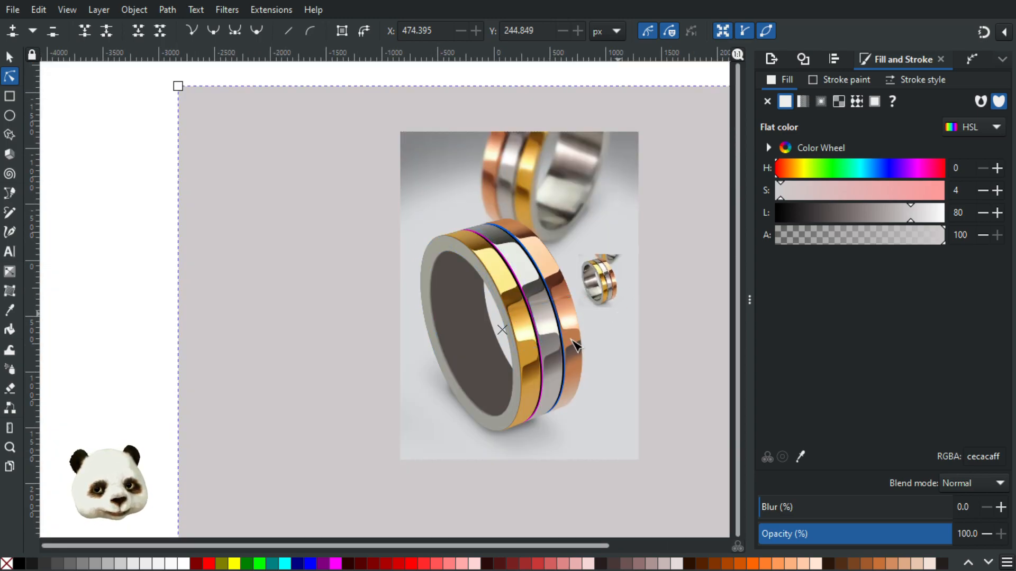
scroll(578, 331, up, 3)
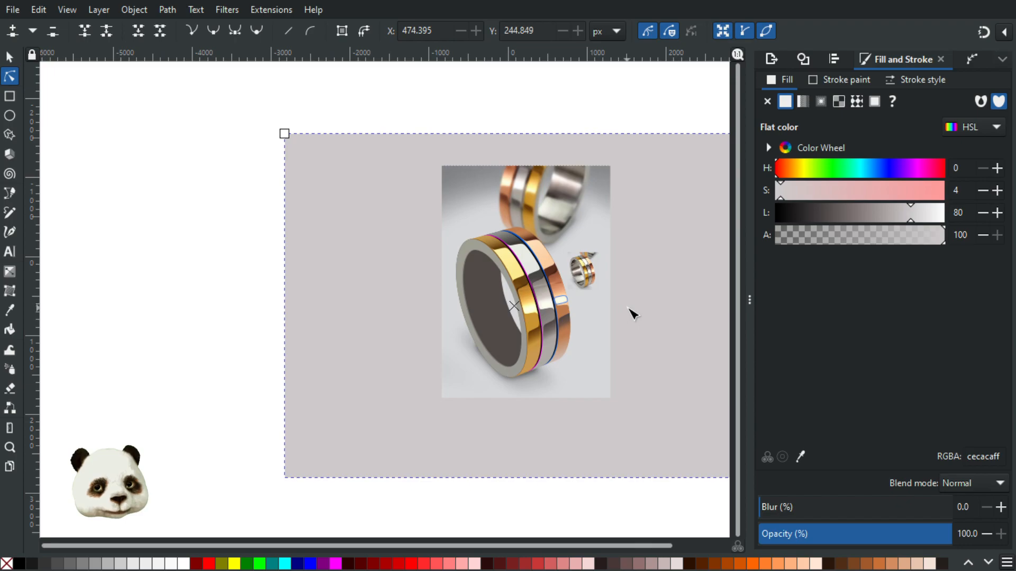
scroll(573, 285, up, 4)
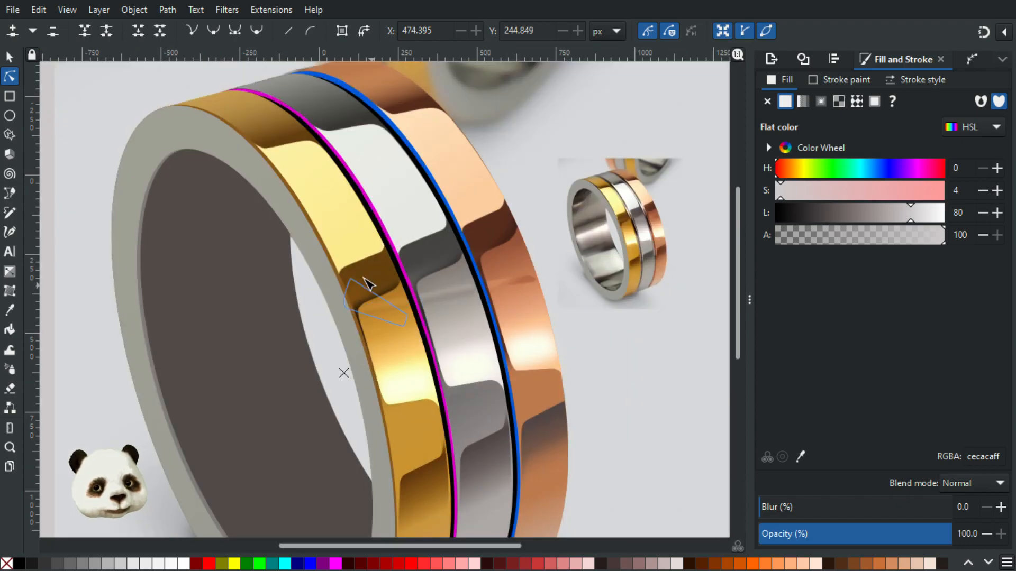
click(376, 298)
scroll(376, 298, up, 3)
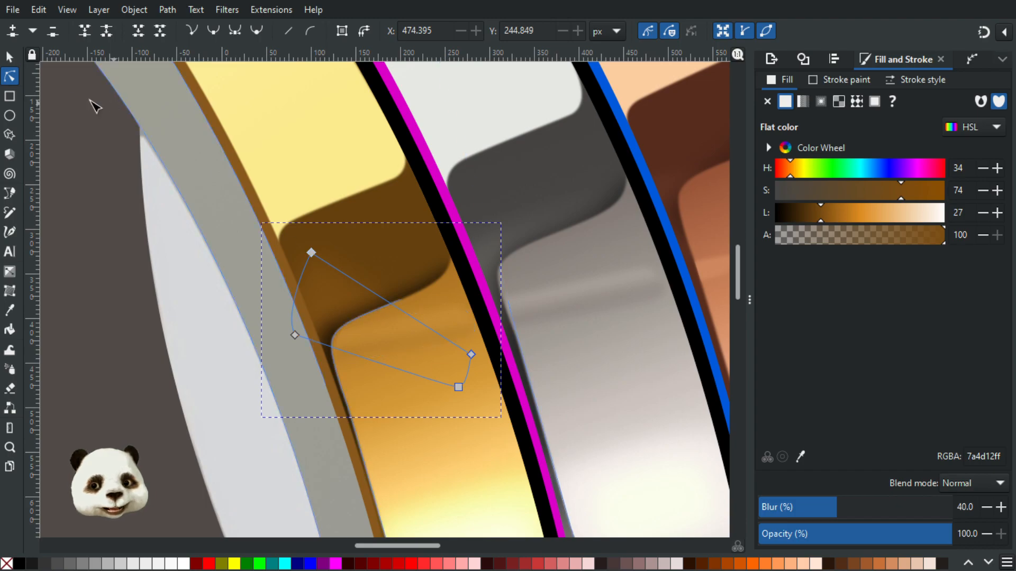
click(9, 57)
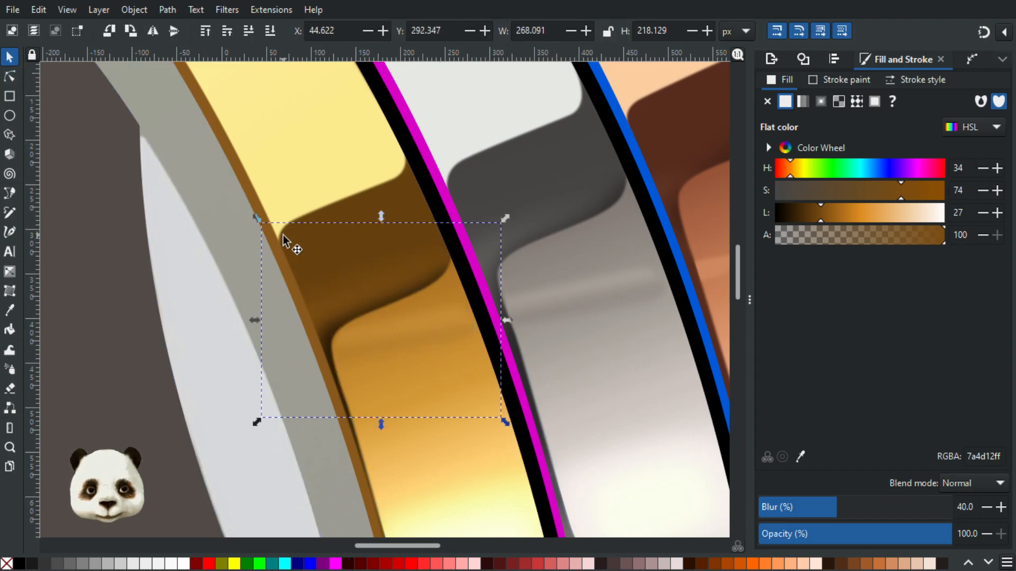
scroll(122, 325, down, 3)
scroll(150, 301, down, 1)
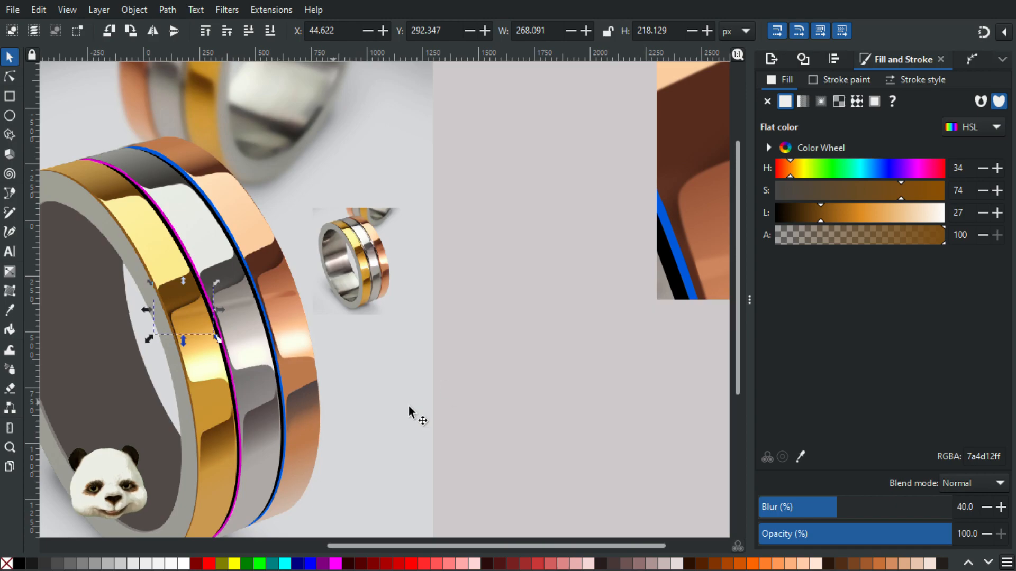
Examine the bands and inner wall of the reference ring up close and compare them with the vector ring.
click(565, 309)
scroll(389, 274, down, 2)
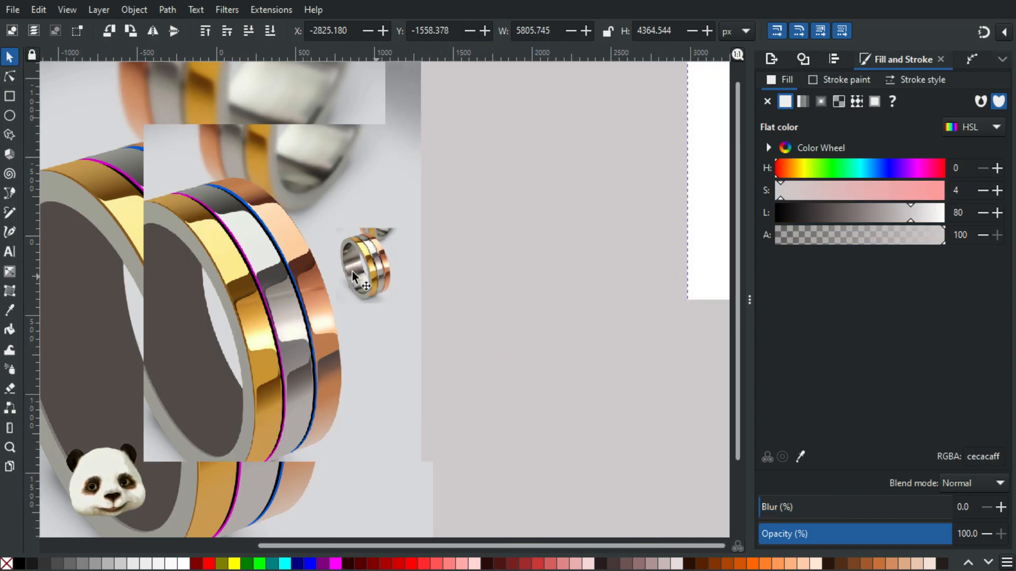
scroll(231, 256, up, 2)
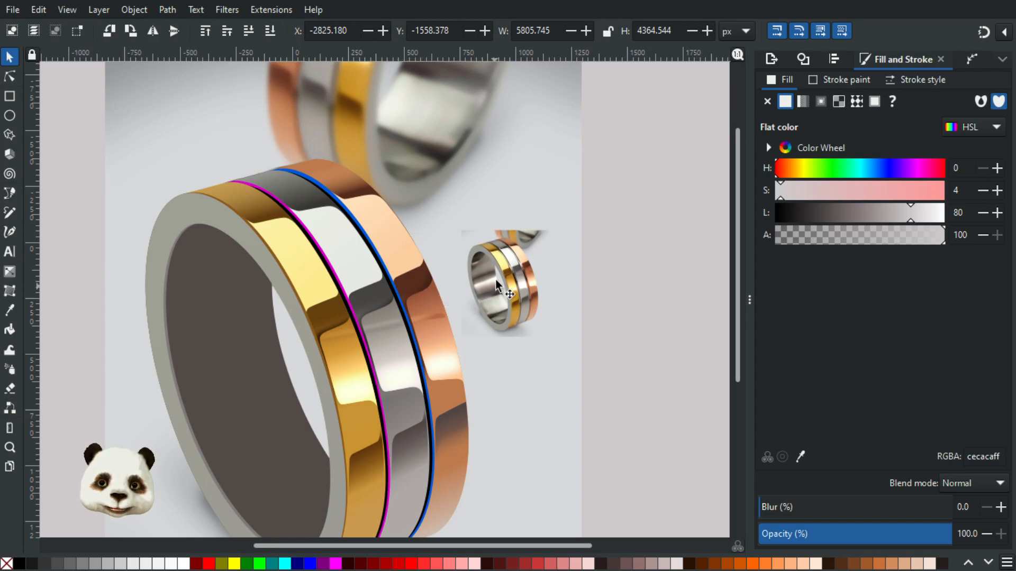
scroll(490, 258, up, 3)
scroll(500, 256, up, 3)
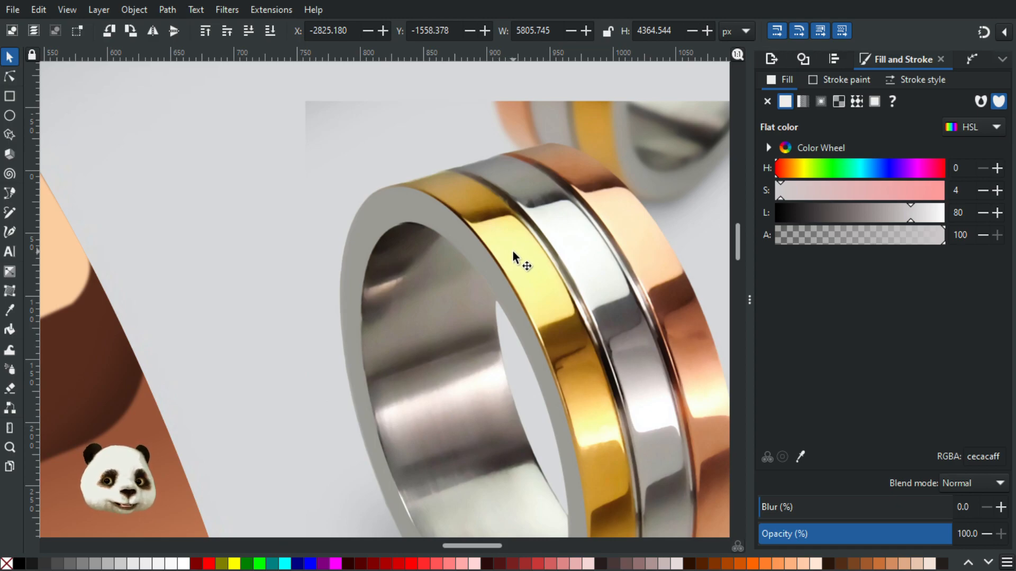
scroll(512, 251, down, 3)
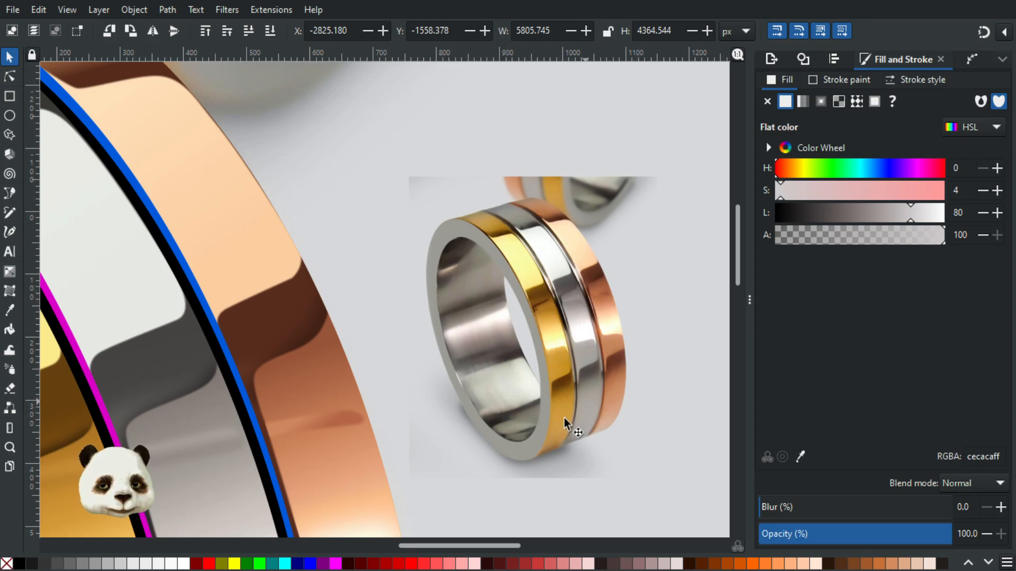
scroll(234, 446, down, 1)
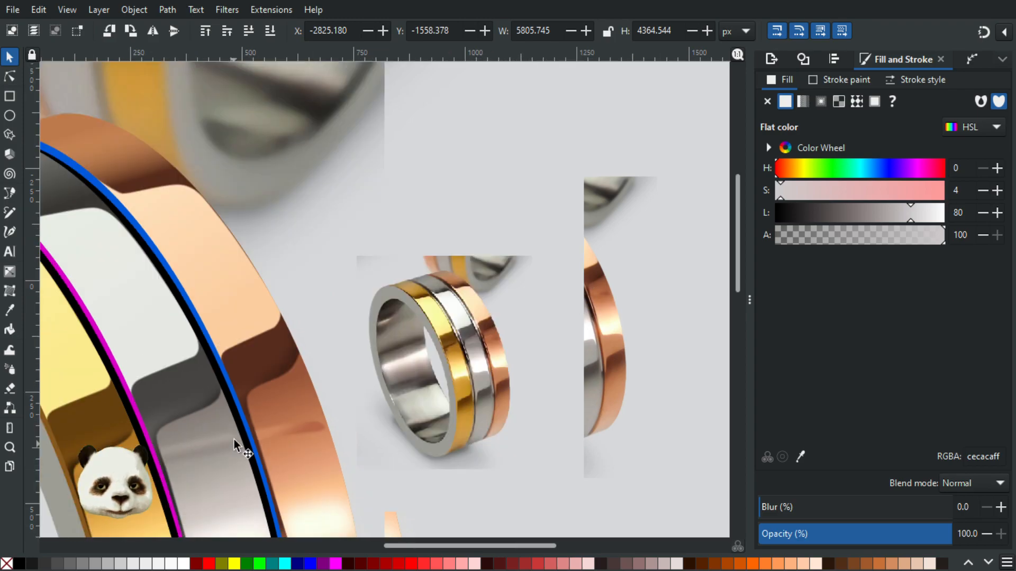
scroll(233, 440, down, 1)
Move the reference photo to the empty area beside the ring's grey front rim, at about X -1077, Y -236 px.
drag(183, 439, 471, 322)
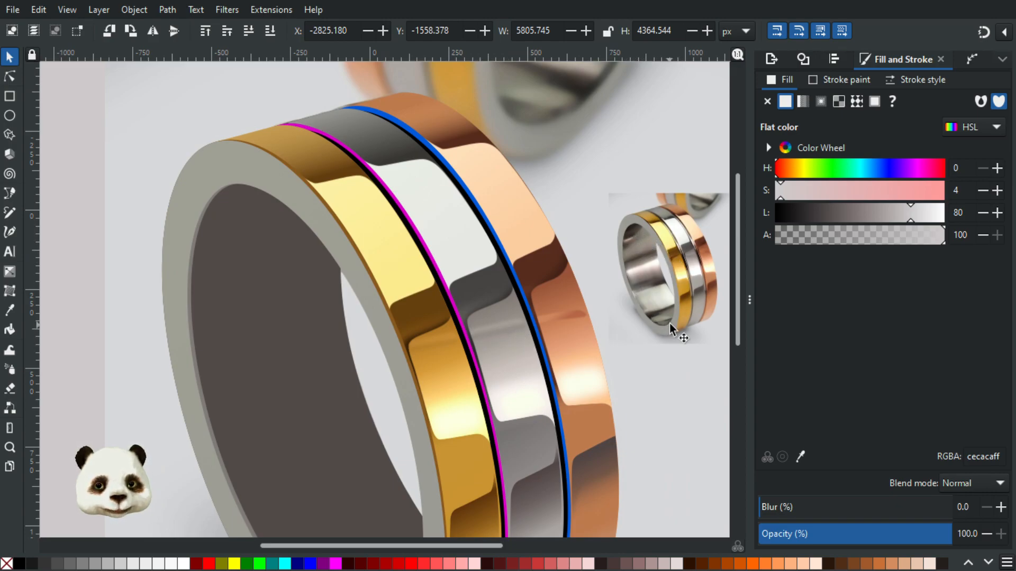
click(692, 290)
drag(687, 286, 103, 224)
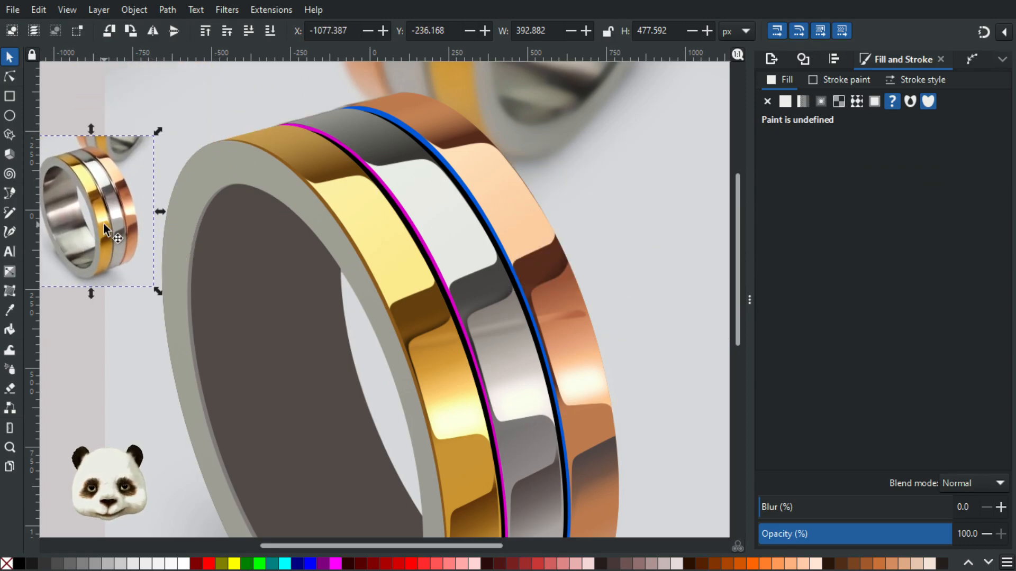
drag(216, 248, 314, 267)
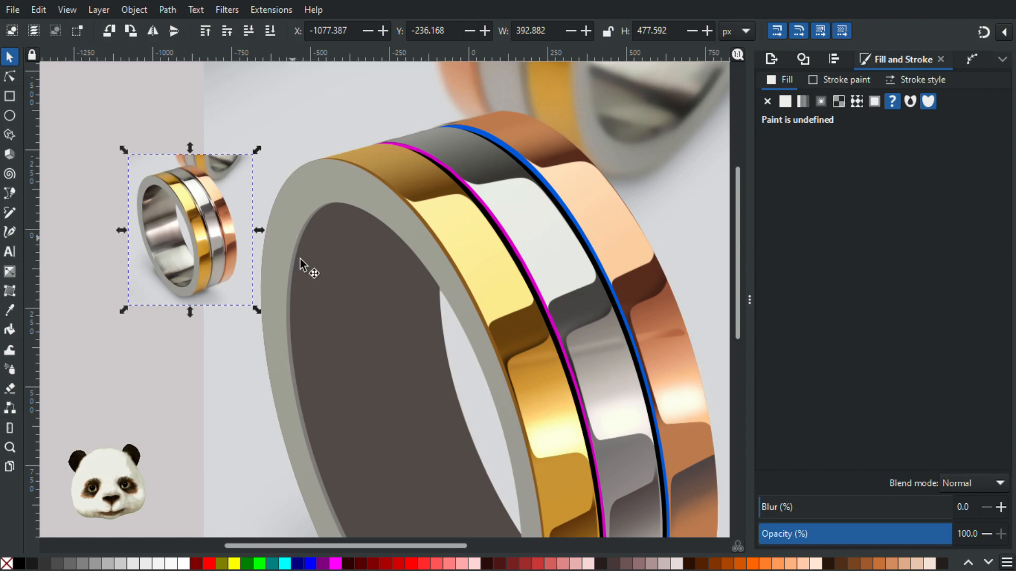
scroll(301, 262, up, 1)
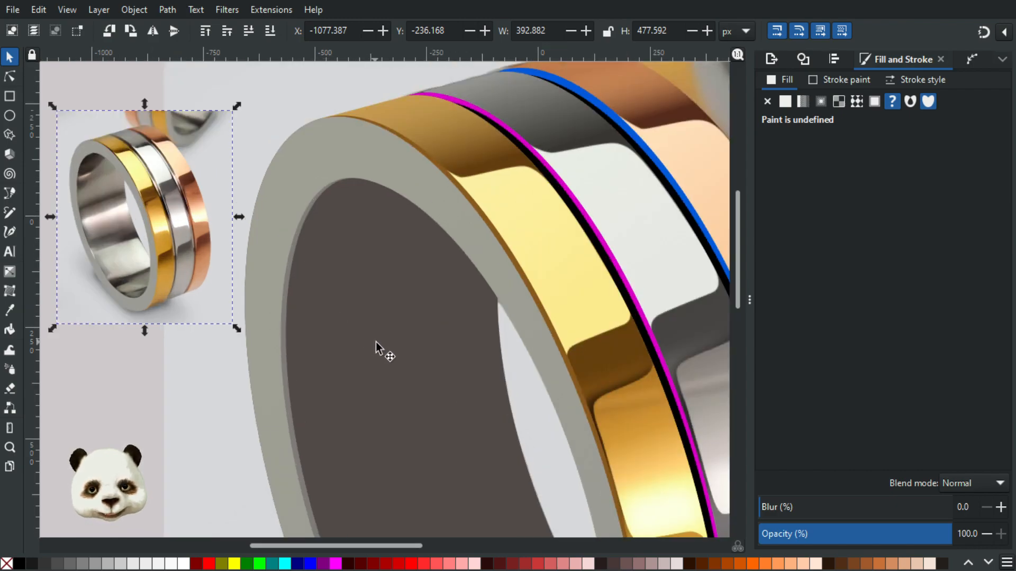
Set the opacity of the dark brown-grey shape filling the ring's inner wall to 50%.
click(411, 345)
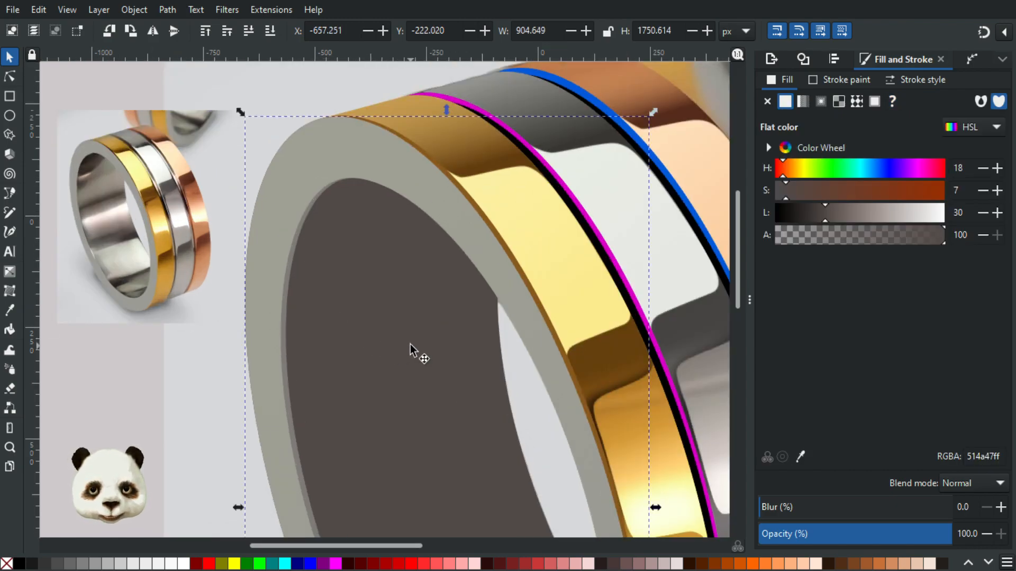
drag(406, 347, 341, 328)
key(ctrl+z)
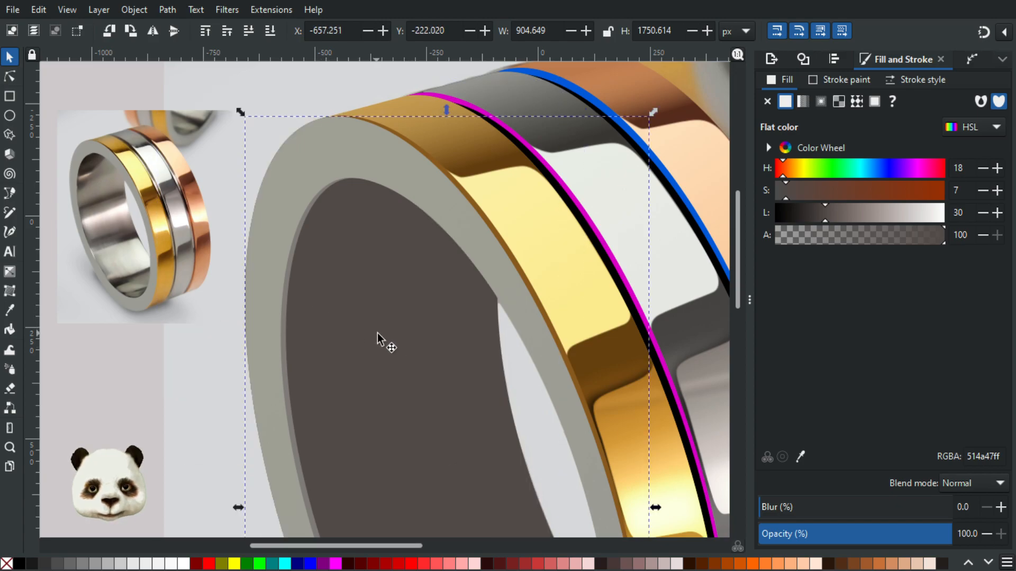
click(853, 539)
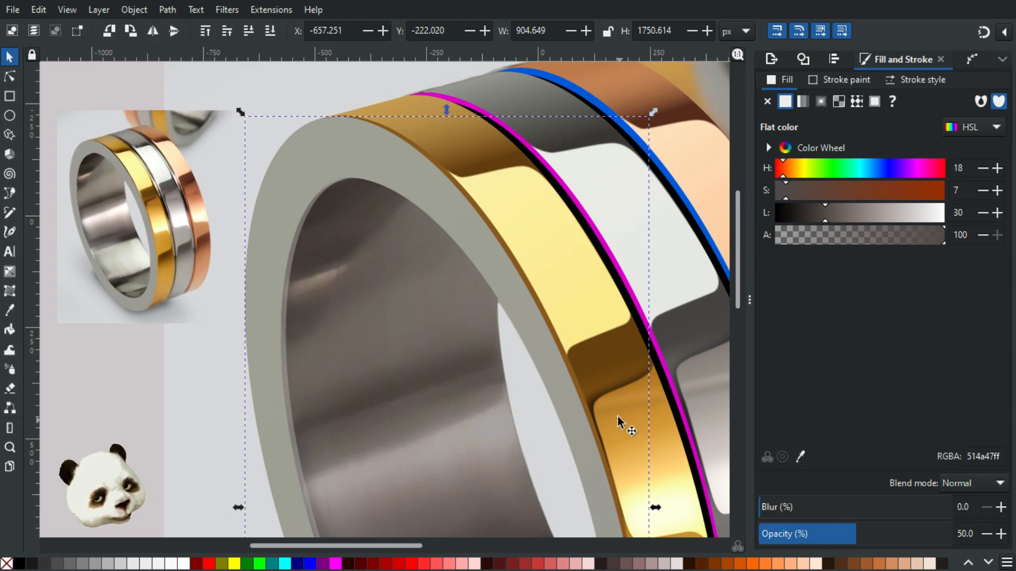
Examine the light and dark reflections along the ring's inner wall and compare them with the reference photo.
scroll(436, 398, down, 5)
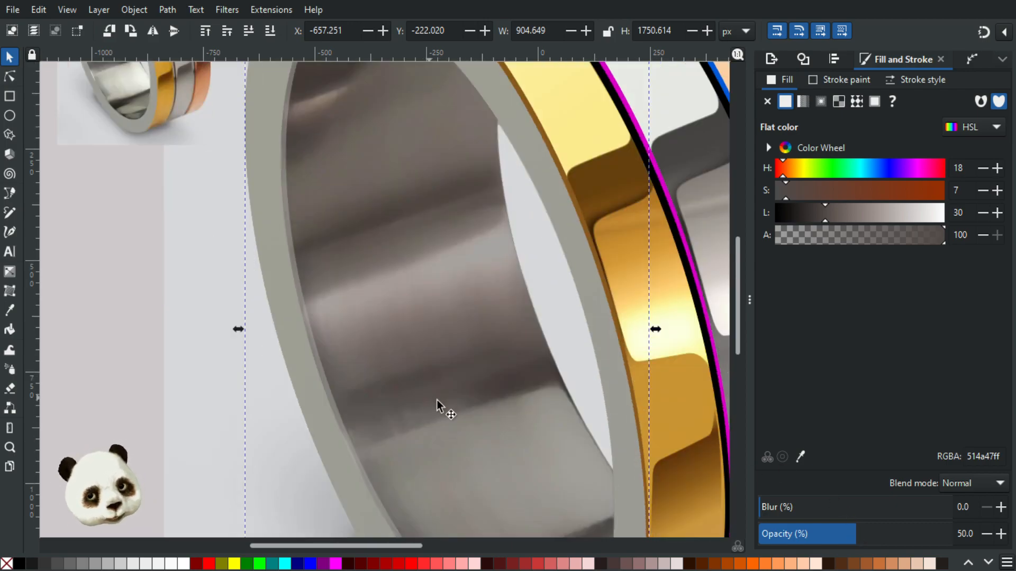
scroll(442, 406, up, 5)
scroll(438, 406, up, 2)
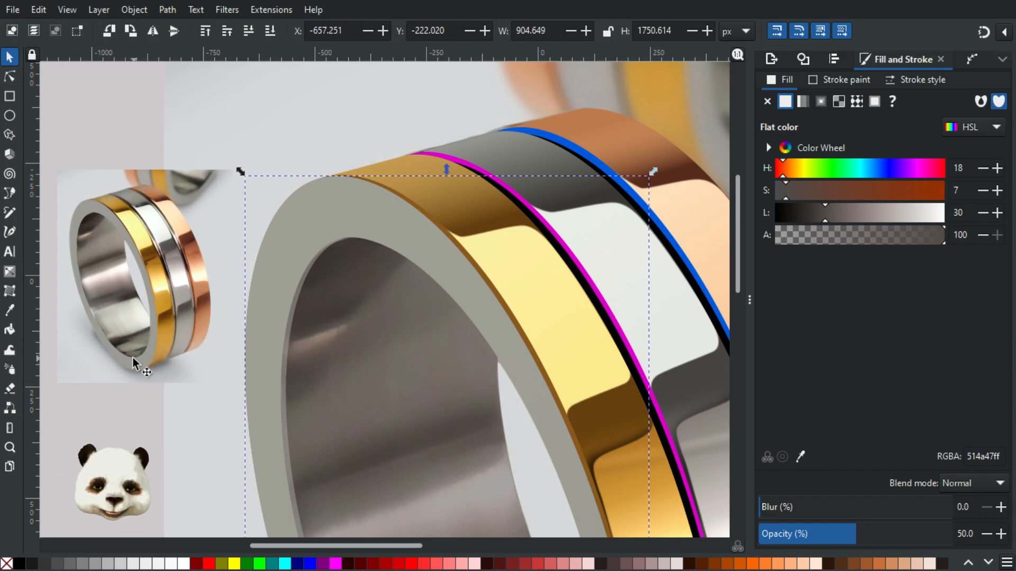
scroll(131, 358, up, 4)
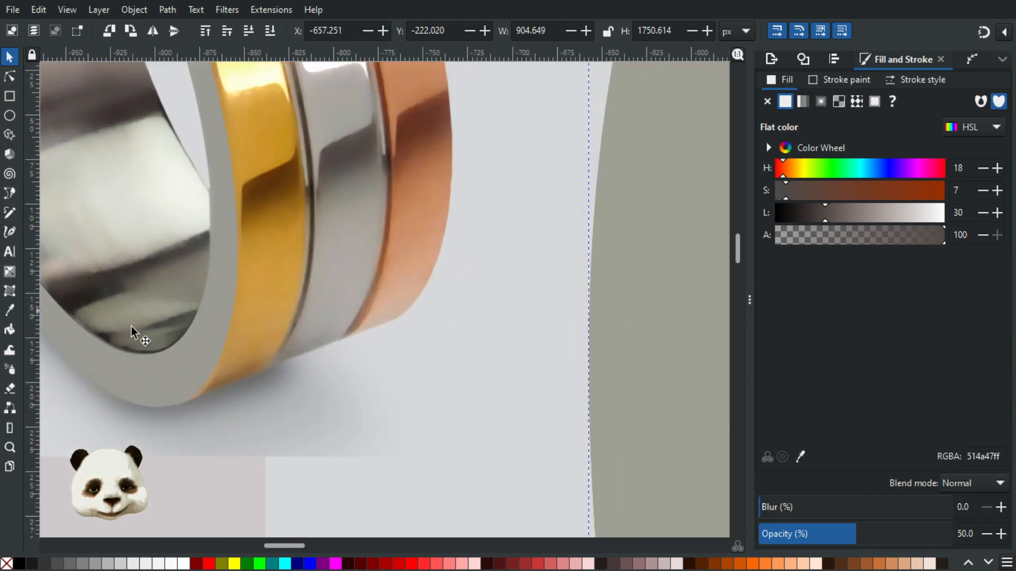
scroll(113, 328, down, 4)
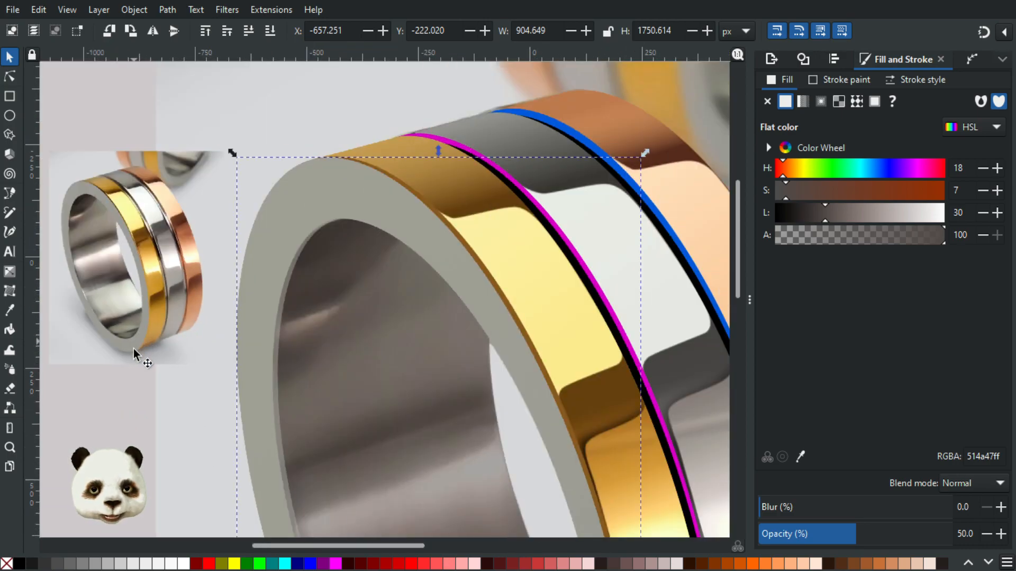
scroll(131, 351, down, 1)
drag(216, 371, 252, 139)
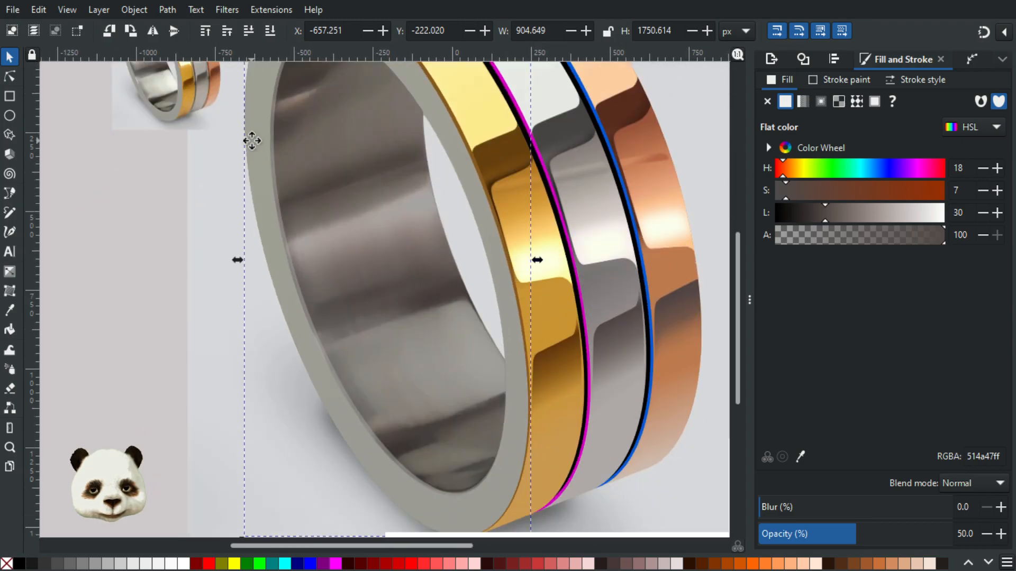
scroll(259, 226, down, 2)
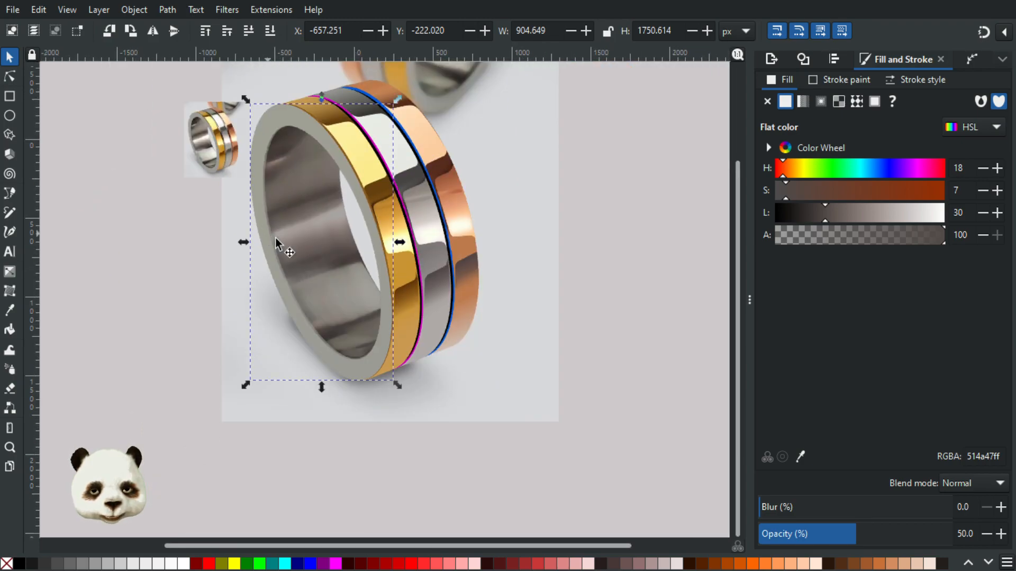
scroll(359, 288, up, 2)
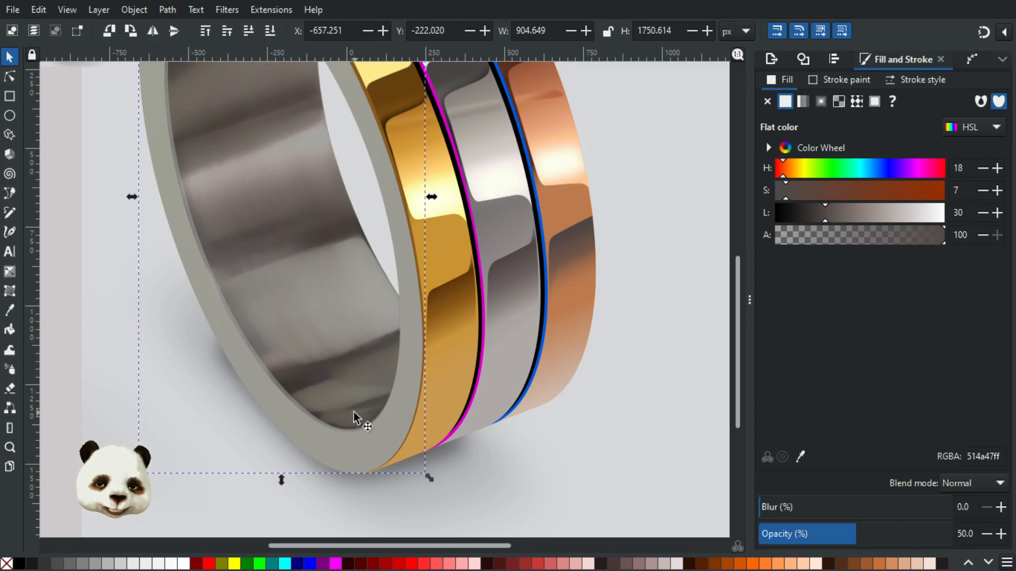
scroll(354, 413, down, 2)
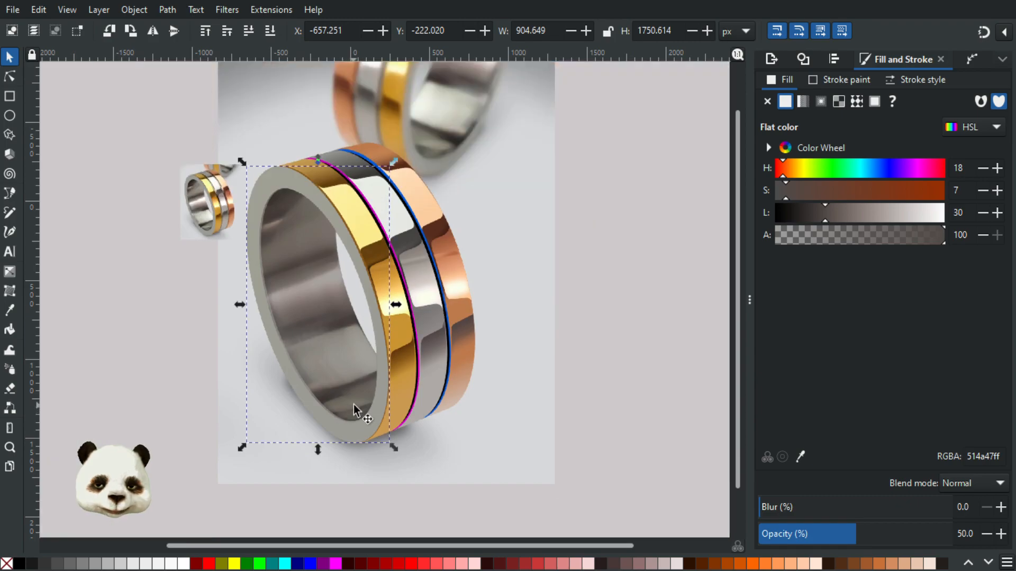
drag(326, 336, 364, 292)
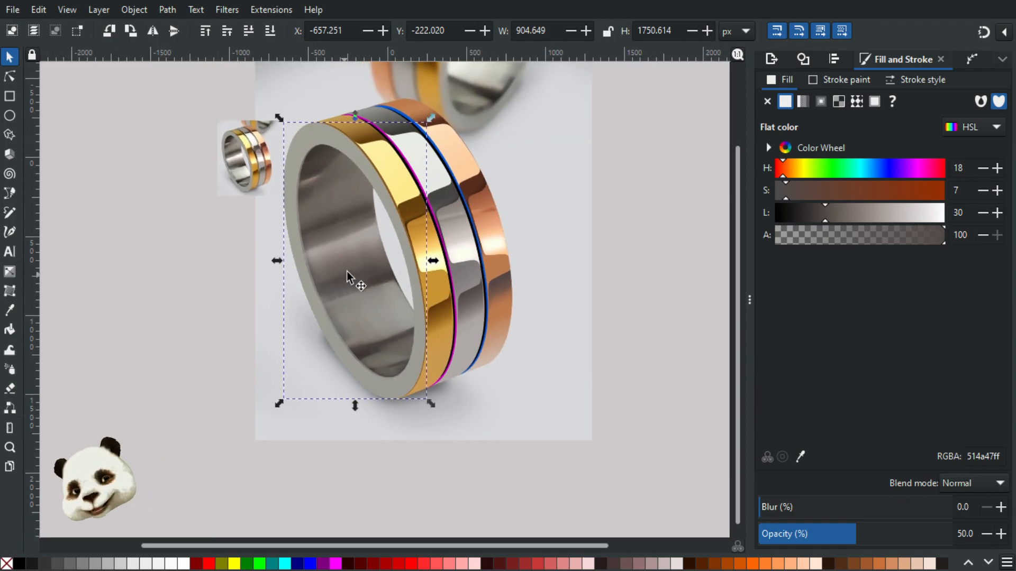
Bring the half-transparent brown-grey inner-wall shape in front of the ring's grey front rim.
scroll(332, 241, up, 3)
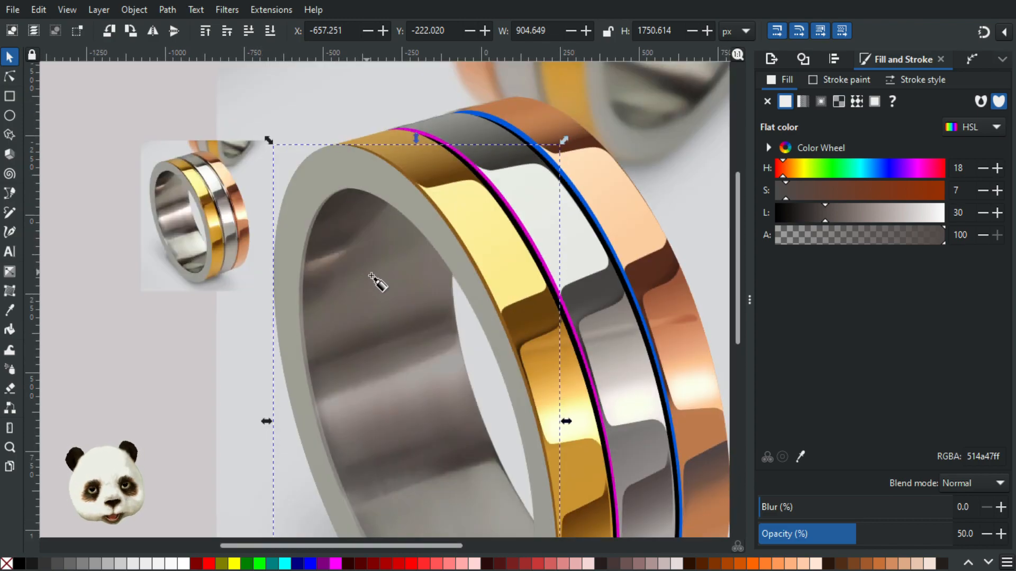
key(b)
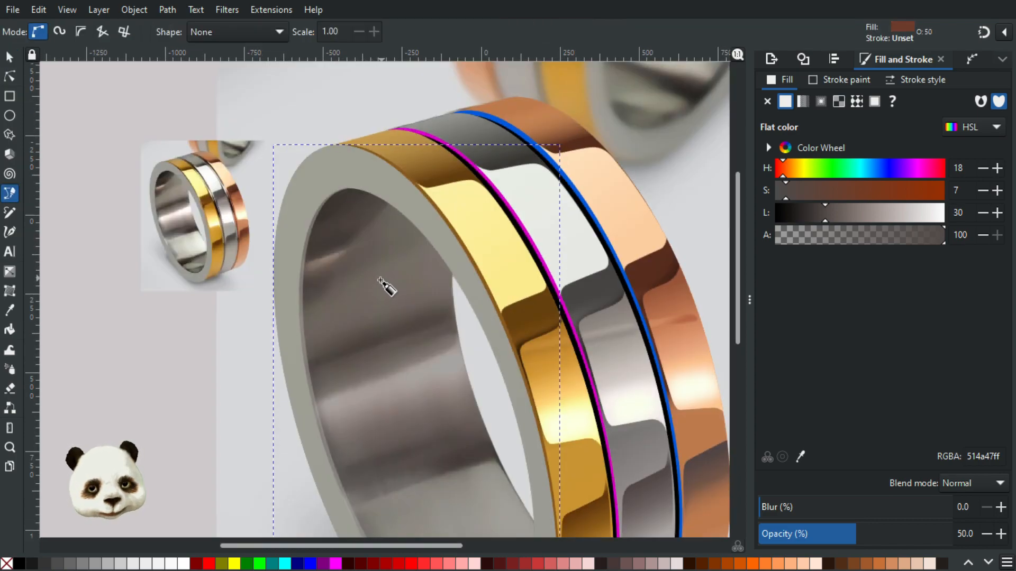
click(11, 58)
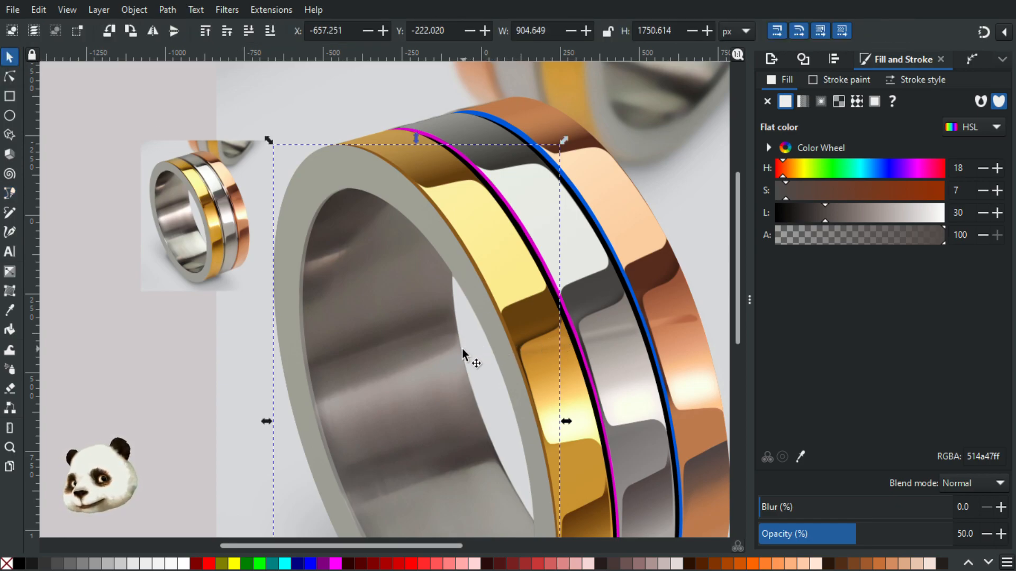
click(421, 357)
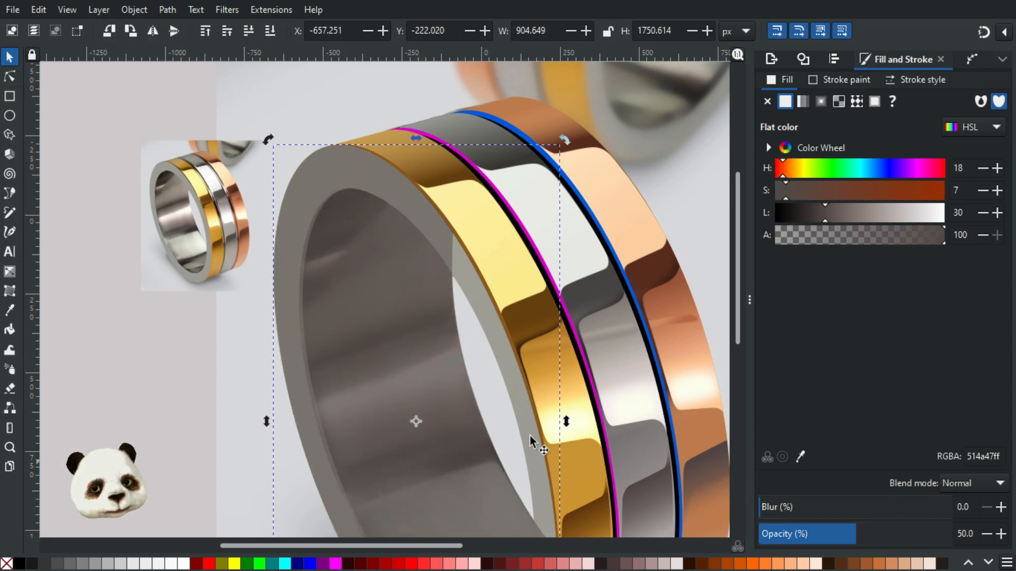
scroll(562, 288, down, 8)
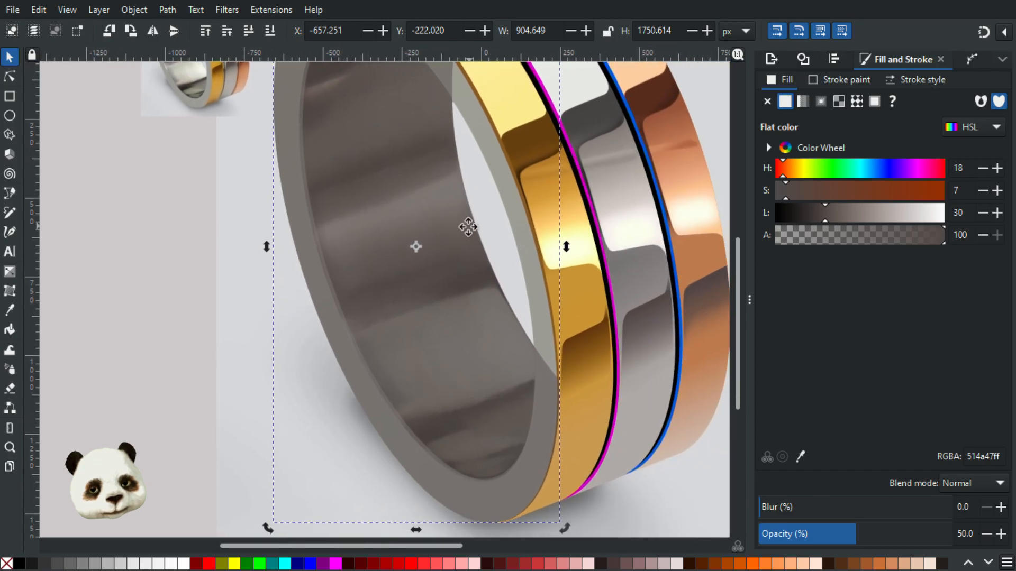
drag(469, 227, 457, 260)
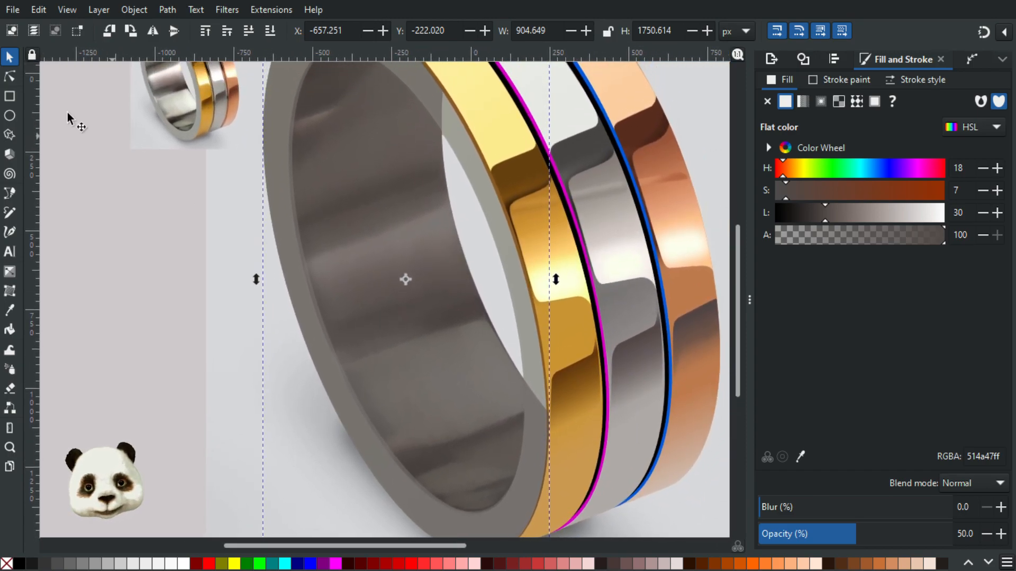
Nudge the inner-wall shape's left edge node inward from the front rim's outer edge, to about X -600, Y 550 px.
click(10, 76)
scroll(240, 238, up, 5)
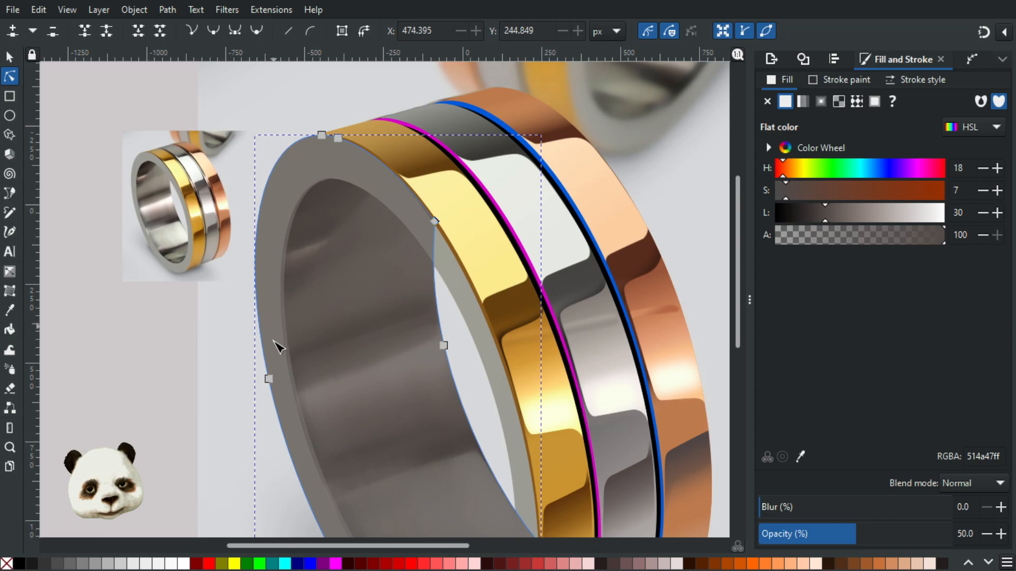
click(272, 380)
key(Right)
key(Right)
key(Right)
key(Right)
key(Right)
key(Right)
key(Right)
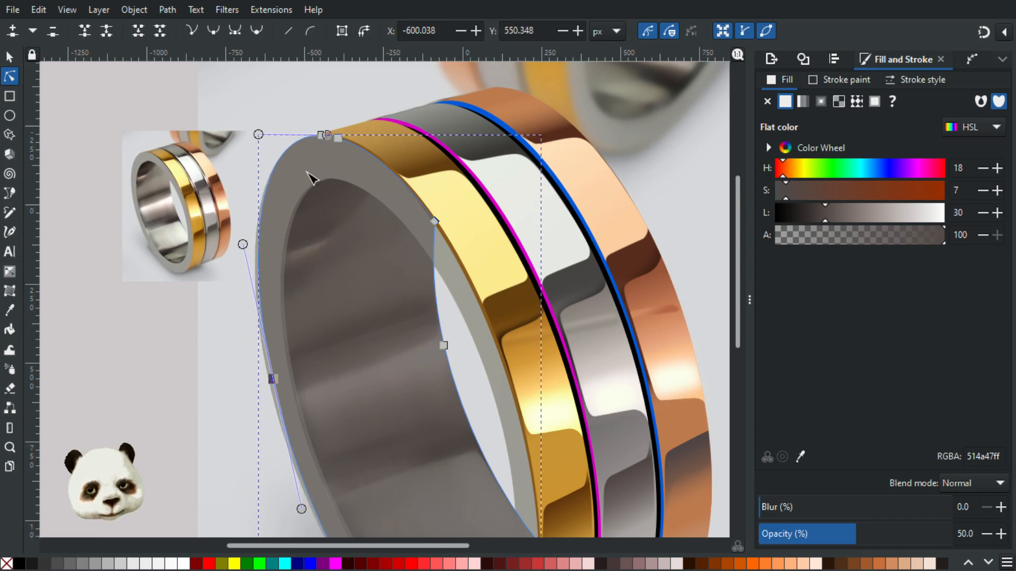
Move the inner-wall shape's top node down inside the front rim, to about X -418, Y -207 px.
drag(325, 140, 357, 153)
key(ctrl+z)
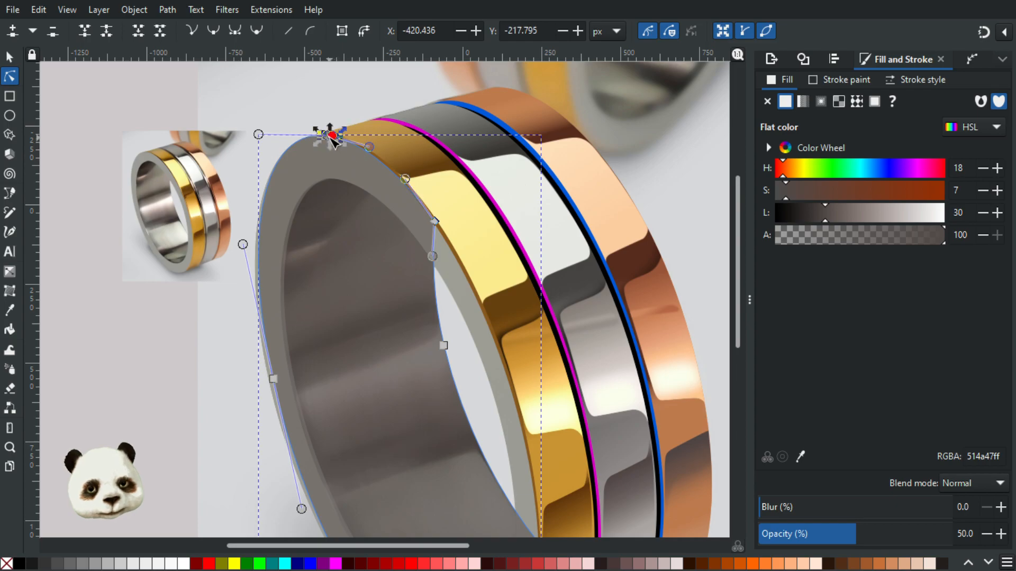
ctrl+scroll(335, 142, up, 2)
drag(321, 149, 322, 156)
Add a node where the wall's upper right edge crosses the rim and move the corner node above it inward to about X -93, Y 64 px.
scroll(526, 159, down, 8)
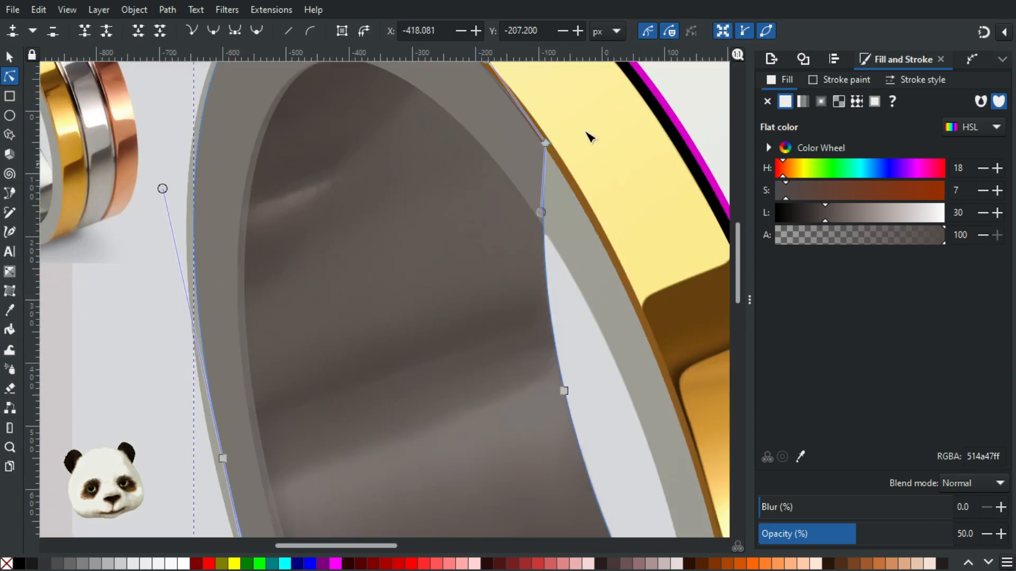
click(546, 144)
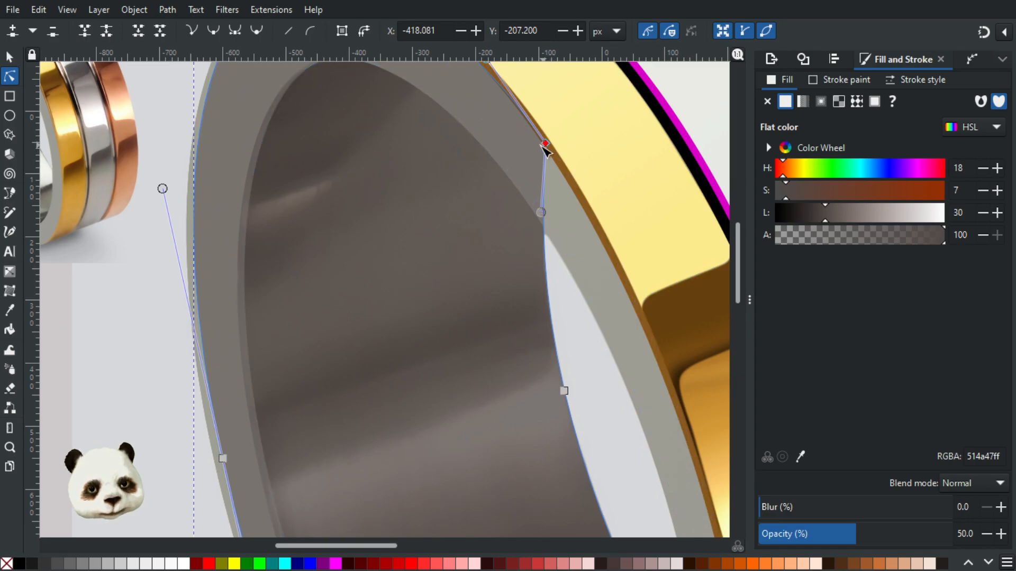
drag(546, 144, 540, 148)
key(ctrl+z)
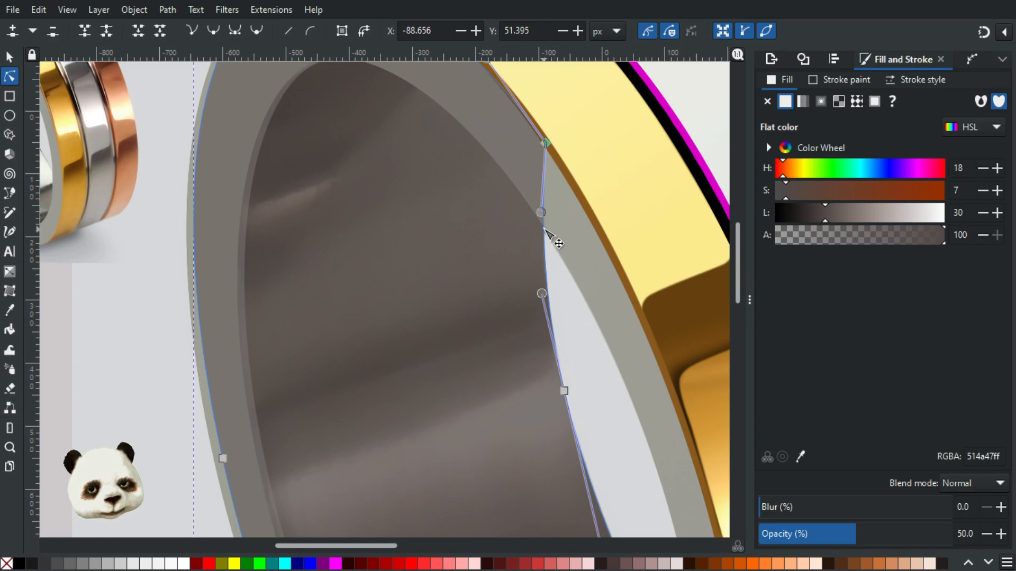
scroll(545, 229, up, 2)
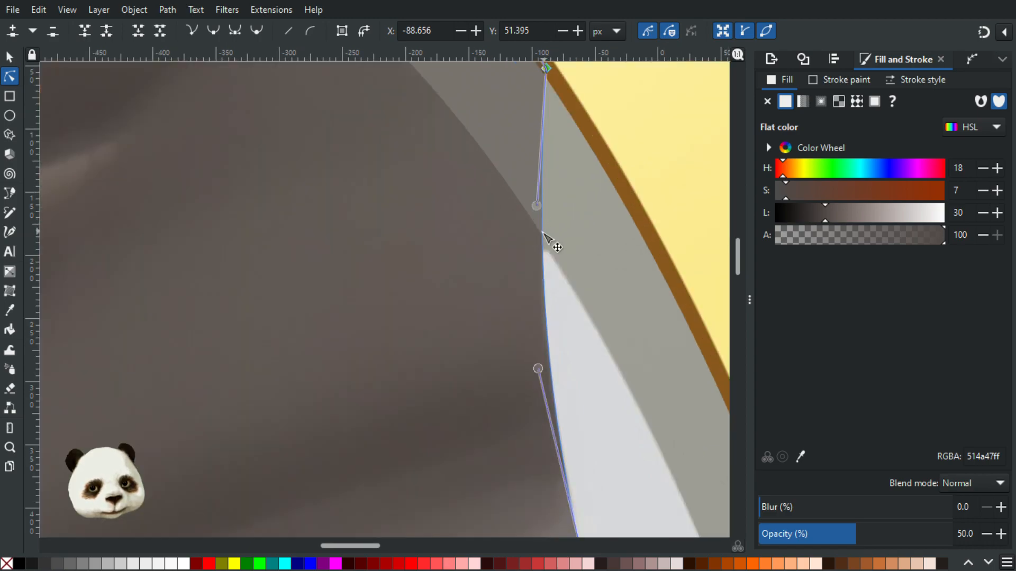
double_click(545, 230)
scroll(549, 206, up, 8)
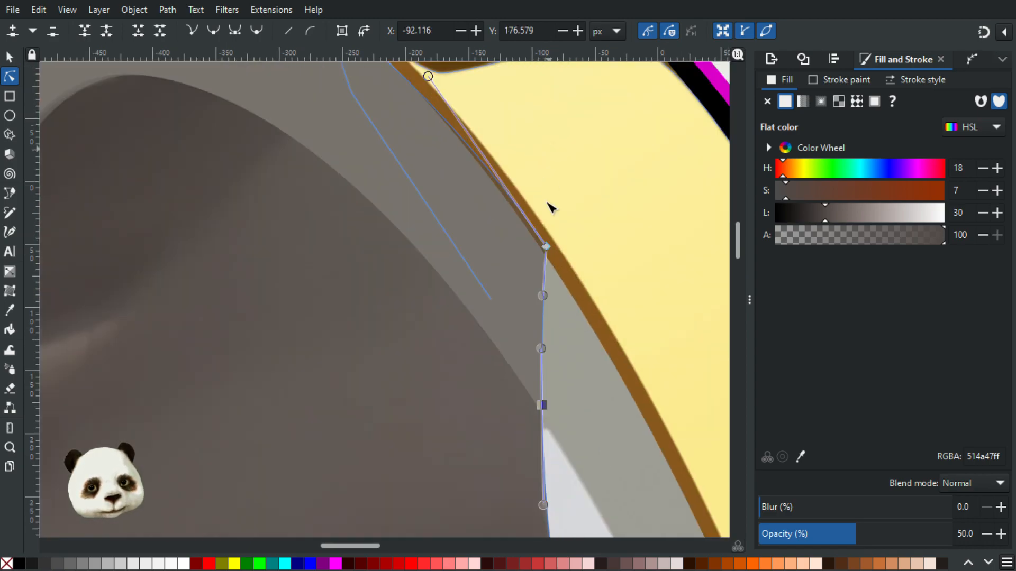
drag(546, 248, 541, 264)
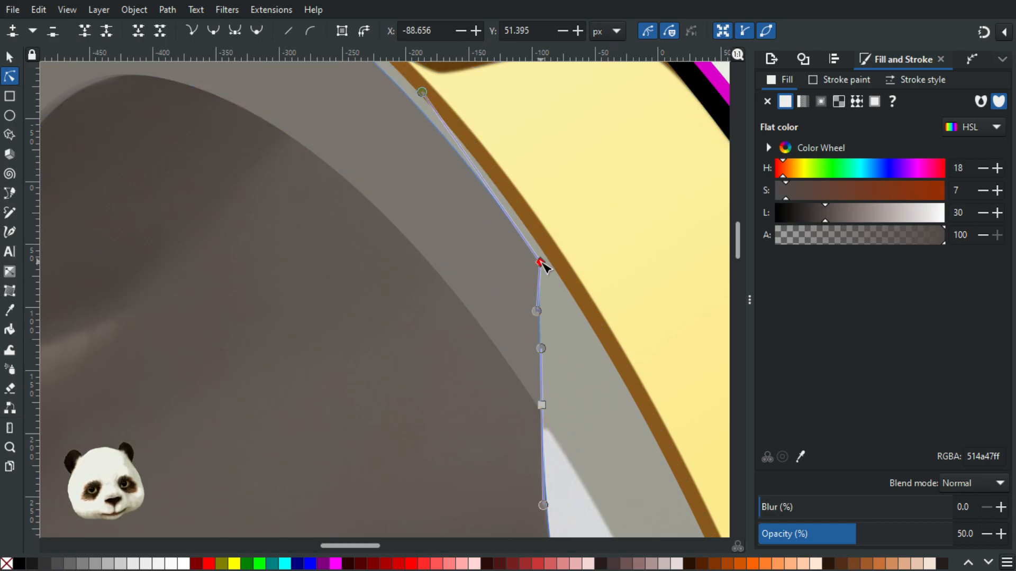
Add a node where the wall's lower right edge meets the rim and pull the adjacent corner and bottom nodes inside the rim.
scroll(574, 349, down, 5)
scroll(571, 344, down, 10)
scroll(571, 344, down, 3)
drag(597, 377, 530, 90)
drag(546, 302, 497, 205)
scroll(584, 341, up, 1)
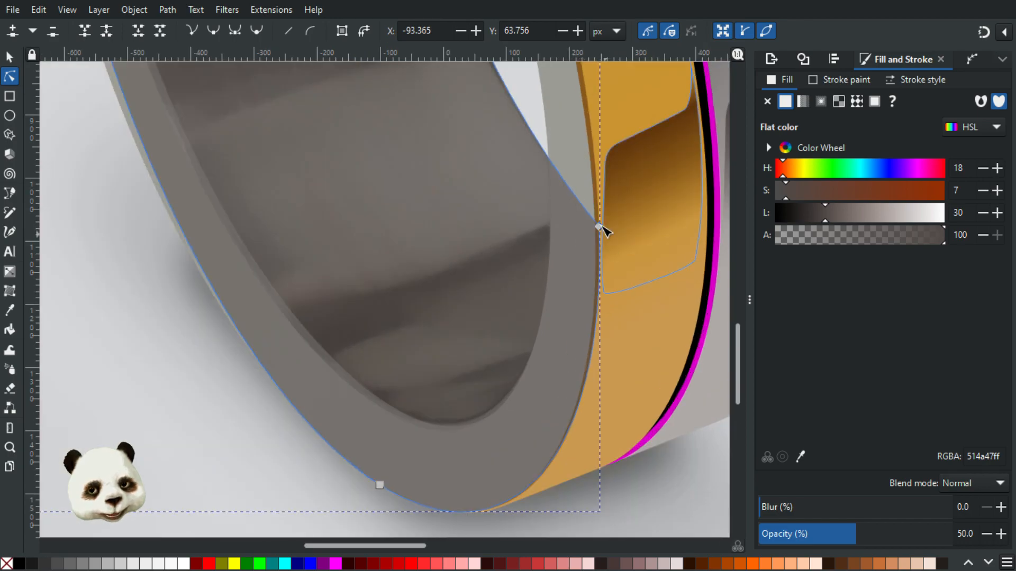
click(561, 174)
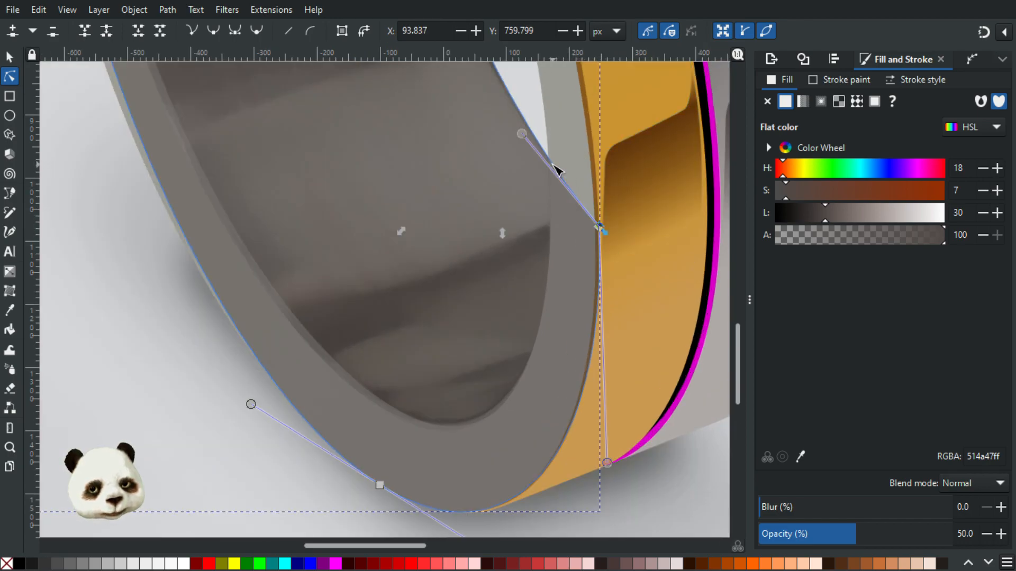
drag(598, 226, 595, 222)
drag(380, 485, 382, 476)
scroll(367, 408, down, 3)
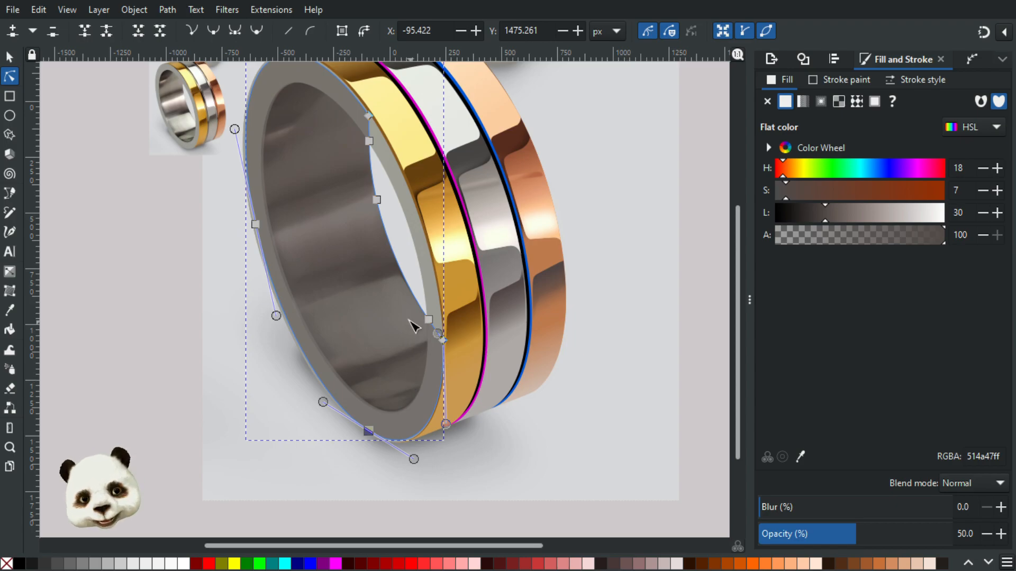
Fill the inner-wall shape with magenta and reduce its opacity to 20%.
scroll(414, 324, up, 2)
scroll(357, 421, down, 2)
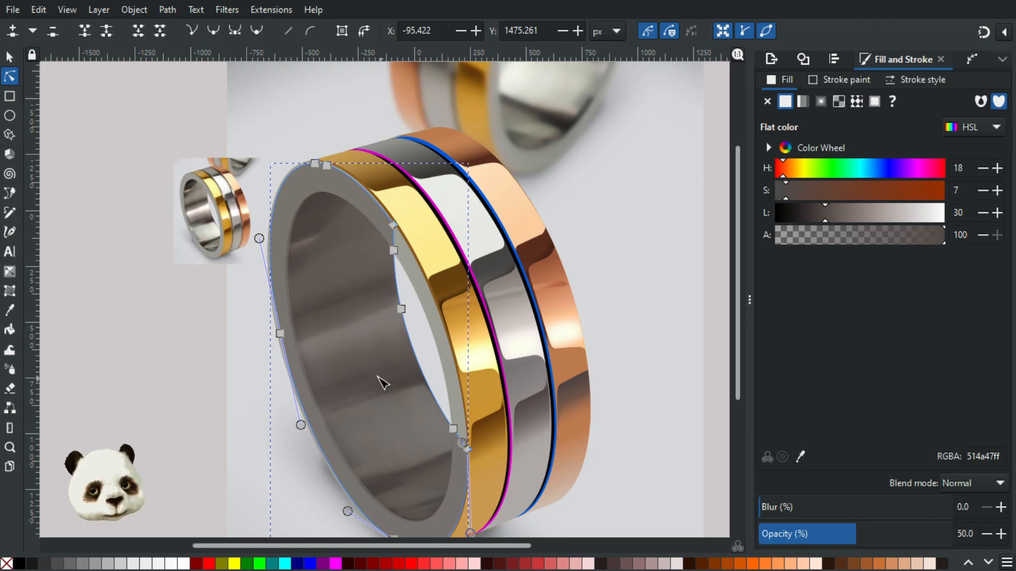
click(335, 564)
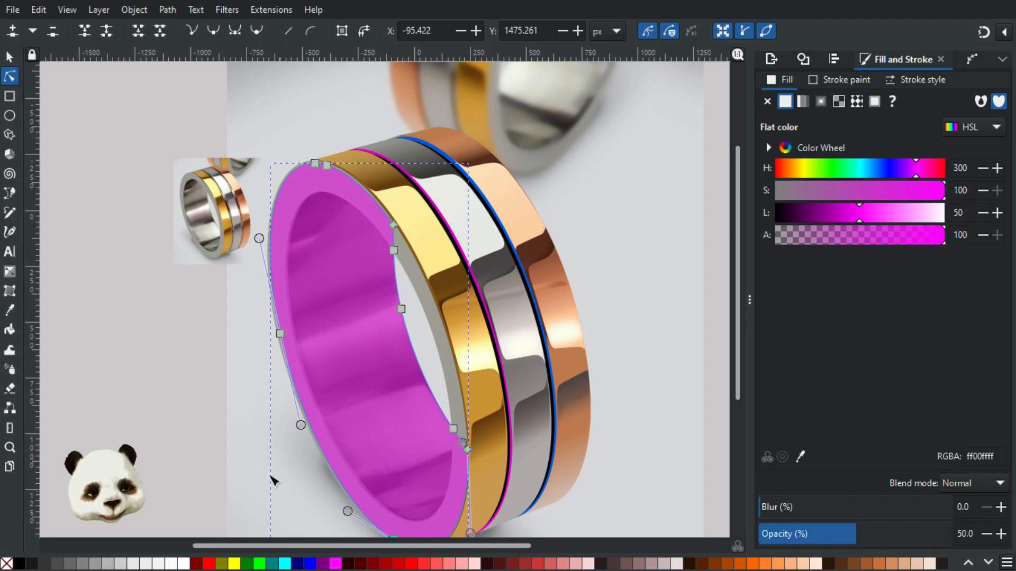
click(112, 299)
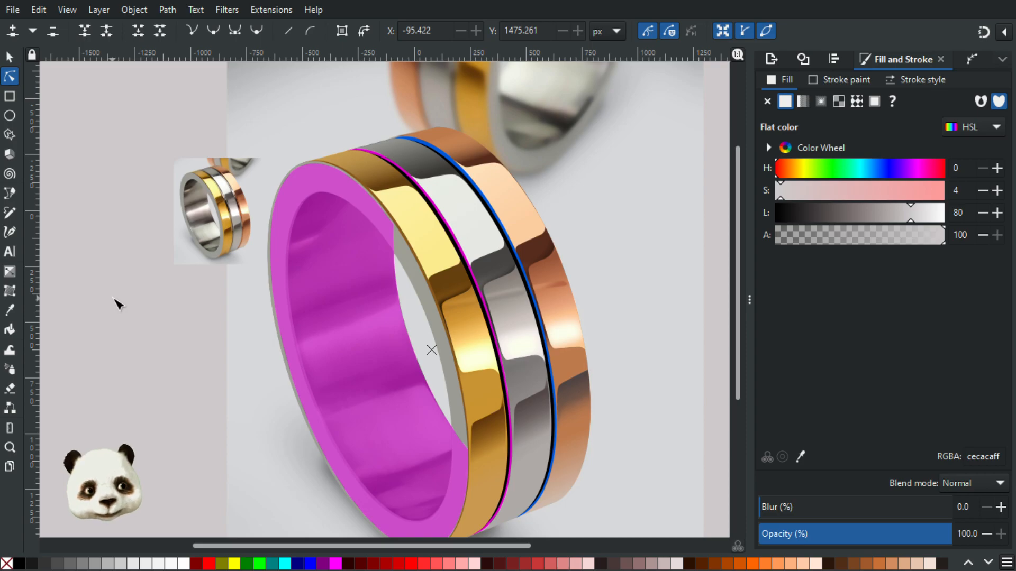
scroll(365, 248, up, 2)
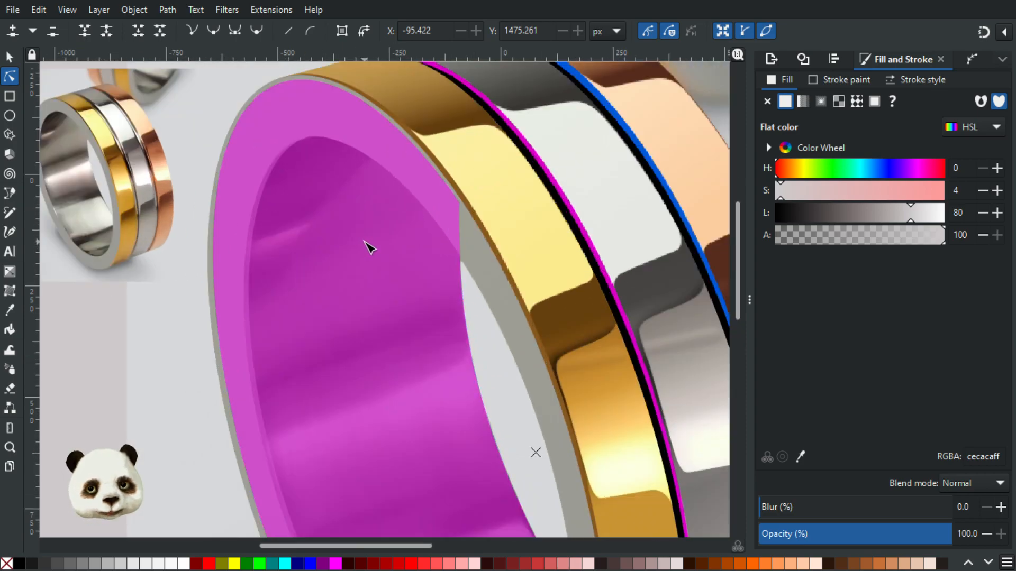
click(353, 295)
click(798, 535)
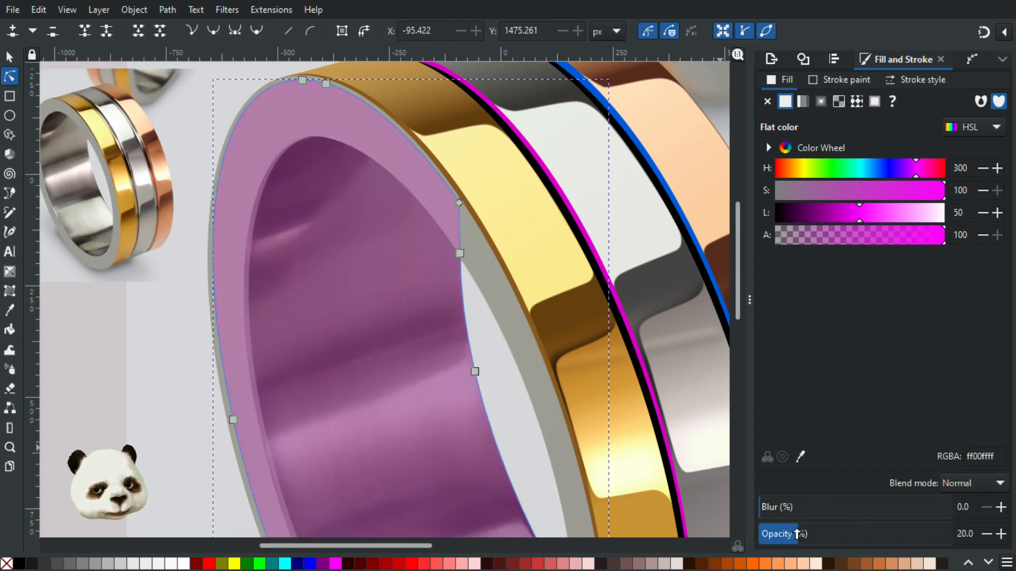
Draw a closed four-sided shape over the upper part of the inner wall, with its lower edge slanting across the wall.
key(b)
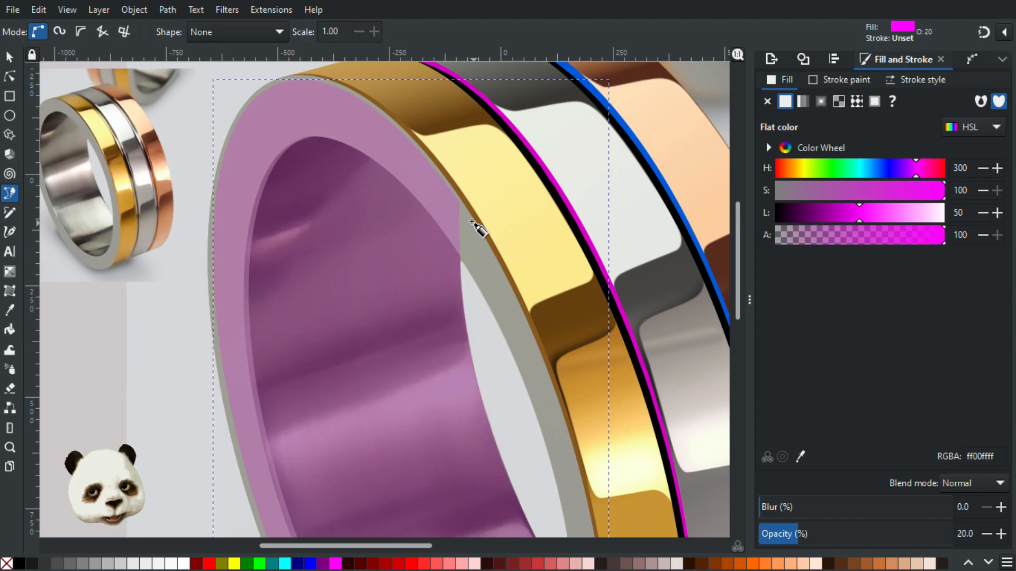
click(471, 221)
click(175, 297)
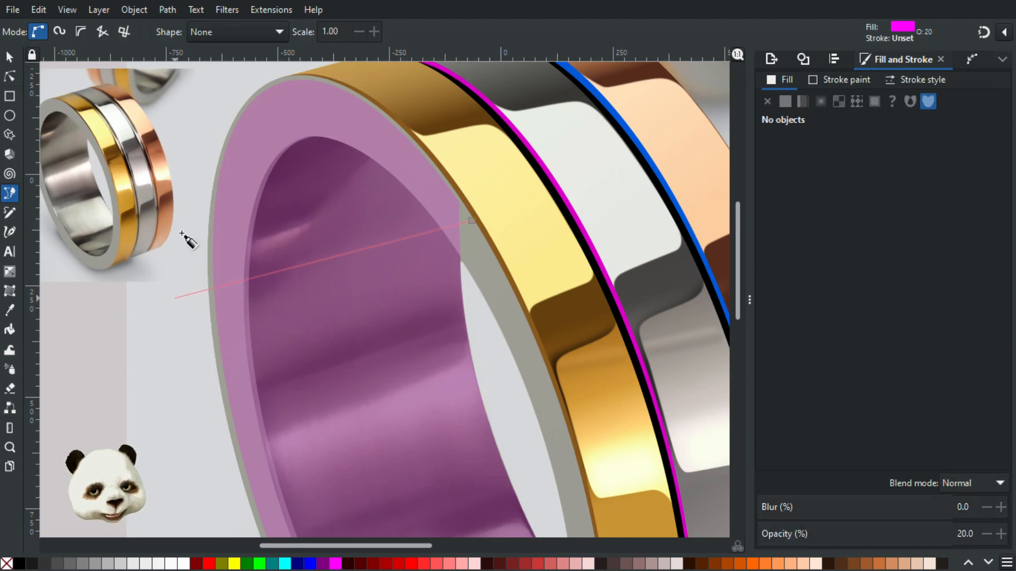
click(228, 68)
click(447, 95)
click(471, 219)
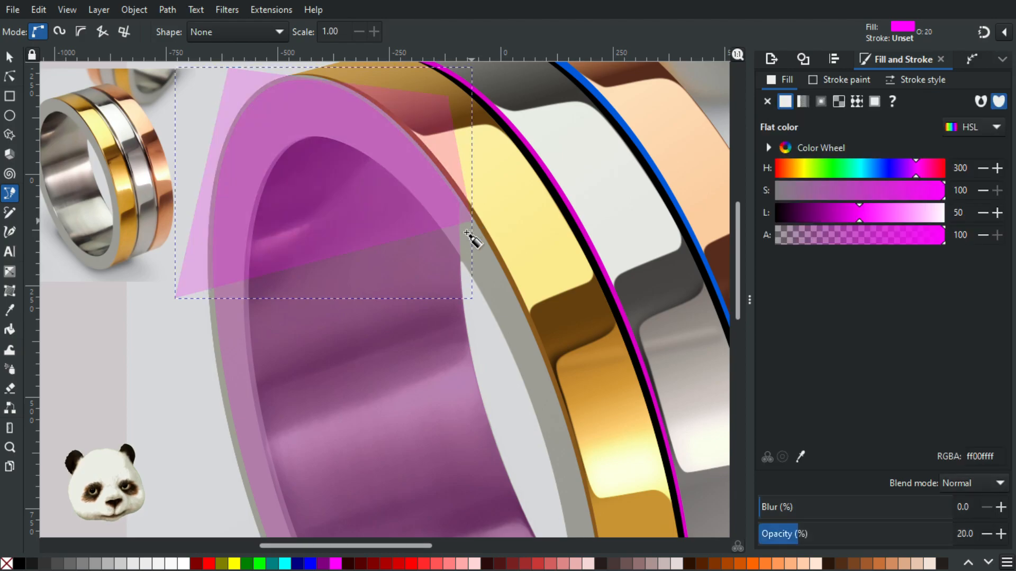
Fill the four-sided shape with the grey-brown sampled from the small reference ring's inner wall and set its opacity to 100%.
key(d)
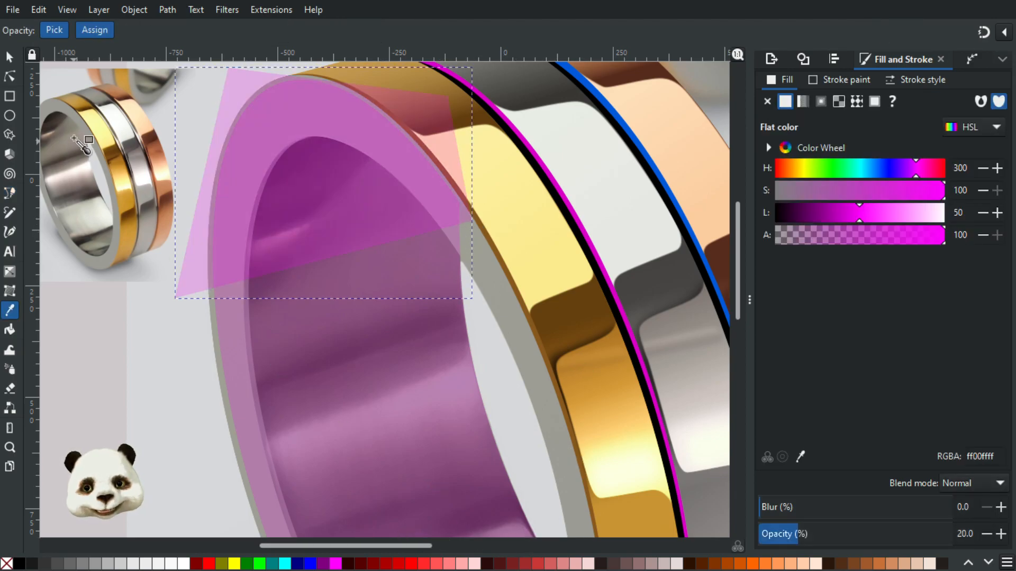
click(79, 139)
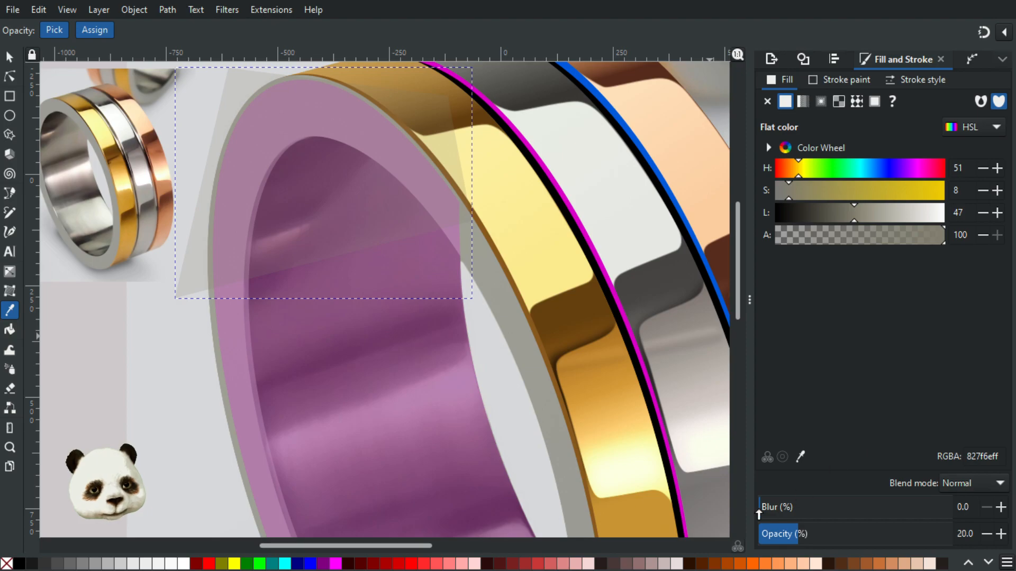
drag(894, 534, 1008, 535)
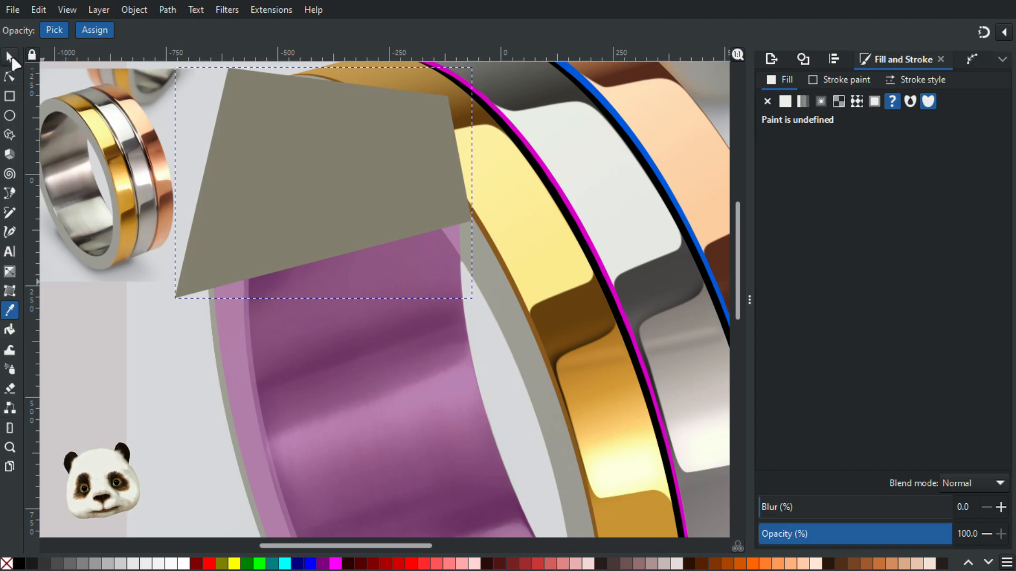
Bring the magenta wall shape to the front at 100% opacity and use it to clip the grey-brown four-sided shape.
click(9, 56)
click(318, 377)
key(Home)
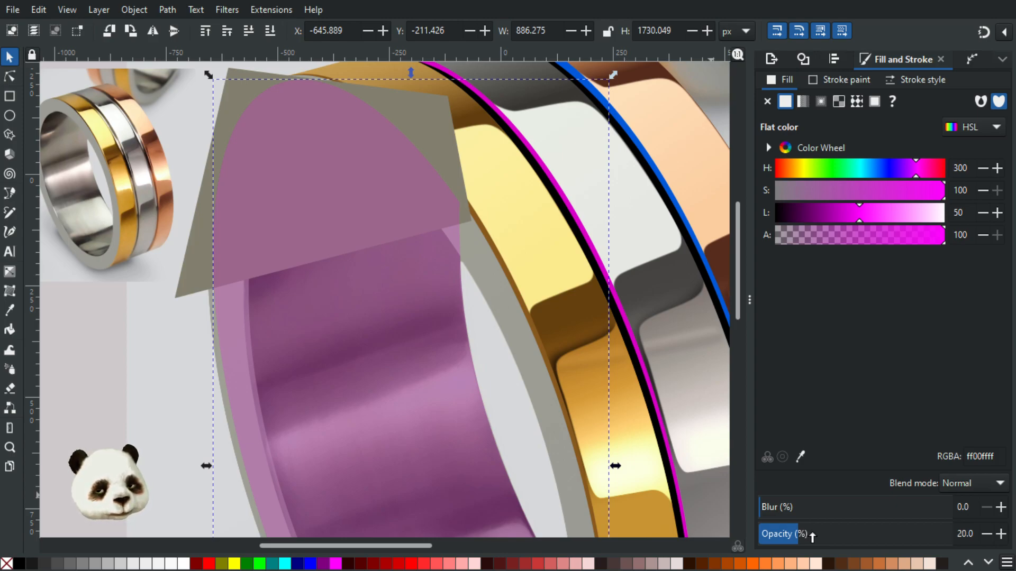
drag(812, 535, 953, 534)
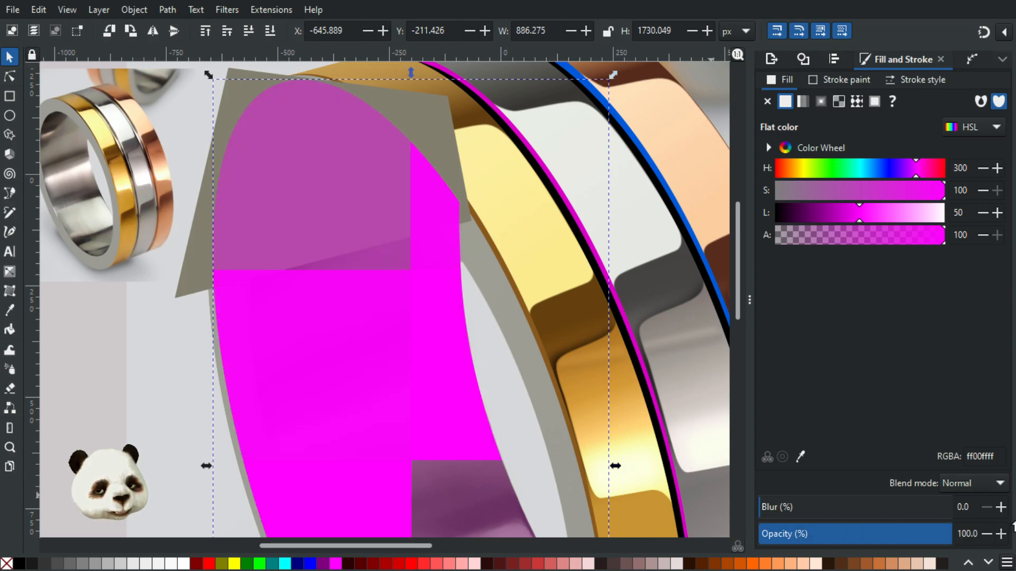
shift+click(232, 91)
right_click(231, 91)
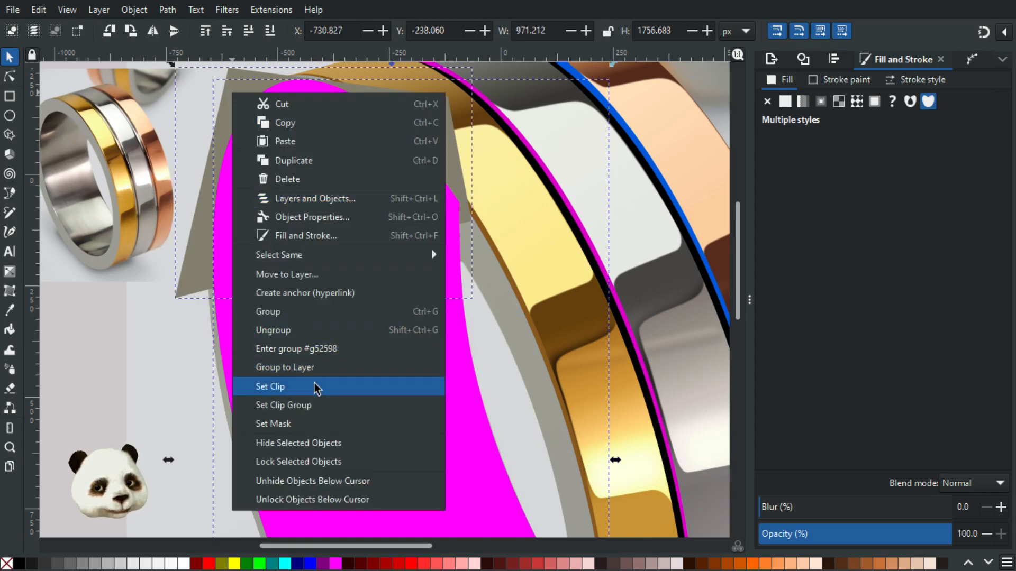
click(316, 388)
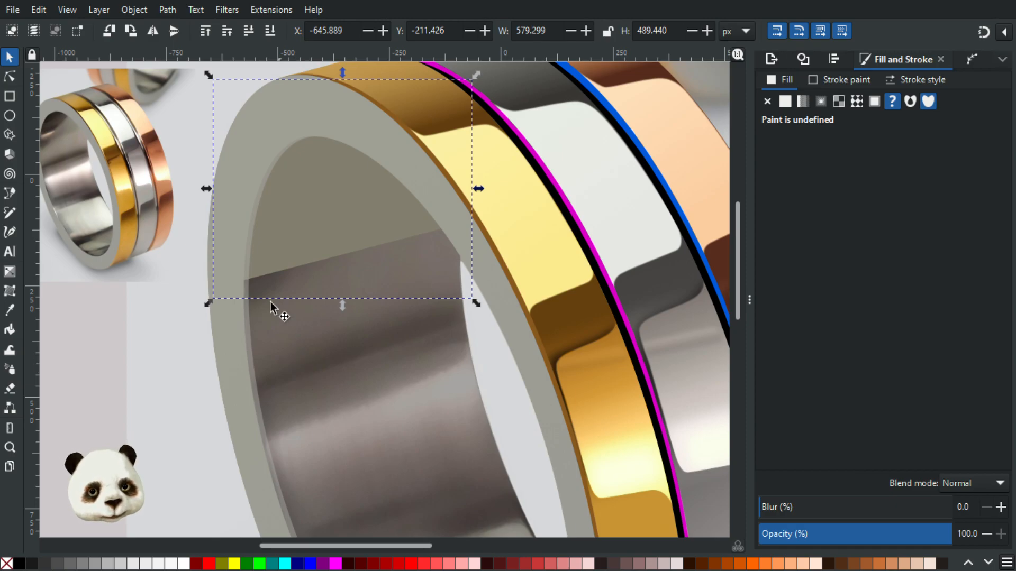
Set the opacity of the thin light-grey shape along the inner wall's front edge to 100%.
ctrl+scroll(262, 288, up, 3)
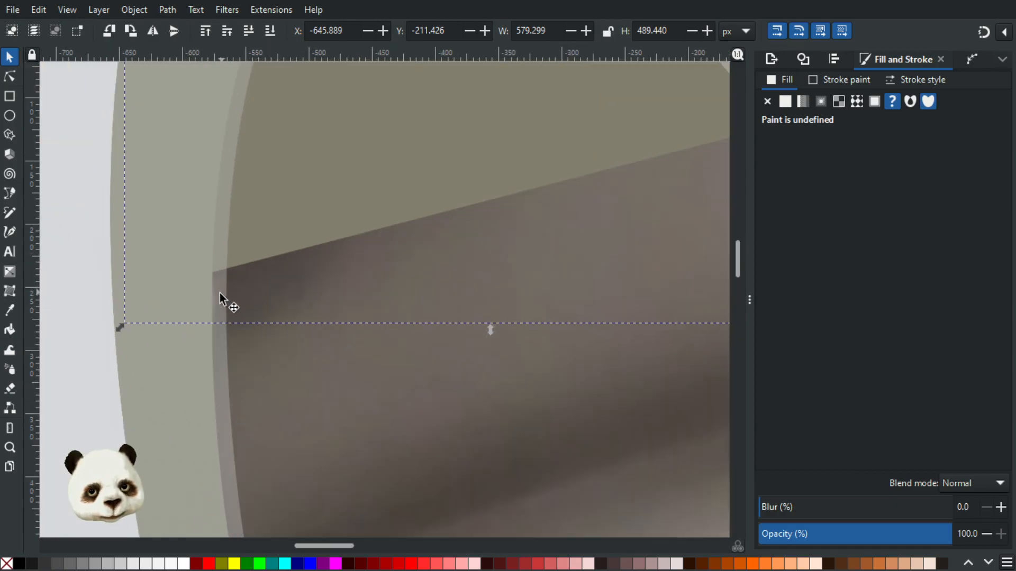
click(220, 293)
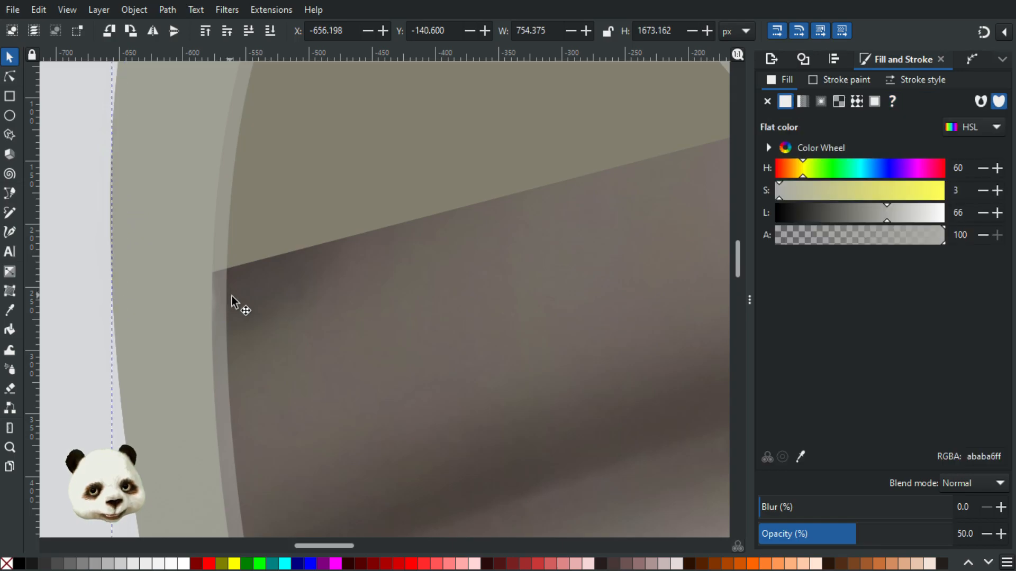
ctrl+scroll(245, 295, down, 3)
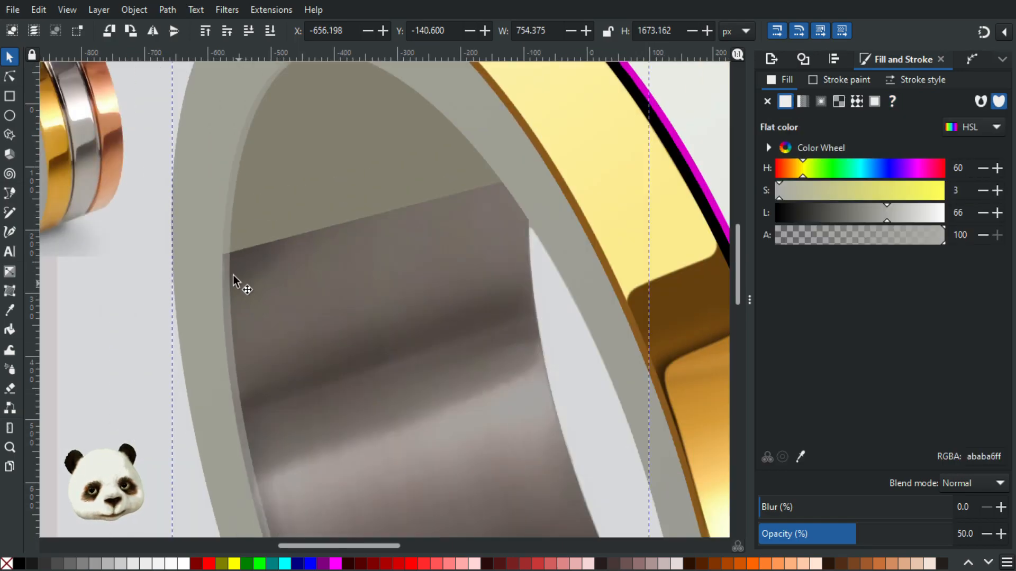
drag(231, 270, 317, 365)
scroll(354, 364, down, 3)
key(ctrl+z)
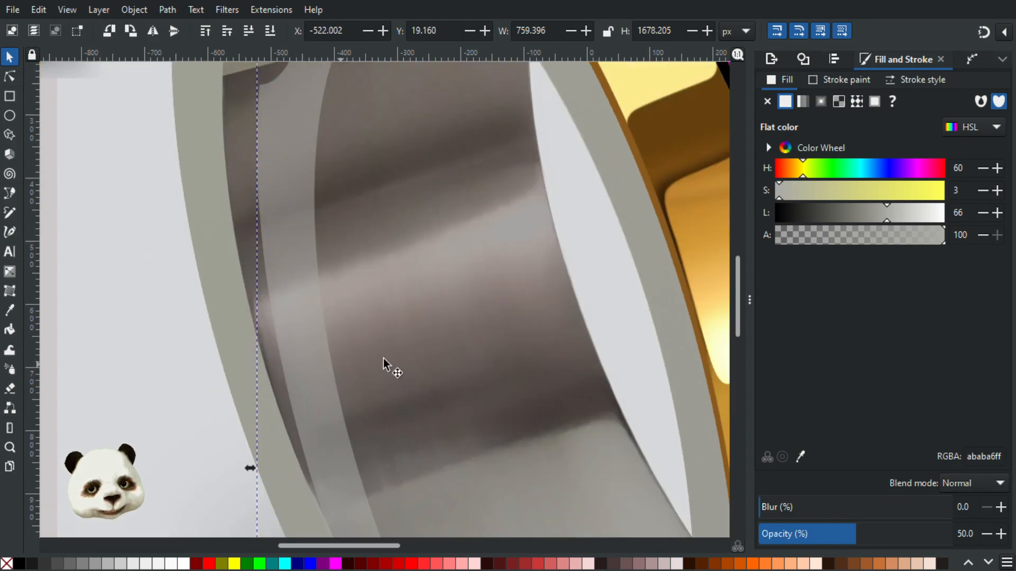
ctrl+scroll(398, 353, down, 3)
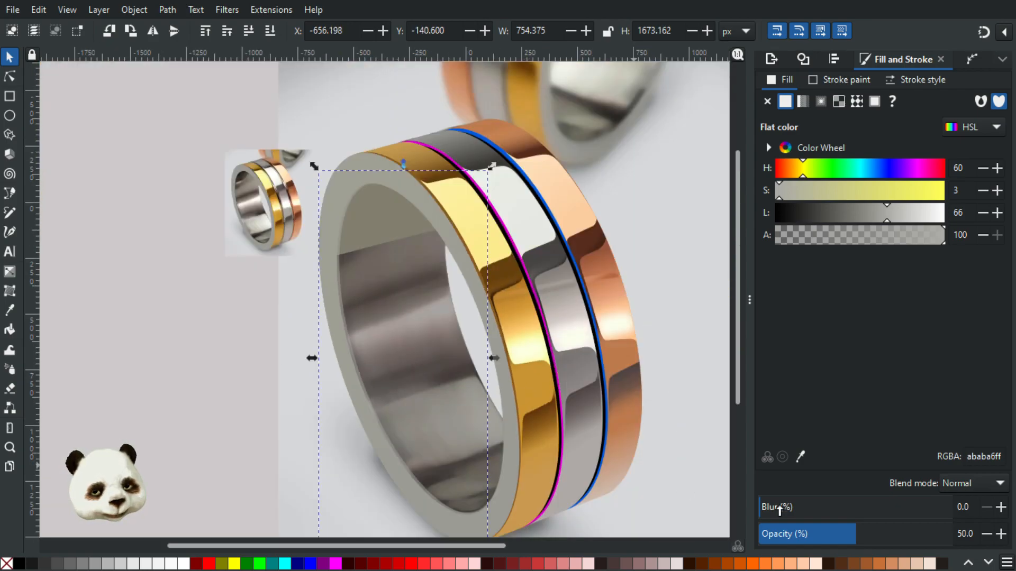
drag(901, 535, 1013, 538)
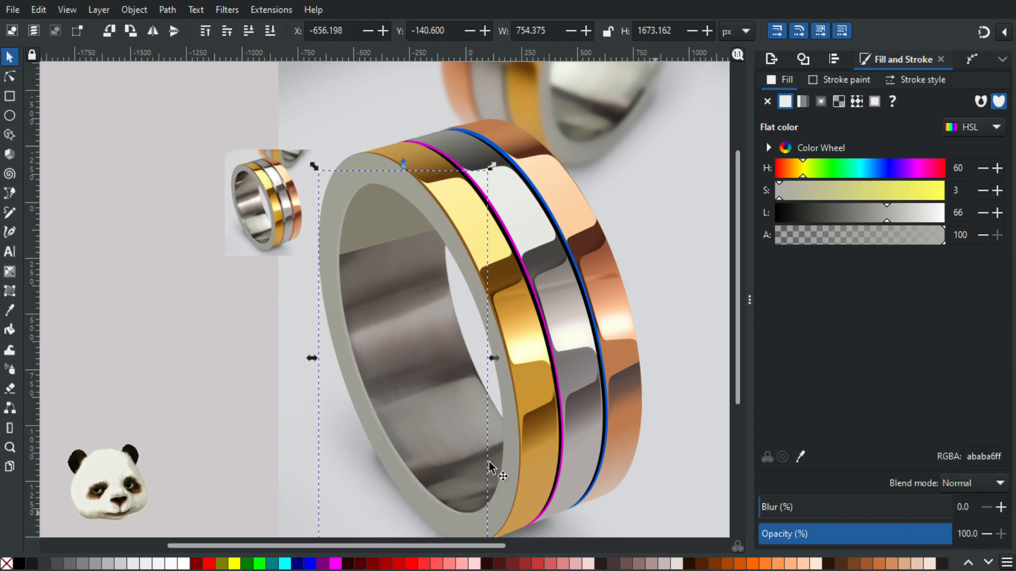
ctrl+scroll(442, 344, up, 2)
scroll(292, 271, up, 5)
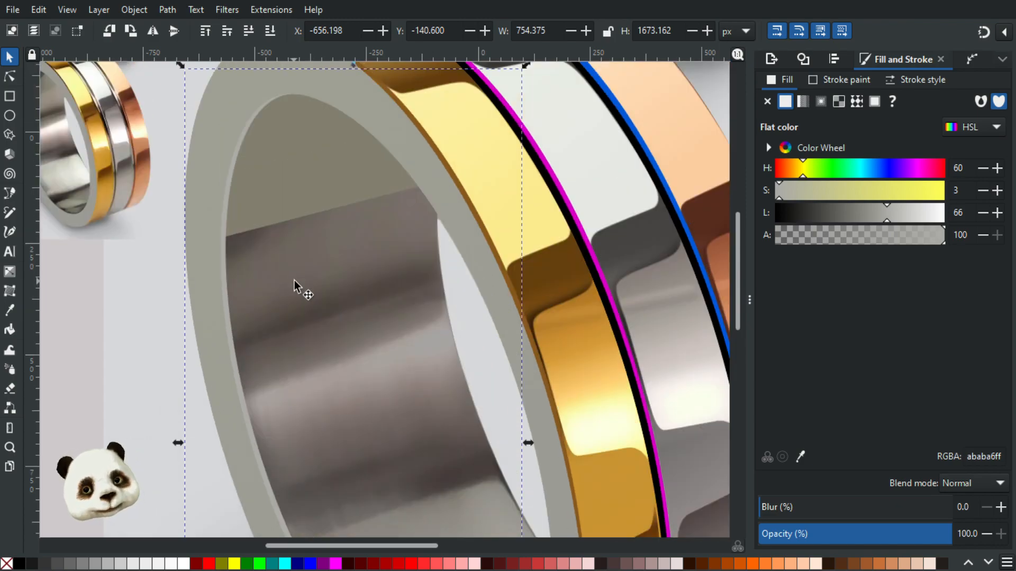
click(310, 256)
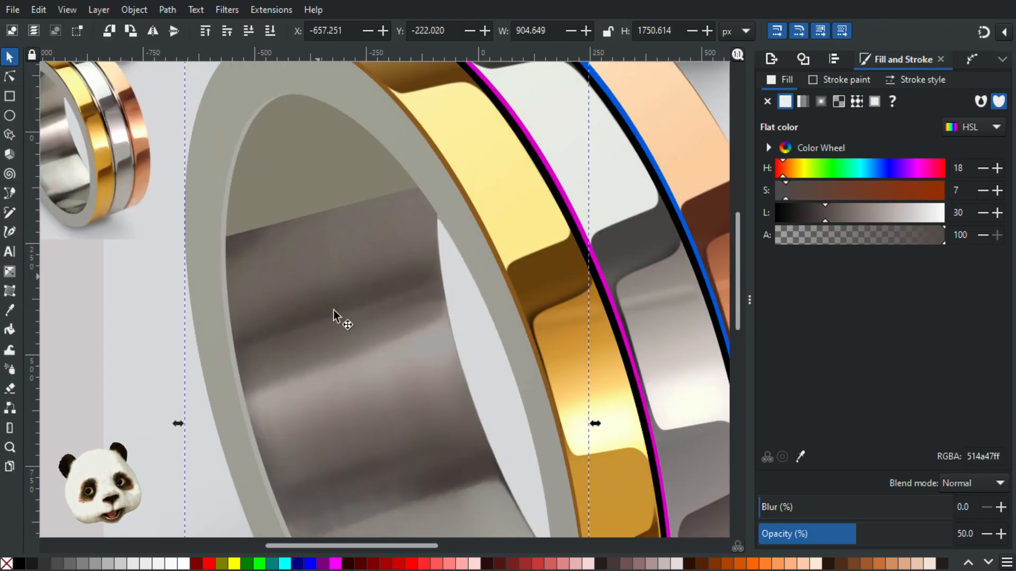
click(65, 312)
click(348, 313)
drag(349, 313, 421, 294)
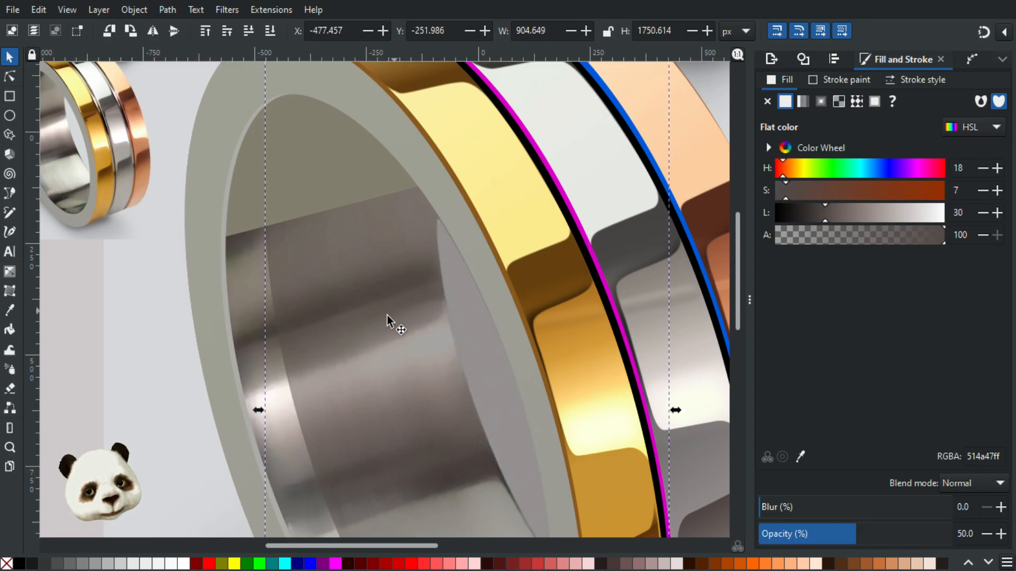
key(ctrl+z)
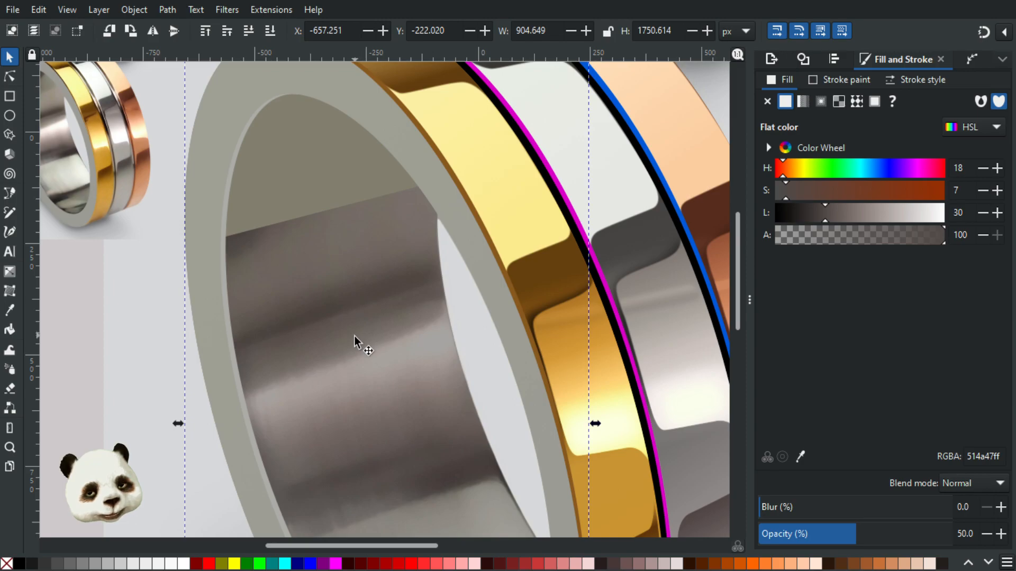
drag(161, 400, 208, 393)
drag(401, 367, 547, 360)
key(ctrl+z)
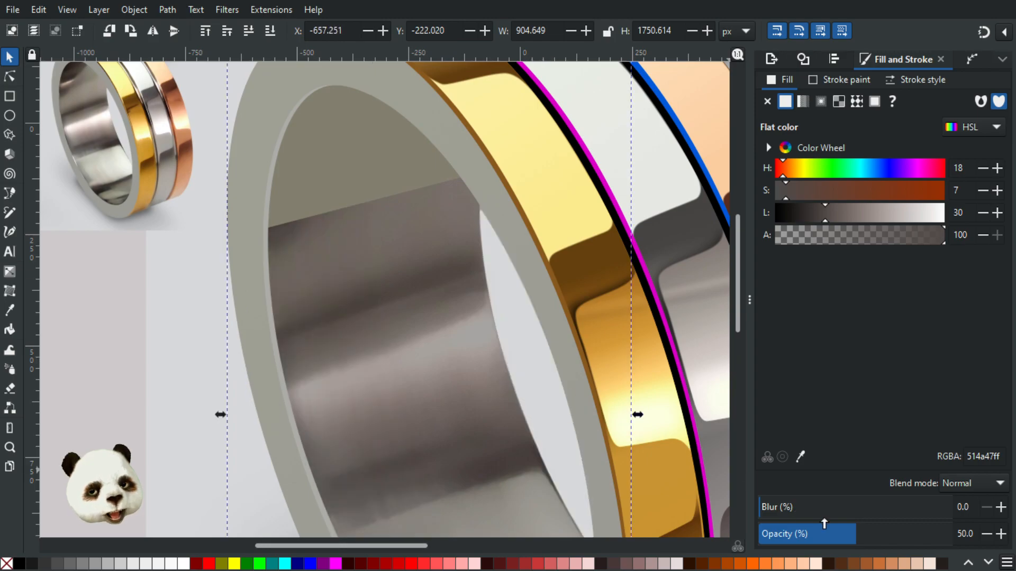
Fill the dark inner-wall base shape with the lighter grey-brown sampled from the small reference ring's inner wall and set its opacity to 30%.
drag(955, 533, 1013, 528)
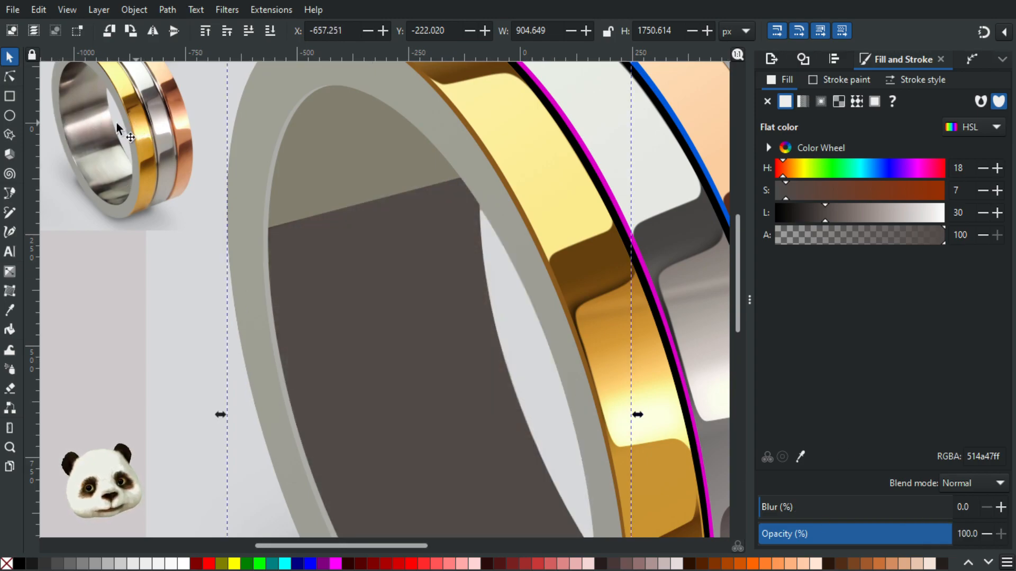
key(d)
click(90, 95)
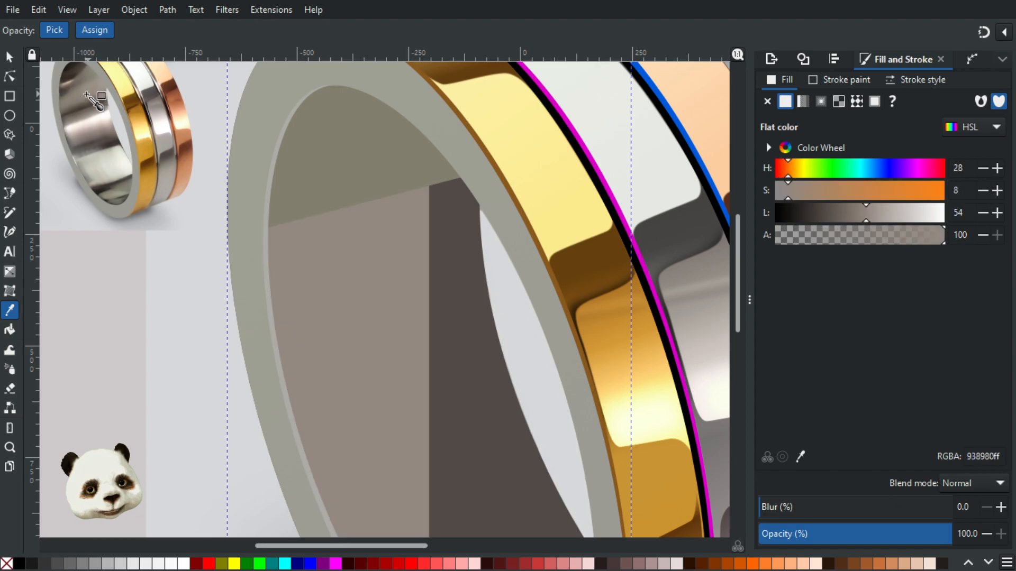
key(s)
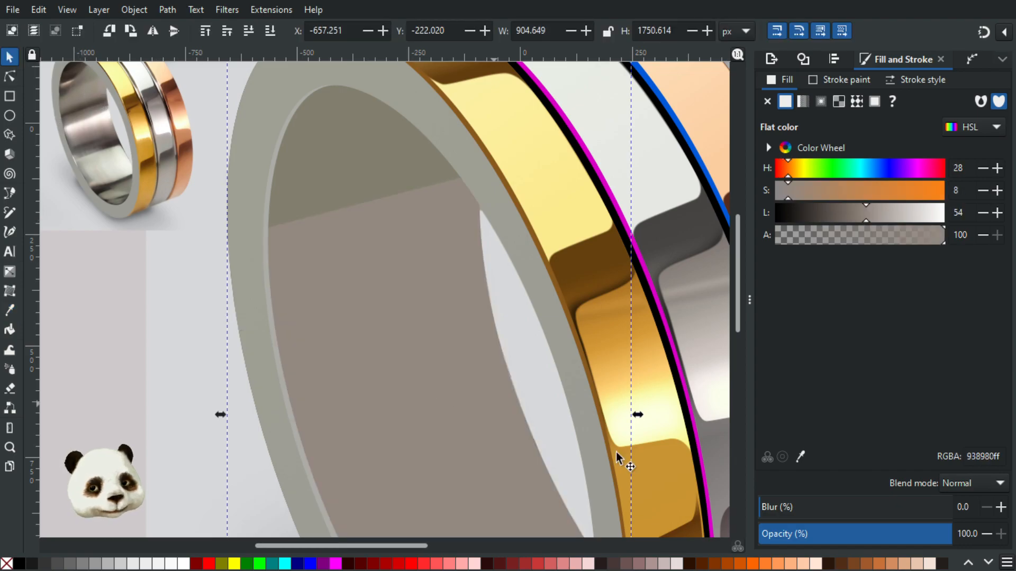
click(819, 533)
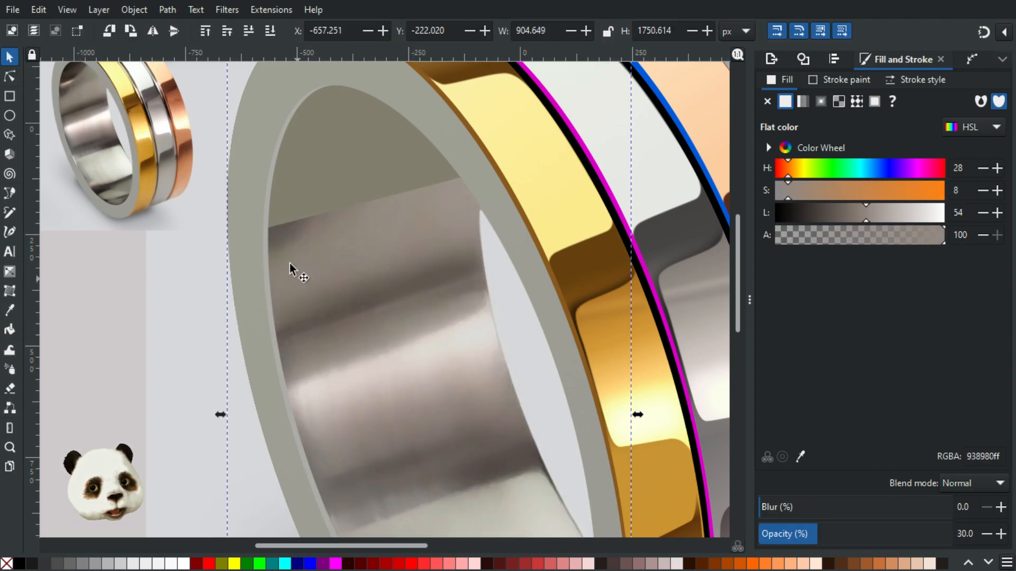
Blur the clipped grey-brown four-sided shape on the upper inner wall by 40%.
drag(305, 277, 329, 347)
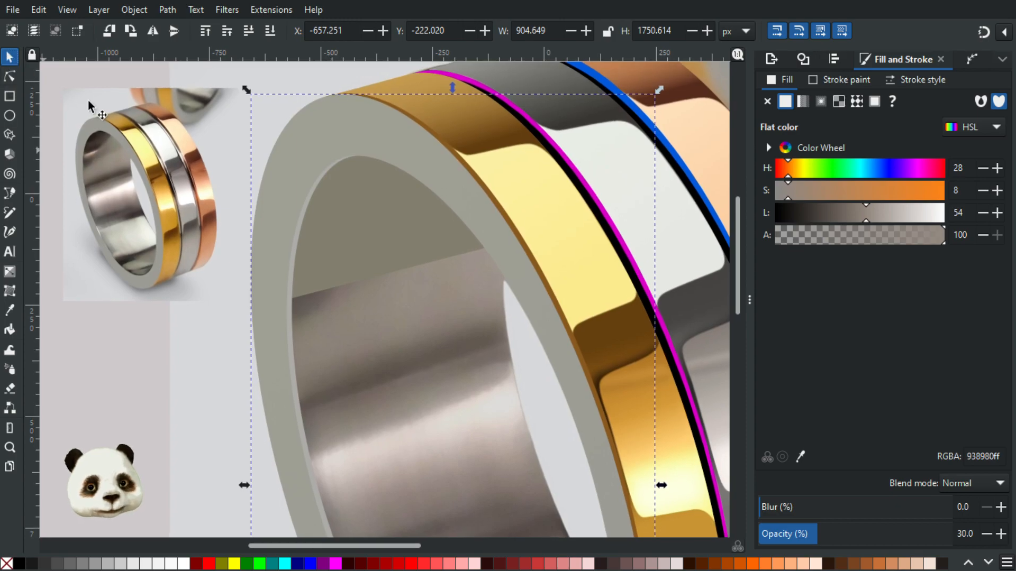
key(n)
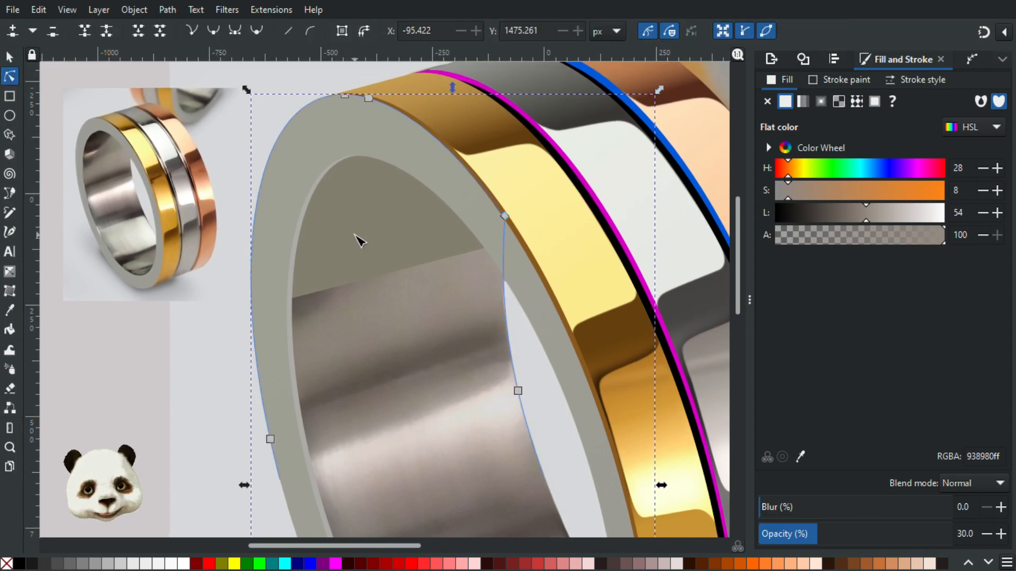
click(354, 234)
click(10, 56)
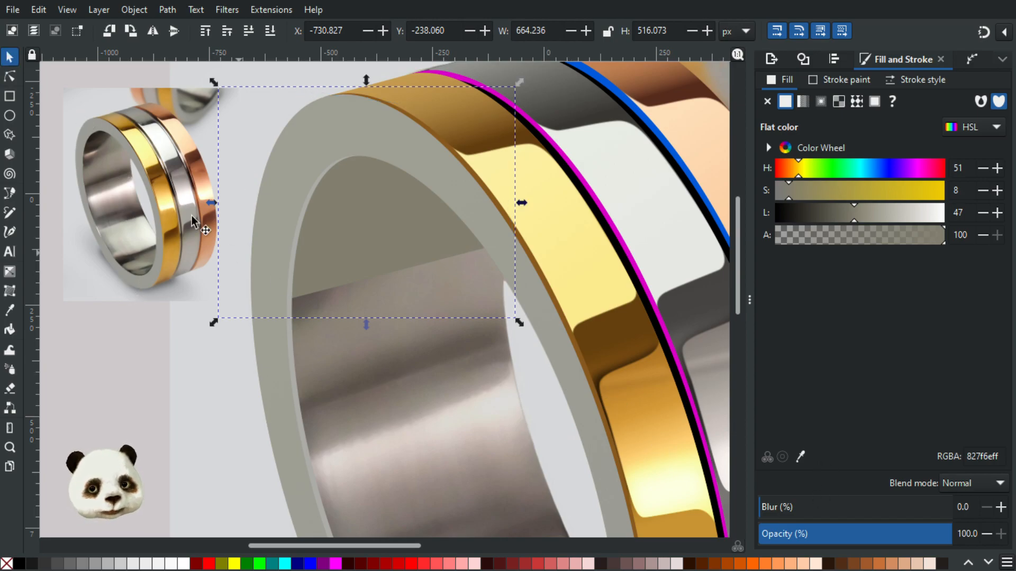
scroll(87, 167, up, 2)
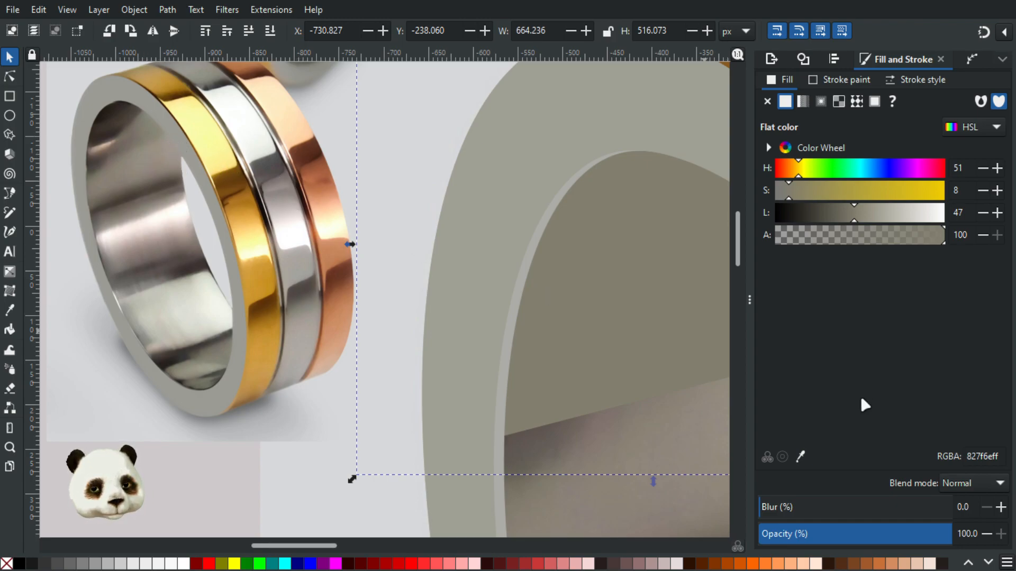
click(834, 507)
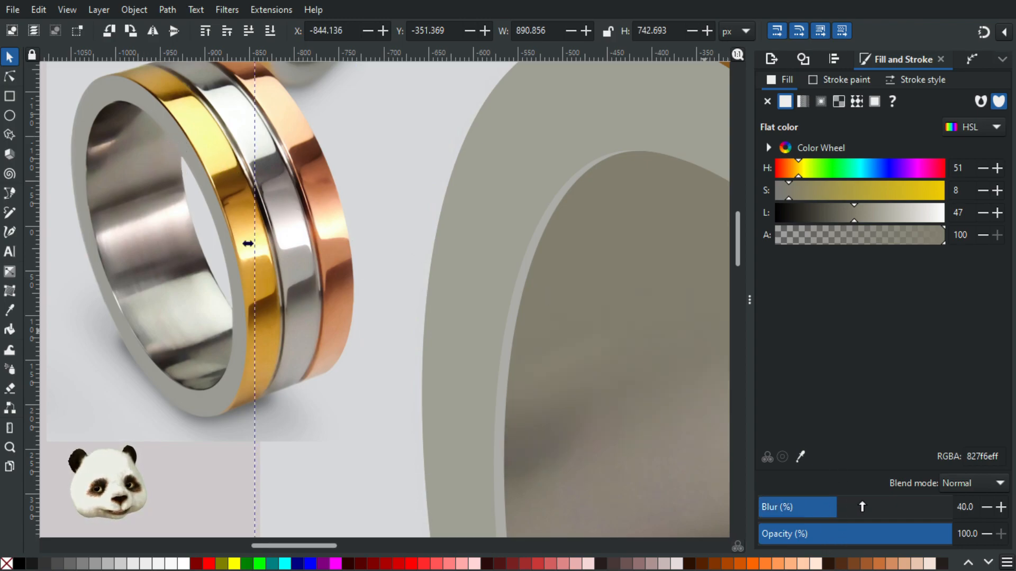
scroll(570, 413, down, 3)
drag(586, 402, 335, 288)
scroll(335, 288, up, 1)
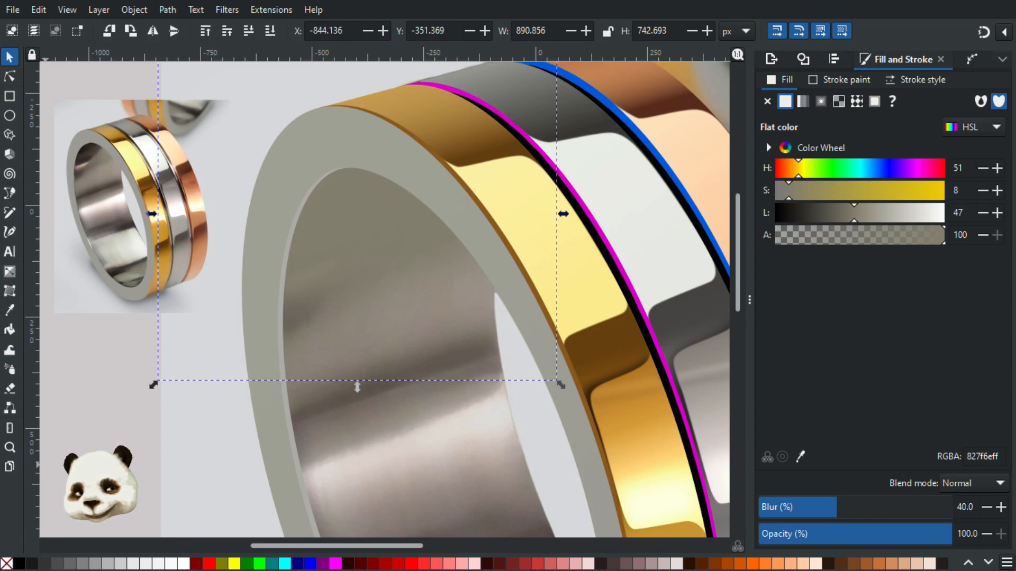
Group the blurred four-sided shape and lower the inner-wall base shape's opacity to 28.6%.
key(ctrl+g)
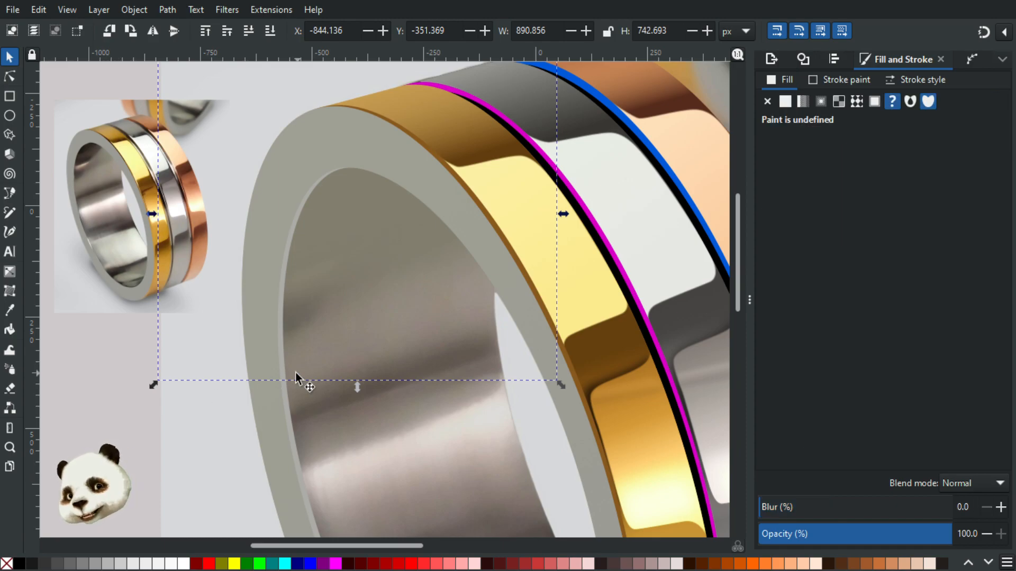
click(395, 440)
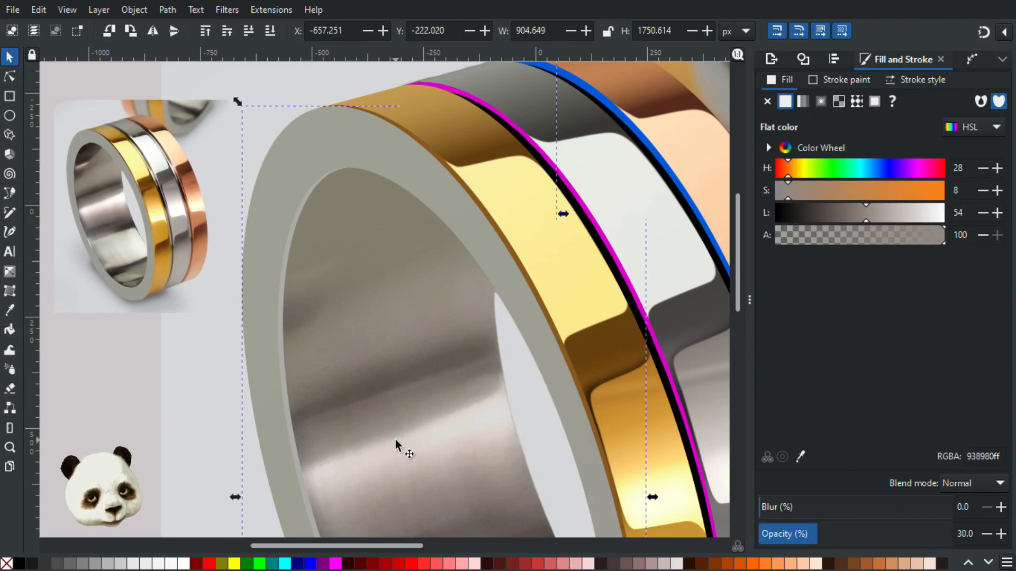
drag(843, 534, 813, 537)
key(b)
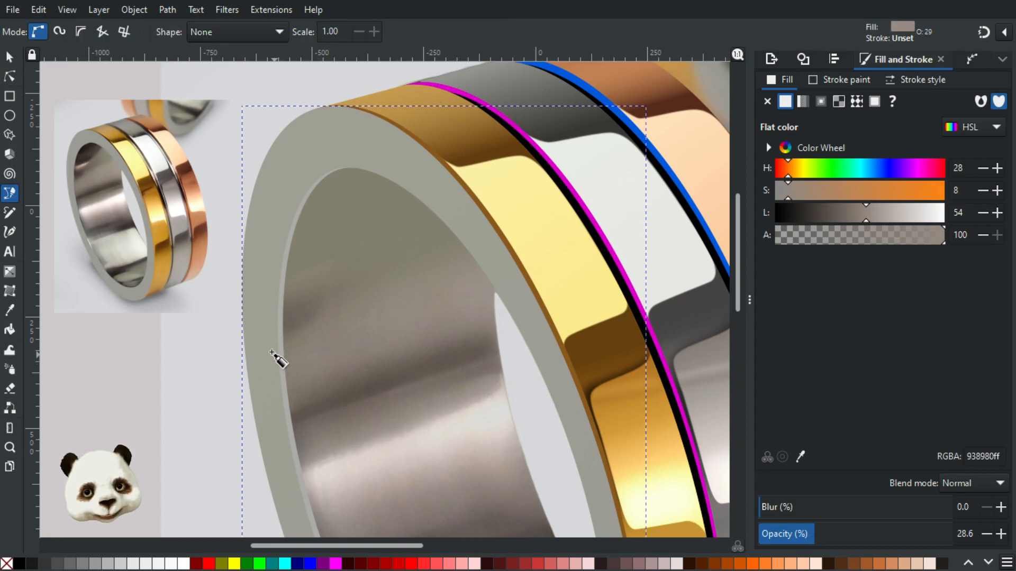
click(271, 343)
drag(308, 328, 321, 316)
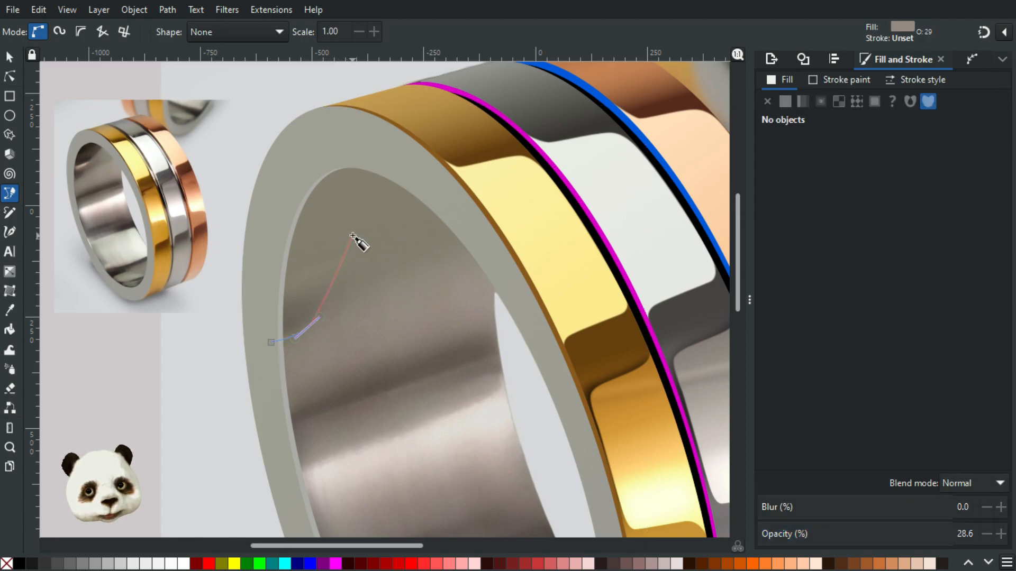
key(Escape)
Set the blurred four-sided shape's opacity to 10% so the reference photo shows through.
key(n)
click(380, 224)
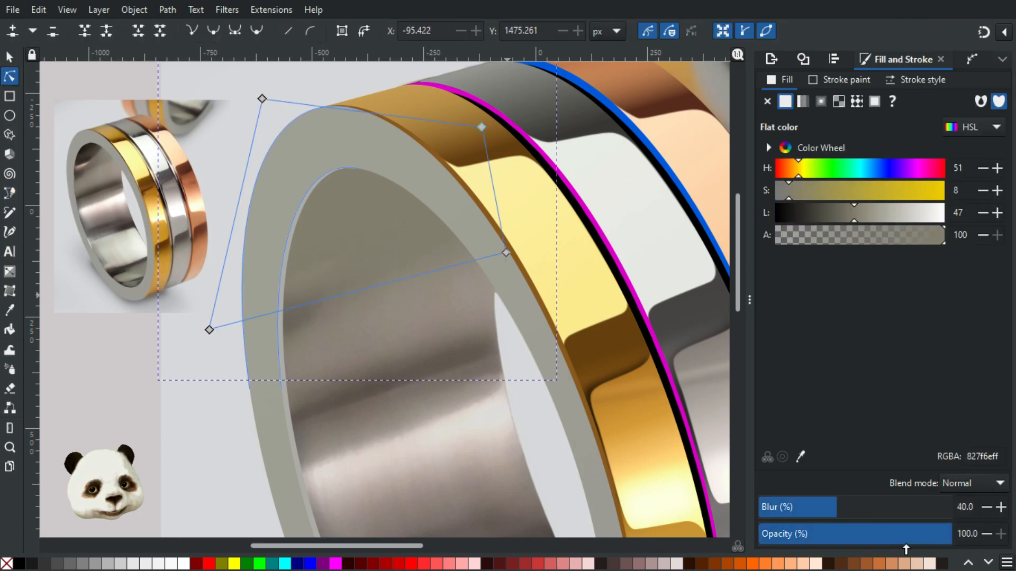
click(787, 536)
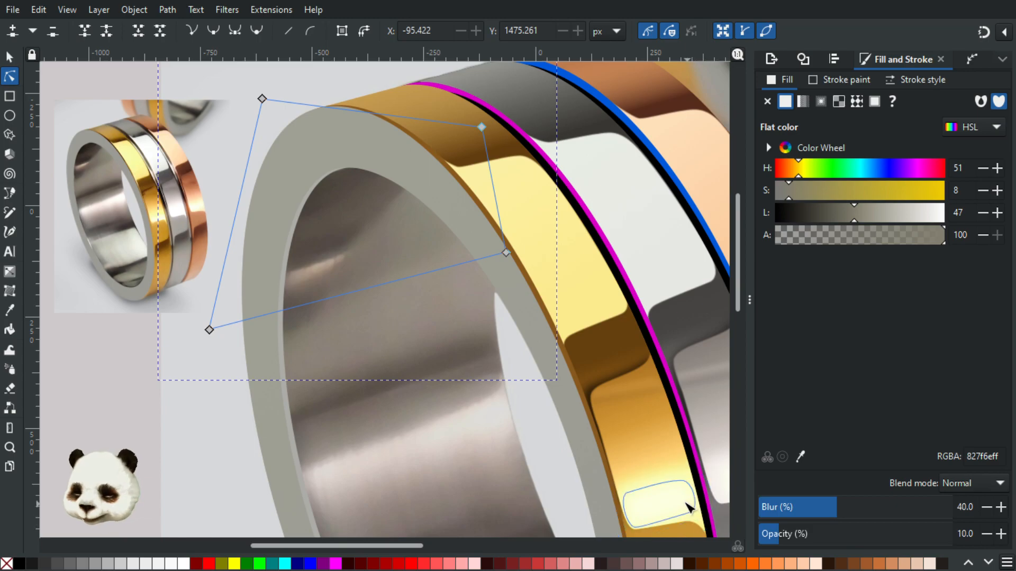
Draw a closed curved shape around the dark reflection in the inner wall's upper corner, overlapping the front rim.
key(b)
click(266, 343)
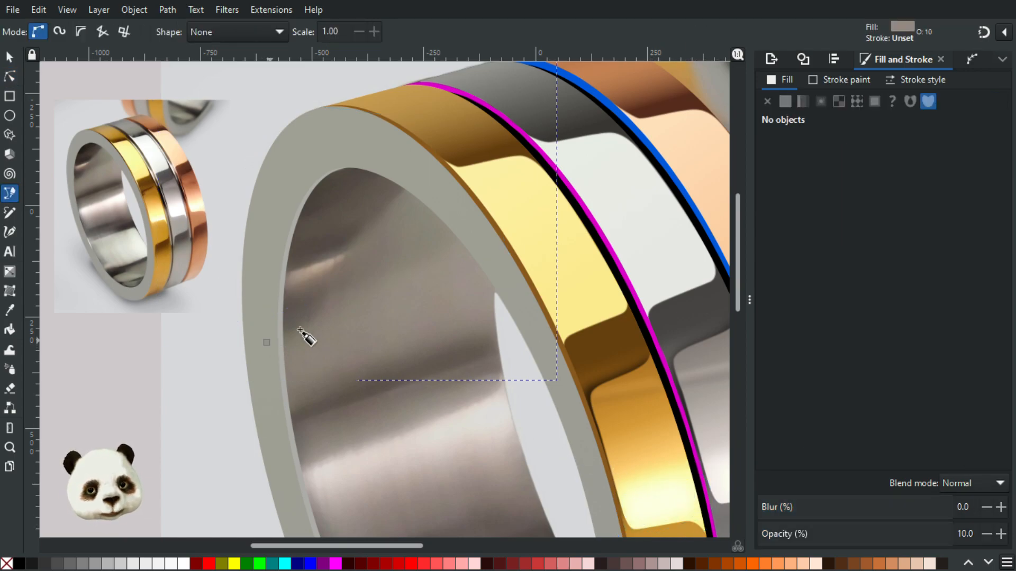
drag(322, 314, 344, 290)
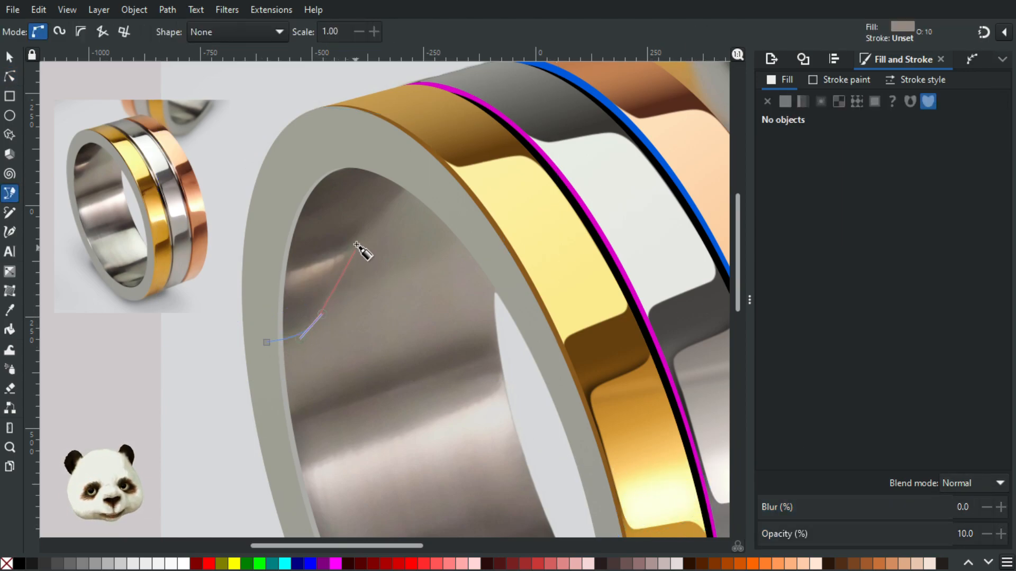
drag(372, 221, 395, 202)
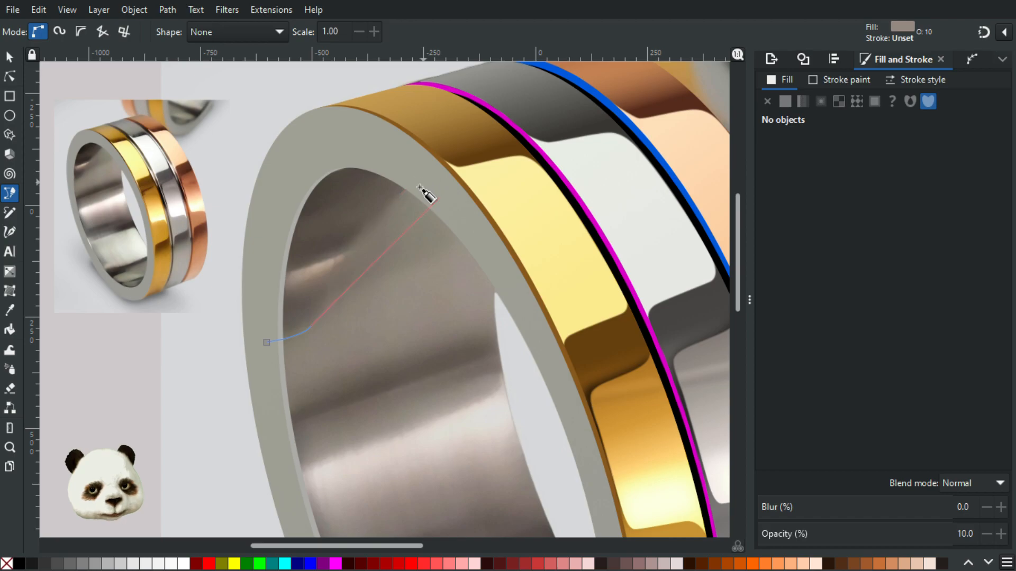
drag(394, 194, 483, 175)
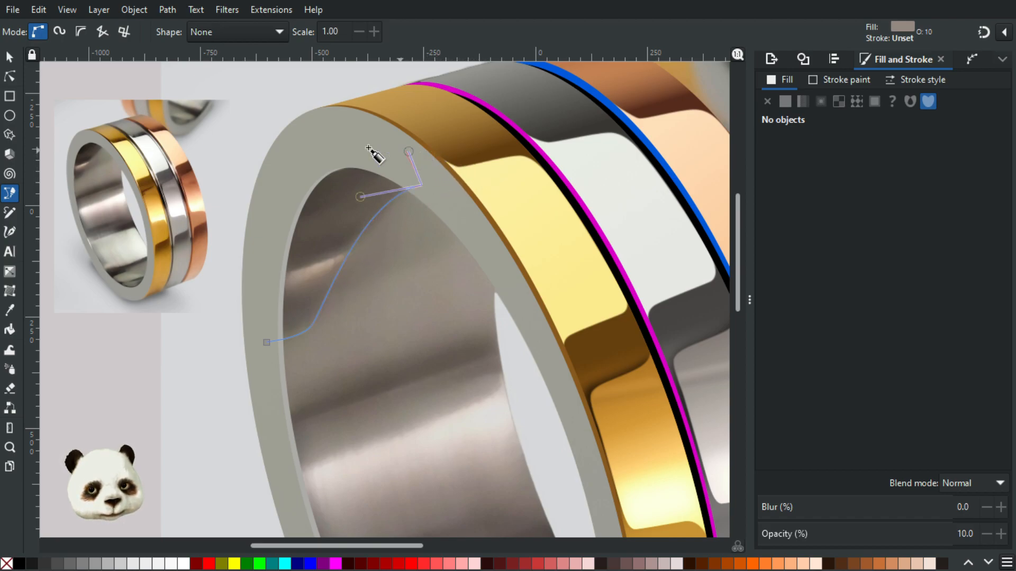
drag(338, 141, 329, 142)
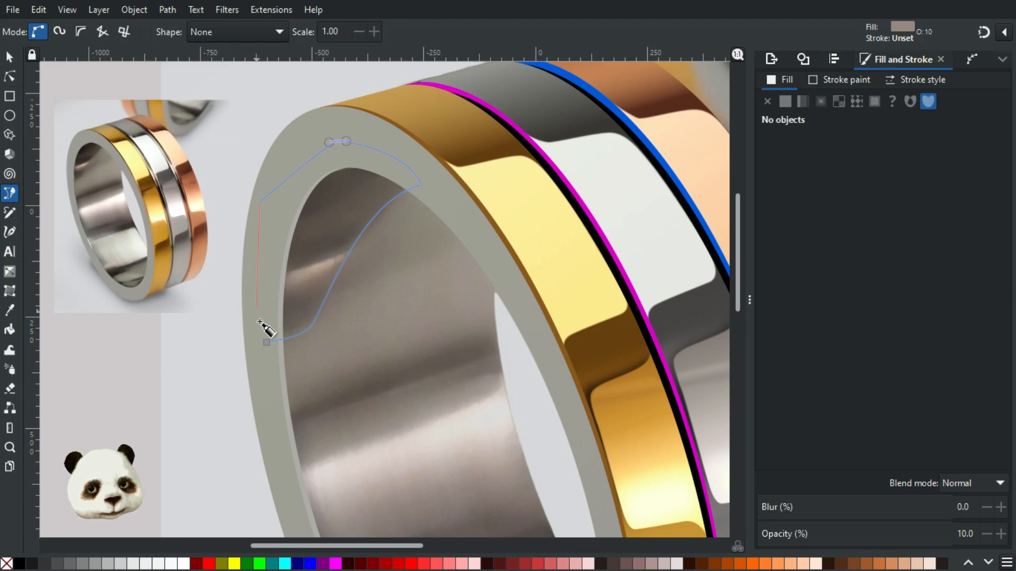
click(267, 343)
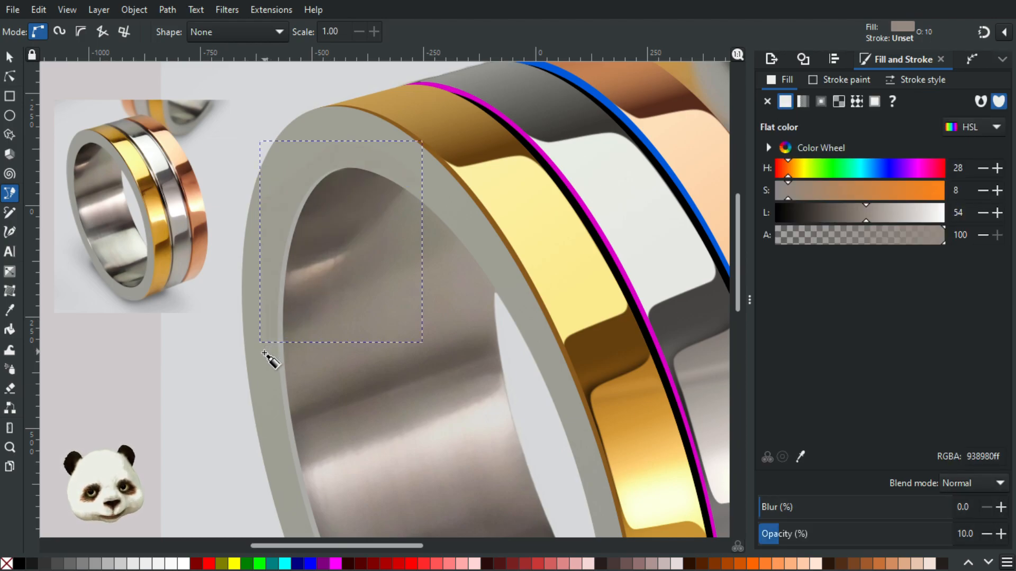
Fill the curved corner shape with the dark brown 463f35 sampled from the upper inner wall of the reference photo.
key(d)
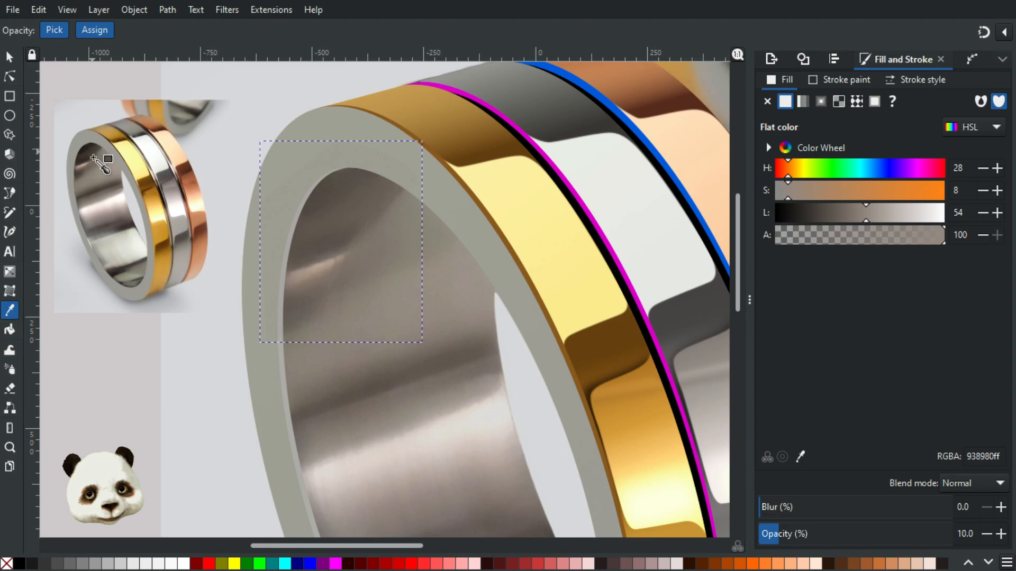
click(93, 153)
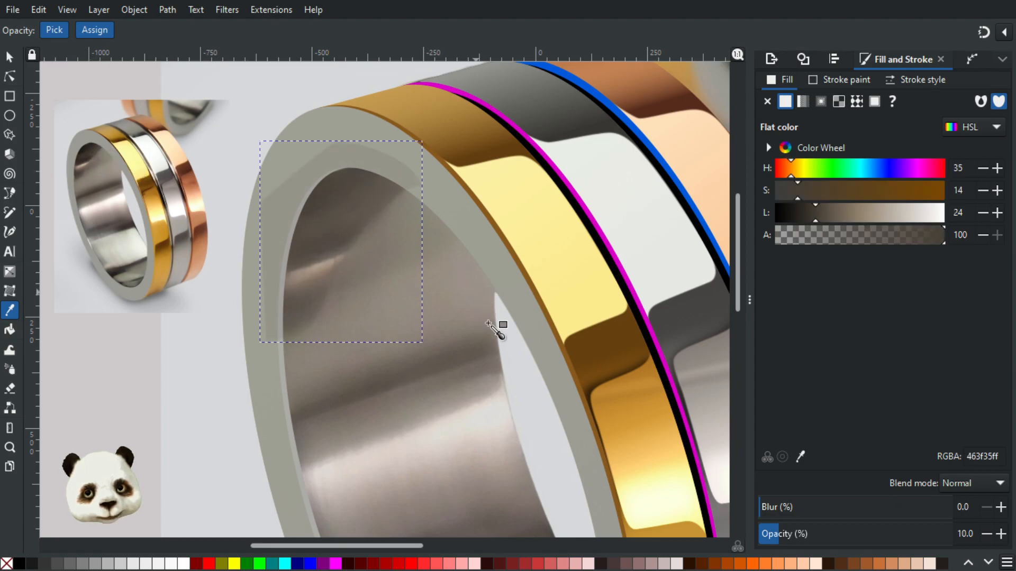
click(10, 57)
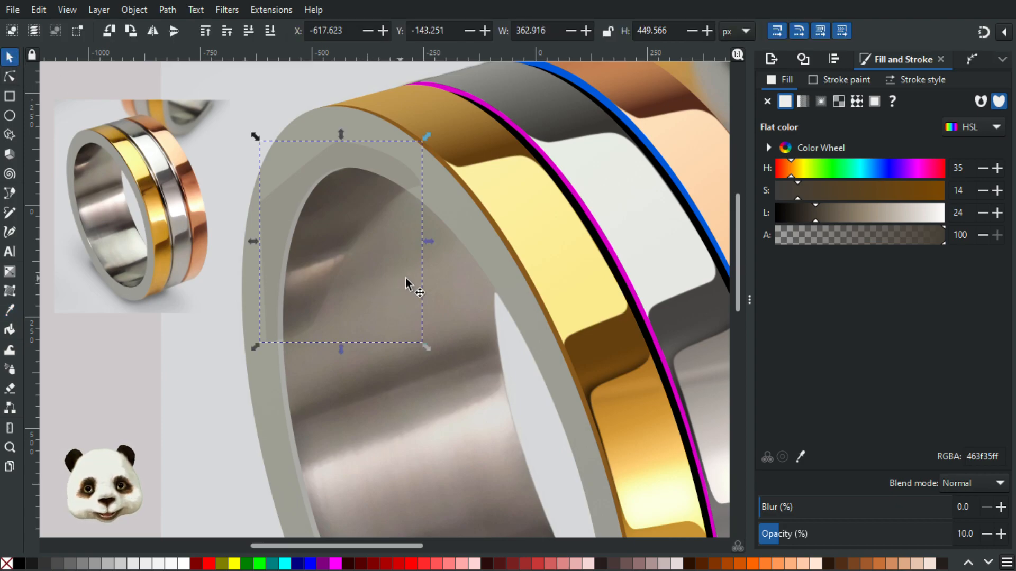
Reselect the dark brown corner shape and set its opacity to 100% and its blur to 20%.
click(433, 241)
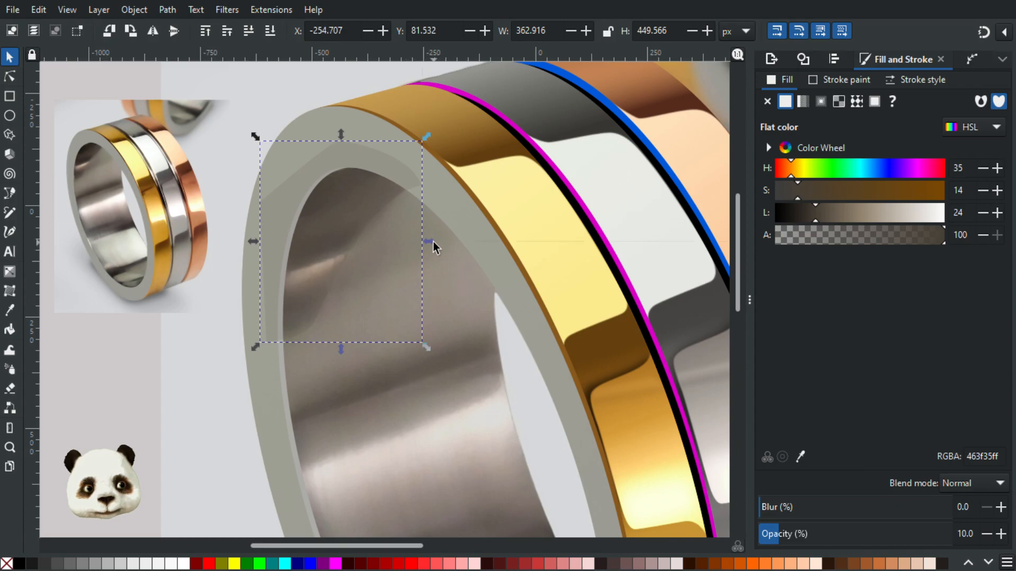
double_click(358, 291)
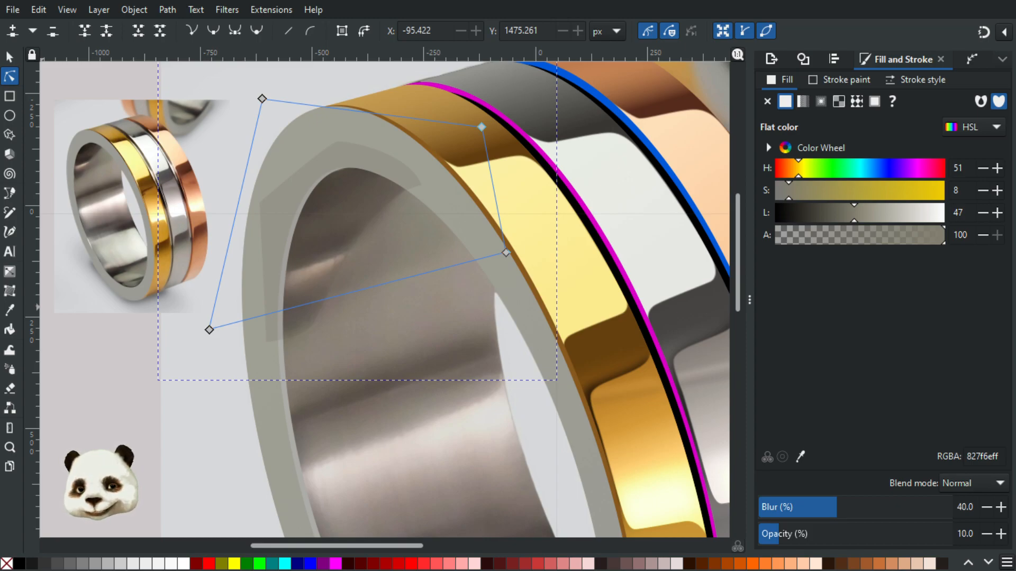
click(314, 310)
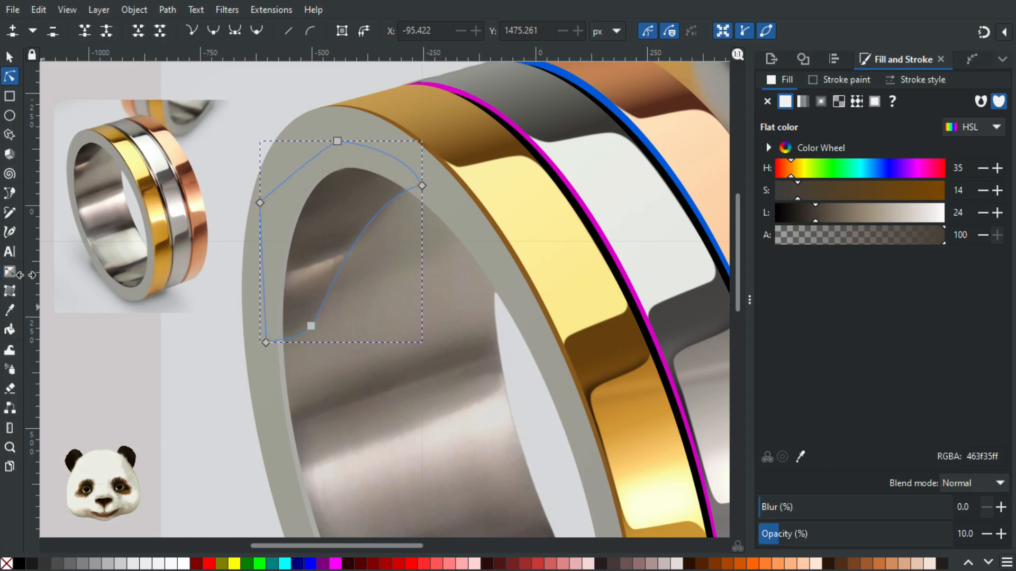
click(407, 241)
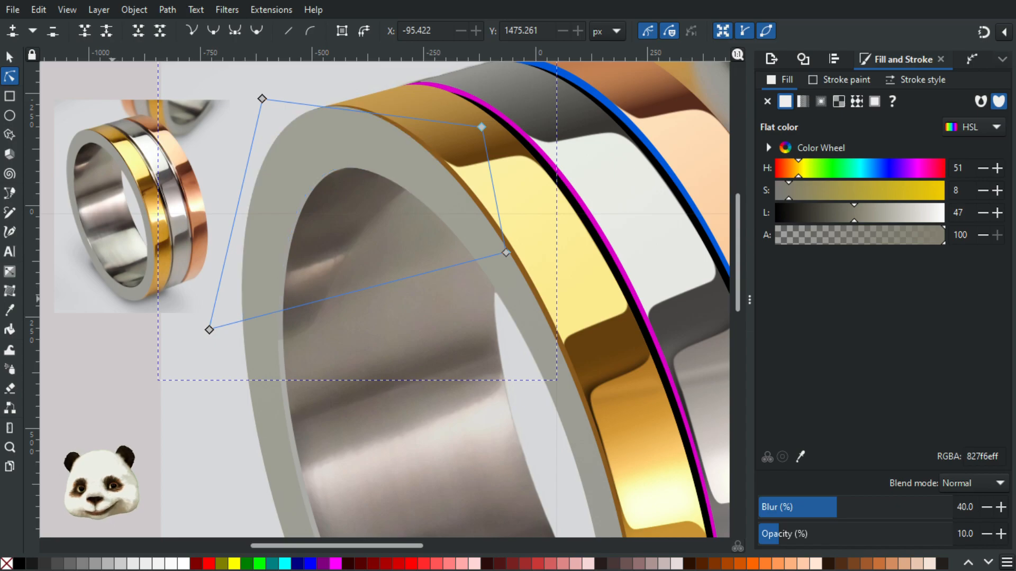
click(309, 327)
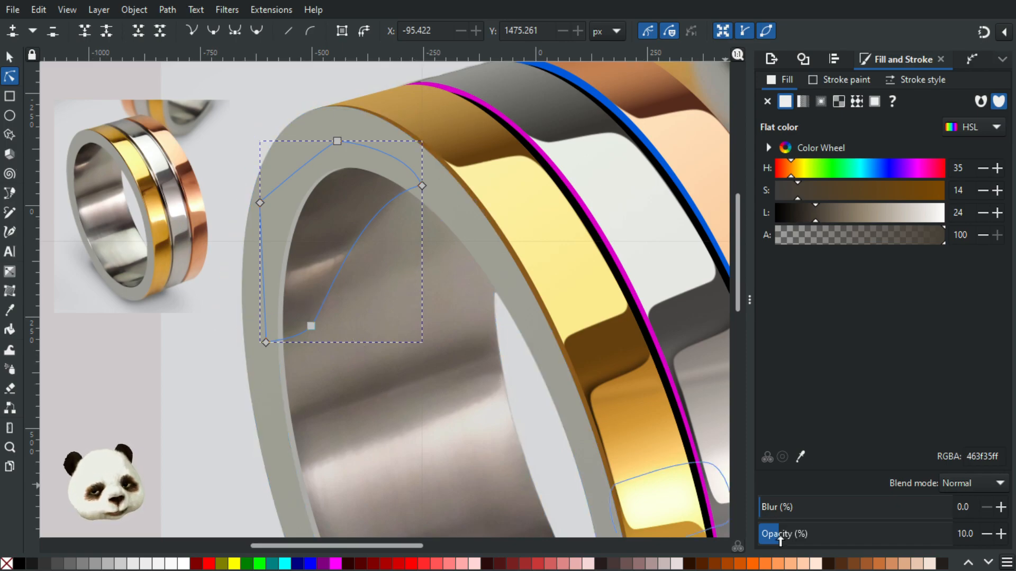
drag(812, 531, 1013, 529)
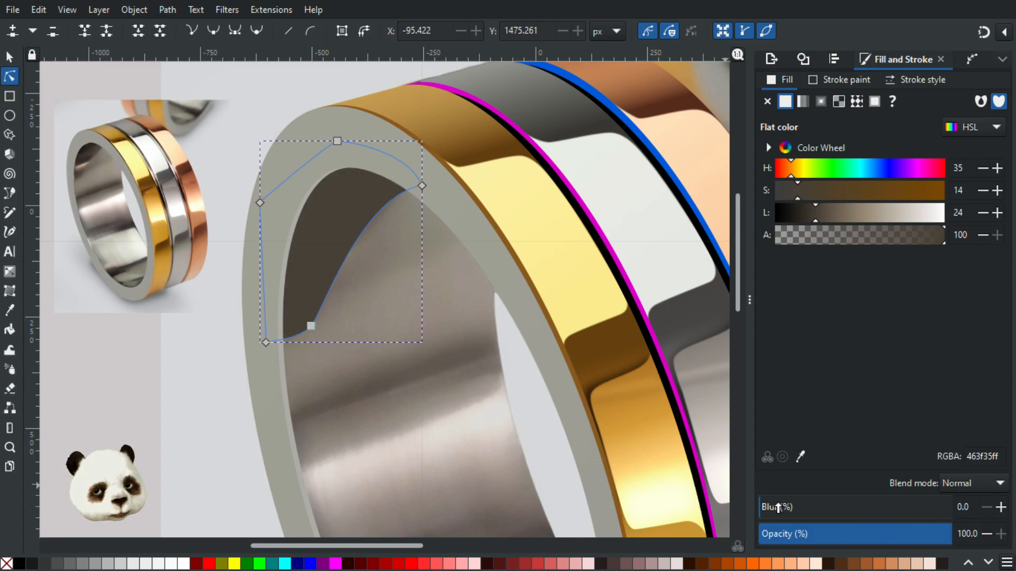
click(793, 506)
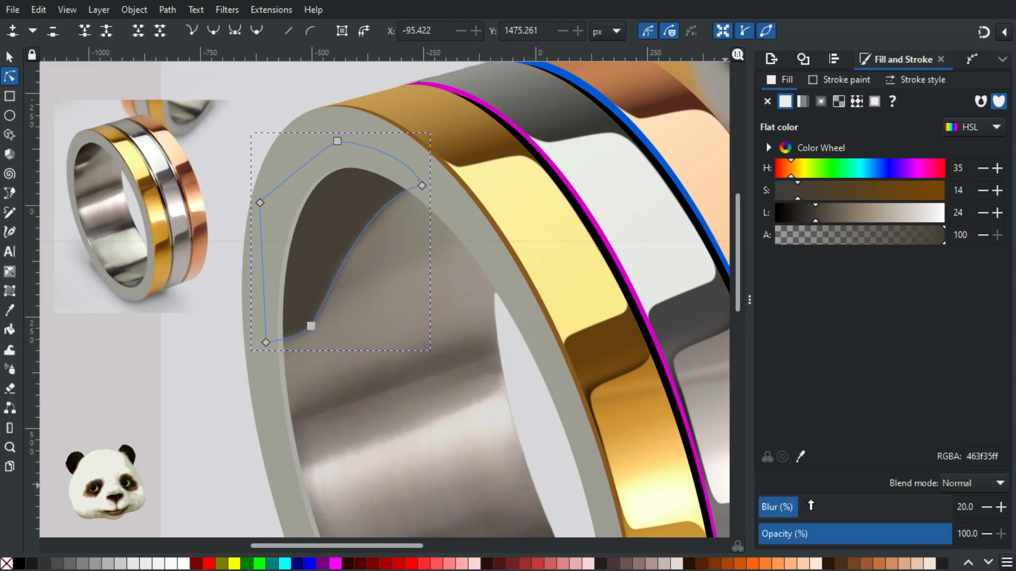
scroll(98, 194, up, 2)
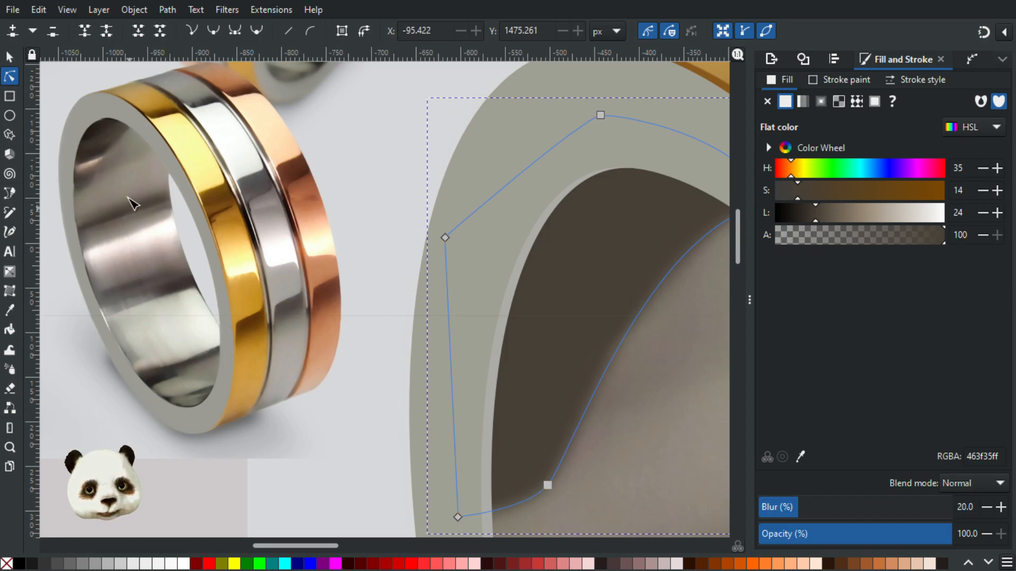
scroll(131, 203, up, 3)
scroll(79, 170, down, 3)
scroll(109, 152, up, 3)
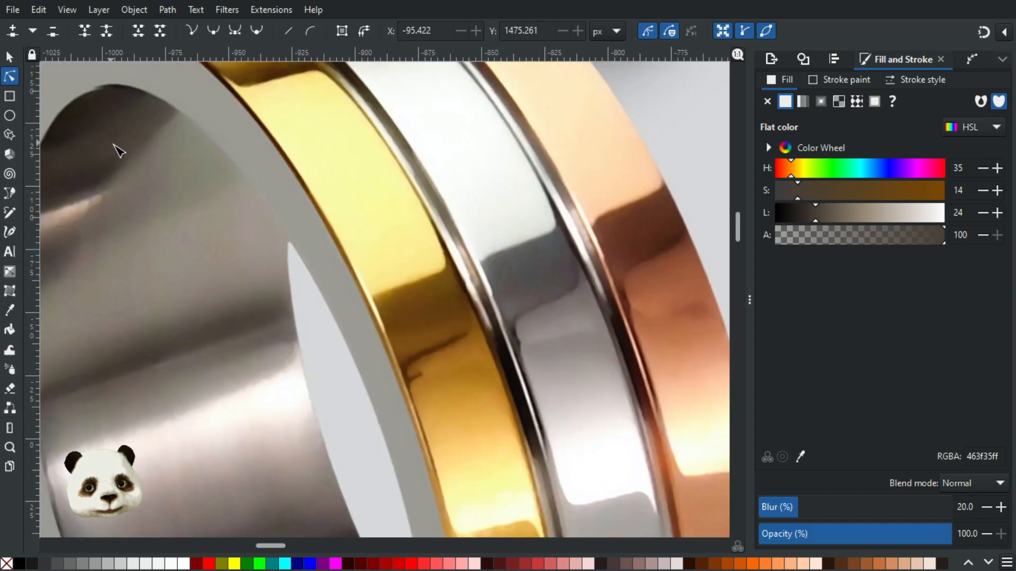
scroll(106, 148, down, 2)
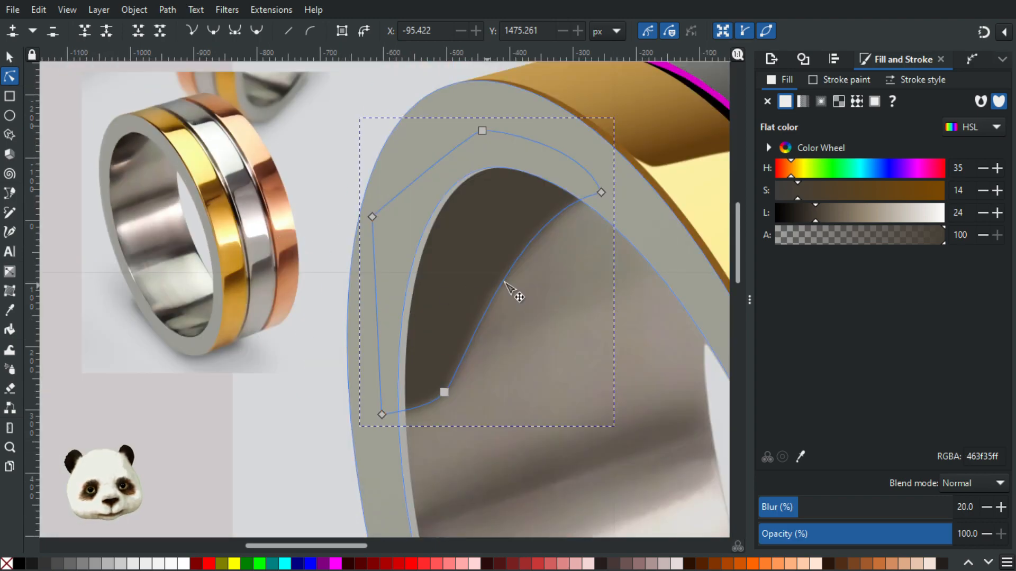
drag(432, 228, 376, 185)
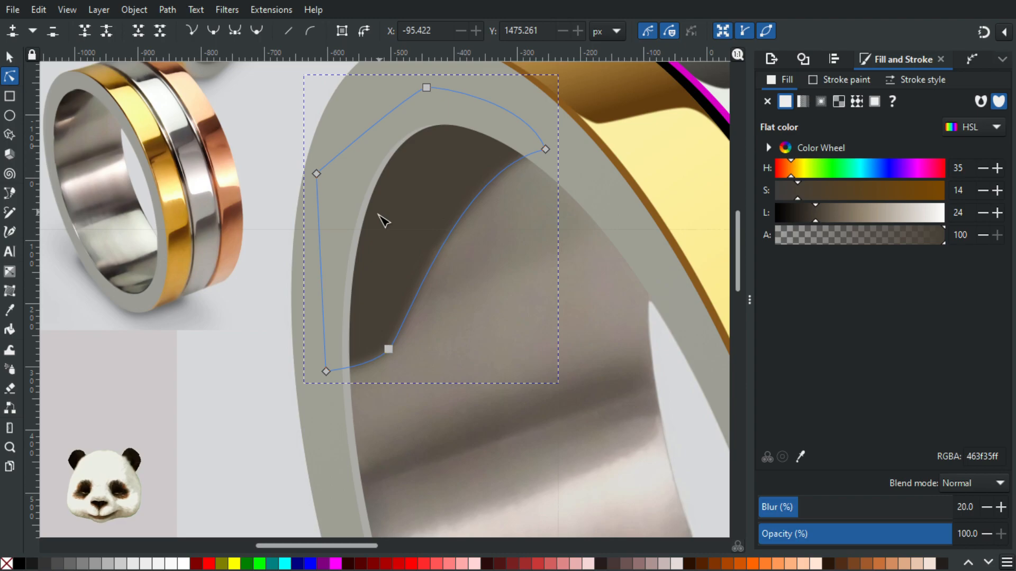
key(b)
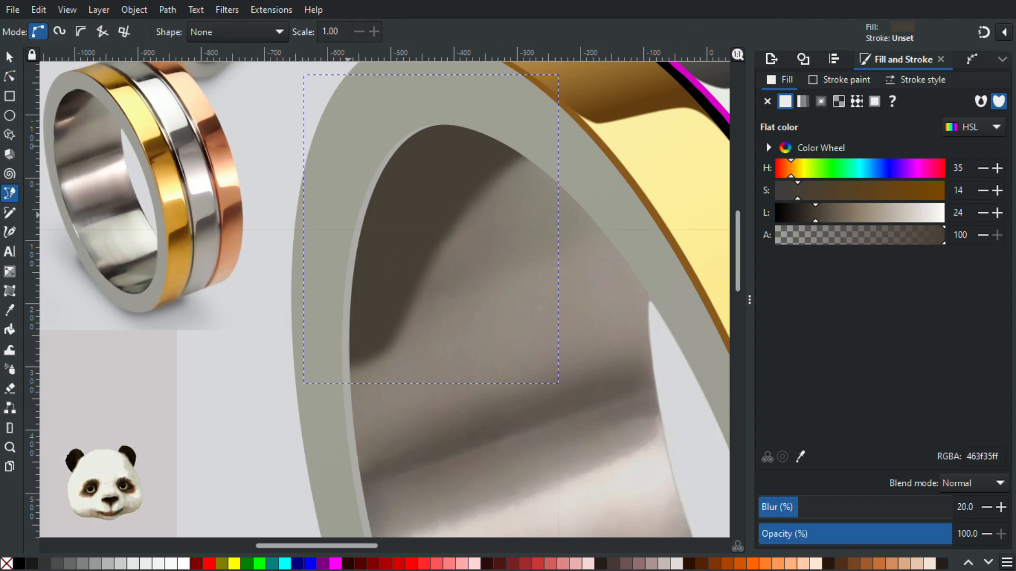
click(9, 77)
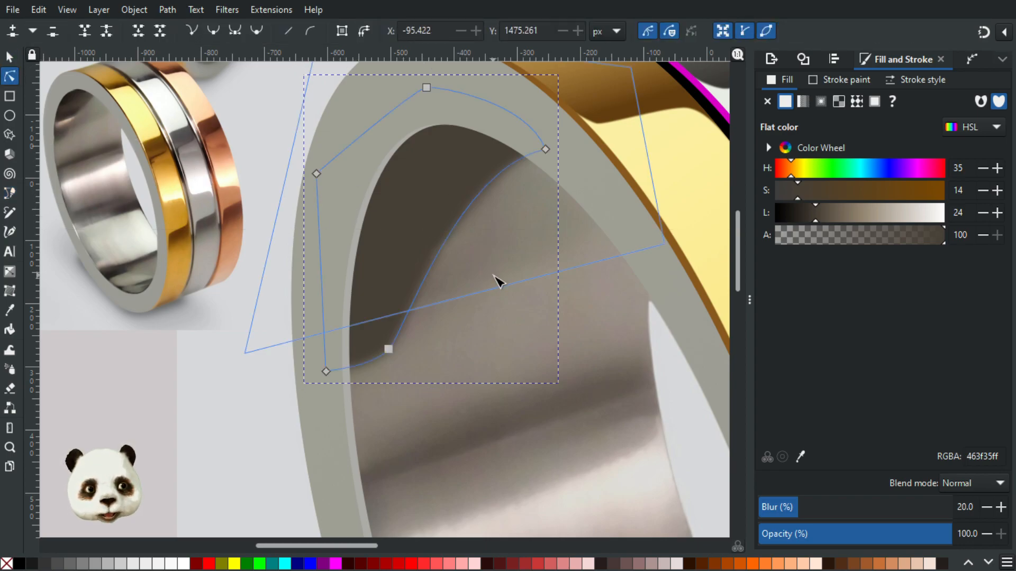
key(s)
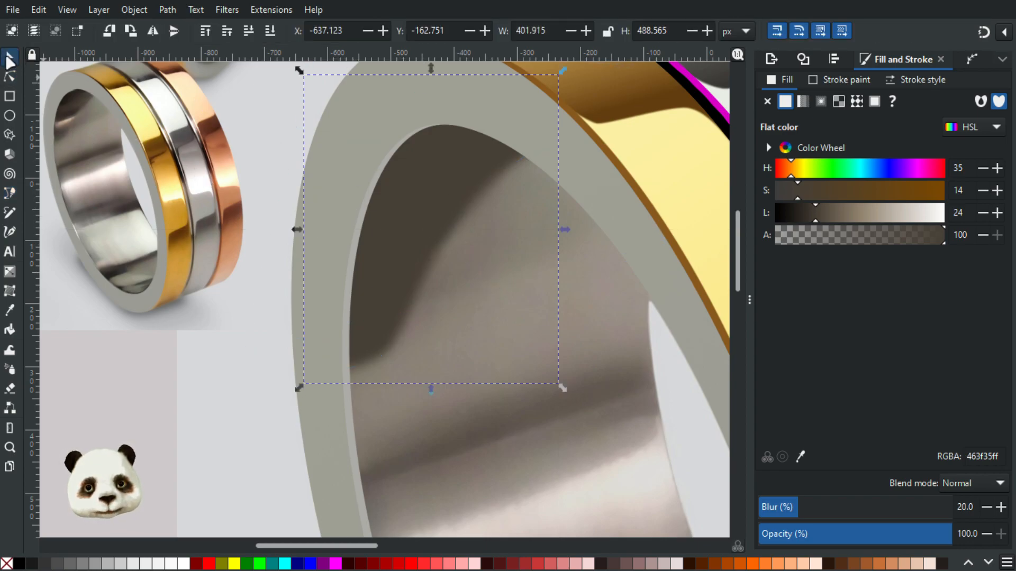
click(509, 220)
key(Escape)
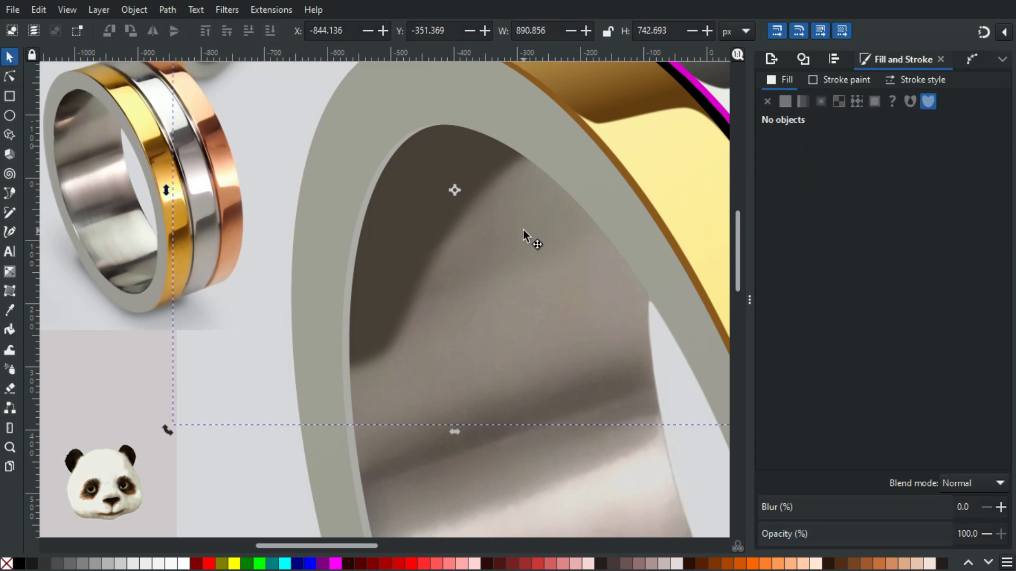
click(420, 244)
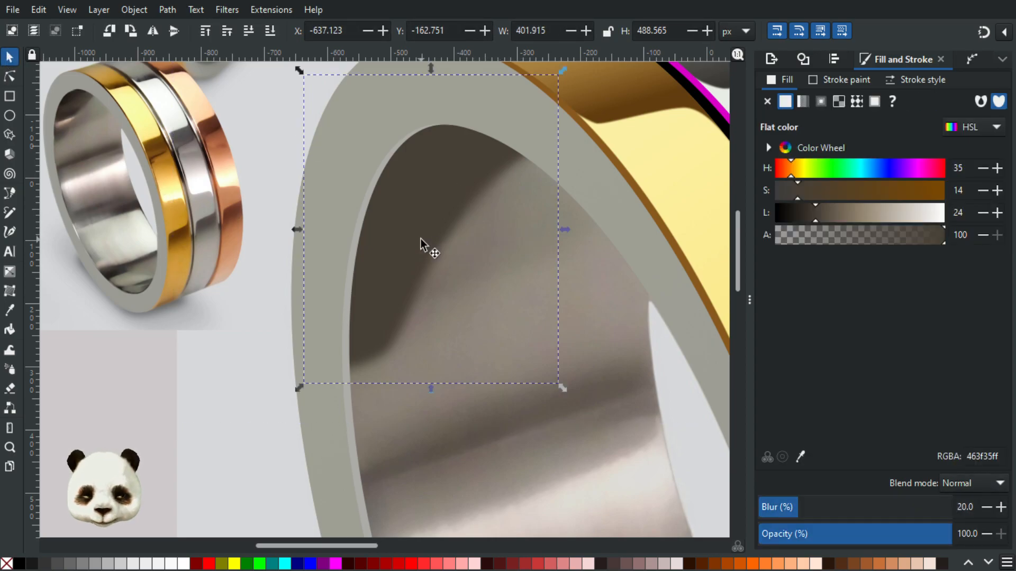
Draw a smaller closed curved shape over the topmost part of the inner wall's dark corner, overlapping the front rim.
key(b)
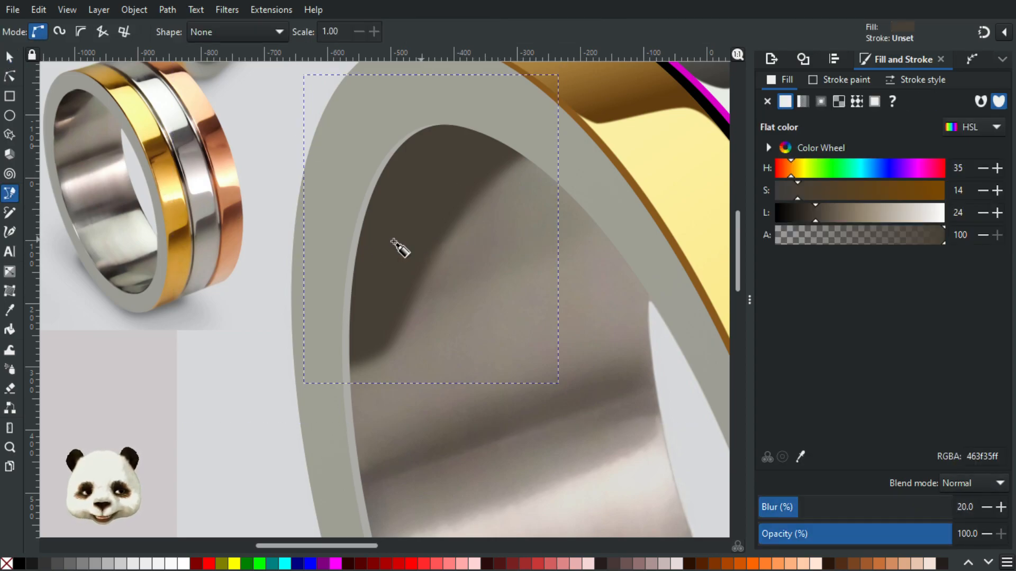
click(354, 192)
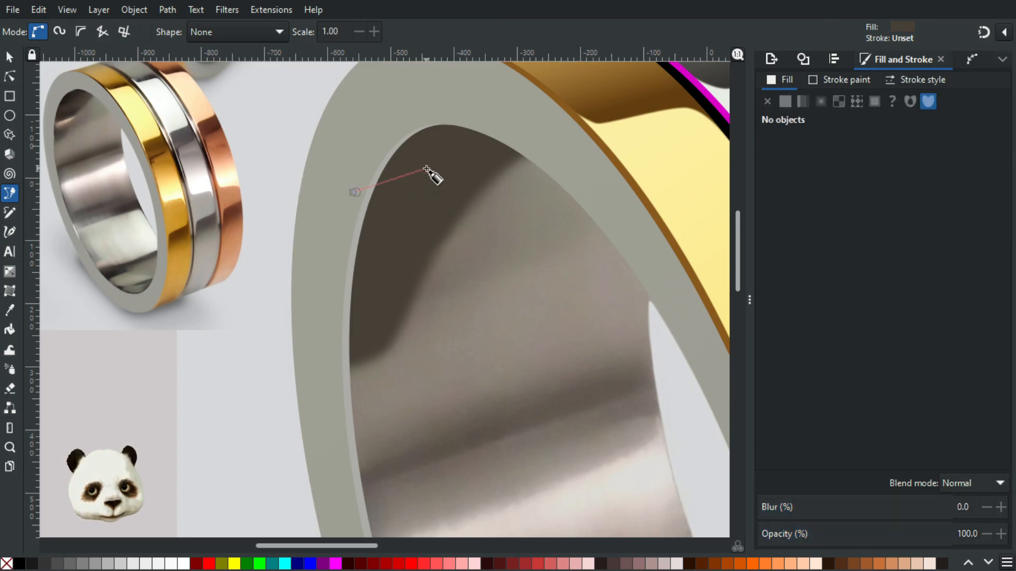
drag(427, 167, 454, 150)
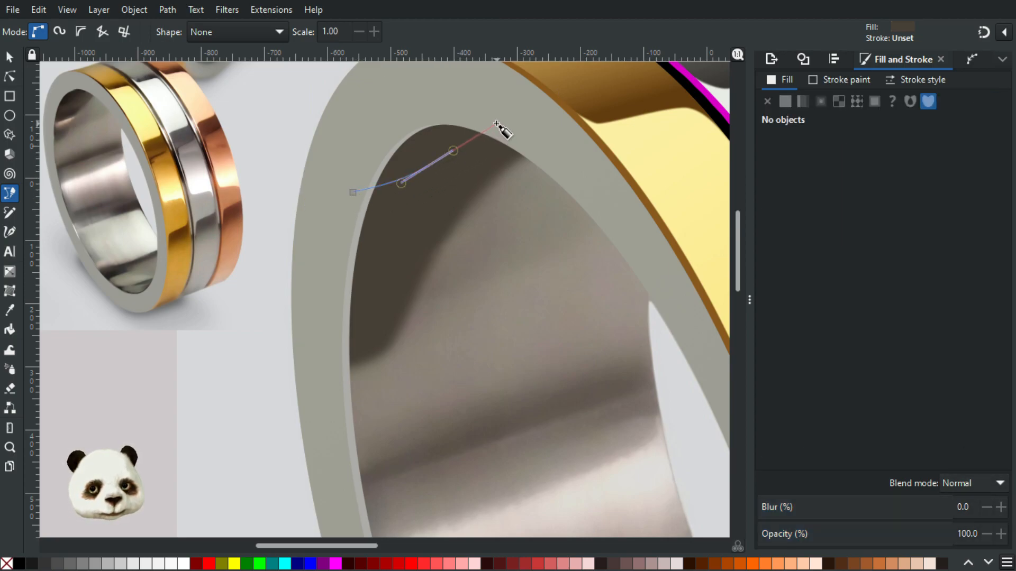
drag(500, 127, 537, 90)
click(430, 99)
click(353, 193)
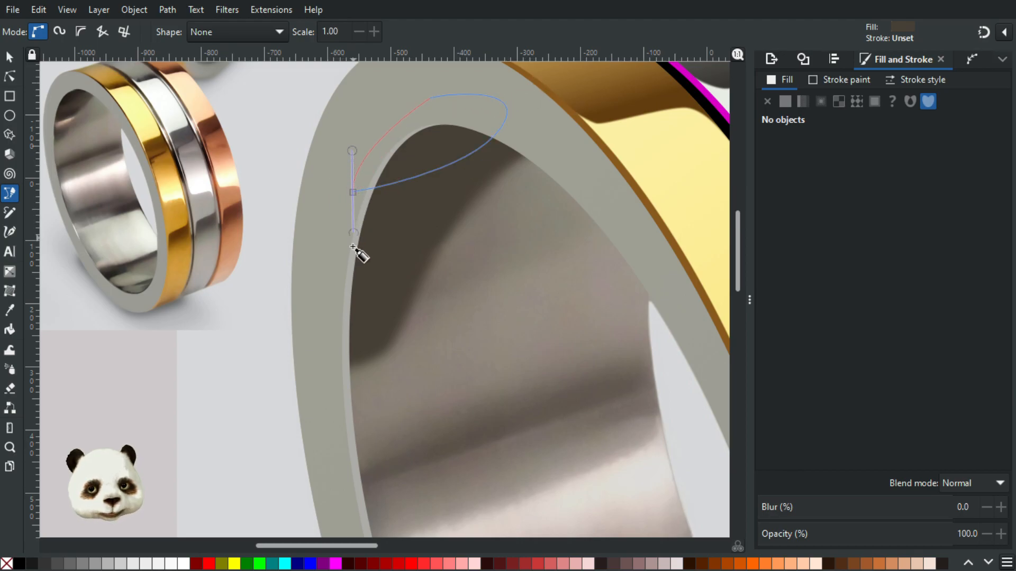
Fill the smaller corner shape with the near-black brown 29231c sampled from the reference photo and blur it by 20%.
key(d)
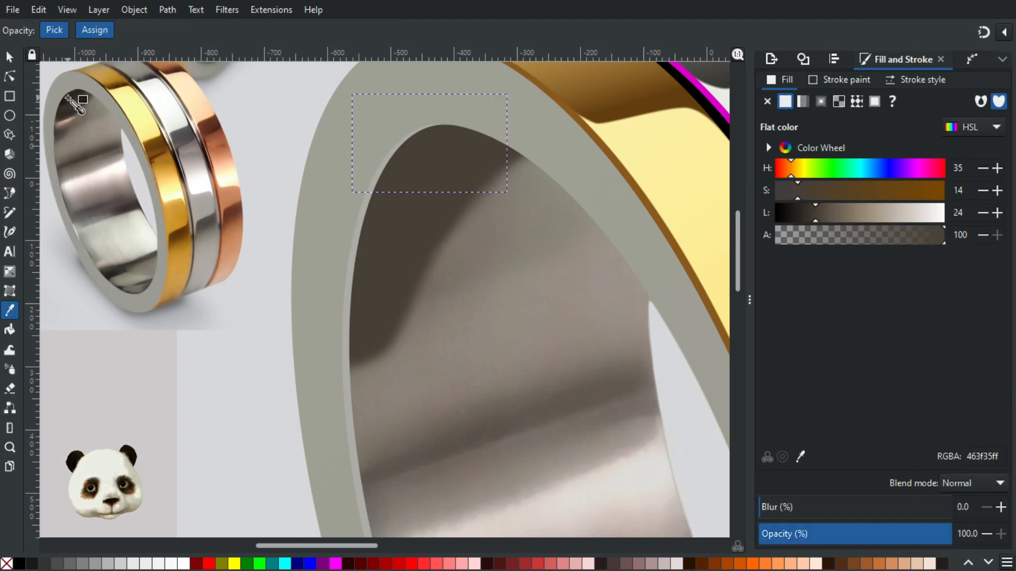
click(65, 96)
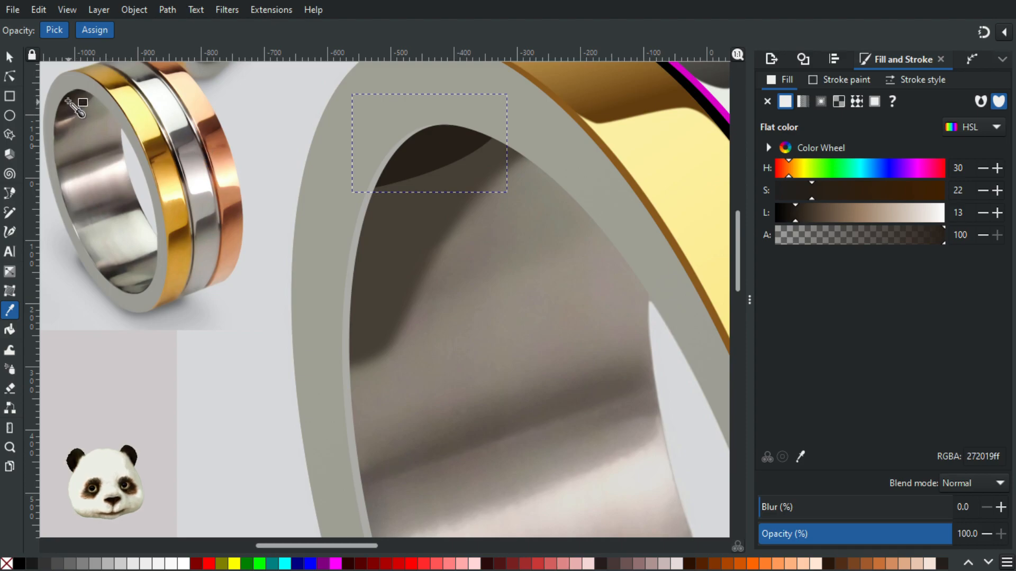
click(67, 98)
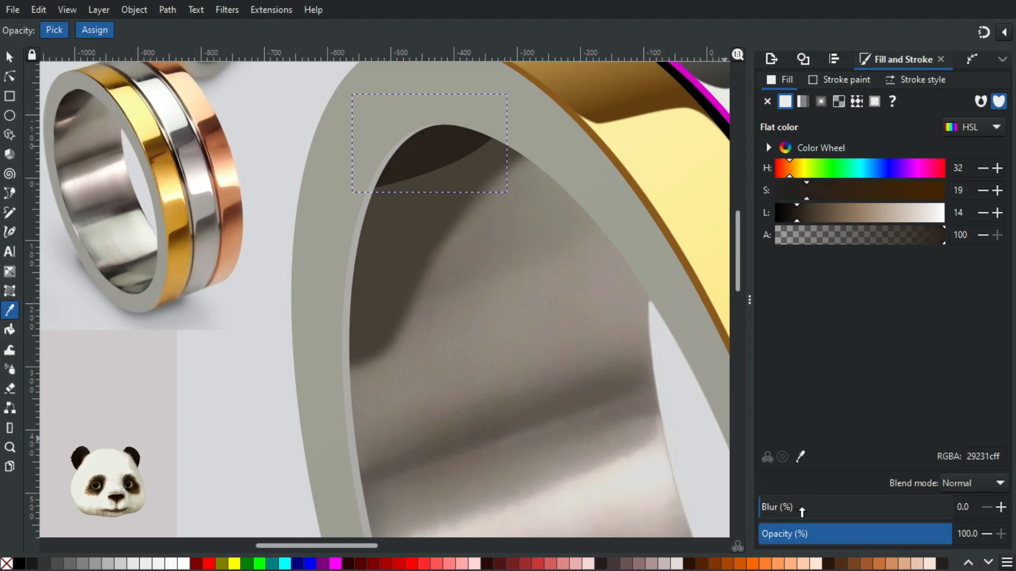
drag(803, 509, 792, 506)
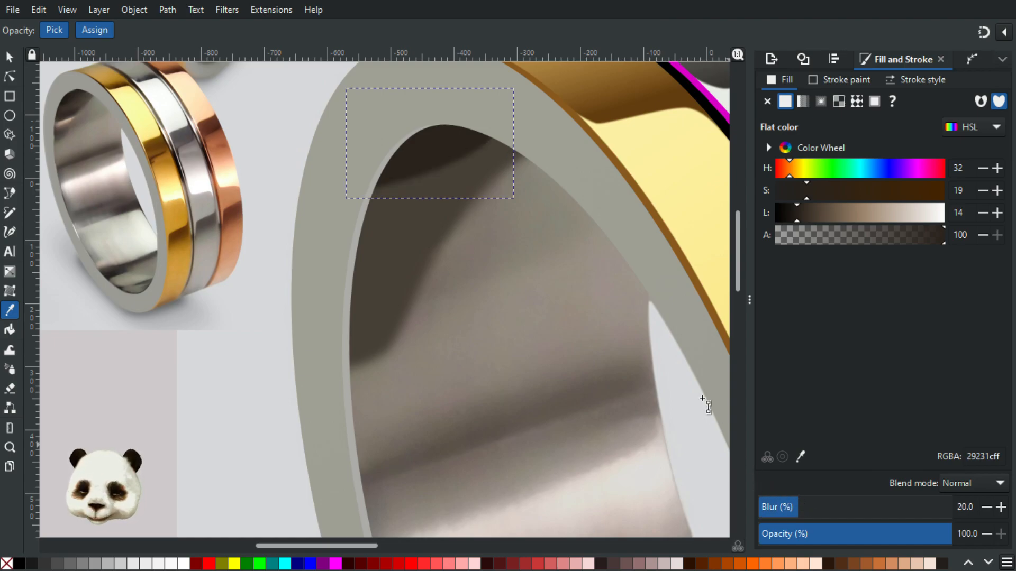
Apply a linear gradient to the smaller corner shape that fades to transparent towards the gold band, and adjust both its ends.
key(g)
drag(415, 148, 476, 141)
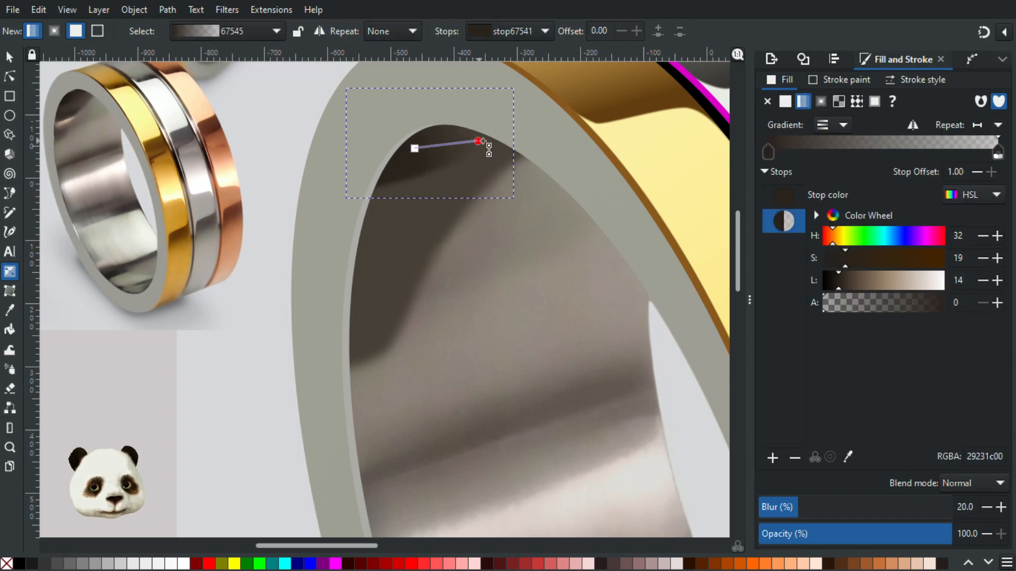
click(483, 141)
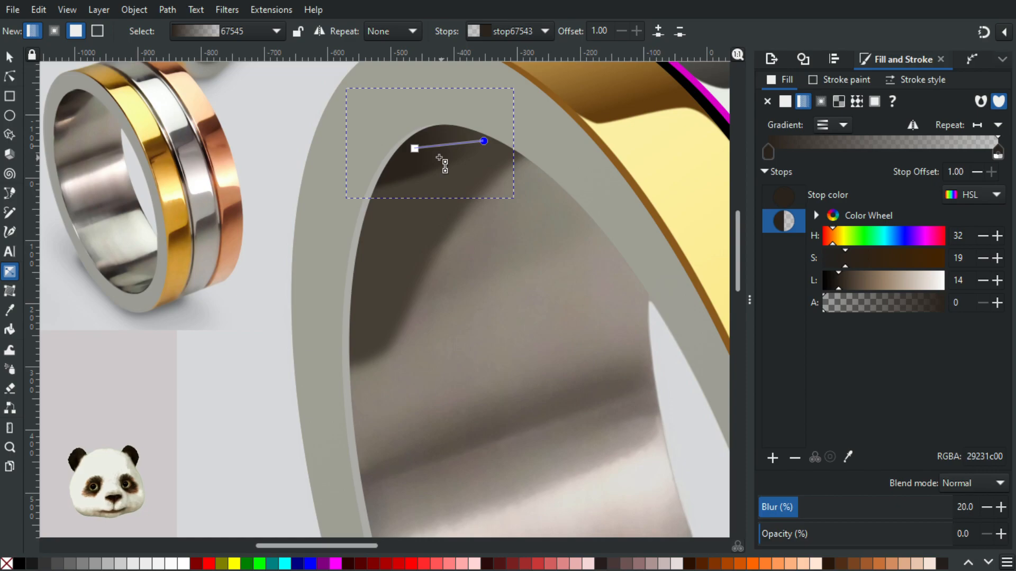
drag(484, 142, 500, 140)
drag(415, 150, 419, 155)
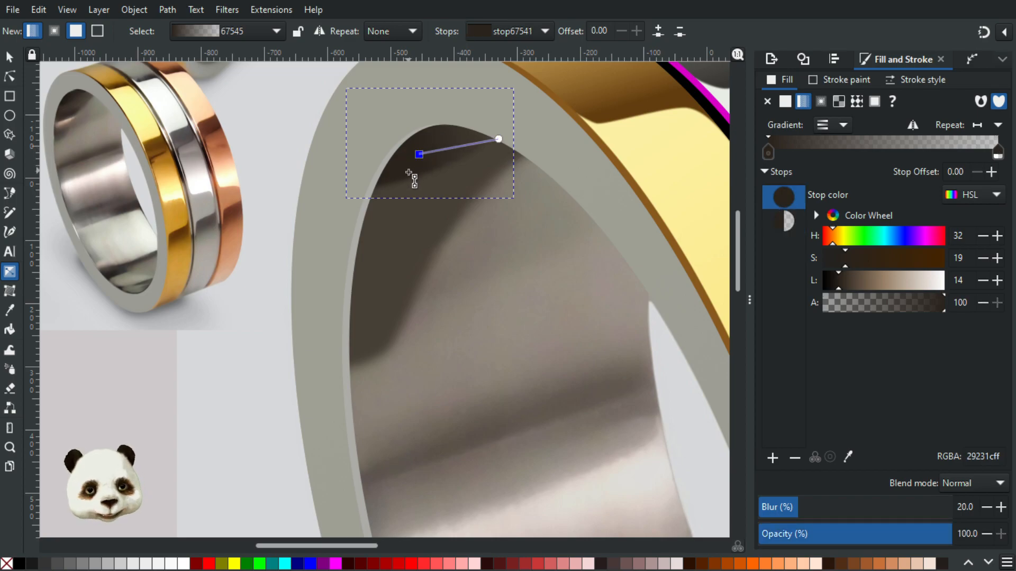
Recolour the gradient's opaque stop with the darker brown 211c18 from the reference photo and extend the transparent end down to the rim edge.
key(d)
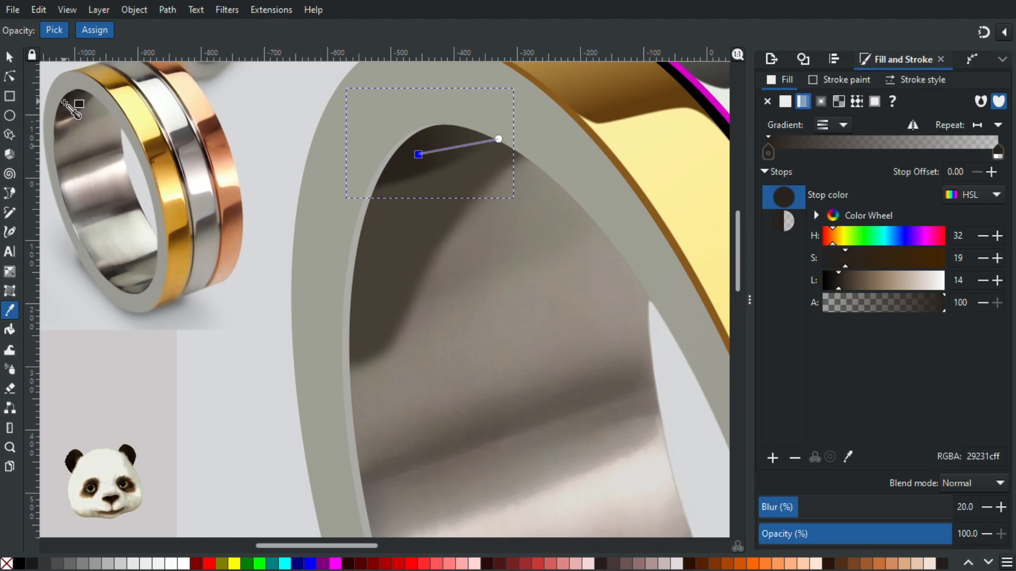
click(411, 158)
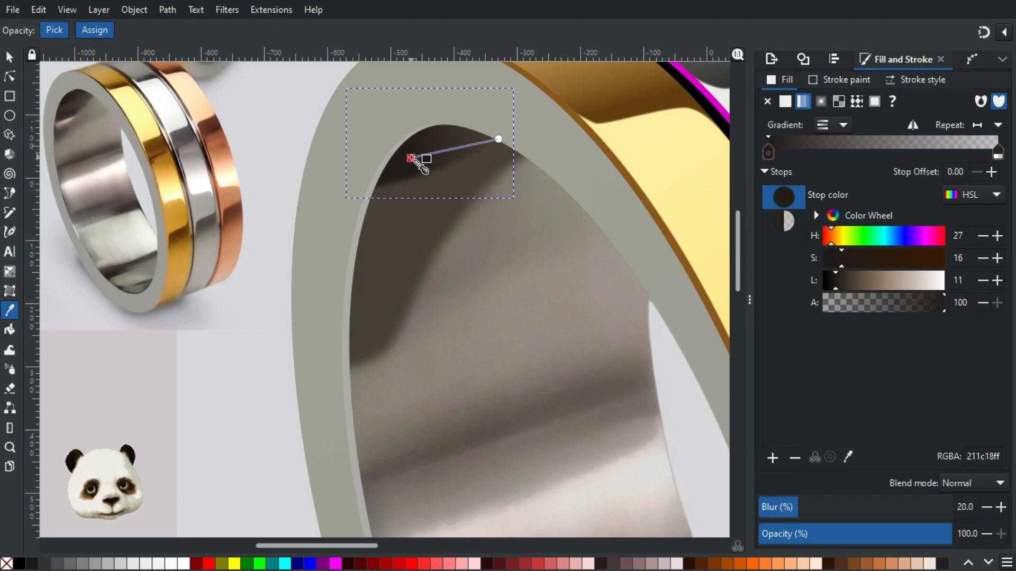
click(10, 57)
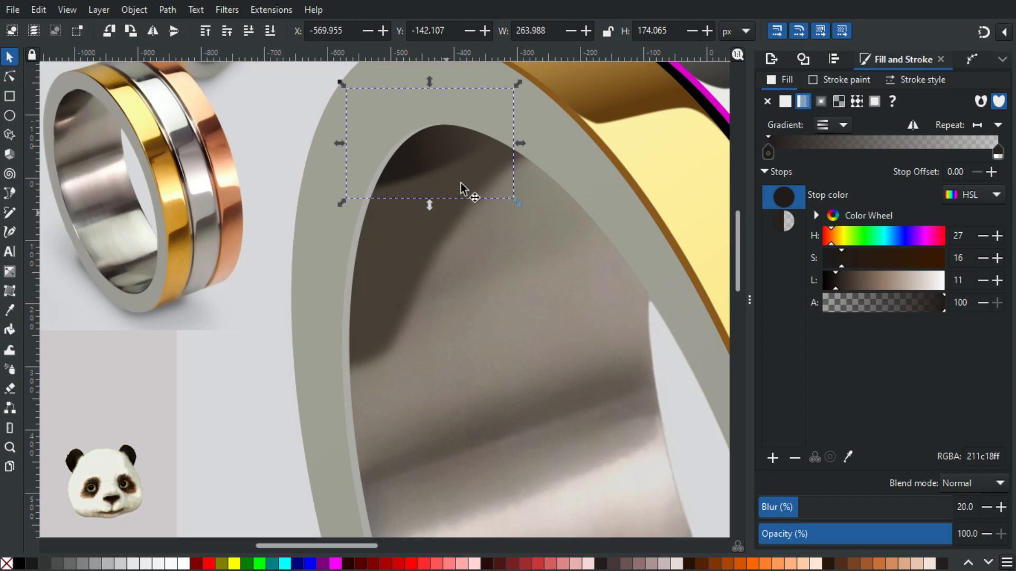
key(g)
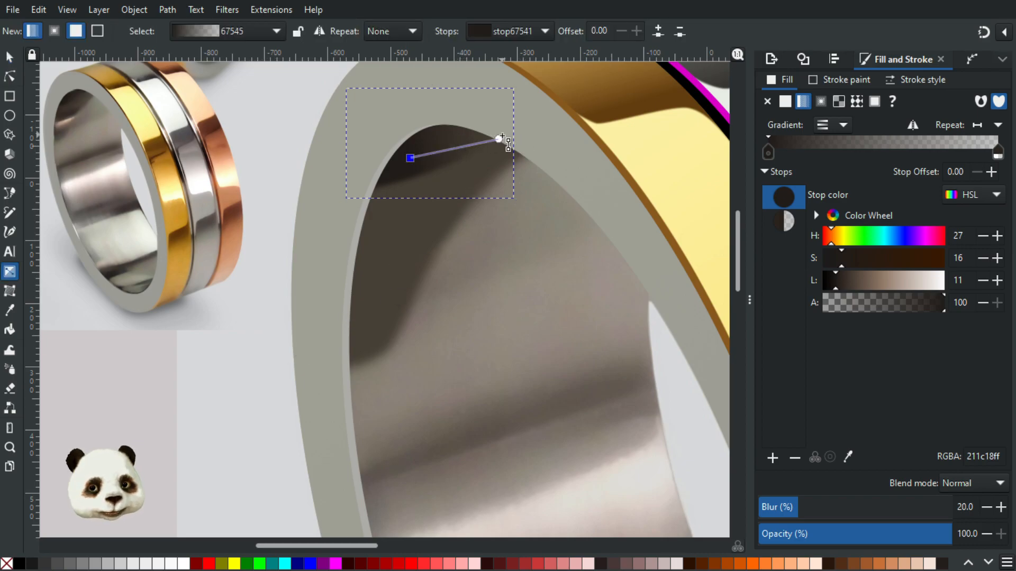
drag(502, 141, 533, 166)
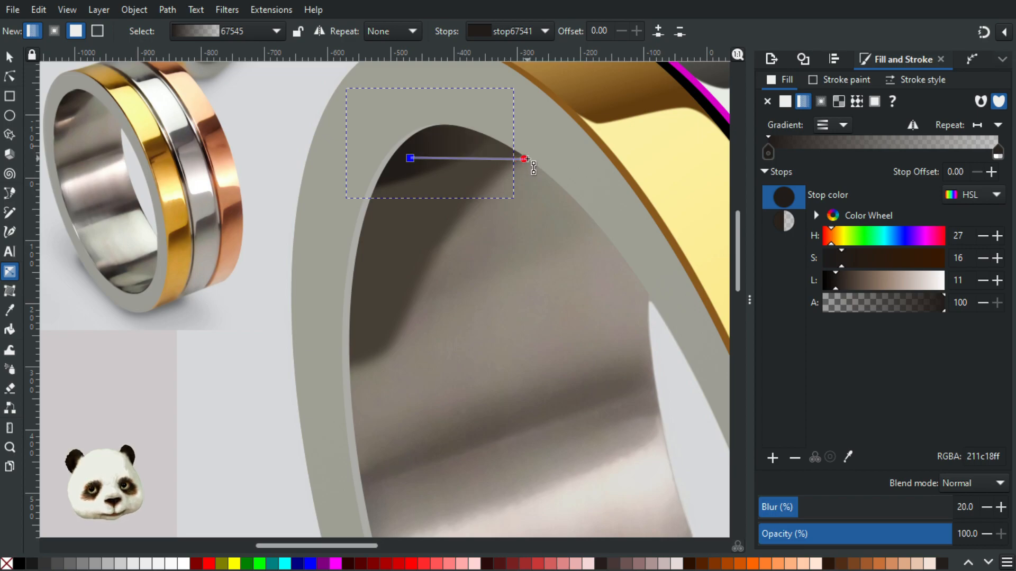
Place the smaller near-black corner shape in a group of its own.
click(525, 159)
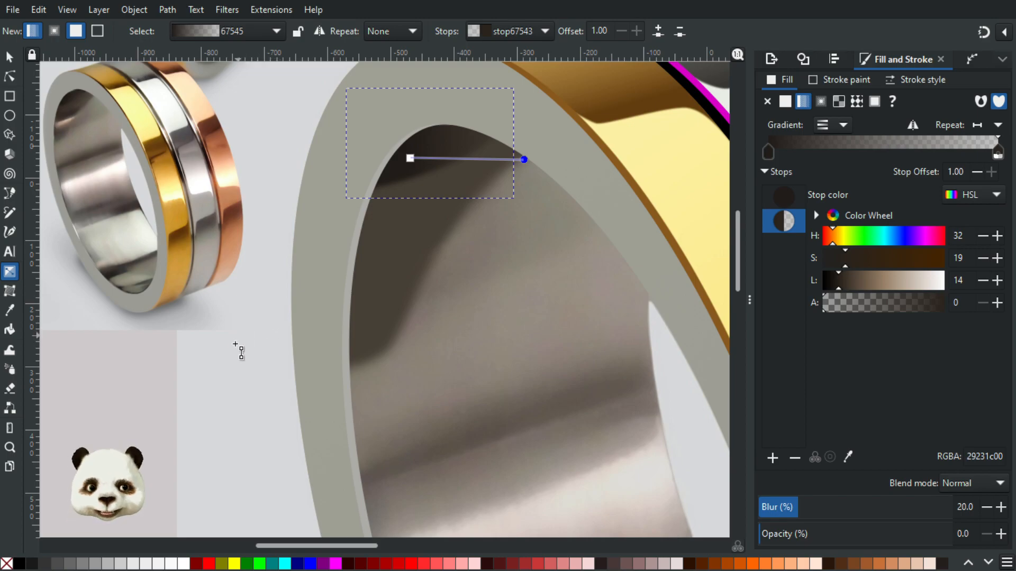
click(256, 293)
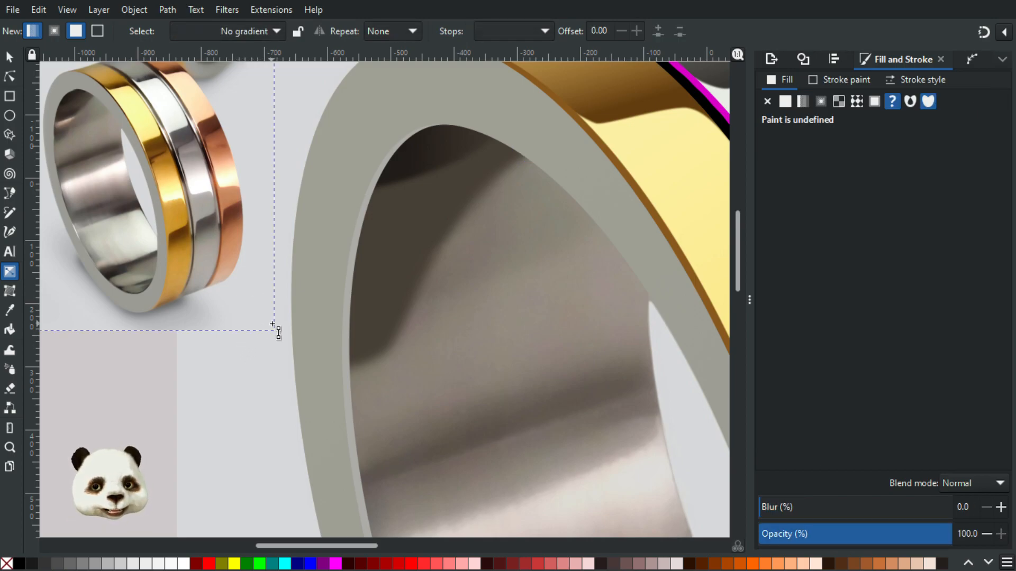
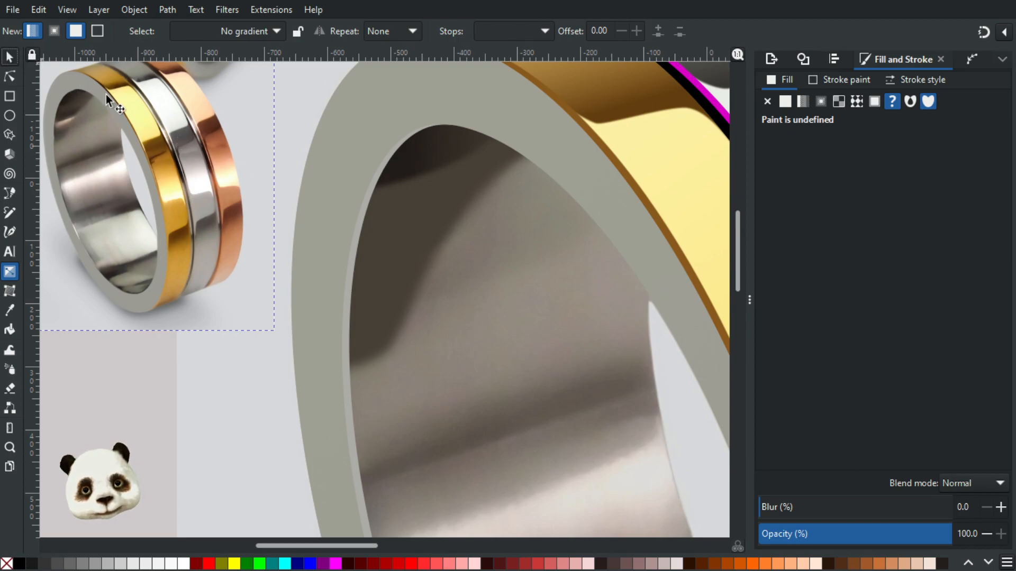
double_click(450, 155)
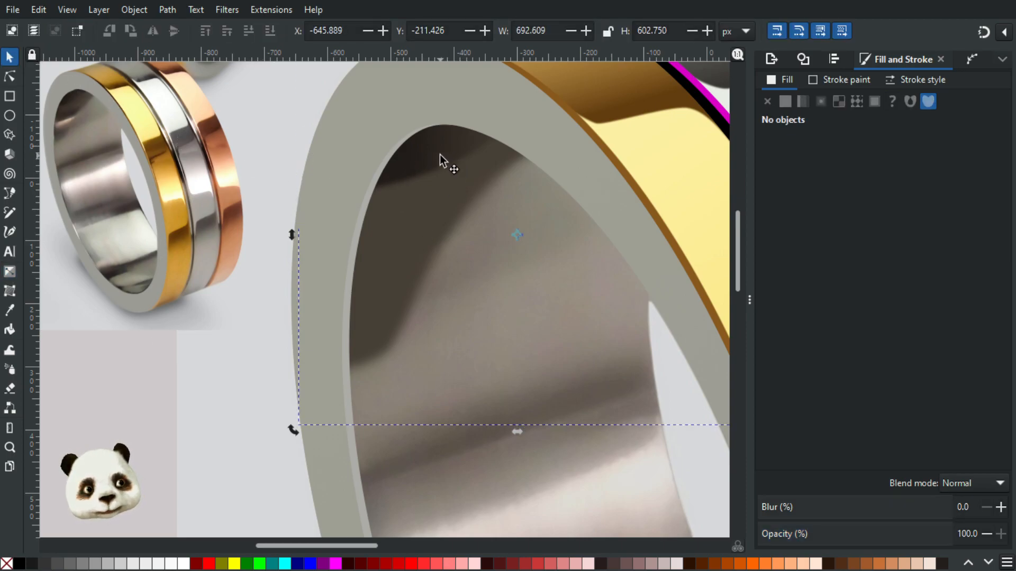
click(435, 159)
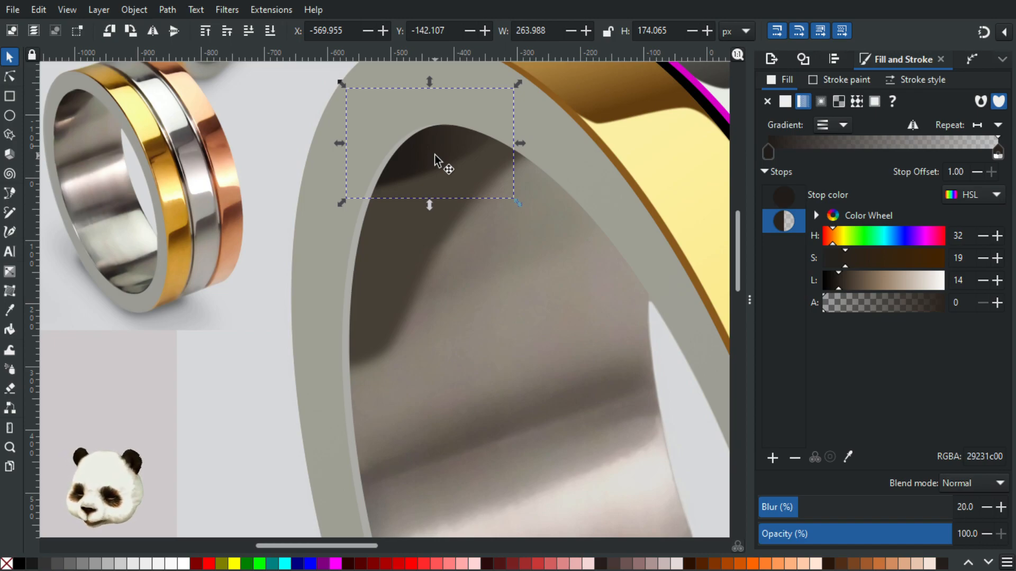
key(ctrl+g)
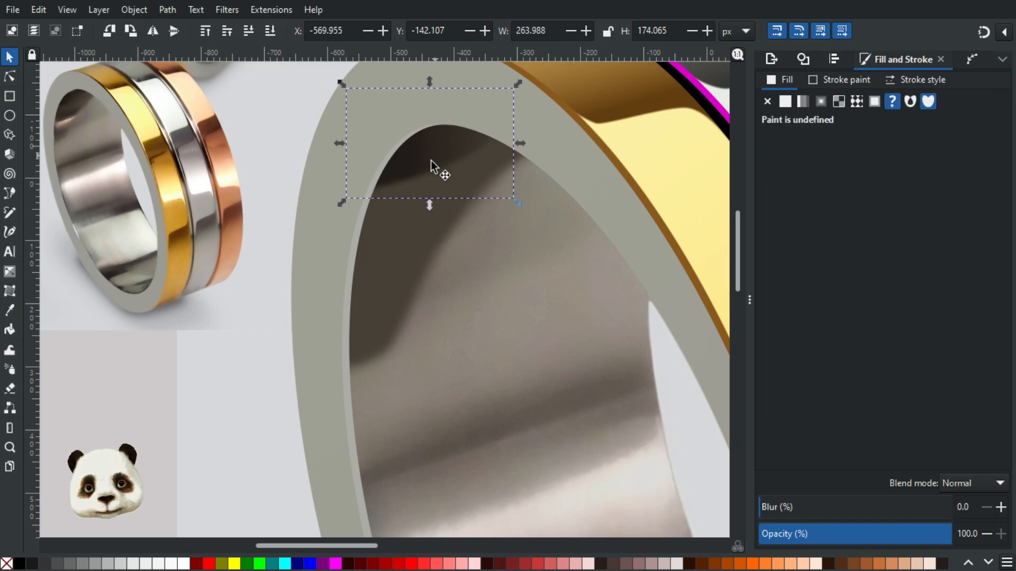
Duplicate the larger dark corner shape with a magenta fill and clip the smaller shape's group to its outline.
click(408, 262)
key(ctrl+d)
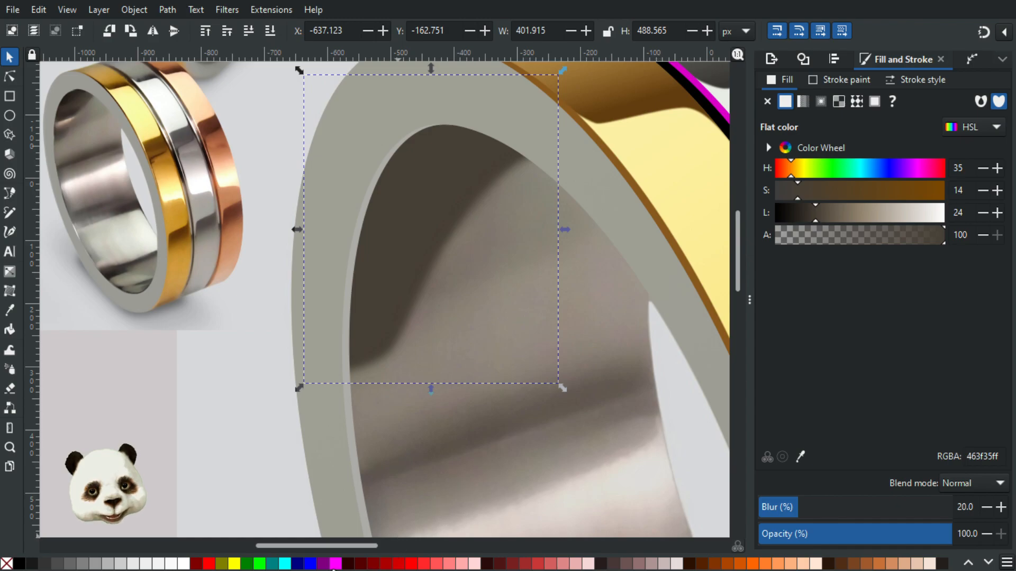
click(336, 565)
drag(415, 210, 557, 293)
shift+click(425, 142)
key(ctrl+z)
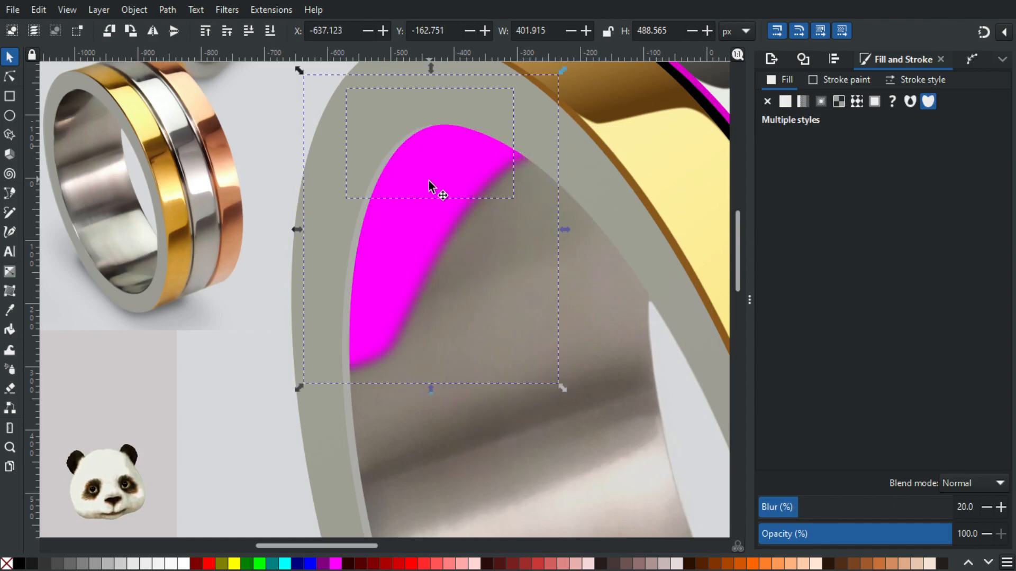
right_click(430, 174)
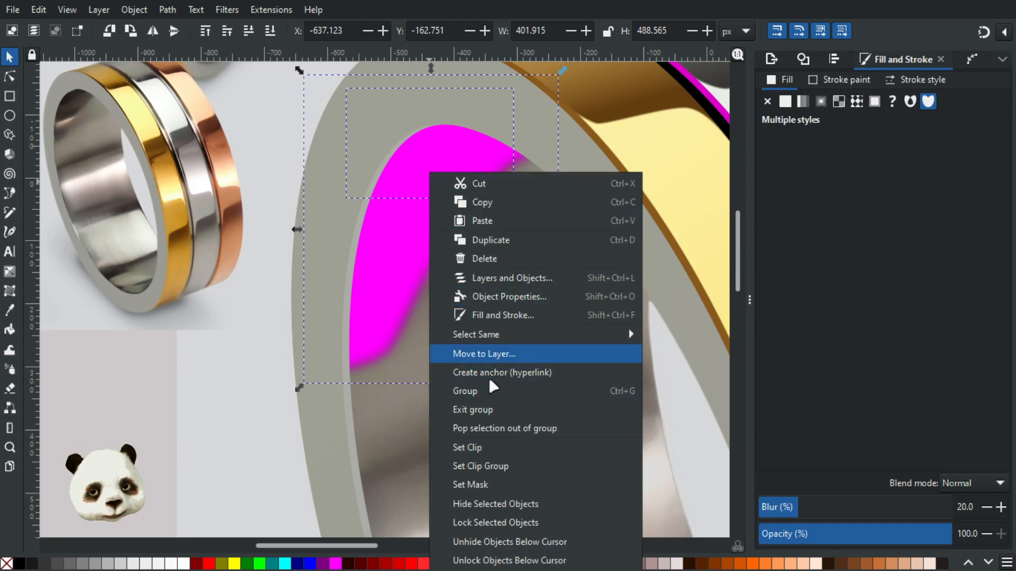
click(493, 448)
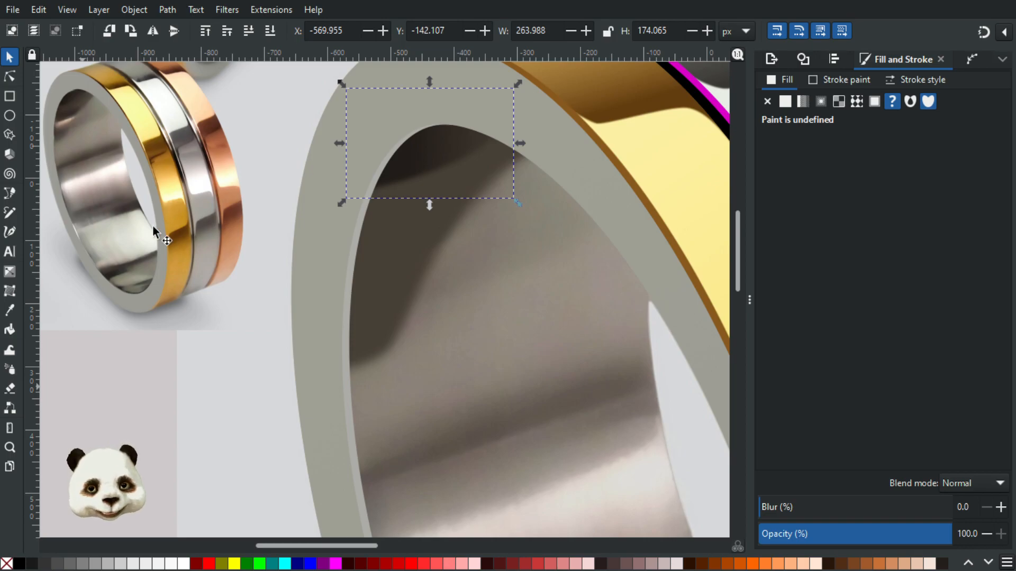
Examine the upper inner wall reflections in the reference photo and compare them with the drawn ring's dark corner.
ctrl+scroll(68, 115, up, 3)
drag(101, 136, 226, 164)
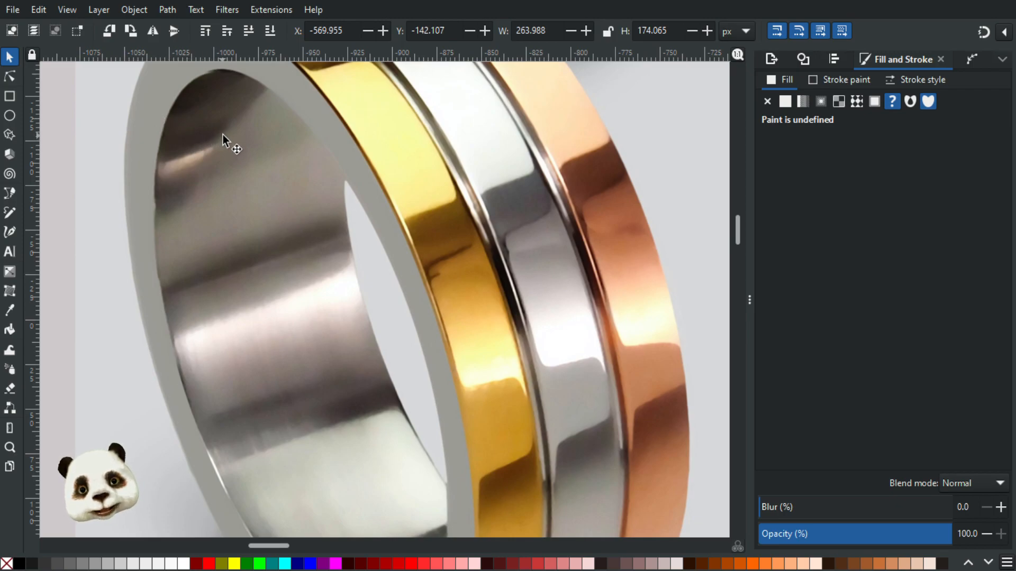
ctrl+scroll(188, 152, up, 3)
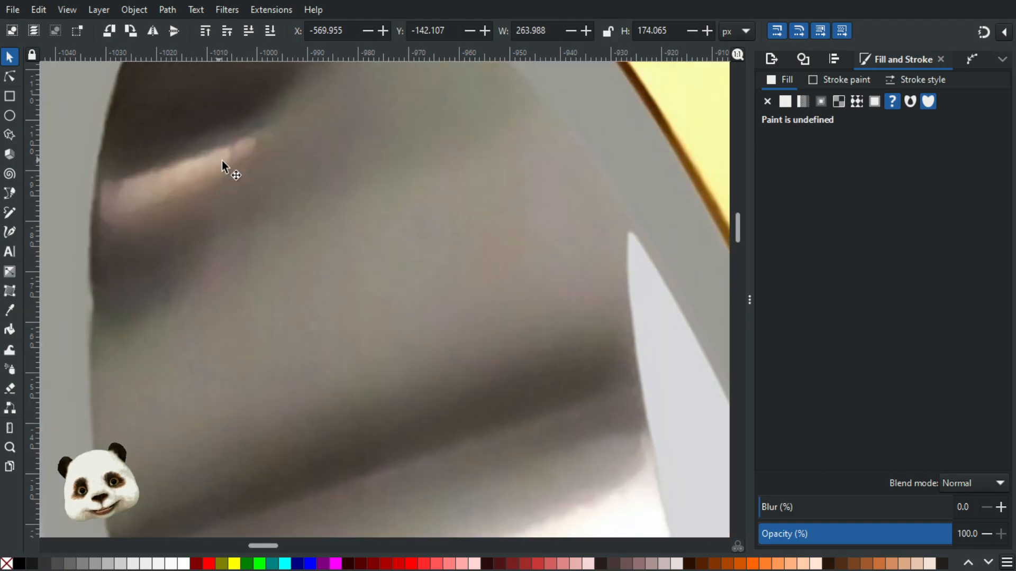
ctrl+scroll(222, 161, down, 2)
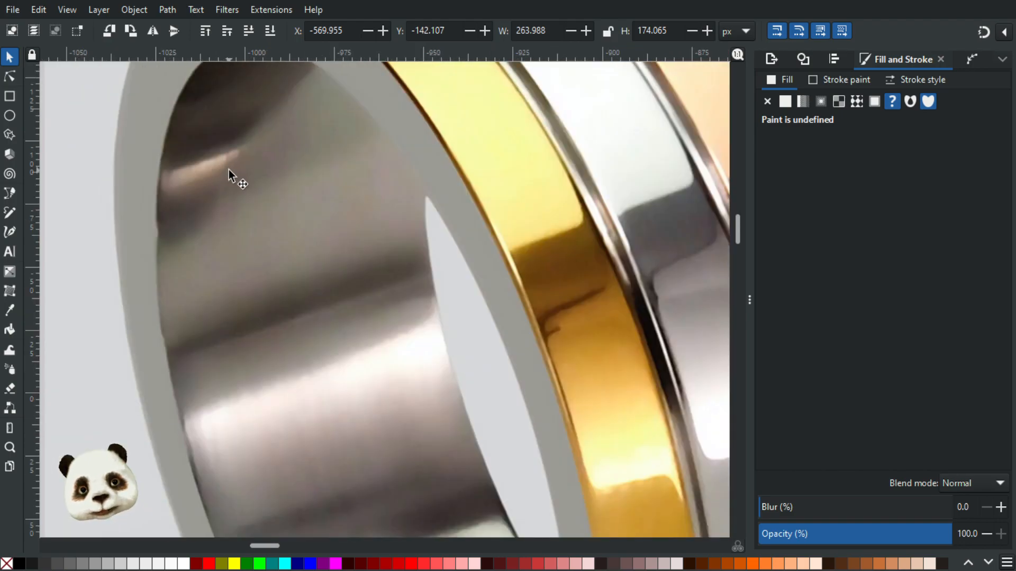
ctrl+scroll(229, 169, up, 1)
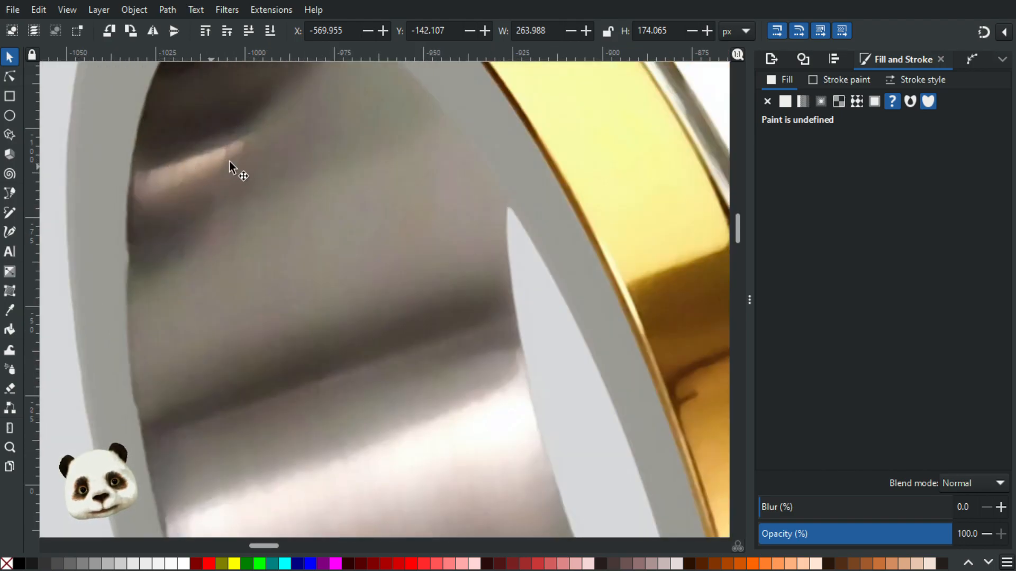
ctrl+scroll(230, 160, down, 3)
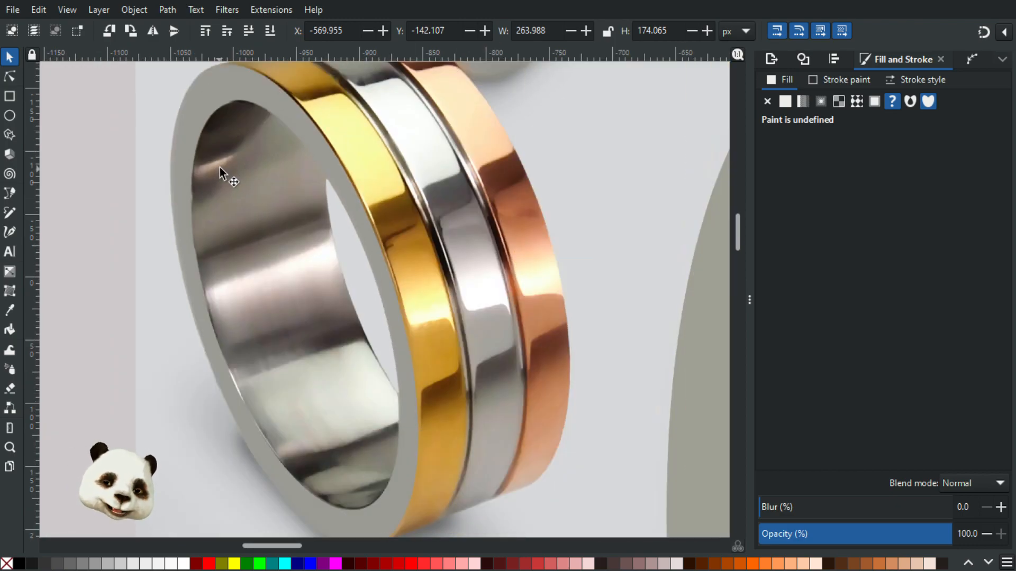
ctrl+scroll(221, 168, up, 2)
ctrl+scroll(220, 173, down, 2)
ctrl+scroll(212, 155, up, 3)
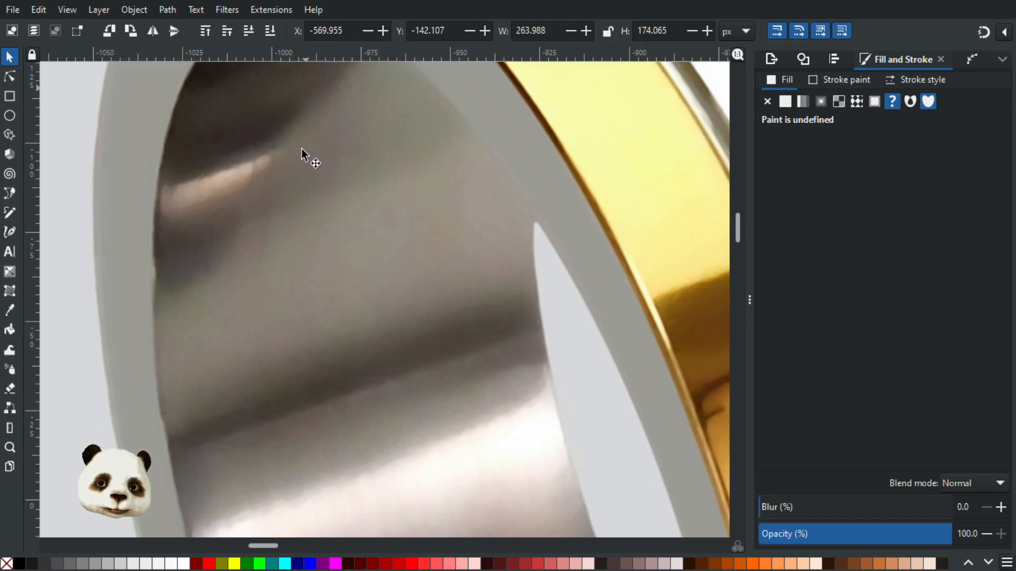
scroll(278, 284, down, 4)
drag(460, 342, 121, 190)
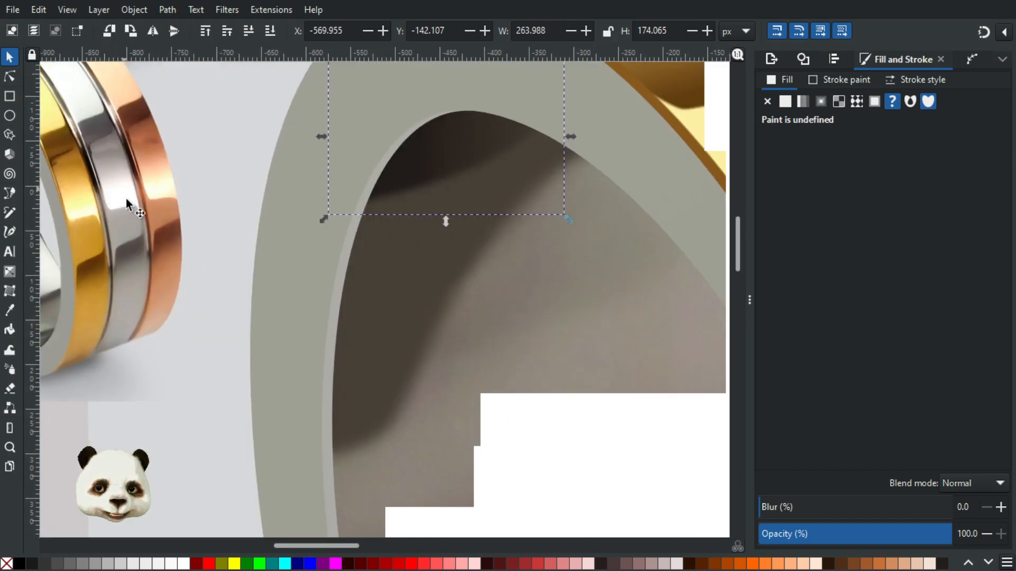
drag(286, 241, 518, 280)
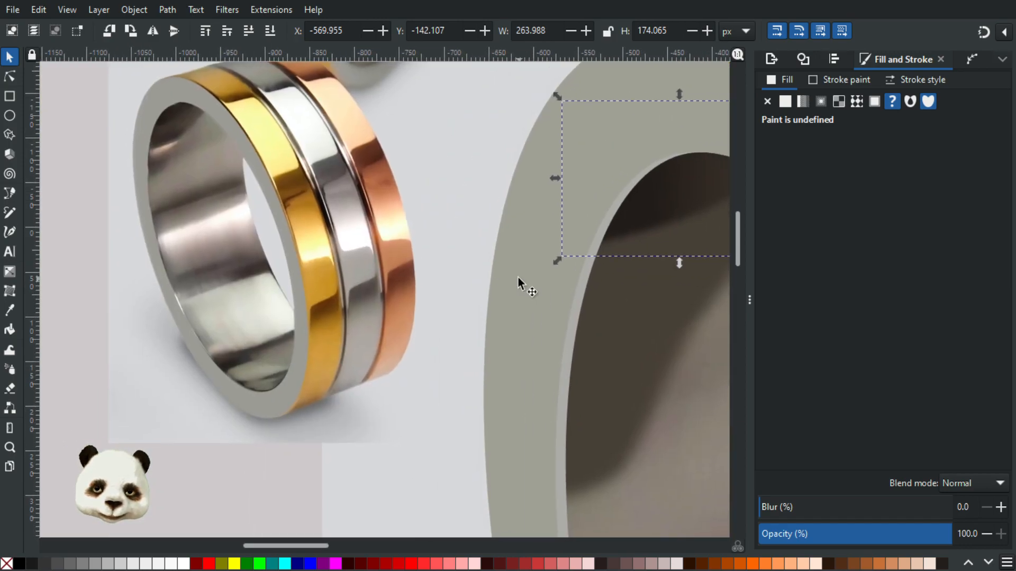
drag(601, 354, 559, 312)
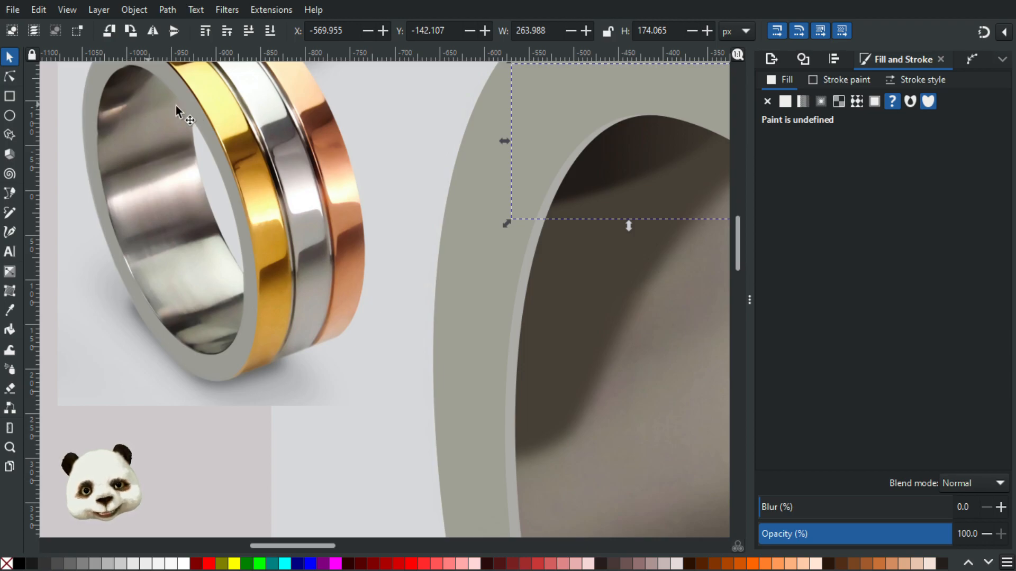
scroll(285, 245, down, 1)
drag(456, 305, 317, 239)
Set the opacity of the blurred olive-grey reflection in the upper inner wall to 100%.
click(472, 197)
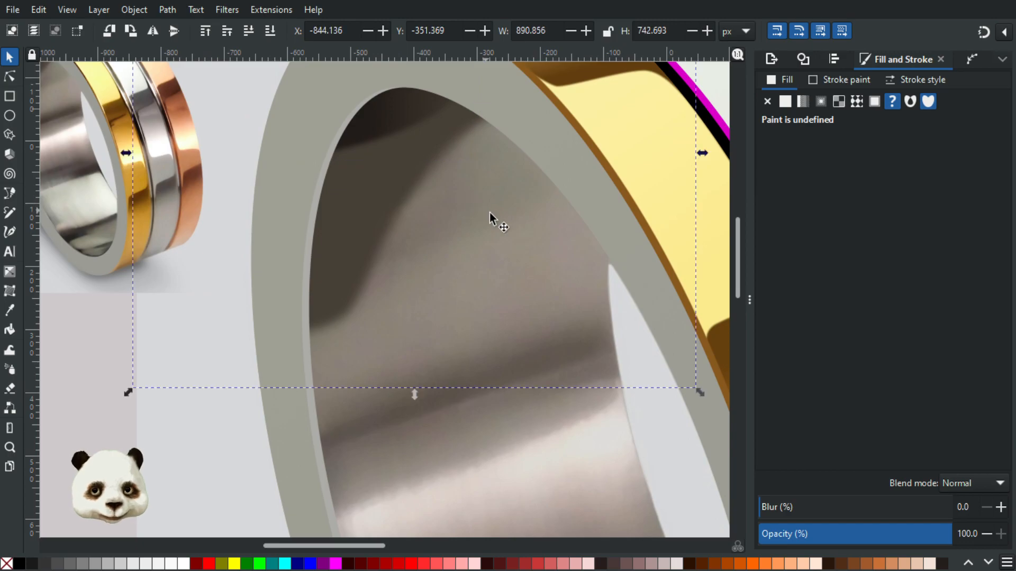
double_click(468, 191)
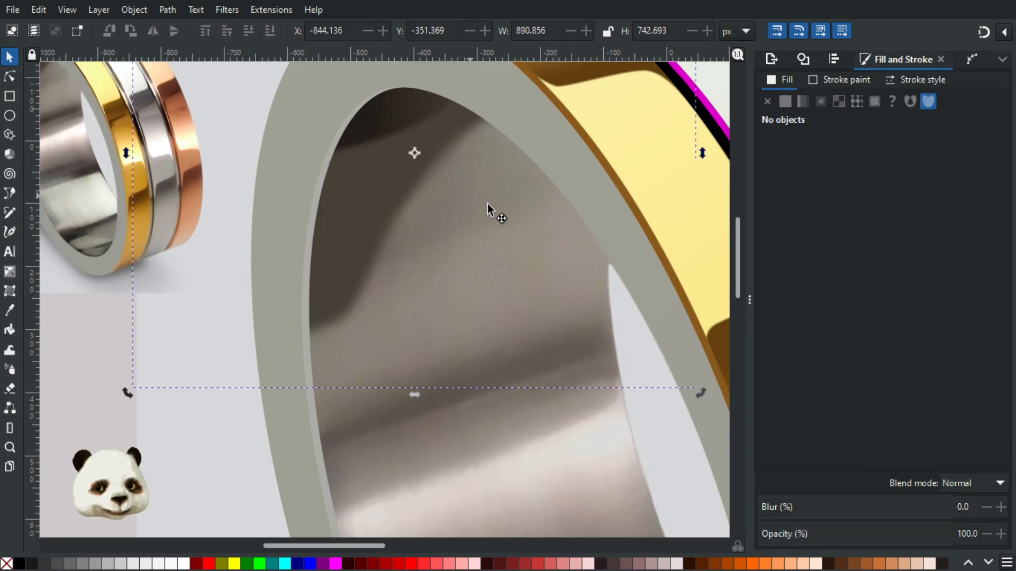
click(490, 202)
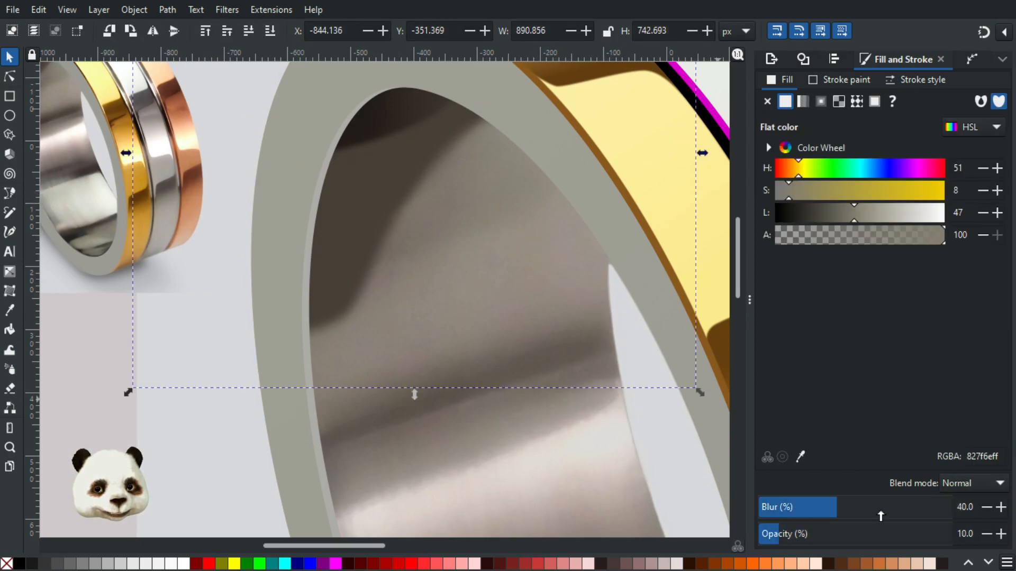
drag(829, 538, 957, 535)
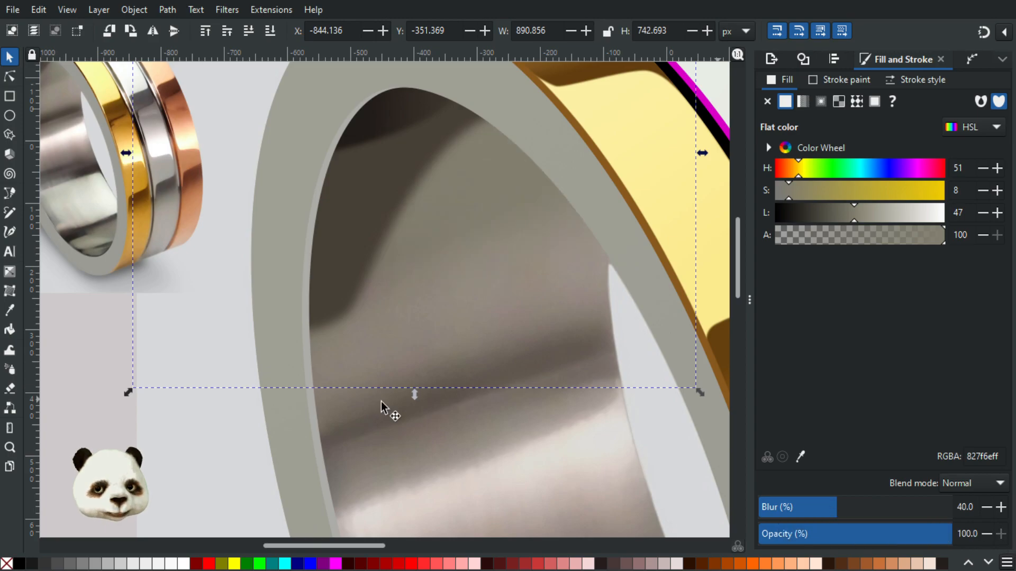
Set the opacity of the inner wall's greyish-brown base shape to 100%, covering the reference photo beneath it.
drag(249, 390, 295, 346)
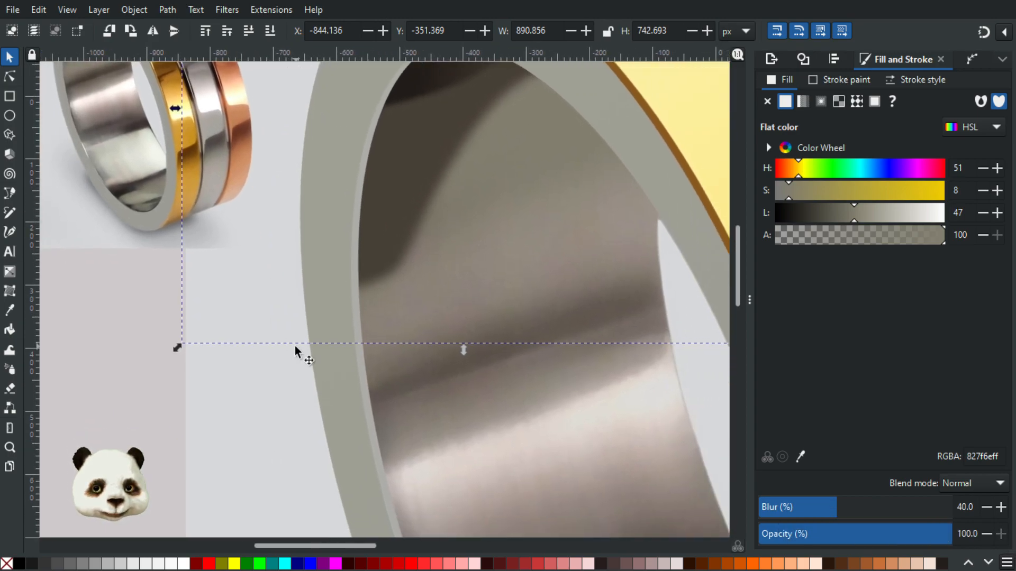
click(442, 439)
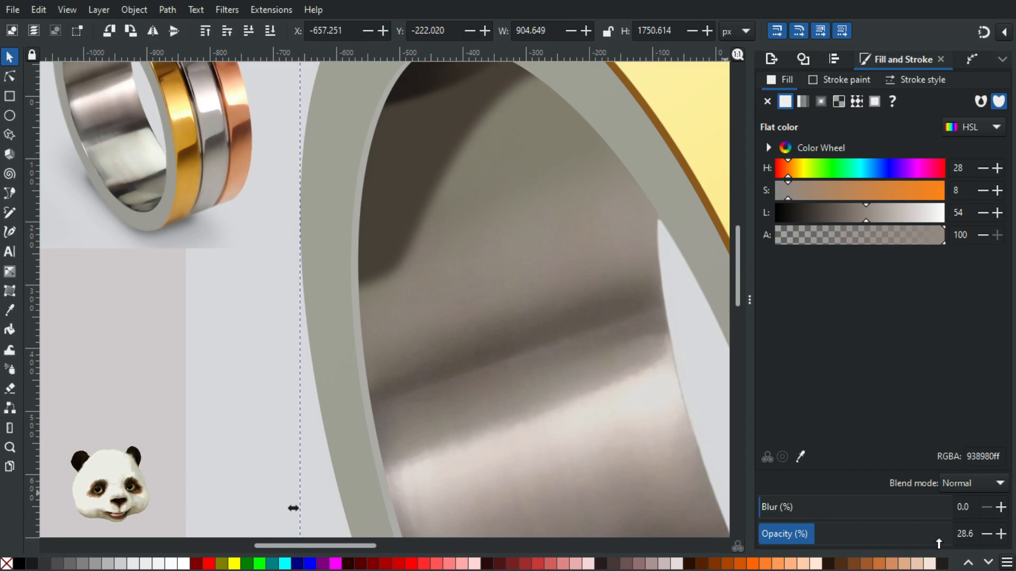
drag(939, 543, 952, 536)
drag(336, 371, 351, 430)
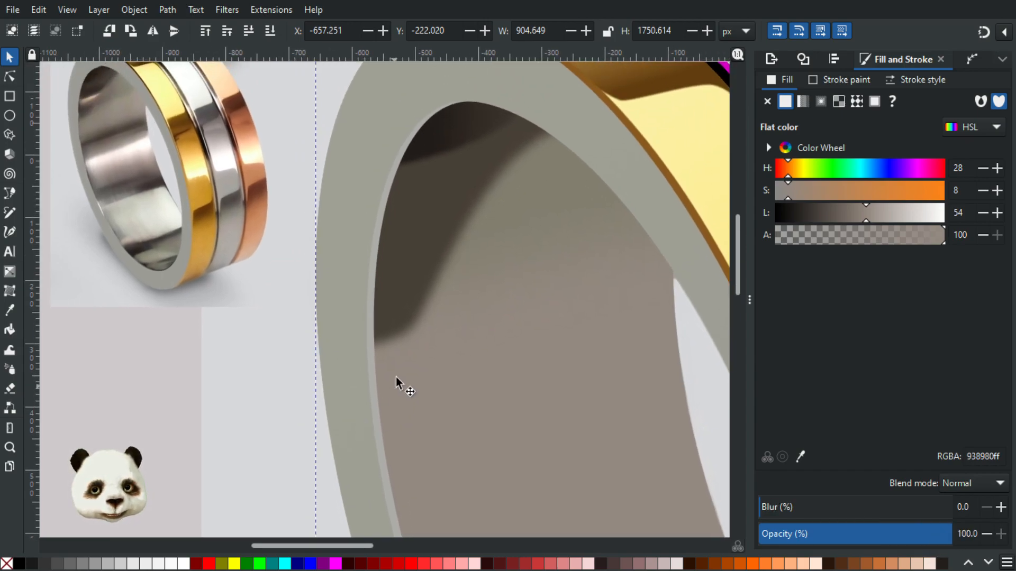
key(Escape)
Draw a closed curved shape over the lower part of the dark corner, overlapping the front rim, and confine it to the corner's outline.
click(418, 236)
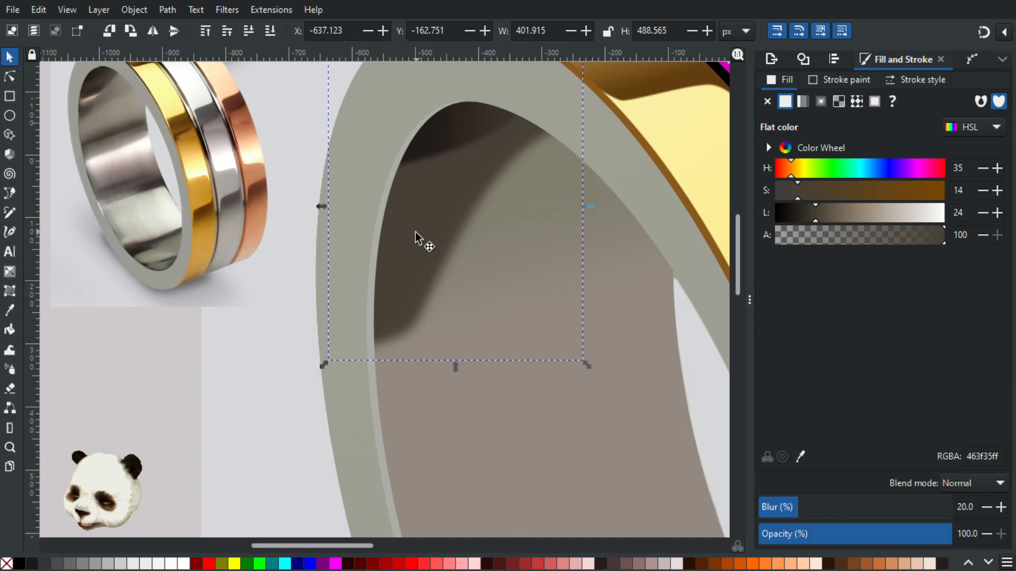
key(b)
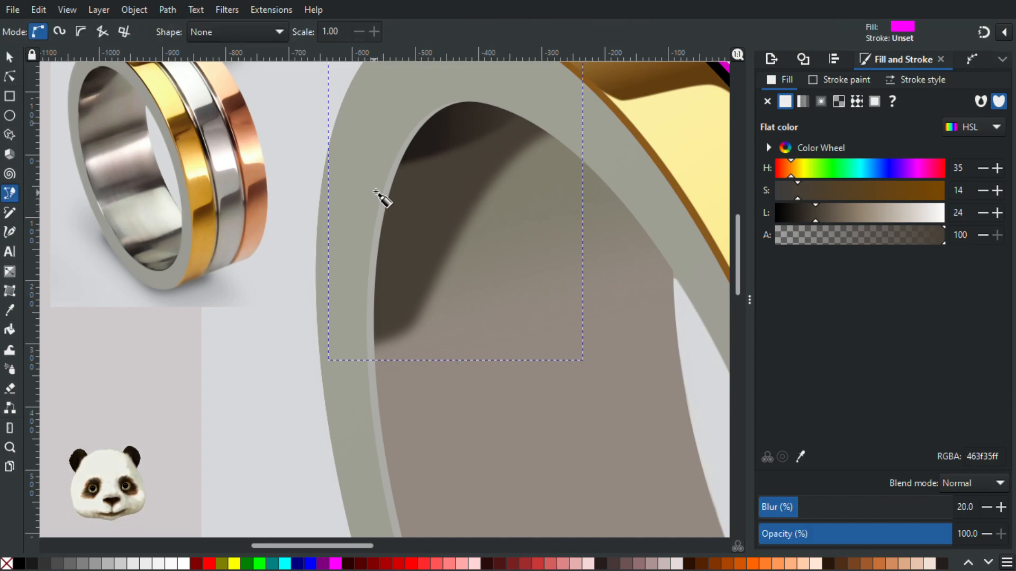
click(386, 189)
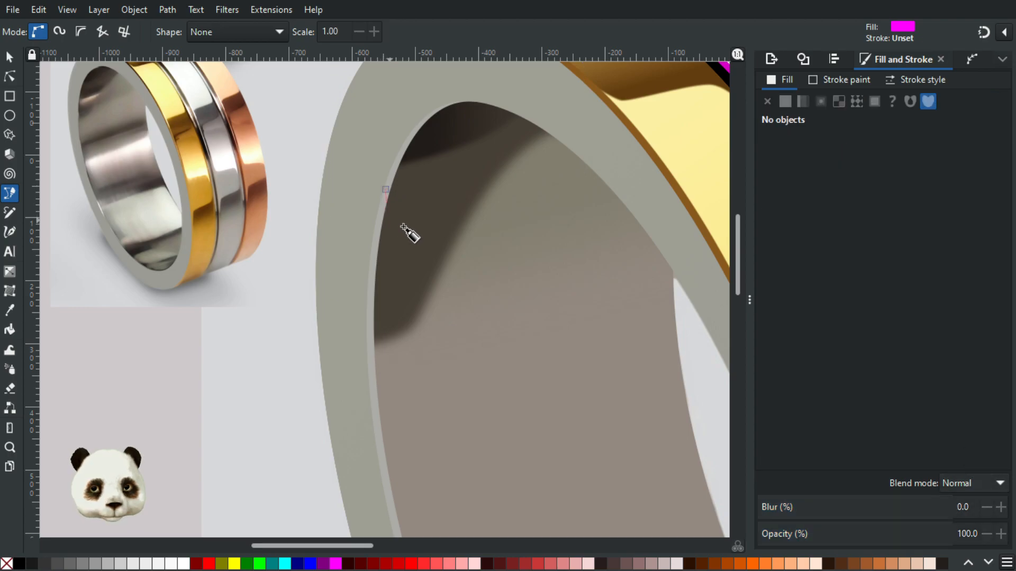
drag(421, 223, 453, 223)
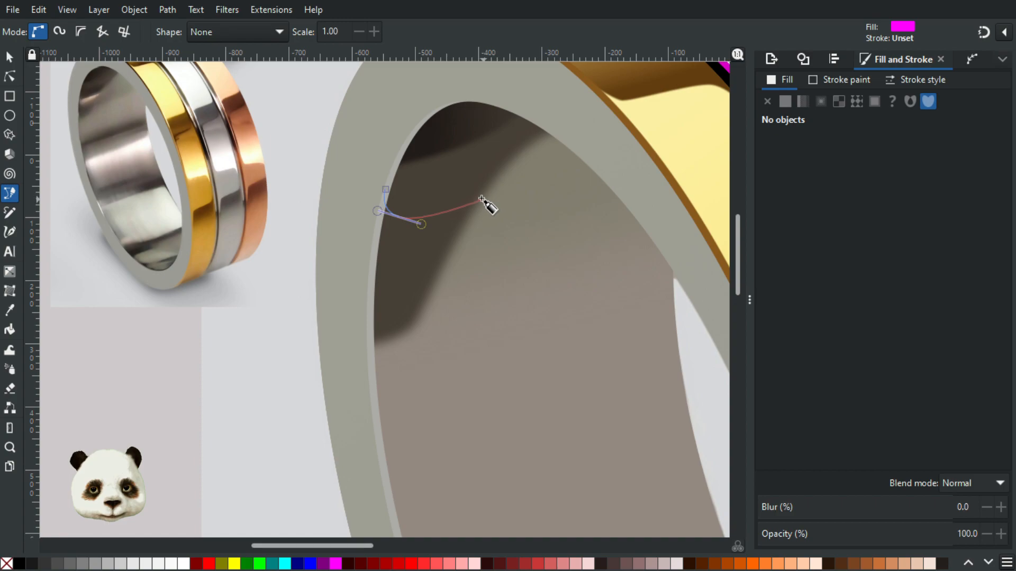
drag(472, 191, 502, 207)
drag(428, 322, 429, 391)
drag(334, 346, 335, 358)
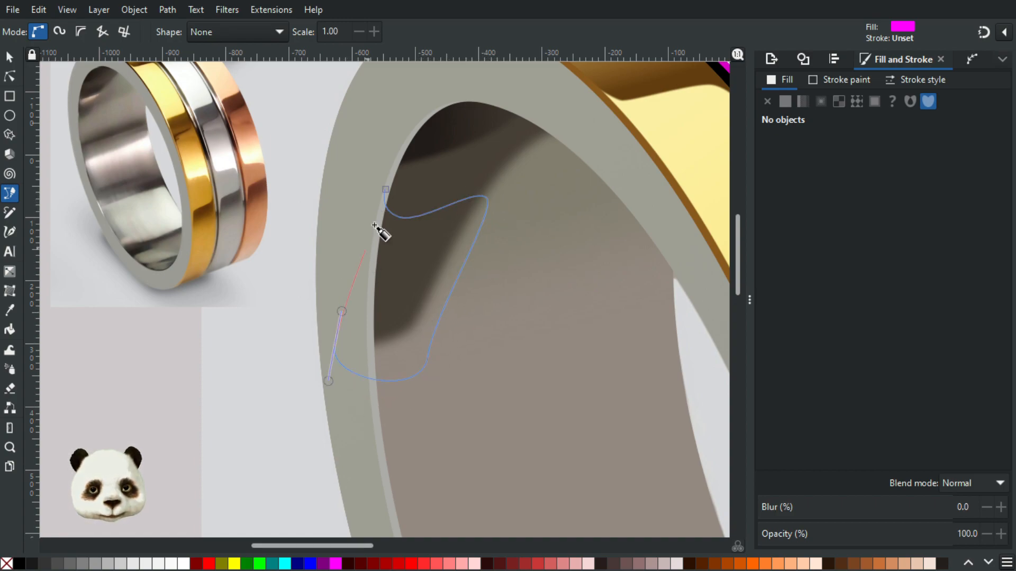
drag(387, 191, 423, 180)
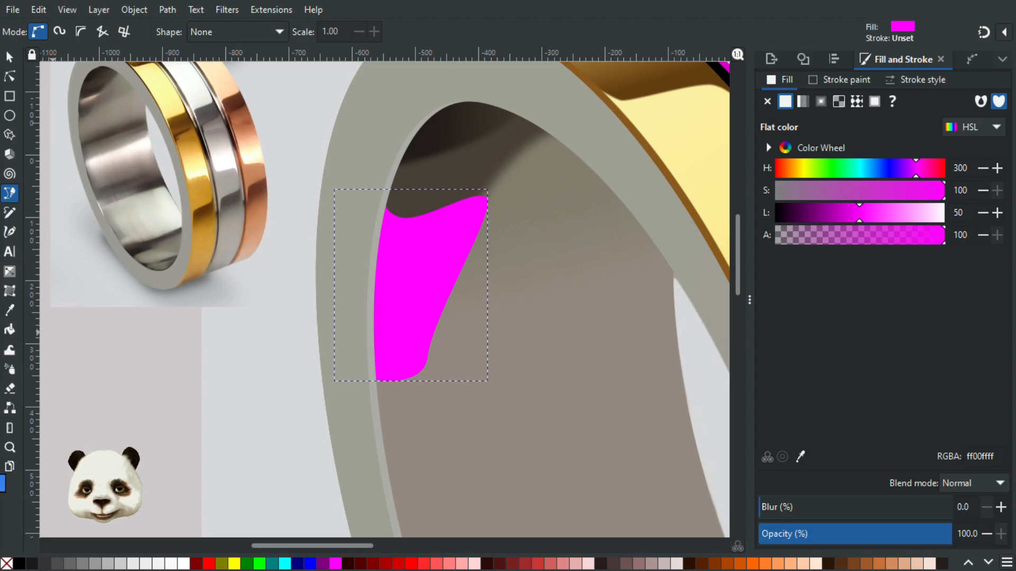
key(Page_Down)
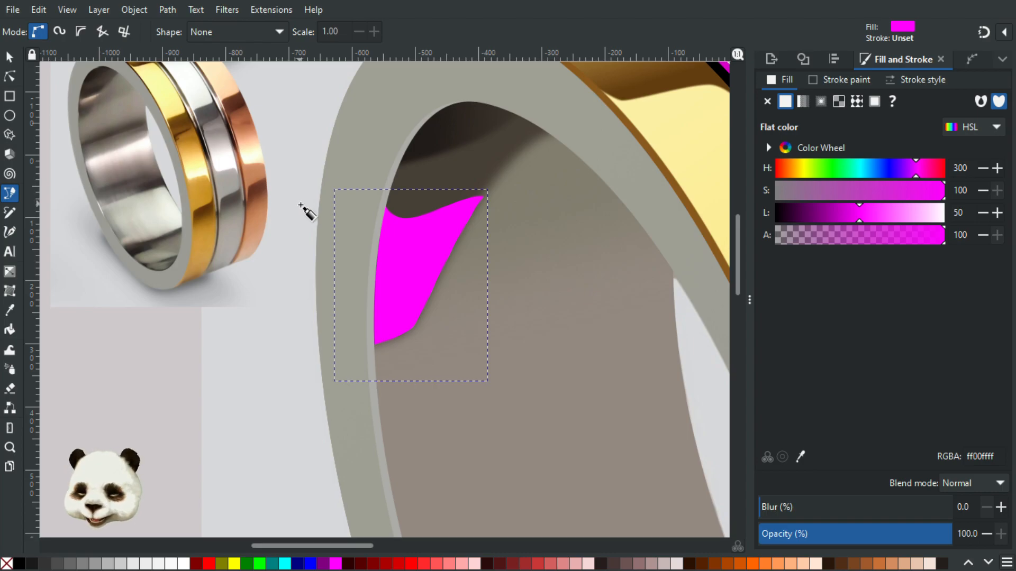
Apply a downward linear gradient fading to transparent on the new shape and colour its opaque stop 342a29 sampled from the reference photo.
key(g)
drag(411, 232, 402, 306)
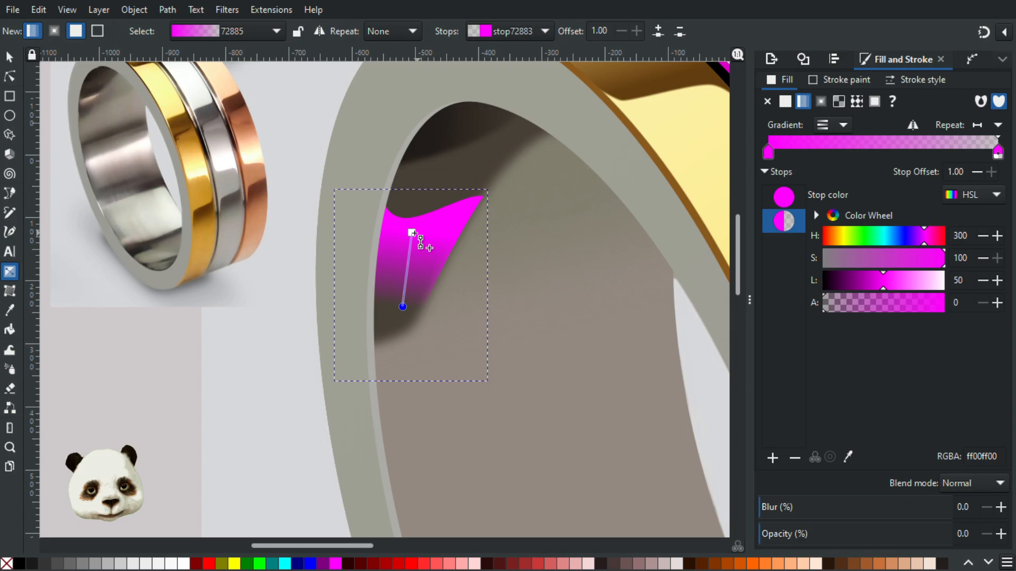
click(413, 233)
key(d)
click(97, 92)
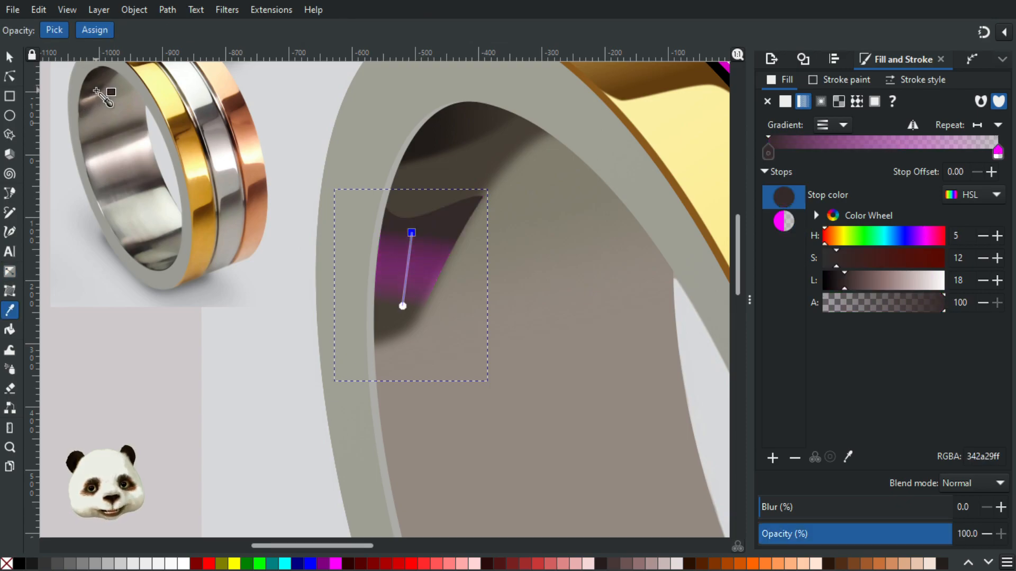
Colour the lower gradient stop 4d4943 sampled from the reference photo's inner wall, and blur the shape 30%.
click(403, 306)
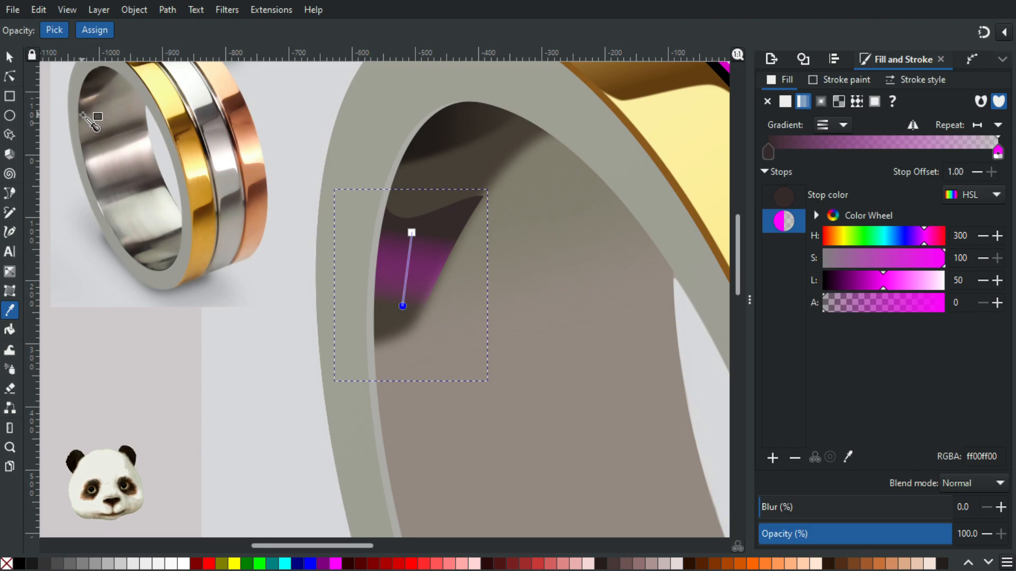
click(84, 115)
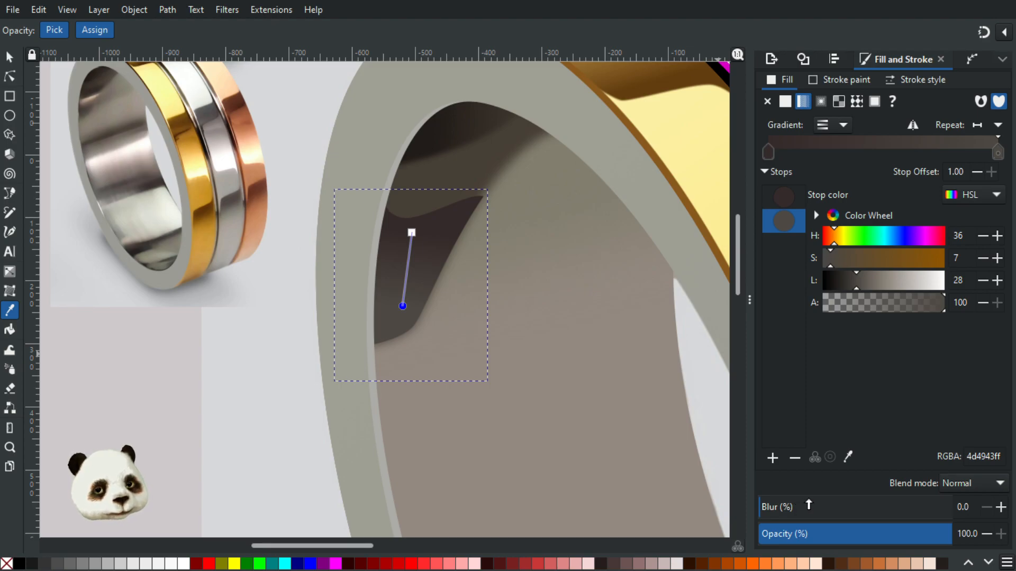
drag(809, 506, 822, 502)
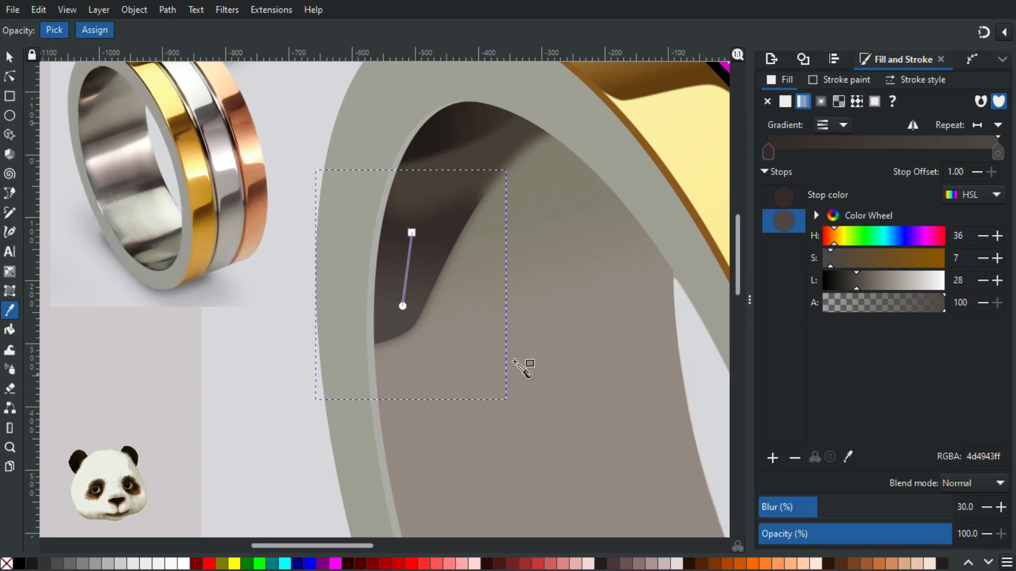
Shift both ends of the shape's linear gradient slightly lower in the dark corner.
drag(412, 232, 411, 257)
drag(402, 305, 400, 324)
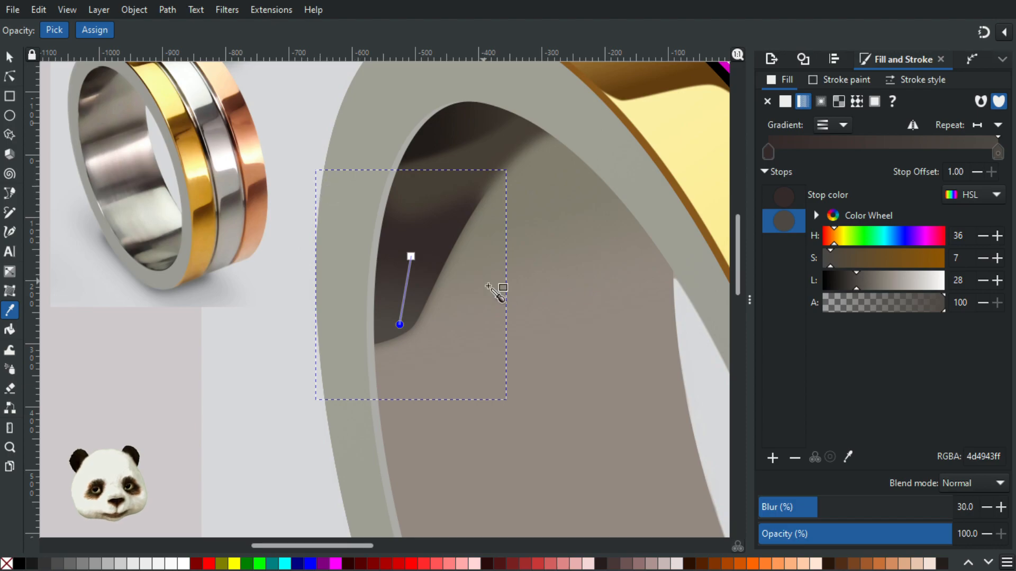
scroll(479, 227, up, 4)
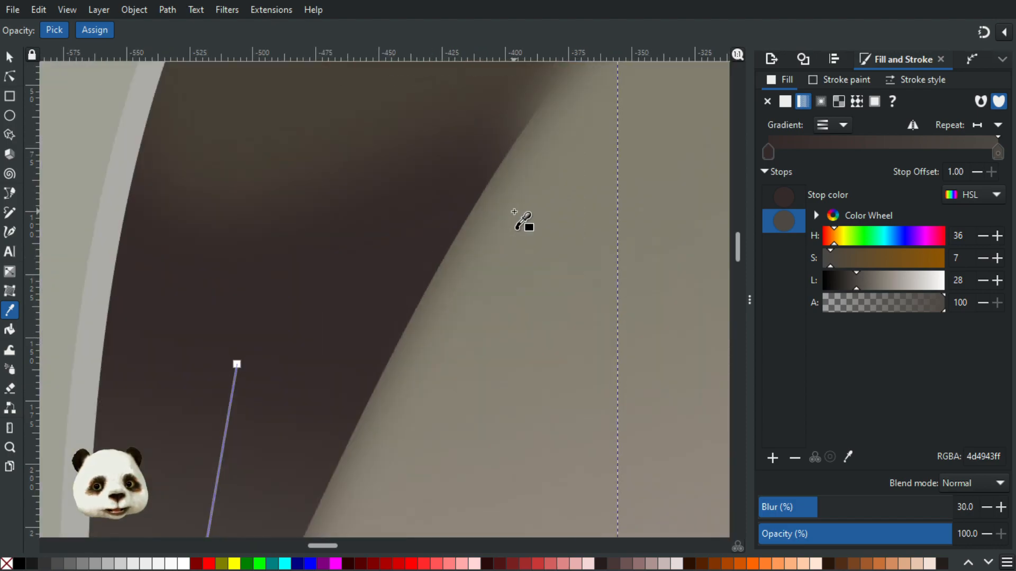
scroll(514, 212, down, 2)
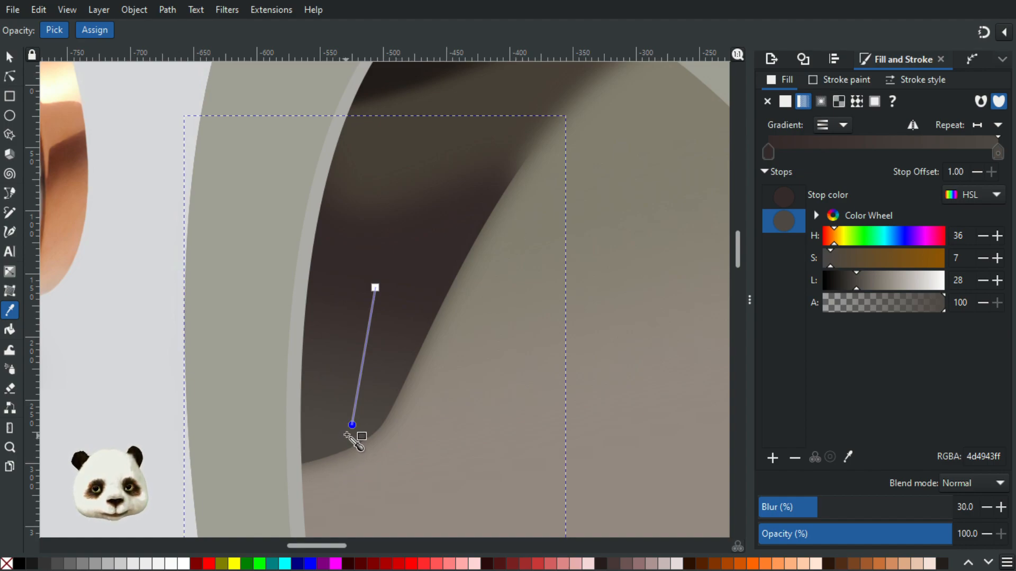
Reshape the lower end of the blurred gradient shape by moving its two bottom nodes upward.
key(n)
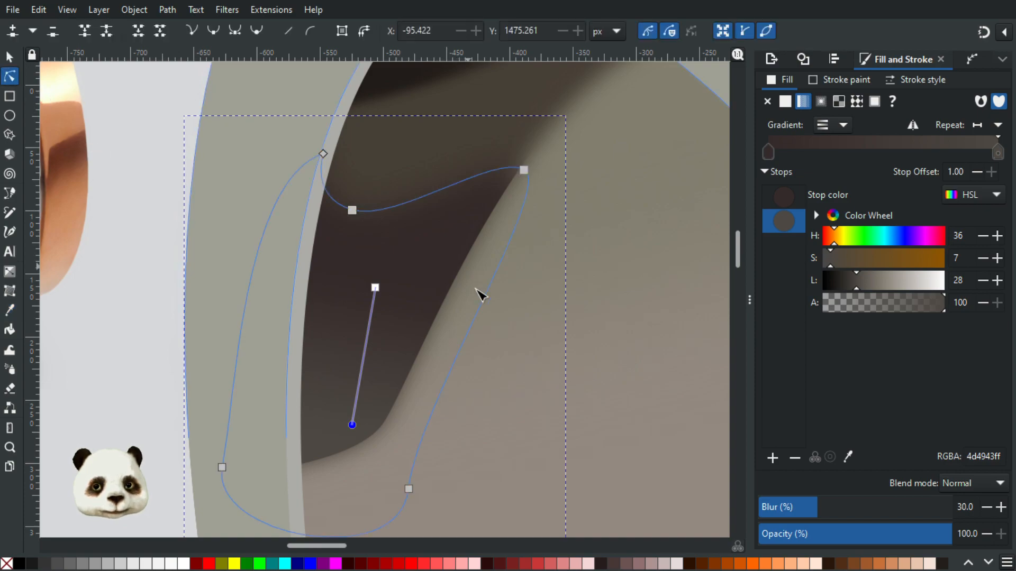
drag(408, 489, 380, 440)
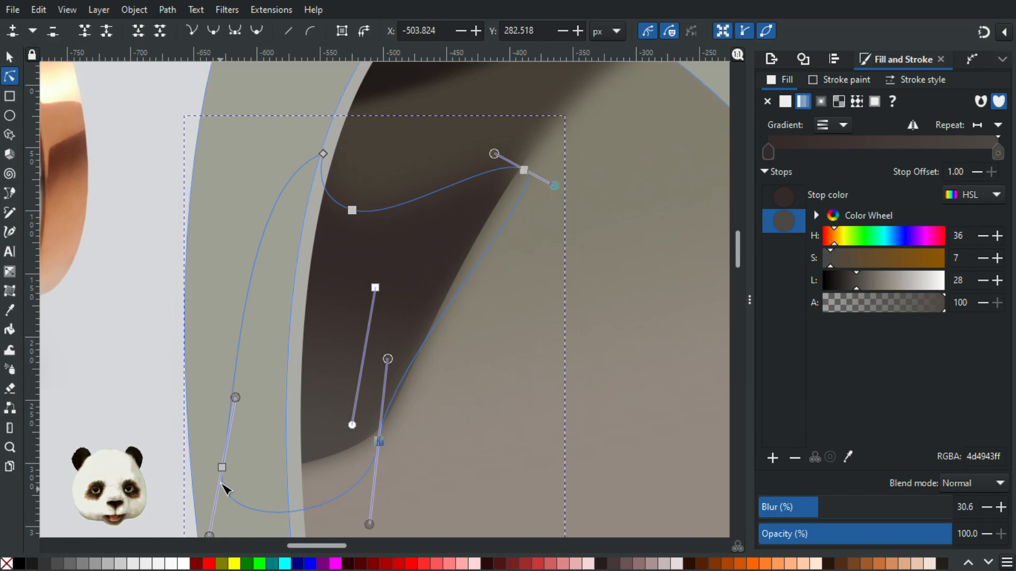
drag(222, 468, 223, 447)
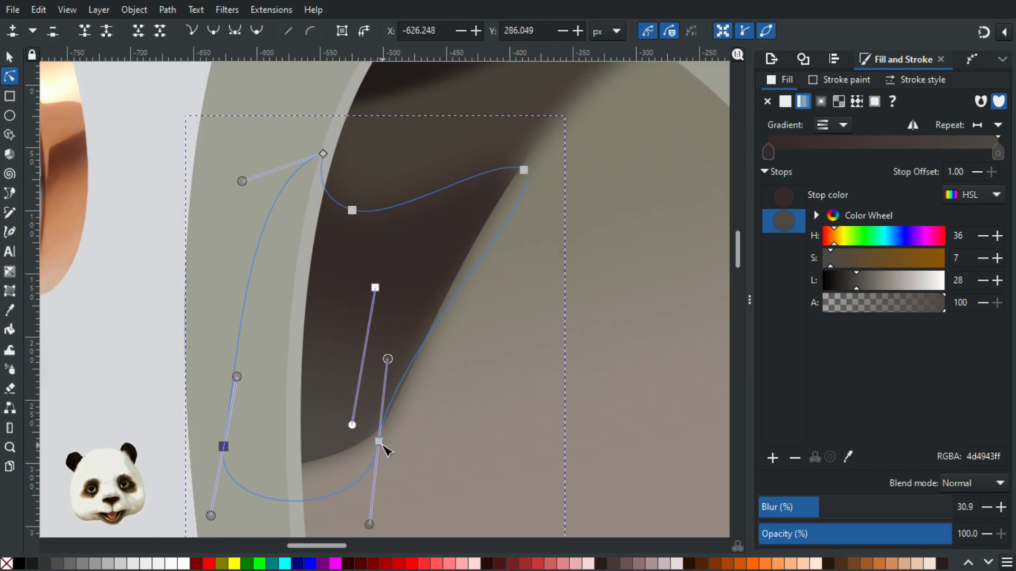
drag(380, 443, 406, 454)
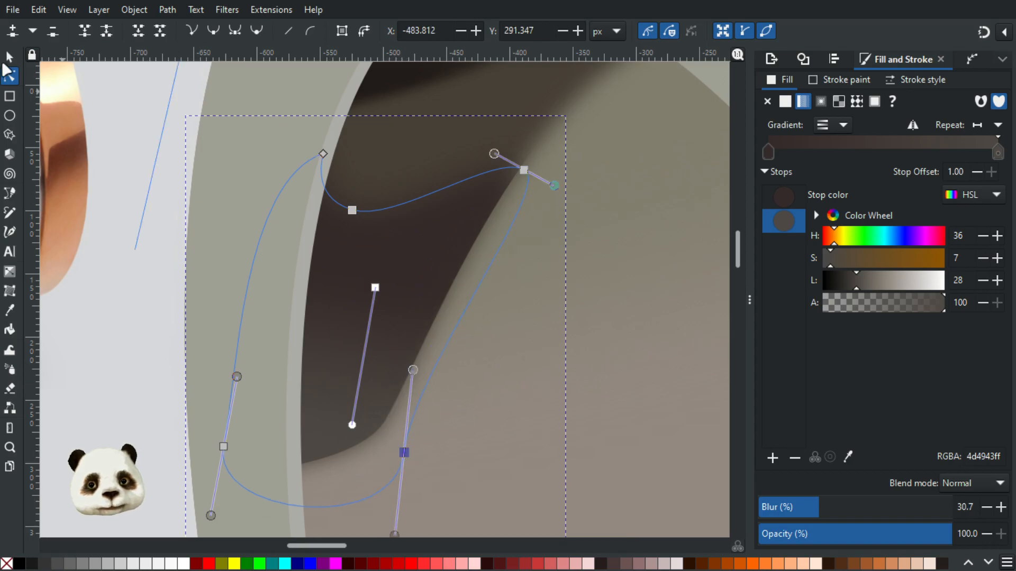
Duplicate the 463f35 dark corner shape and place the copy over the corner's reflections.
click(10, 57)
click(451, 140)
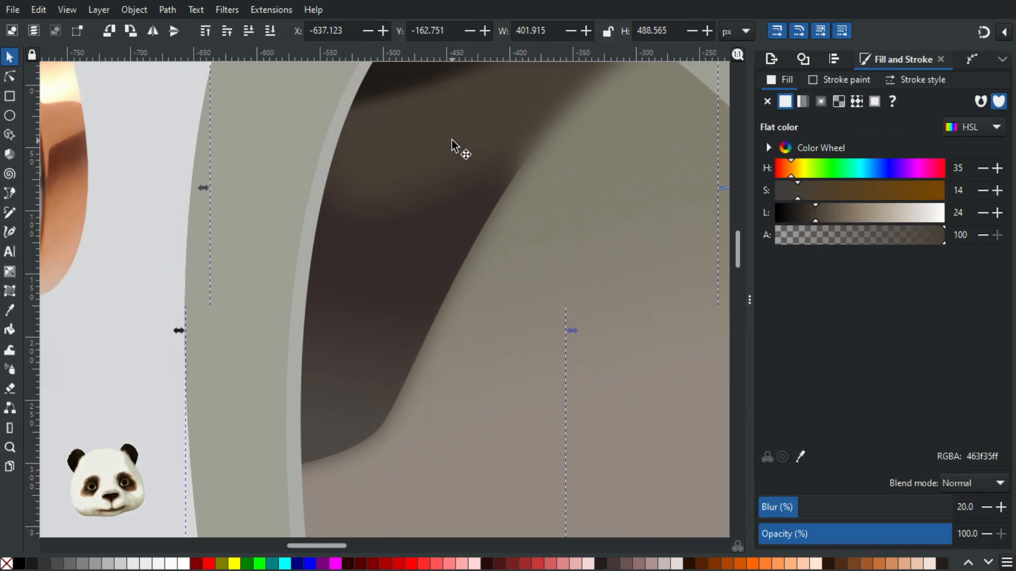
scroll(447, 141, down, 1)
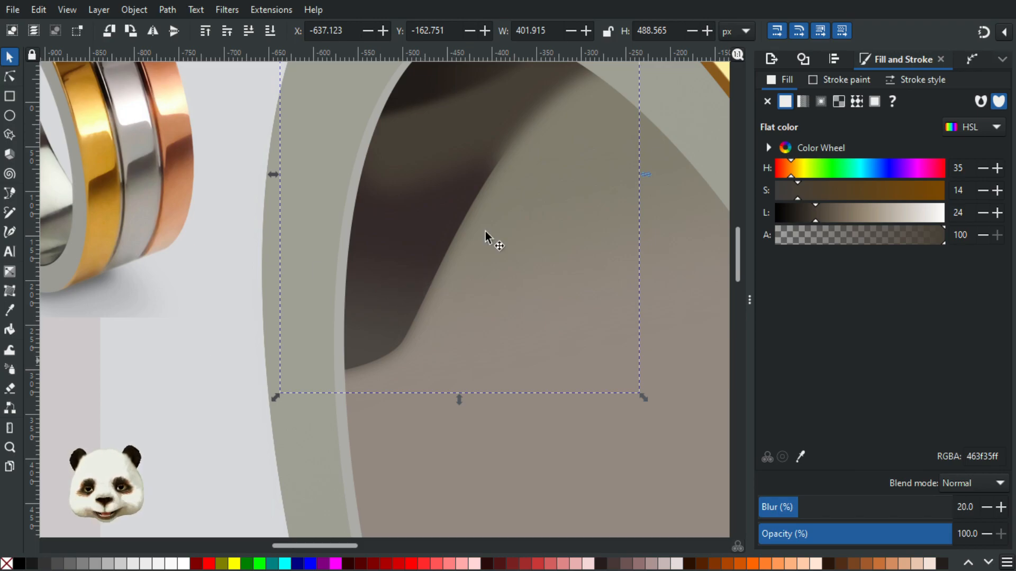
scroll(503, 203, up, 3)
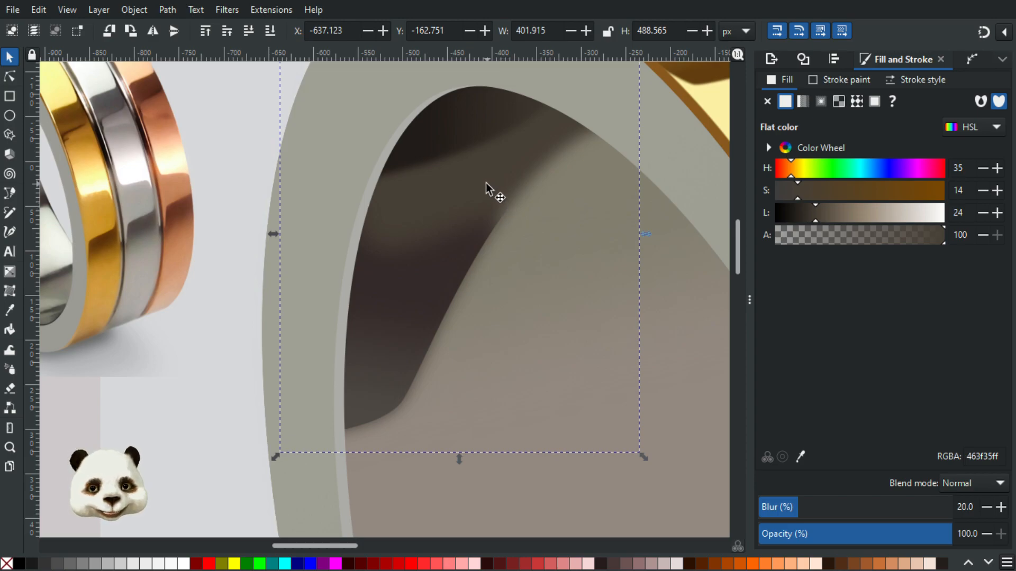
key(n)
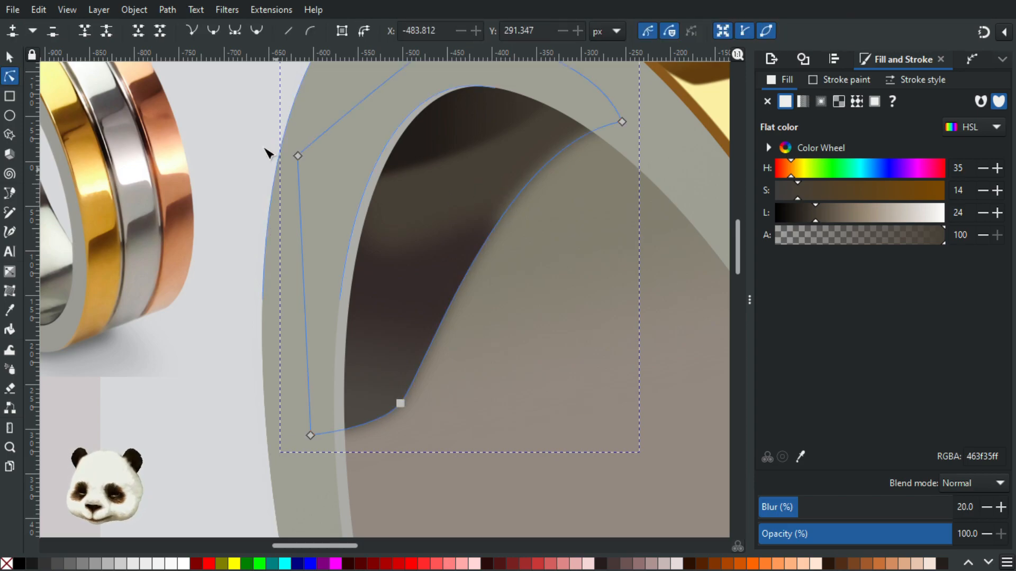
click(10, 57)
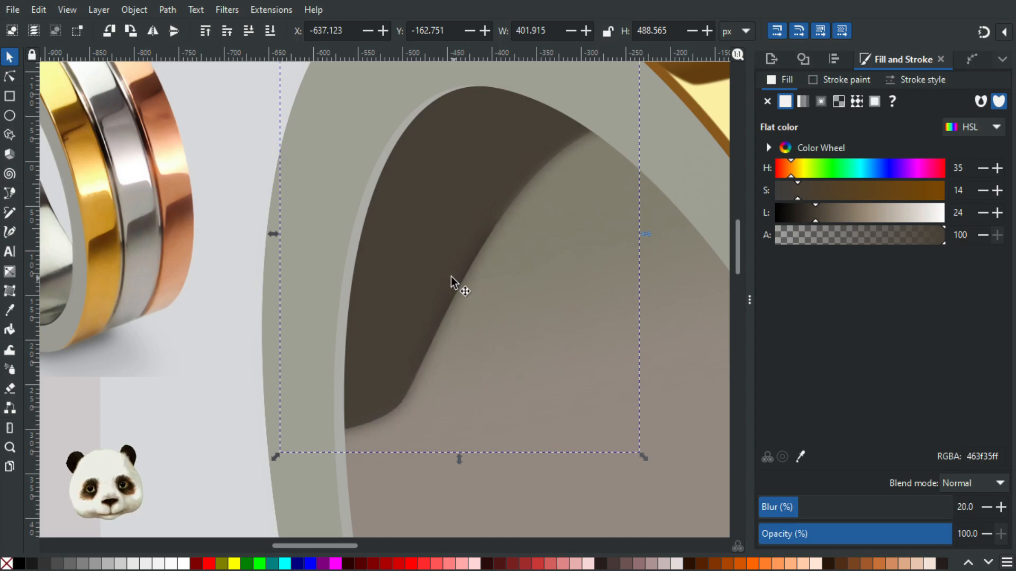
click(448, 197)
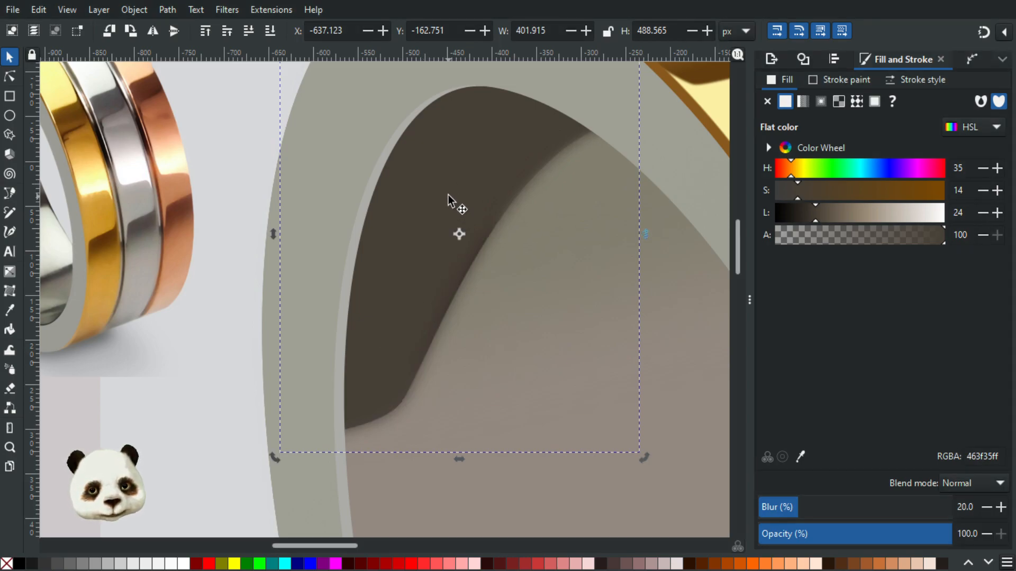
Confine the blurred gradient shape to the outline of the duplicated dark corner shape.
drag(423, 268, 519, 277)
shift+click(420, 301)
key(ctrl+z)
right_click(409, 244)
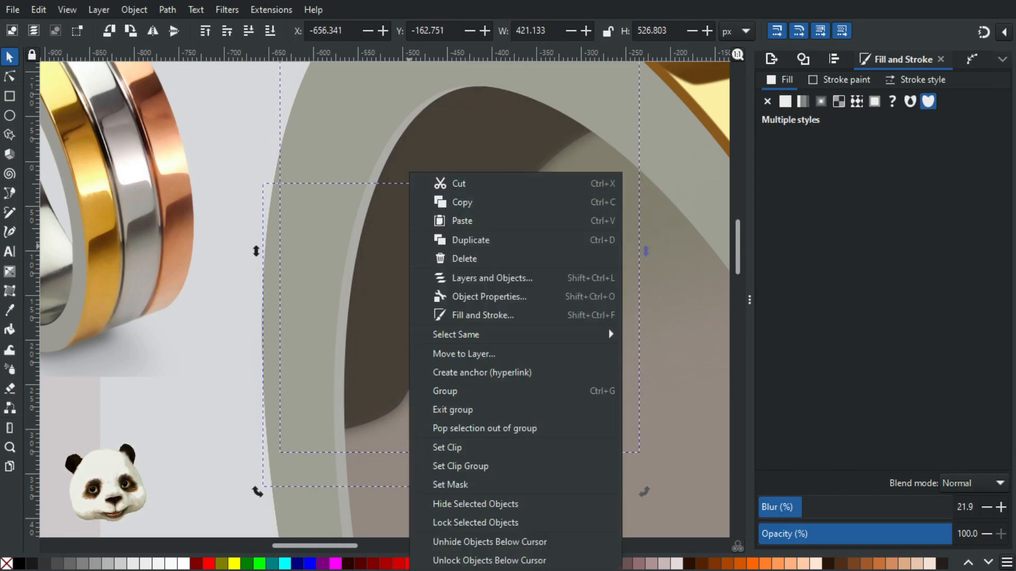
click(447, 447)
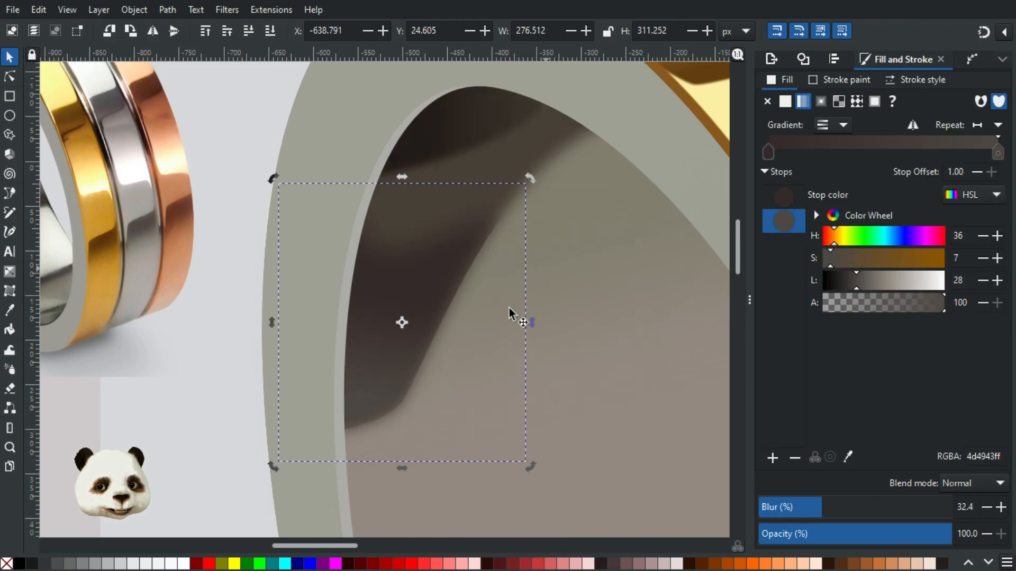
Set the blur of the lower gradient shape nested in the dark corner's clip group to 40%.
click(167, 401)
scroll(329, 351, down, 4)
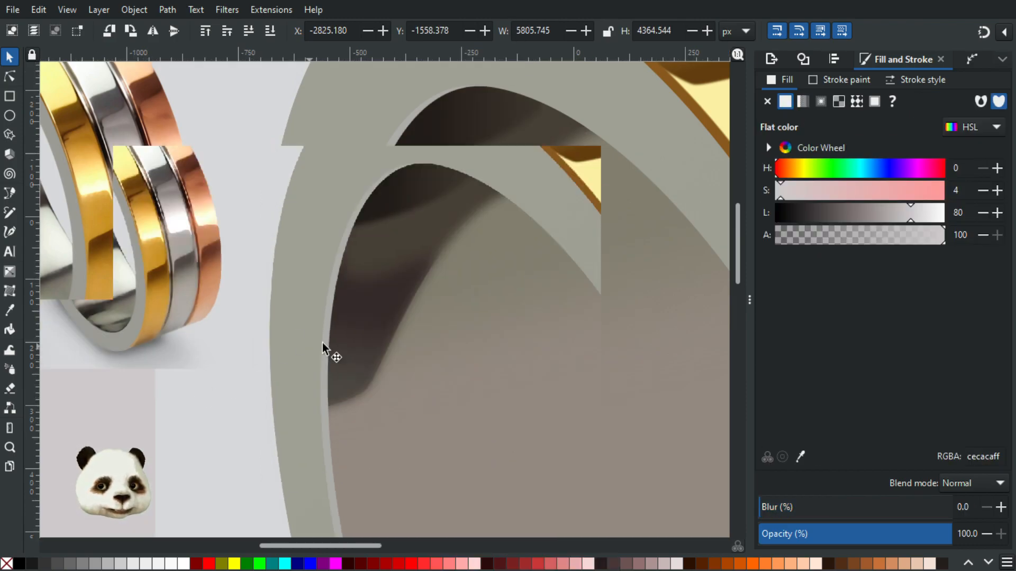
scroll(358, 364, up, 1)
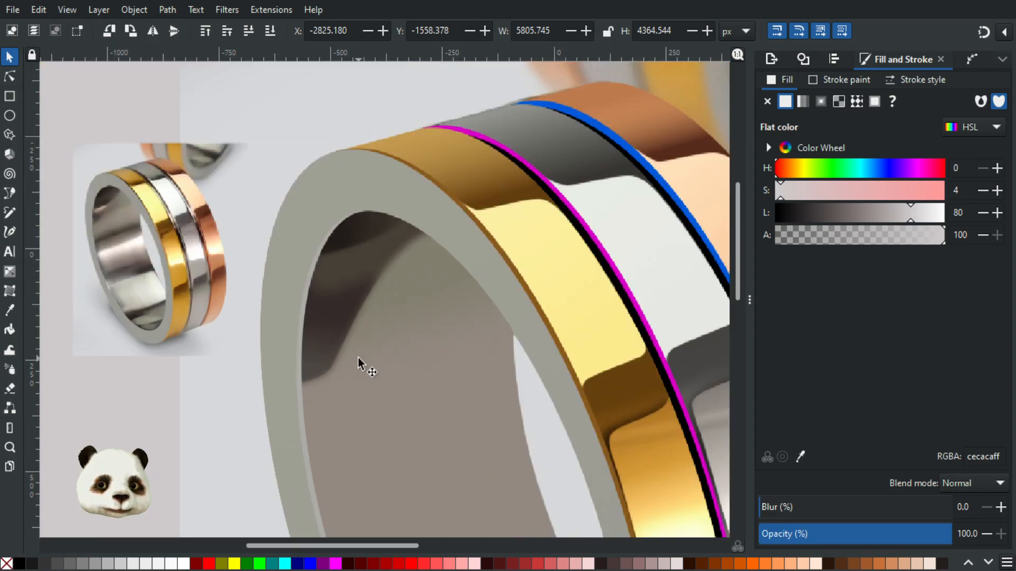
scroll(358, 363, up, 2)
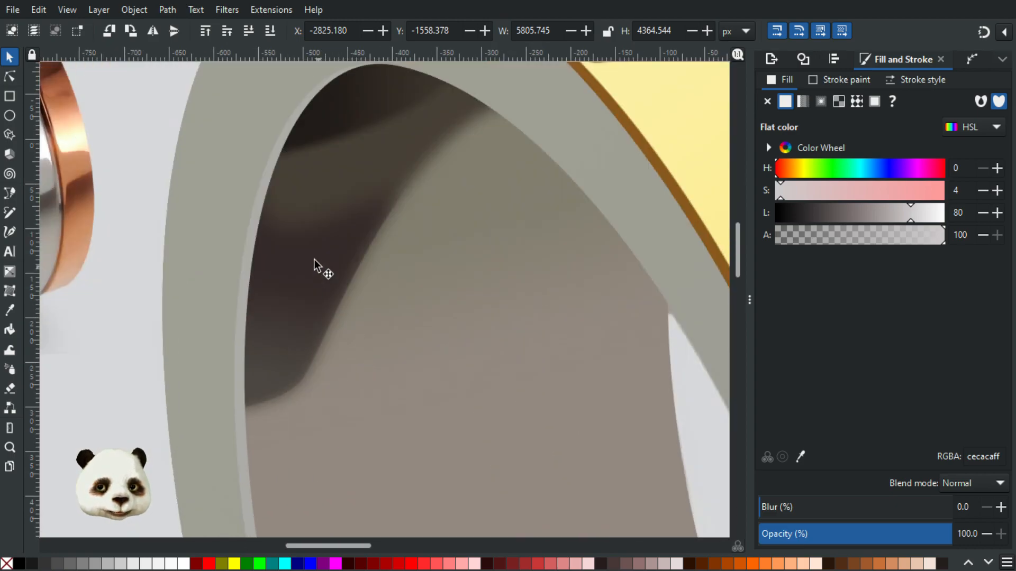
click(306, 276)
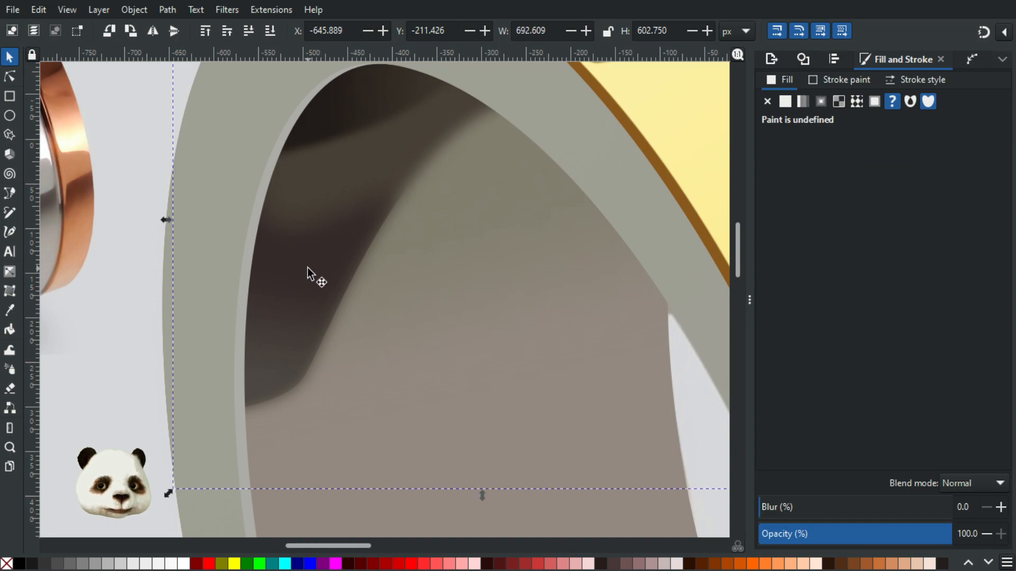
double_click(308, 268)
click(308, 255)
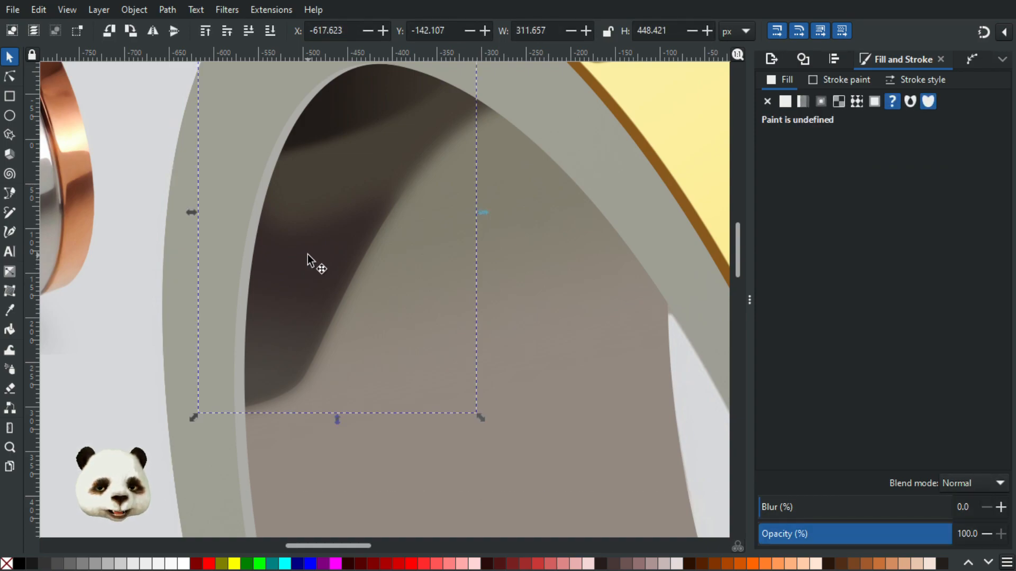
double_click(327, 250)
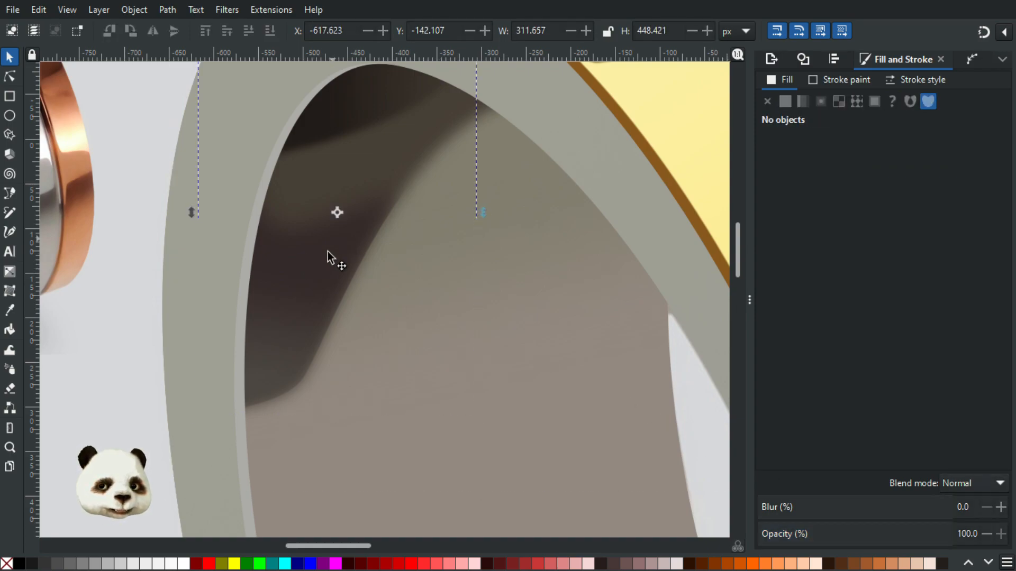
click(318, 269)
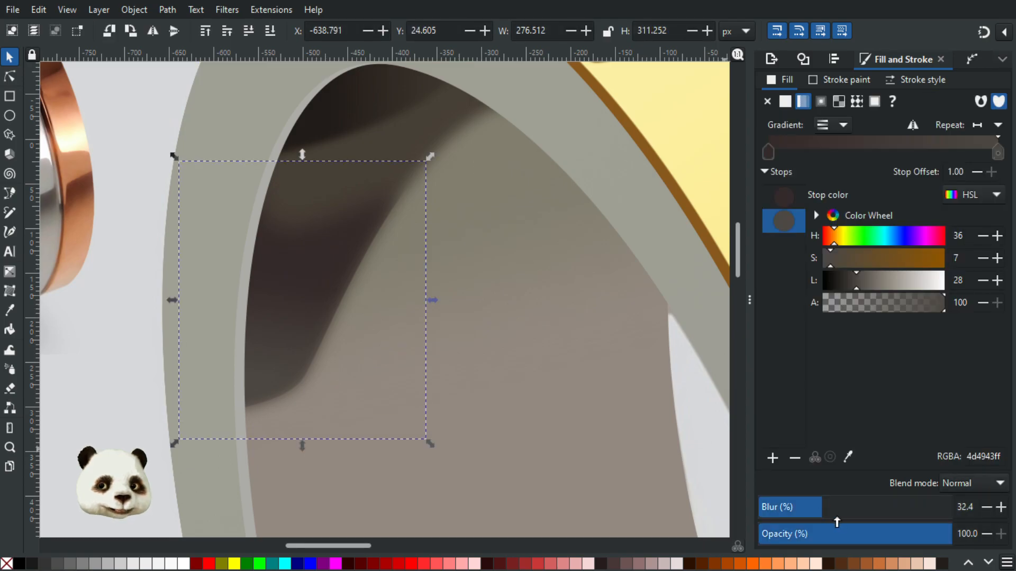
click(815, 508)
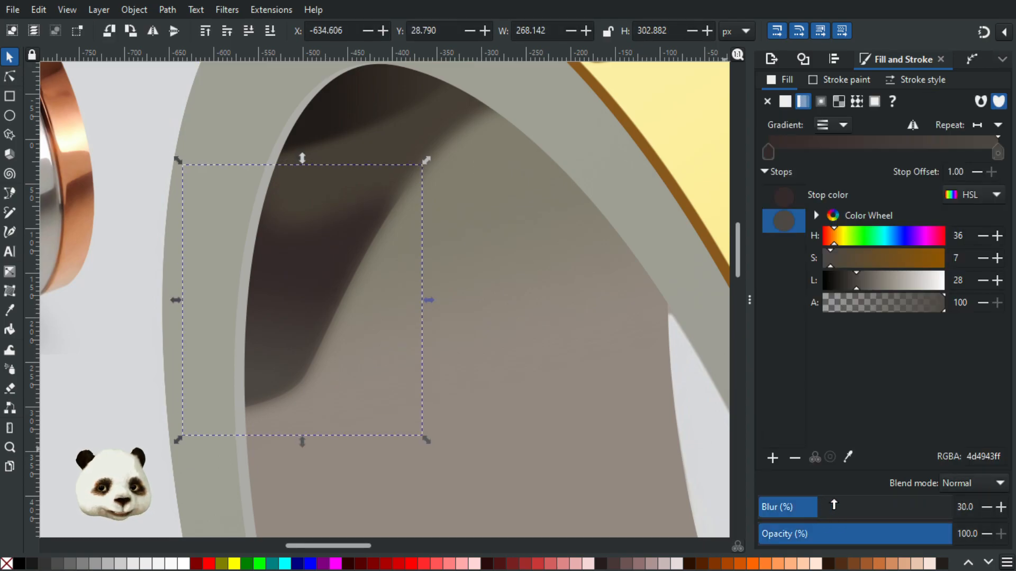
drag(833, 505, 838, 504)
click(797, 507)
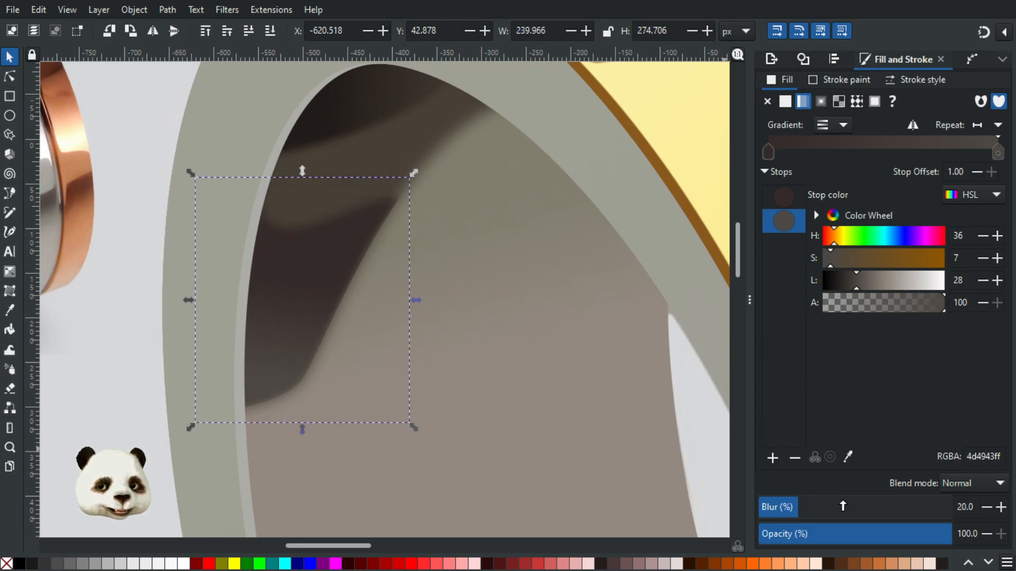
drag(825, 509, 843, 507)
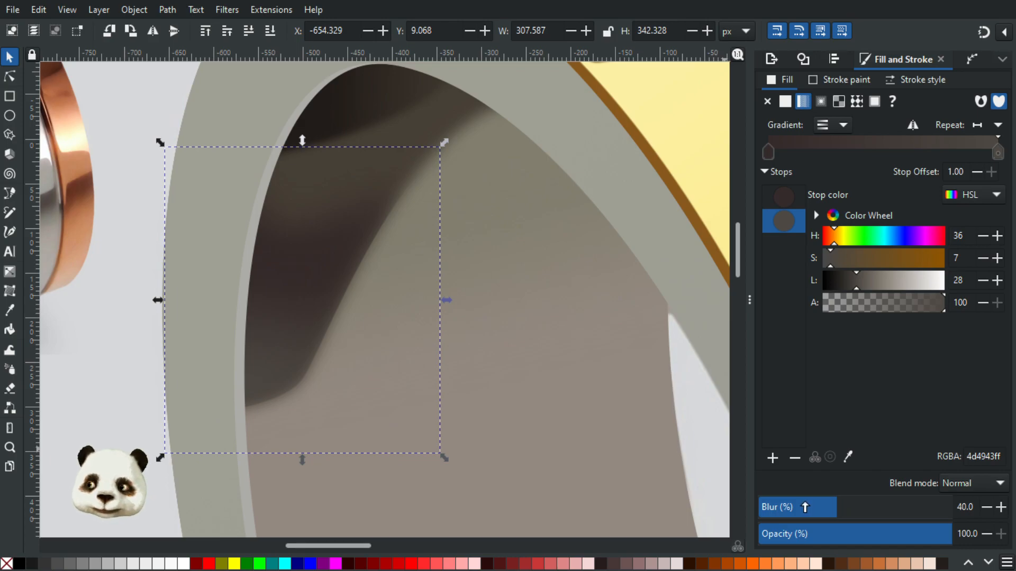
Reshape the gradient shape's upper edge near the front rim, moving the rim node higher and the neighbouring curve node toward the rim.
scroll(271, 232, down, 1)
drag(176, 226, 398, 251)
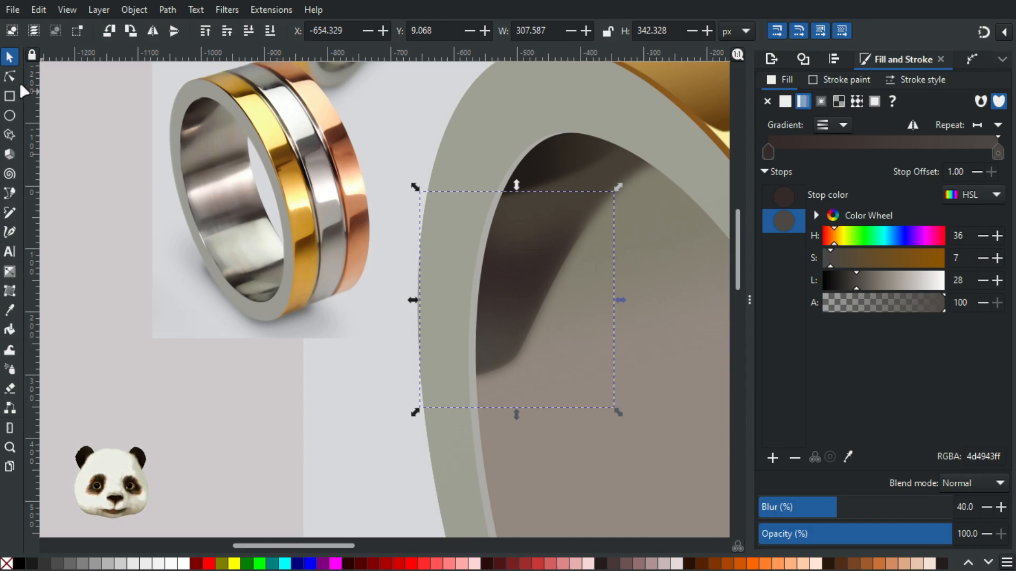
key(n)
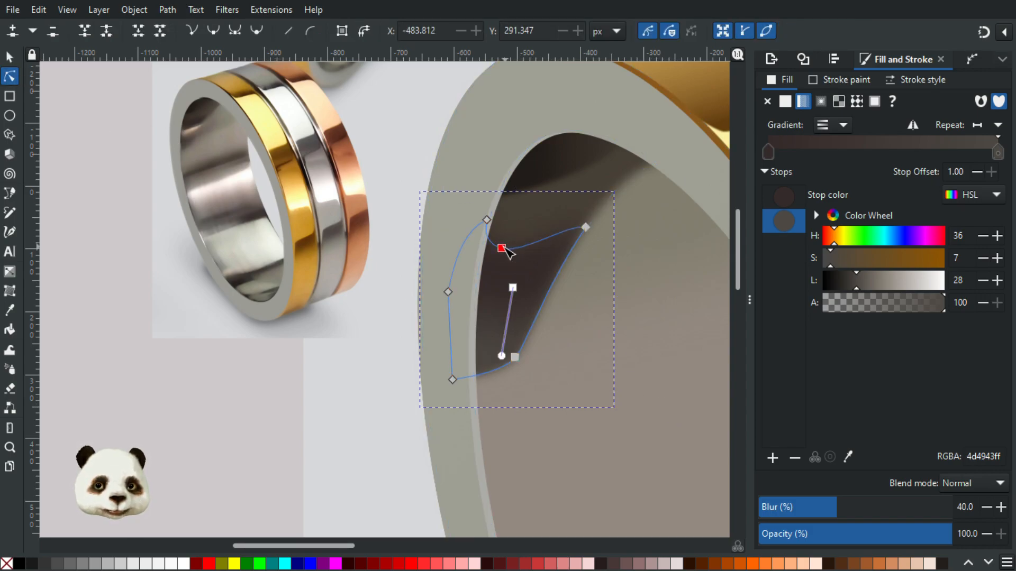
drag(498, 249, 503, 211)
drag(472, 242, 487, 246)
drag(501, 209, 498, 209)
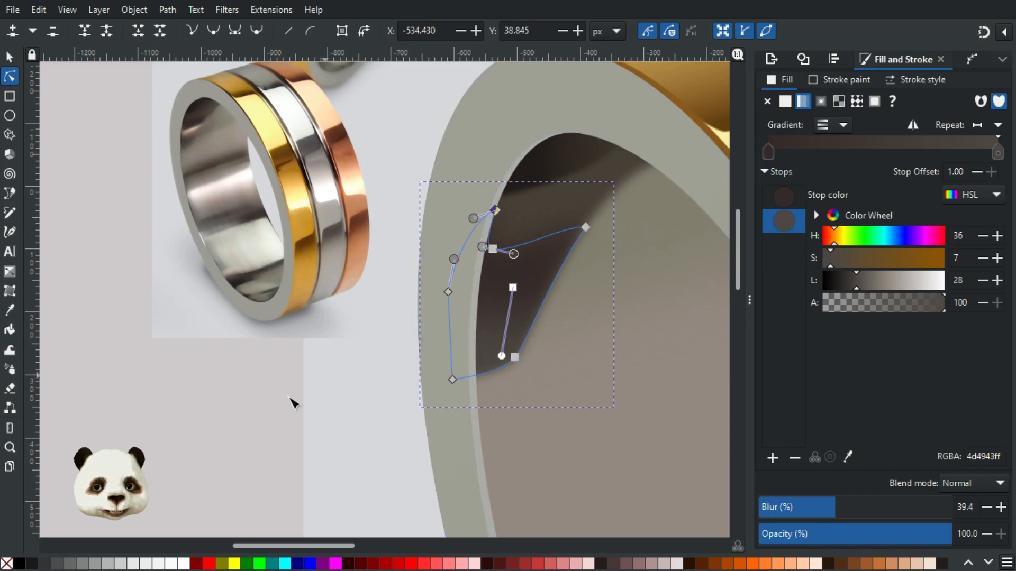
click(239, 396)
scroll(248, 399, down, 2)
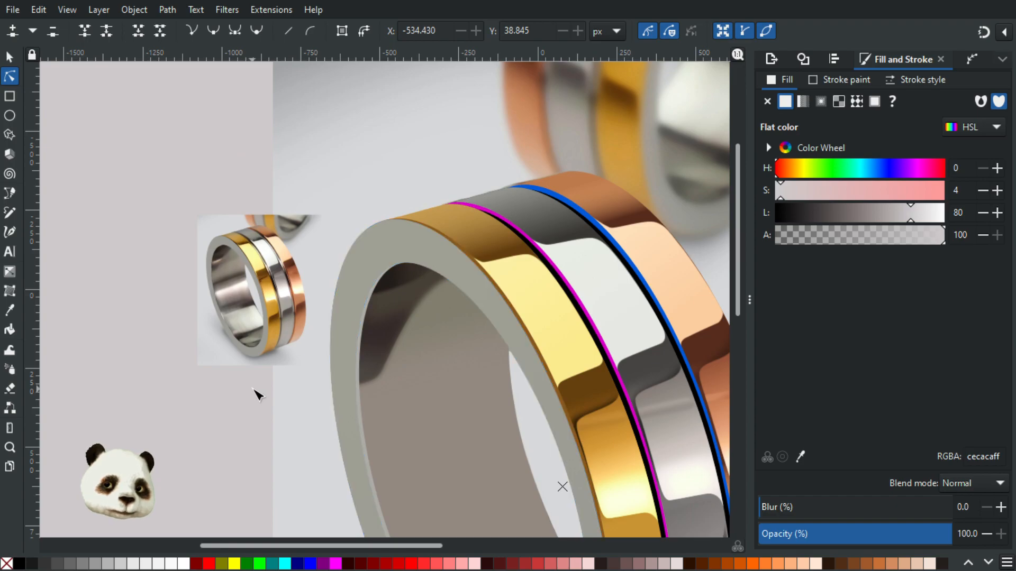
scroll(492, 408, up, 3)
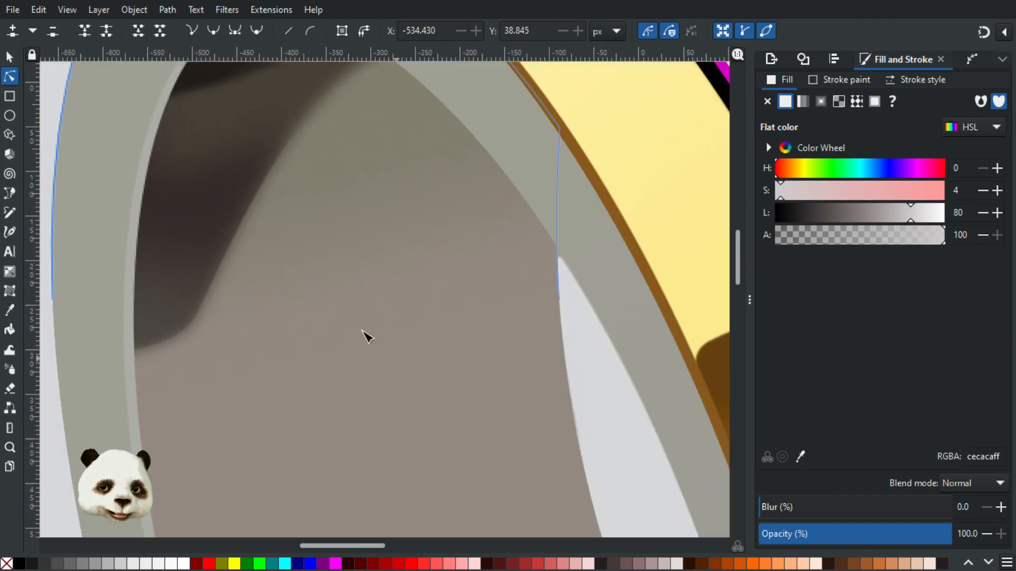
drag(425, 334, 618, 444)
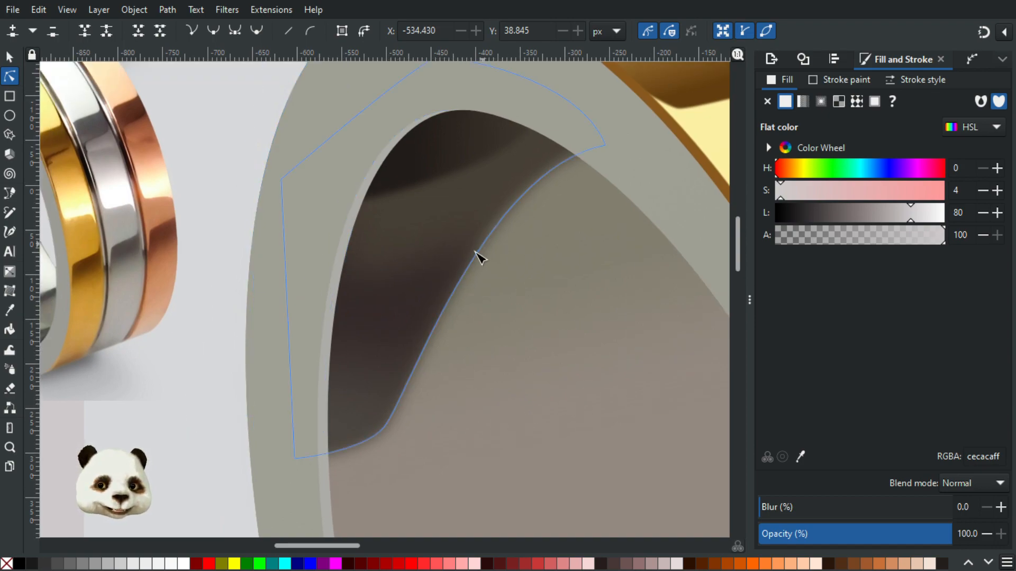
scroll(372, 329, down, 3)
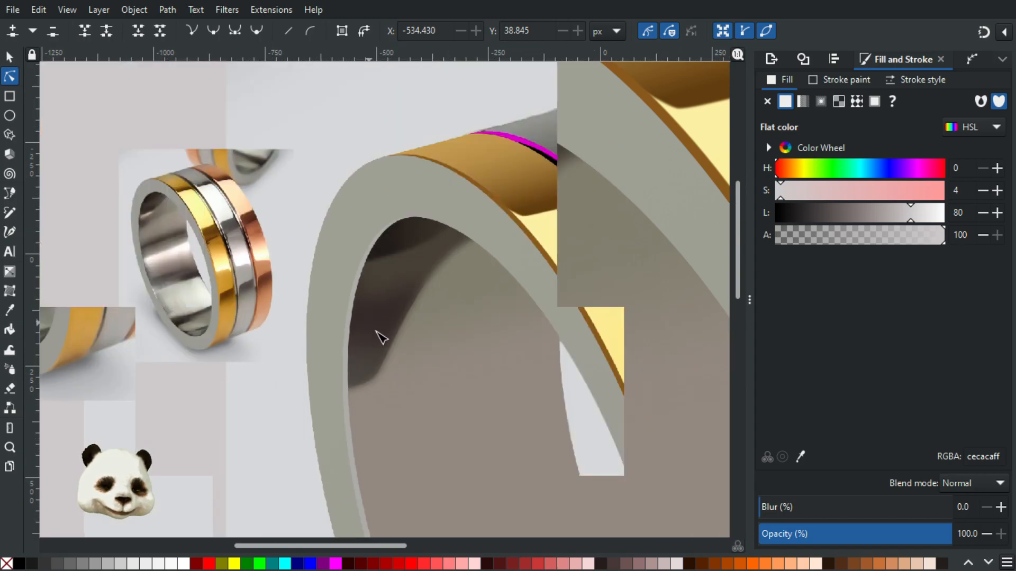
Try a different blur amount on the lower gradient shape nested in the dark corner's clip group.
scroll(390, 344, up, 4)
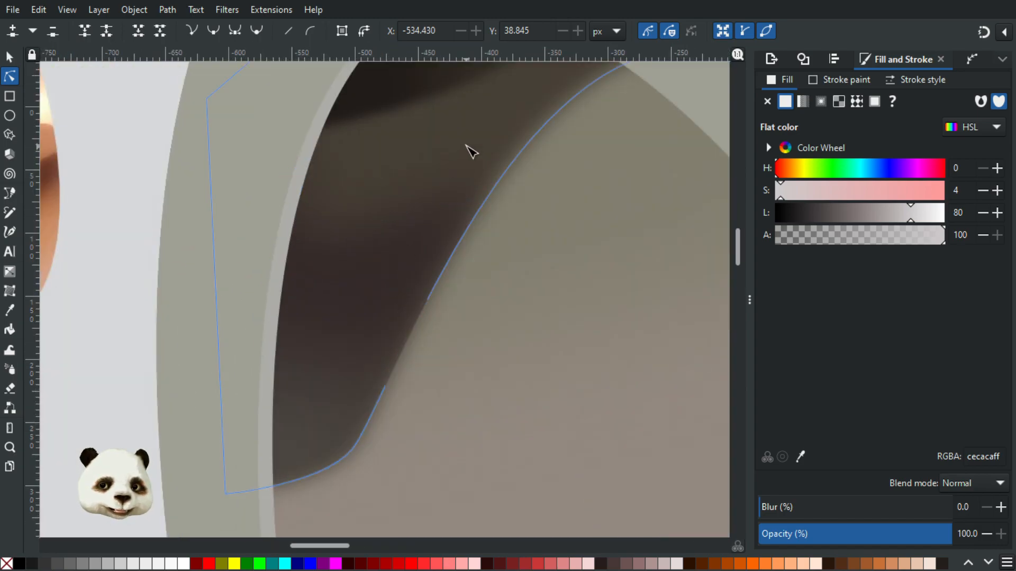
click(467, 152)
click(397, 328)
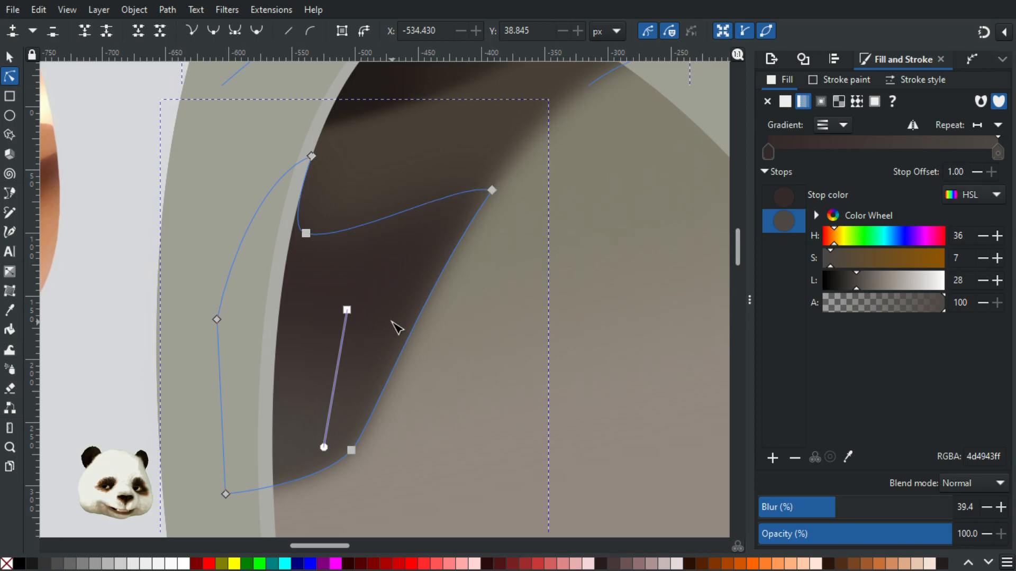
click(838, 509)
click(624, 340)
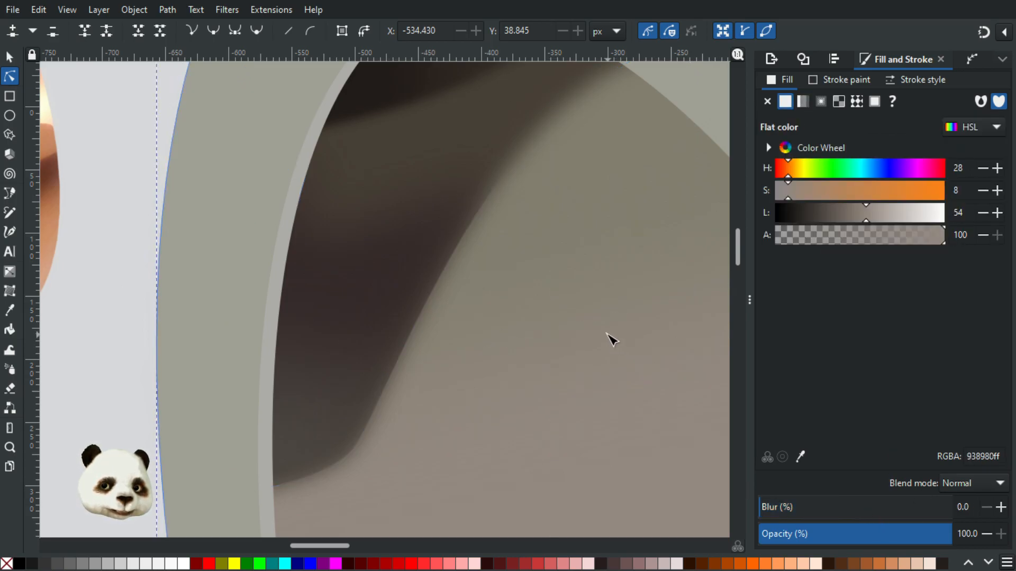
Set the blur of the 463f35 dark corner shape on the ring's inner wall to 20%.
ctrl+scroll(611, 340, down, 4)
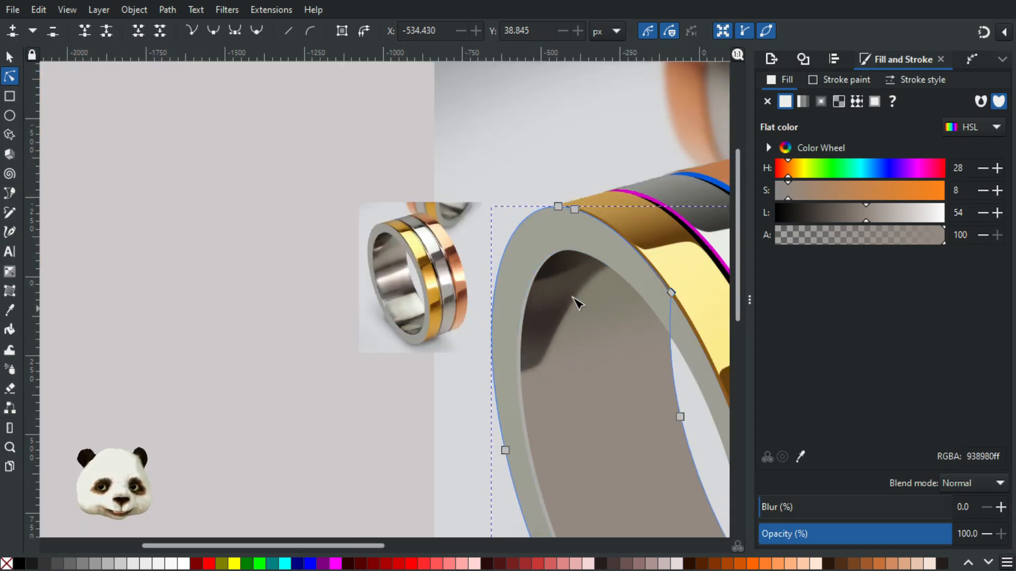
ctrl+scroll(556, 296, up, 2)
click(597, 267)
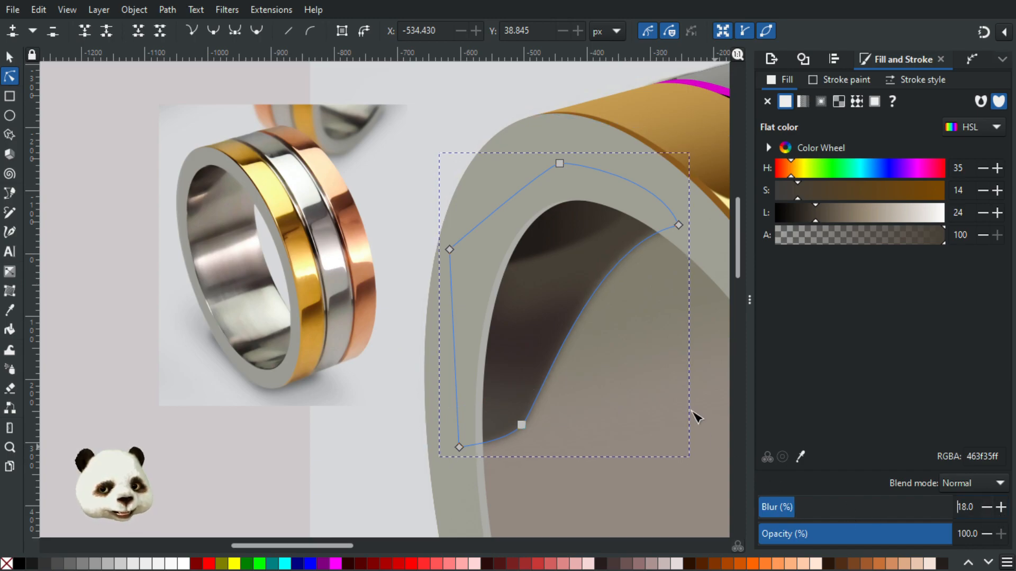
click(670, 401)
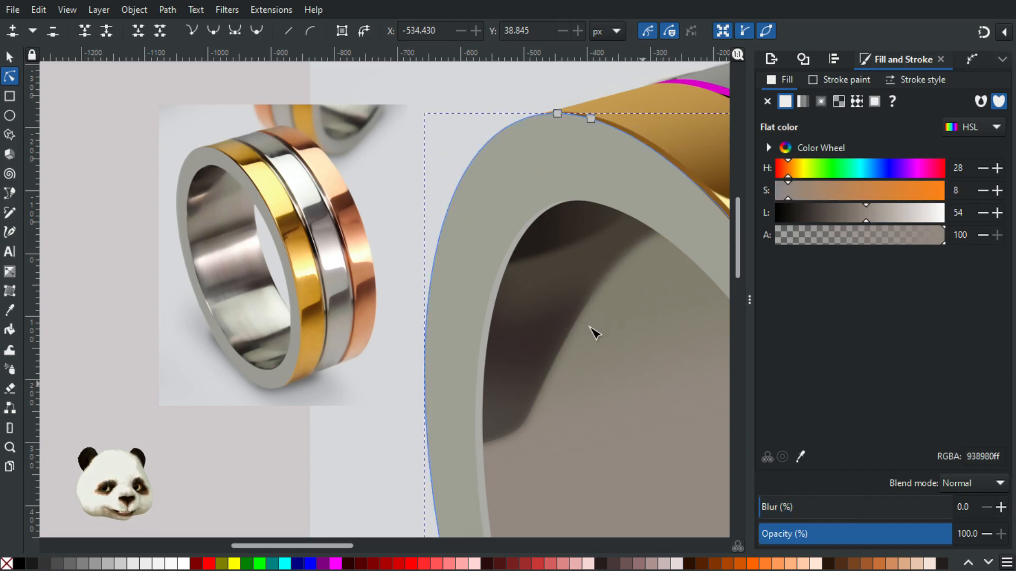
click(573, 281)
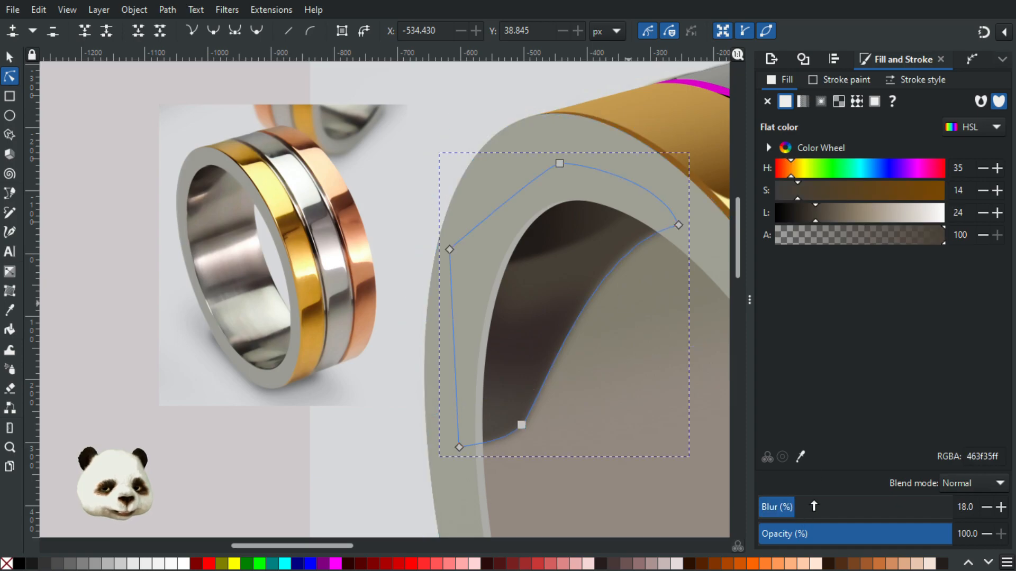
click(816, 509)
click(797, 512)
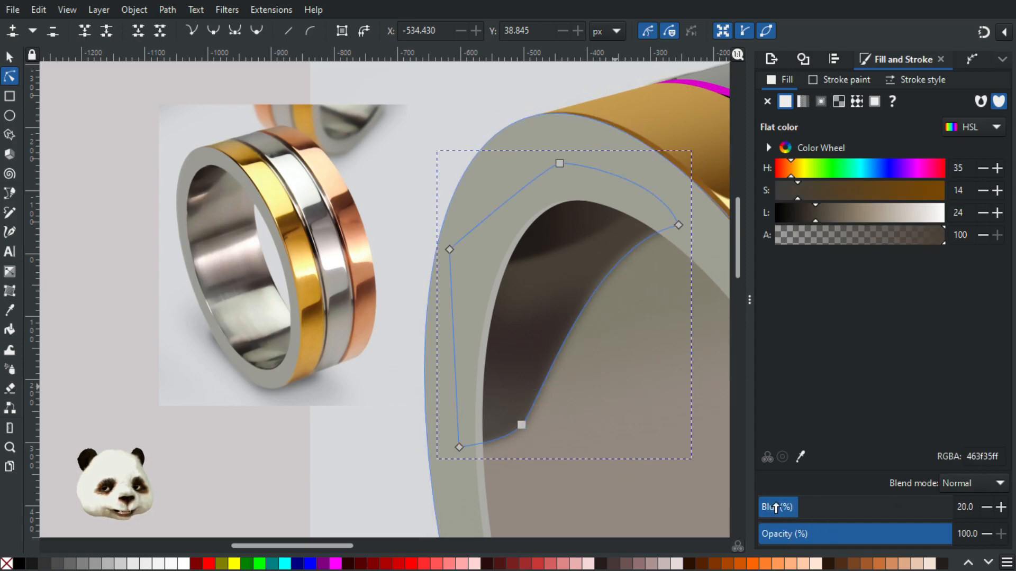
click(776, 507)
click(636, 373)
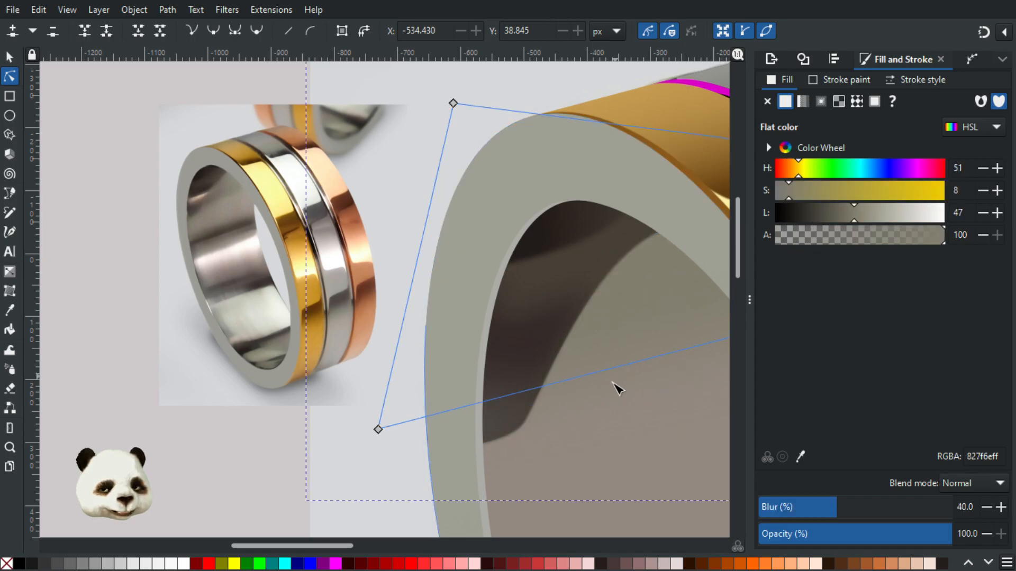
scroll(567, 360, up, 1)
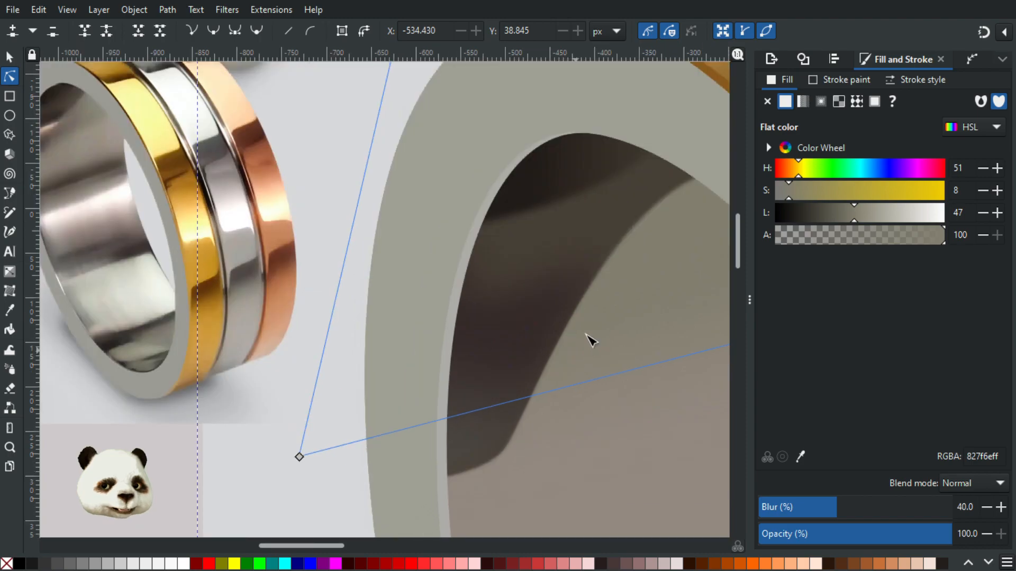
click(592, 227)
click(797, 508)
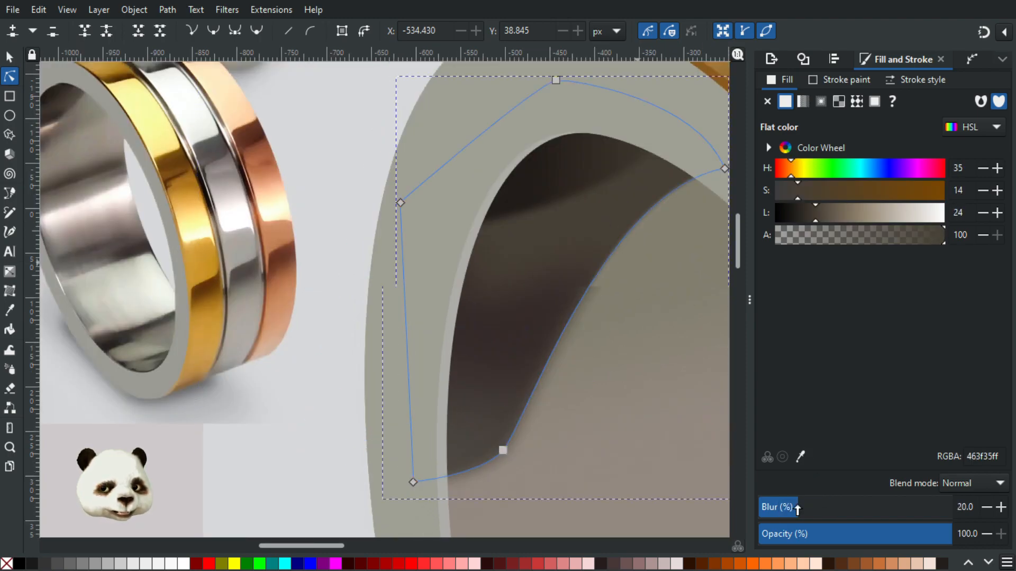
Try stronger blurs of 60% and 80% on the lower gradient shape inside the dark corner.
click(517, 358)
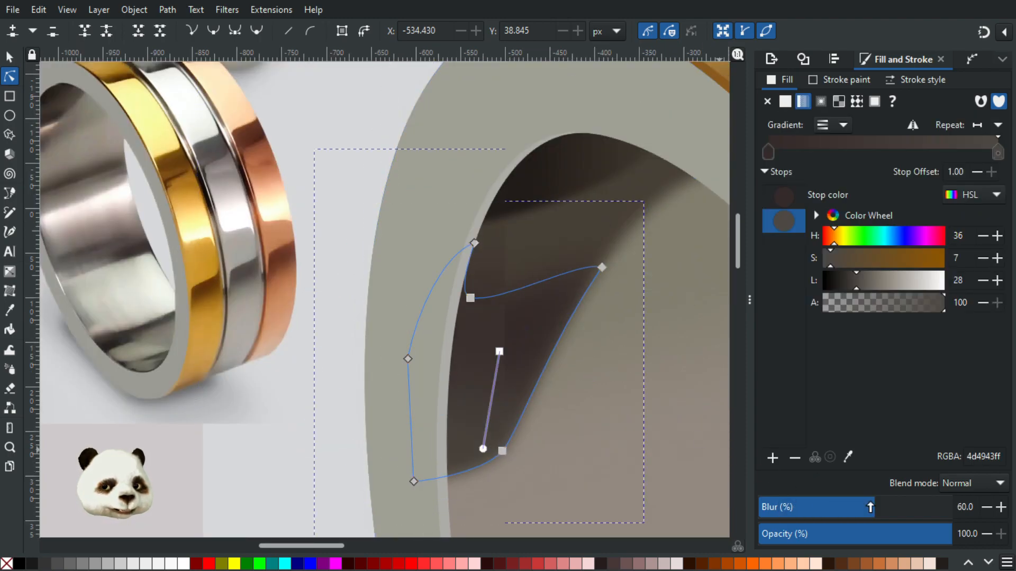
click(648, 350)
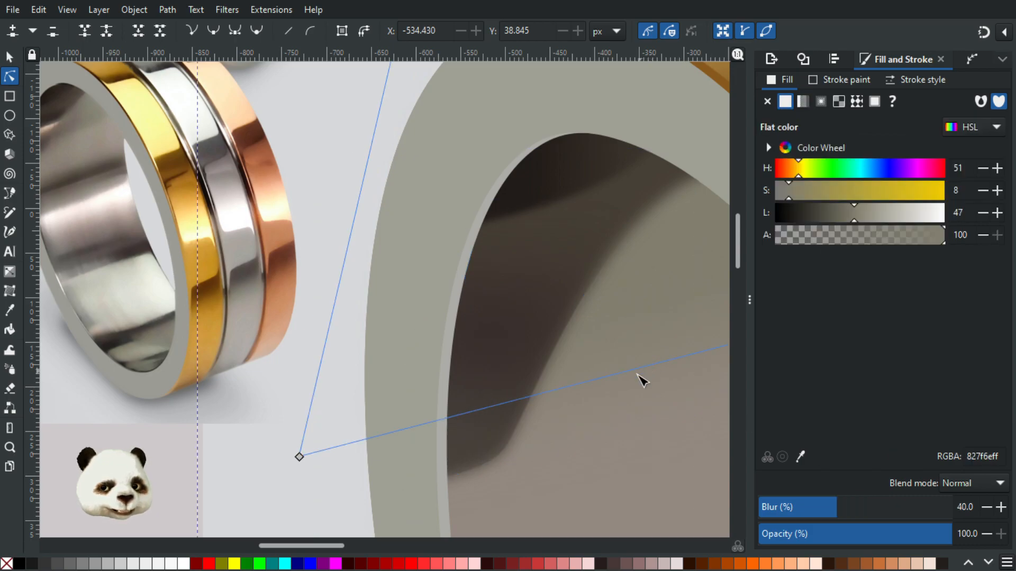
scroll(639, 376, down, 2)
click(580, 355)
drag(856, 511, 873, 499)
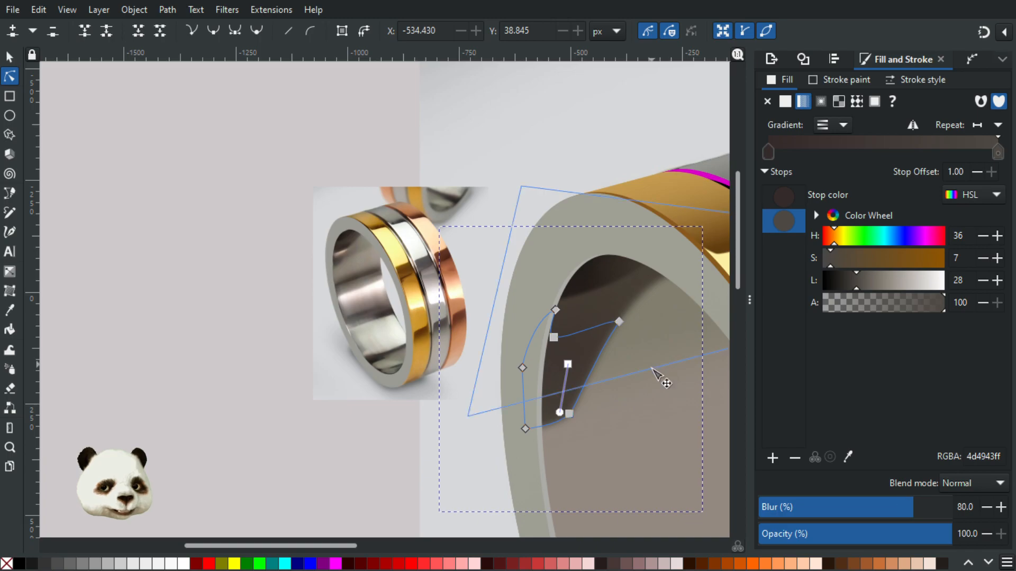
click(656, 372)
scroll(589, 334, up, 2)
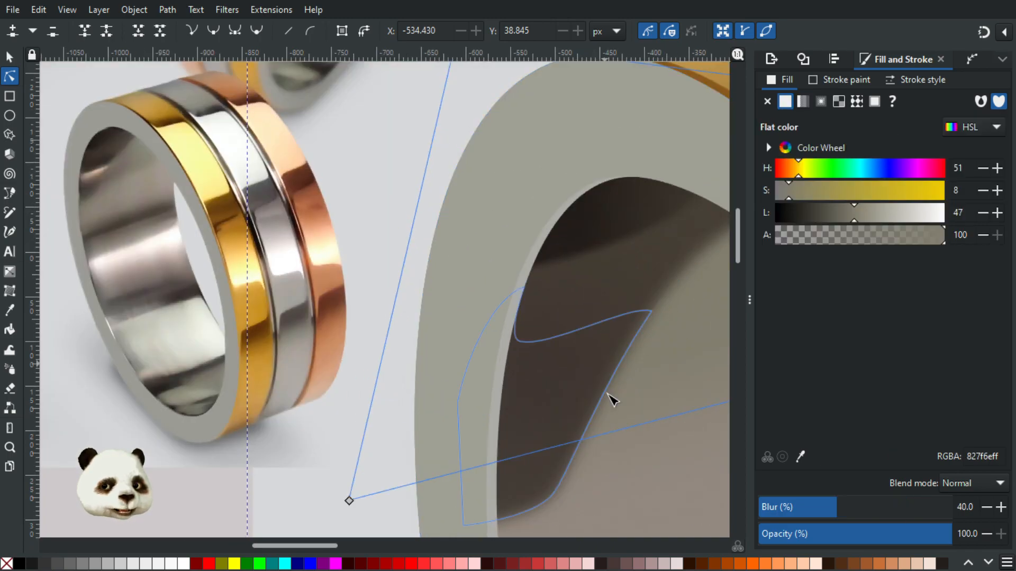
Set the lower gradient shape's blur to 40% after trying 30%.
click(545, 408)
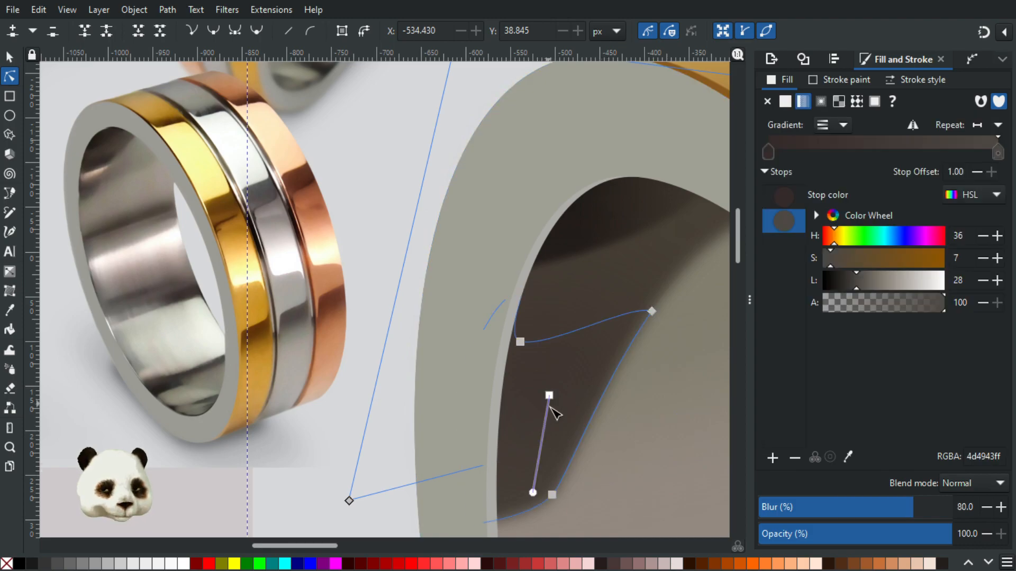
click(829, 506)
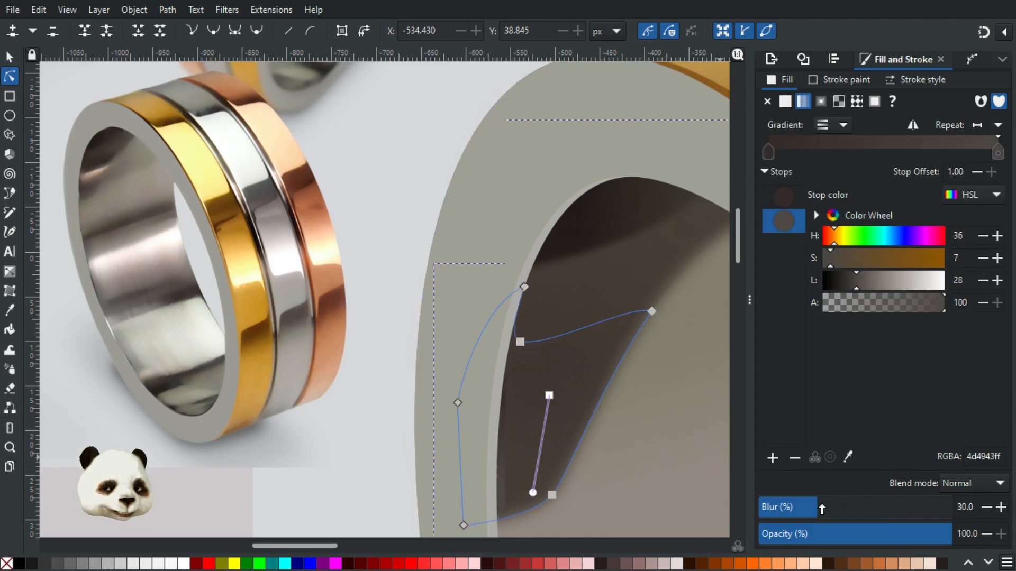
drag(829, 506, 841, 507)
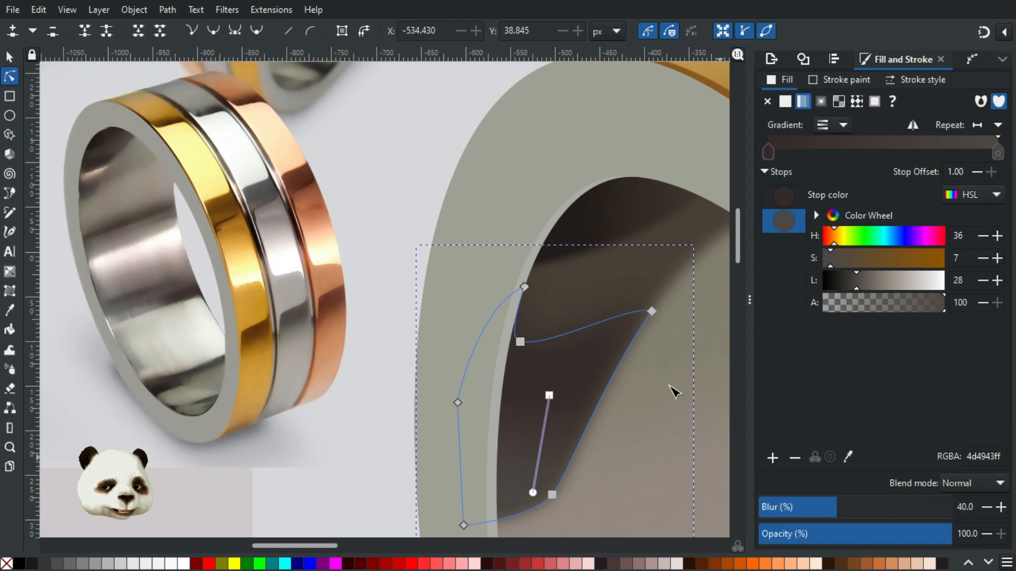
click(672, 358)
scroll(672, 365, down, 2)
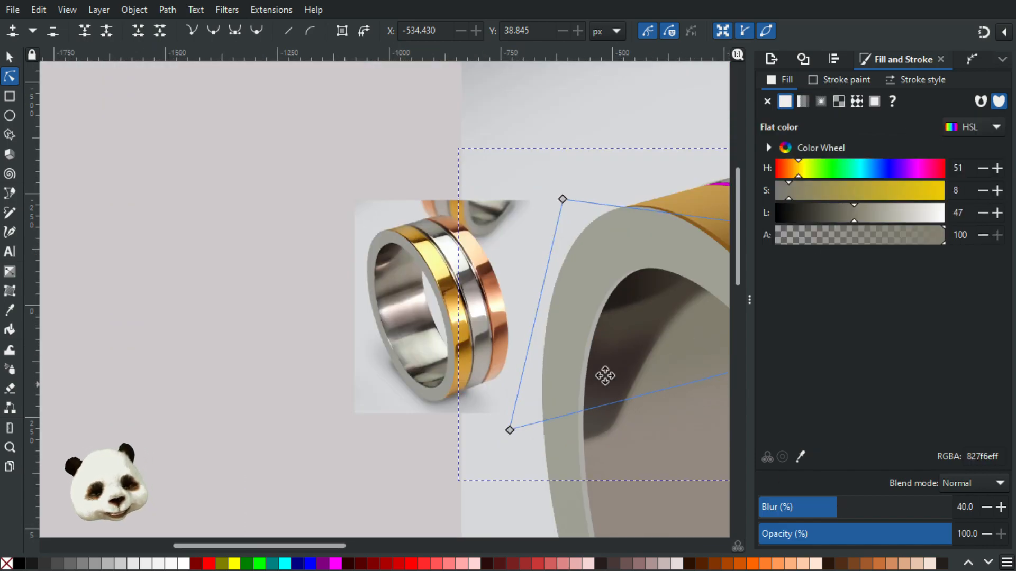
drag(657, 381, 481, 375)
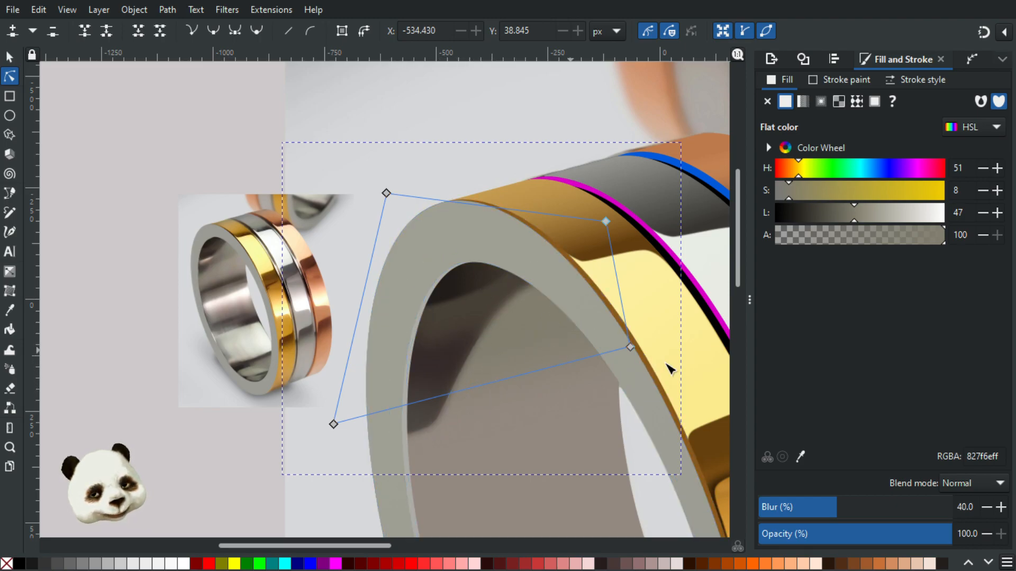
Move the lower gradient shape's end handle toward the inner wall so the gradient slants past the dark corner's bottom curve.
click(491, 313)
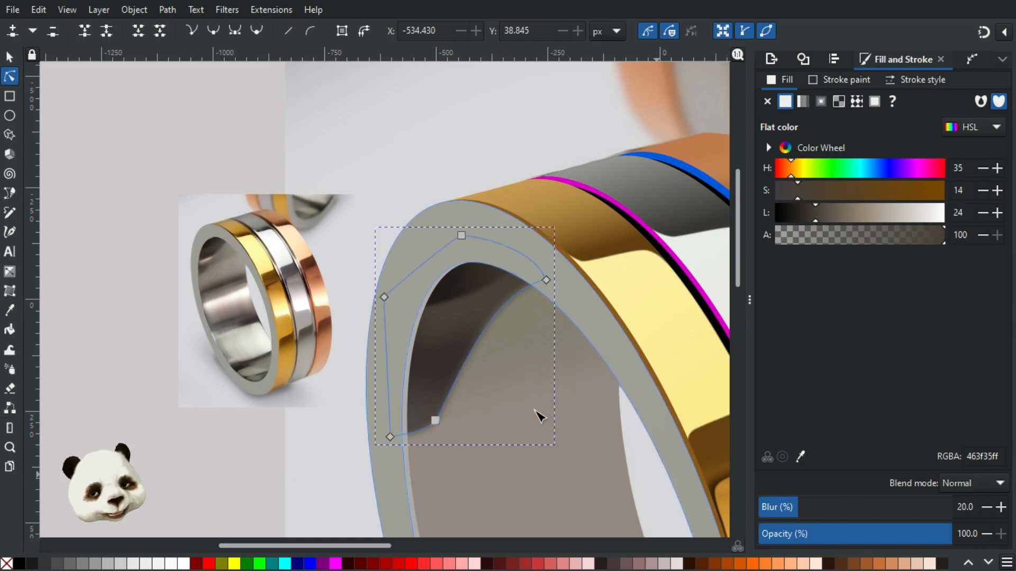
scroll(471, 401, up, 3)
click(425, 269)
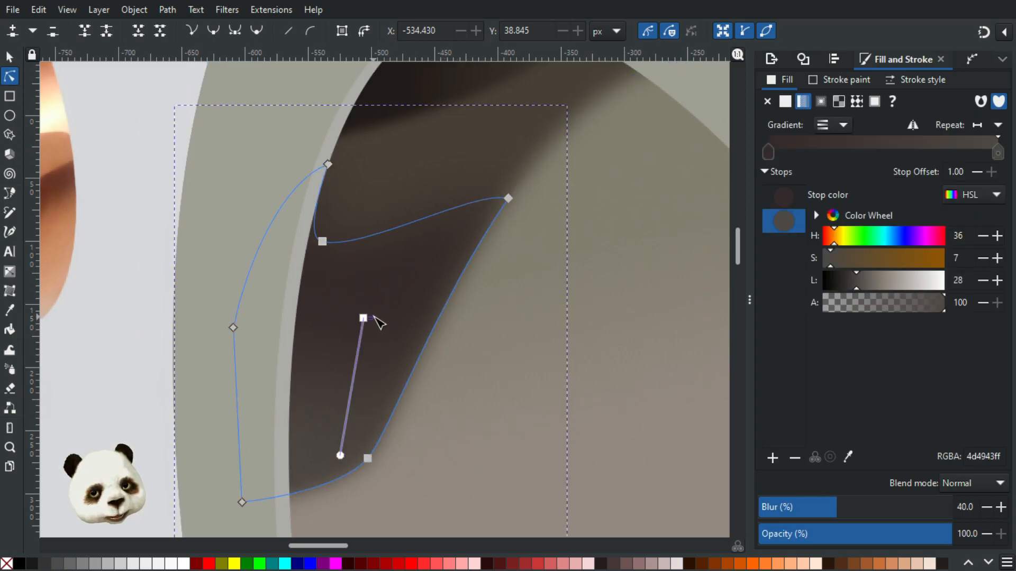
drag(340, 455, 386, 476)
scroll(399, 439, down, 2)
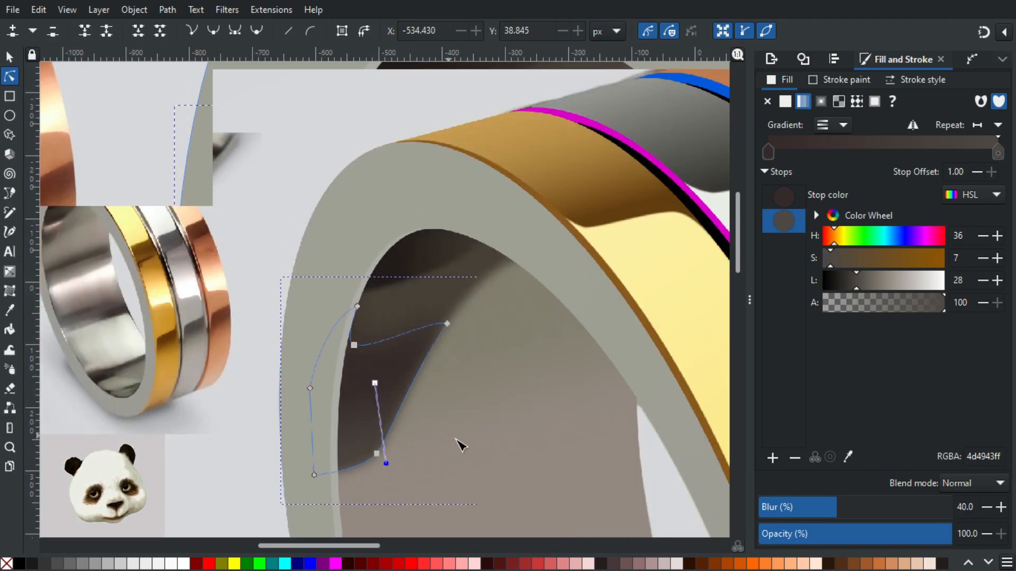
click(504, 443)
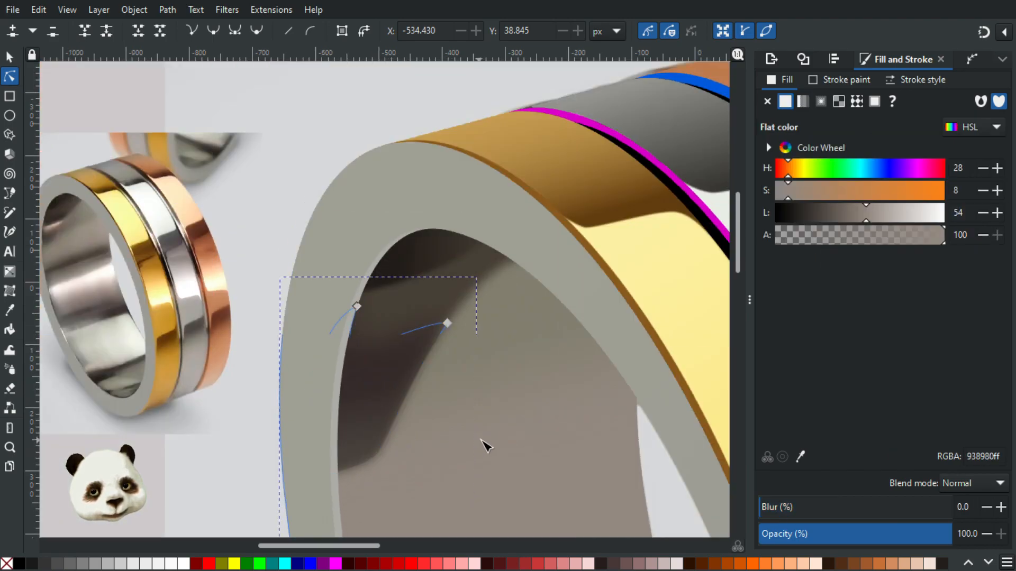
scroll(479, 426, down, 1)
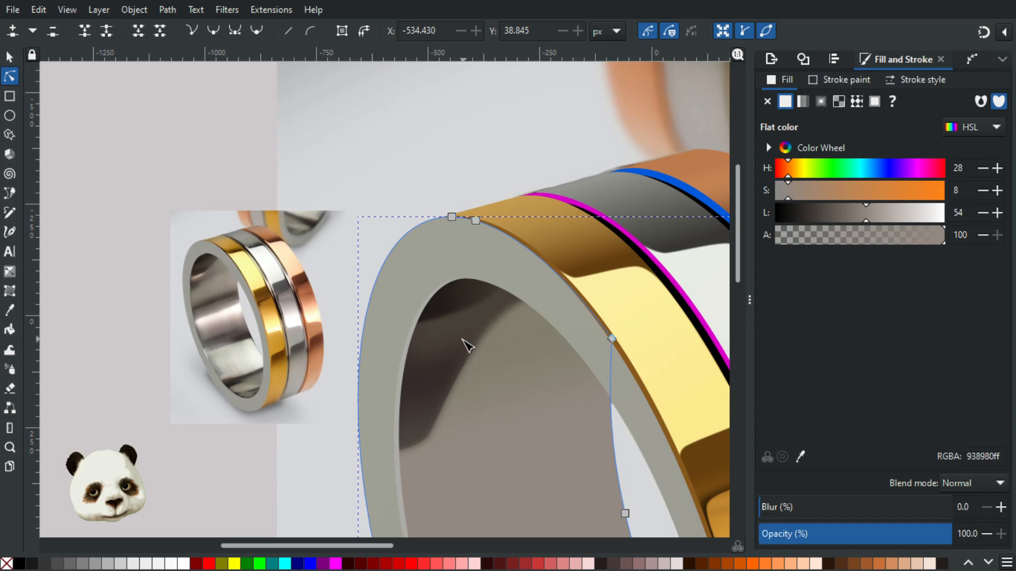
Recolour the lower gradient's end stop with 706e5f sampled from the reference ring's inner wall.
click(427, 433)
click(433, 444)
drag(437, 446, 438, 439)
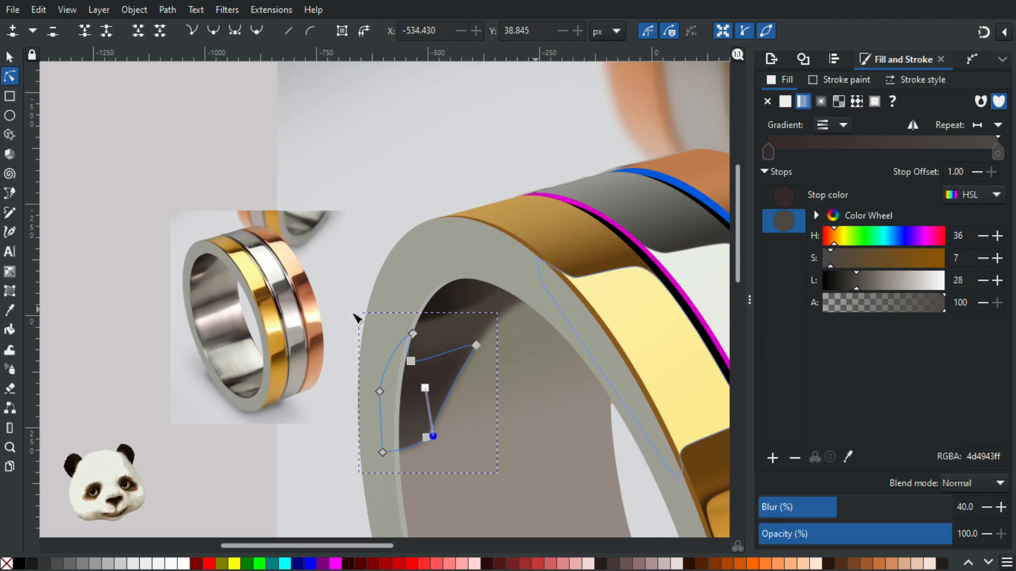
key(d)
ctrl+scroll(198, 277, up, 3)
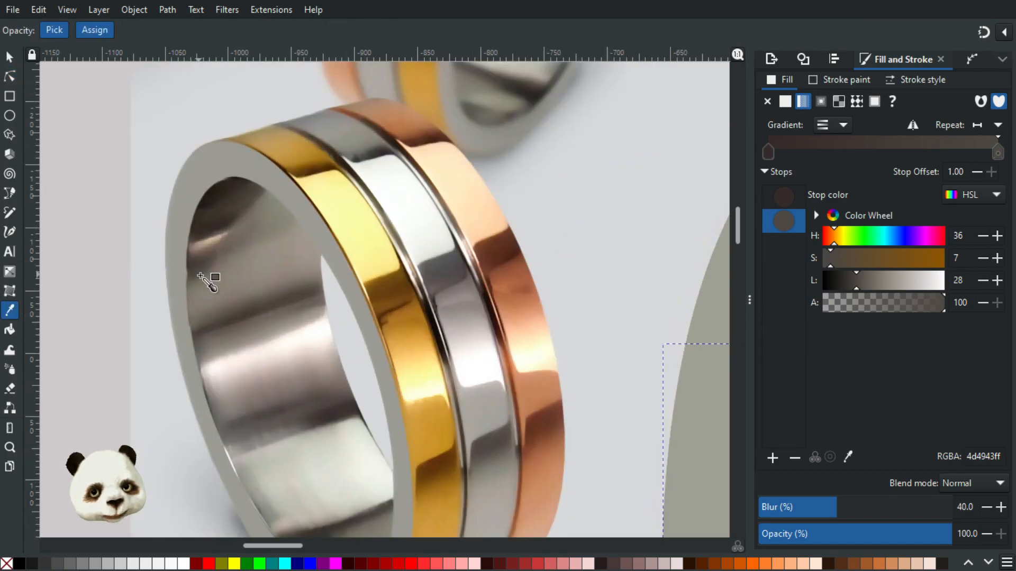
click(212, 288)
ctrl+scroll(370, 328, down, 3)
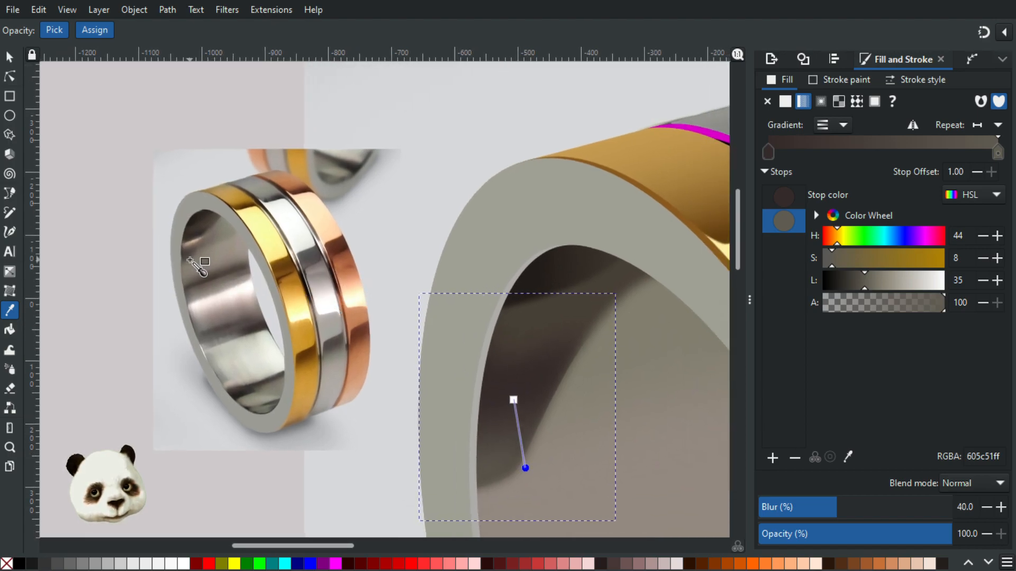
click(232, 270)
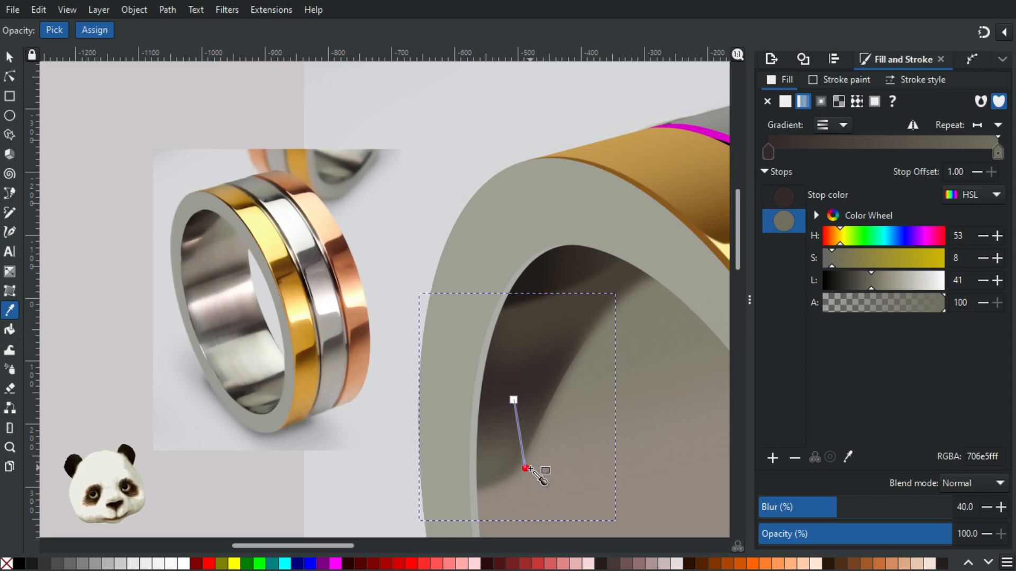
Fine-tune the lower gradient's start and end handles so it tilts further toward the inner wall, and deselect the shape.
mouse_move(526, 469)
mouse_down()
mouse_move(551, 469)
mouse_move(536, 445)
mouse_move(537, 456)
mouse_up()
mouse_move(513, 400)
mouse_down()
mouse_move(519, 413)
mouse_move(517, 386)
mouse_move(516, 398)
mouse_up()
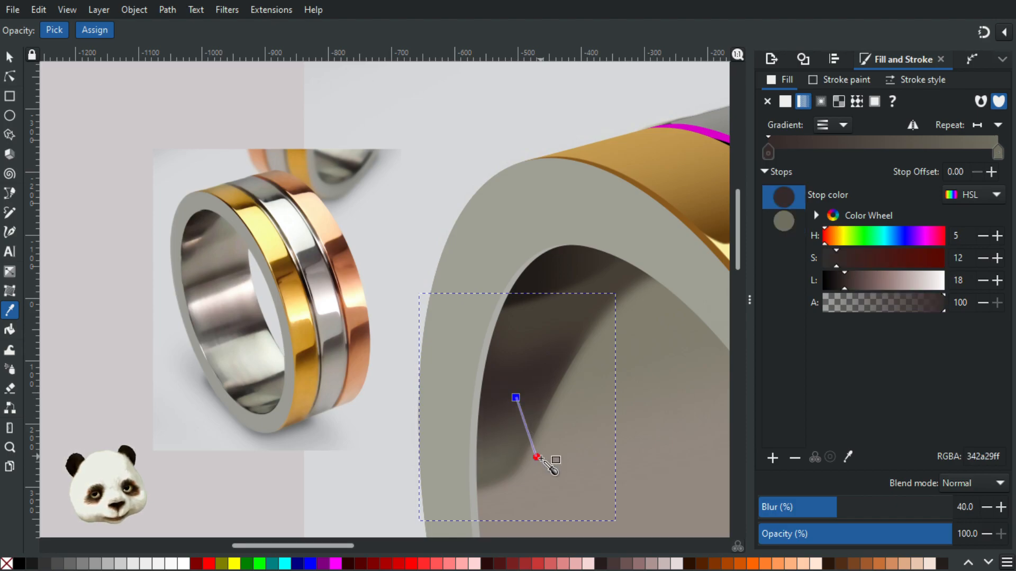
click(555, 463)
key(ctrl+z)
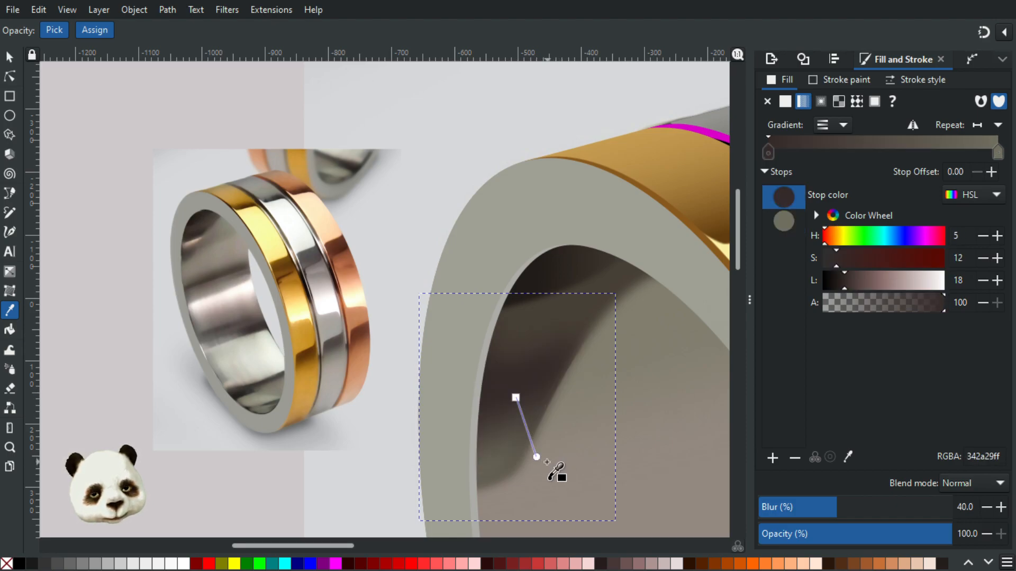
drag(550, 458, 545, 463)
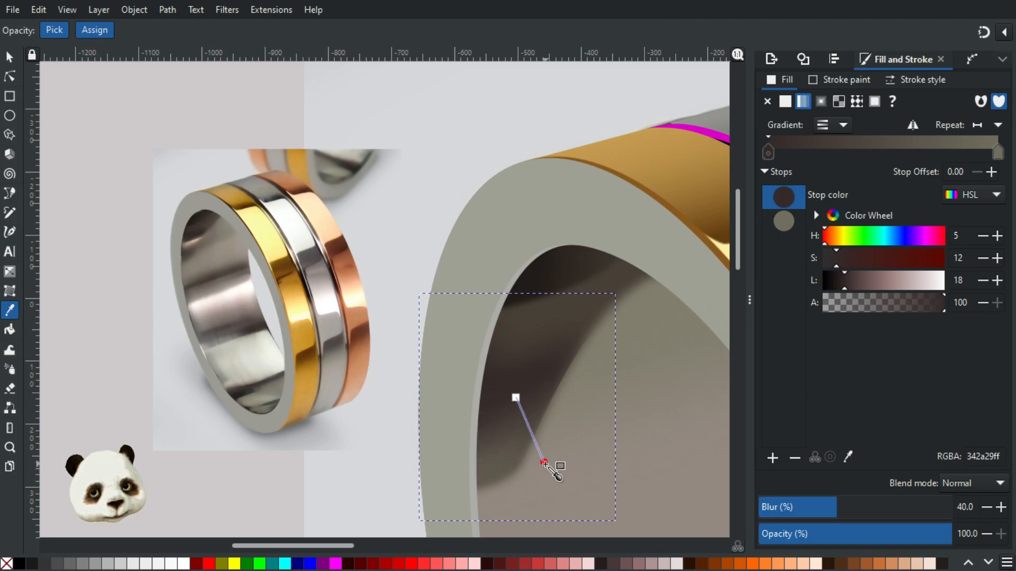
click(544, 463)
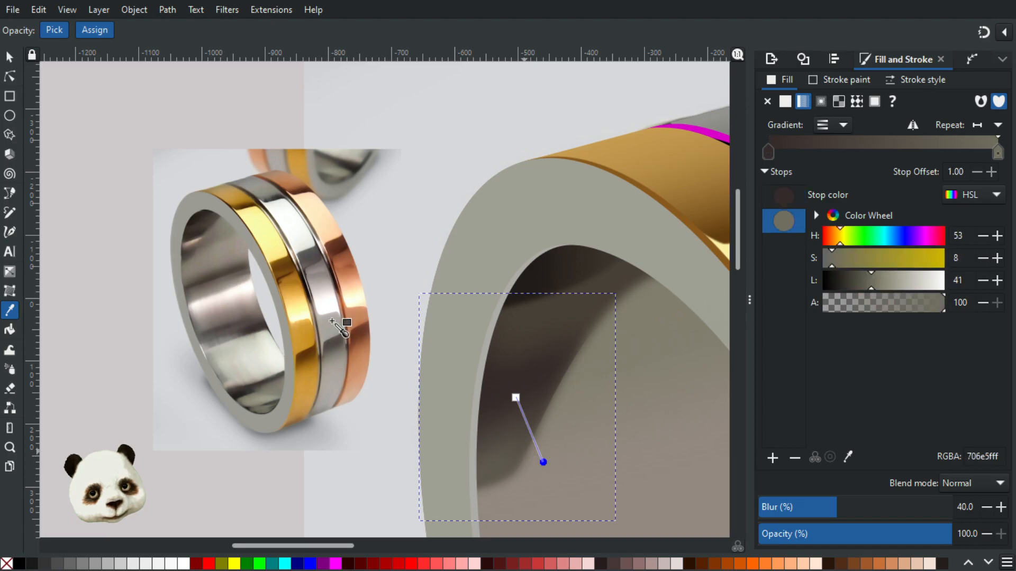
click(12, 61)
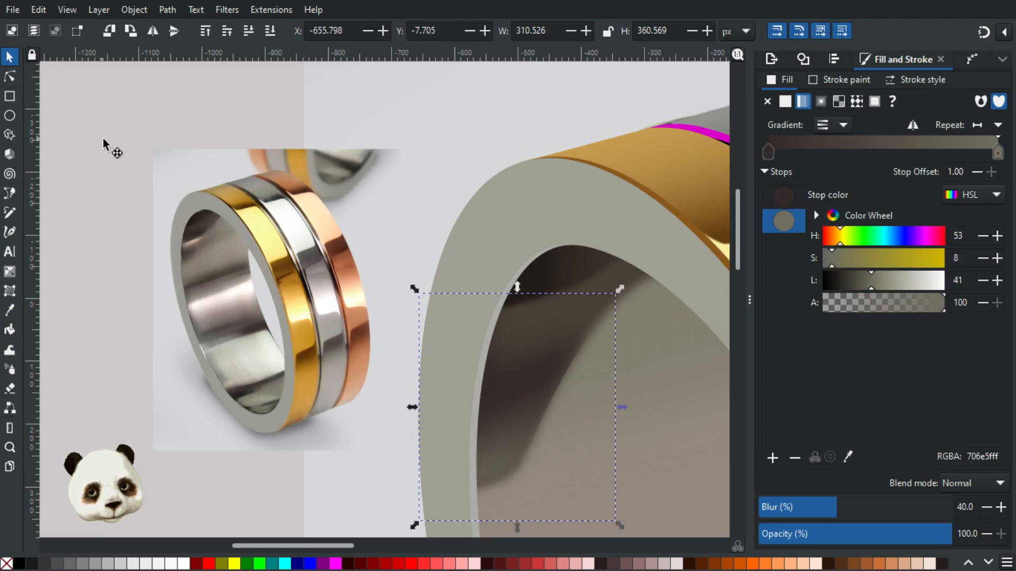
click(103, 139)
ctrl+scroll(103, 140, down, 2)
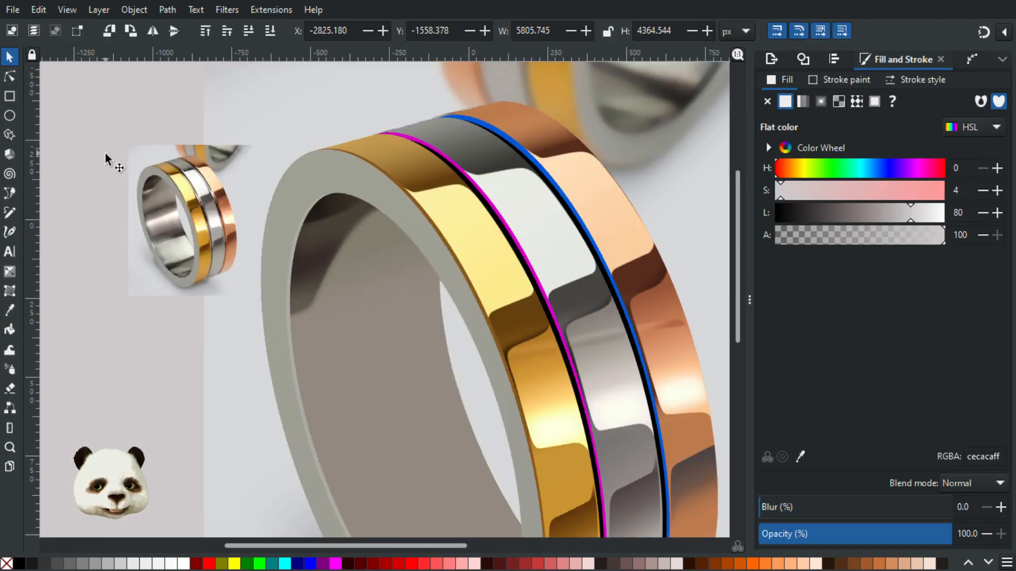
Examine the reference ring's inner-wall reflections and compare them with the dark corner of the drawn inner wall.
ctrl+scroll(105, 151, up, 1)
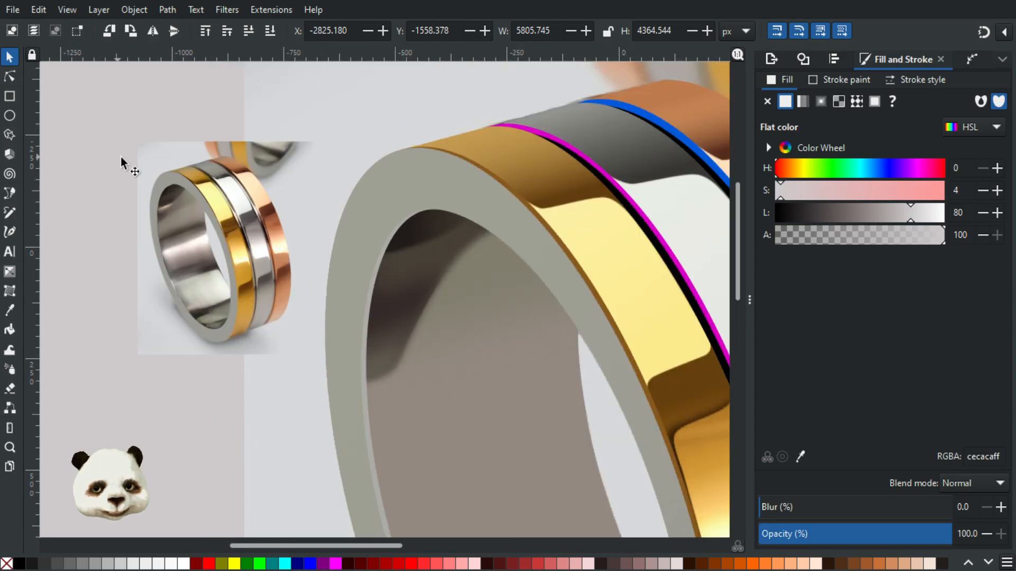
ctrl+scroll(296, 272, up, 2)
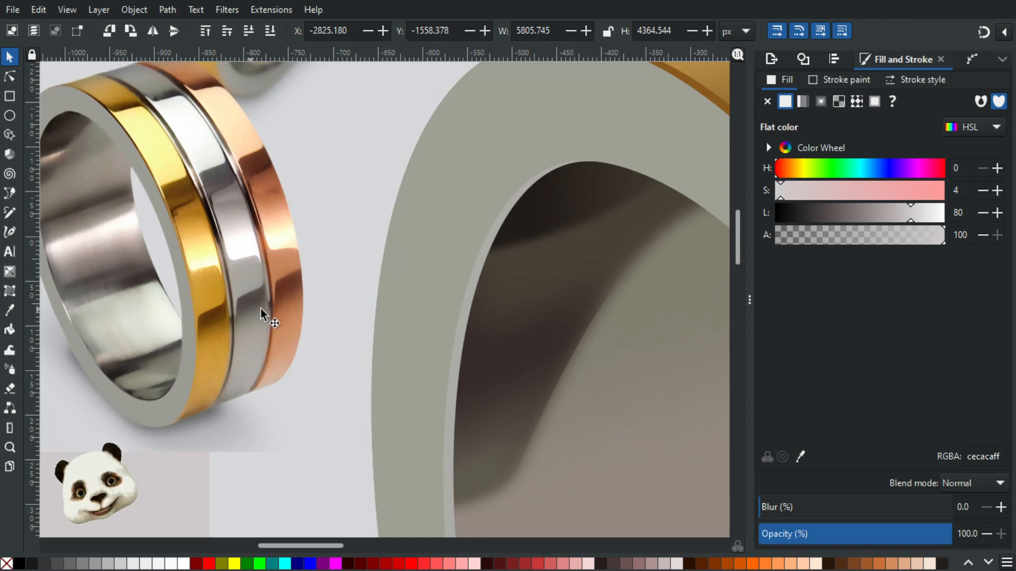
drag(558, 360, 621, 311)
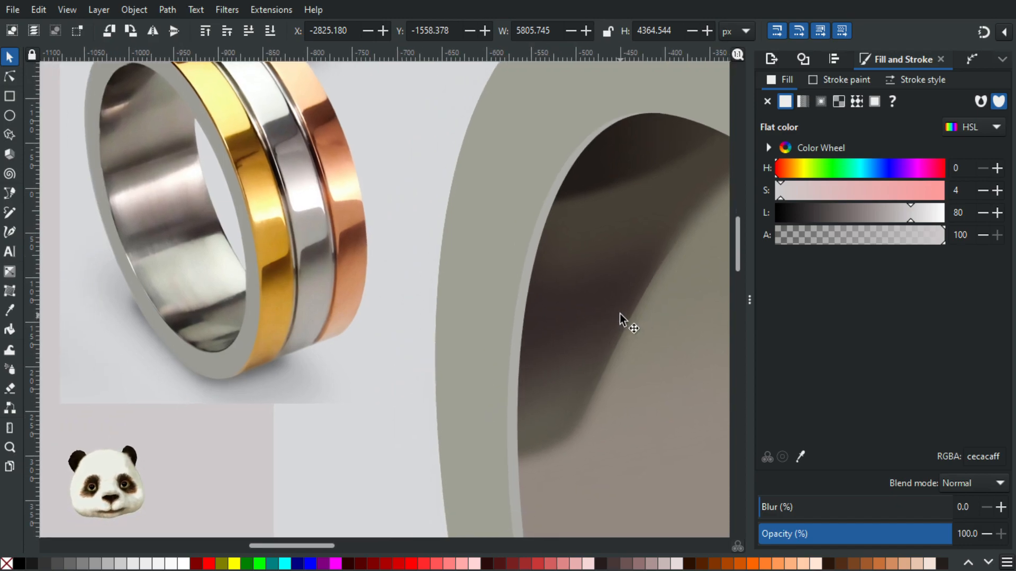
key(b)
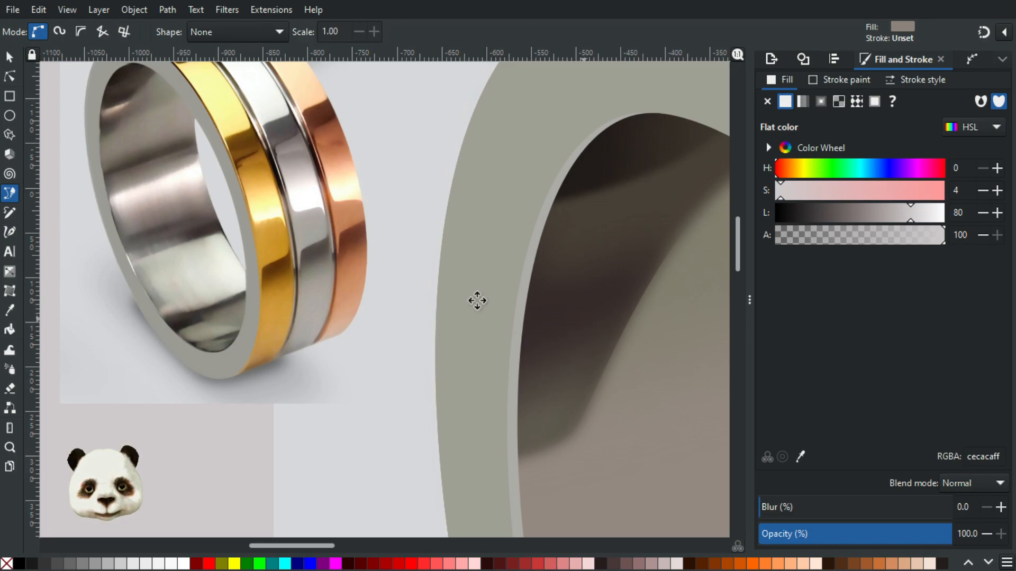
drag(477, 300, 432, 296)
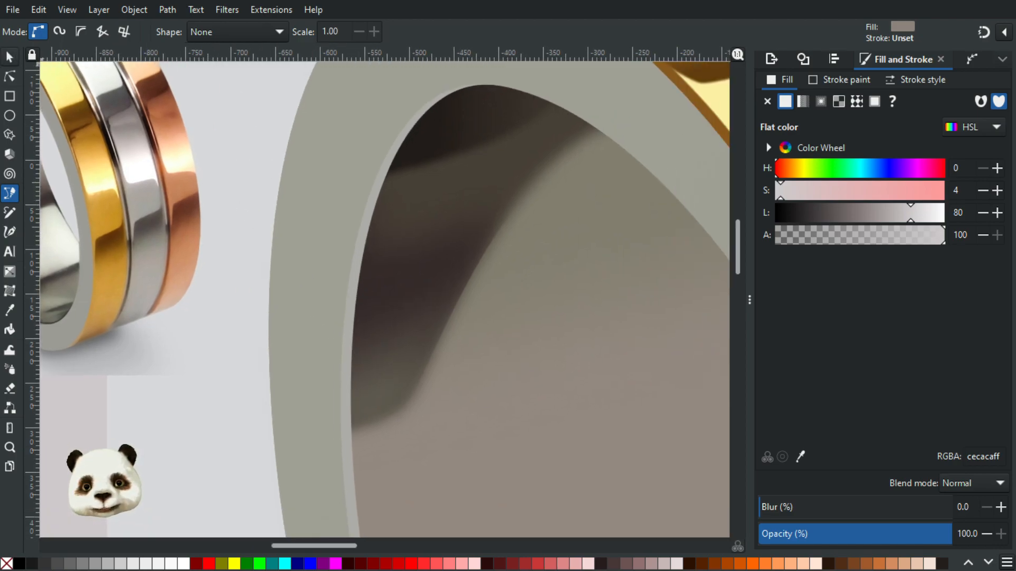
key(s)
click(576, 279)
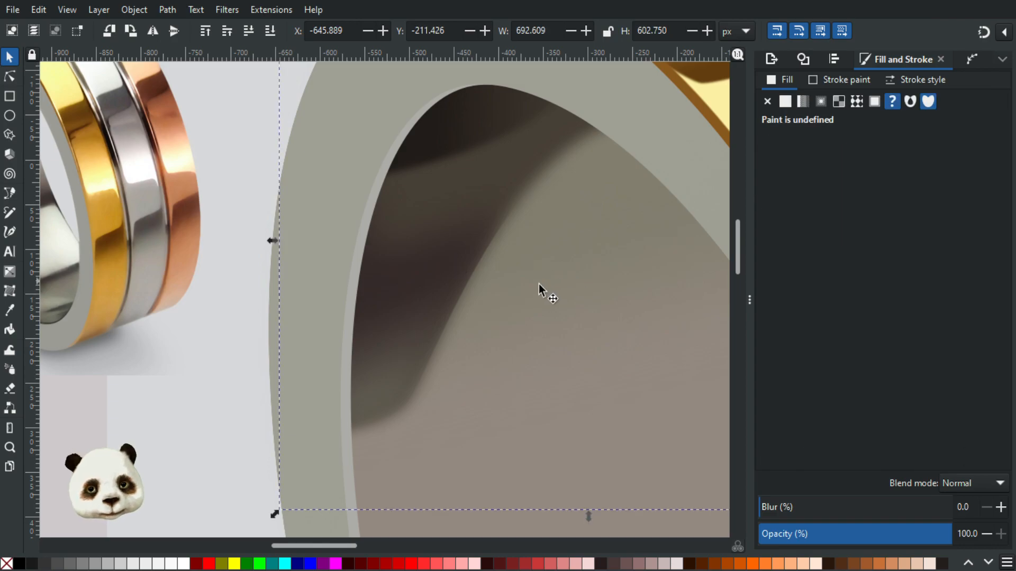
key(Escape)
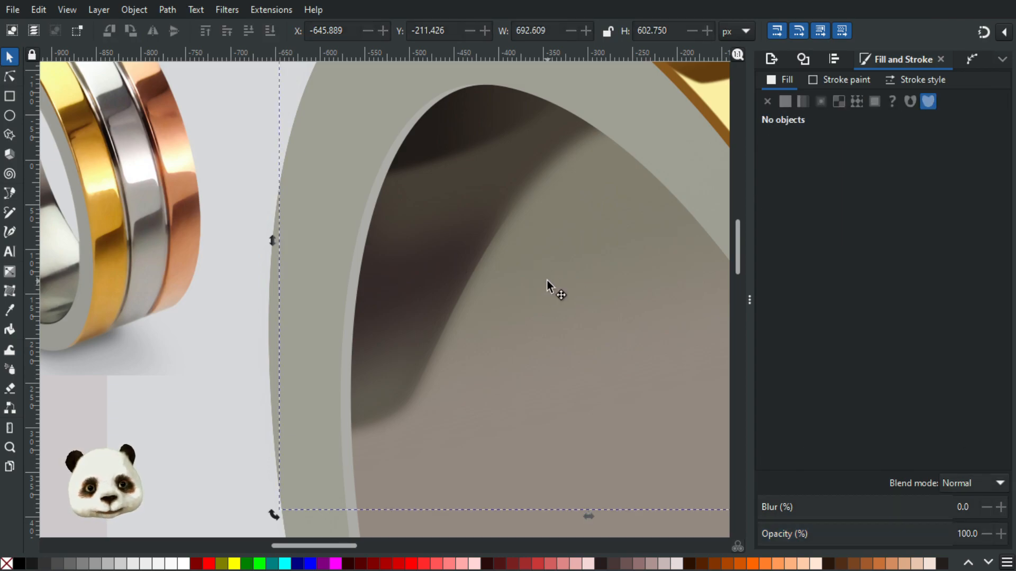
click(547, 282)
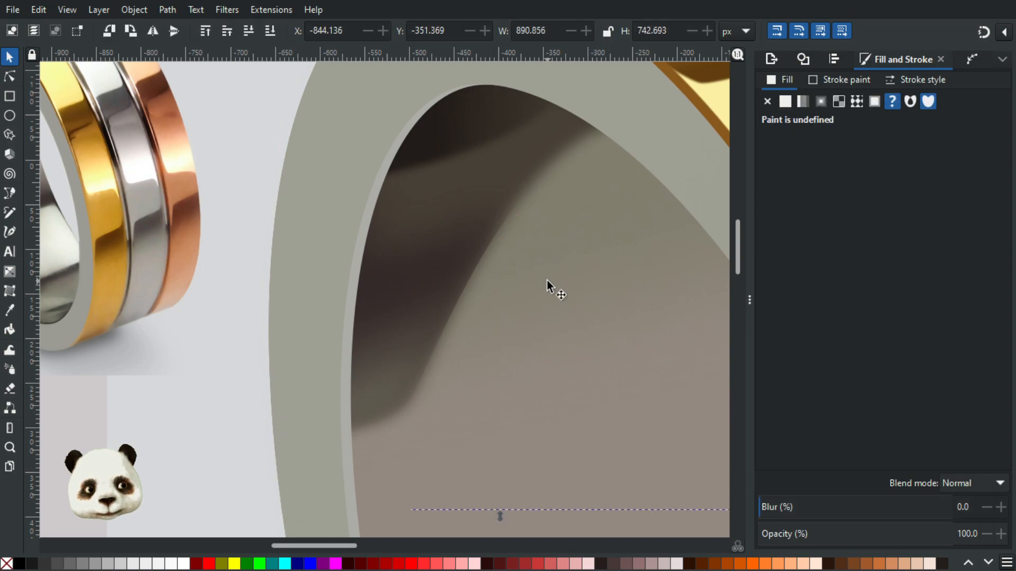
Draw a closed, curved sliver about 140 px wide across the dark corner of the inner wall, from its outer rim to the dark shape's edge.
key(b)
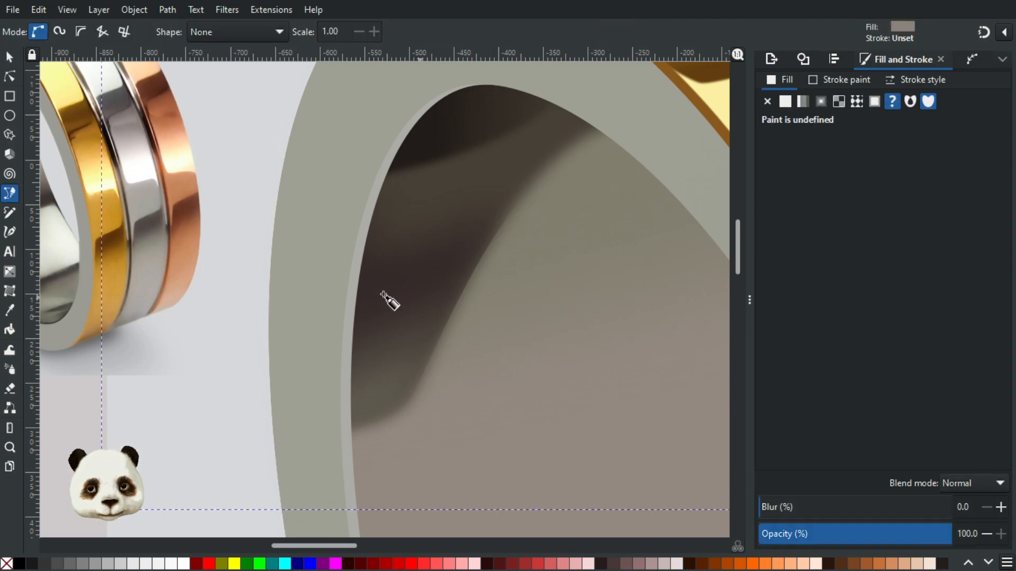
drag(450, 294, 605, 308)
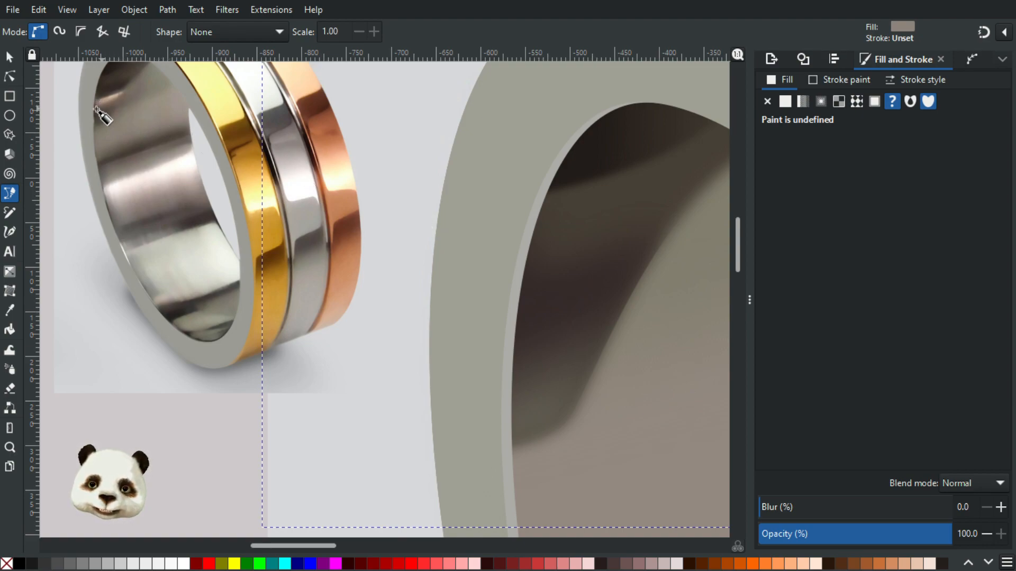
mouse_move(495, 307)
mouse_down()
mouse_move(478, 308)
mouse_move(500, 310)
mouse_up()
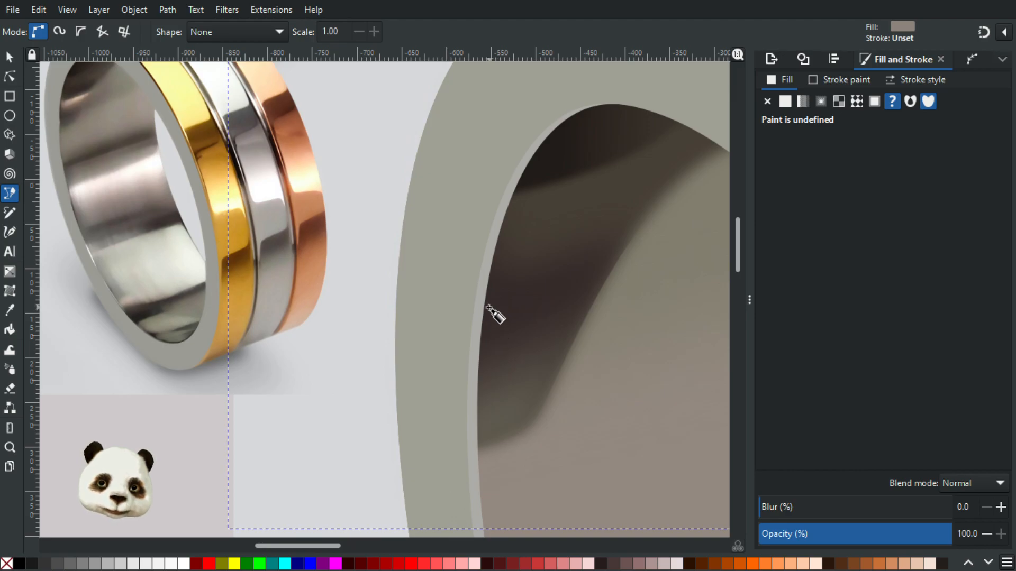
click(483, 305)
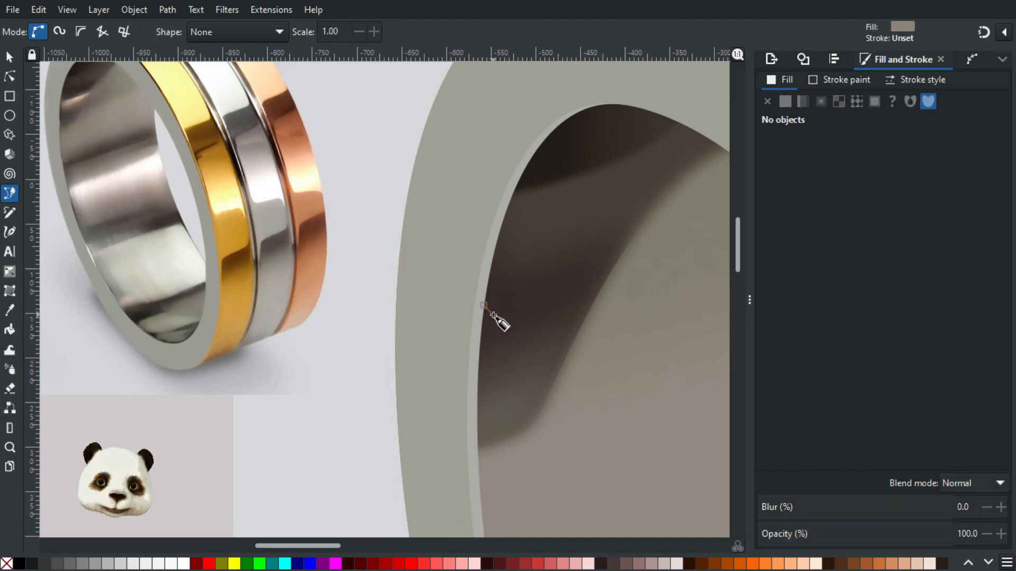
drag(494, 314, 501, 314)
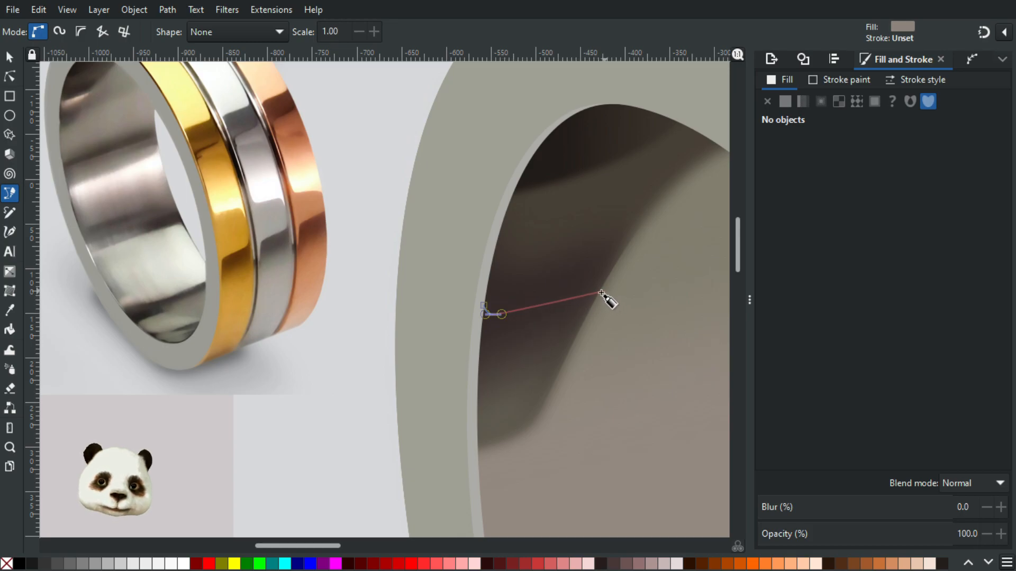
ctrl+scroll(605, 296, down, 1)
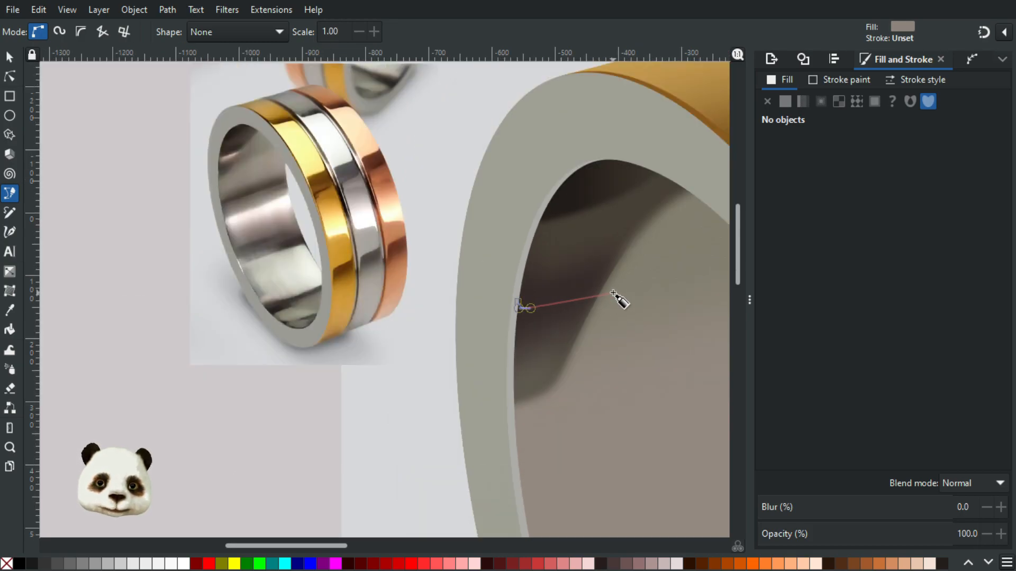
click(606, 294)
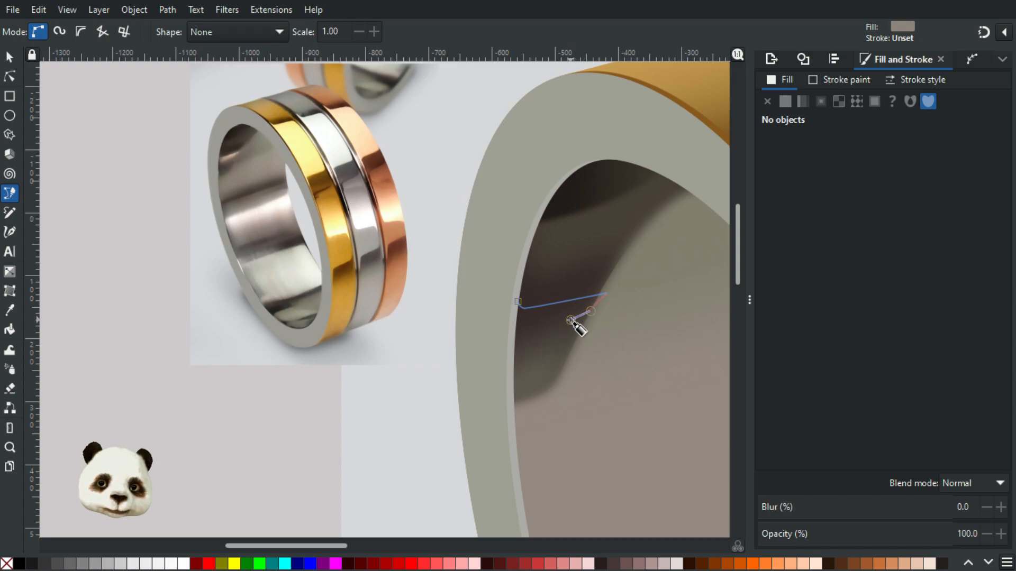
click(568, 320)
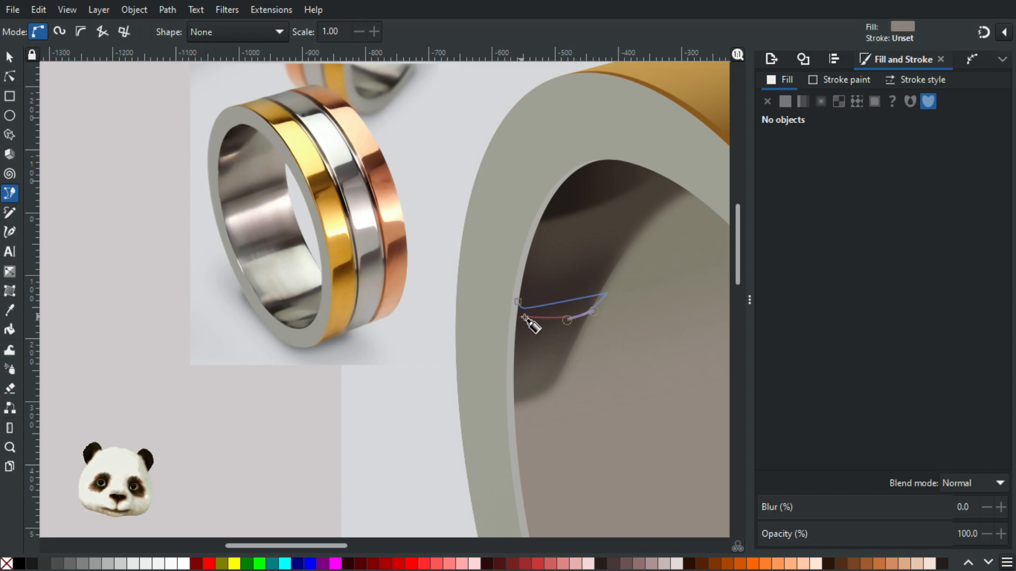
drag(523, 317, 513, 311)
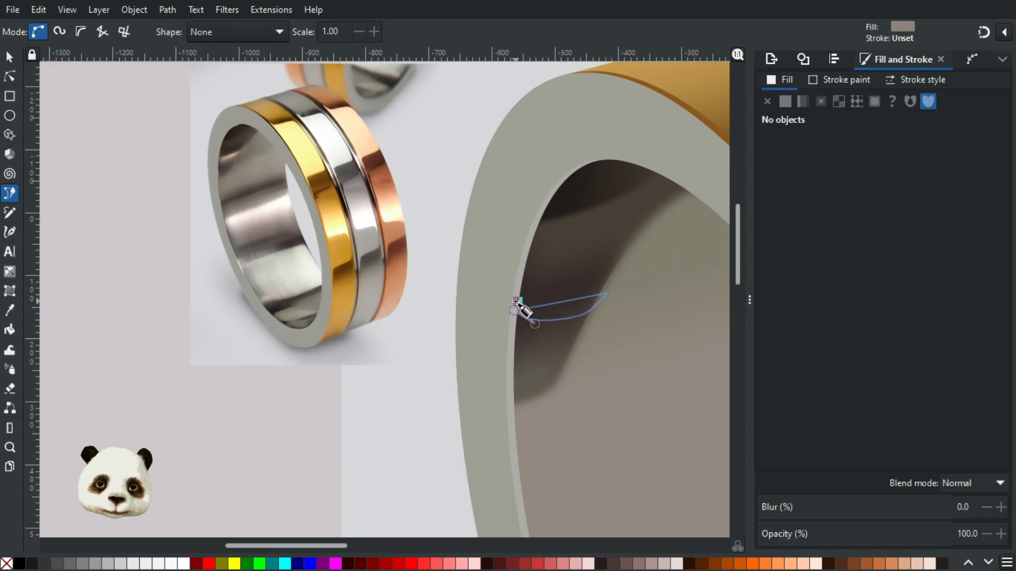
click(518, 301)
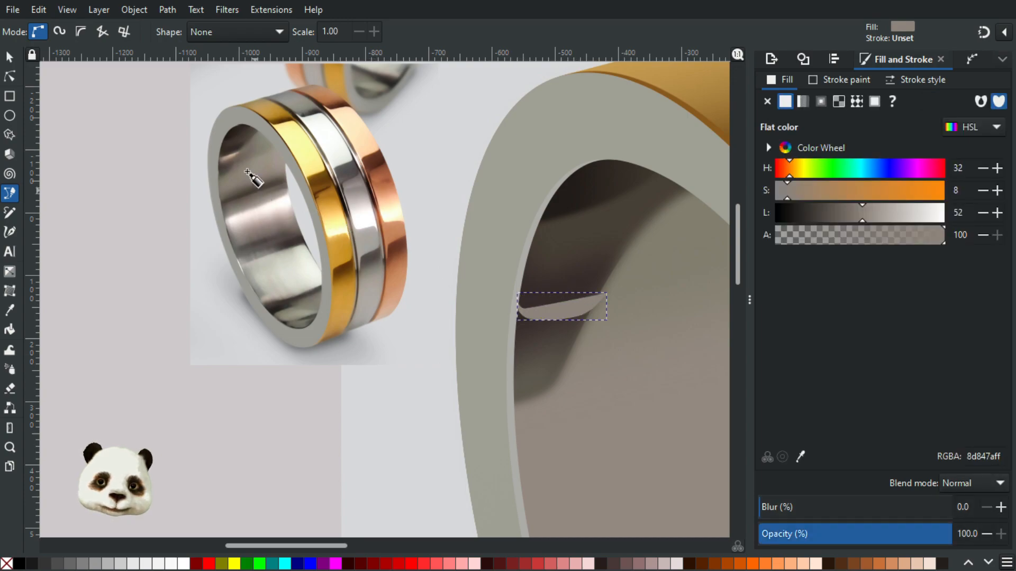
Fill the new sliver with the light tan c0a791 sampled from the bright streak on the reference ring's inner wall.
key(d)
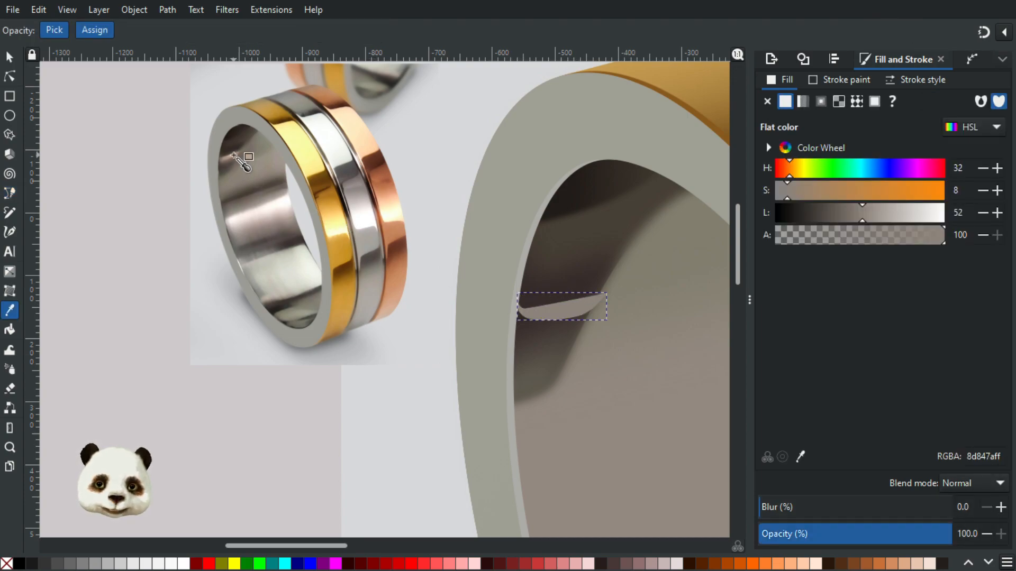
click(233, 155)
scroll(234, 159, up, 2)
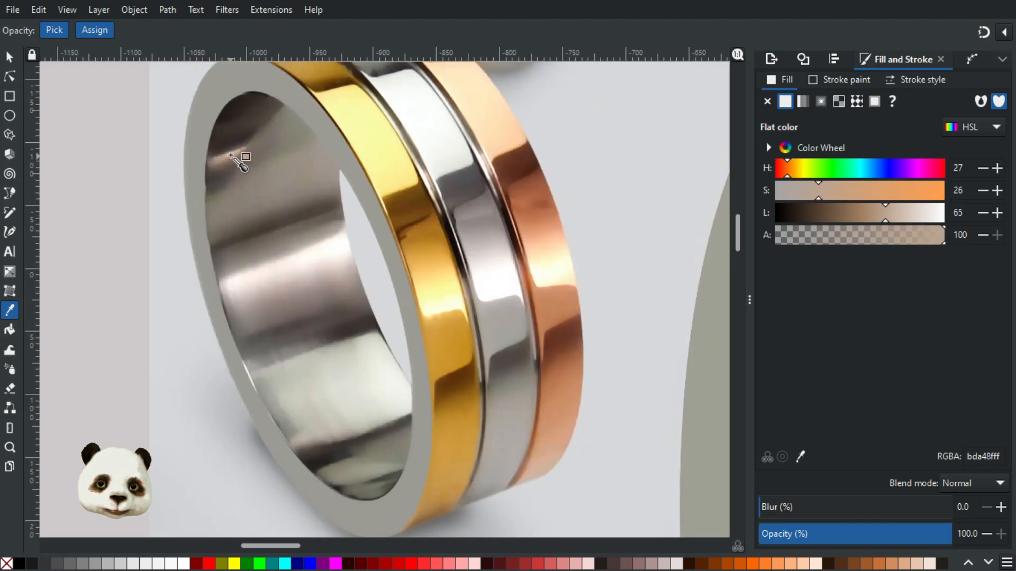
scroll(239, 171, down, 1)
scroll(296, 262, right, 5)
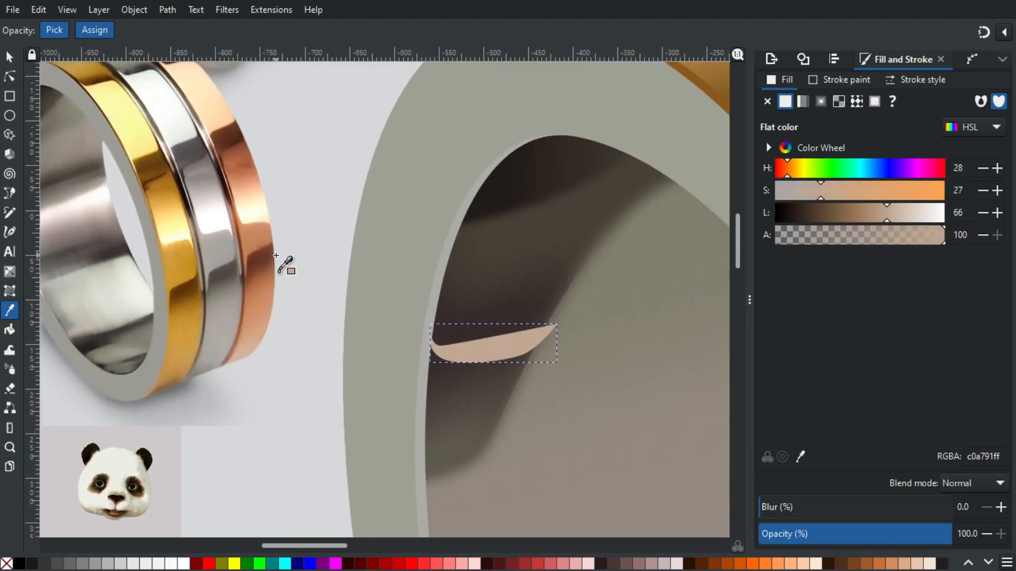
scroll(293, 269, down, 1)
scroll(367, 272, left, 3)
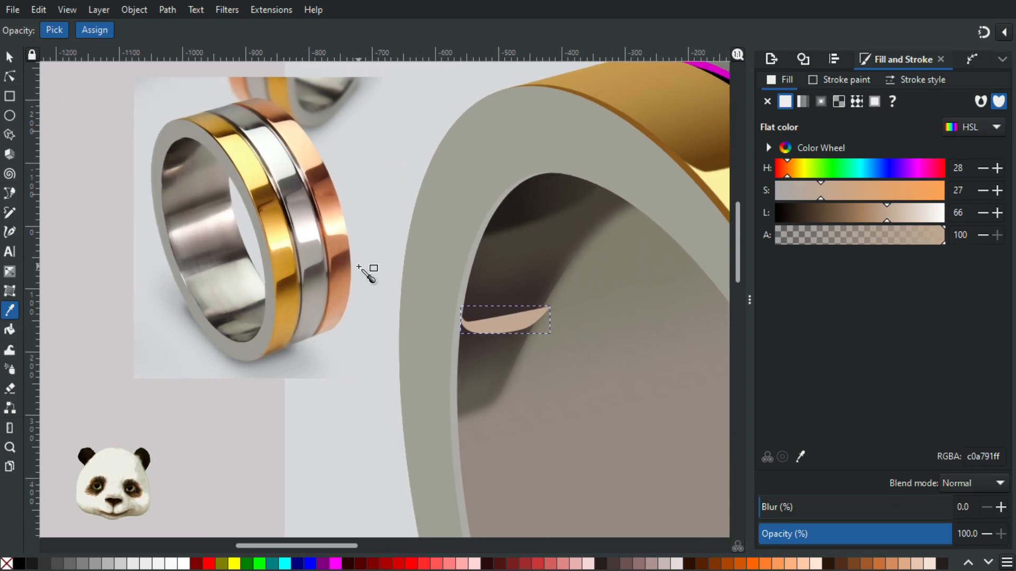
Reshape the beige highlight inside the ring, moving its lower-left node outward and raising the node near the right end of its lower edge.
click(10, 56)
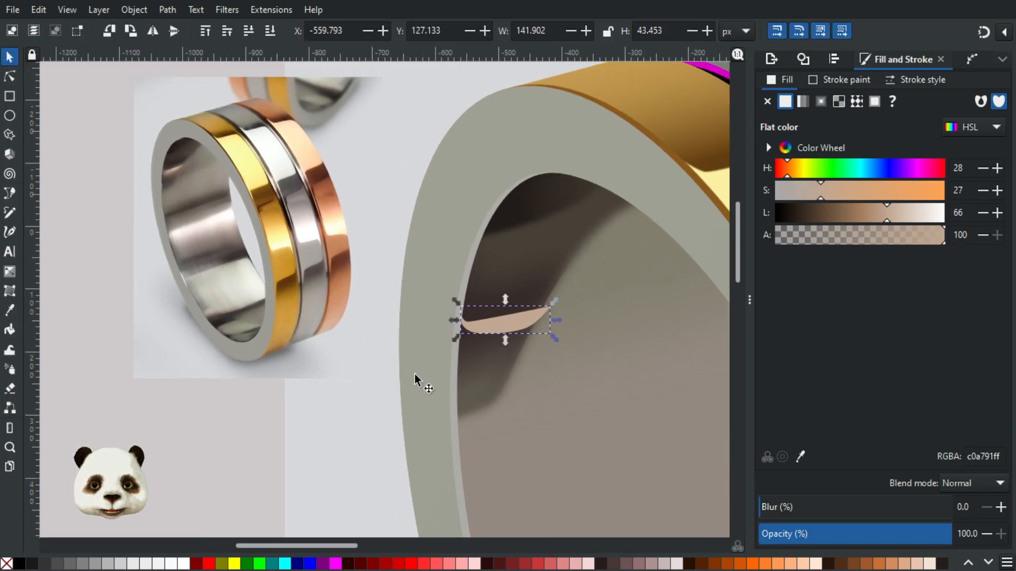
scroll(479, 347, up, 3)
scroll(397, 320, down, 1)
drag(353, 327, 538, 391)
scroll(610, 444, down, 1)
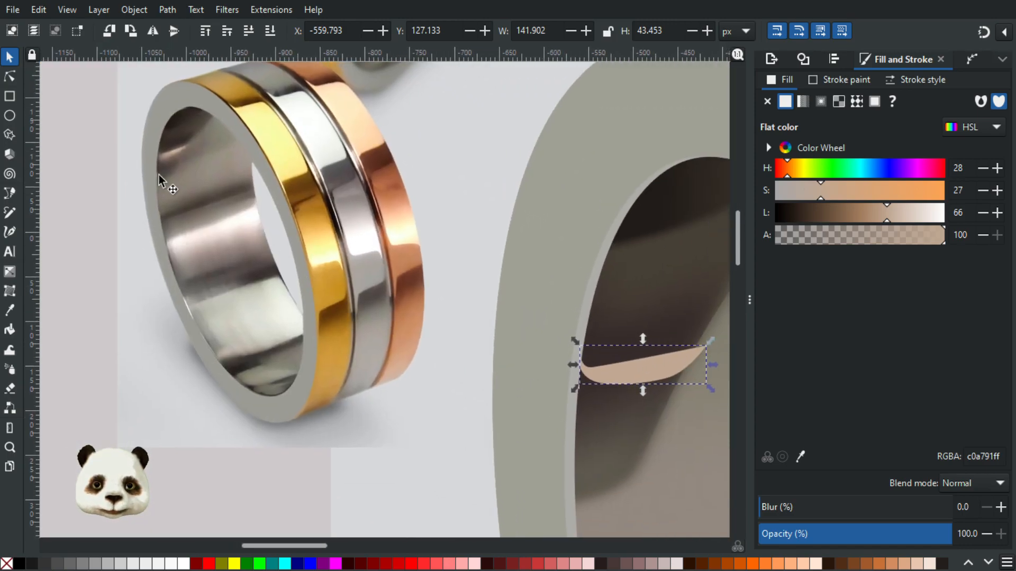
key(n)
click(585, 389)
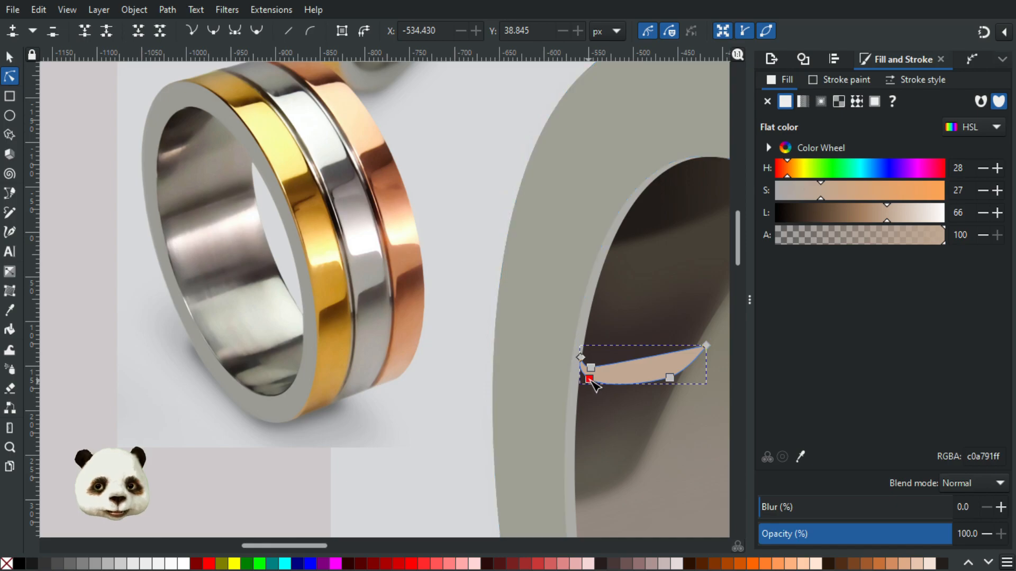
click(548, 436)
click(656, 364)
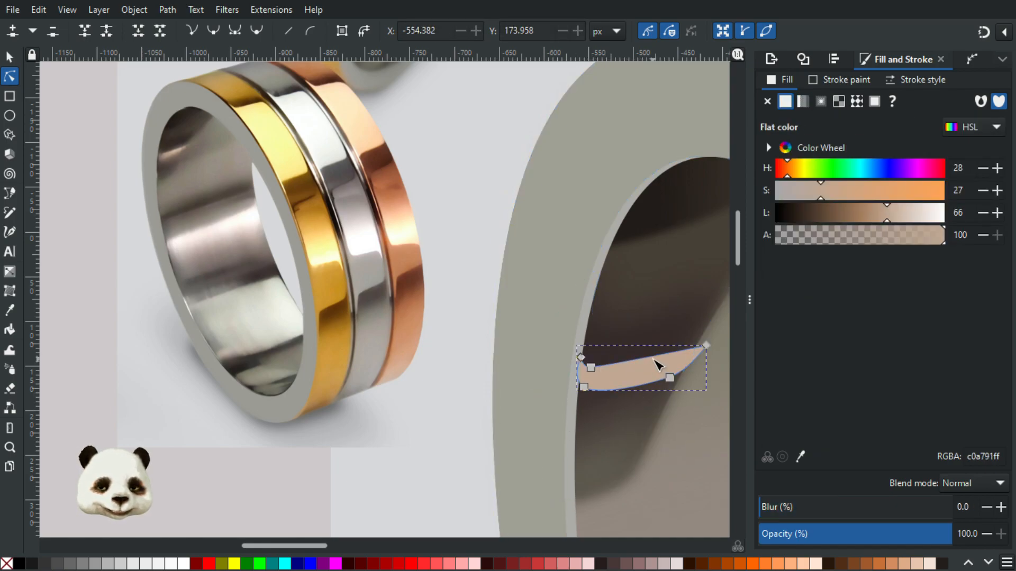
click(669, 377)
drag(670, 377, 670, 373)
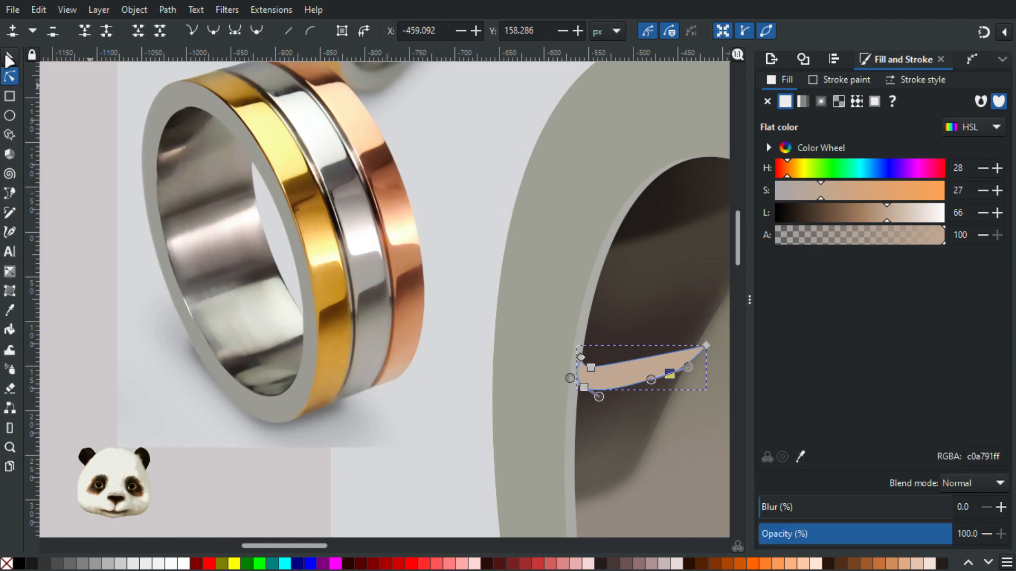
Enlarge the beige highlight slightly to about 150 × 52 px and blur it by about 30%.
click(10, 57)
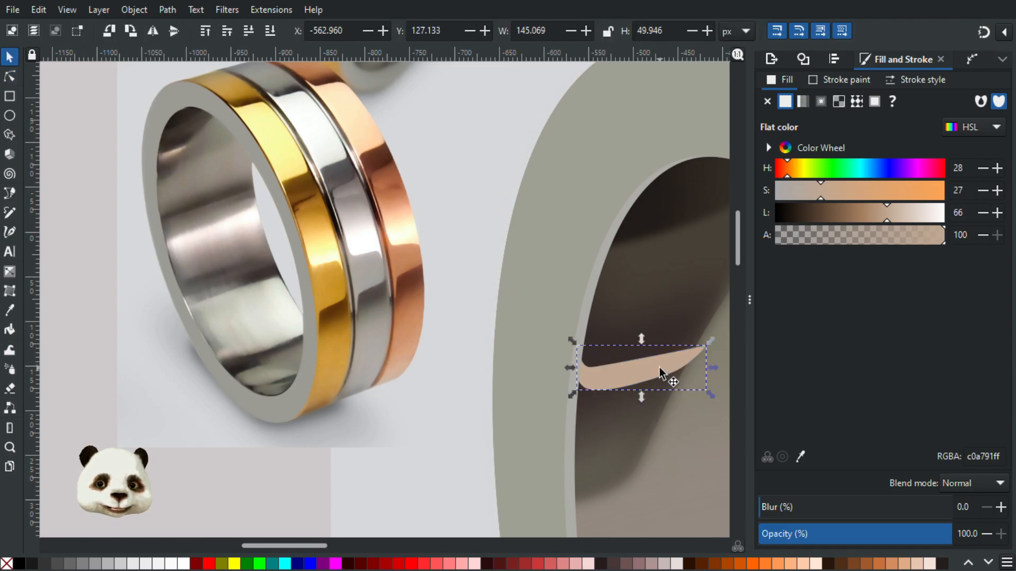
drag(711, 338, 713, 337)
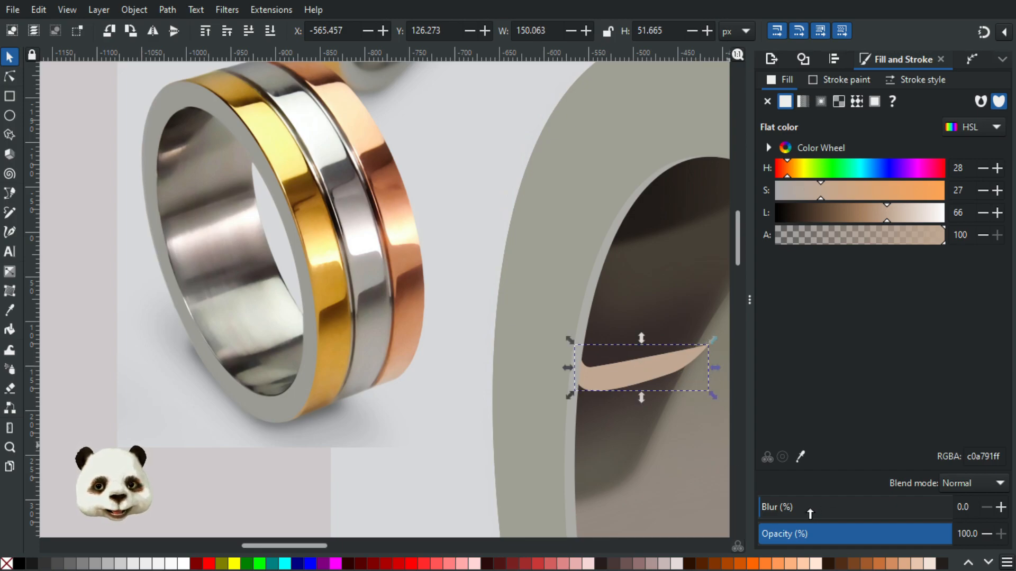
mouse_move(830, 509)
mouse_down()
mouse_move(849, 510)
mouse_move(791, 507)
mouse_move(818, 505)
mouse_up()
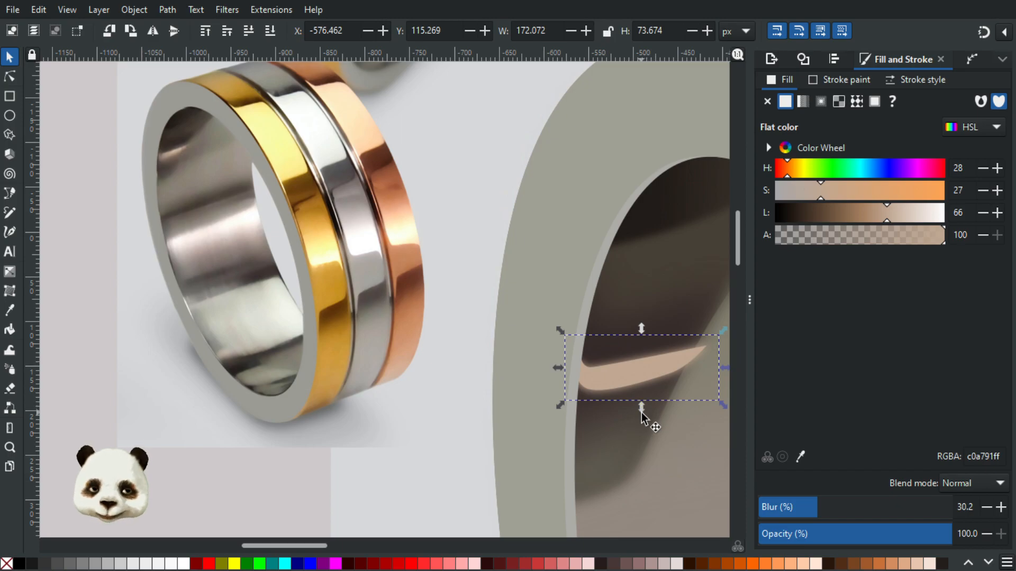
Stretch the blurred highlight downward and to the right, to about 179 × 84 px.
drag(642, 411, 643, 417)
scroll(674, 408, right, 3)
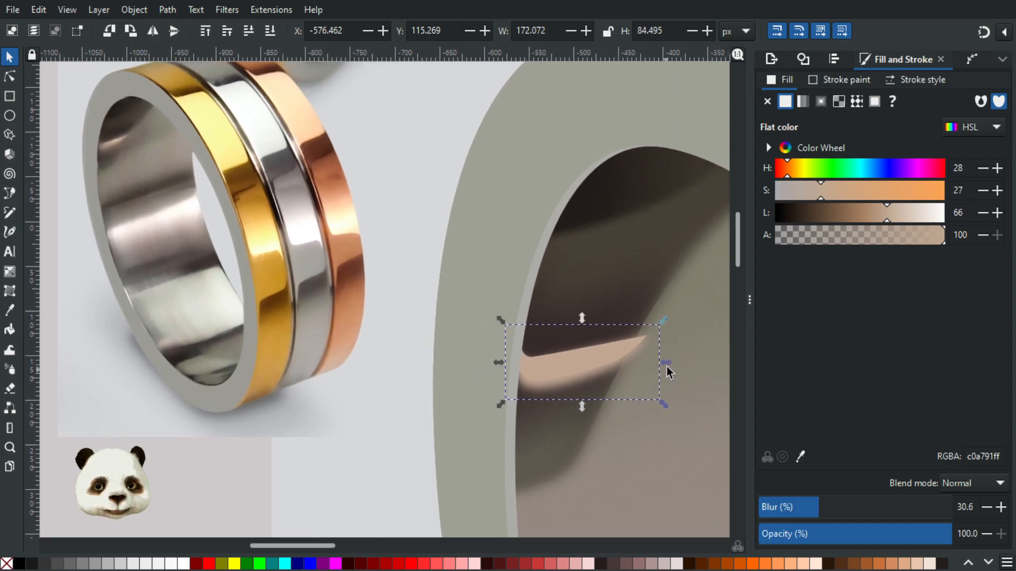
drag(667, 363, 673, 362)
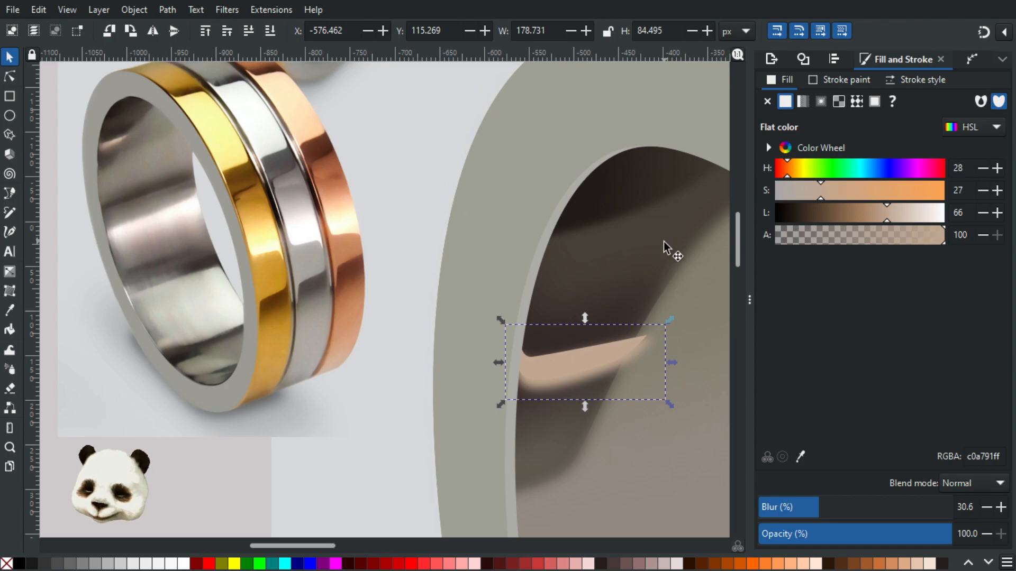
Lower the node near the right end of the blurred highlight's bottom edge slightly, and deselect the shape.
double_click(642, 339)
drag(616, 369, 618, 371)
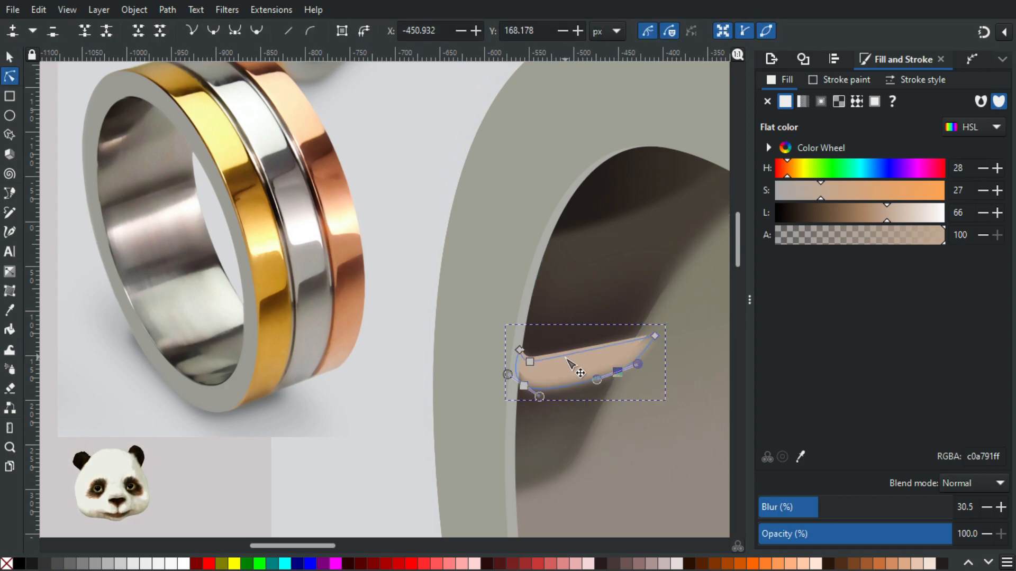
click(566, 358)
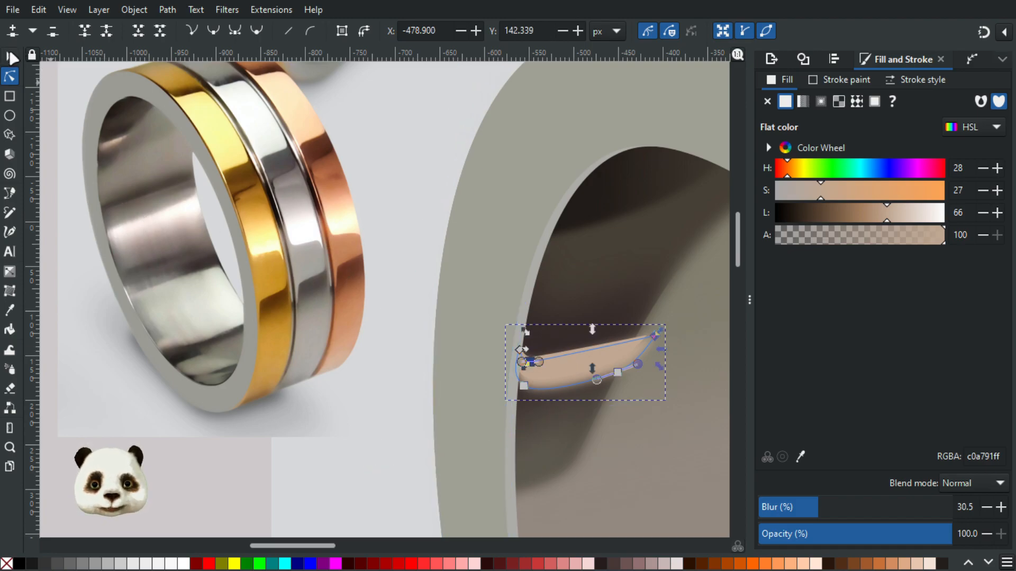
click(12, 55)
key(Escape)
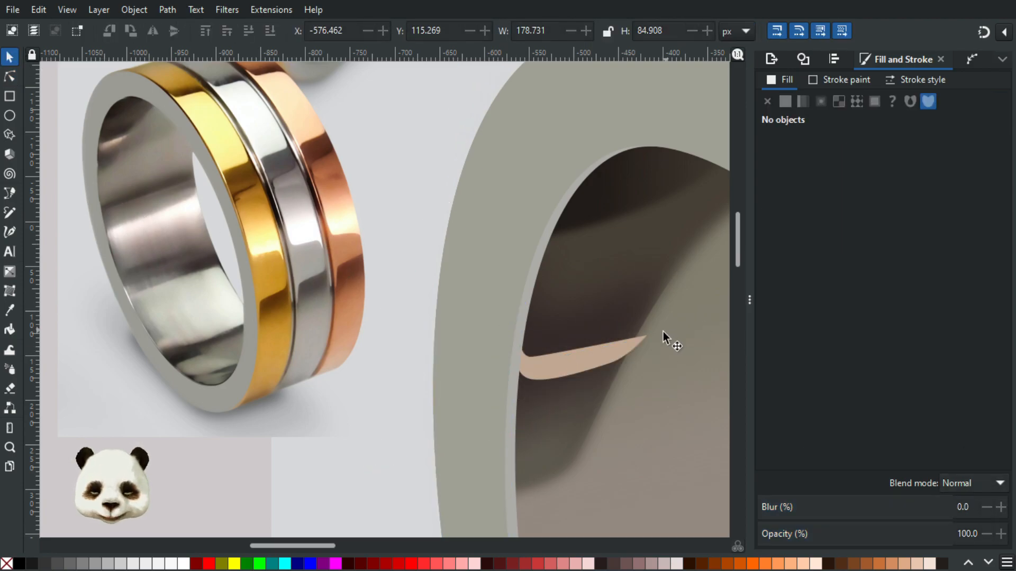
Reposition the blurred highlight's upper-left nodes and right tip so its upper edge follows the dark shadow above it.
click(565, 371)
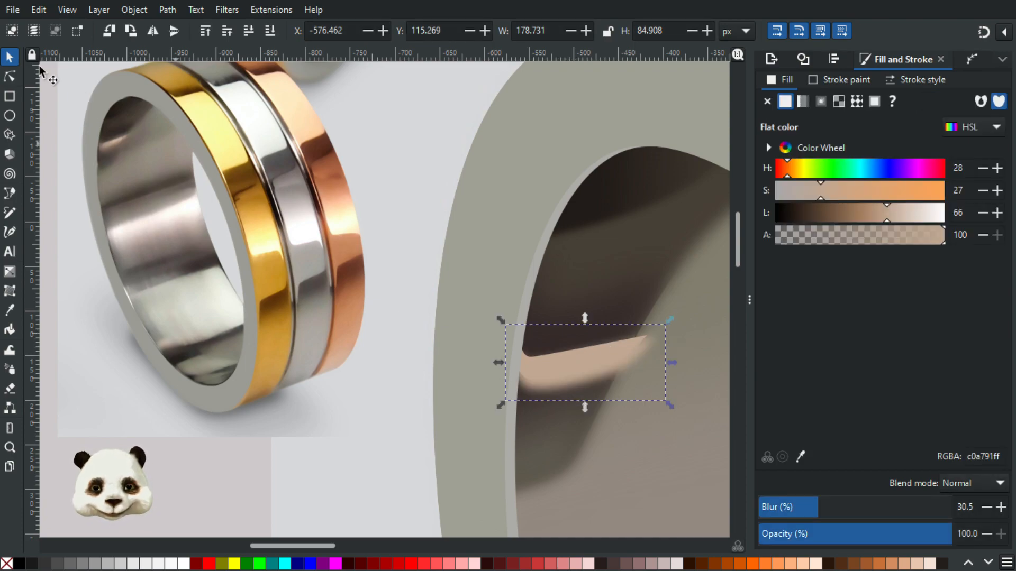
click(9, 78)
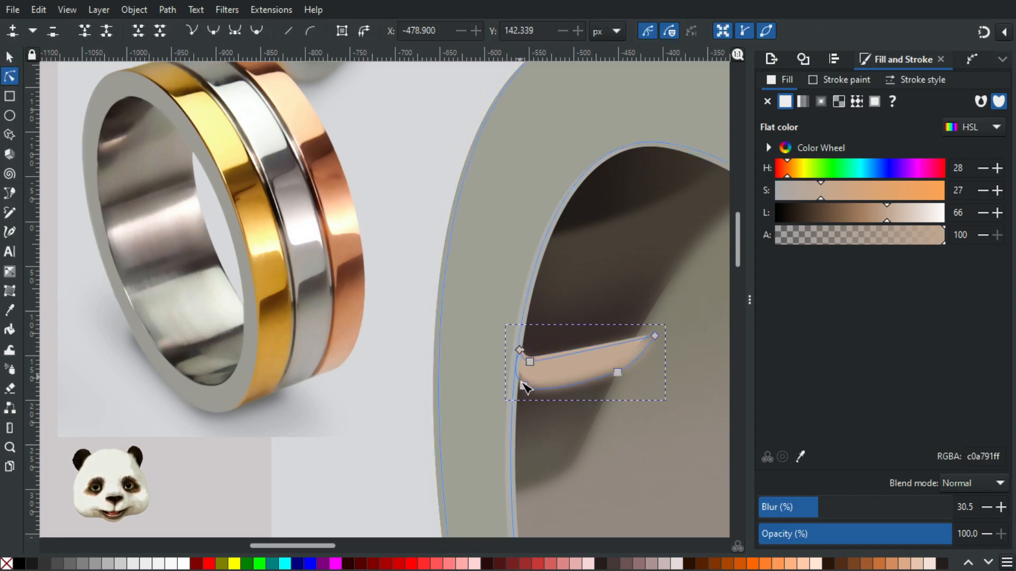
drag(521, 351, 532, 360)
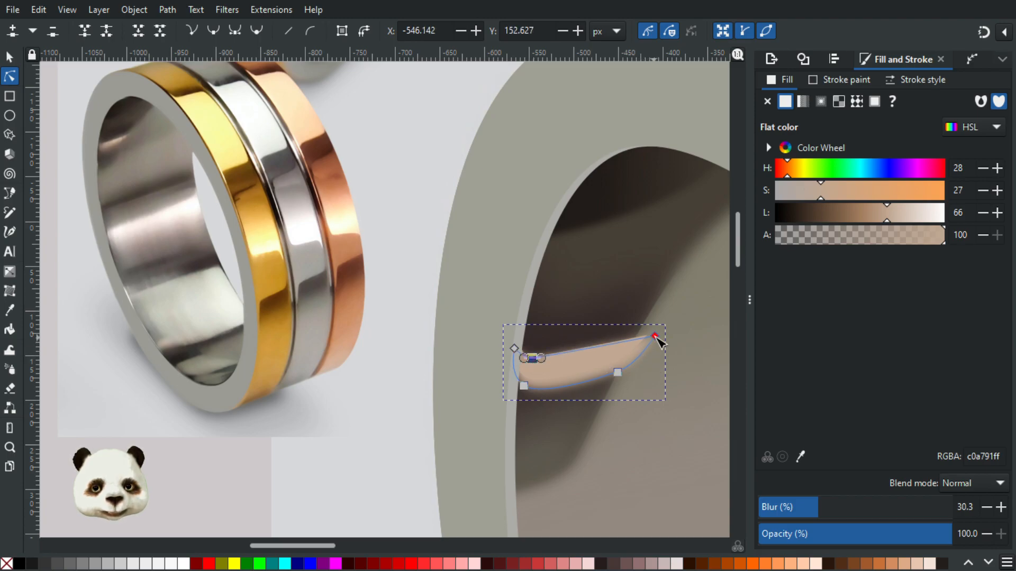
click(654, 334)
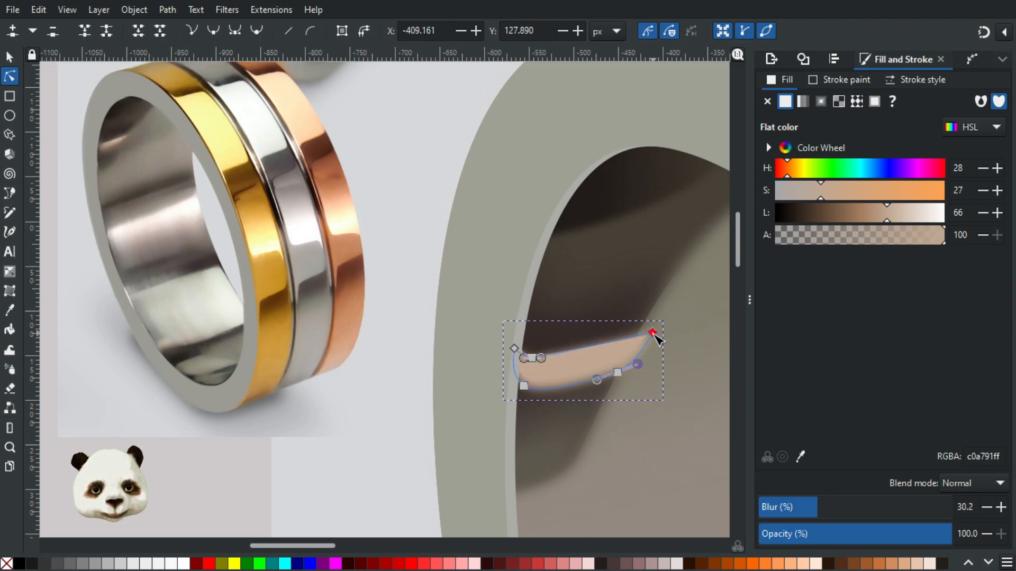
drag(653, 335, 654, 337)
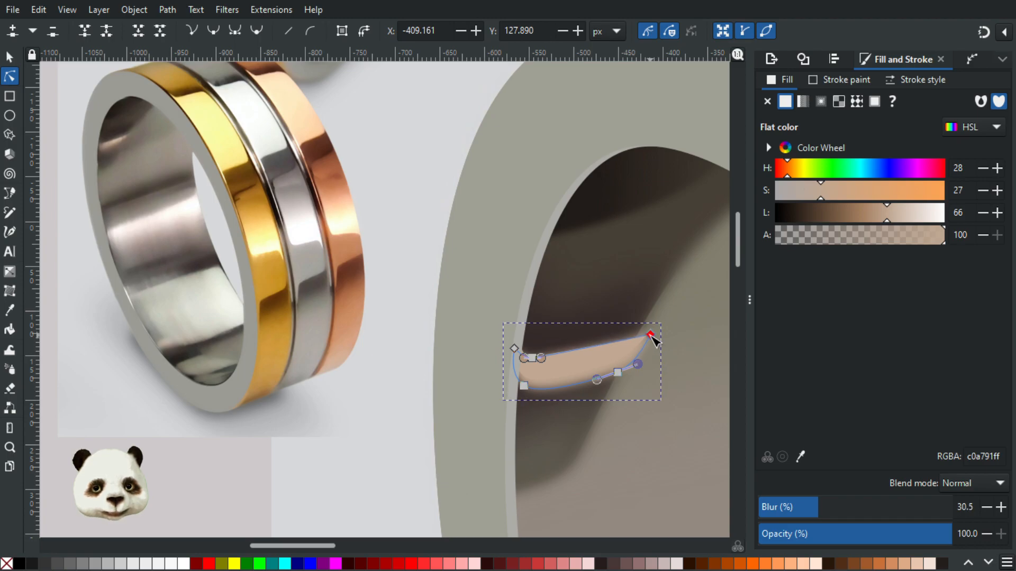
click(514, 348)
drag(517, 347, 521, 345)
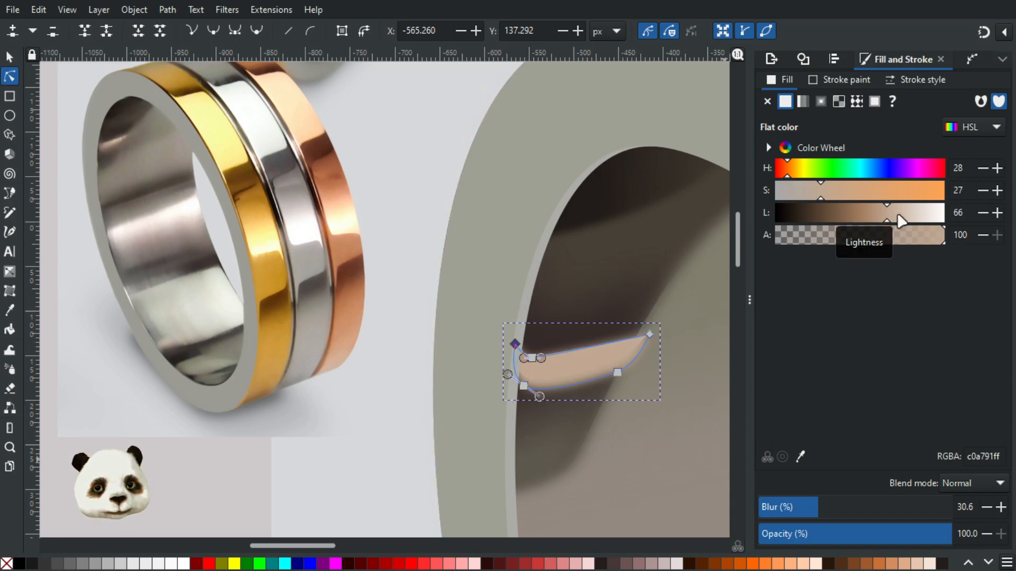
Set the blurred highlight's fill lightness to 64 and blur the sharp-edged highlight shape by 10%.
click(879, 220)
drag(882, 223, 889, 222)
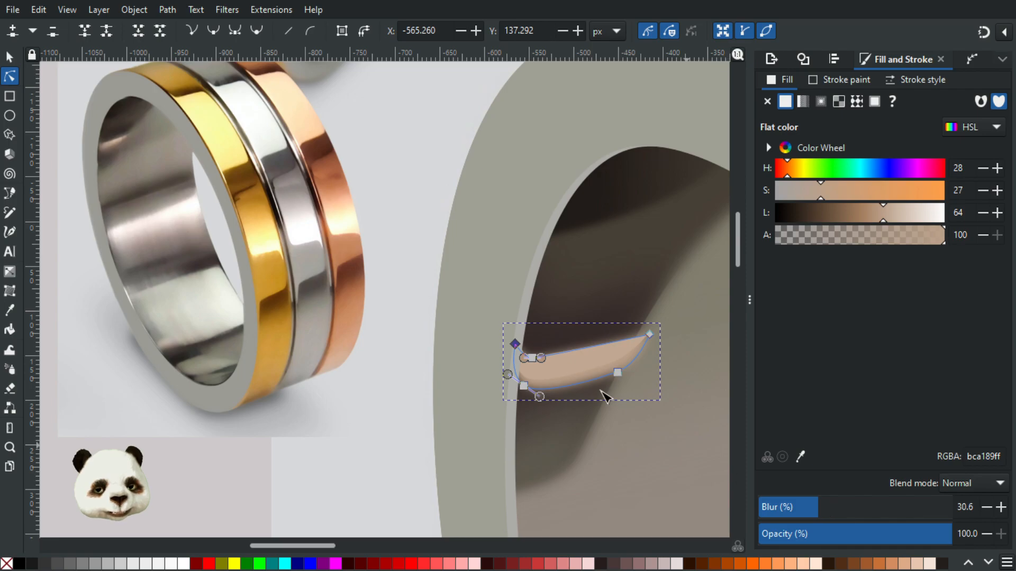
click(587, 362)
click(776, 508)
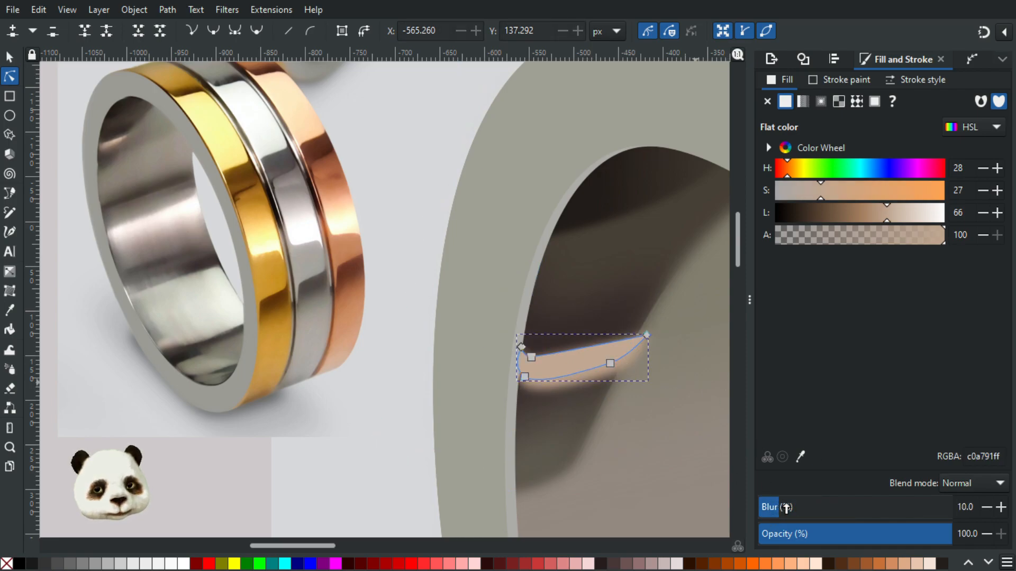
click(634, 421)
click(592, 359)
click(784, 507)
click(655, 428)
scroll(688, 431, down, 2)
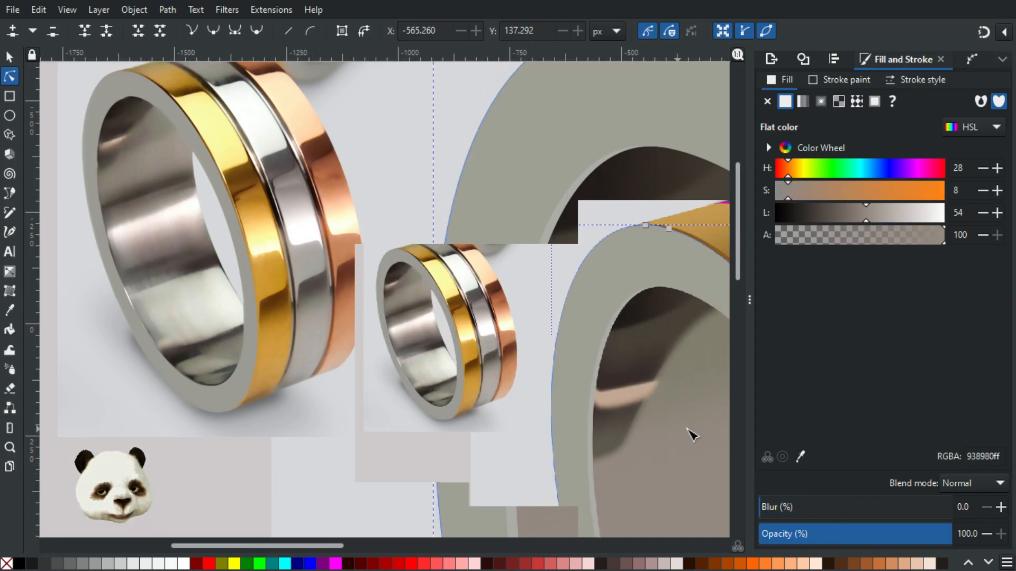
Fine-tune the upper edge of the larger blurred highlight by nudging its upper-left node and its right tip.
scroll(688, 426, up, 2)
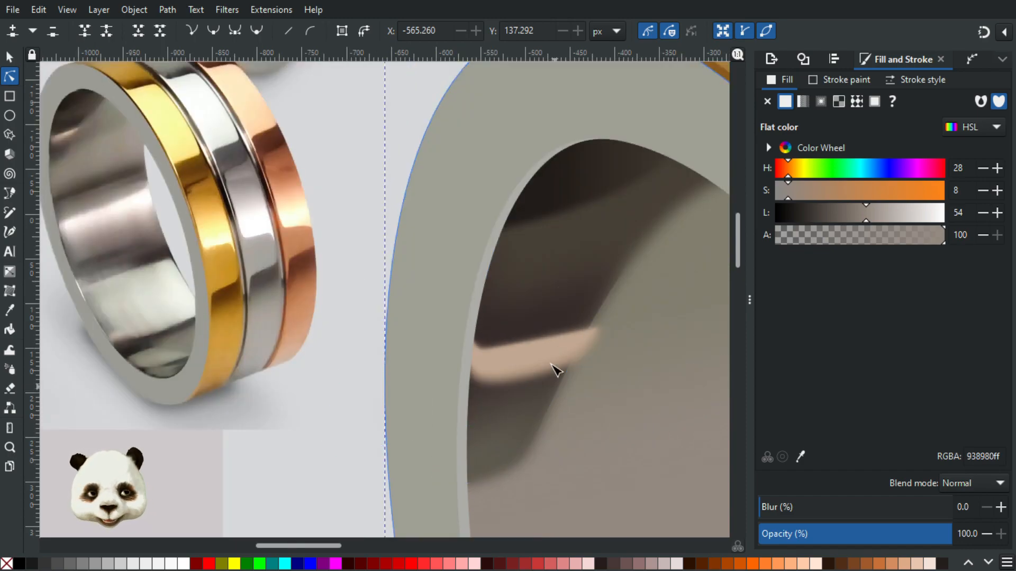
click(492, 352)
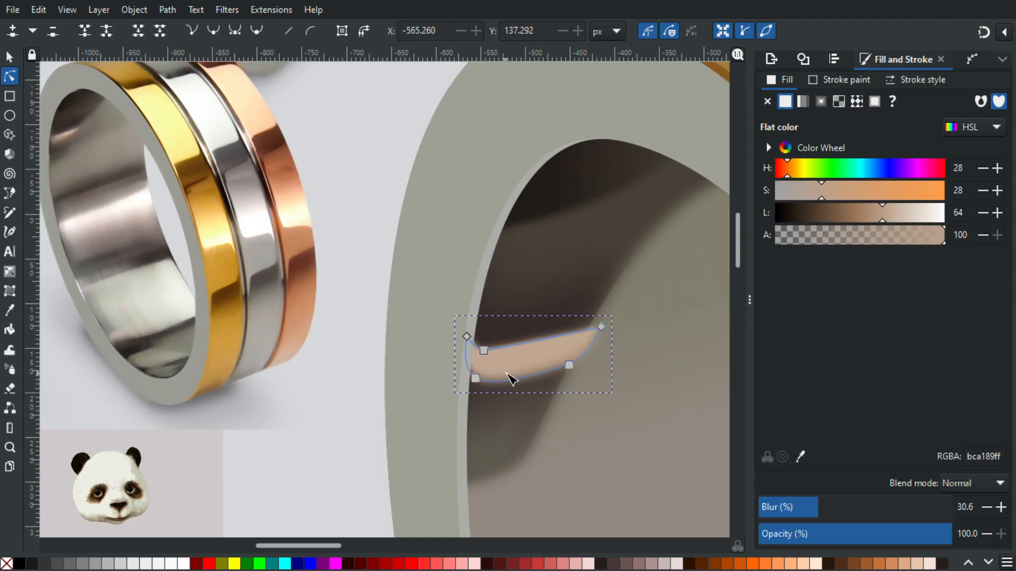
scroll(507, 374, up, 1)
drag(477, 345, 476, 343)
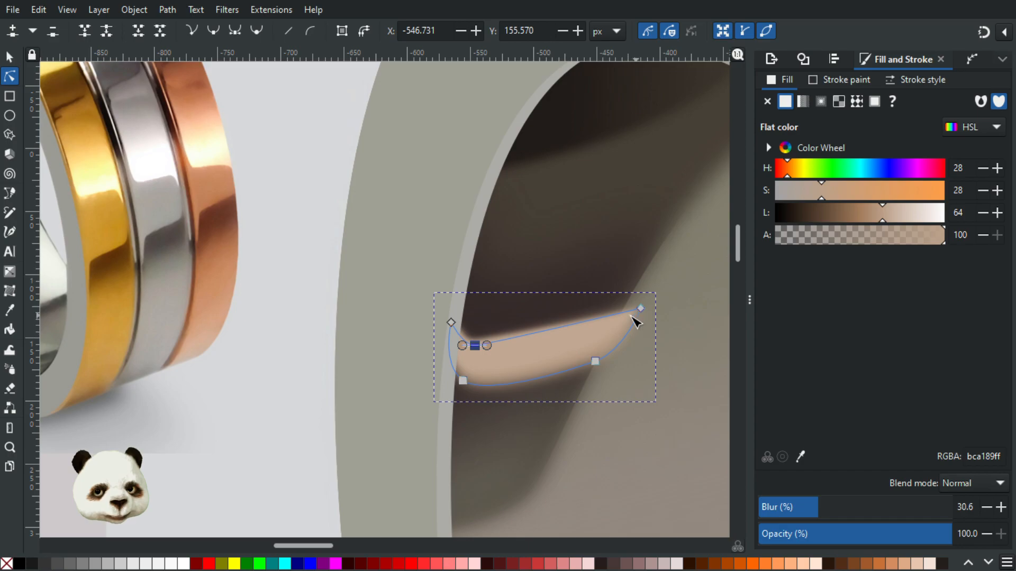
drag(643, 316, 640, 318)
Set the smaller highlight shape's blur to 20%.
click(559, 352)
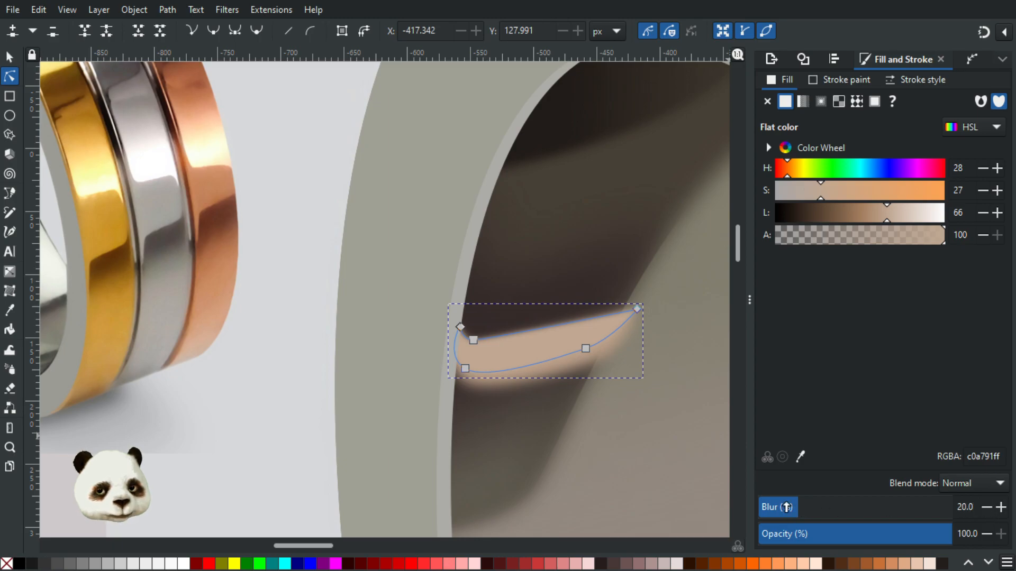
click(664, 408)
ctrl+scroll(662, 404, down, 3)
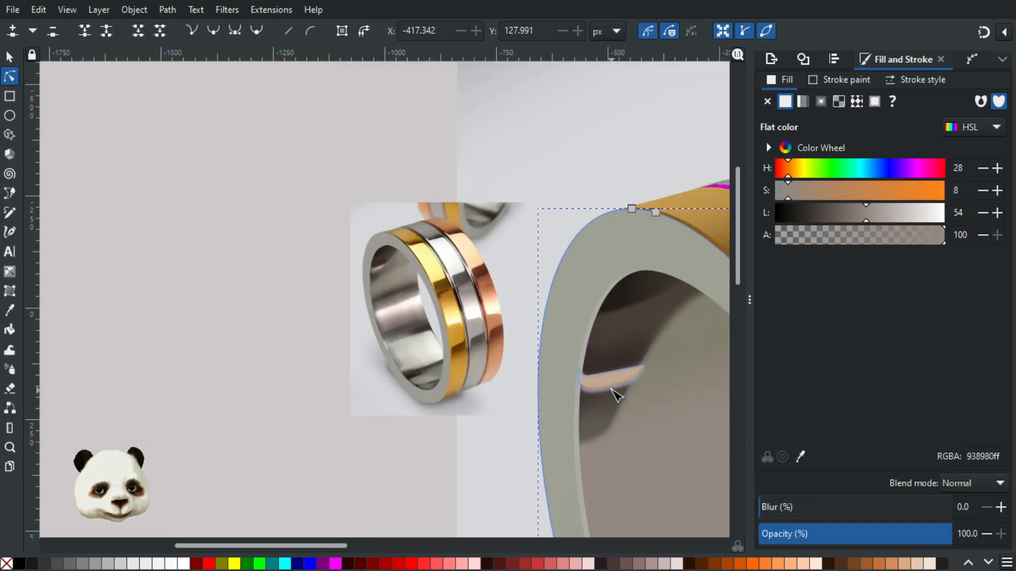
Lower the two nodes on the larger blurred highlight's bottom edge slightly to make the highlight thicker.
click(609, 382)
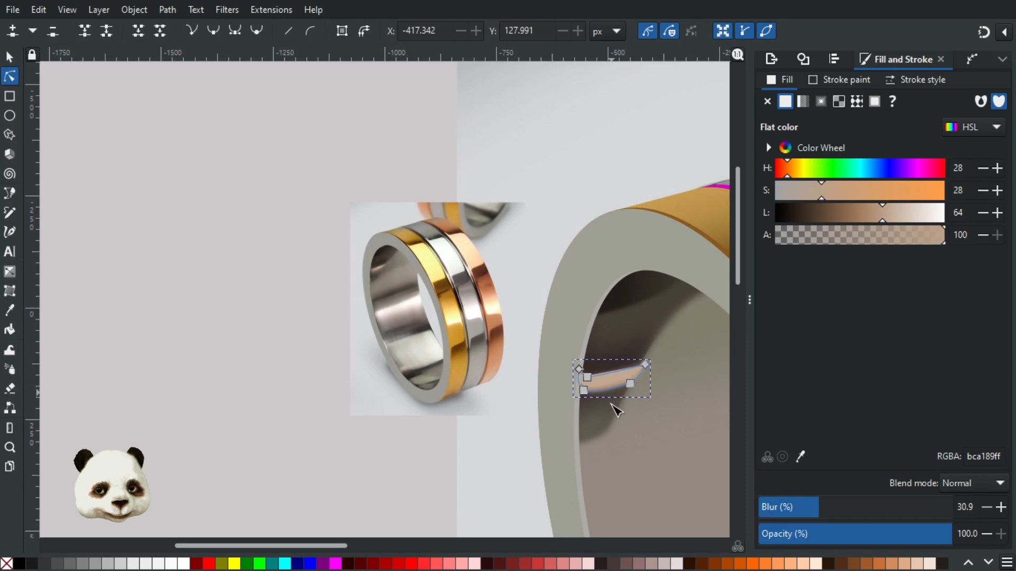
ctrl+scroll(579, 386, up, 4)
click(486, 348)
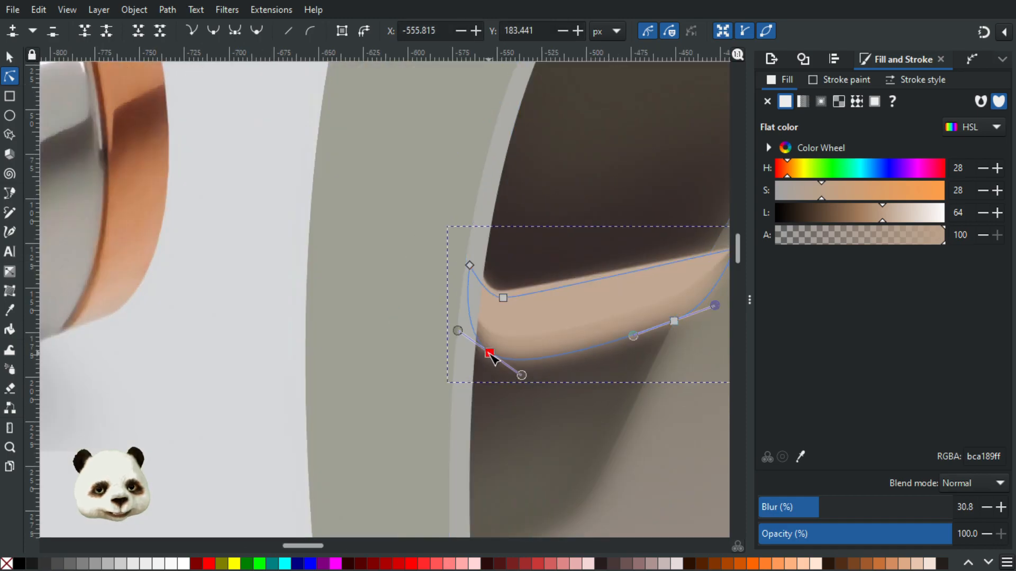
click(674, 321)
drag(674, 322, 675, 332)
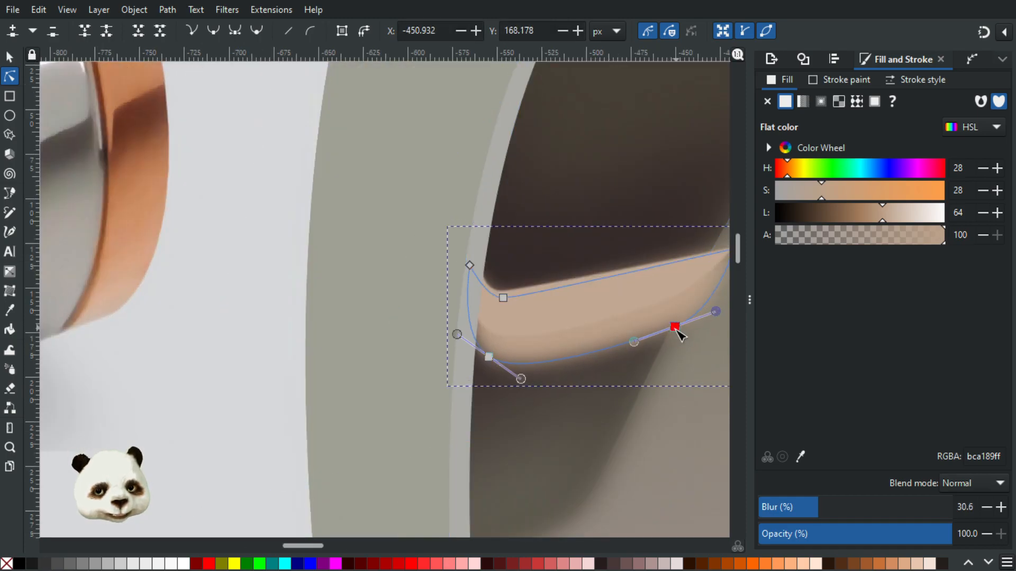
click(687, 394)
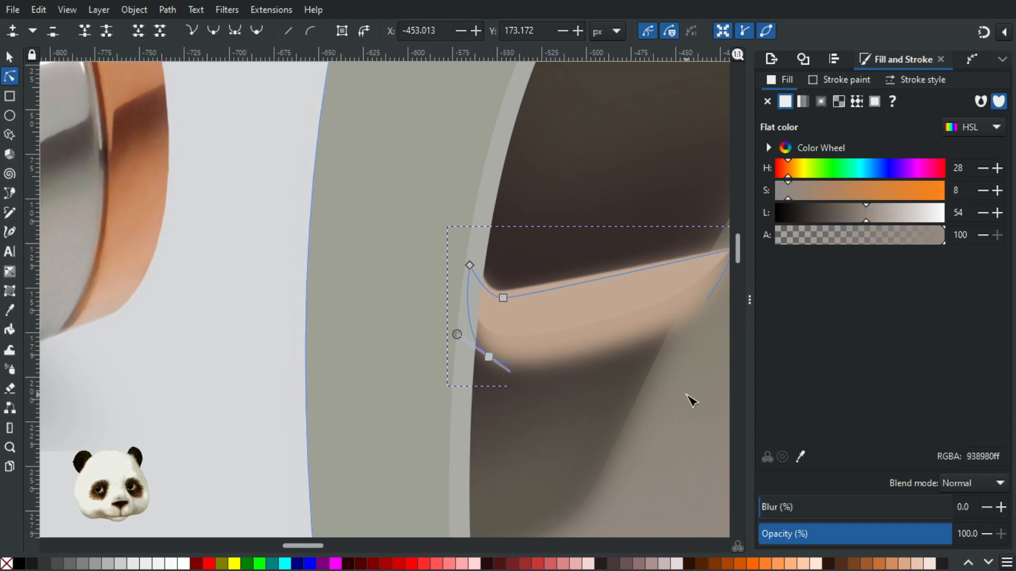
scroll(687, 394, down, 3)
Move the larger blurred highlight's lower-left node outward under the ring's rim, and deselect the highlight.
click(624, 381)
scroll(624, 381, up, 2)
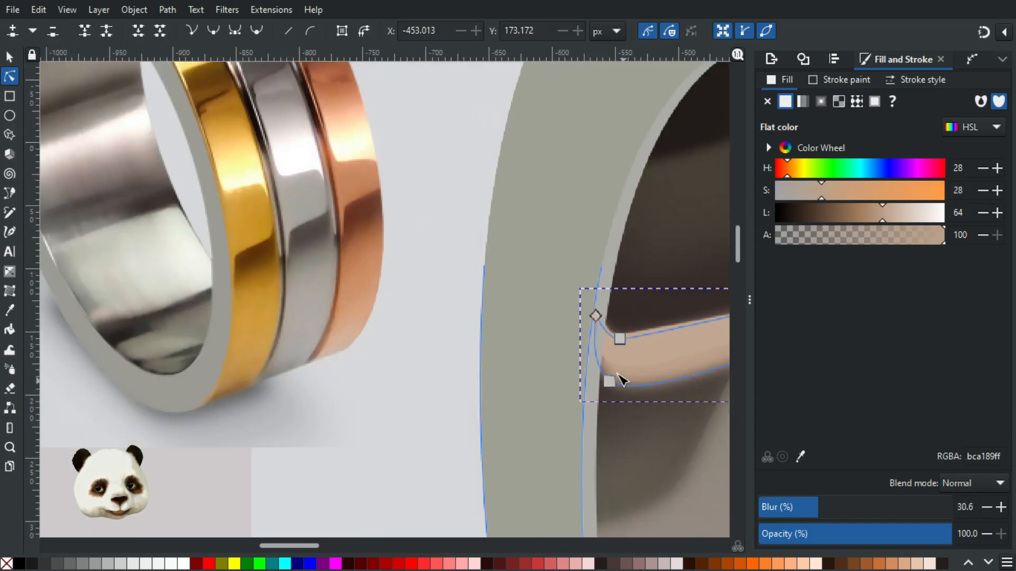
drag(607, 383, 601, 386)
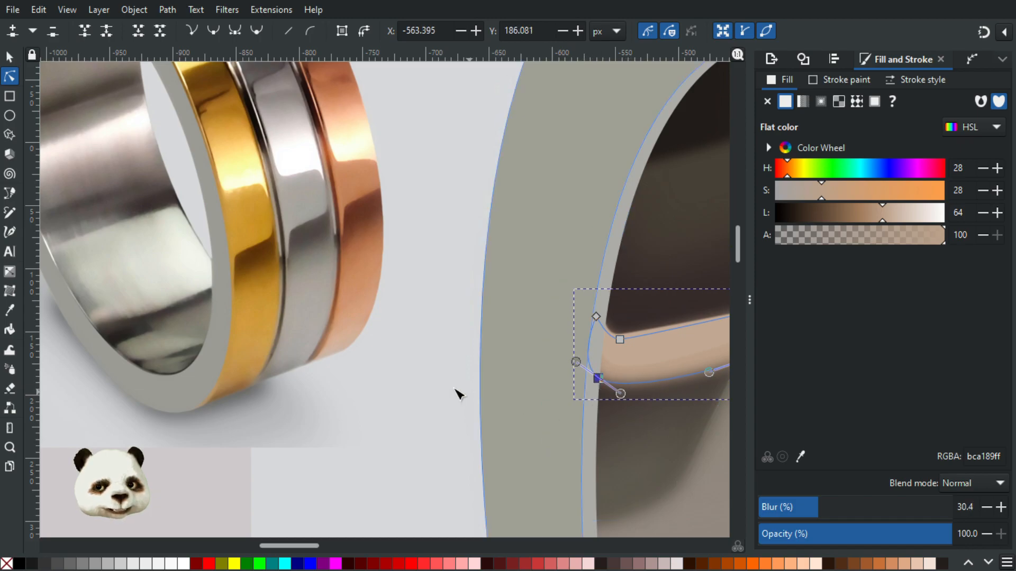
scroll(459, 392, down, 1)
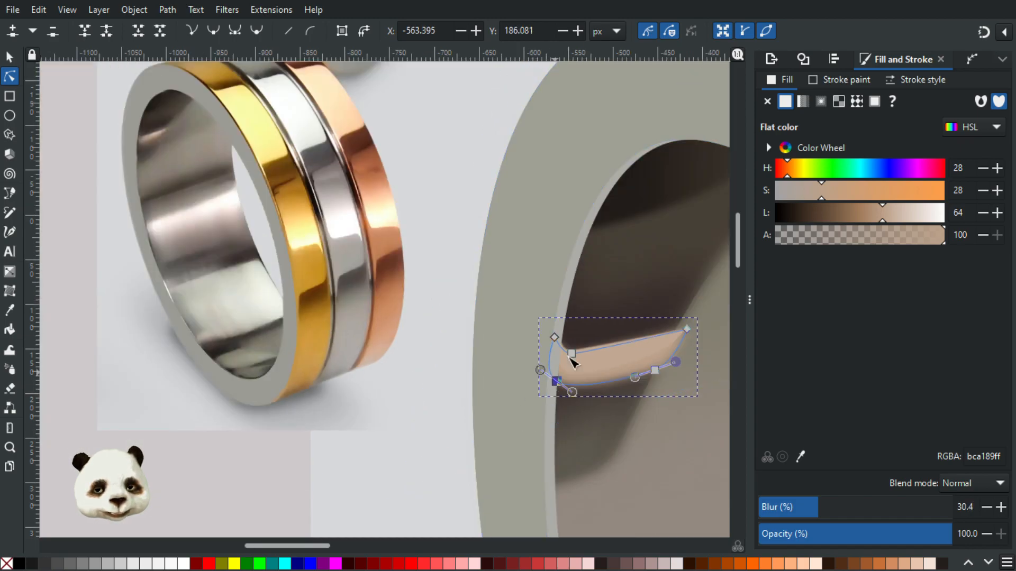
click(671, 468)
scroll(670, 468, down, 4)
scroll(536, 432, up, 2)
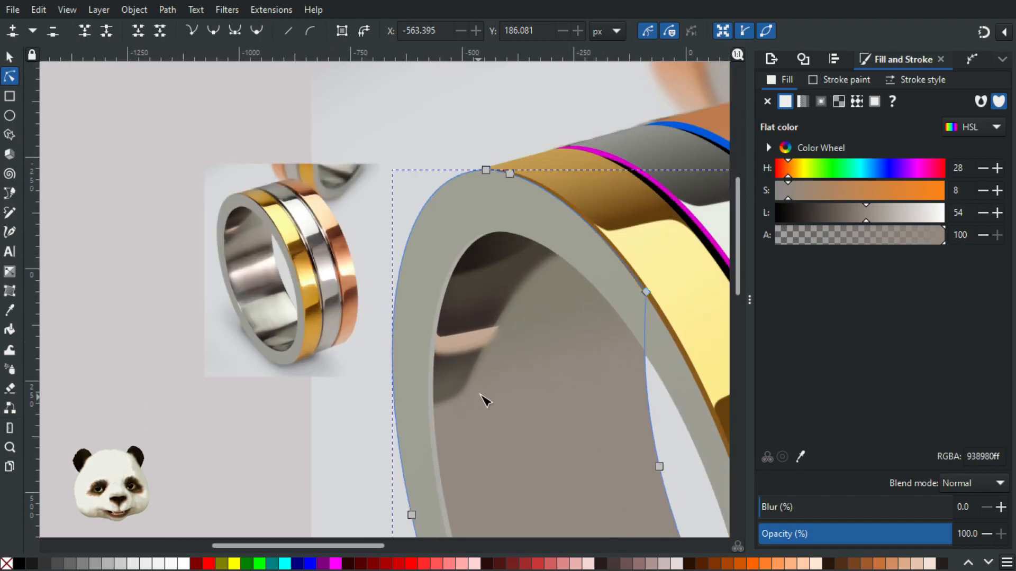
Nudge the lower-right node on the larger blurred highlight's bottom edge slightly inward, and deselect the highlight.
scroll(486, 401, up, 1)
scroll(485, 382, up, 1)
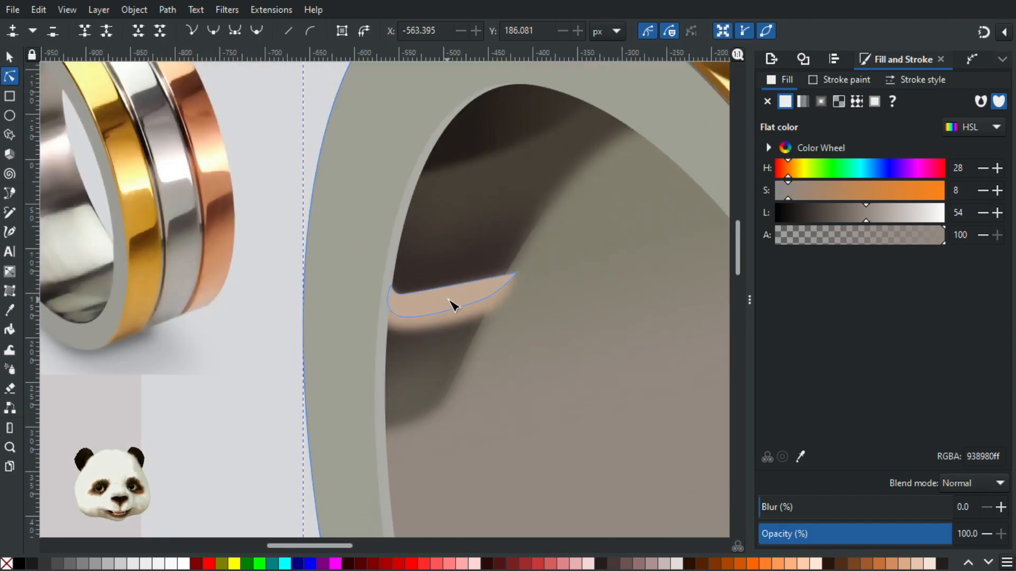
click(454, 303)
click(624, 368)
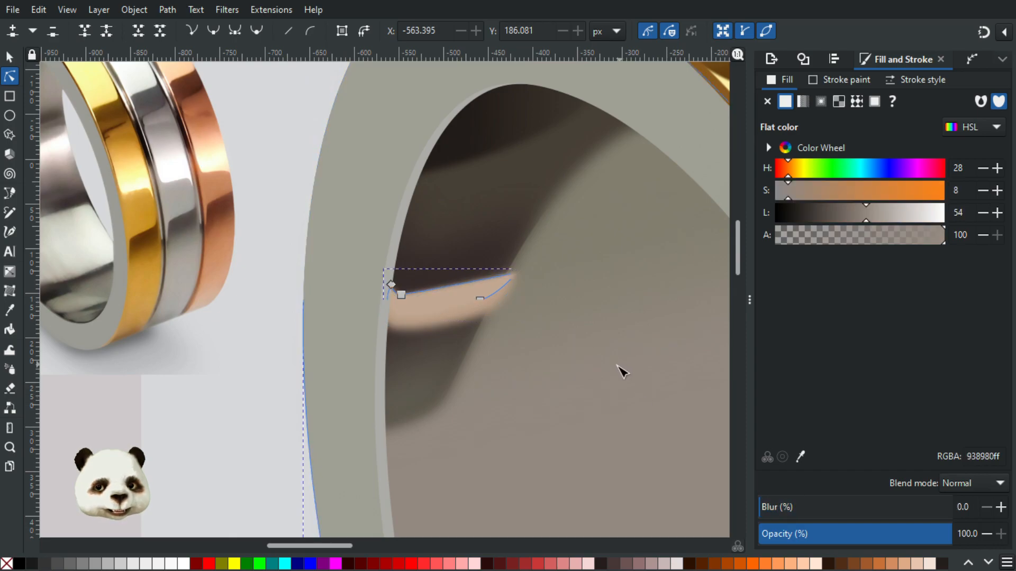
scroll(583, 381, down, 2)
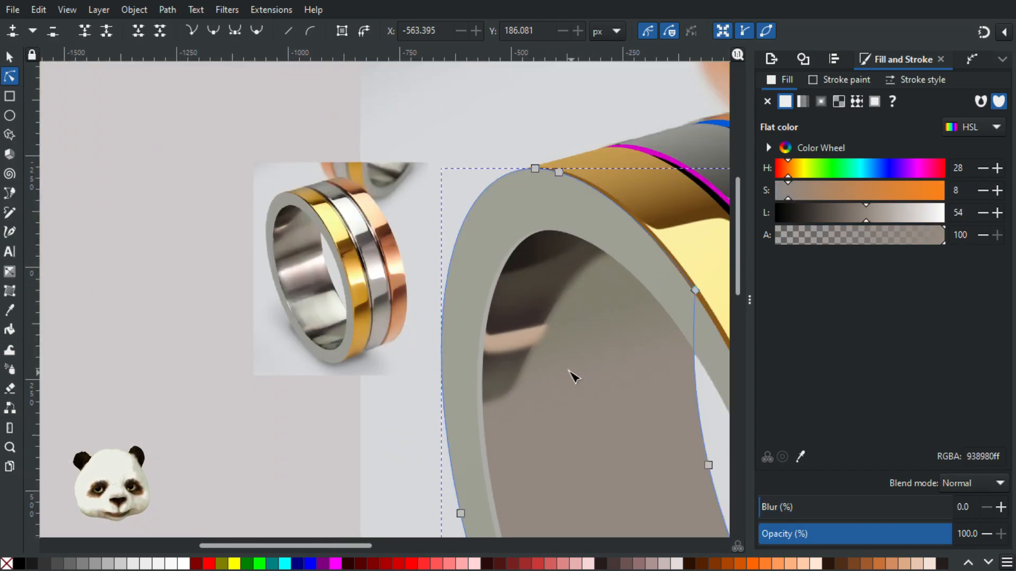
scroll(530, 341, up, 3)
click(532, 311)
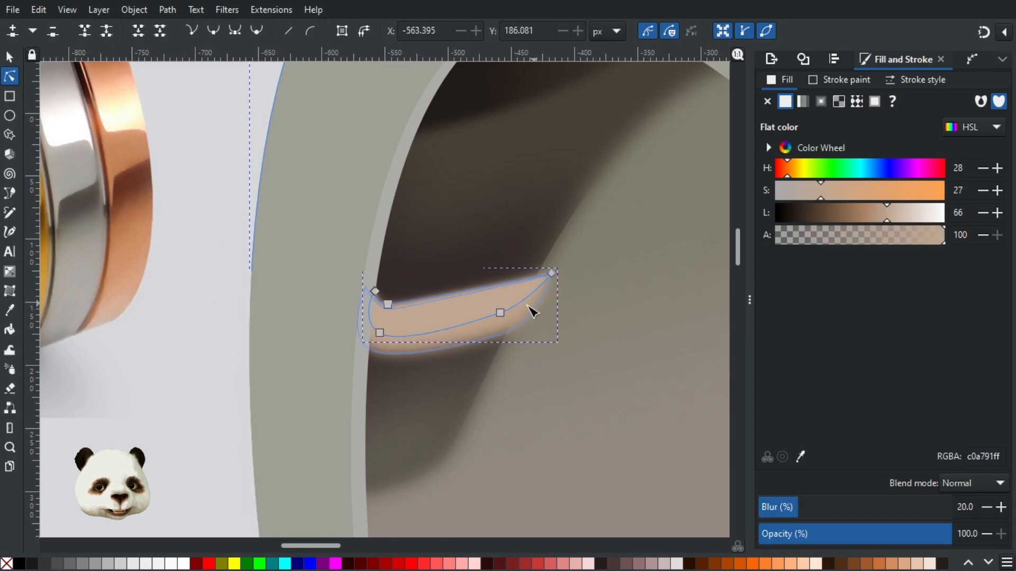
click(522, 334)
click(500, 329)
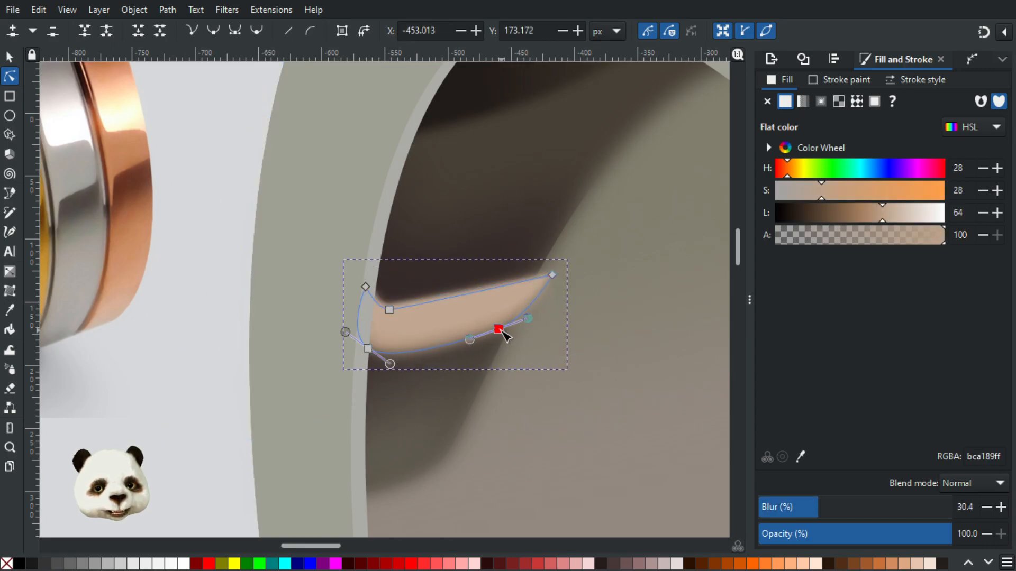
click(600, 414)
scroll(601, 415, down, 2)
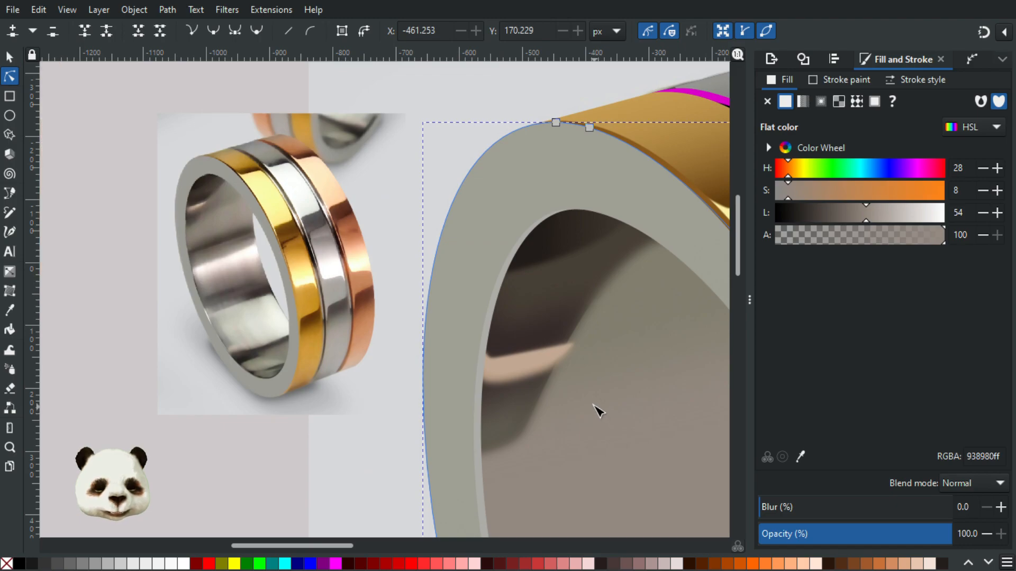
Duplicate the smaller highlight and raise the copy's lower-edge nodes and curve to form a thinner sliver along the upper edge.
scroll(578, 390, up, 2)
click(494, 331)
drag(268, 380, 340, 419)
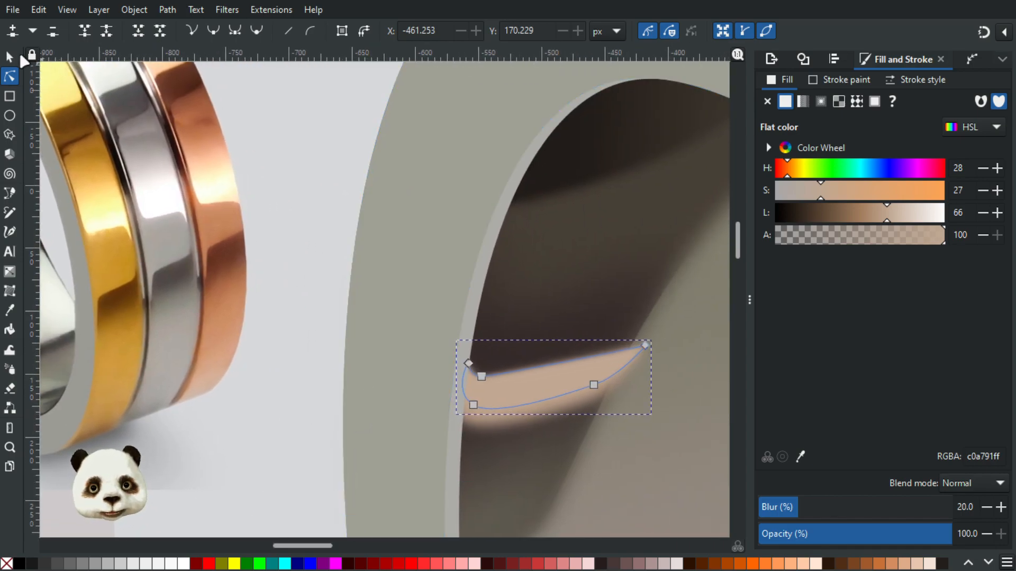
click(10, 57)
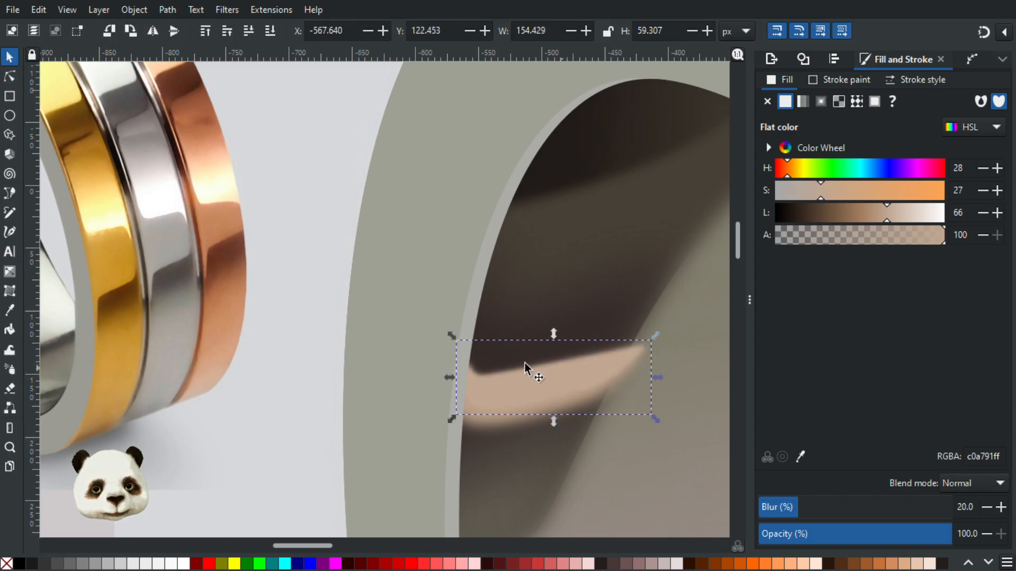
double_click(520, 396)
drag(476, 407, 484, 389)
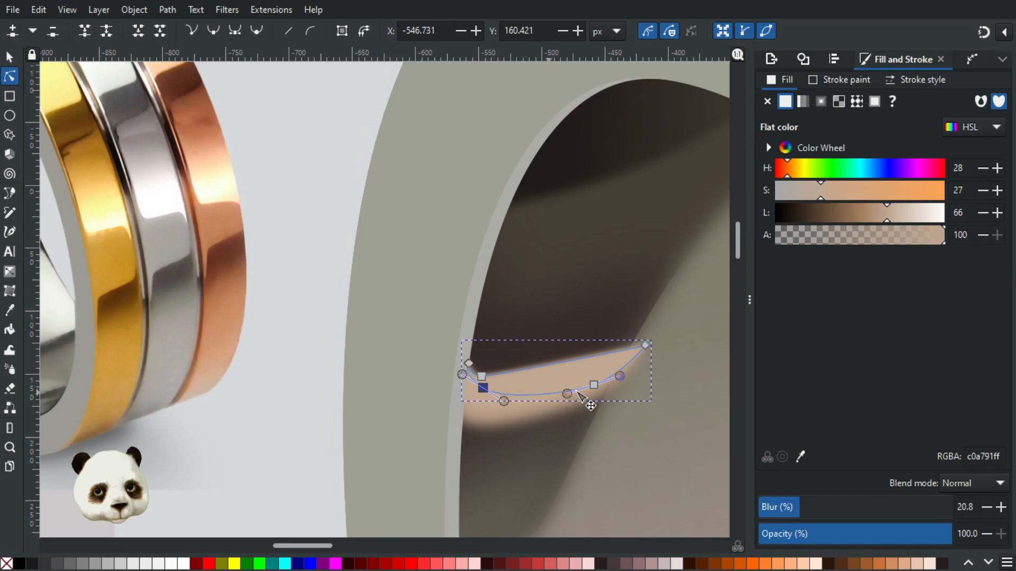
drag(593, 385, 590, 372)
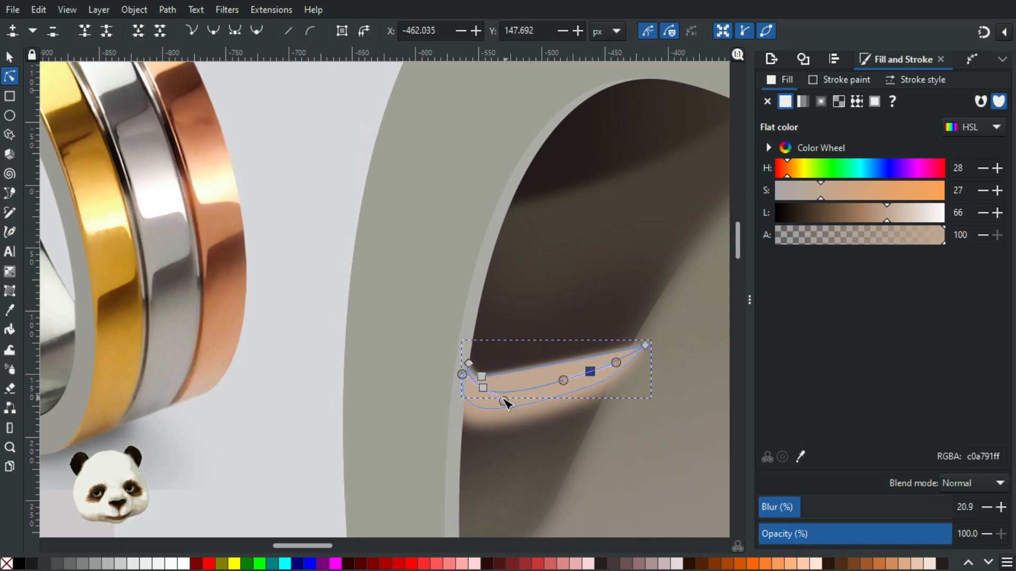
drag(507, 404, 506, 397)
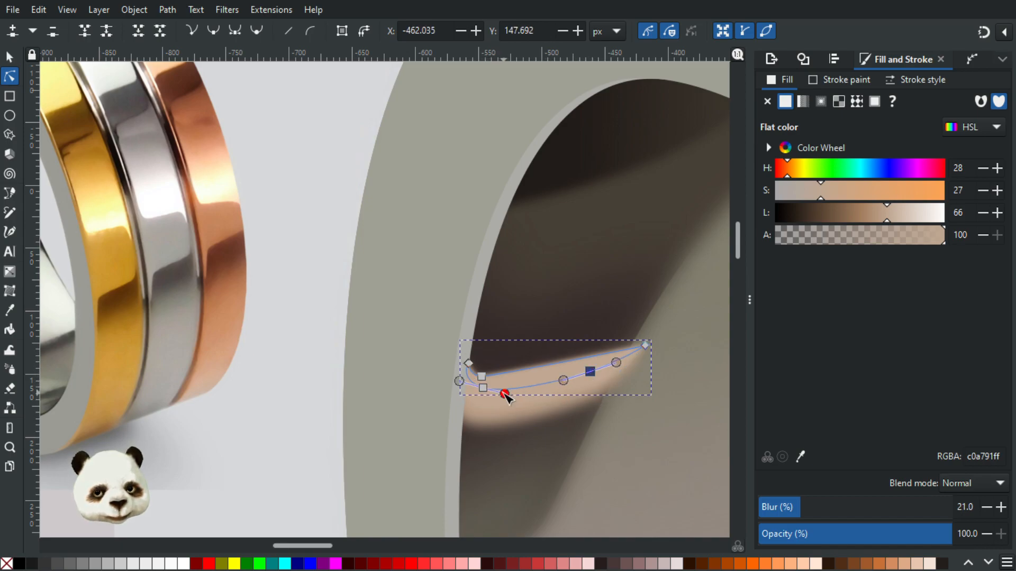
Delete the outermost left node of the thin highlight copy and retract the lower-left node's outer handle to tidy its end.
click(469, 363)
key(Delete)
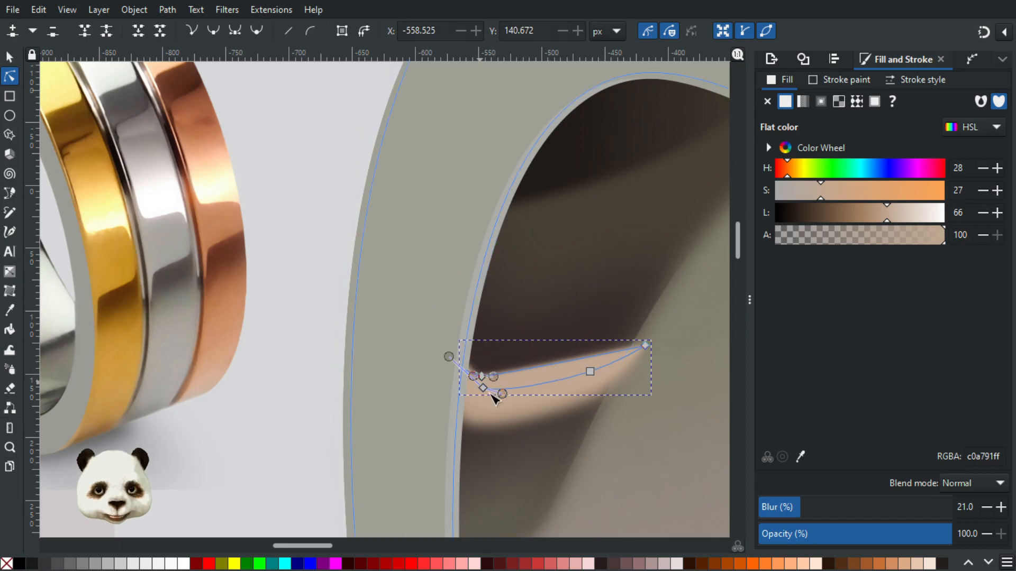
drag(449, 356, 474, 376)
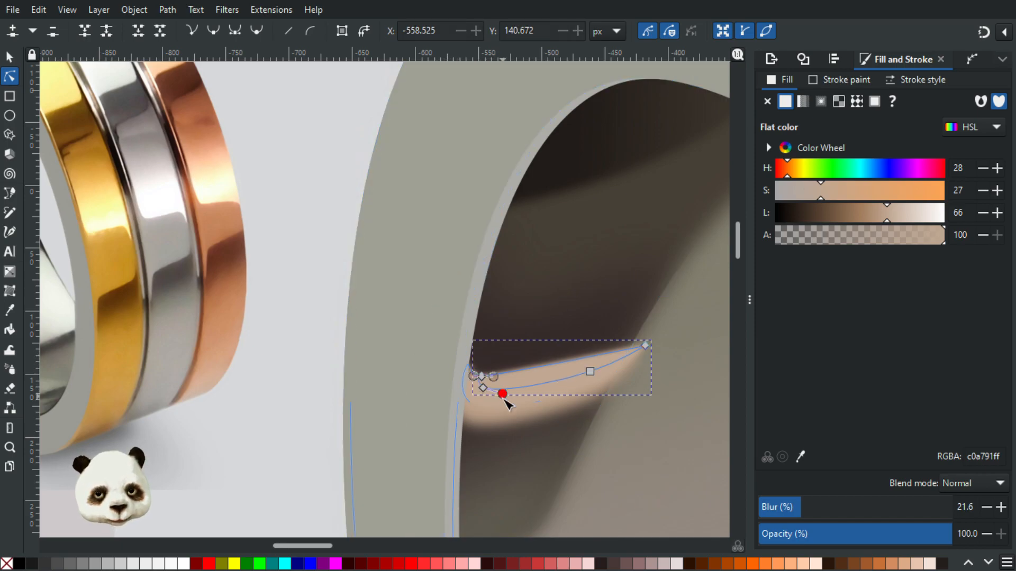
scroll(495, 391, up, 3)
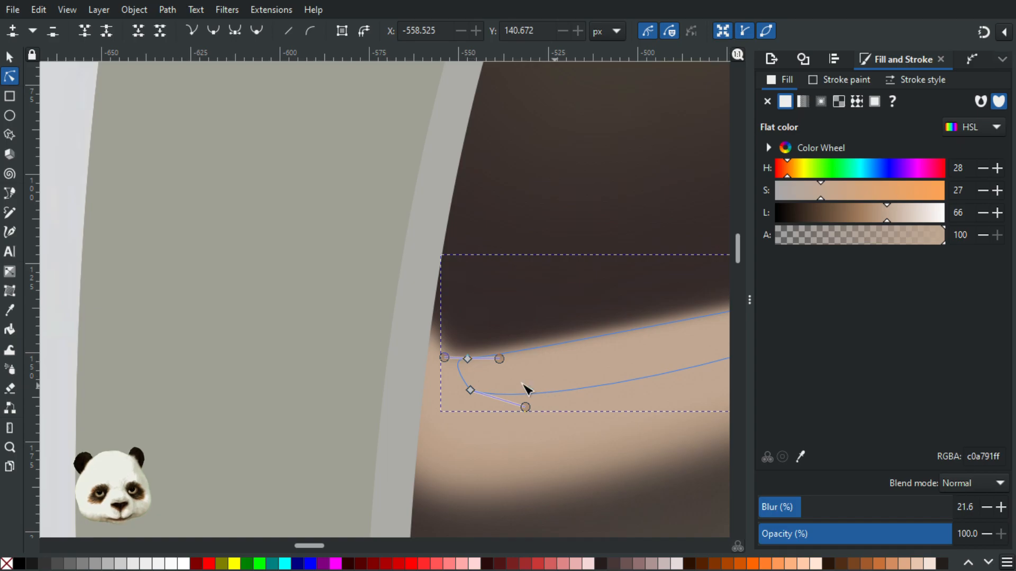
Lighten the thin highlight copy by setting its fill lightness to 72, and deselect it.
scroll(526, 389, down, 3)
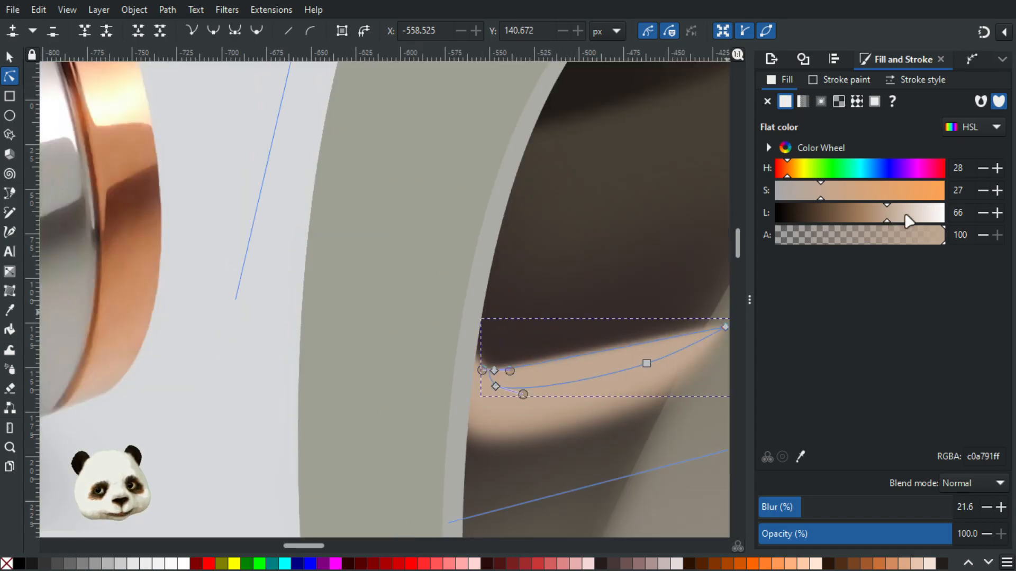
drag(908, 221, 921, 220)
click(896, 215)
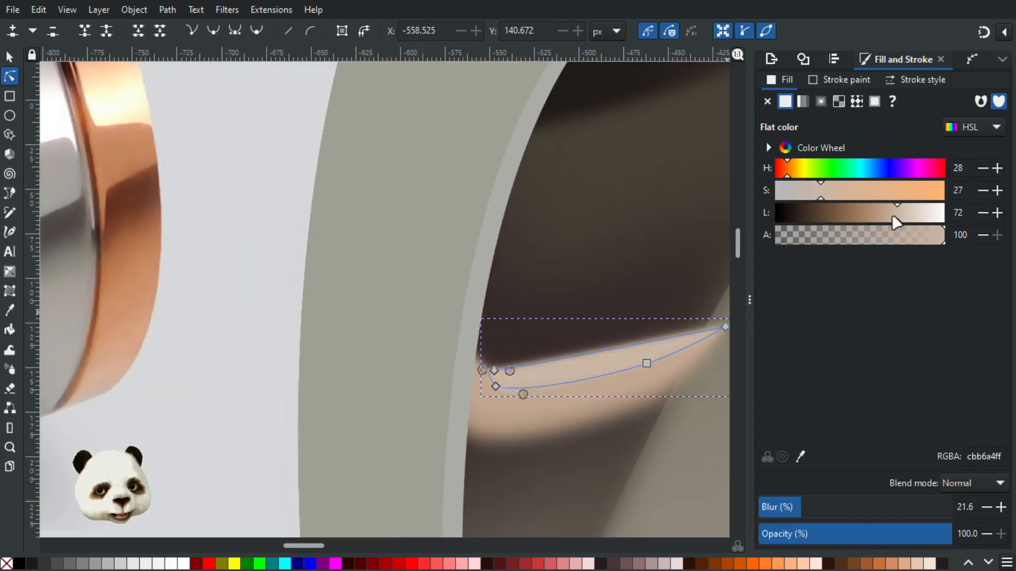
click(635, 473)
scroll(693, 468, down, 3)
scroll(696, 456, down, 1)
drag(707, 464, 658, 424)
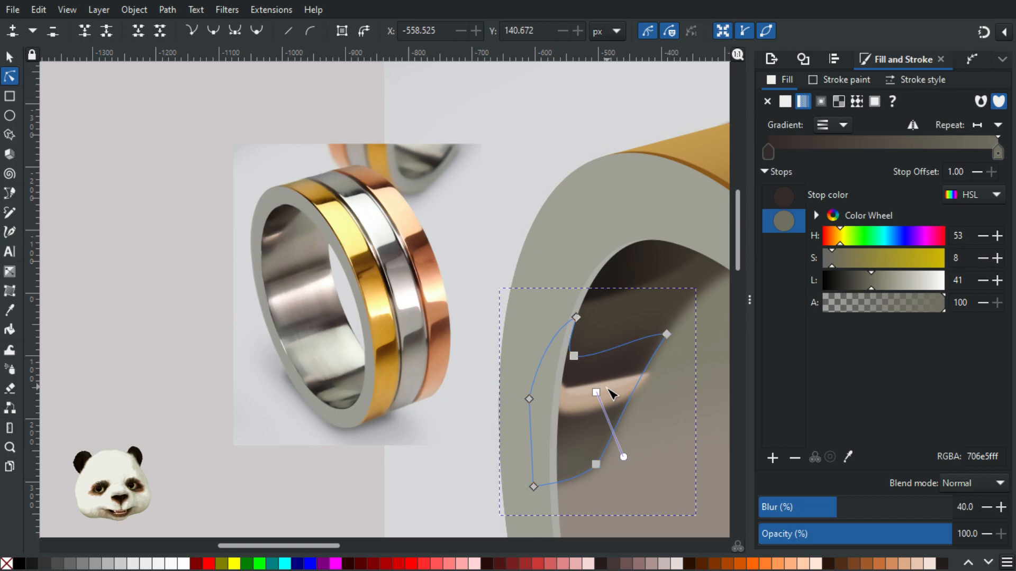
Duplicate the lighter thin highlight and delete the copy's left-end nodes to leave a short streak near the right tip.
scroll(611, 410, up, 2)
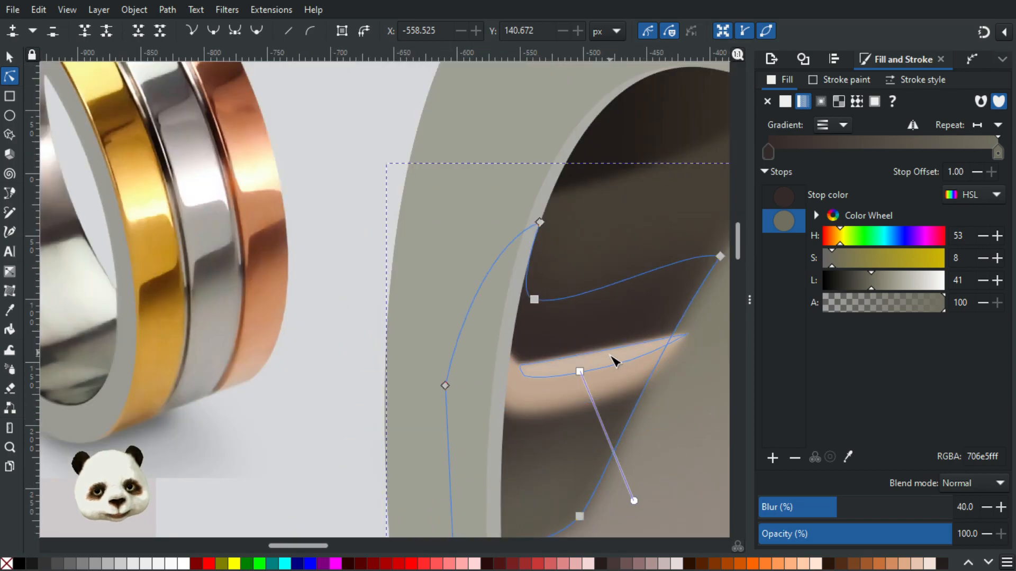
click(613, 365)
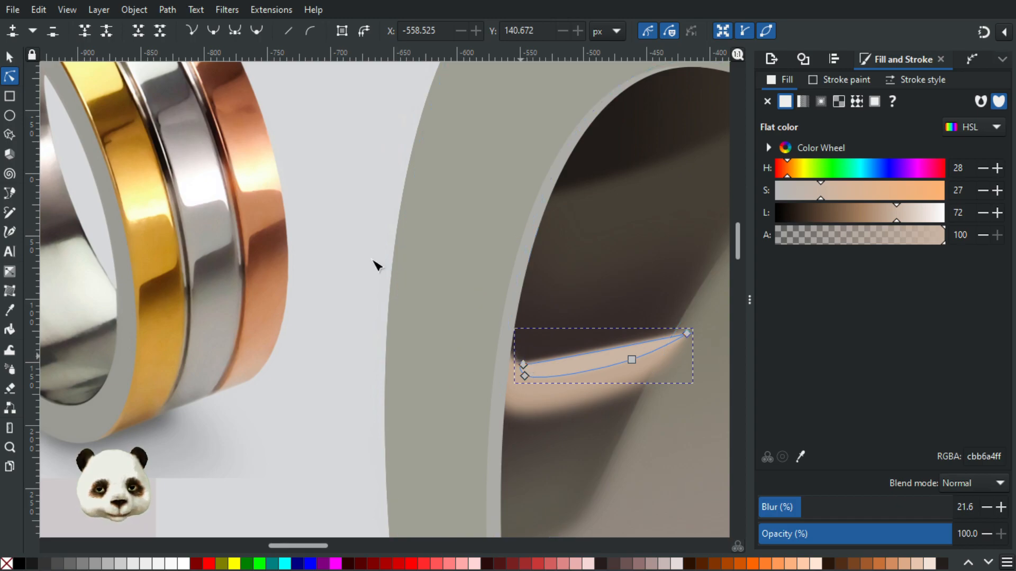
key(s)
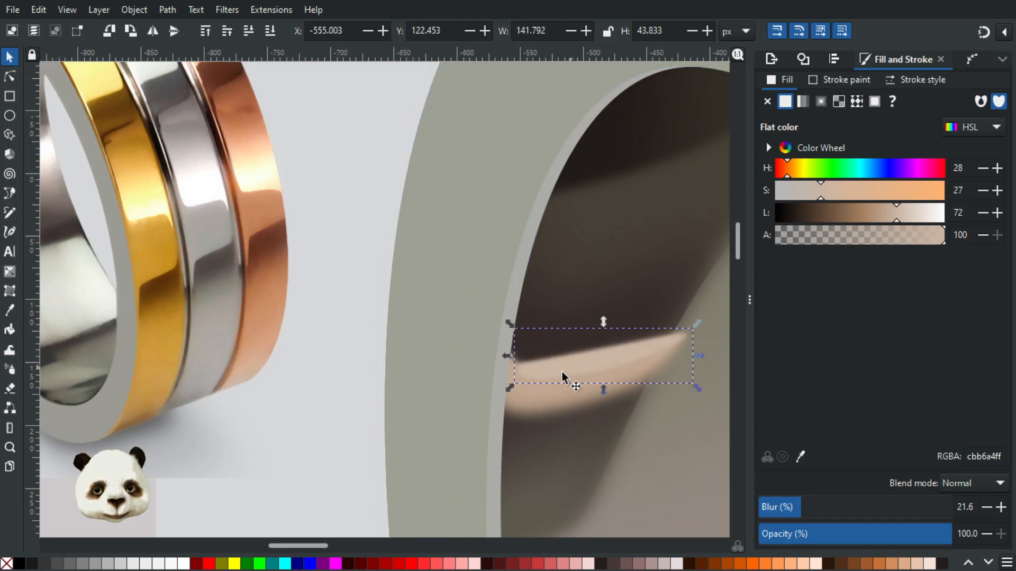
key(n)
click(523, 376)
drag(544, 382, 437, 390)
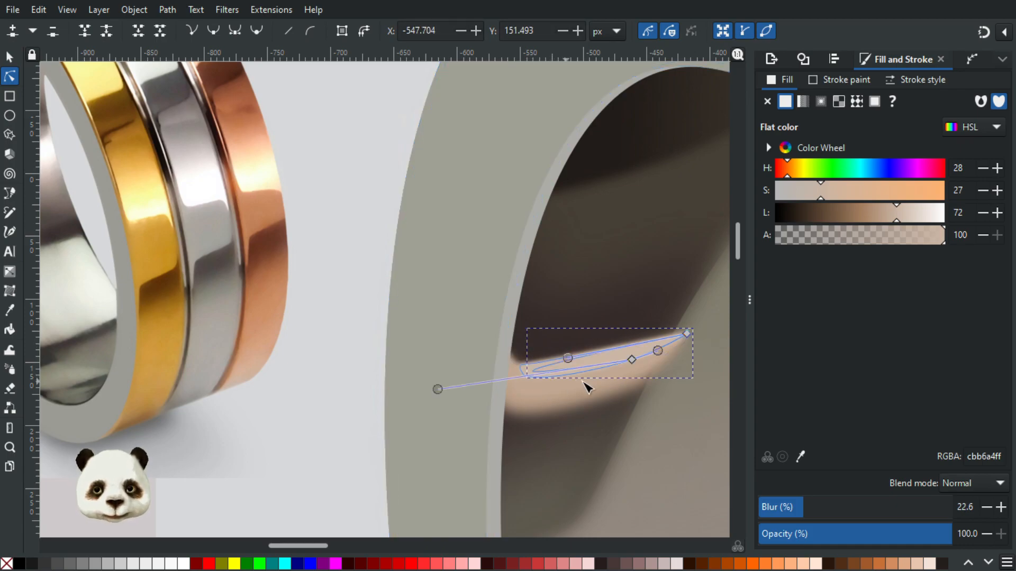
key(Delete)
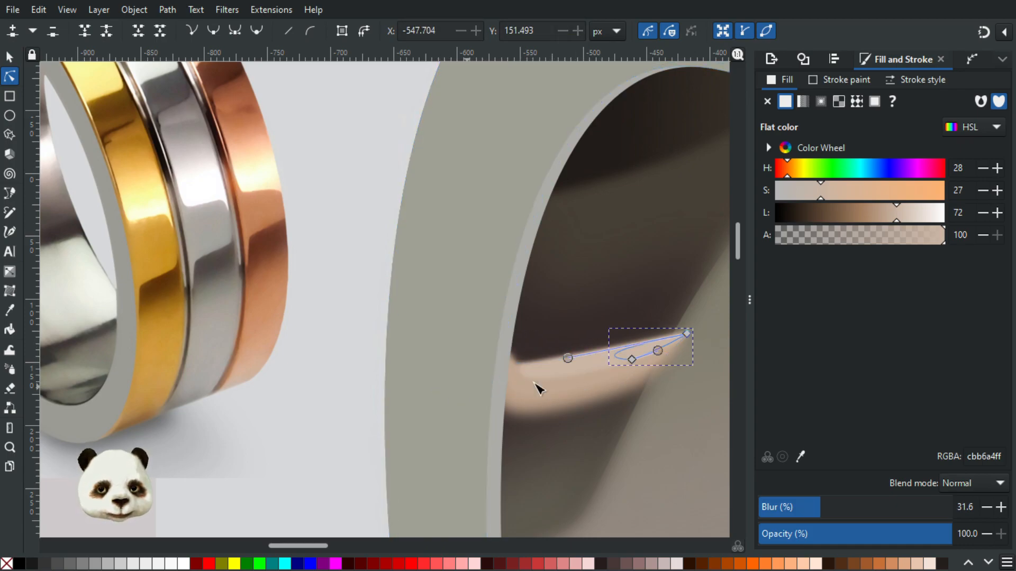
Move the short streak's lower node left and adjust its handles to smooth the lower curve.
drag(628, 356, 595, 362)
scroll(644, 355, up, 2)
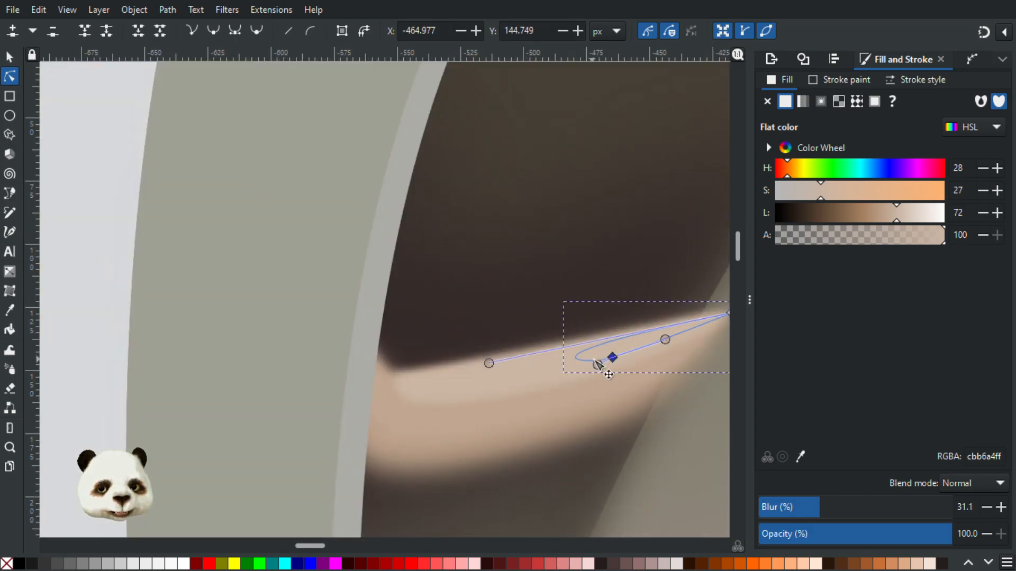
key(ctrl+z)
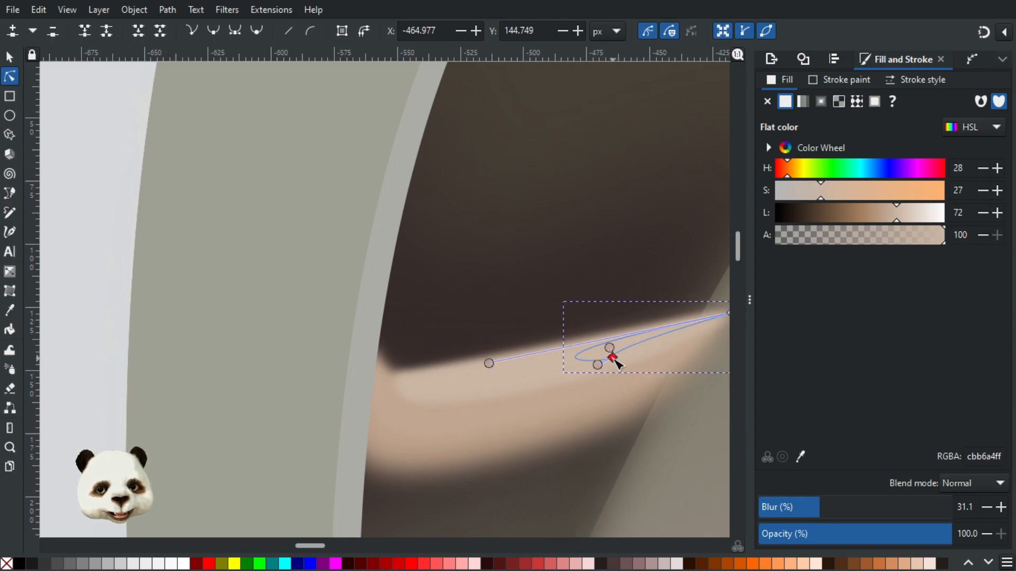
drag(613, 359, 638, 357)
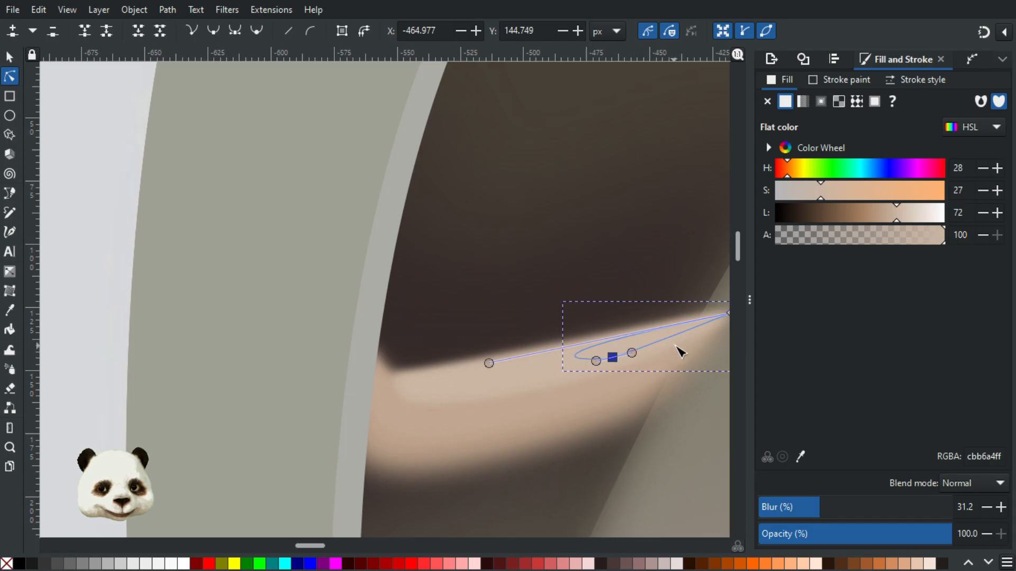
Brighten the short streak by setting its fill lightness to 85, and deselect it.
drag(906, 213, 919, 212)
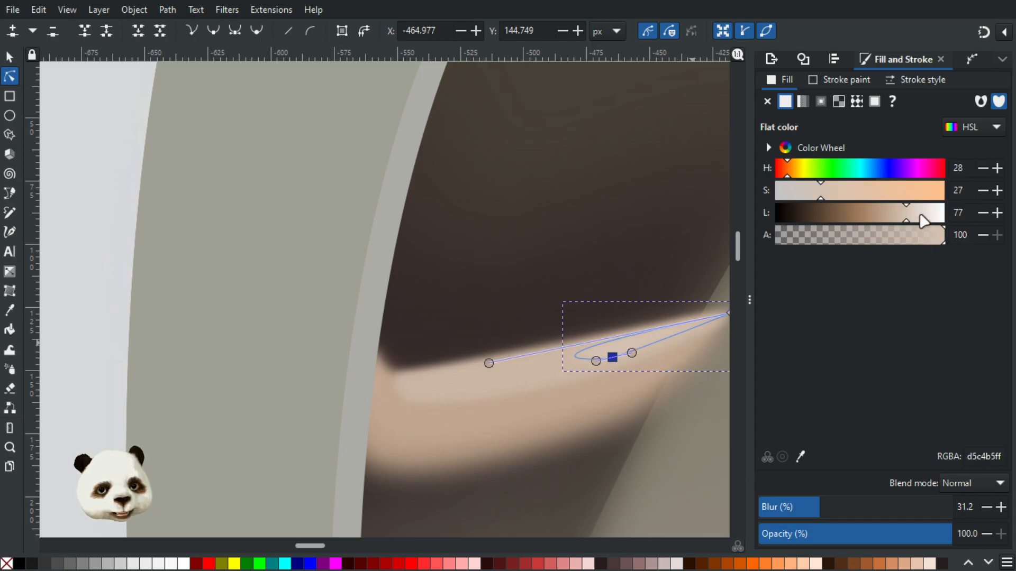
click(660, 283)
scroll(692, 290, down, 4)
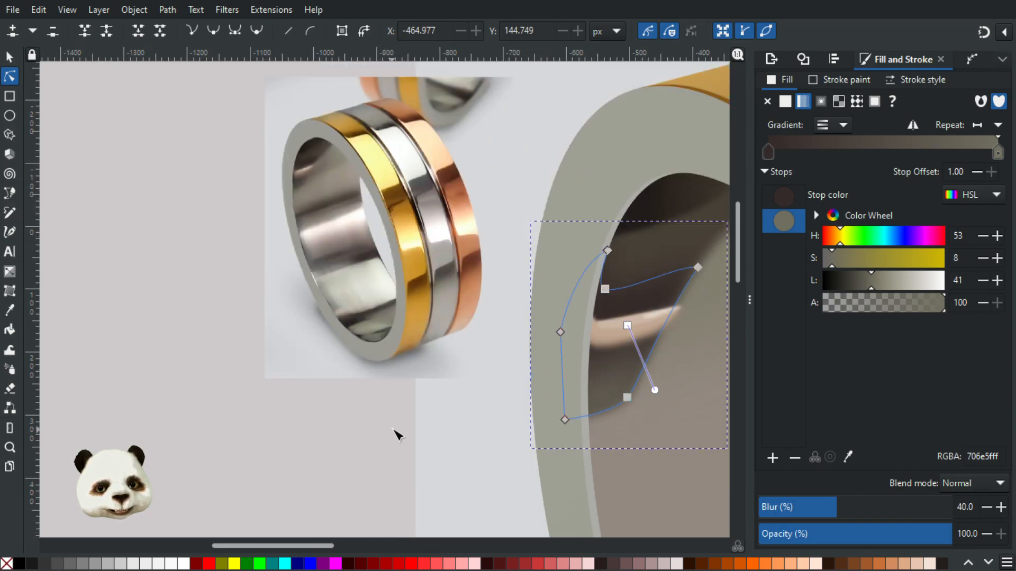
click(398, 432)
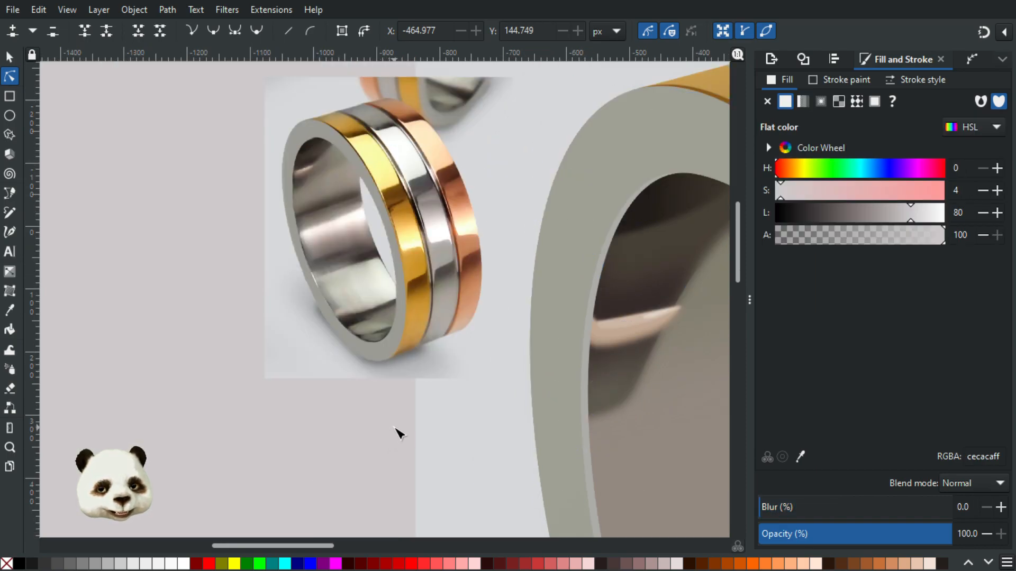
Move the short bright streak's lower node further left to lengthen it slightly, and deselect the streak.
click(659, 320)
click(639, 319)
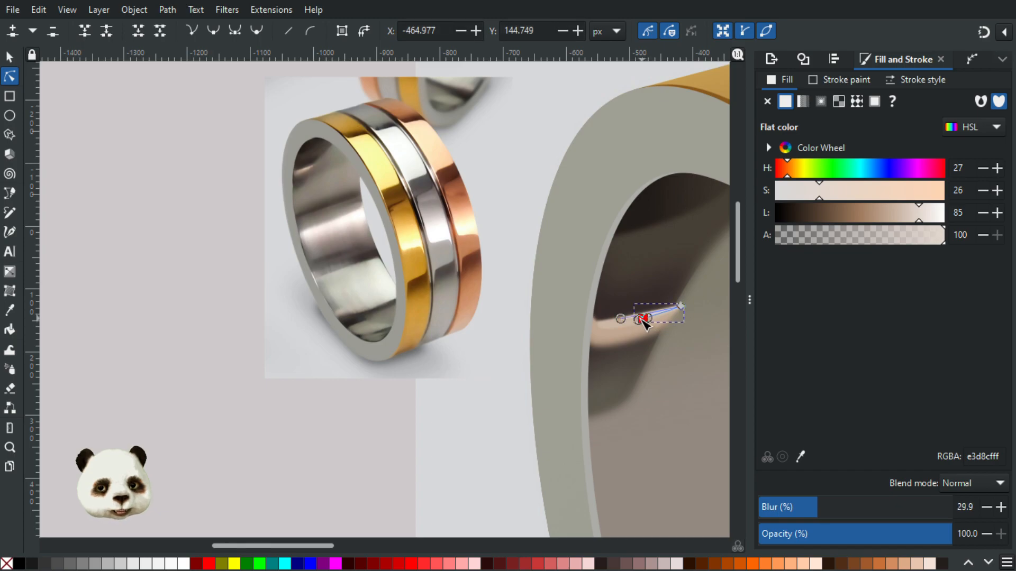
drag(640, 319, 639, 319)
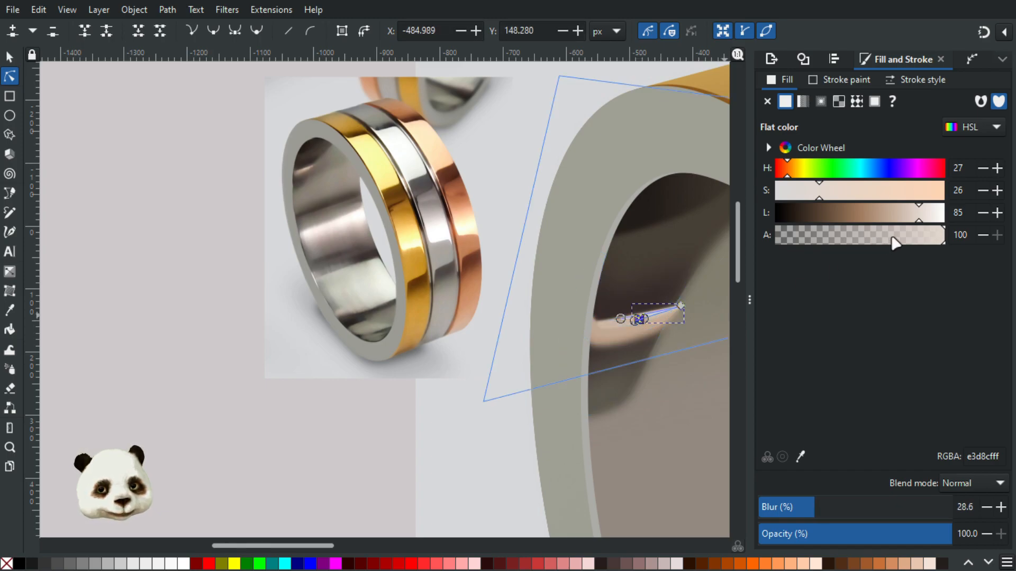
click(351, 446)
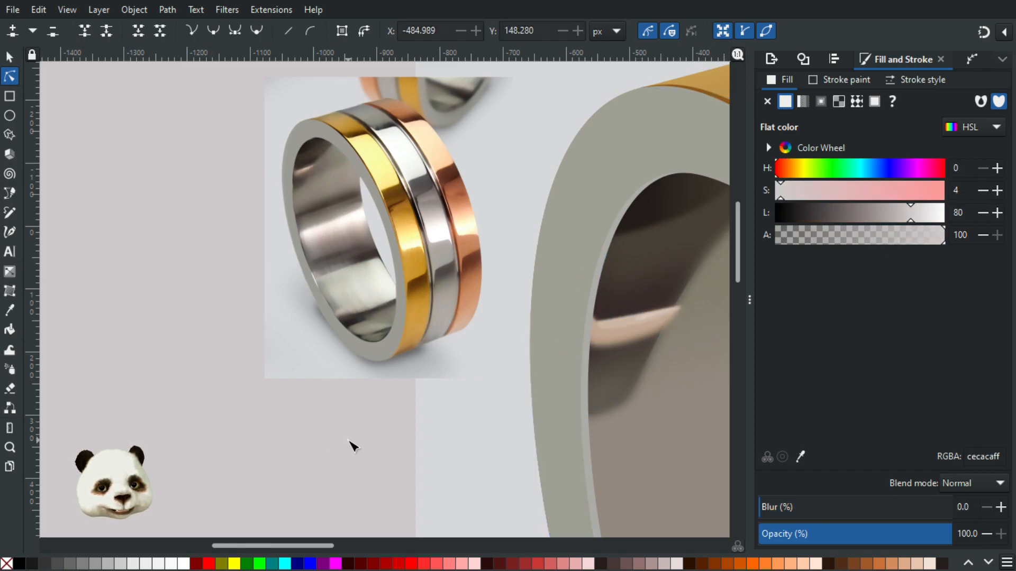
Lower the lower-left node of the thin lighter highlight slightly to thicken its left end.
scroll(440, 428, down, 2)
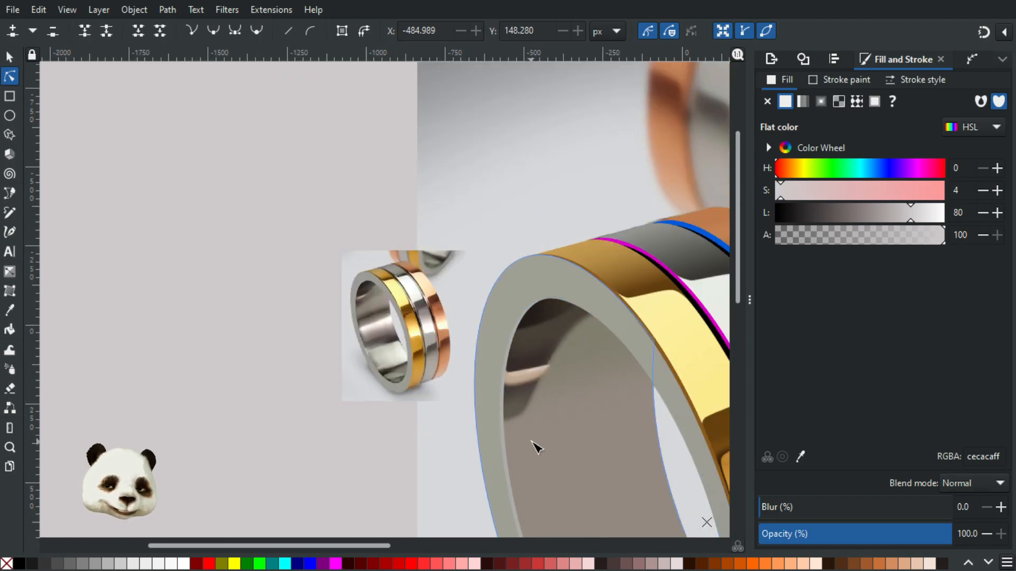
scroll(539, 437, up, 1)
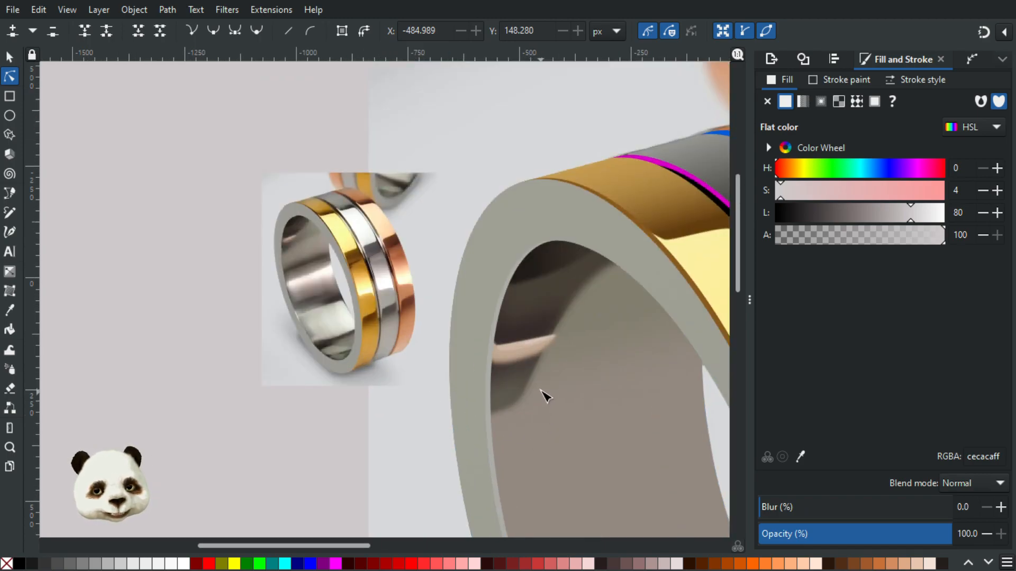
scroll(534, 370, up, 1)
click(507, 336)
scroll(506, 343, up, 1)
scroll(506, 354, up, 2)
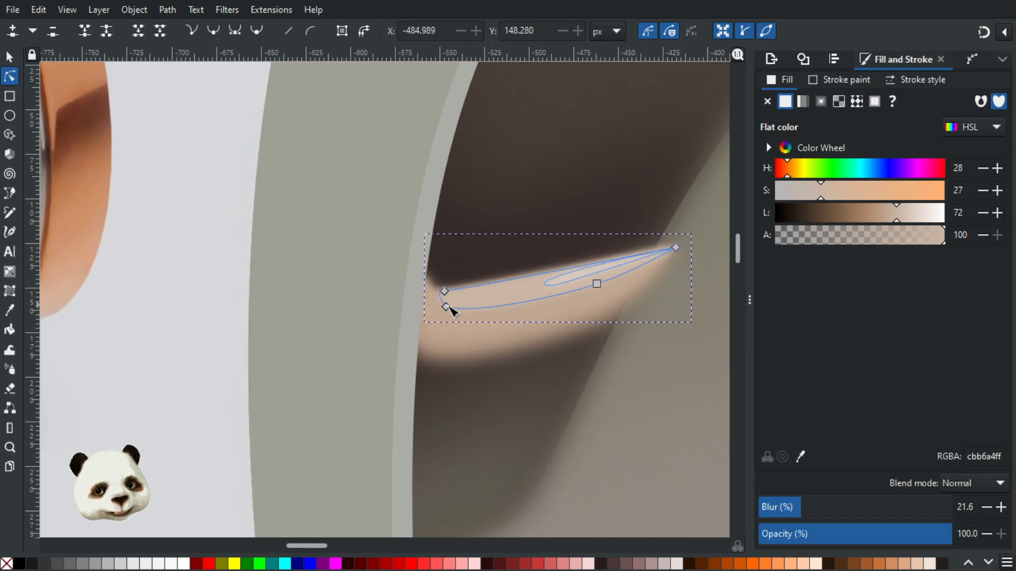
drag(446, 308, 448, 313)
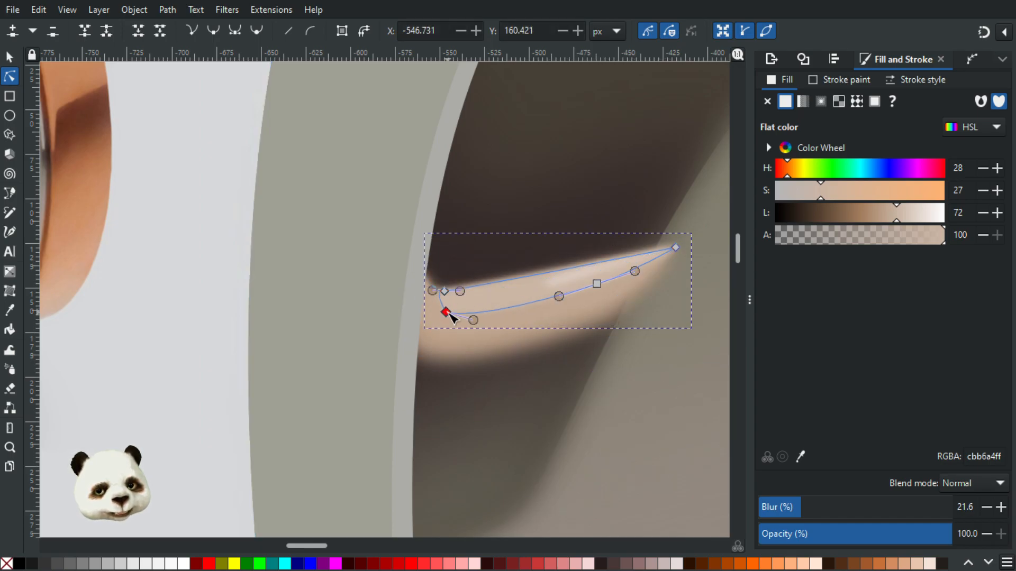
Lower the middle node on the thin lighter highlight's lower edge, and slightly darken that shape's fill.
click(597, 285)
click(645, 401)
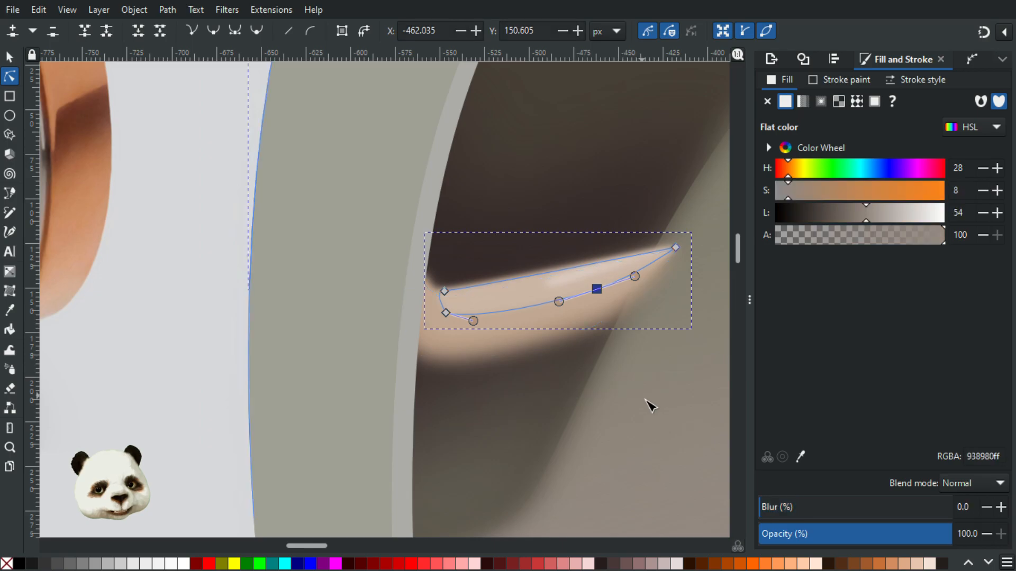
scroll(620, 395, down, 1)
click(544, 335)
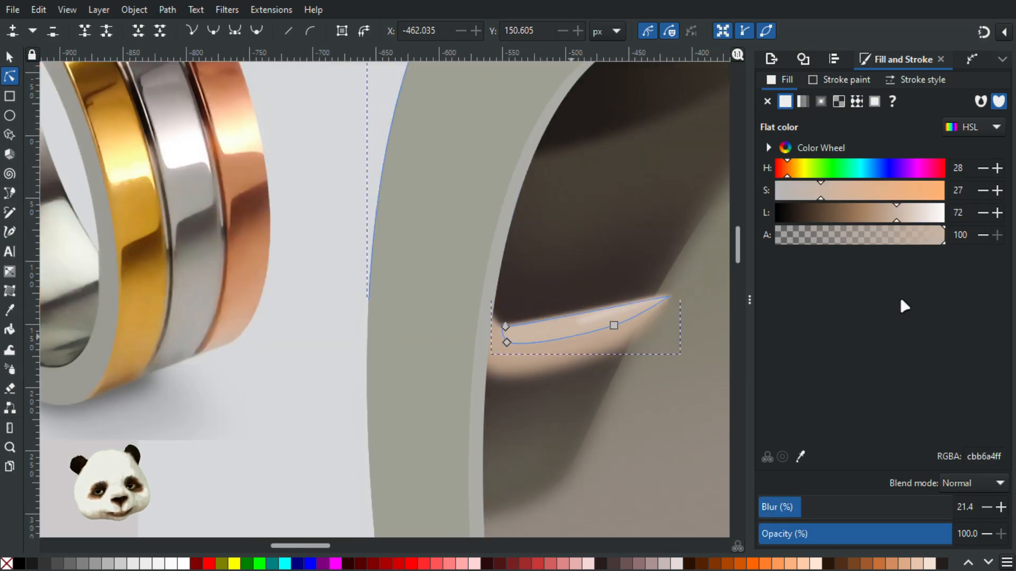
drag(897, 219, 893, 220)
click(695, 370)
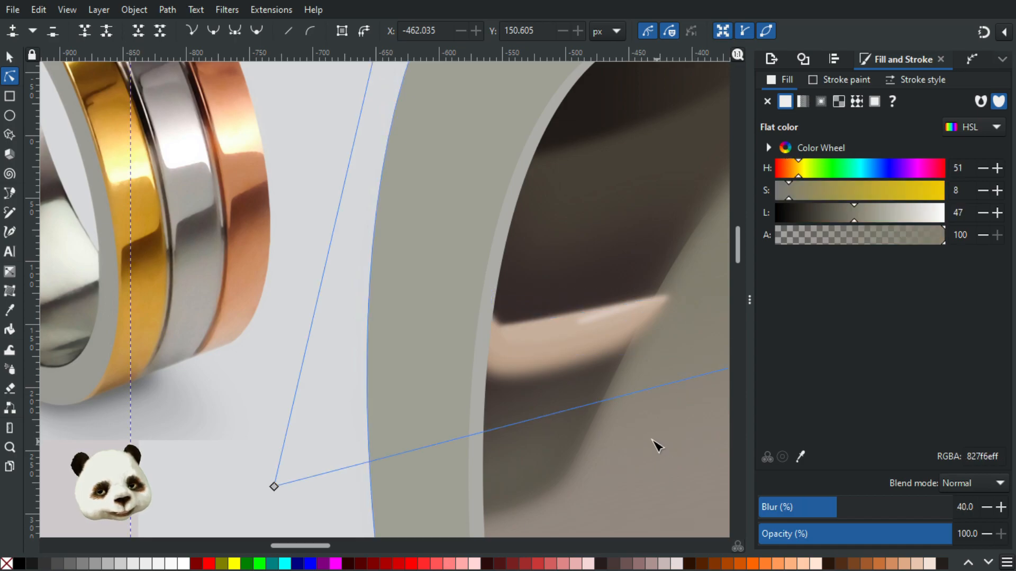
Darken the short bright streak by setting its fill lightness to 79, and deselect it.
scroll(658, 444, down, 4)
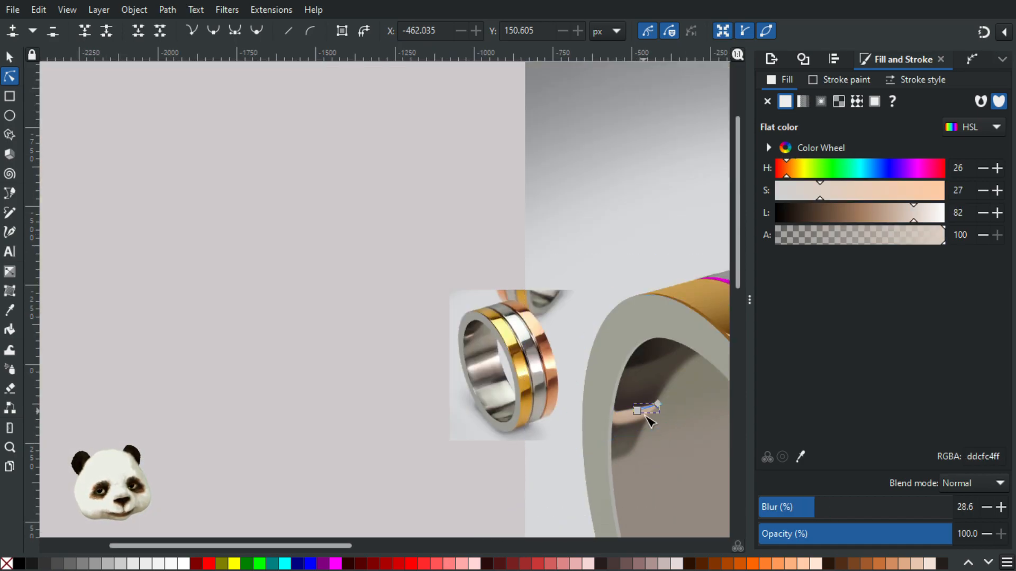
click(650, 418)
scroll(649, 419, up, 2)
drag(905, 221, 908, 225)
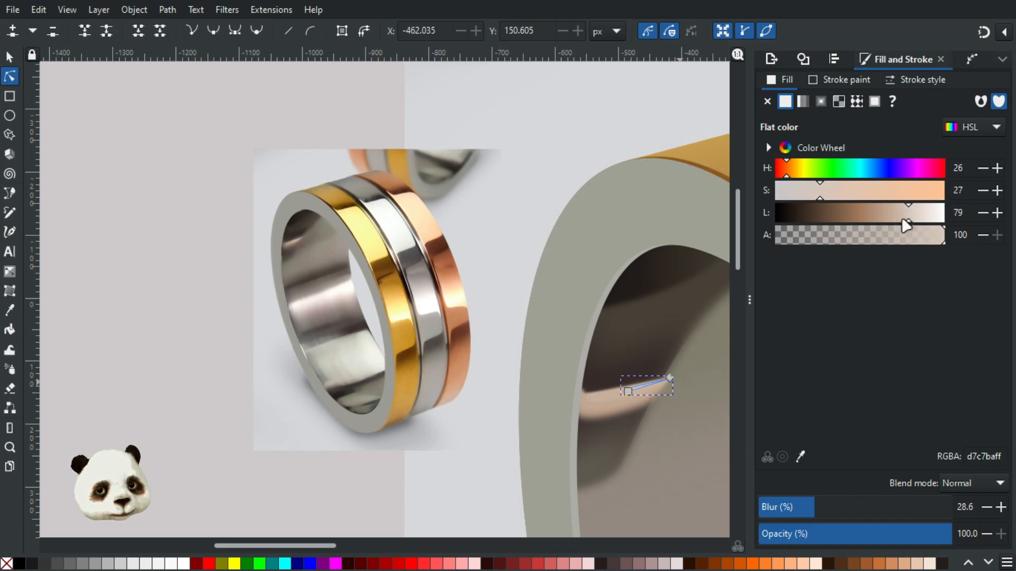
click(701, 455)
scroll(691, 448, down, 2)
drag(659, 479, 567, 392)
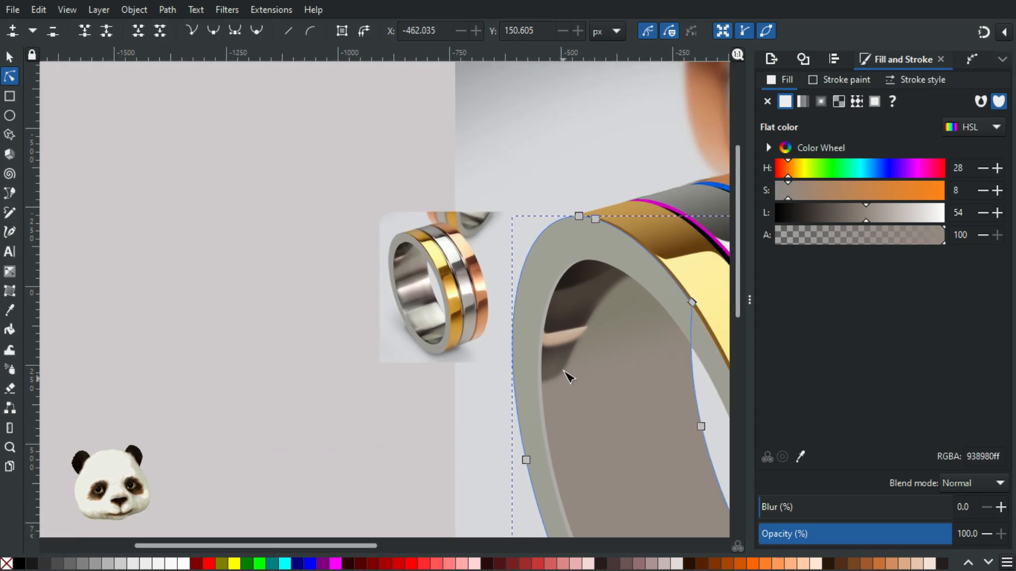
Select all the layered blurred shapes that make up the beige highlight and group them.
scroll(567, 373, up, 3)
click(564, 304)
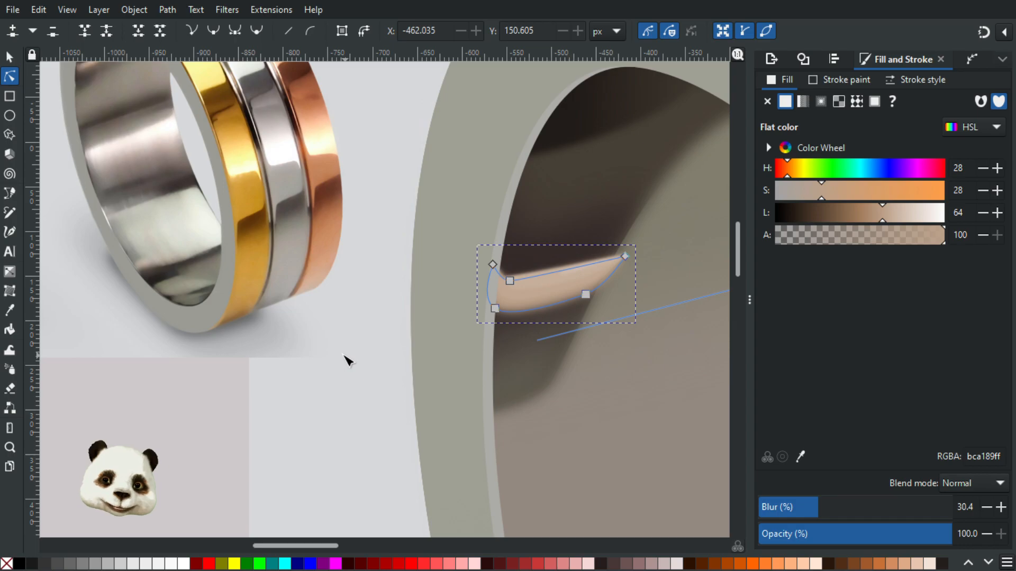
scroll(217, 442, up, 4)
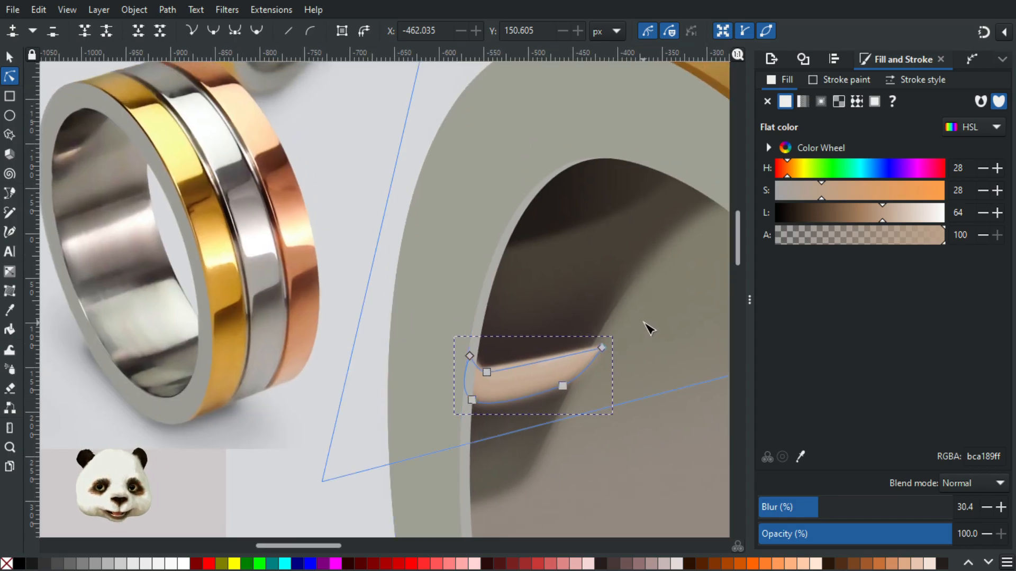
ctrl+scroll(535, 388, up, 2)
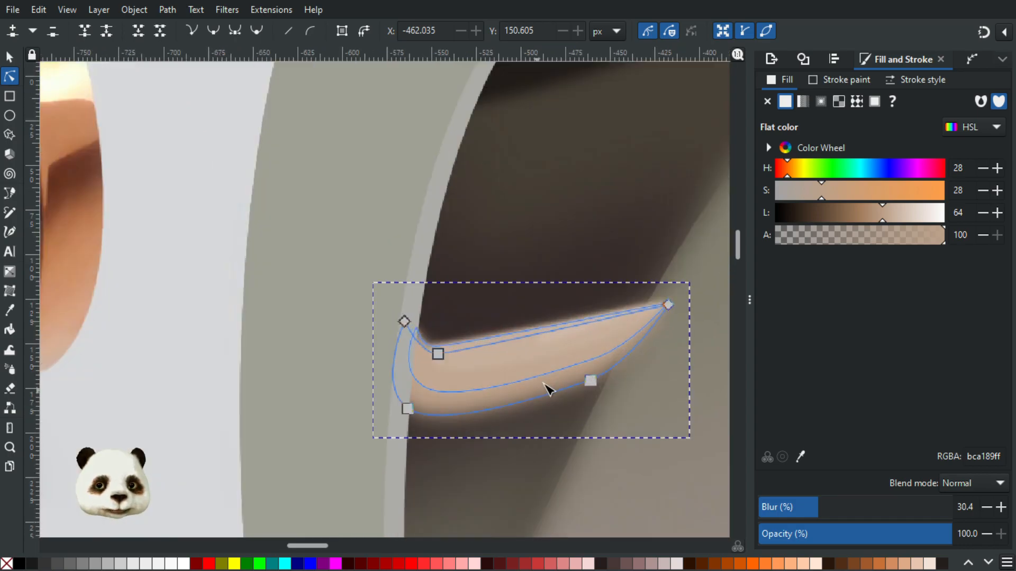
shift+click(507, 369)
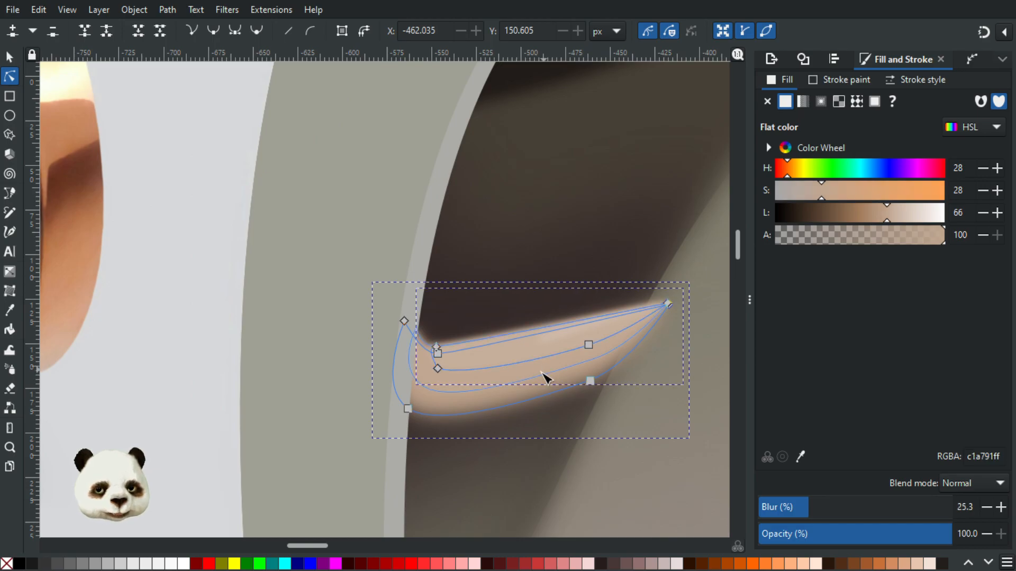
shift+click(588, 333)
shift+click(473, 389)
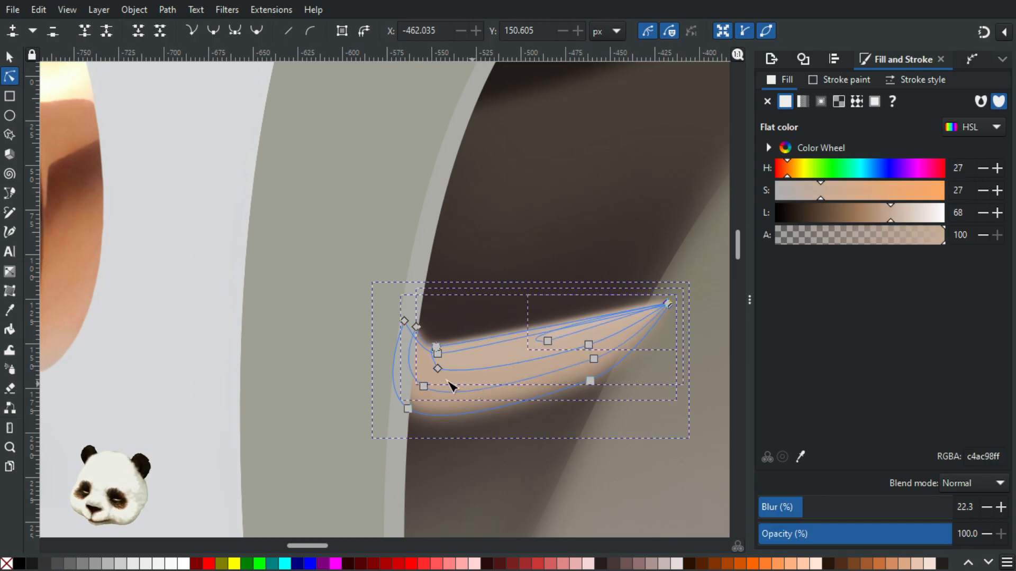
click(9, 58)
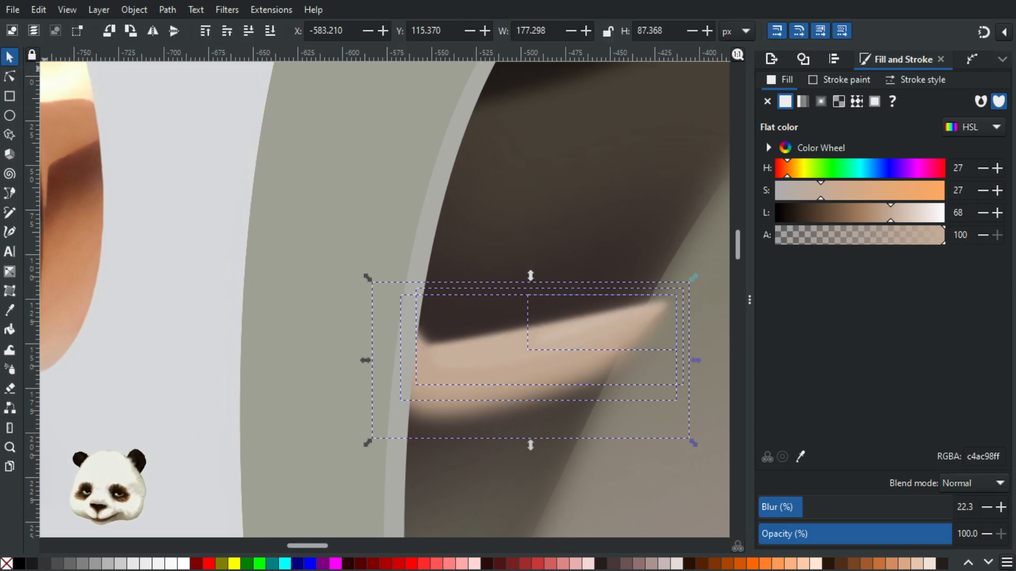
shift+click(472, 357)
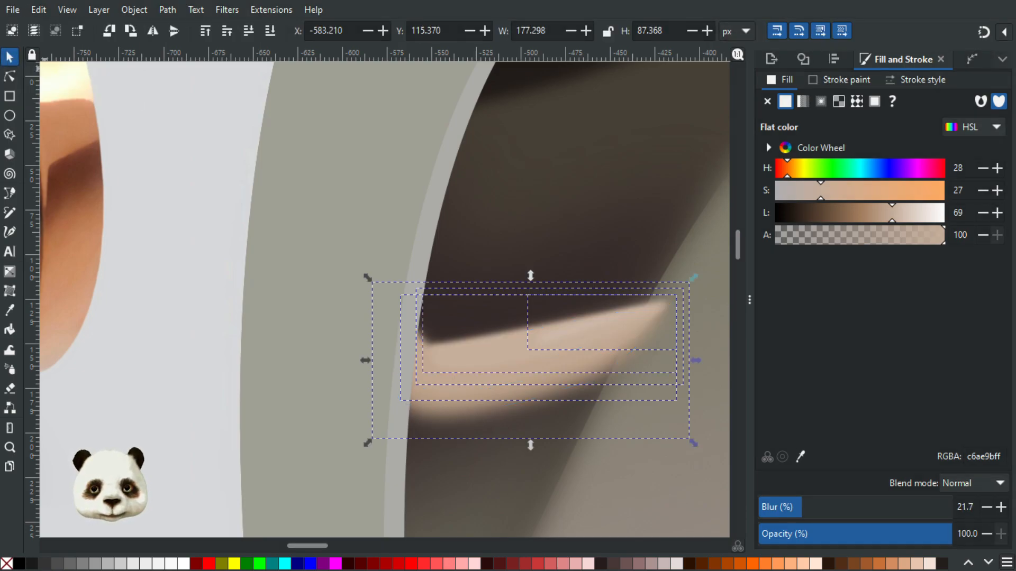
key(ctrl+g)
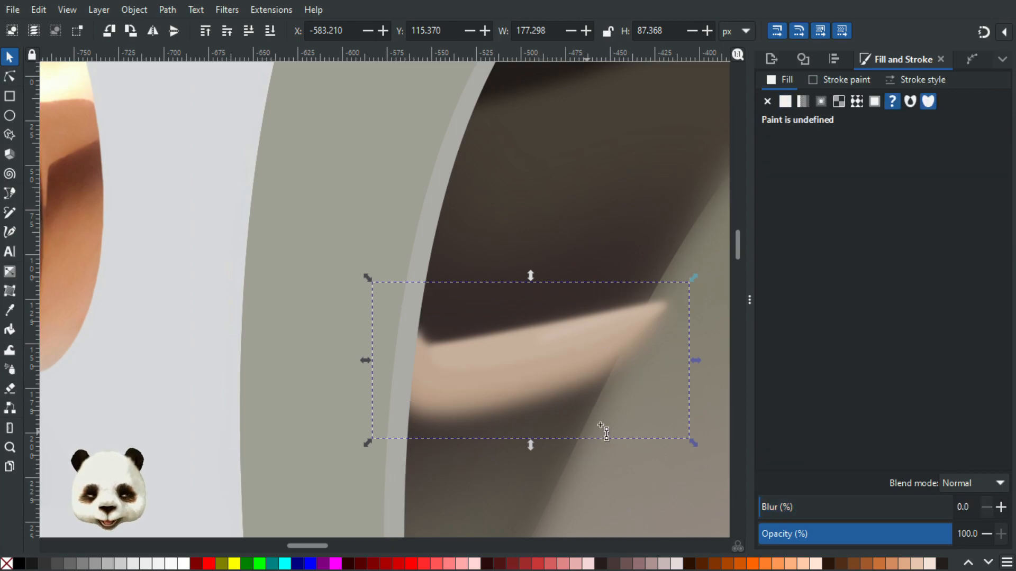
Apply a near-vertical linear gradient across the highlight group, fading from opaque beige at its upper edge to transparent below its lower edge.
key(g)
drag(522, 342, 522, 414)
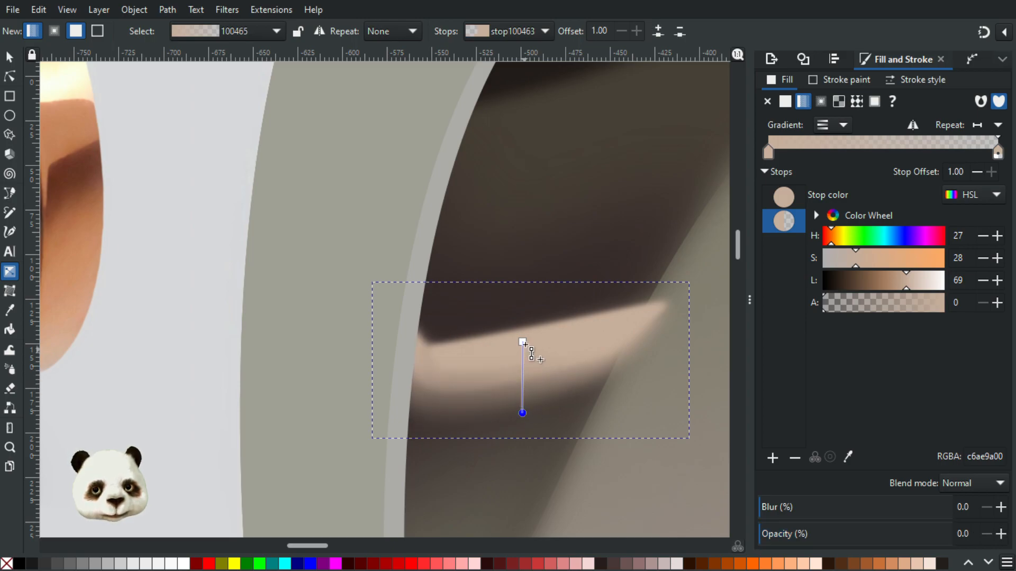
click(522, 346)
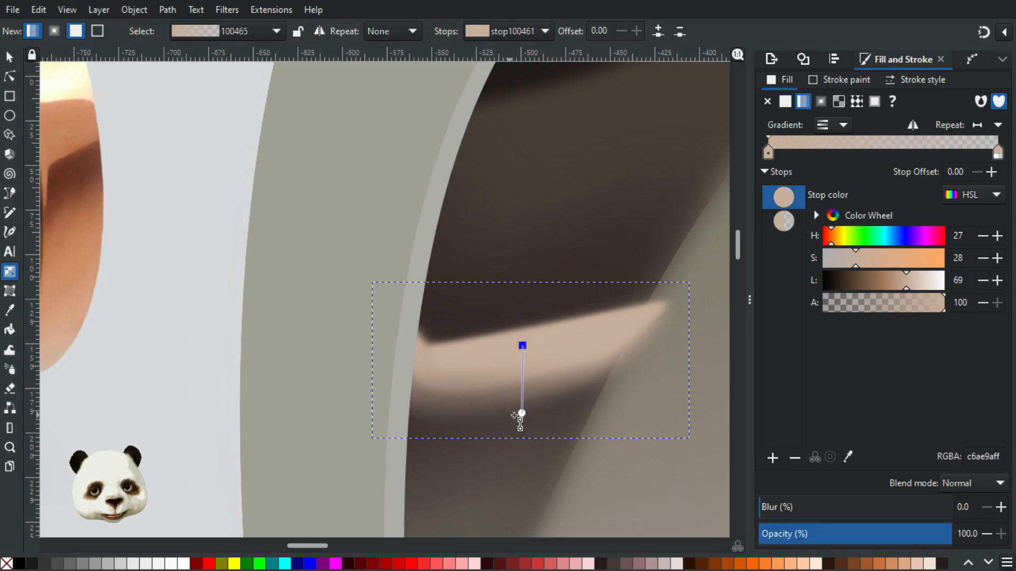
drag(521, 426, 521, 421)
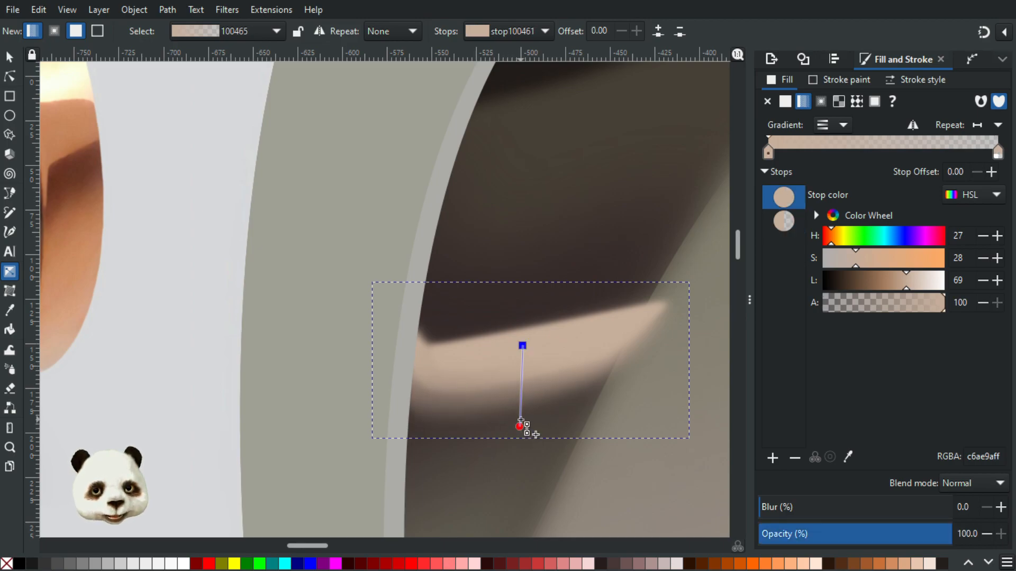
click(520, 425)
Lengthen the highlight's gradient by raising its opaque start slightly and moving its transparent end further below the highlight.
scroll(590, 410, down, 3)
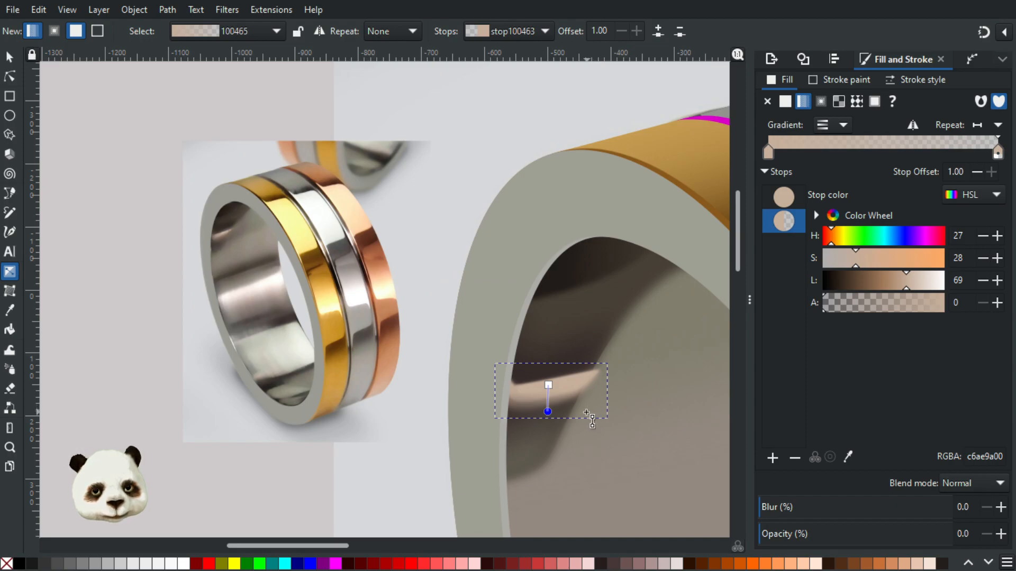
drag(549, 413, 553, 438)
drag(548, 385, 548, 376)
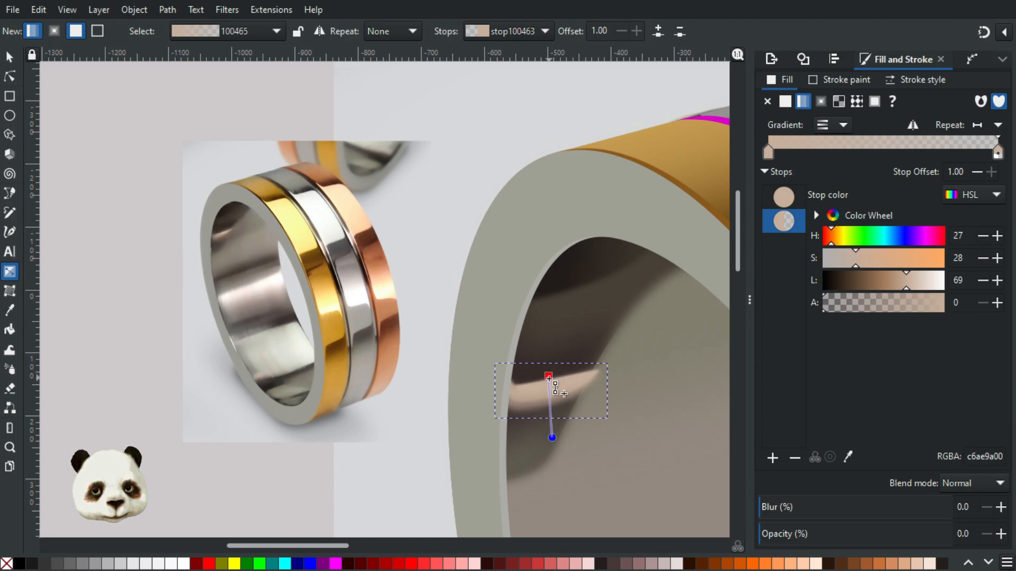
click(548, 376)
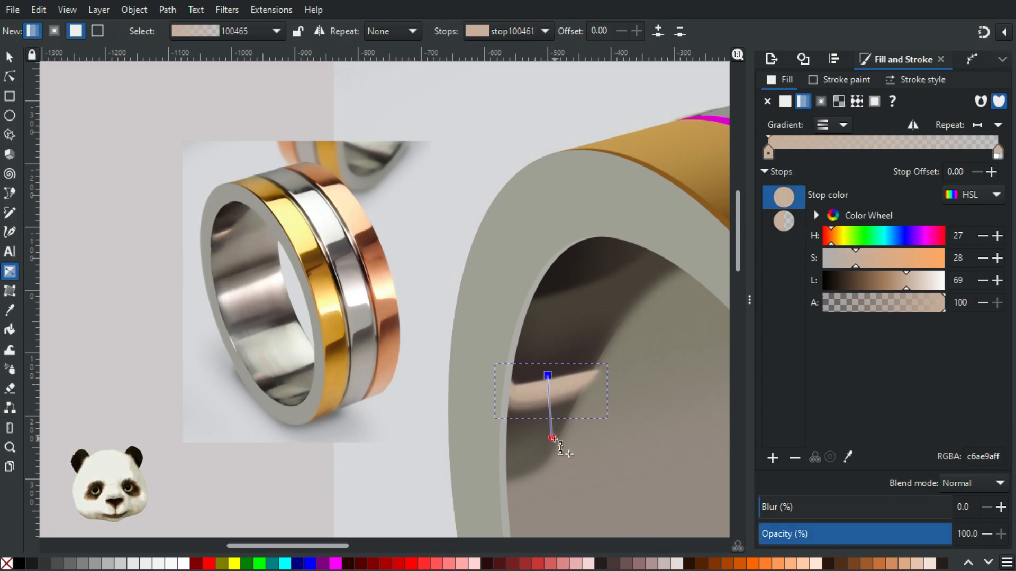
click(551, 433)
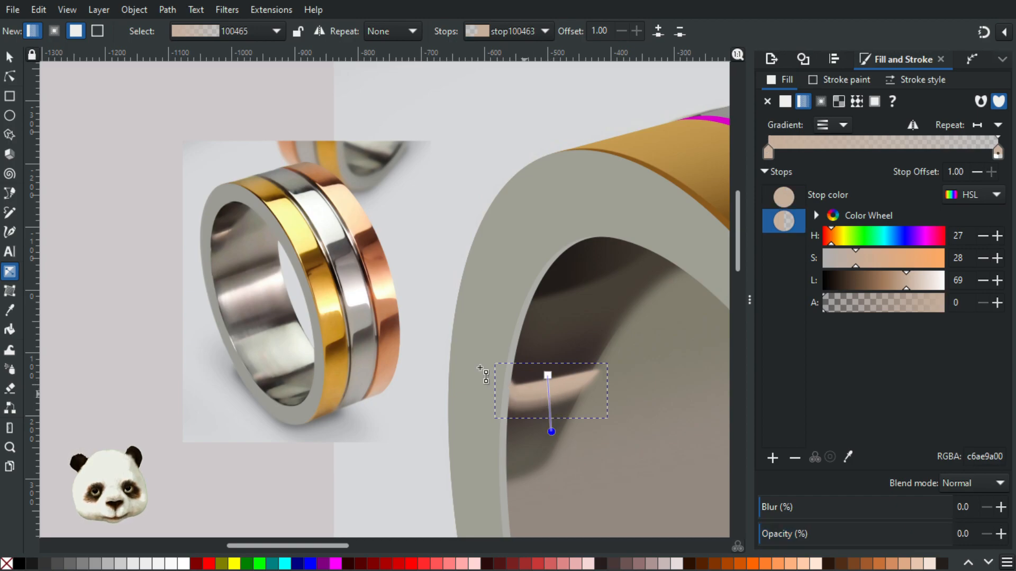
Set the largest base shape of the highlight to 30% blur, and deselect it.
click(10, 76)
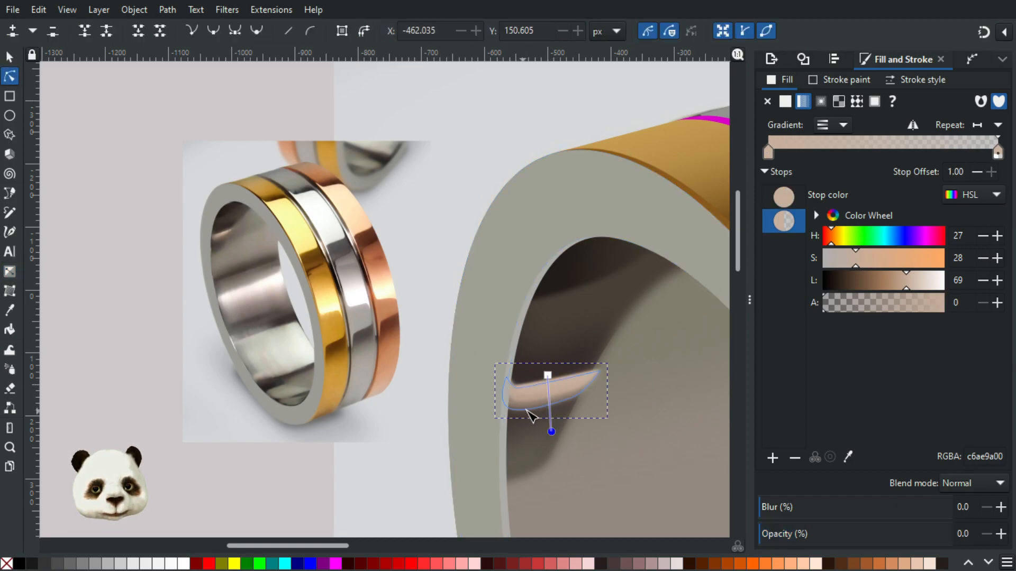
click(799, 509)
click(819, 509)
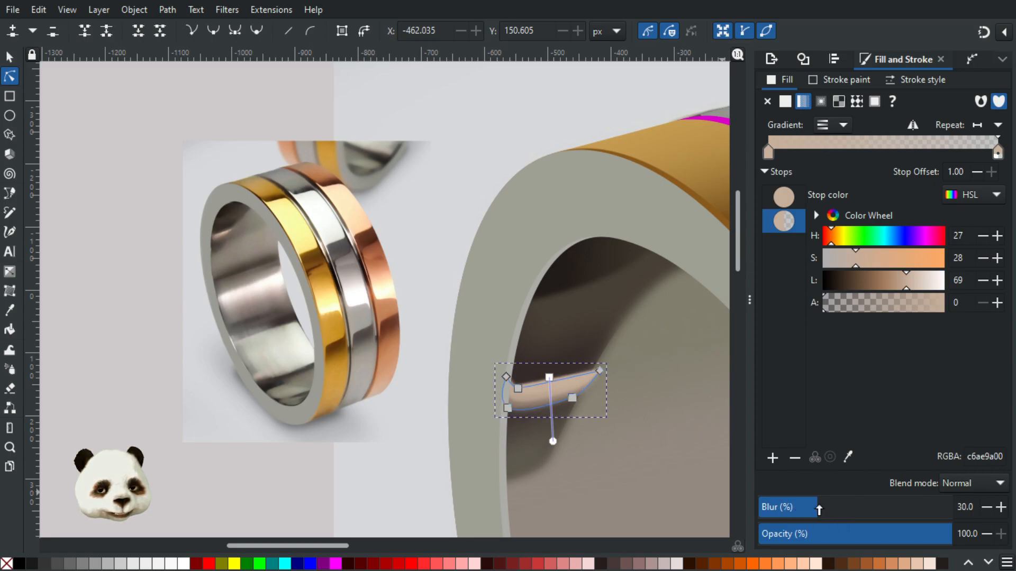
click(627, 438)
ctrl+scroll(626, 438, down, 3)
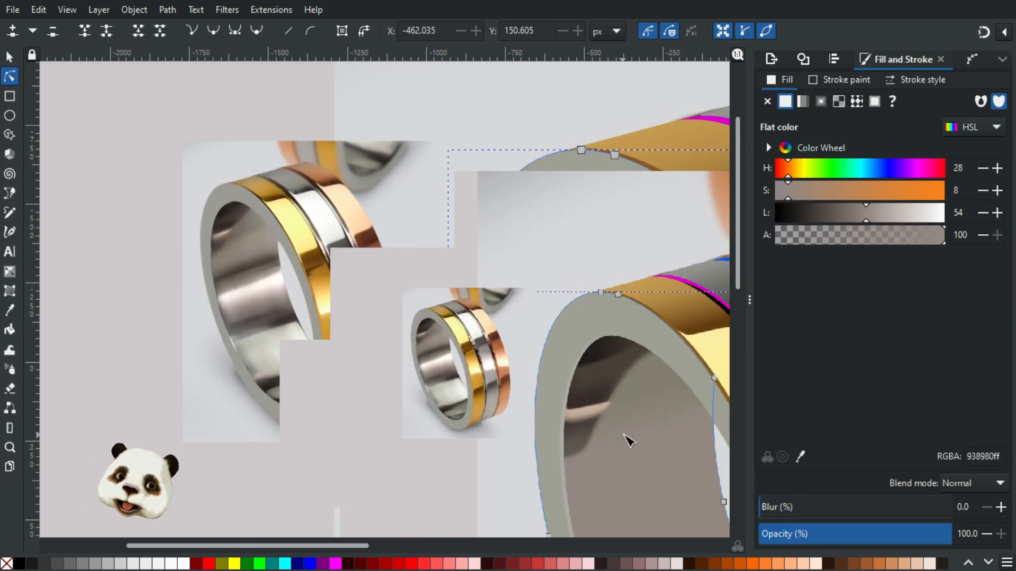
ctrl+scroll(662, 462, up, 2)
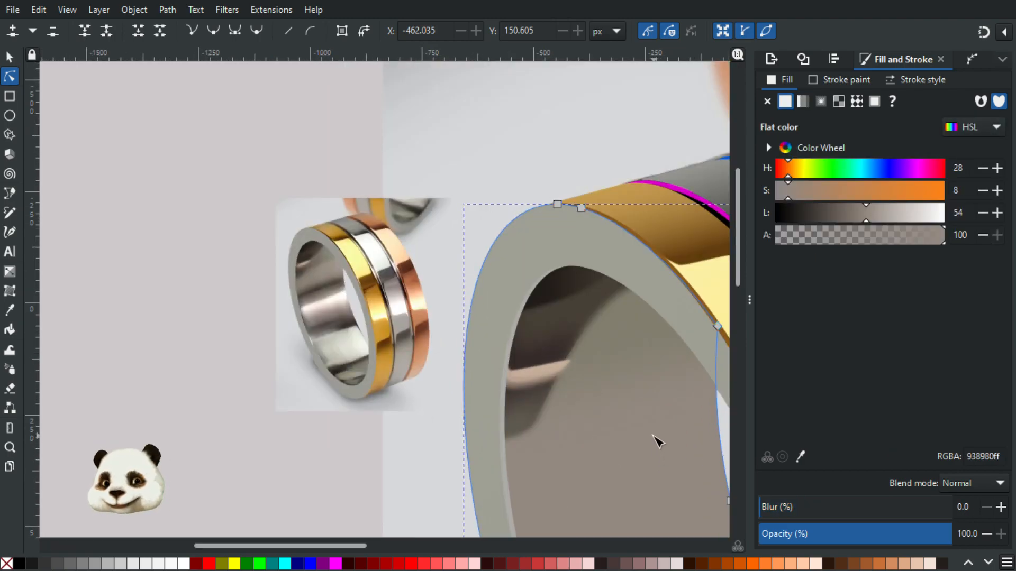
ctrl+scroll(613, 411, up, 2)
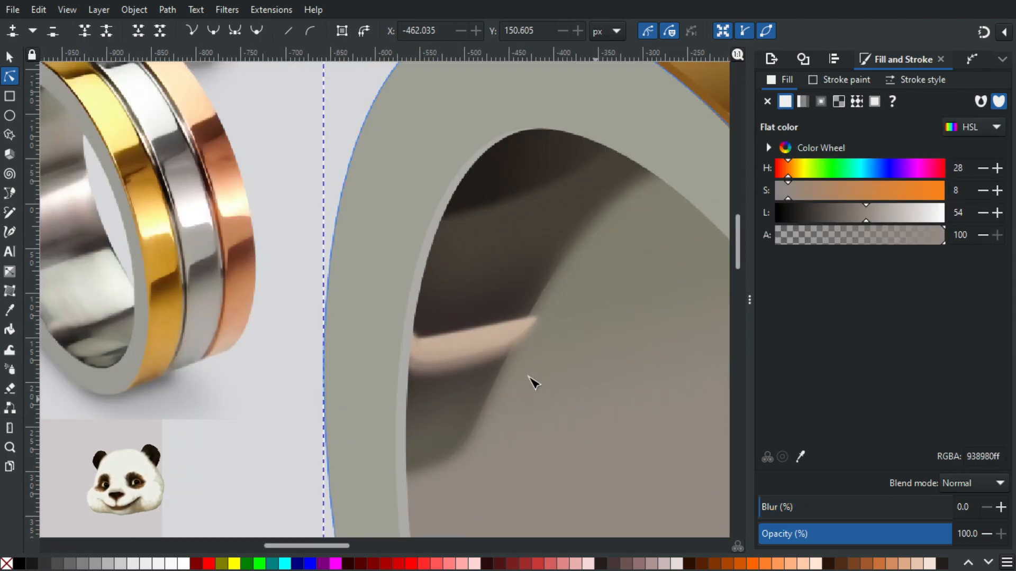
Reduce the opacity of the highlight's second, slightly smaller blurred shape to 60%.
click(445, 359)
click(440, 359)
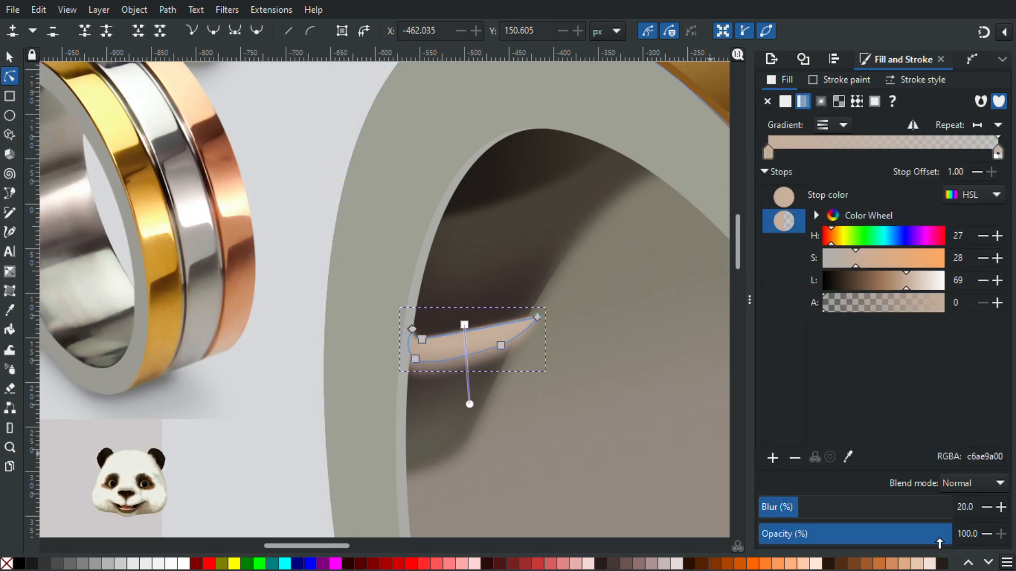
click(903, 540)
ctrl+scroll(485, 406, up, 2)
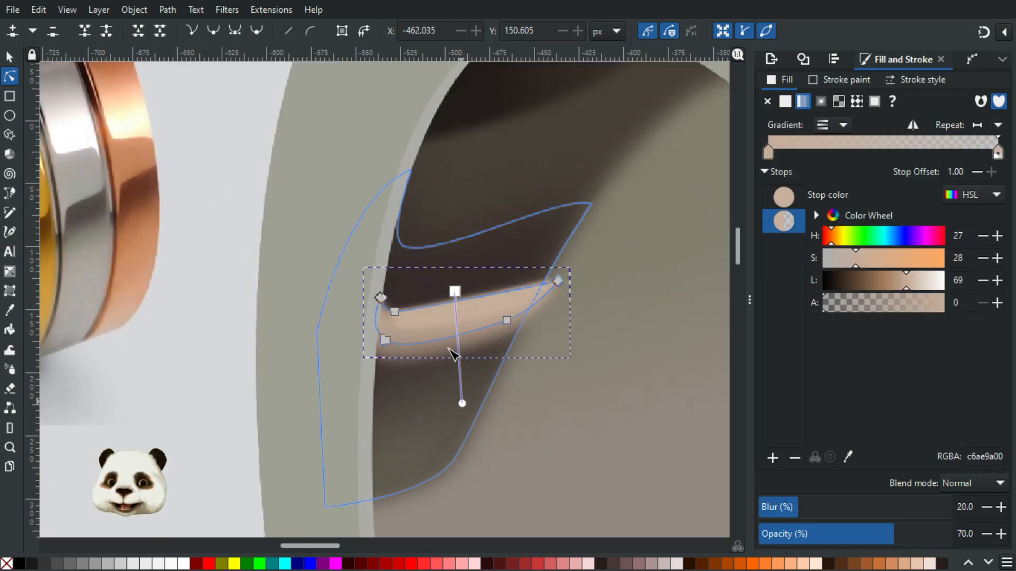
click(872, 540)
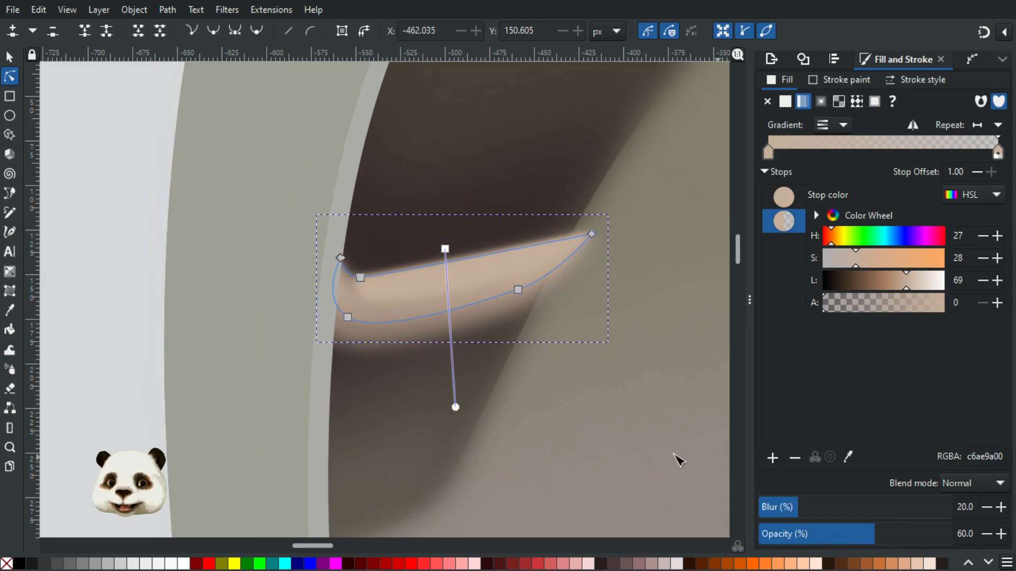
Set the opacity of the thin inner highlight shape to 60%, and deselect it.
click(384, 303)
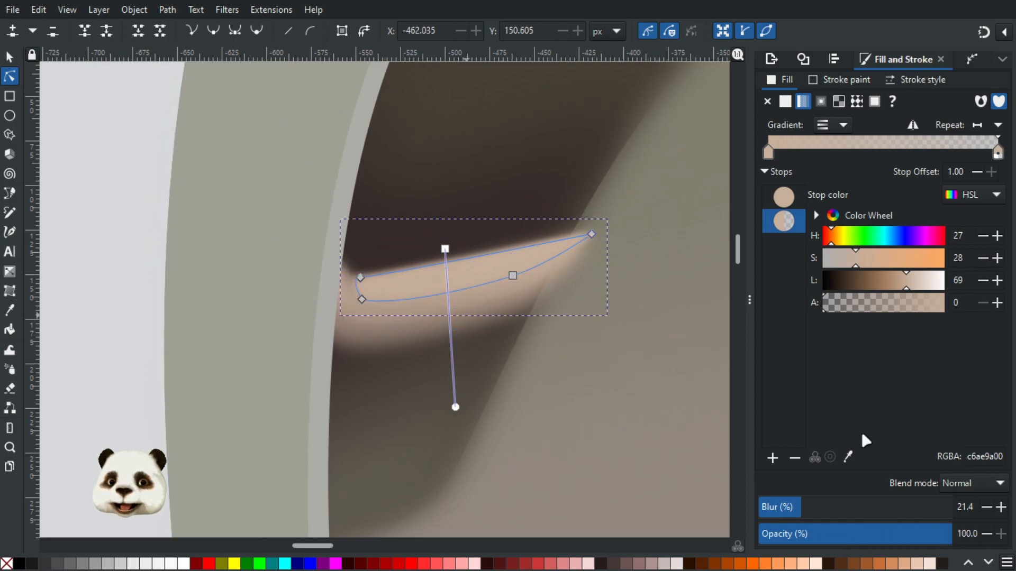
click(893, 538)
click(880, 541)
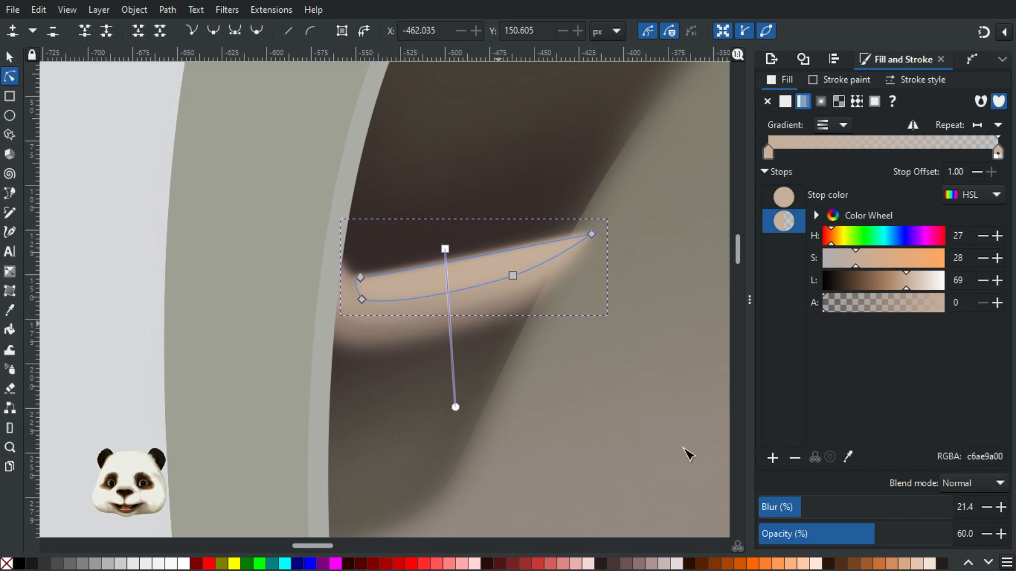
click(633, 404)
scroll(635, 406, down, 4)
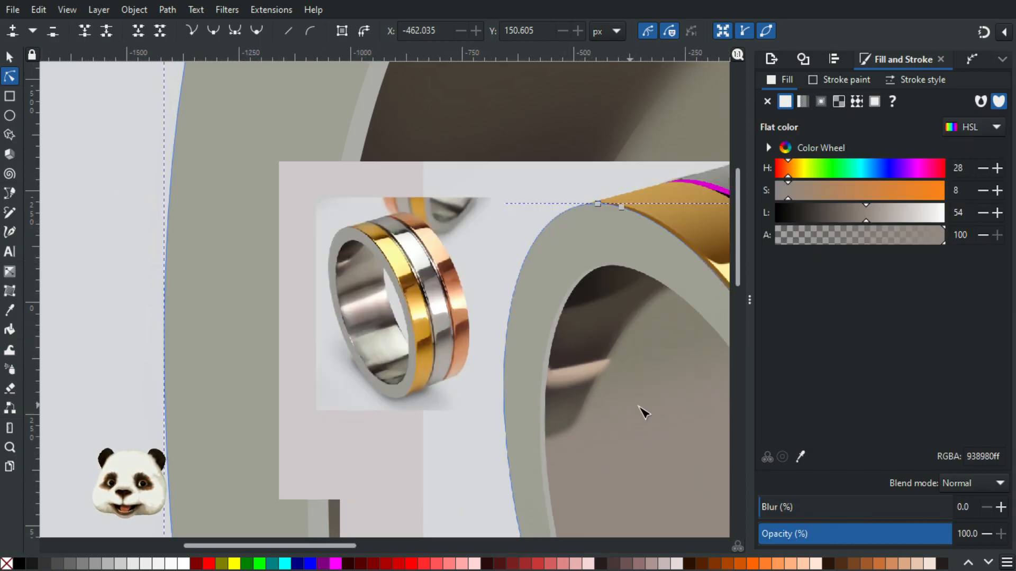
Fade the thin inner highlight shape to 20% opacity, and deselect it.
scroll(634, 406, up, 3)
click(429, 318)
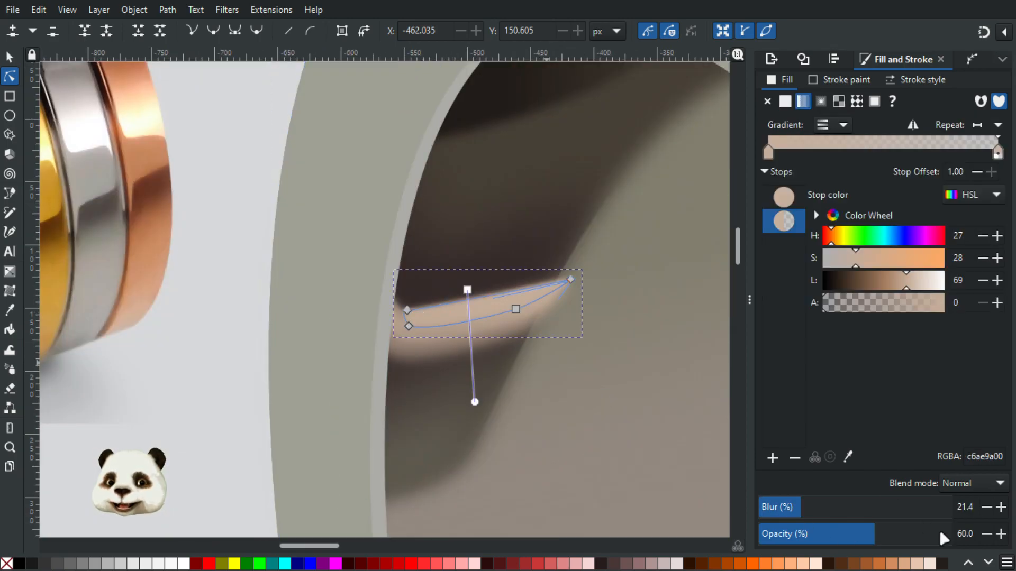
drag(843, 536, 813, 535)
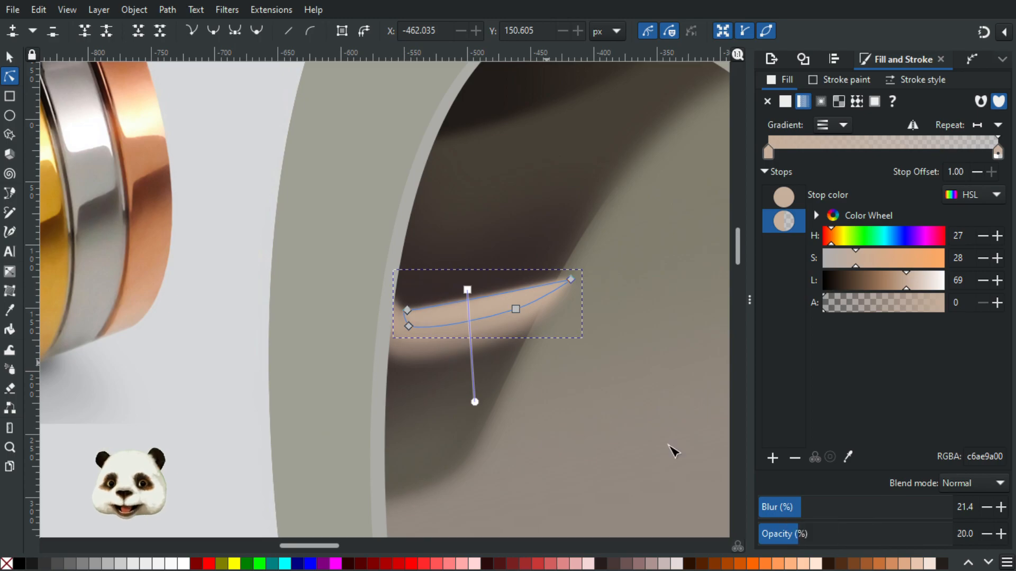
click(618, 402)
scroll(619, 402, down, 3)
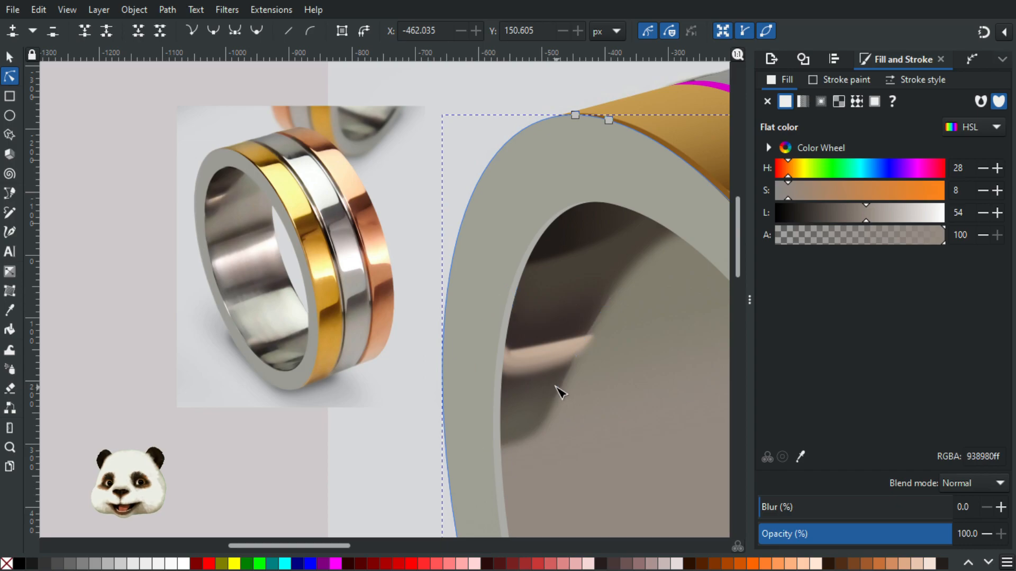
Set the thin inner highlight shape to 10% opacity and the larger blurred shape around it to 40%.
scroll(556, 373, up, 3)
click(483, 295)
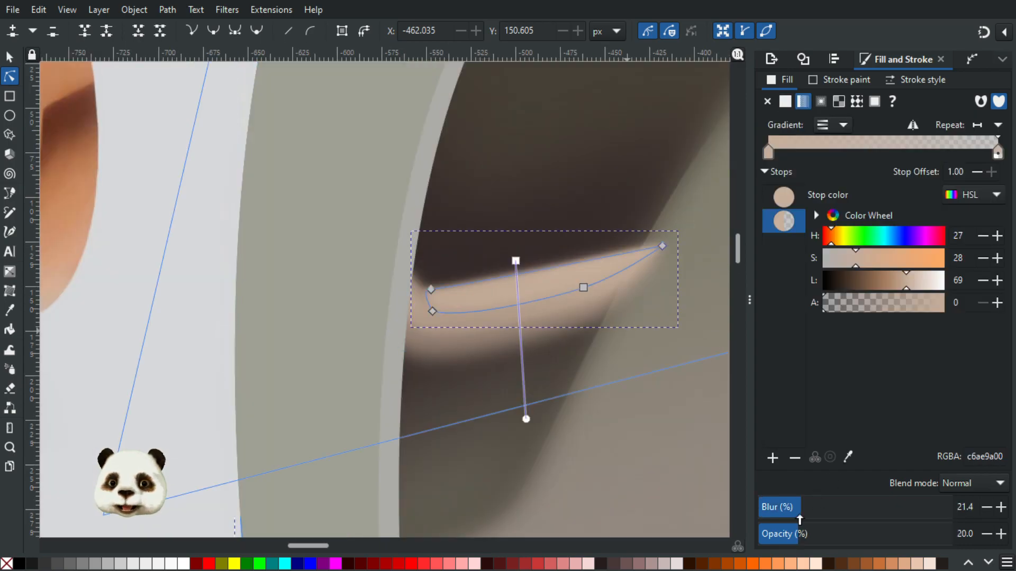
drag(787, 532, 783, 532)
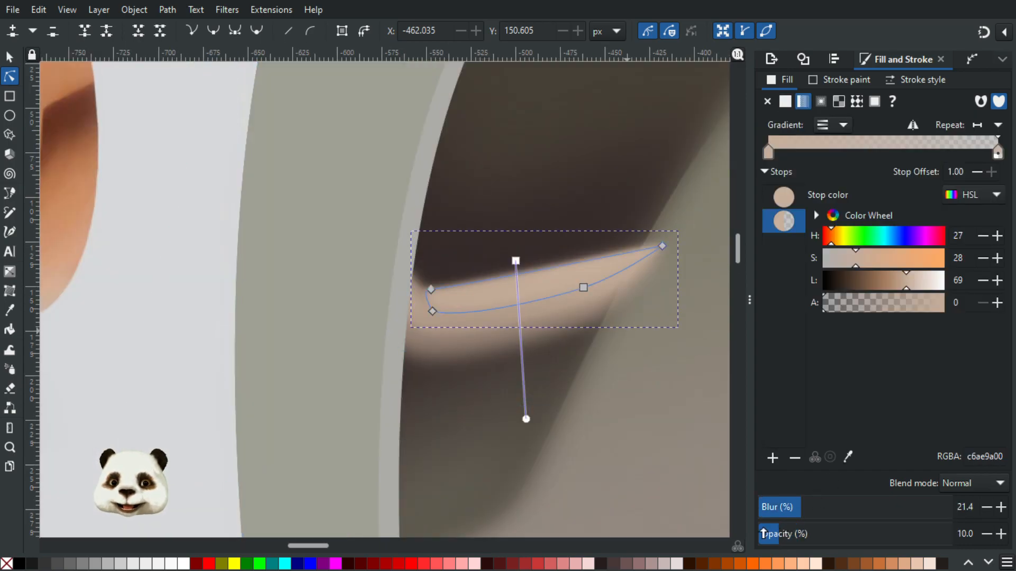
scroll(426, 312, up, 2)
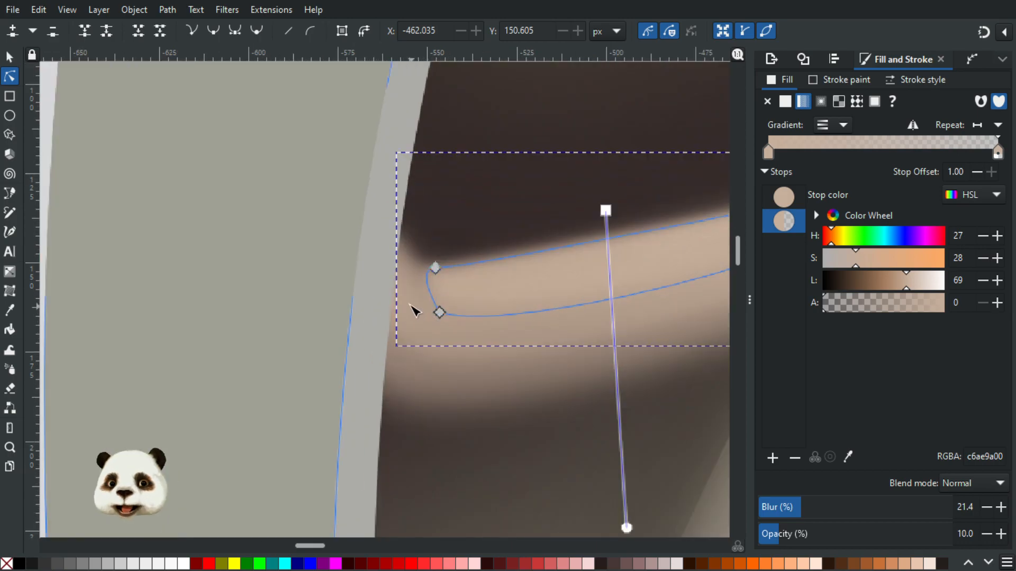
click(454, 341)
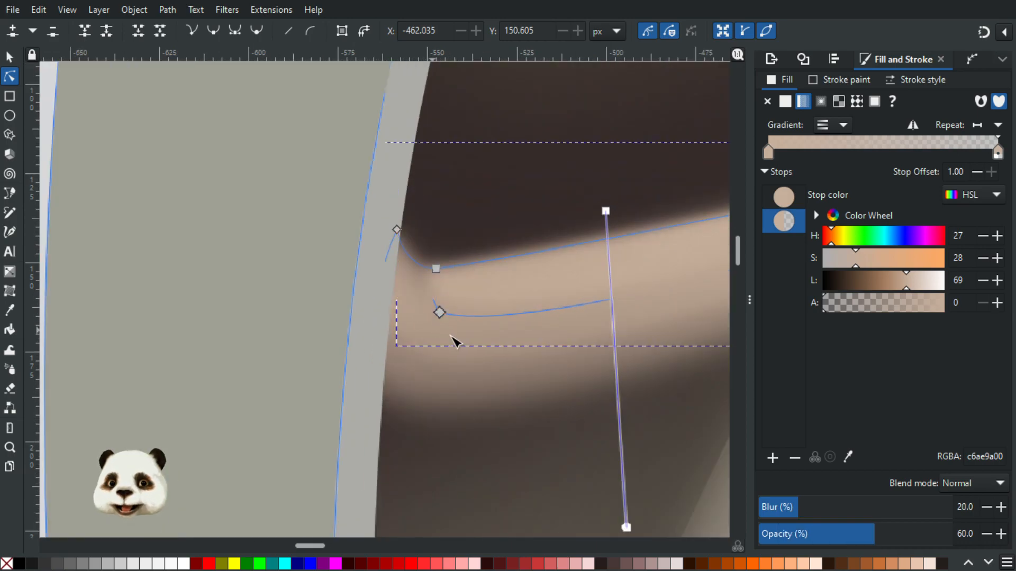
click(835, 534)
scroll(700, 471, down, 3)
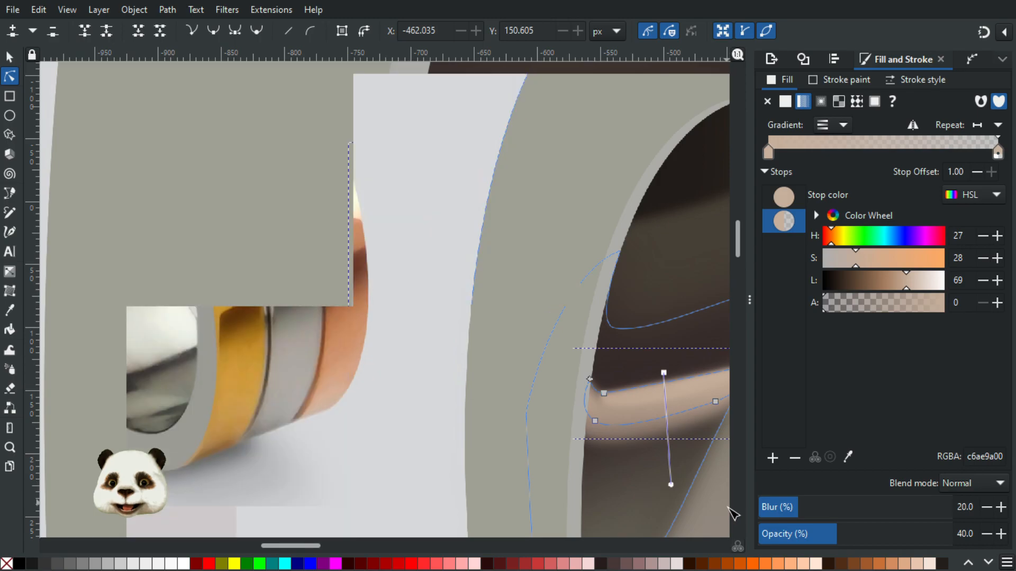
Try fading the thin inner highlight shape to 0% opacity, undo the opacity changes, and deselect it.
click(664, 401)
key(ctrl+shift+v)
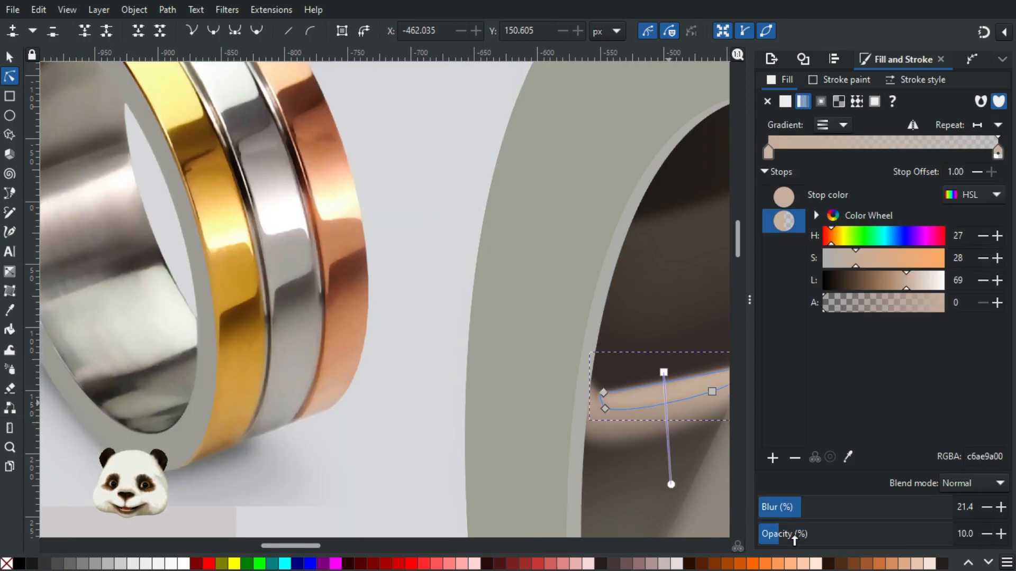
drag(769, 535, 737, 534)
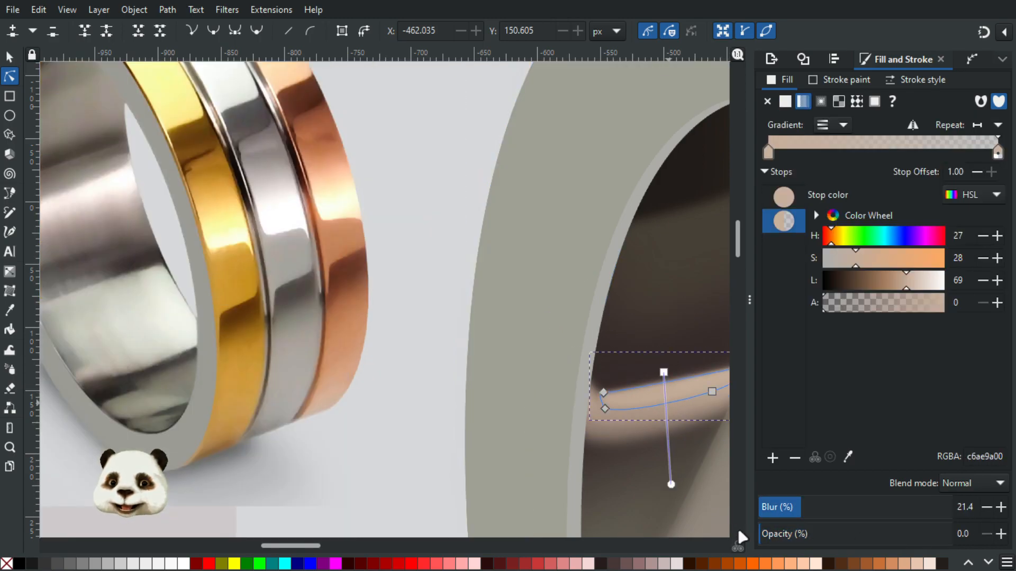
drag(665, 498, 395, 446)
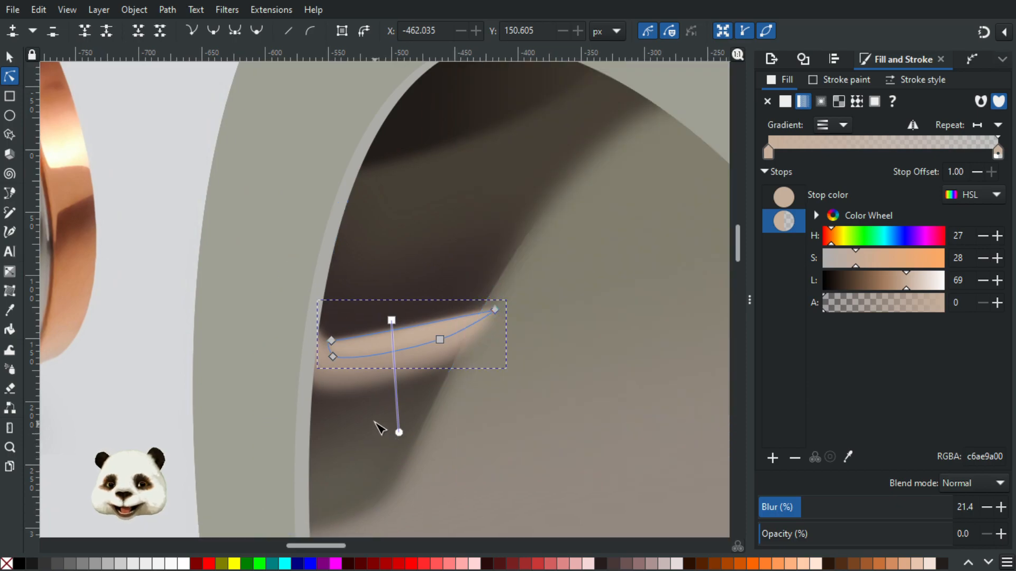
scroll(375, 422, up, 2)
key(ctrl+z)
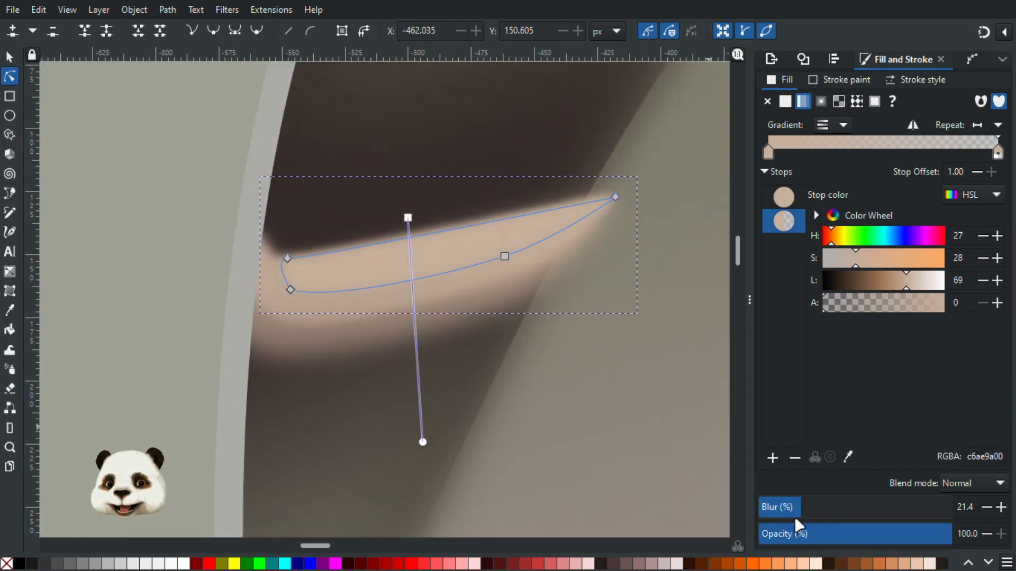
click(606, 352)
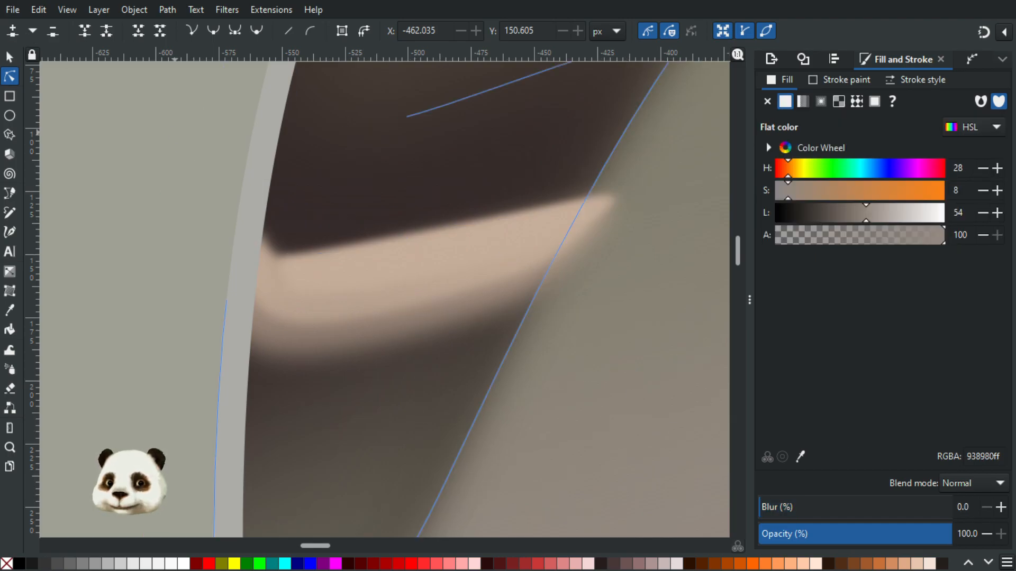
Switch to the Selector tool and enter the ring's nested groups down to the individual beige highlight shapes.
click(10, 57)
click(364, 266)
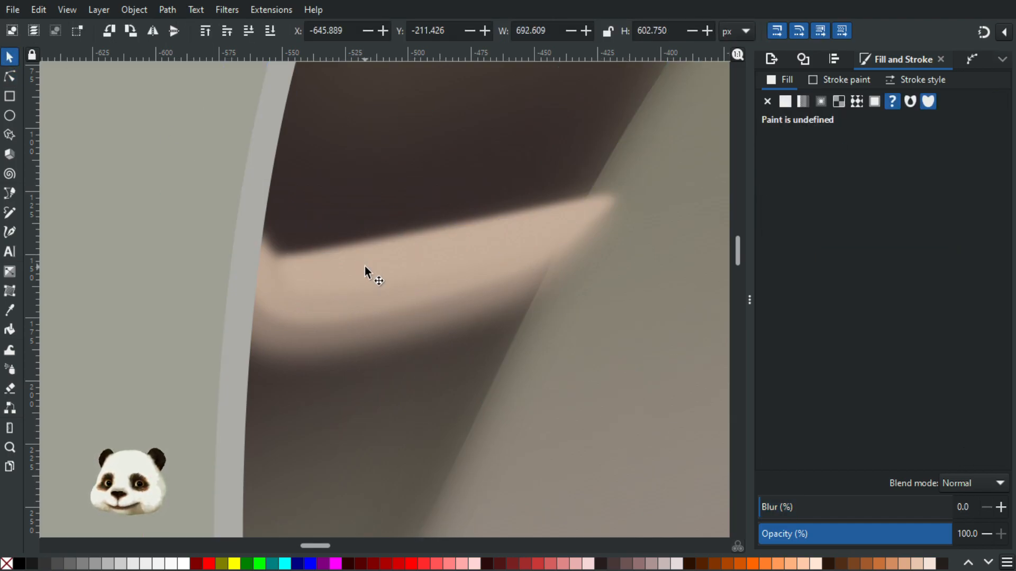
double_click(365, 265)
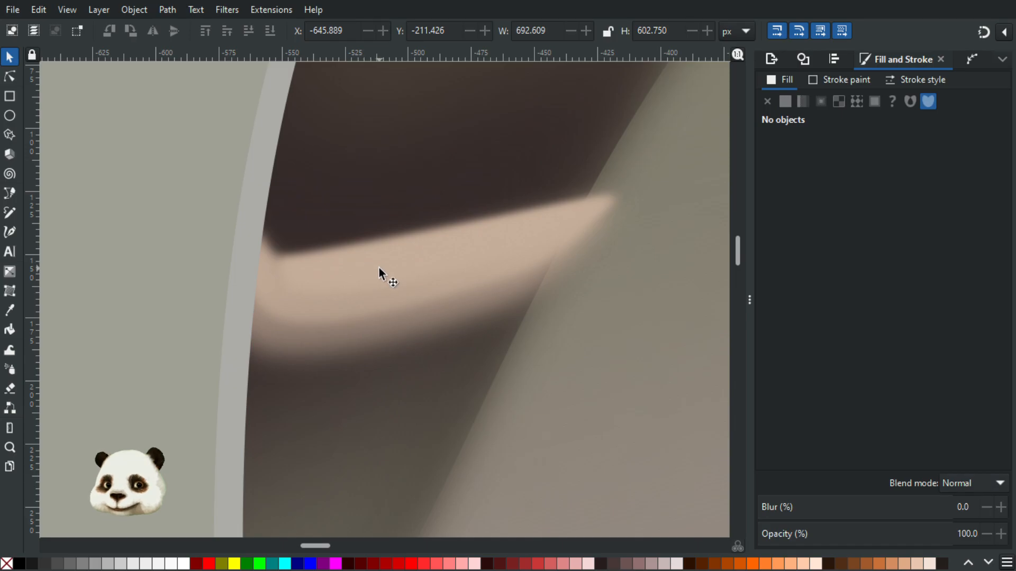
click(379, 268)
double_click(379, 269)
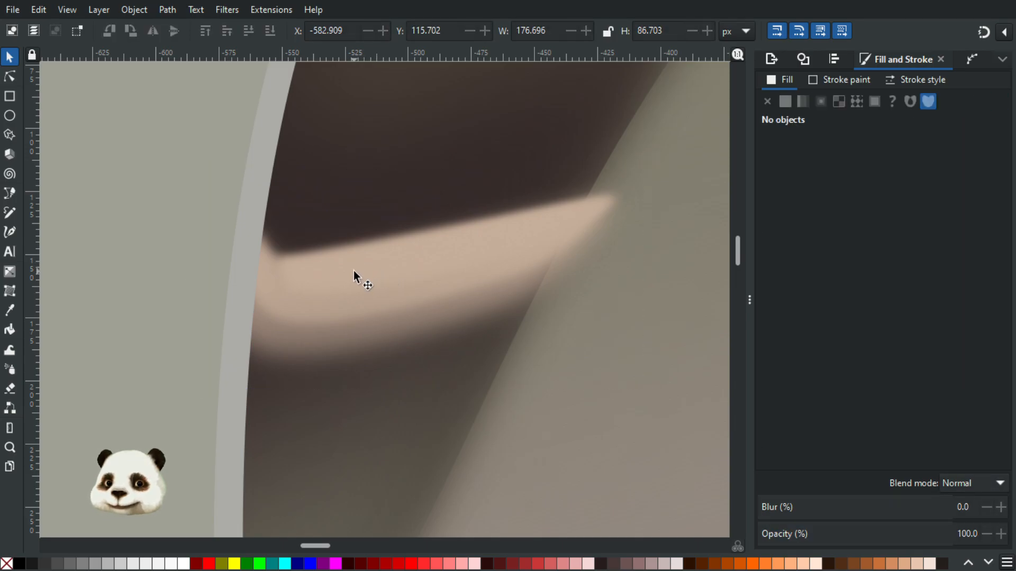
Try moving the topmost thin highlight shape up, undo the move, and set the overlapping 21.6% blurred shape to 20% opacity.
click(354, 271)
drag(356, 272, 385, 224)
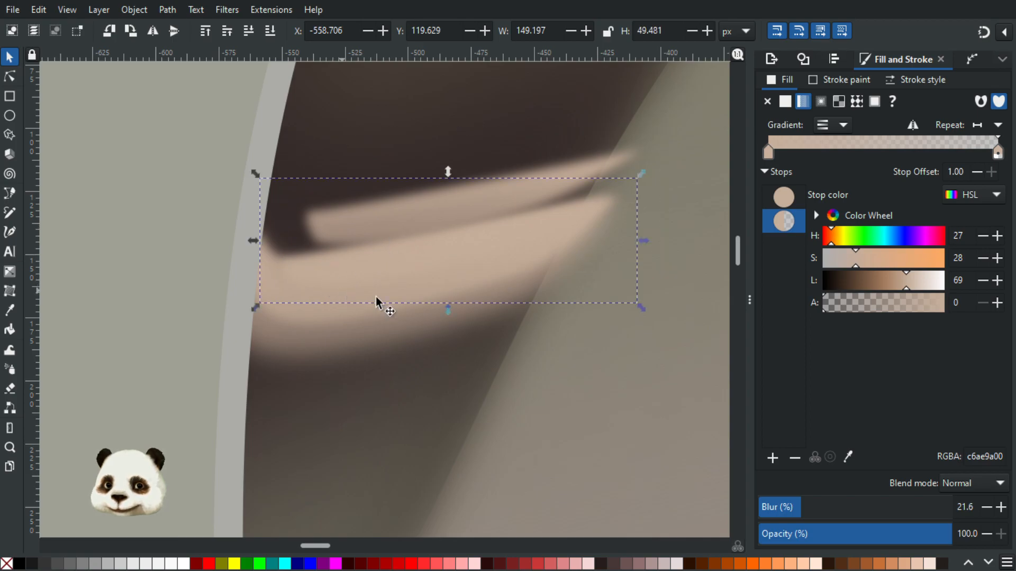
drag(851, 534, 800, 536)
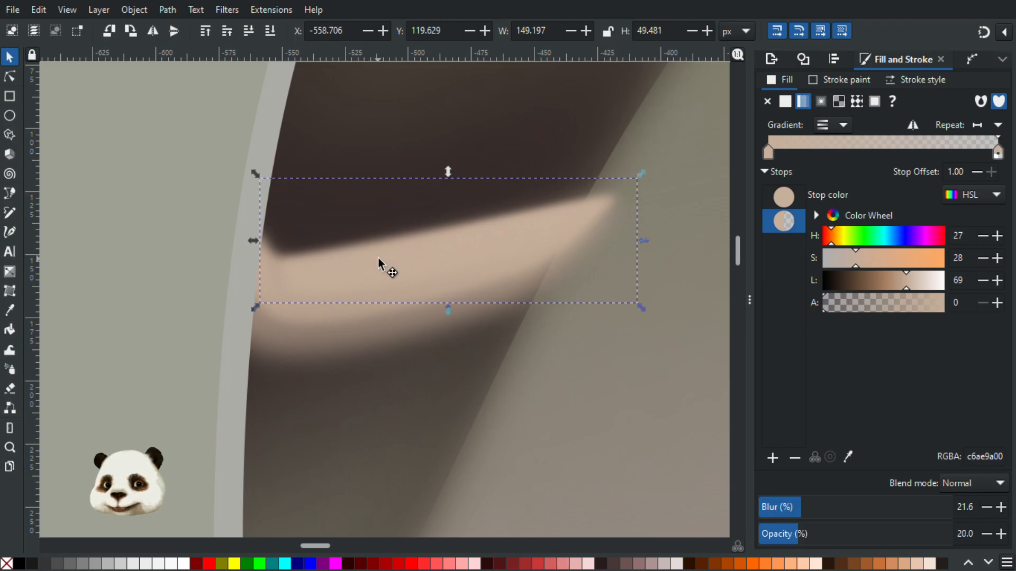
key(ctrl+z)
drag(829, 539, 797, 536)
key(ctrl+z)
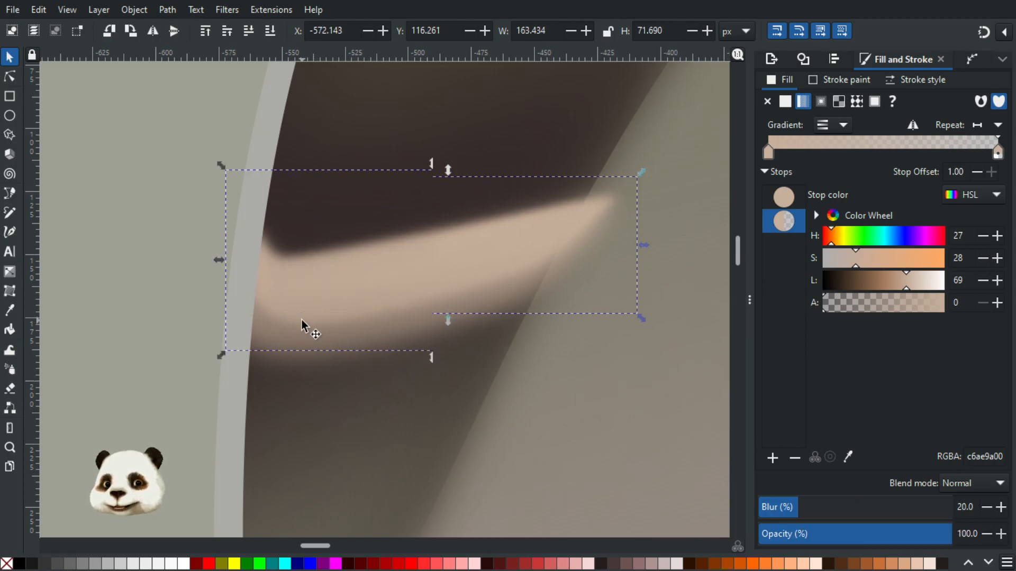
Set the opacity of the larger highlight shape with 20% blur to 40%.
click(829, 545)
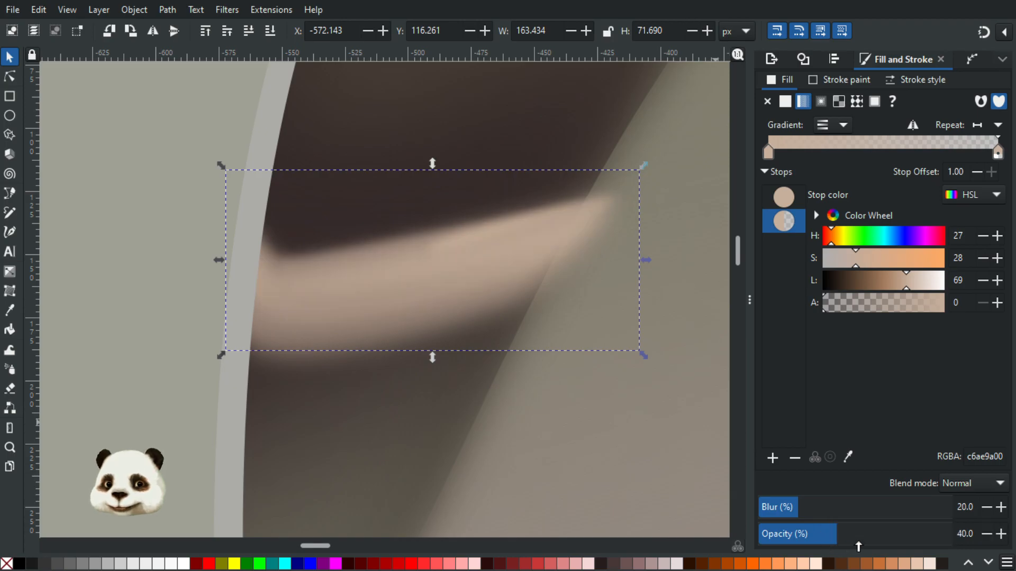
scroll(570, 406, down, 4)
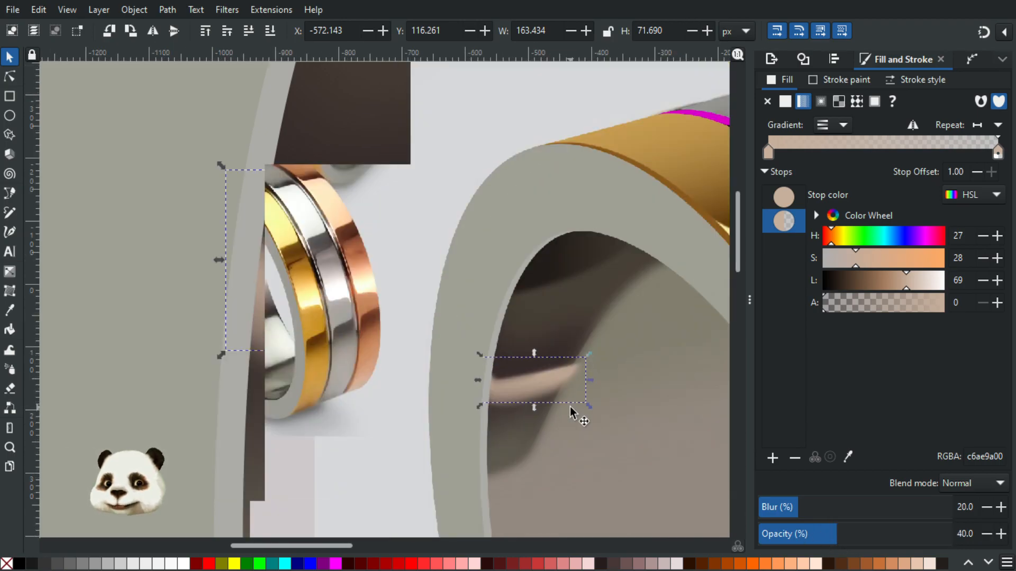
scroll(558, 405, up, 2)
scroll(523, 381, up, 1)
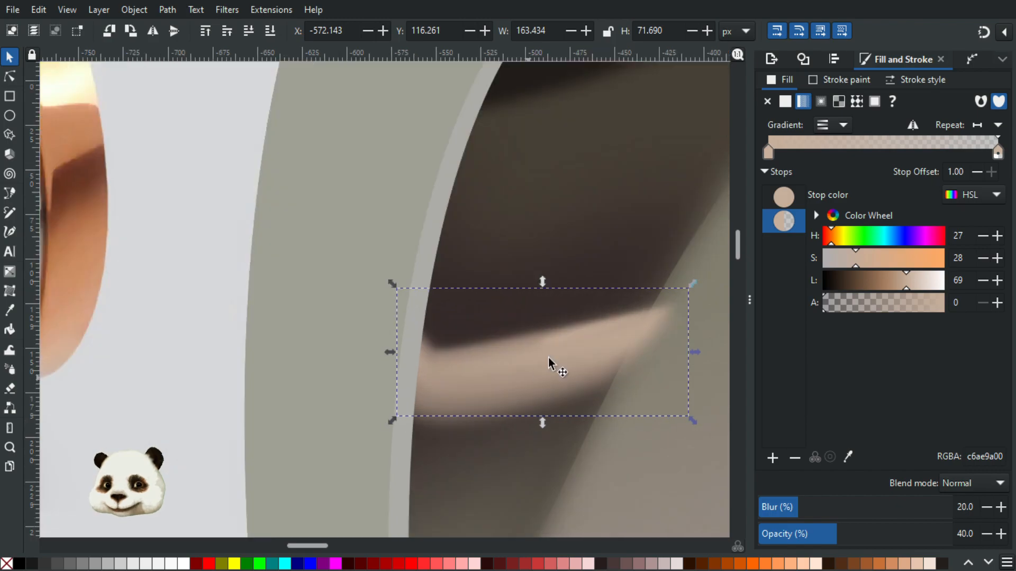
Set the opacity of the highlight shape with 21.4% blur to 30%.
click(582, 335)
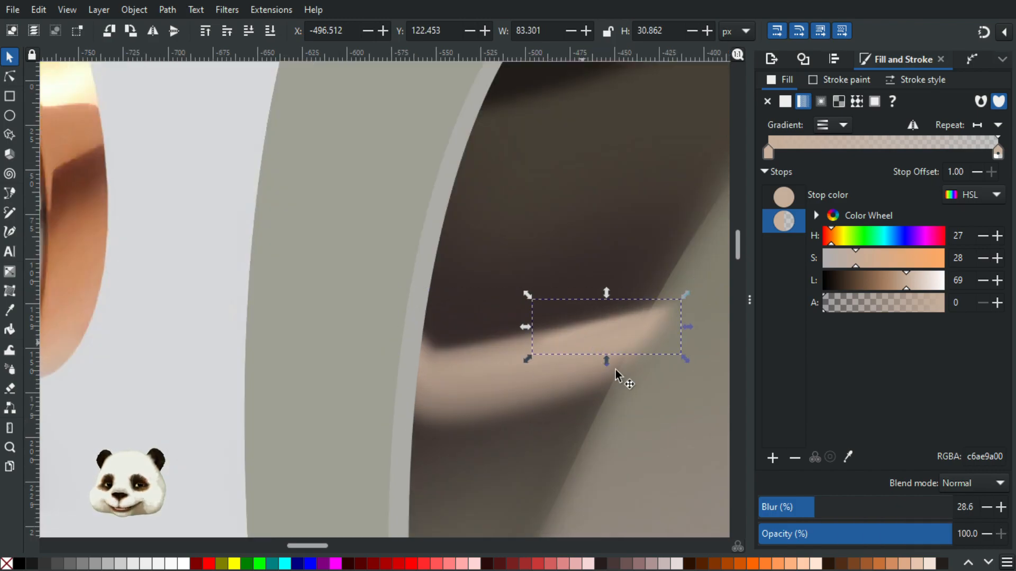
click(493, 365)
drag(810, 543, 841, 532)
click(809, 538)
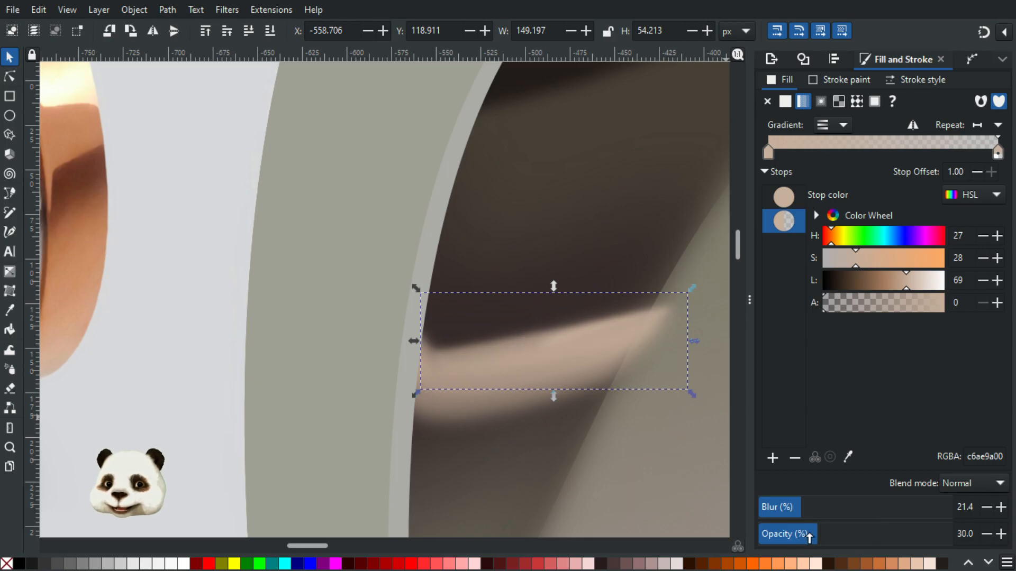
Move the short highlight shape near the band's tip about 4 px down and 2 px to the left.
ctrl+scroll(649, 472, down, 4)
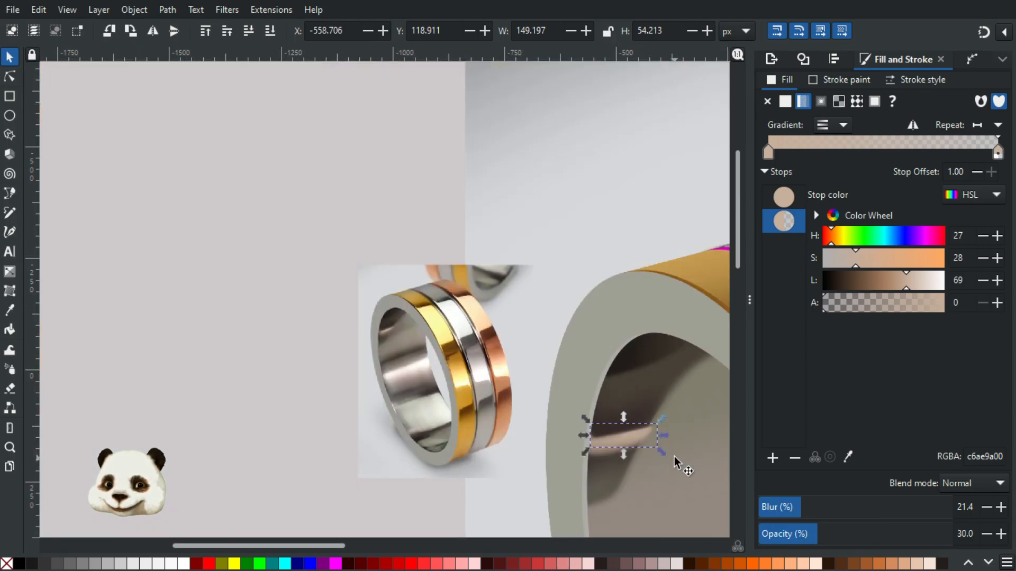
ctrl+scroll(674, 456, up, 1)
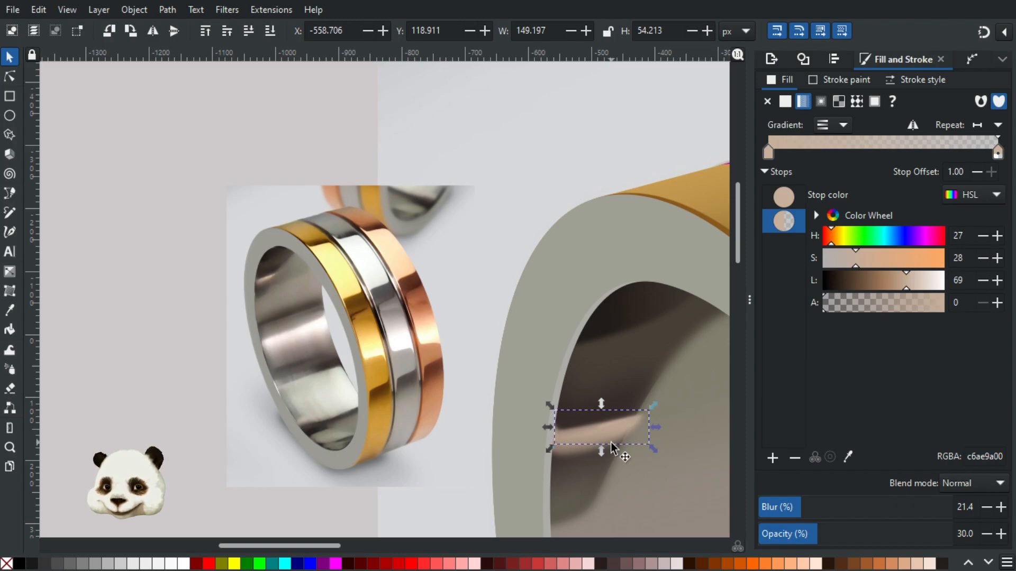
ctrl+scroll(613, 446, up, 4)
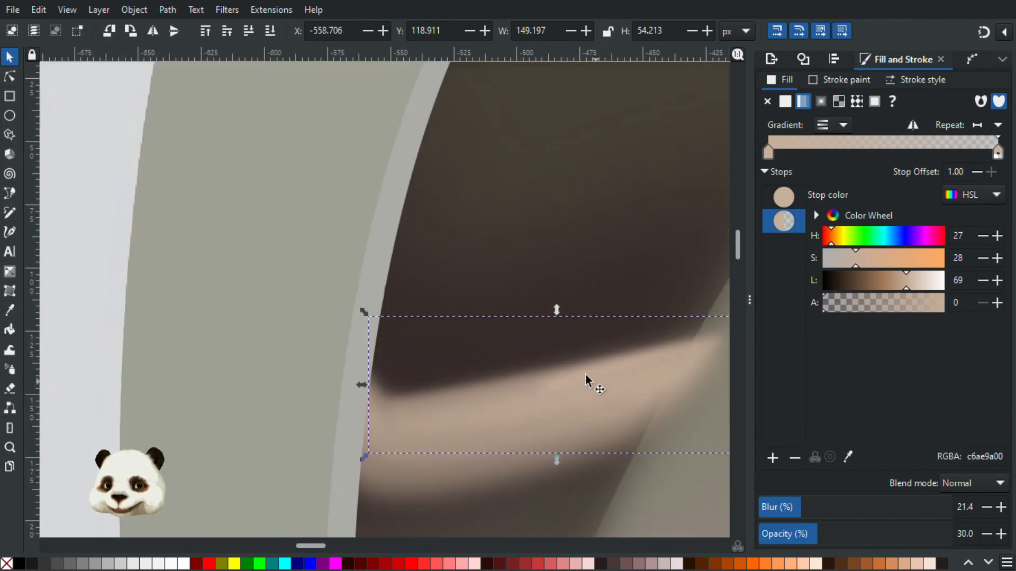
click(583, 376)
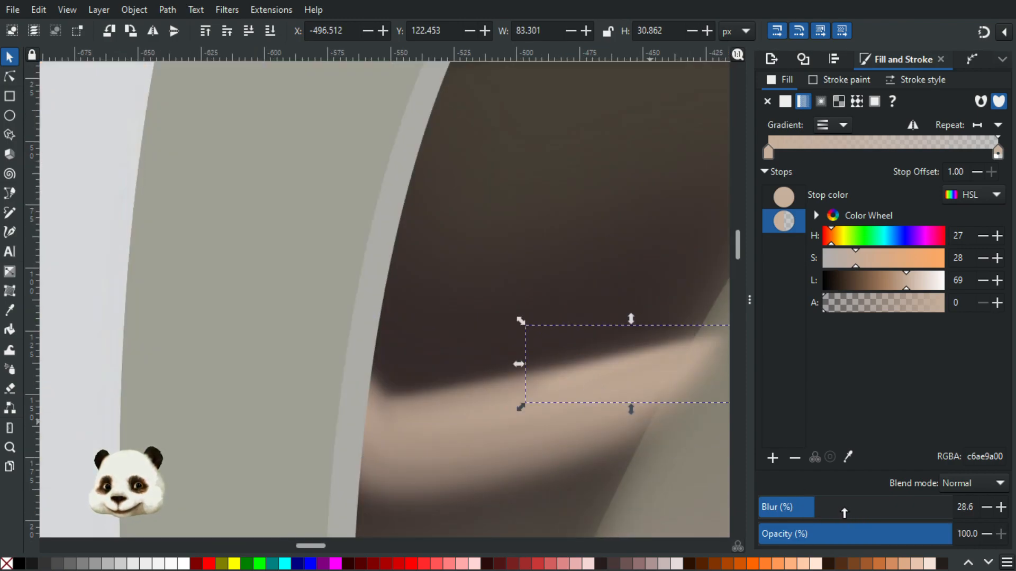
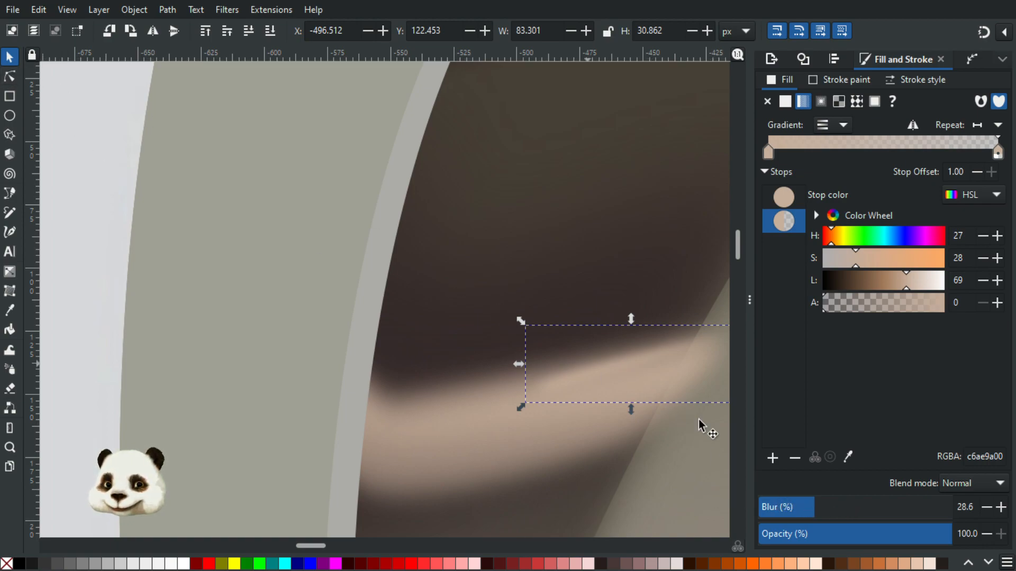
drag(585, 378, 579, 390)
scroll(625, 389, down, 3)
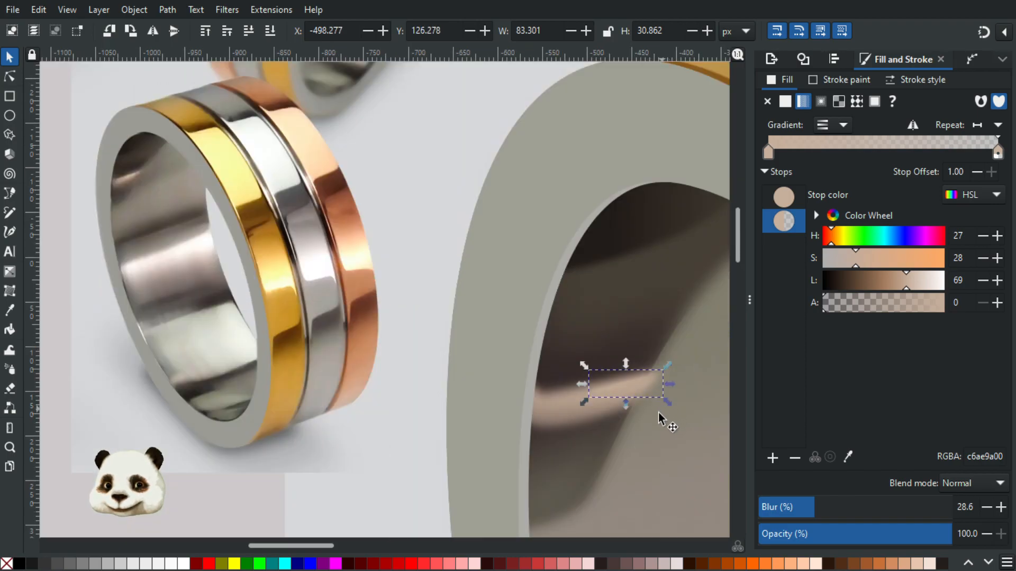
Compare the highlight with the reference ring, then select the whole beige highlight group and set its opacity to 90%.
click(380, 424)
scroll(381, 425, down, 3)
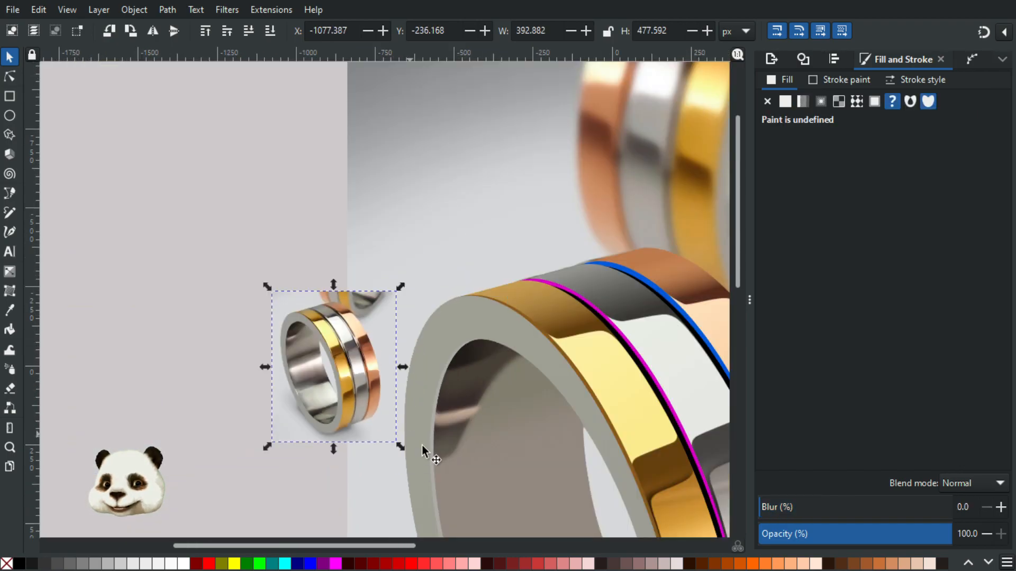
scroll(472, 467, up, 2)
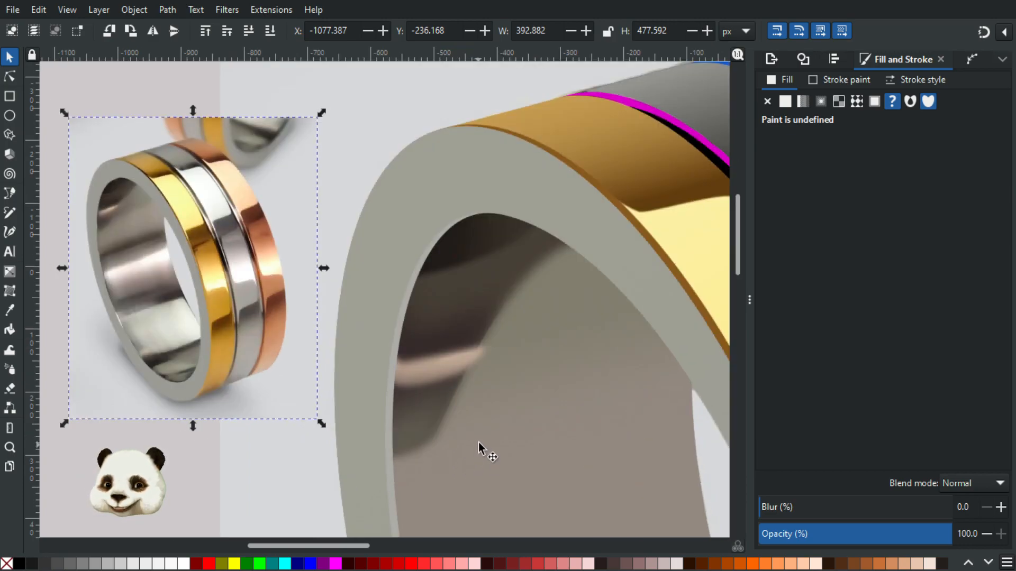
scroll(458, 393, up, 1)
scroll(458, 392, down, 5)
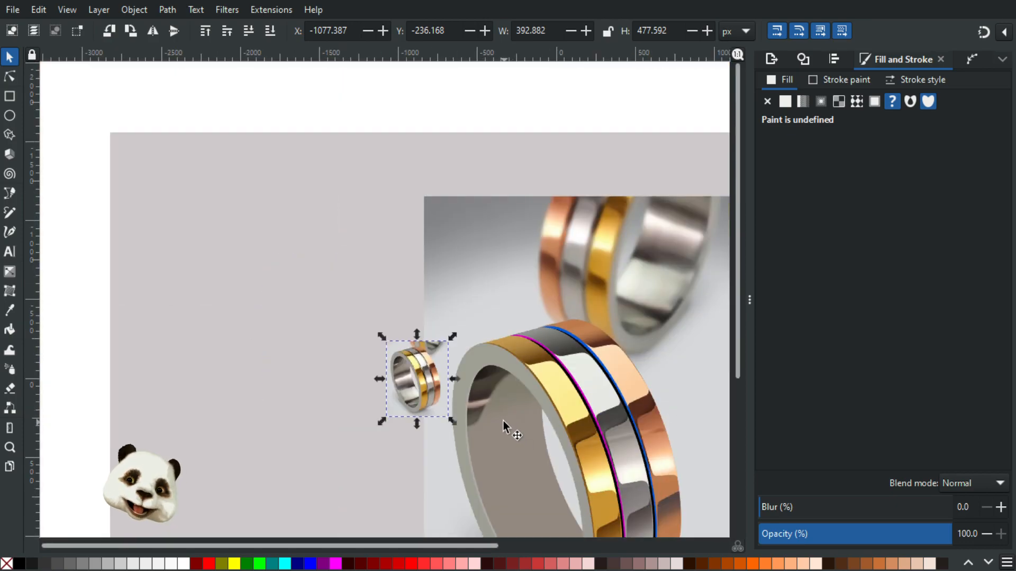
scroll(503, 420, up, 4)
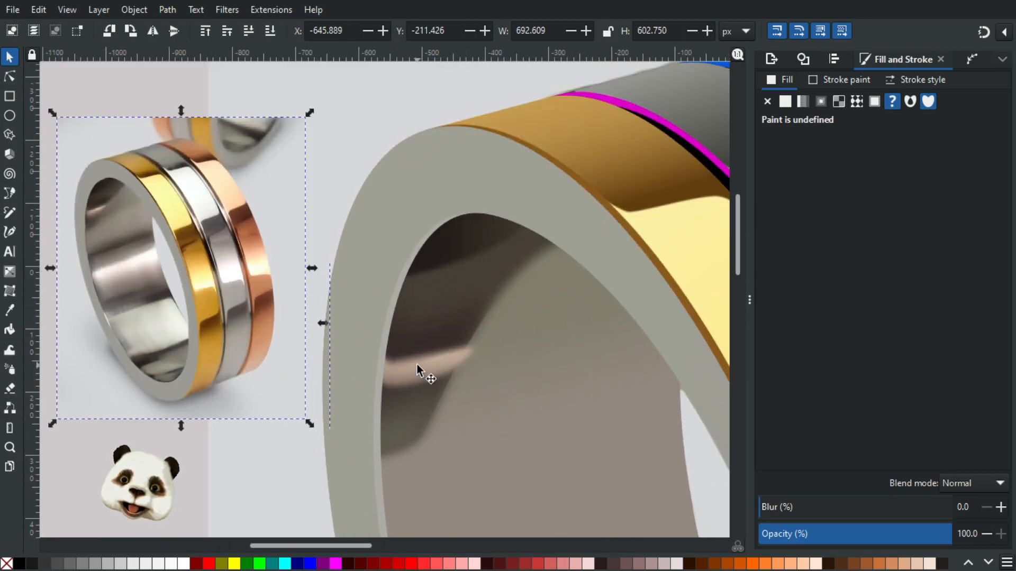
click(417, 365)
click(423, 382)
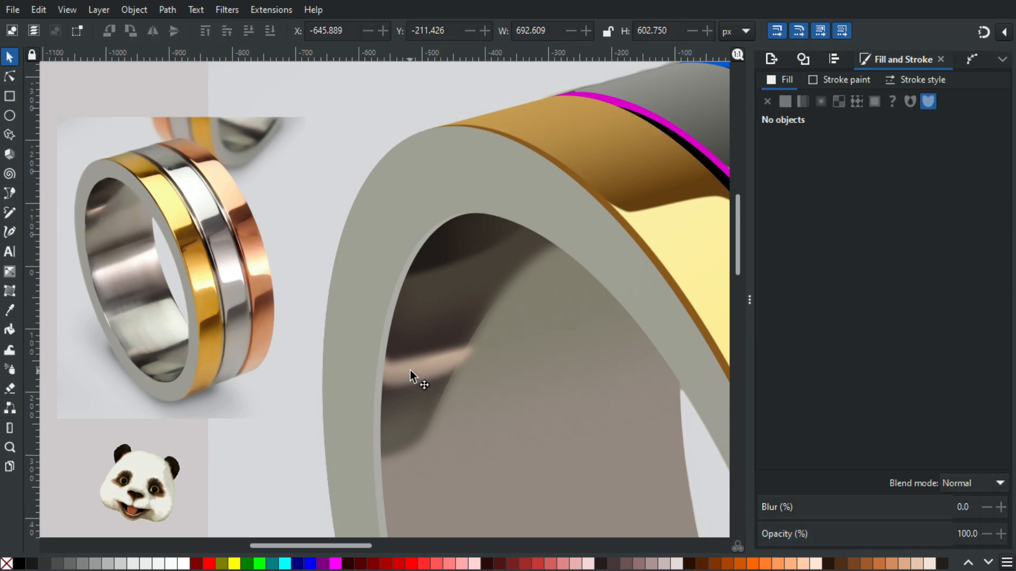
click(410, 370)
click(898, 538)
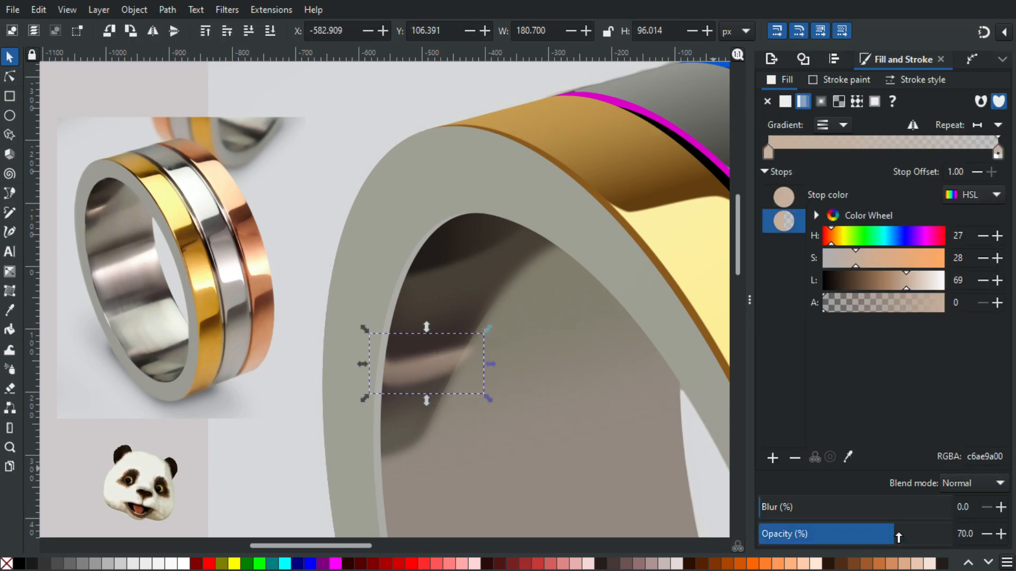
drag(921, 534, 935, 536)
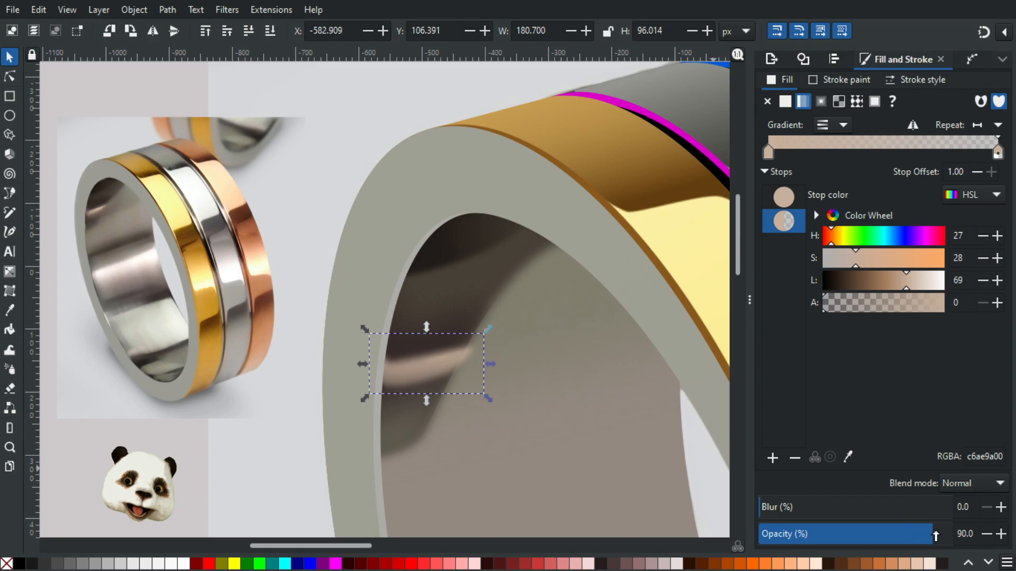
scroll(447, 421, down, 3)
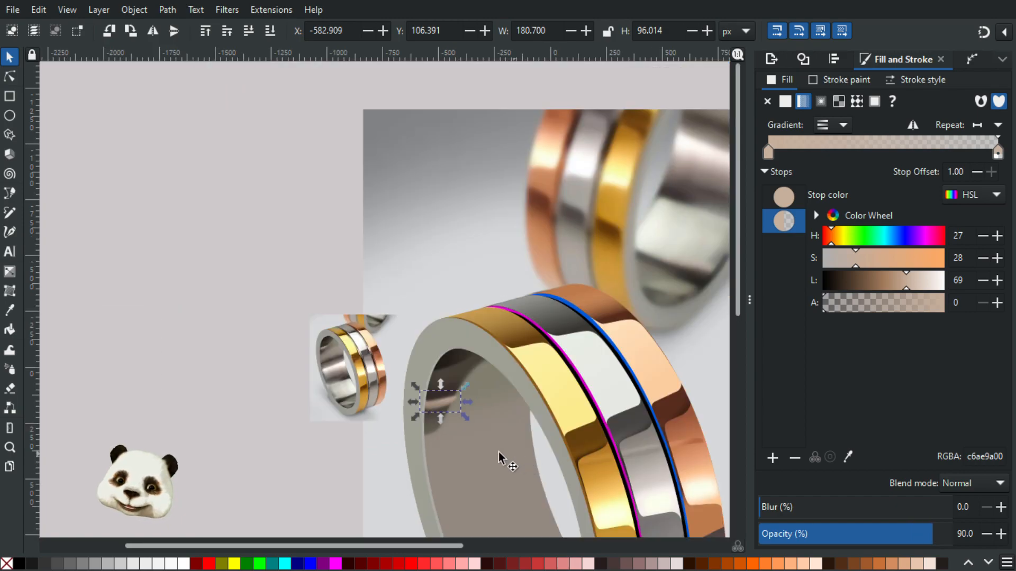
Shorten the fill gradient of the beige highlight so it fades to transparent nearer the highlight's lower edge.
scroll(436, 427, up, 5)
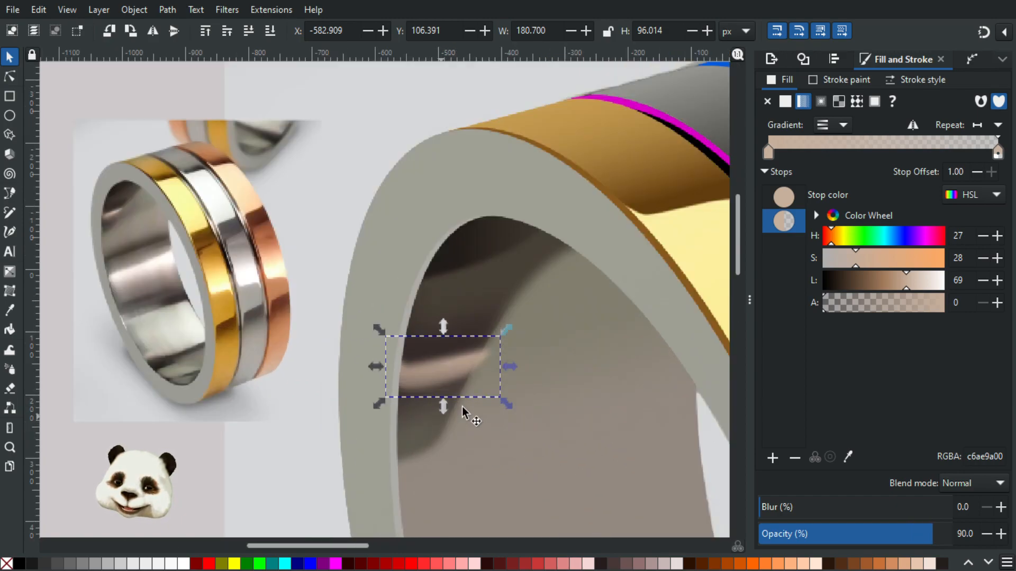
scroll(477, 371, up, 1)
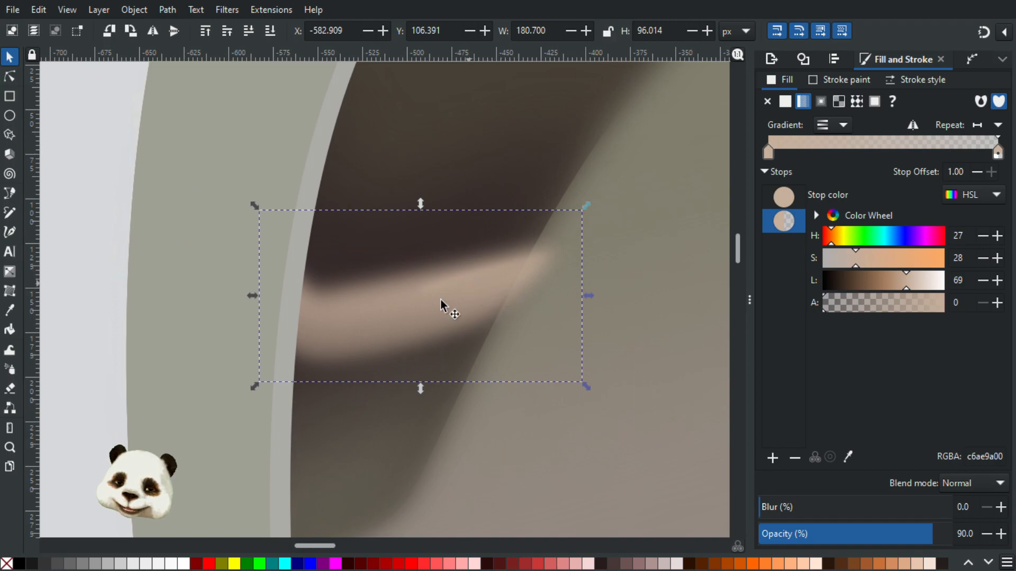
scroll(408, 339, down, 2)
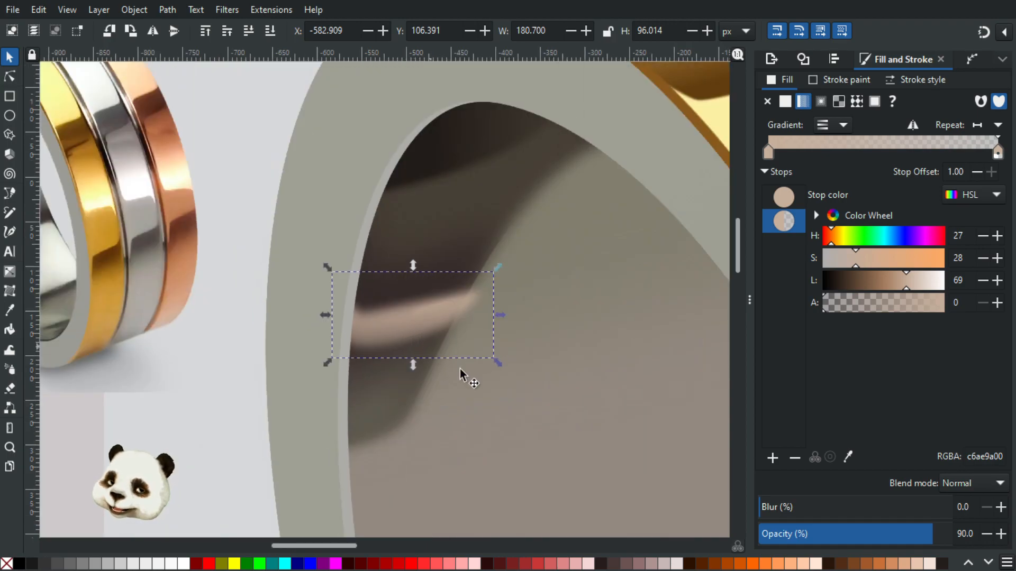
click(555, 376)
click(402, 319)
double_click(404, 322)
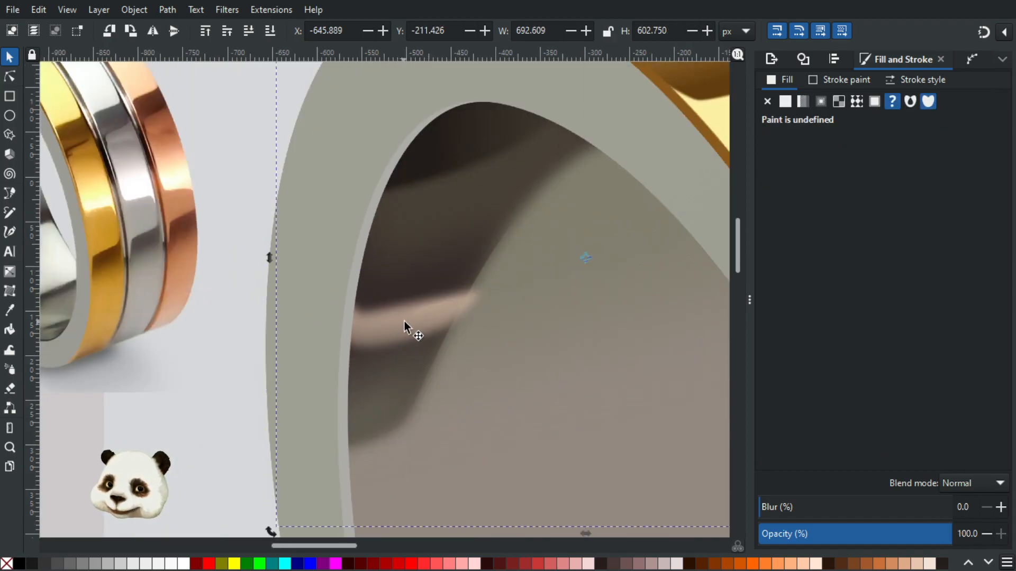
click(398, 332)
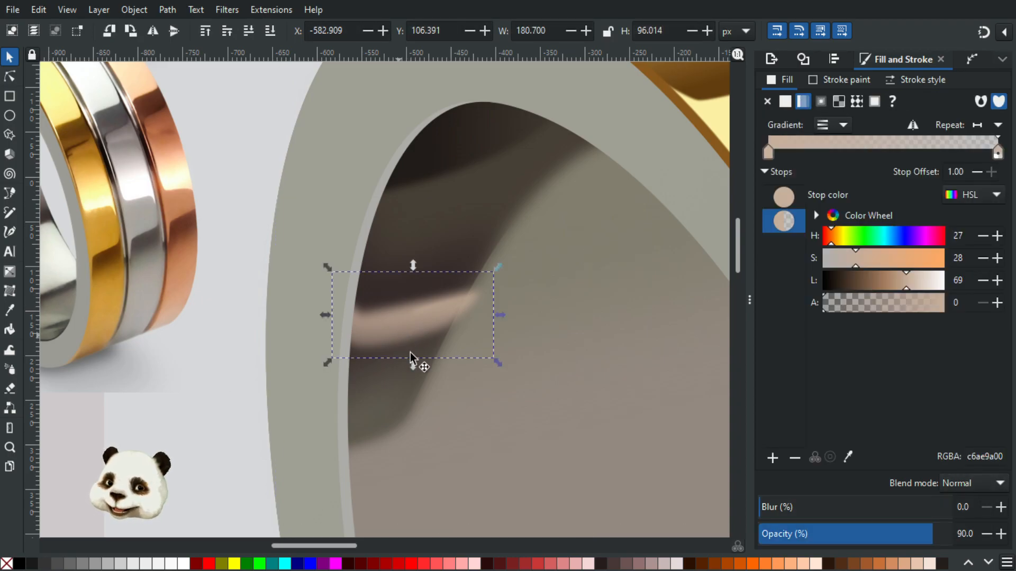
key(g)
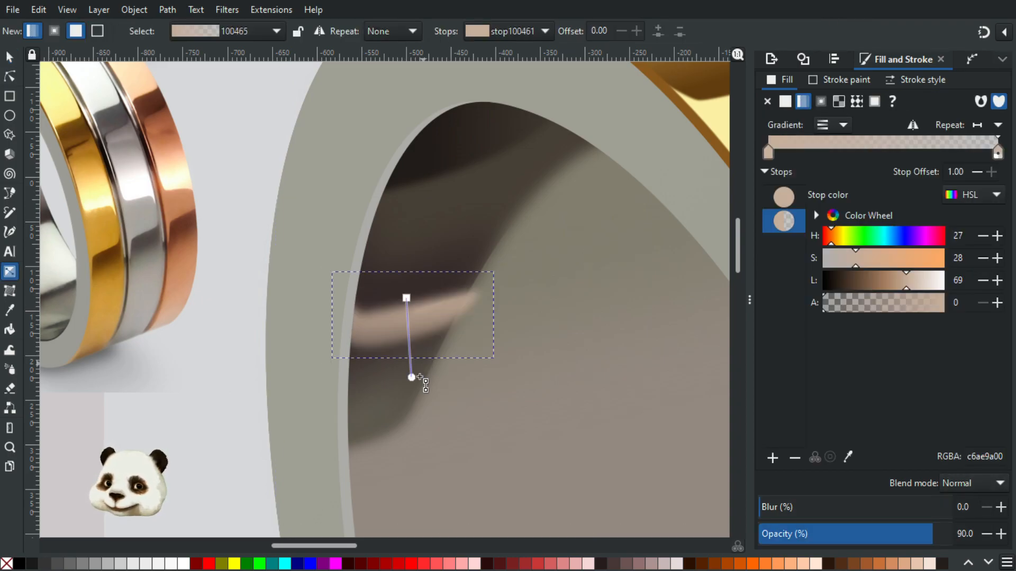
drag(415, 370, 416, 351)
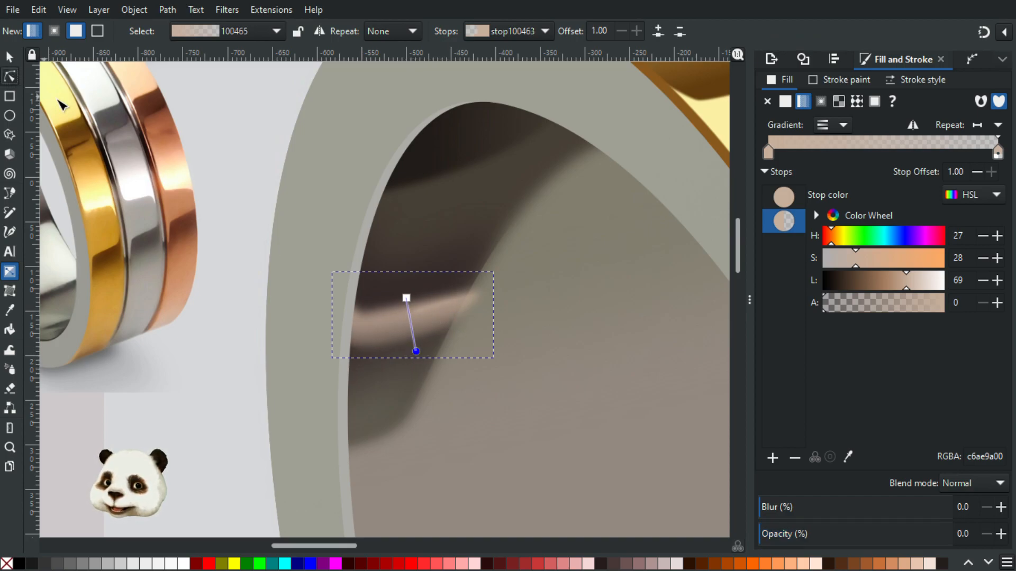
Lower the opacity of the short tip highlight with 28.6% blur, trying 80% and settling on 60%.
key(n)
scroll(345, 268, up, 2)
click(526, 357)
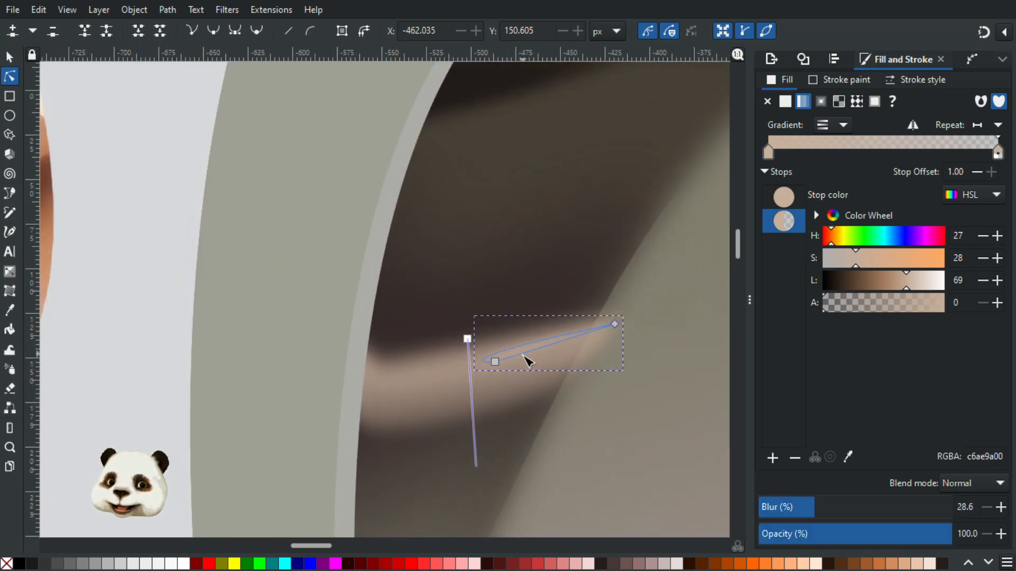
drag(913, 539, 896, 540)
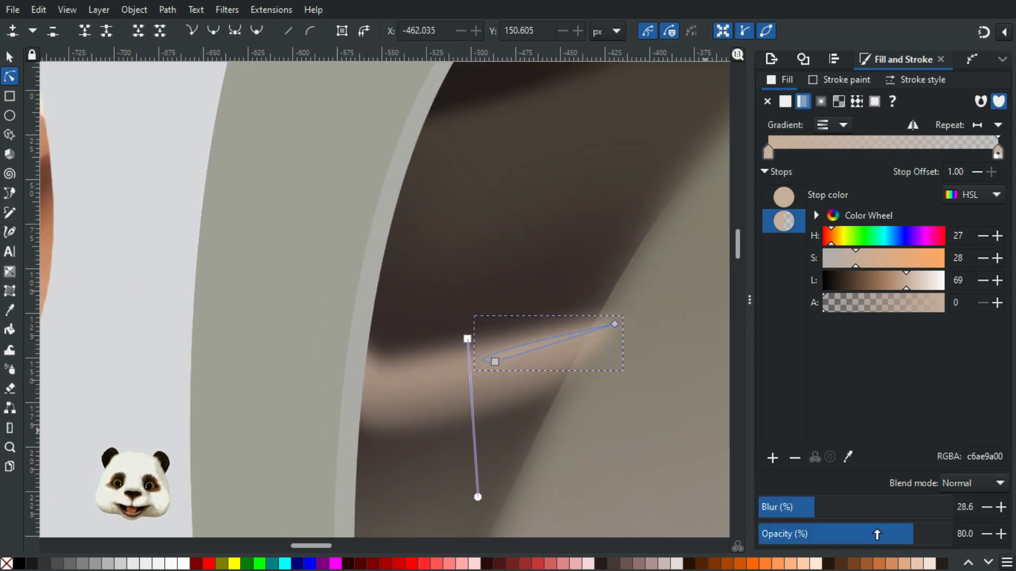
click(628, 424)
scroll(650, 437, down, 5)
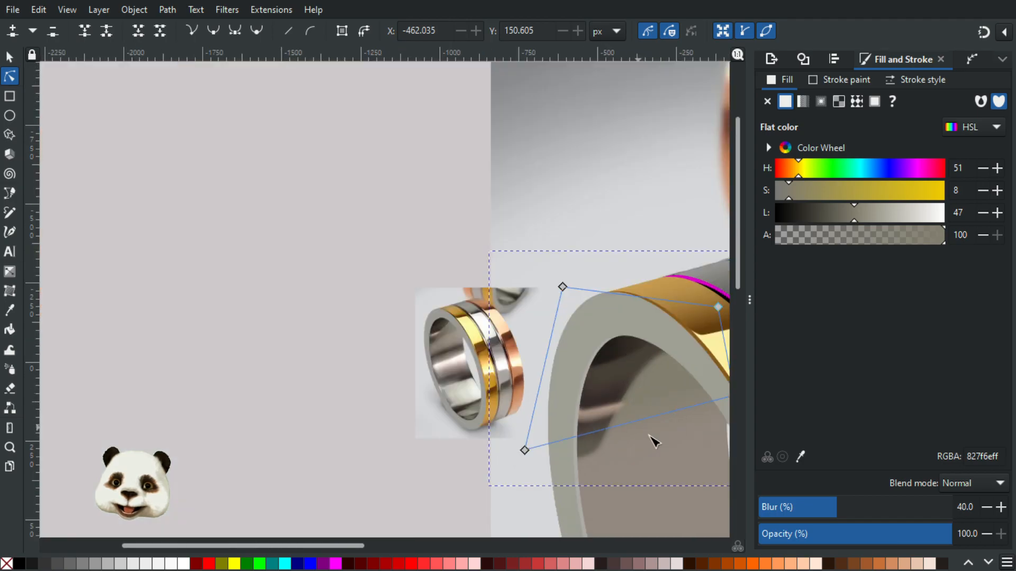
scroll(640, 442, up, 1)
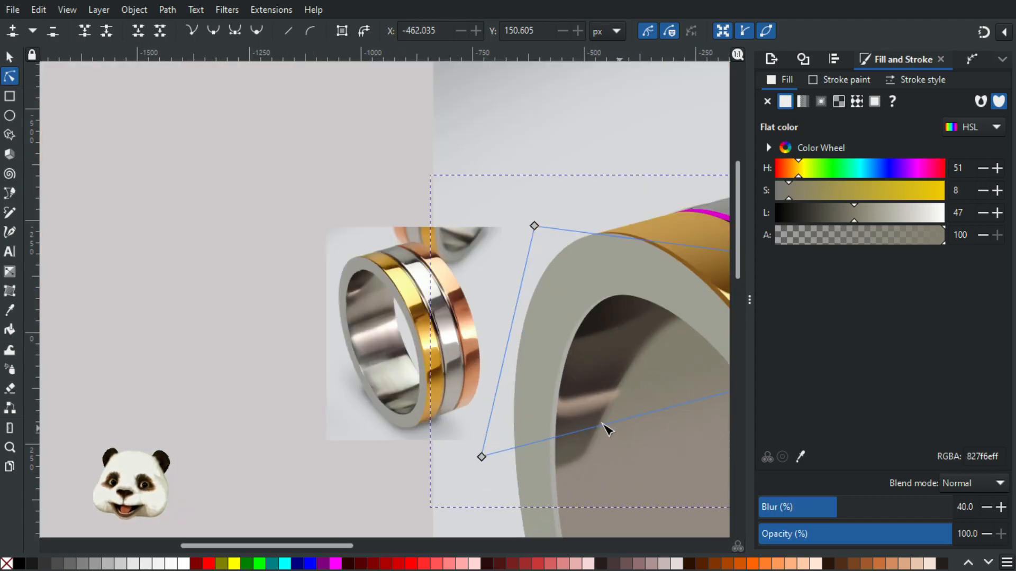
scroll(602, 424, up, 1)
click(601, 391)
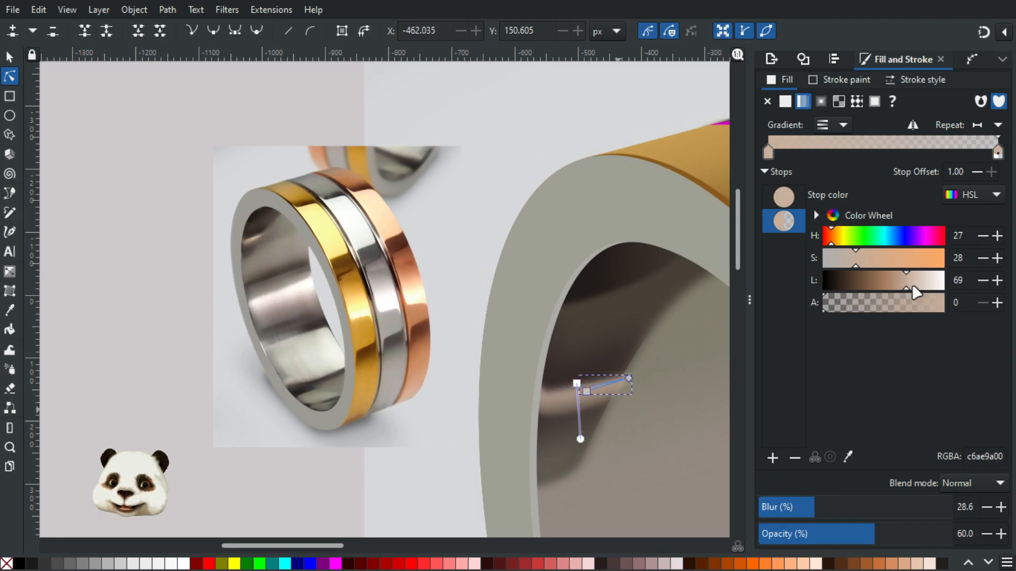
Compare the beige highlight and surrounding dark reflection inside the ring with the small reference ring, both close up and from afar.
click(634, 449)
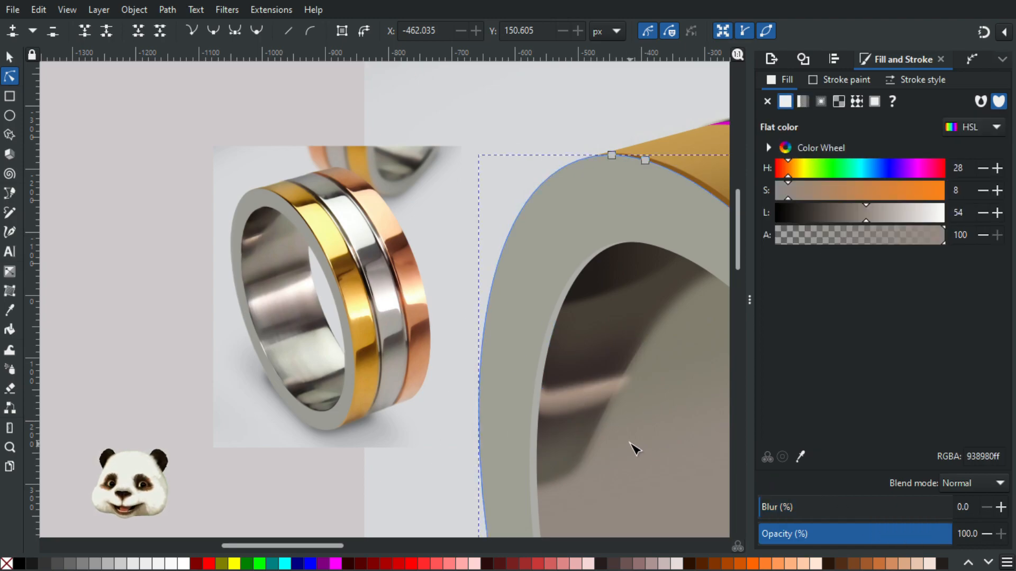
scroll(635, 450, down, 2)
scroll(671, 439, down, 1)
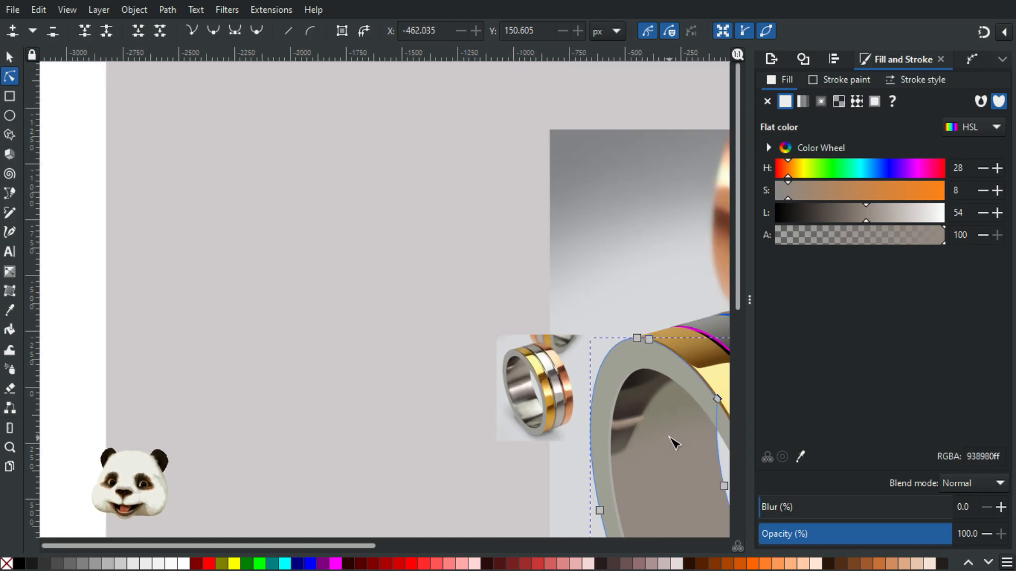
scroll(670, 439, up, 1)
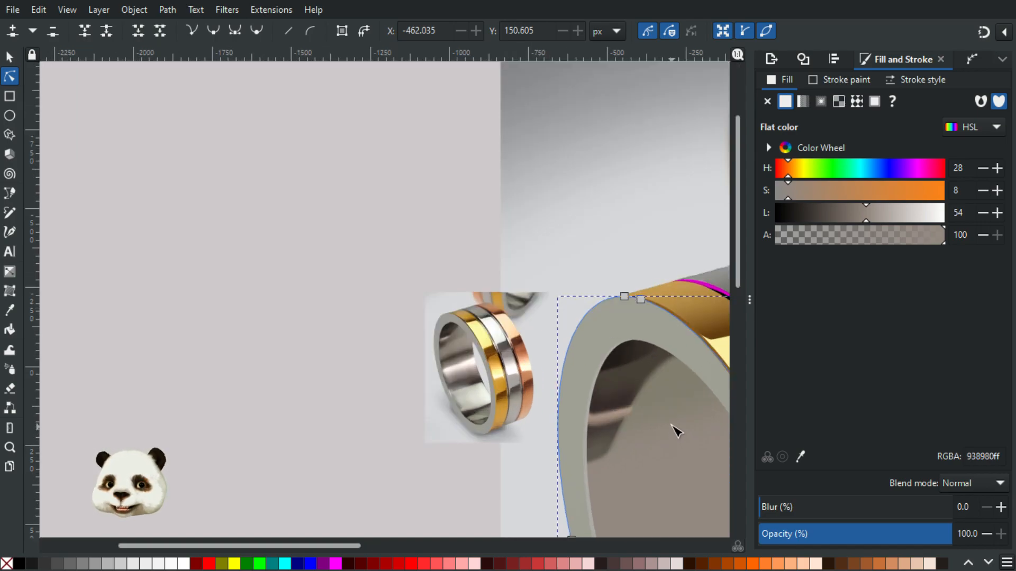
scroll(577, 430, up, 4)
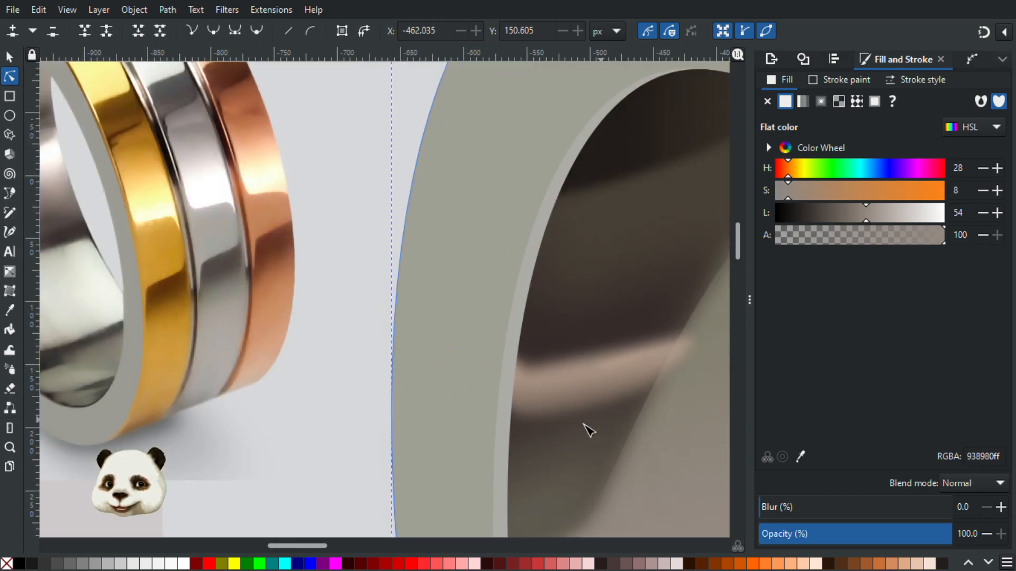
scroll(587, 430, down, 2)
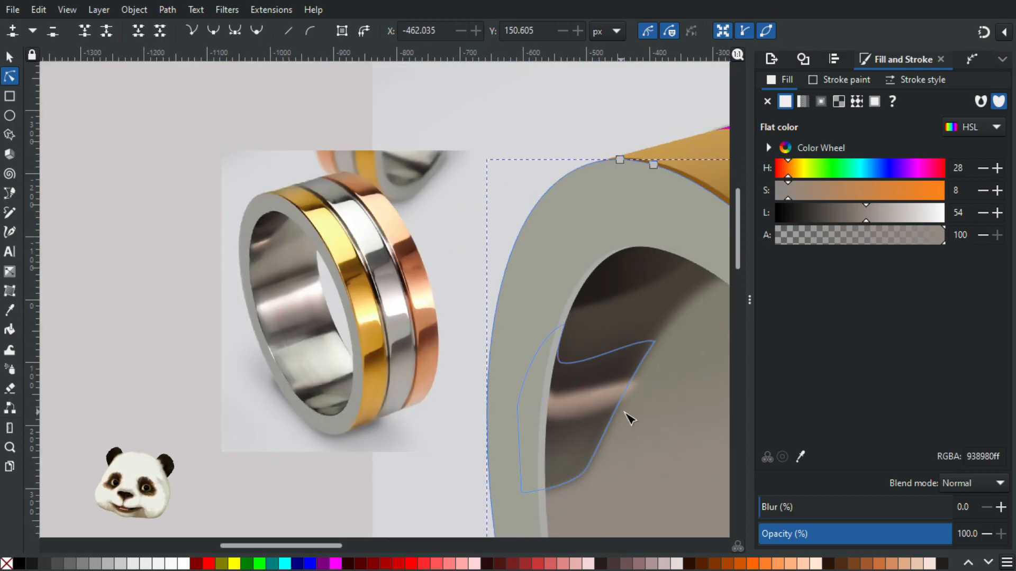
scroll(642, 422, down, 3)
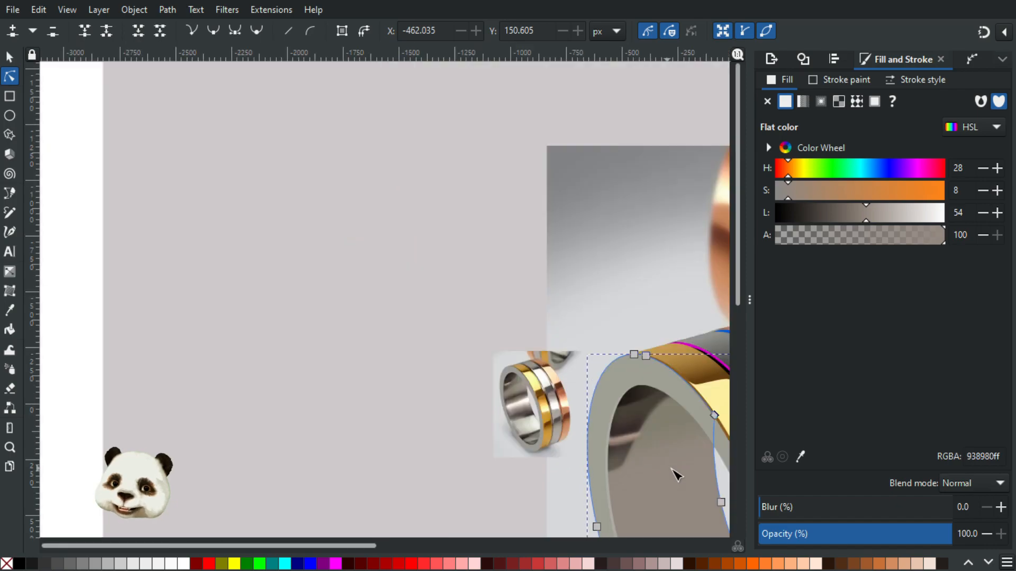
scroll(661, 407, up, 2)
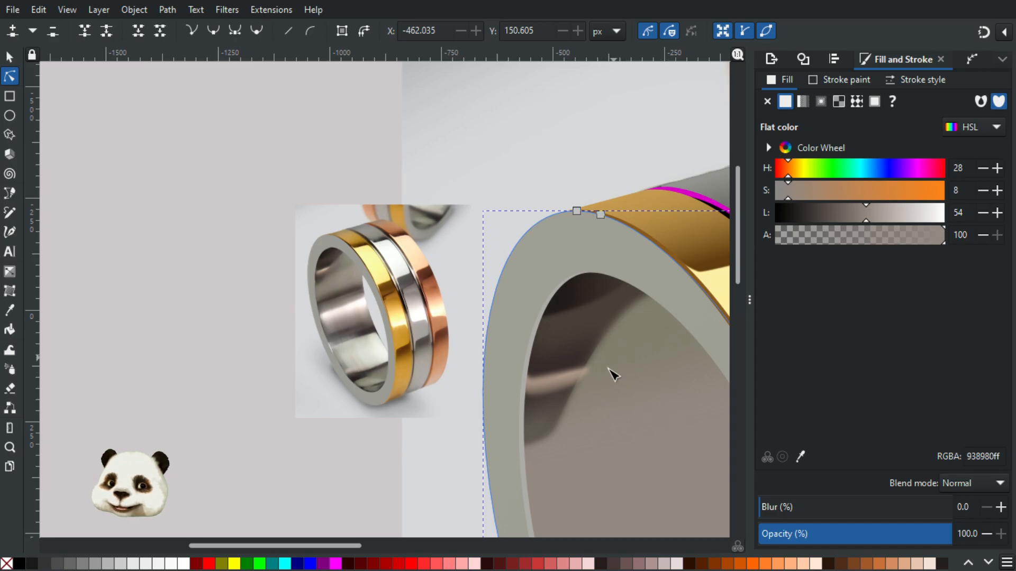
scroll(606, 383, up, 1)
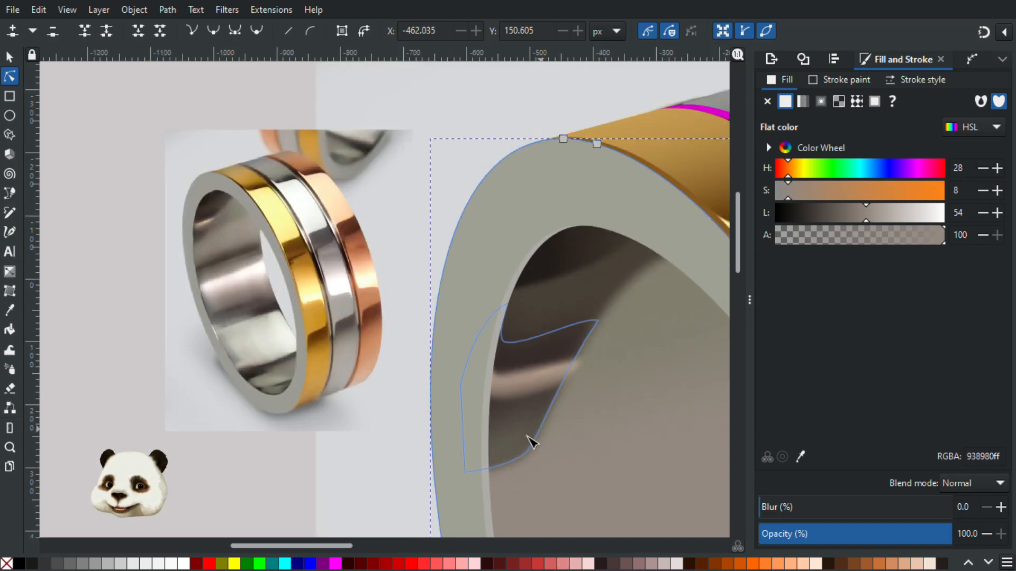
Set the ring's inner base shape to 20% opacity and the clipped reflection group to 50%, after trying 20%, to reveal the reference photo.
click(532, 442)
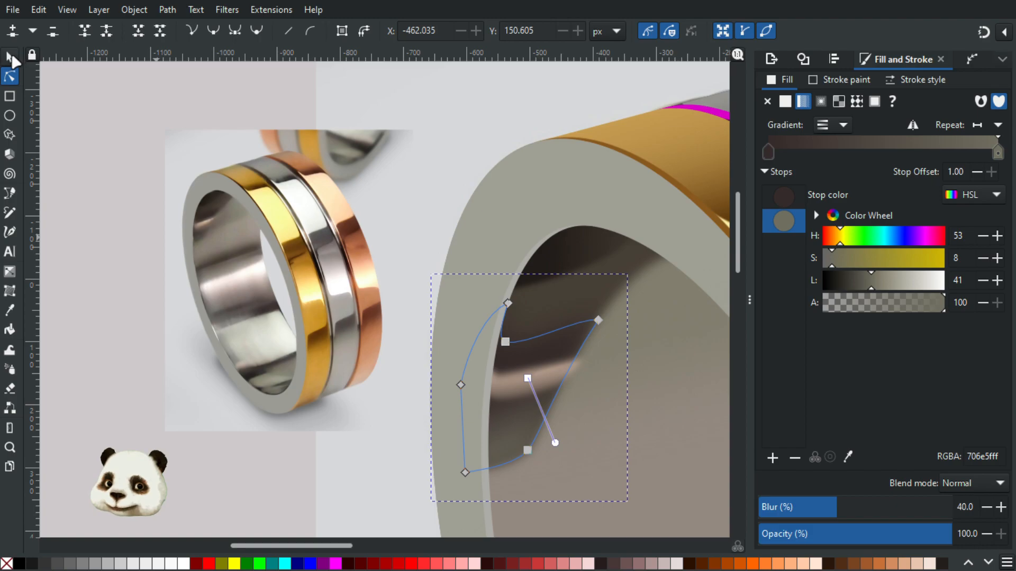
click(10, 57)
double_click(83, 247)
click(518, 309)
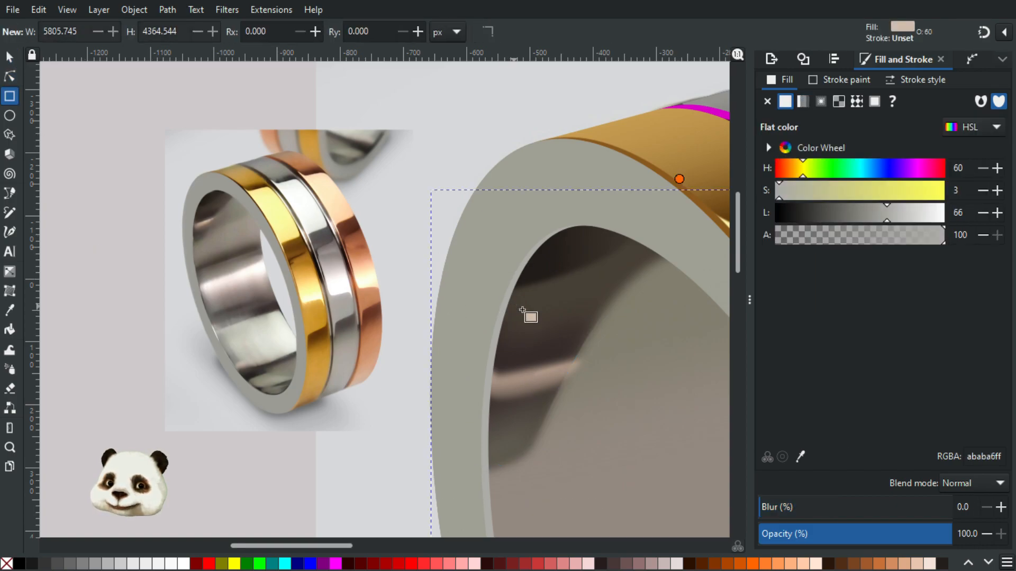
click(10, 57)
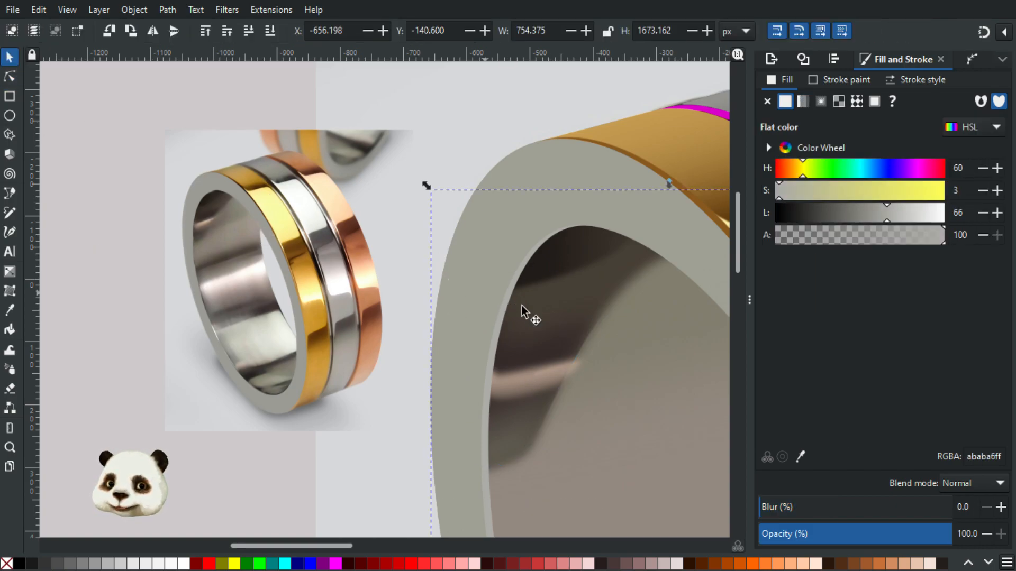
click(567, 322)
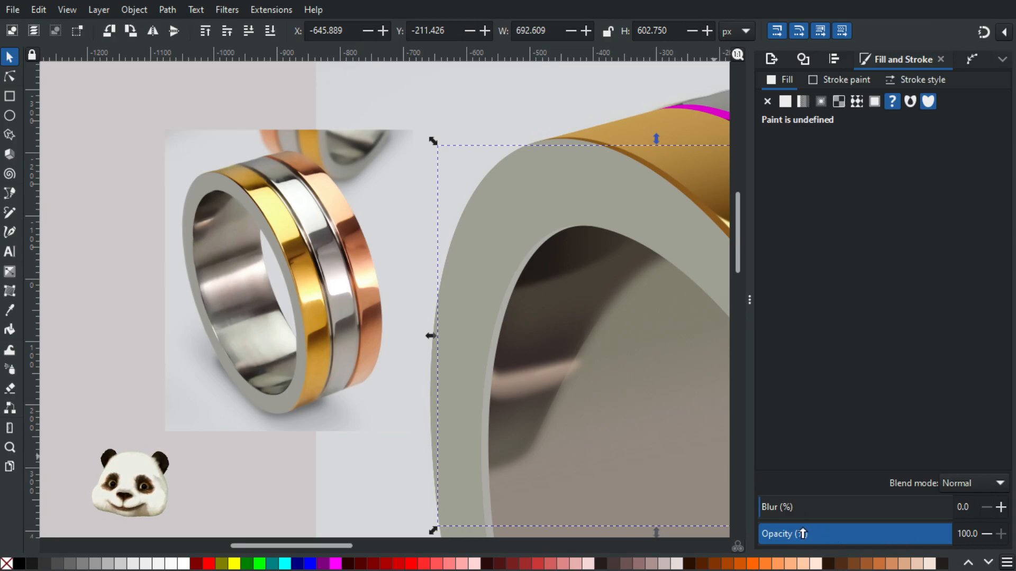
click(802, 534)
click(668, 512)
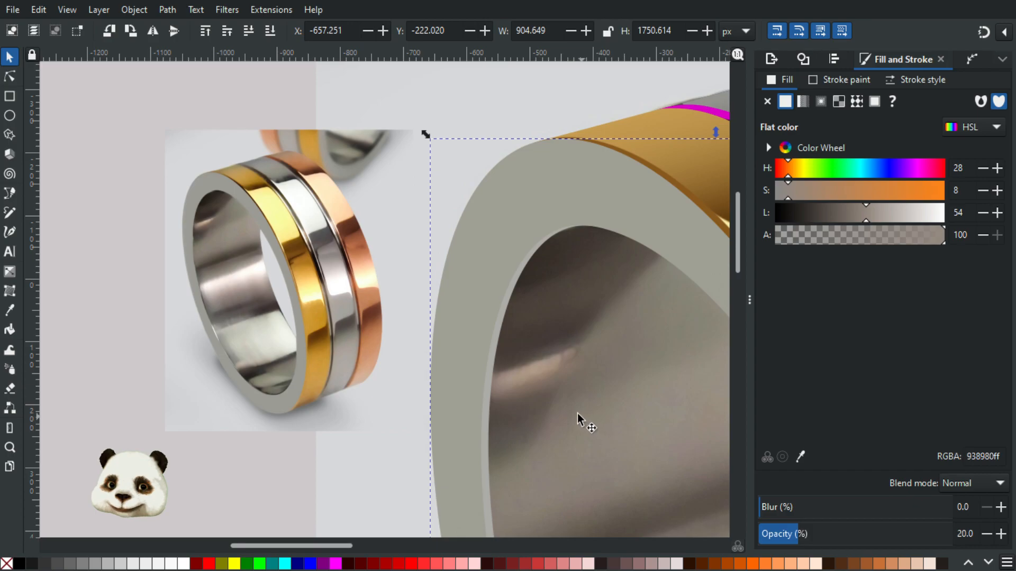
click(572, 315)
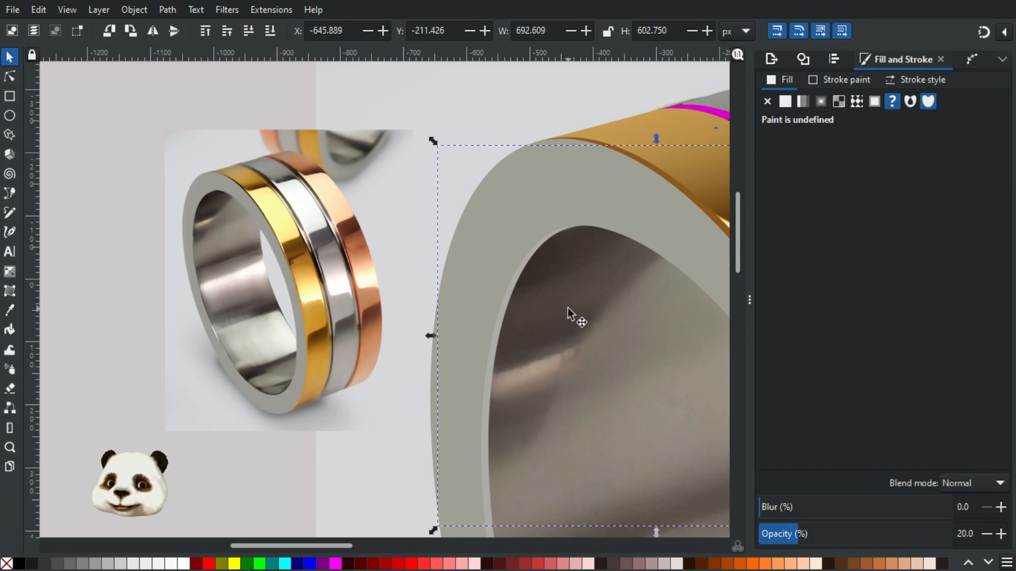
click(854, 540)
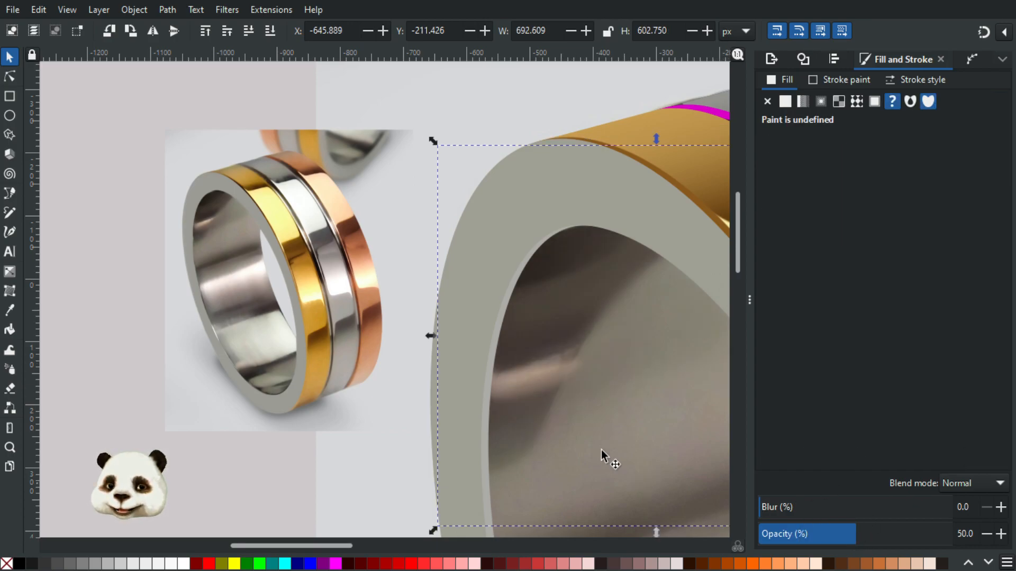
Skew the whole beige highlight group upward at its tip to about 124 px high and nudge it up to match the reference photo.
scroll(614, 402, up, 4)
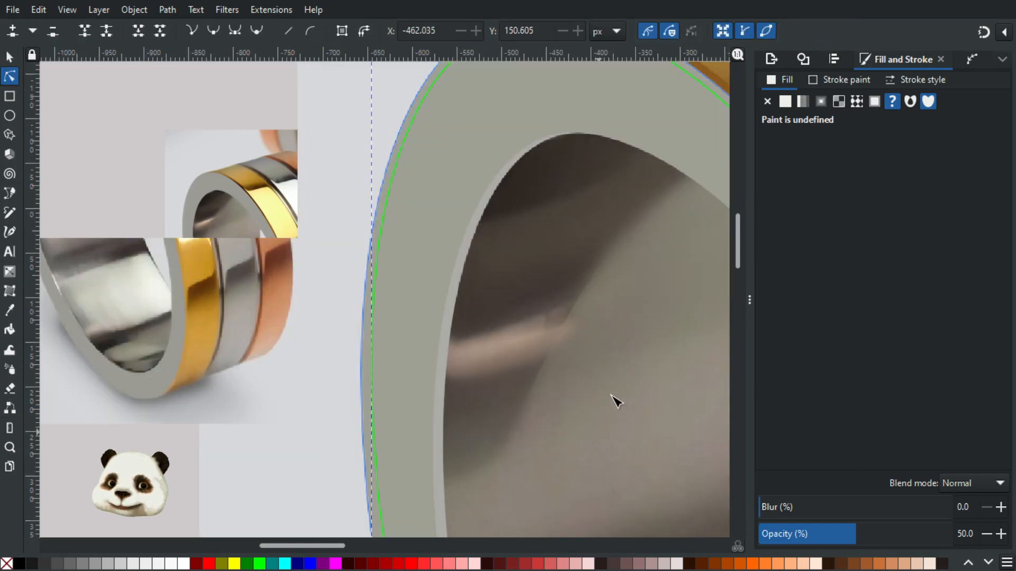
click(512, 313)
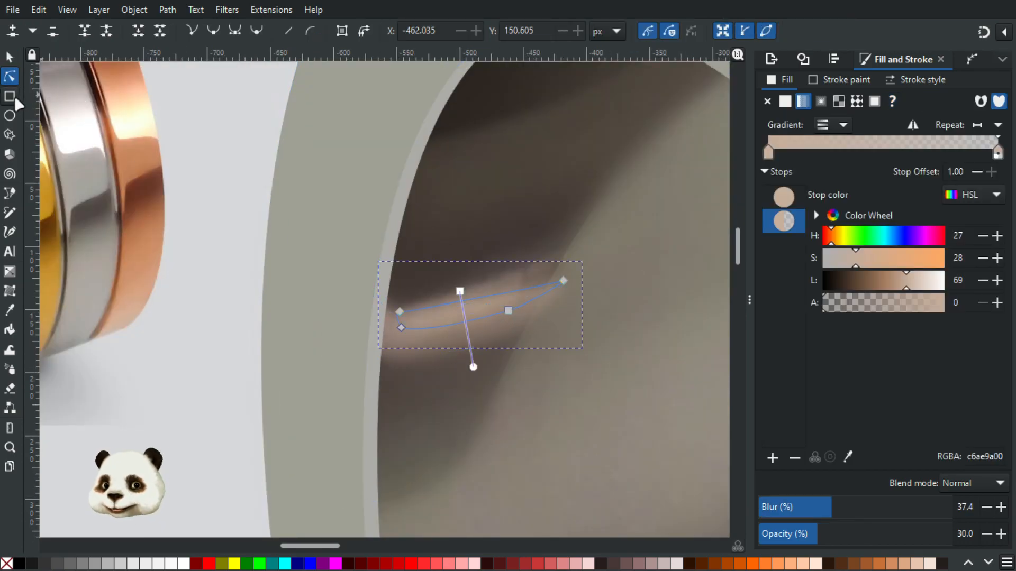
click(9, 56)
click(512, 309)
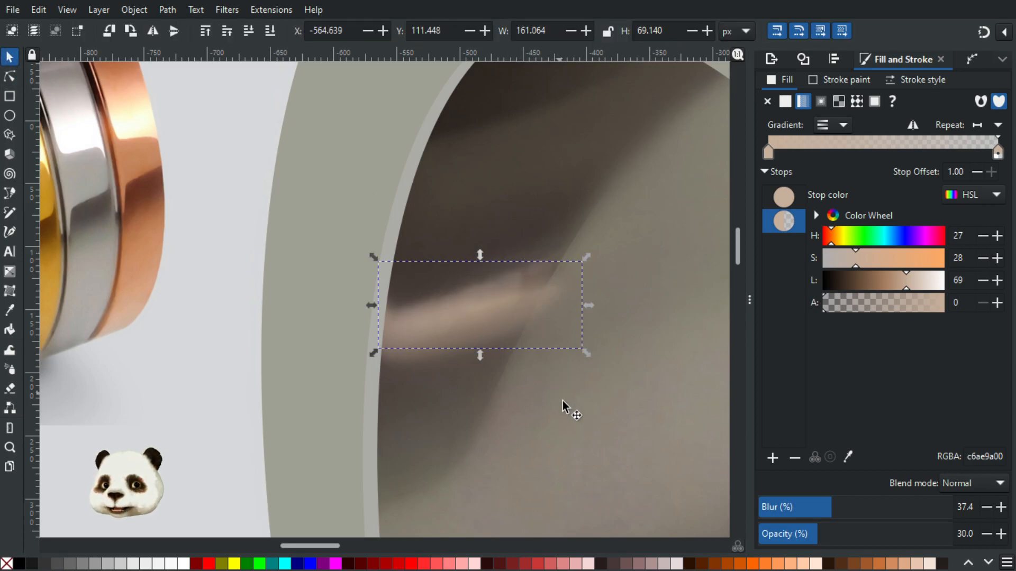
click(505, 356)
click(471, 331)
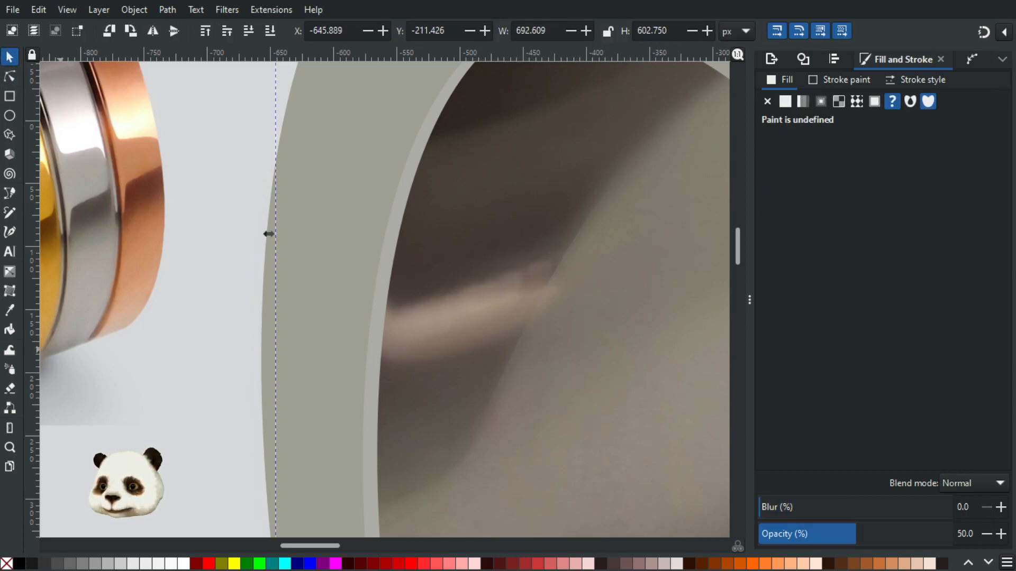
key(Escape)
click(464, 340)
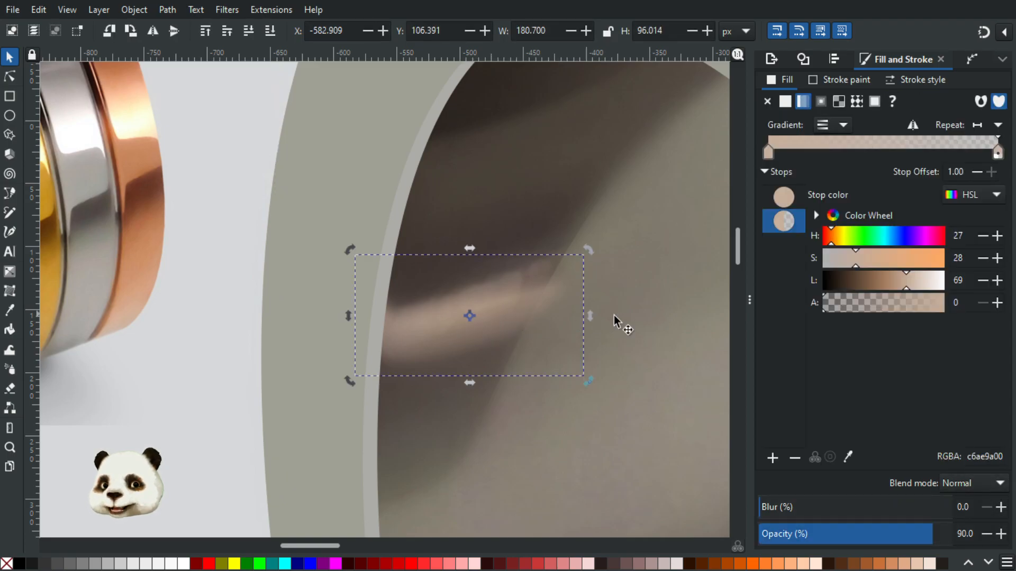
drag(591, 314, 589, 301)
key(Up)
key(Up)
key(Up)
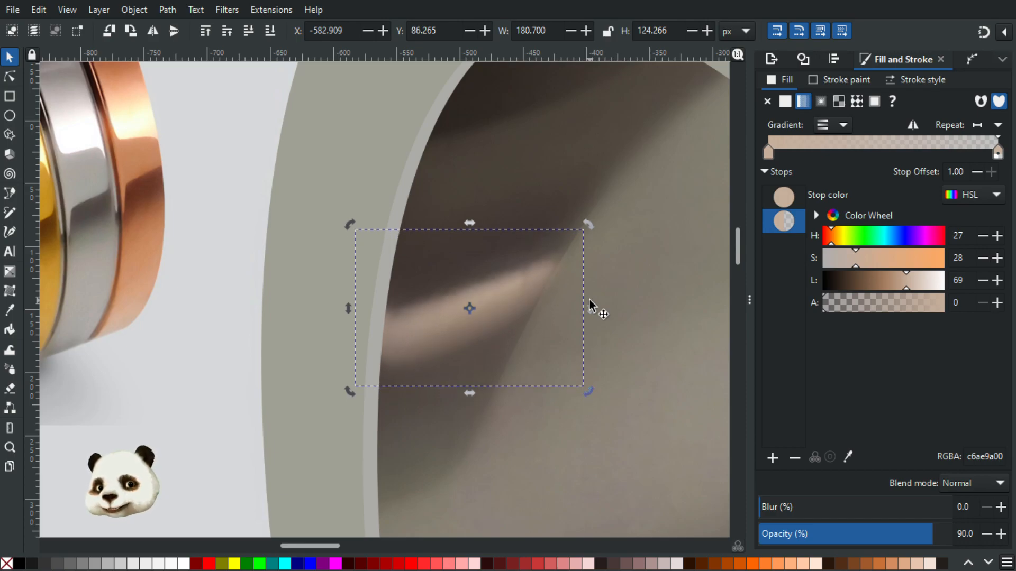
Restore the clipped reflection group and the ring's inner base shape to 100% opacity.
double_click(623, 371)
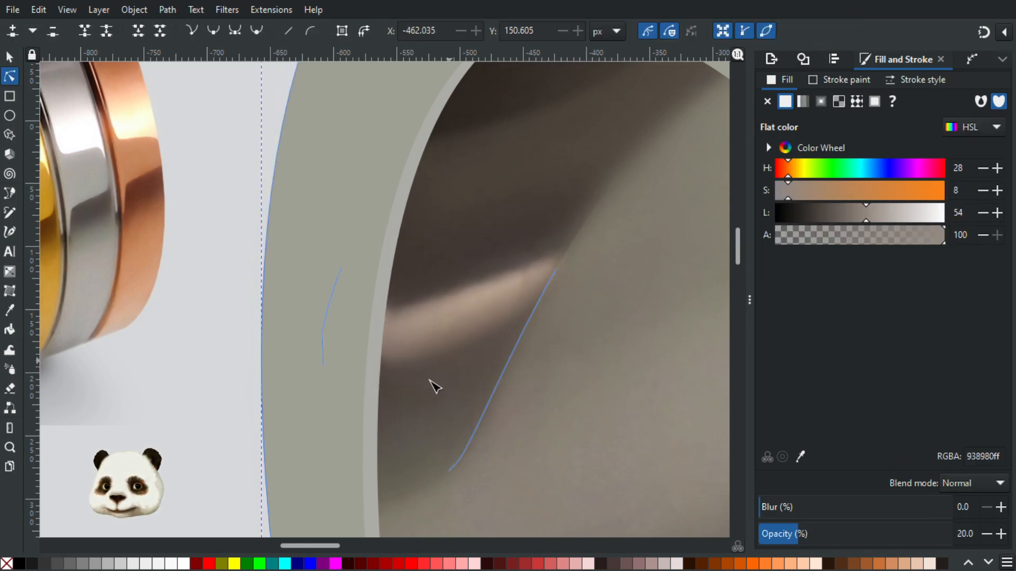
click(447, 371)
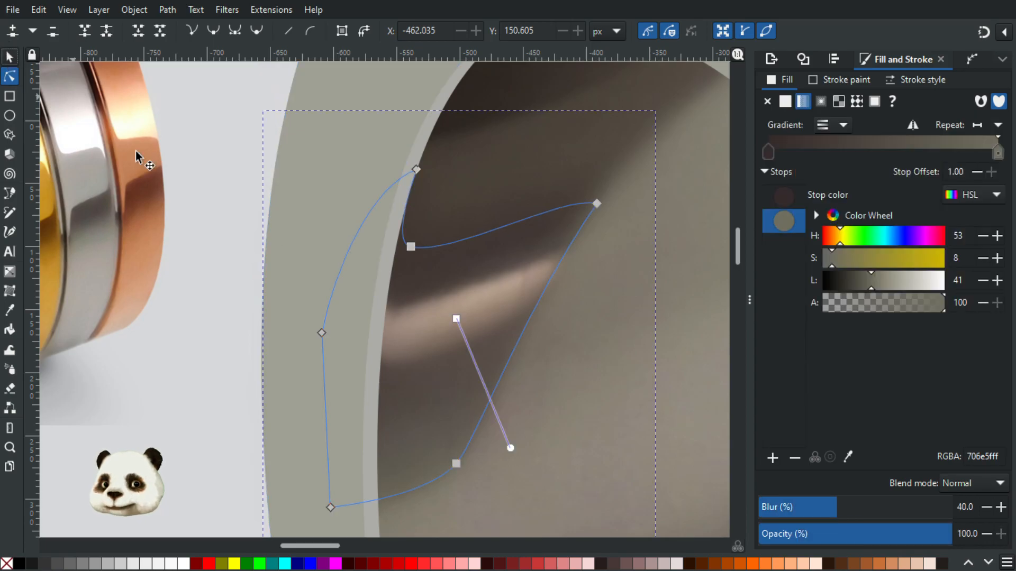
click(9, 57)
double_click(206, 344)
click(527, 204)
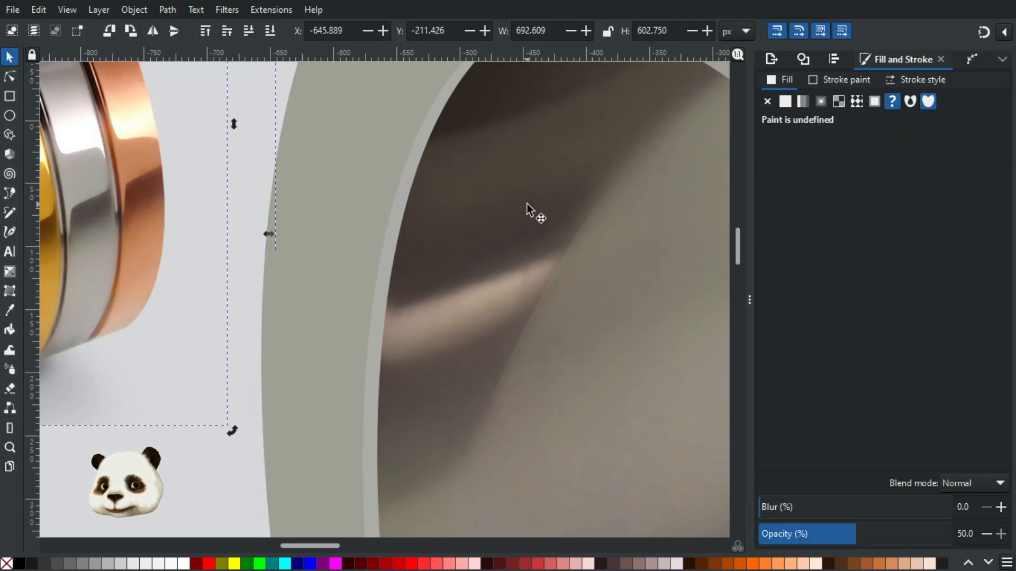
drag(898, 539, 1013, 542)
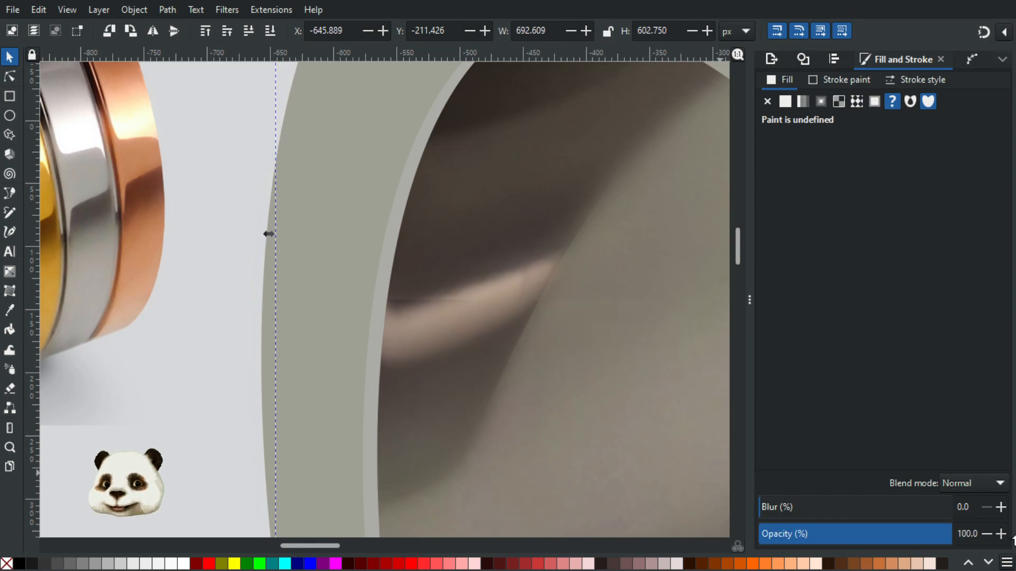
click(618, 487)
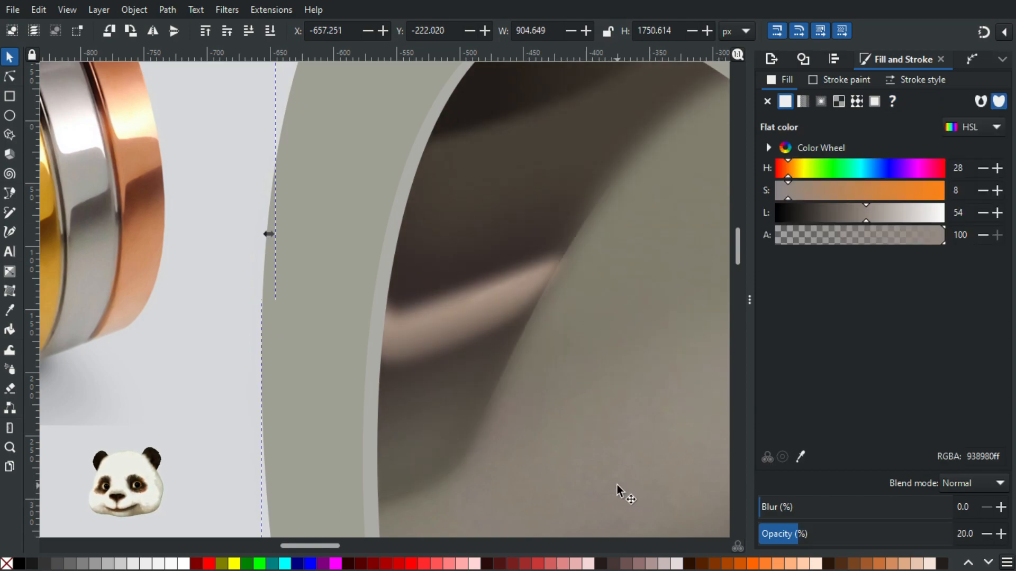
drag(859, 536, 1012, 538)
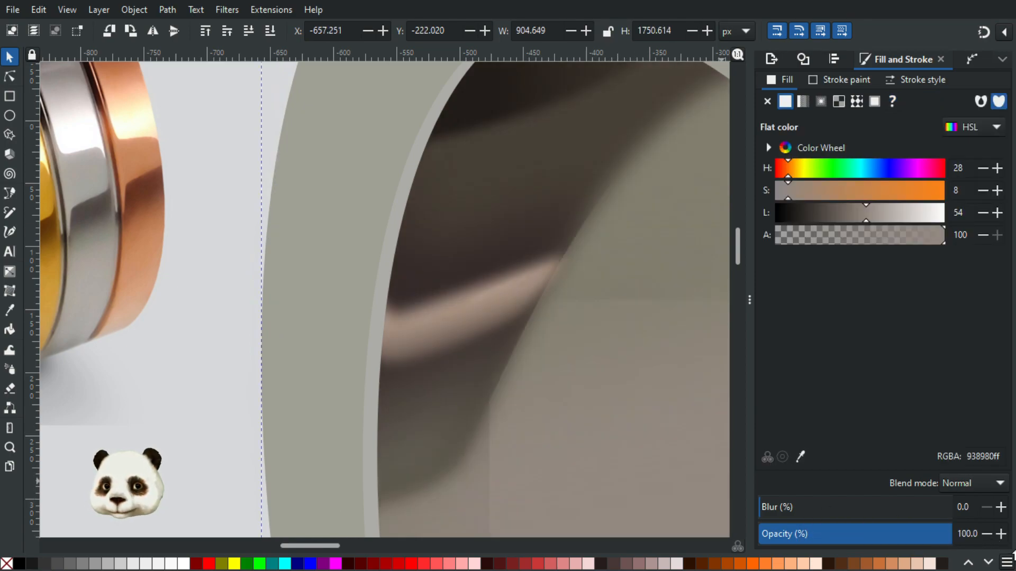
Stretch the beige highlight group inside the ring very slightly wider toward the edge of the dark reflection.
scroll(598, 426, down, 4)
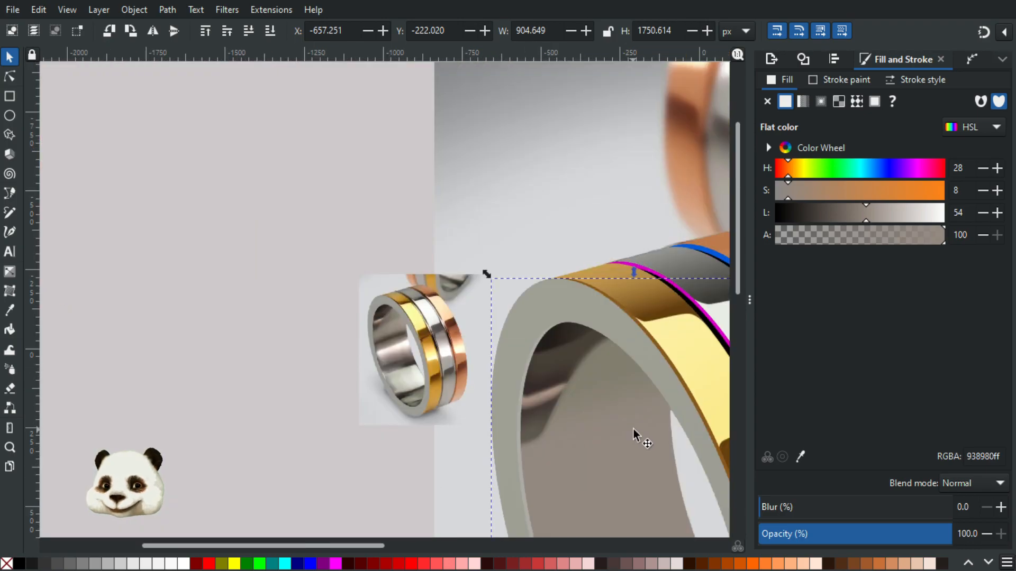
scroll(632, 429, up, 2)
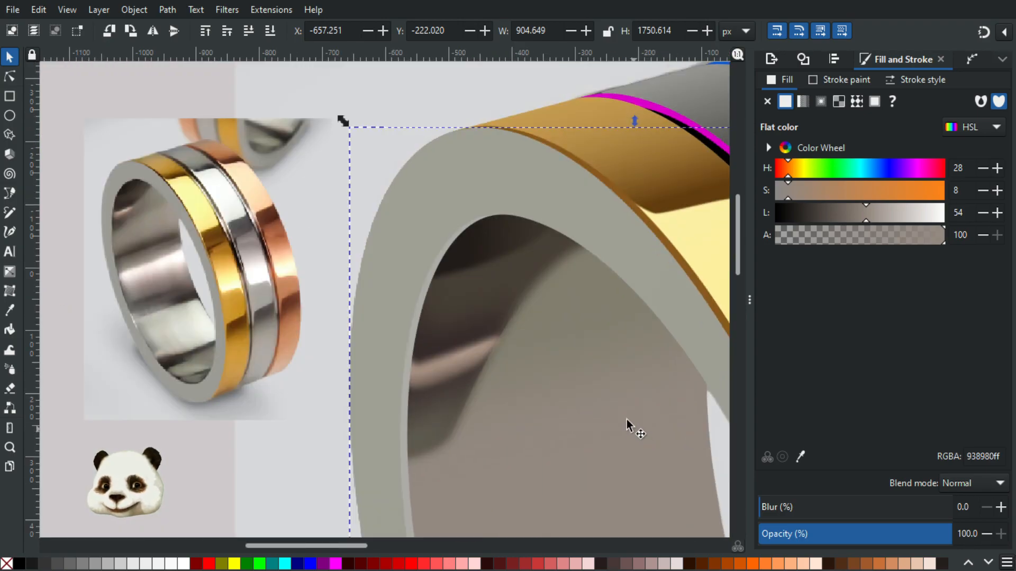
click(15, 78)
scroll(534, 382, up, 2)
click(9, 57)
key(Escape)
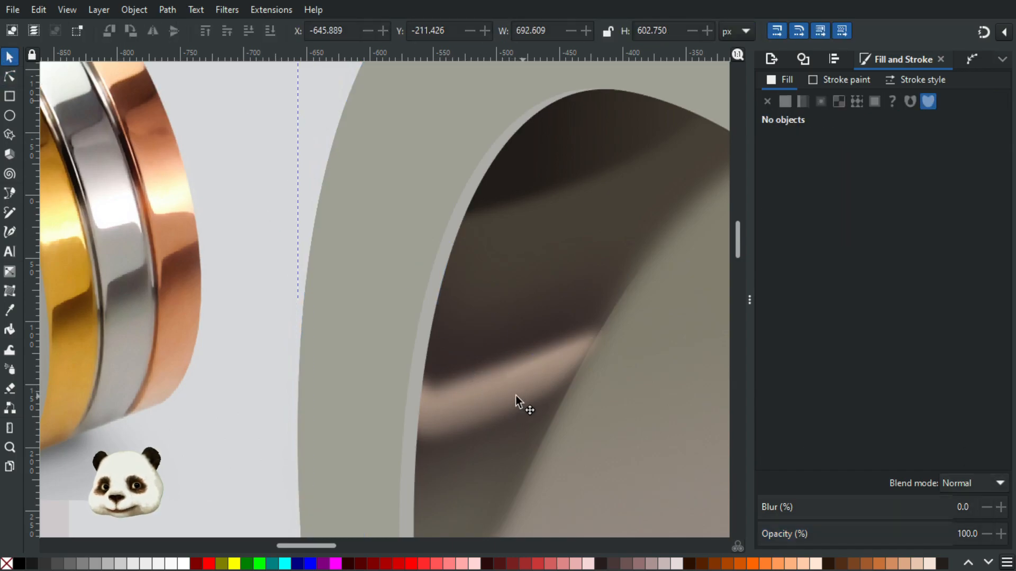
click(493, 394)
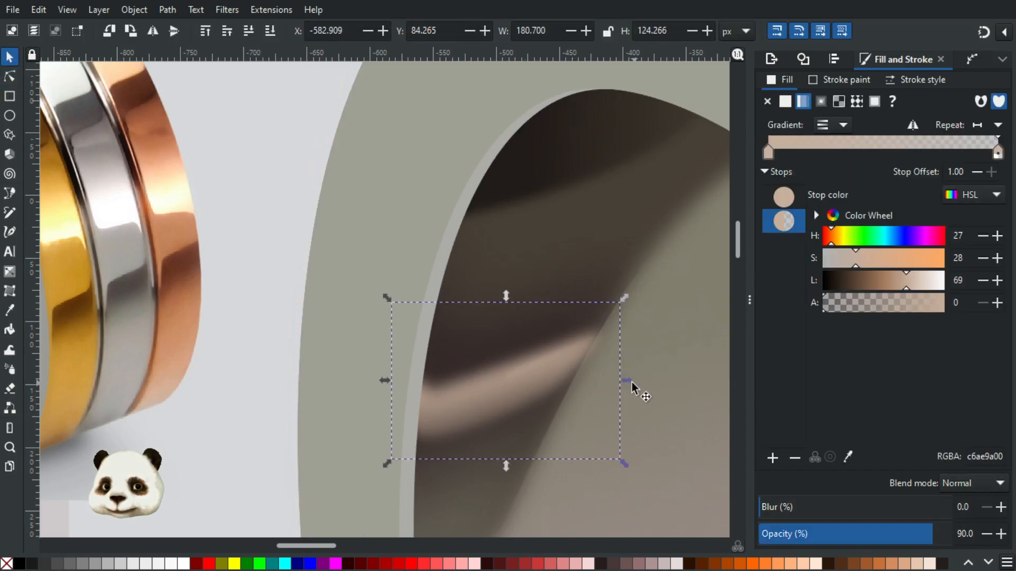
drag(632, 382, 634, 380)
click(663, 351)
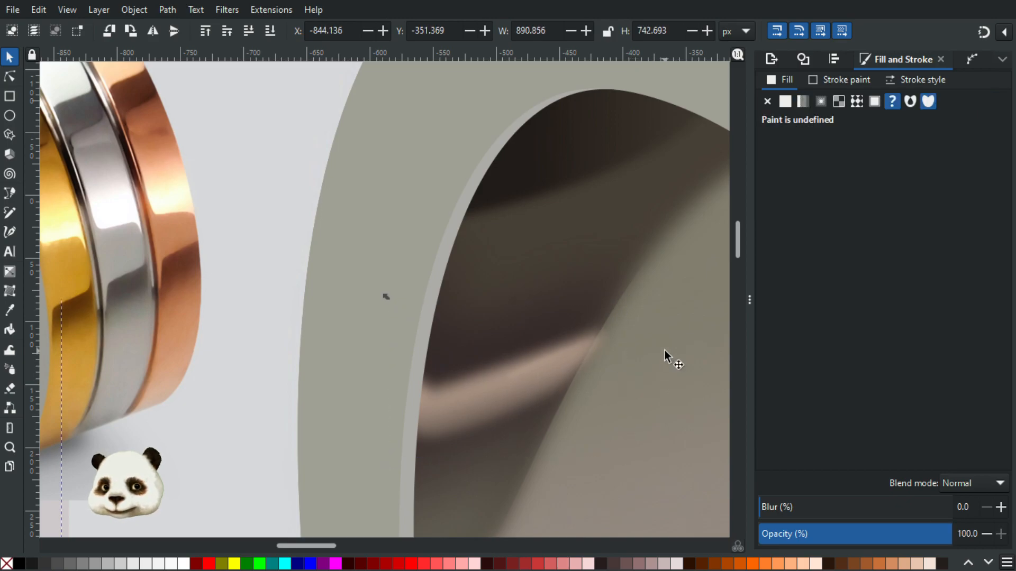
Move the three upper nodes of the blurred dark gradient shape around the beige highlight slightly upward.
scroll(669, 359, down, 4)
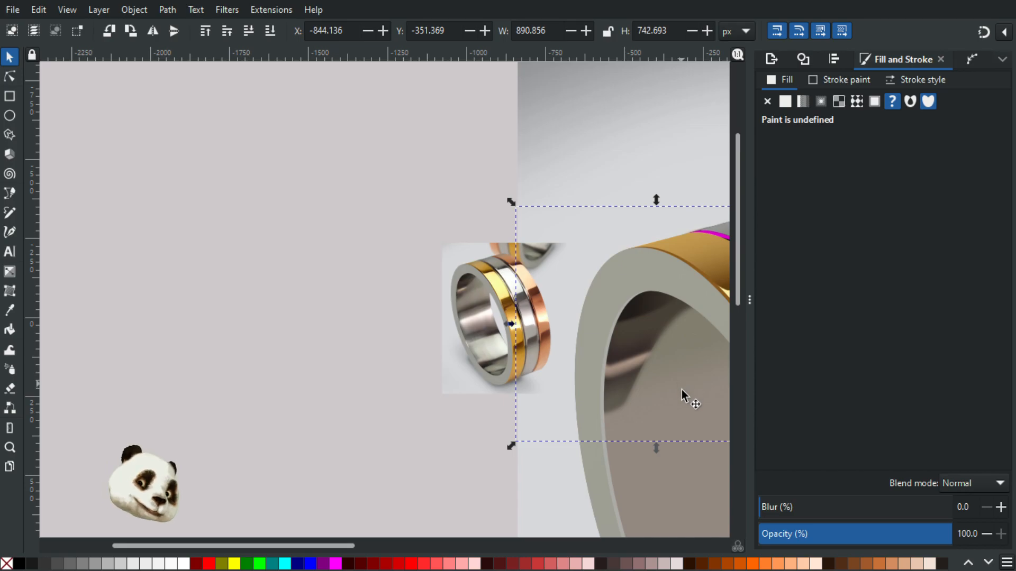
scroll(672, 396, down, 2)
drag(521, 427, 307, 344)
scroll(442, 298, up, 3)
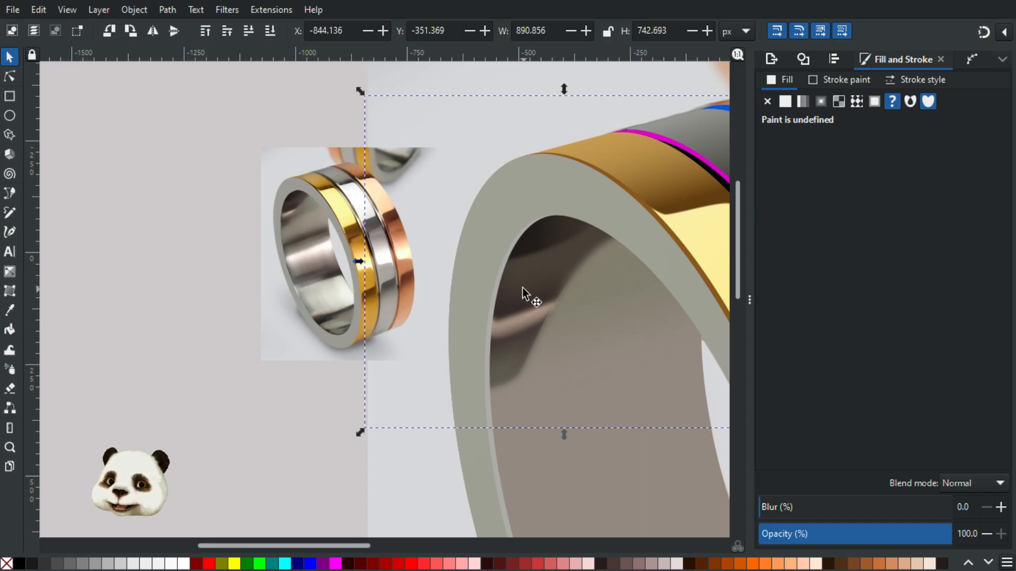
double_click(545, 292)
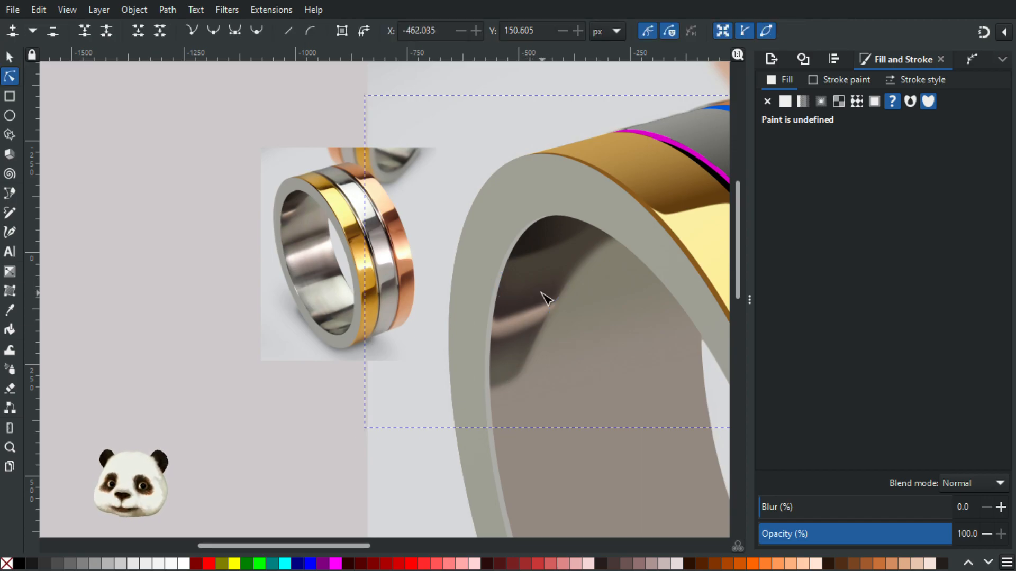
drag(494, 260, 594, 312)
drag(504, 296, 511, 287)
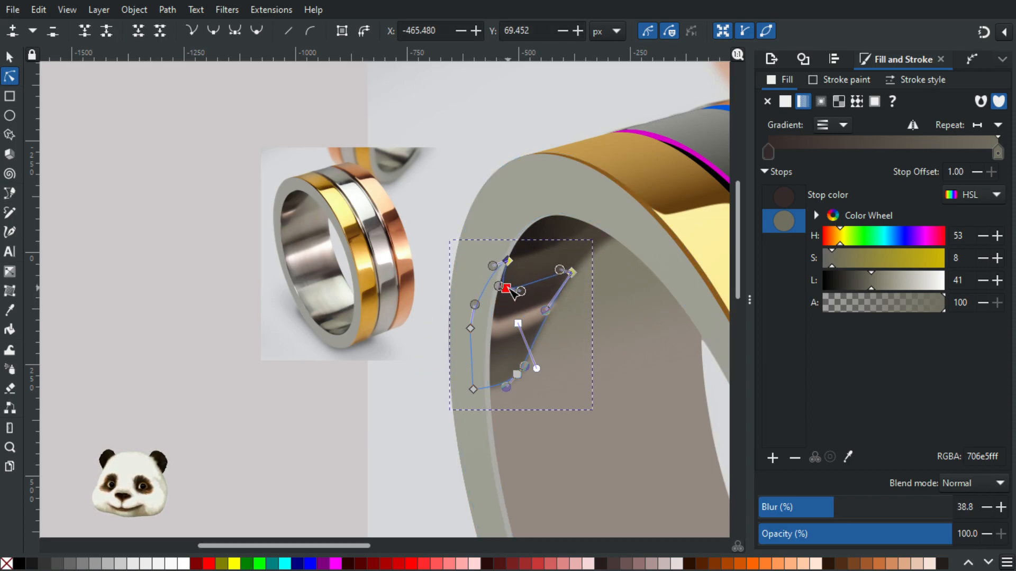
click(638, 357)
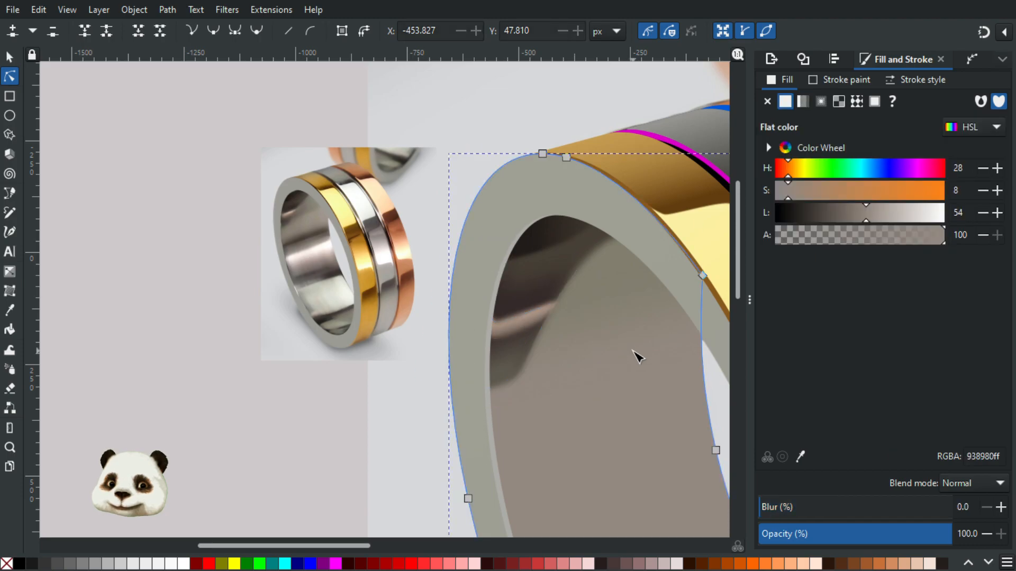
Extend the olive end of the dark reflection shape's linear gradient slightly farther down.
scroll(544, 299, up, 2)
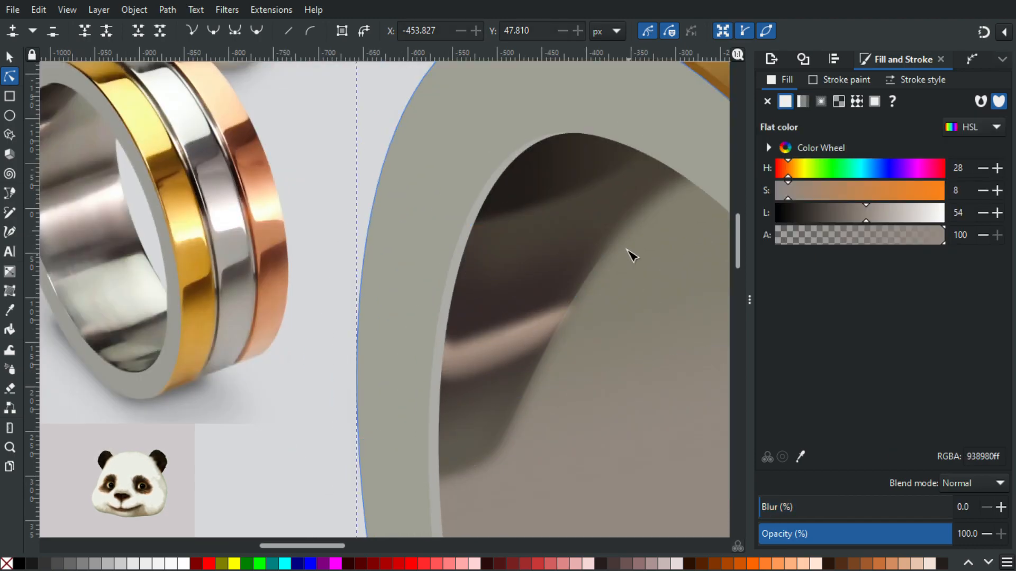
scroll(672, 349, down, 2)
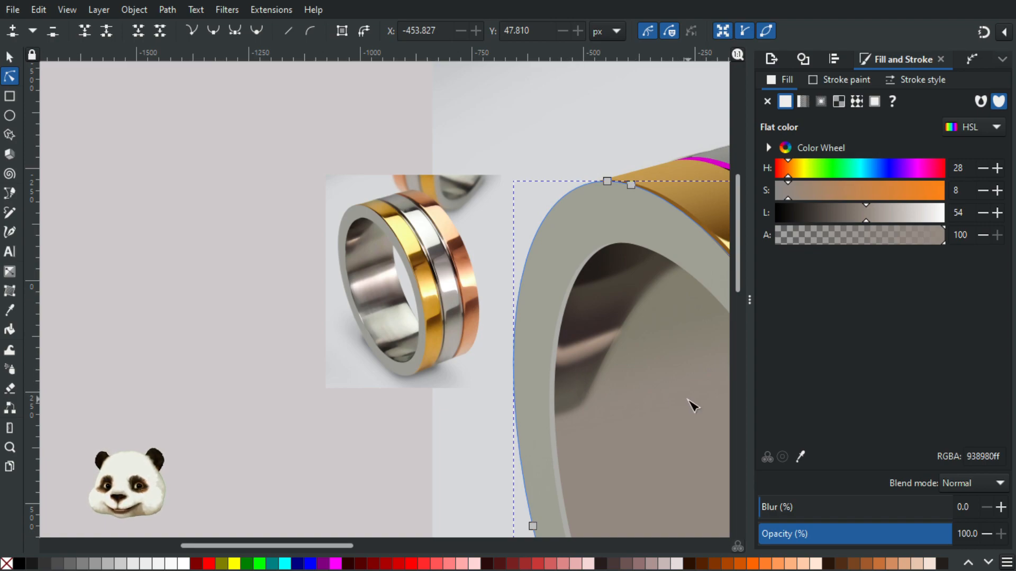
click(575, 382)
mouse_move(597, 391)
mouse_down()
mouse_move(618, 411)
mouse_move(604, 407)
mouse_up()
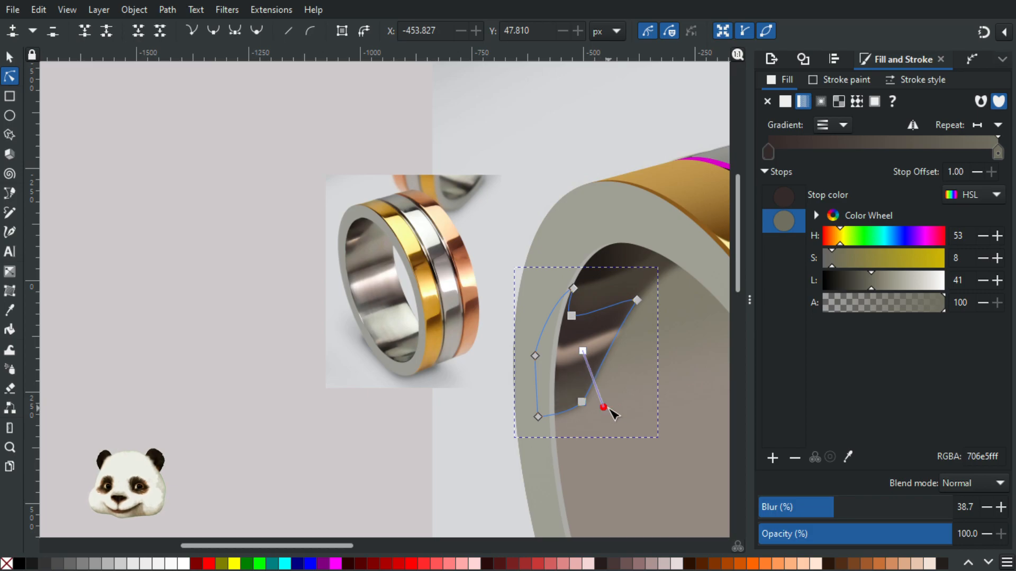
click(370, 444)
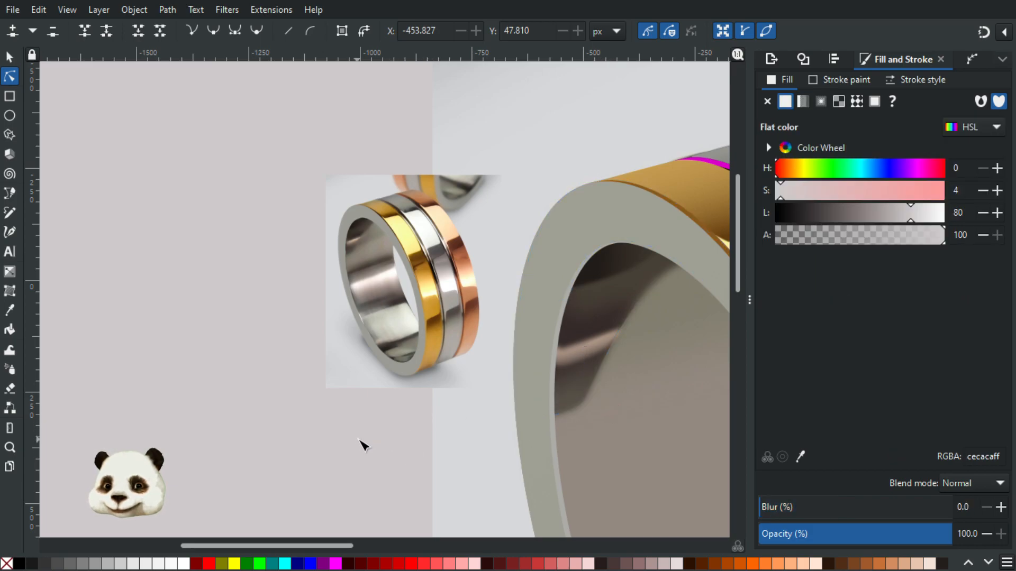
Move the two lower corner nodes of the blurred olive shape inside the ring slightly downward.
scroll(365, 444, down, 2)
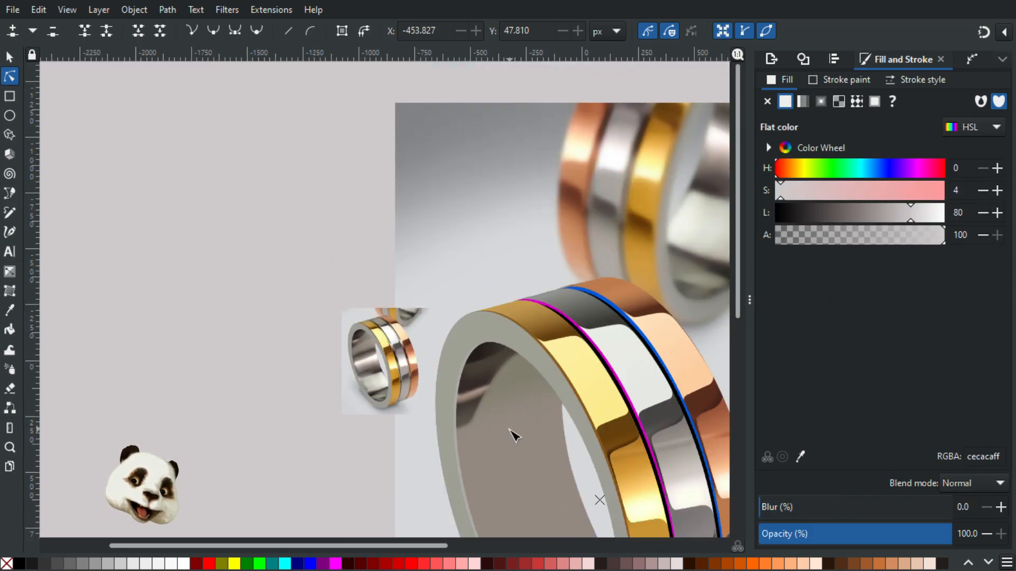
scroll(514, 436, down, 2)
scroll(466, 312, down, 2)
scroll(465, 313, up, 2)
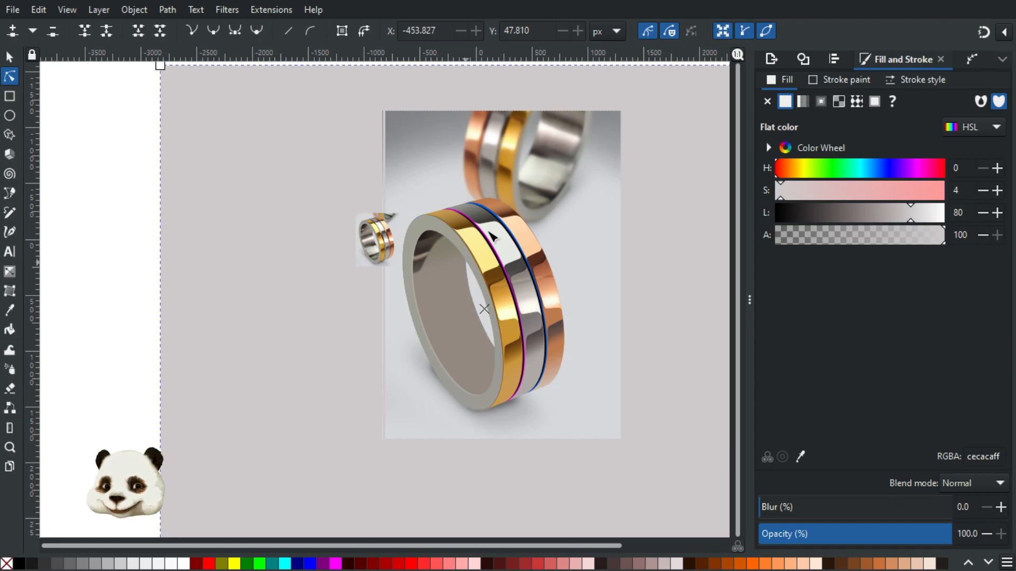
scroll(339, 344, up, 3)
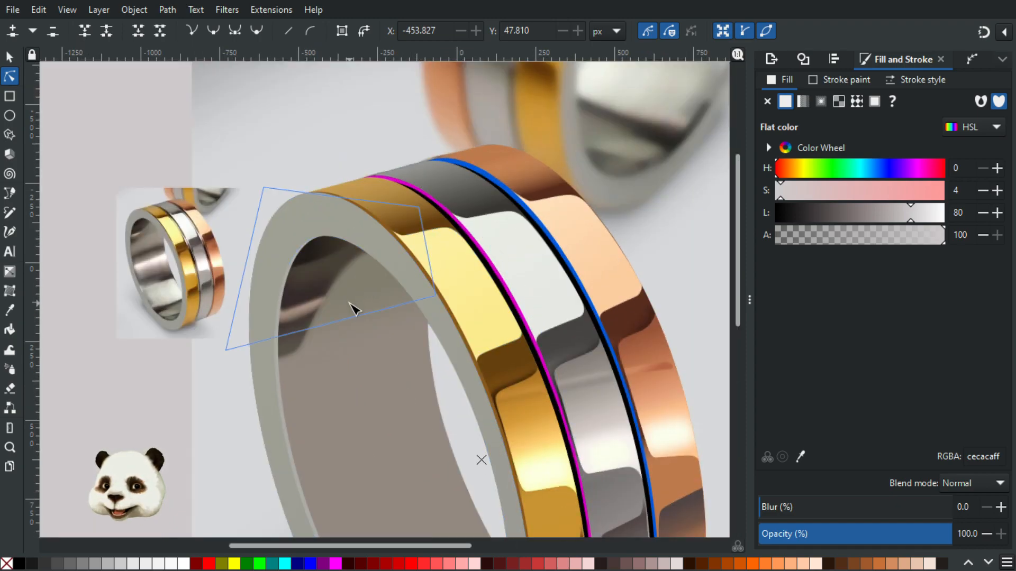
click(351, 308)
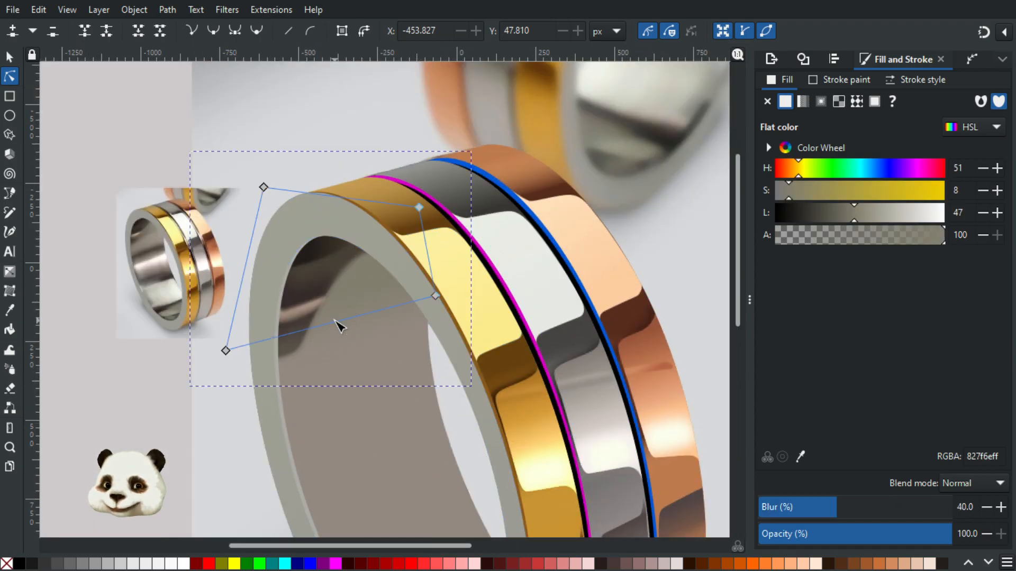
scroll(338, 325, up, 1)
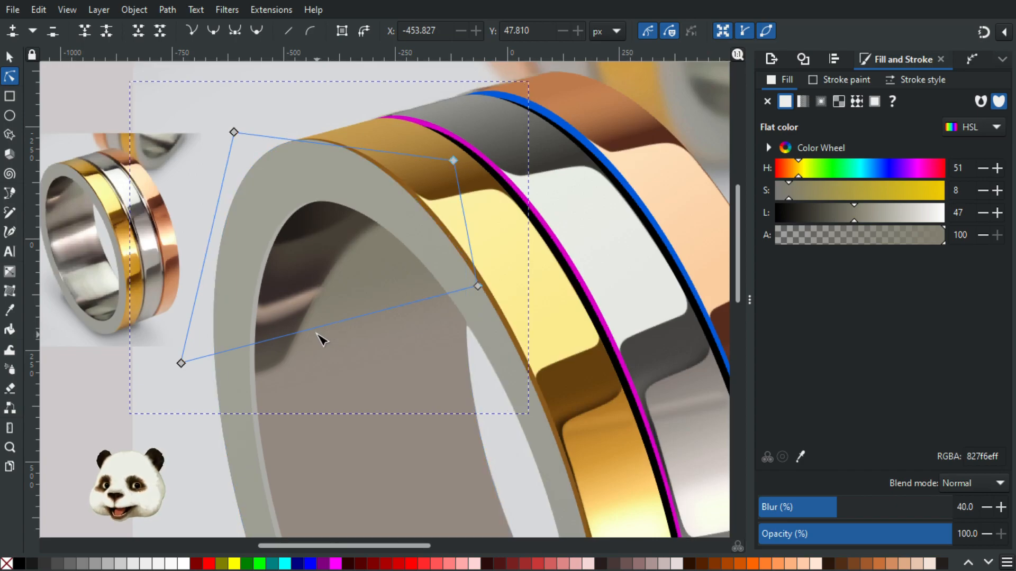
drag(477, 287, 481, 297)
drag(181, 363, 186, 374)
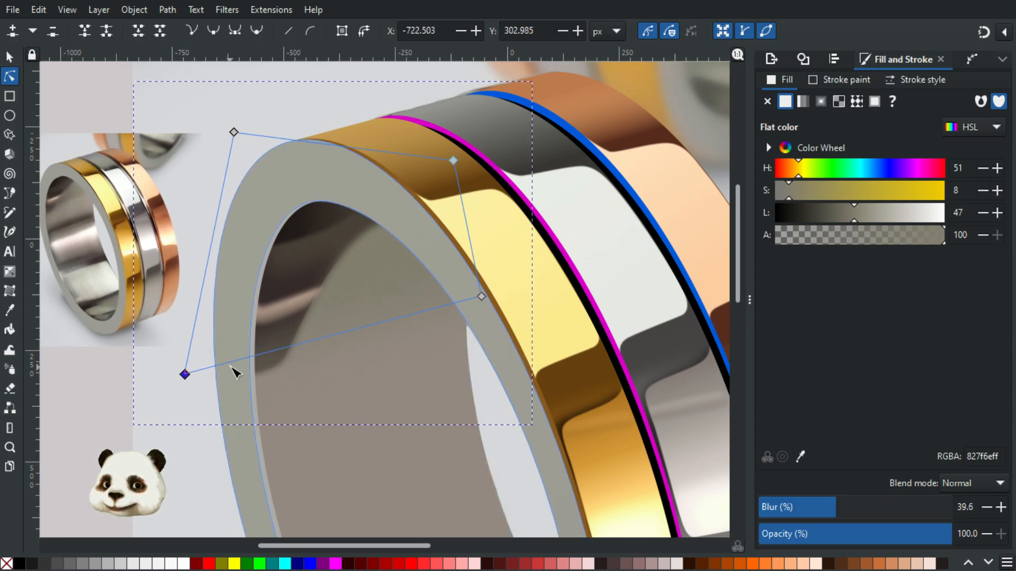
Set the ring's inner base shape to 30% opacity to reveal the reference photo beneath it.
drag(245, 386, 310, 351)
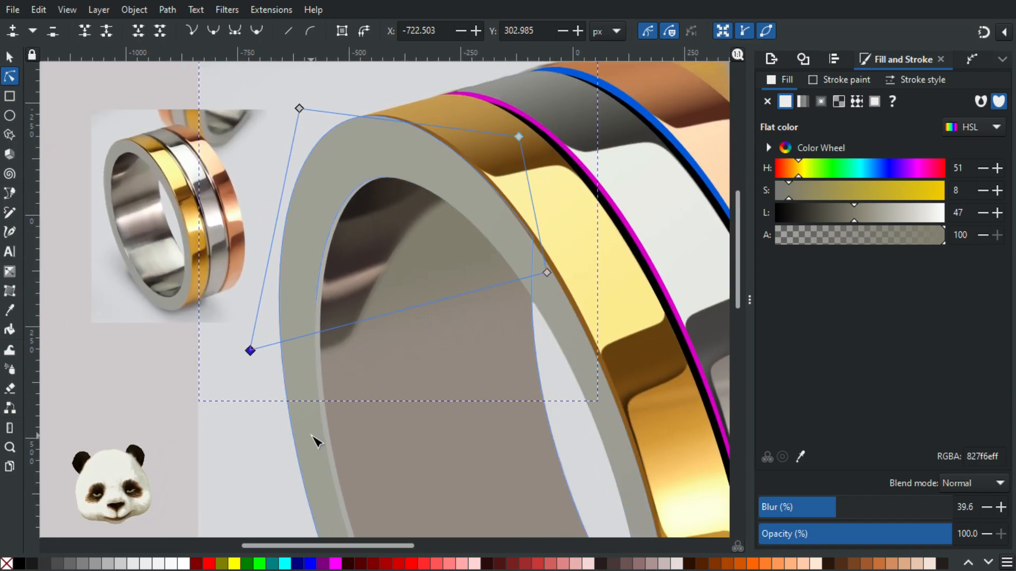
click(373, 445)
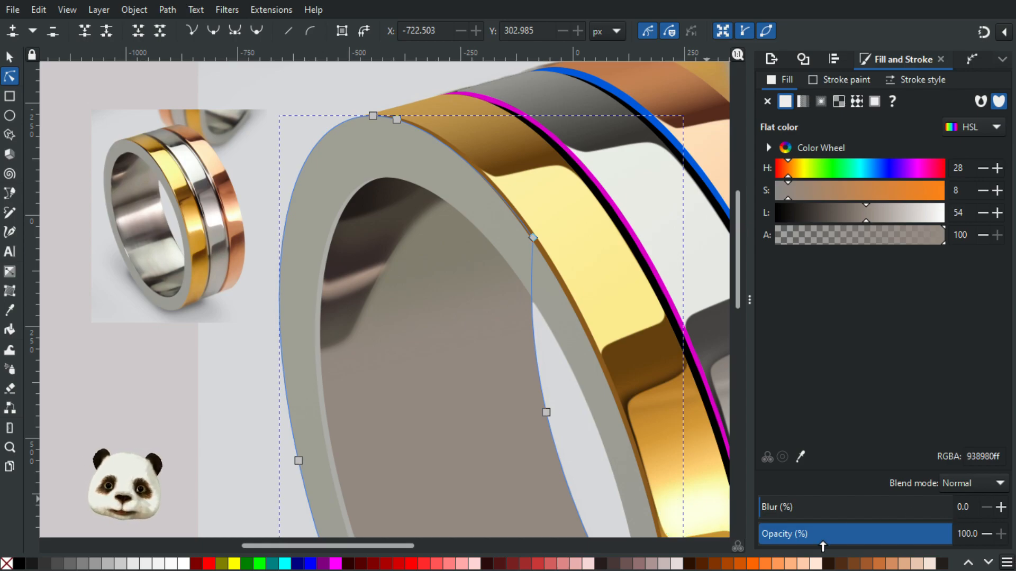
click(823, 544)
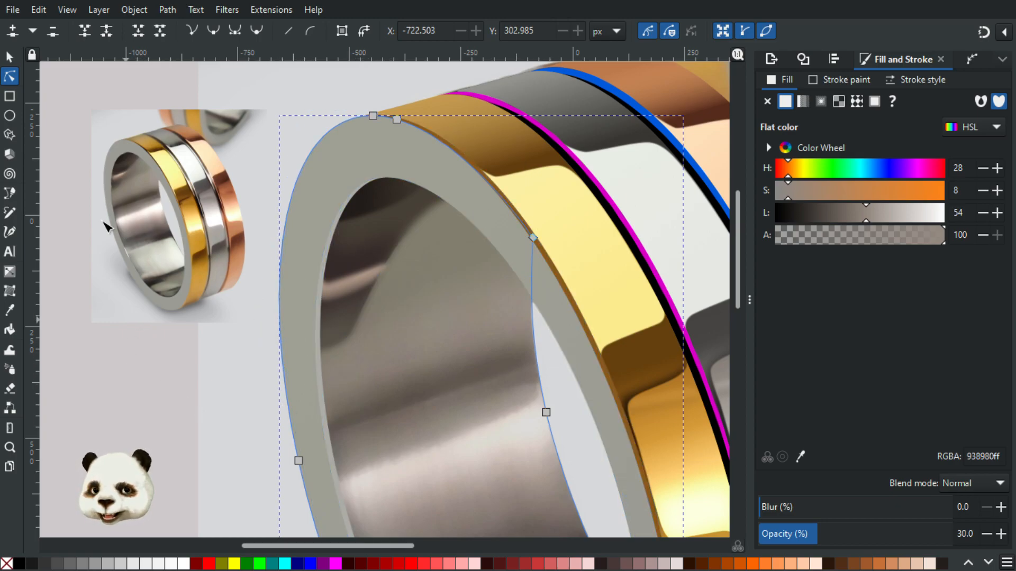
Examine the light and dark reflection bands on the ring's lower inner surface in both the small reference and the underlying photo.
scroll(129, 177, up, 3)
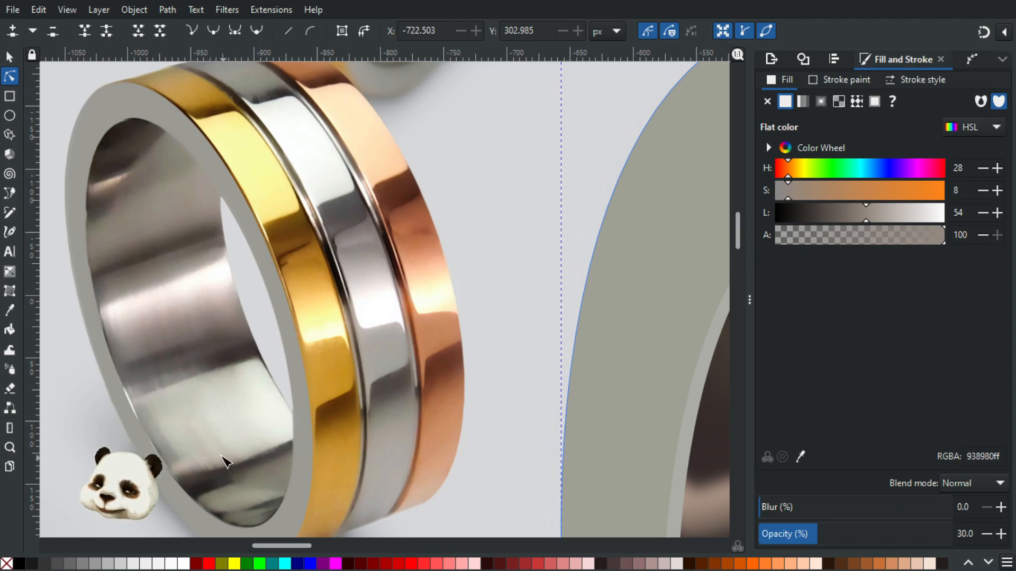
scroll(221, 455, down, 2)
drag(204, 399, 177, 271)
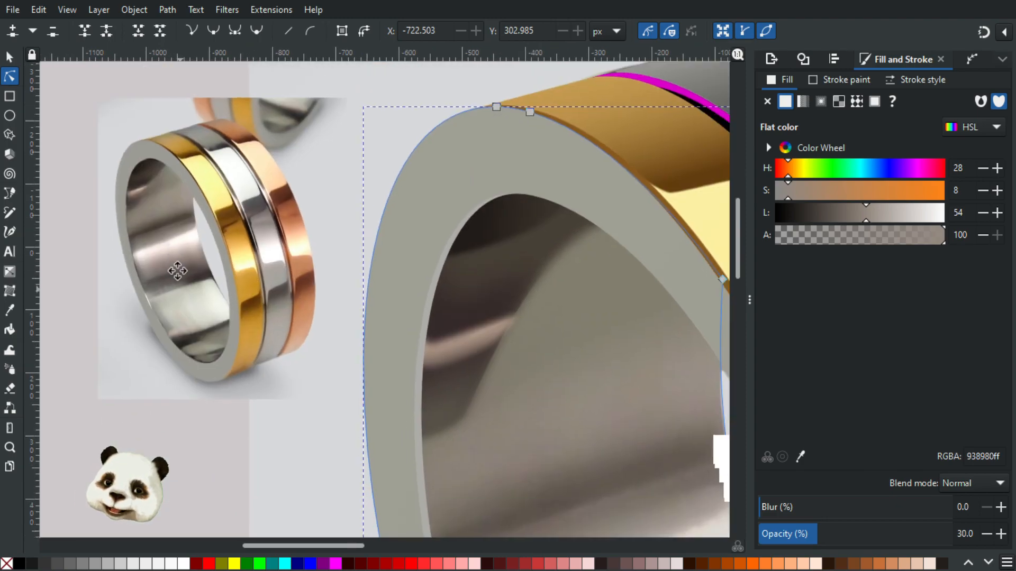
scroll(177, 271, down, 3)
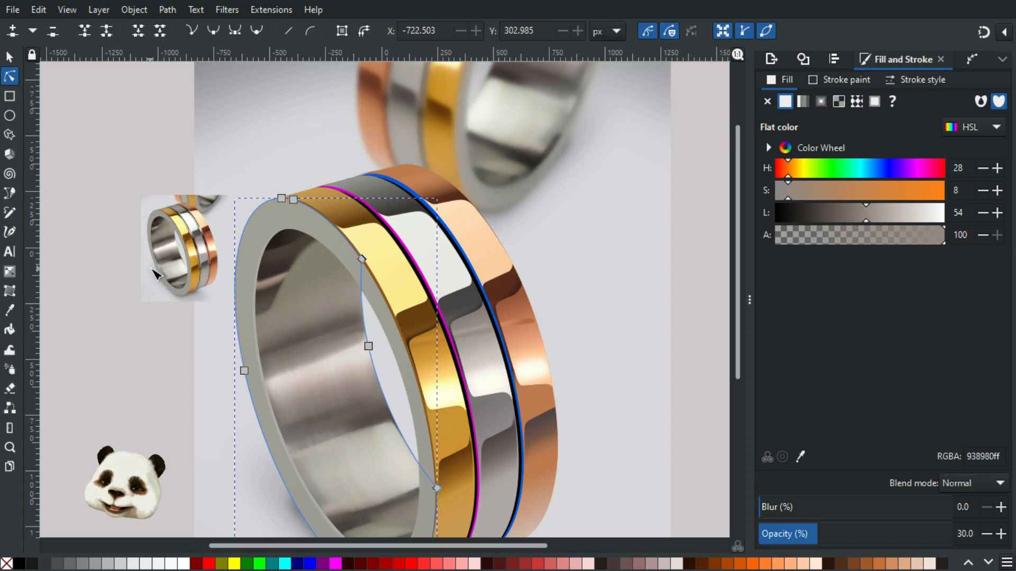
scroll(156, 273, up, 3)
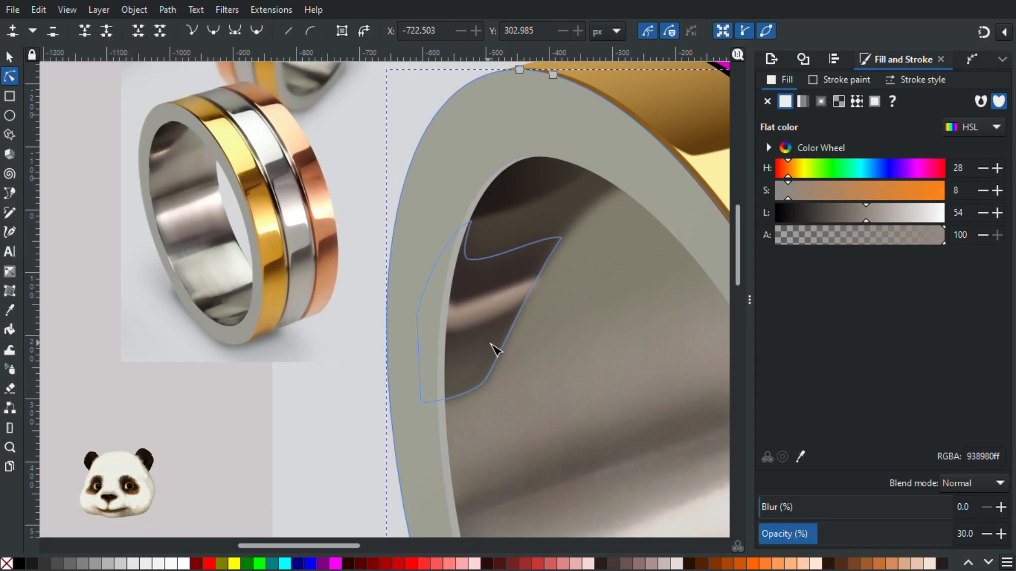
scroll(490, 343, down, 1)
drag(572, 436, 521, 293)
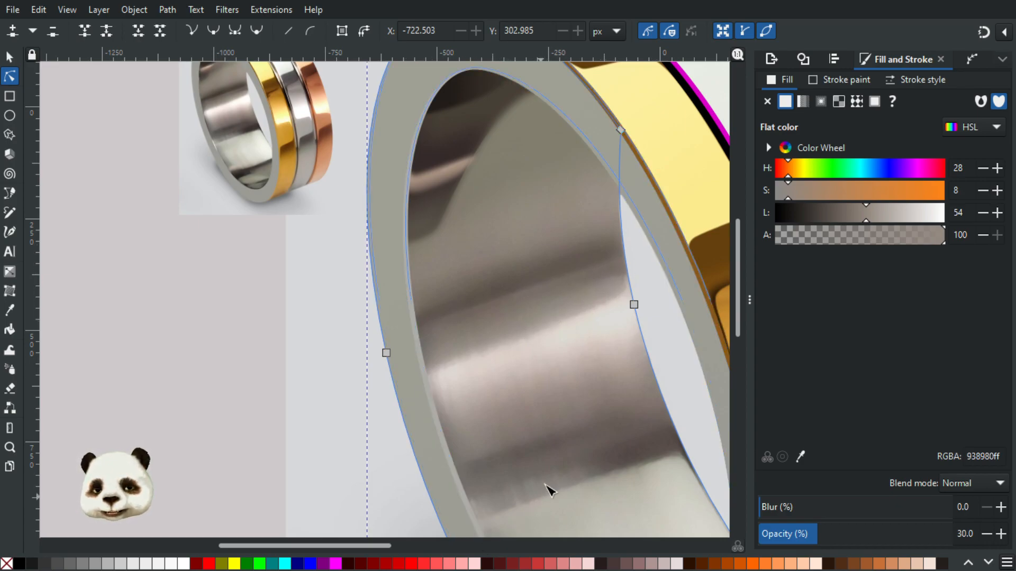
drag(560, 342, 515, 296)
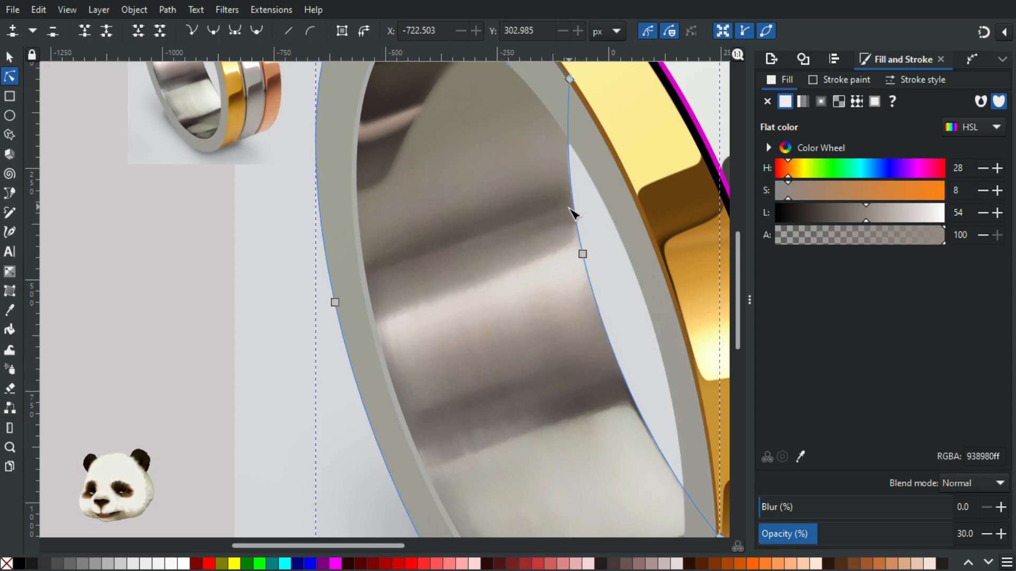
Draw a closed four-sided band across the ring's lower inner surface, spanning the light reflection below the upper dark band.
key(p)
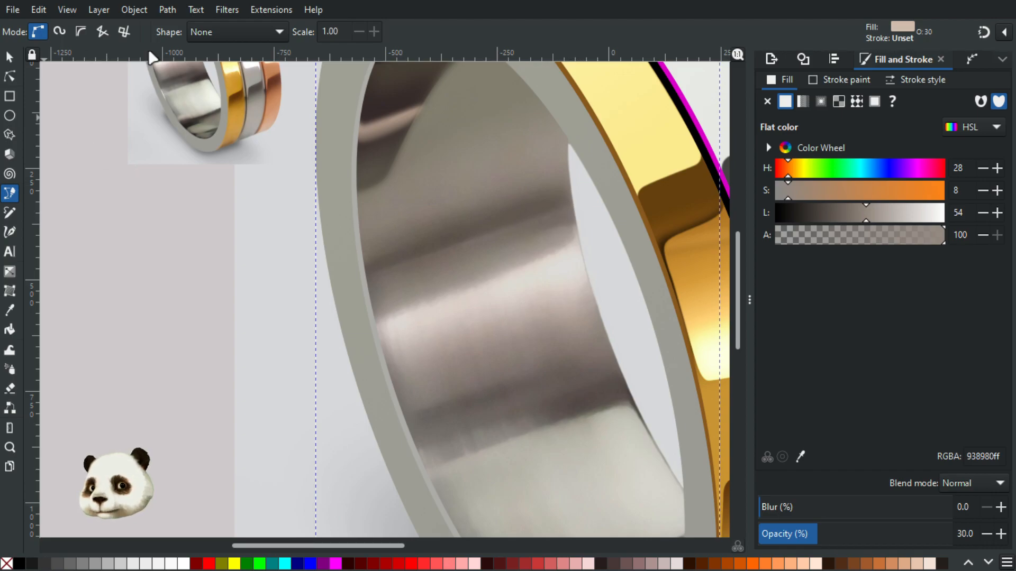
click(9, 76)
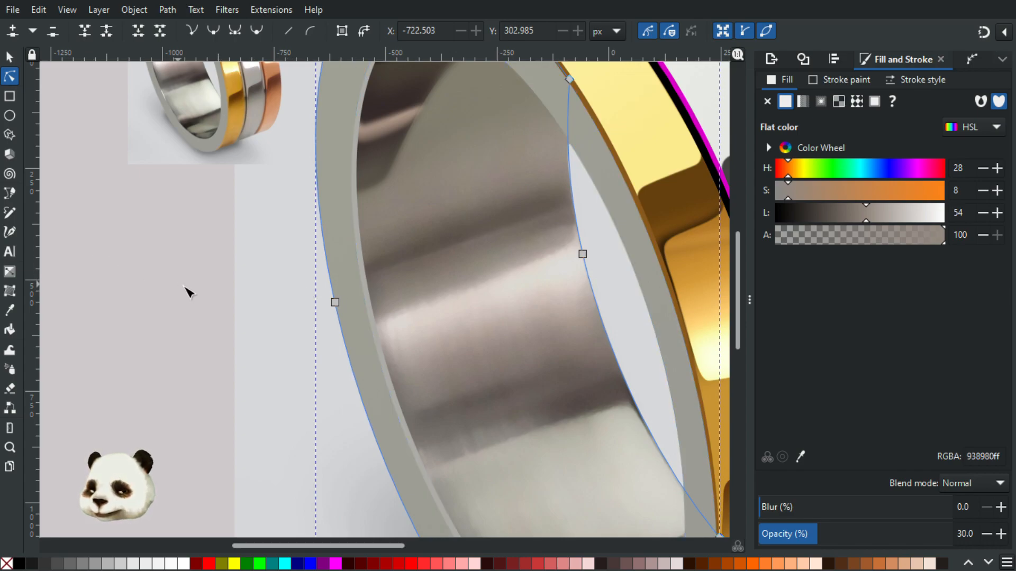
key(b)
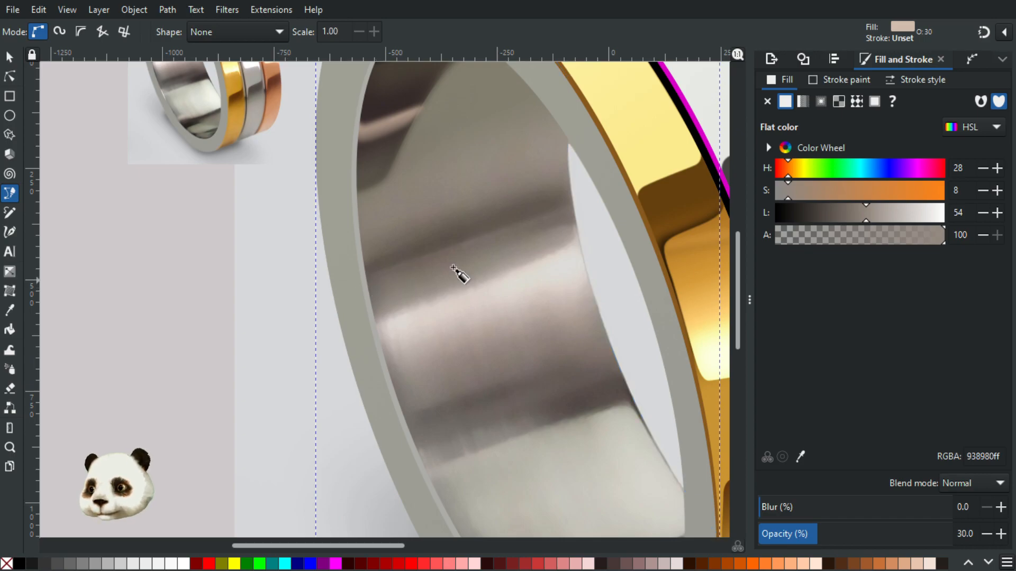
click(579, 201)
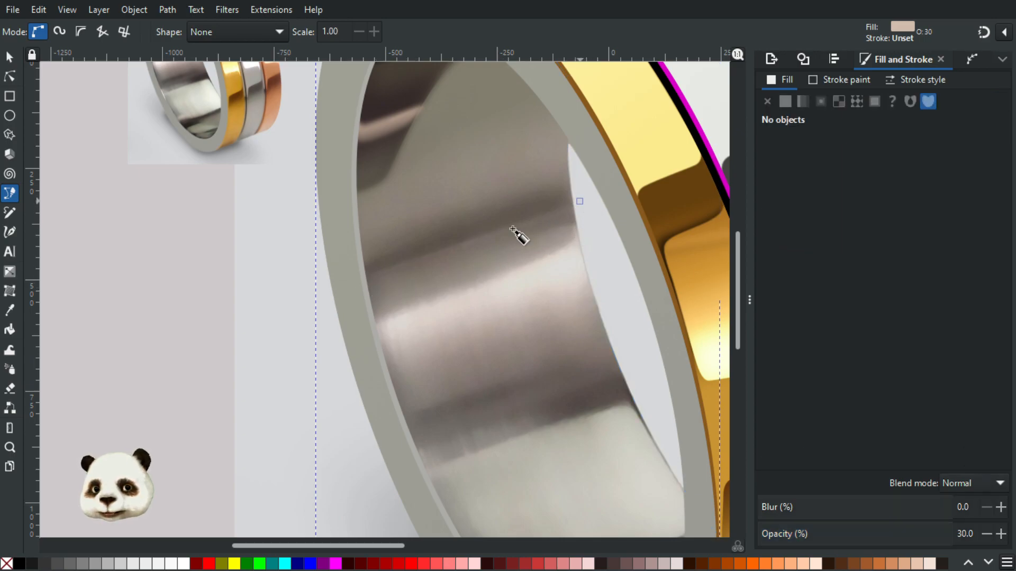
click(338, 280)
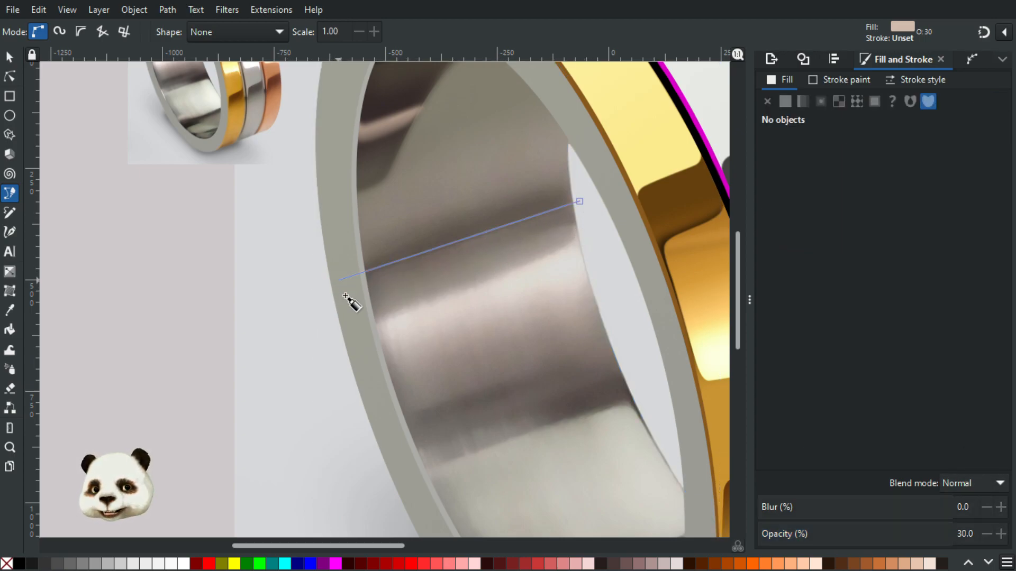
click(385, 465)
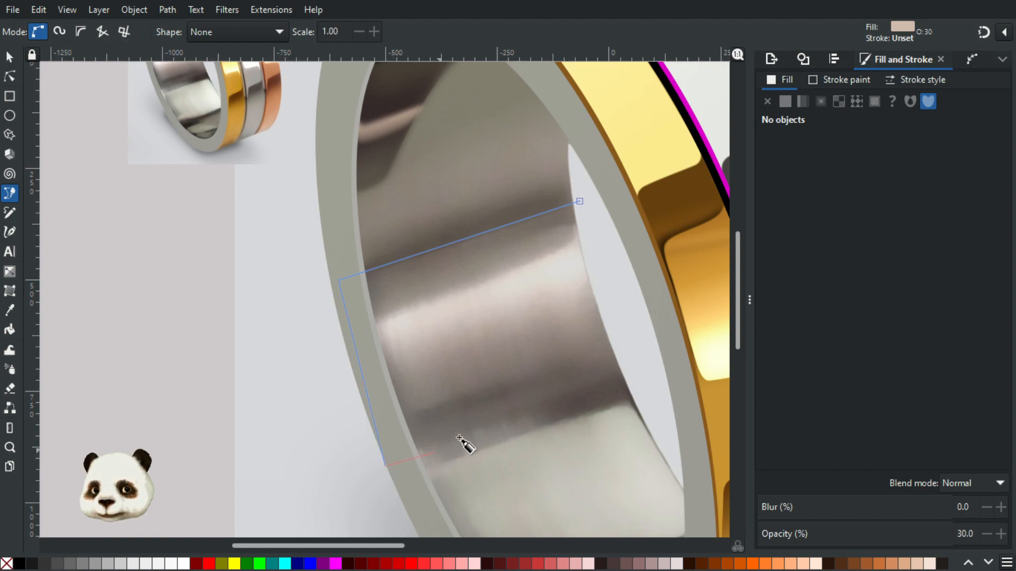
click(664, 363)
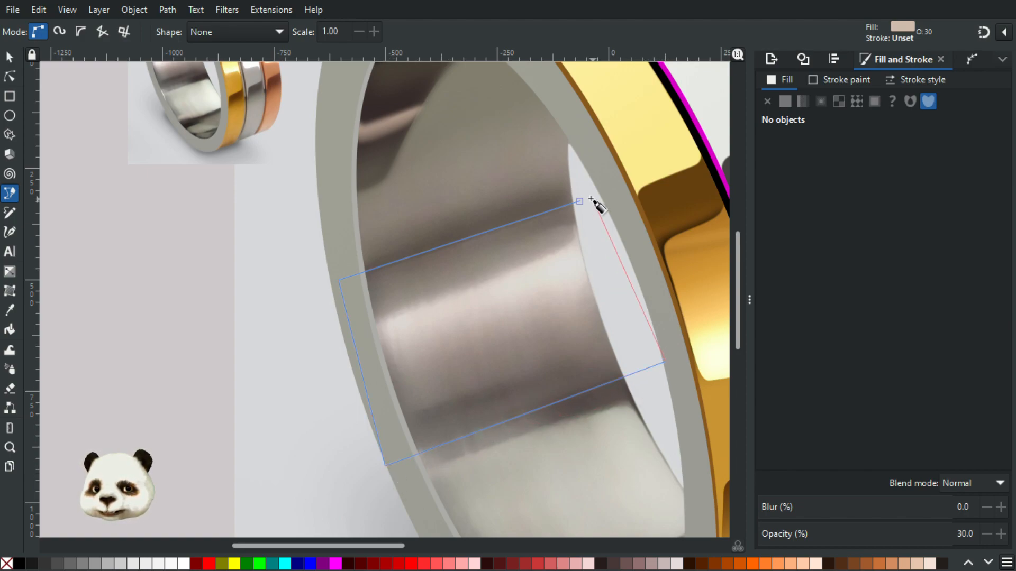
click(582, 201)
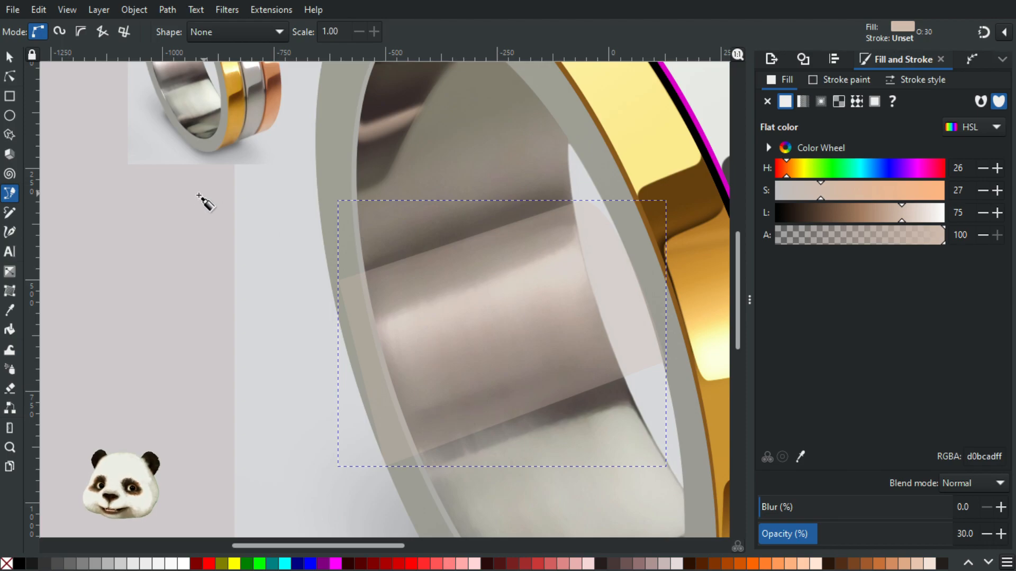
Fill the new band with the grey-brown colour 878173 sampled from the small reference ring's inner surface.
drag(201, 215, 206, 279)
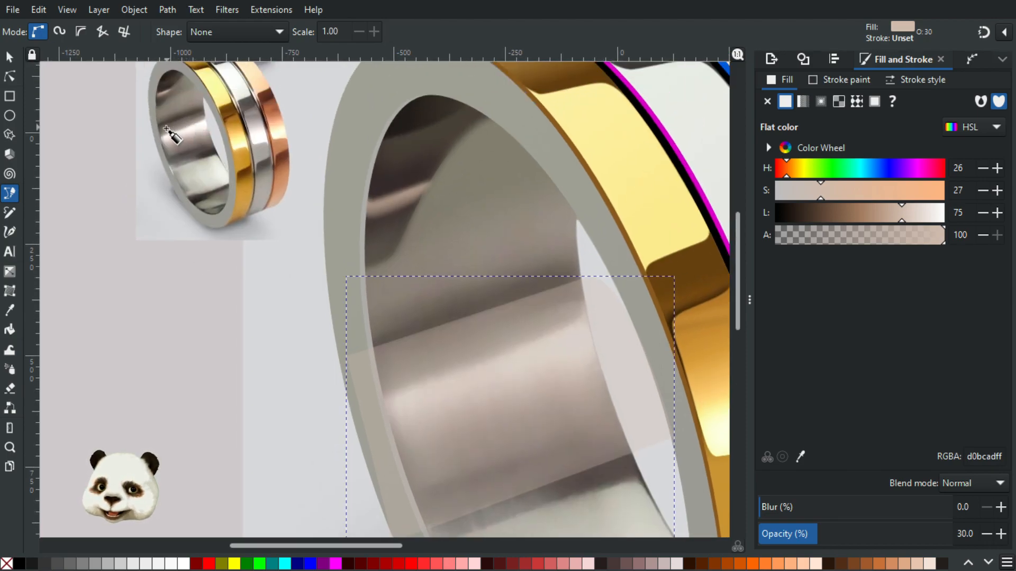
key(d)
click(181, 128)
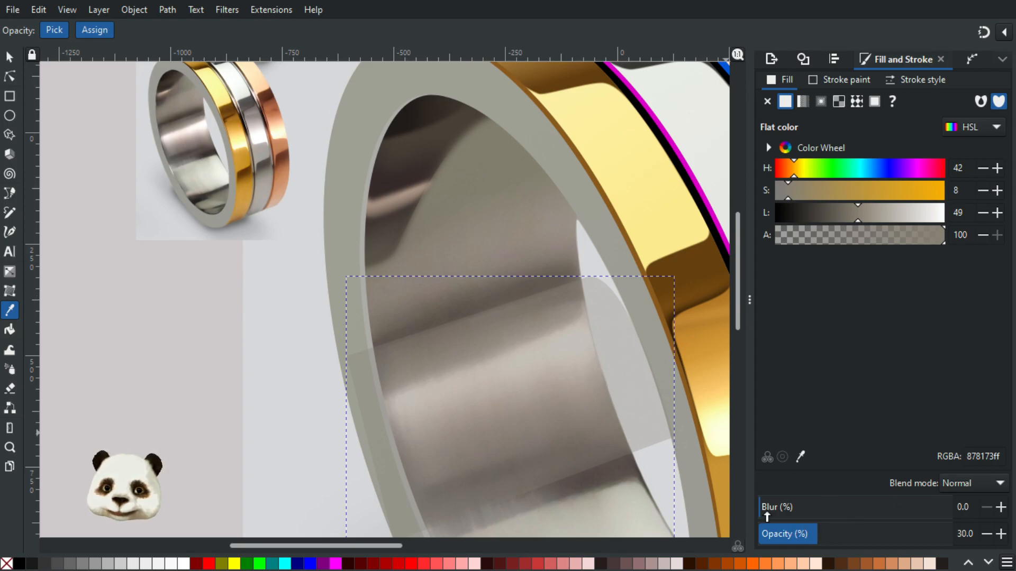
Draw a smaller highlight shape with rounded inner-edge corners over the band and fill it with near-white fdfeff sampled from the reference.
key(b)
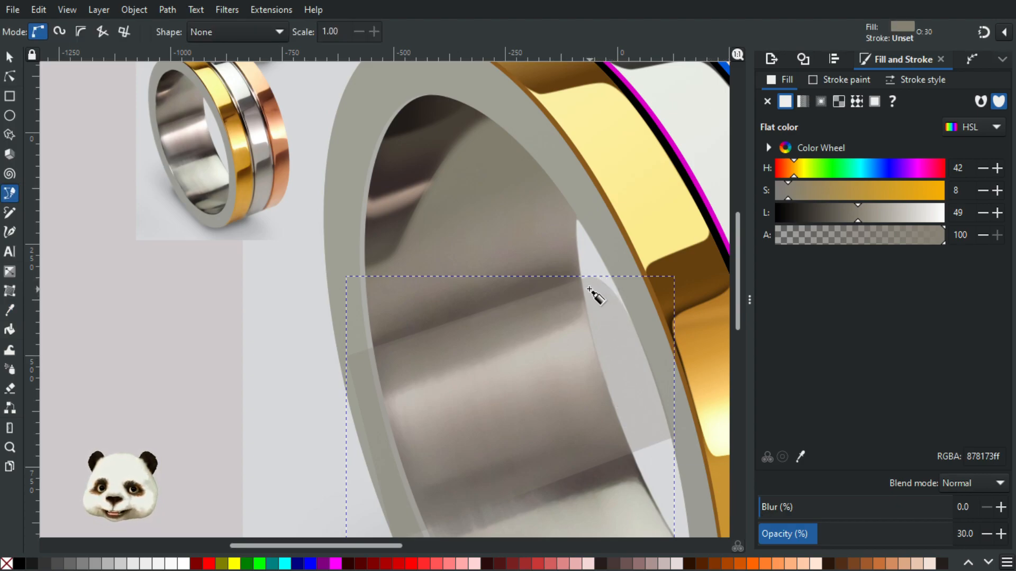
drag(586, 287, 589, 313)
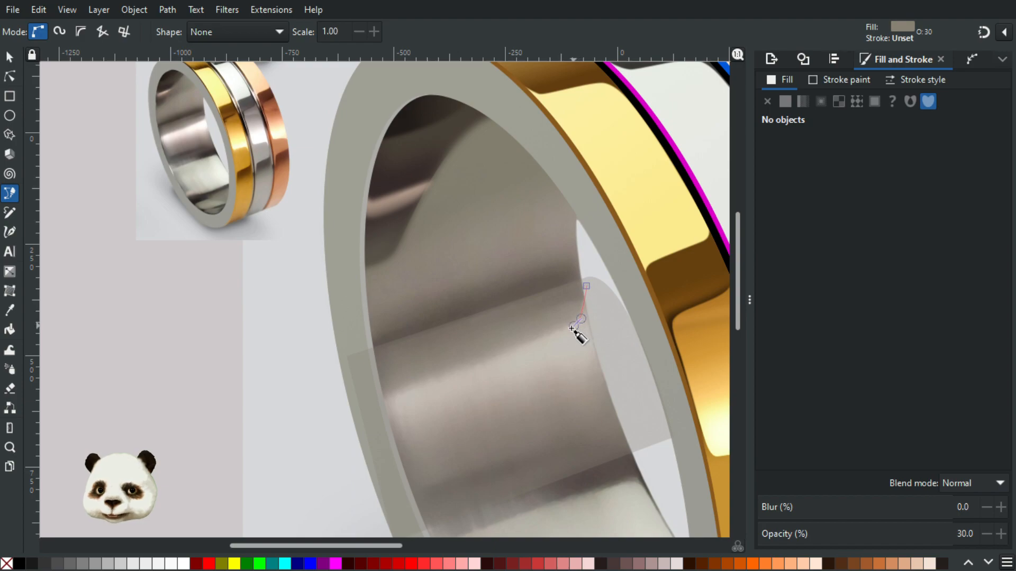
click(566, 332)
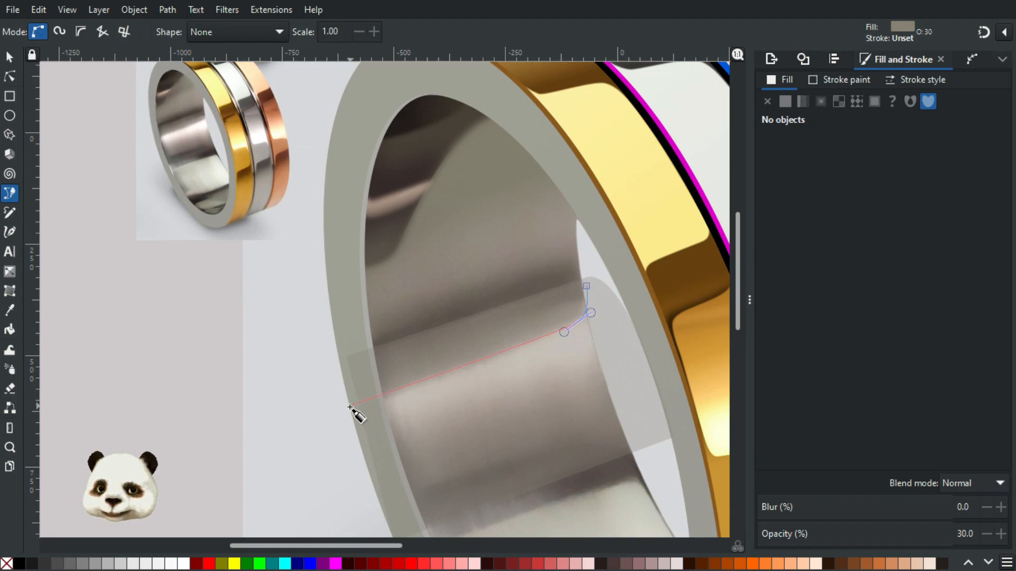
key(BackSpace)
drag(387, 396, 387, 402)
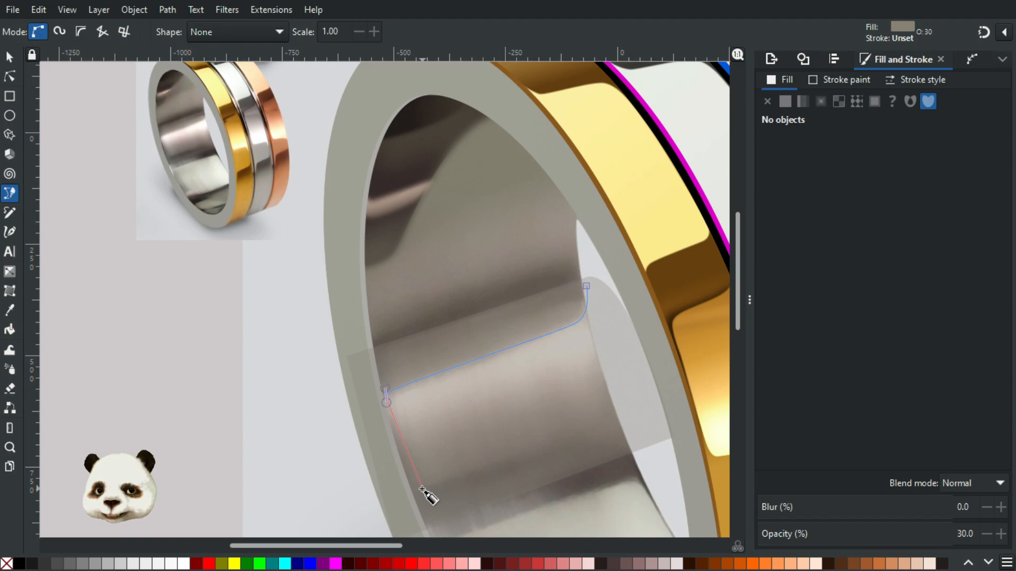
click(421, 488)
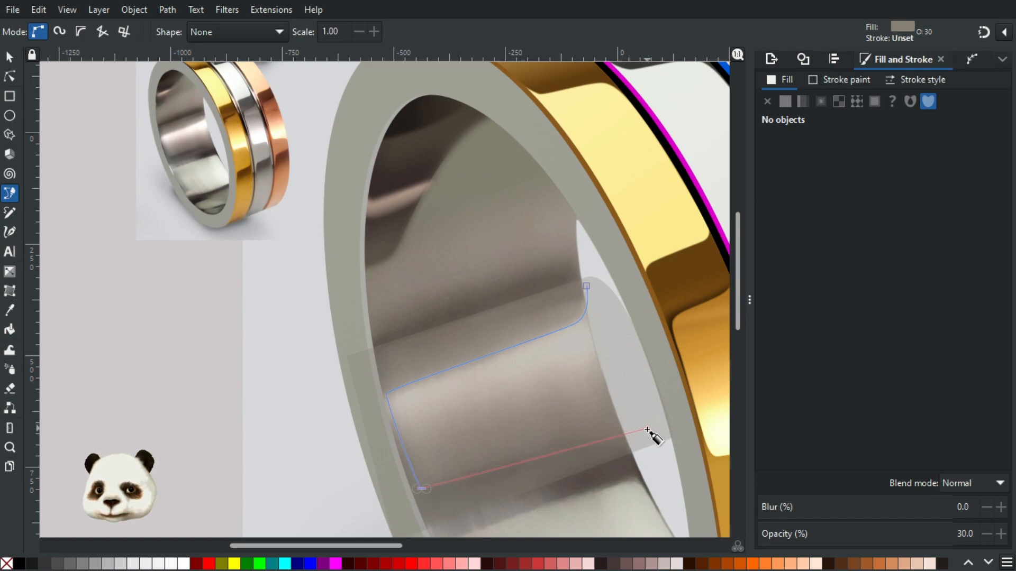
drag(605, 435, 625, 436)
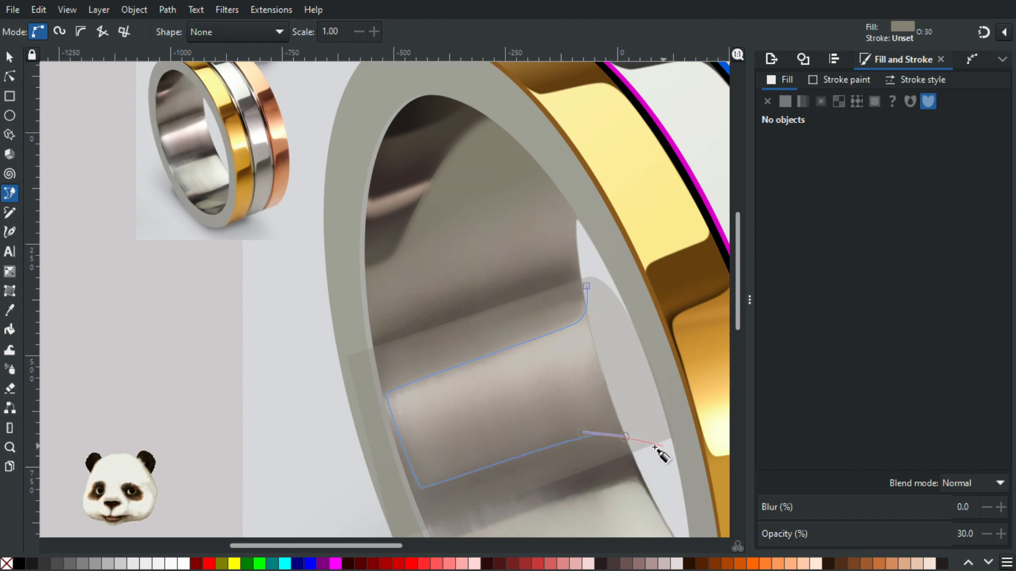
click(651, 447)
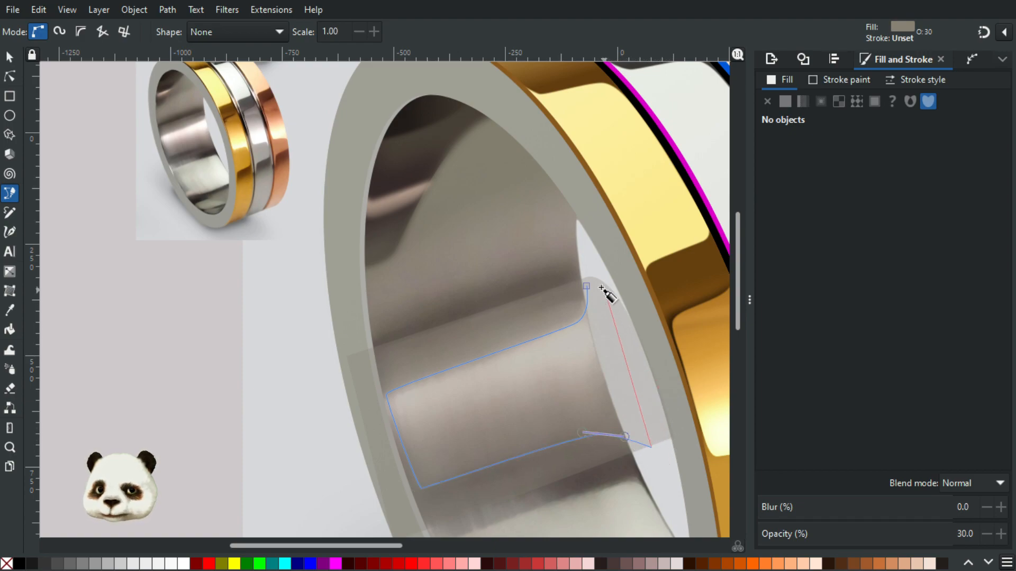
click(587, 286)
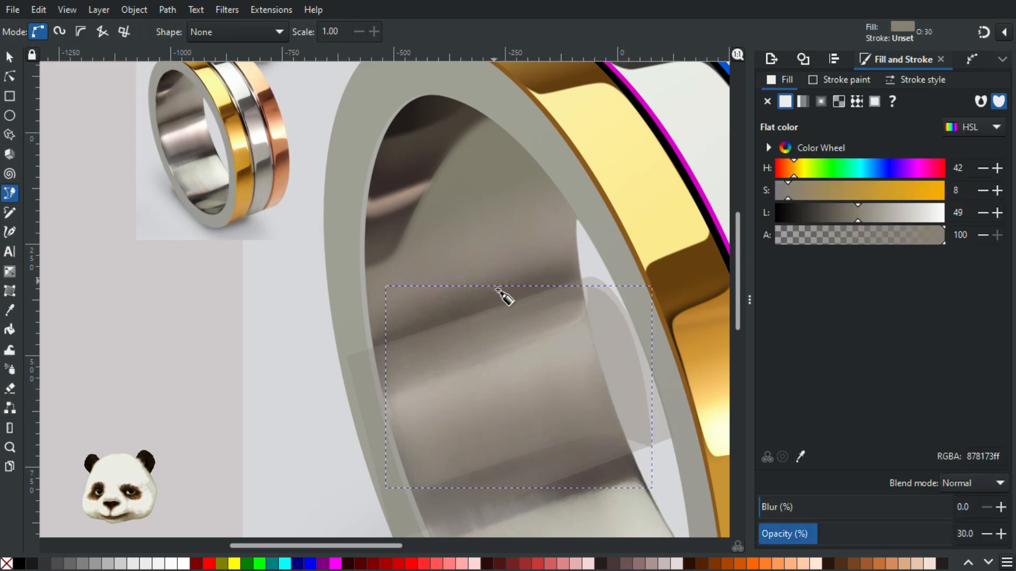
key(d)
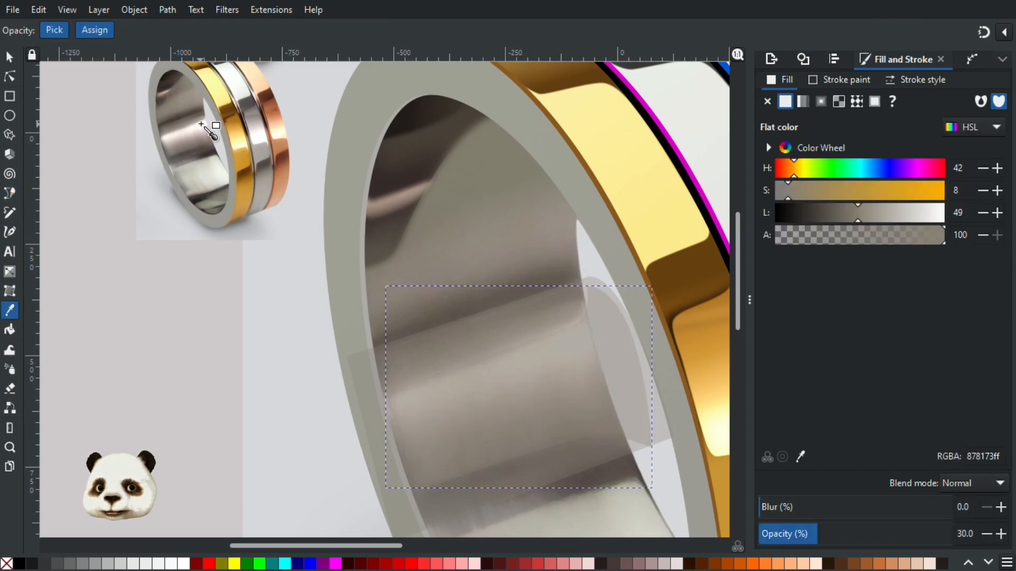
click(203, 126)
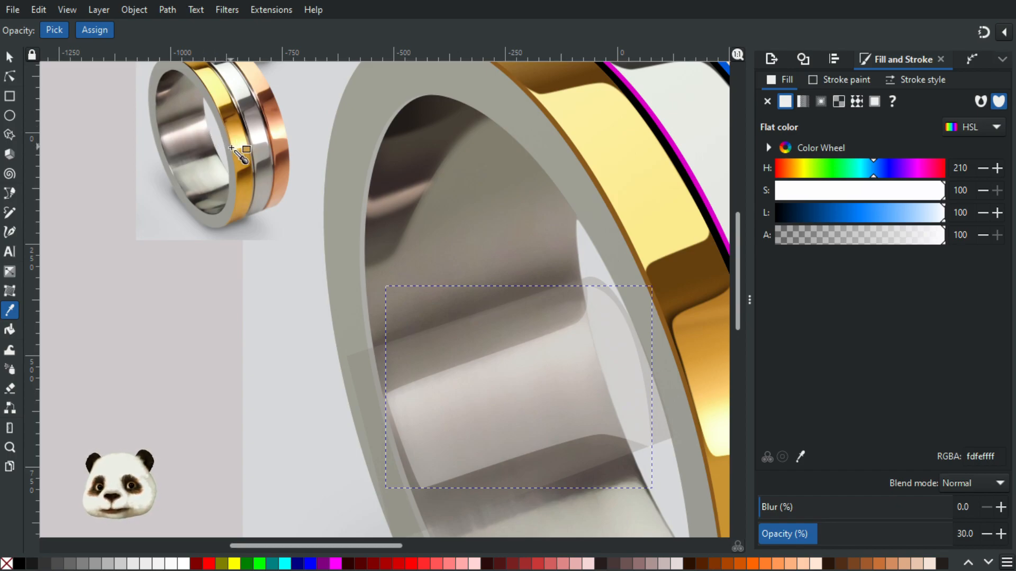
Select the grey-brown band and the near-white highlight together and clip them to the ring's inner surface.
click(10, 56)
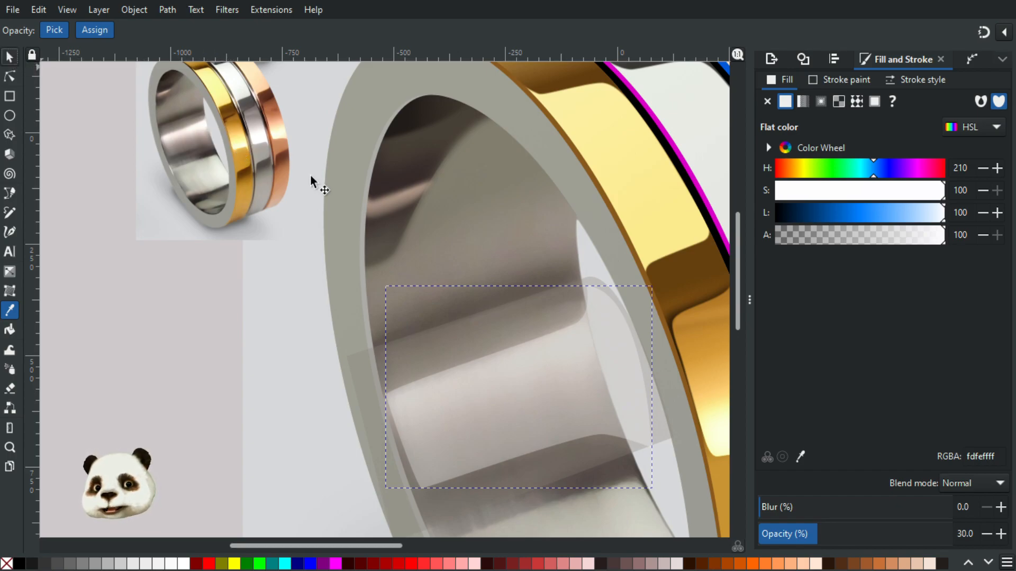
alt+click(532, 312)
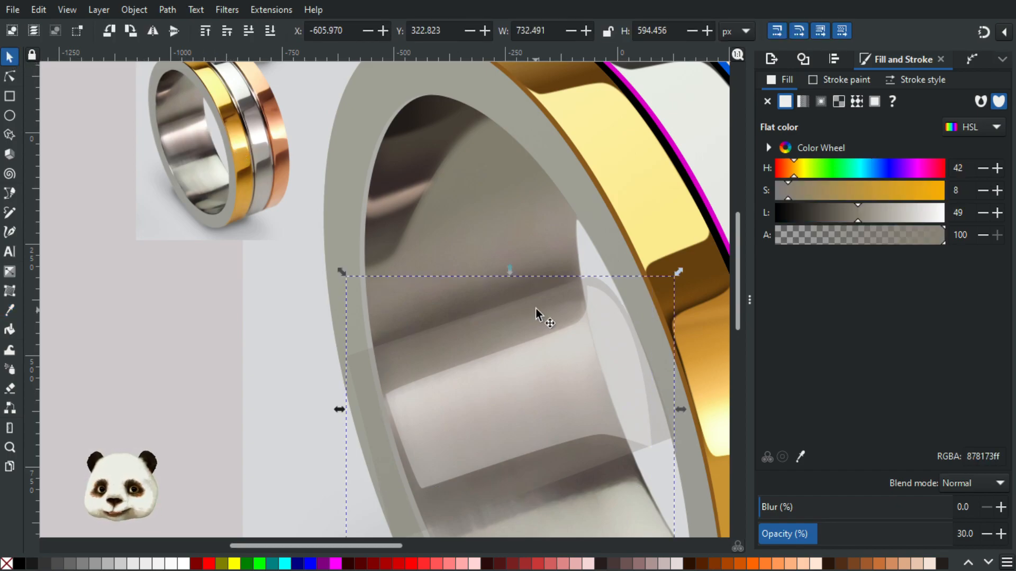
shift+click(525, 404)
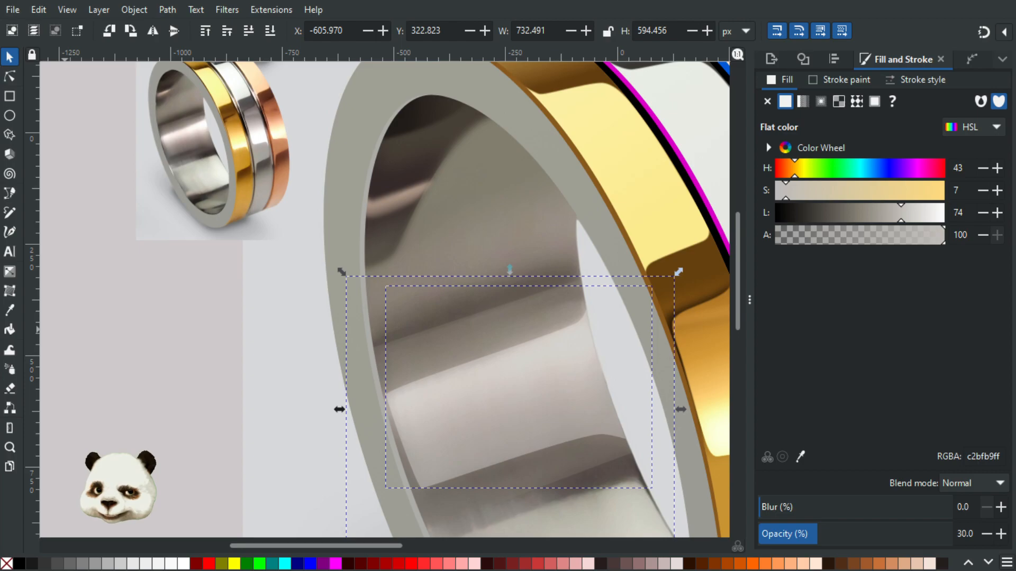
Set the near-white highlight and the grey-brown band behind it each to 100% opacity.
shift+click(521, 470)
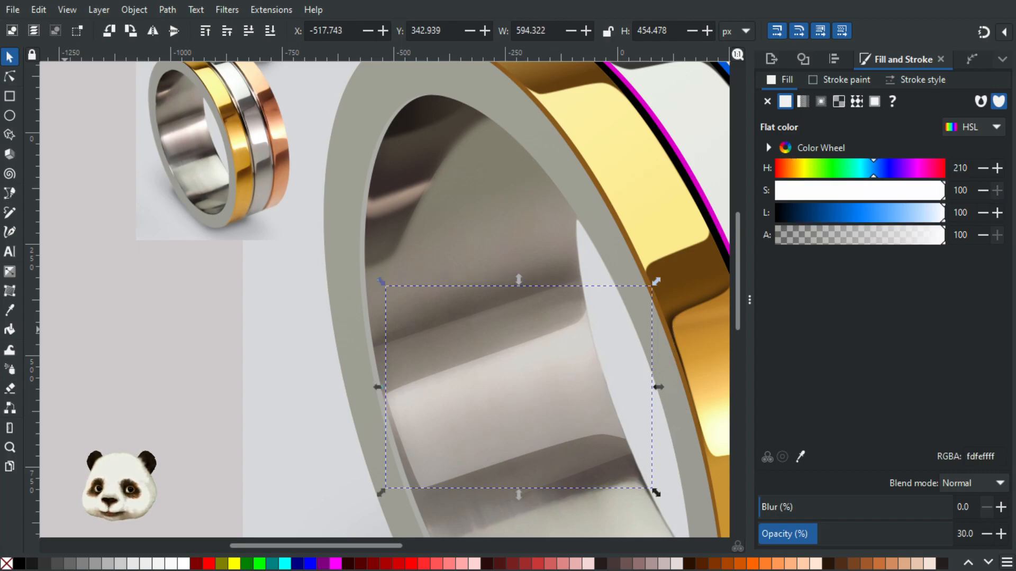
click(883, 534)
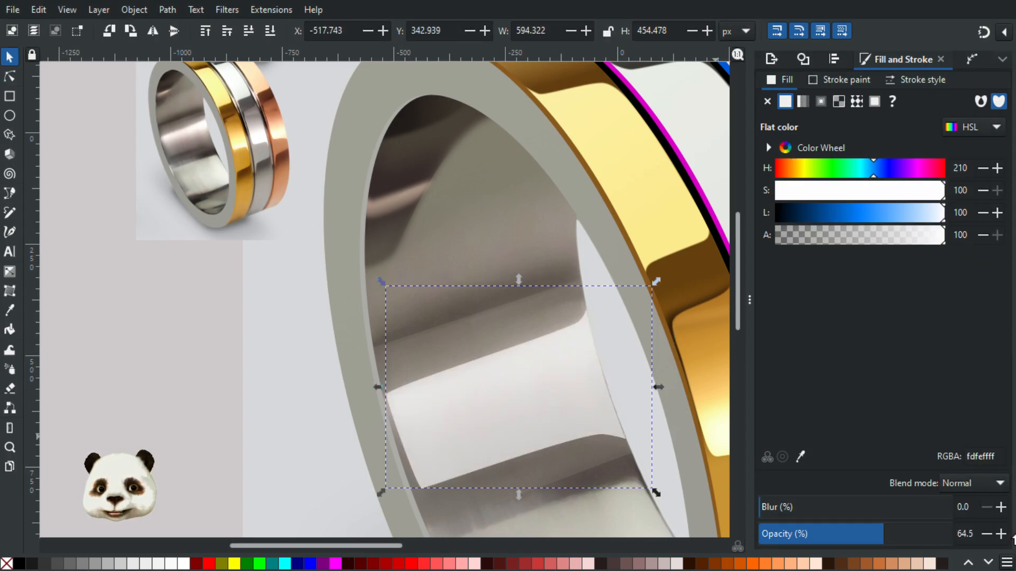
drag(1013, 539, 1015, 539)
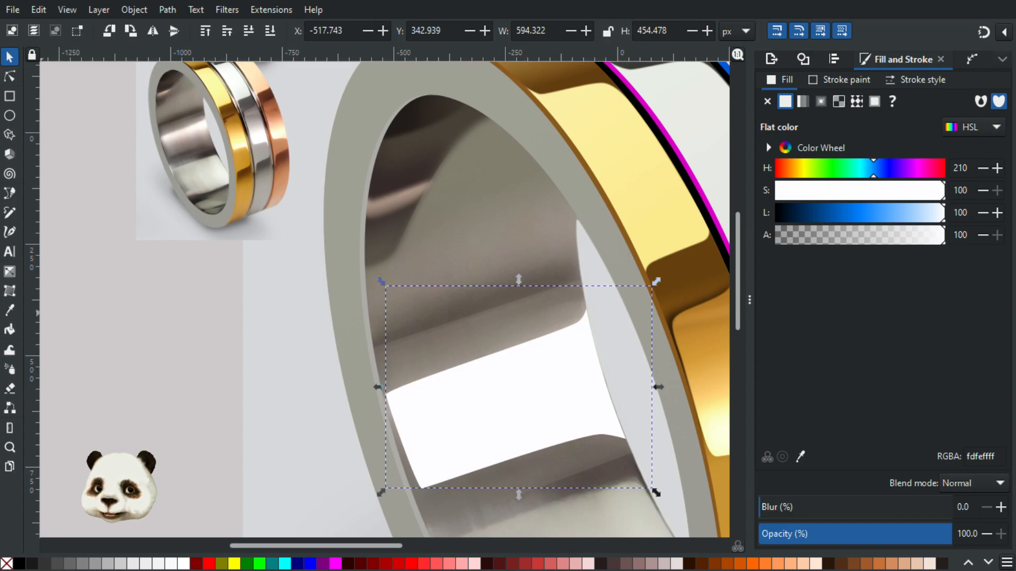
click(561, 463)
click(1013, 539)
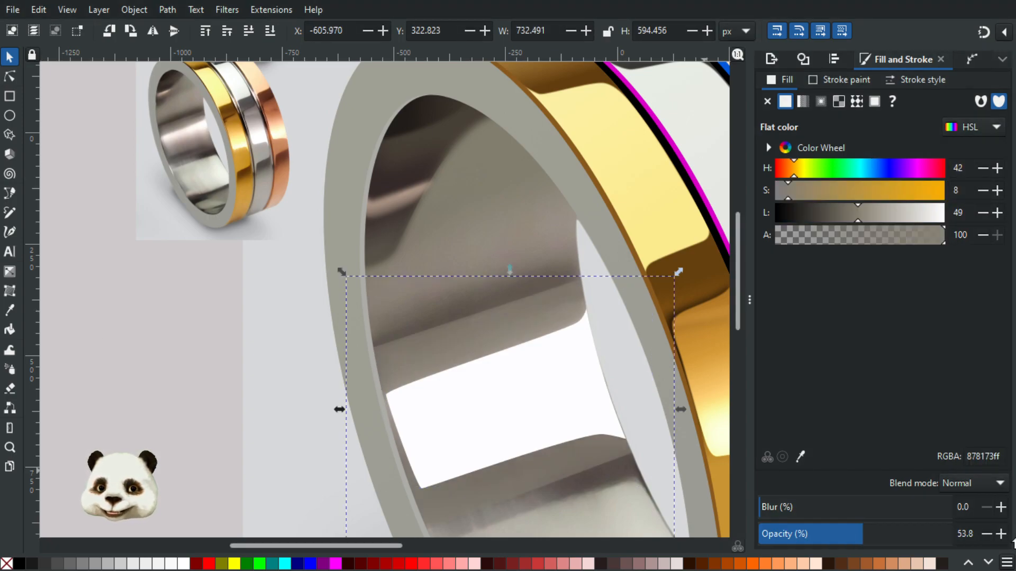
Set the blur of the grey-brown band to 10% and of the near-white highlight to 20%.
click(507, 322)
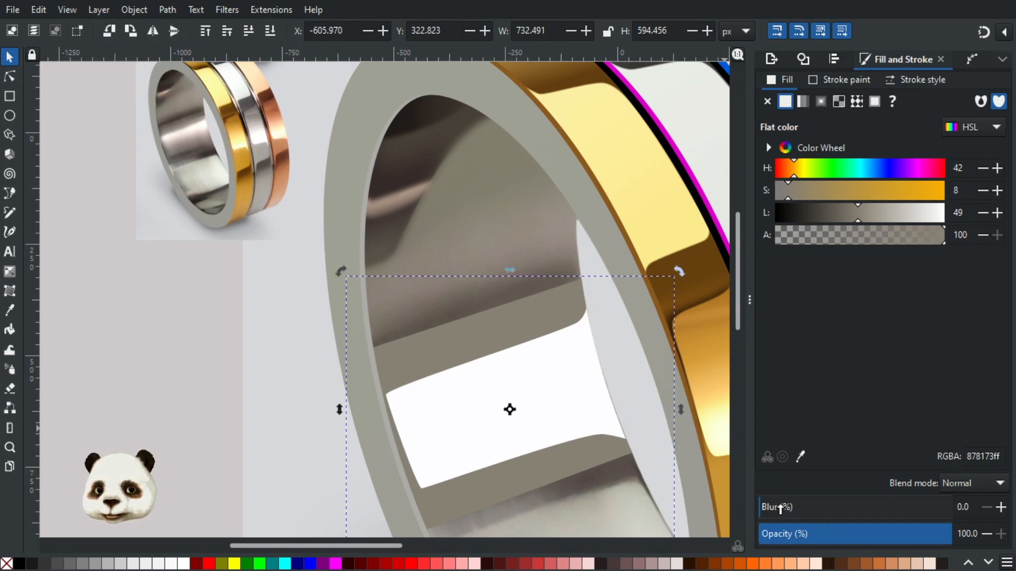
click(778, 507)
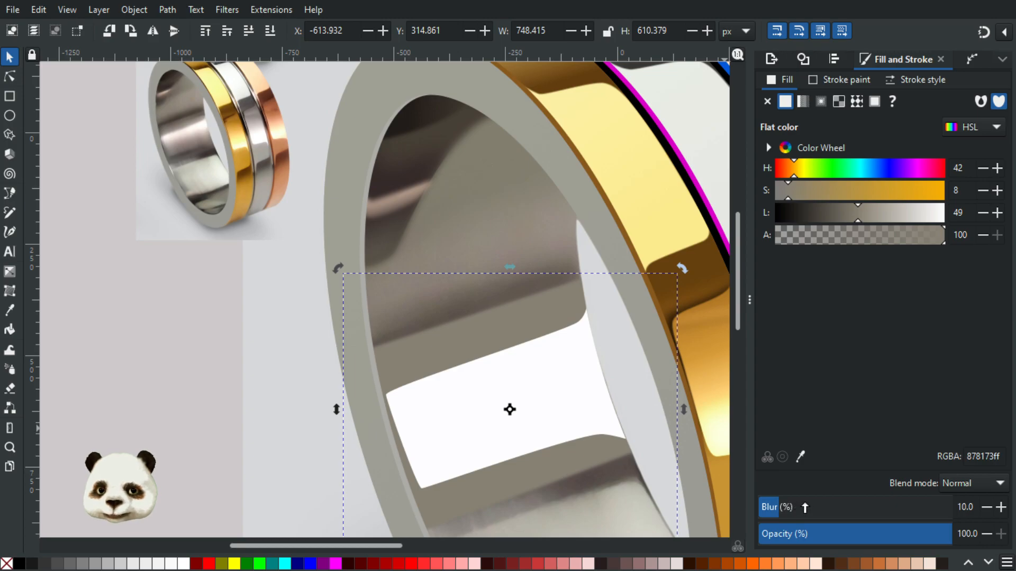
click(494, 401)
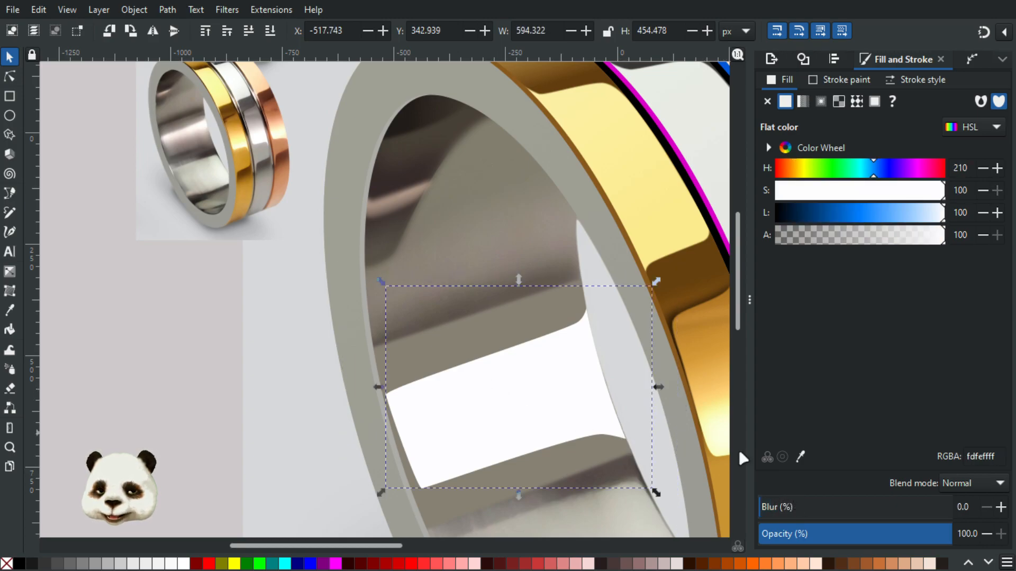
click(808, 511)
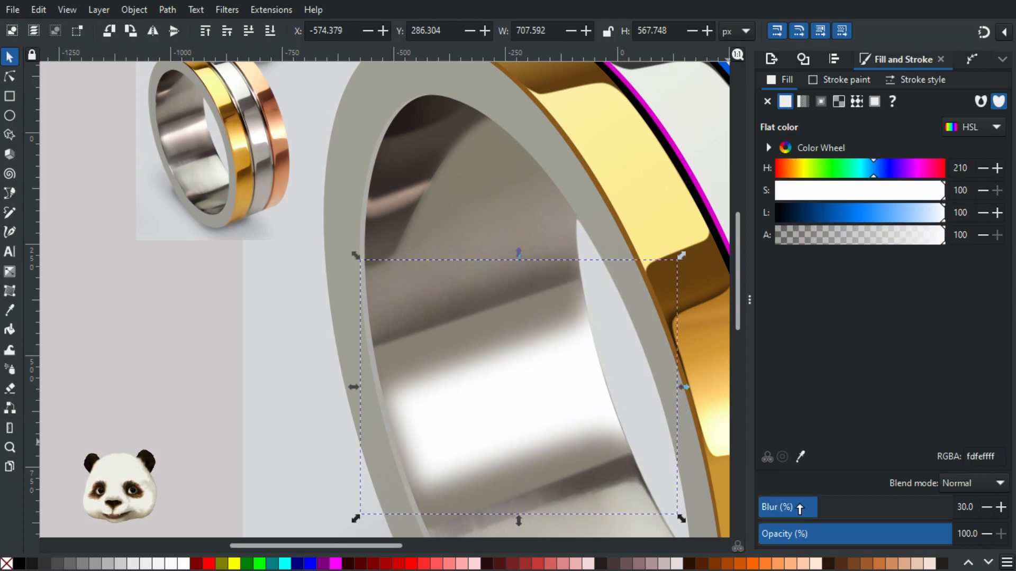
click(797, 506)
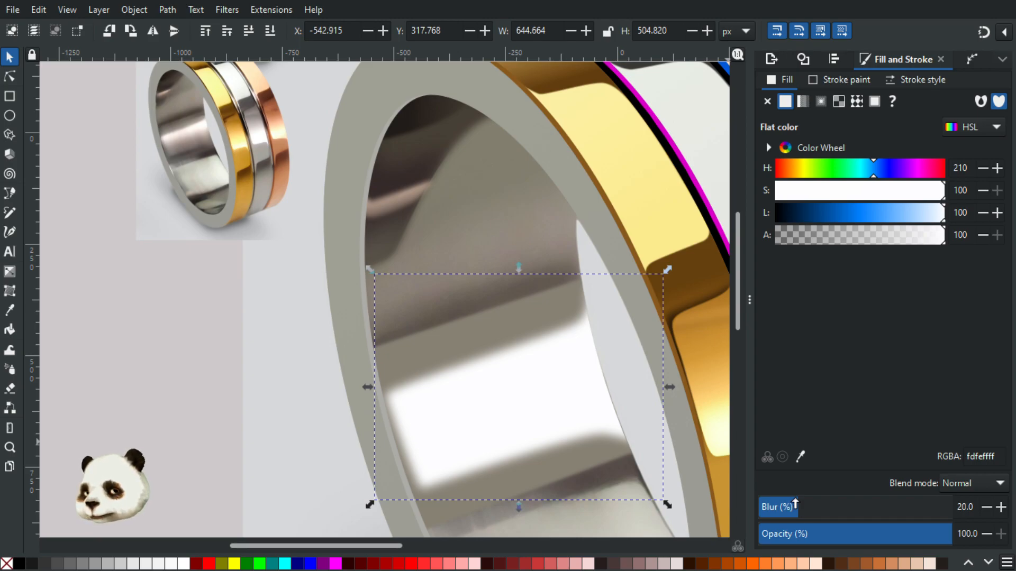
Fade the highlight downward with a linear gradient from near-white to transparent, adding an intermediate stop at offset 0.27.
key(g)
mouse_move(497, 371)
mouse_down()
mouse_move(507, 426)
mouse_move(526, 431)
mouse_move(535, 469)
mouse_move(527, 443)
mouse_up()
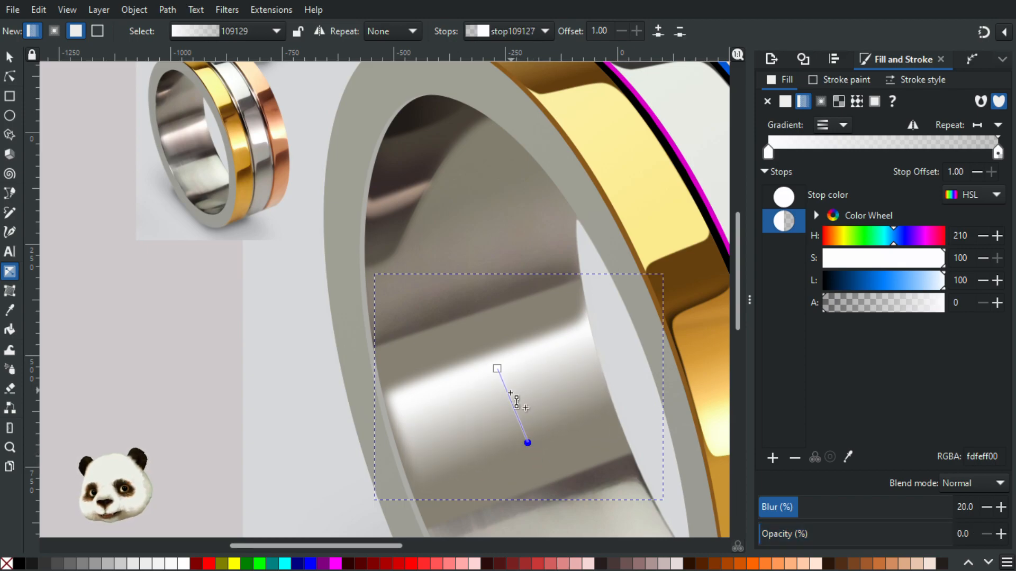
double_click(507, 391)
drag(506, 390, 503, 384)
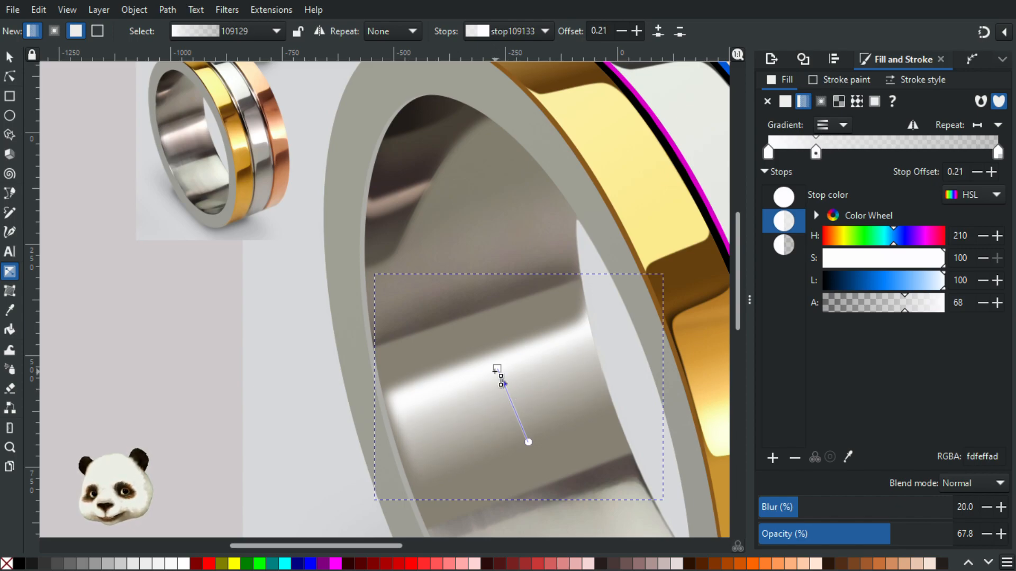
ctrl+scroll(500, 373, up, 1)
mouse_move(500, 367)
mouse_down()
mouse_move(491, 356)
mouse_move(504, 387)
mouse_up()
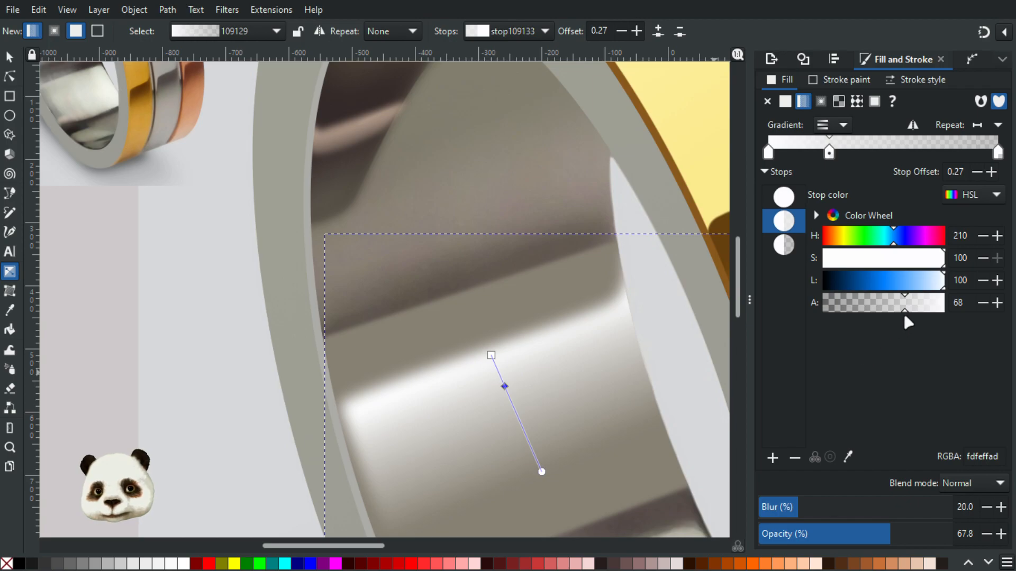
Set the alpha of the highlight gradient's 0.27 stop to 80 and add a stop at offset 0.34 with alpha 58.
drag(912, 307, 921, 309)
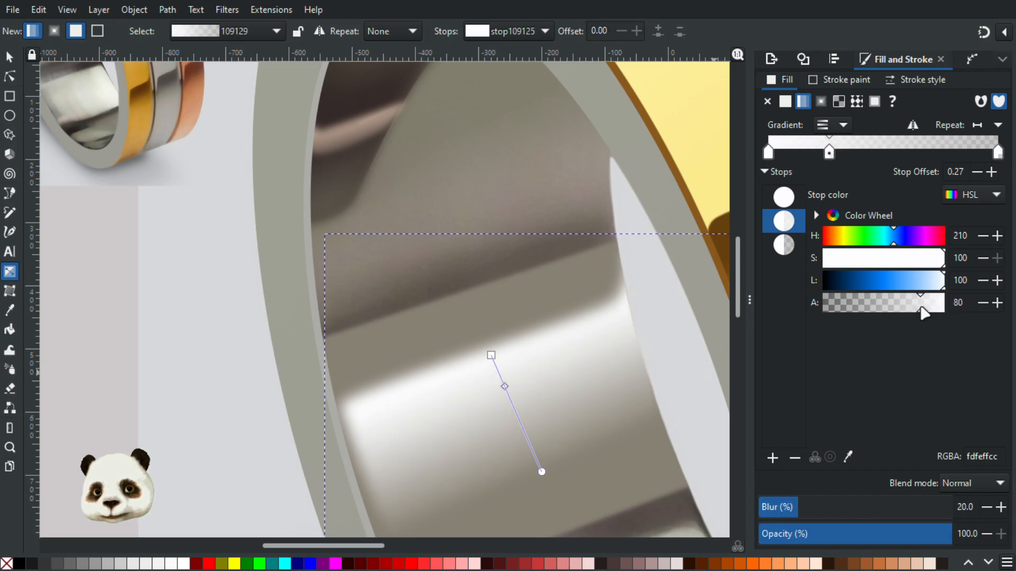
double_click(509, 395)
drag(913, 304, 896, 302)
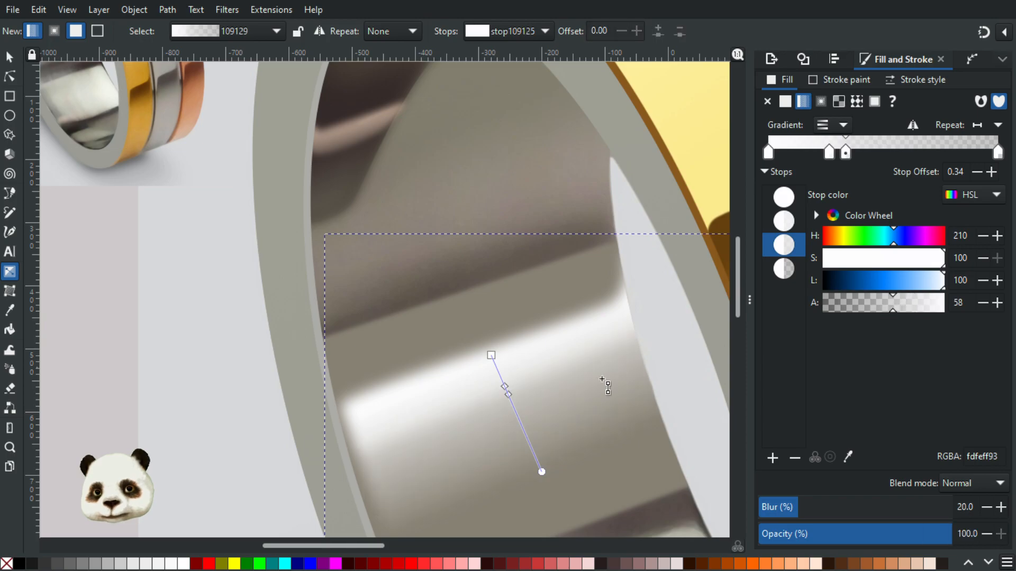
Move the highlight gradient's first intermediate stop to offset 0.18 and extend the gradient's transparent end slightly downward.
drag(504, 386, 500, 376)
drag(542, 473, 542, 475)
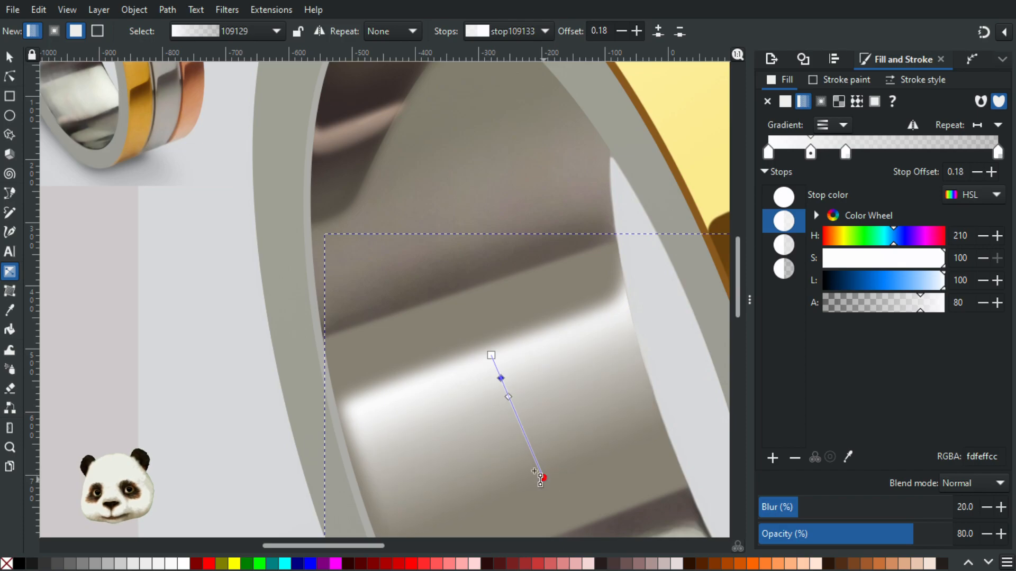
click(542, 476)
ctrl+scroll(470, 431, down, 2)
ctrl+scroll(474, 423, up, 1)
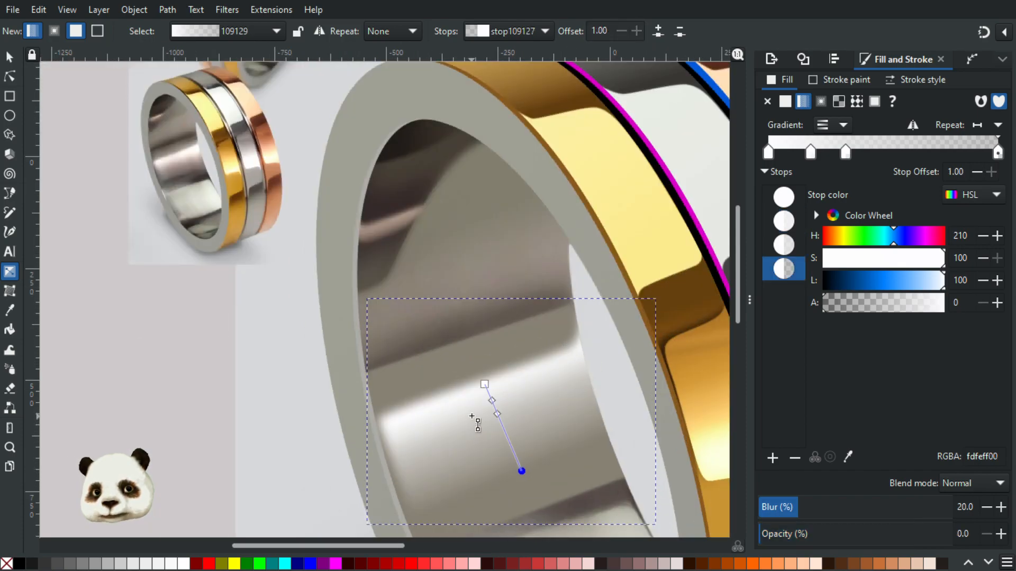
Set the blur of the near-white highlight to 15%.
click(9, 57)
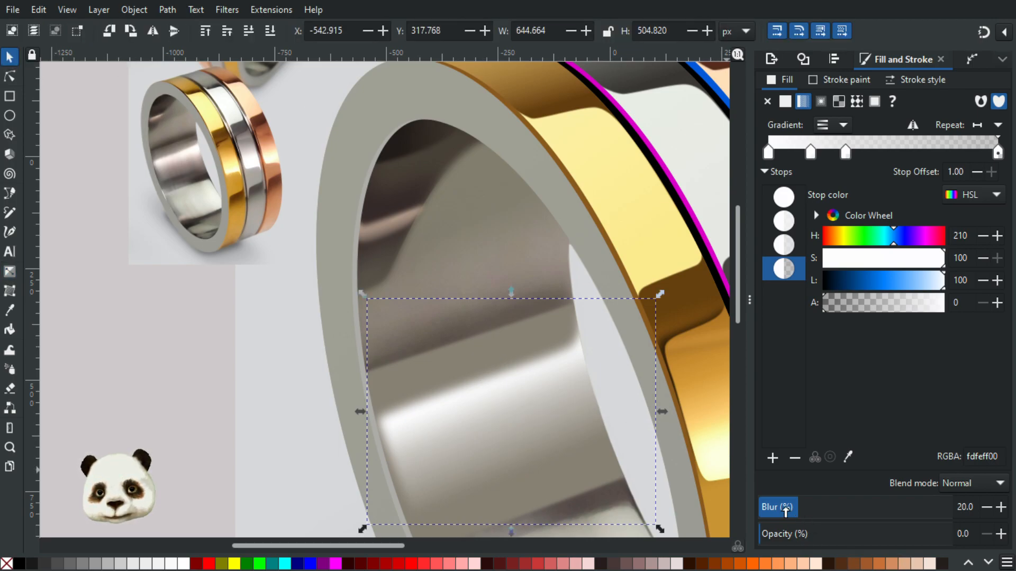
drag(785, 508, 780, 507)
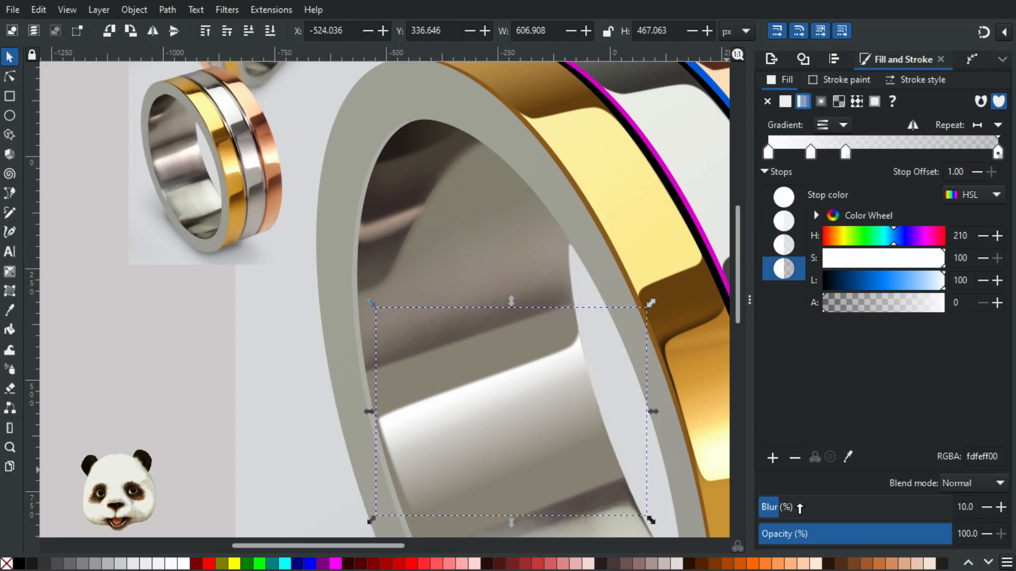
click(1001, 507)
click(1001, 507)
click(1001, 508)
click(1001, 508)
click(1001, 507)
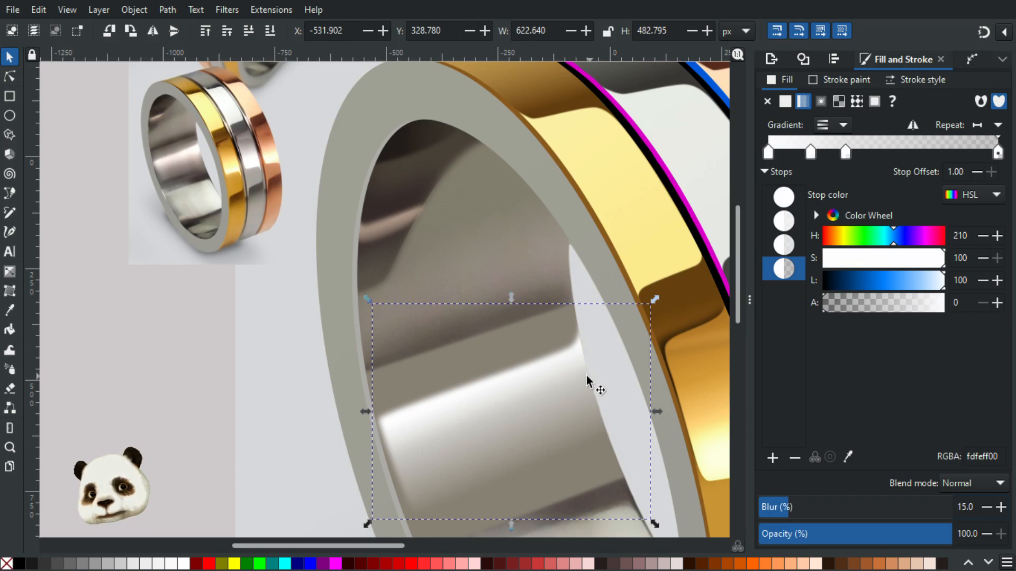
Shift the highlight gradient's two intermediate stops to offsets 0.15 and 0.29 and tilt its transparent end slightly.
click(9, 78)
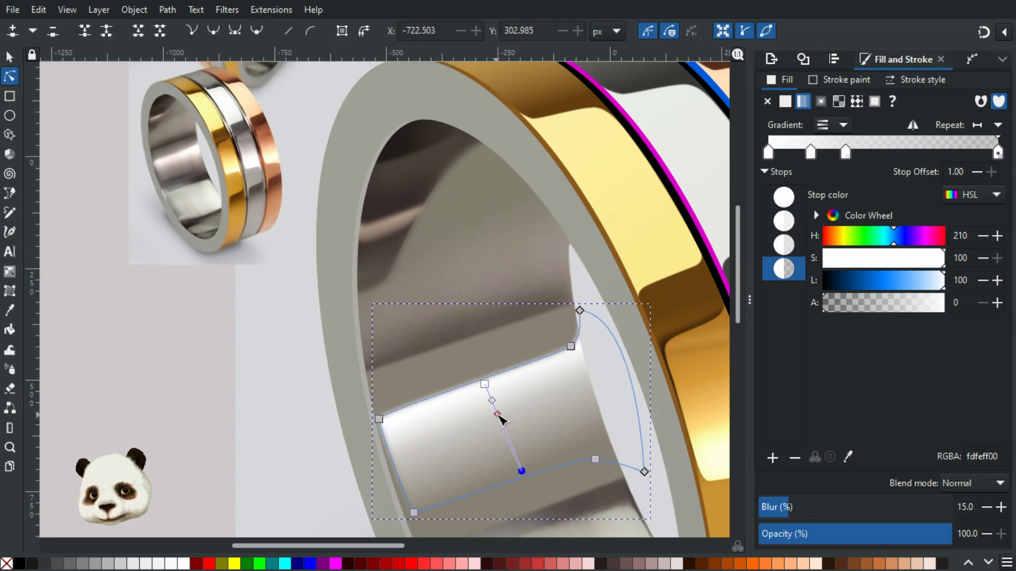
drag(498, 415, 492, 399)
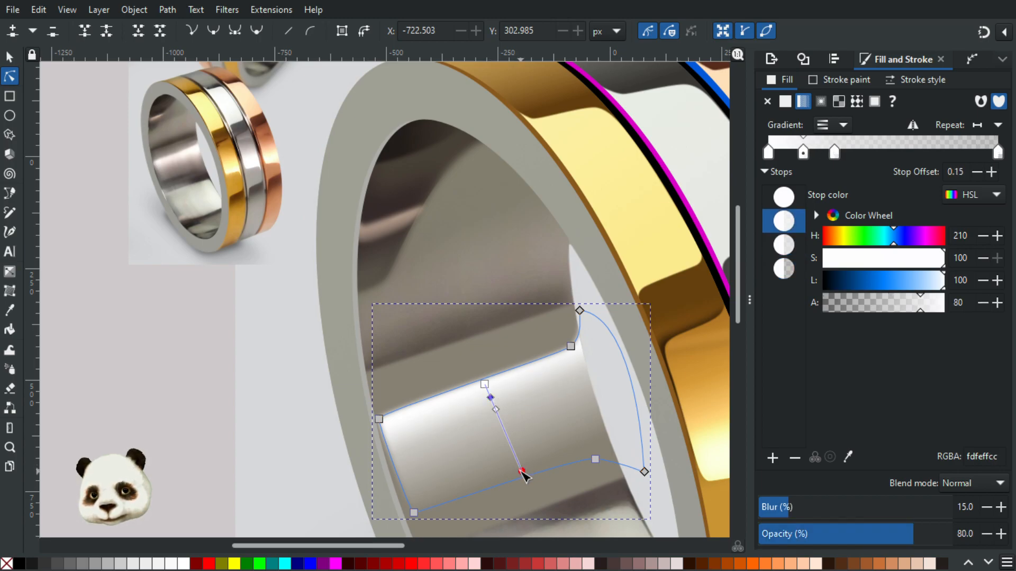
drag(522, 476, 520, 476)
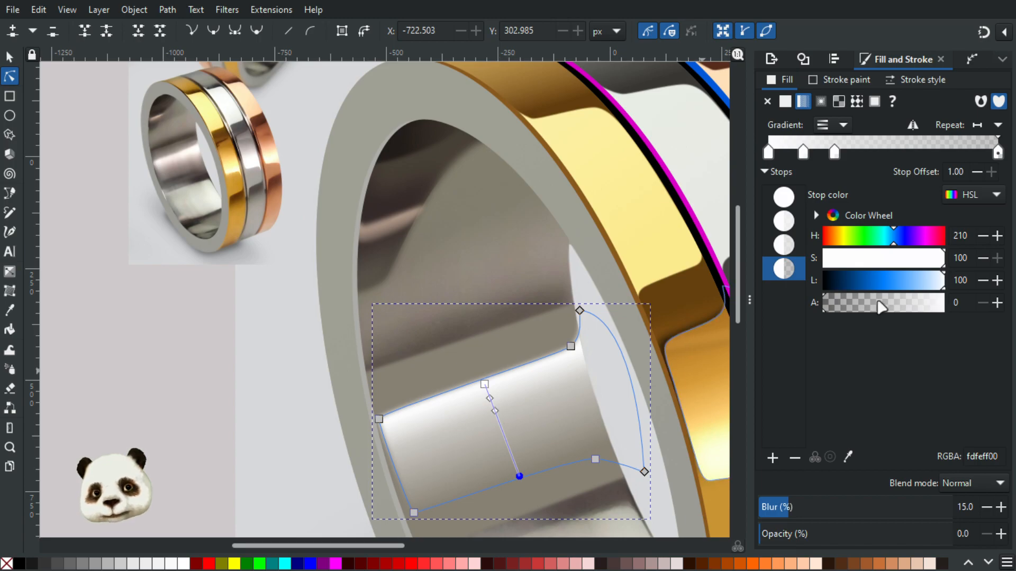
Set the alpha of the highlight gradient's 0.29 stop to 47 and of its 0.15 stop to 75.
click(495, 411)
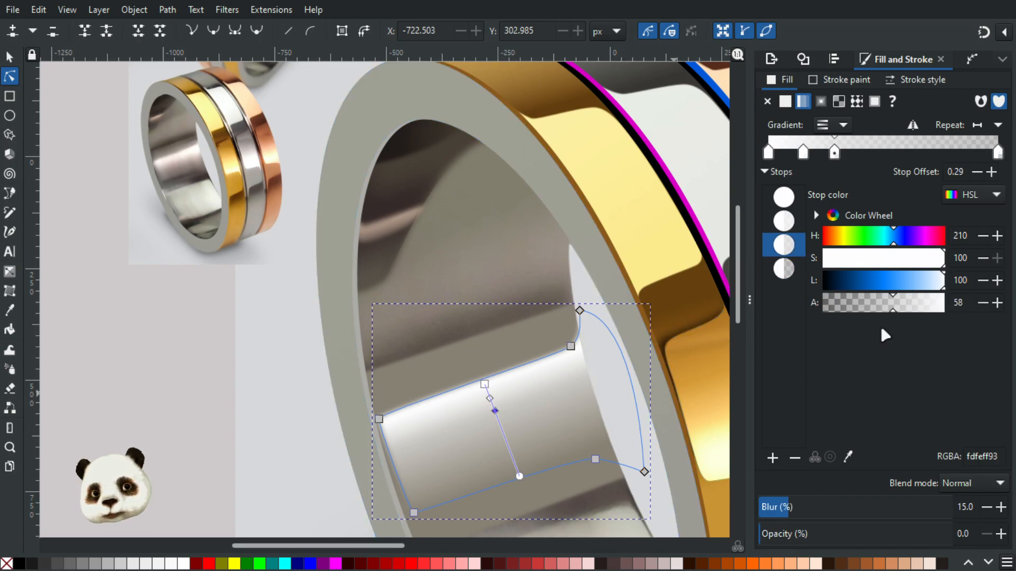
drag(880, 315, 914, 311)
click(489, 398)
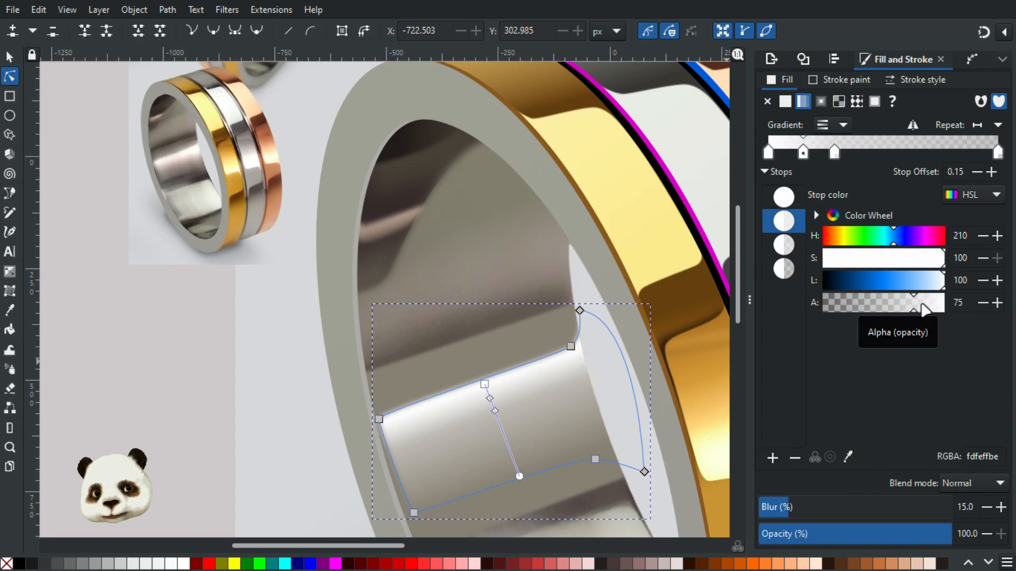
ctrl+scroll(491, 411, up, 1)
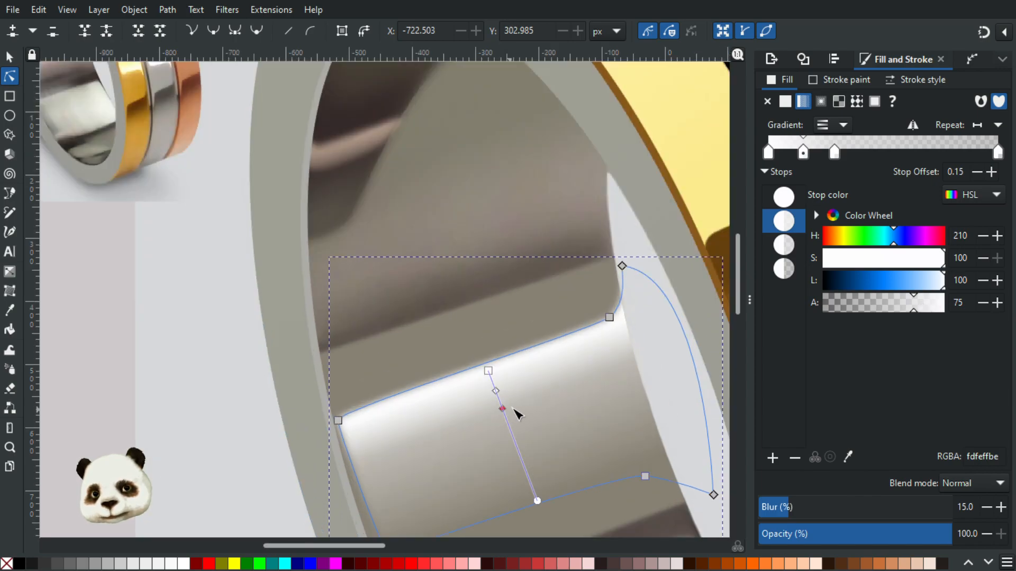
click(502, 409)
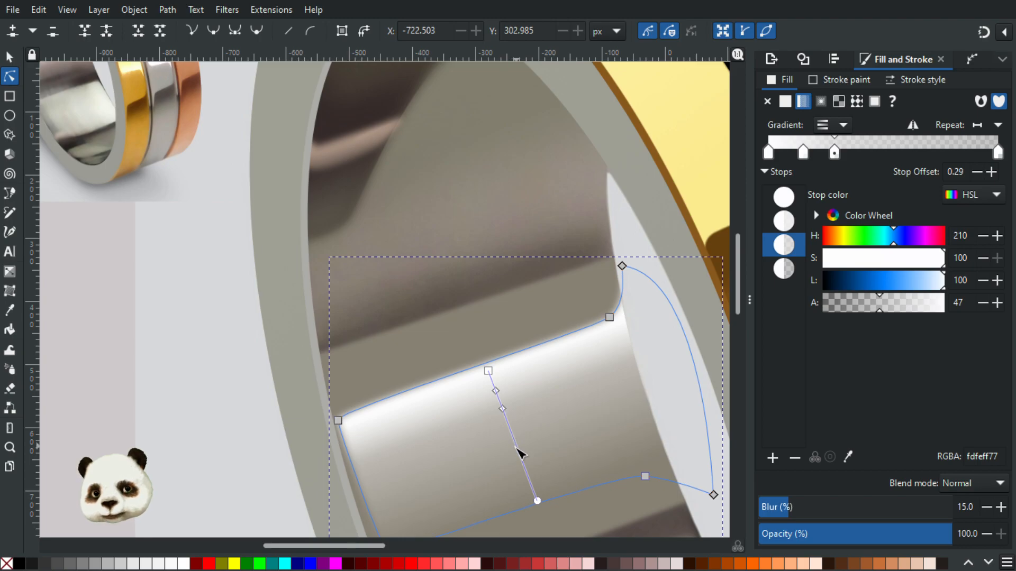
Add a stop at offset 0.59 to the highlight gradient and set its alpha to 19.
key(g)
double_click(518, 449)
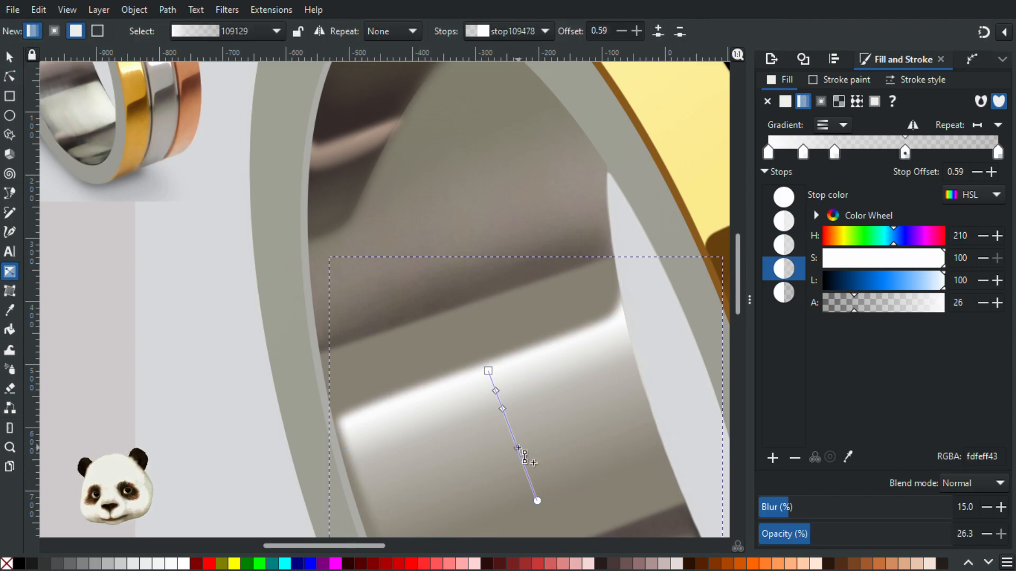
click(838, 304)
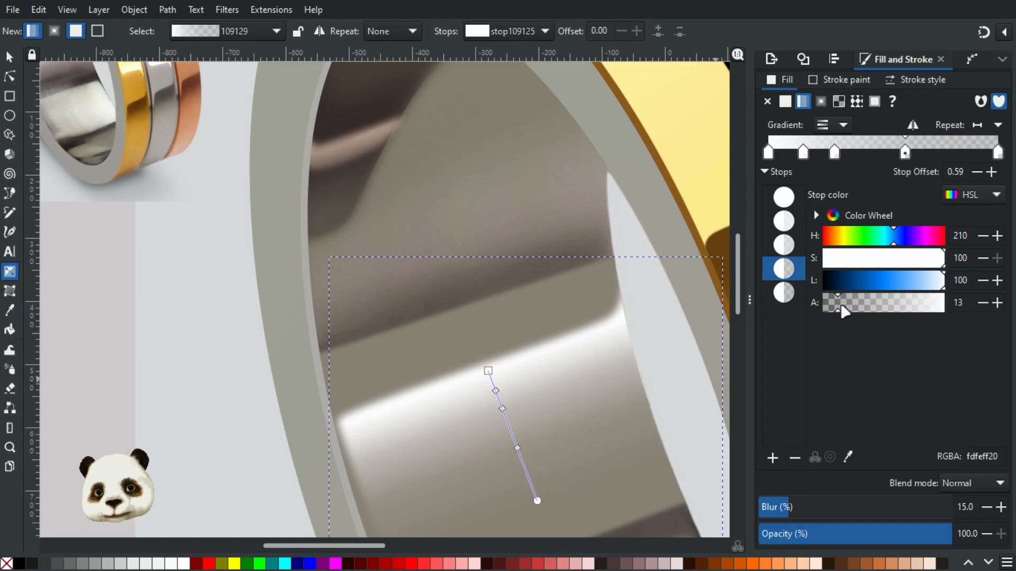
click(848, 306)
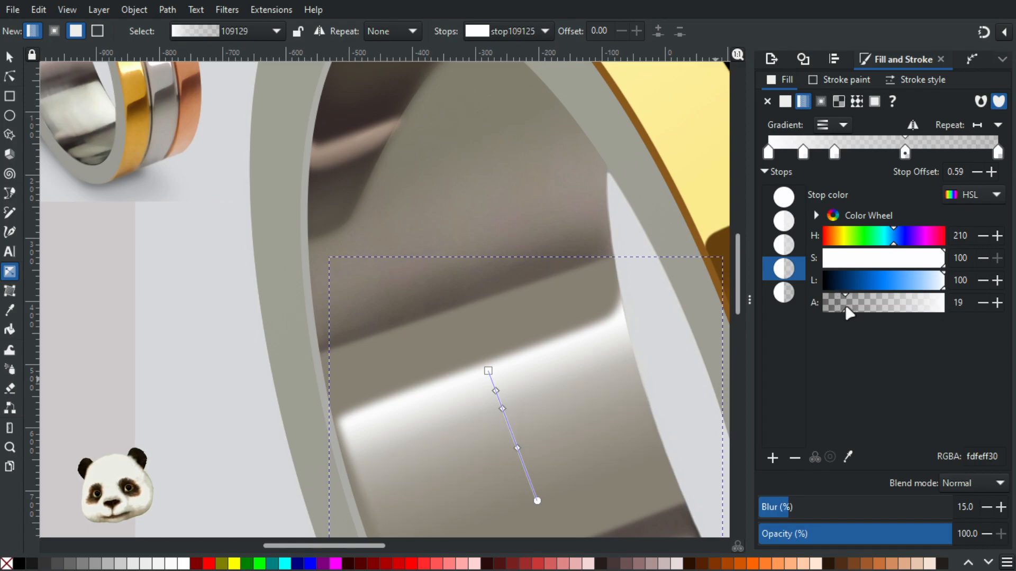
Reduce the alpha of the highlight gradient's 0.15 stop to 70 and shorten the gradient by pulling in its transparent end.
click(495, 391)
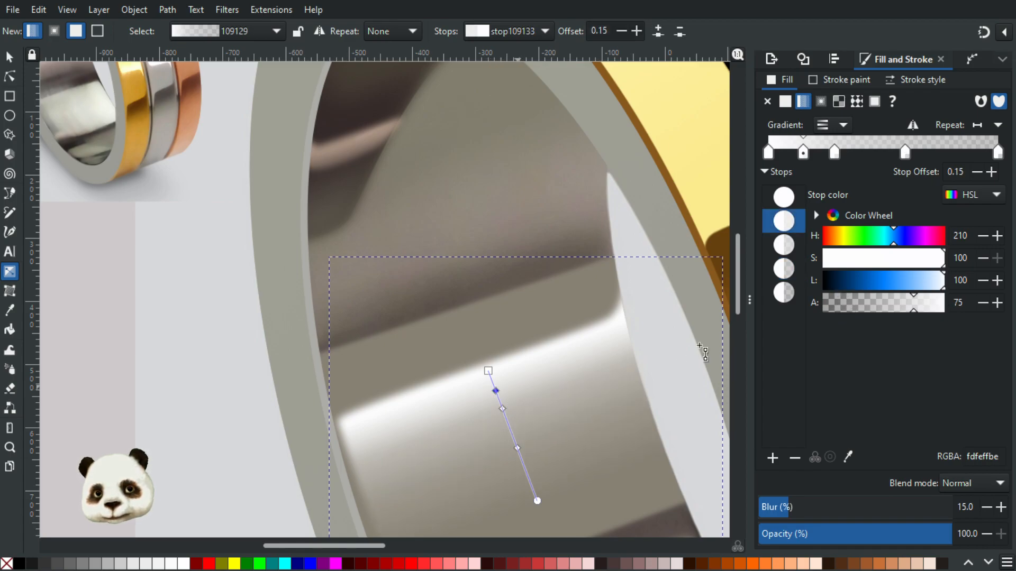
click(908, 311)
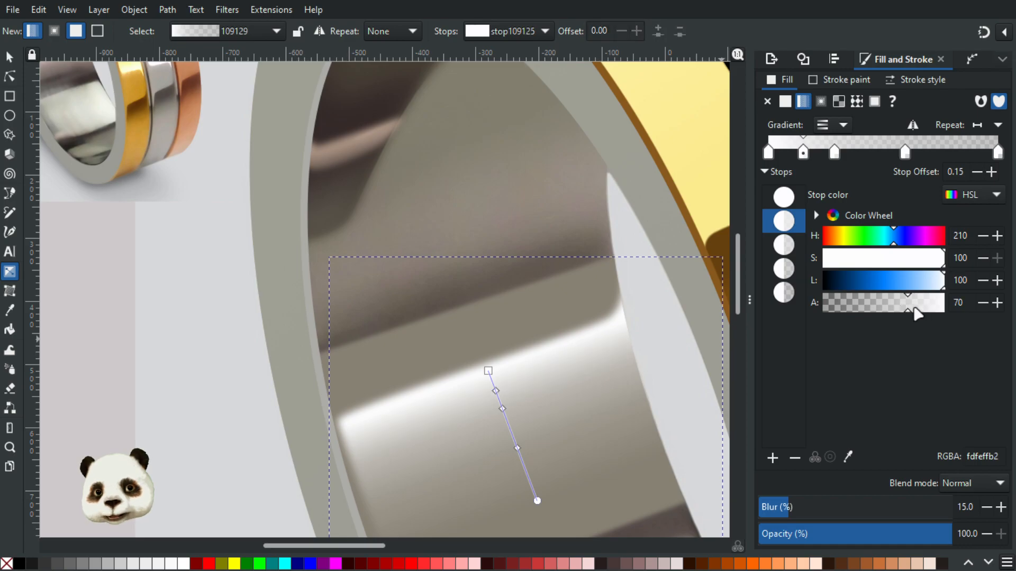
scroll(627, 352, down, 2)
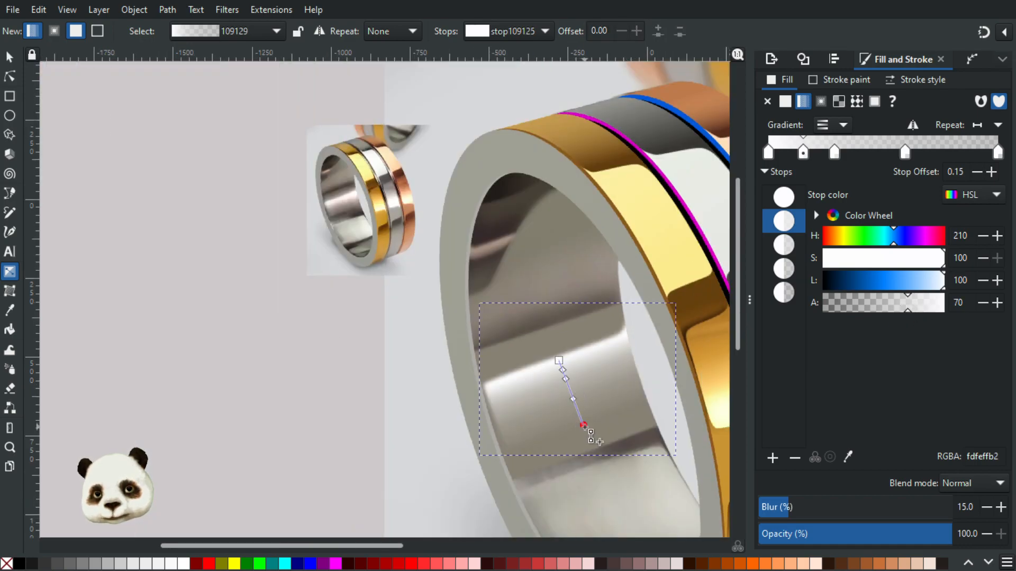
drag(584, 426, 576, 418)
scroll(583, 414, down, 2)
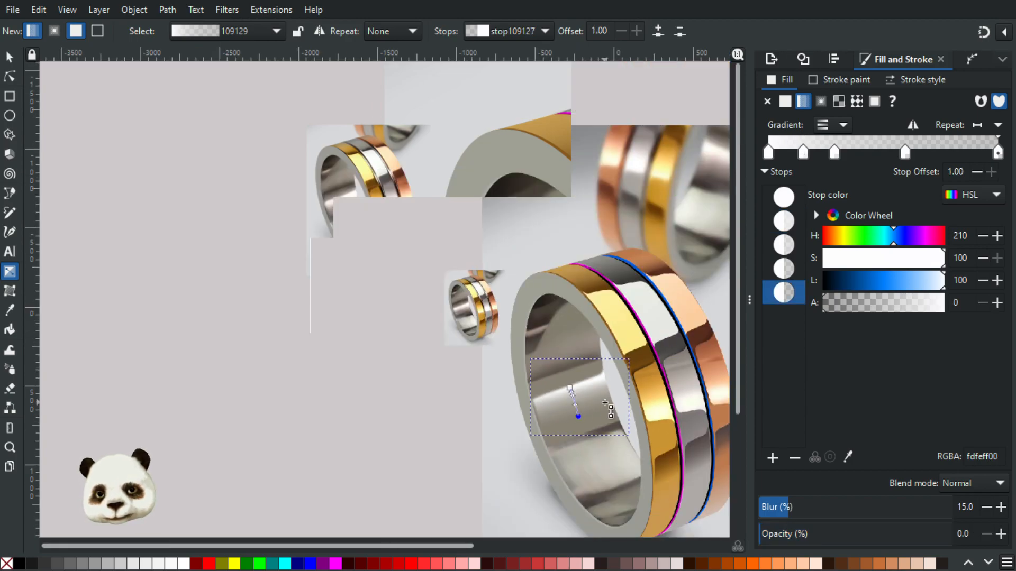
scroll(600, 406, up, 2)
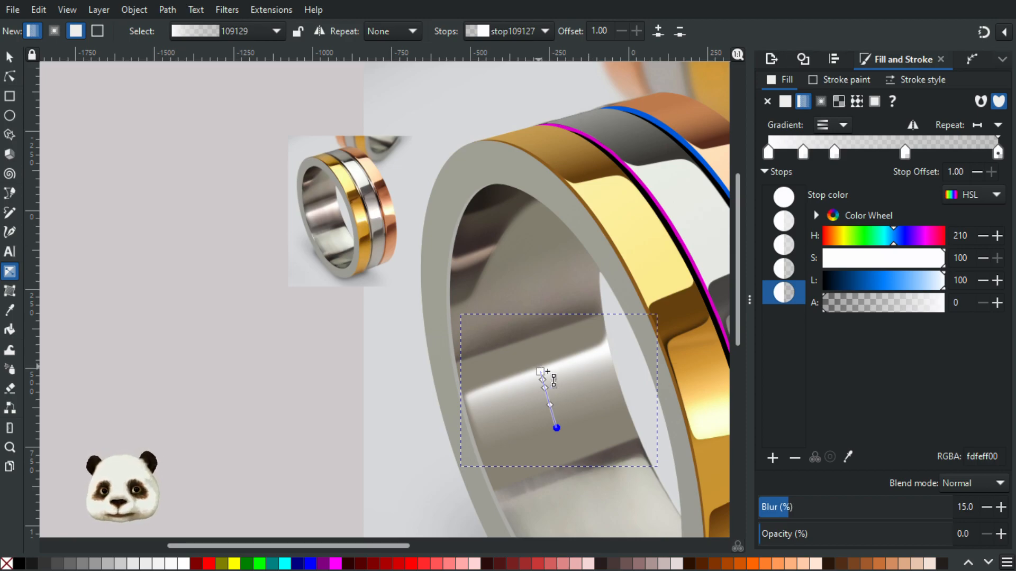
Compare the highlight on the ring's inner surface with the small reference ring at several magnifications.
click(9, 57)
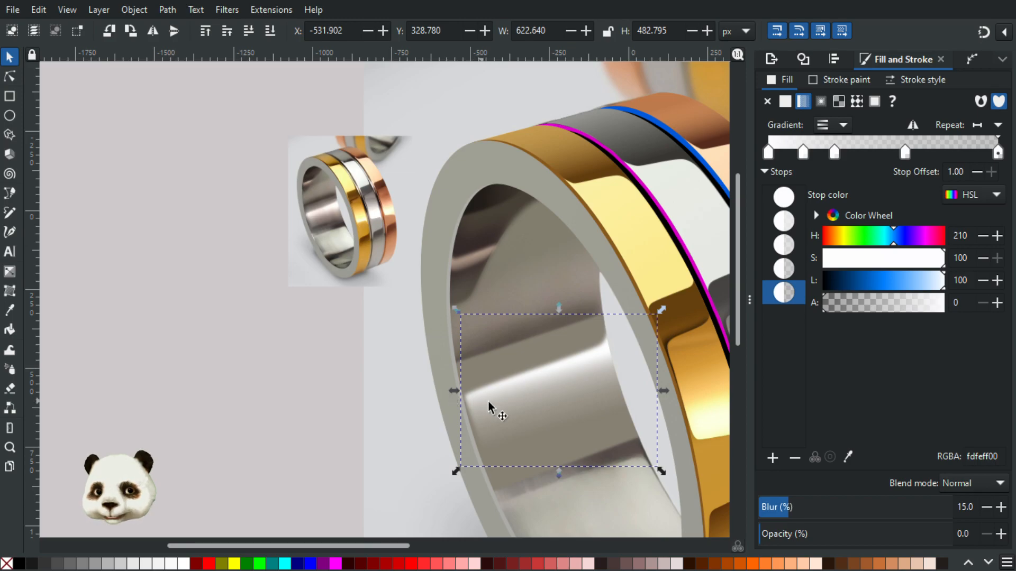
right_click(548, 394)
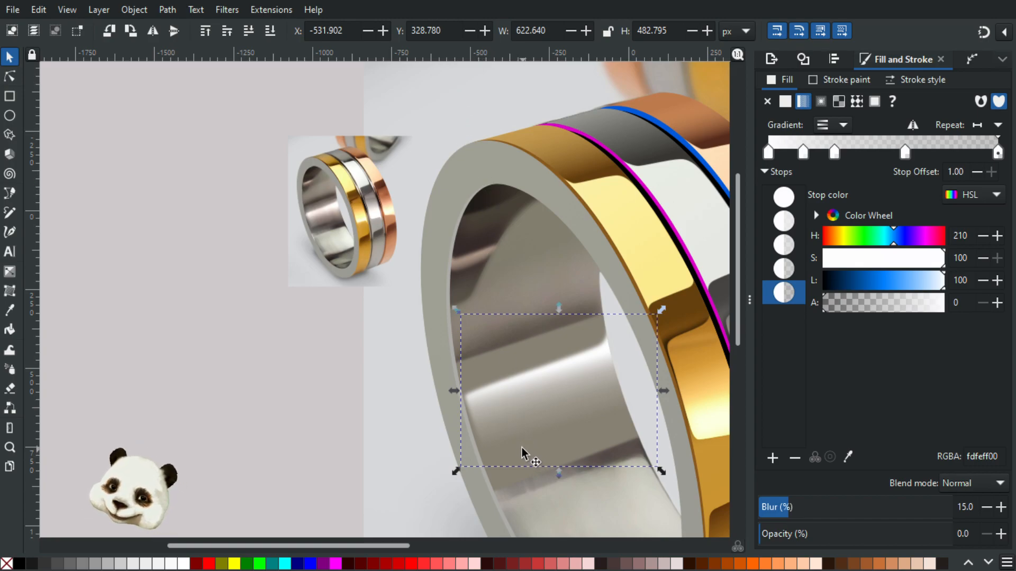
scroll(512, 423, up, 1)
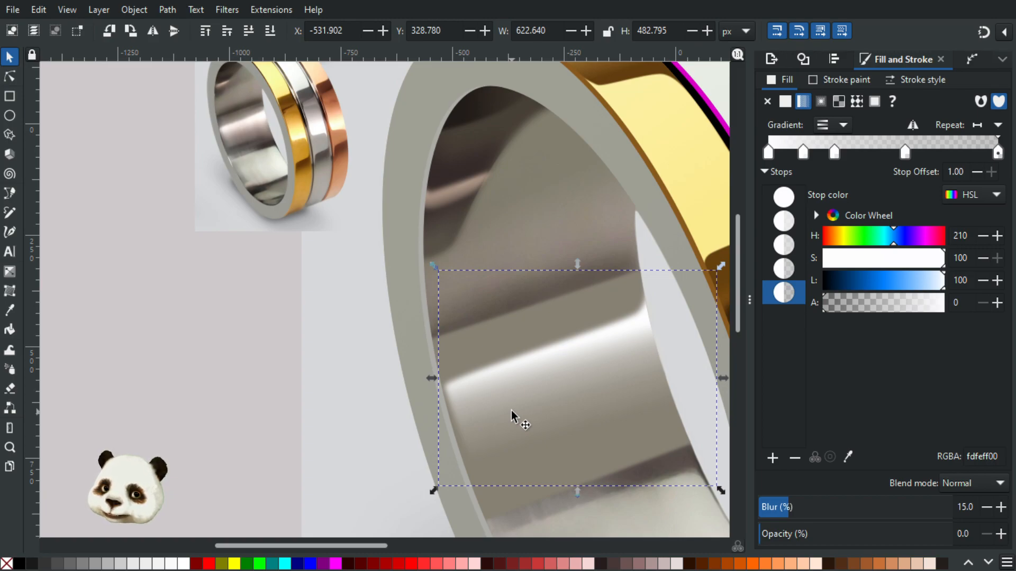
scroll(512, 417, down, 3)
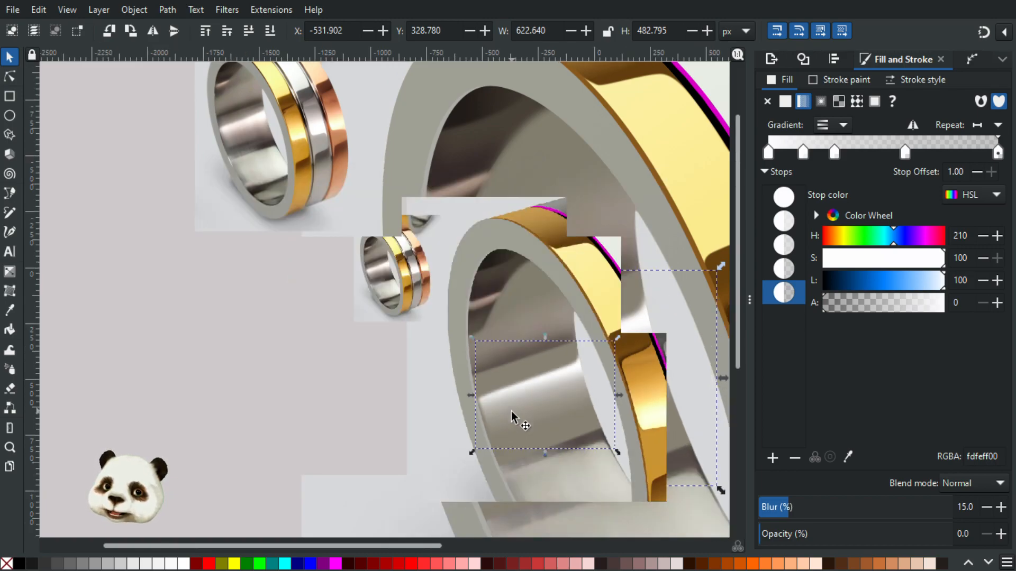
scroll(512, 418, up, 1)
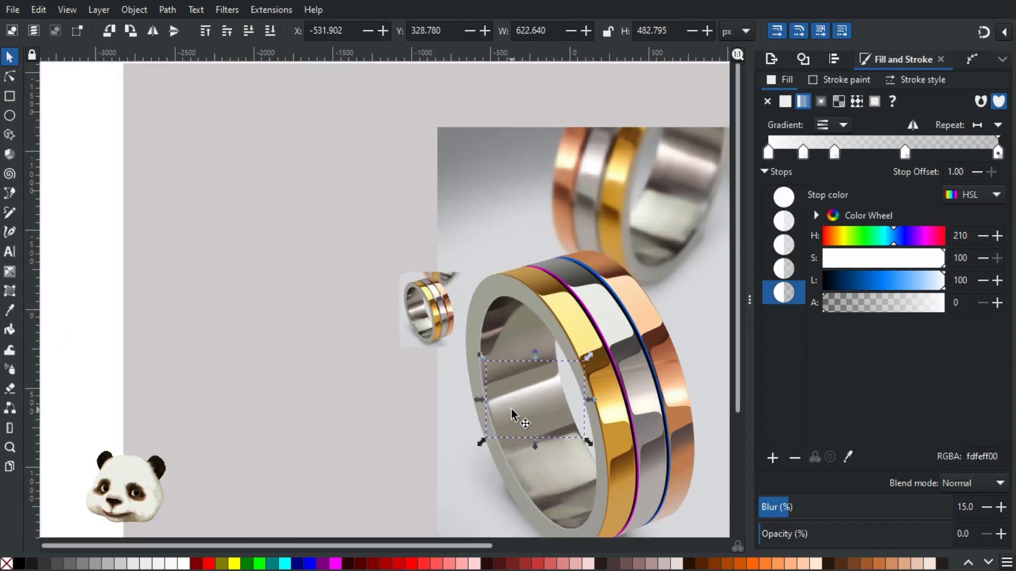
scroll(513, 418, up, 1)
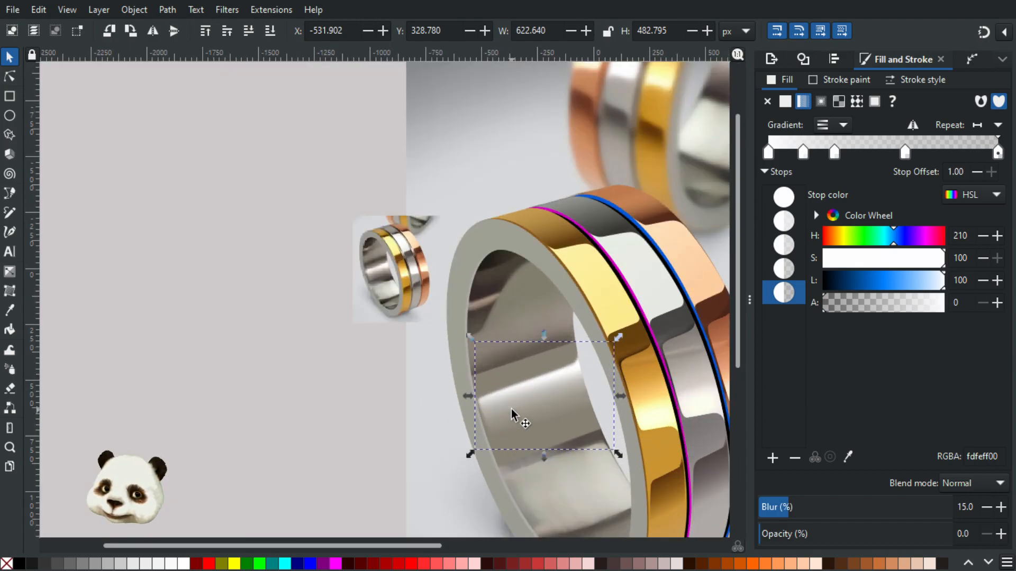
scroll(512, 418, up, 1)
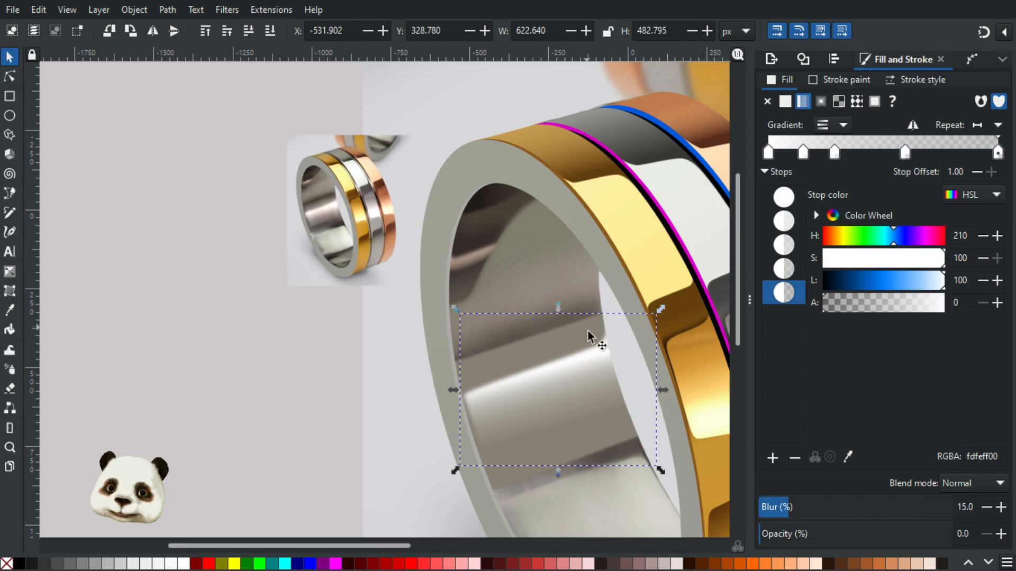
Try a 90% opacity on the clipped inner reflection group, restore it to 100%, and reselect the near-white highlight.
click(593, 350)
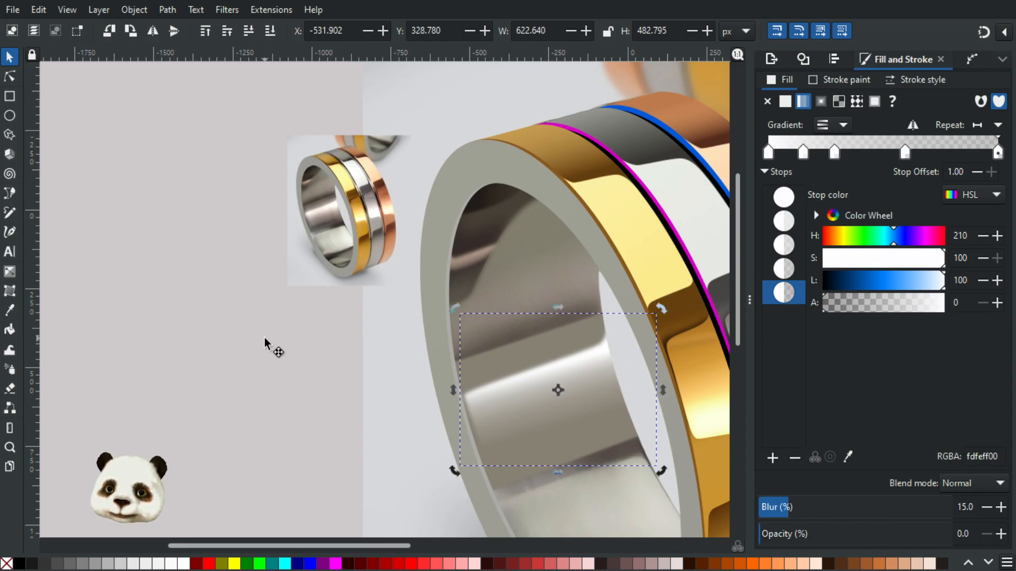
click(578, 360)
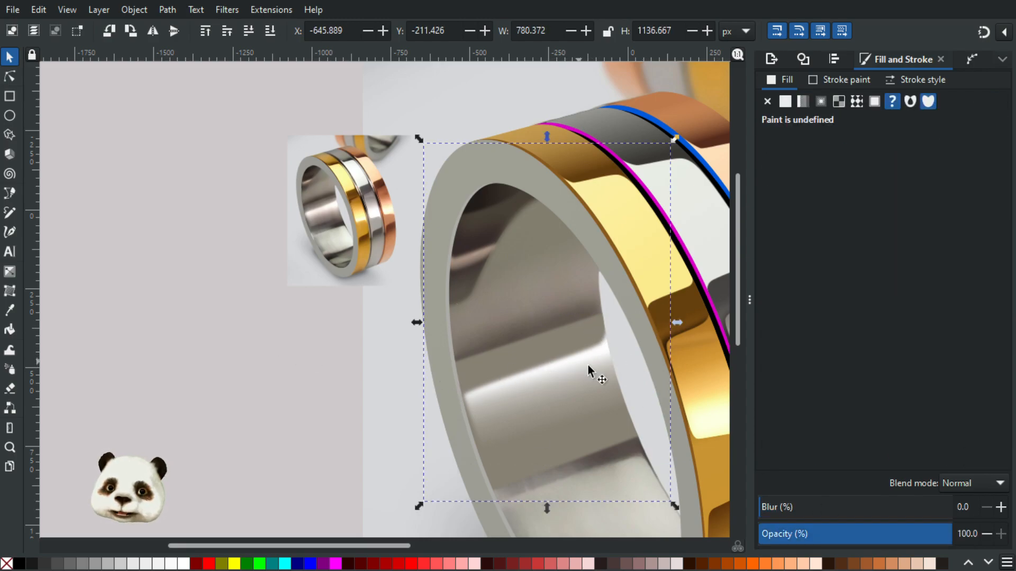
click(927, 535)
click(914, 533)
click(941, 534)
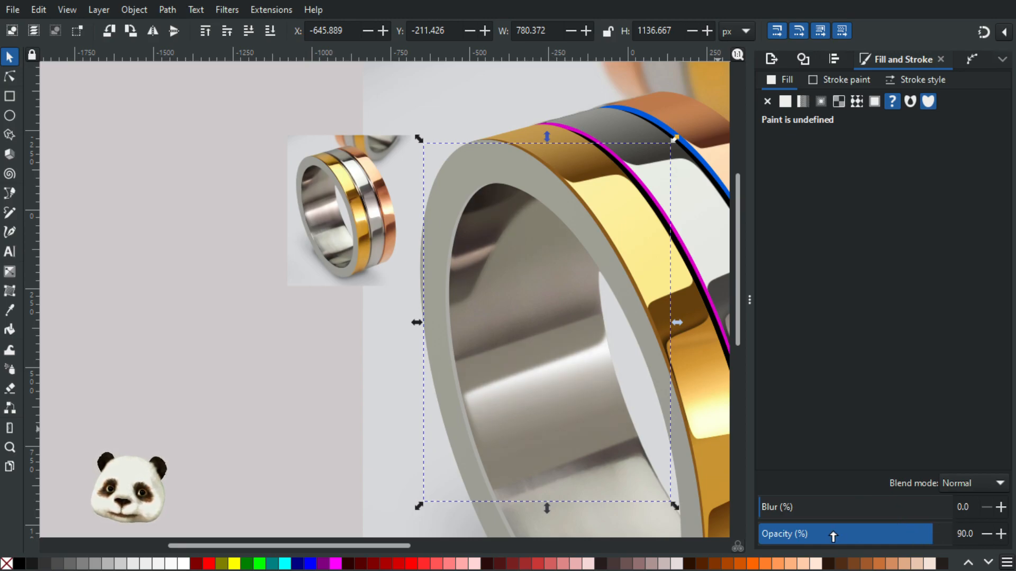
drag(817, 536, 993, 545)
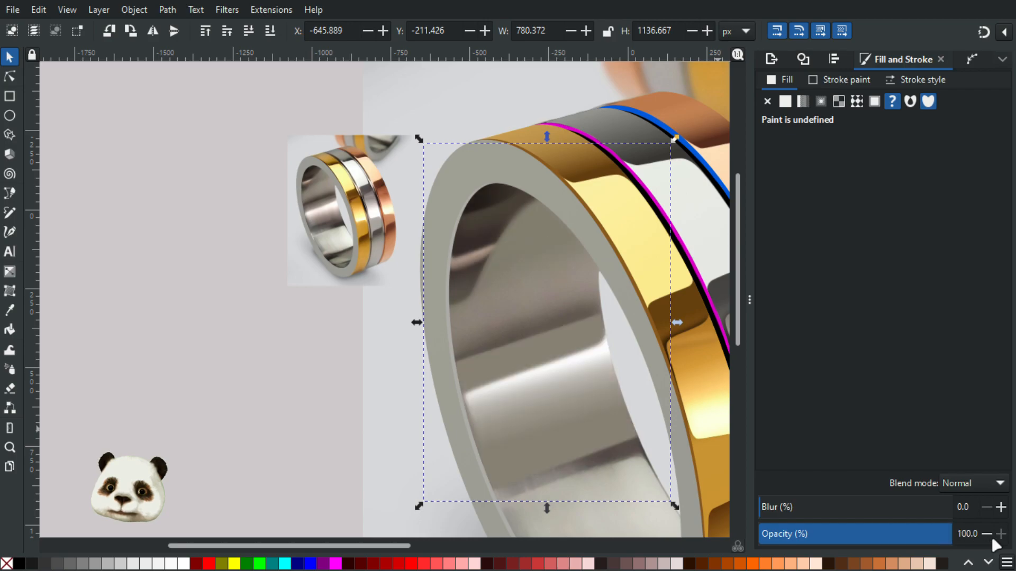
key(Escape)
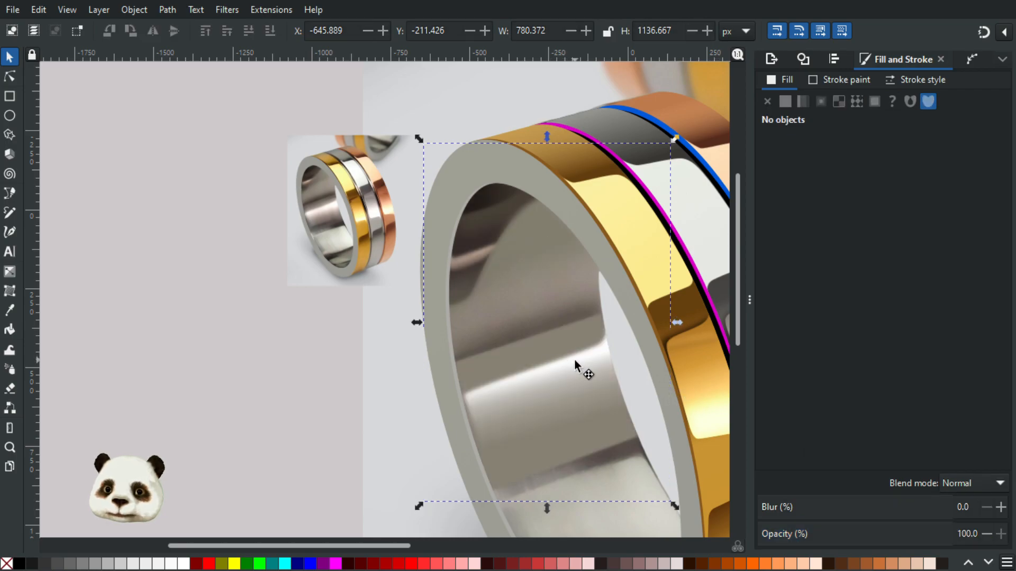
click(567, 362)
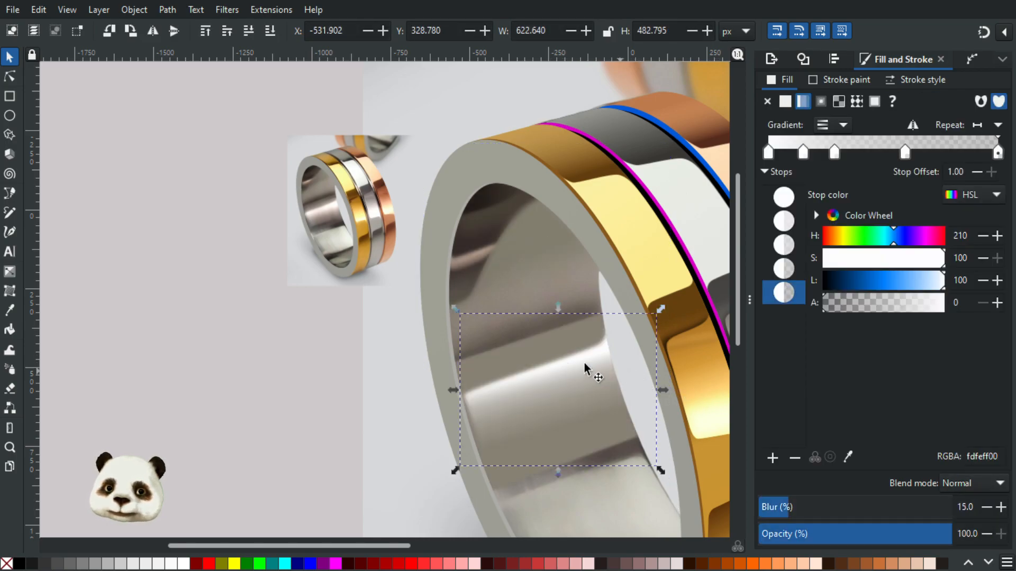
Set the near-white highlight's opacity to 90% and add a node on its left edge just below the upper corner.
click(931, 534)
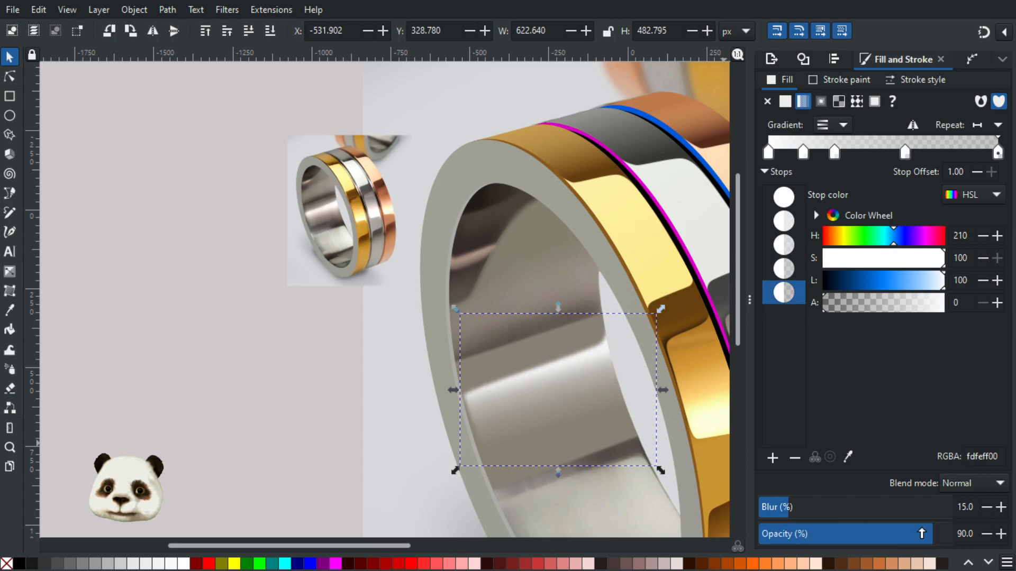
mouse_move(917, 534)
mouse_down()
mouse_move(894, 533)
mouse_move(934, 532)
mouse_up()
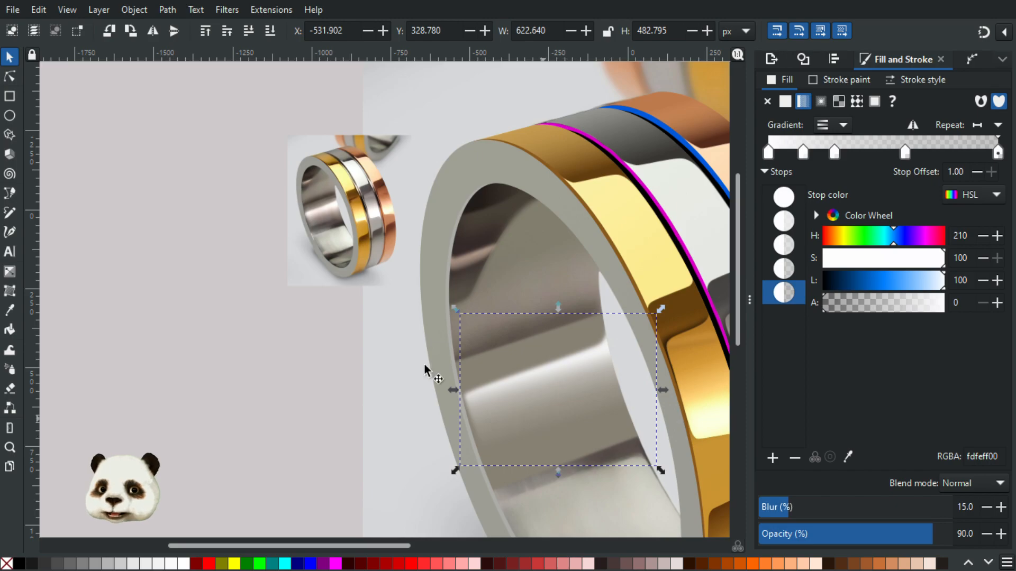
click(10, 76)
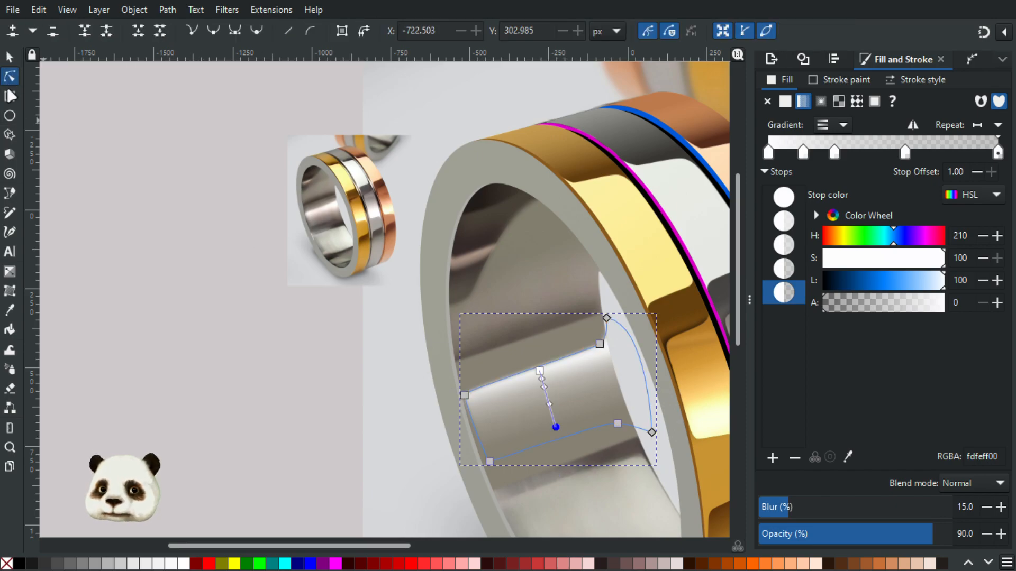
scroll(403, 410, up, 3)
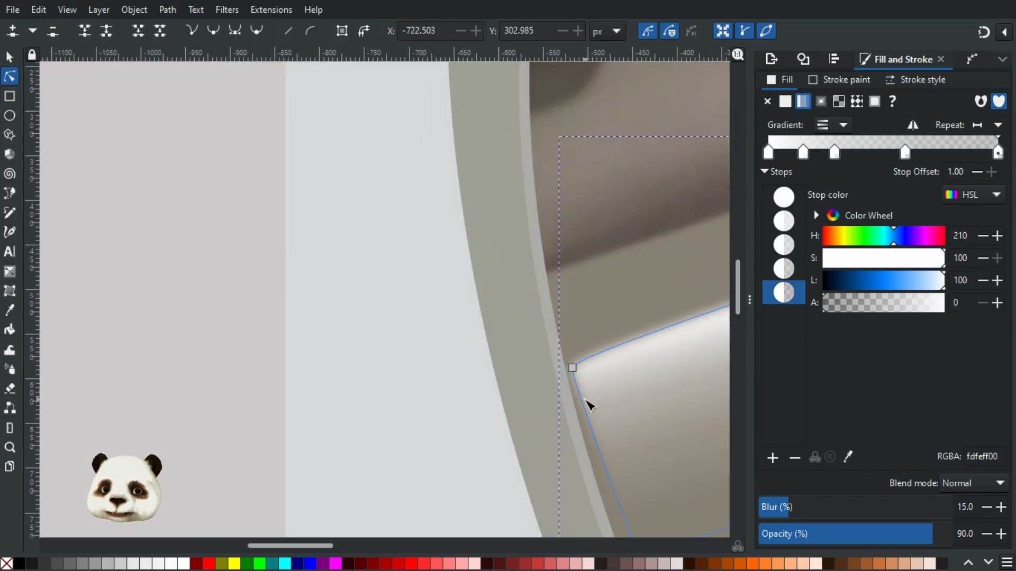
double_click(578, 403)
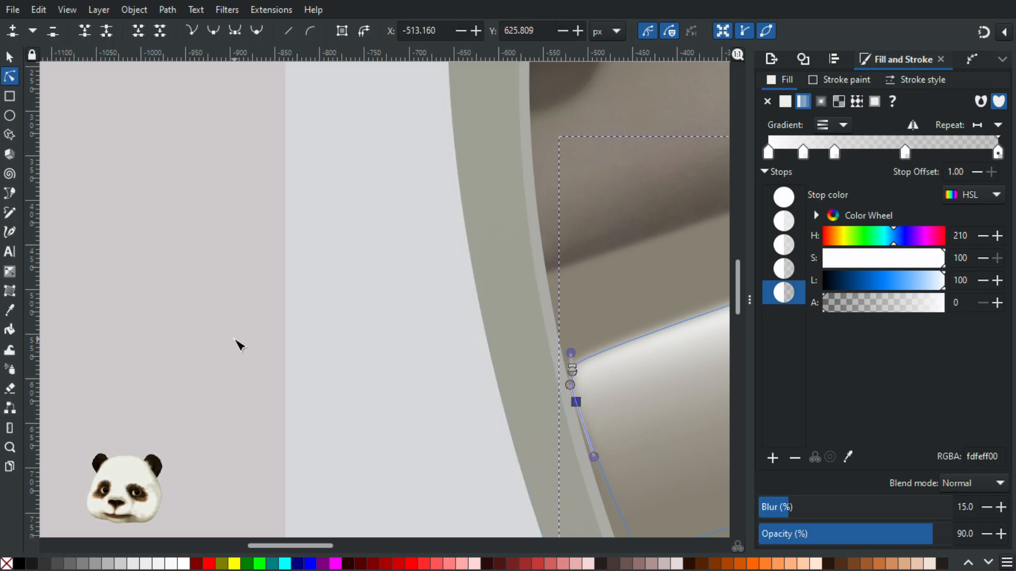
click(238, 344)
scroll(238, 344, down, 4)
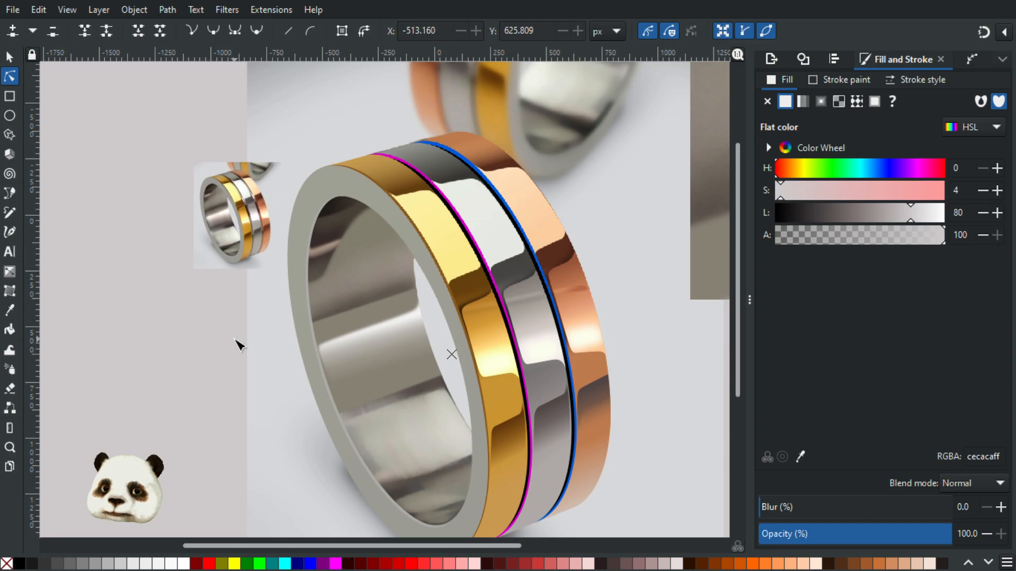
Move the highlight's lower-left corner node slightly inward, away from the ring's rim.
scroll(339, 368, up, 2)
click(347, 426)
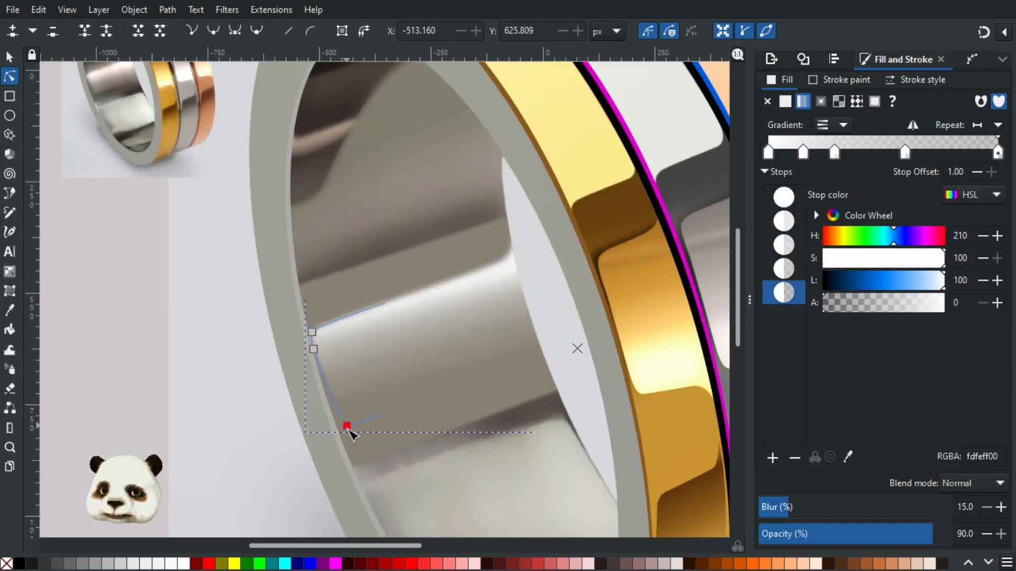
click(151, 393)
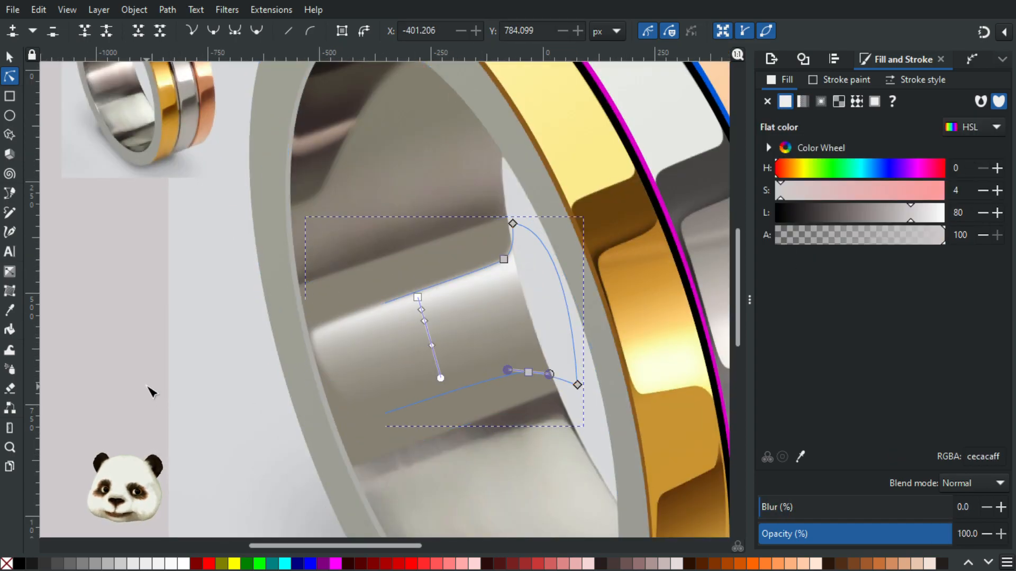
scroll(151, 393, down, 2)
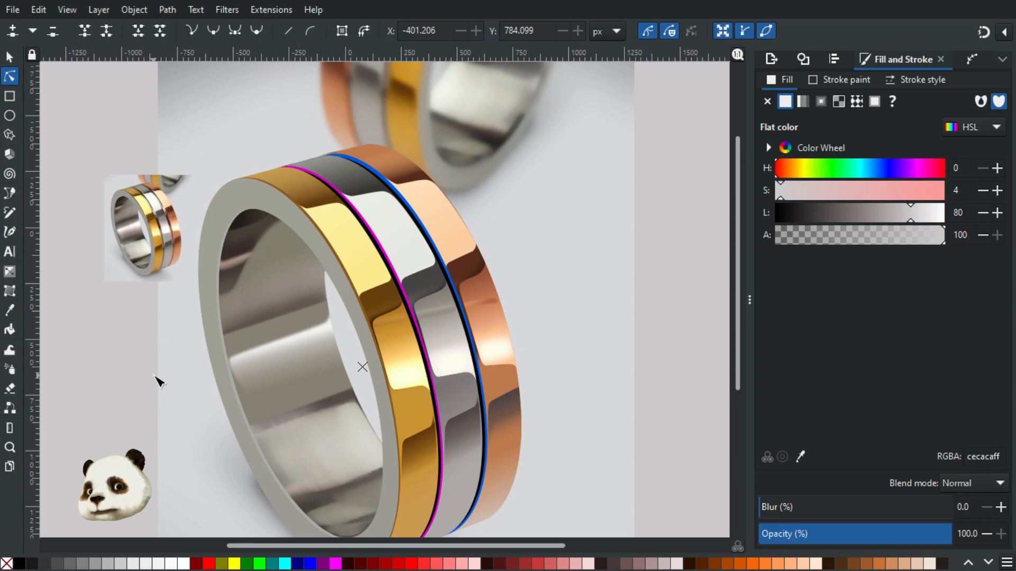
Inside the clipped inner reflection group, draw a closed four-sided shape about 603 by 400 px across the taupe band's upper edge.
scroll(165, 370, up, 1)
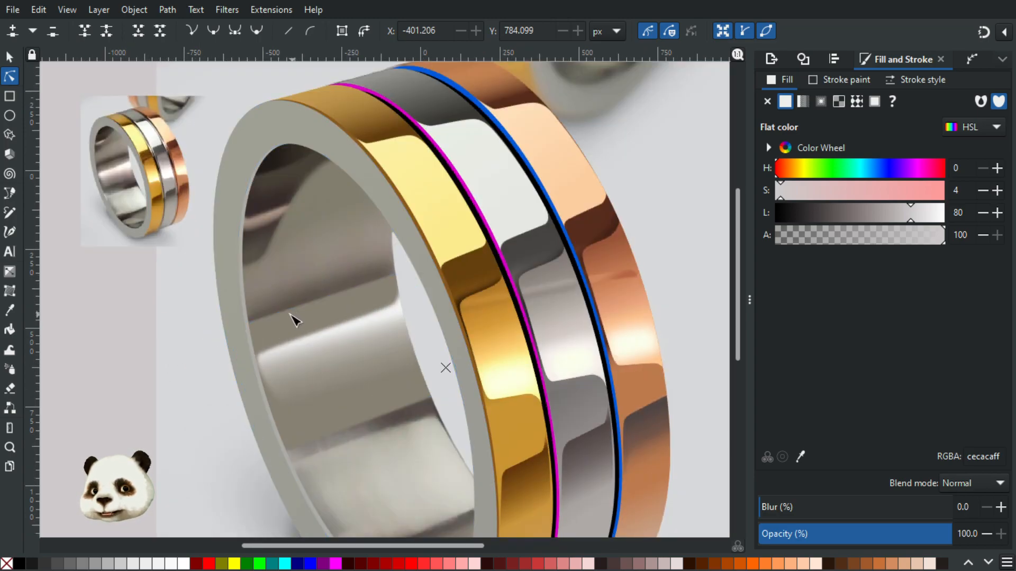
click(297, 316)
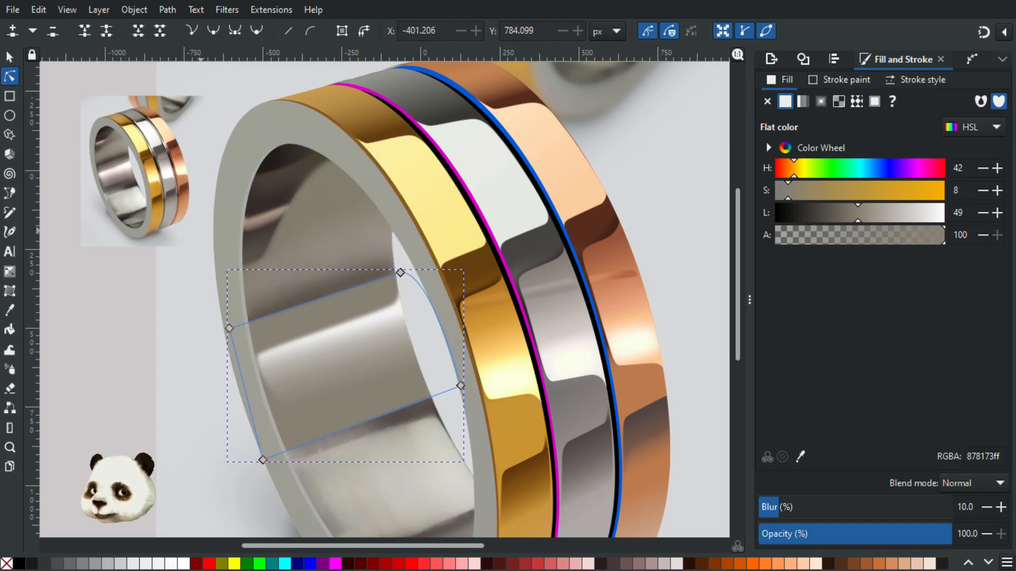
click(11, 57)
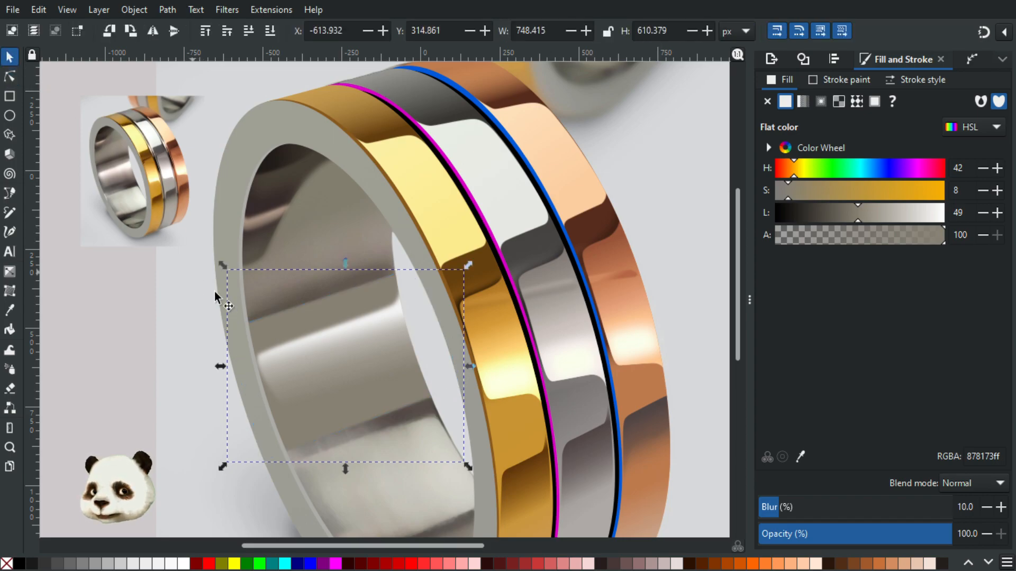
click(296, 333)
click(299, 335)
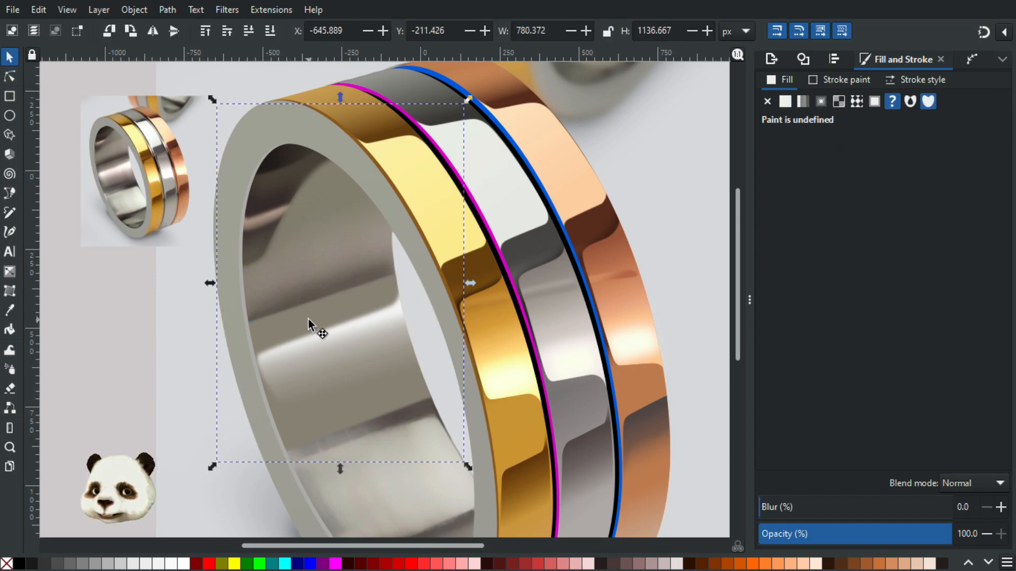
double_click(307, 317)
click(308, 310)
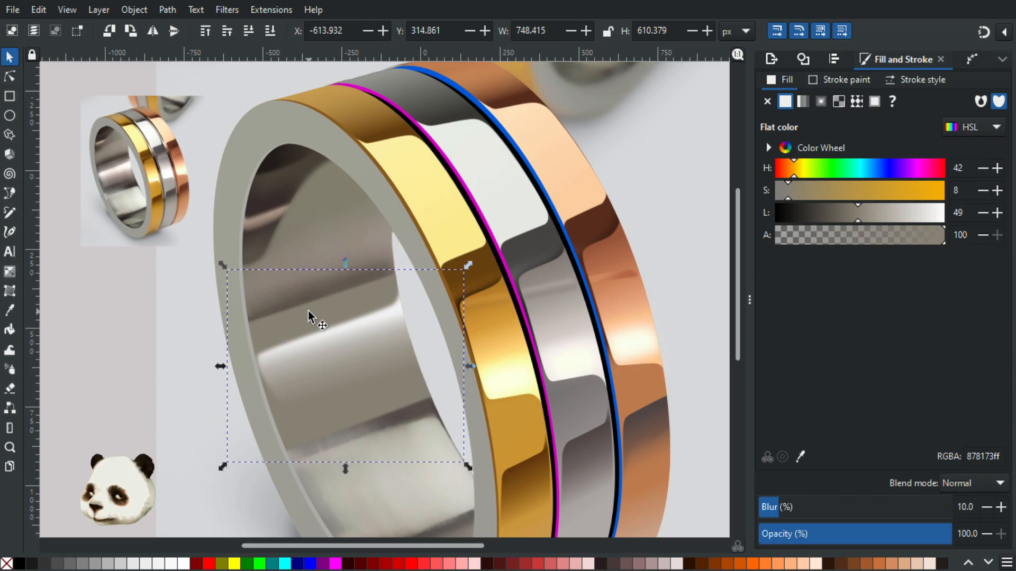
key(b)
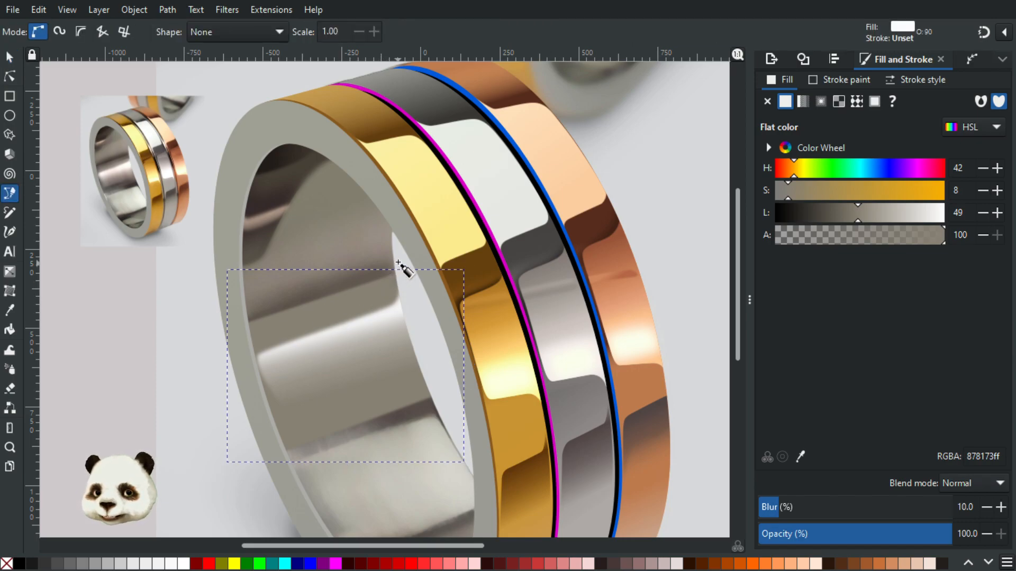
click(395, 262)
click(231, 310)
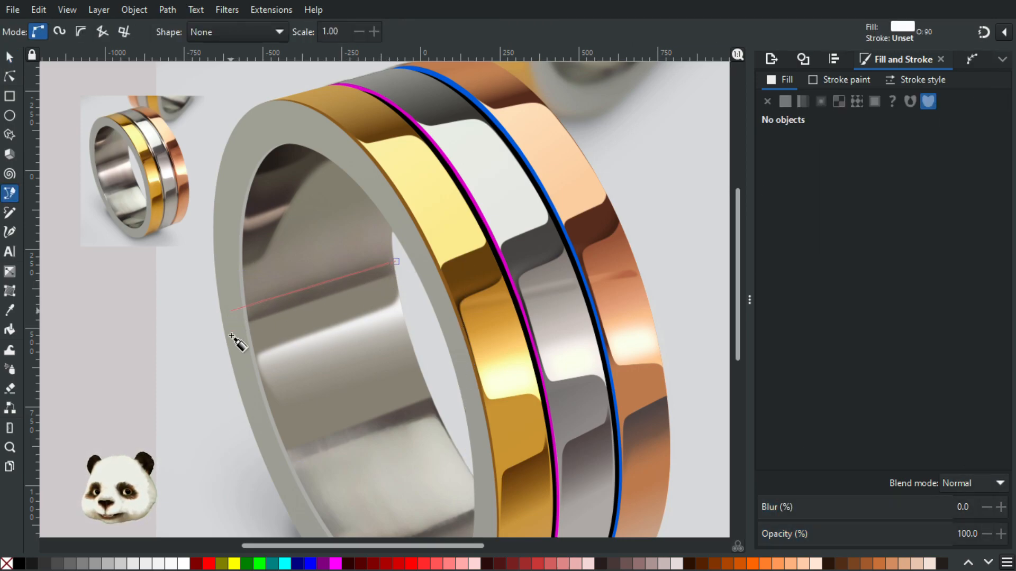
click(241, 386)
click(420, 323)
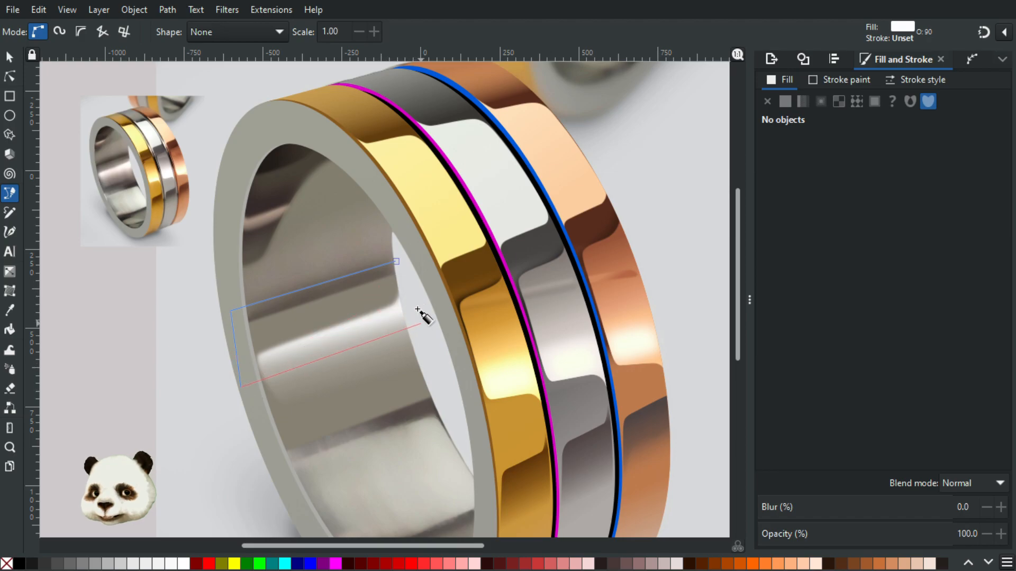
click(396, 262)
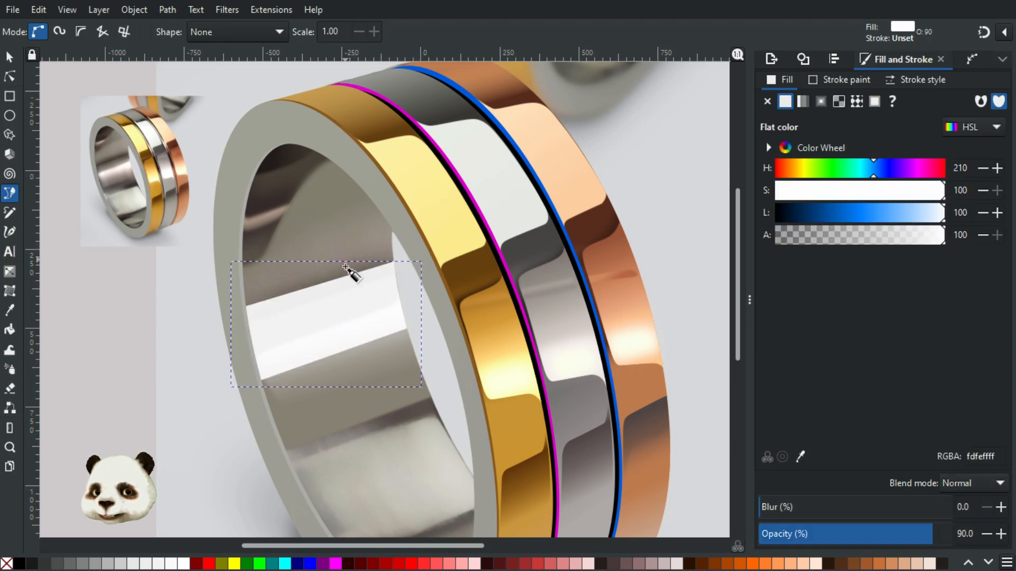
Fill the new shape with dark brown 474039 sampled from the small reference ring's inner surface and set its opacity to 100%.
key(d)
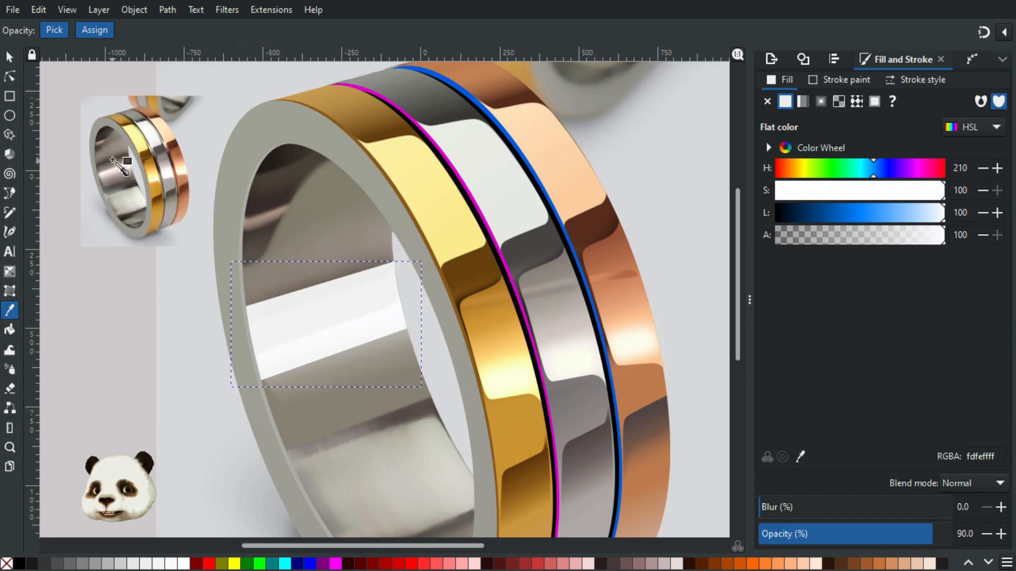
click(113, 160)
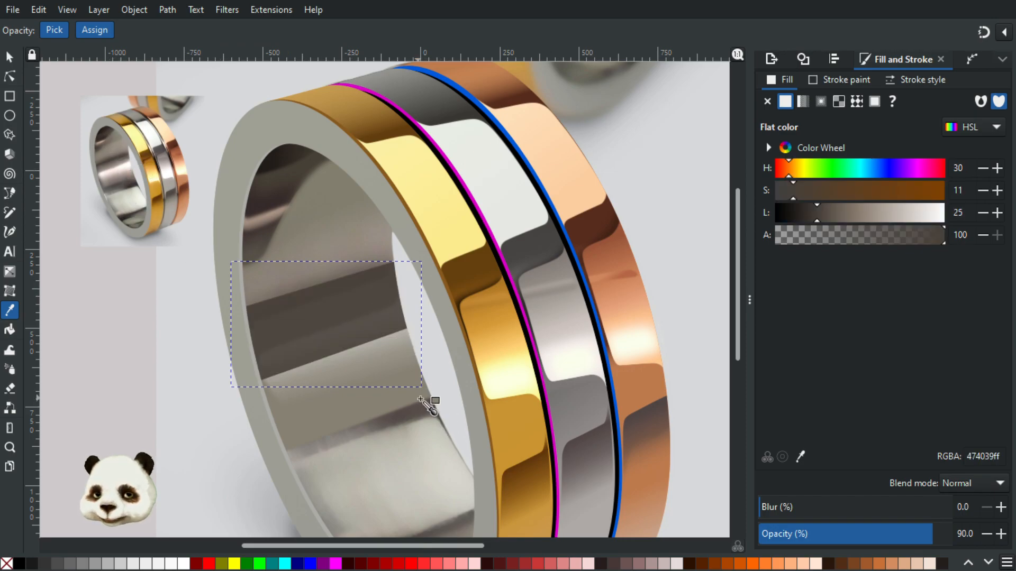
drag(946, 534, 992, 534)
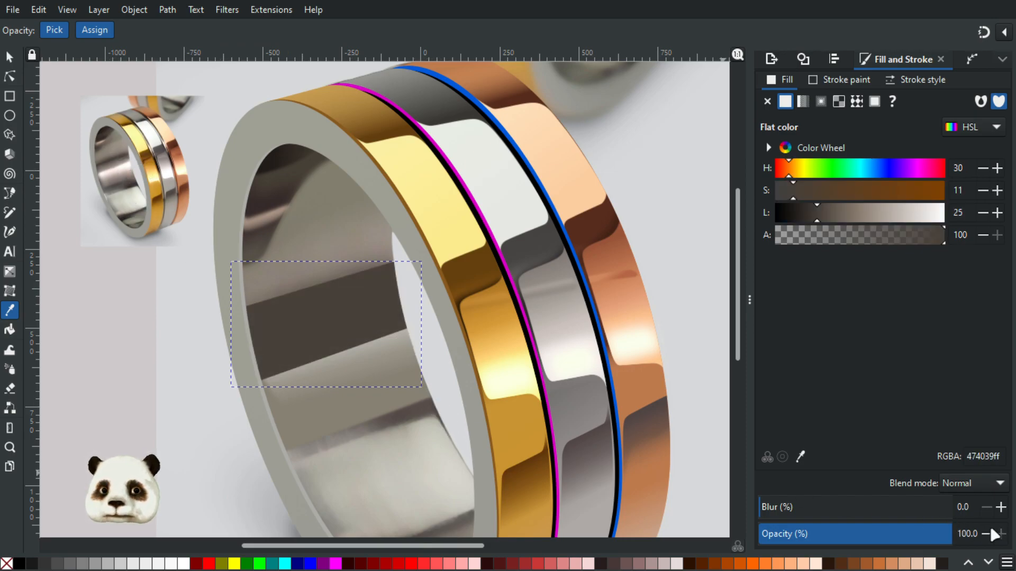
Lower the dark brown shape two levels so it sits beneath the taupe band and set its blur to 40%.
key(Page_Down)
key(Page_Down)
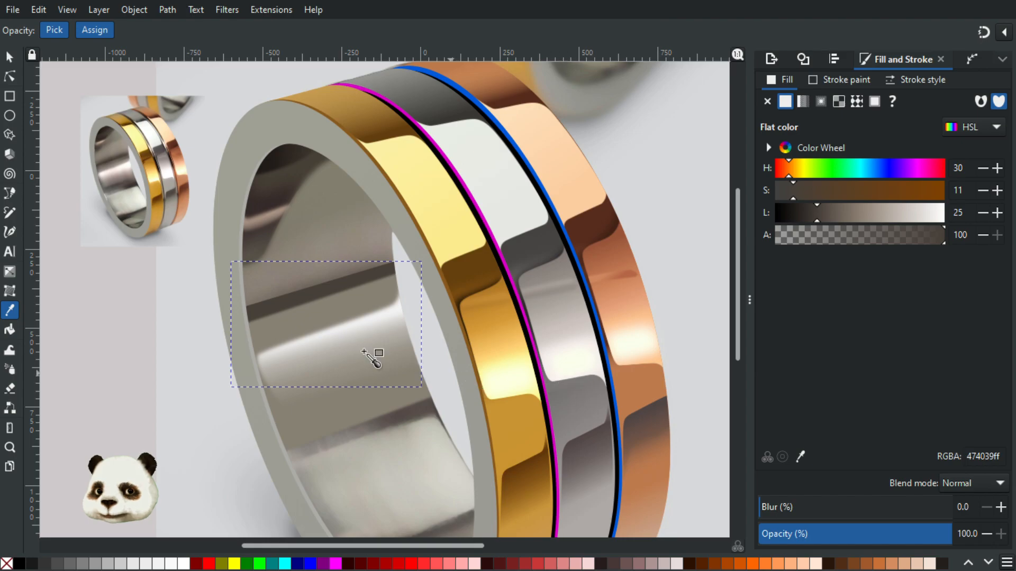
click(9, 57)
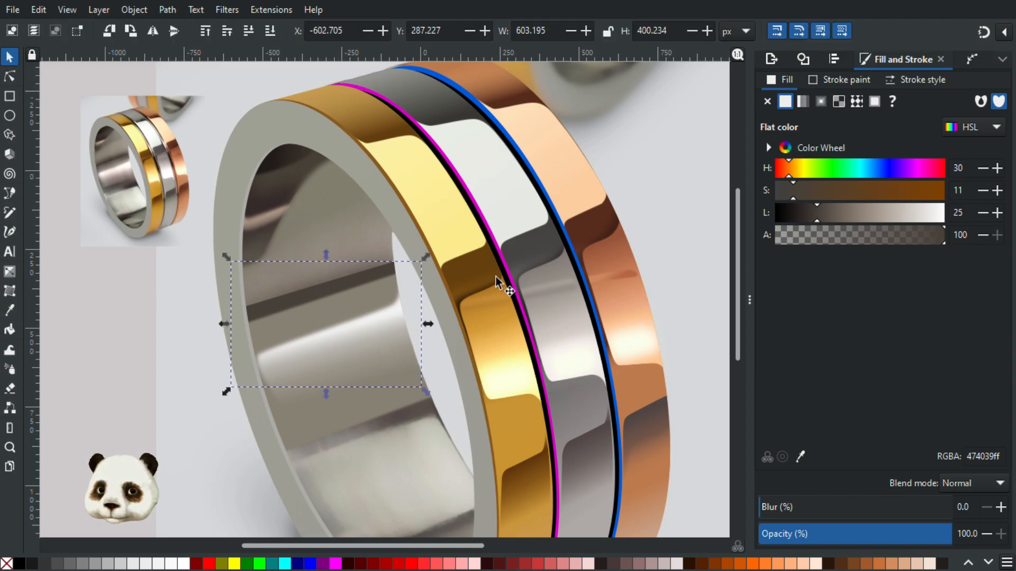
drag(824, 515, 810, 508)
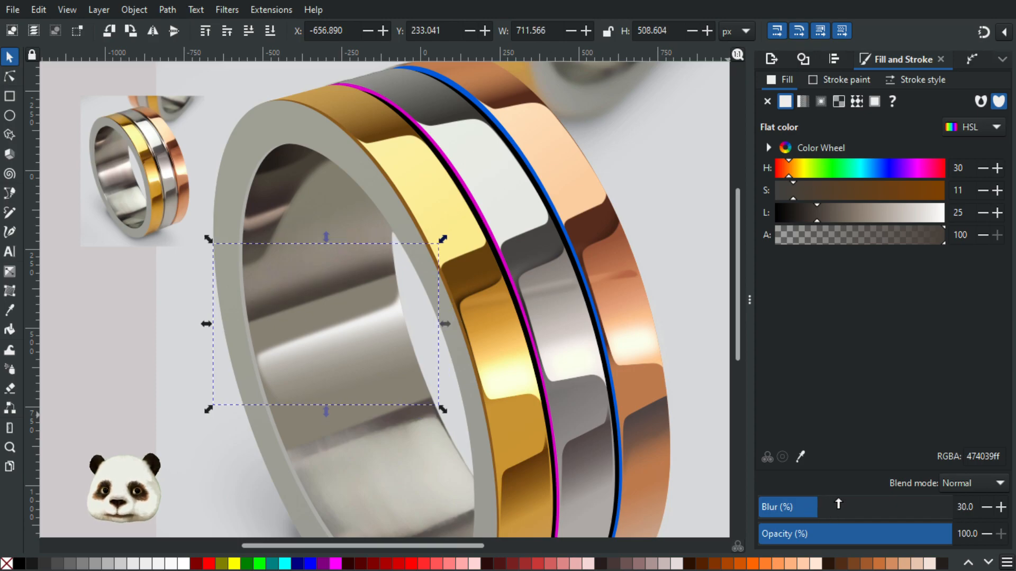
Try shifting the blurred dark shape down across the ring's inner surface, and undo the move.
click(338, 309)
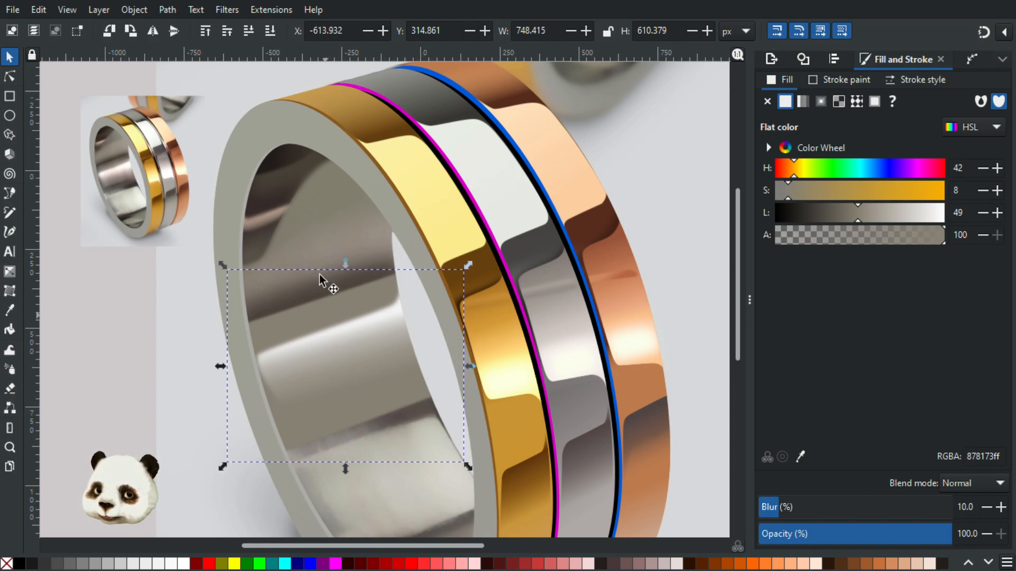
drag(309, 294, 391, 377)
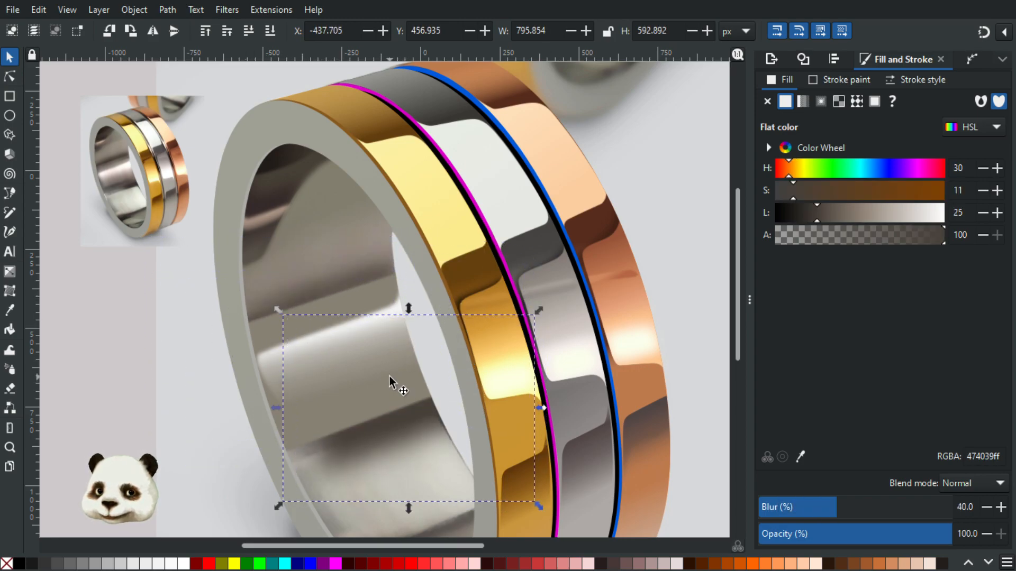
key(ctrl+z)
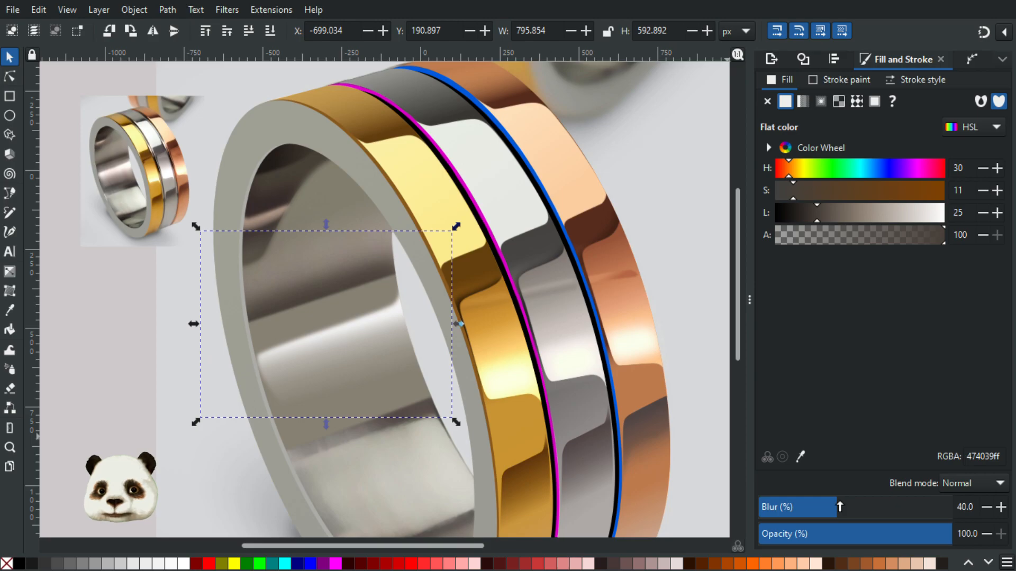
Recolour the blurred dark shape with brown 4d443b sampled from the dark inner band of the reference ring, and deselect it.
scroll(112, 179, up, 2)
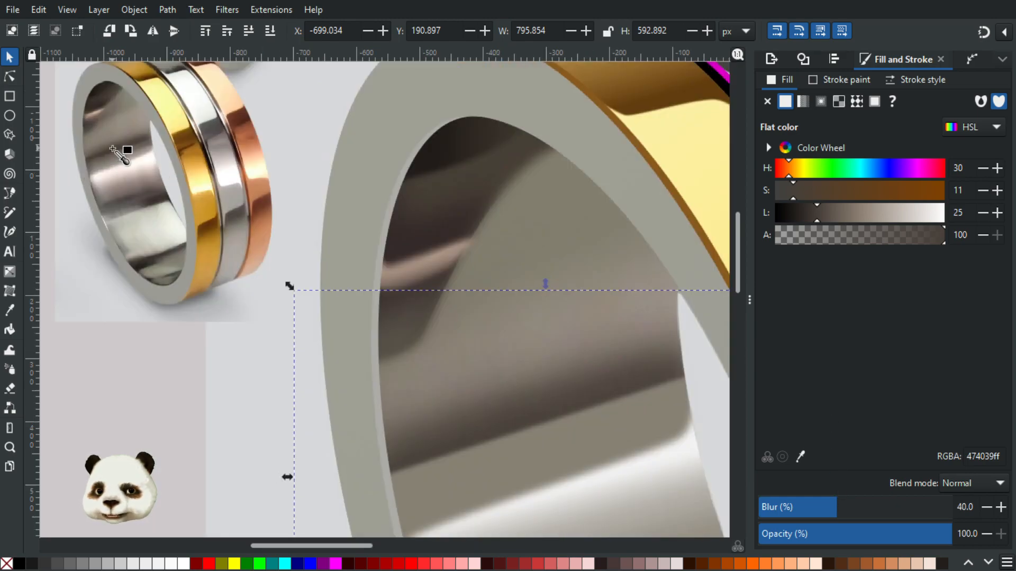
key(d)
click(121, 145)
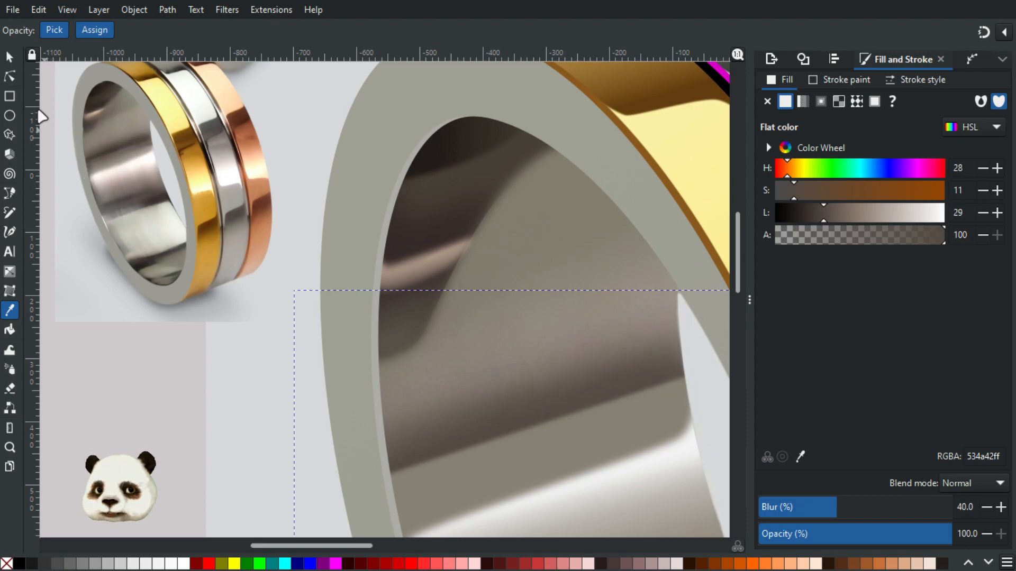
scroll(230, 289, down, 2)
scroll(178, 230, up, 2)
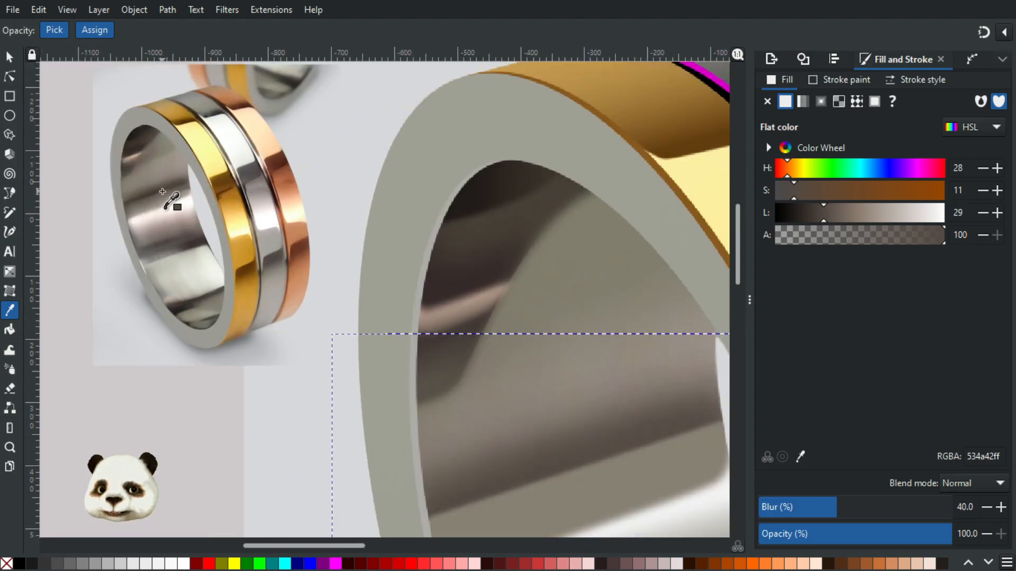
click(168, 188)
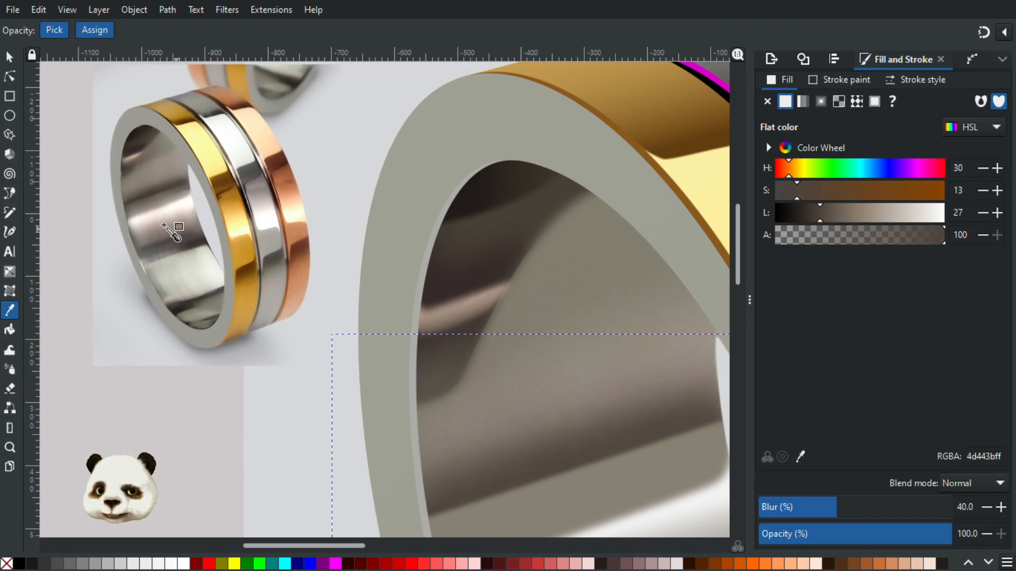
click(9, 58)
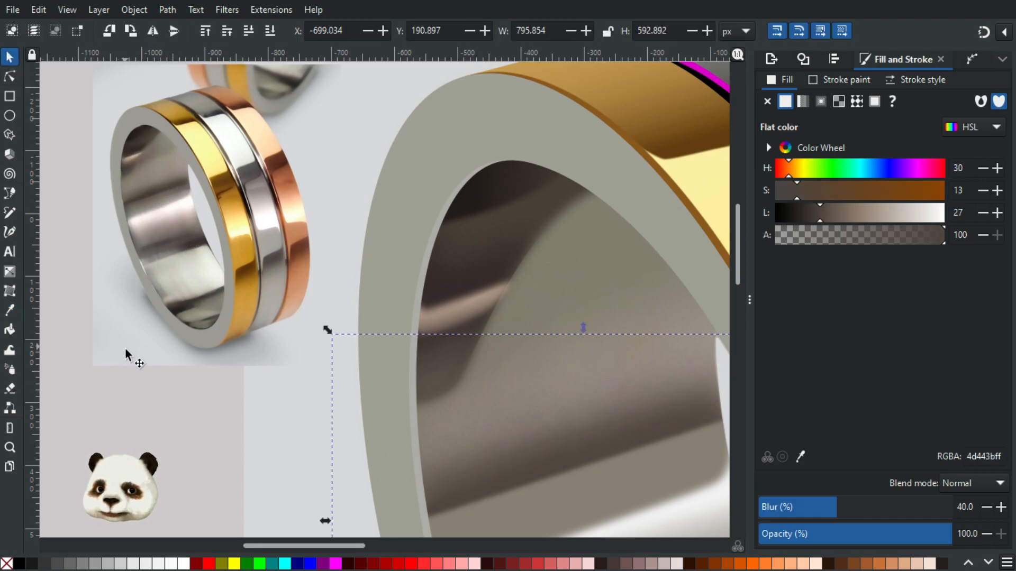
click(159, 429)
scroll(189, 440, down, 2)
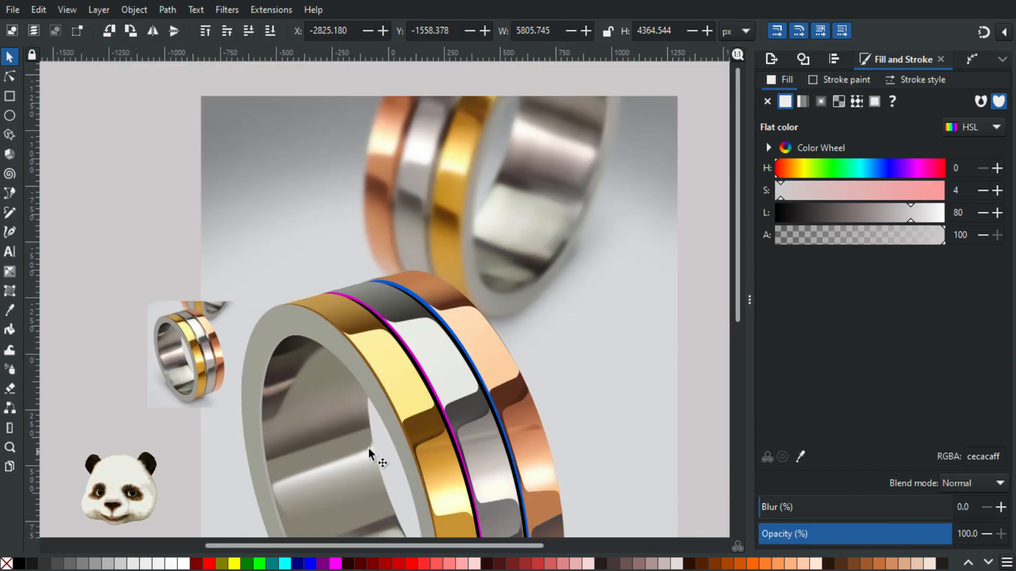
scroll(428, 295, down, 1)
scroll(413, 300, up, 1)
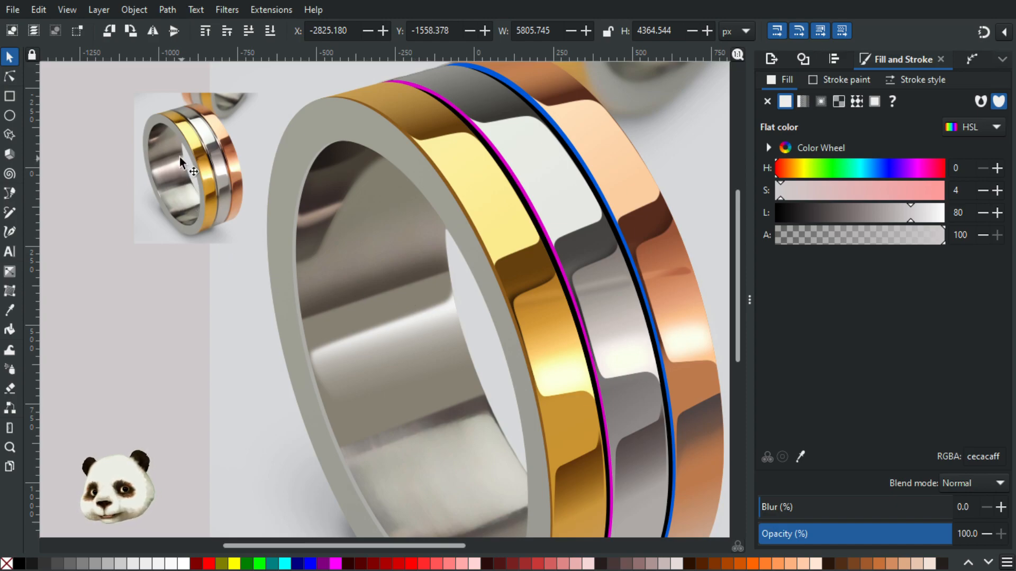
scroll(180, 158, up, 2)
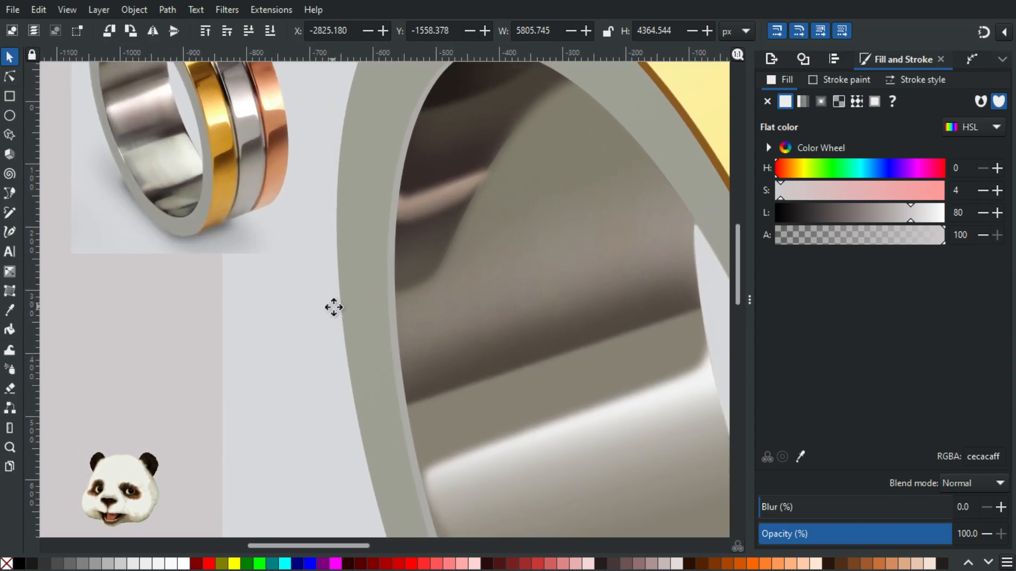
Draw a closed dark brown shape about 566 by 421 px along the ring's inner rim, with a wedge tapering across the surface beneath the highlight.
scroll(365, 334, down, 1)
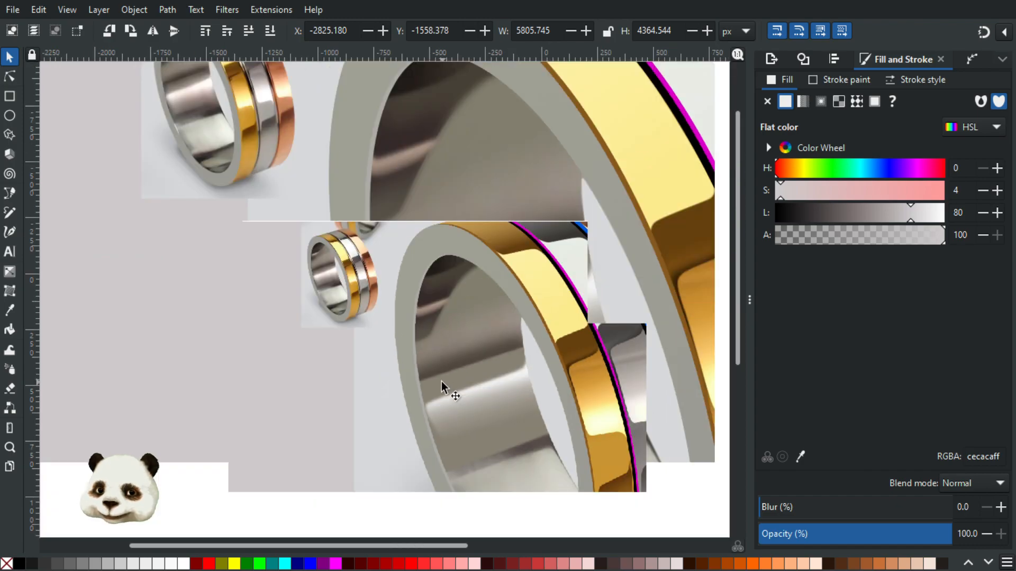
scroll(446, 378, down, 2)
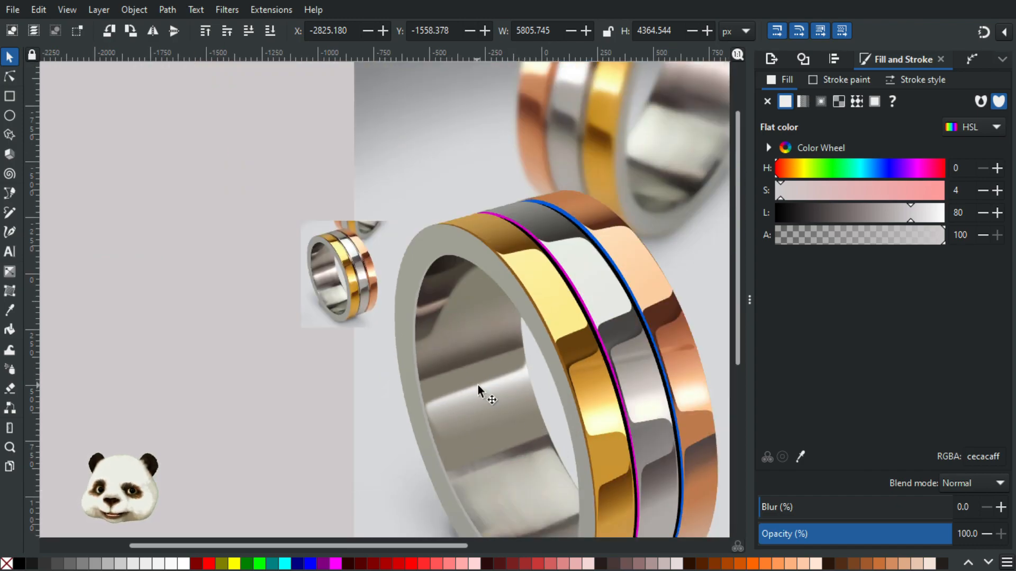
scroll(471, 408, up, 1)
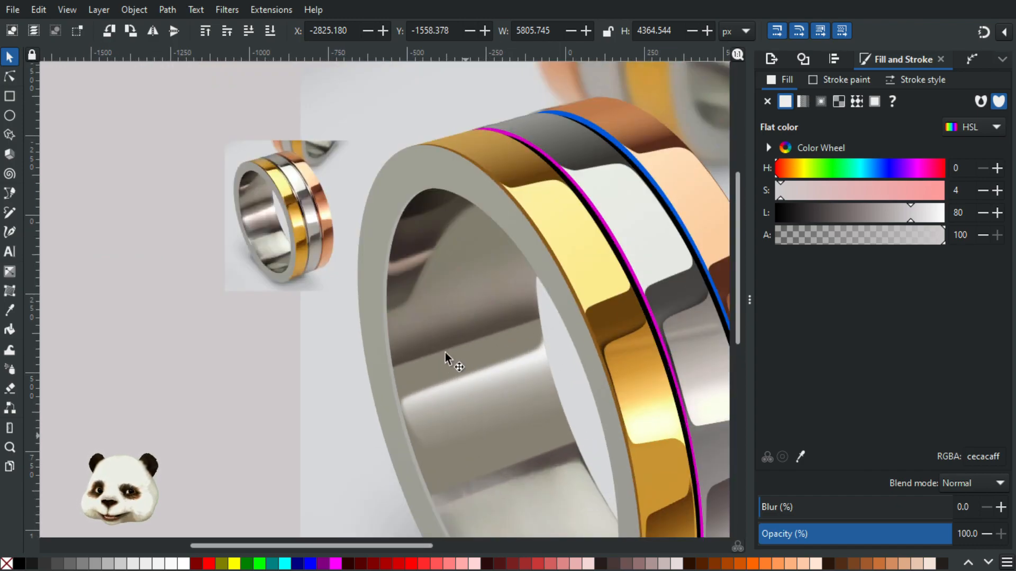
scroll(446, 405, up, 1)
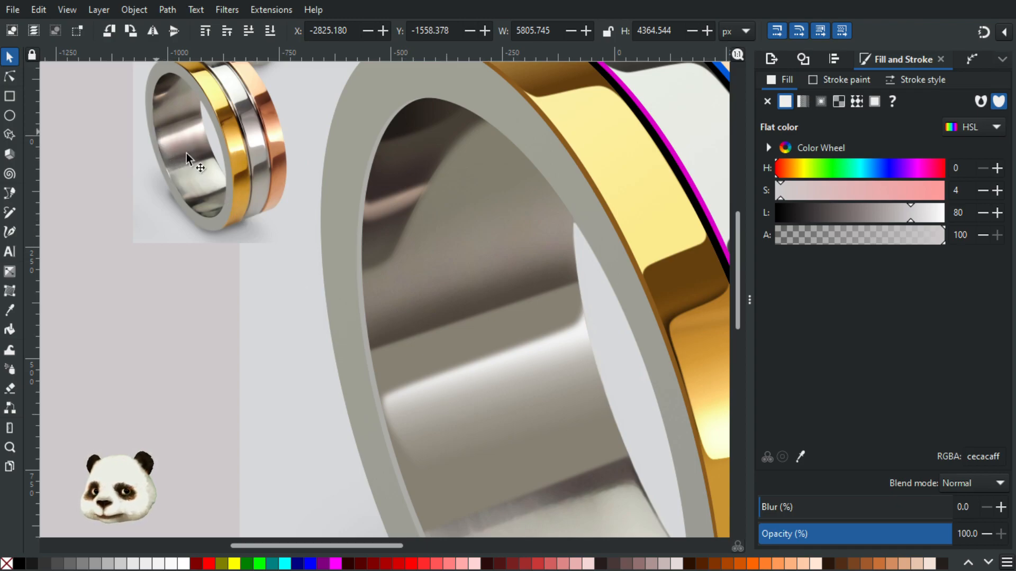
key(n)
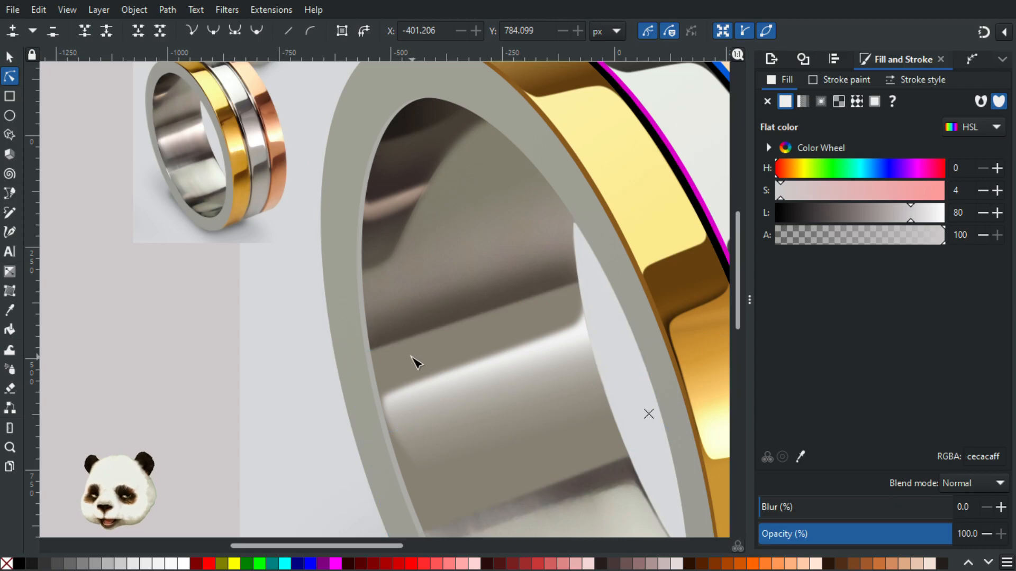
key(b)
click(386, 351)
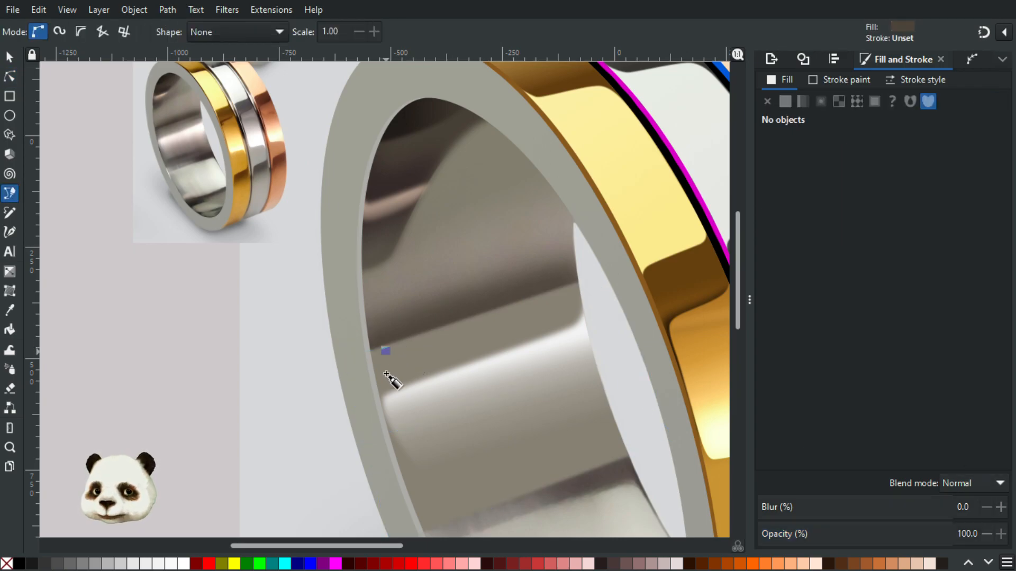
drag(384, 407, 386, 414)
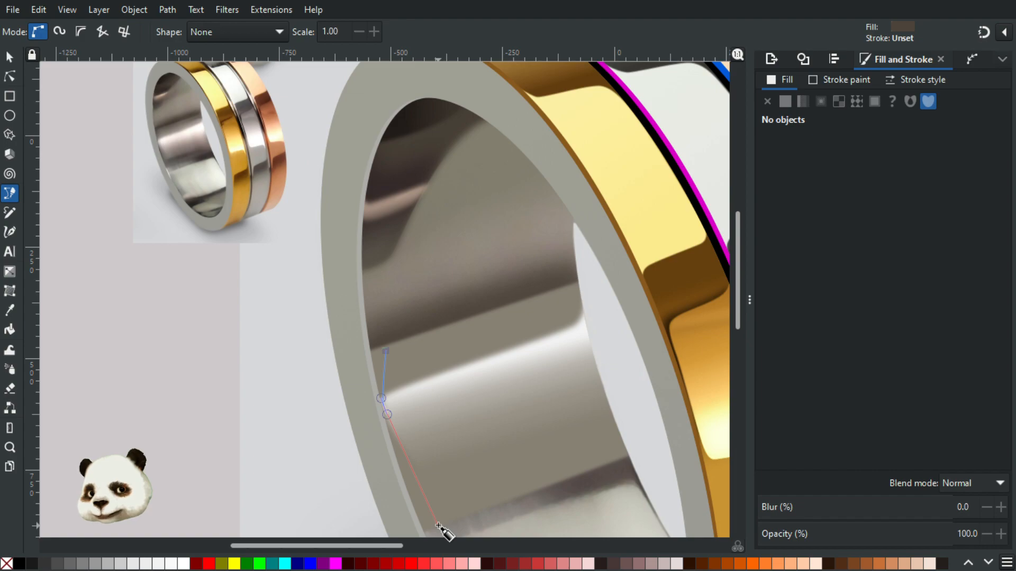
scroll(438, 526, down, 3)
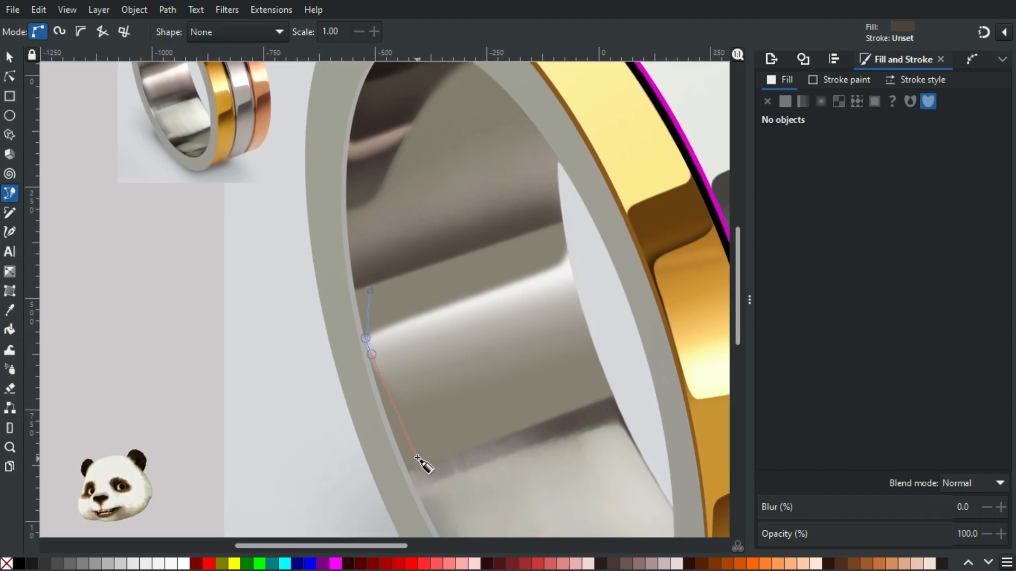
click(401, 398)
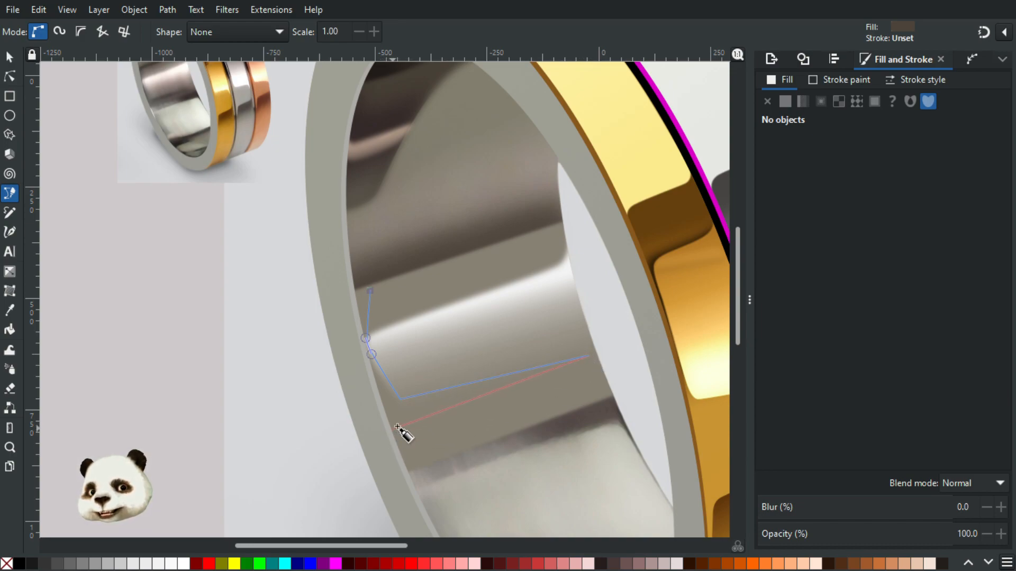
click(397, 426)
click(410, 477)
click(338, 350)
drag(371, 291, 419, 291)
click(11, 56)
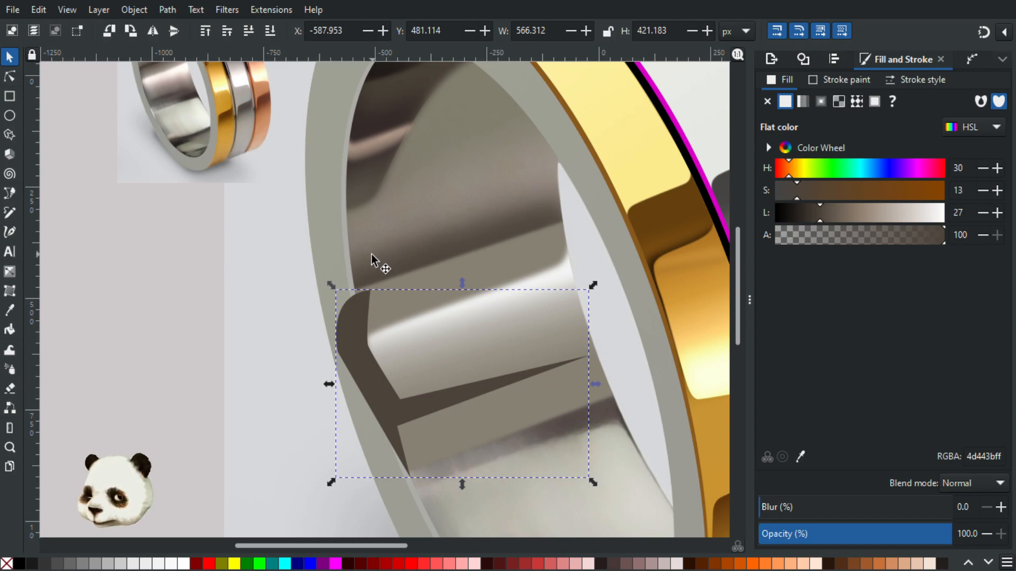
Cut the new dark brown shape and paste it in place inside the clipped inner-surface group, above the taupe band.
key(Delete)
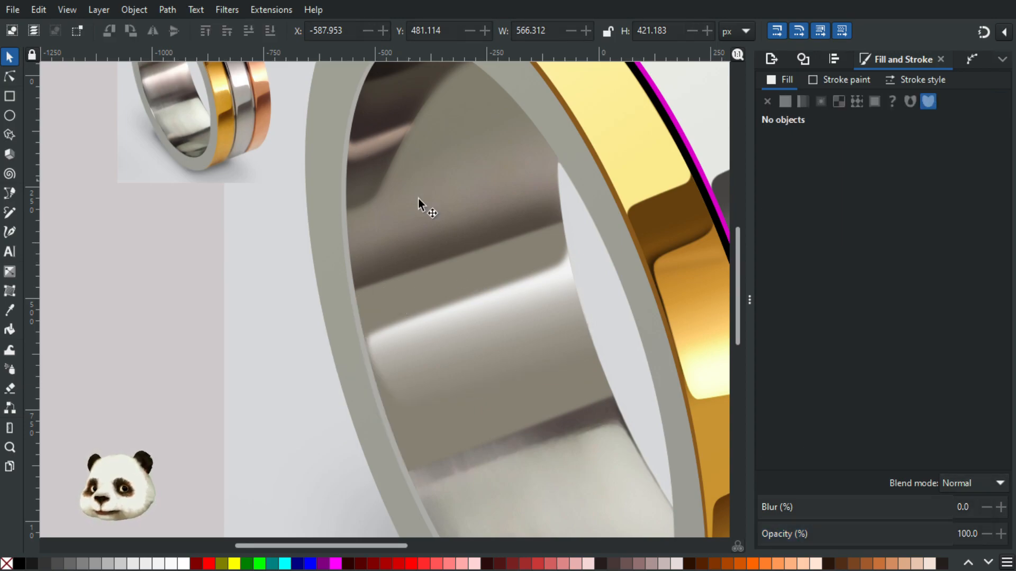
click(420, 287)
key(Escape)
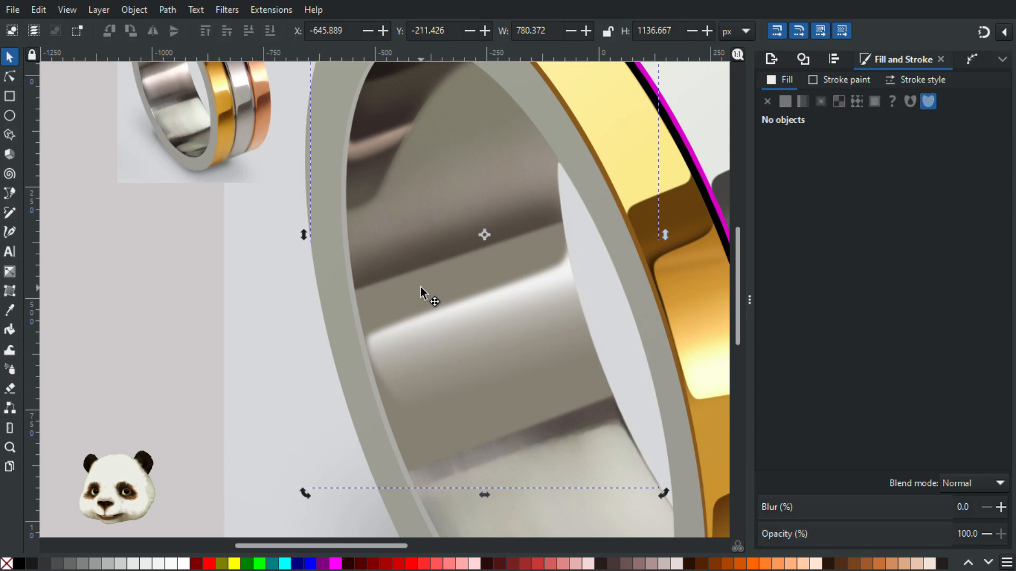
click(421, 287)
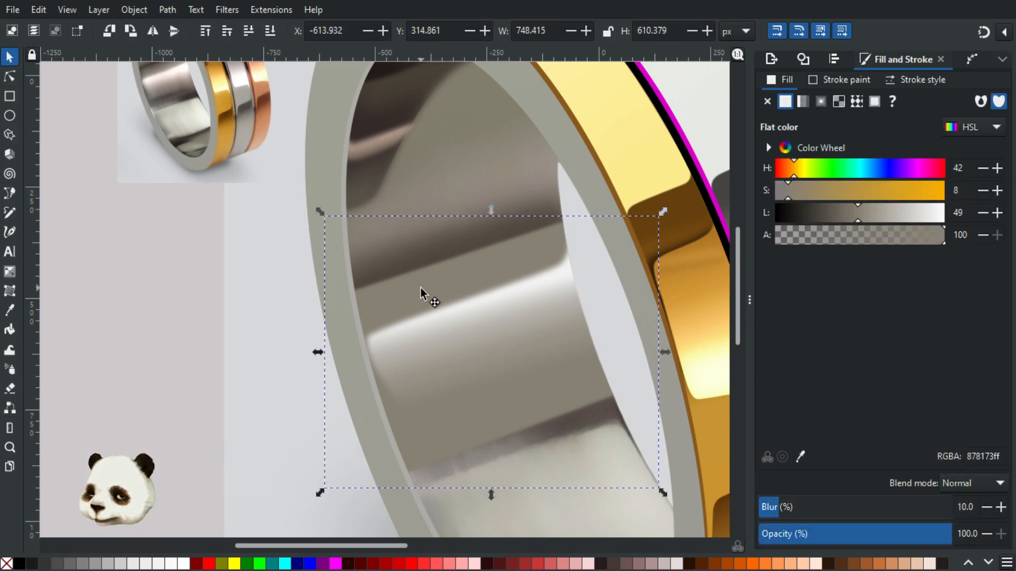
key(ctrl+alt+v)
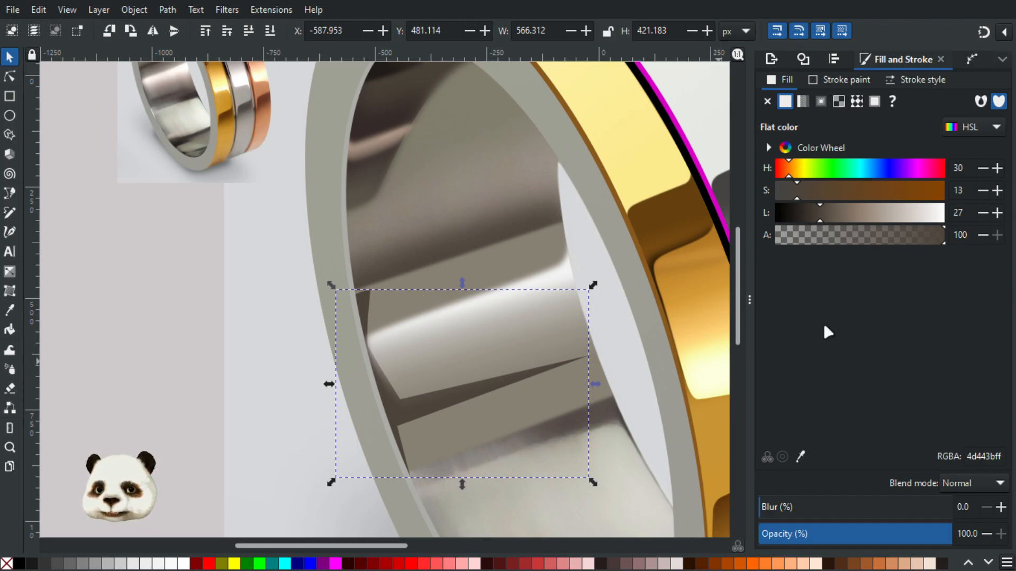
Soften the pasted dark brown shape with a 30% blur and 70% opacity.
drag(788, 511, 798, 509)
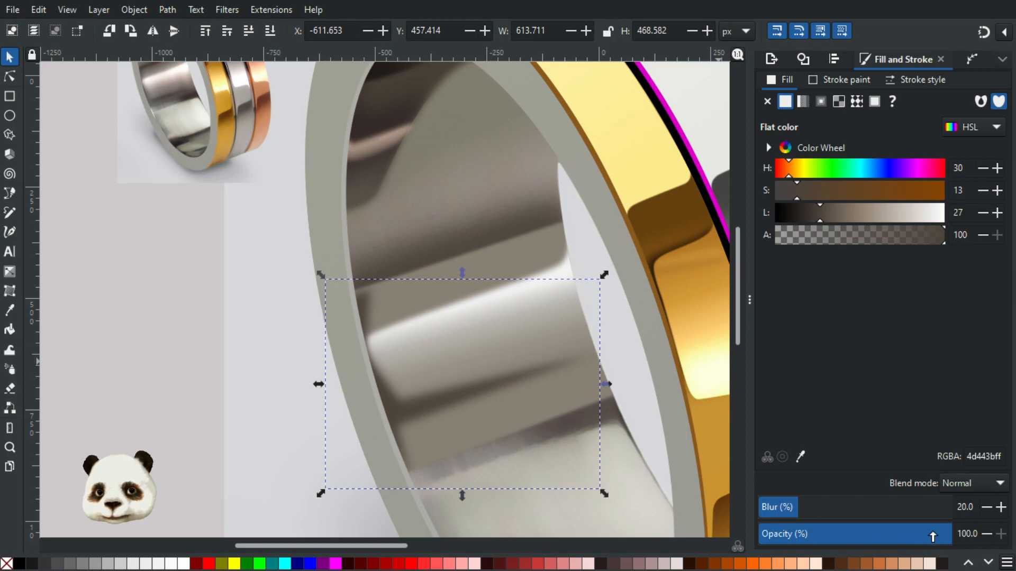
drag(897, 536, 885, 534)
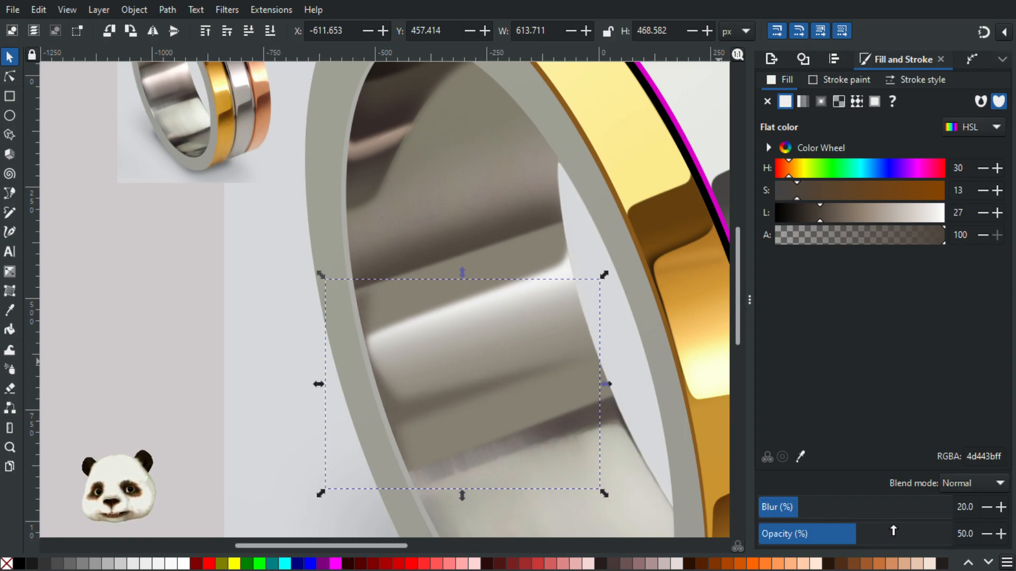
click(879, 533)
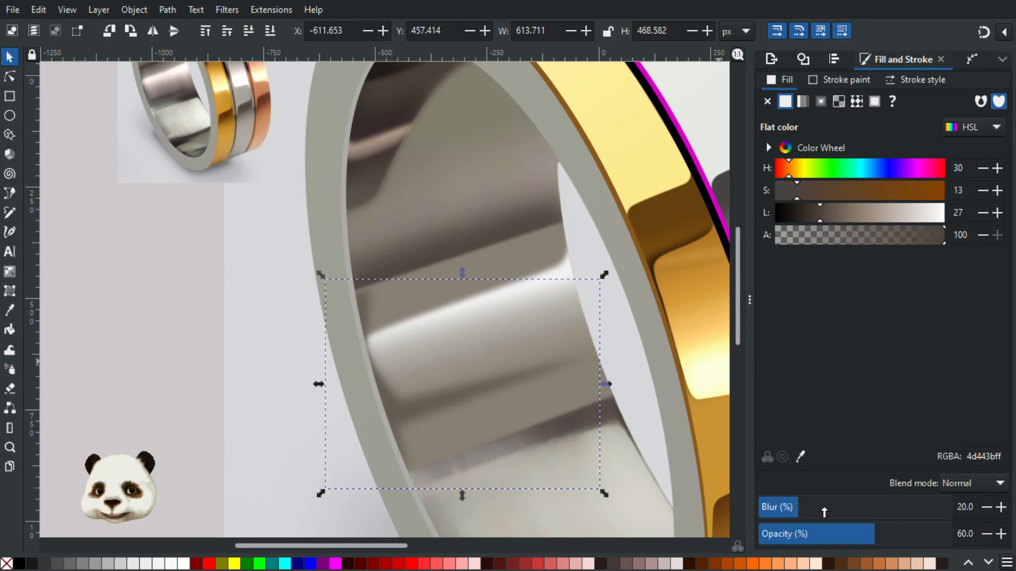
drag(823, 511, 845, 519)
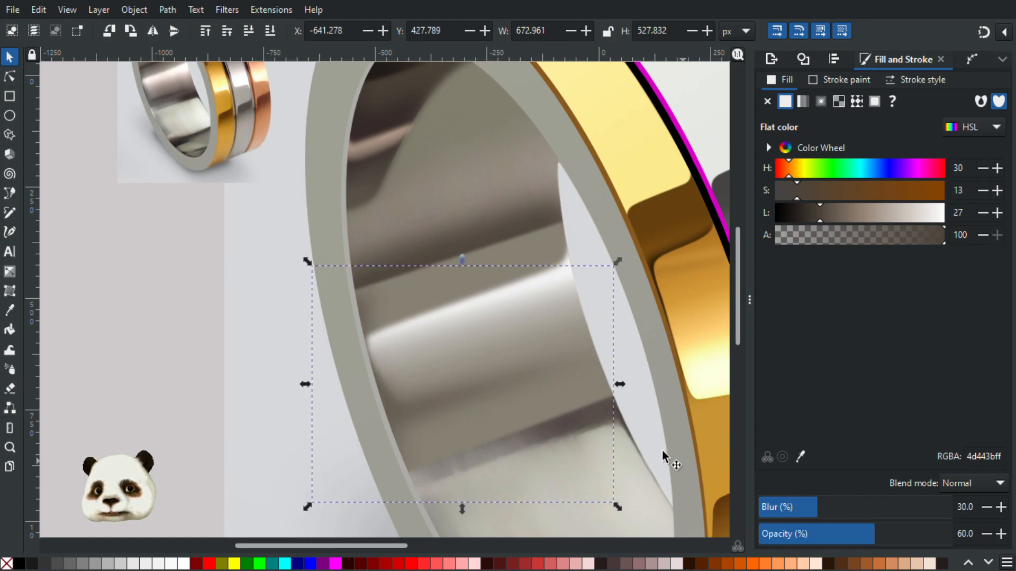
ctrl+scroll(596, 407, down, 3)
ctrl+scroll(624, 397, up, 1)
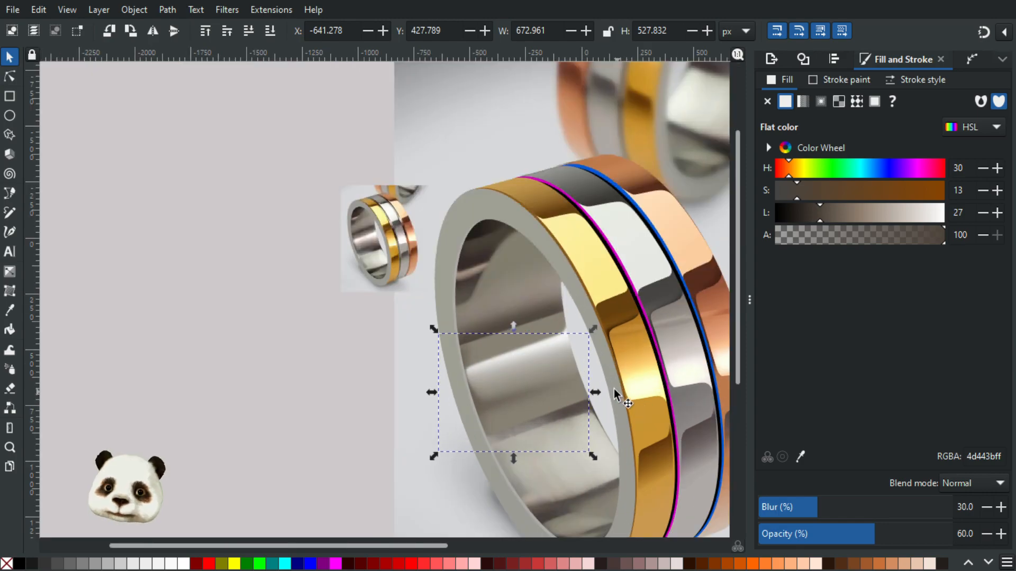
scroll(594, 371, up, 1)
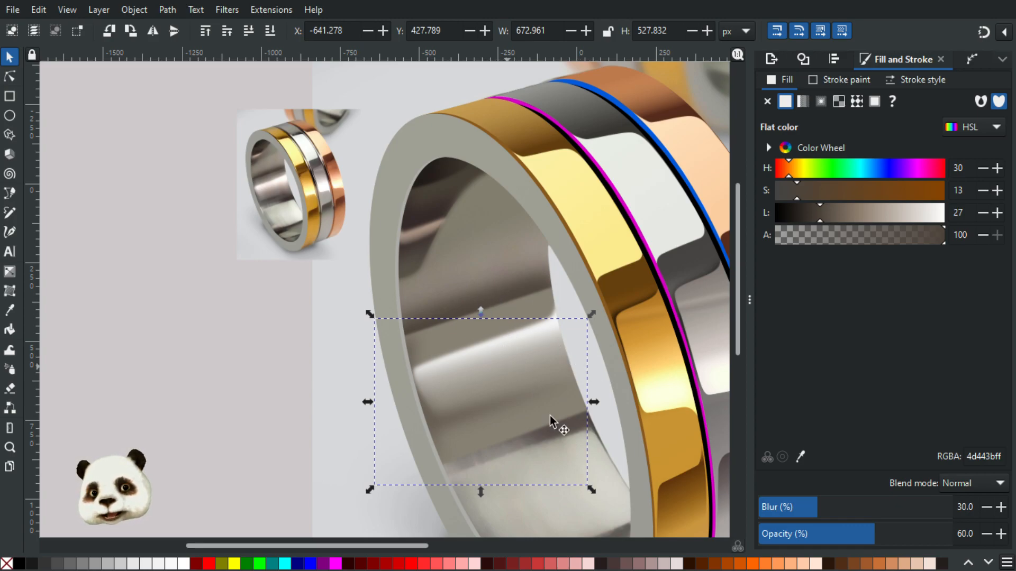
click(888, 534)
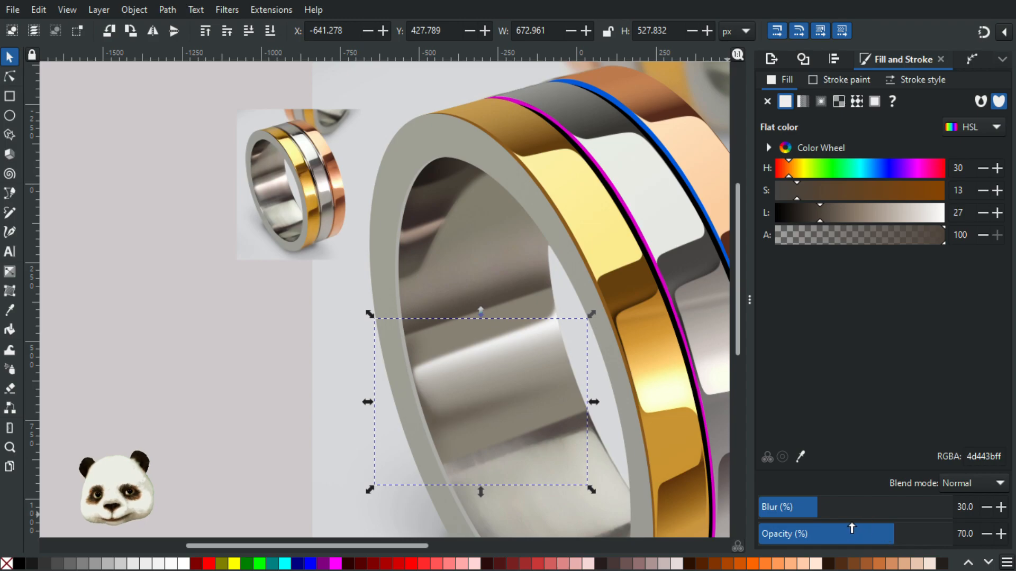
Raise the uppermost node of the blurred dark shape by about 10 px along the ring's inner rim, and deselect the shape.
scroll(573, 456, up, 1)
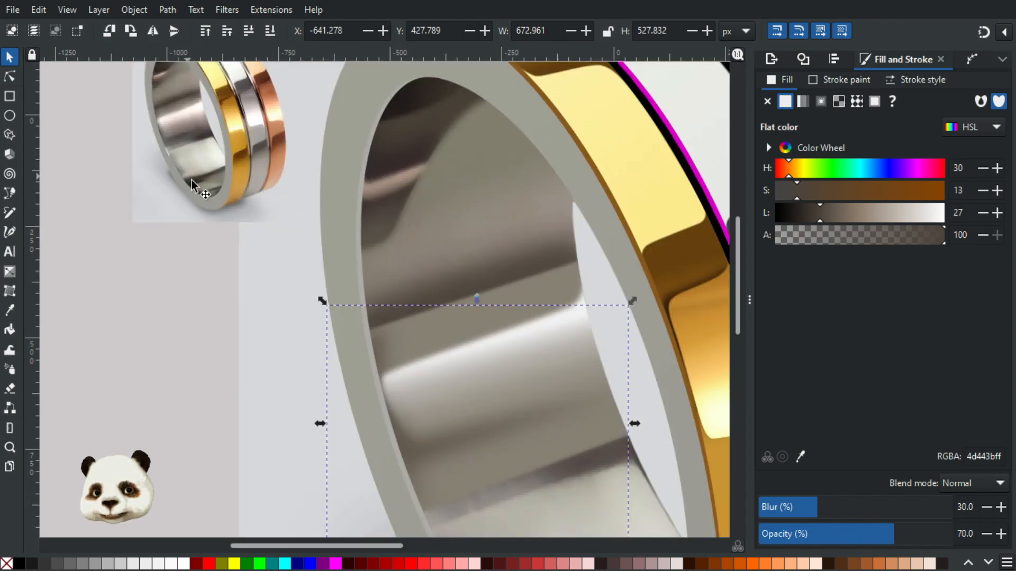
click(10, 77)
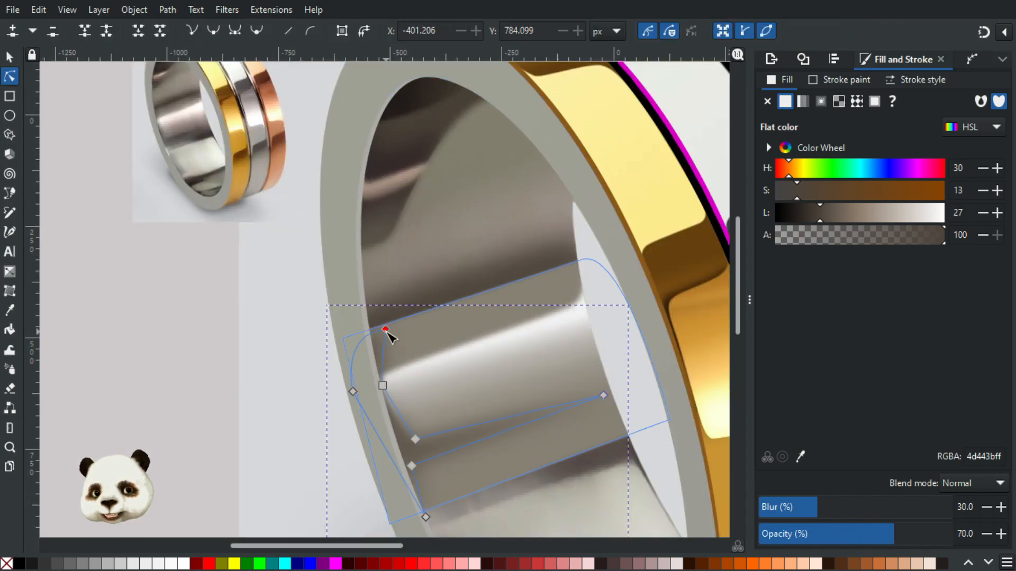
drag(388, 333, 390, 330)
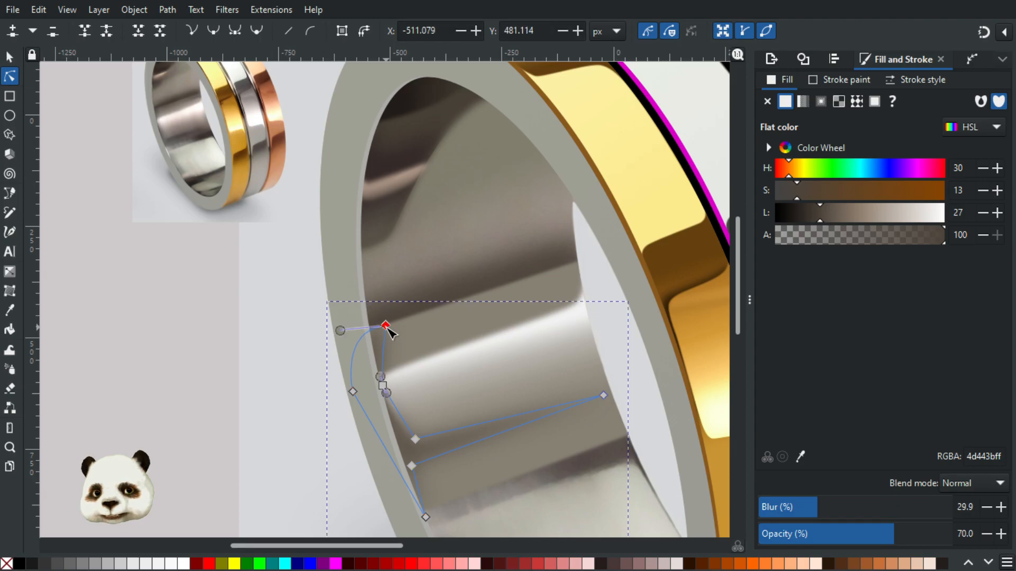
click(201, 318)
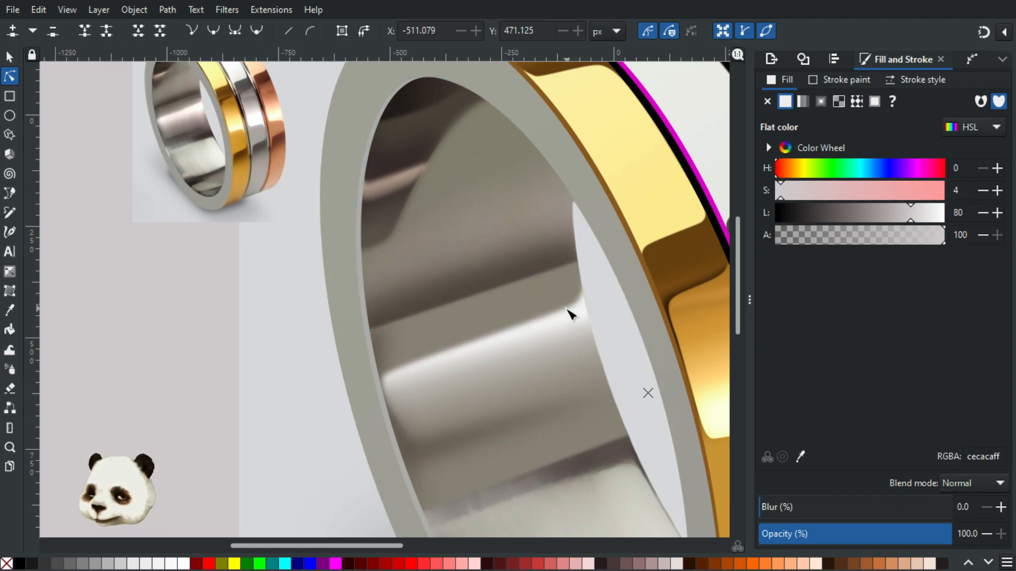
Draw a closed slanted shape with a rounded rim end over the bright highlight, extending past the inner surface's far edge.
key(w)
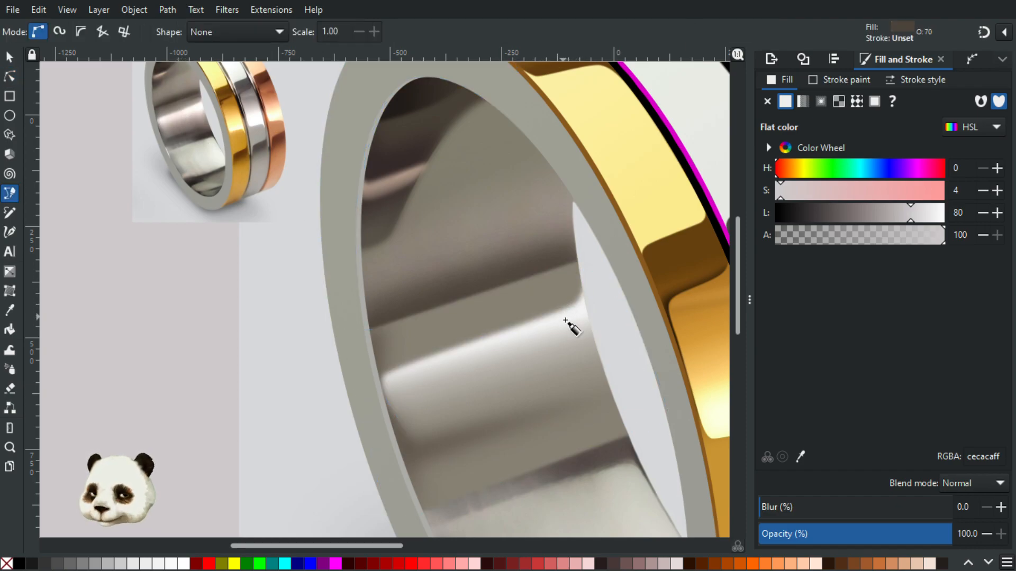
click(583, 278)
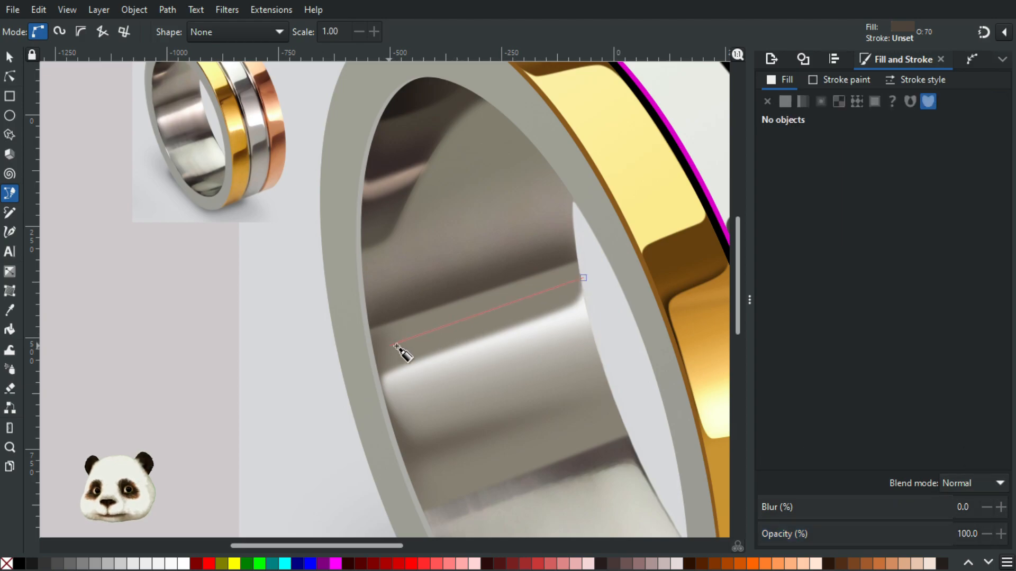
drag(374, 384, 406, 421)
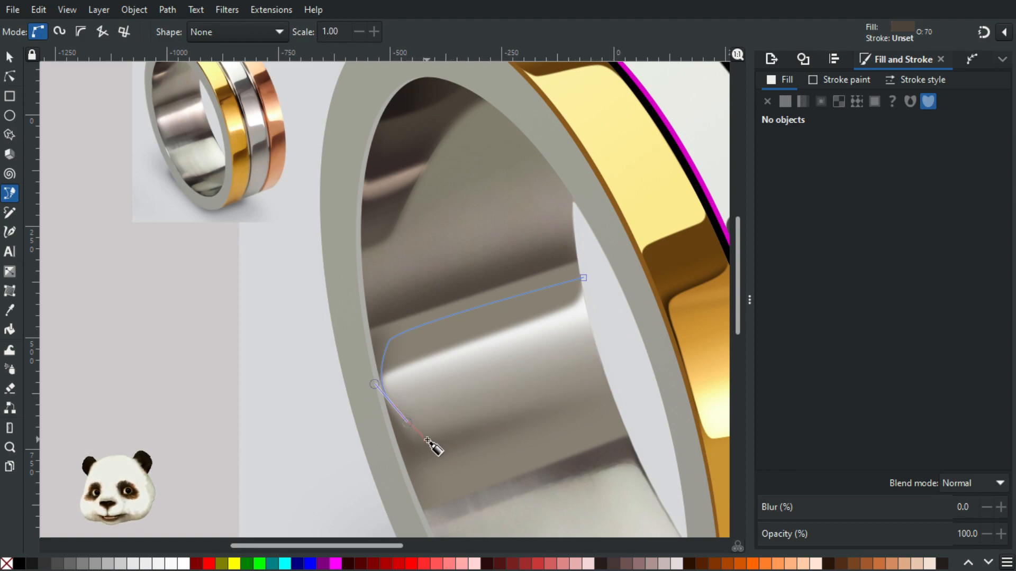
click(421, 436)
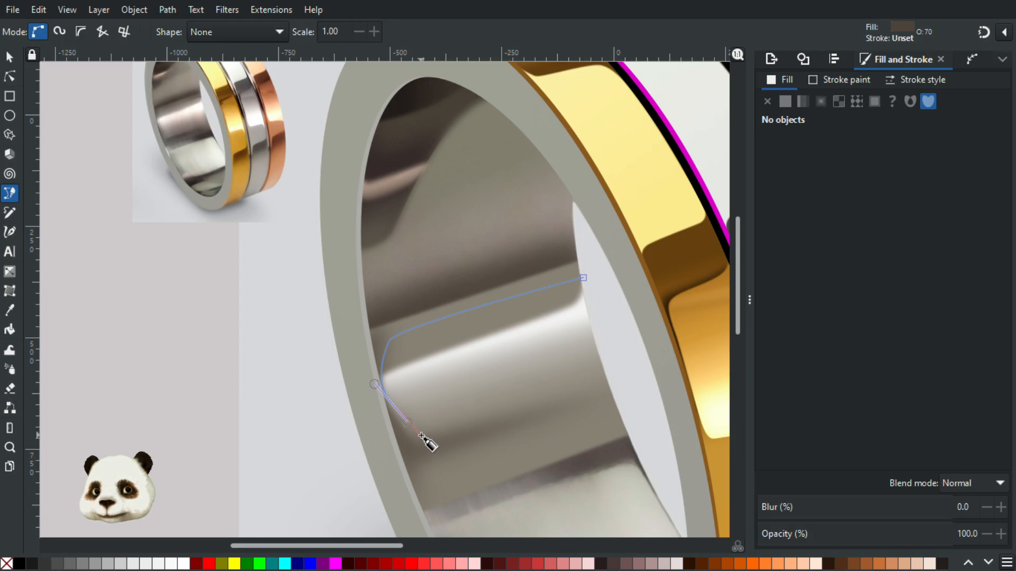
click(627, 369)
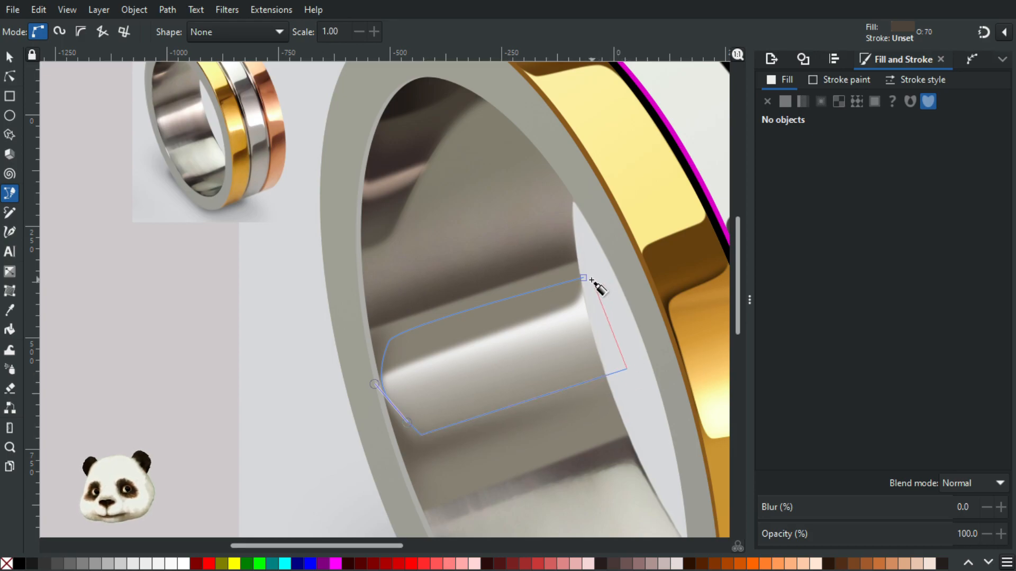
click(583, 277)
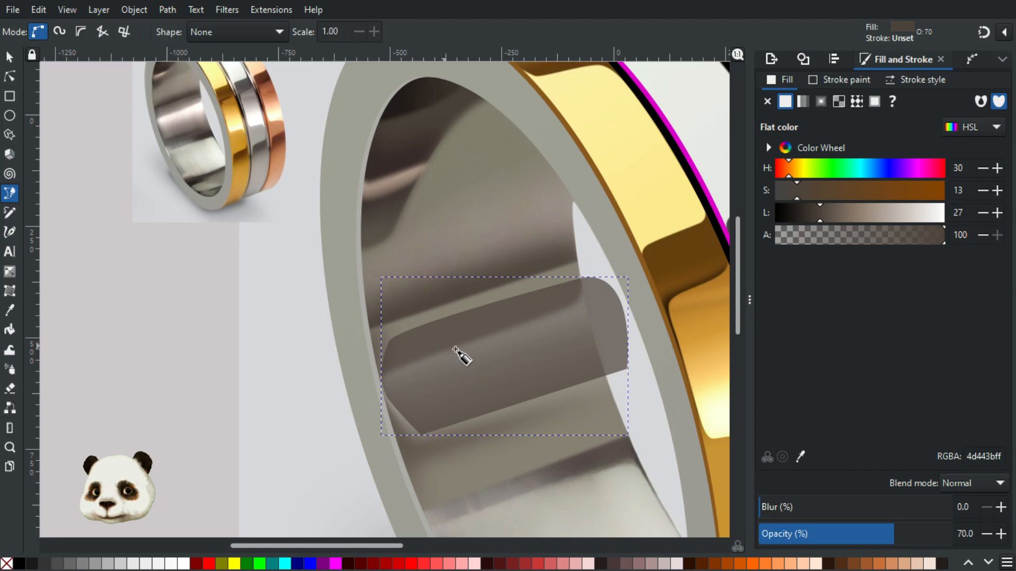
Cut the new slanted shape and paste it in place inside the clipped inner-surface group, directly above the taupe band.
key(Delete)
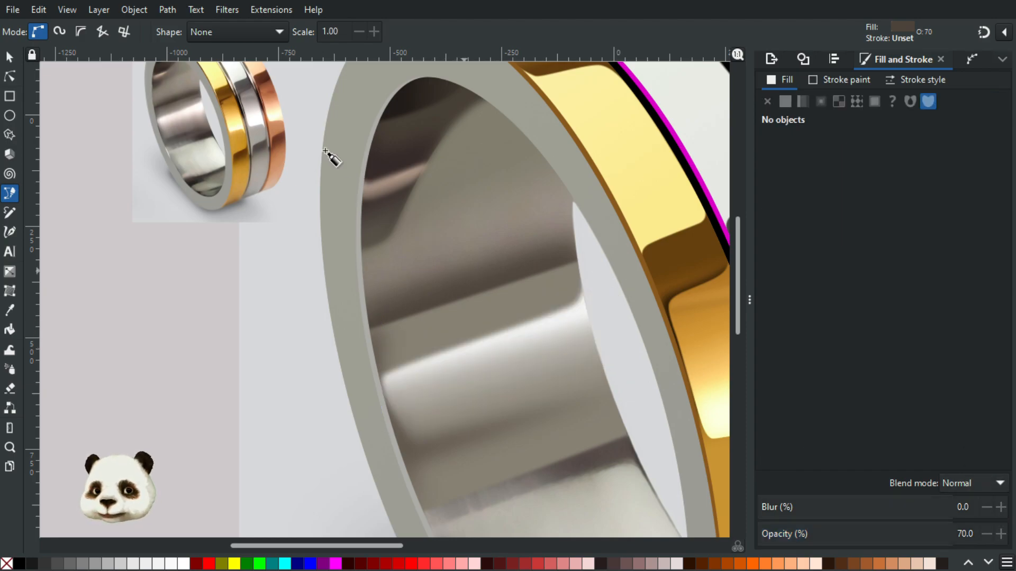
click(9, 57)
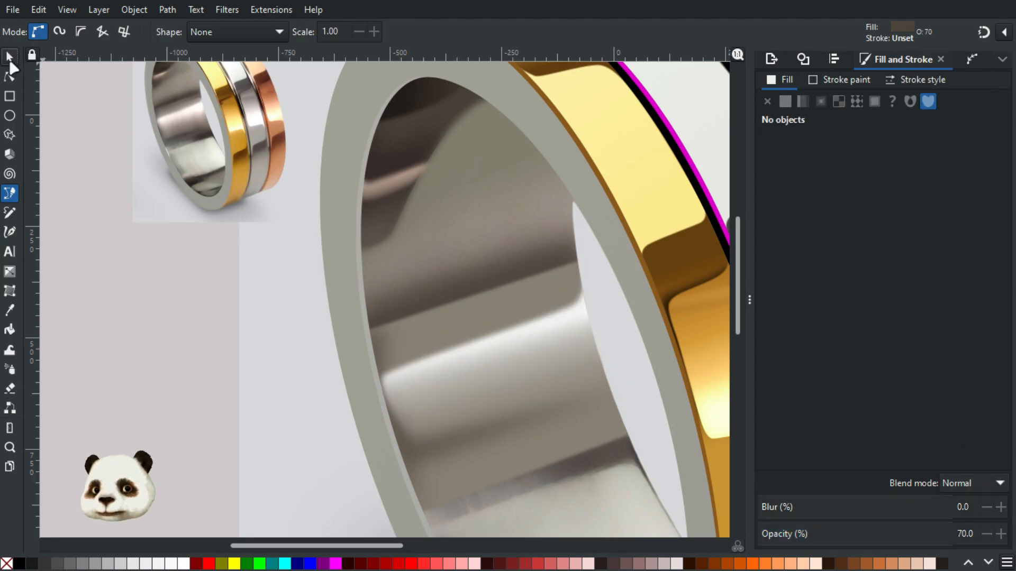
click(482, 335)
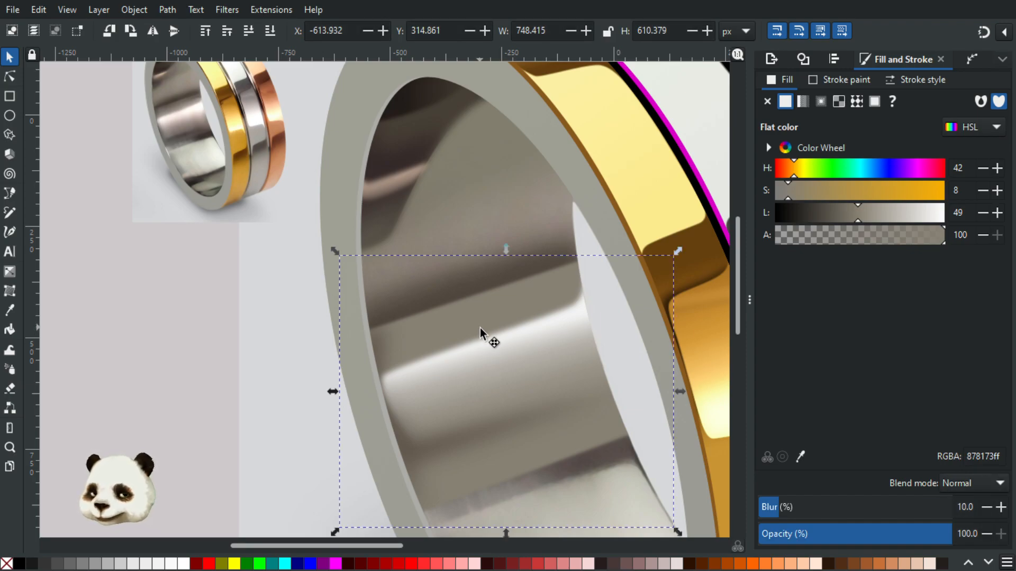
alt+click(480, 328)
Recolor the new slanted shape with the light taupe 8b877d sampled from the reference ring's inner surface, and give it a 10% blur.
key(d)
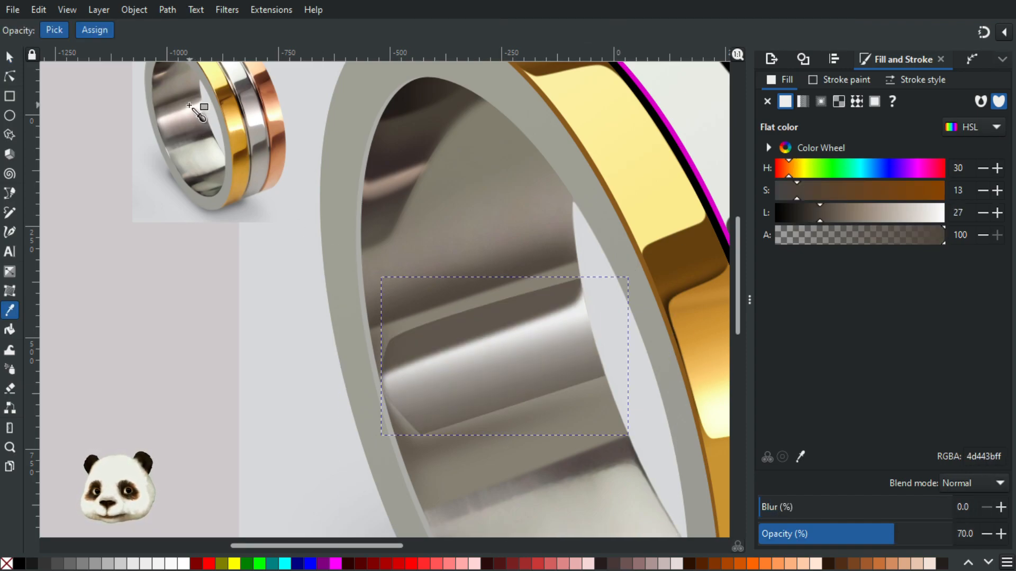
click(186, 108)
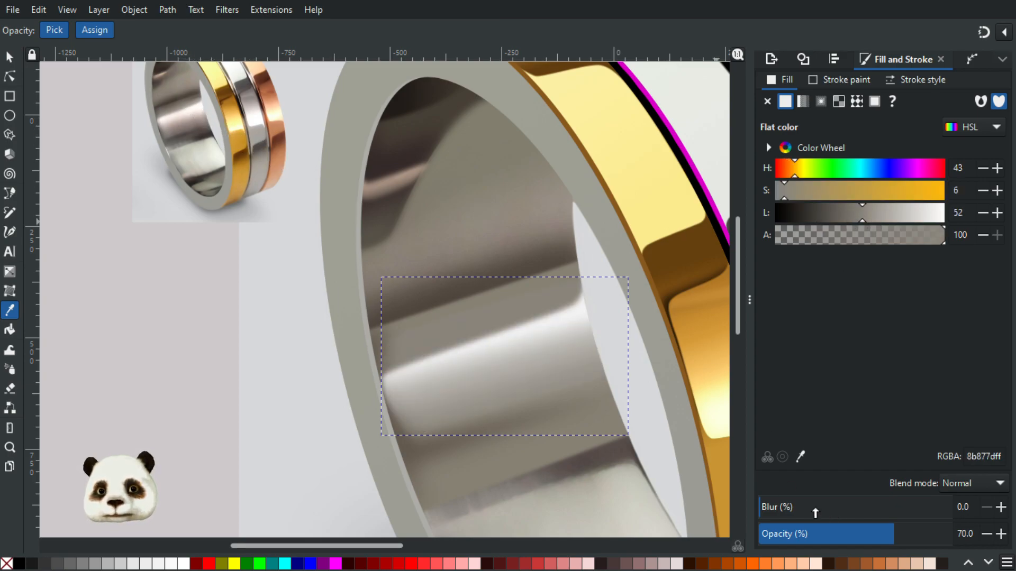
click(797, 508)
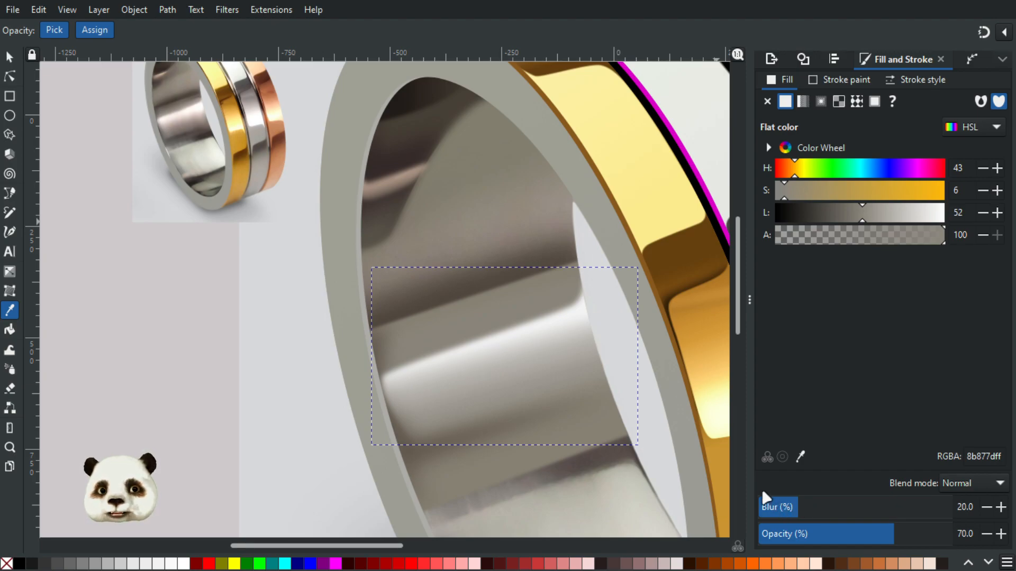
click(778, 507)
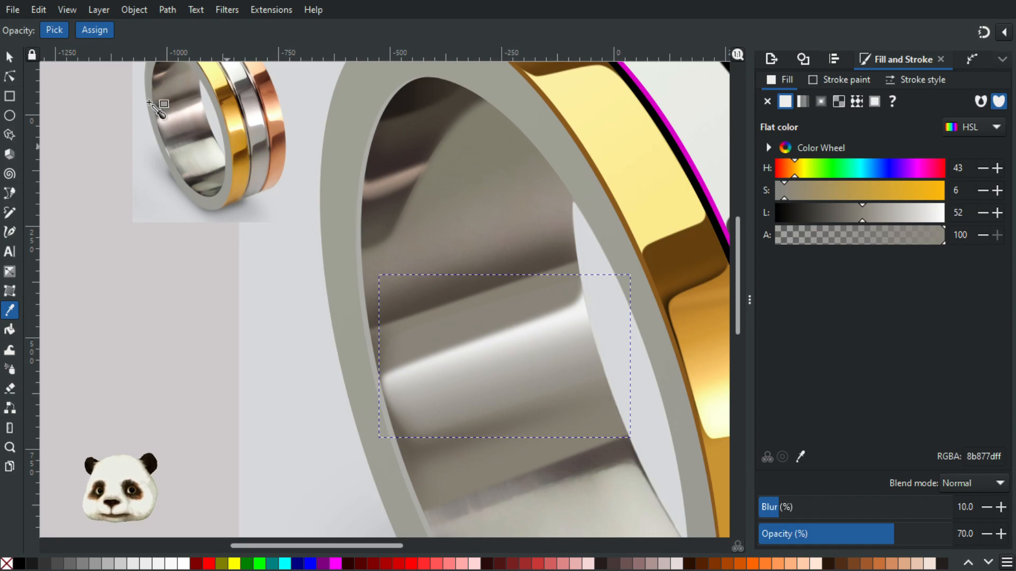
click(10, 56)
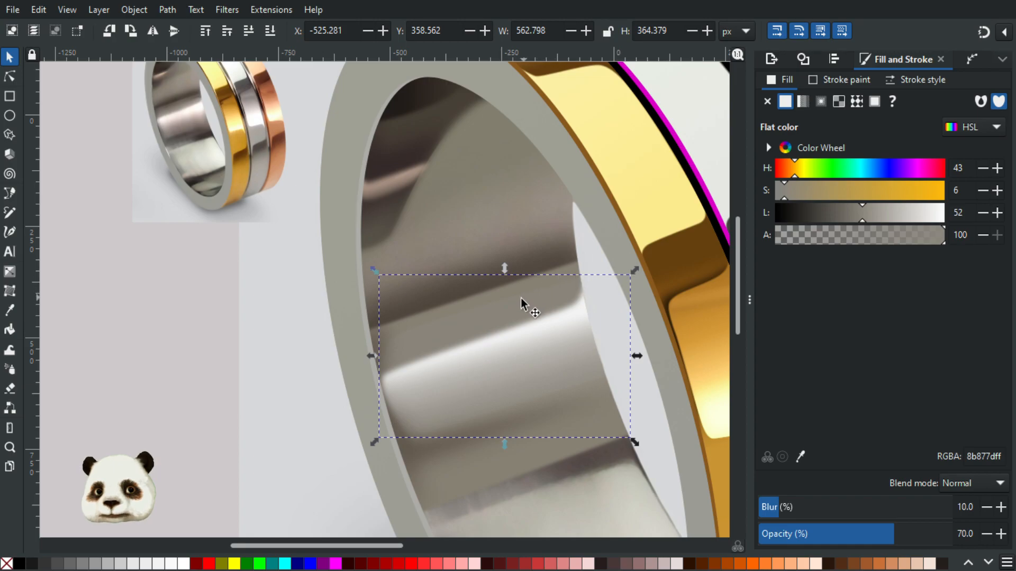
scroll(531, 296, down, 2)
scroll(532, 296, up, 2)
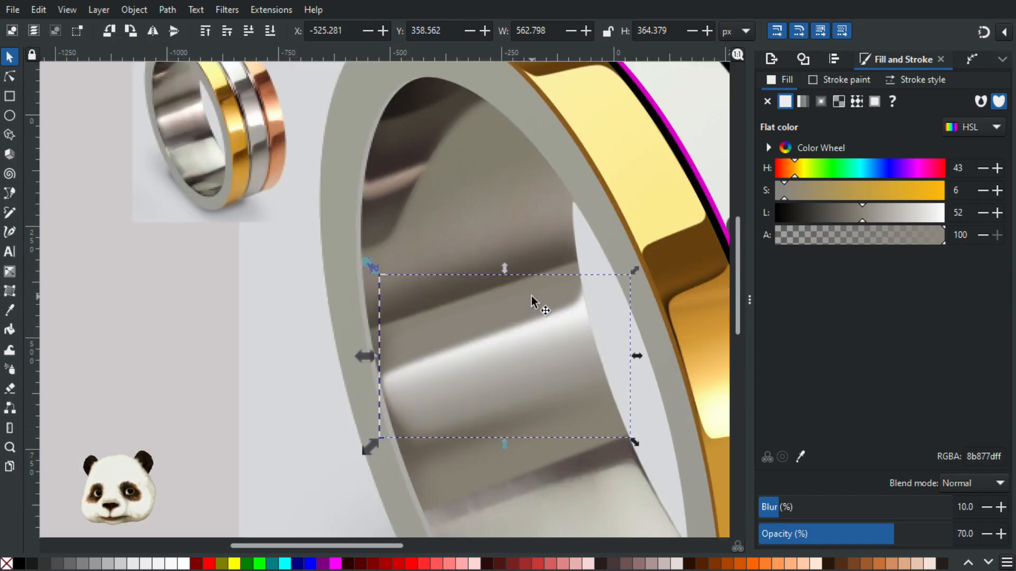
click(496, 316)
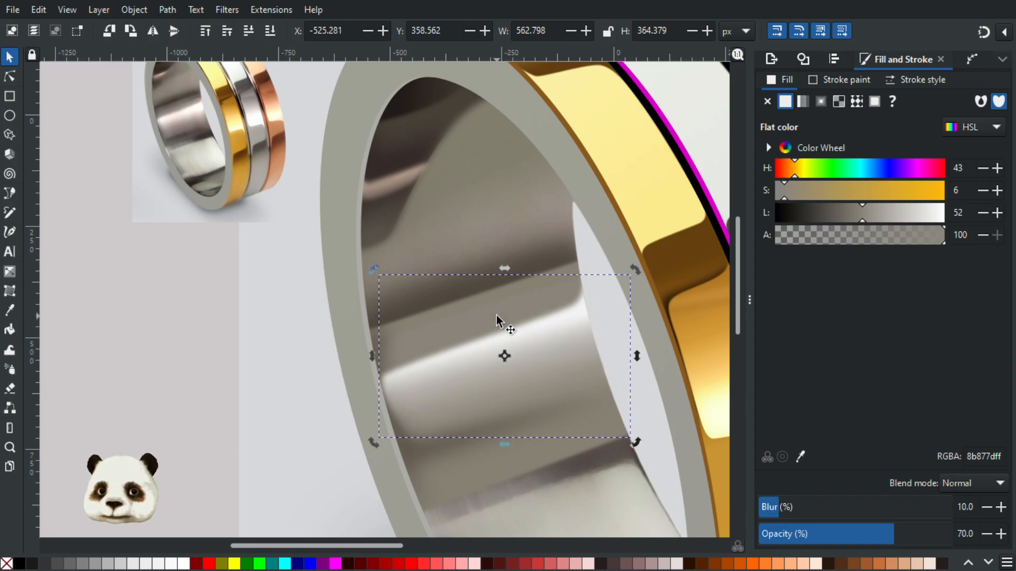
Fill the wider taupe band behind the highlight with the darker taupe 6d675a sampled from the reference ring's inner surface.
click(568, 269)
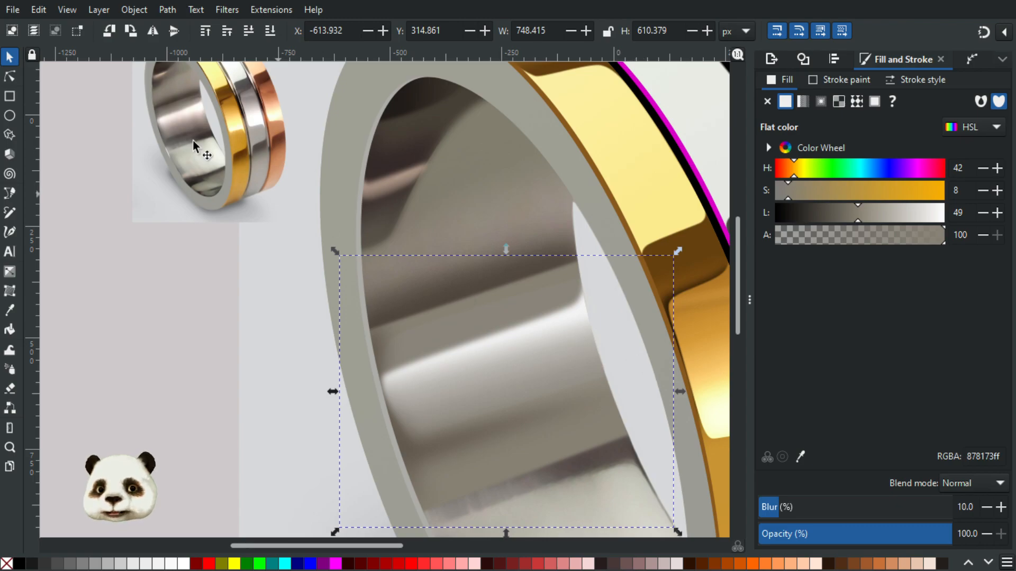
key(d)
click(195, 97)
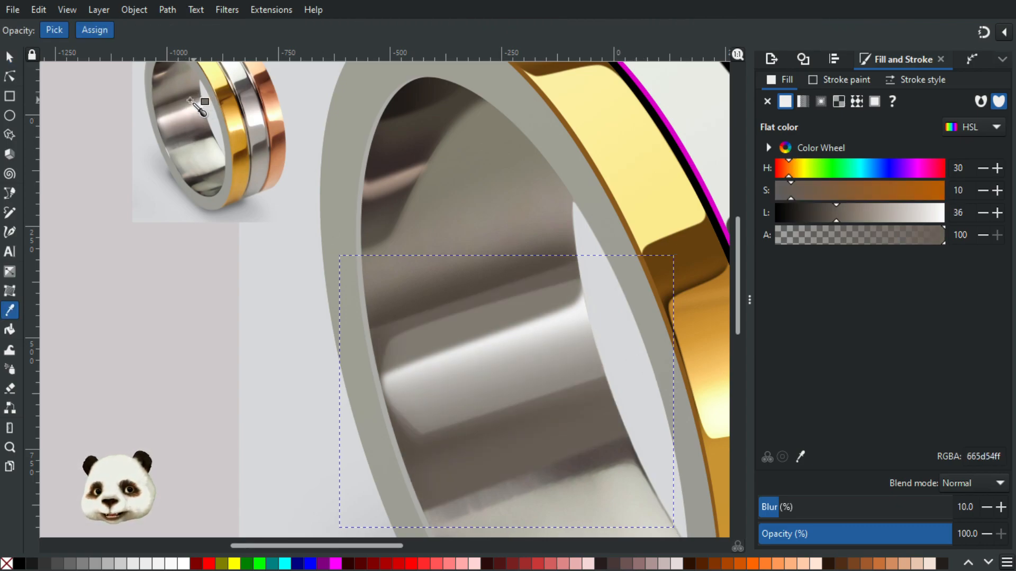
click(187, 101)
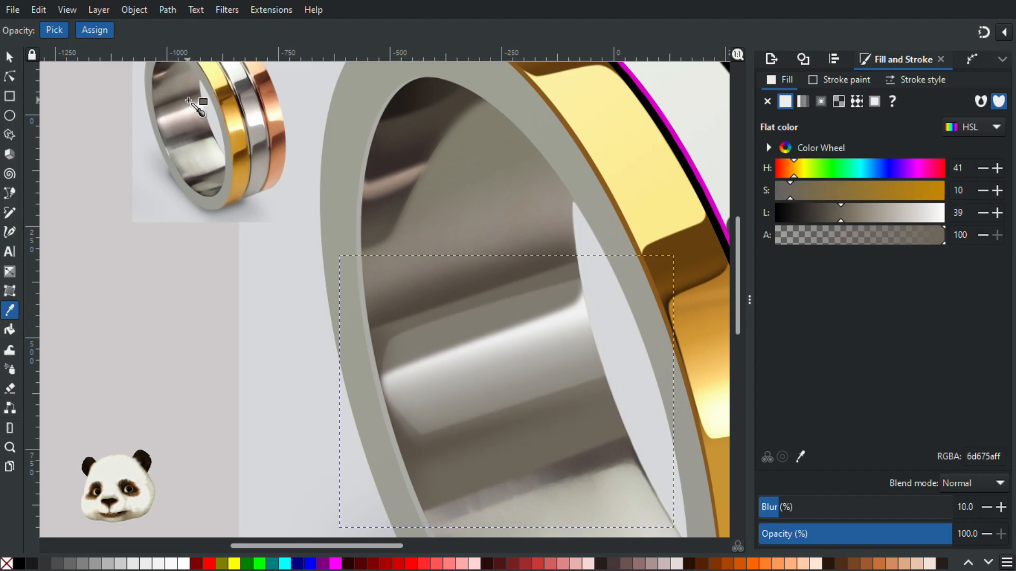
Apply a downward linear gradient to the band ending in the sampled grey-brown 5f5755, and extend its end slightly toward the band's lower edge.
key(g)
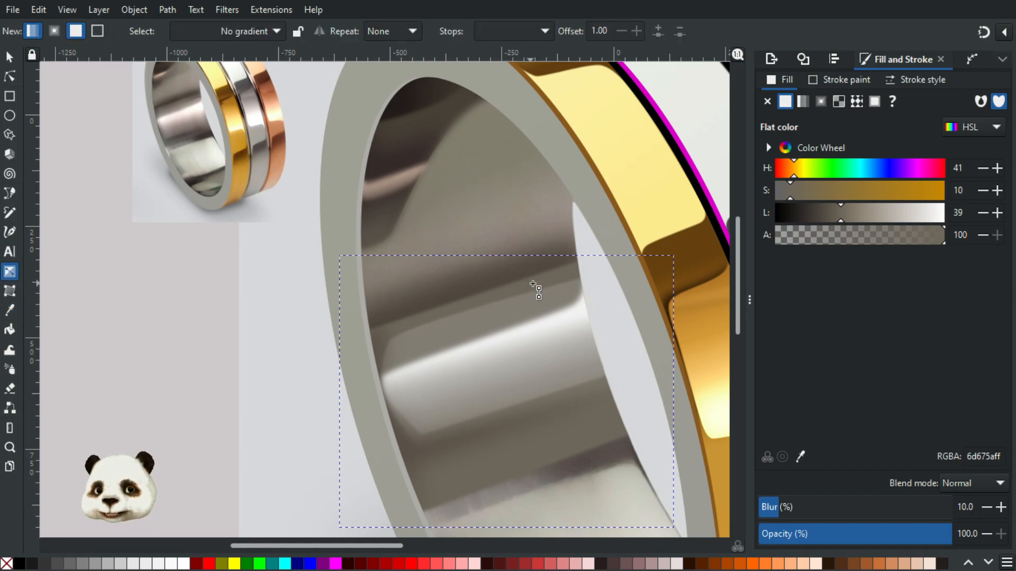
drag(533, 283, 556, 436)
key(d)
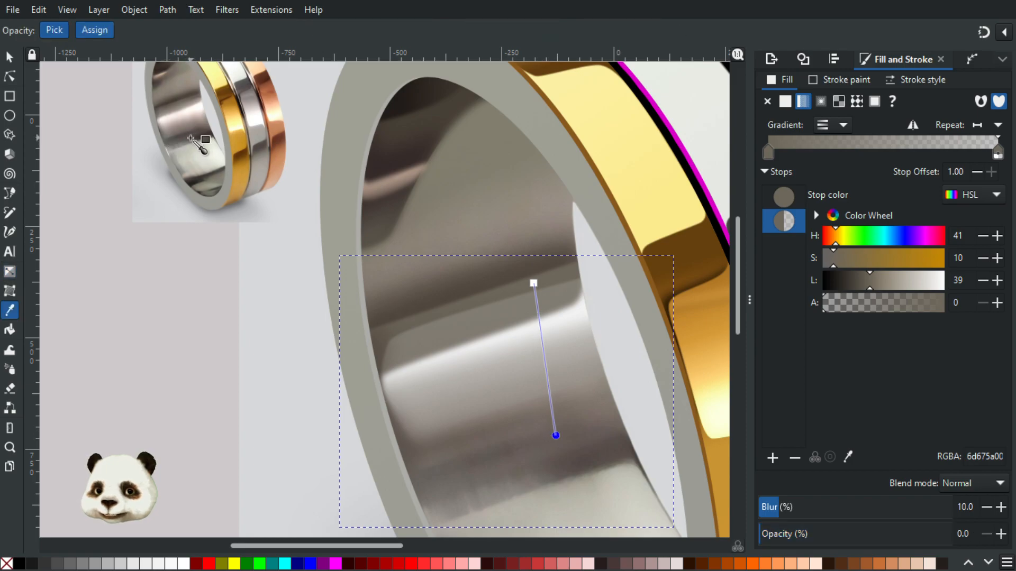
click(191, 139)
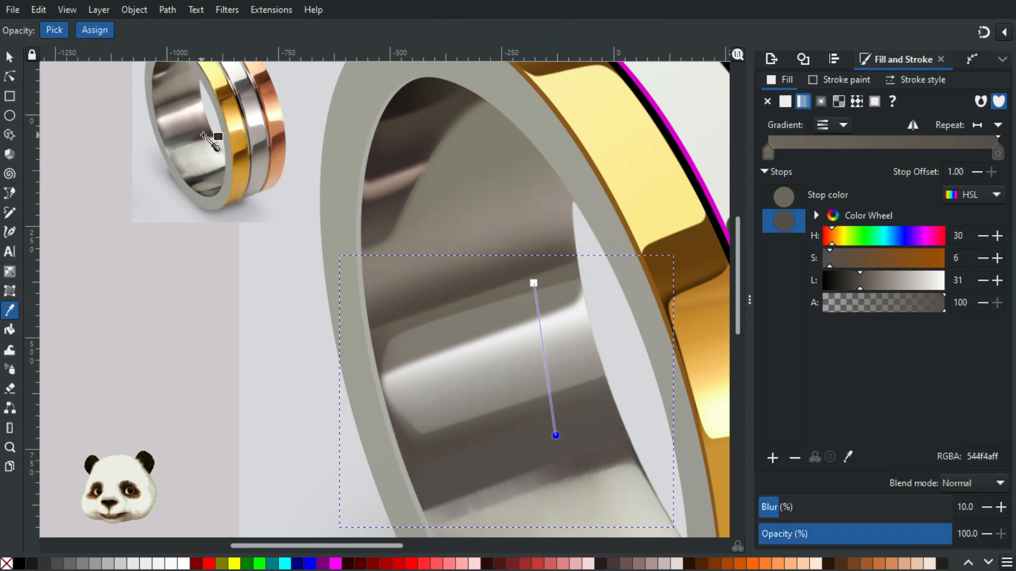
click(188, 141)
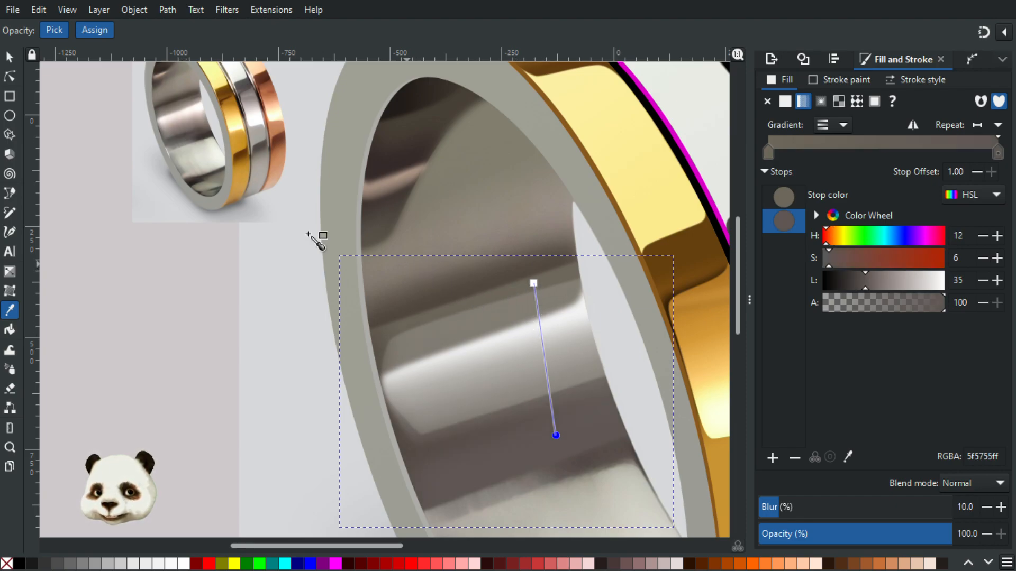
click(9, 76)
drag(555, 436, 570, 446)
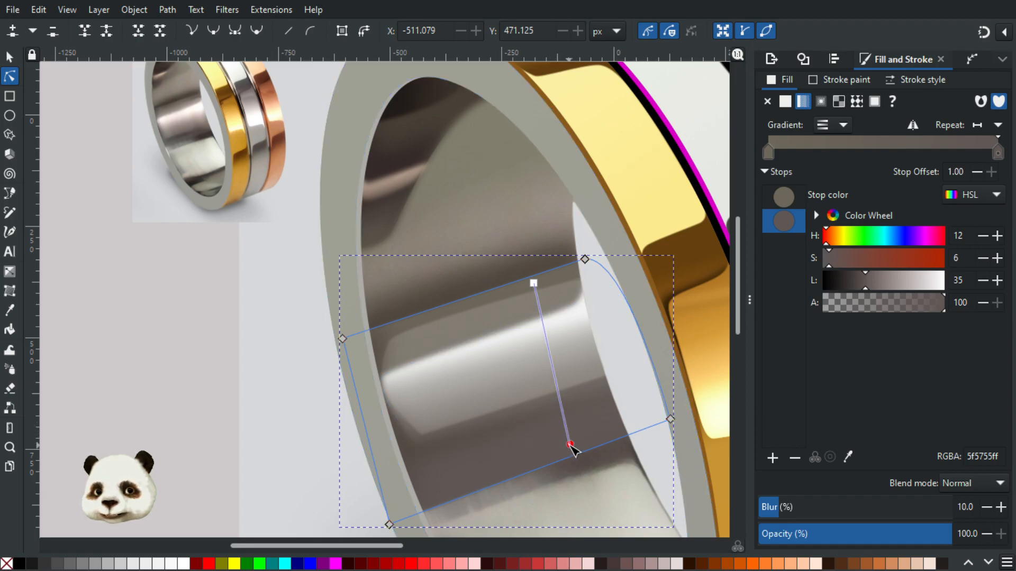
Move the band's lower-left corner node slightly outward past the ring's front face, and select the blurred white highlight shape.
scroll(567, 445, down, 2)
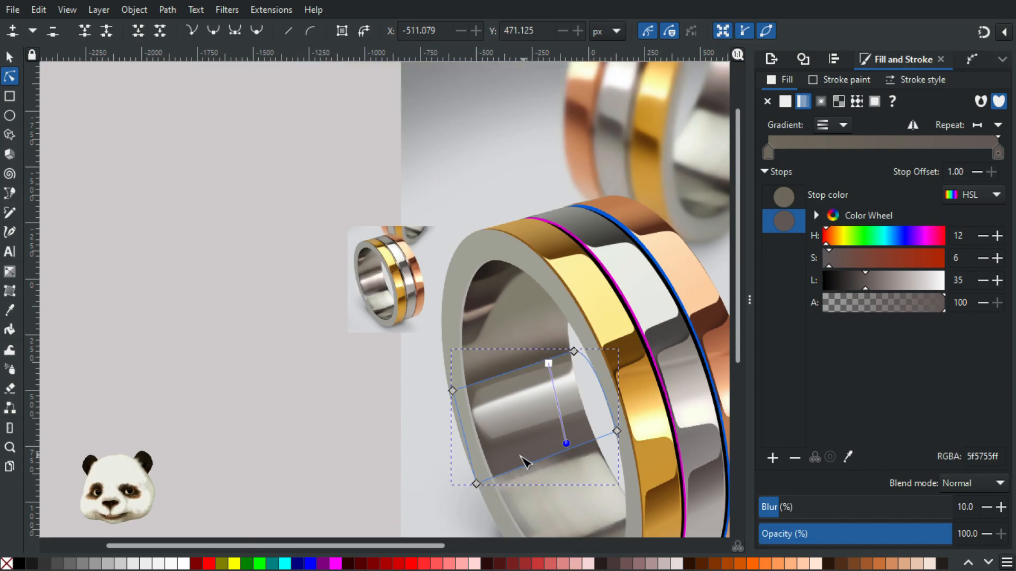
scroll(520, 460, up, 2)
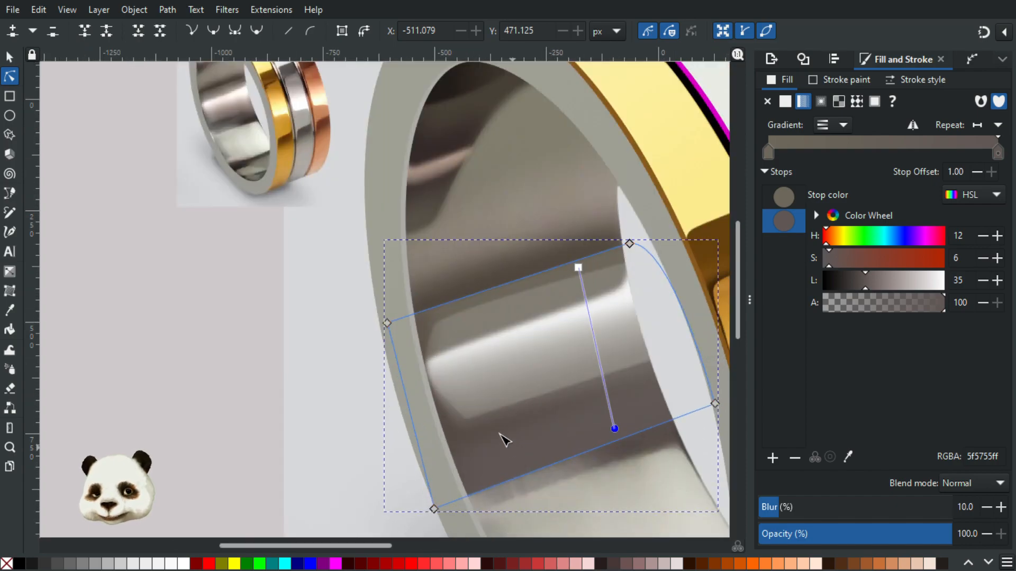
drag(523, 459, 458, 392)
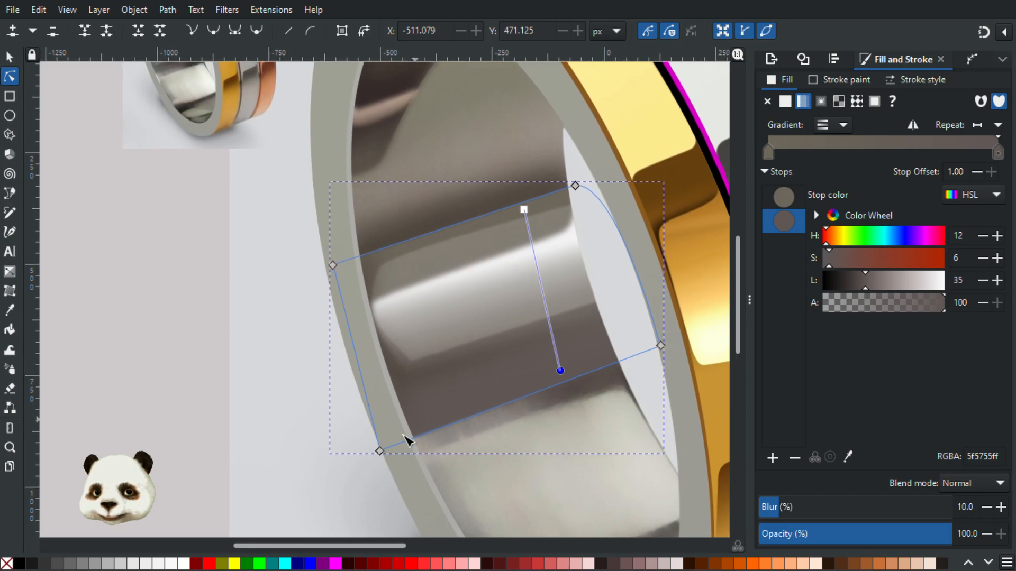
drag(380, 451, 311, 531)
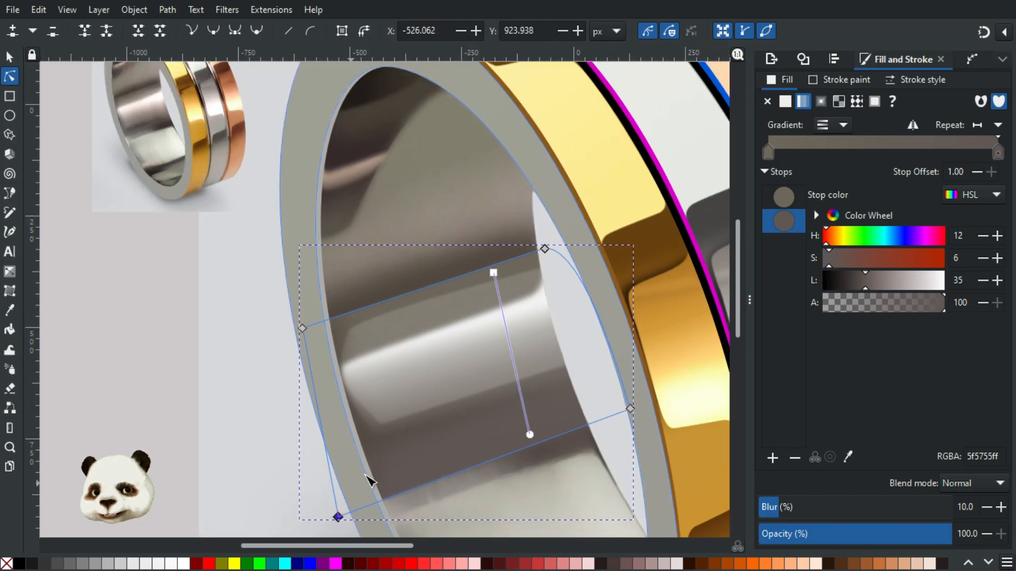
click(390, 447)
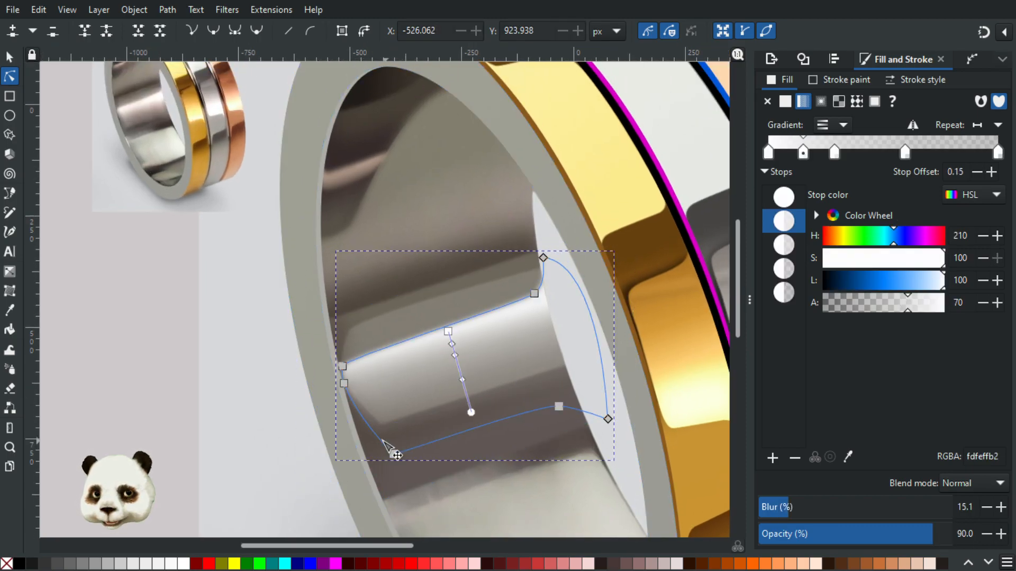
Lower the right tip and the two lower-left corners of the blurred dark brown shadow shape inside the ring.
click(372, 451)
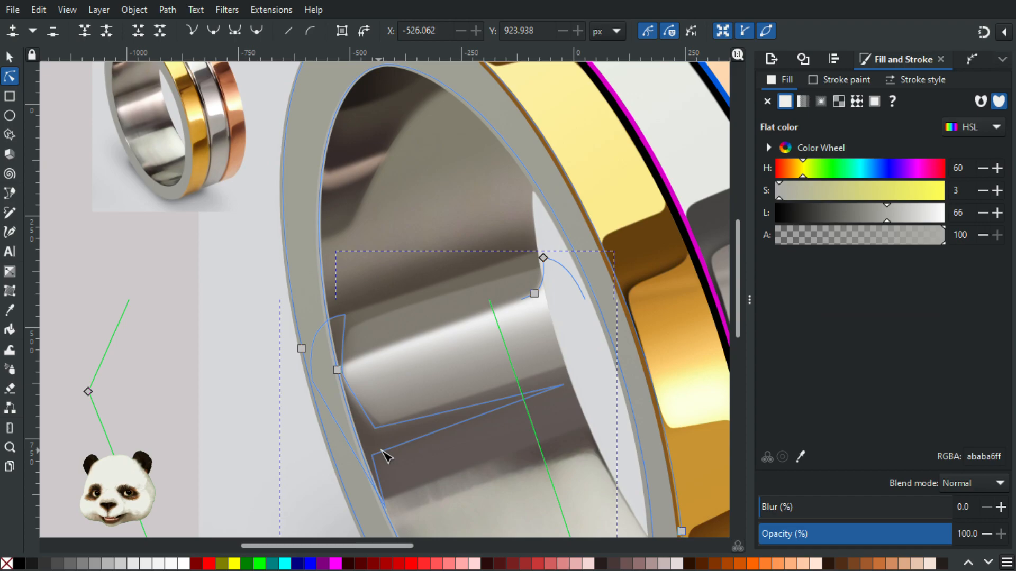
click(524, 395)
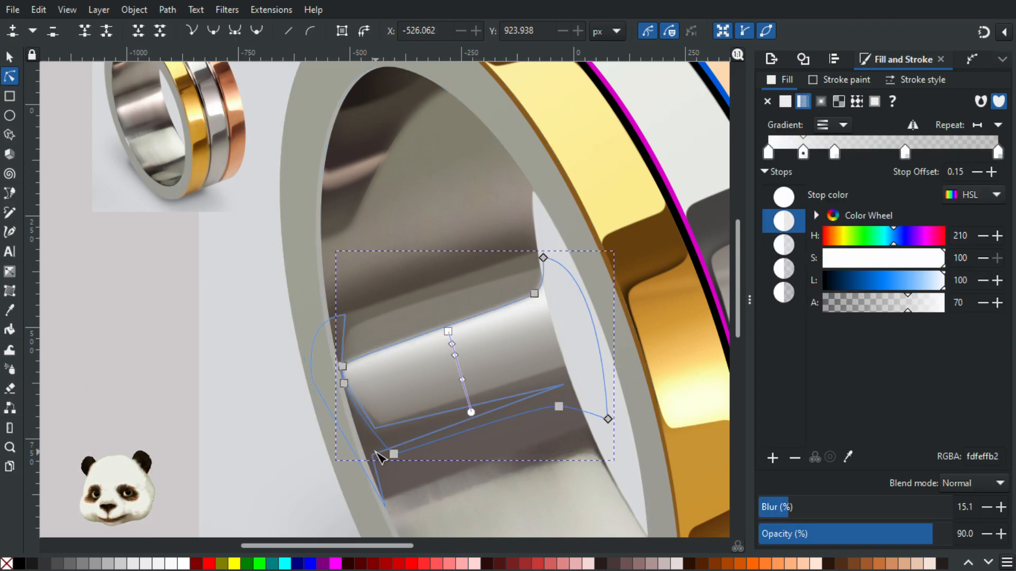
click(379, 454)
drag(564, 386, 569, 405)
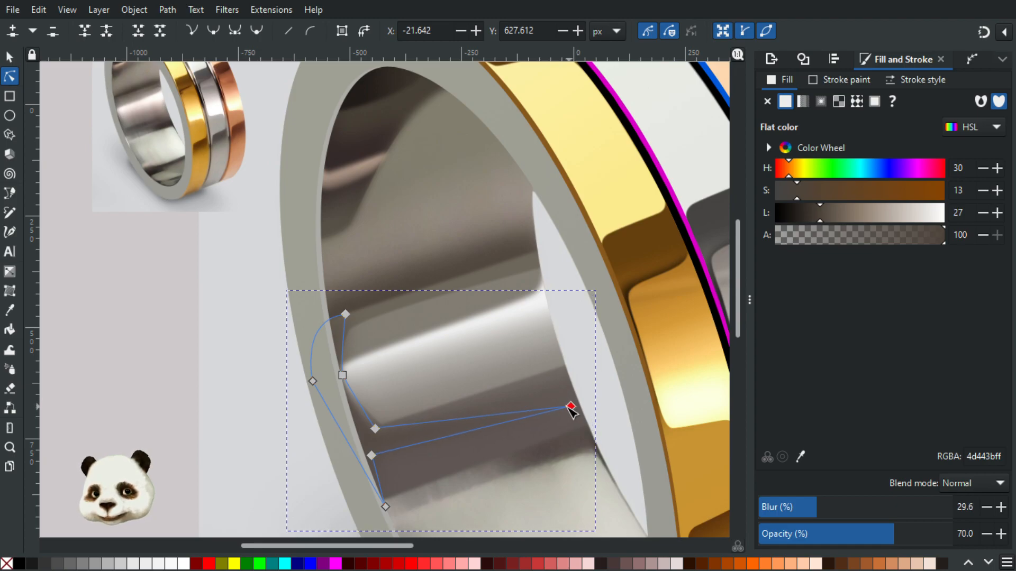
click(371, 455)
drag(372, 455, 379, 470)
drag(375, 429, 377, 445)
click(387, 426)
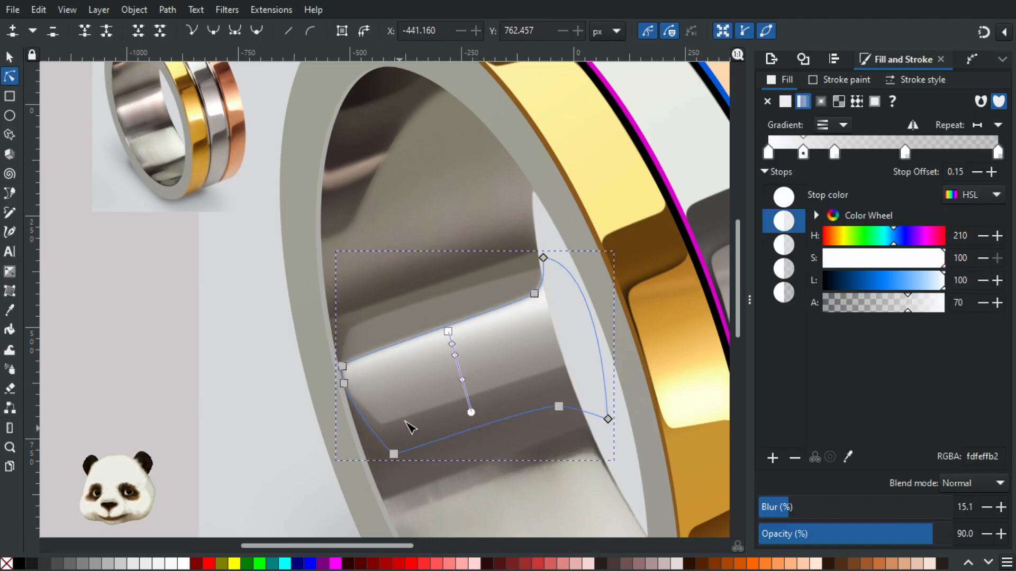
Extend the blurred grey-brown reflection shape's lower edge downward, add a node near its right end, and curve the segment beyond it.
click(379, 326)
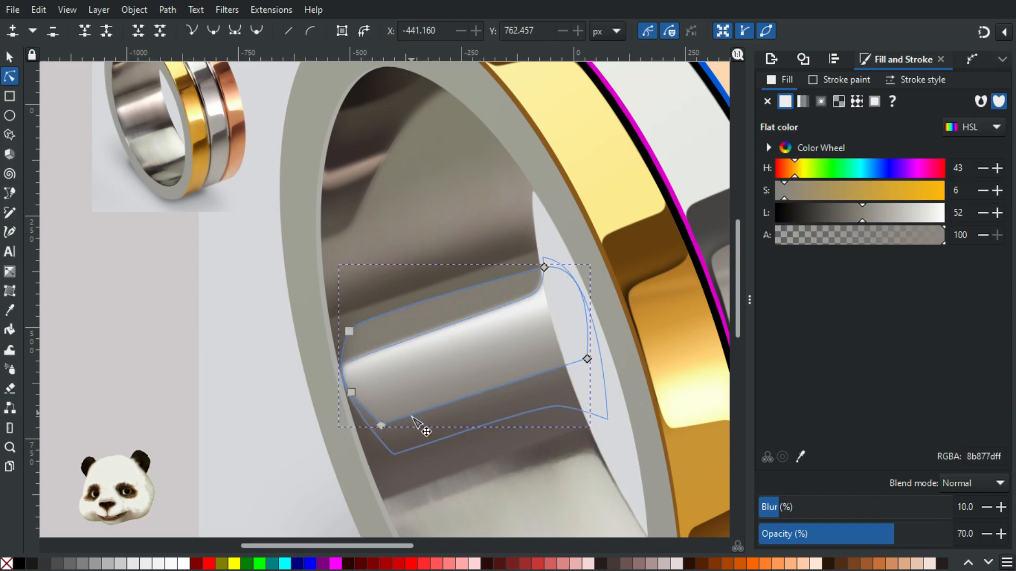
drag(381, 425, 387, 448)
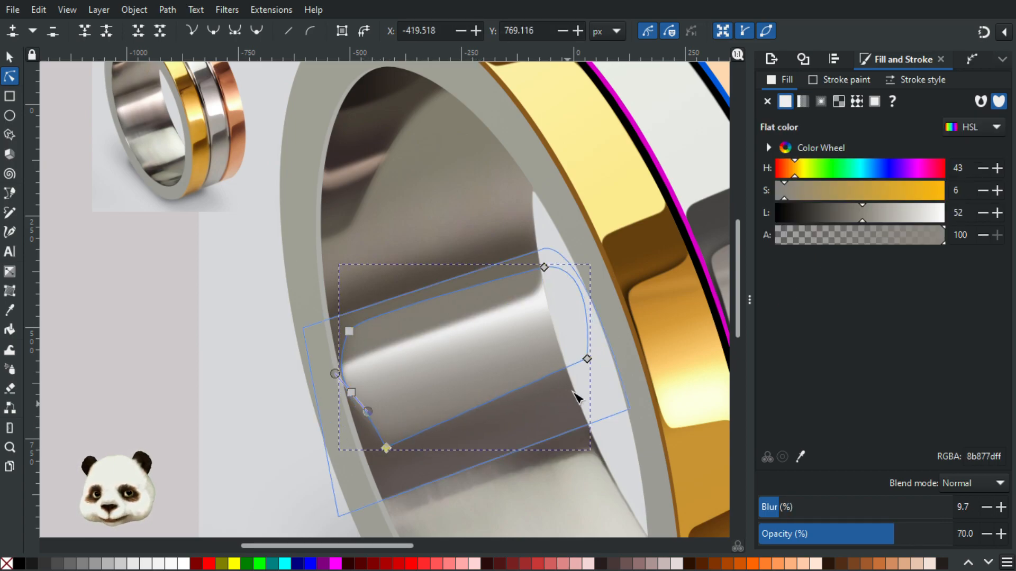
drag(588, 360, 590, 391)
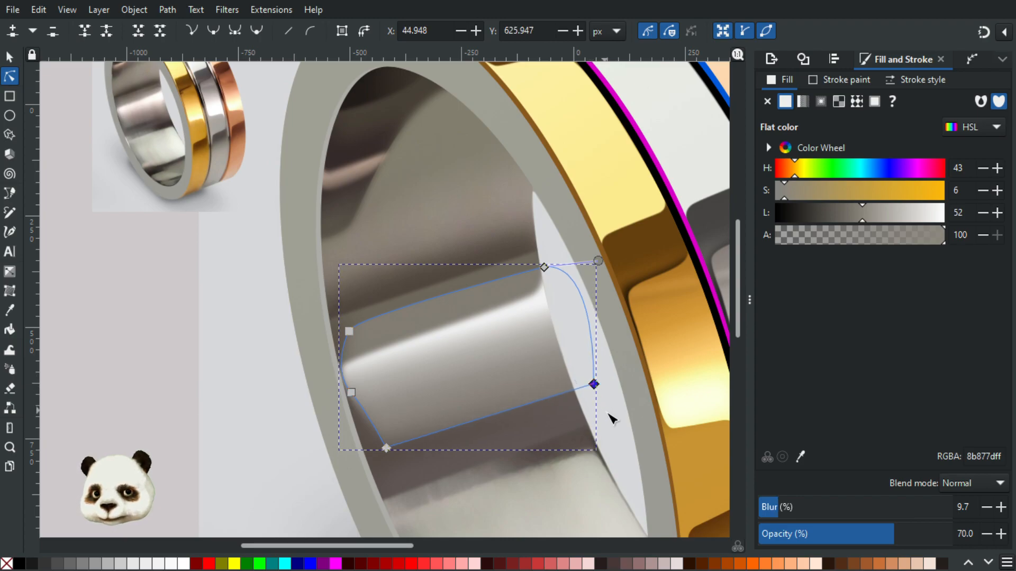
drag(594, 385, 550, 395)
double_click(551, 407)
click(550, 394)
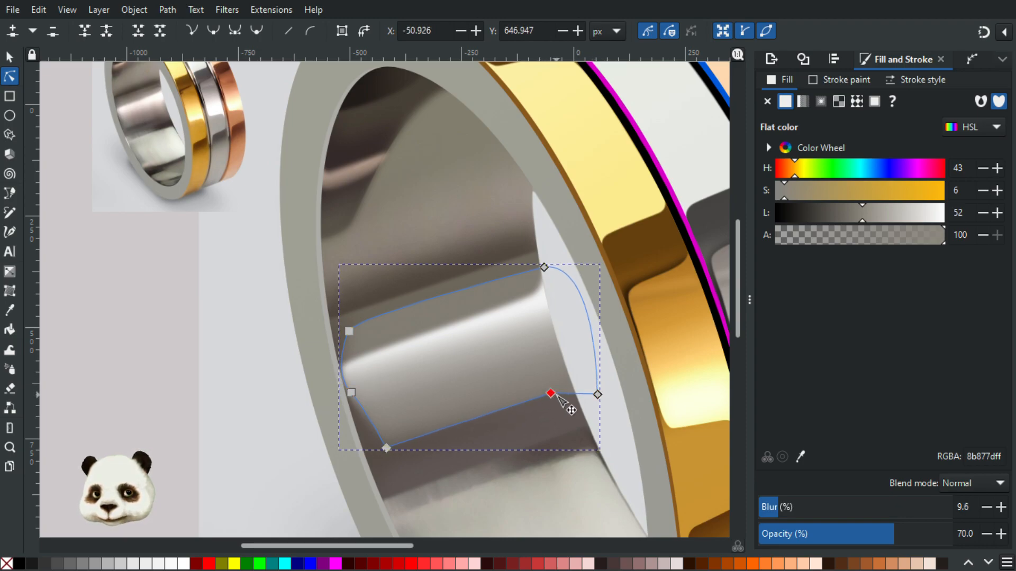
drag(559, 394, 581, 392)
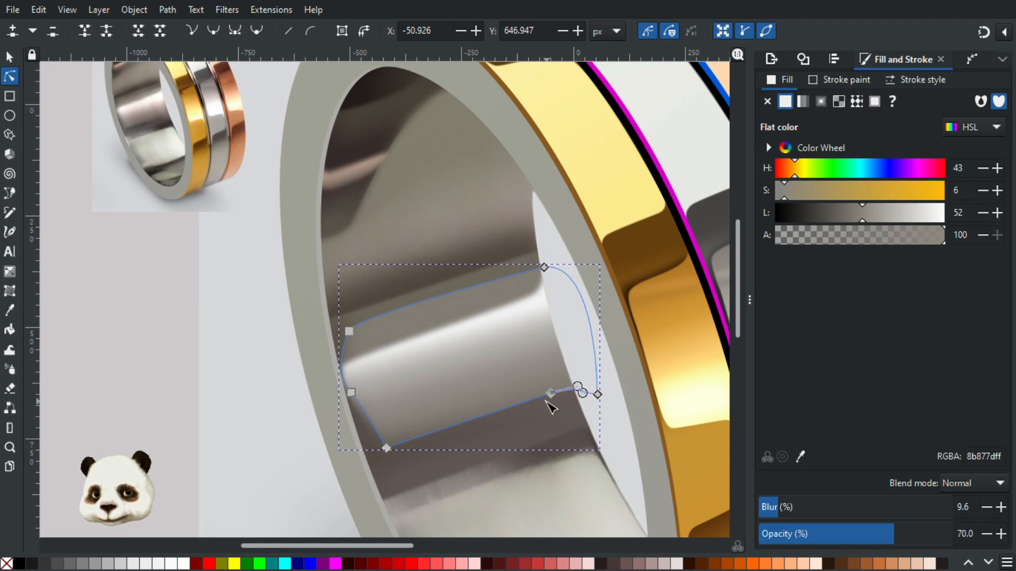
click(622, 437)
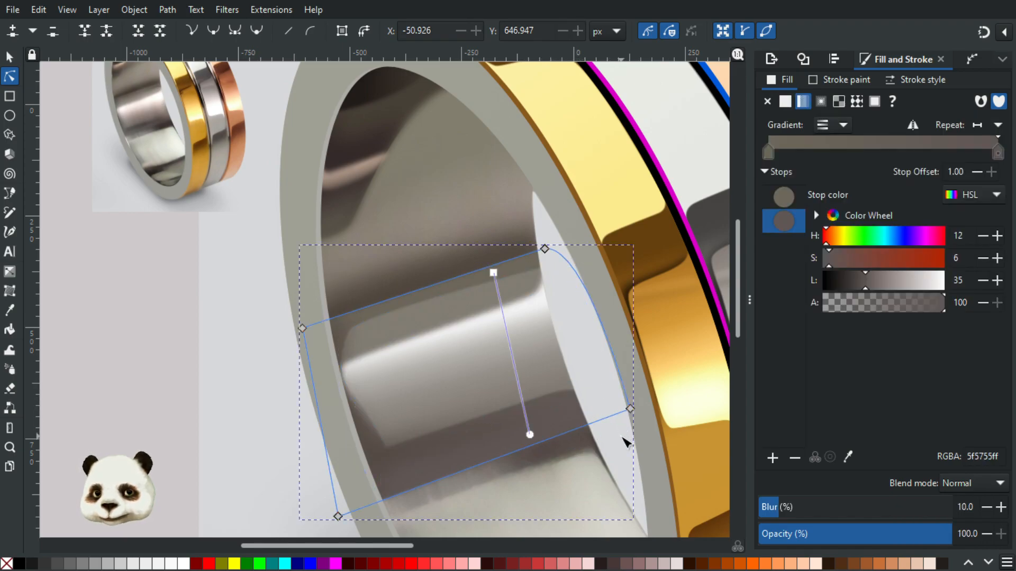
Refine the curve handle leading into the lower-left corner of the grey-brown reflection shape.
scroll(622, 437, down, 1)
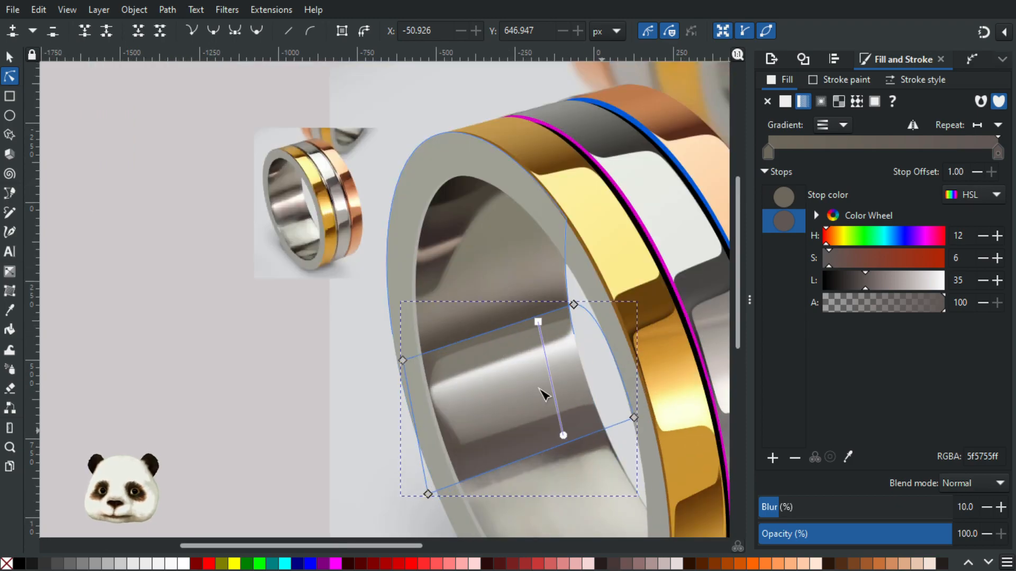
click(477, 430)
scroll(468, 437, up, 3)
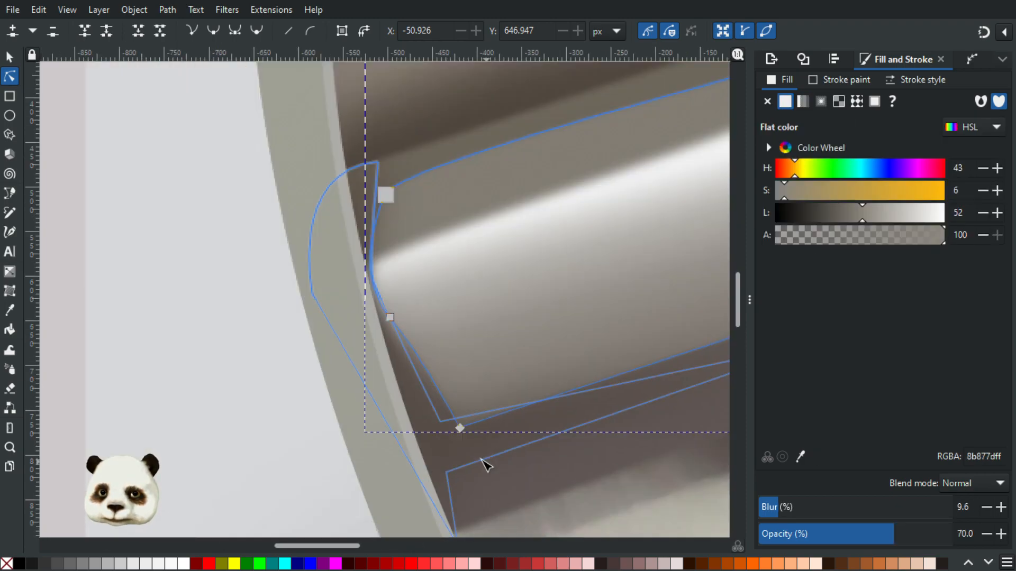
click(459, 428)
drag(423, 357, 421, 367)
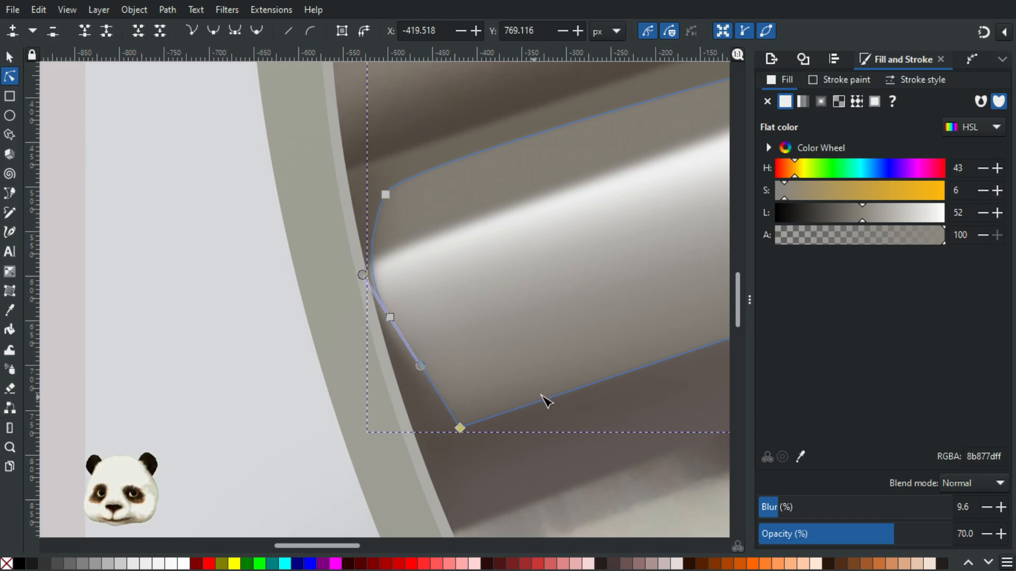
drag(541, 394, 445, 446)
scroll(445, 446, down, 1)
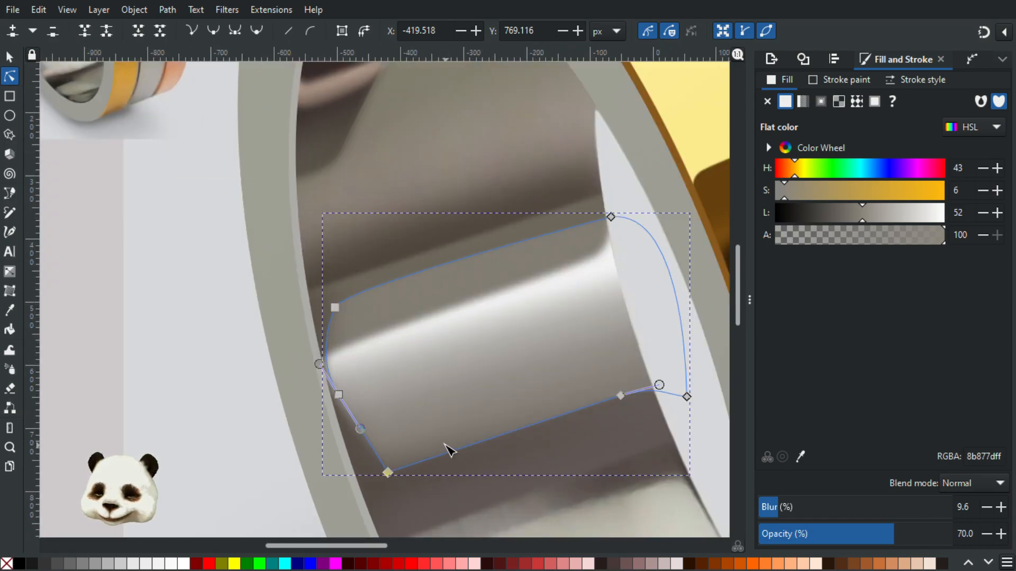
Apply a linear gradient to the grey-brown reflection shape, fading from opaque in its upper part to transparent near its lower edge.
key(g)
drag(436, 278, 489, 435)
scroll(489, 435, down, 1)
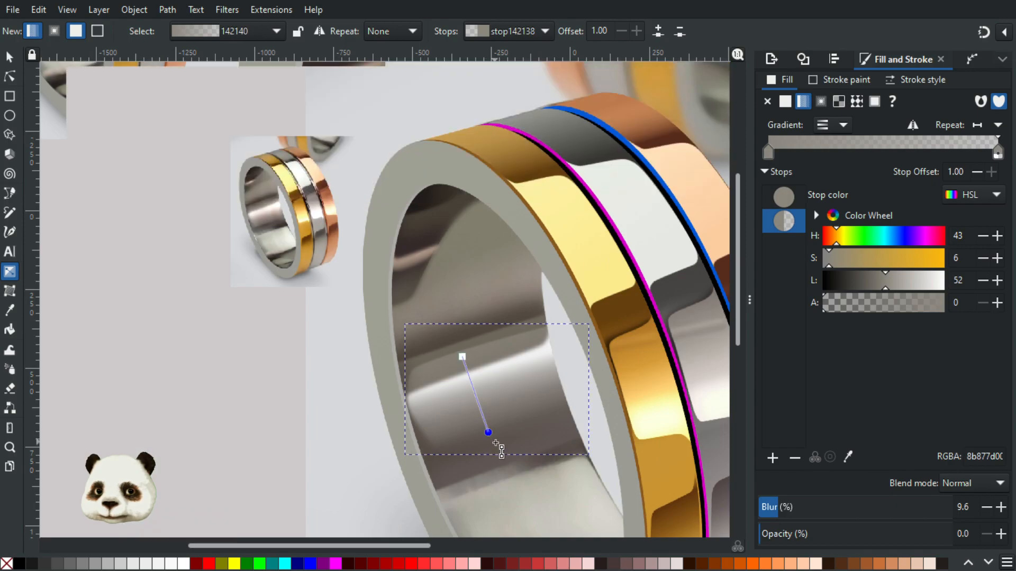
drag(489, 433, 500, 447)
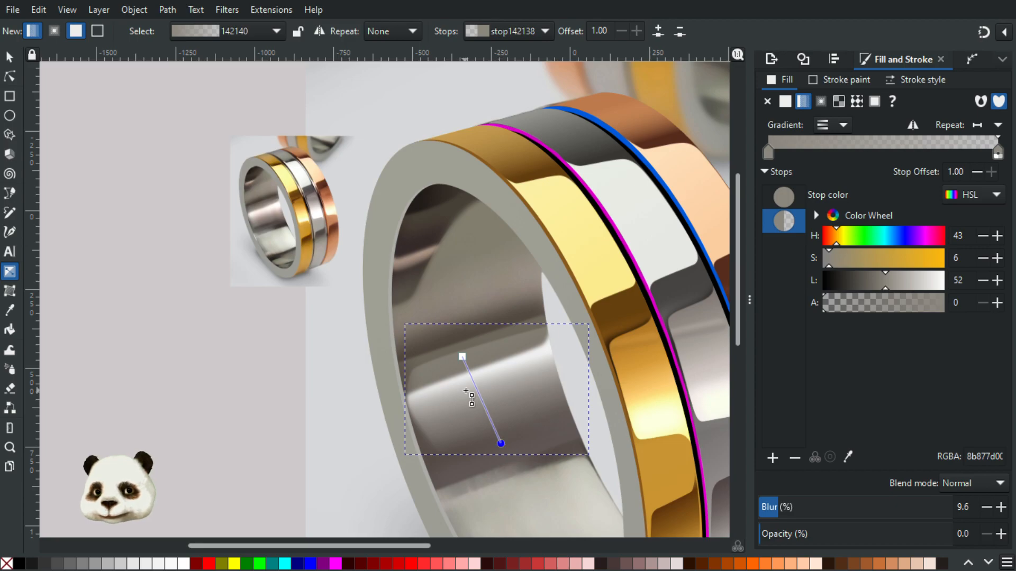
Nudge the upper-right and upper-left nodes of the grey-brown reflection shape to refine its top edge.
click(18, 78)
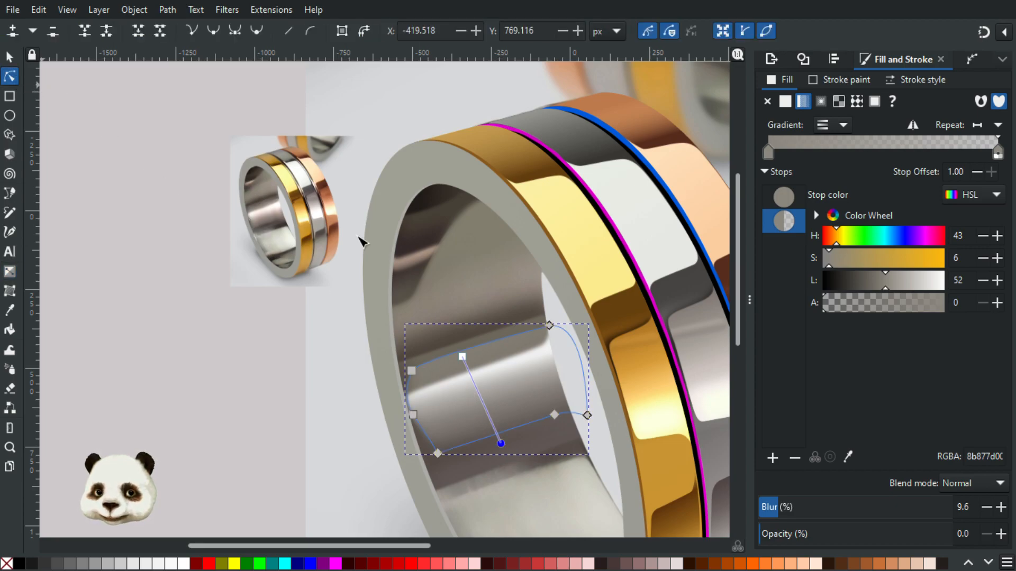
click(550, 324)
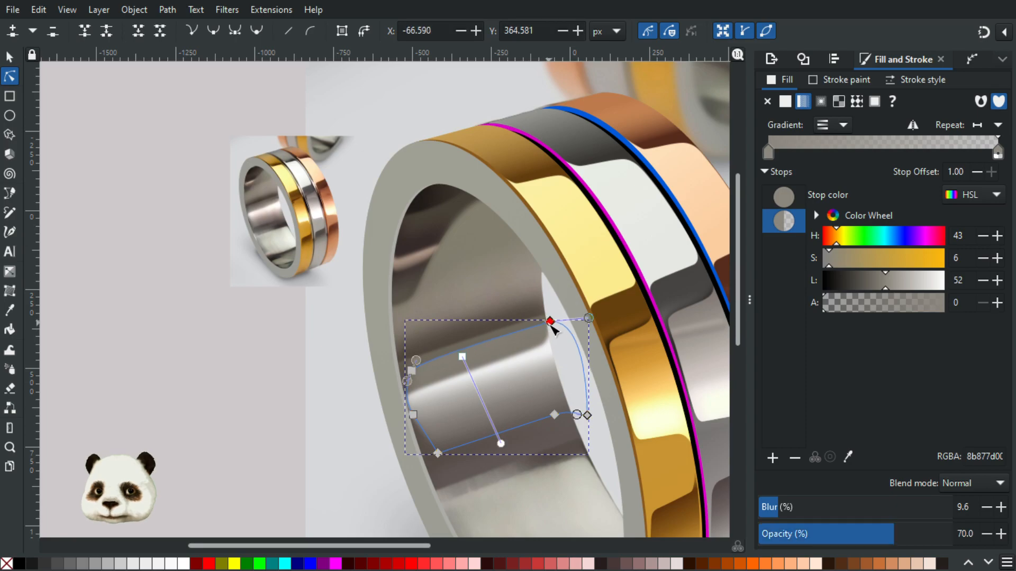
click(412, 370)
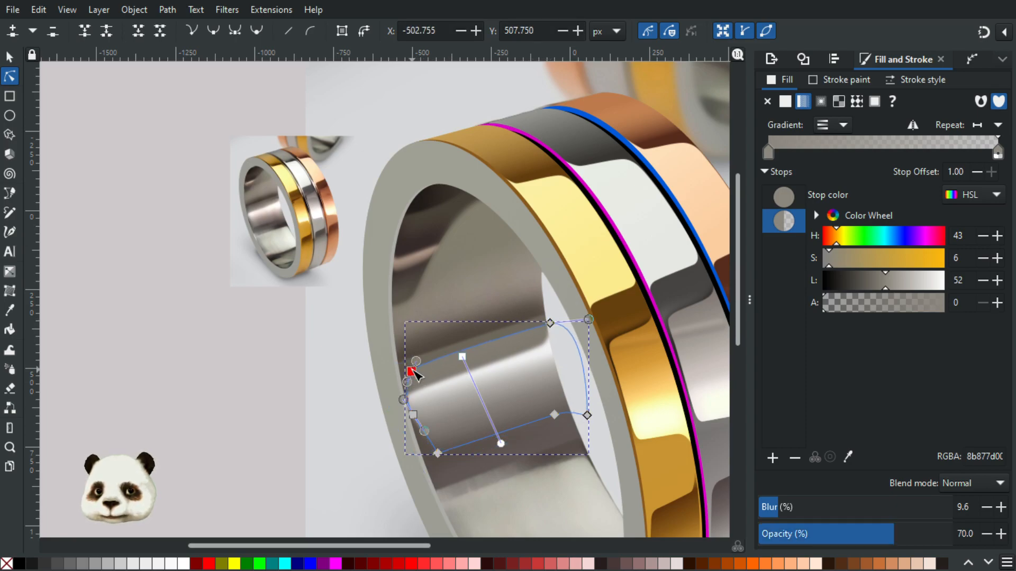
click(193, 358)
scroll(196, 361, down, 1)
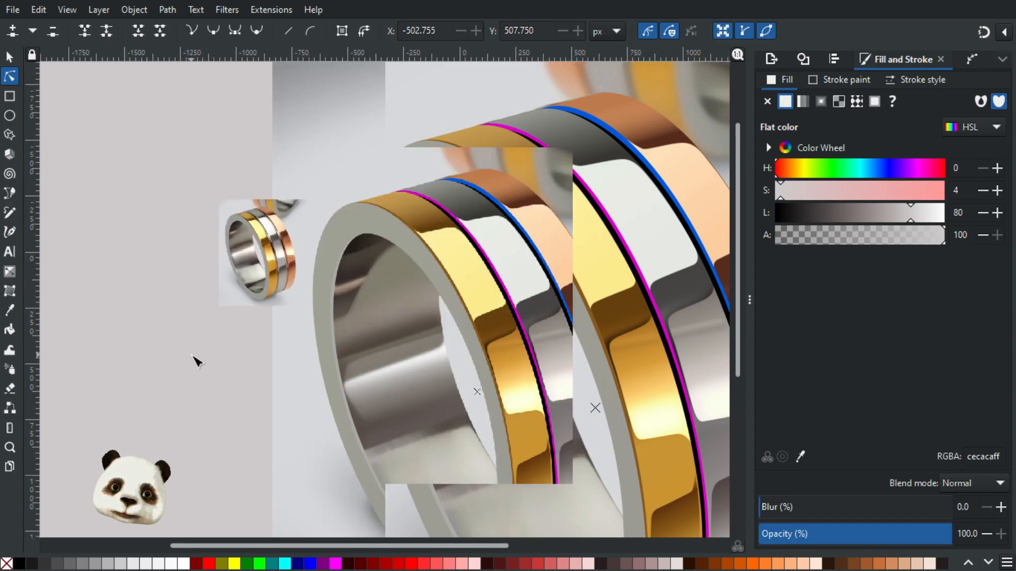
scroll(194, 370, down, 1)
scroll(212, 378, up, 1)
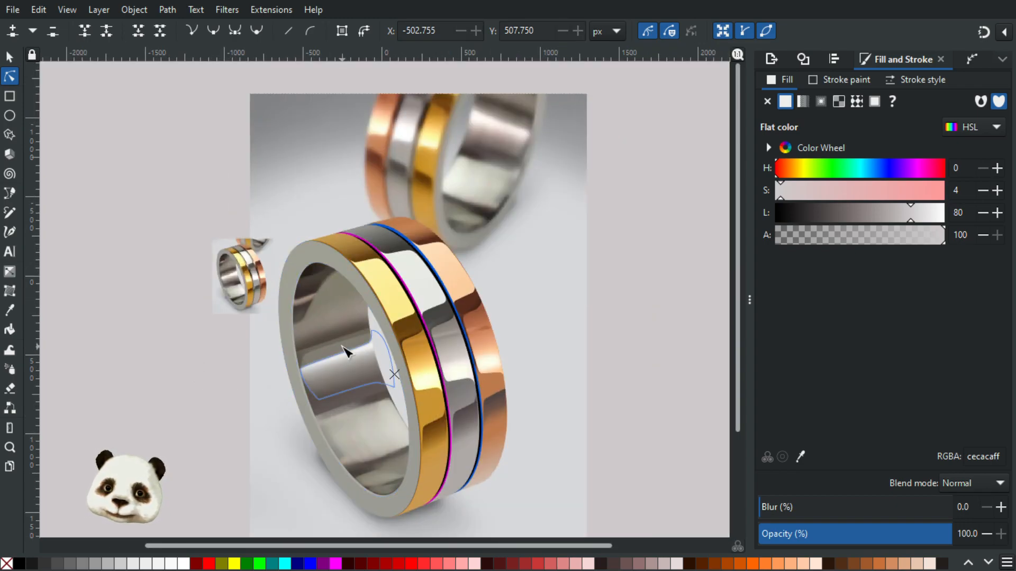
Add a gradient stop near the start of the grey-brown reflection shape's gradient and set the first stop's alpha to 75.
click(347, 352)
scroll(318, 349, up, 1)
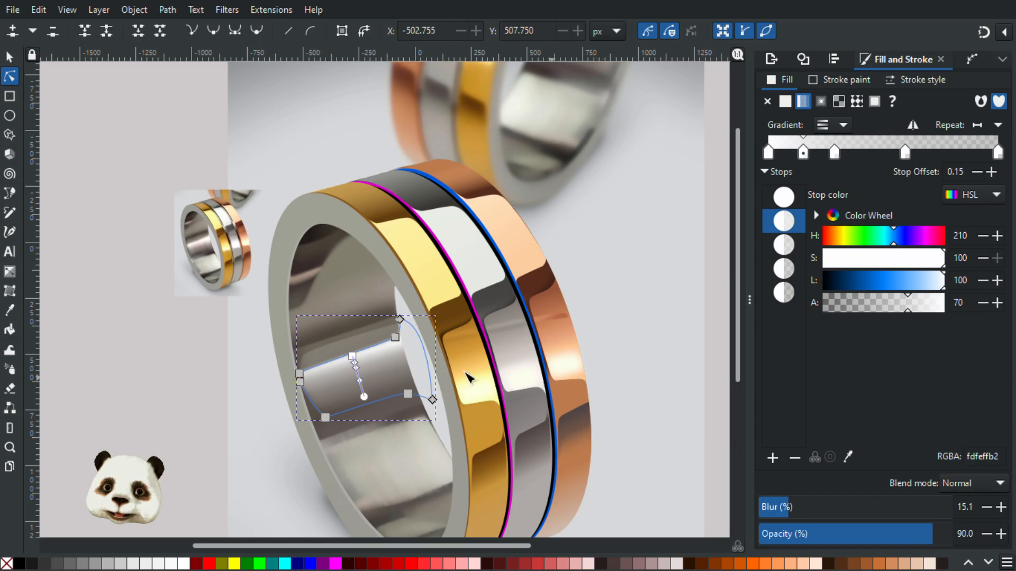
click(365, 339)
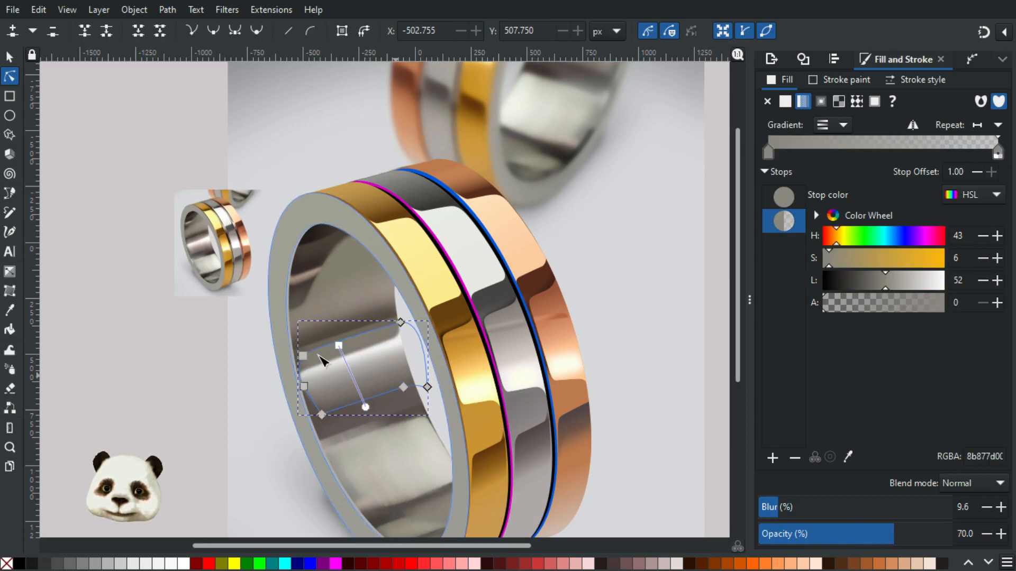
scroll(324, 357, up, 1)
scroll(324, 360, up, 2)
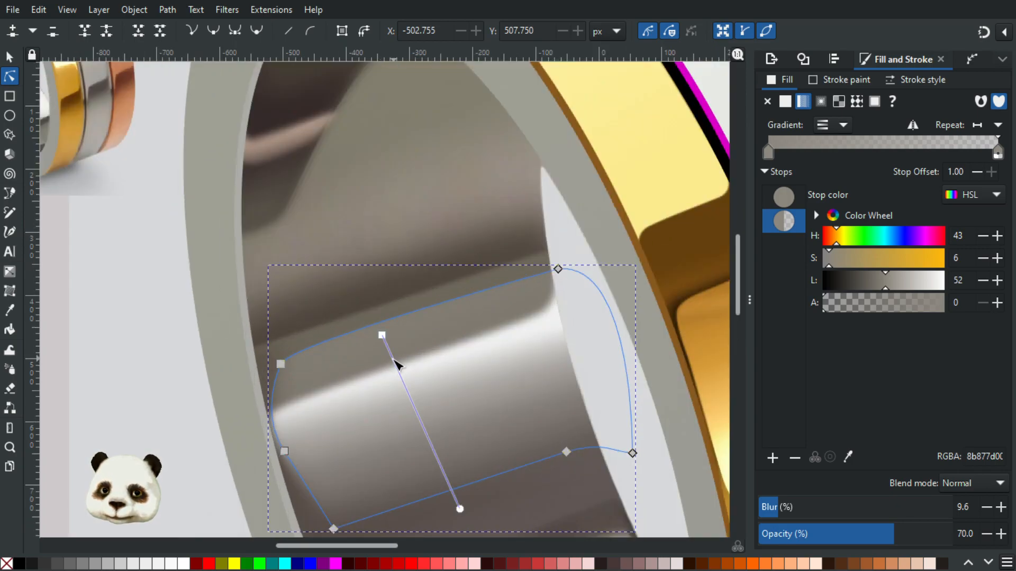
key(g)
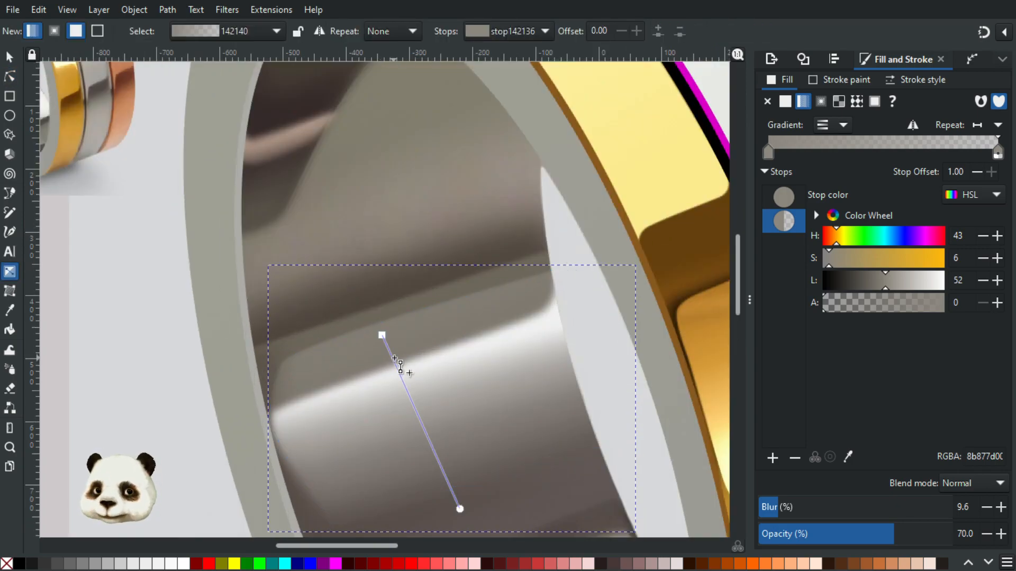
double_click(392, 351)
click(382, 335)
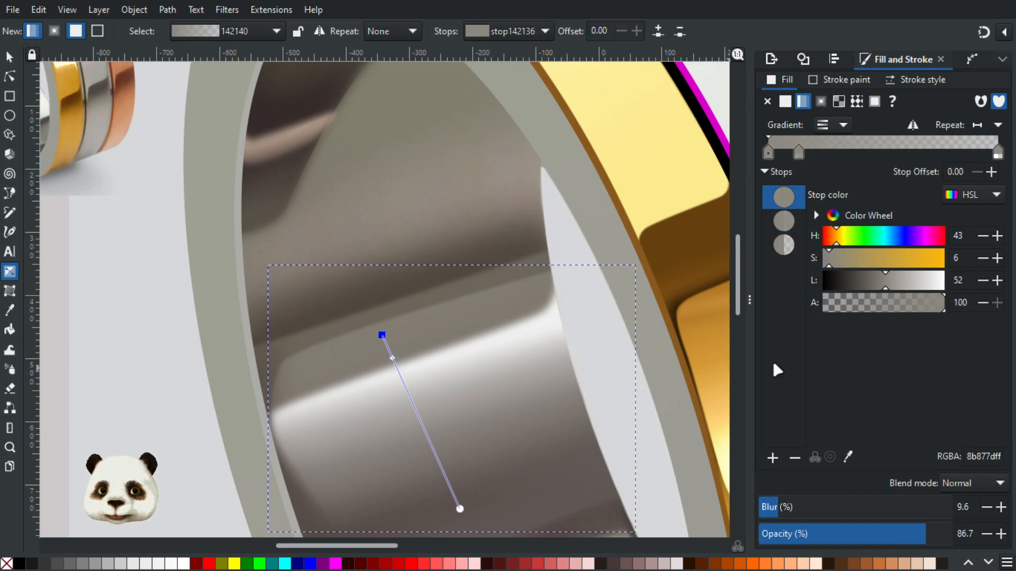
drag(921, 304, 915, 306)
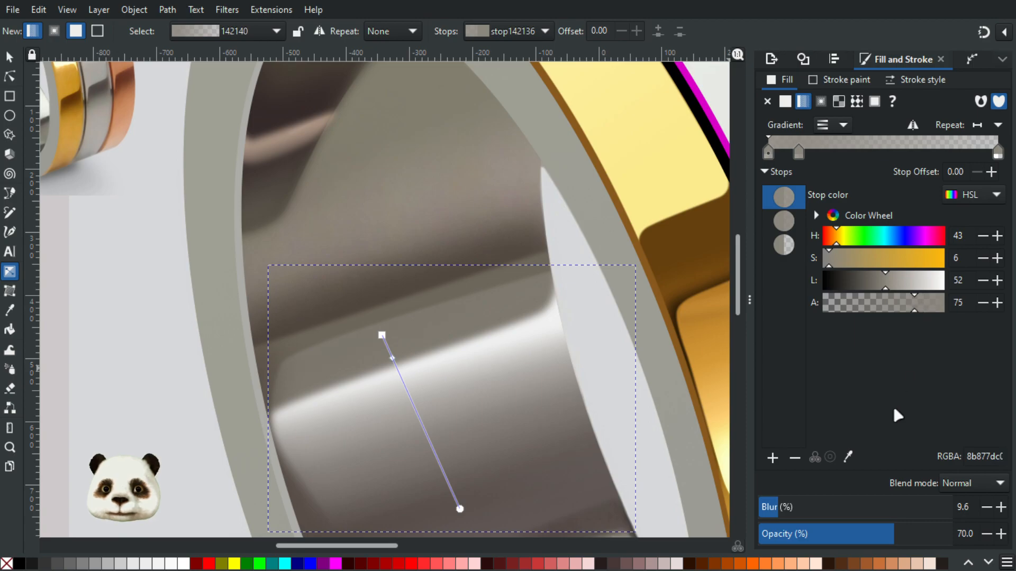
Set the grey-brown reflection shape's blur to 14%.
click(802, 506)
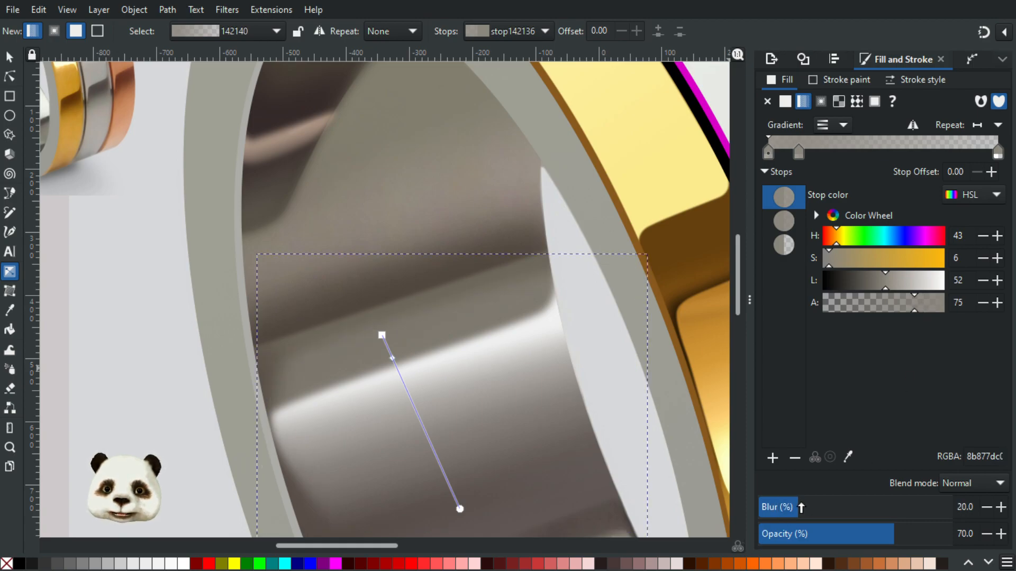
click(987, 507)
click(987, 507)
click(986, 507)
click(986, 507)
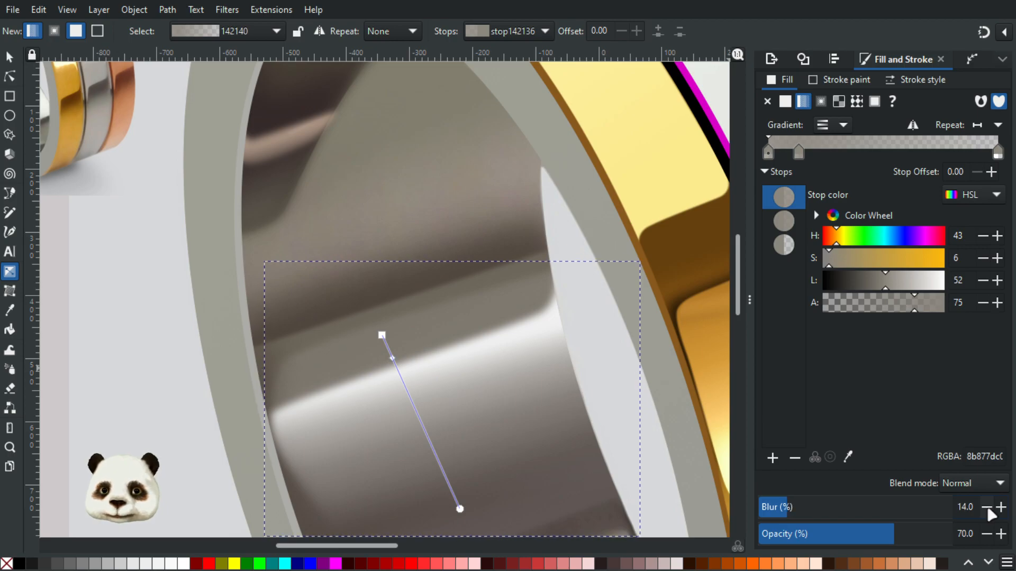
Deselect the shape and compare the drawn ring's inner reflections with the small reference ring image.
ctrl+scroll(440, 444, down, 3)
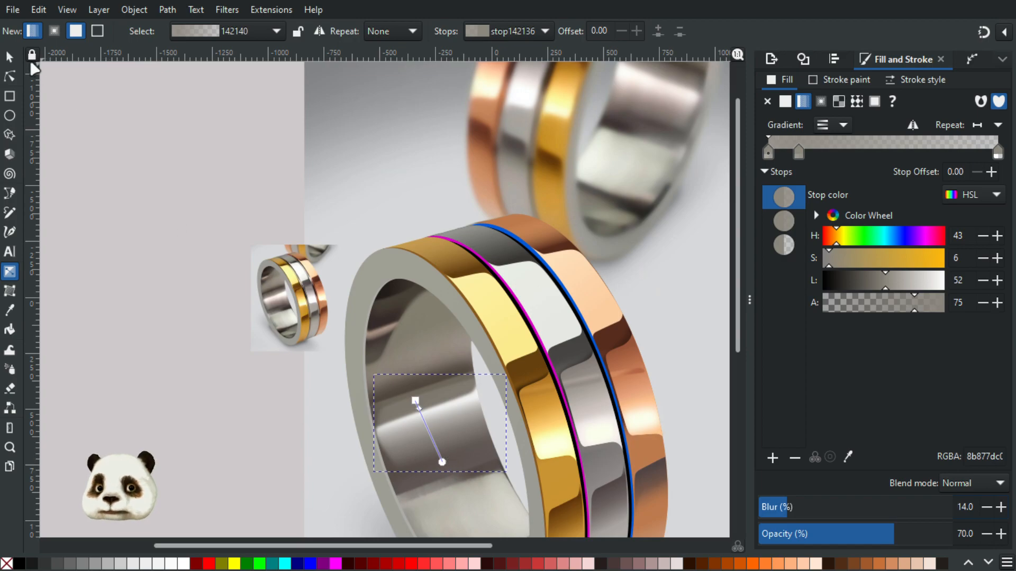
click(15, 62)
click(119, 207)
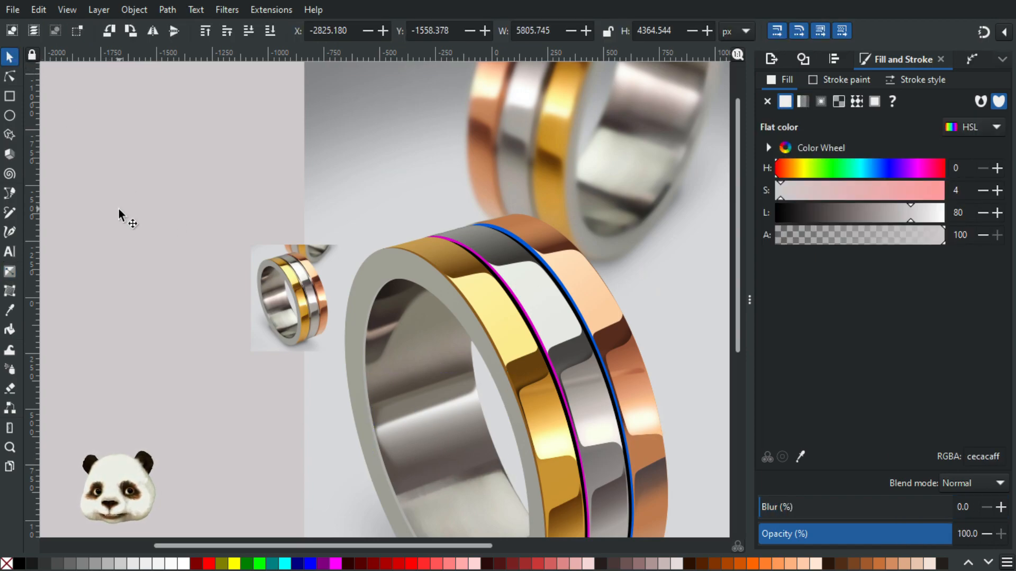
ctrl+scroll(148, 297, down, 1)
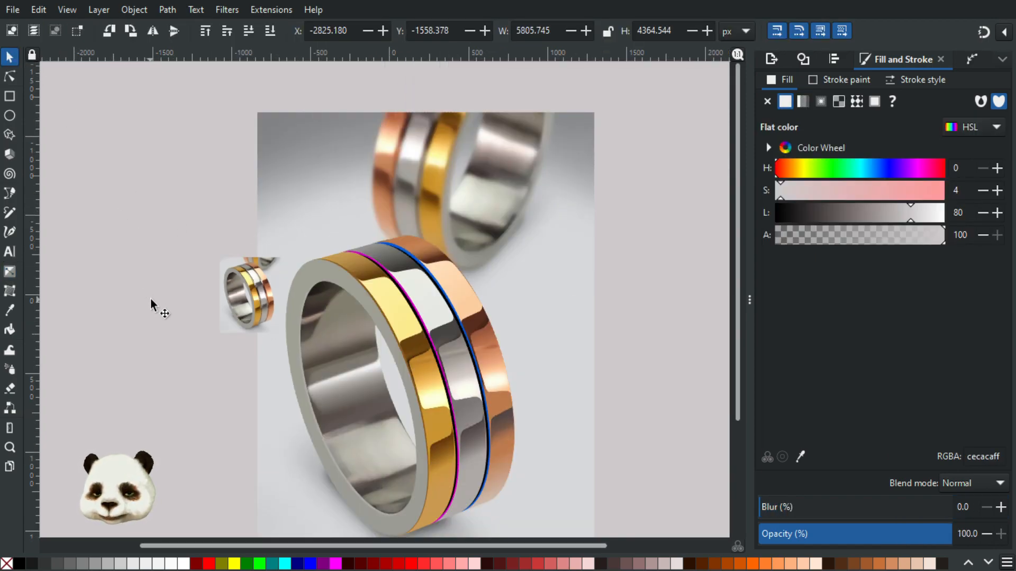
ctrl+scroll(155, 310, up, 1)
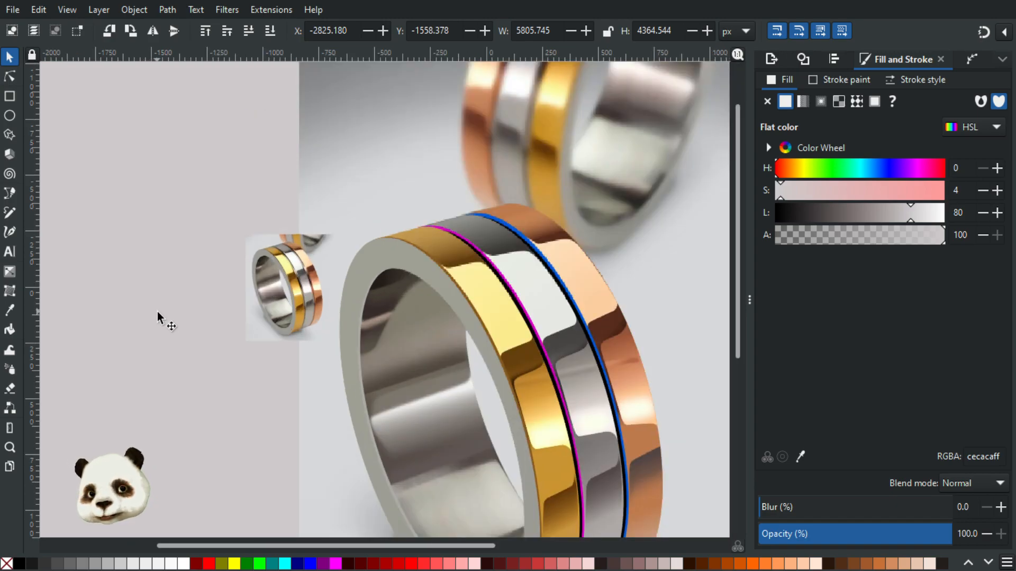
ctrl+scroll(157, 312, up, 1)
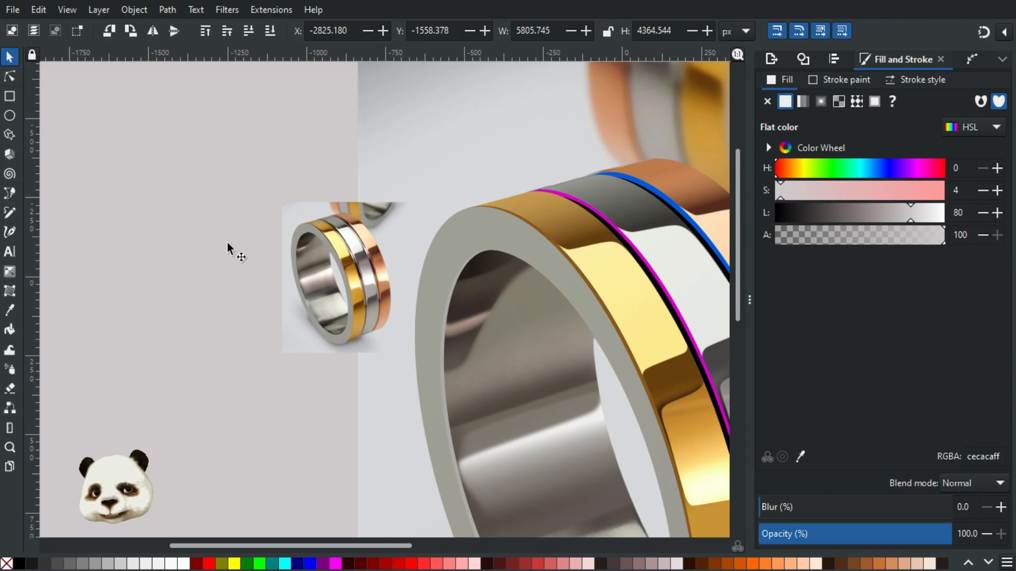
ctrl+scroll(339, 296, up, 3)
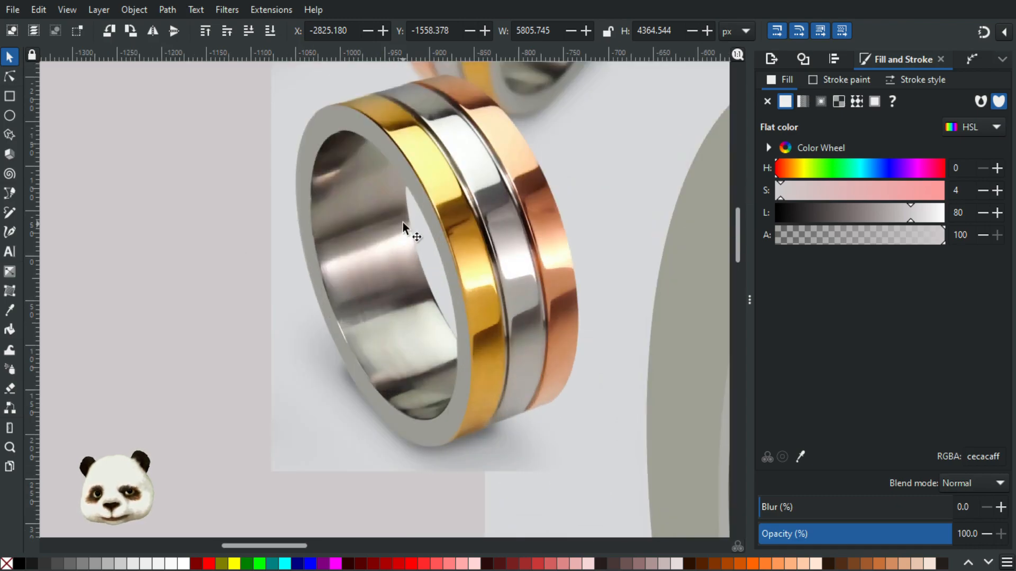
Move the upper-left node of the dark brown blurred shape out to the ring's inner edge and deselect the shape.
ctrl+scroll(402, 222, up, 1)
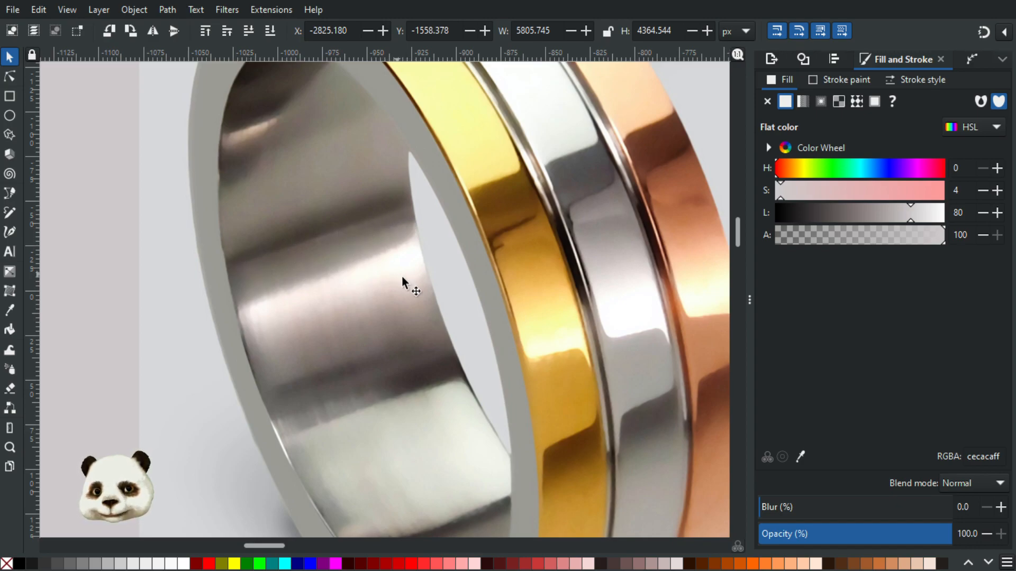
ctrl+scroll(402, 281, down, 4)
drag(561, 394, 373, 267)
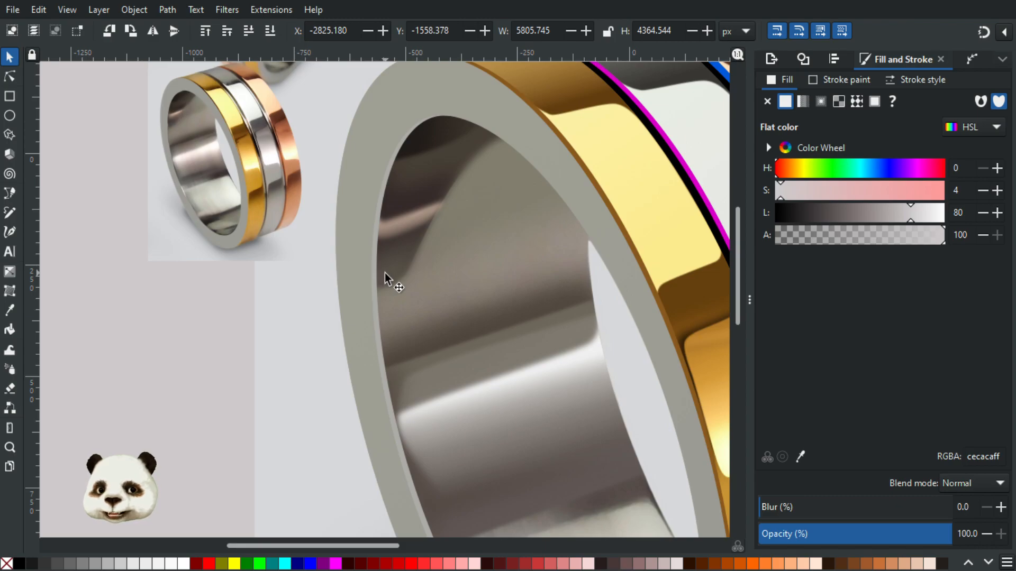
key(n)
click(404, 366)
drag(405, 365, 379, 370)
double_click(382, 378)
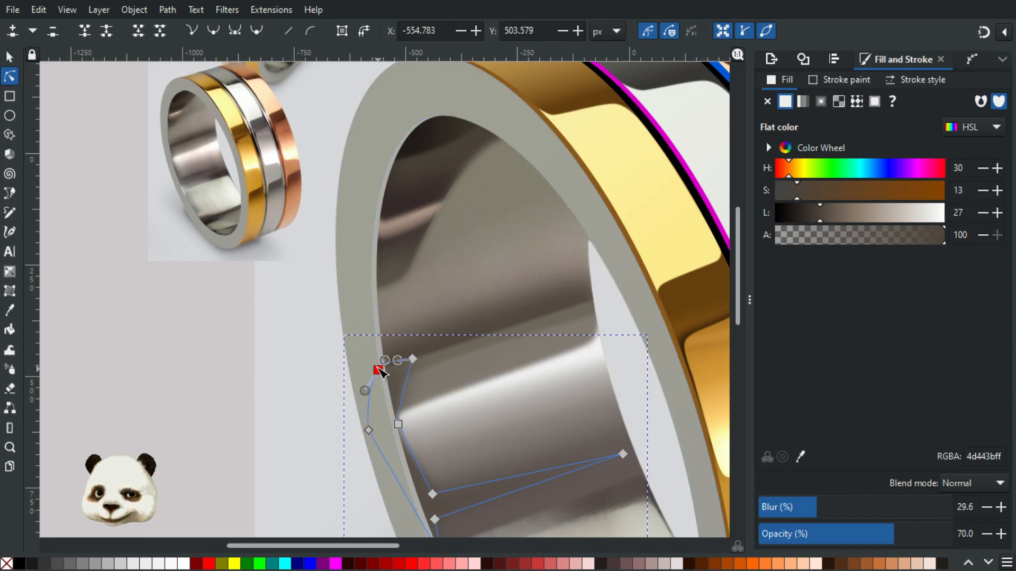
click(228, 350)
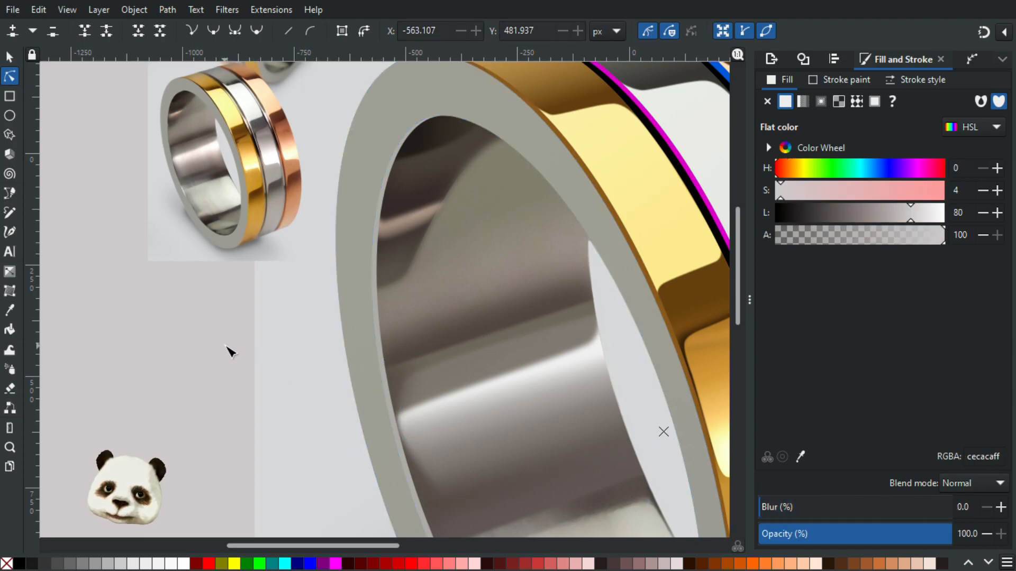
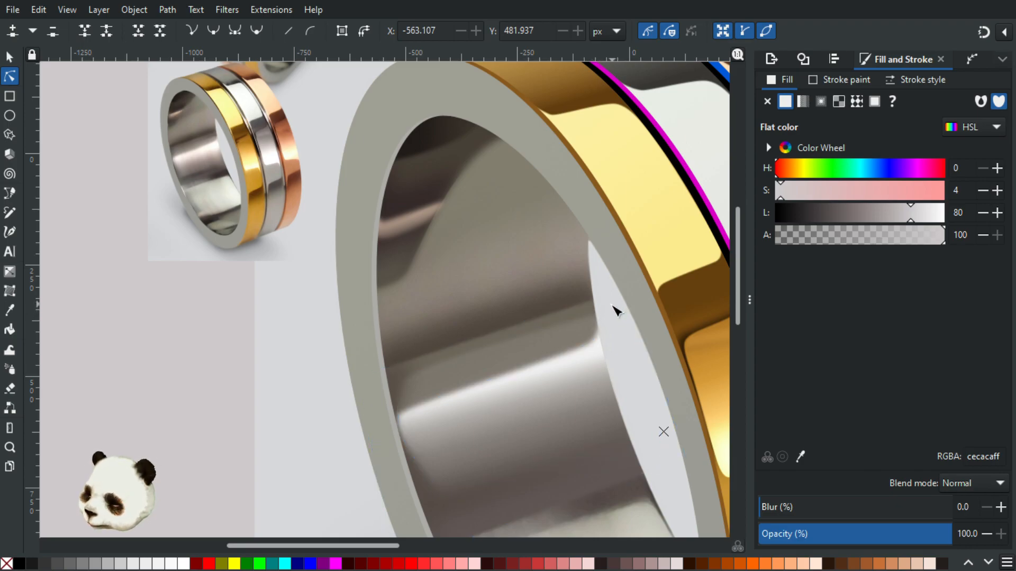
Draw a thin diagonal sliver along the inner dark band's lower edge and fill it with near-white fcfef6 sampled from the reference ring.
key(b)
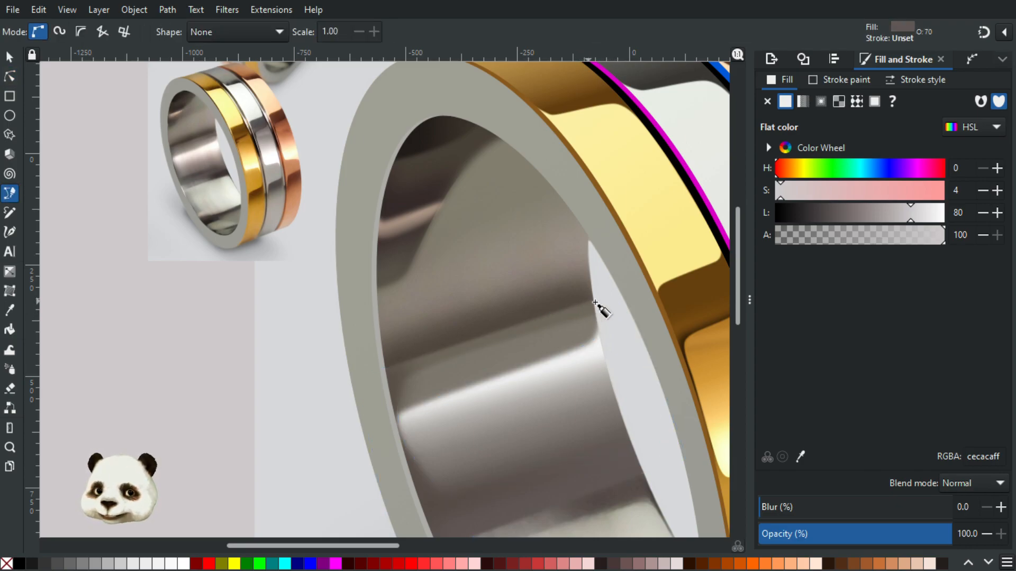
click(588, 301)
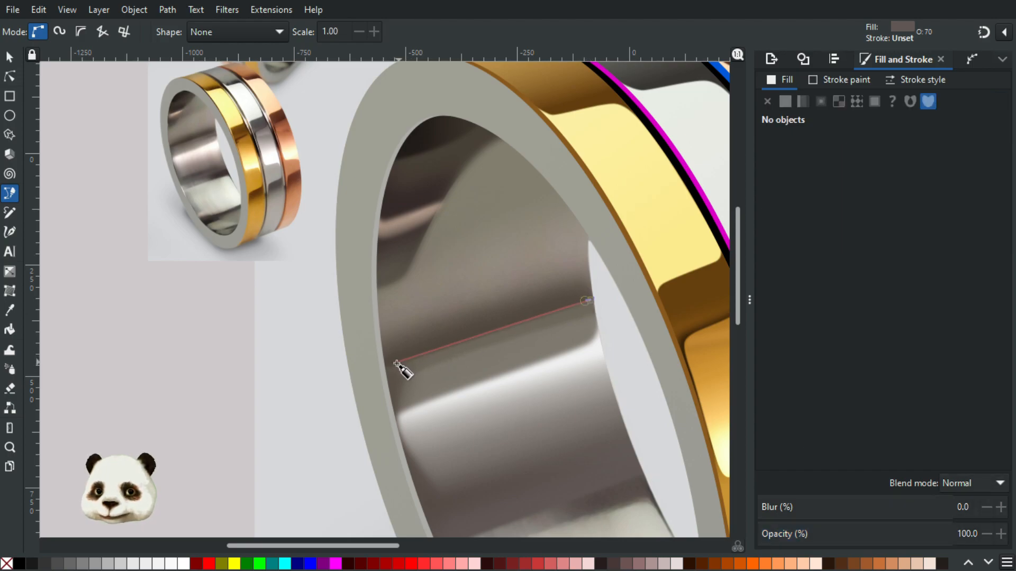
click(412, 362)
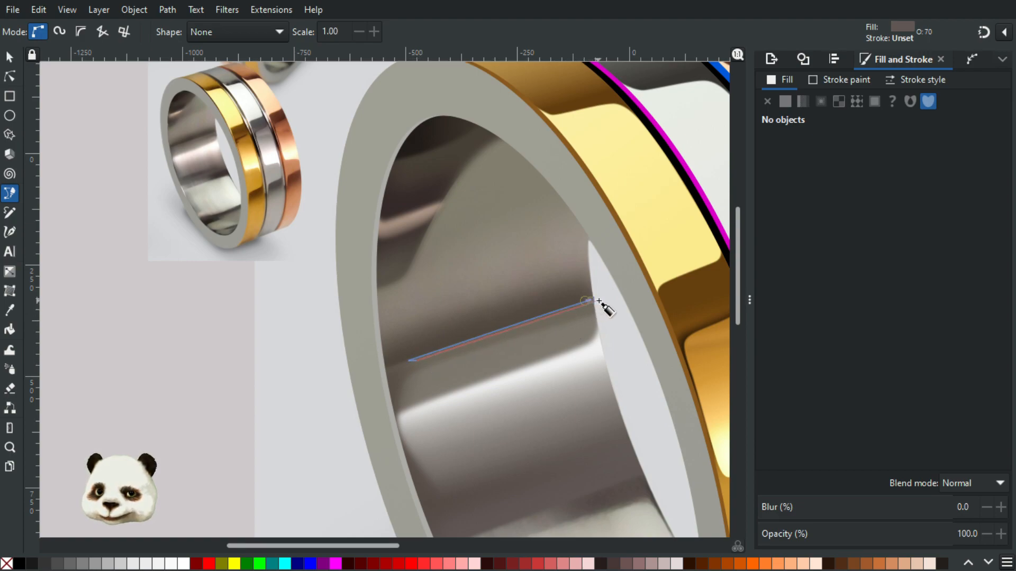
click(591, 299)
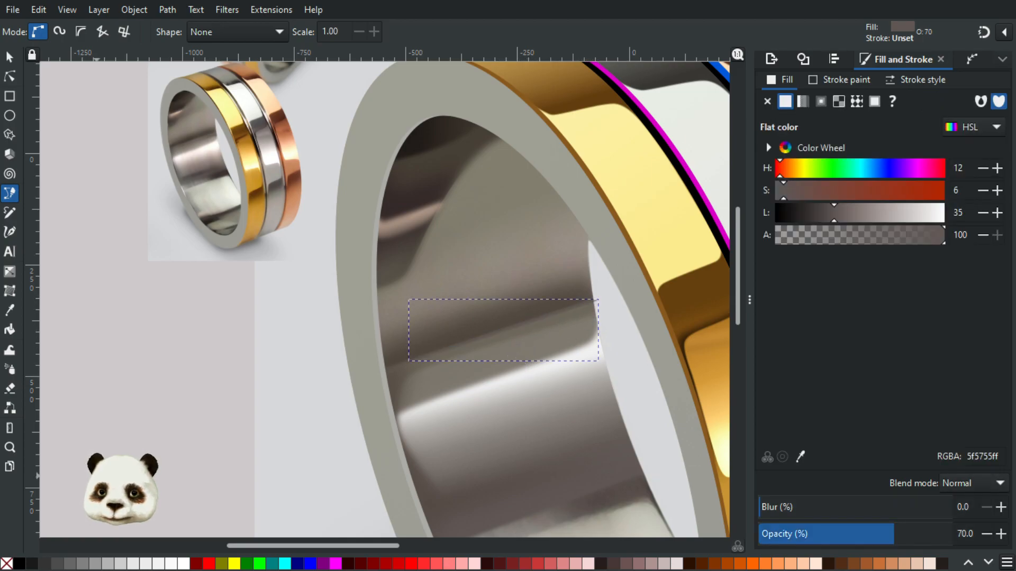
key(d)
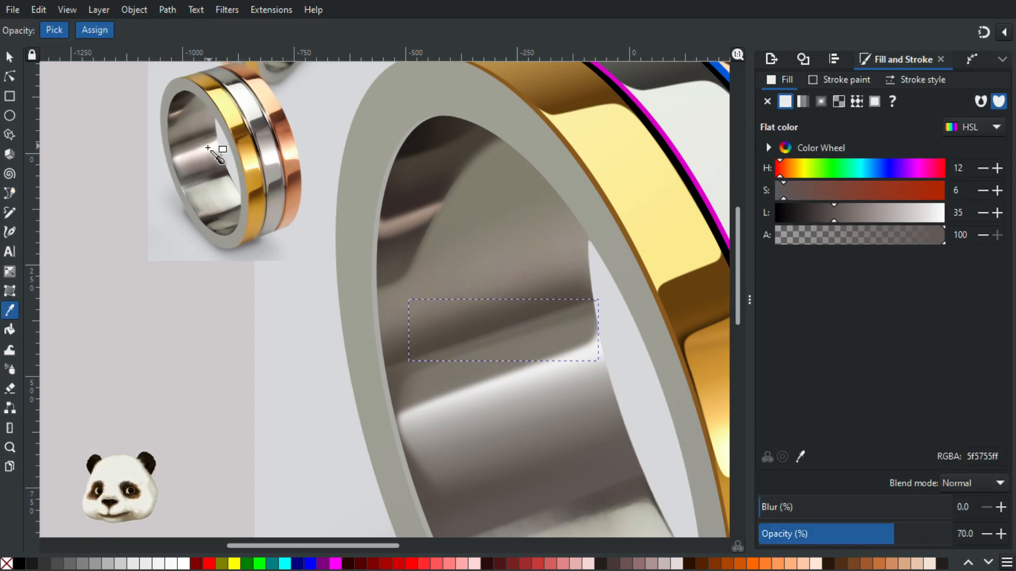
click(209, 161)
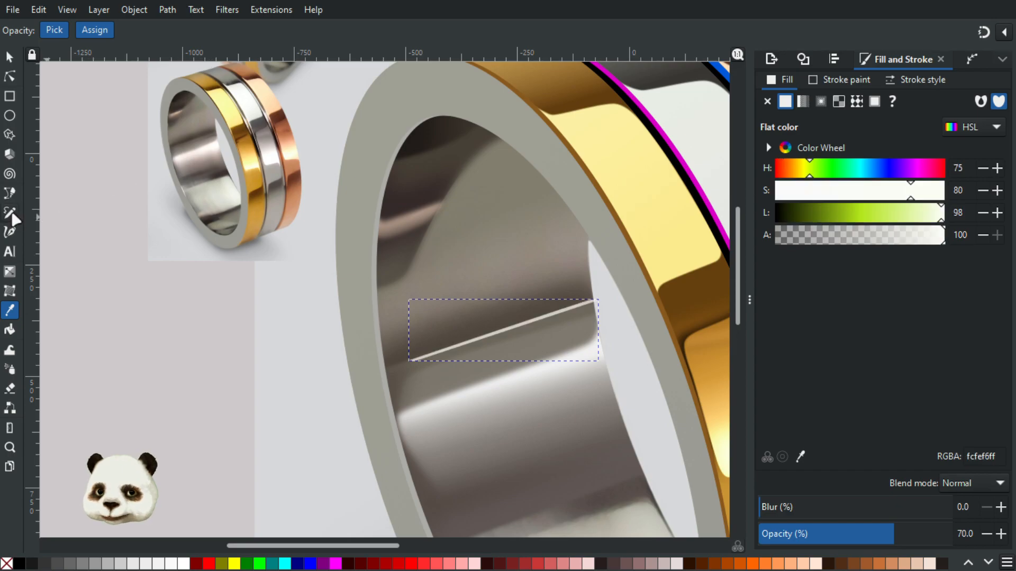
Try deleting the near-white sliver from the ring's inner surface.
click(10, 57)
scroll(617, 319, up, 2)
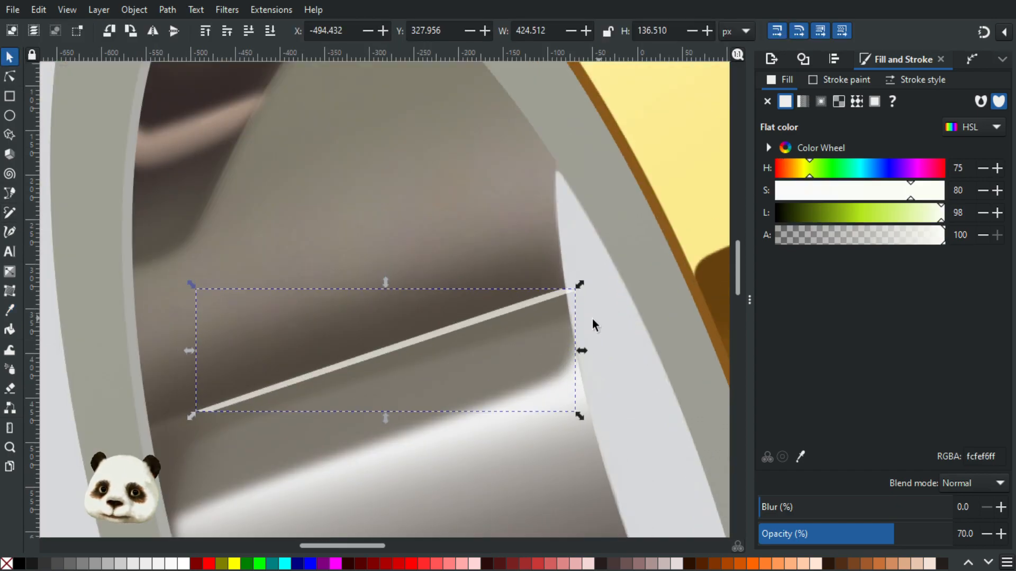
key(Delete)
scroll(434, 352, down, 3)
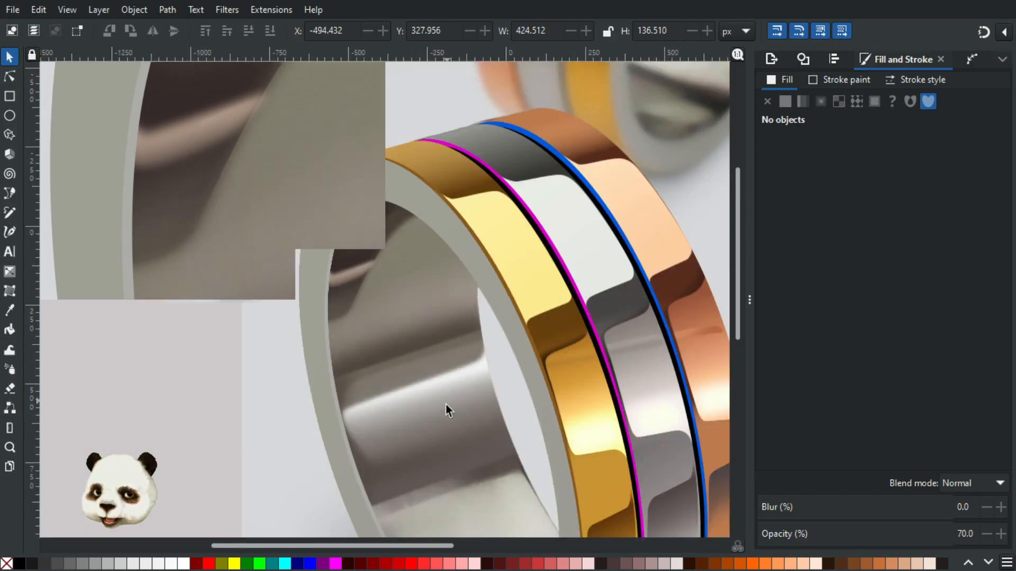
double_click(443, 402)
click(424, 376)
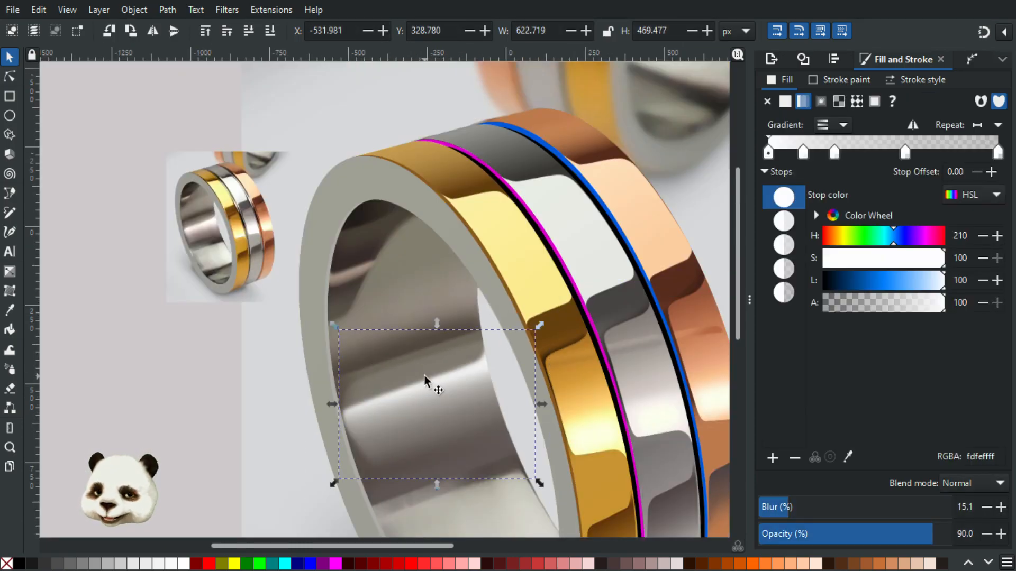
alt+click(423, 375)
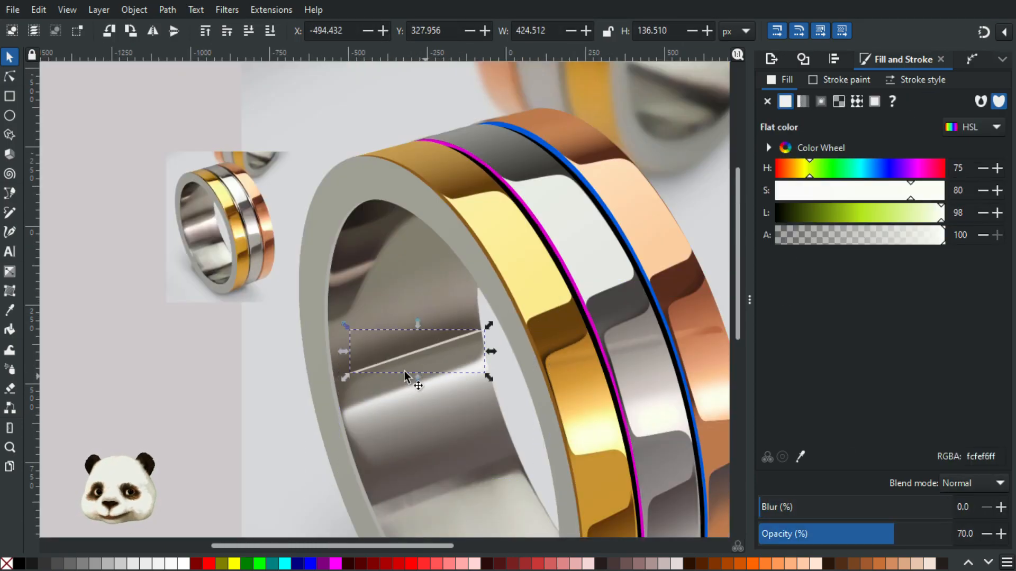
Adjust the end nodes of the near-white sliver to make it slimmer and follow the dark band's lower edge.
scroll(320, 345, up, 3)
drag(311, 328, 292, 363)
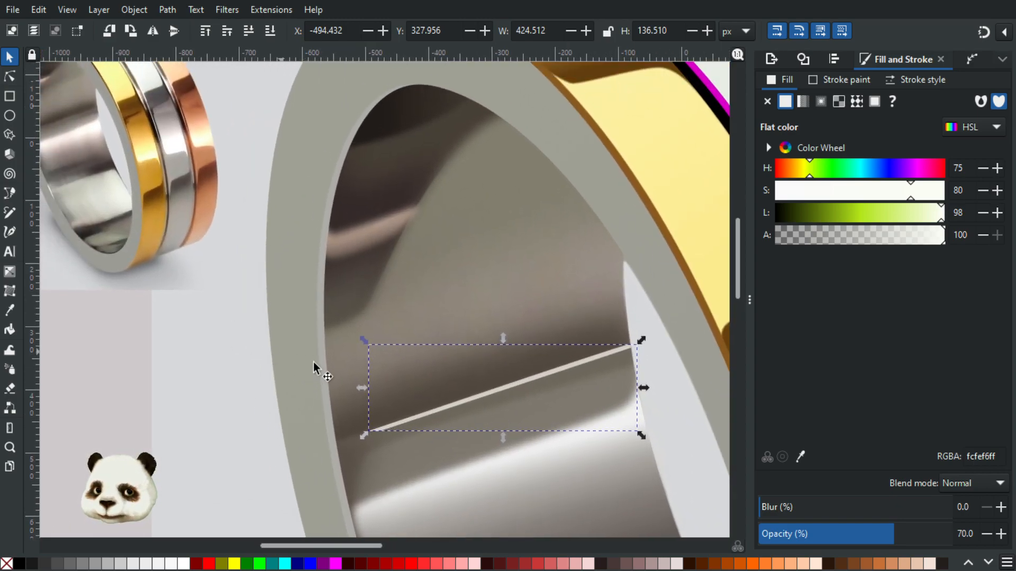
click(9, 76)
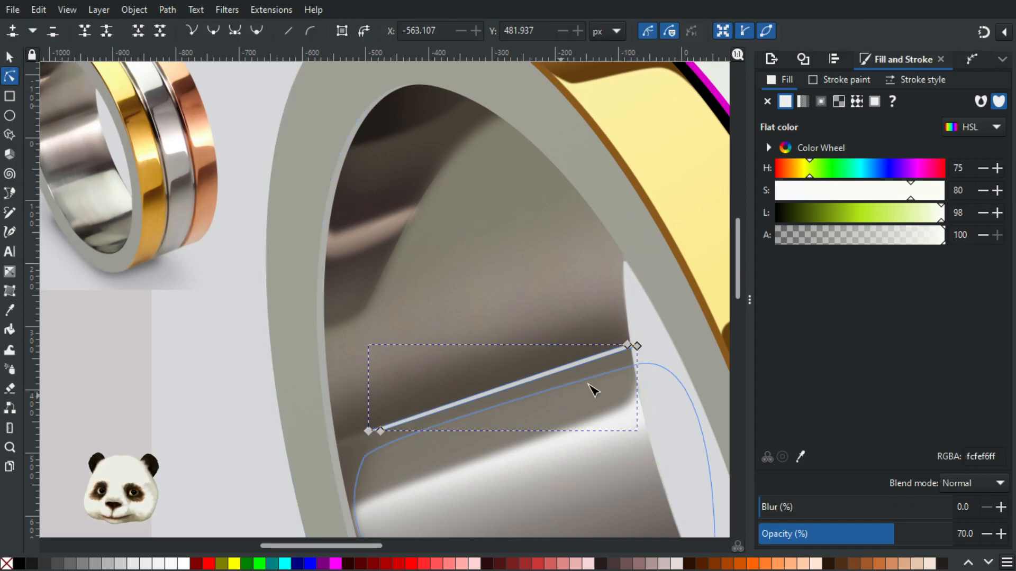
scroll(594, 390, up, 2)
drag(672, 313, 673, 308)
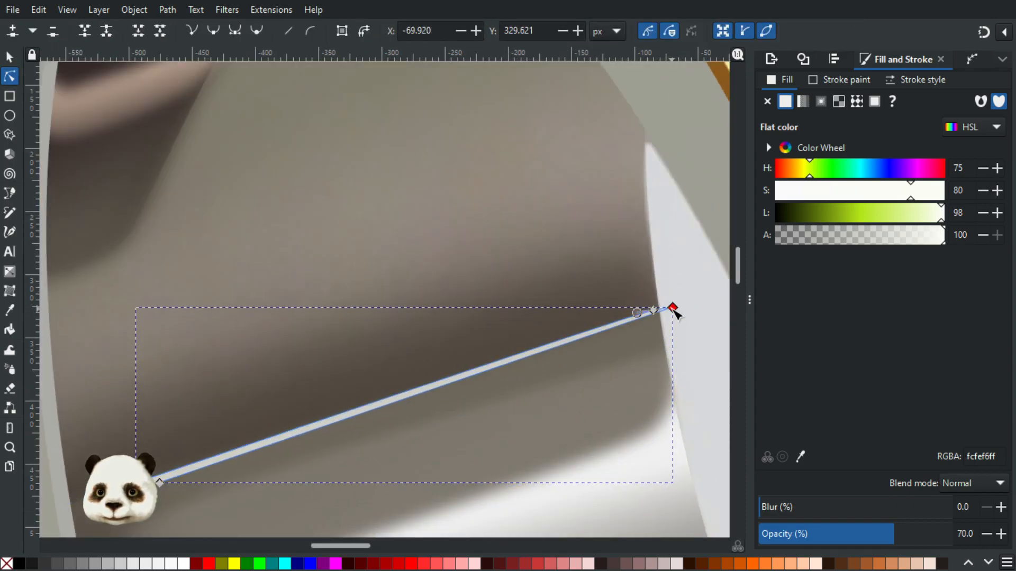
click(158, 479)
drag(157, 479, 157, 481)
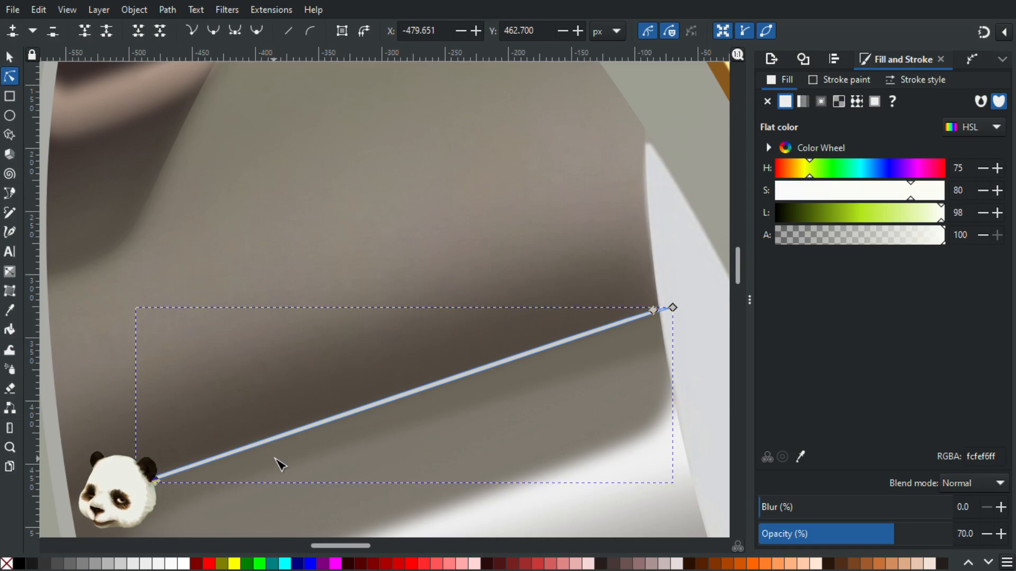
Apply a linear gradient along the sliver, fading from near-white near its right part to transparent at its left end.
key(g)
drag(488, 365, 144, 483)
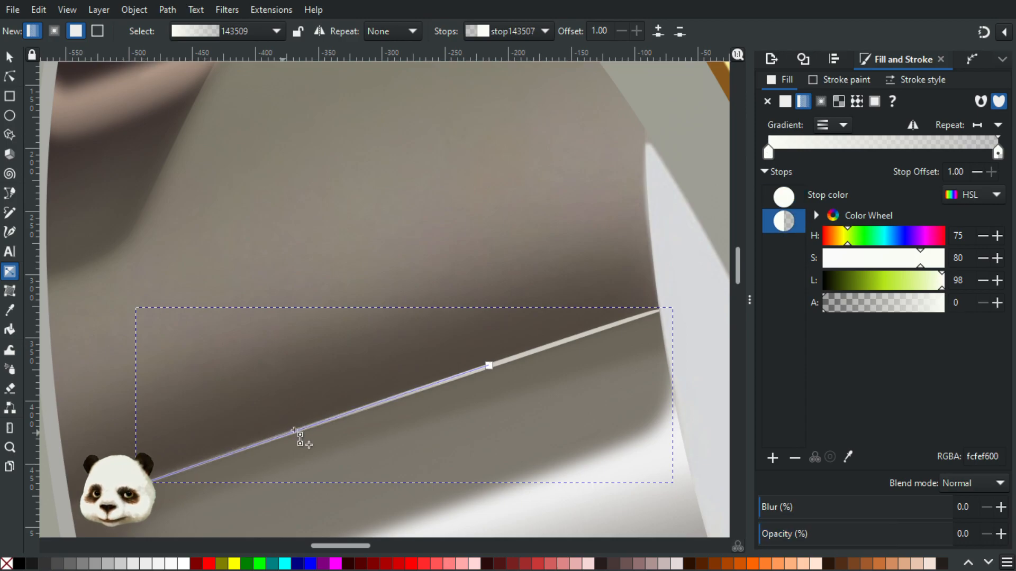
scroll(297, 434, down, 3)
drag(249, 419, 399, 399)
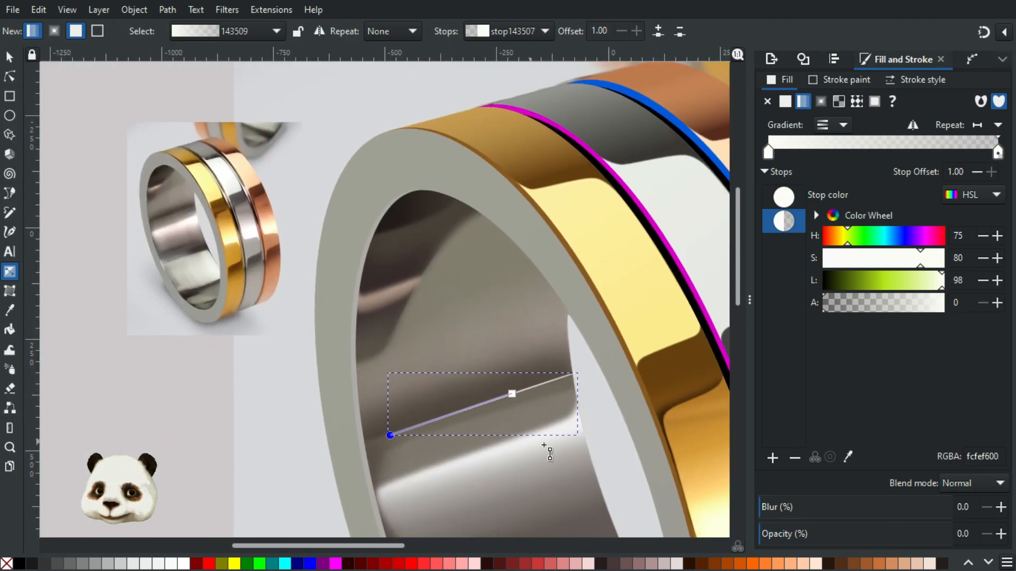
Recolour the sliver gradient's end stop with the opaque grey-brown 6c615b sampled below the reference ring's dark band.
scroll(231, 271, up, 1)
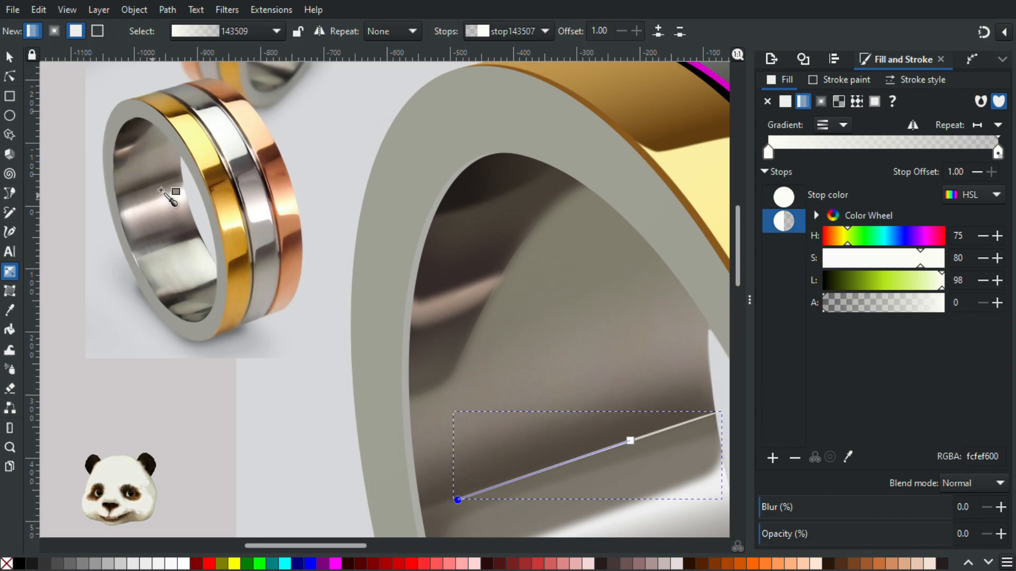
key(d)
scroll(175, 193, up, 3)
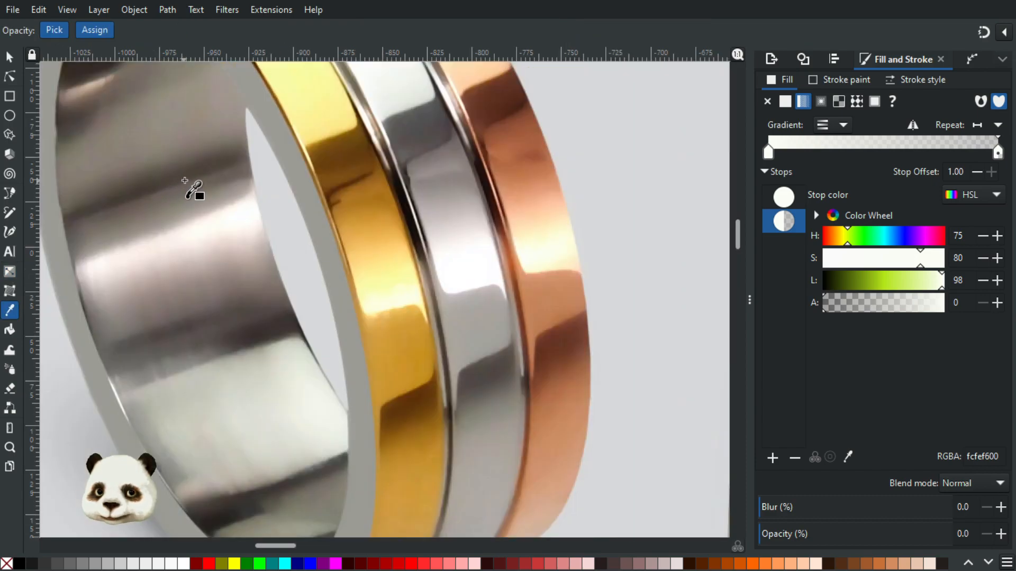
scroll(193, 191, up, 3)
click(111, 223)
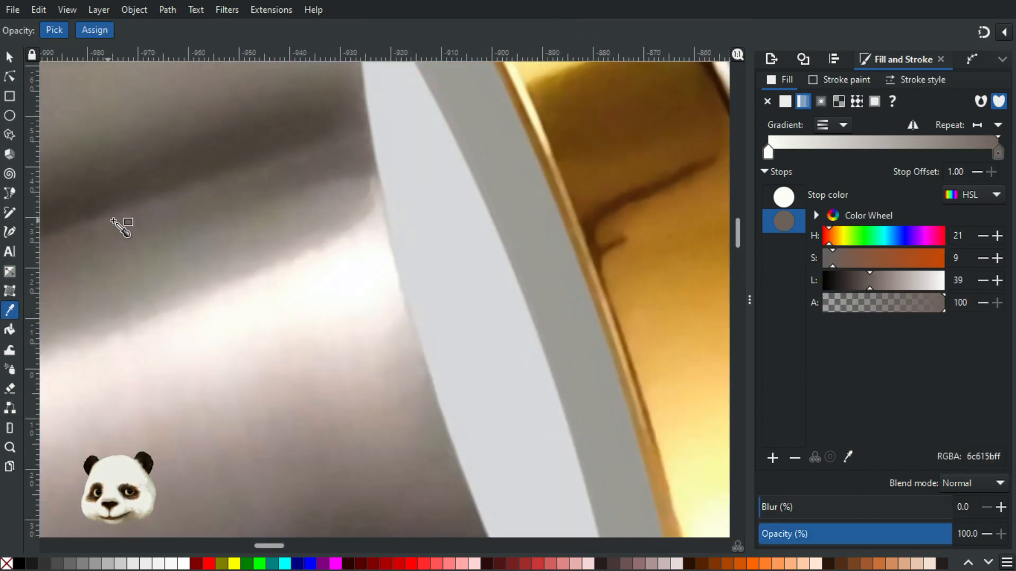
Recolour the sliver gradient's start stop with the grey-brown 665d54 sampled from the lower edge of the reference ring's dark band.
scroll(349, 230, down, 6)
drag(493, 353, 169, 179)
scroll(410, 271, up, 2)
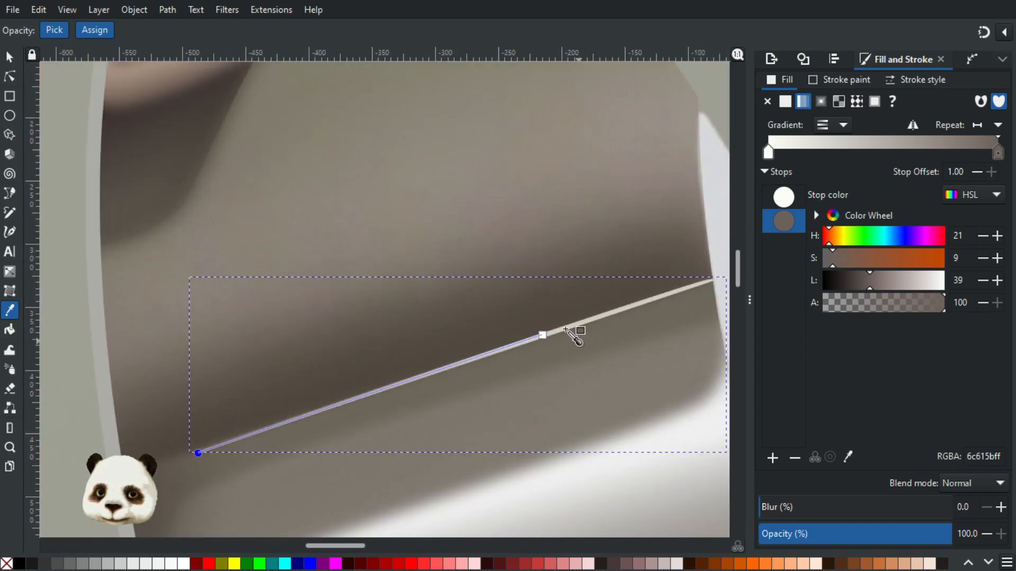
click(542, 336)
scroll(405, 359, down, 2)
drag(320, 374, 491, 456)
scroll(648, 285, up, 1)
scroll(684, 301, up, 5)
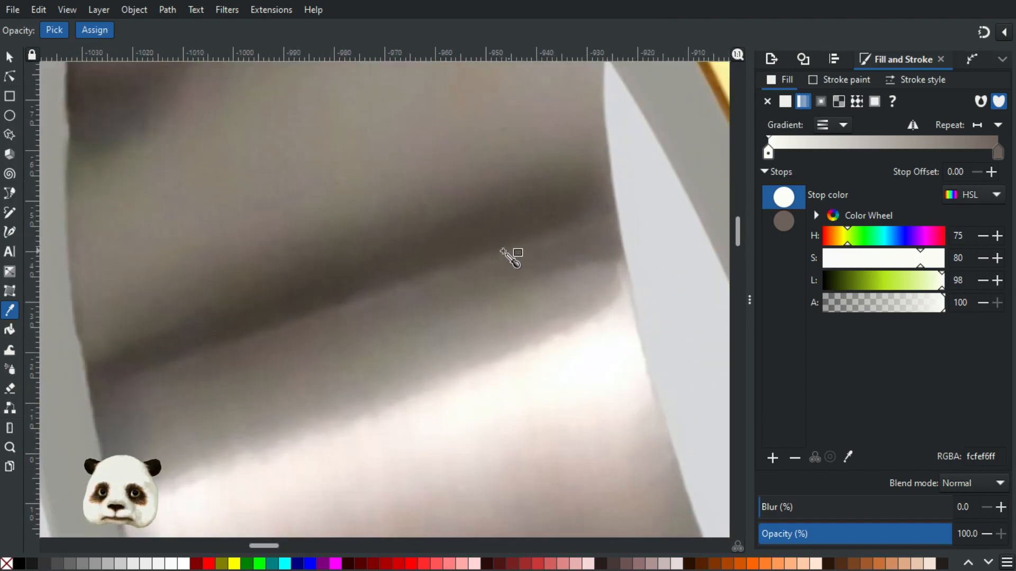
click(449, 273)
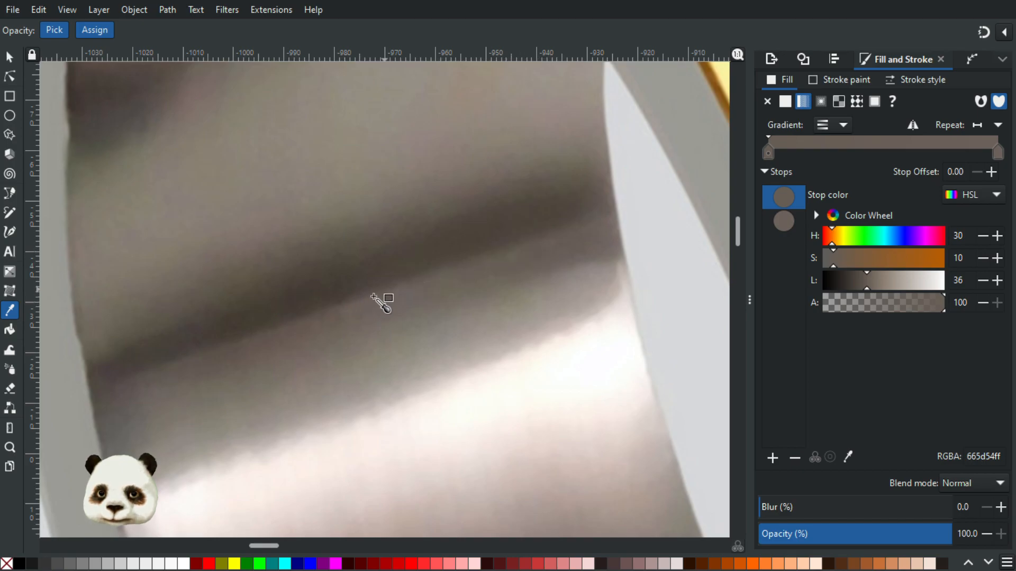
Lighten the sliver gradient's start stop to a lightness of 39.
scroll(502, 348, down, 5)
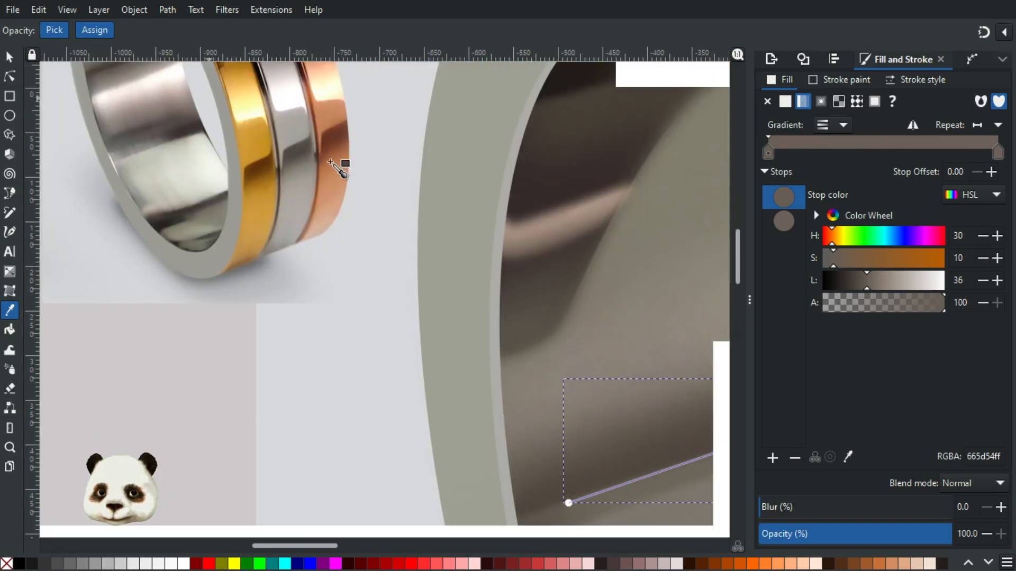
drag(330, 161, 60, 64)
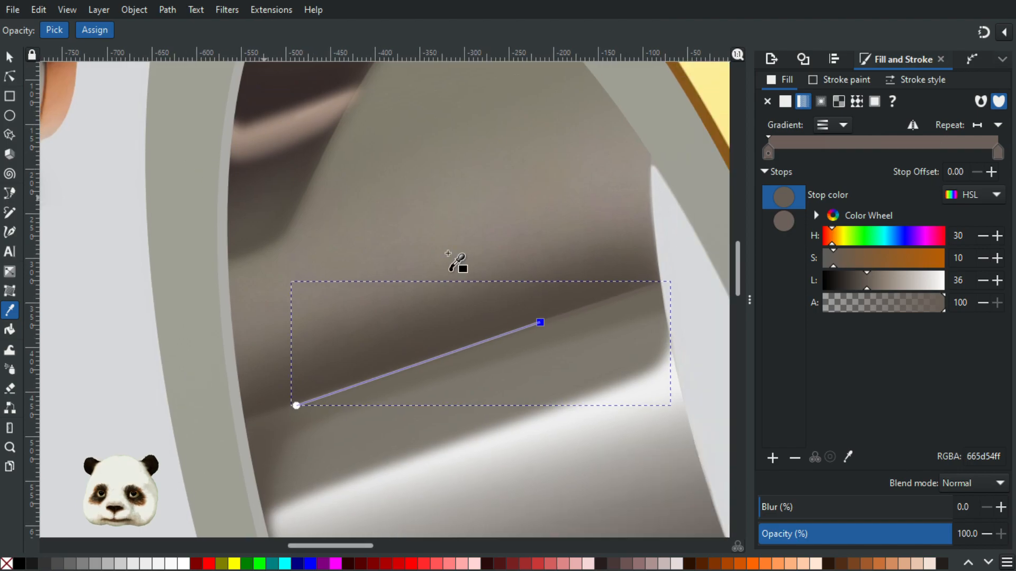
scroll(642, 269, up, 1)
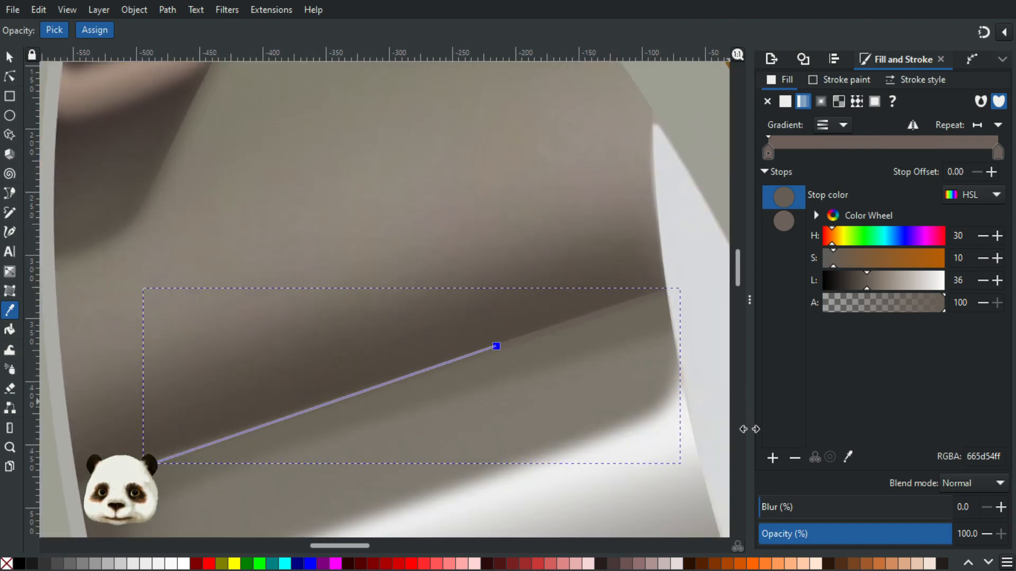
click(871, 284)
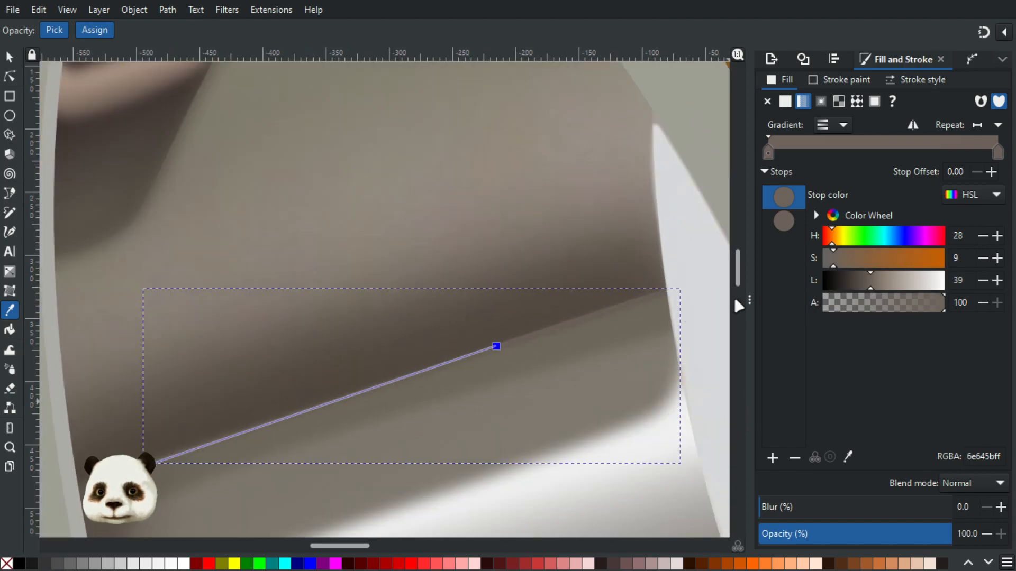
Set the blur of the grey-brown sliver to 10%.
click(10, 56)
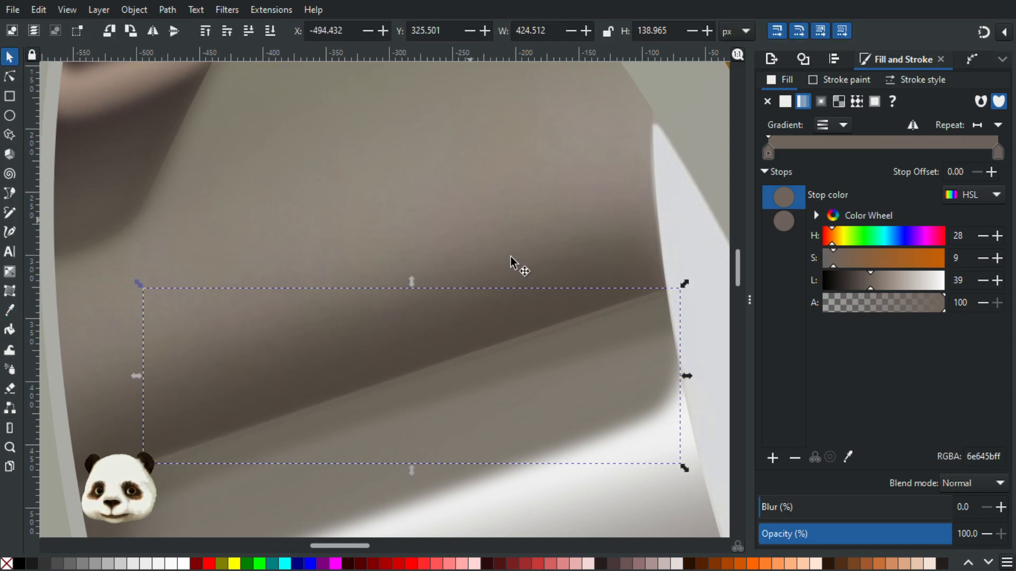
scroll(524, 264, down, 2)
scroll(534, 267, down, 1)
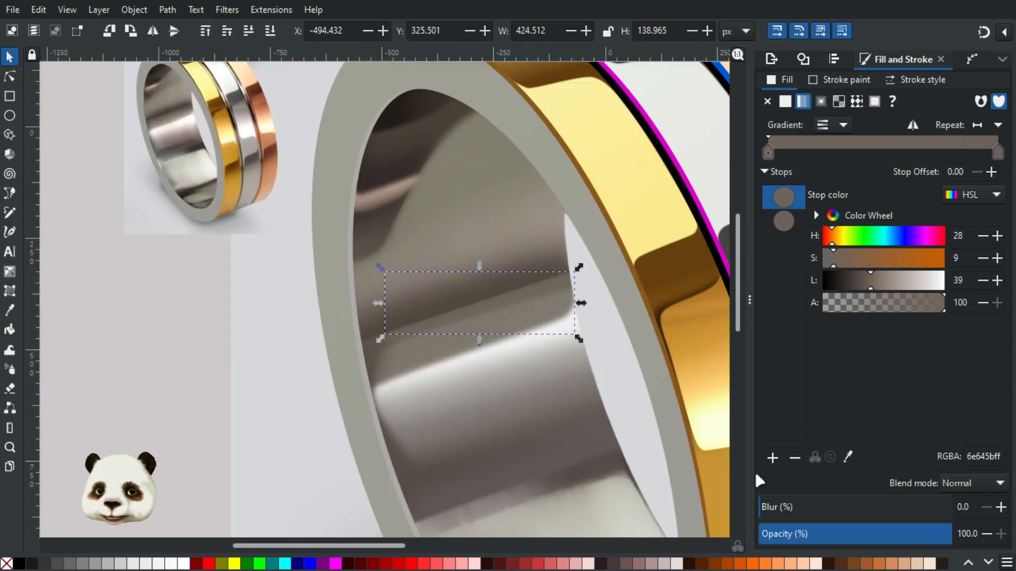
click(796, 511)
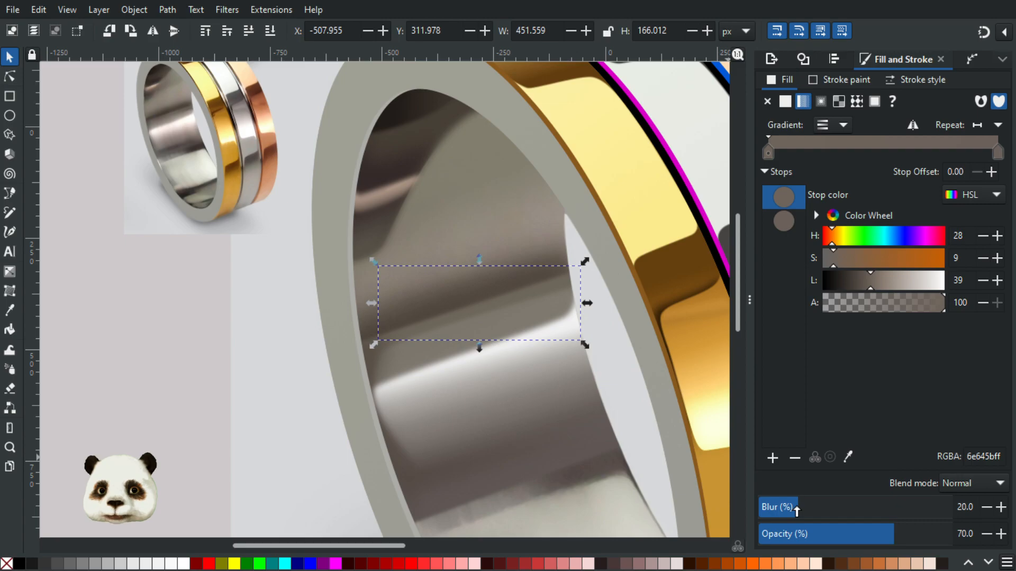
click(778, 508)
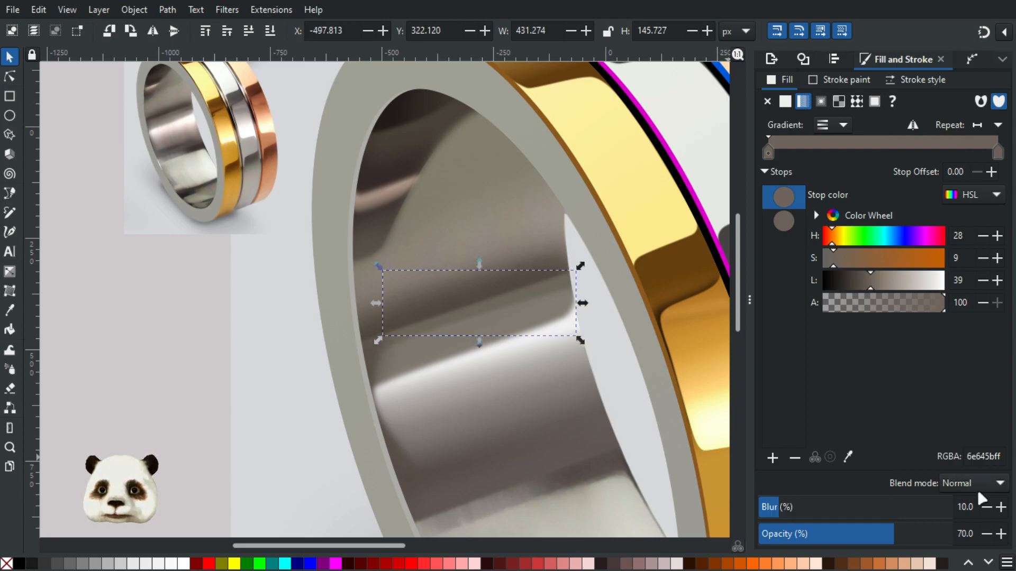
Set the blur of the grey-brown sliver to 7%.
click(990, 508)
click(991, 508)
click(990, 508)
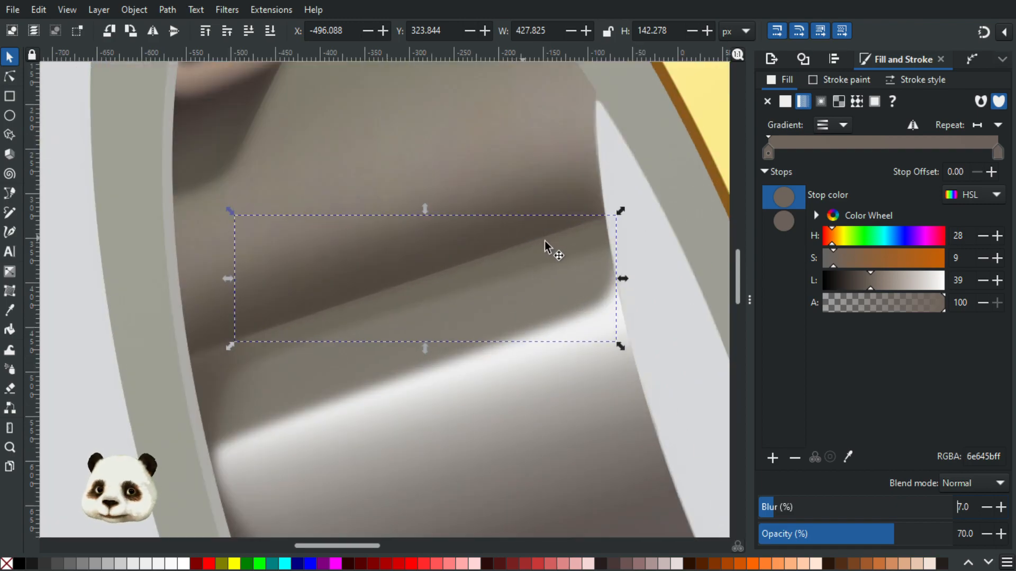
click(506, 259)
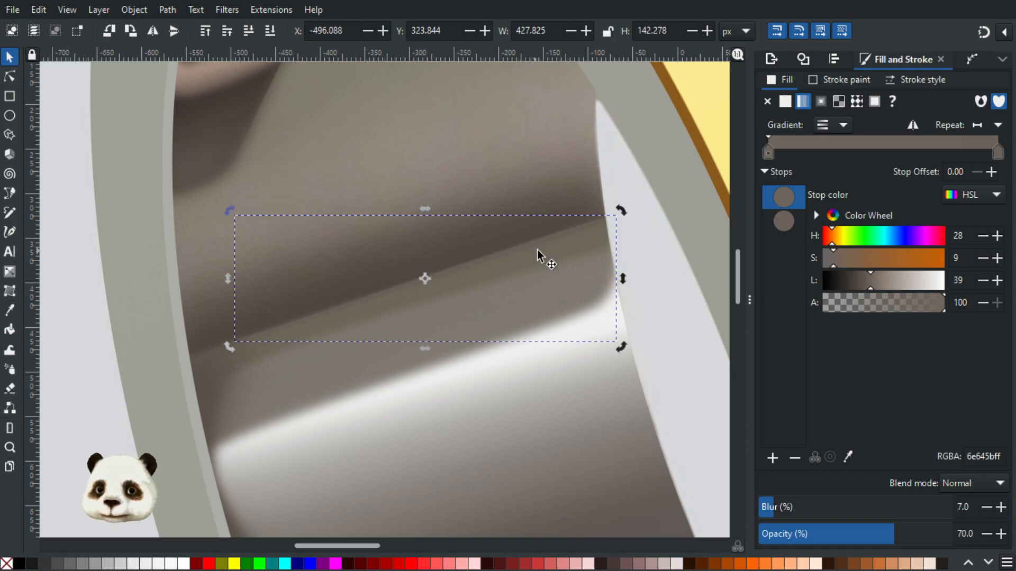
Lighten the sliver's gradient, giving the start stop a lightness of 44 and the end stop a lightness of 45.
key(g)
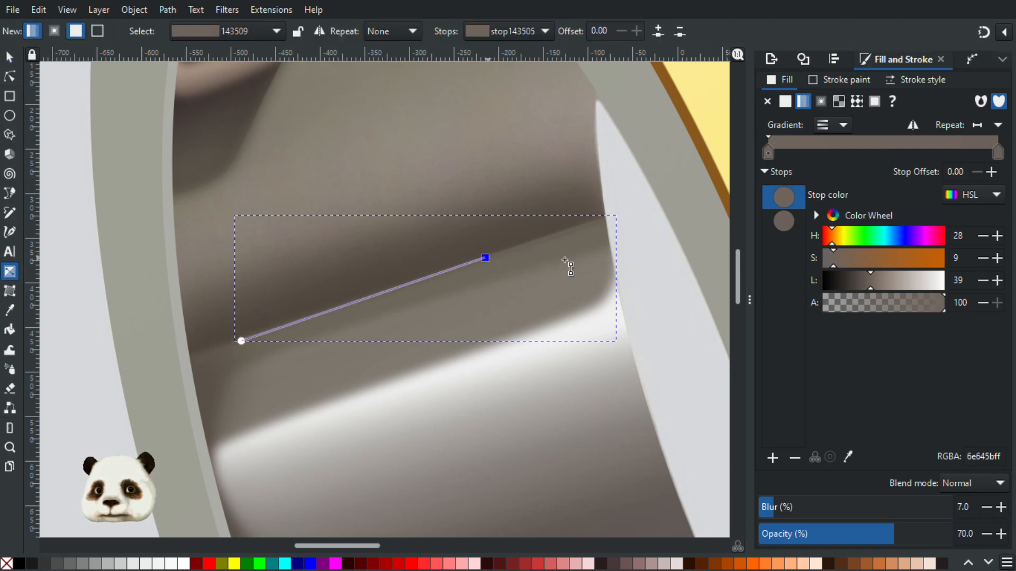
click(876, 289)
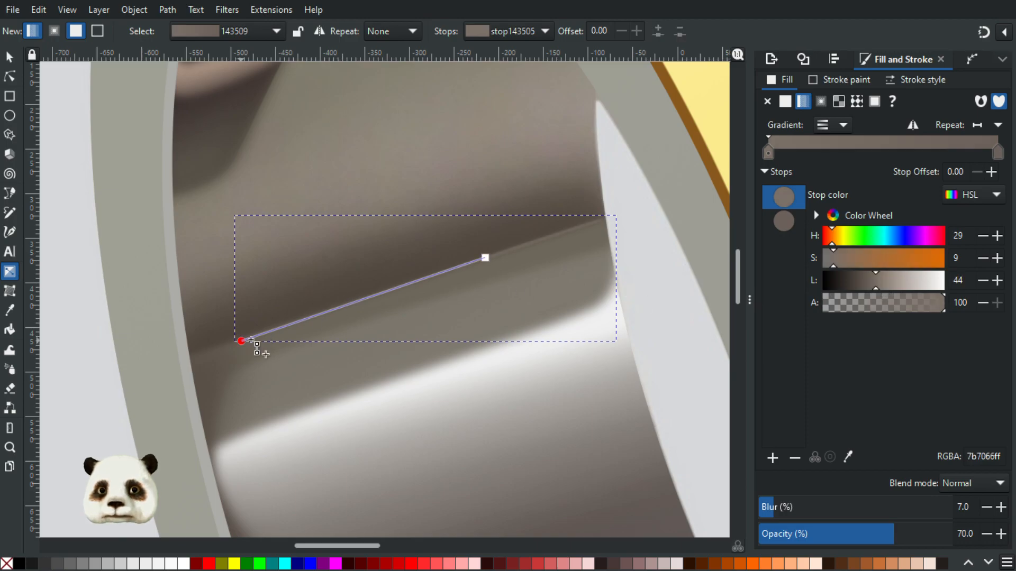
click(242, 342)
click(880, 288)
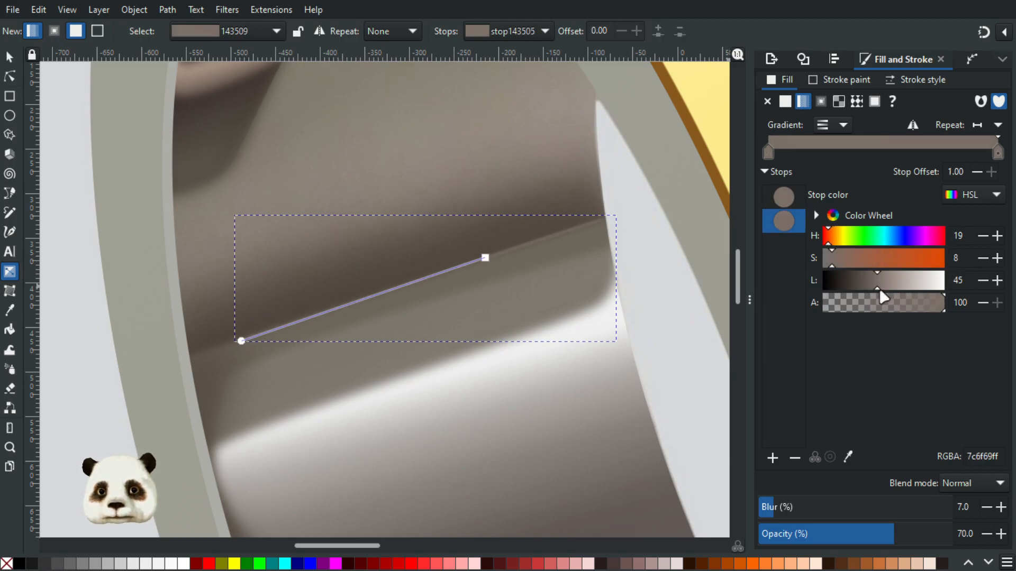
click(654, 268)
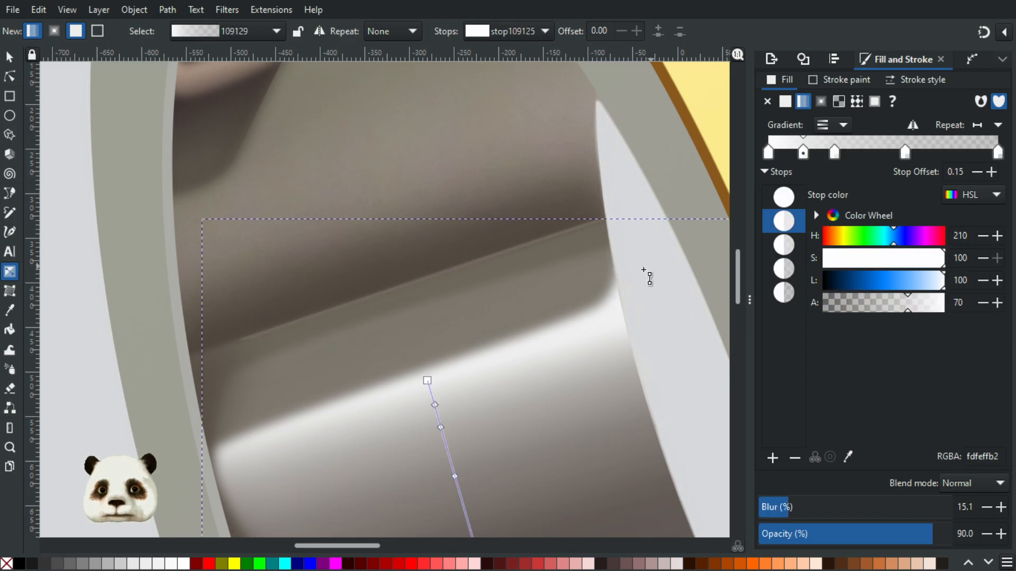
ctrl+scroll(638, 275, down, 1)
ctrl+scroll(630, 270, down, 1)
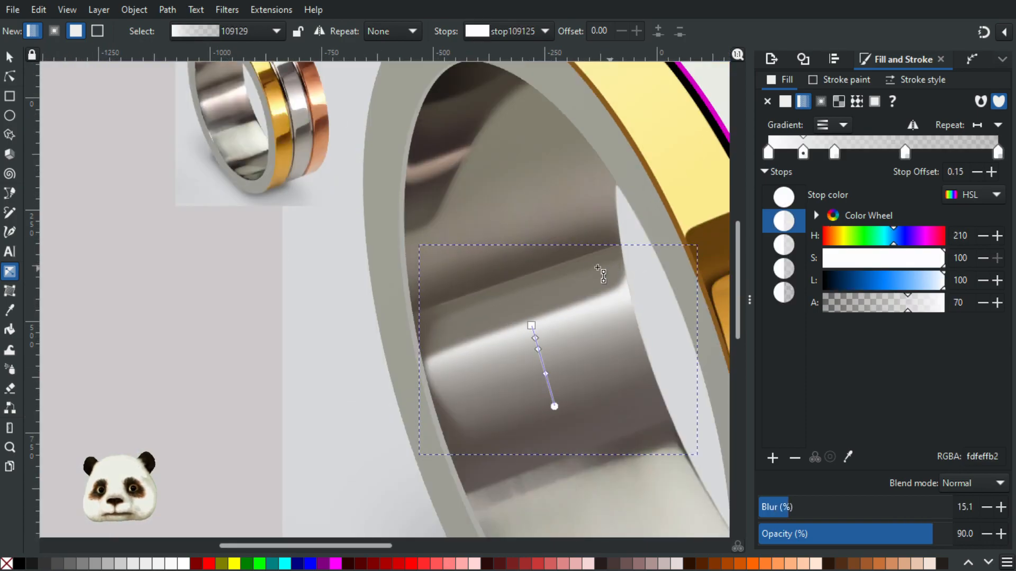
ctrl+scroll(579, 267, up, 1)
ctrl+scroll(516, 259, up, 1)
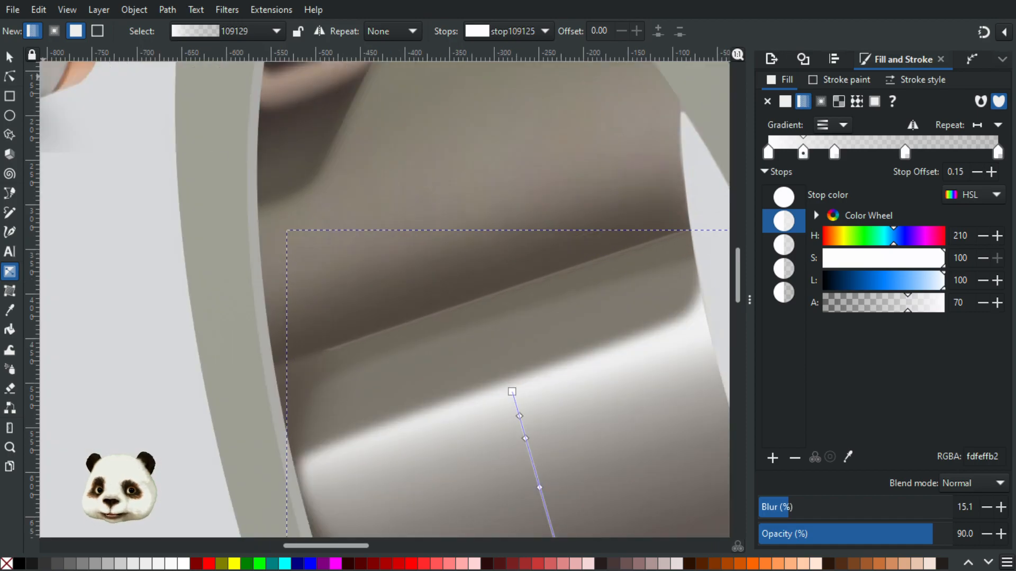
Soften the grey-brown sliver with a blur of 10% and an opacity of 50%.
key(s)
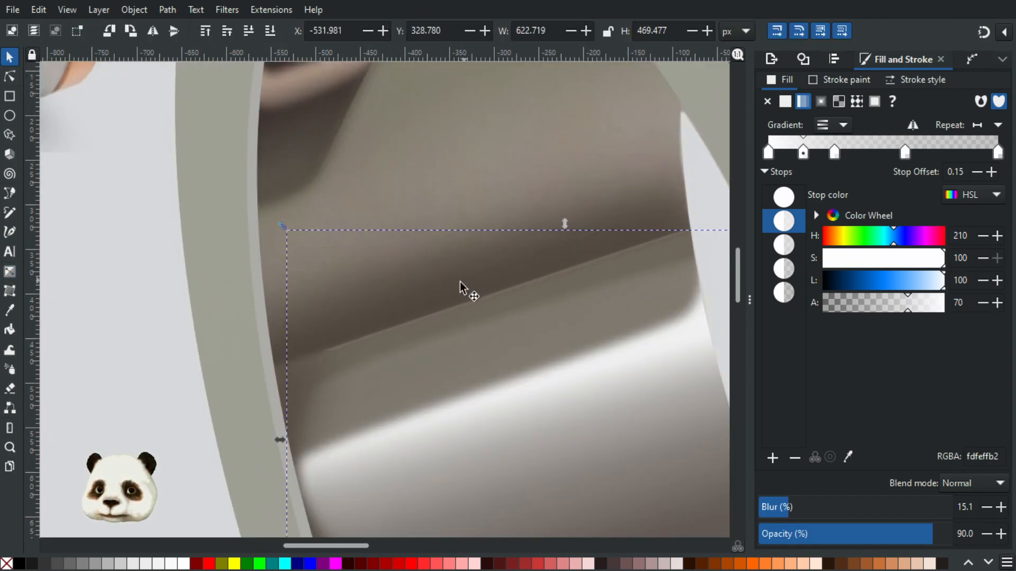
click(425, 323)
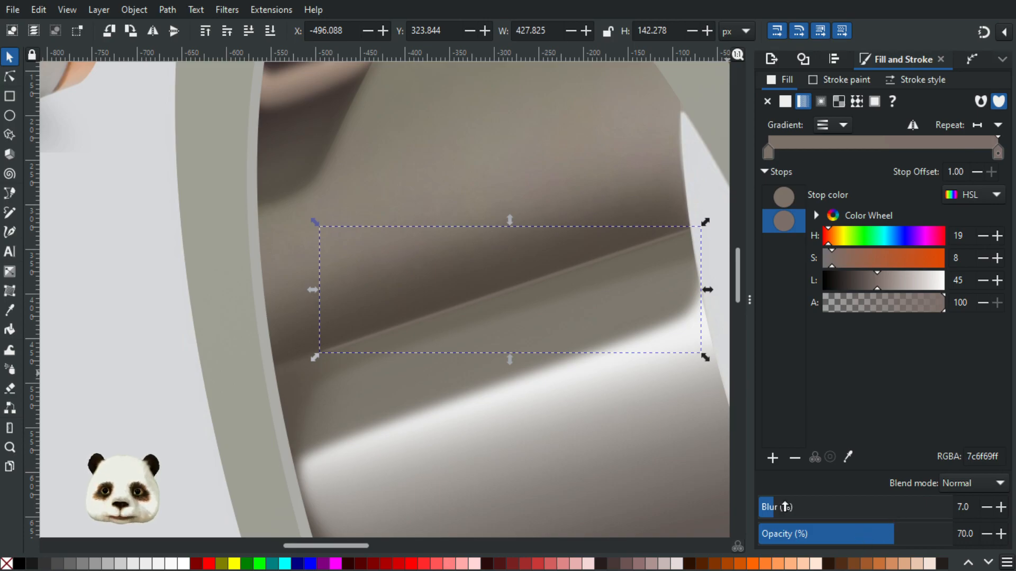
click(1001, 508)
click(1000, 508)
click(1001, 508)
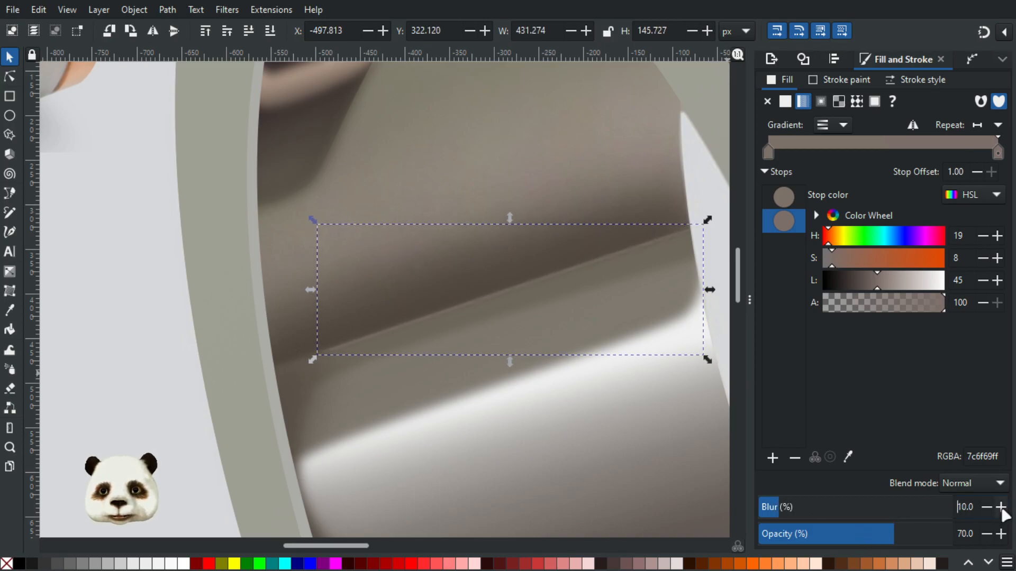
click(867, 536)
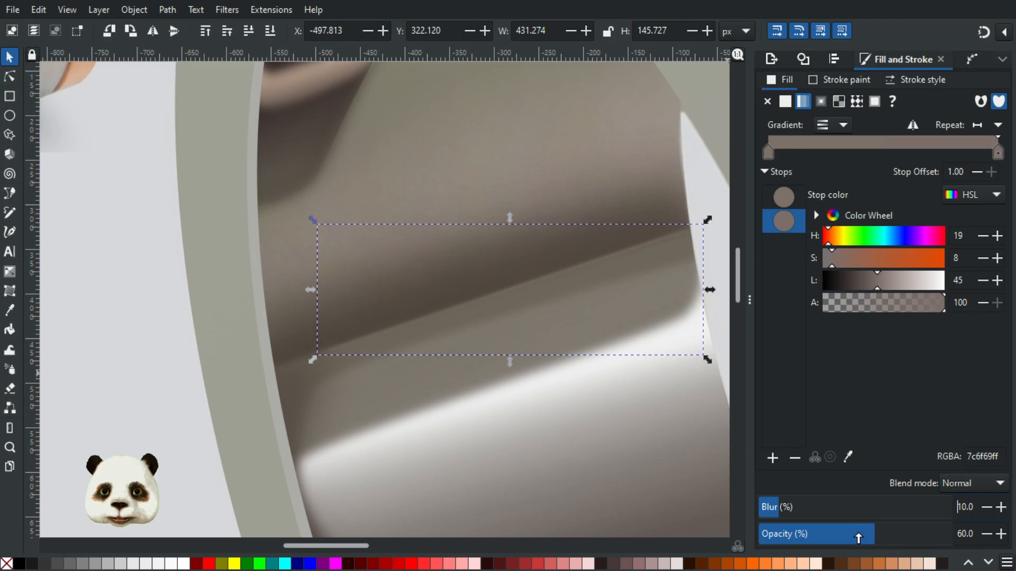
click(847, 532)
scroll(488, 347, down, 3)
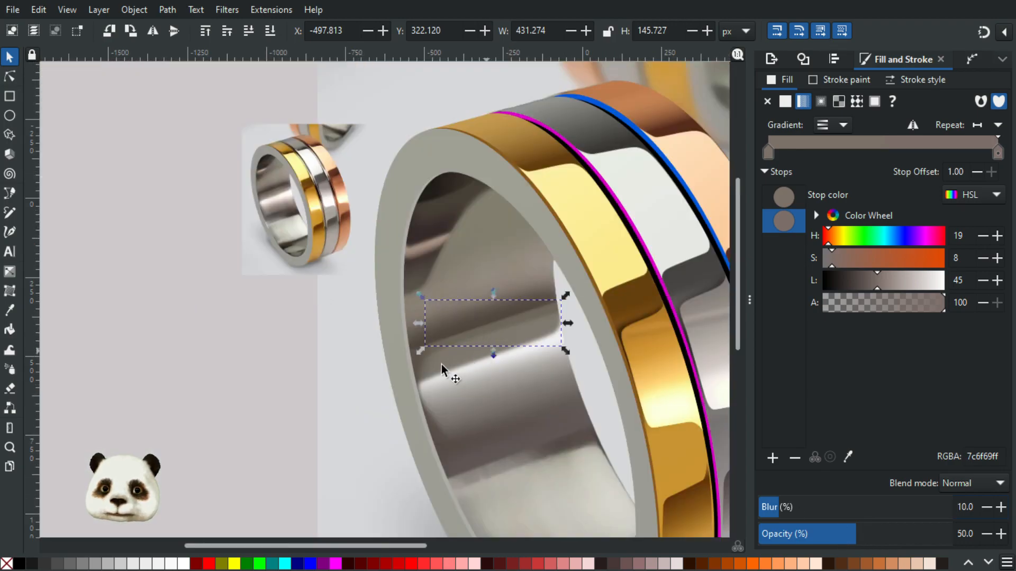
scroll(385, 356, up, 1)
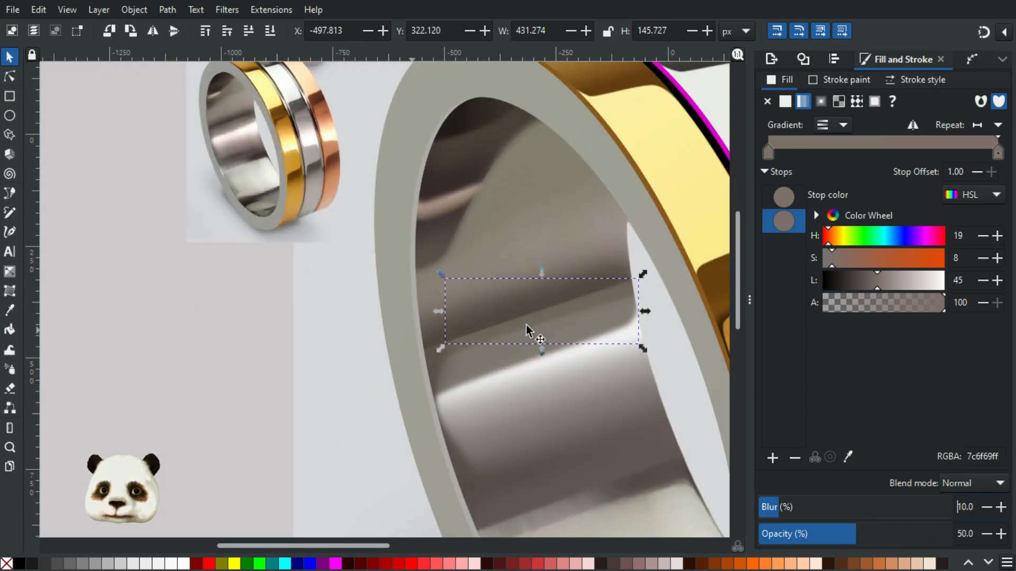
Nudge the sliver's right tip node slightly outward and down, and its inner left node slightly down.
scroll(530, 335, up, 1)
scroll(588, 324, up, 2)
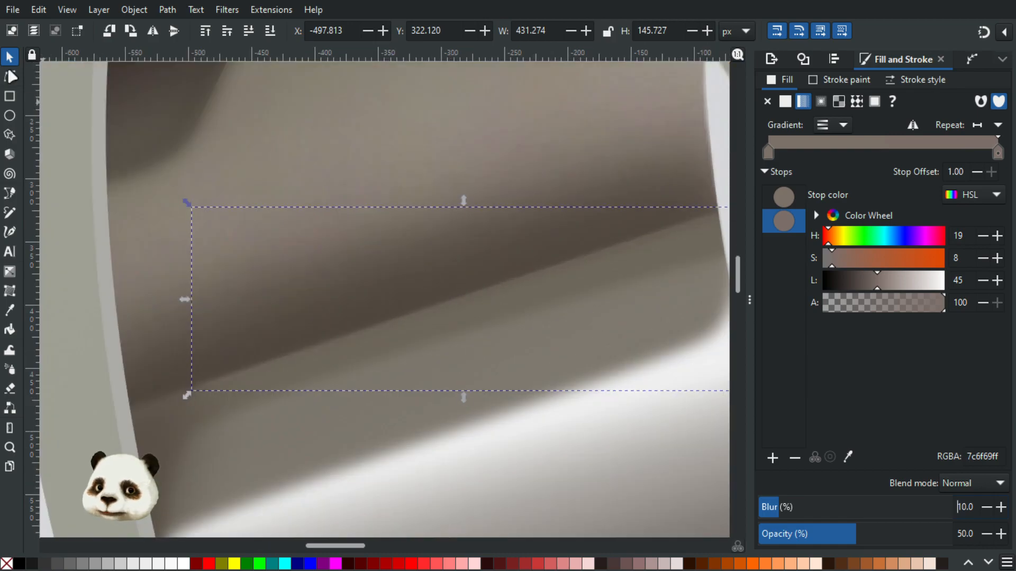
click(10, 77)
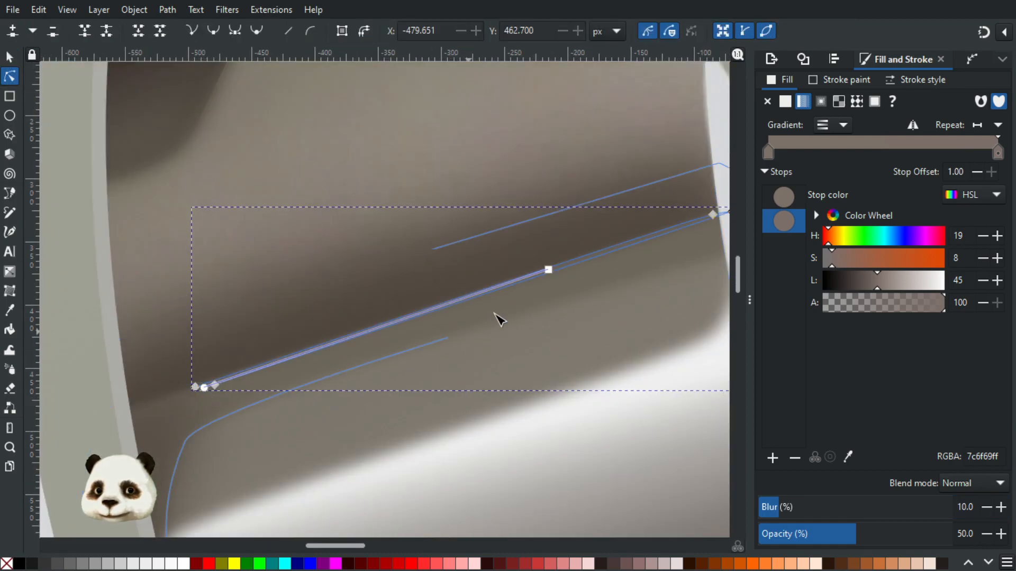
drag(694, 249, 580, 256)
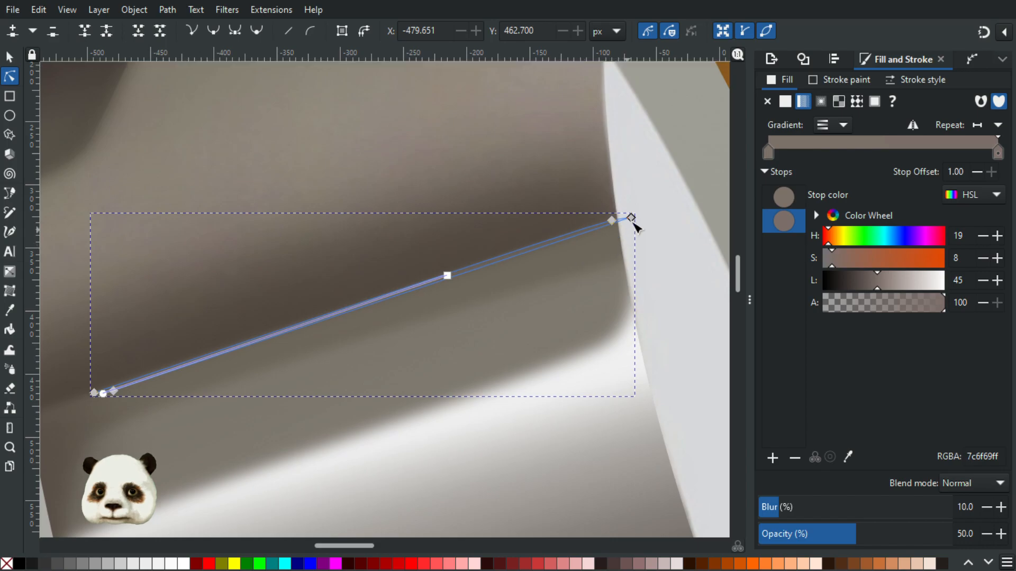
drag(632, 219, 634, 222)
click(114, 394)
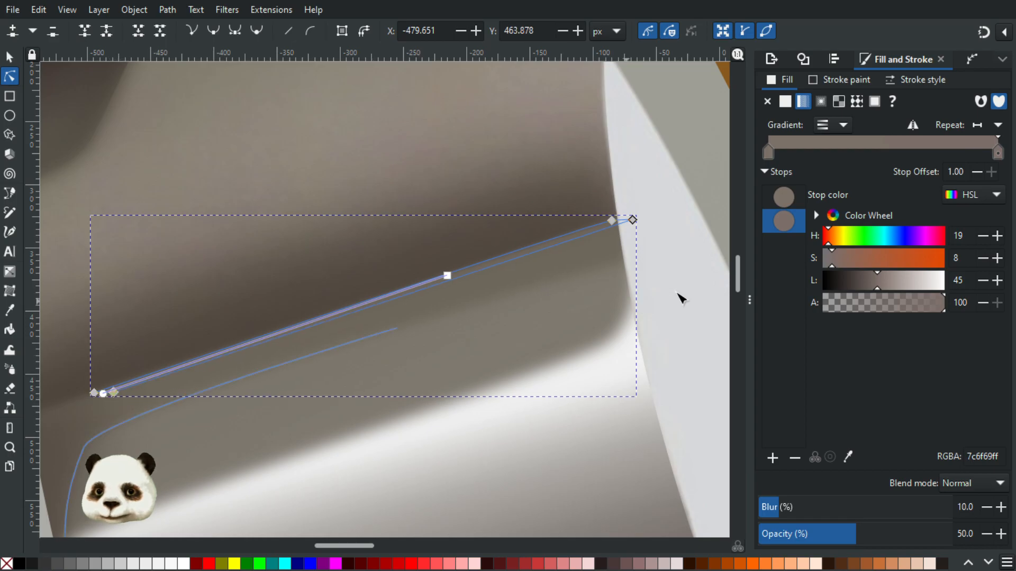
click(688, 272)
scroll(668, 222, down, 3)
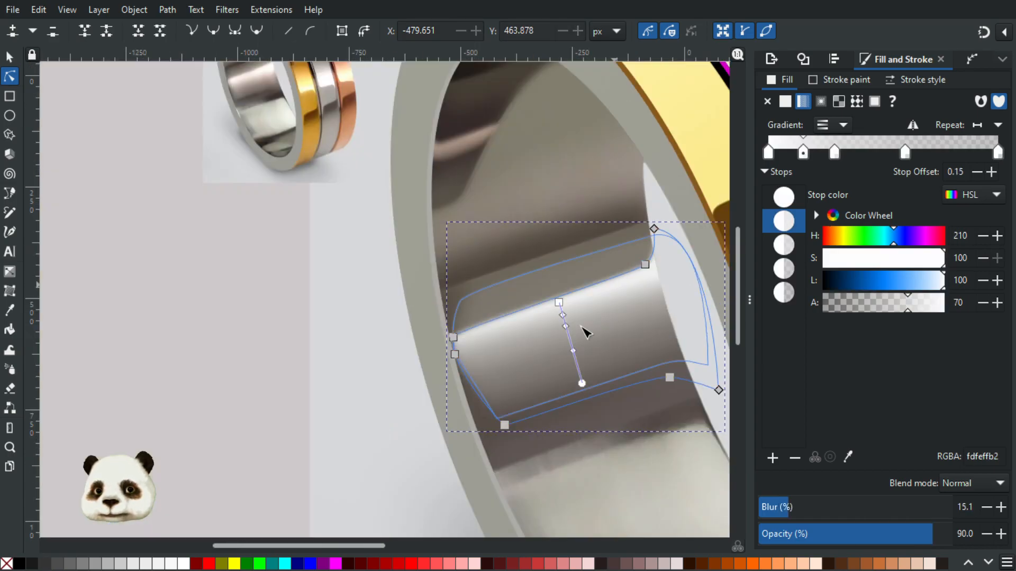
scroll(291, 415, down, 1)
Examine how the grey-brown sliver blends into the ring's inner surface compared with the small reference ring.
click(143, 355)
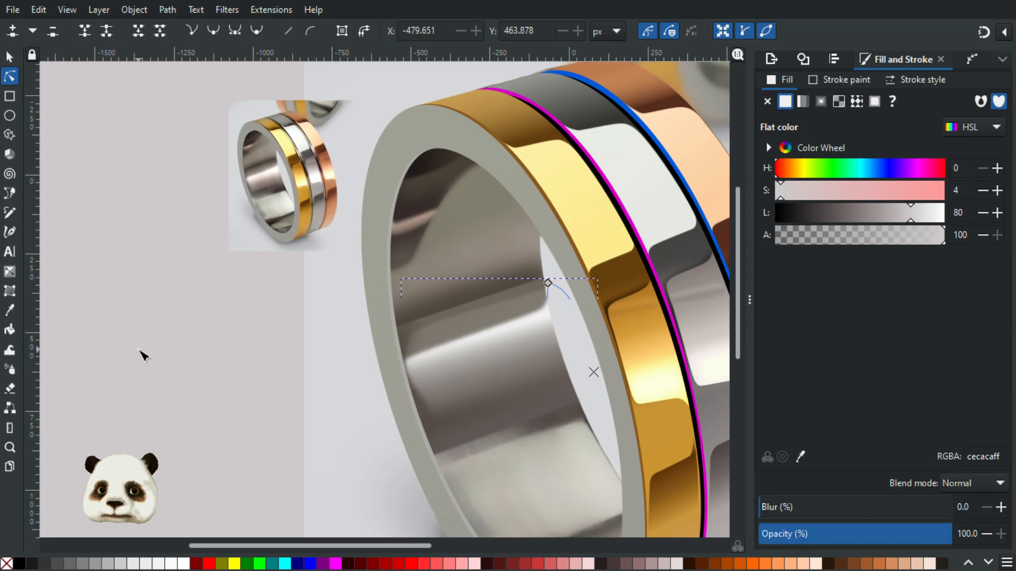
scroll(143, 355, down, 2)
scroll(170, 350, up, 1)
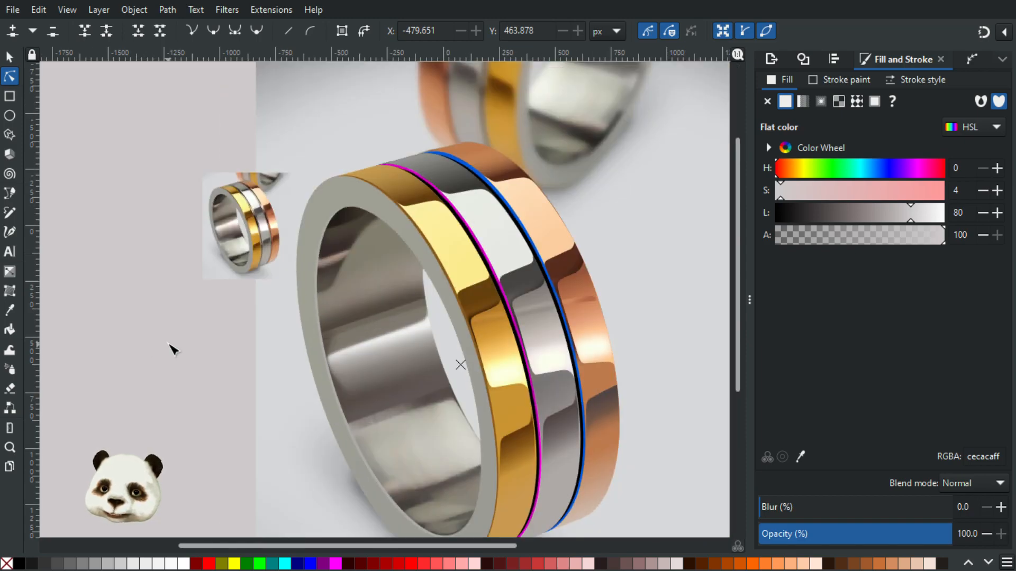
scroll(195, 258, up, 1)
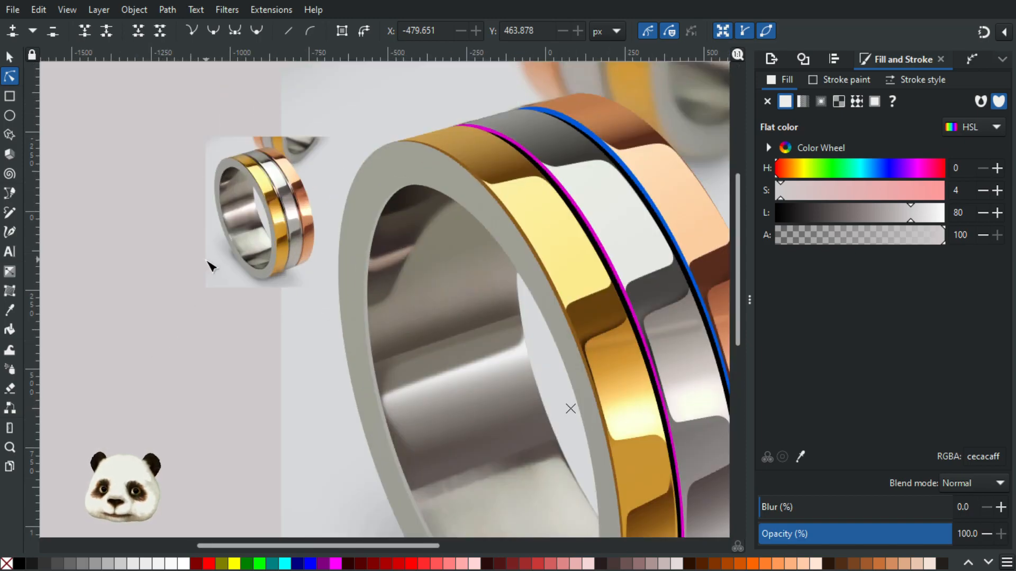
click(490, 333)
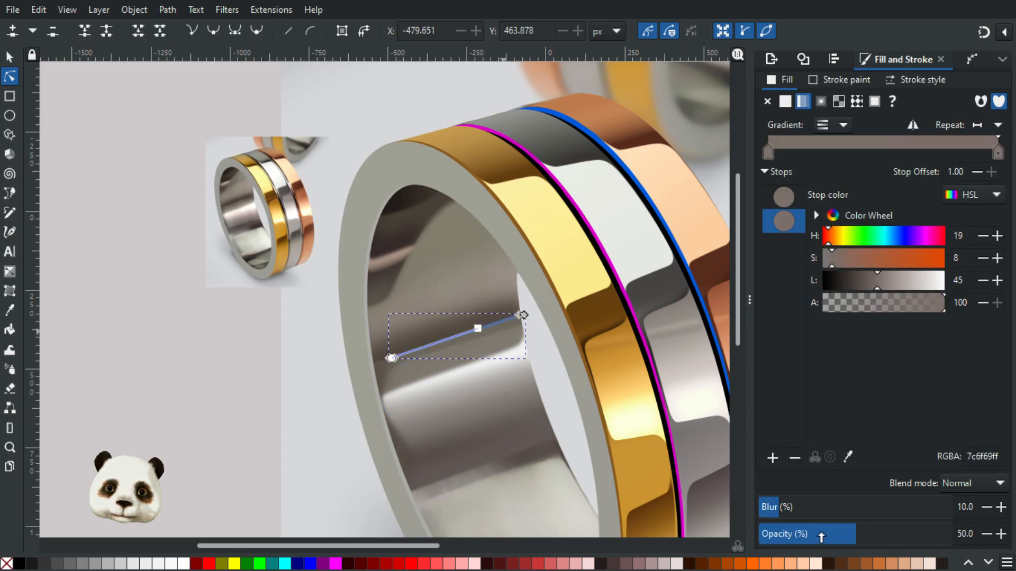
click(269, 366)
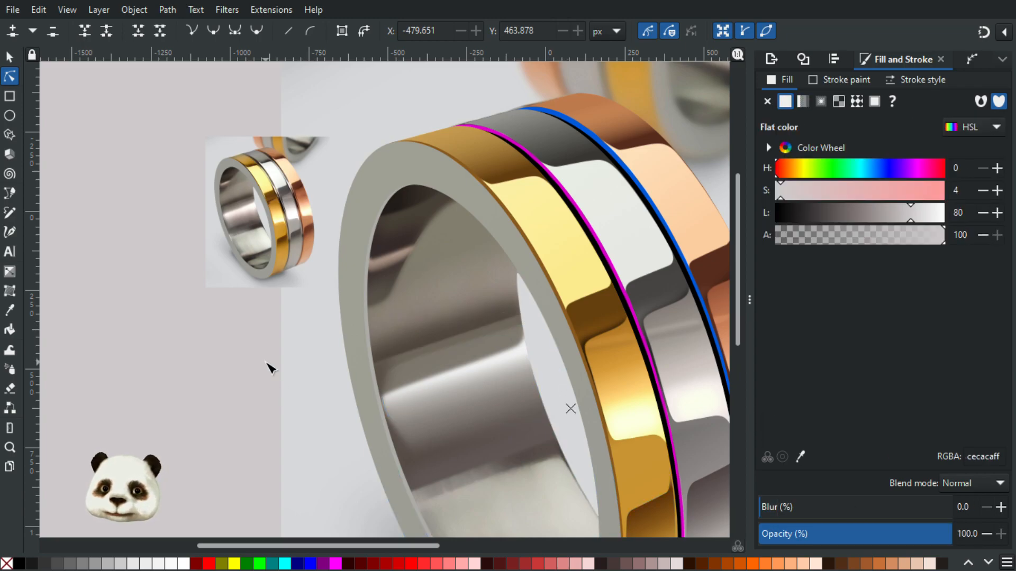
scroll(270, 366, up, 2)
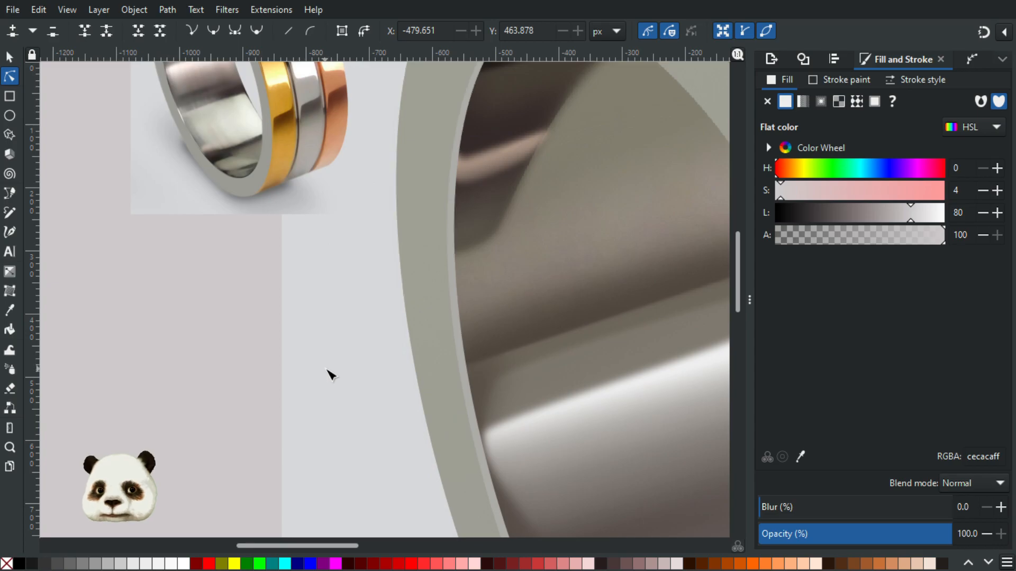
drag(326, 369, 94, 371)
scroll(182, 382, down, 2)
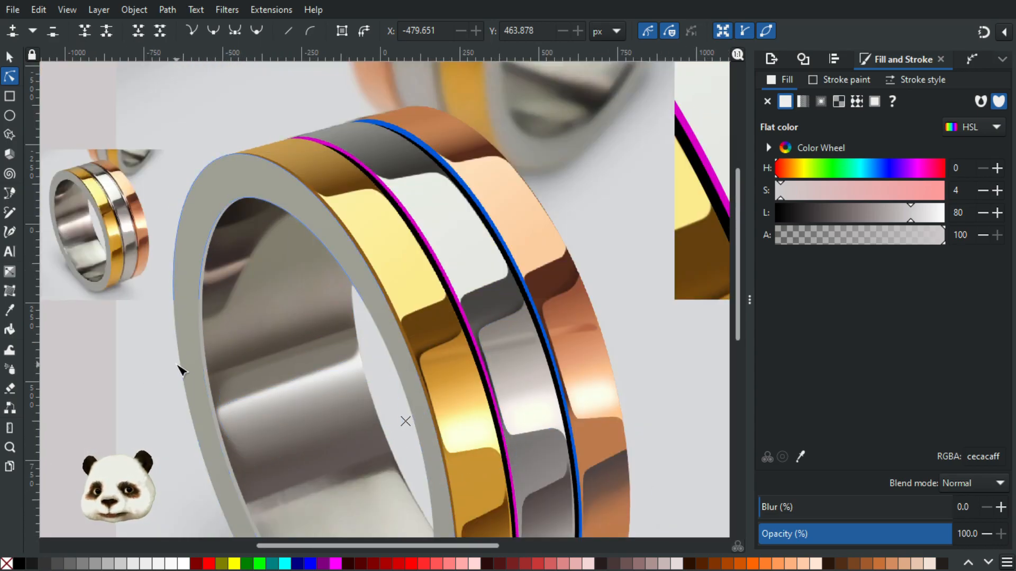
Move the upper-left node of the blurred dark brown band slightly down, to about X -604.4, Y 463.3.
click(253, 352)
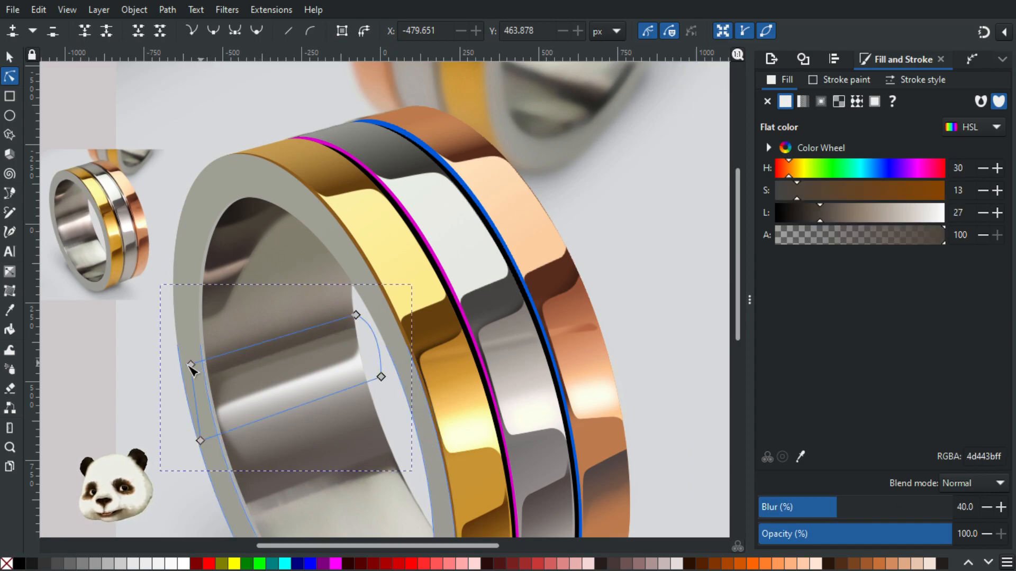
scroll(193, 380, up, 3)
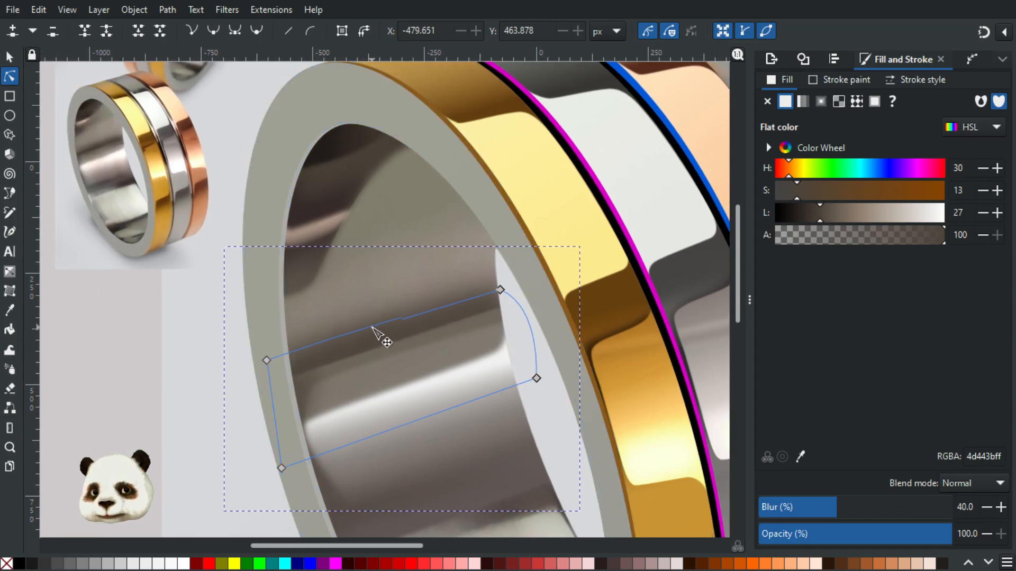
click(268, 363)
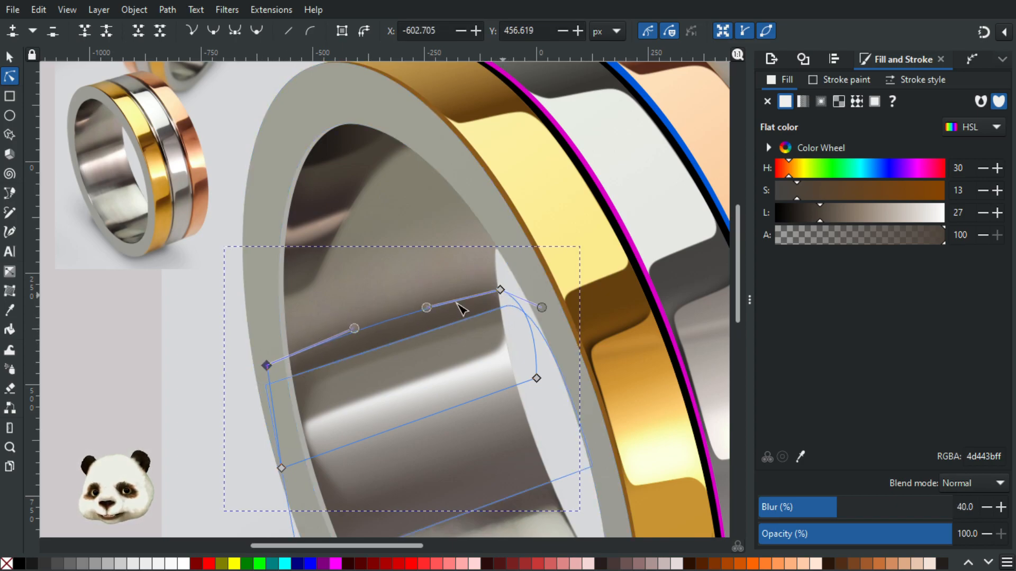
drag(268, 366, 268, 369)
click(147, 371)
scroll(152, 375, down, 3)
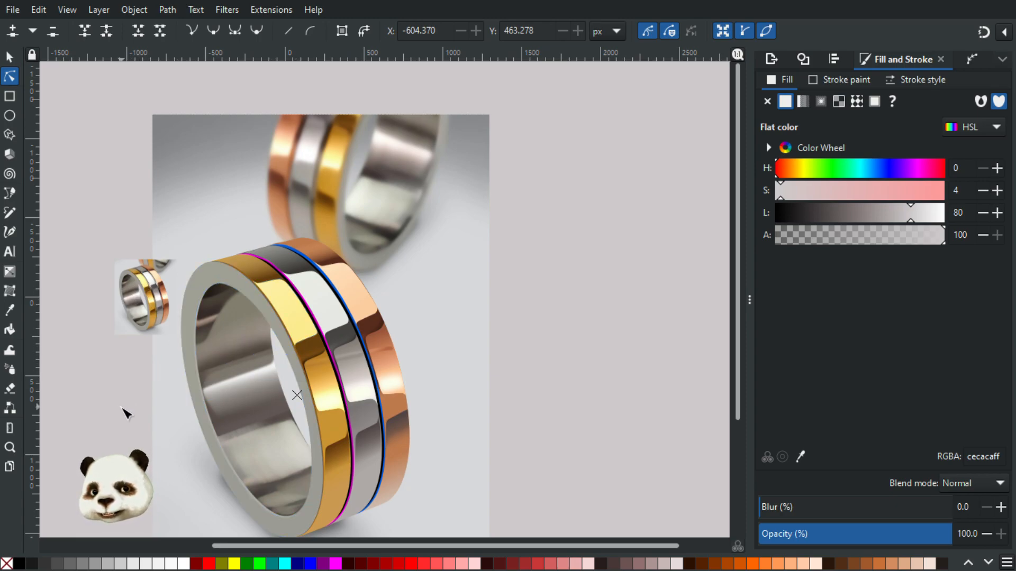
scroll(149, 430, up, 2)
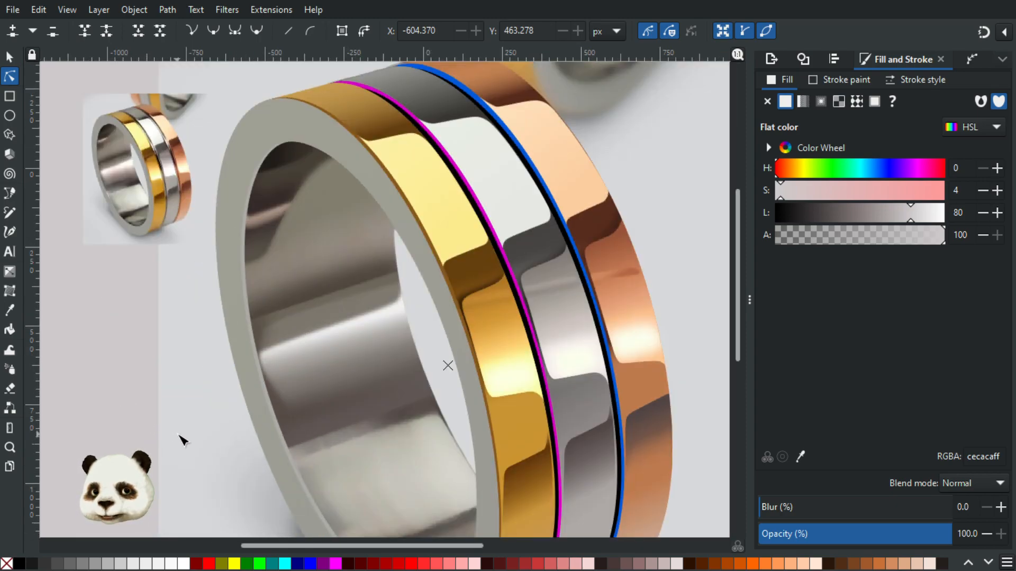
Set the opacity of the dark brown shadow shape along the inner surface's left edge to 80%.
click(331, 410)
click(290, 430)
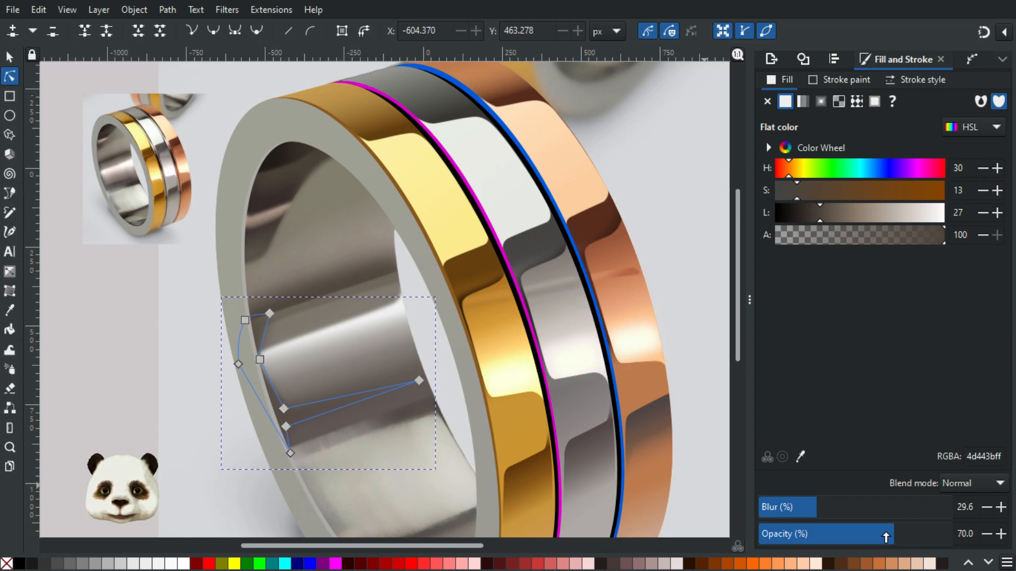
click(912, 536)
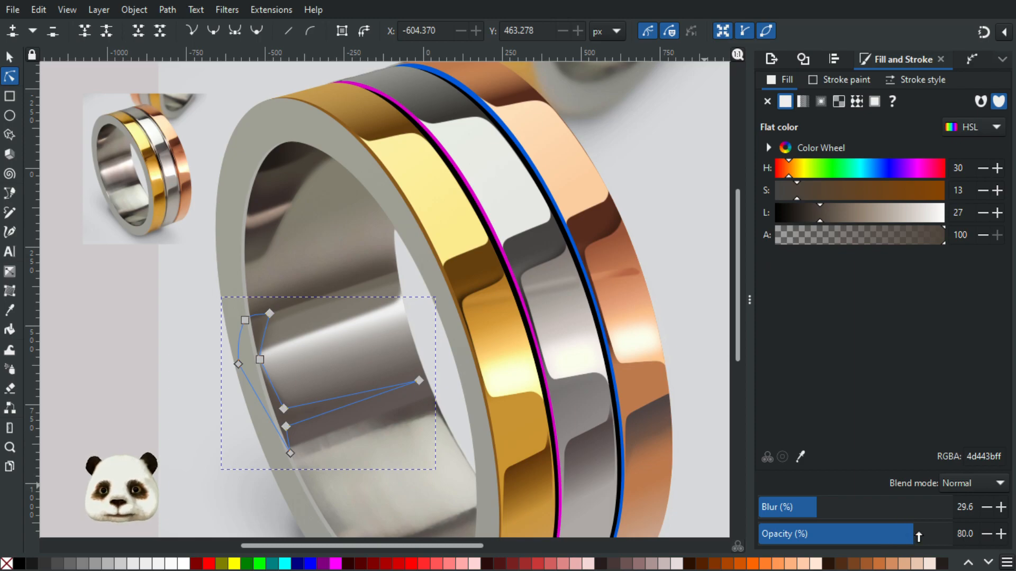
click(130, 381)
scroll(91, 380, down, 2)
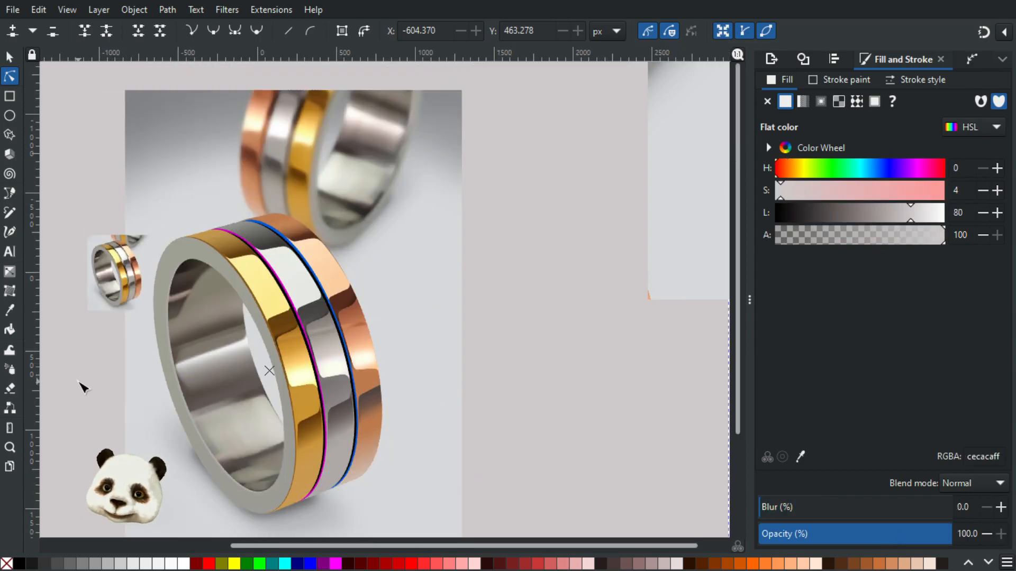
scroll(84, 388, up, 1)
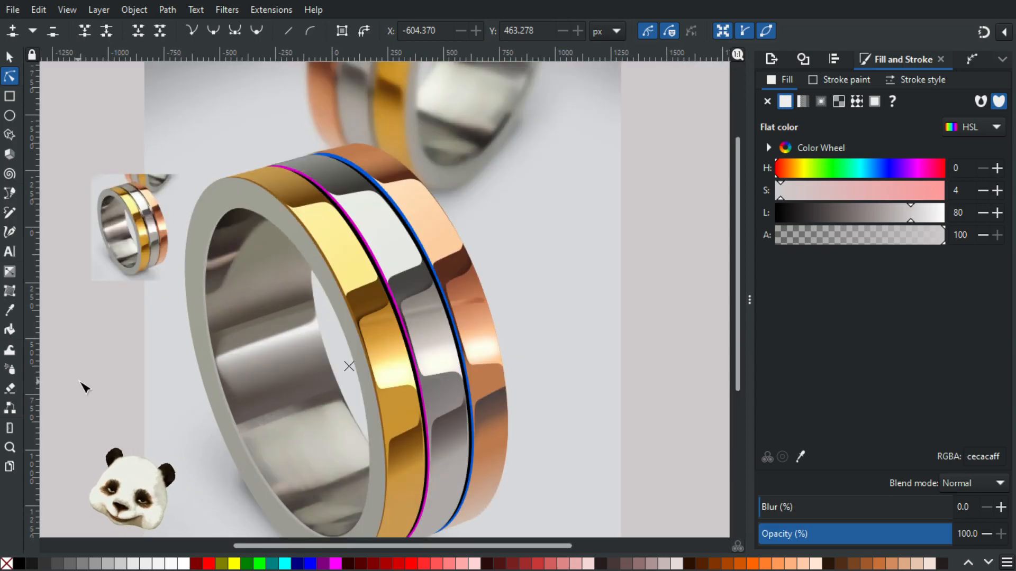
Recolour the blurred dark brown band across the ring's inner surface with the brown 443b34 sampled from the small reference ring's interior.
scroll(84, 388, down, 1)
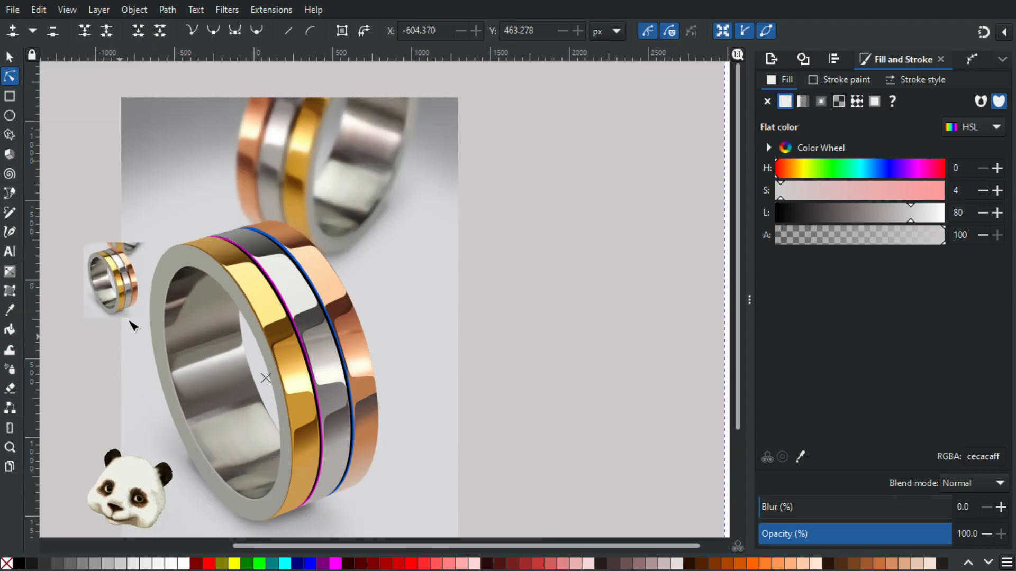
scroll(131, 322, up, 2)
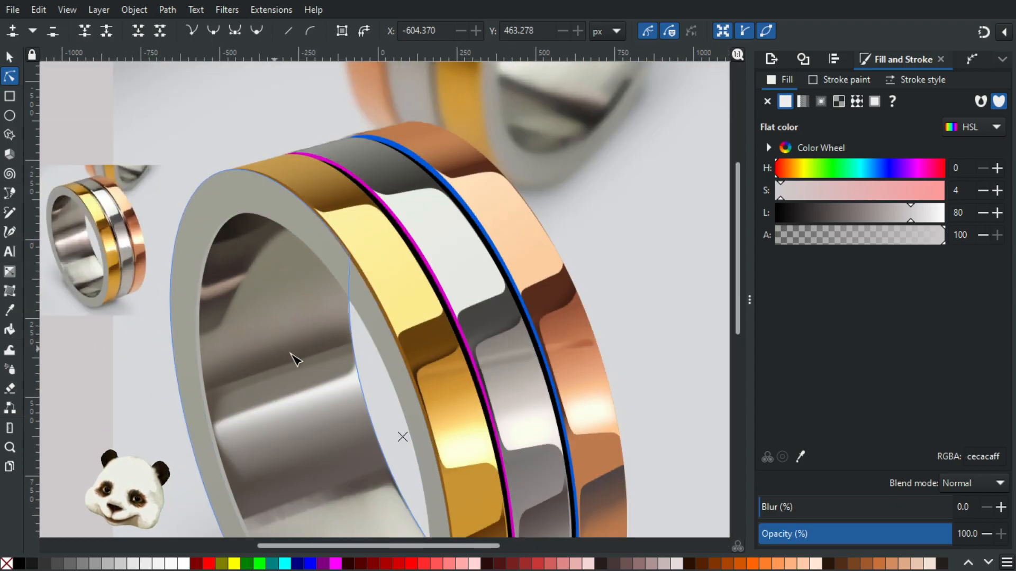
click(295, 360)
scroll(346, 370, left, 1)
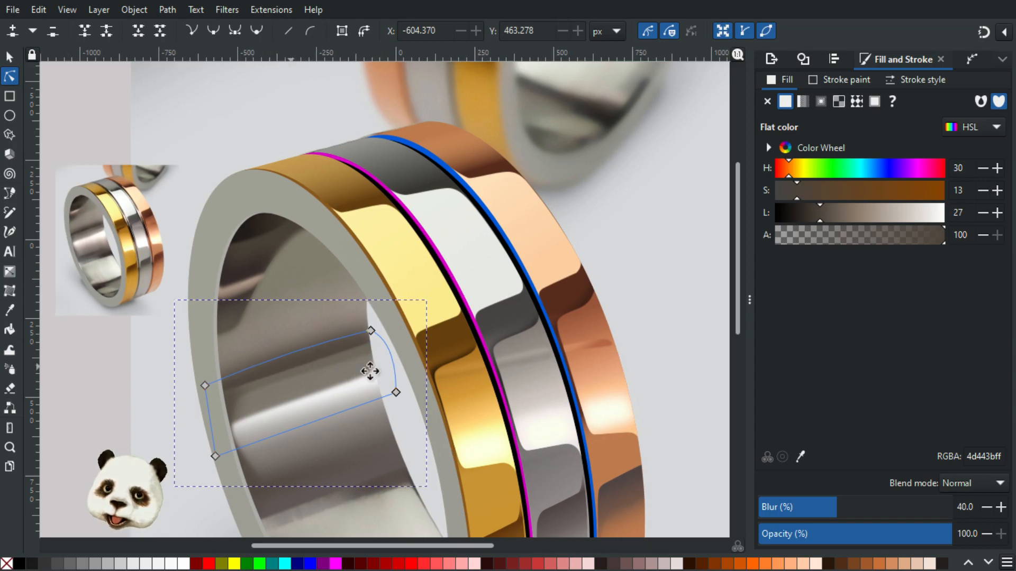
scroll(346, 371, left, 3)
scroll(285, 222, up, 2)
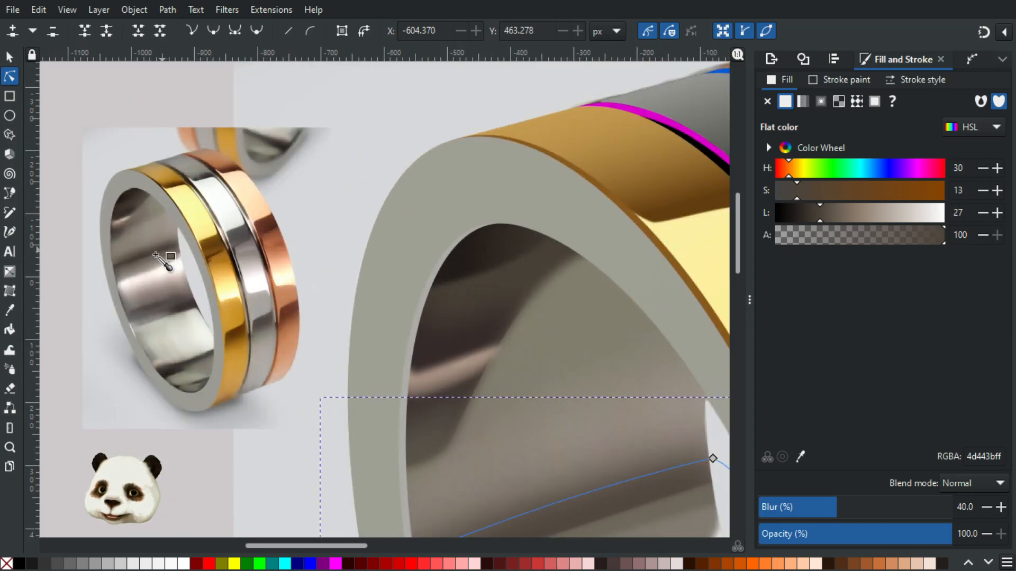
key(d)
click(136, 263)
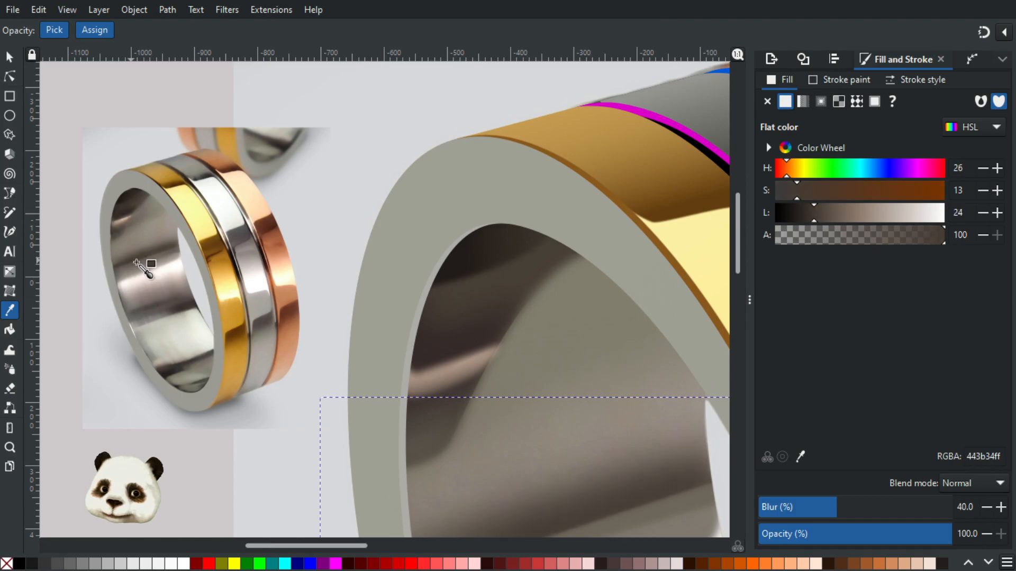
scroll(238, 301, down, 3)
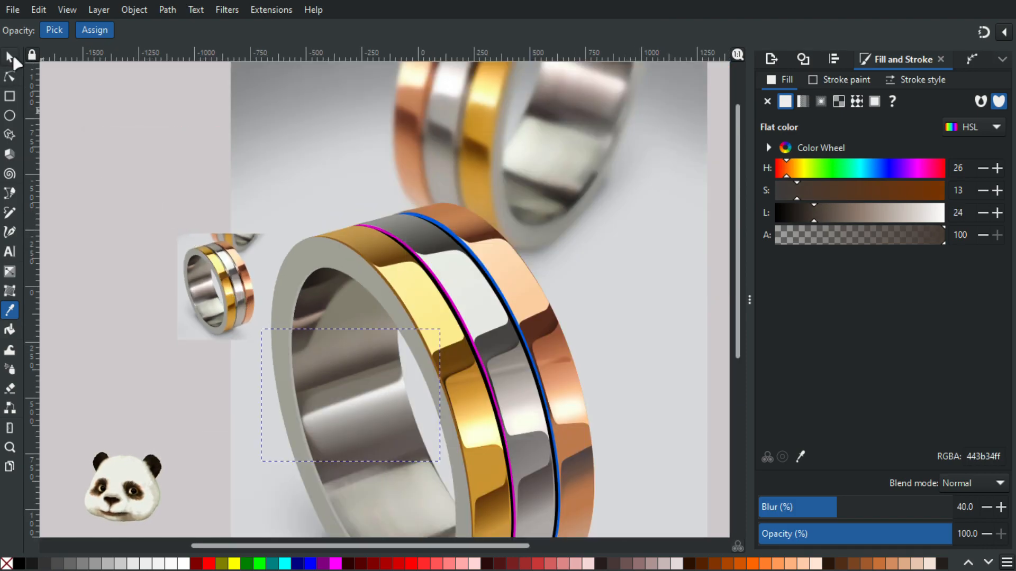
click(10, 57)
click(103, 200)
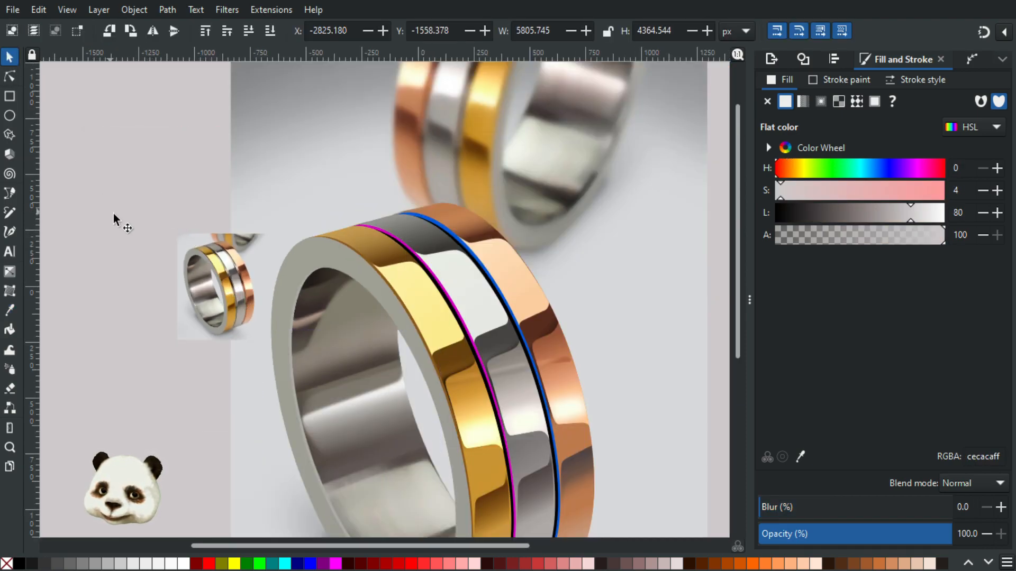
Set the blur of the grey-brown gradient shape just below the dark band on the inner surface to 13%.
scroll(182, 252, up, 2)
scroll(320, 311, up, 3)
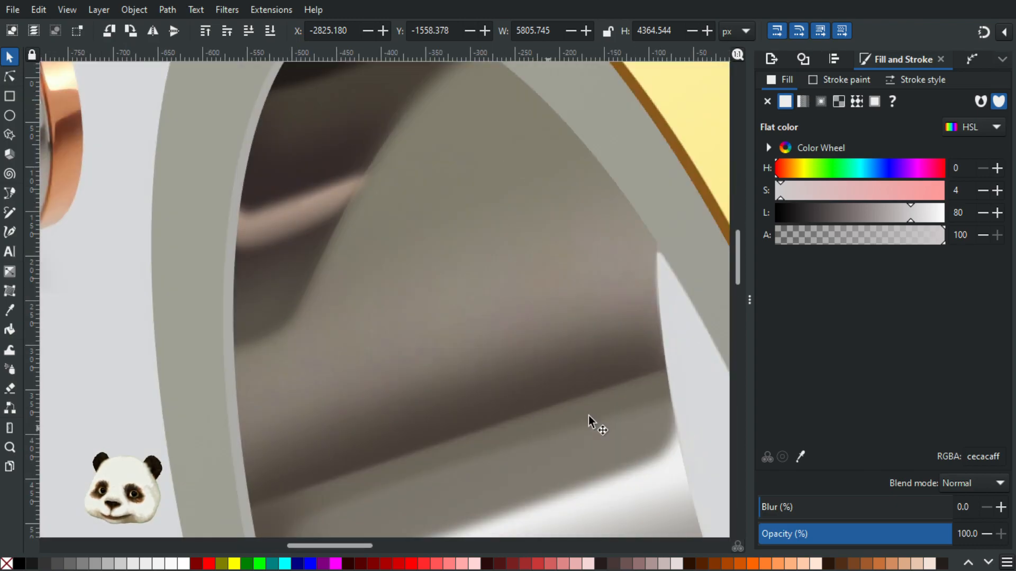
click(646, 406)
scroll(636, 395, down, 2)
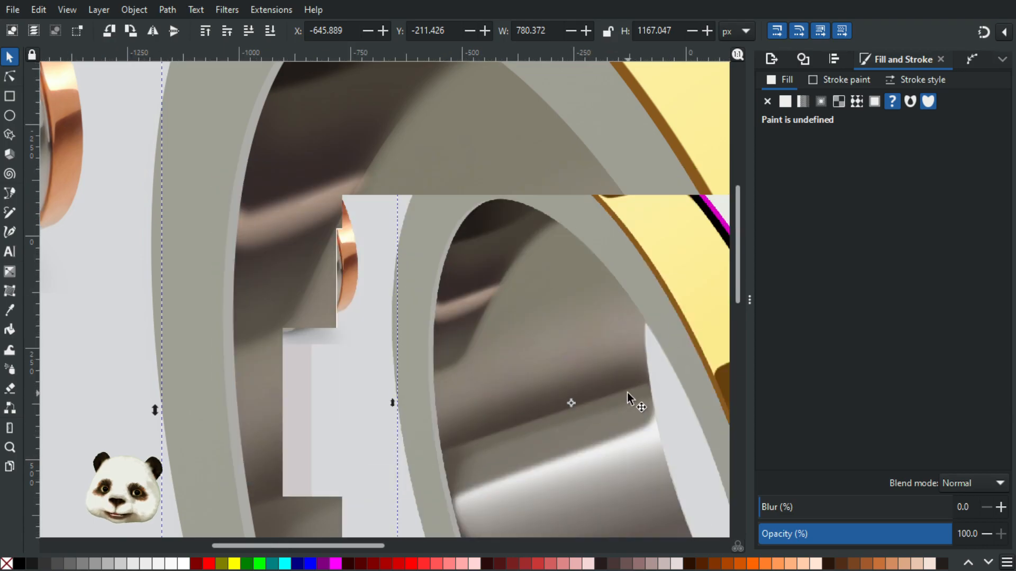
key(Escape)
ctrl+click(640, 399)
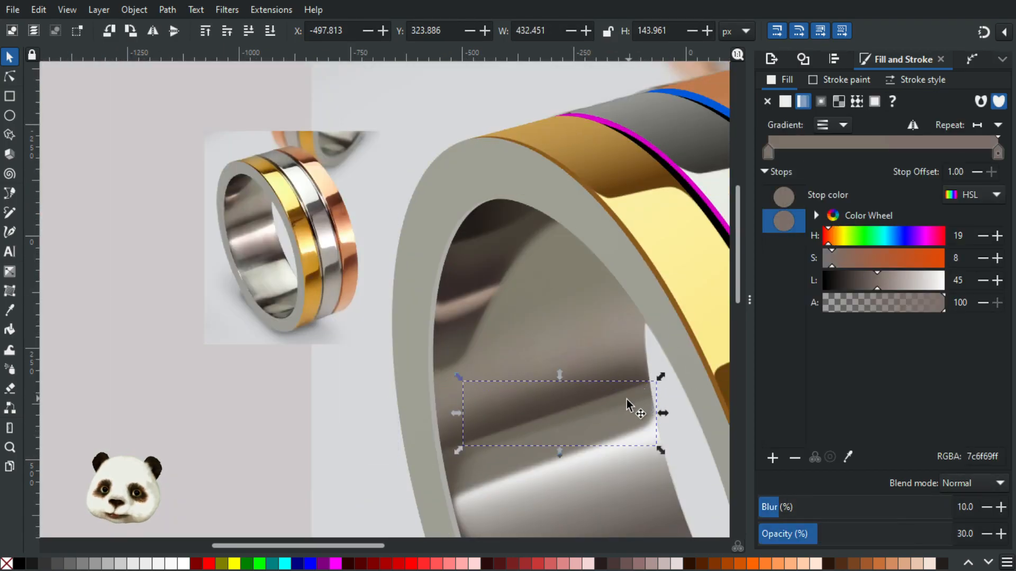
scroll(635, 408, up, 2)
ctrl+alt+click(659, 392)
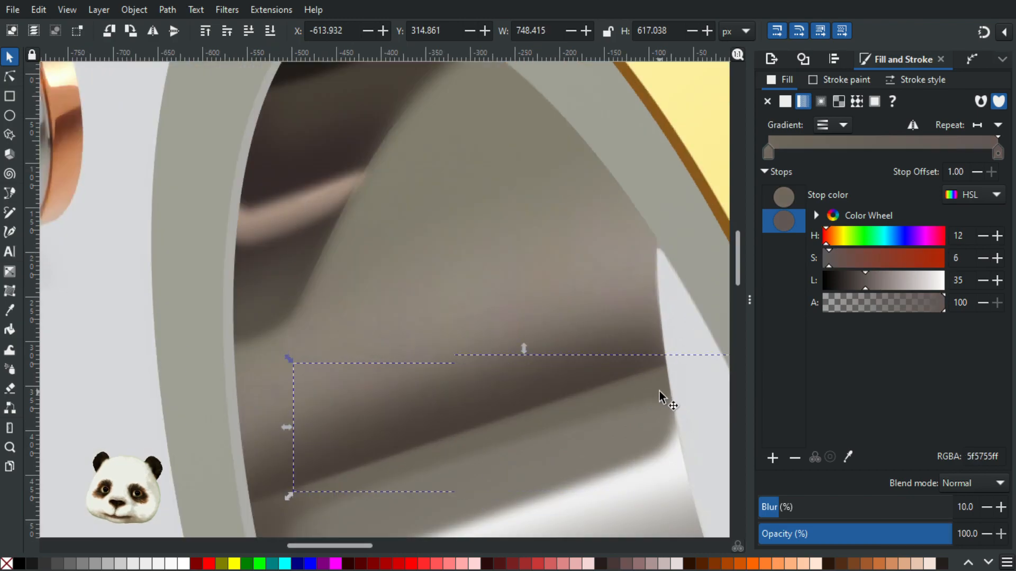
click(1001, 507)
click(1000, 507)
click(1000, 507)
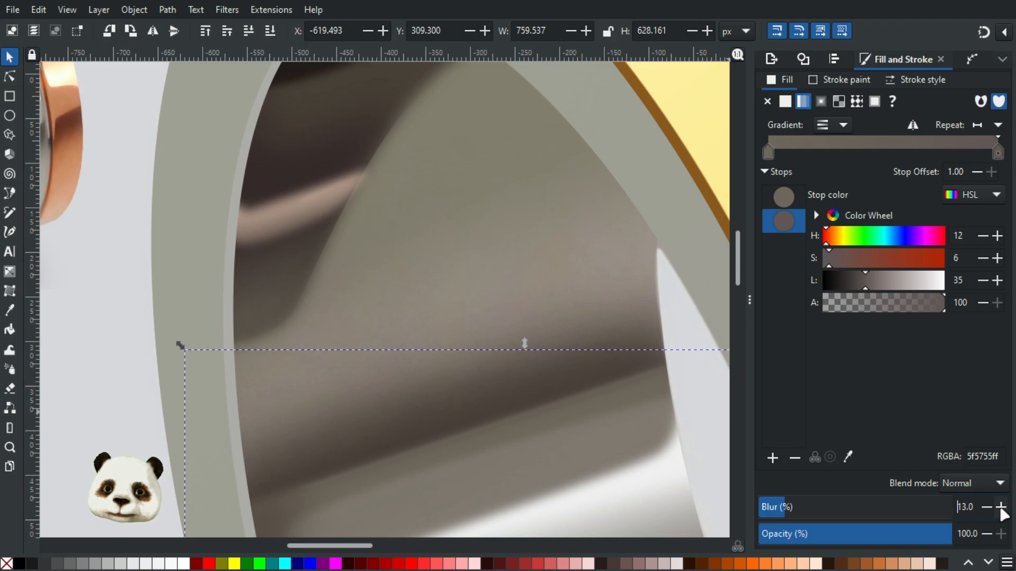
scroll(596, 427, down, 1)
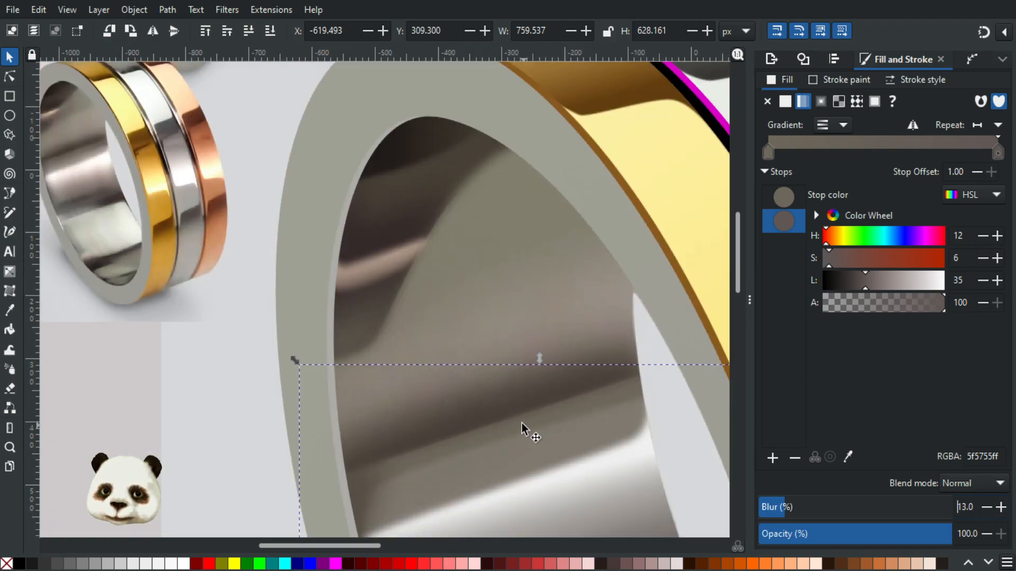
scroll(518, 425, down, 2)
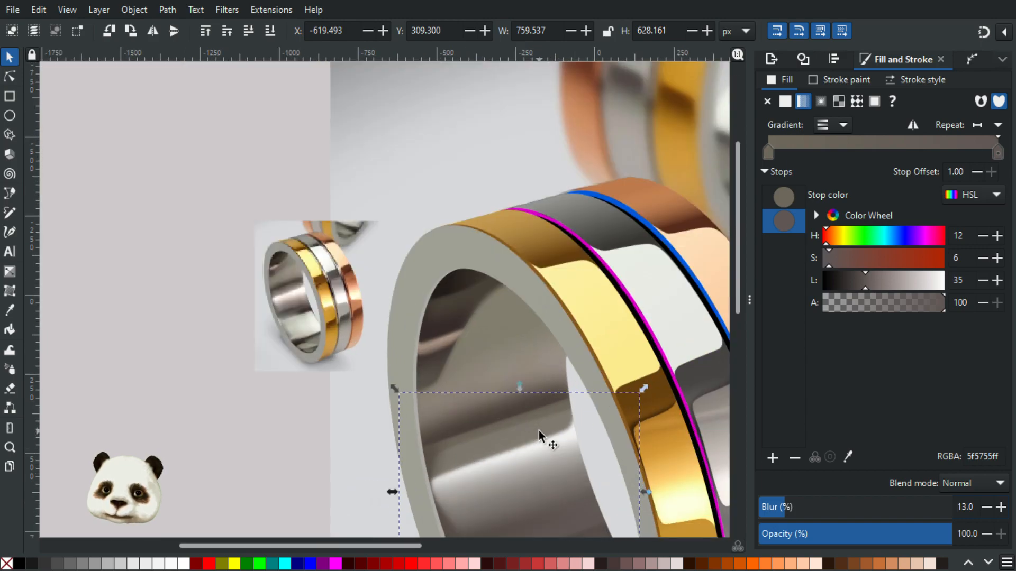
scroll(539, 430, down, 1)
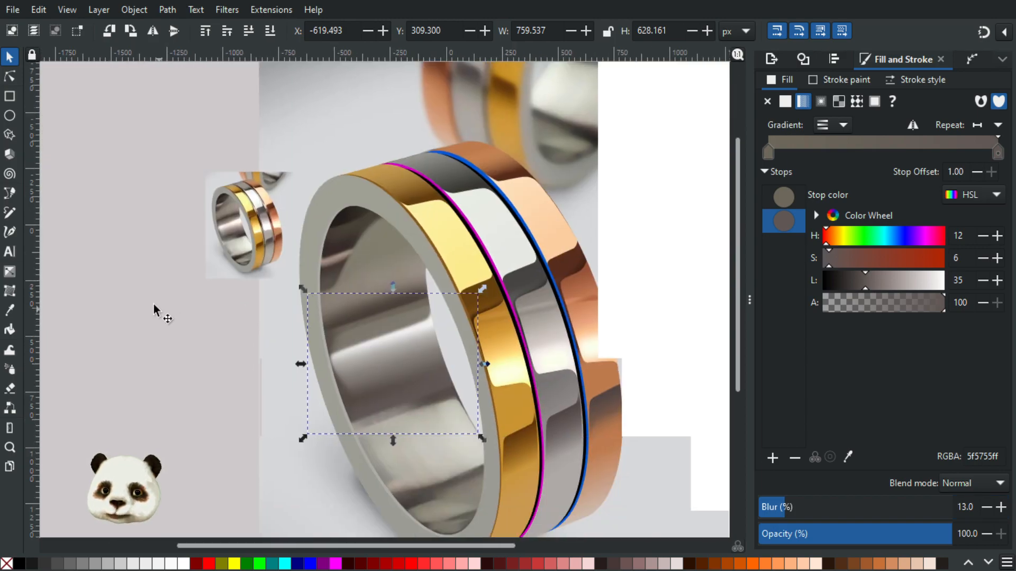
click(157, 326)
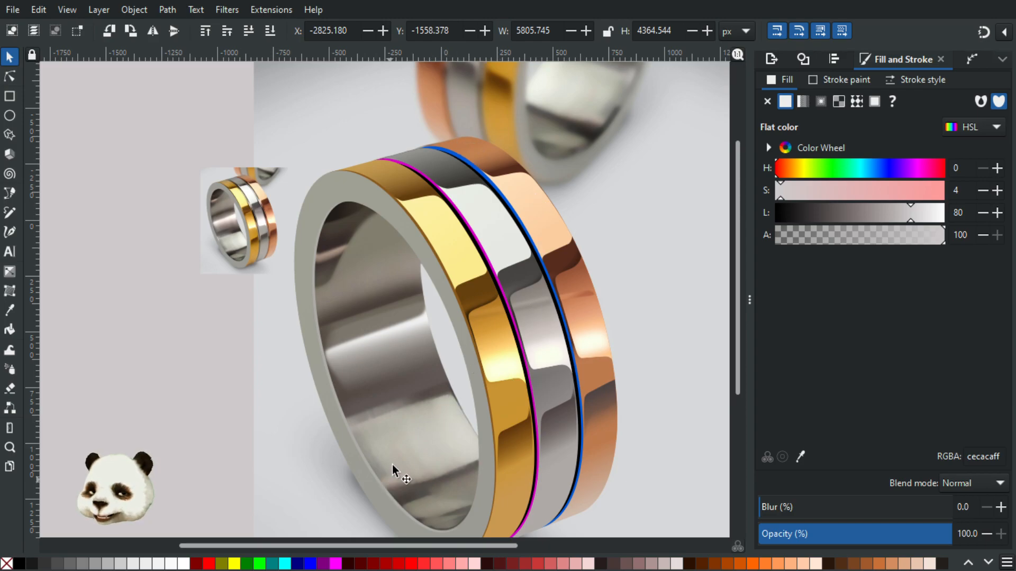
Set the opacity of the flat grey-brown base shape of the ring's inner surface to 100%.
drag(347, 408, 332, 369)
scroll(333, 368, up, 3)
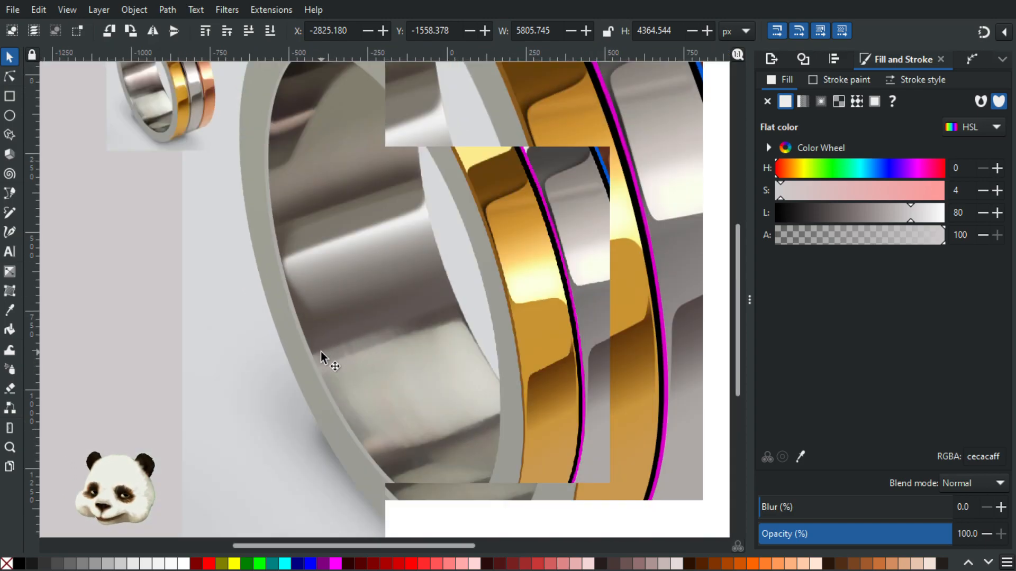
drag(320, 395, 400, 424)
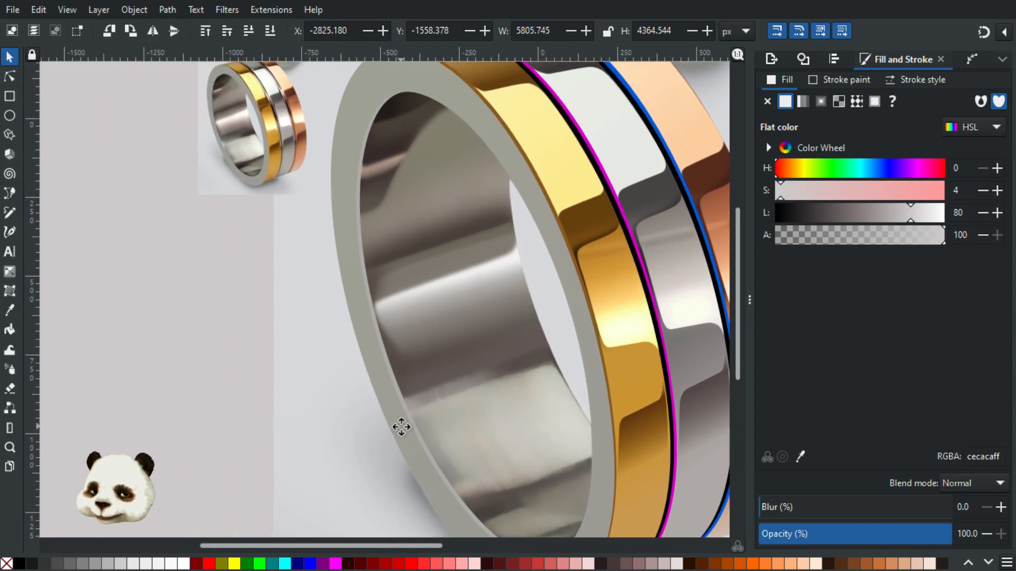
click(504, 399)
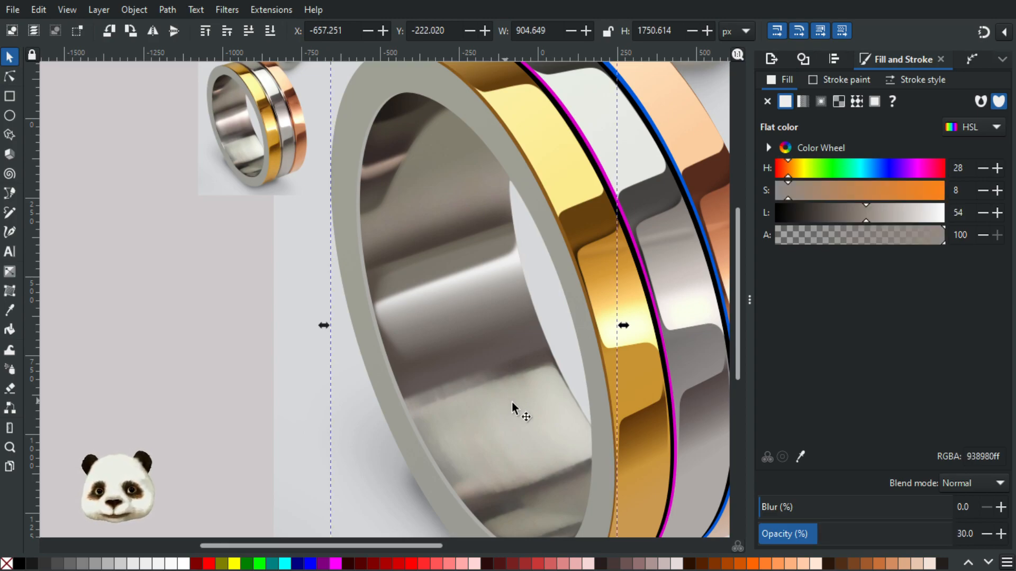
drag(825, 529, 1011, 550)
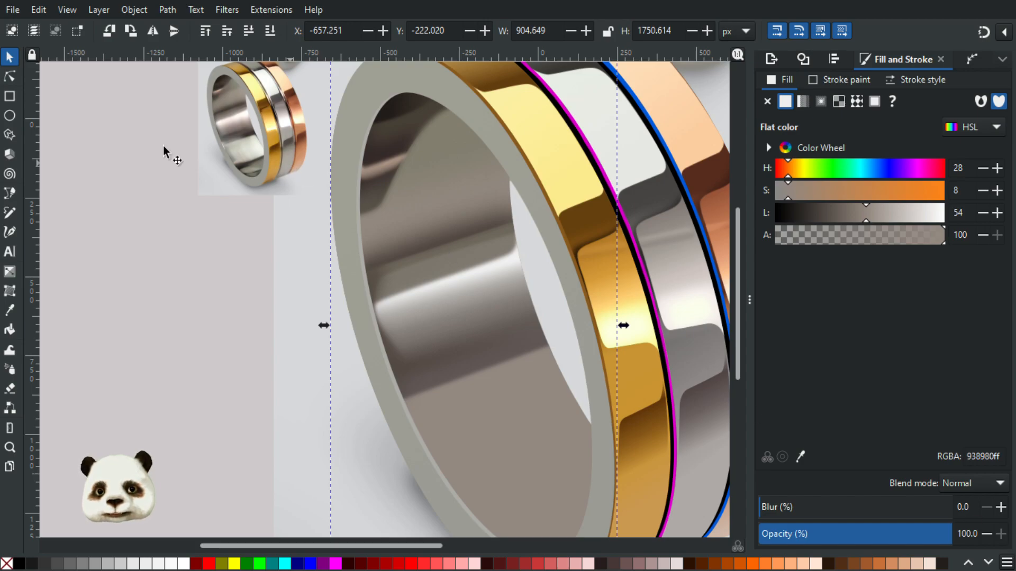
Move the blurred upper inner shape's lower-right node to about X -58.3, Y 114.1 and its lower-left node to about X -724.9, Y 317.1.
click(9, 77)
click(519, 160)
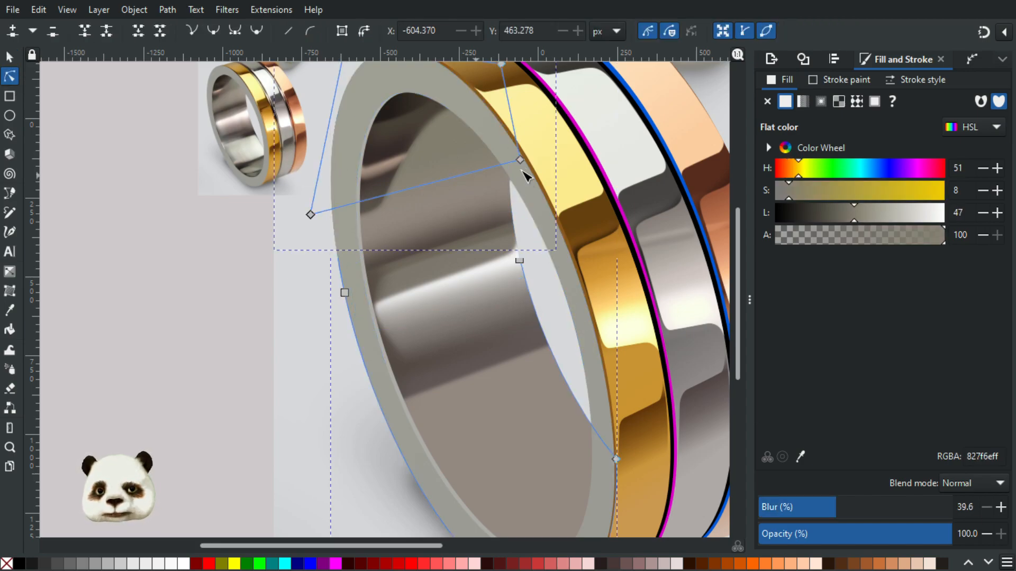
click(523, 160)
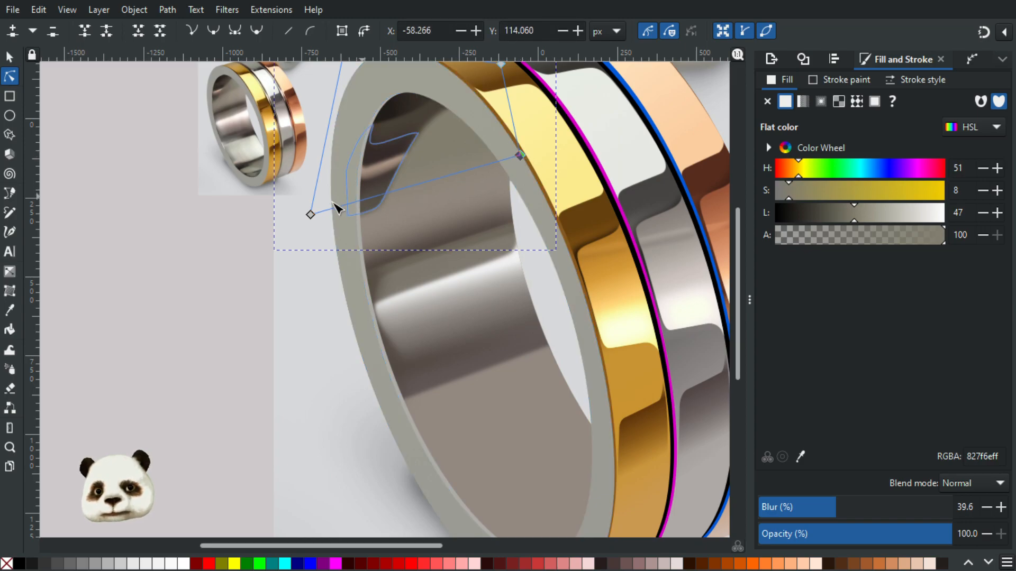
drag(311, 215, 310, 219)
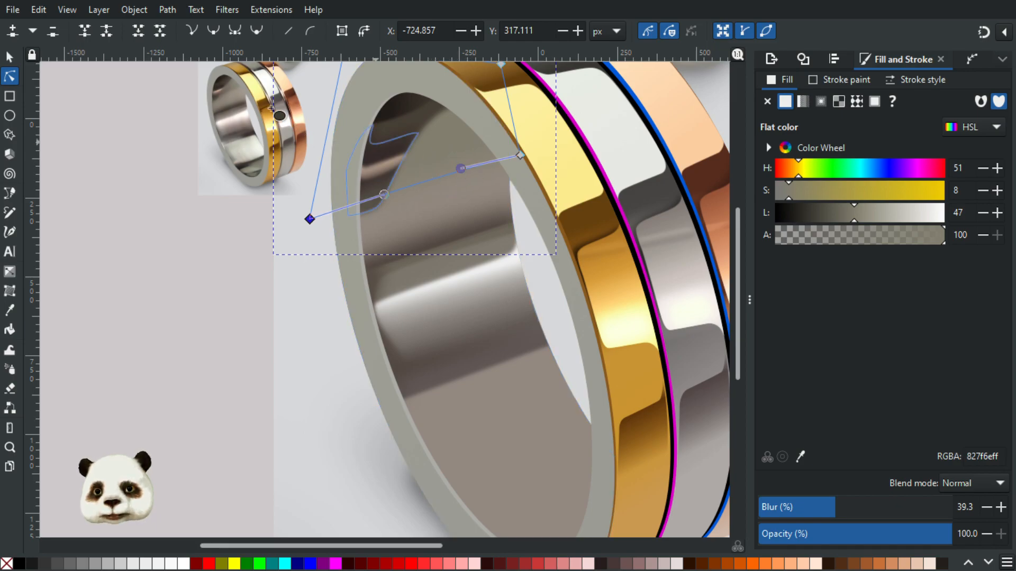
Fill the blurred shape at the top of the inner surface with the warm grey 7c736b sampled from the small reference ring.
key(e)
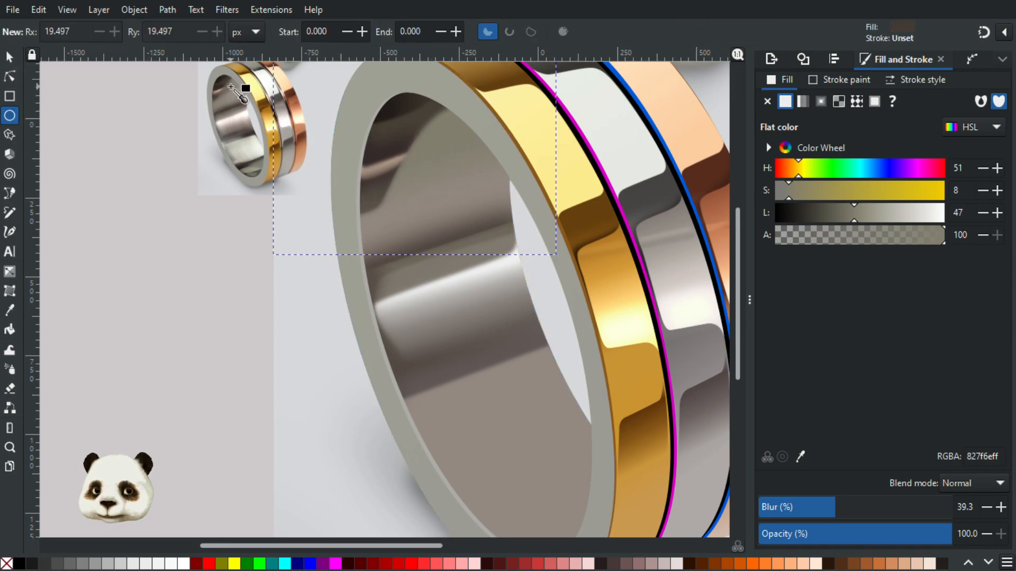
key(d)
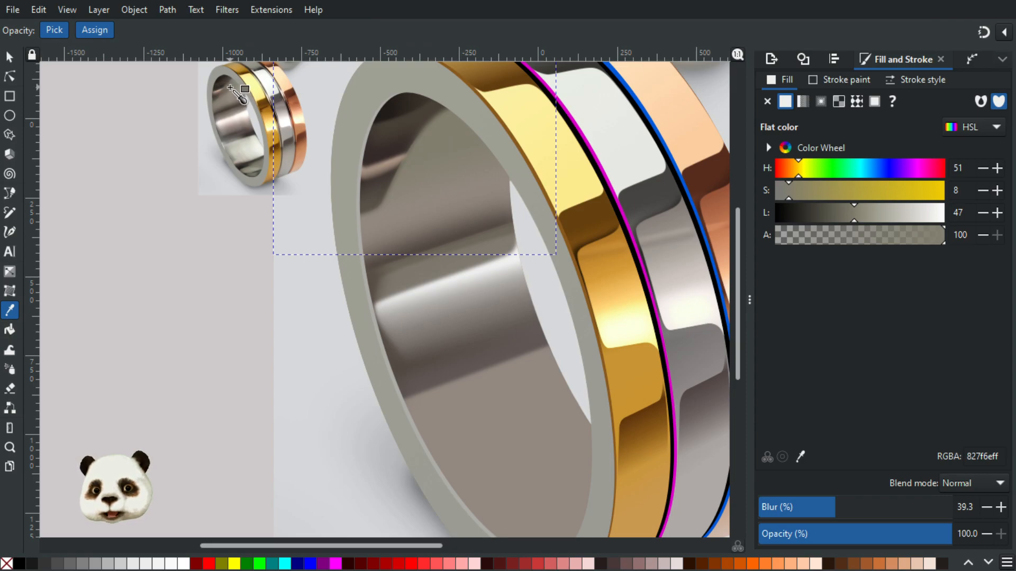
click(233, 88)
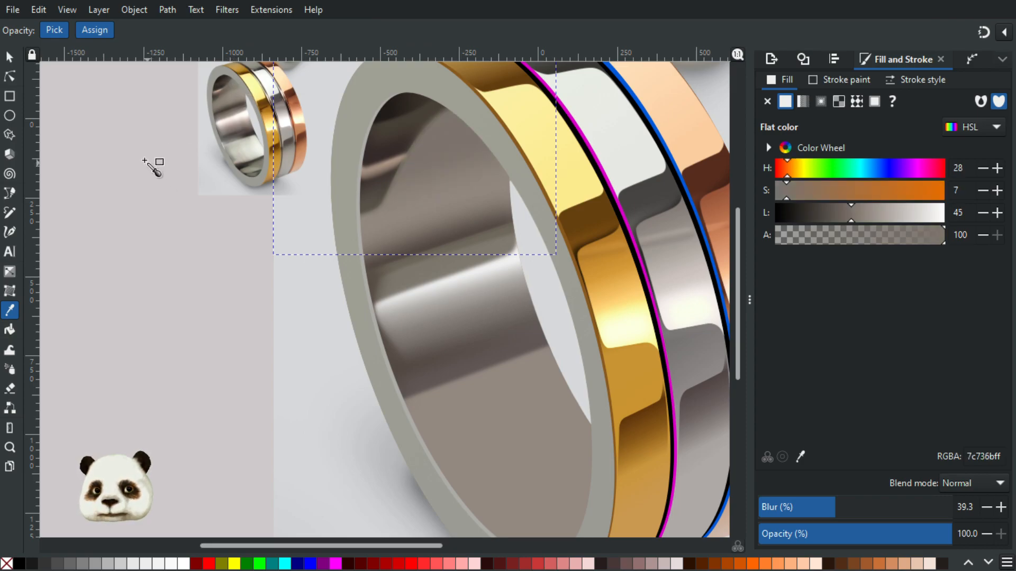
click(10, 57)
click(110, 213)
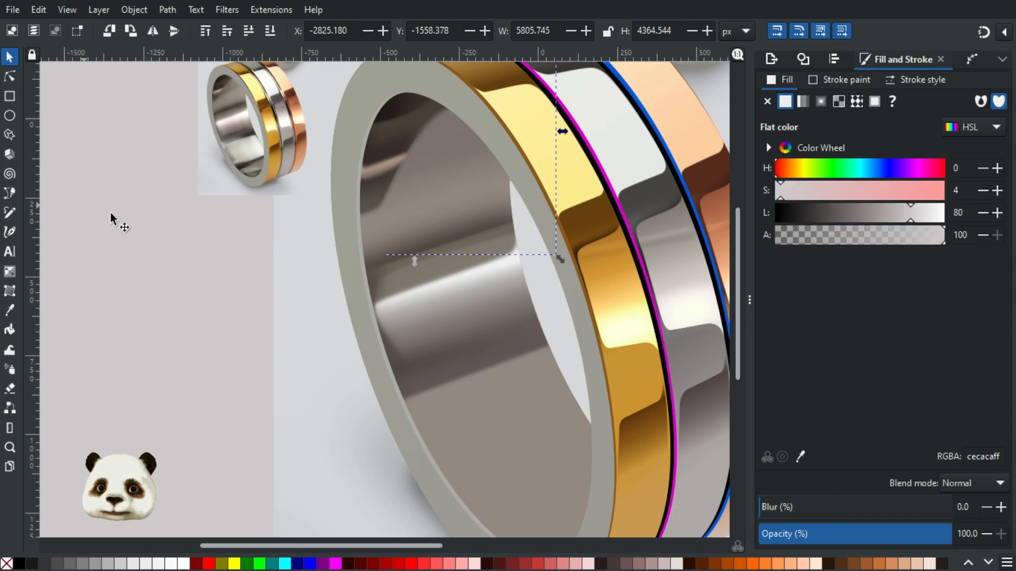
Set the blur of the warm grey shape at the top of the ring's inner surface to 27%.
scroll(120, 219, down, 2)
scroll(125, 213, up, 1)
click(354, 168)
alt+click(353, 167)
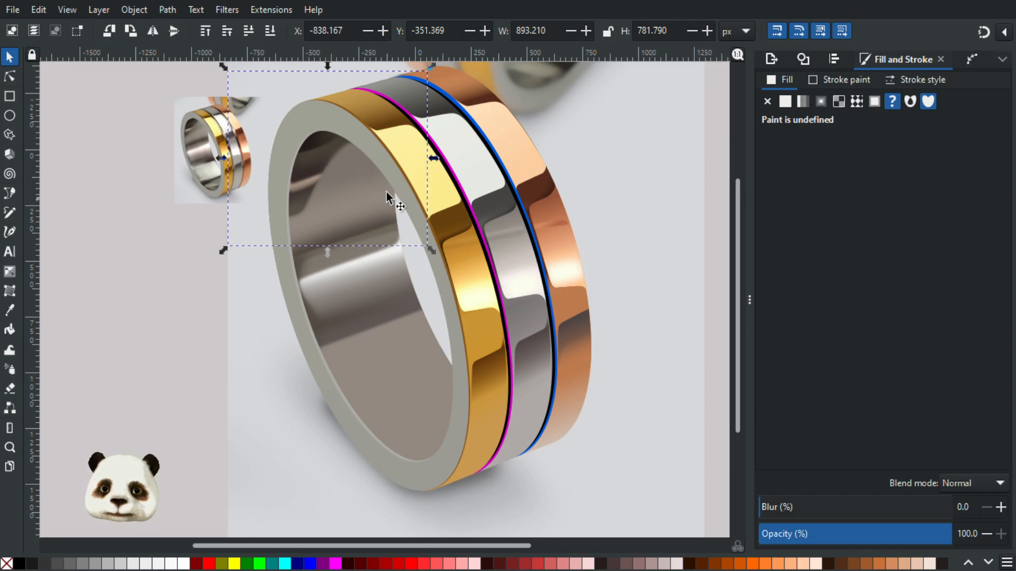
click(353, 170)
alt+click(353, 169)
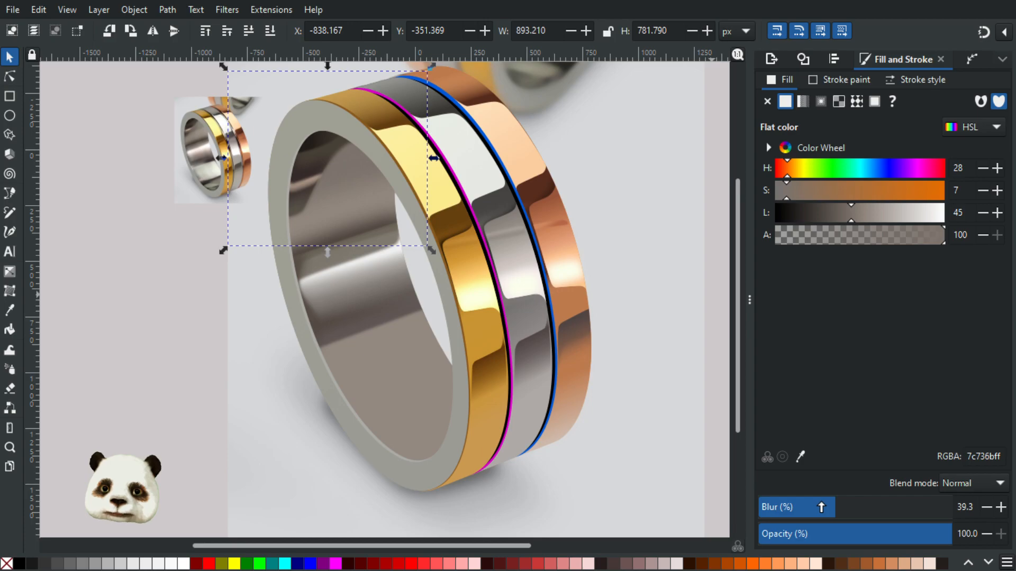
drag(821, 507, 817, 507)
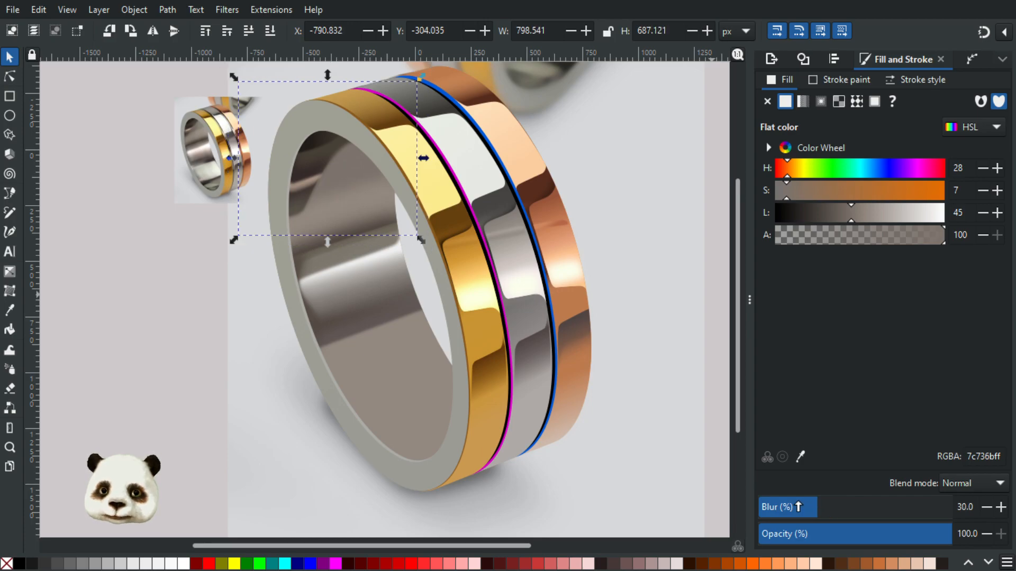
click(800, 507)
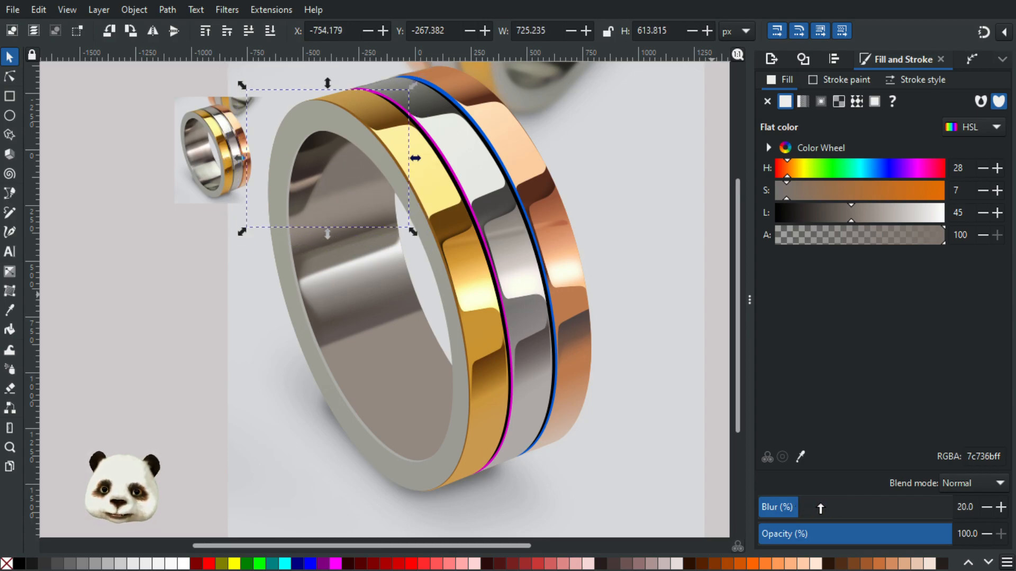
click(1001, 507)
click(1001, 507)
click(1000, 507)
click(1001, 507)
click(1001, 506)
click(1000, 507)
click(1001, 507)
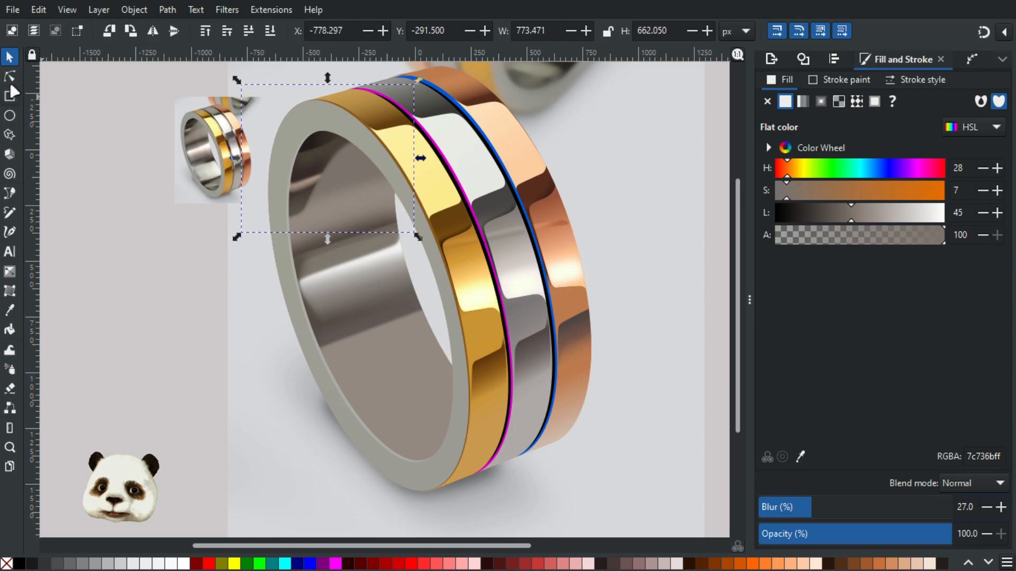
Move the warm grey shape's lower-left node to about X -708.2, Y 357.1 and adjust the curve of its lower edge.
click(9, 76)
click(253, 220)
drag(254, 222, 258, 230)
drag(311, 210, 359, 182)
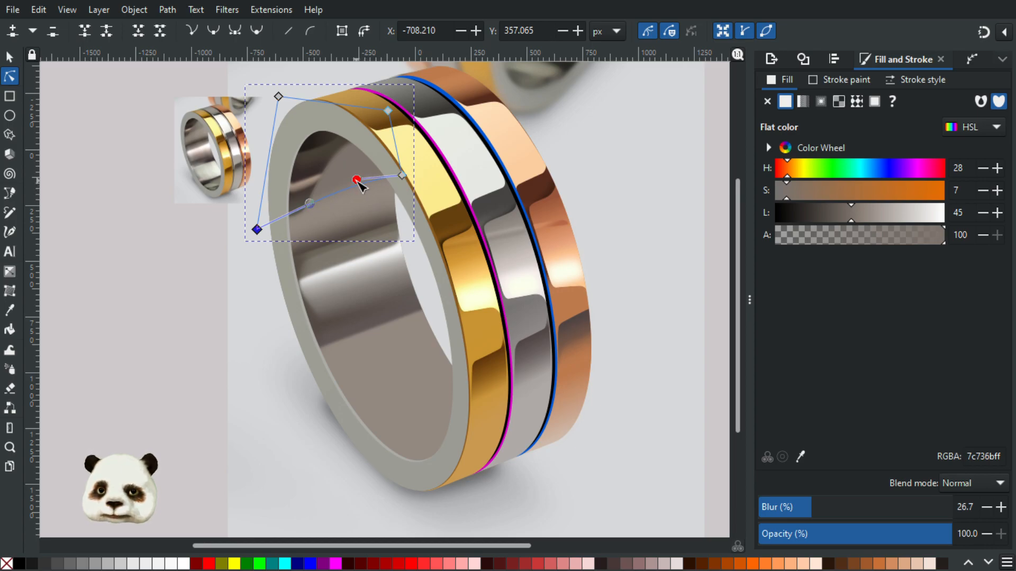
click(156, 317)
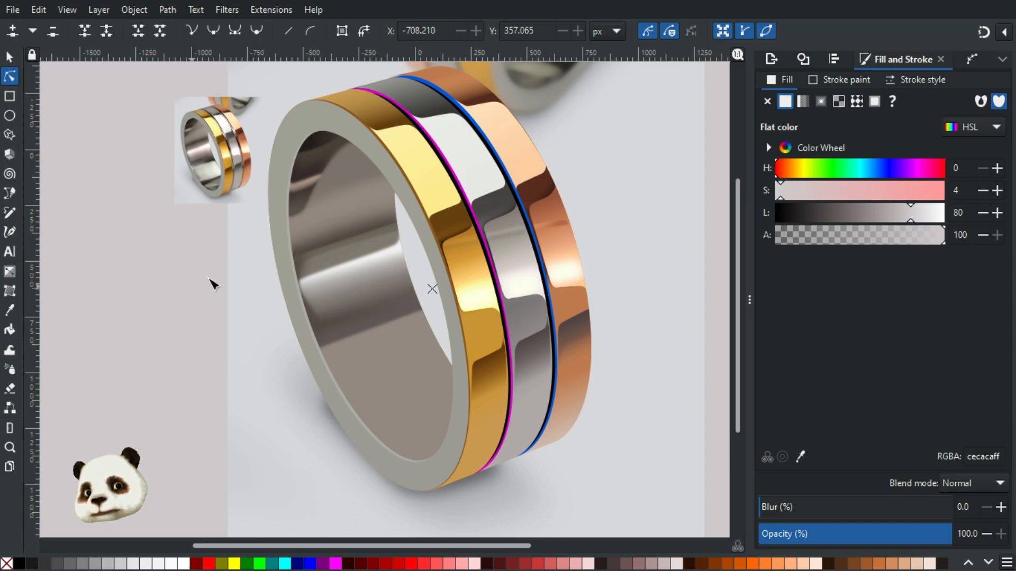
click(352, 177)
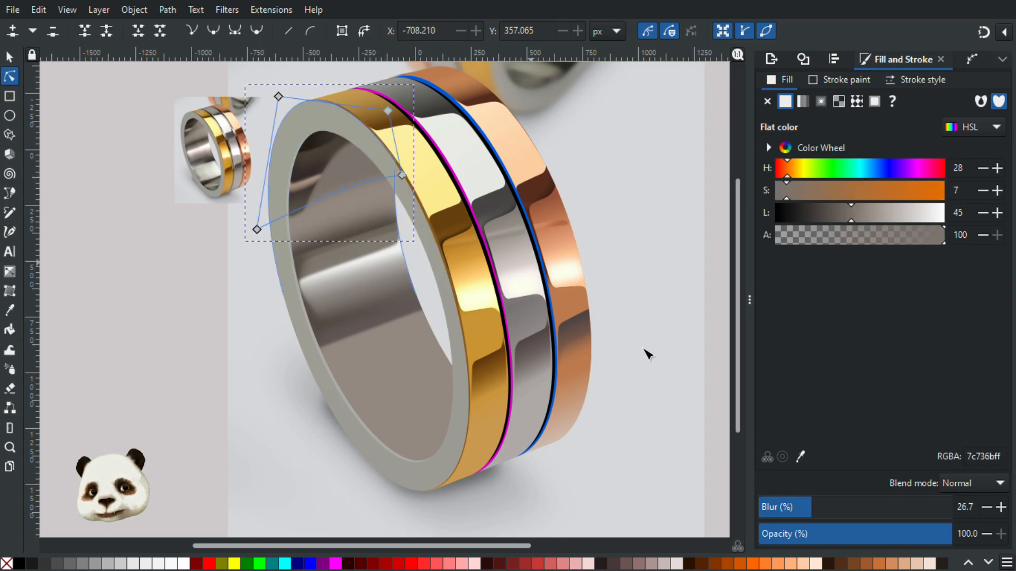
Apply a linear gradient to the warm grey shape, running from the middle of the inner surface up to the ring's right rim.
scroll(226, 141, up, 2)
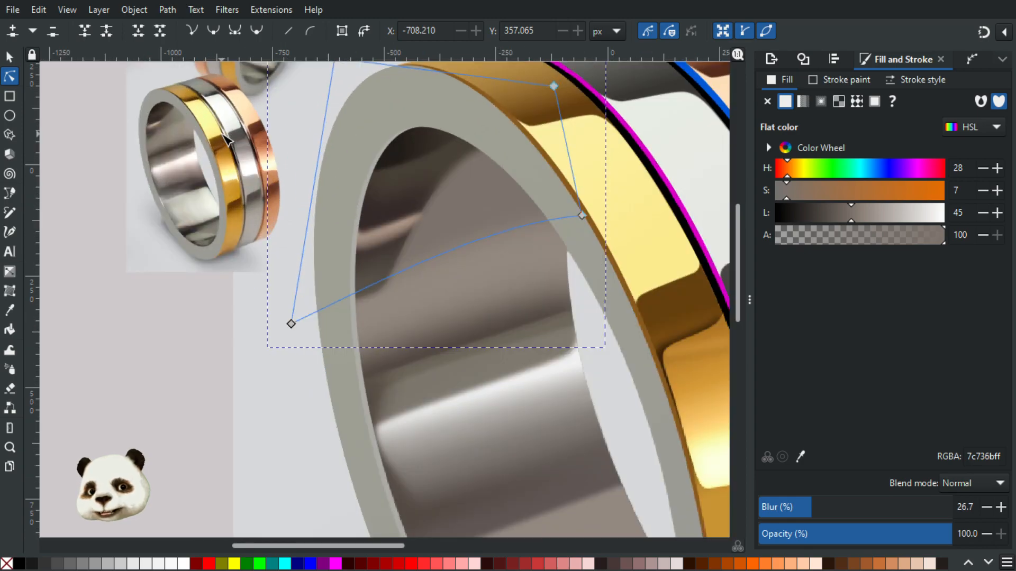
scroll(226, 141, up, 1)
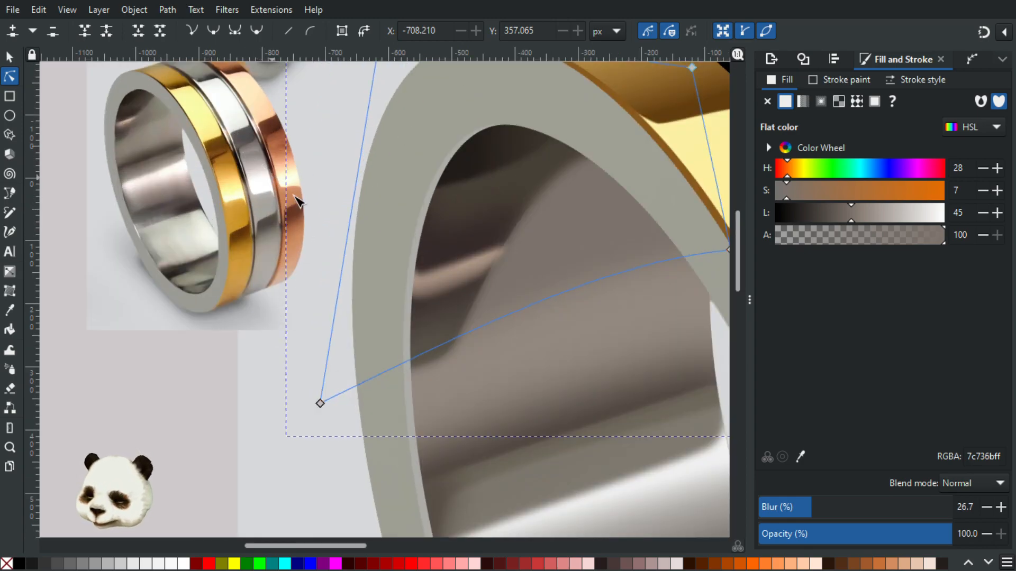
key(g)
drag(513, 273, 686, 209)
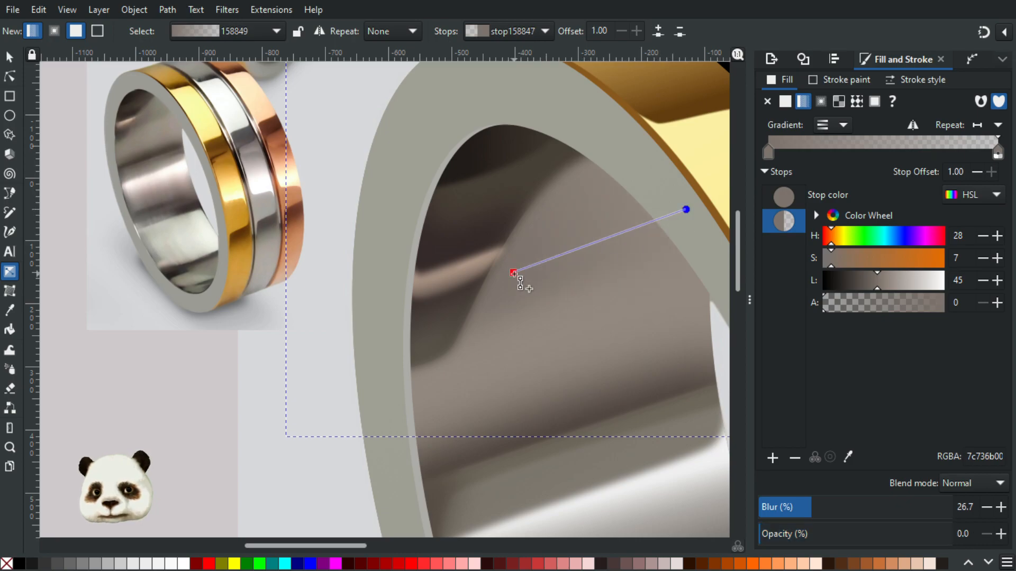
Recolour the gradient with samples from the small reference ring: 6e685c for the start stop and an opaque 858676 for the end stop.
click(514, 272)
key(d)
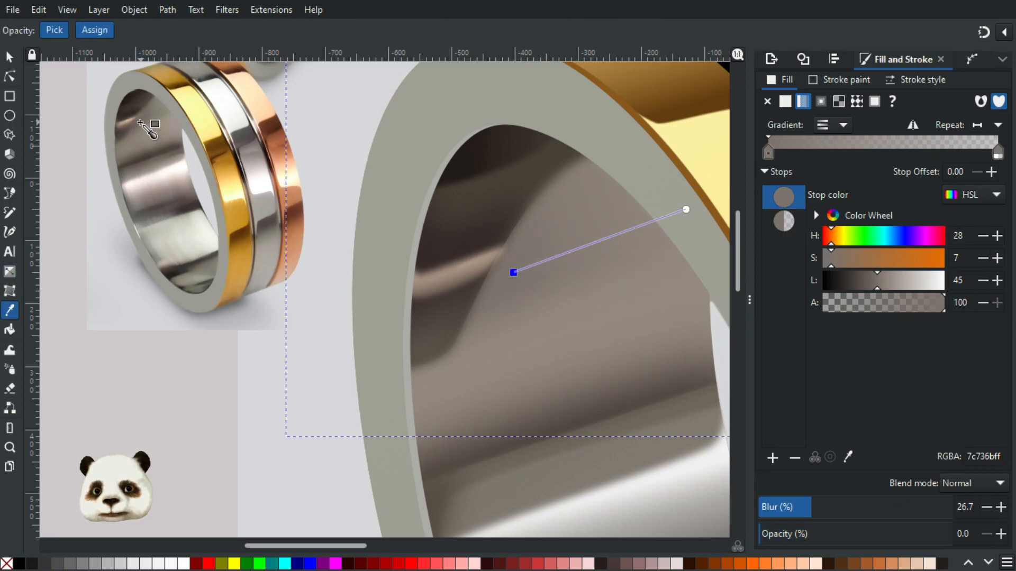
click(139, 120)
click(686, 209)
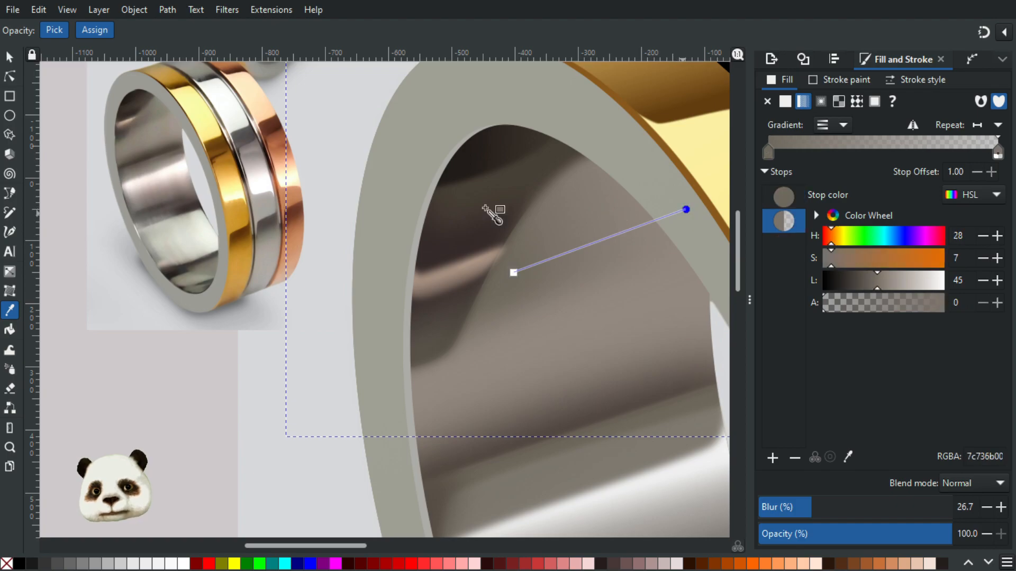
click(162, 110)
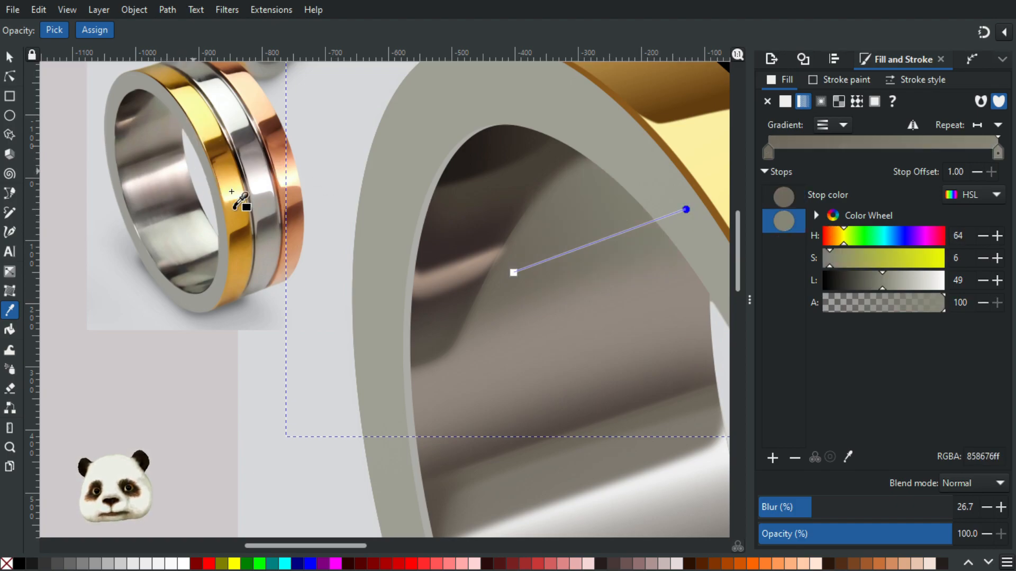
Shift the gradient's start point slightly towards its end point on the upper inner surface.
scroll(243, 201, down, 2)
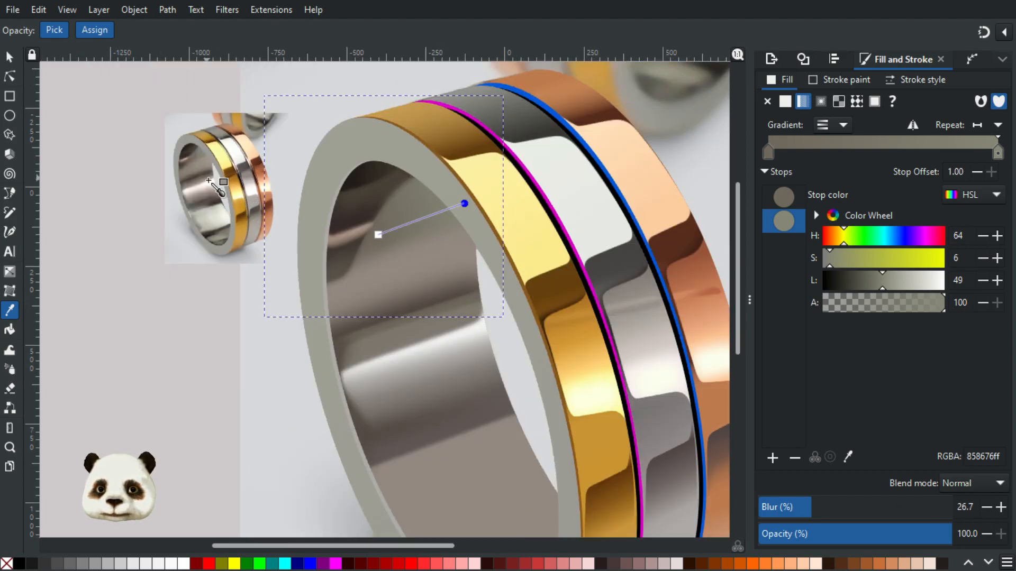
drag(382, 235, 396, 230)
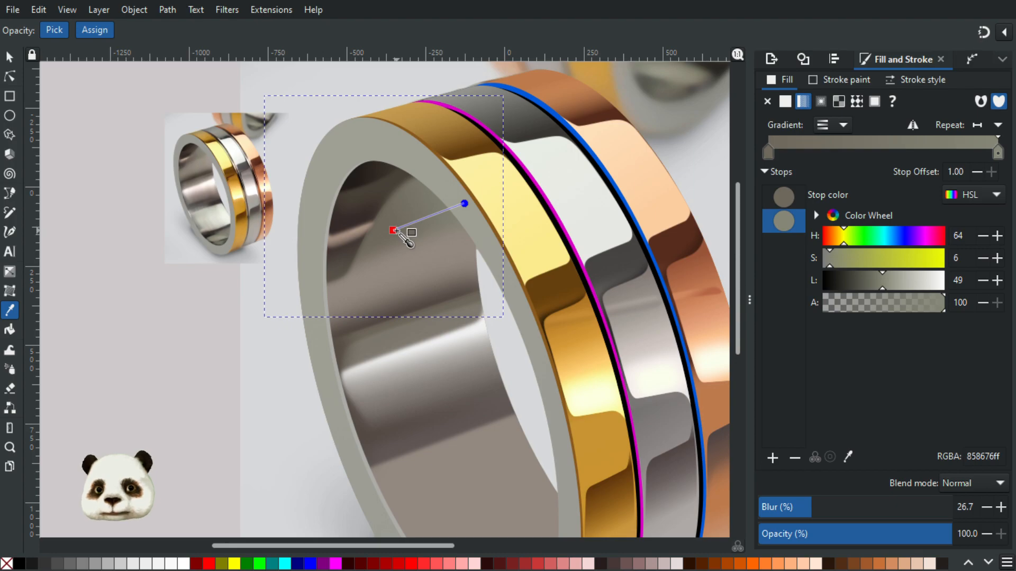
click(396, 231)
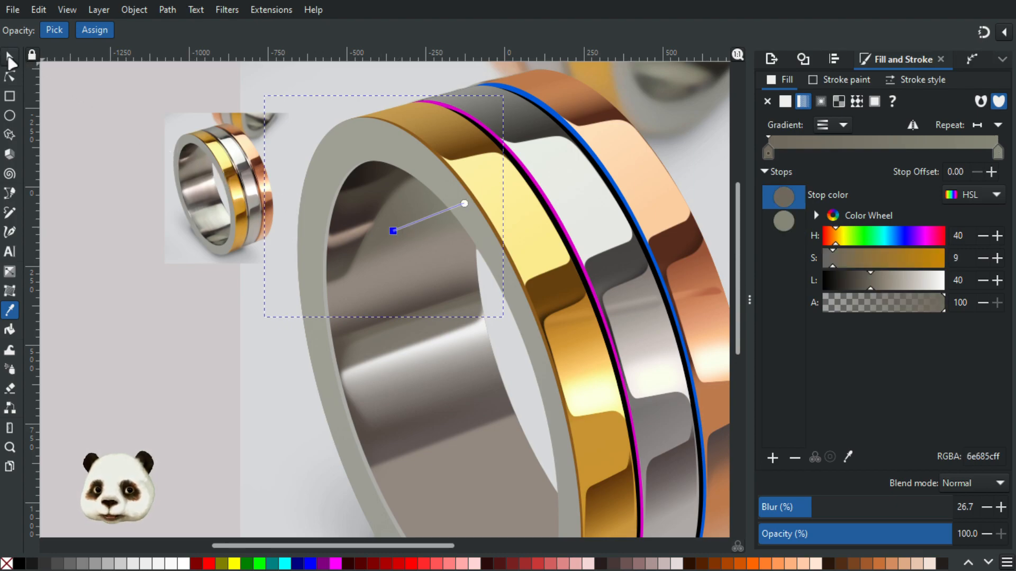
Lower the blur of the upper inner gradient shape to 20%.
click(9, 56)
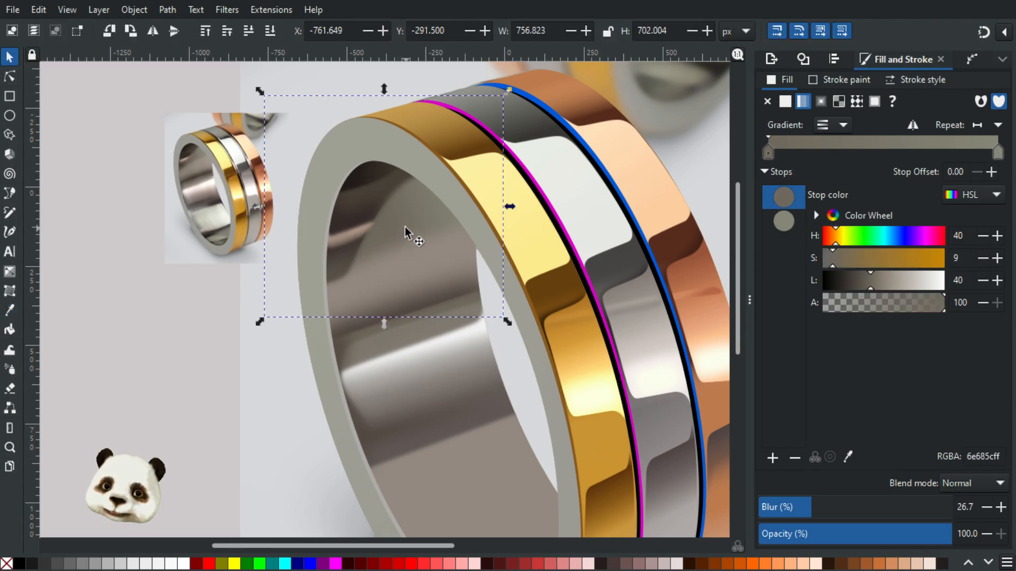
click(986, 507)
click(986, 507)
click(986, 507)
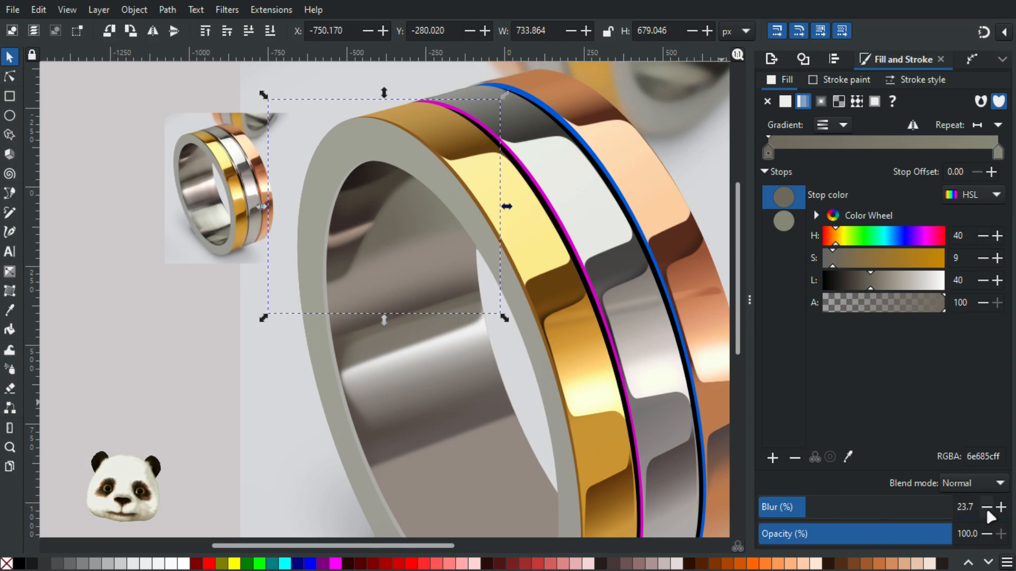
click(986, 507)
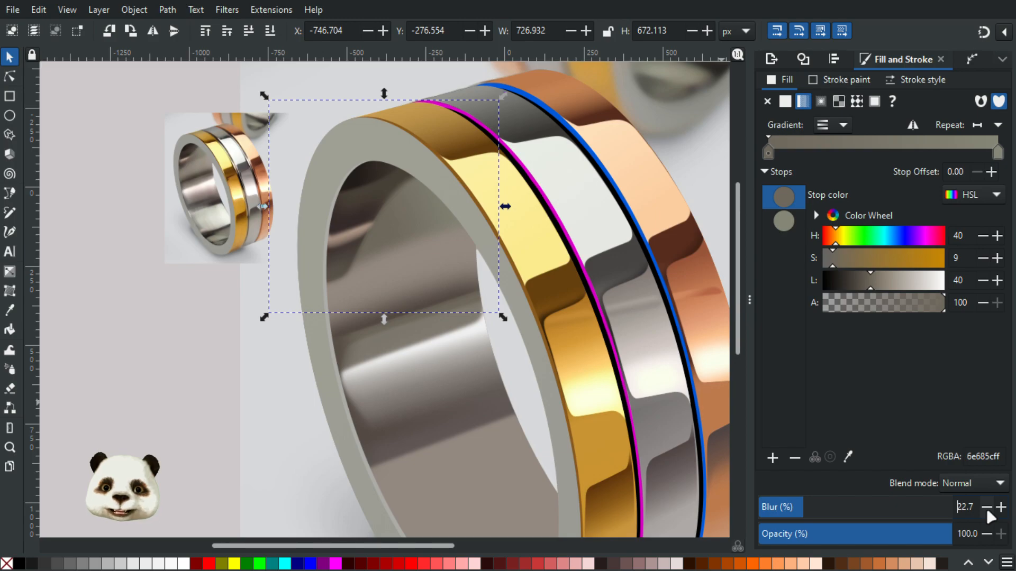
click(986, 506)
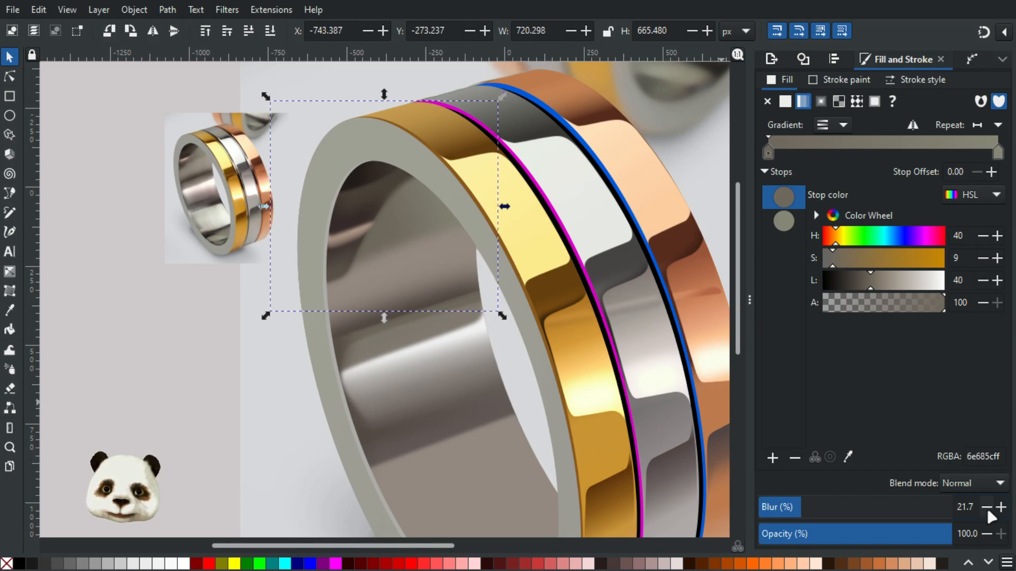
click(986, 507)
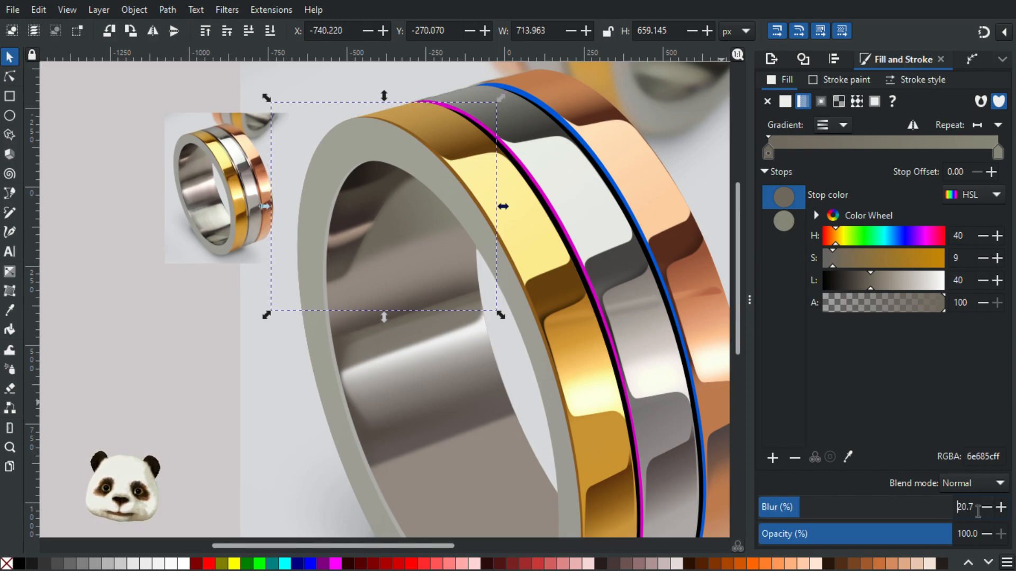
click(799, 510)
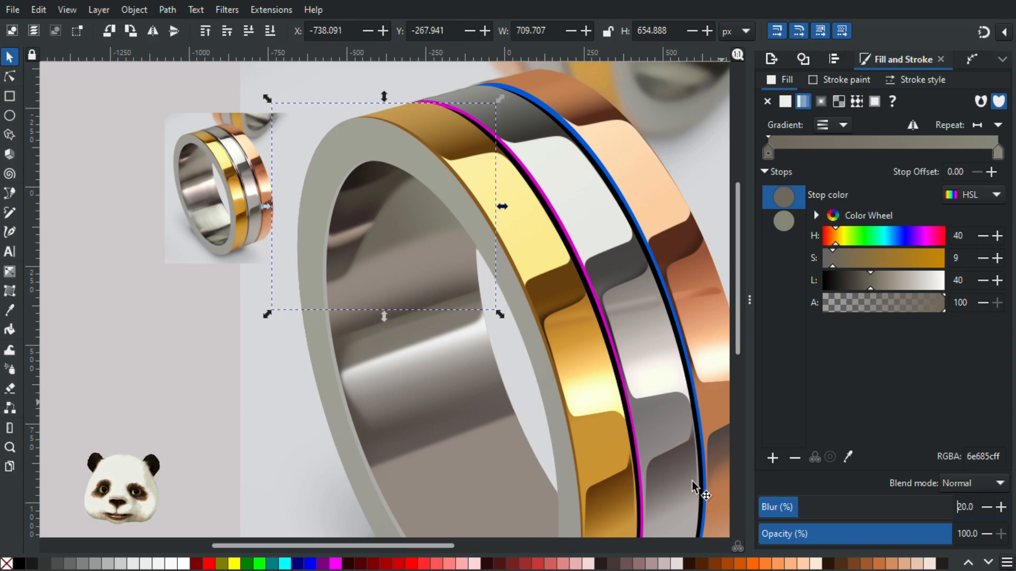
Set the blur of the upper inner gradient shape to 28%.
scroll(339, 365, down, 2)
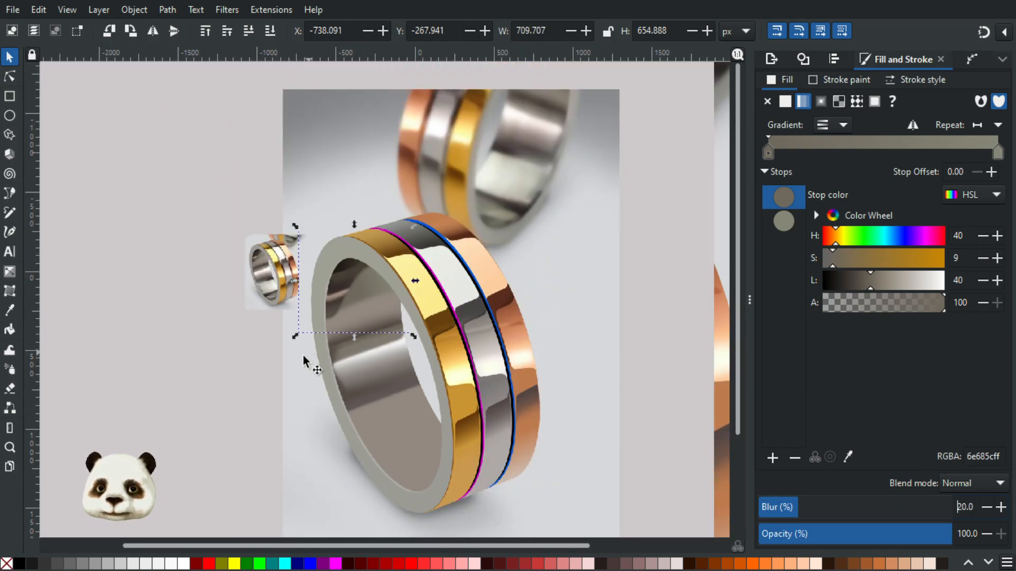
scroll(297, 365, up, 1)
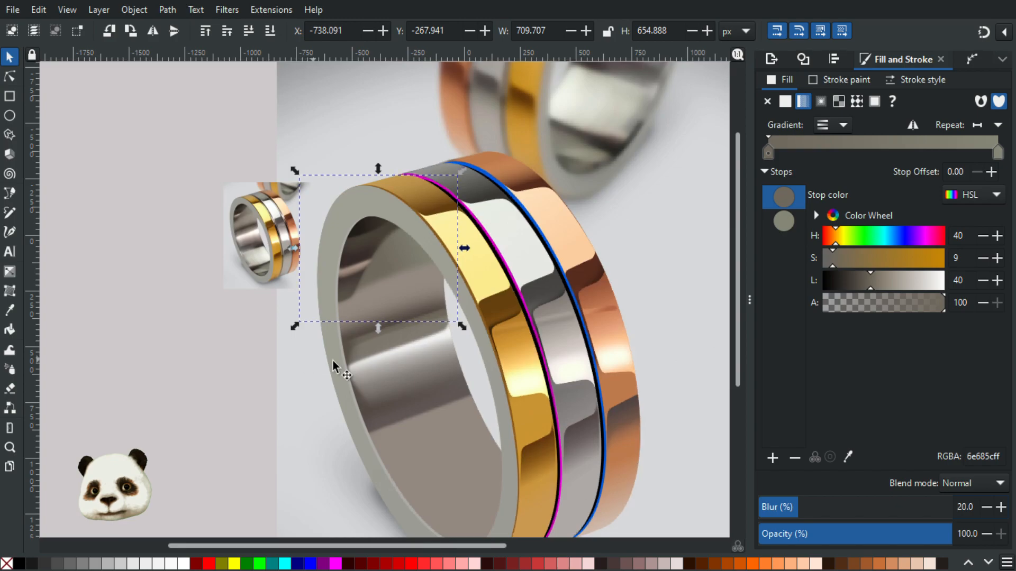
click(1002, 505)
click(1001, 505)
click(1001, 505)
click(1001, 506)
click(1001, 506)
click(1002, 506)
click(1002, 506)
click(1001, 505)
click(1001, 506)
click(1001, 506)
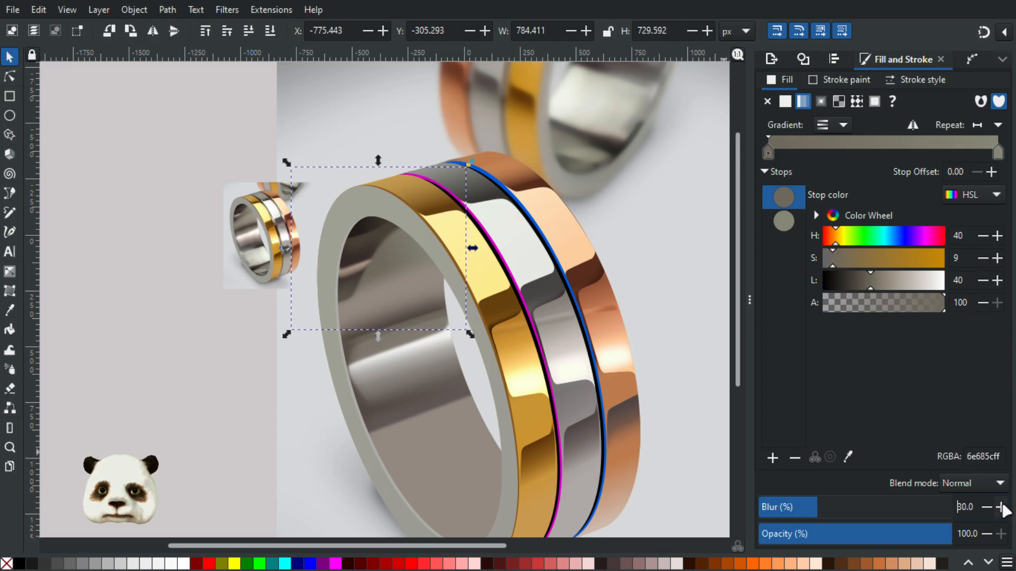
click(986, 509)
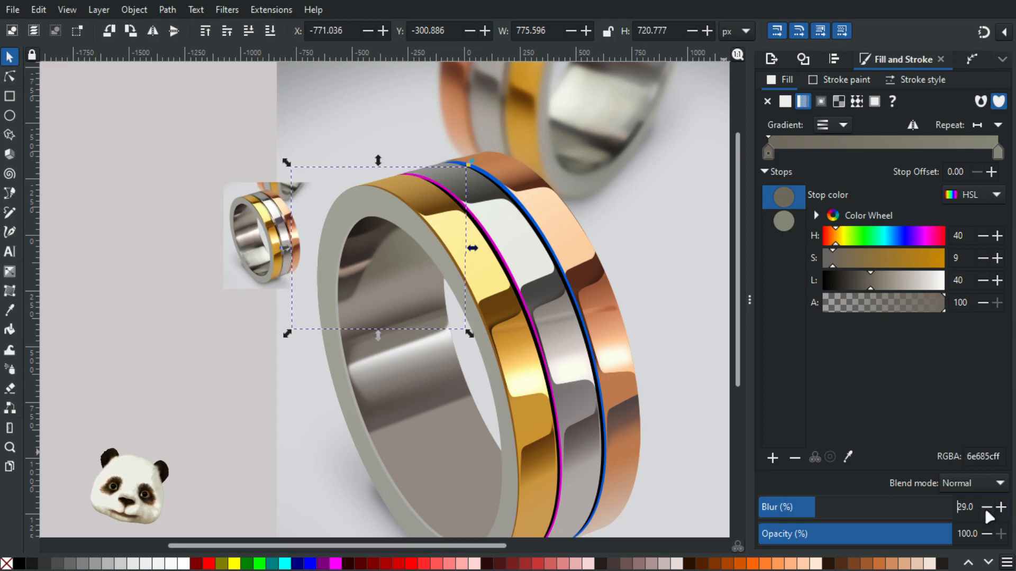
click(986, 508)
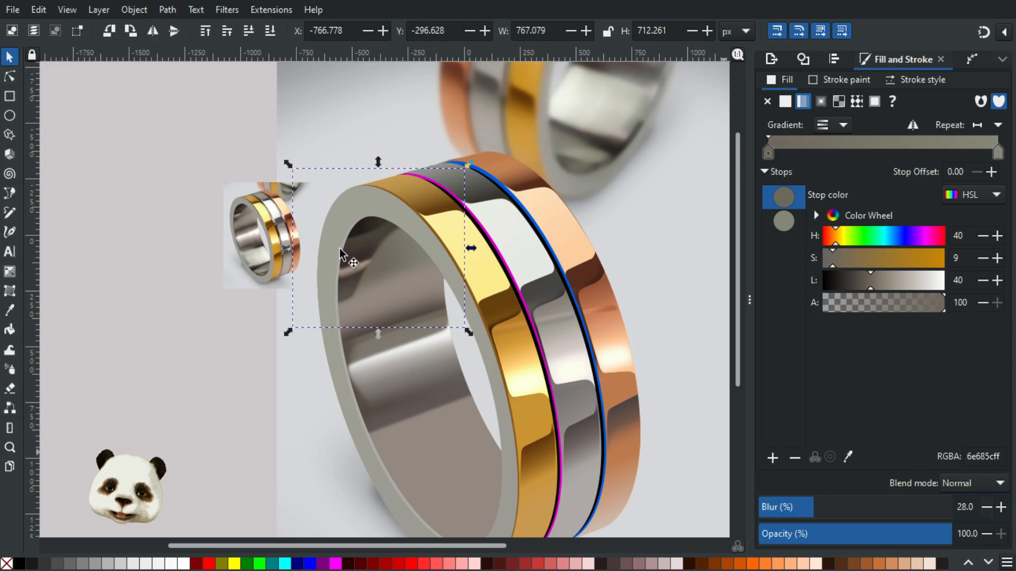
Move the blurred gradient shape's lower-right node to about X -54.9, Y 97.4 and deselect the shape.
click(10, 76)
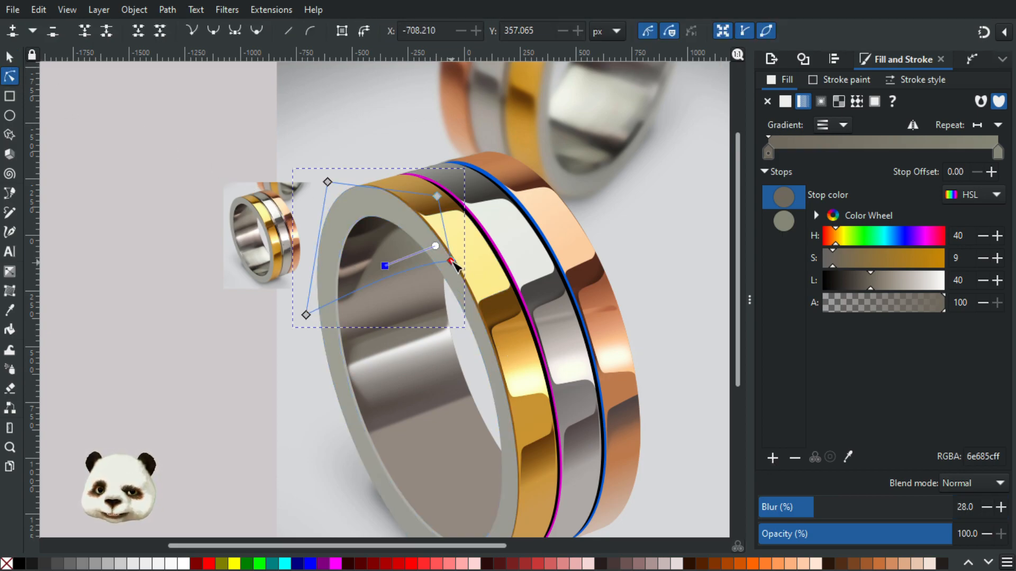
click(454, 262)
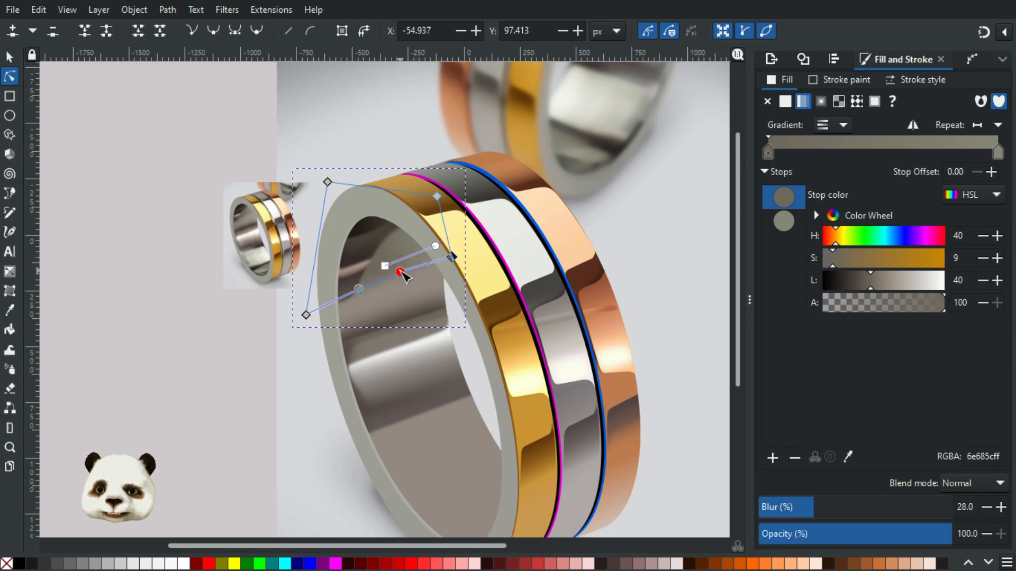
click(194, 345)
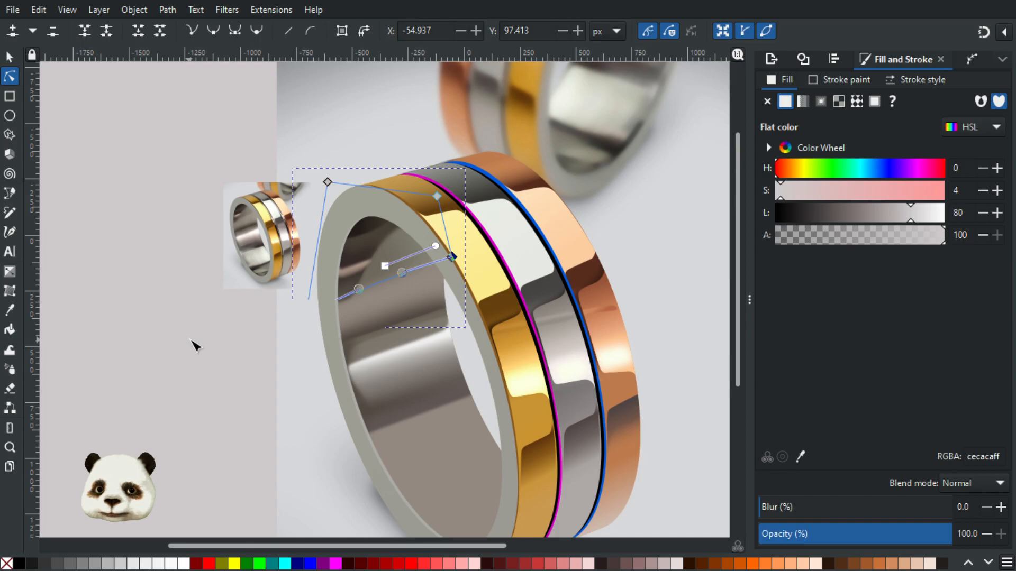
Set the opacity of the ring's flat grey-brown inner surface shape to 50% so the reference photo shows through.
scroll(209, 349, down, 3)
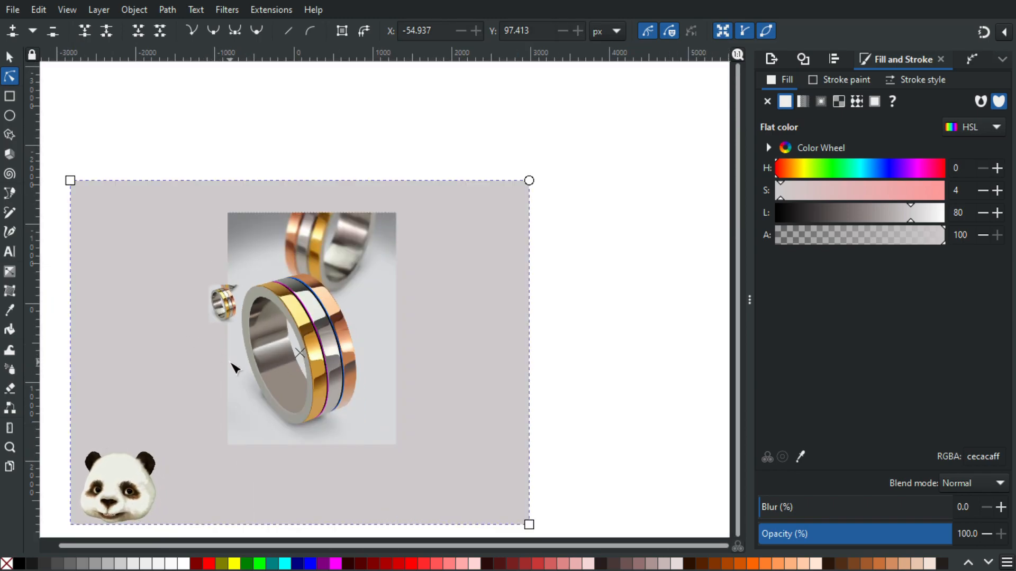
scroll(234, 359, up, 3)
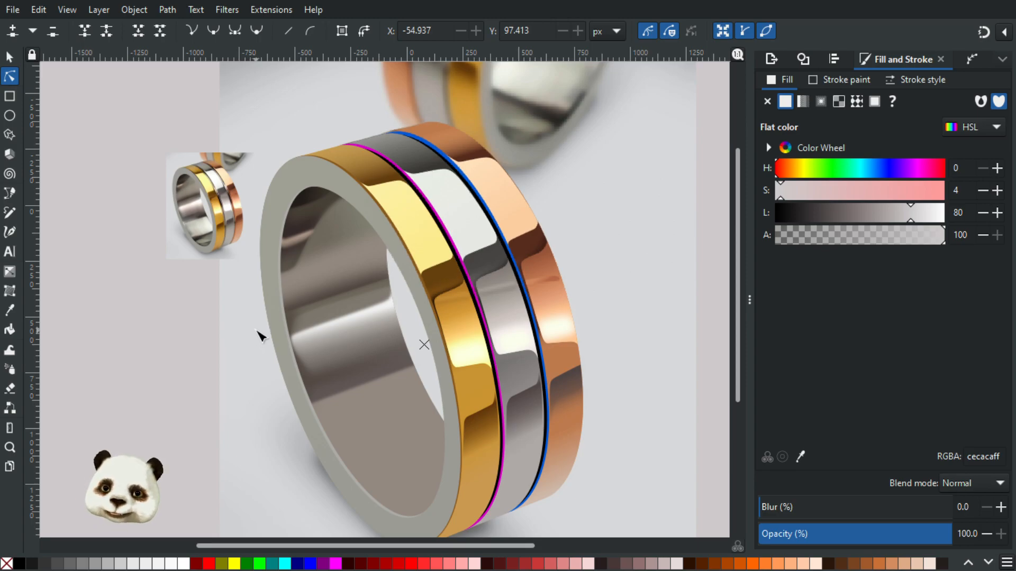
scroll(259, 335, down, 1)
scroll(356, 437, up, 2)
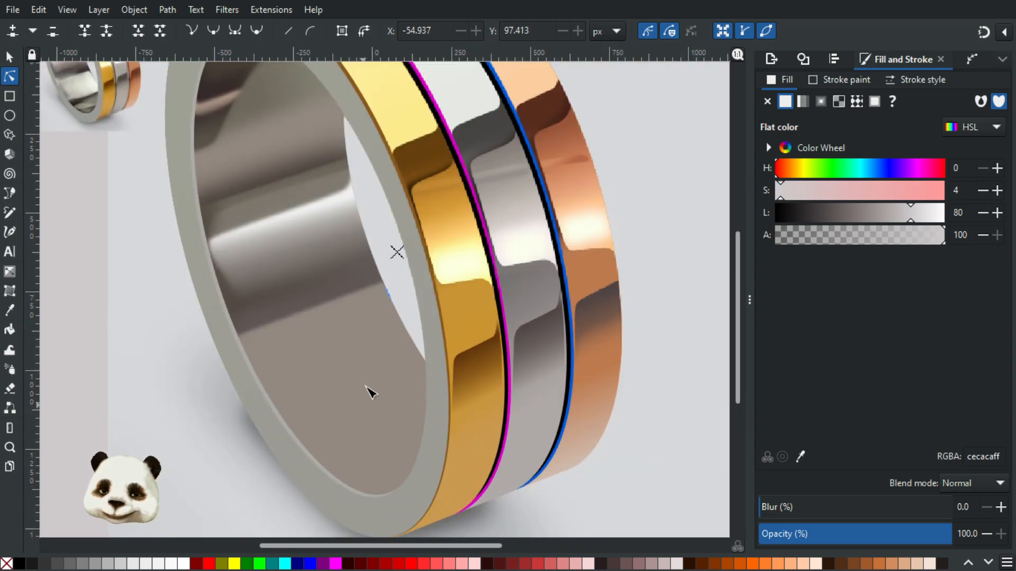
click(398, 397)
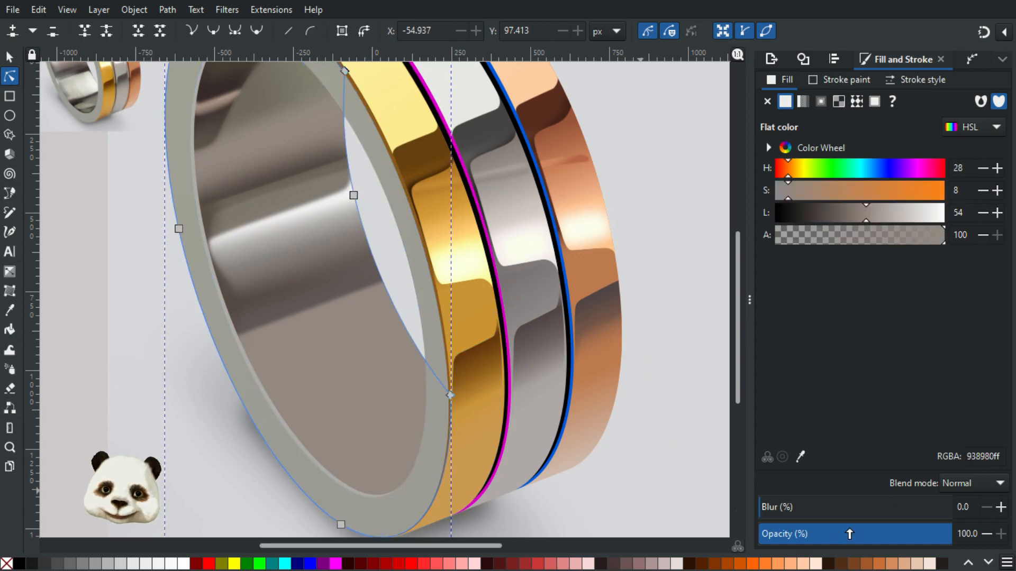
drag(848, 534, 839, 534)
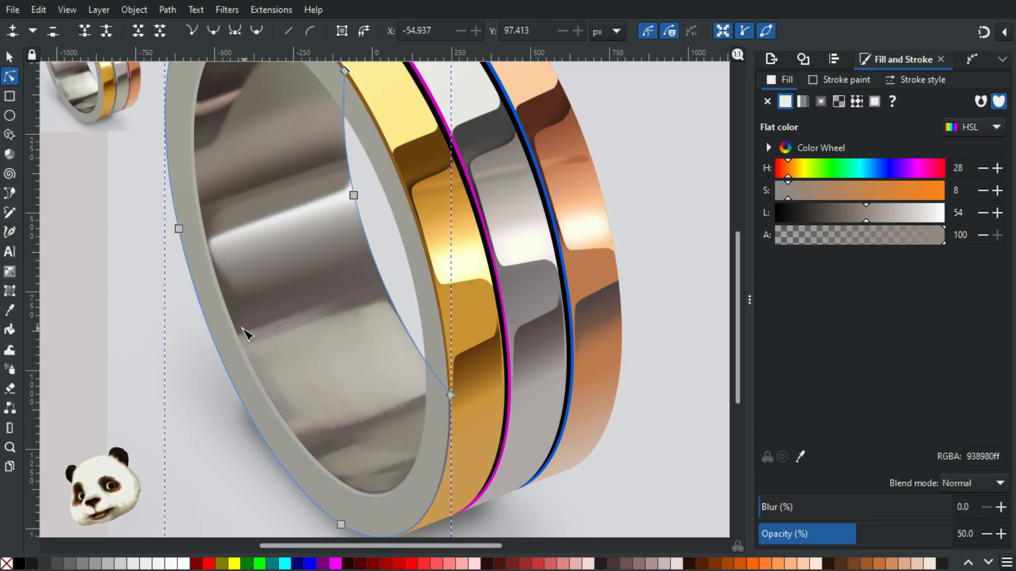
Start a Bezier outline around the pale reflection on the lower inner surface, tracing its curved lower edge and rounding the right corner over the rim.
drag(153, 228, 342, 382)
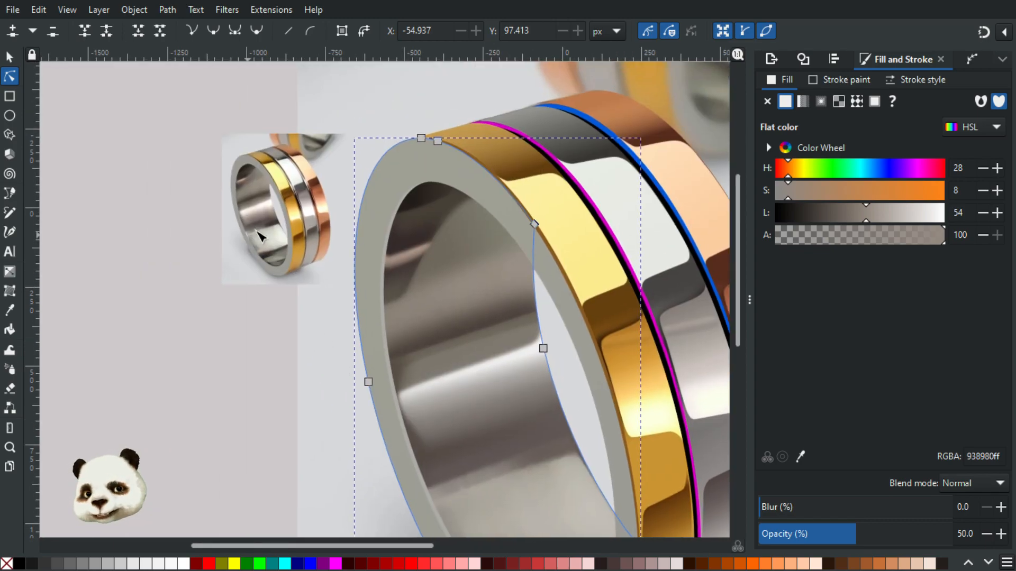
scroll(265, 238, up, 4)
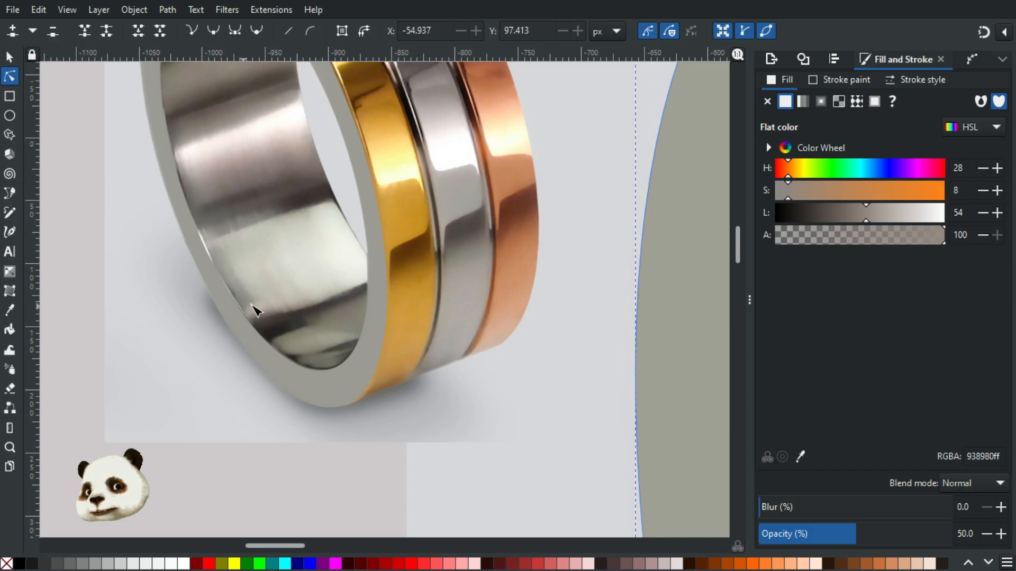
ctrl+scroll(280, 324, down, 1)
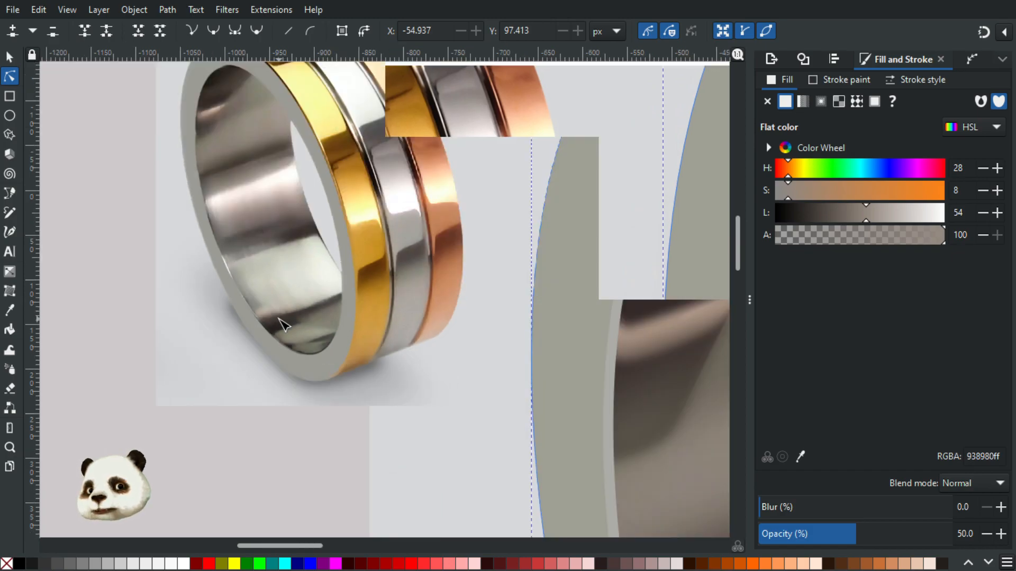
scroll(280, 323, down, 2)
drag(515, 444, 178, 132)
drag(390, 387, 453, 362)
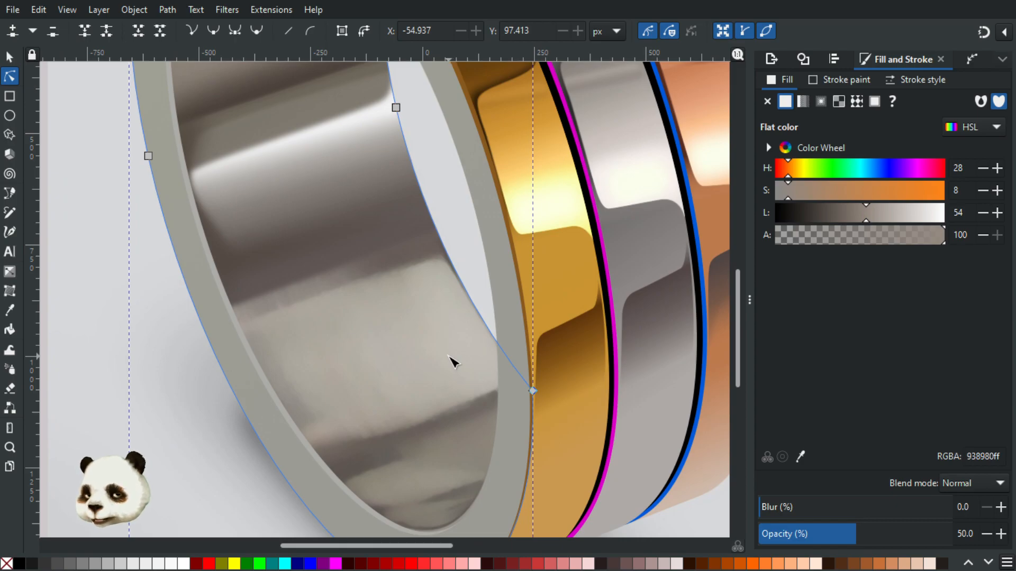
key(b)
drag(356, 445, 454, 413)
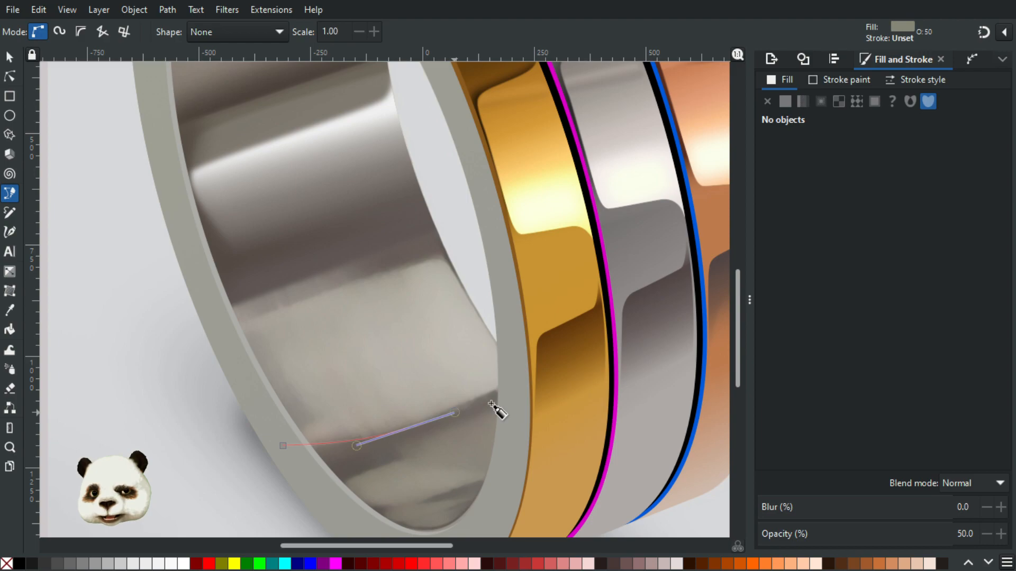
drag(521, 374, 535, 371)
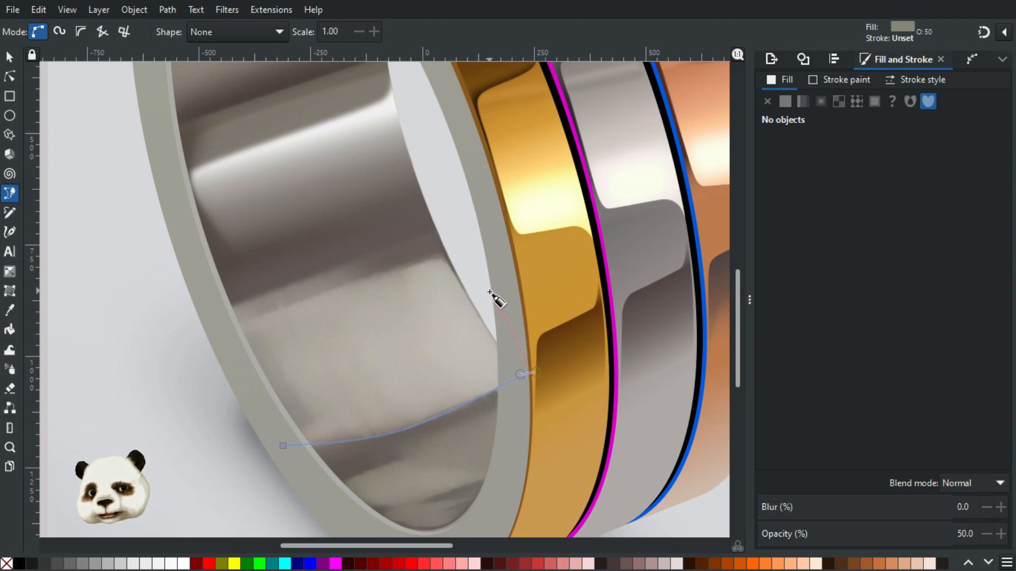
key(BackSpace)
drag(514, 382, 523, 371)
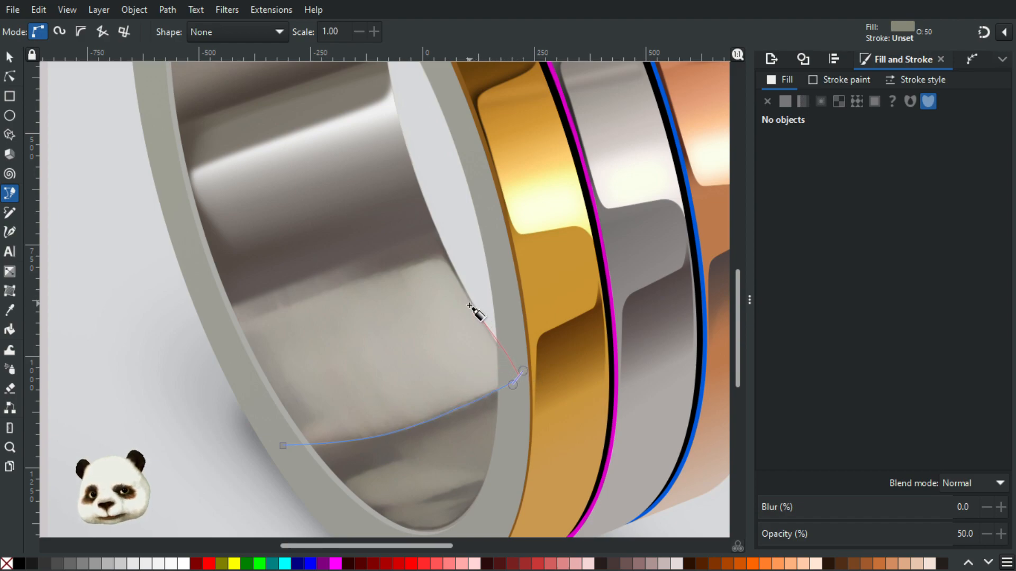
click(500, 352)
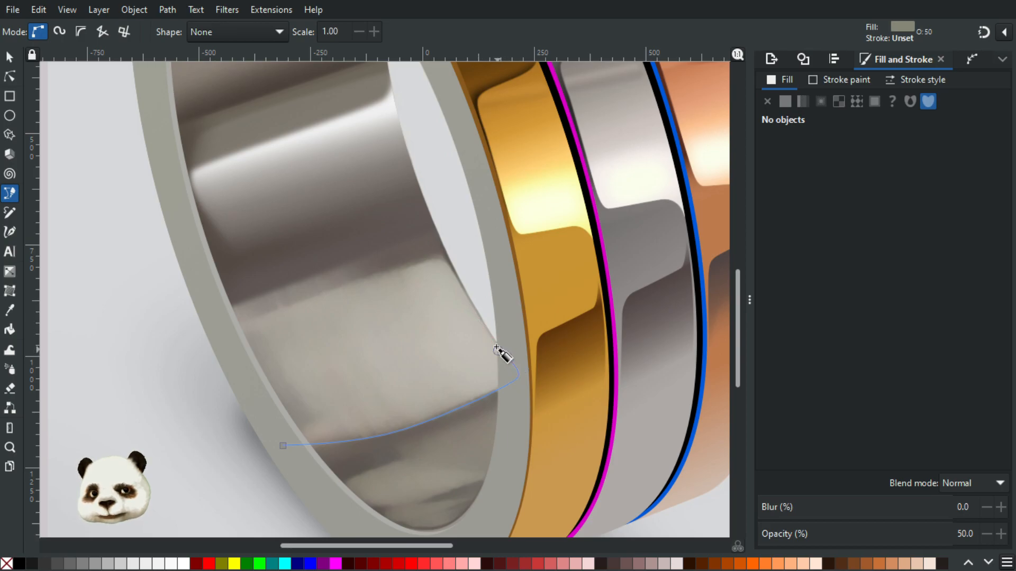
Trace the pale reflection's right and upper edges with a rounded upper corner, and close the outline over the ring's left rim.
scroll(452, 277, up, 2)
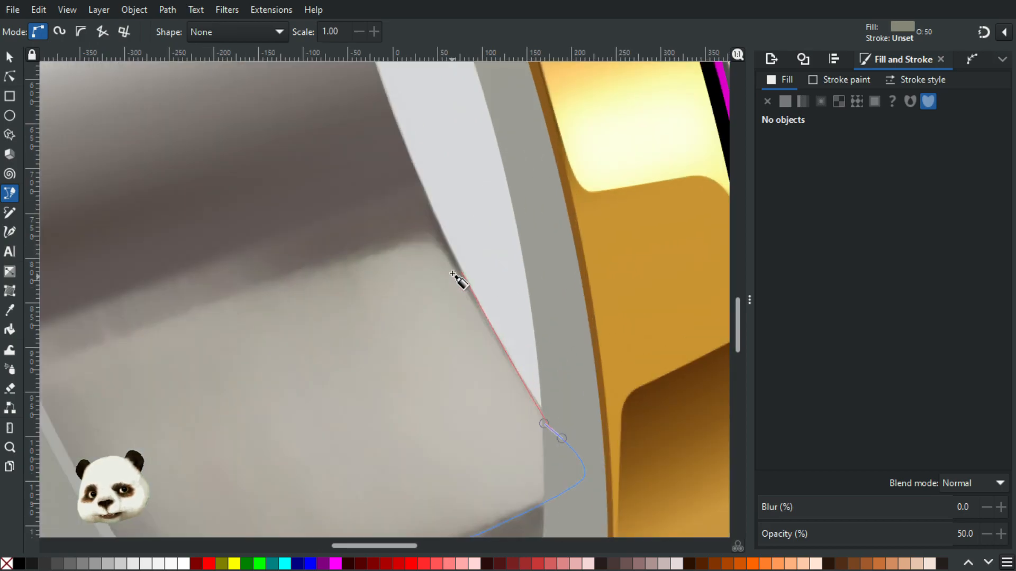
drag(440, 249, 438, 249)
drag(349, 255, 261, 288)
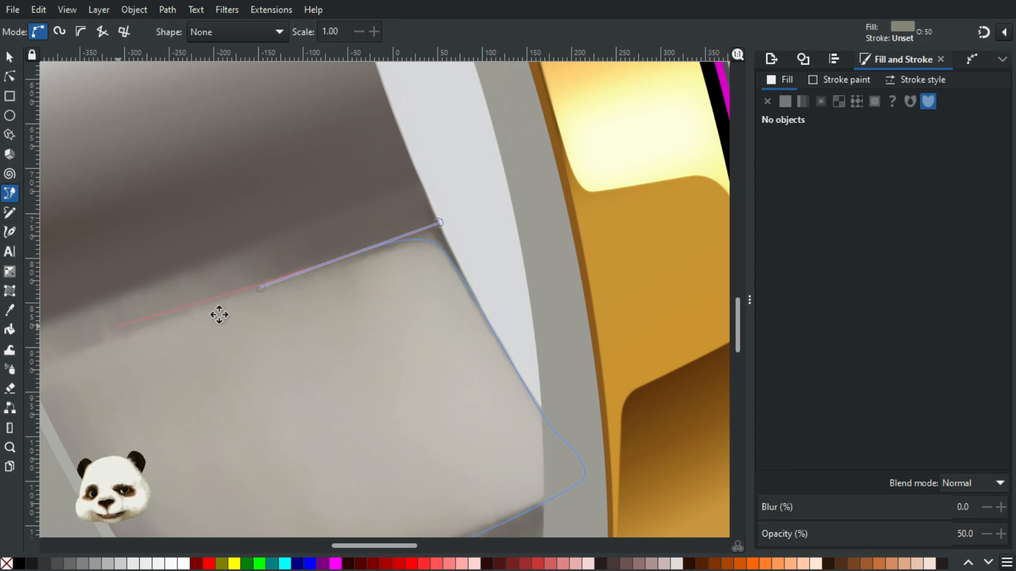
scroll(218, 313, left, 5)
drag(218, 341, 210, 346)
click(184, 350)
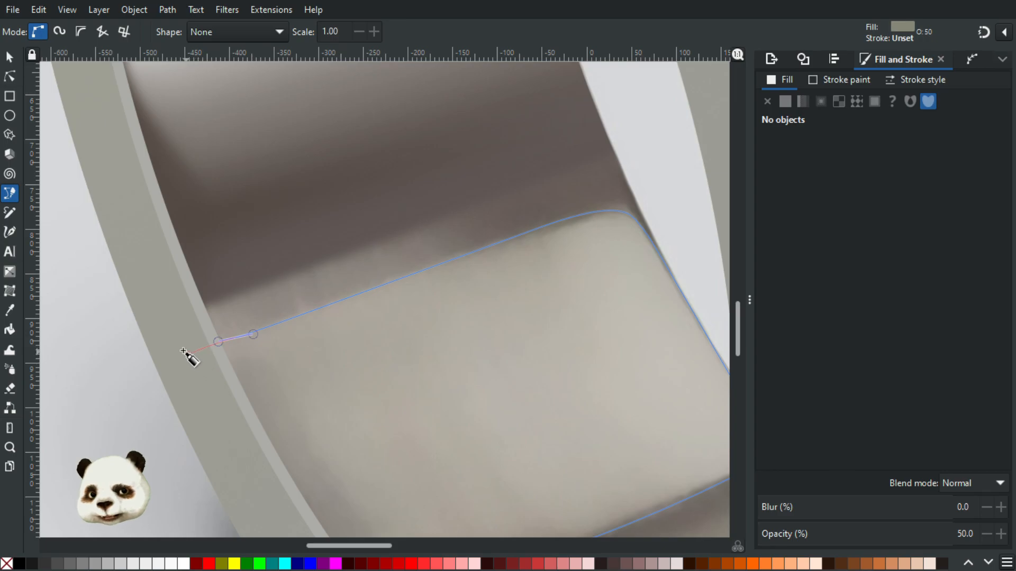
scroll(225, 424, down, 8)
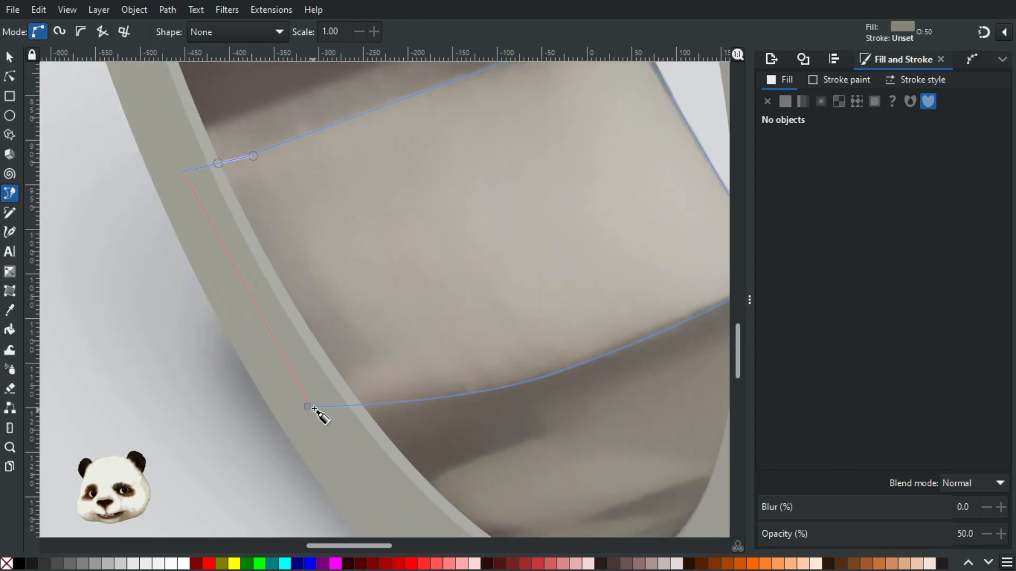
click(308, 407)
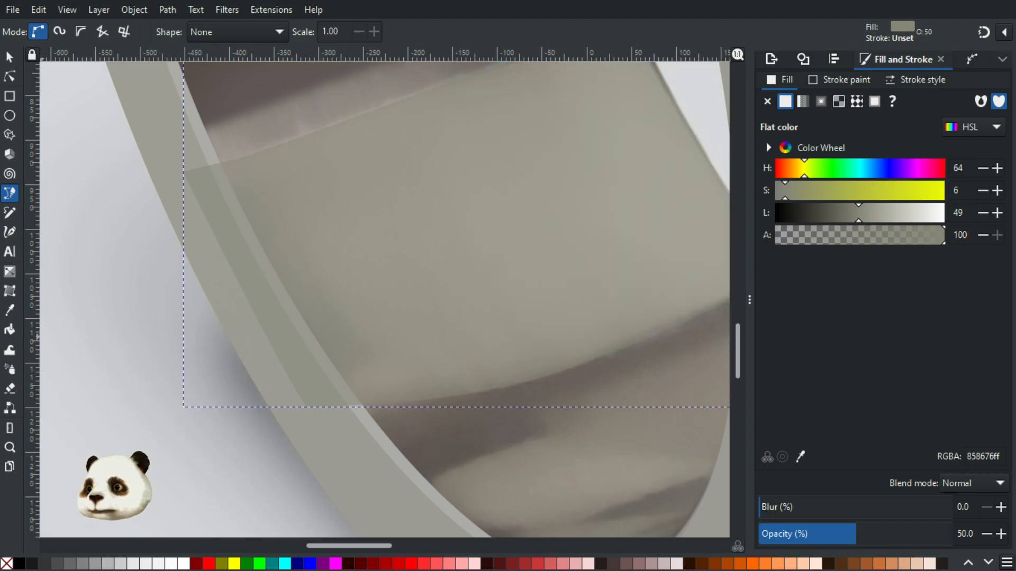
Fill the pale reflection shape with the near-white colour f1f4eb sampled from the lower inner surface in the small reference photo.
scroll(244, 245, down, 3)
drag(176, 227, 402, 481)
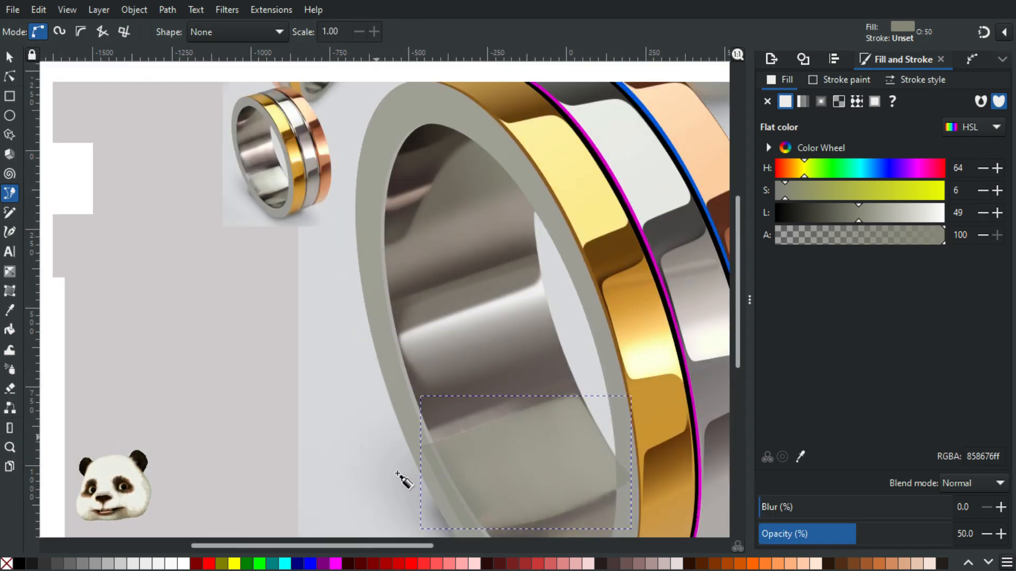
key(d)
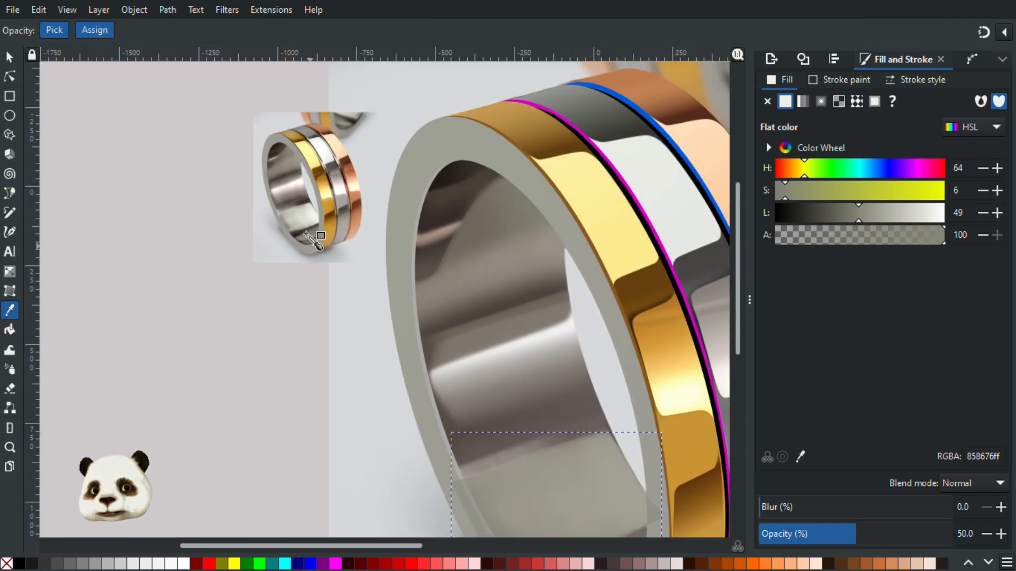
click(313, 218)
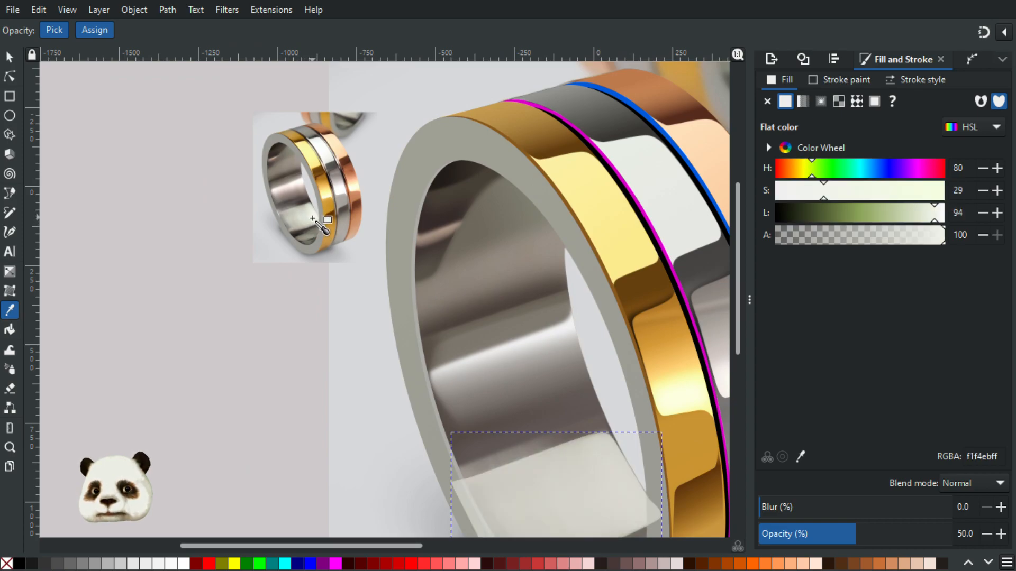
drag(443, 332, 354, 232)
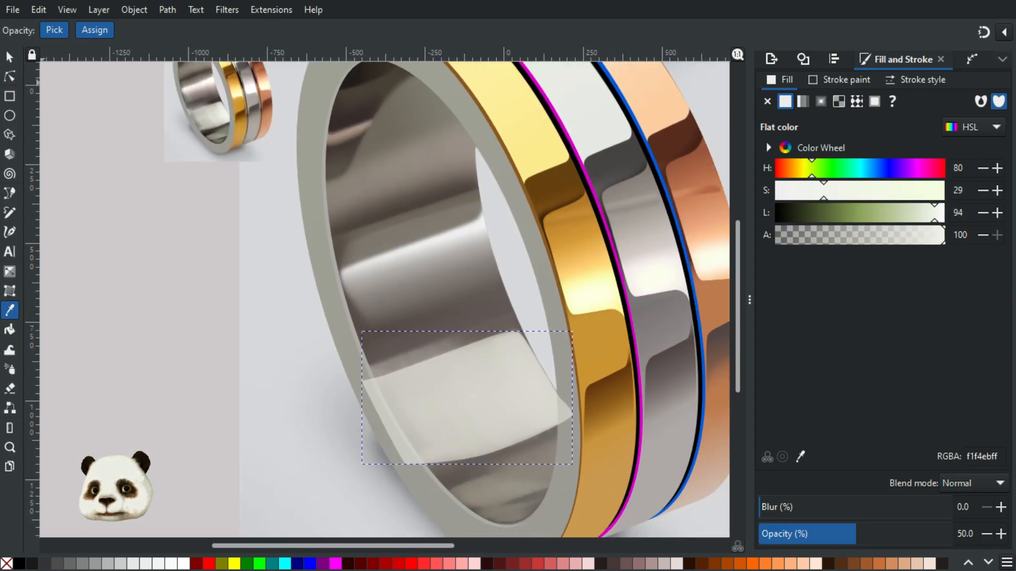
Cut the pale reflection shape and paste it in place above the inner surface shape, beneath the ring's grey front face.
click(6, 53)
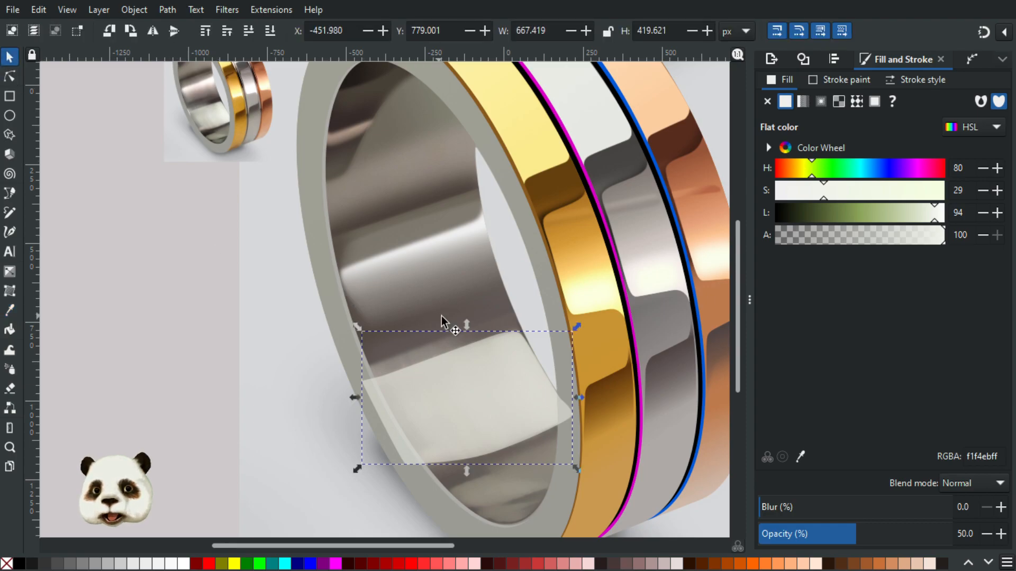
key(Delete)
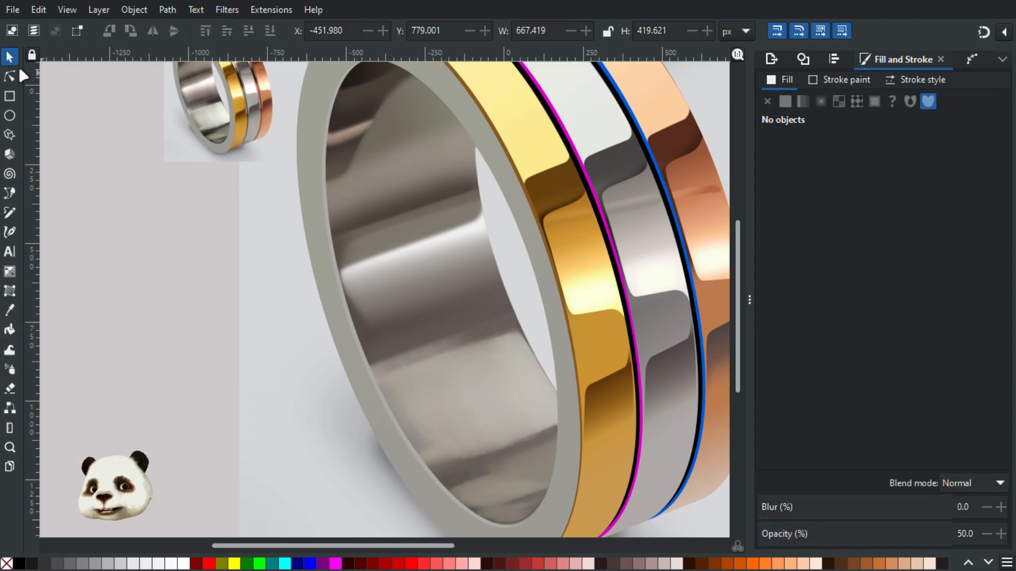
double_click(450, 363)
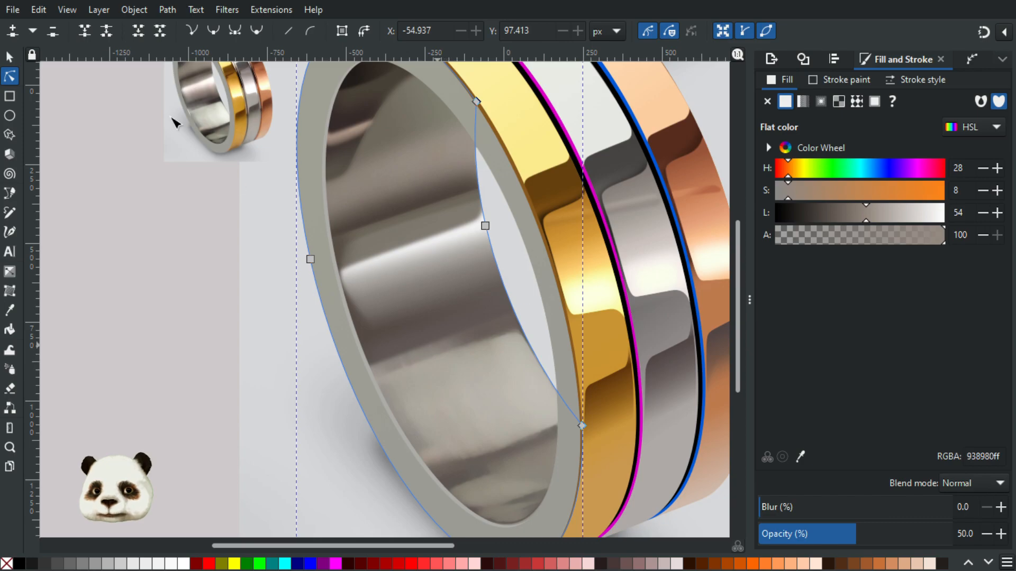
click(176, 229)
double_click(448, 346)
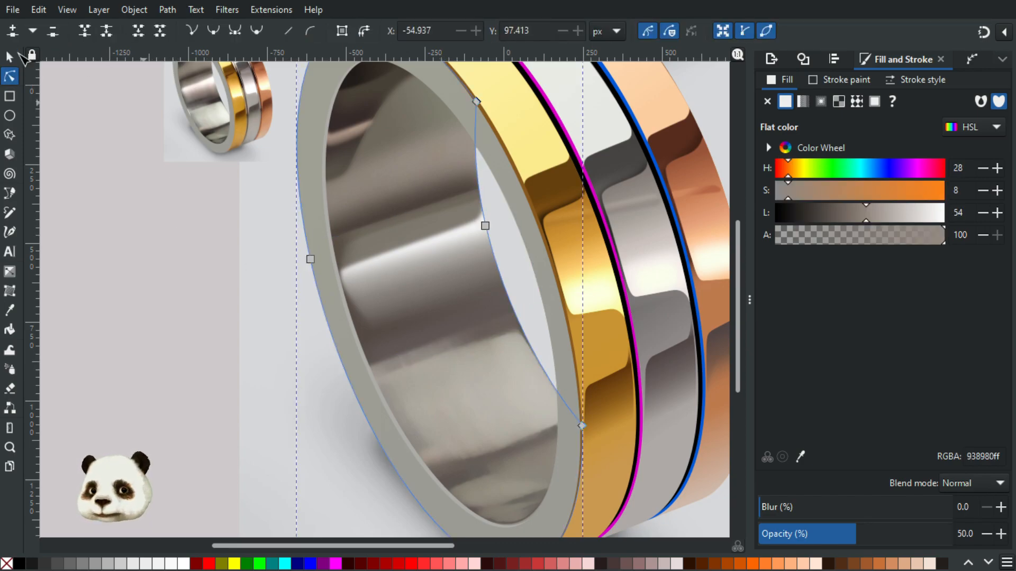
key(s)
click(183, 213)
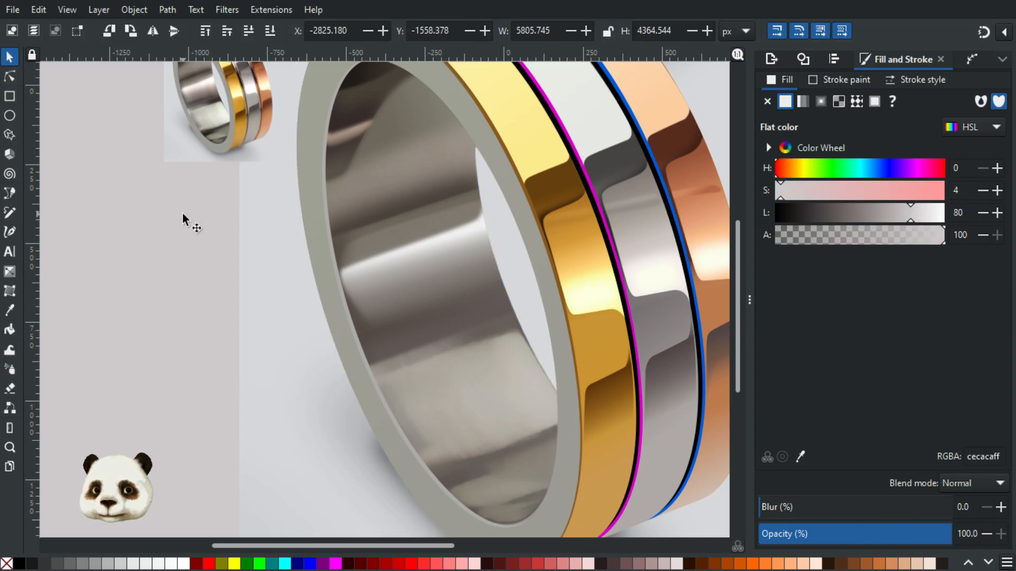
click(424, 319)
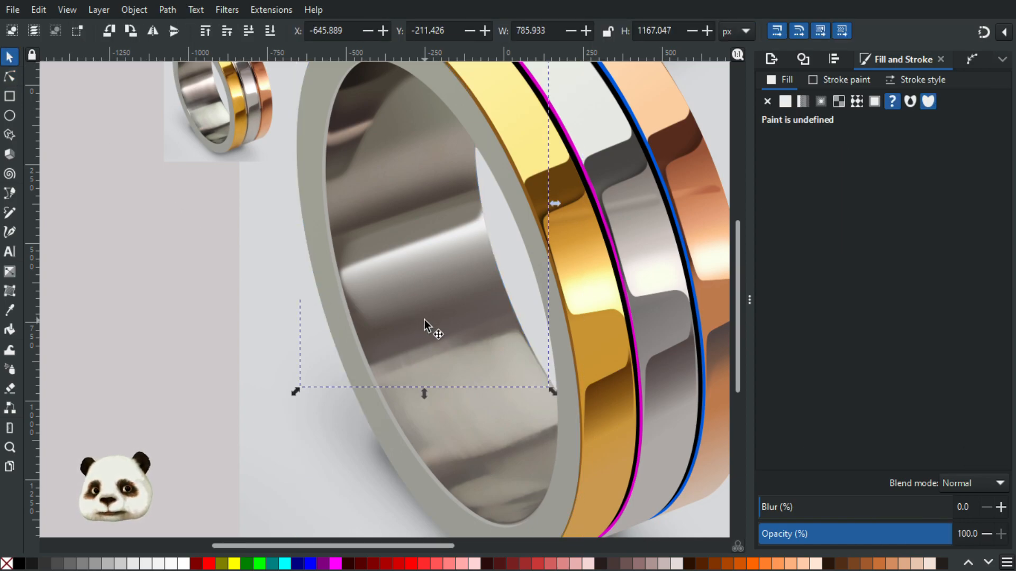
click(495, 423)
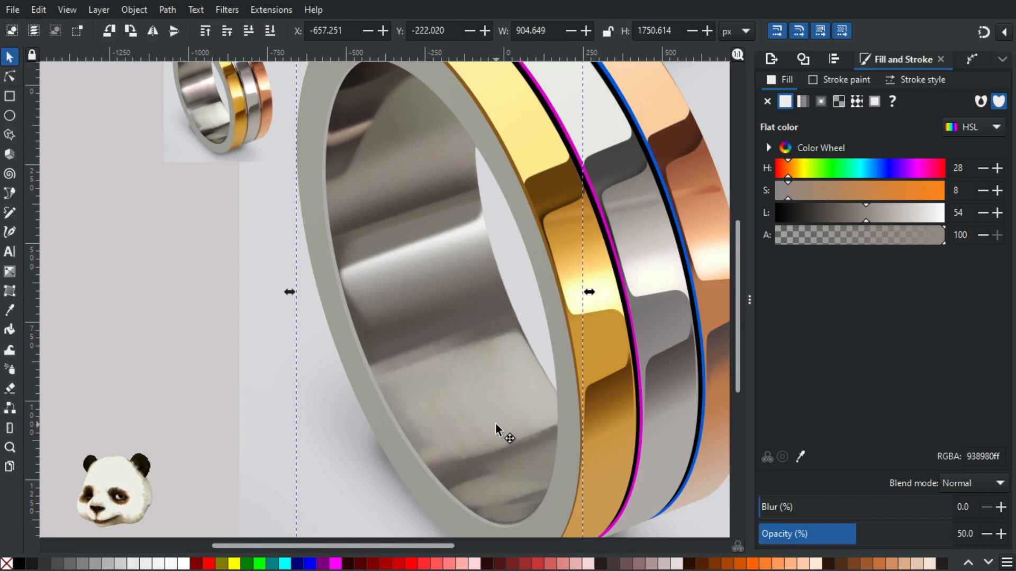
alt+click(495, 424)
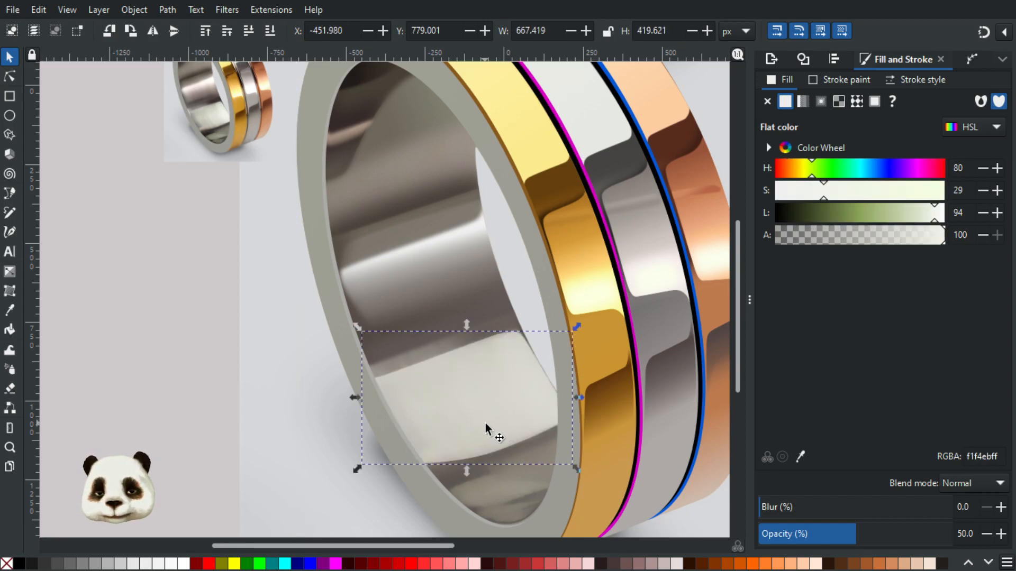
Set the pale reflection shape's blur to 10% and its opacity to 10%.
scroll(485, 424, up, 1)
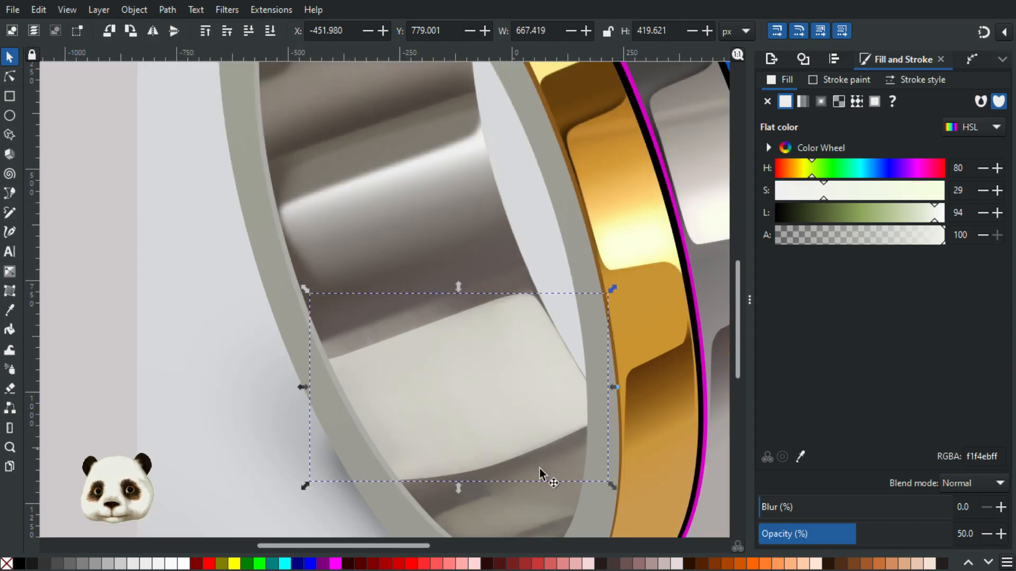
click(782, 509)
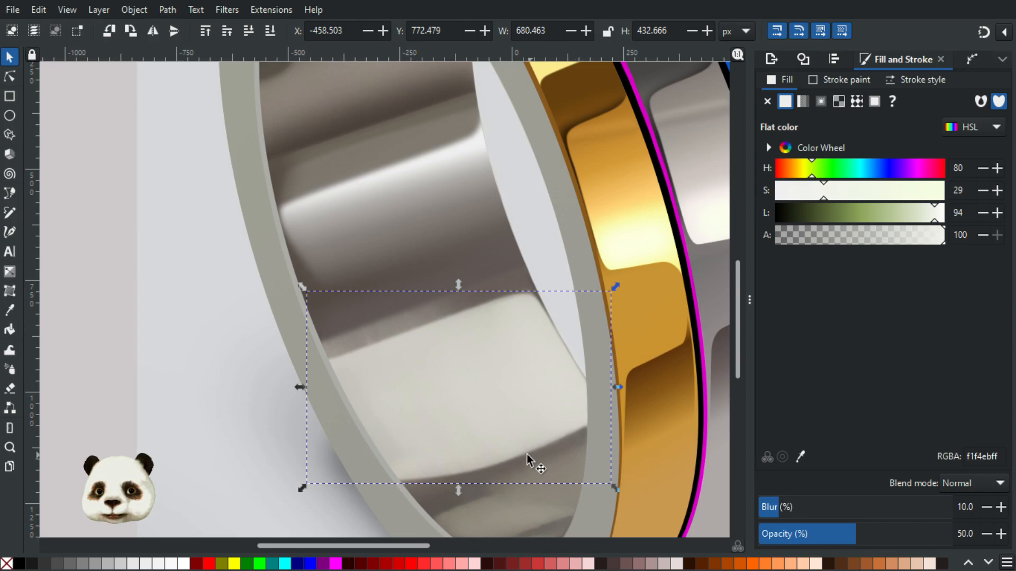
click(787, 535)
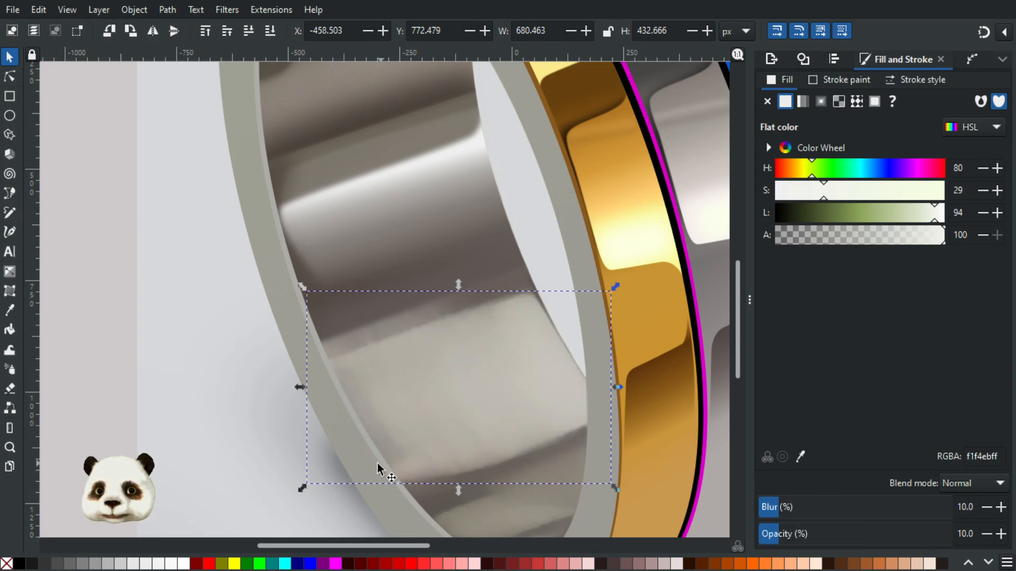
Draw a narrow closed Bezier shape over the darker strip along the left edge of the pale reflection, extending onto the rim.
scroll(386, 469, up, 1)
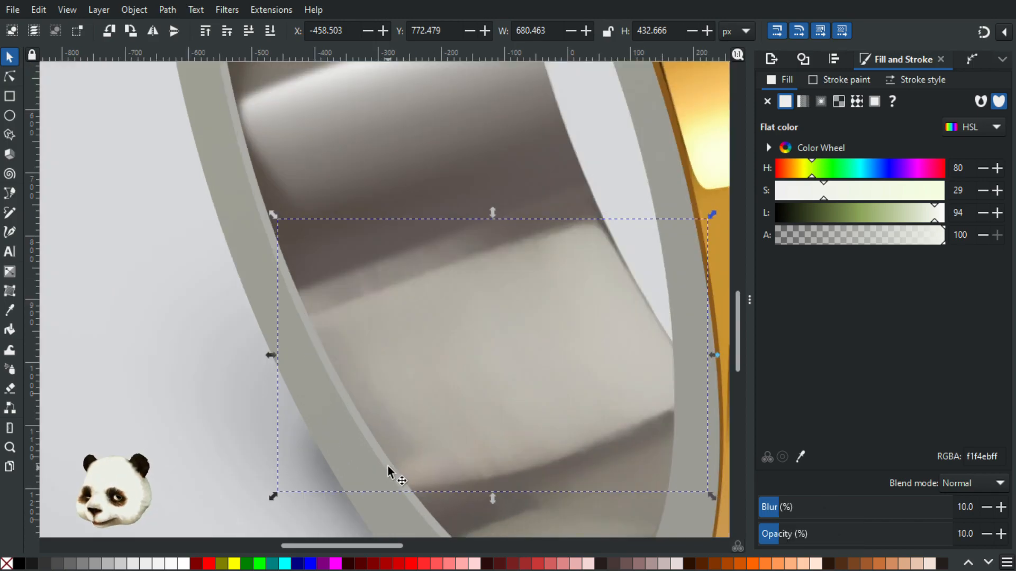
key(b)
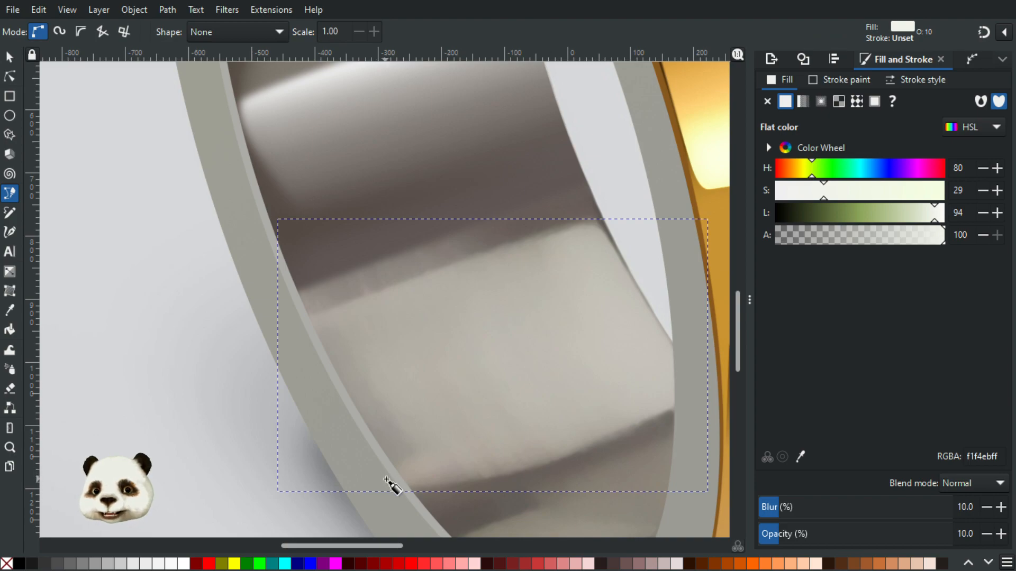
click(386, 479)
drag(427, 450, 427, 450)
drag(376, 394, 359, 367)
drag(300, 338, 296, 347)
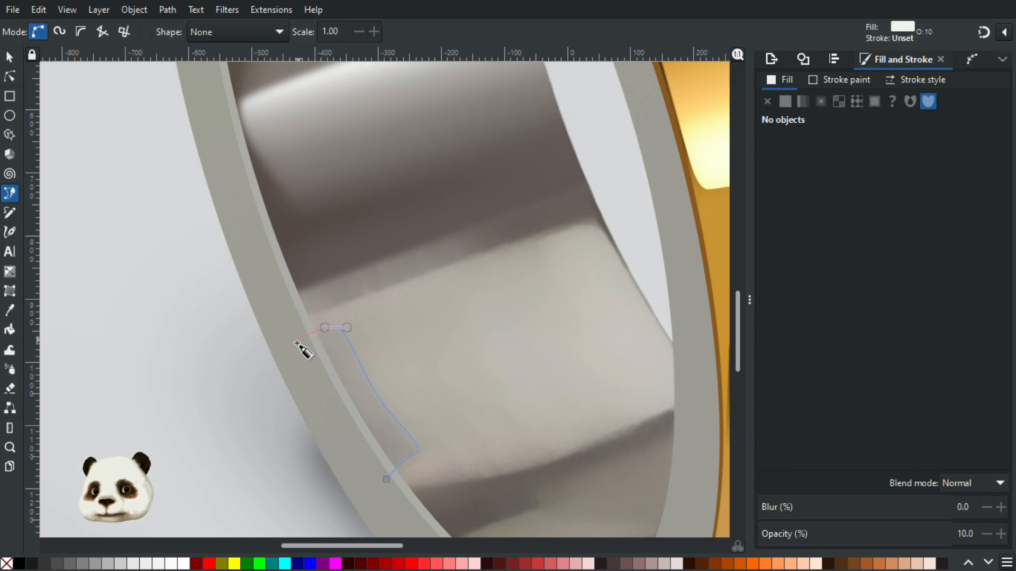
click(386, 479)
Fill the narrow left-edge shape with the grey 878882 sampled from the lower-left inner surface in the small reference photo.
scroll(349, 470, down, 2)
drag(182, 299, 425, 481)
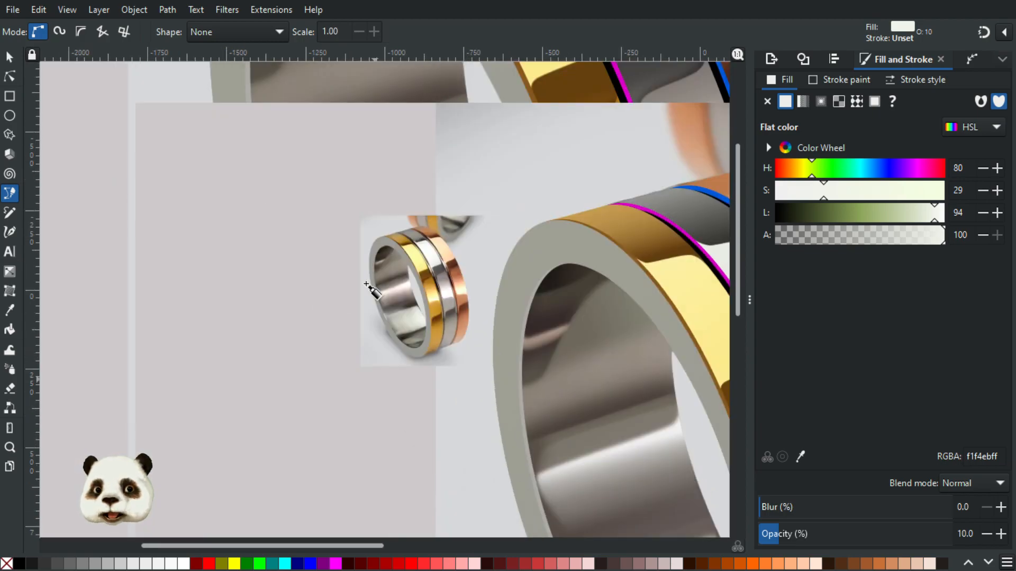
scroll(403, 267, up, 3)
key(d)
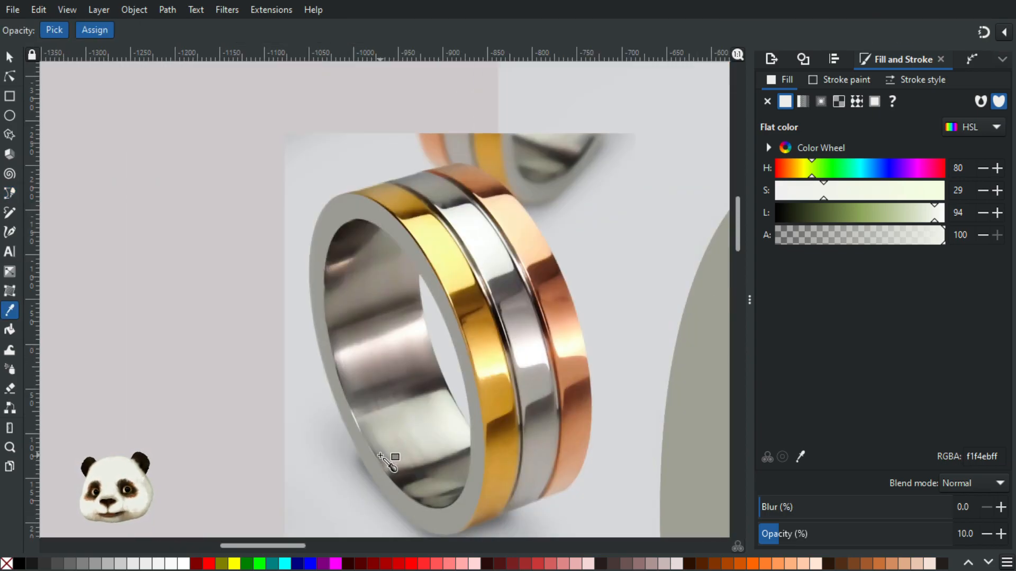
click(383, 458)
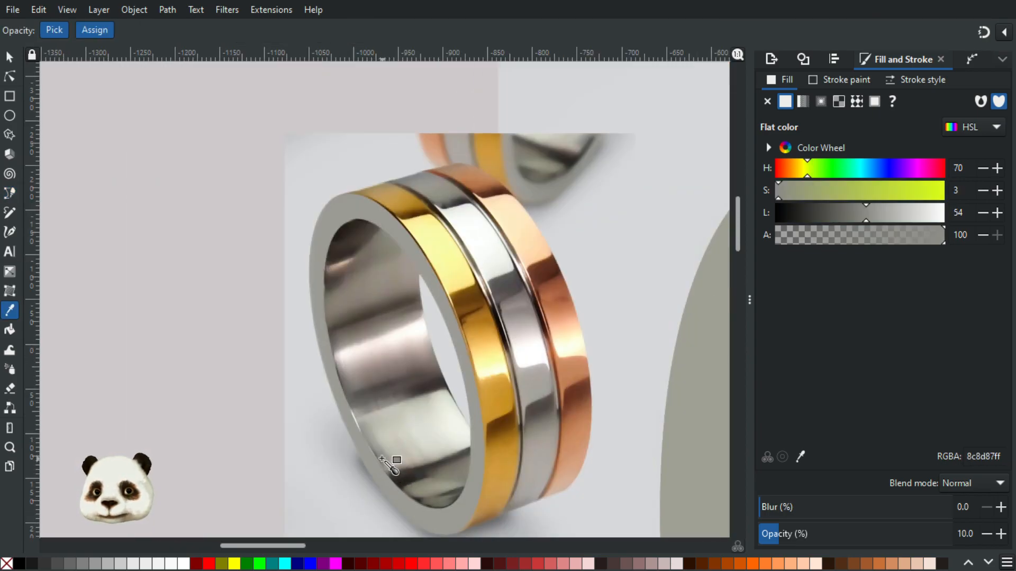
scroll(531, 483, down, 2)
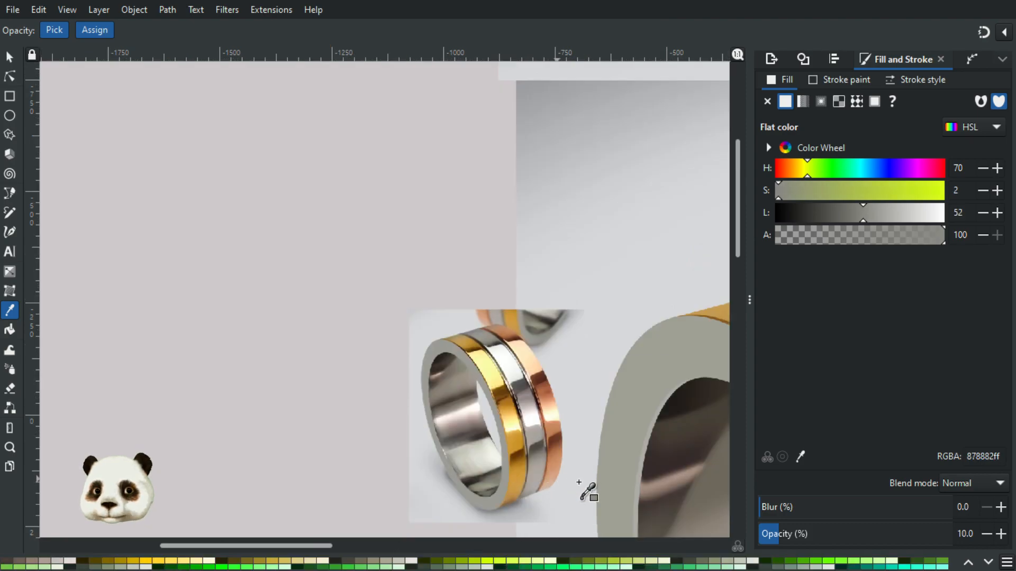
Set the narrow left-edge shape's opacity to 100%.
drag(539, 438, 259, 159)
drag(454, 403, 345, 140)
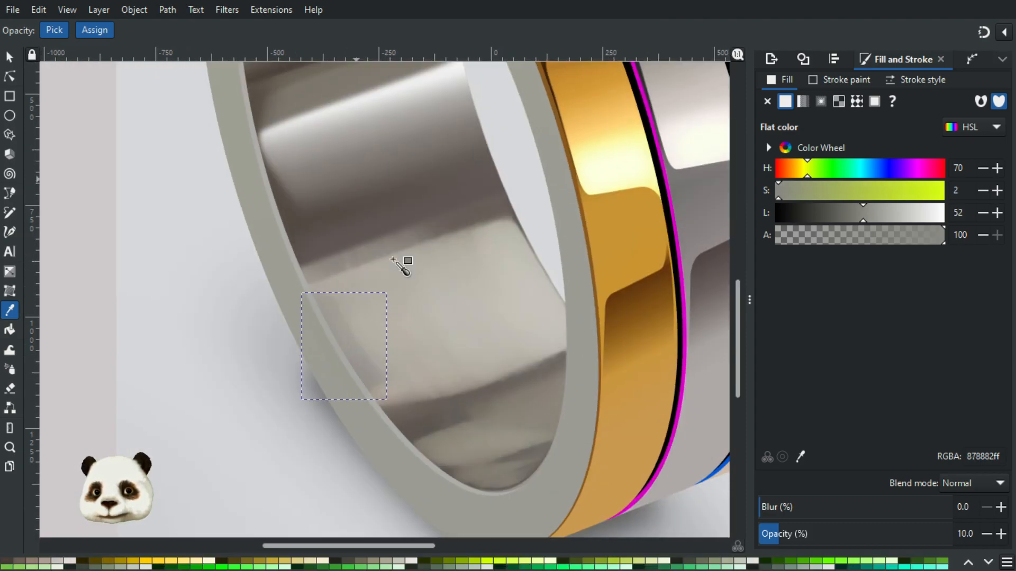
scroll(372, 565, up, 1)
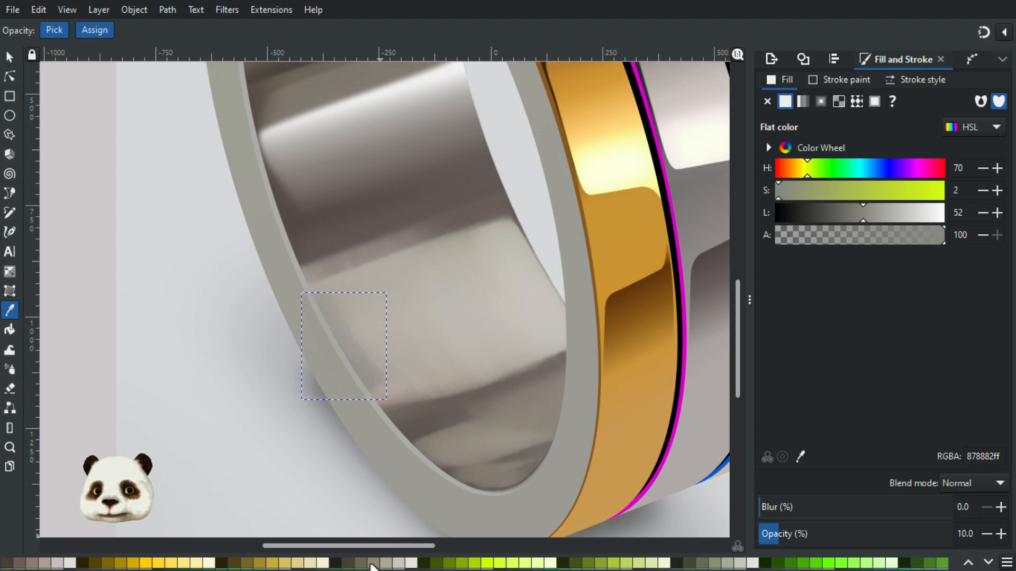
scroll(372, 565, up, 2)
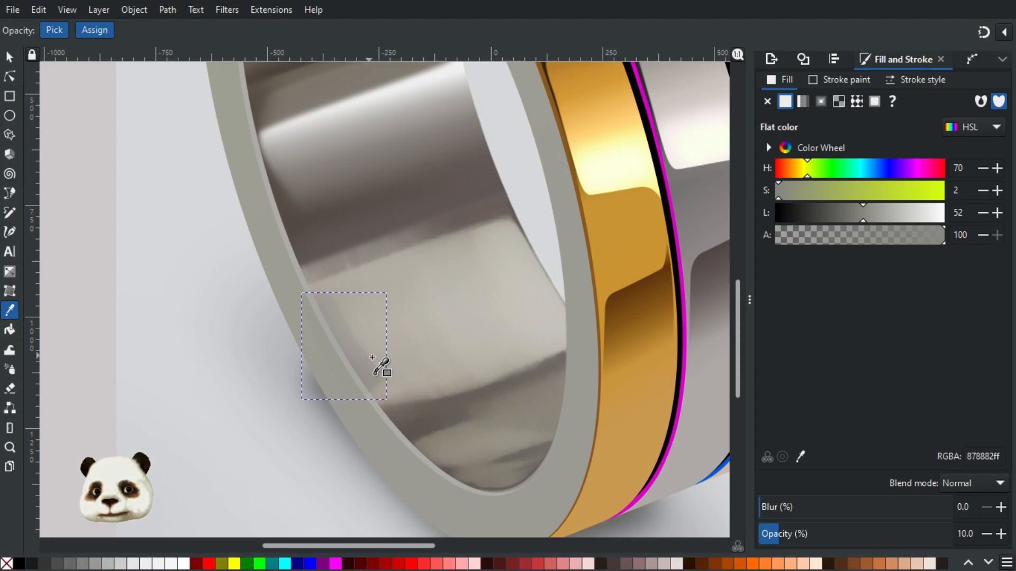
click(962, 543)
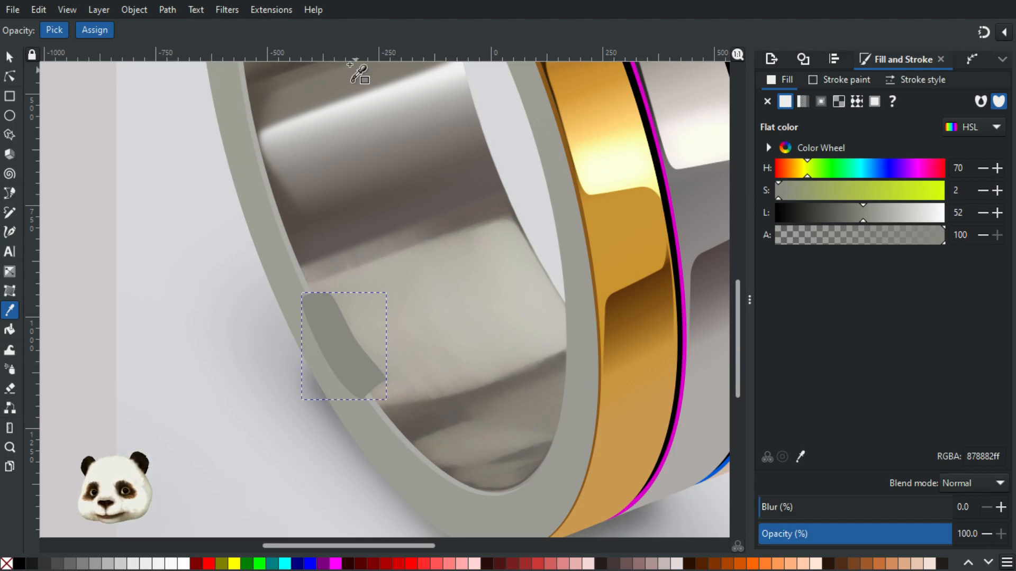
key(Escape)
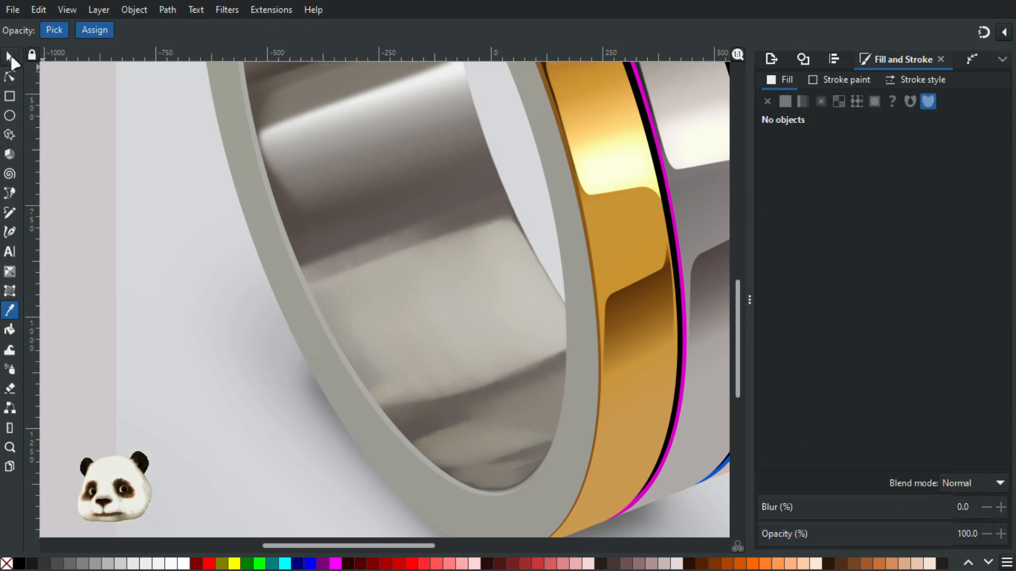
click(9, 57)
click(427, 262)
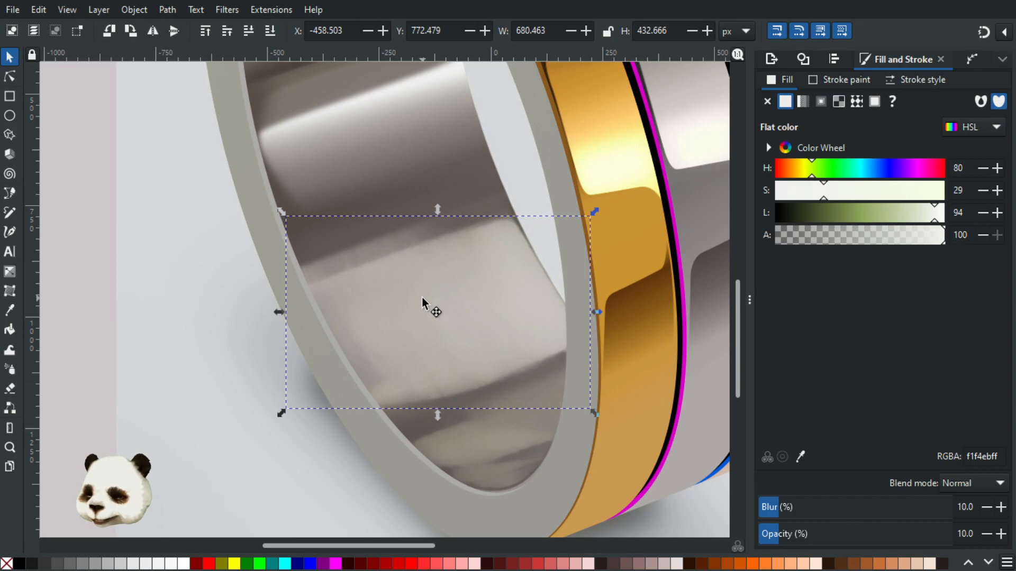
click(514, 424)
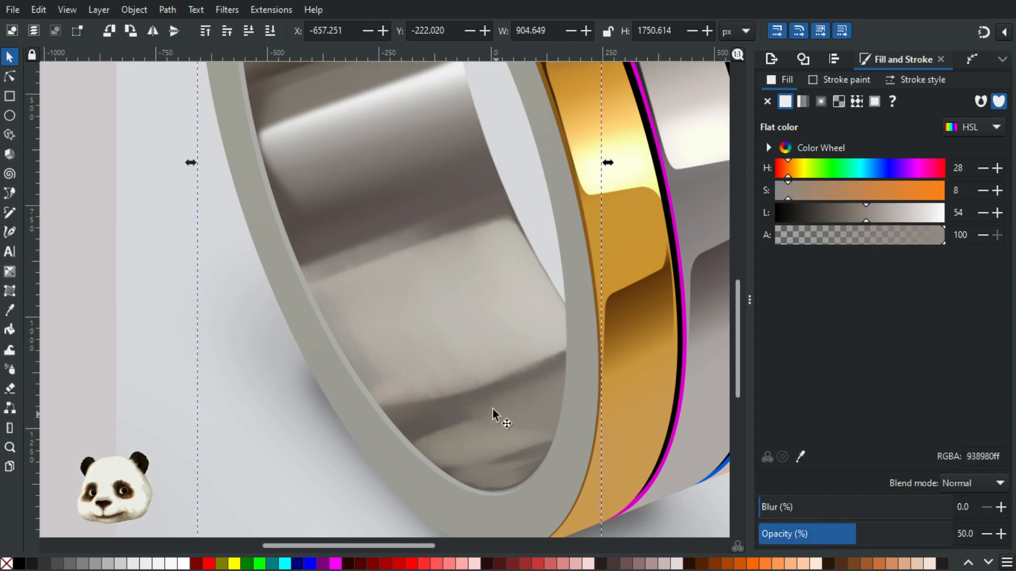
key(n)
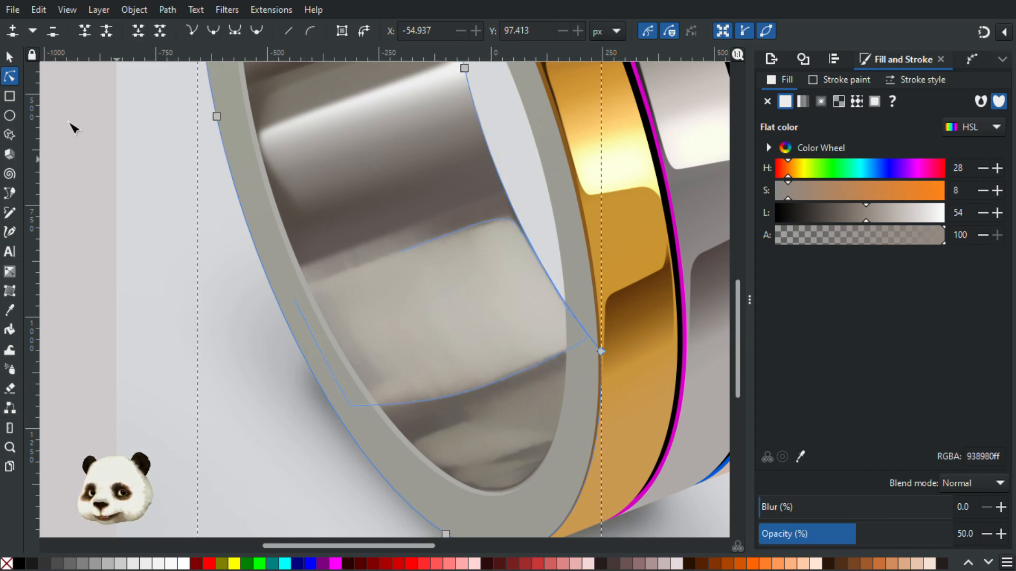
click(10, 57)
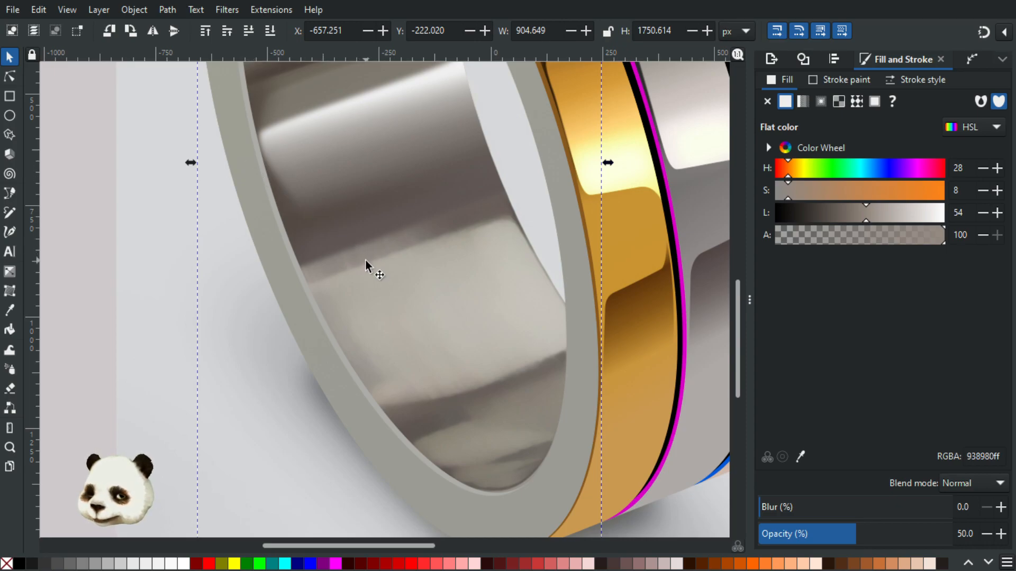
key(ctrl+z)
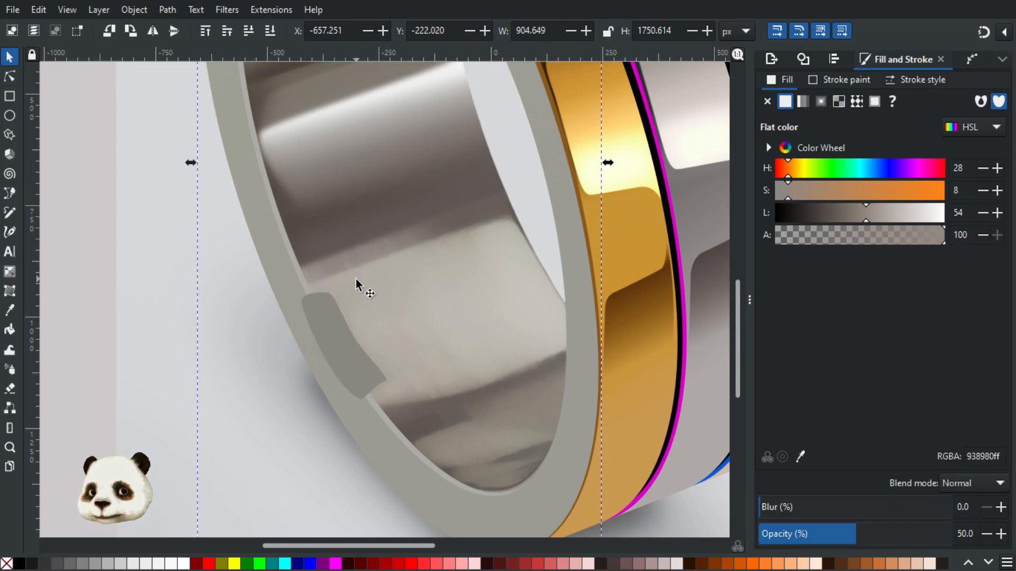
Cut the narrow left-edge shape and paste it in place above the pale reflection, beneath the ring's grey front face.
click(338, 329)
key(Delete)
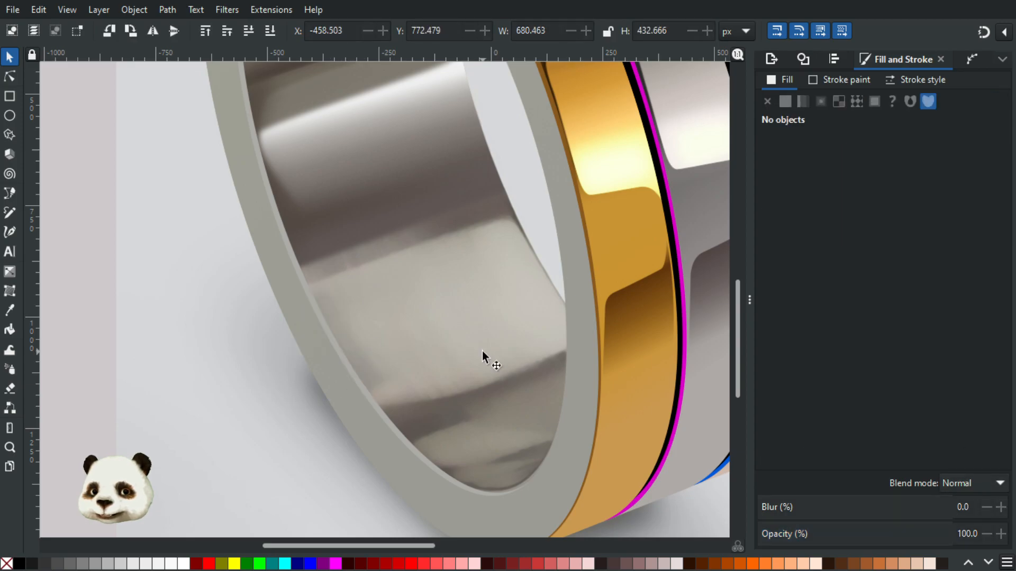
double_click(482, 351)
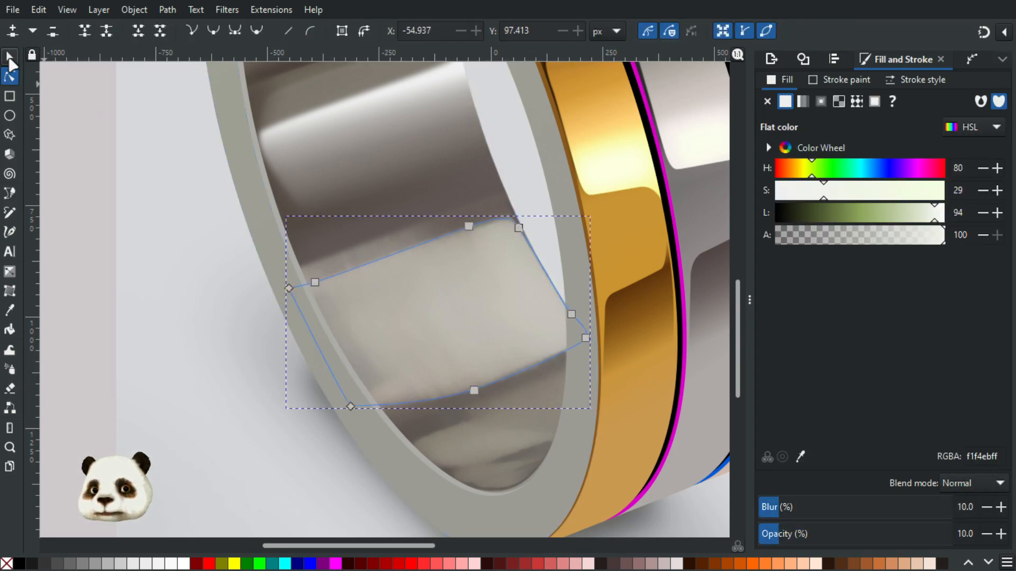
click(9, 60)
click(367, 166)
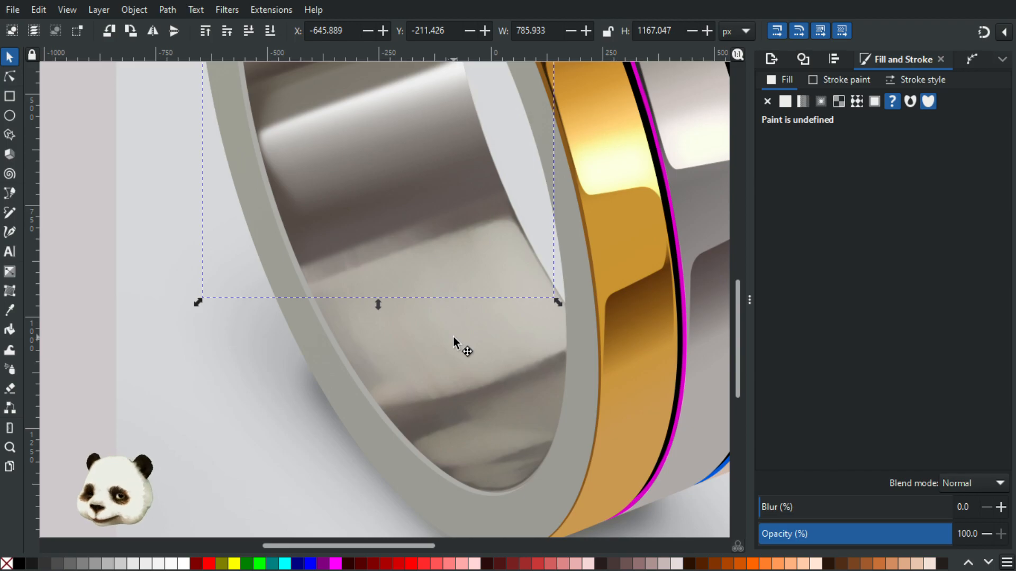
key(ctrl+z)
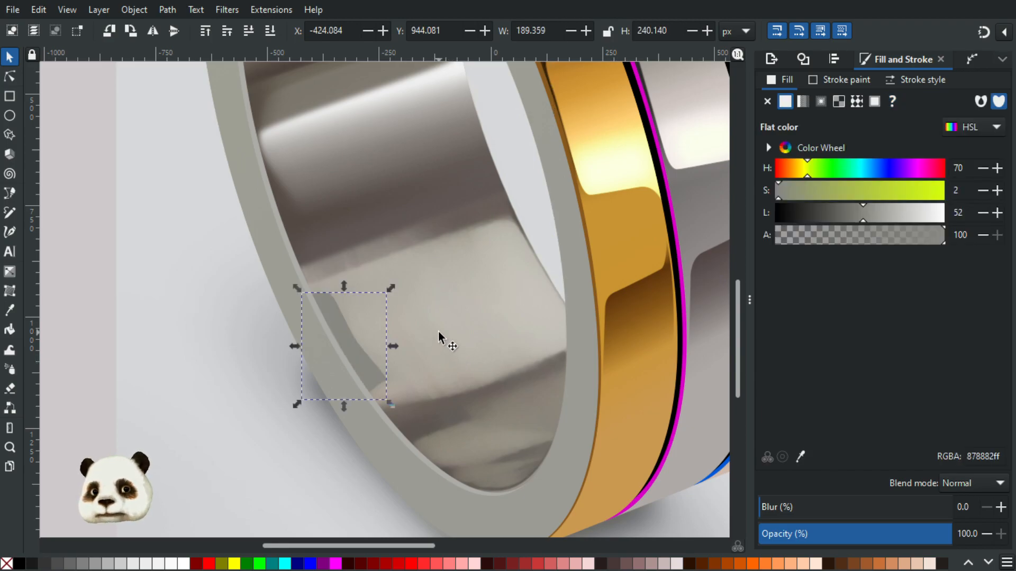
Set the narrow left-edge shape's blur to 40% and its opacity to 70%.
scroll(418, 405, up, 2)
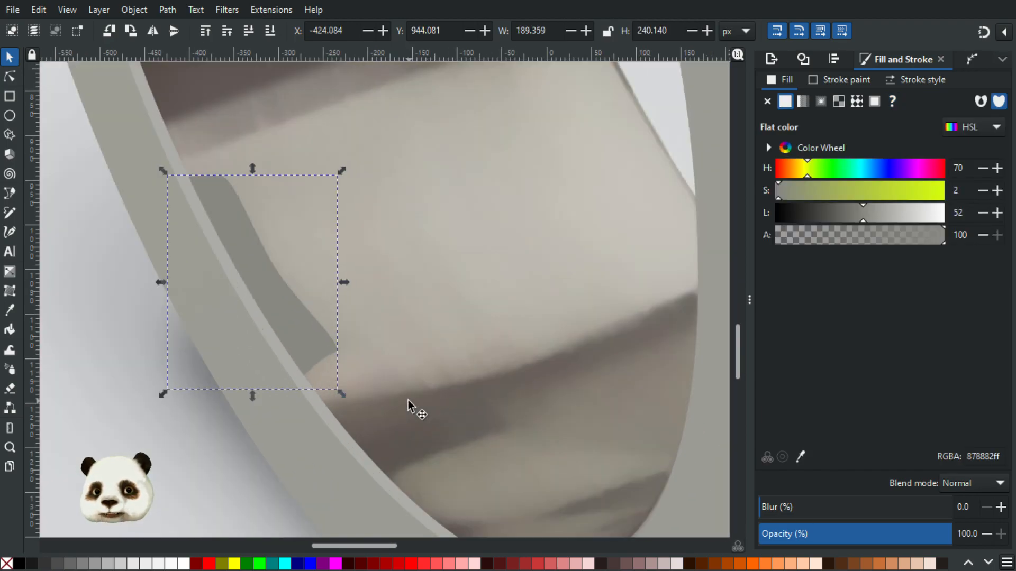
scroll(405, 397, down, 2)
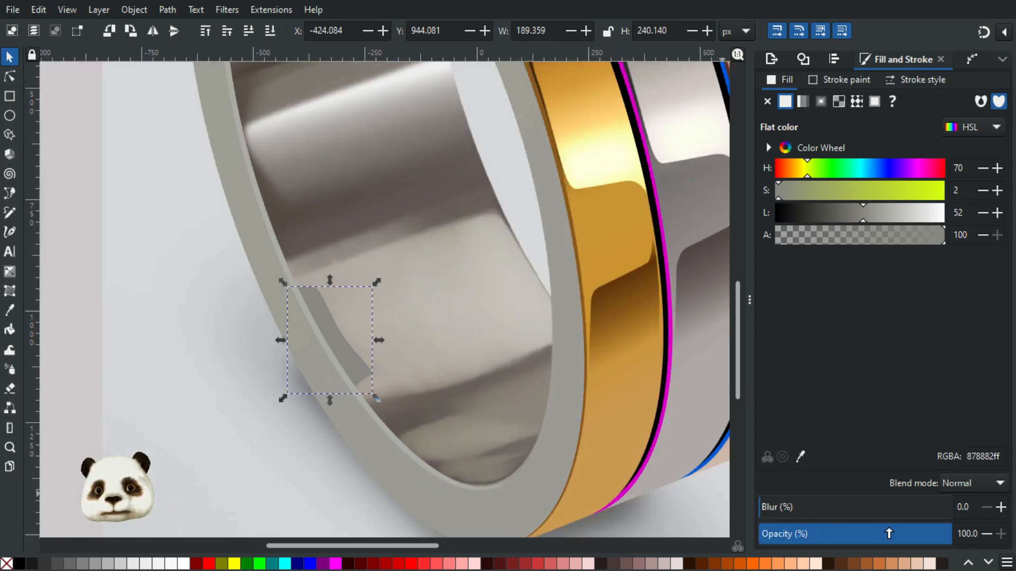
mouse_move(802, 506)
mouse_down()
mouse_move(822, 507)
mouse_move(797, 507)
mouse_up()
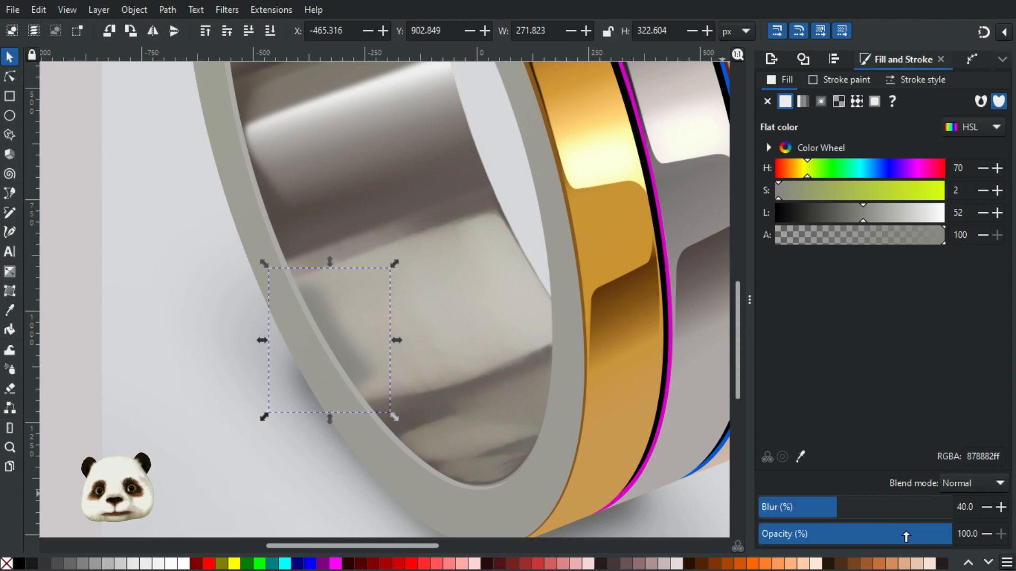
drag(906, 536, 896, 536)
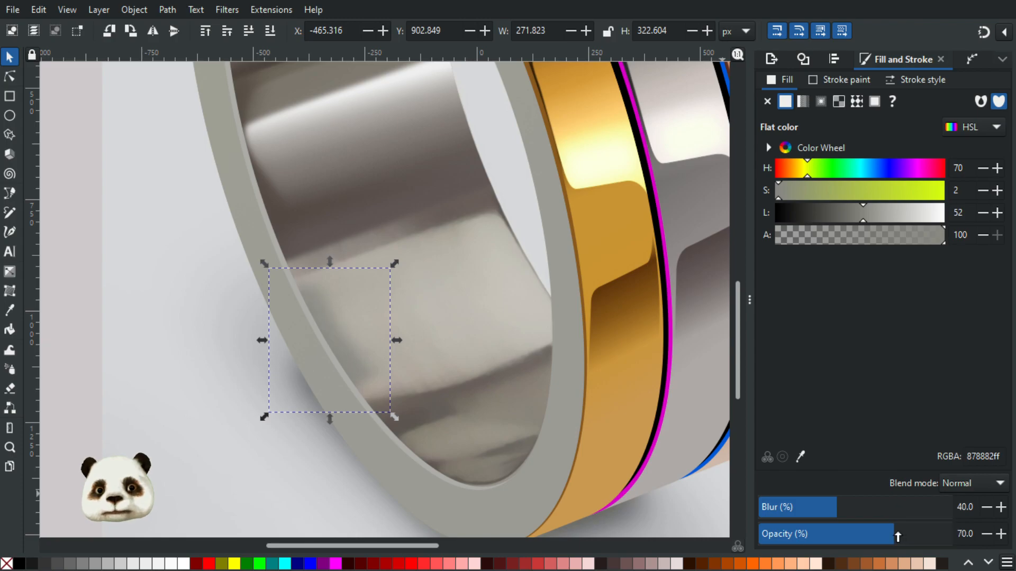
Set the opacity of both the brownish inner surface shape and the pale reflection shape to 100%.
click(443, 291)
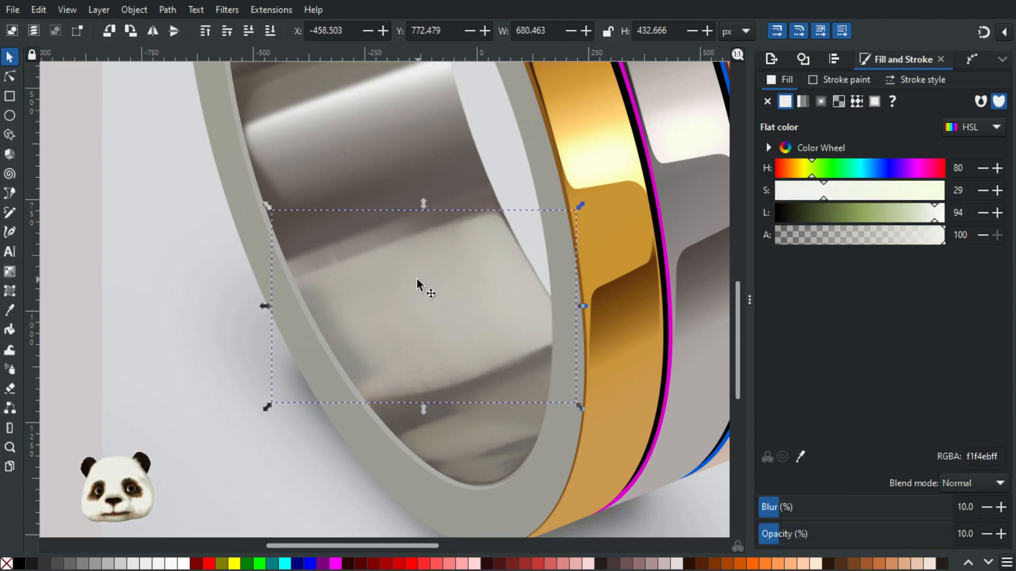
scroll(379, 442, down, 1)
scroll(380, 441, up, 5)
click(388, 242)
click(388, 244)
drag(879, 539, 952, 536)
scroll(391, 326, down, 3)
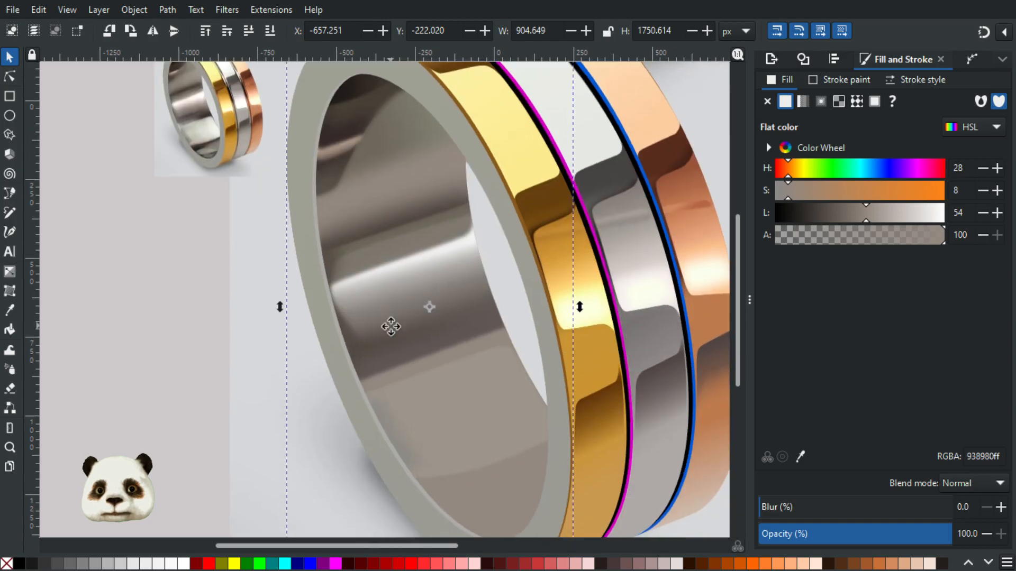
click(469, 414)
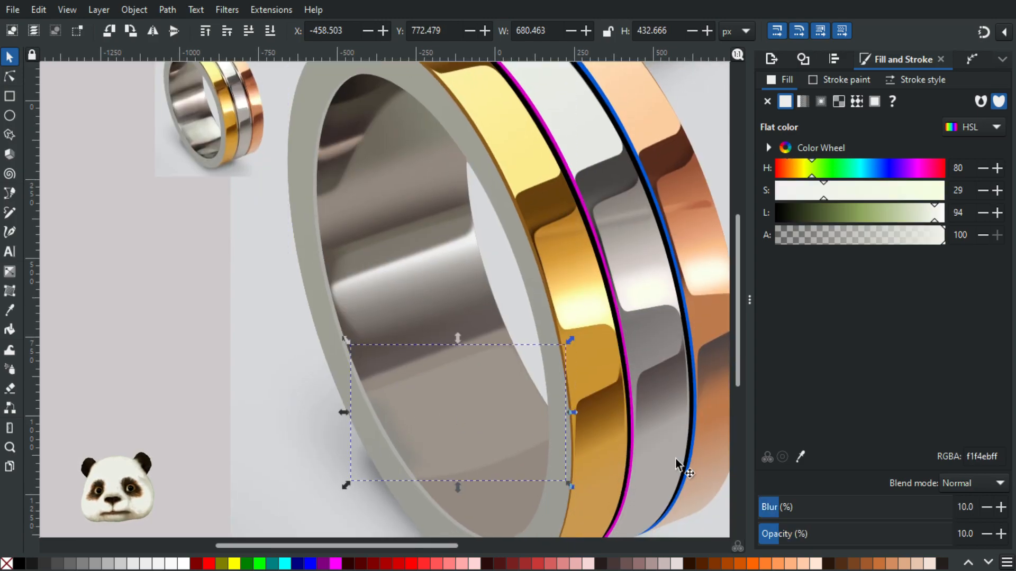
drag(834, 540, 1011, 545)
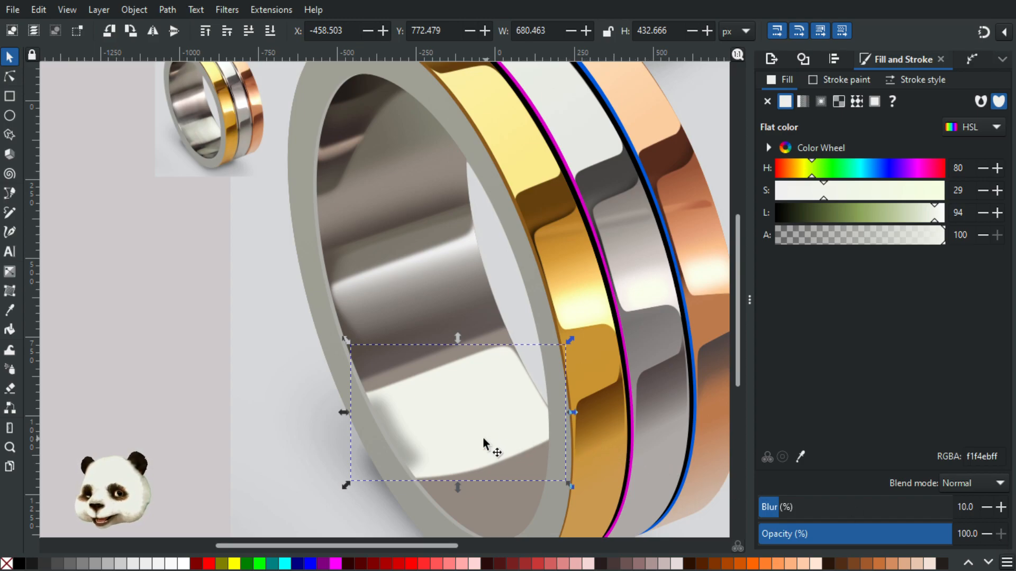
Apply a linear gradient to the pale reflection, from opaque f1f4eb near its right side to transparent past the left rim.
key(g)
mouse_move(487, 406)
mouse_down()
mouse_move(408, 438)
mouse_move(321, 453)
mouse_up()
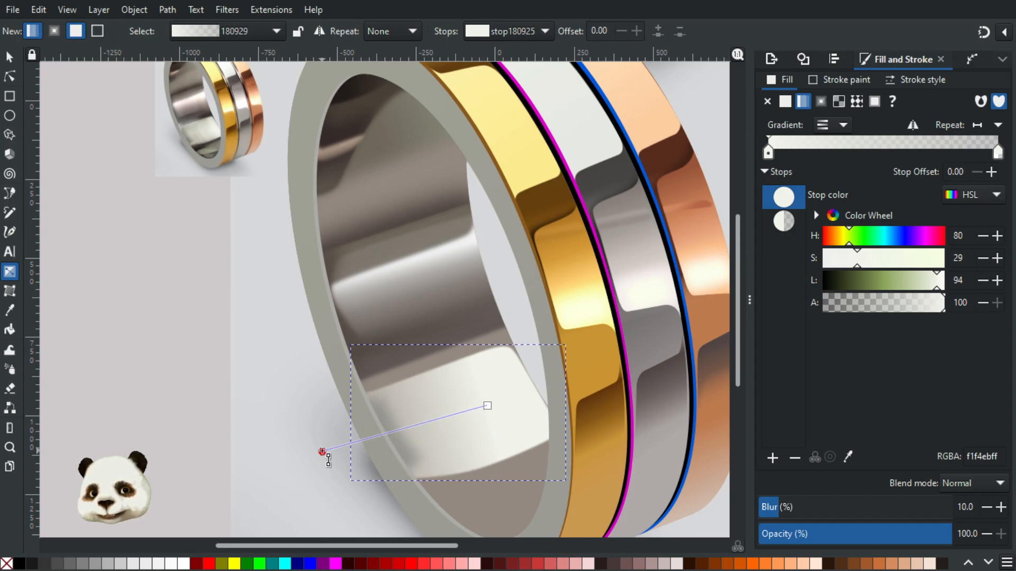
key(Tab)
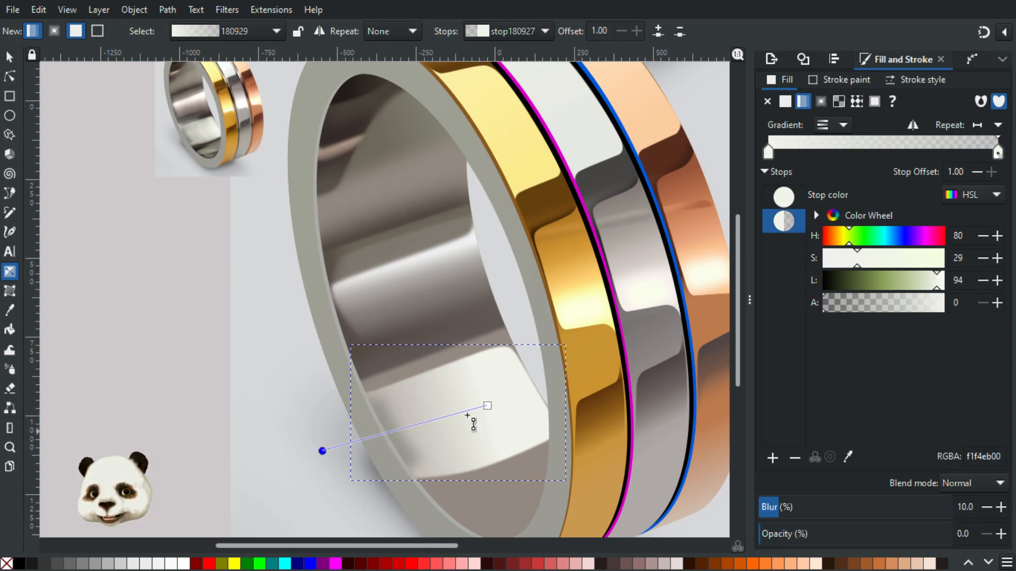
drag(490, 405, 506, 400)
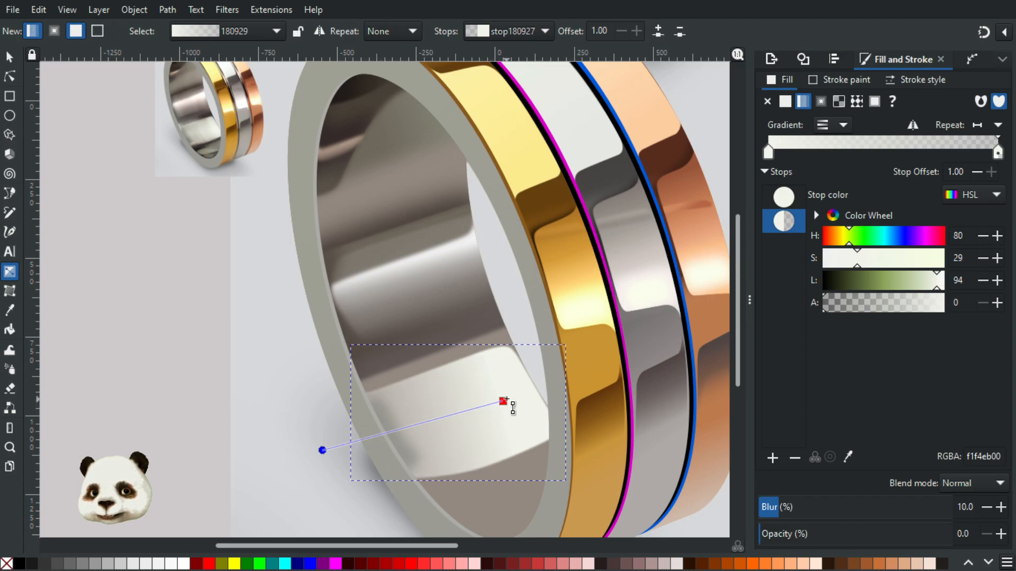
key(Tab)
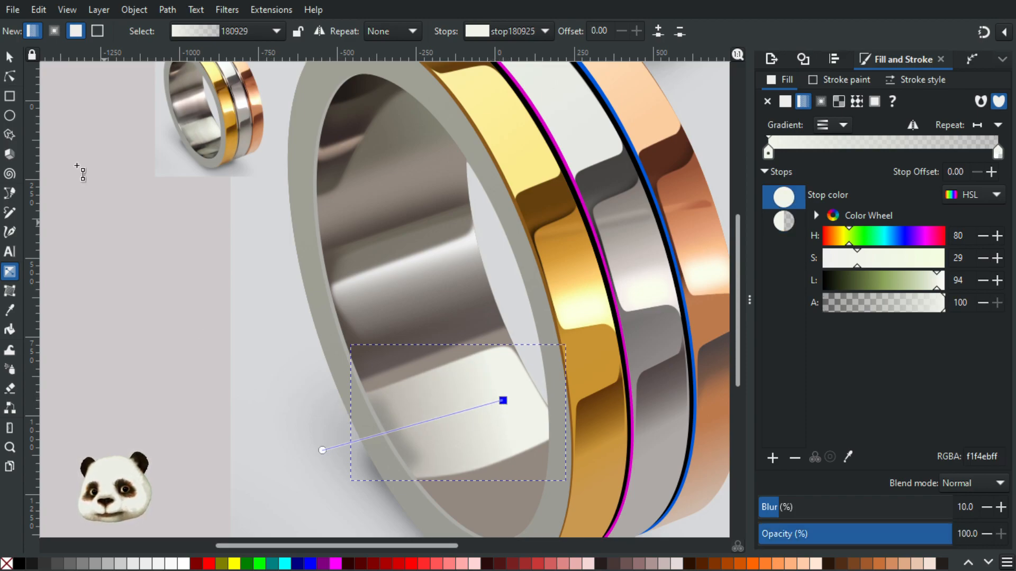
Reduce the narrow left-edge shape's blur to 27%.
click(10, 57)
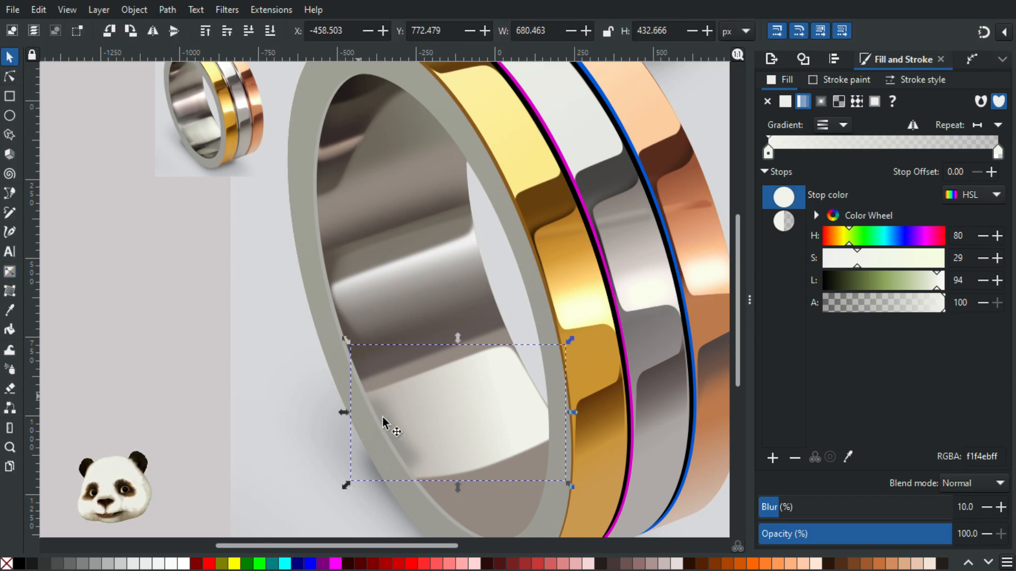
click(401, 446)
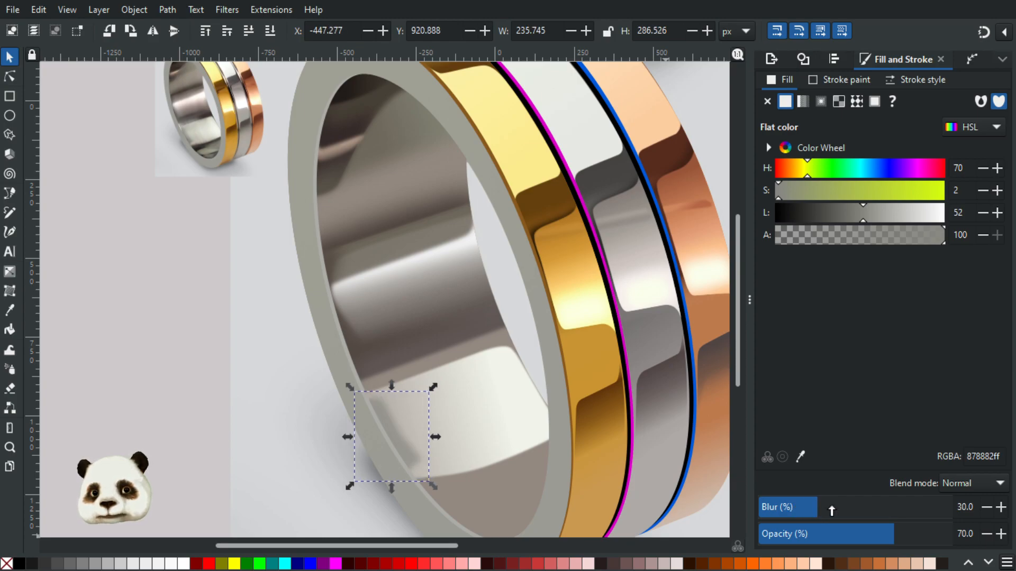
click(986, 507)
click(986, 506)
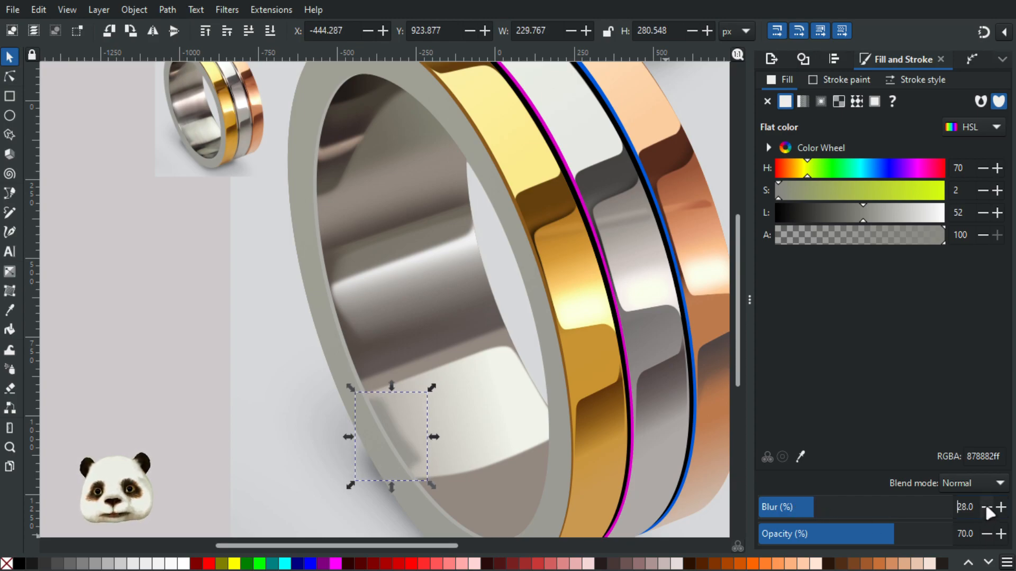
click(986, 507)
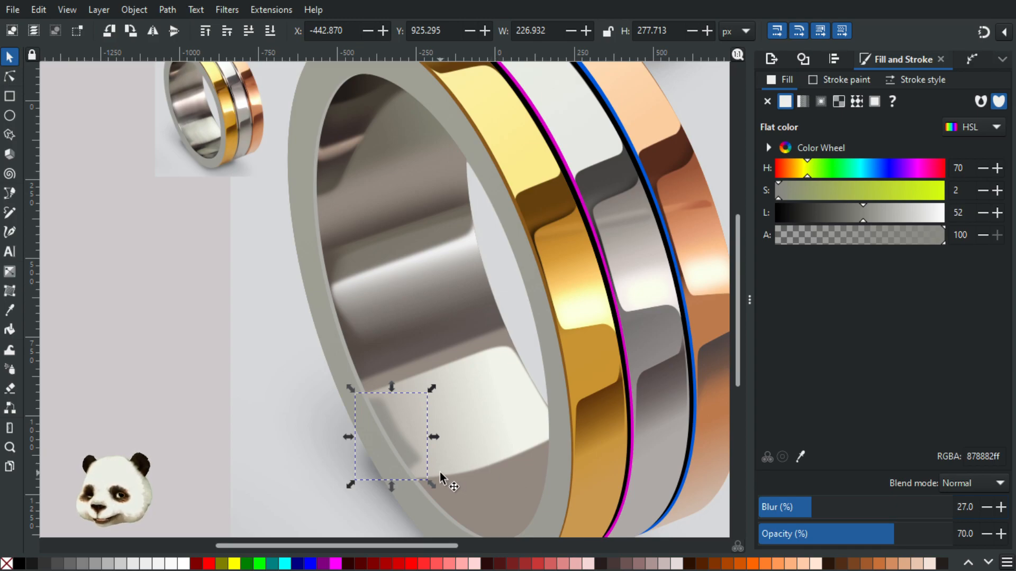
Give the narrow left-edge shape a linear gradient from opaque grey 878882 near its lower end to transparent past its upper end.
click(383, 421)
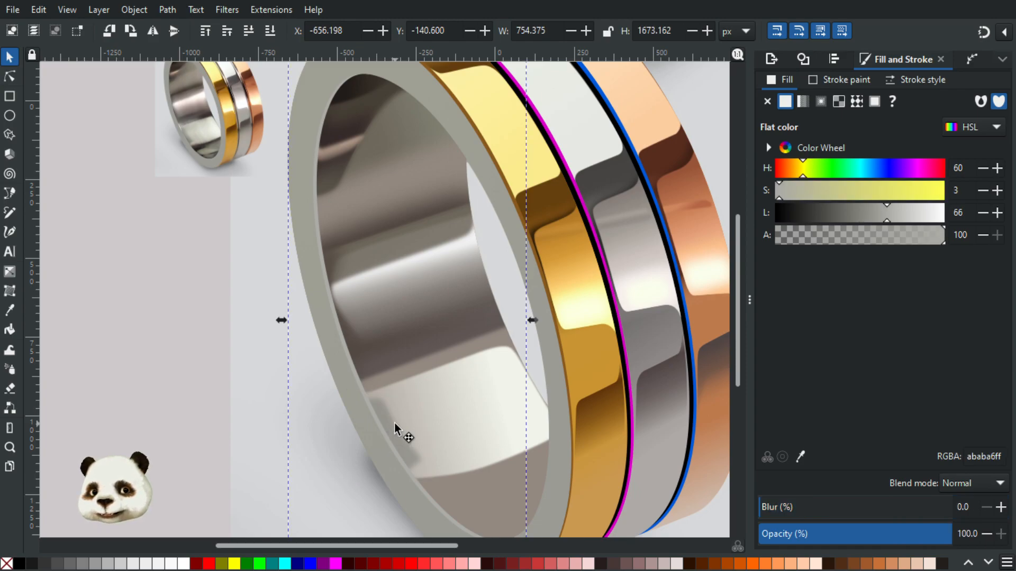
double_click(394, 424)
key(g)
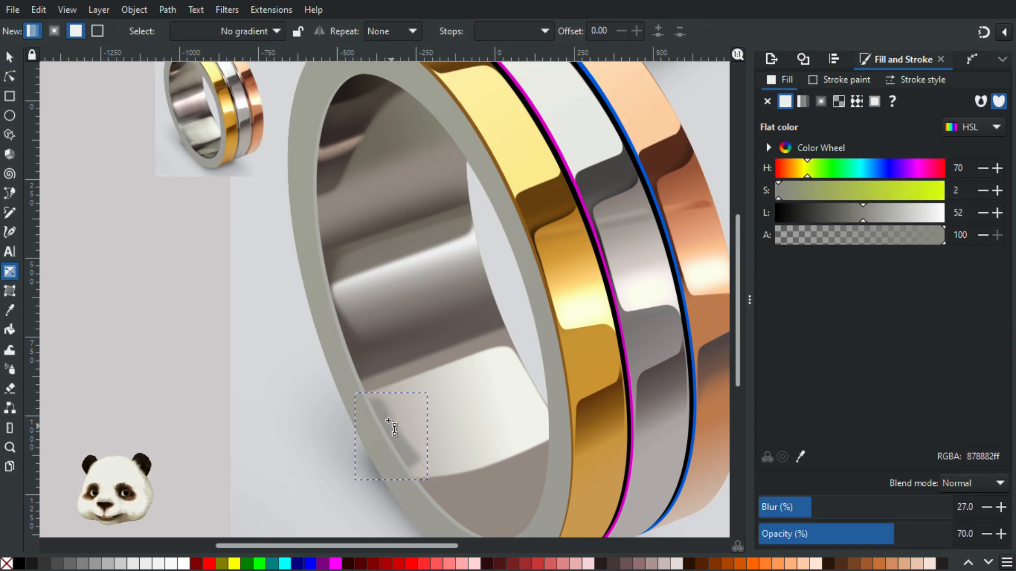
drag(382, 414, 410, 456)
click(408, 455)
key(Delete)
scroll(408, 454, up, 2)
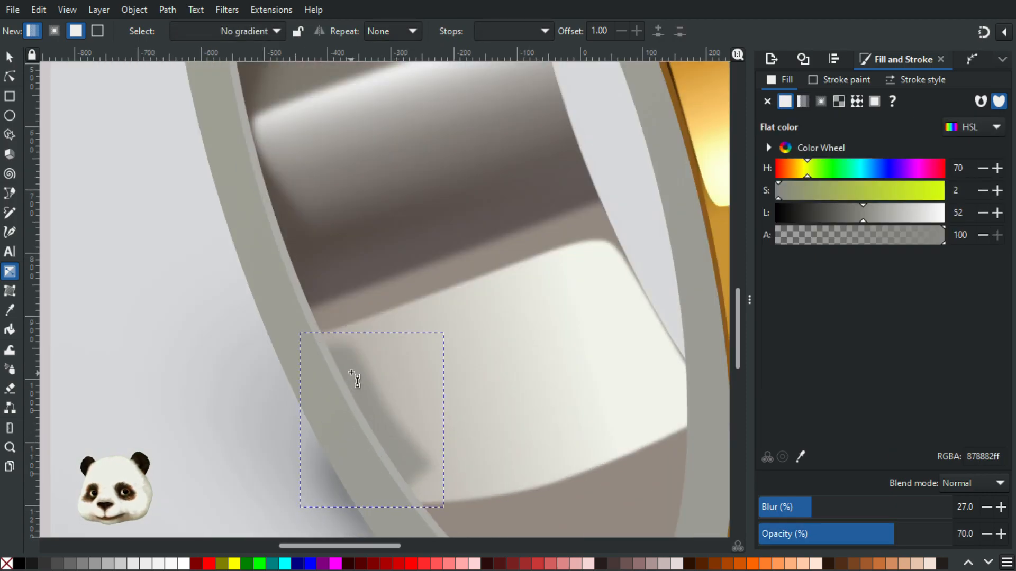
drag(350, 371, 325, 320)
key(Delete)
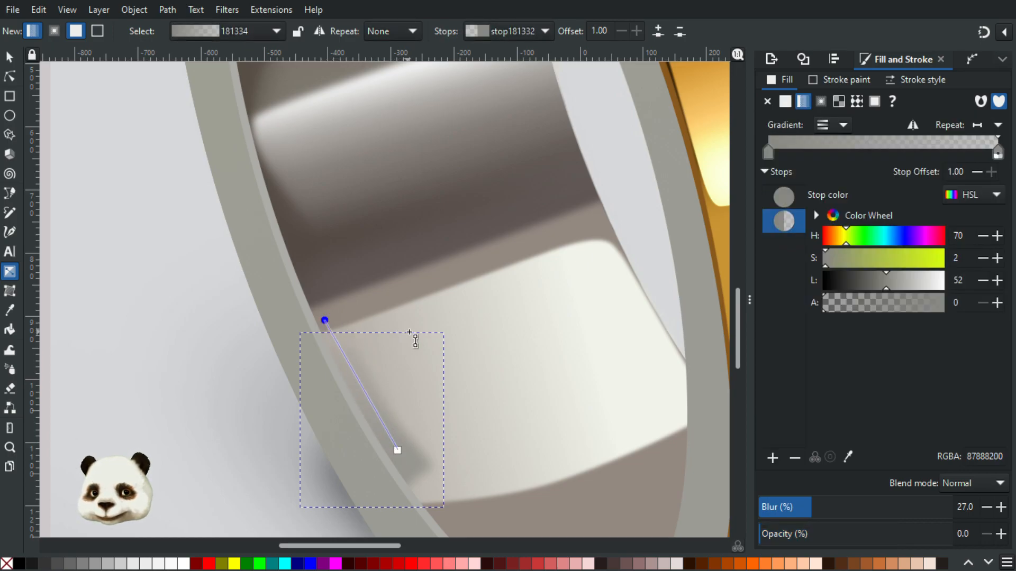
scroll(404, 380, down, 5)
scroll(460, 440, up, 4)
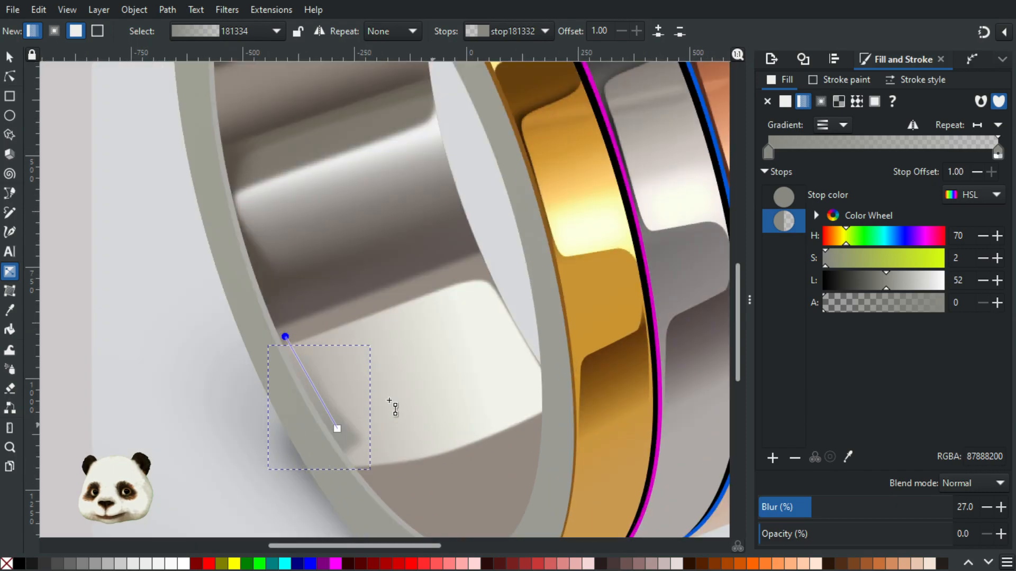
Extend the transparent end of the narrow left-edge shape's gradient farther past its upper end and darken the opaque stop to 747570.
scroll(438, 466, down, 2)
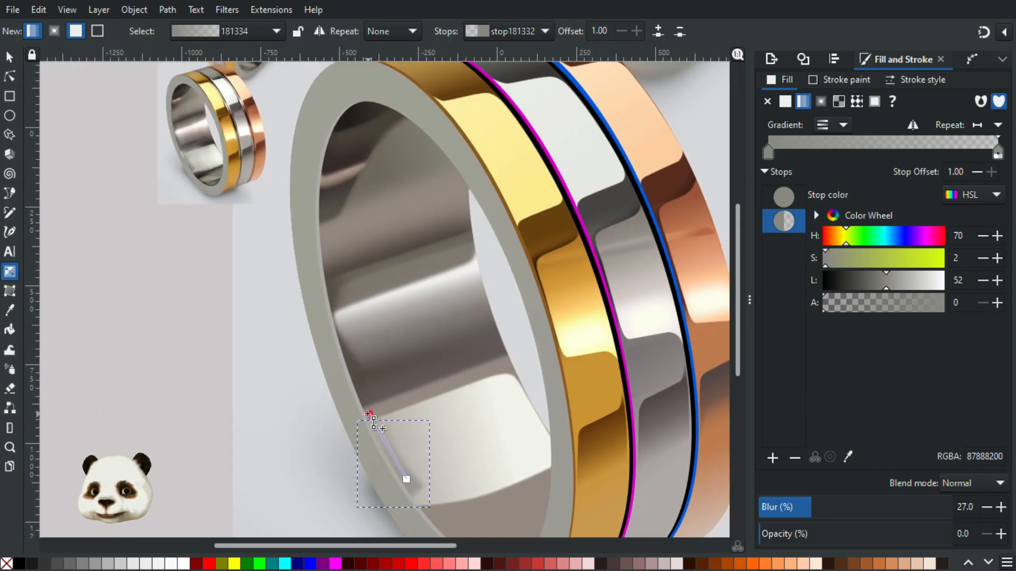
drag(368, 412, 363, 400)
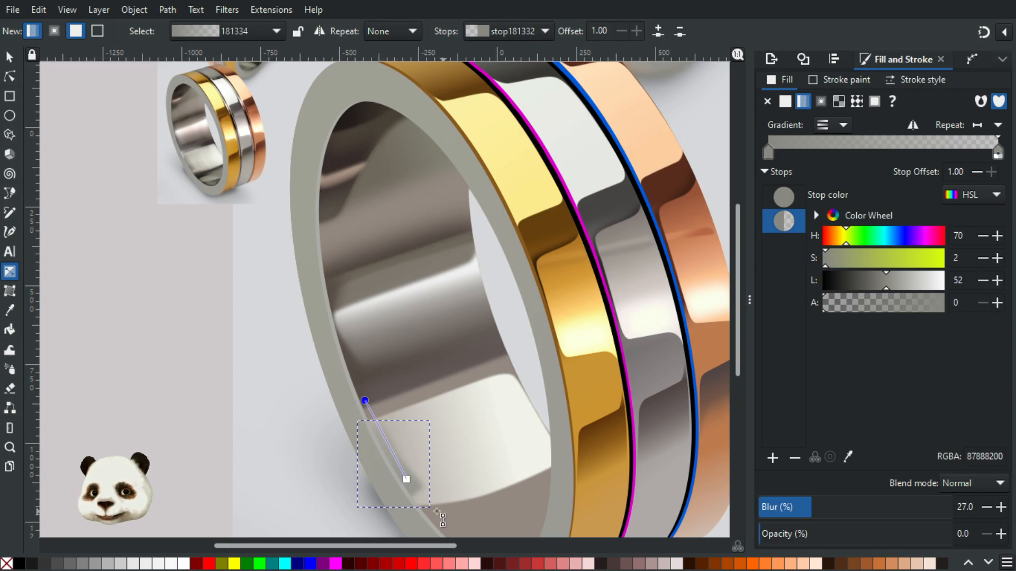
click(407, 480)
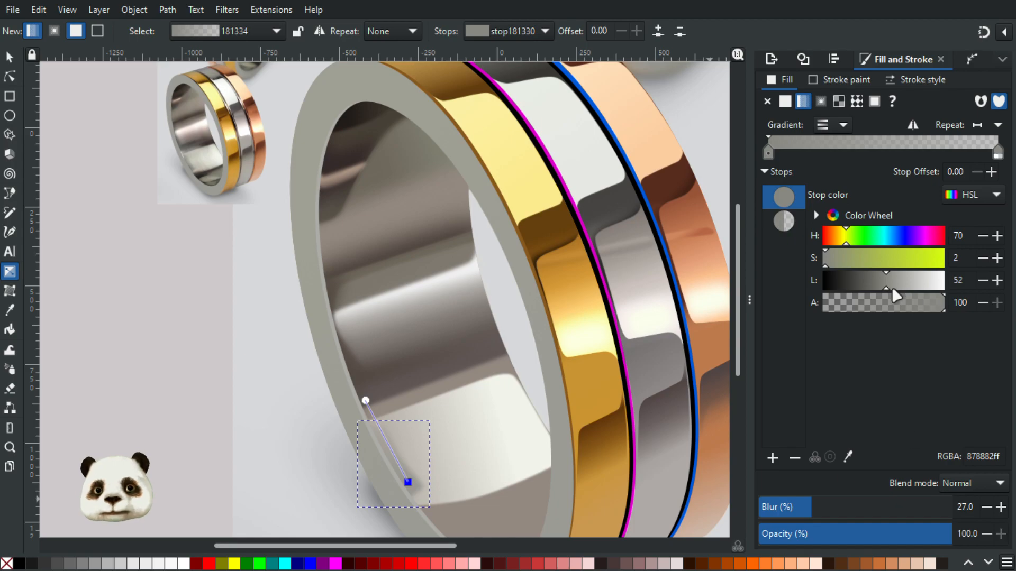
drag(882, 291, 880, 292)
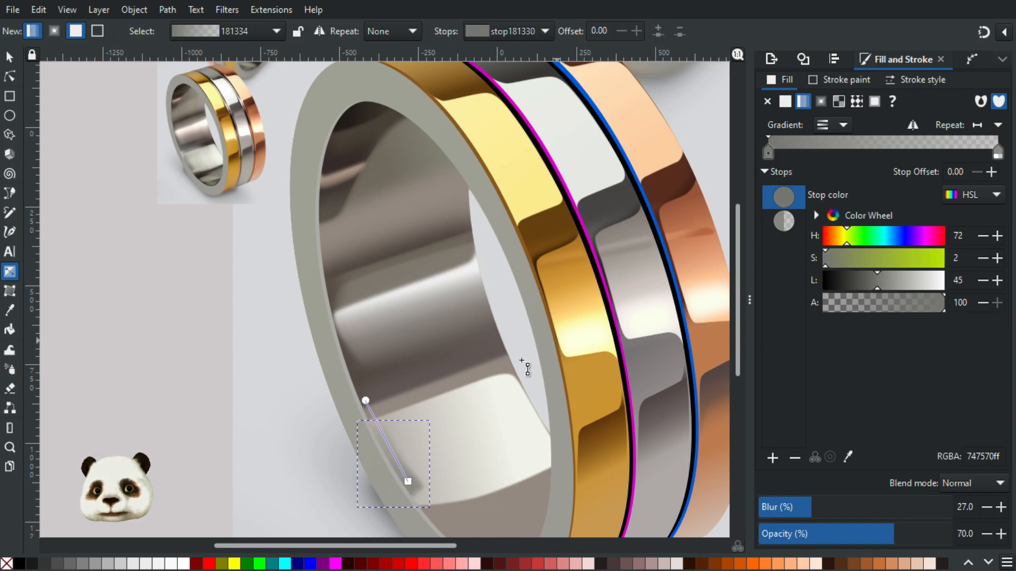
Set the narrow left-edge shape's opacity to 70% and deselect it.
scroll(475, 482, up, 1)
drag(416, 445, 459, 425)
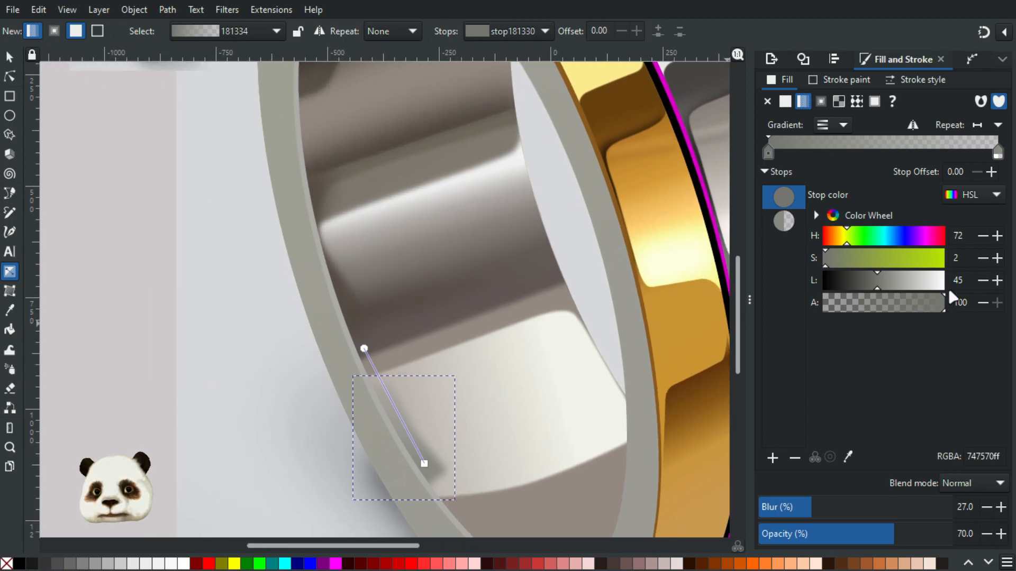
click(881, 535)
click(904, 536)
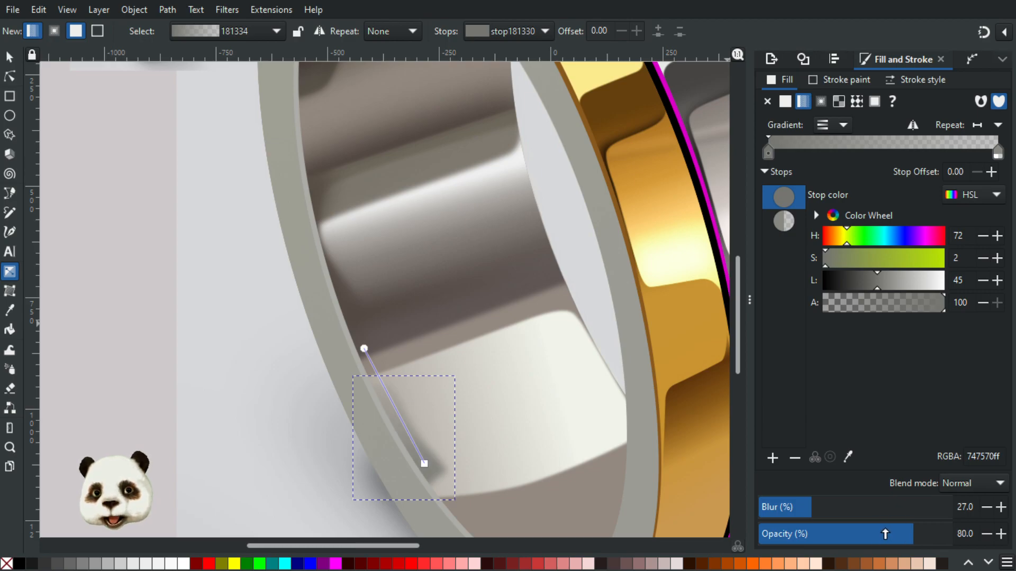
click(894, 534)
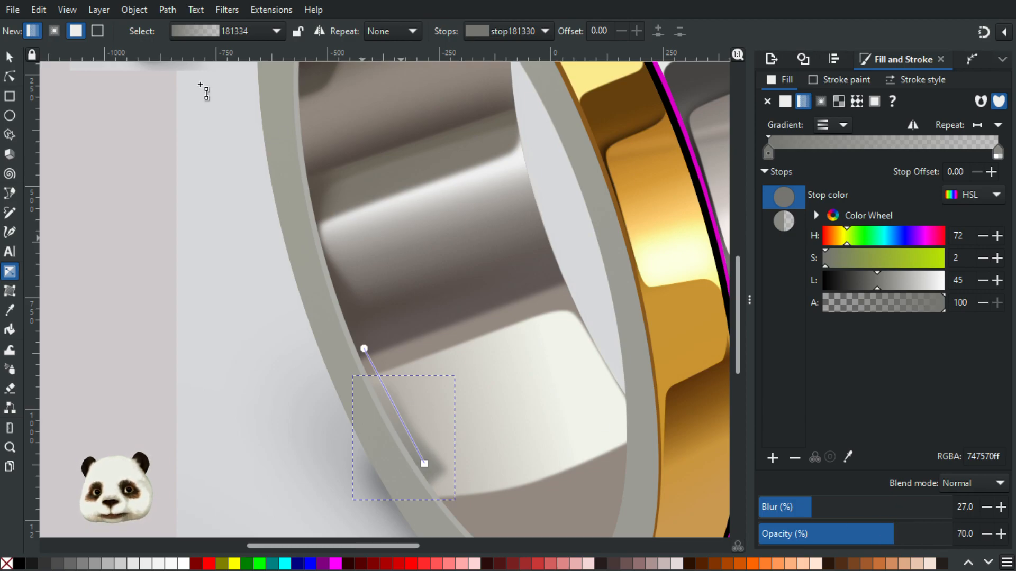
click(9, 57)
click(123, 245)
scroll(126, 240, down, 3)
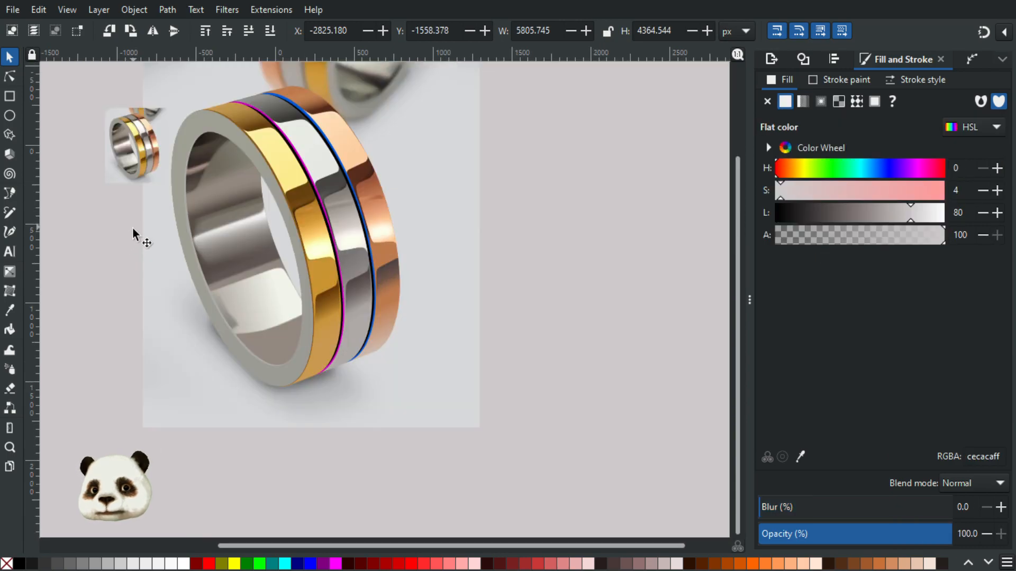
Shorten the left-edge shape's gradient so its transparent end sits at the shape's upper end, and adjust that stop's alpha.
scroll(134, 238, up, 2)
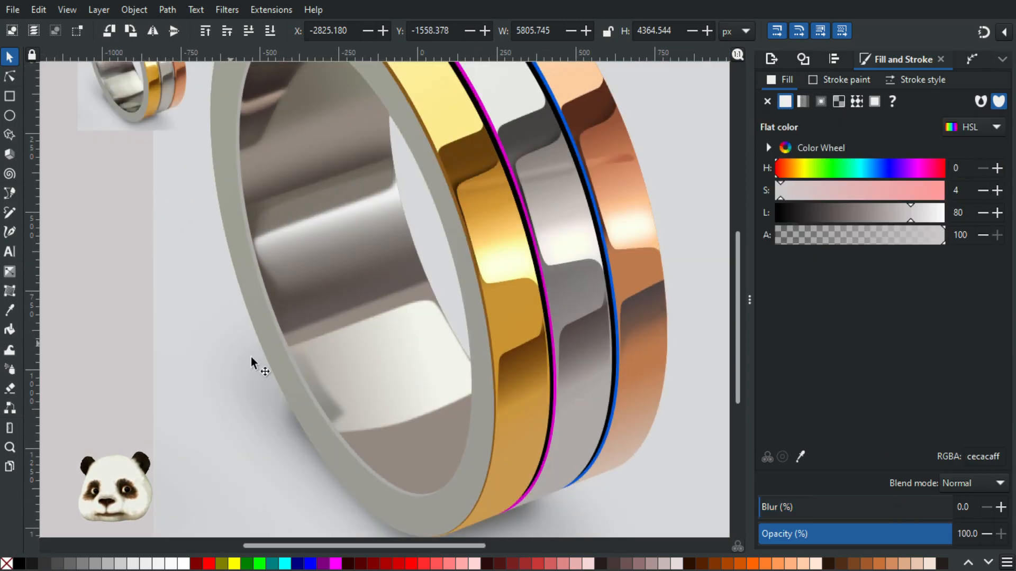
key(g)
drag(328, 408, 291, 331)
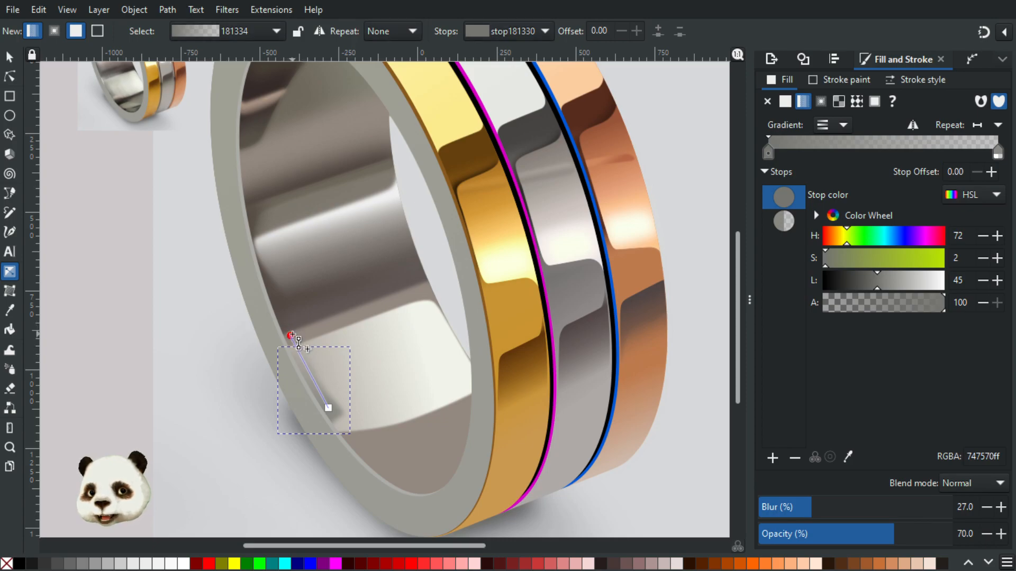
click(127, 339)
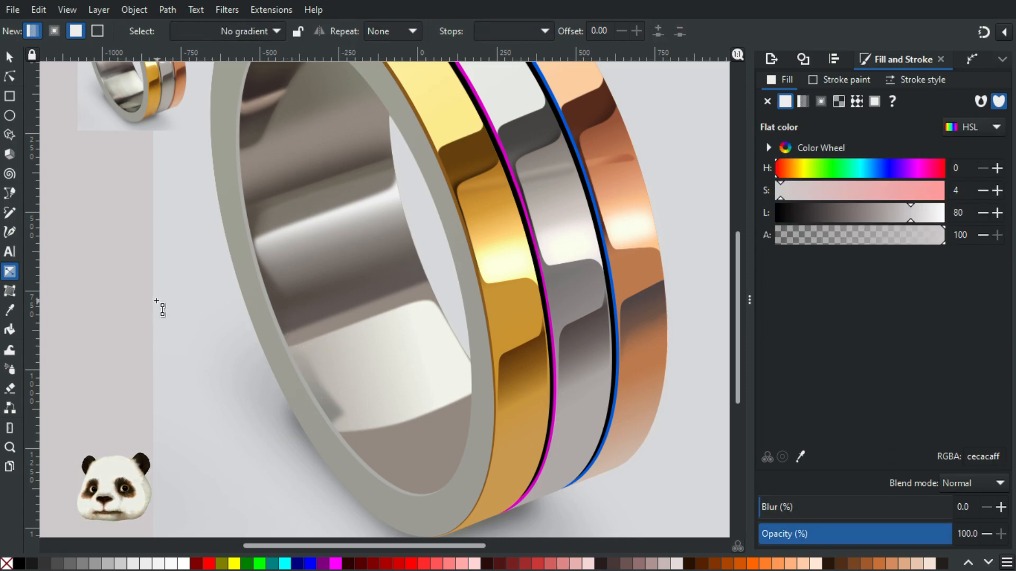
click(307, 376)
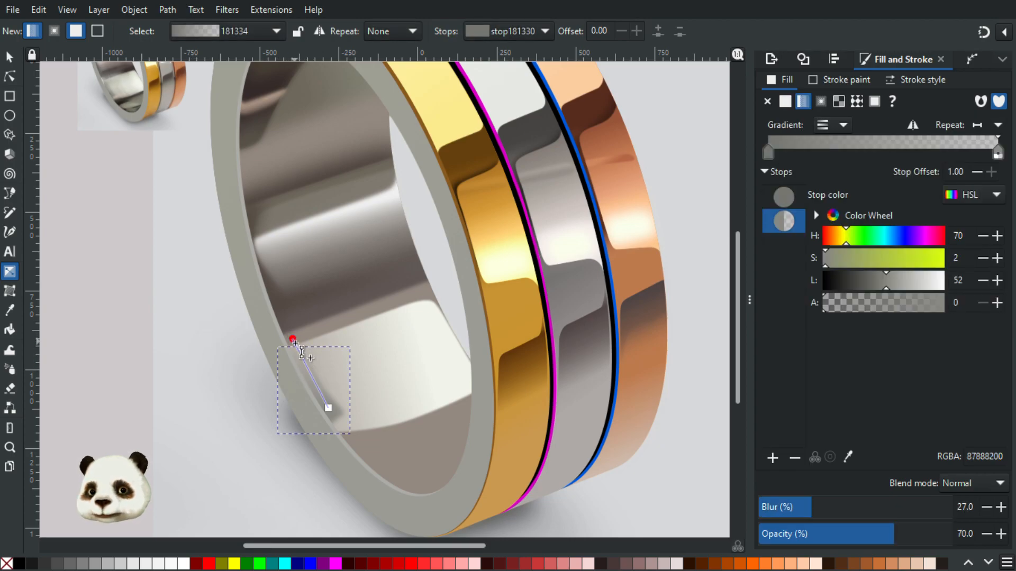
click(293, 344)
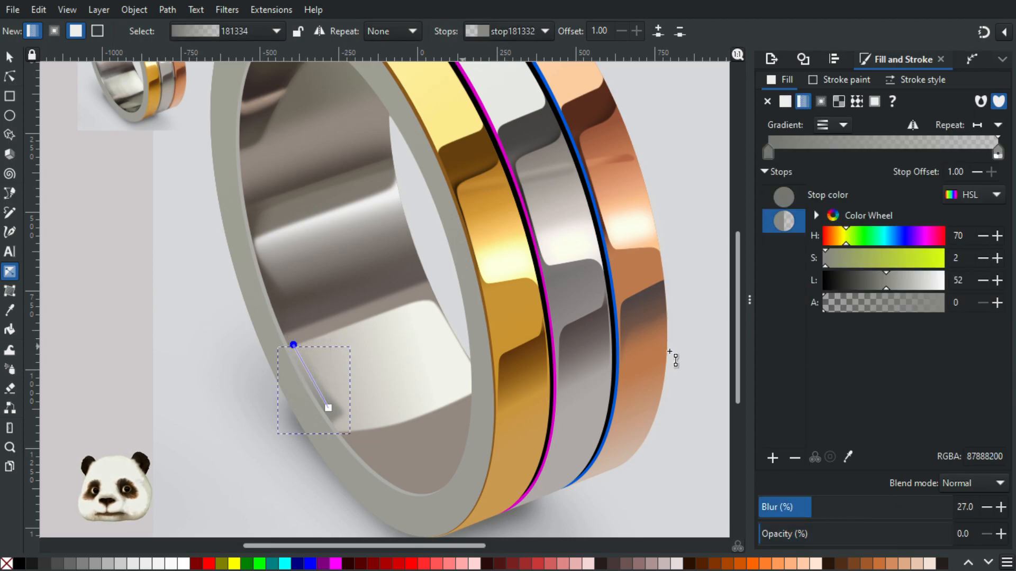
drag(852, 303, 866, 307)
click(132, 243)
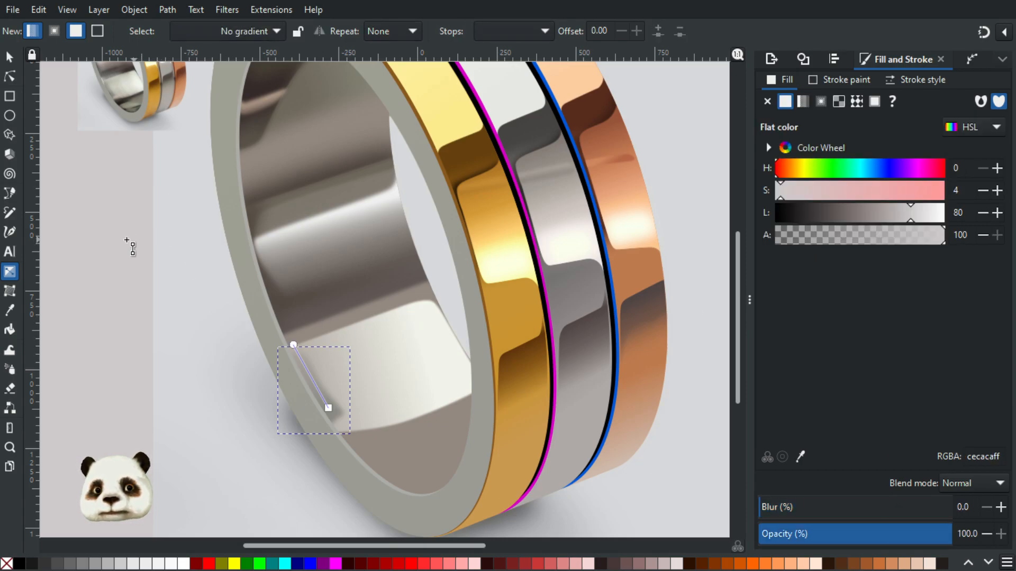
click(10, 60)
click(138, 201)
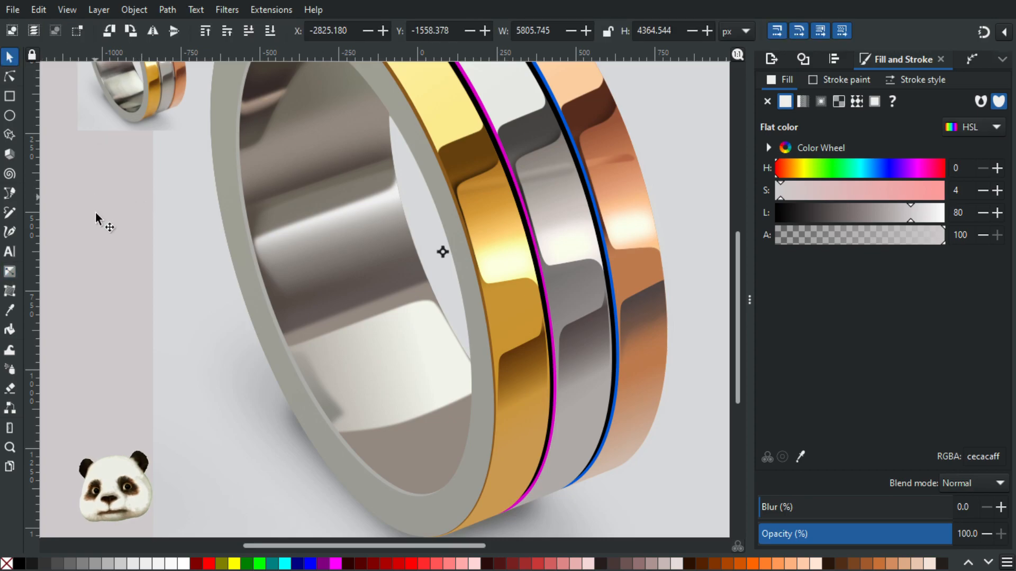
Set the opacity of the brownish inner surface shape to 30% to reveal the reference photo underneath.
drag(96, 207, 134, 298)
scroll(138, 295, down, 3)
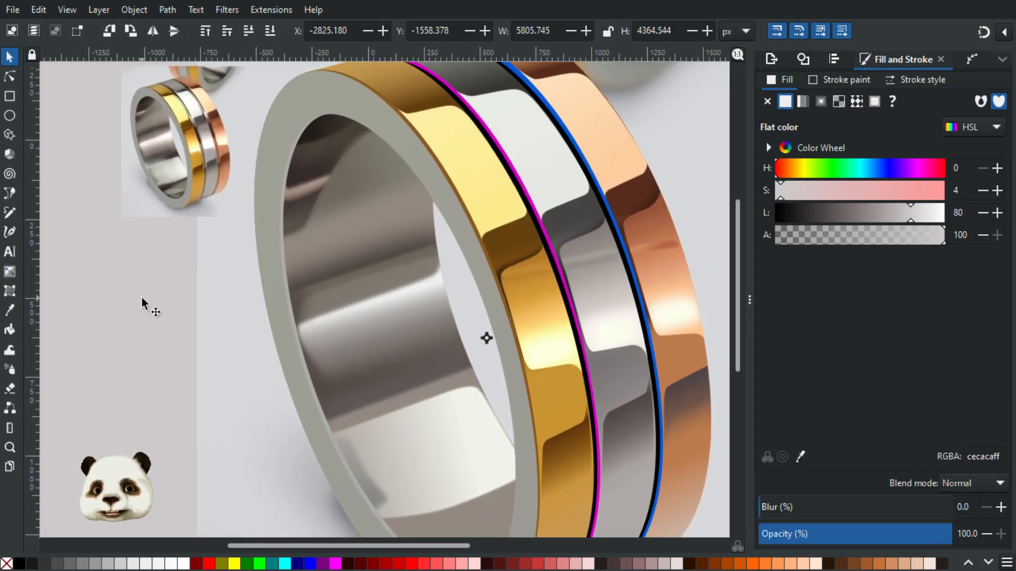
scroll(144, 341, up, 2)
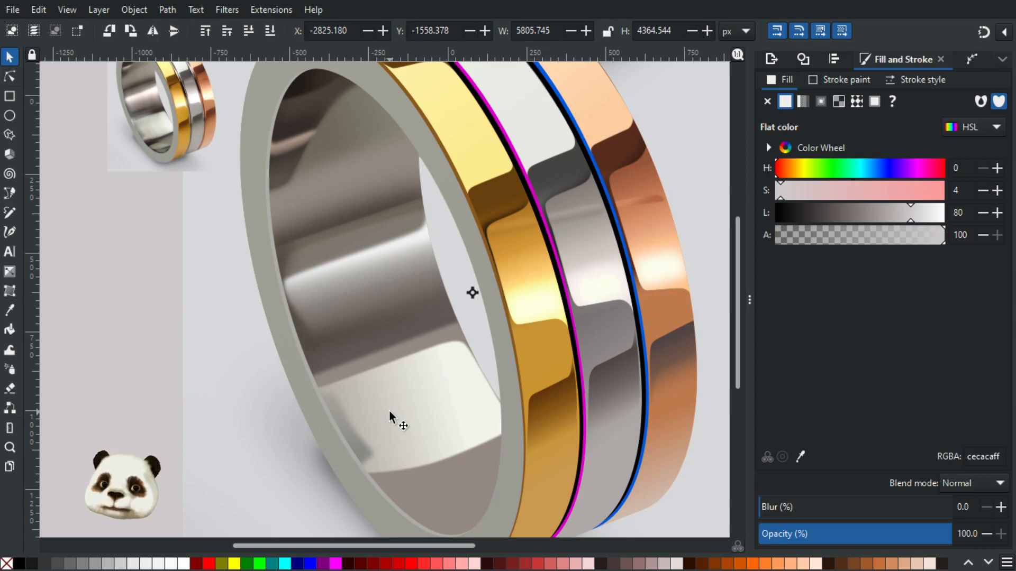
click(457, 498)
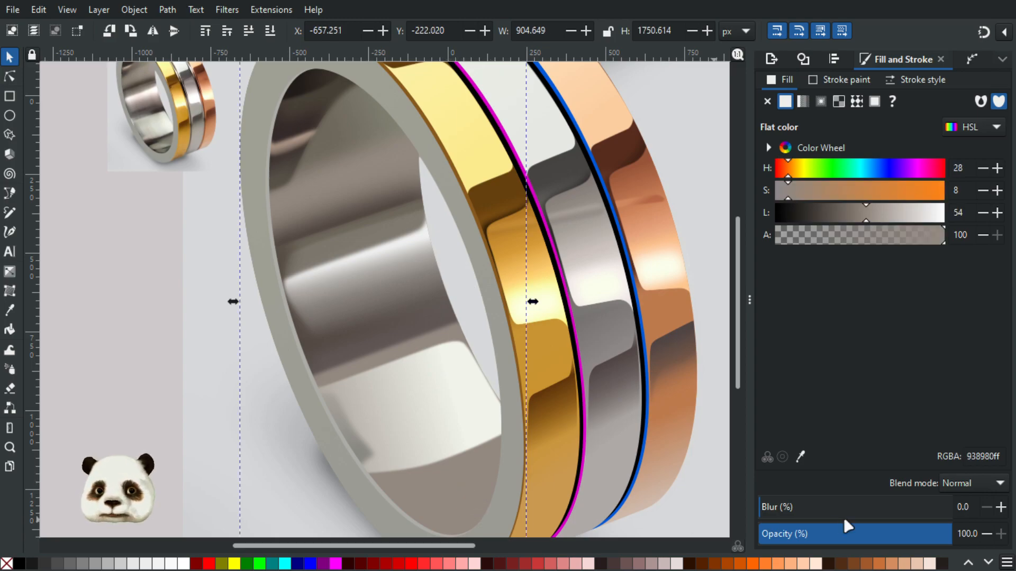
drag(869, 538, 817, 534)
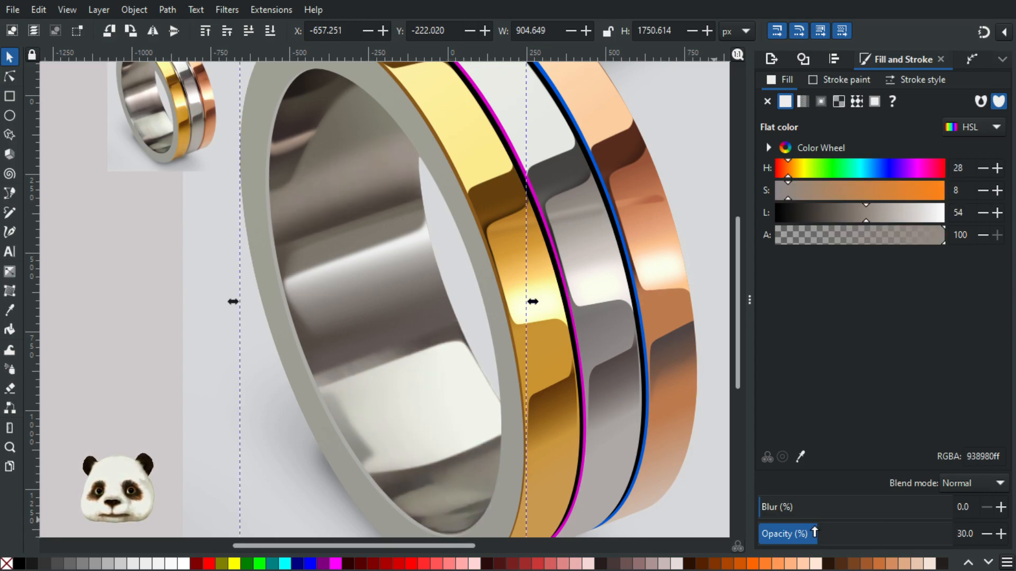
Draw a closed shape about 775 by 554 px around the pale reflection, with its lower edge curving just below the reflection.
scroll(431, 471, up, 4)
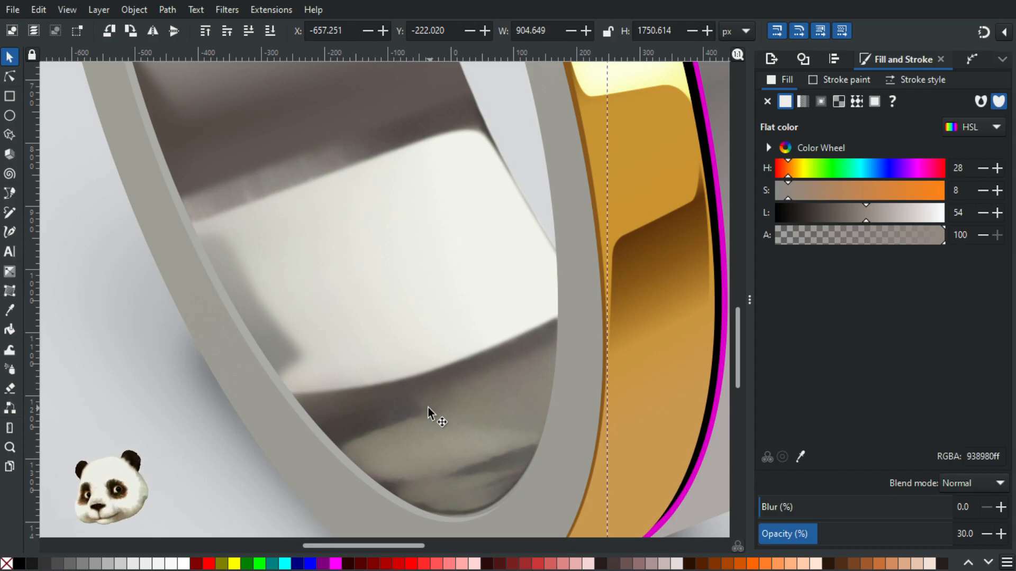
key(b)
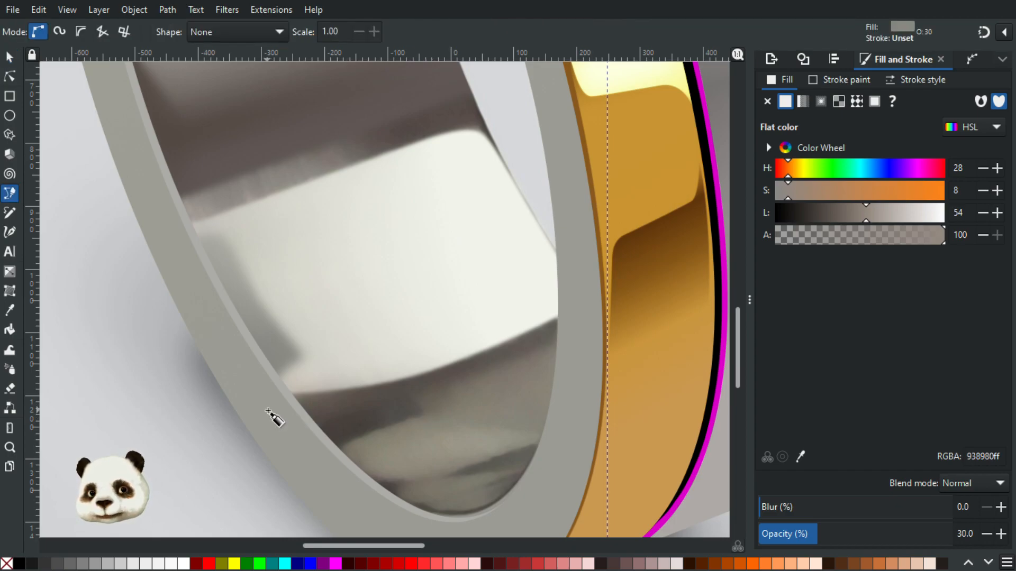
click(248, 431)
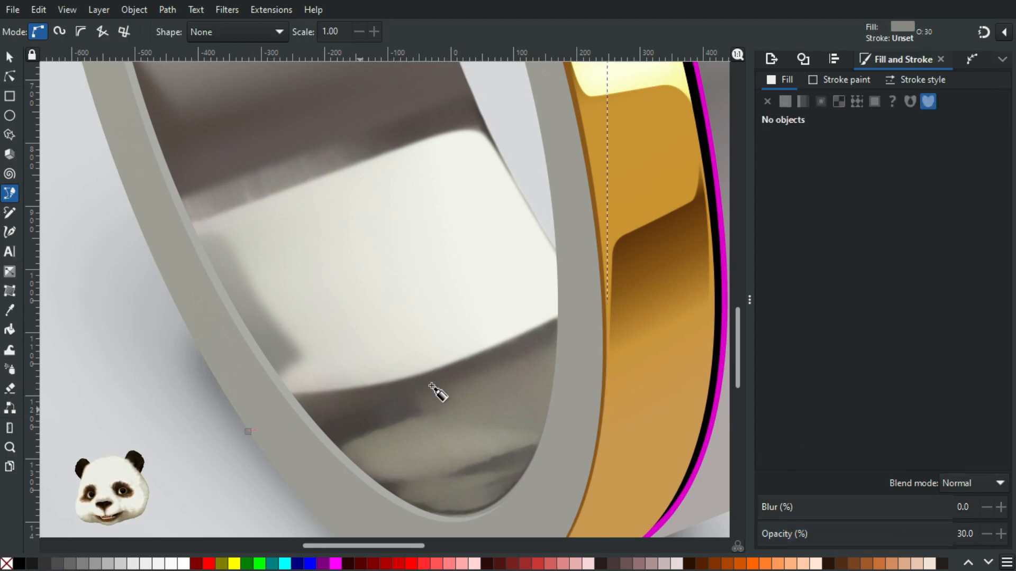
drag(400, 406, 637, 279)
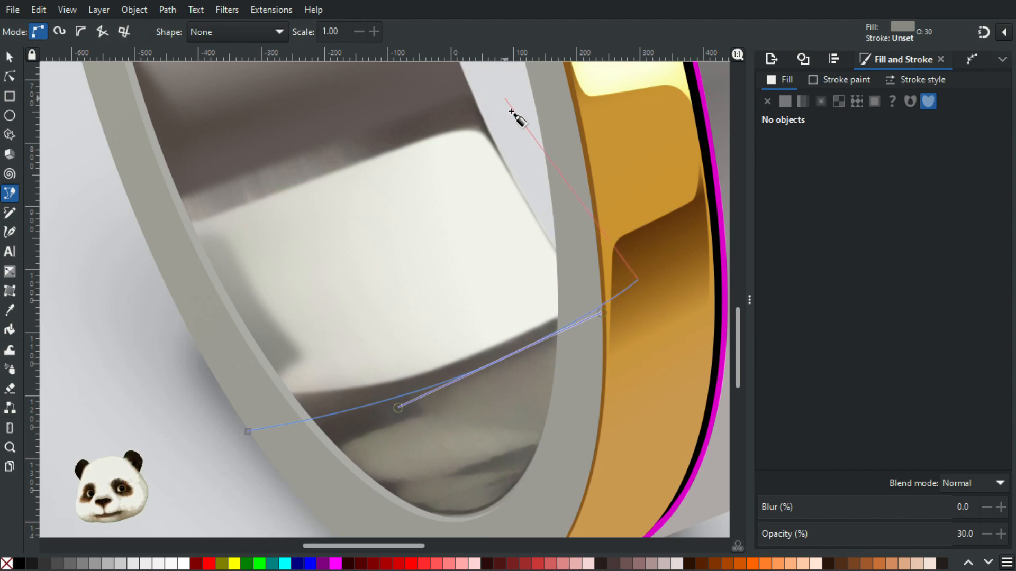
click(492, 82)
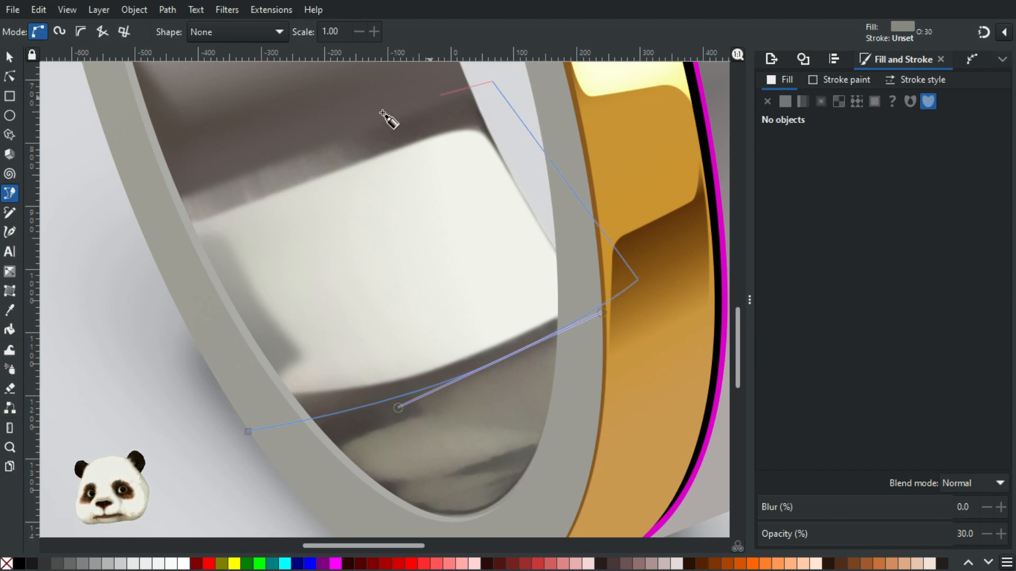
click(150, 199)
click(150, 274)
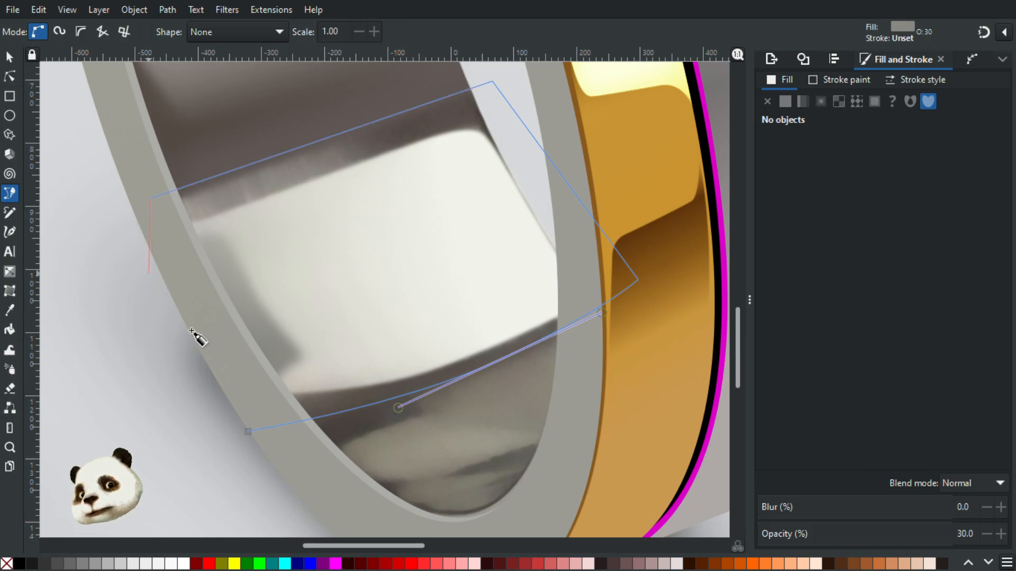
click(246, 432)
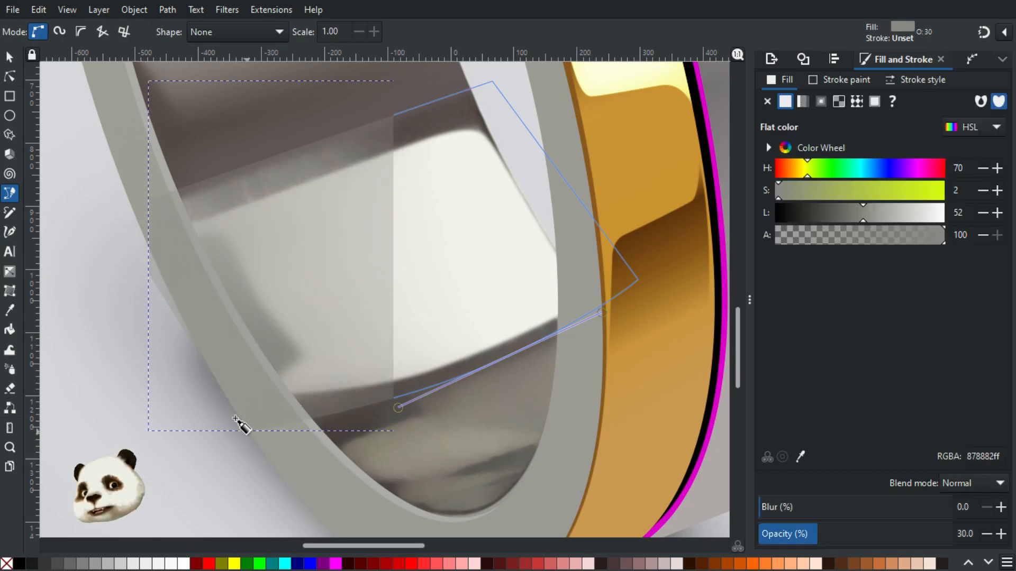
Cut the new shape and paste it in place among the ring's inner surface shapes, behind the front rim.
click(10, 55)
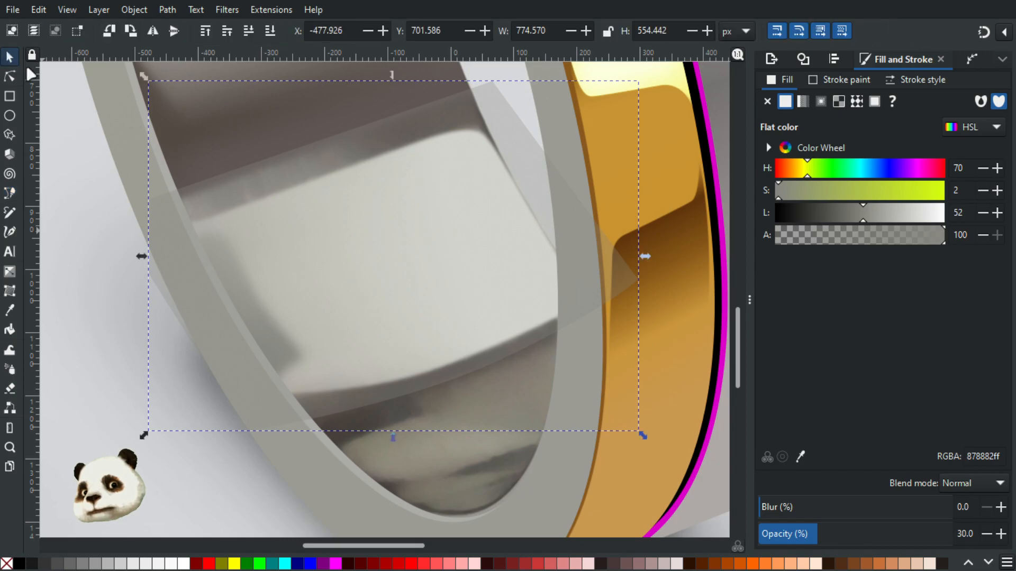
key(ctrl+x)
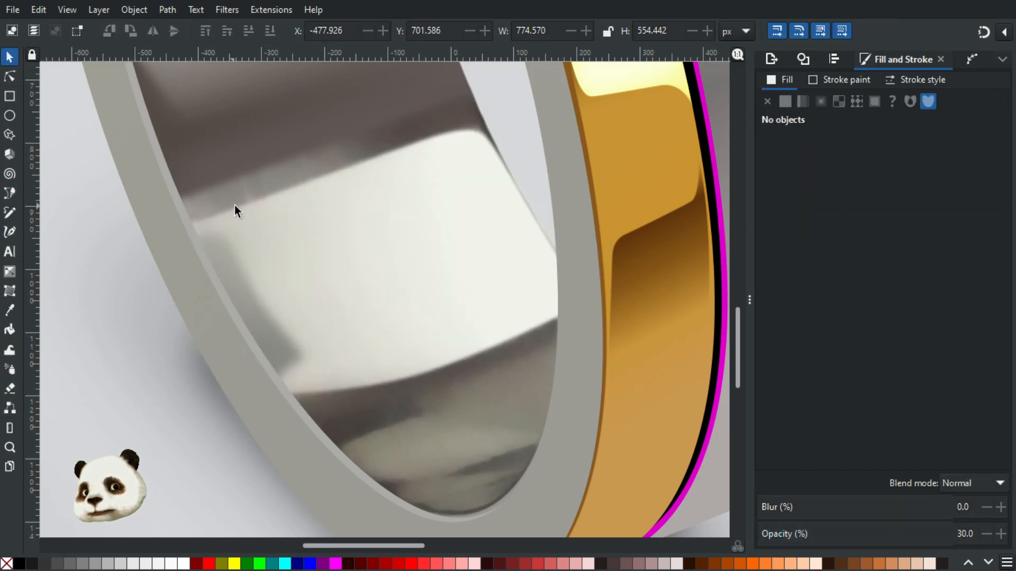
double_click(253, 182)
key(ctrl+alt+v)
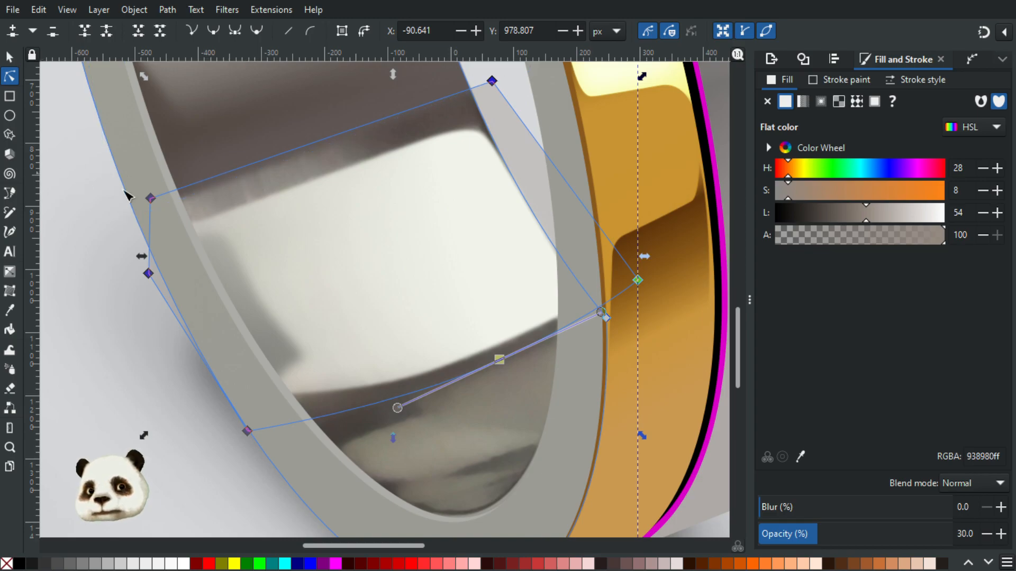
Try raising the opacity of the inner surface and pasted shapes to 100%, and undo the change.
mouse_move(836, 535)
mouse_down()
mouse_move(934, 546)
mouse_move(913, 539)
mouse_move(1013, 537)
mouse_up()
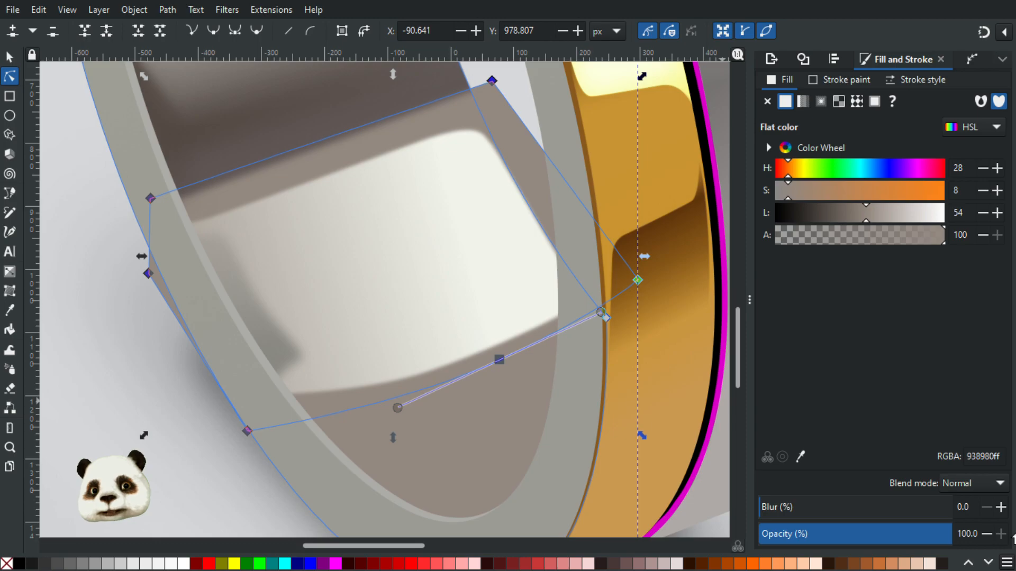
drag(949, 535, 1012, 543)
scroll(464, 338, down, 1)
scroll(448, 298, up, 5)
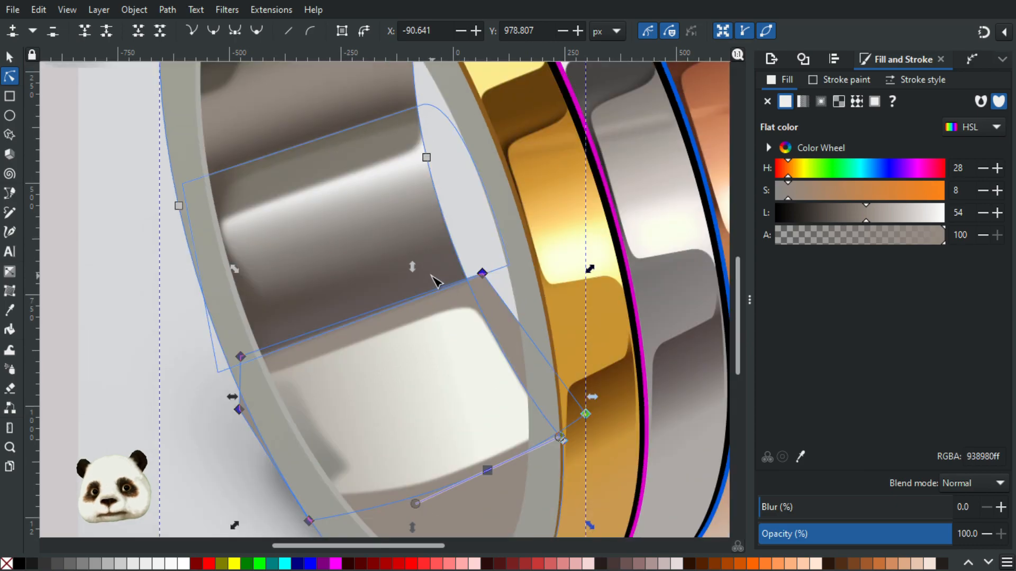
key(ctrl+z)
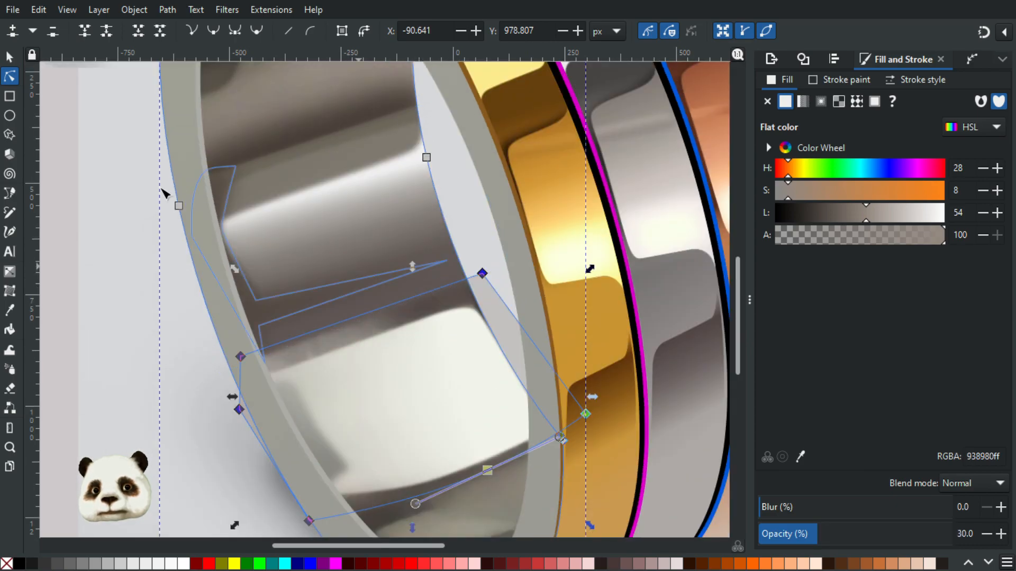
Select the pasted shape beneath the pale reflection and remove it from the inner surface.
click(10, 56)
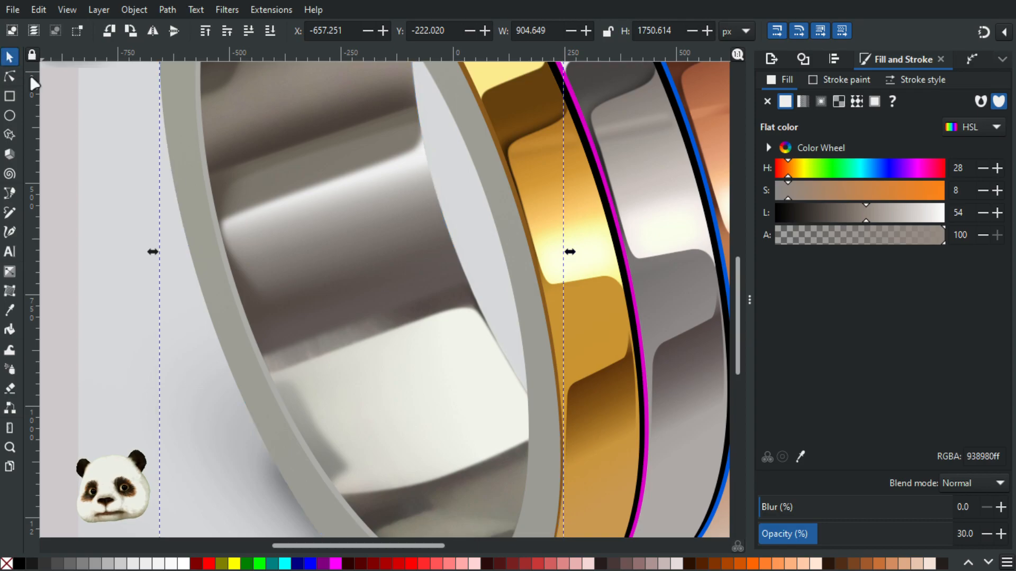
click(329, 345)
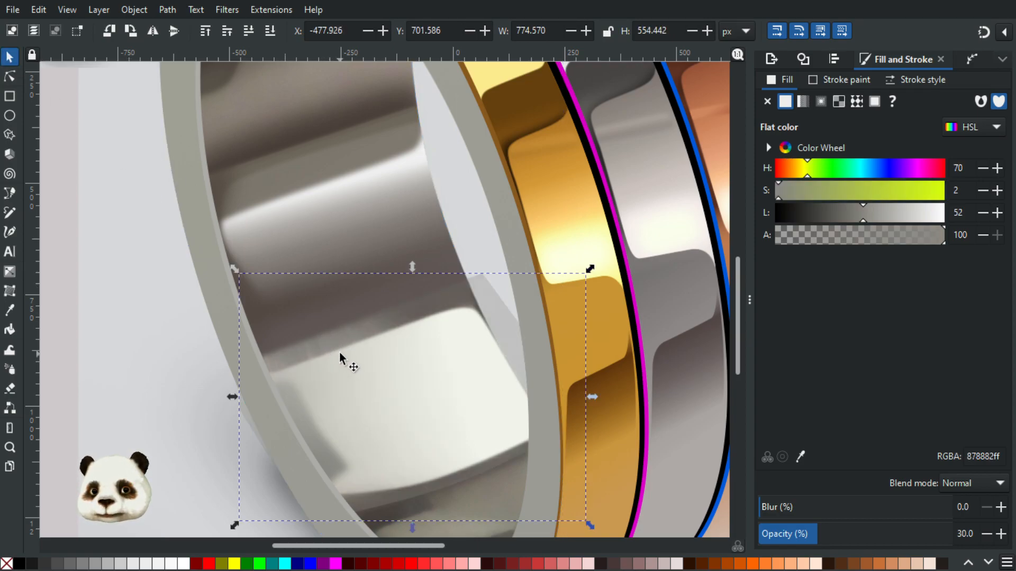
key(Escape)
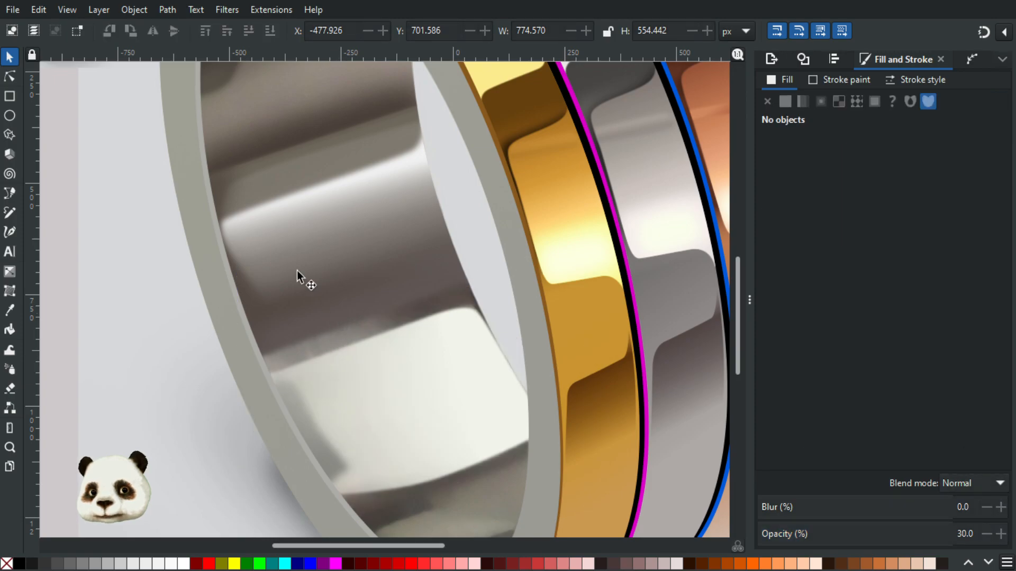
Paste the cut shape in place among the ring's inner surface shapes, in front of the pale reflection.
click(269, 97)
click(322, 185)
key(Escape)
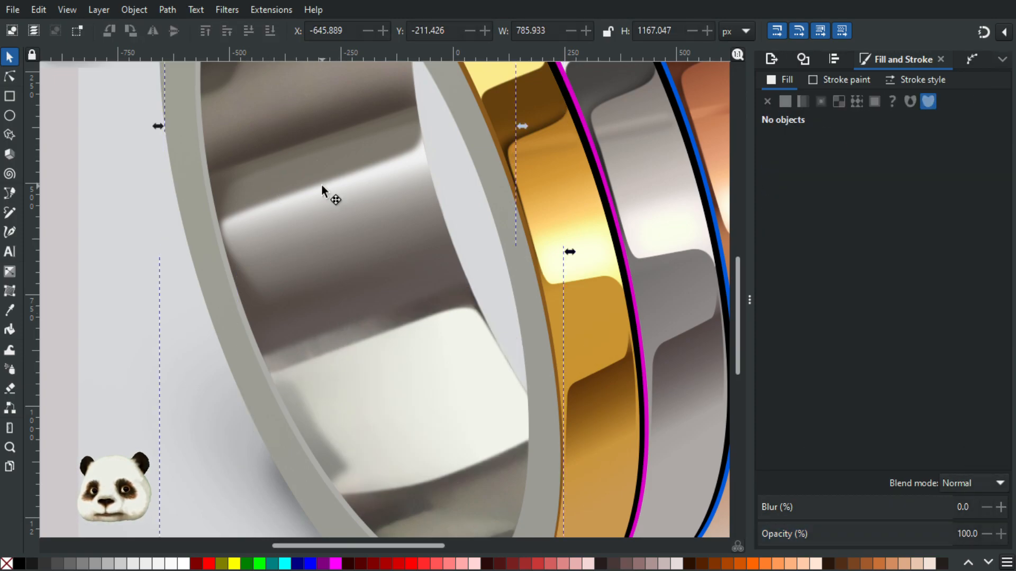
key(ctrl+alt+v)
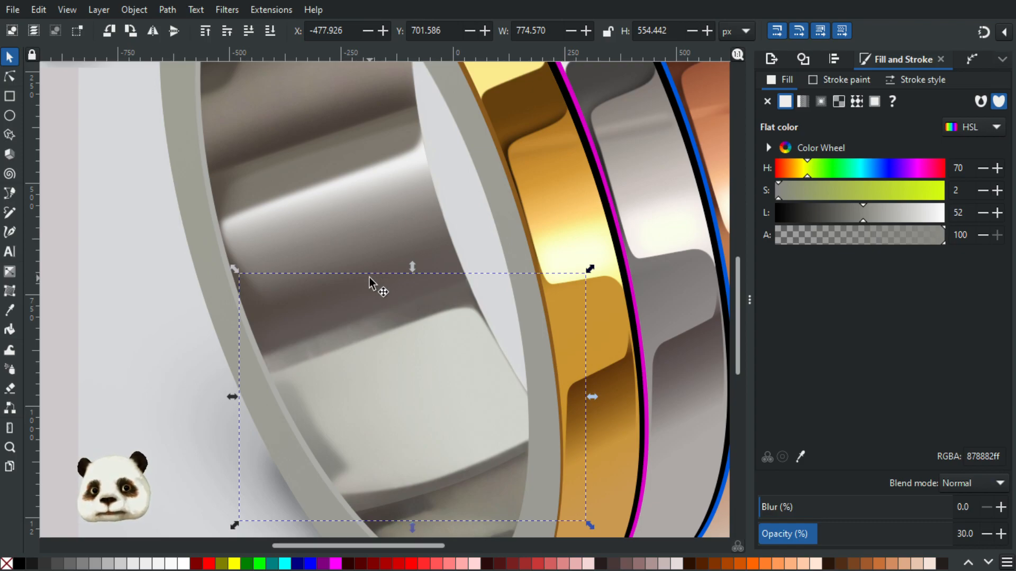
Fill the pasted shape with the grey 989590 sampled from the reference ring's inner surface, and set its opacity to 100%.
key(d)
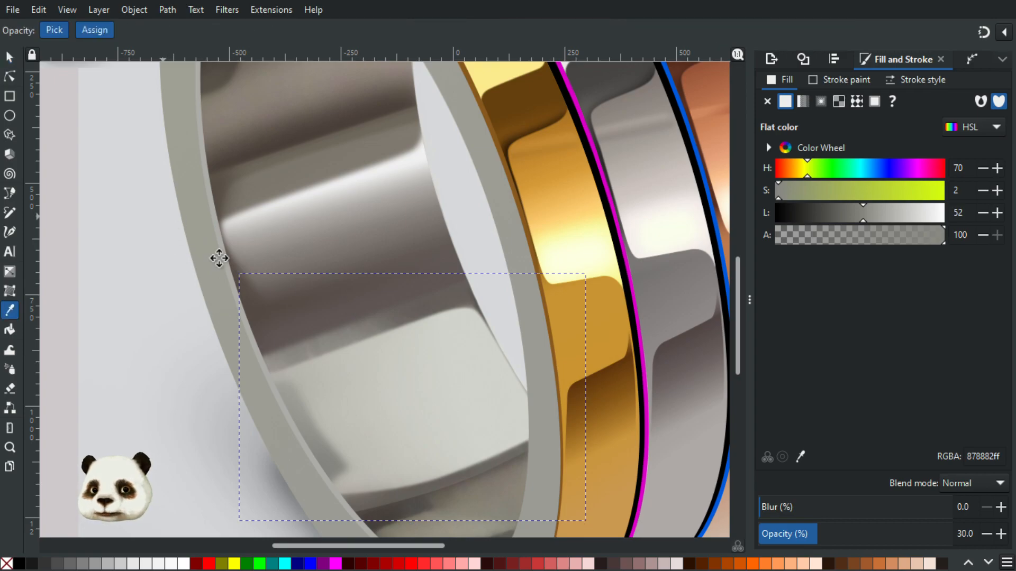
drag(170, 220, 498, 420)
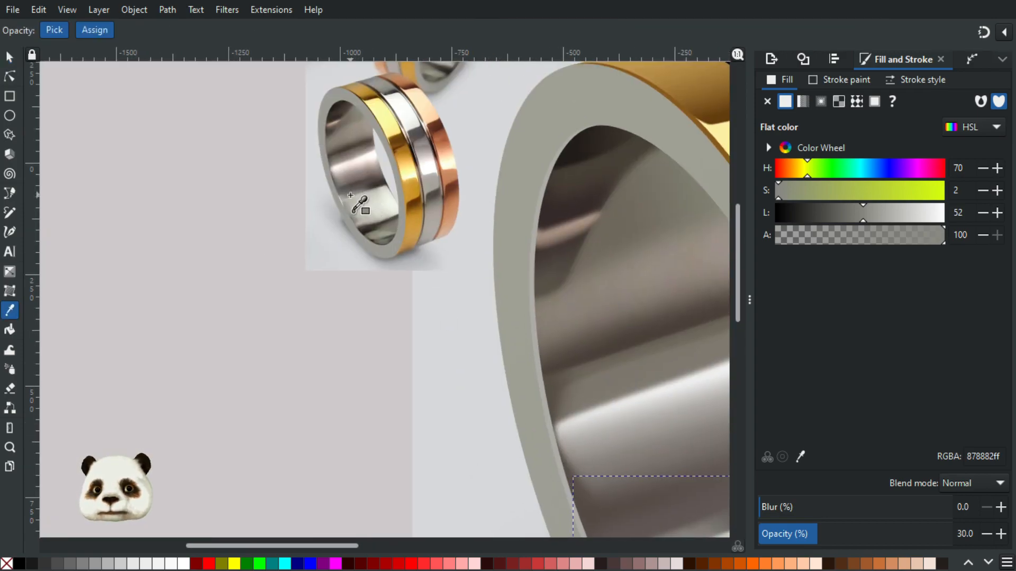
scroll(351, 195, up, 2)
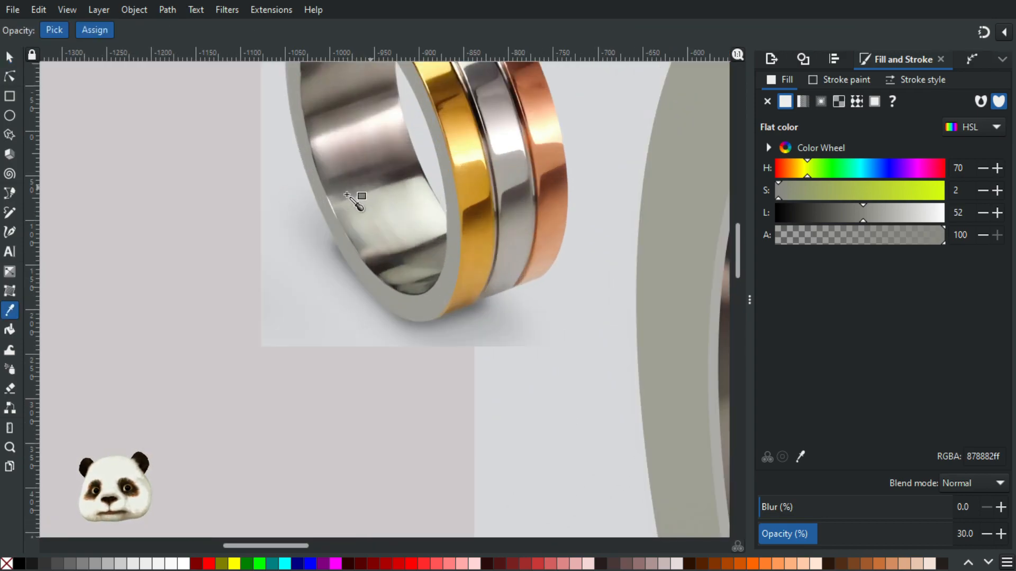
click(344, 204)
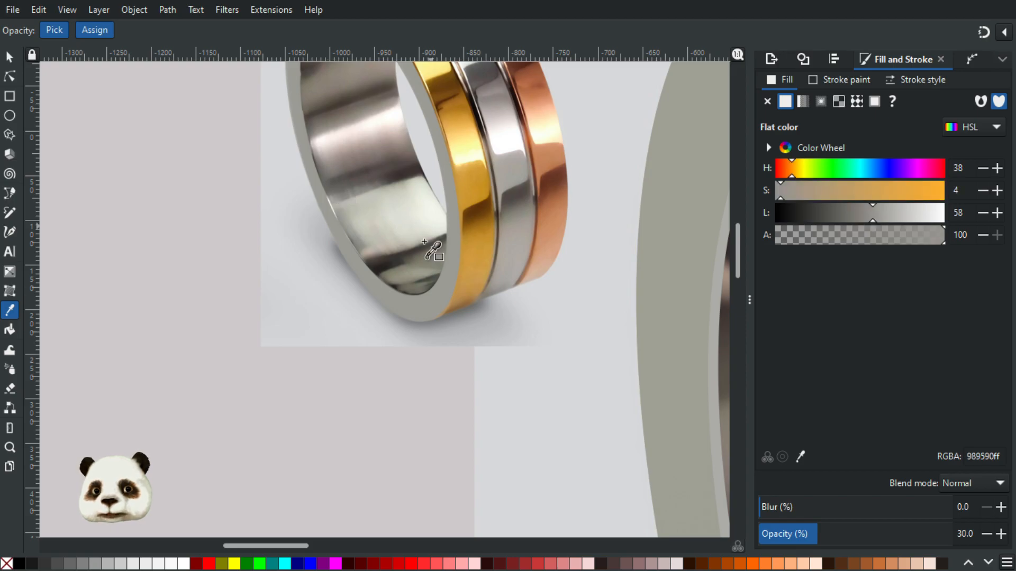
scroll(460, 297, down, 3)
drag(579, 422, 416, 214)
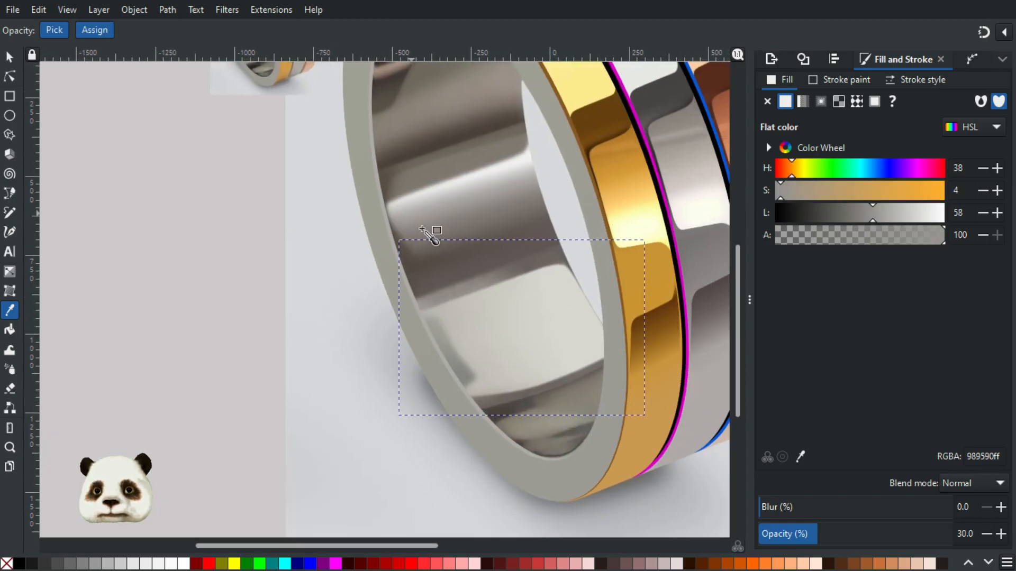
drag(891, 541, 1013, 538)
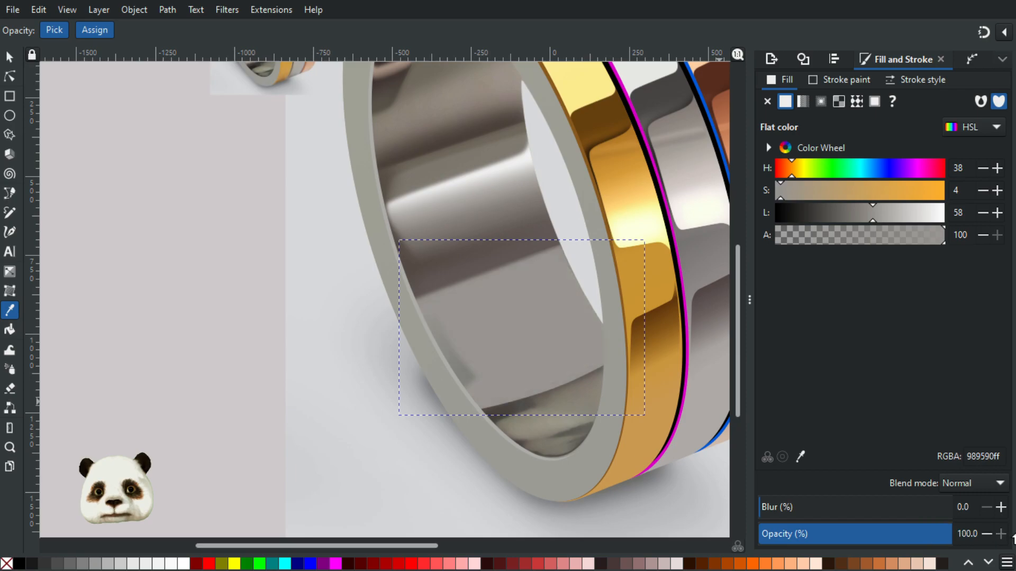
Select the pale reflection beneath the grey shape and stack it in front of that shape.
click(10, 57)
click(529, 328)
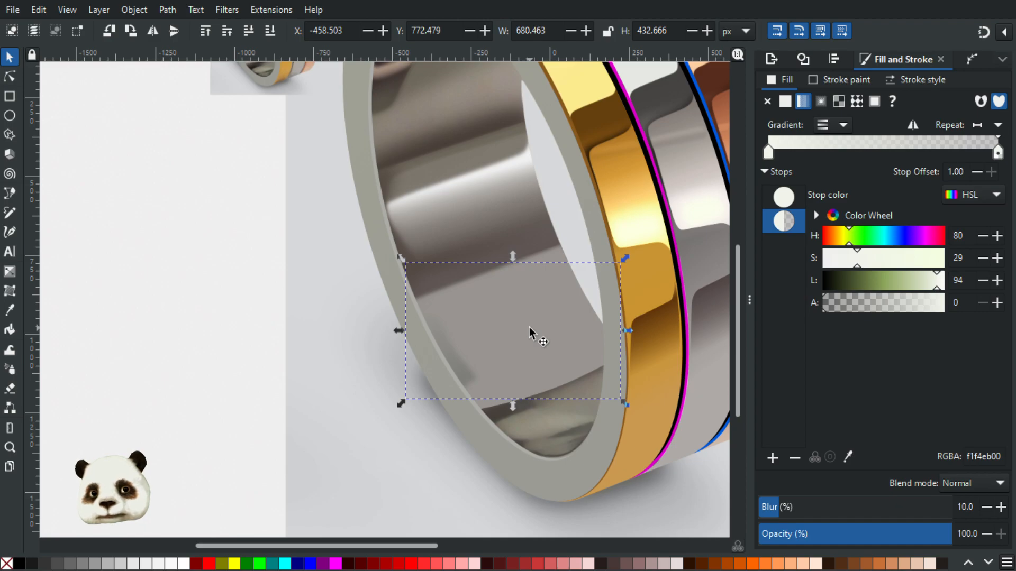
key(ctrl+z)
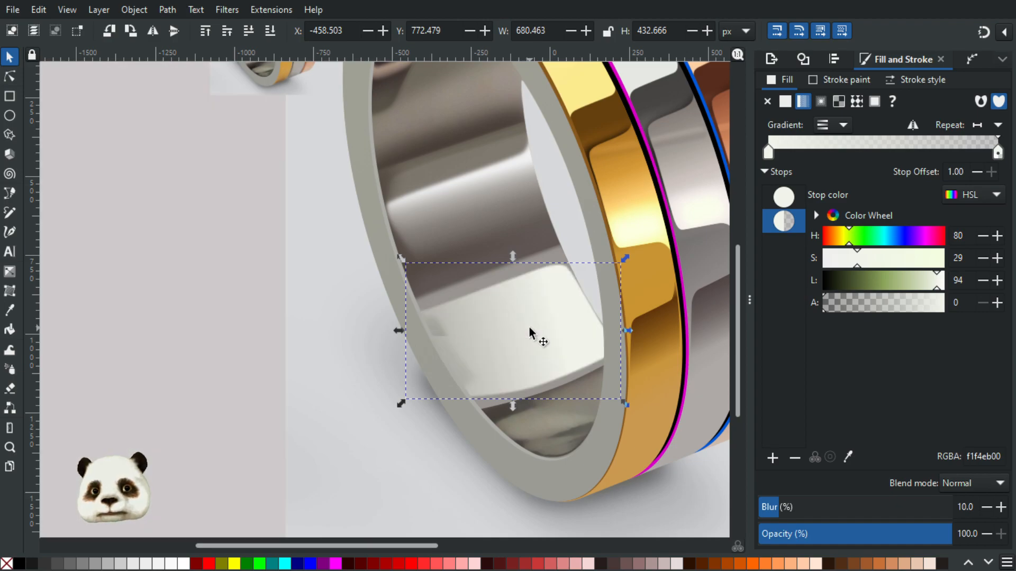
drag(281, 300, 268, 416)
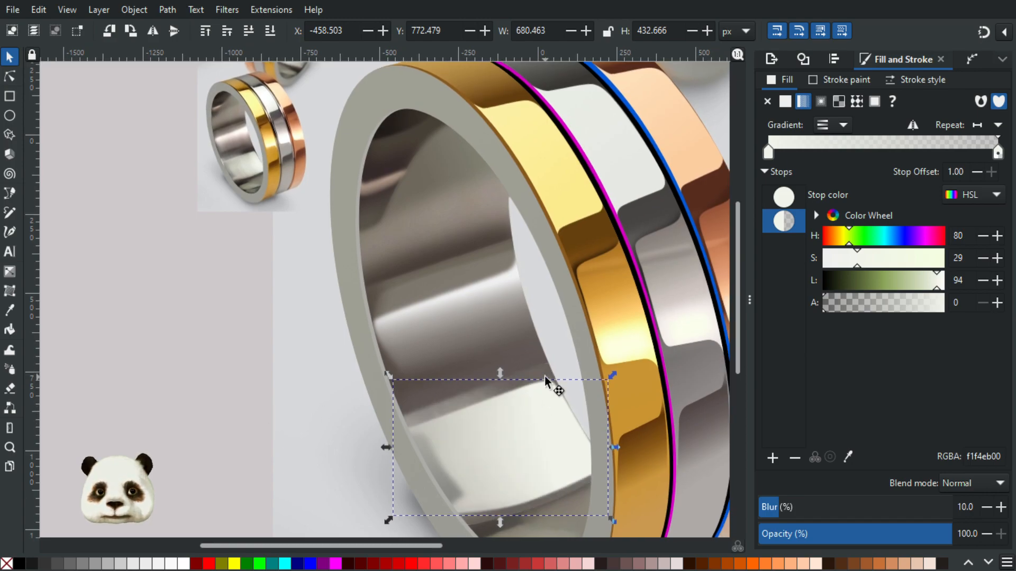
Apply a linear gradient to the grey shape, running from just above the pale reflection down to its lower edge.
click(545, 376)
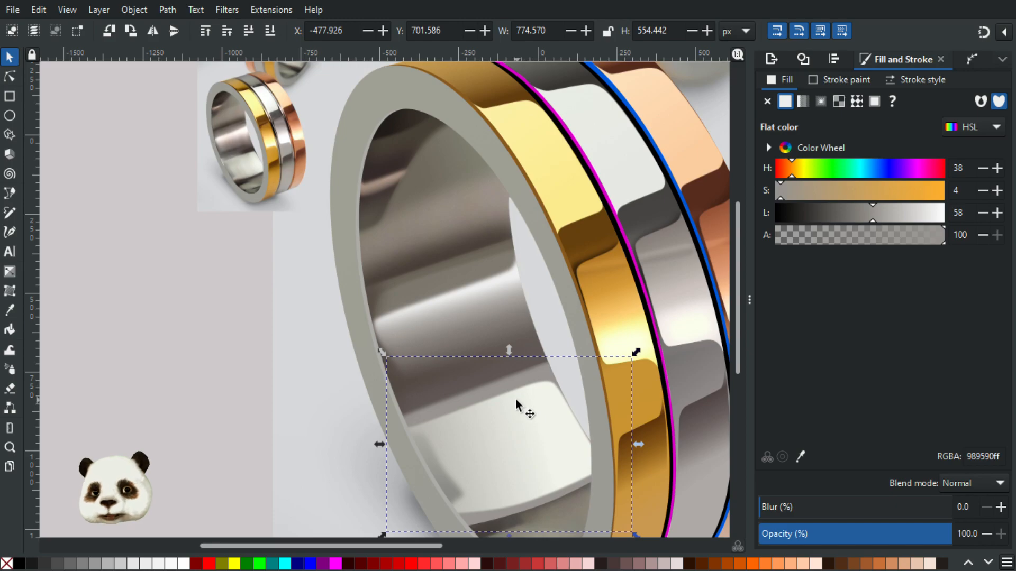
key(g)
drag(478, 394, 506, 450)
drag(530, 512, 531, 504)
Set the gradient's end stop to the dark brown 423a38 sampled from the reference ring, and blur the shape by 20%.
drag(265, 275, 361, 405)
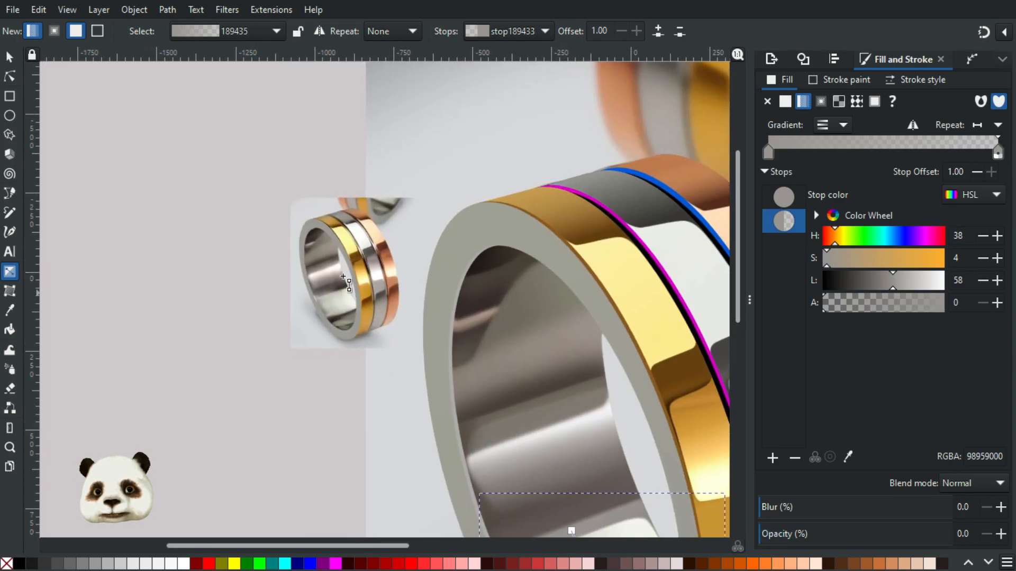
scroll(346, 284, up, 4)
scroll(317, 447, up, 1)
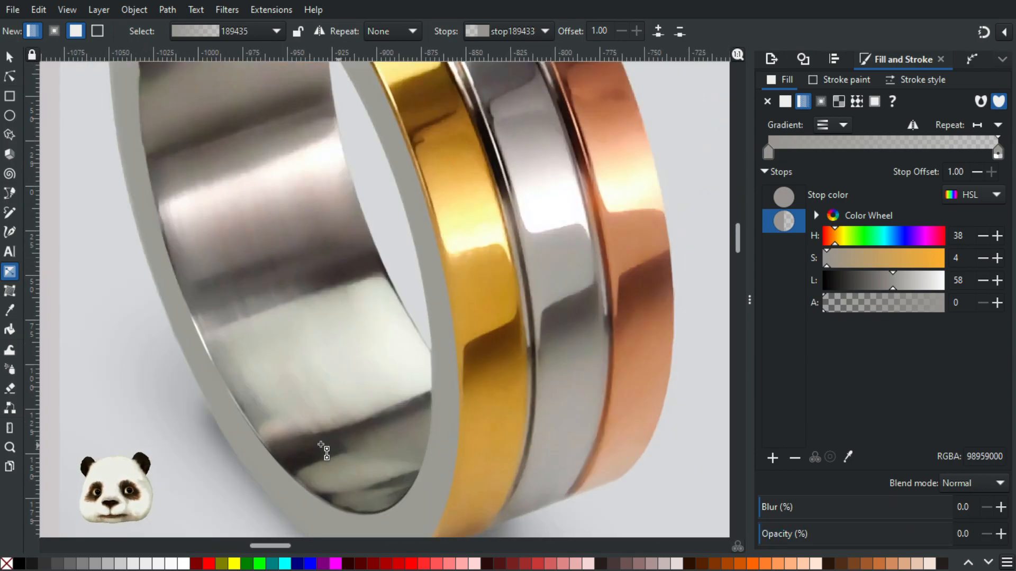
key(d)
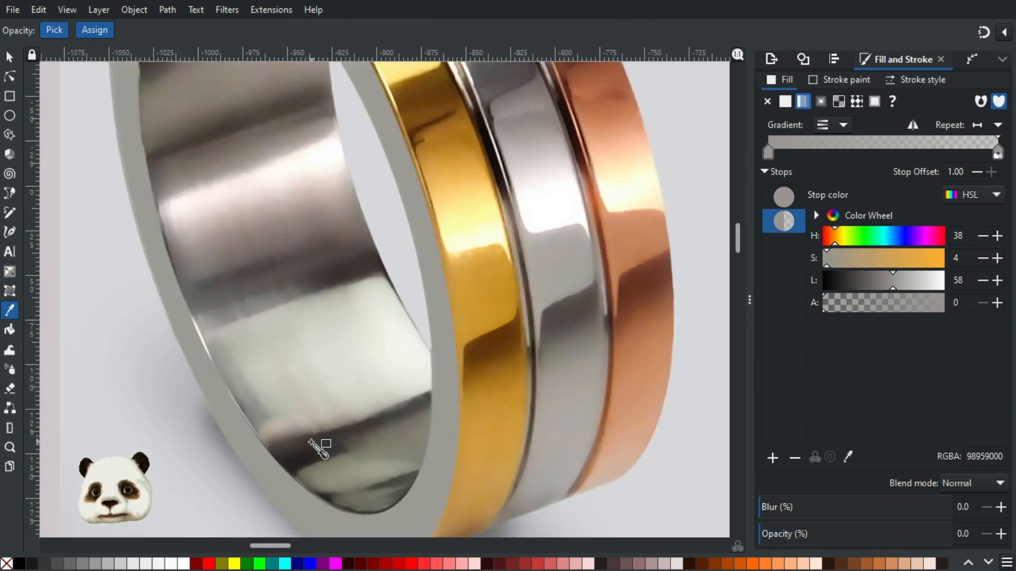
click(366, 427)
scroll(410, 440, down, 4)
drag(567, 453, 359, 117)
drag(494, 243, 437, 150)
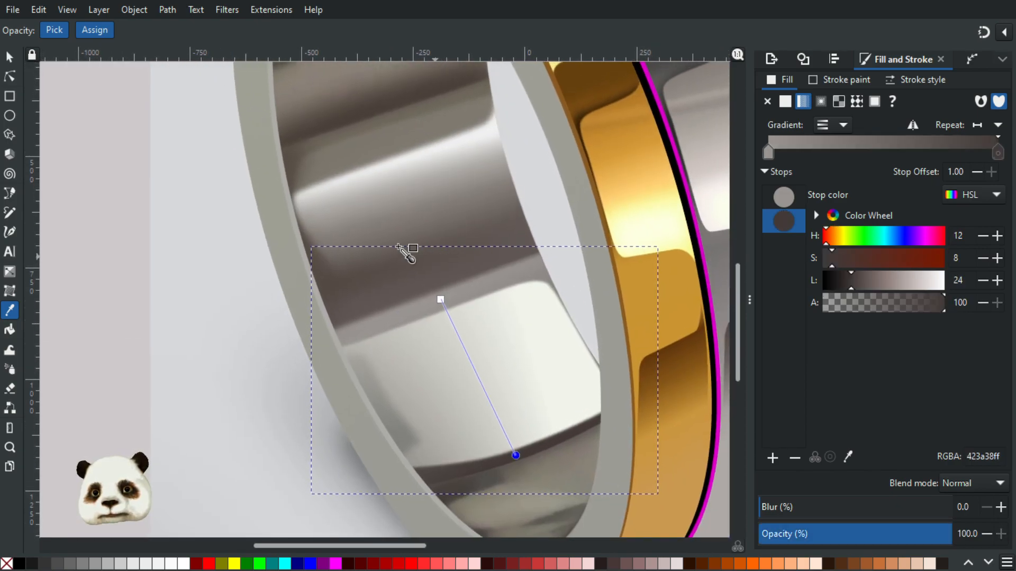
click(9, 56)
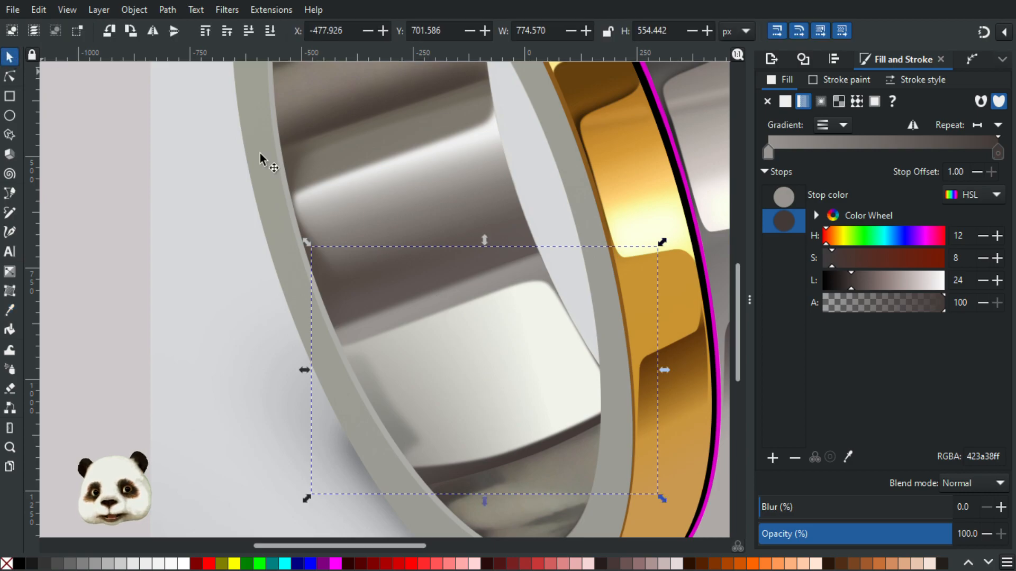
click(797, 506)
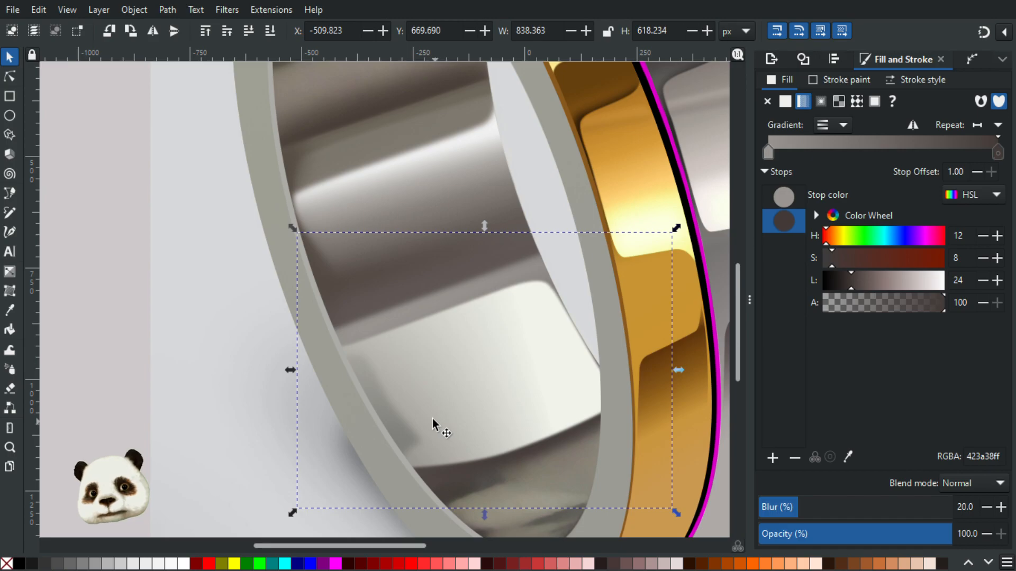
Compare the lower inner surface reflections of the drawing with those on the reference ring.
scroll(325, 412, down, 3)
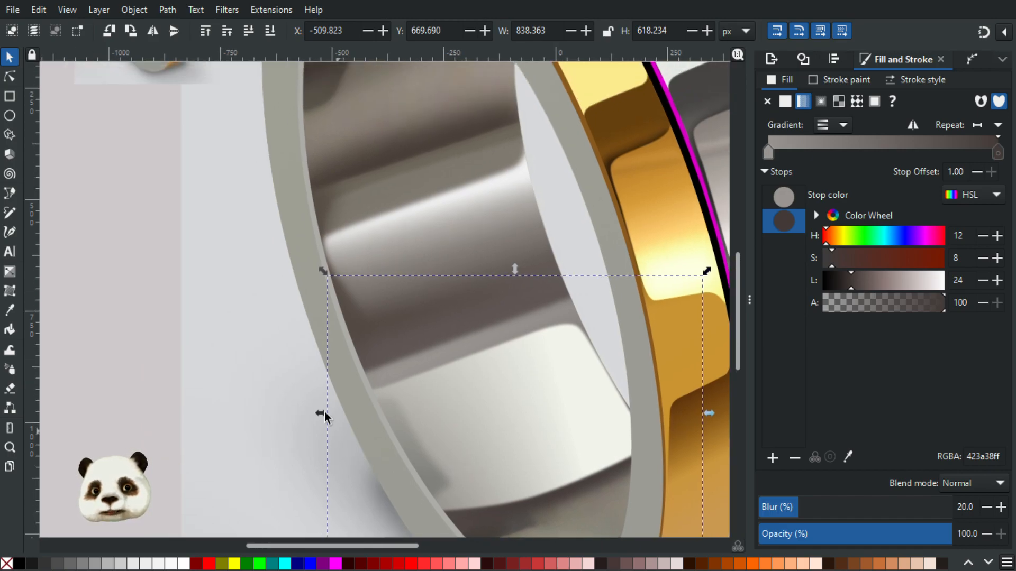
scroll(265, 262, up, 1)
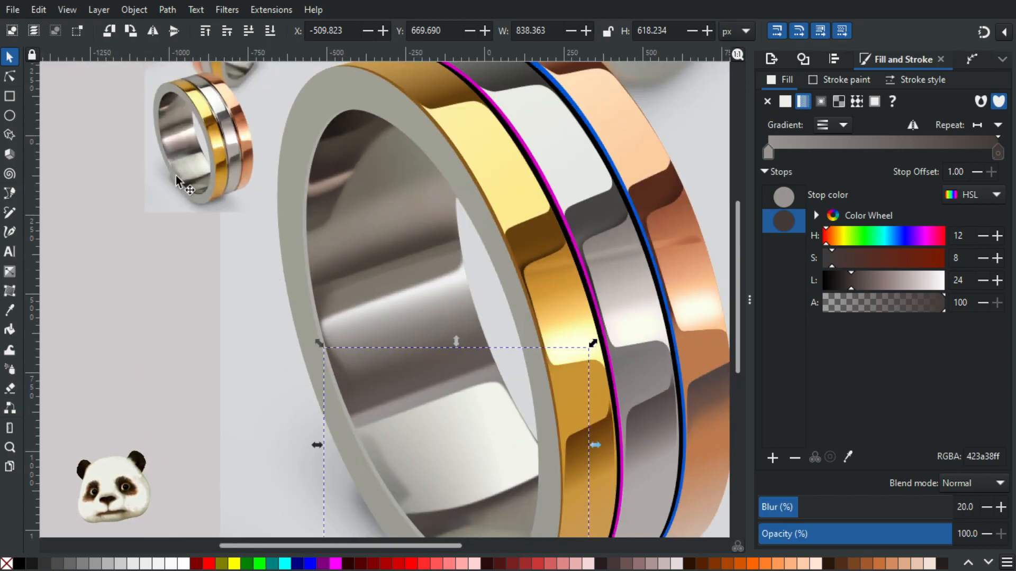
scroll(179, 163, up, 2)
scroll(179, 163, down, 2)
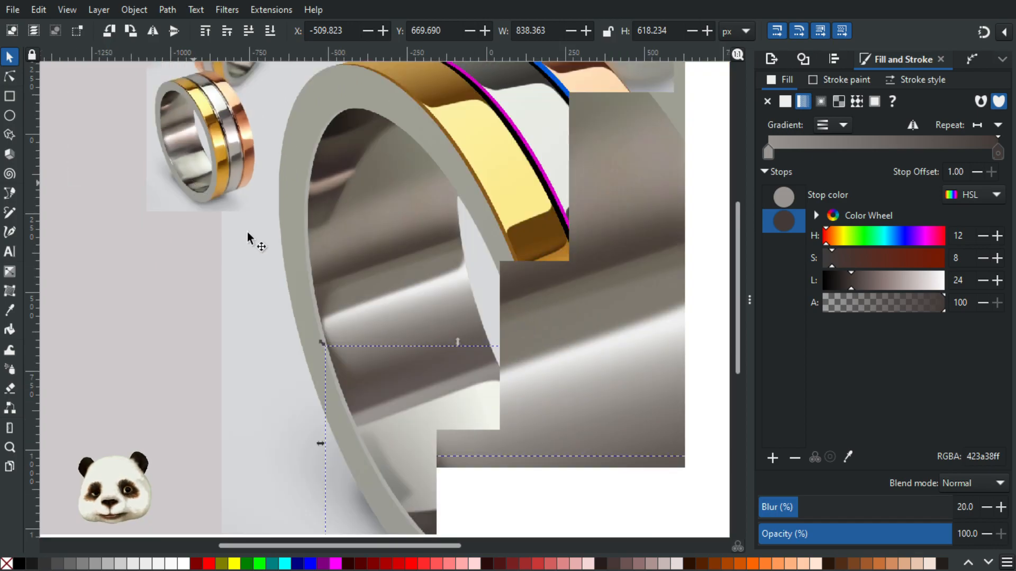
scroll(219, 180, up, 2)
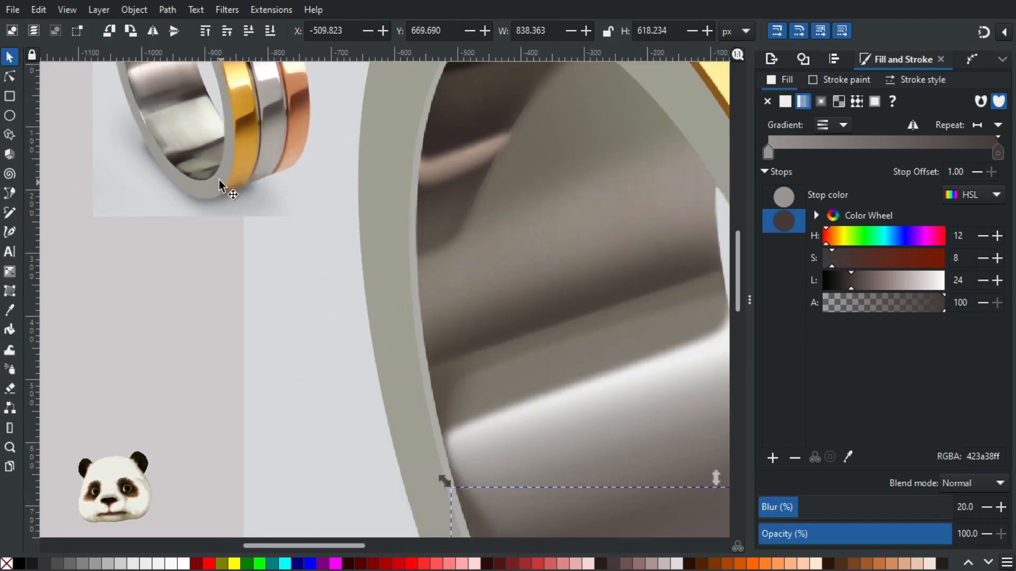
scroll(268, 272, down, 1)
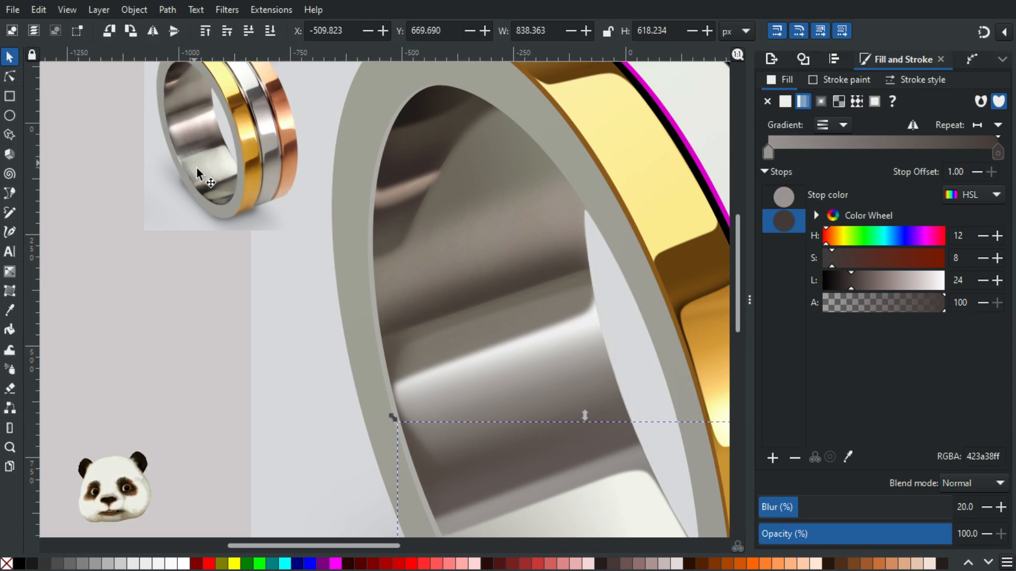
scroll(223, 180, up, 4)
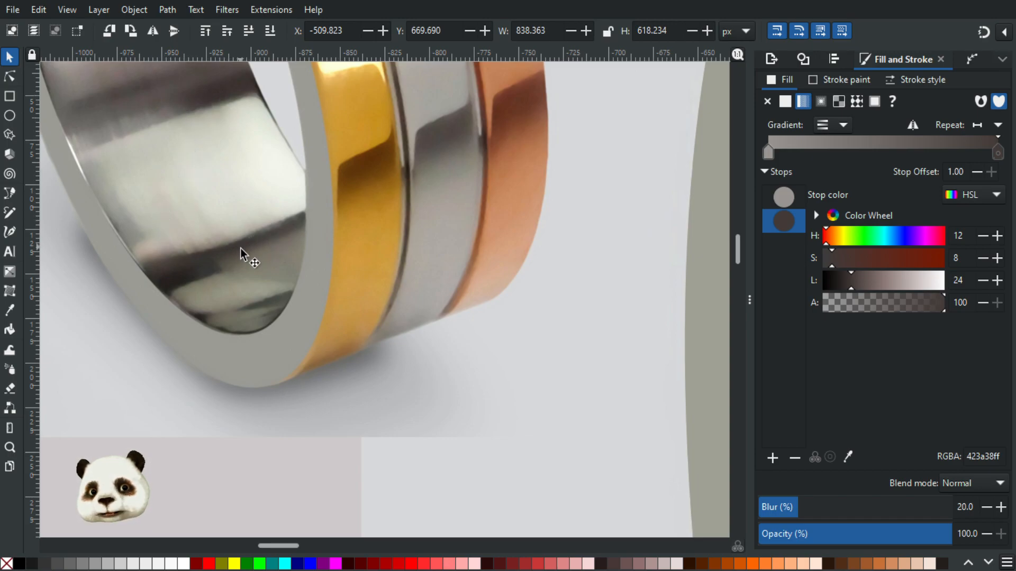
scroll(240, 249, down, 3)
scroll(501, 292, down, 1)
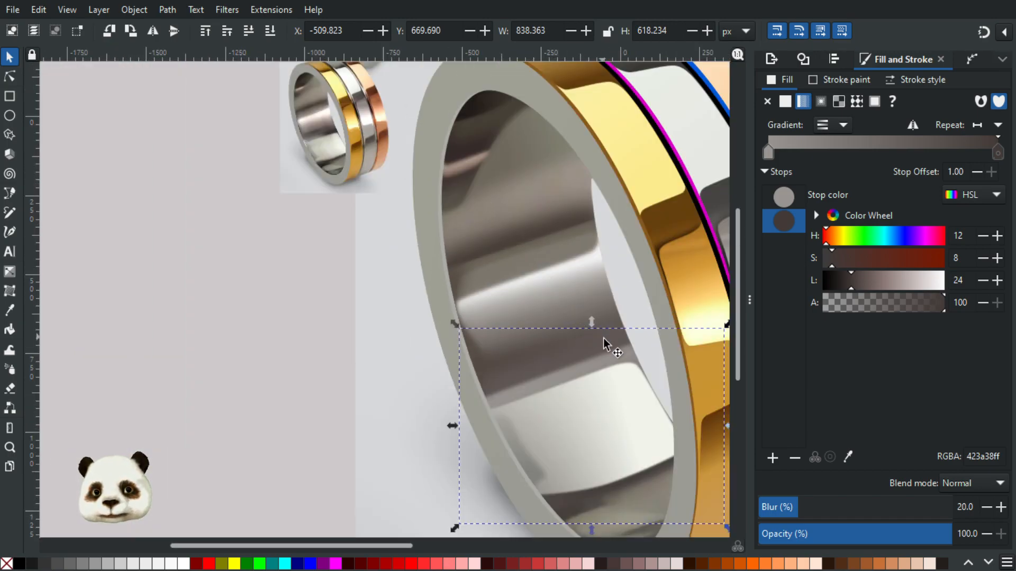
scroll(531, 300, up, 1)
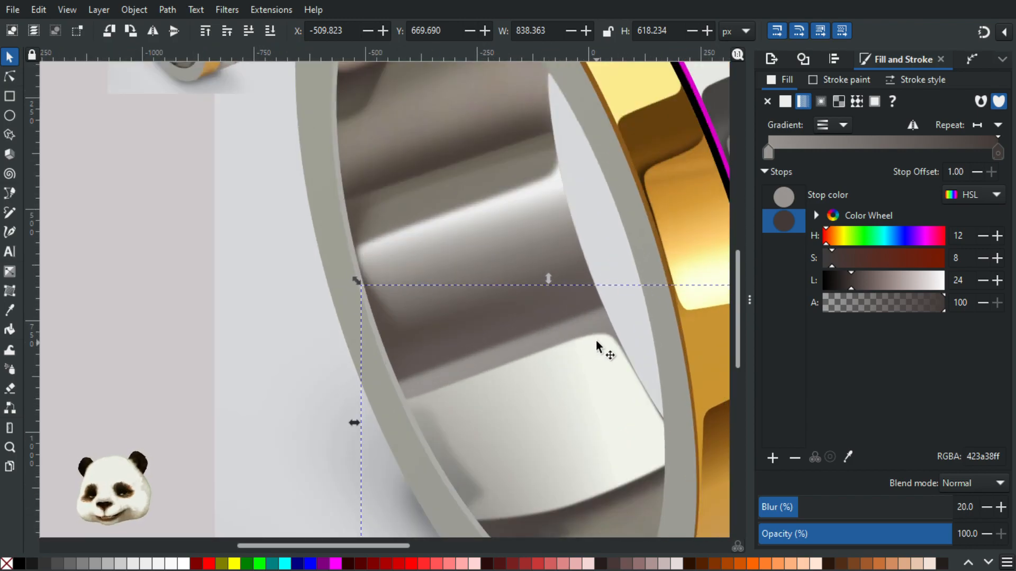
Draw a closed dark shape about 455 by 347 px over the pale reflection's upper part, reaching past its inner edge.
key(b)
click(616, 296)
drag(512, 337, 495, 381)
drag(478, 449, 524, 468)
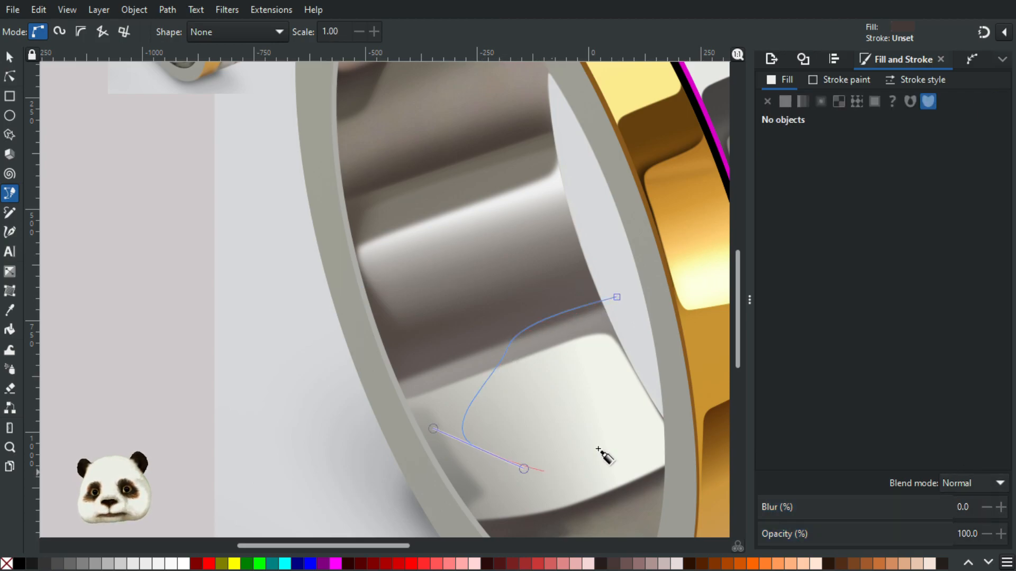
drag(654, 387, 658, 380)
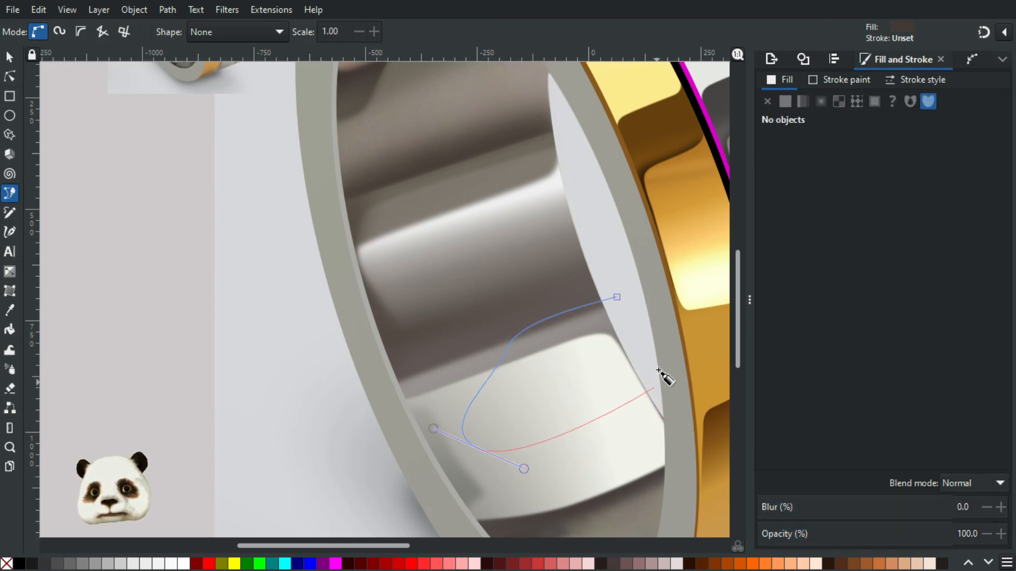
click(616, 297)
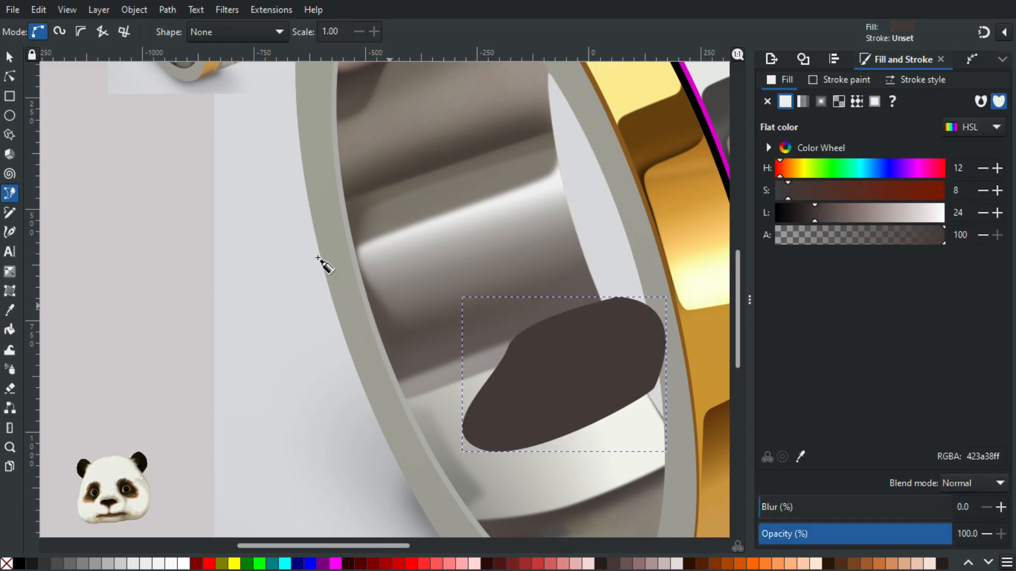
Cut the new dark shape and paste it in place among the inner surface shapes, behind the pale reflection.
key(ctrl+z)
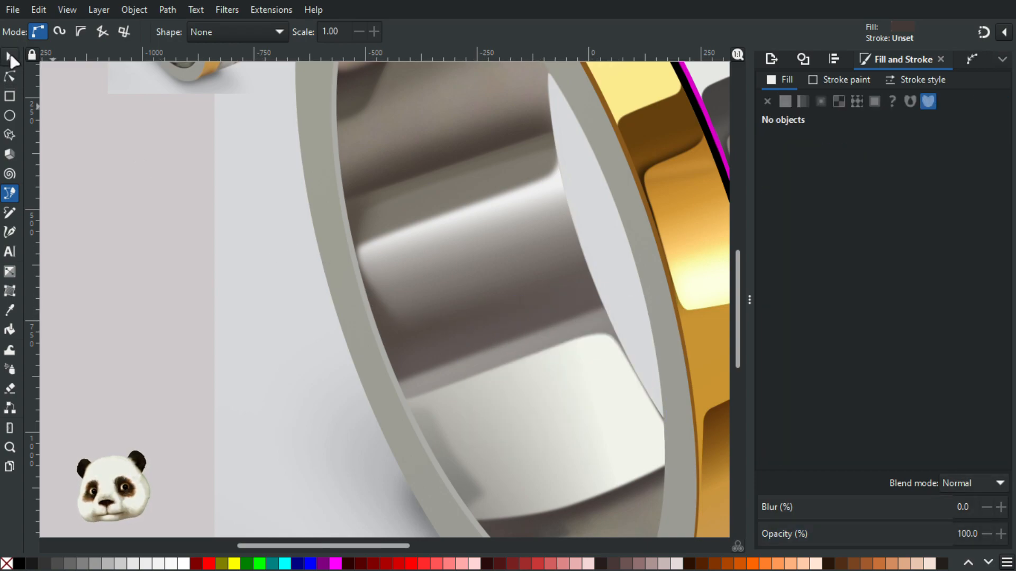
click(10, 53)
double_click(547, 376)
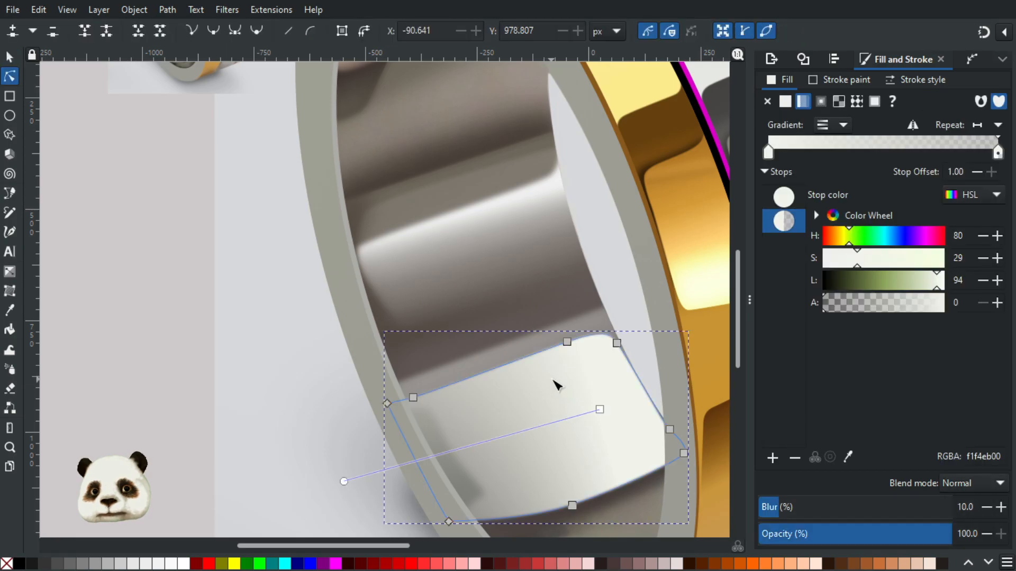
click(531, 344)
key(s)
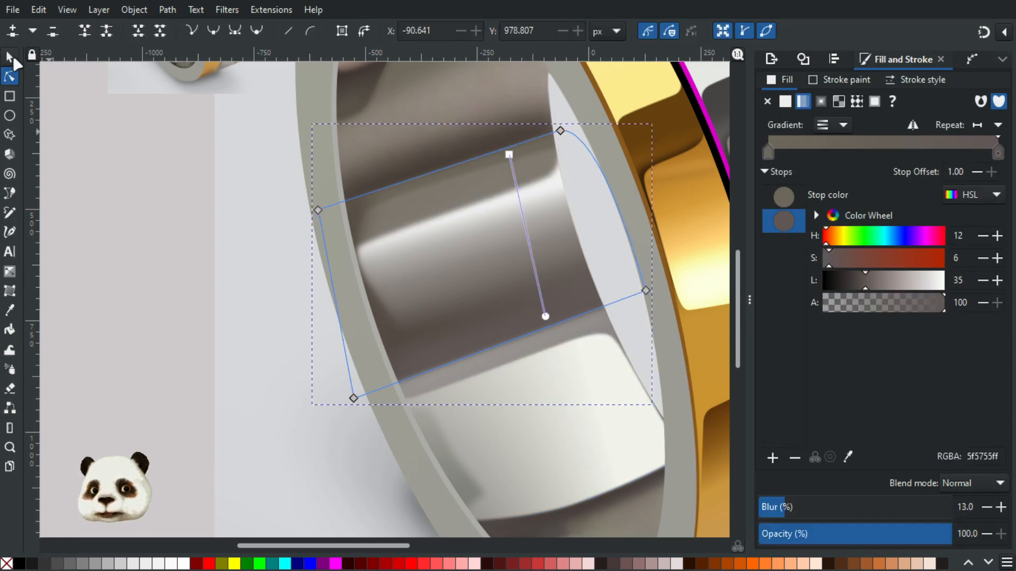
click(480, 359)
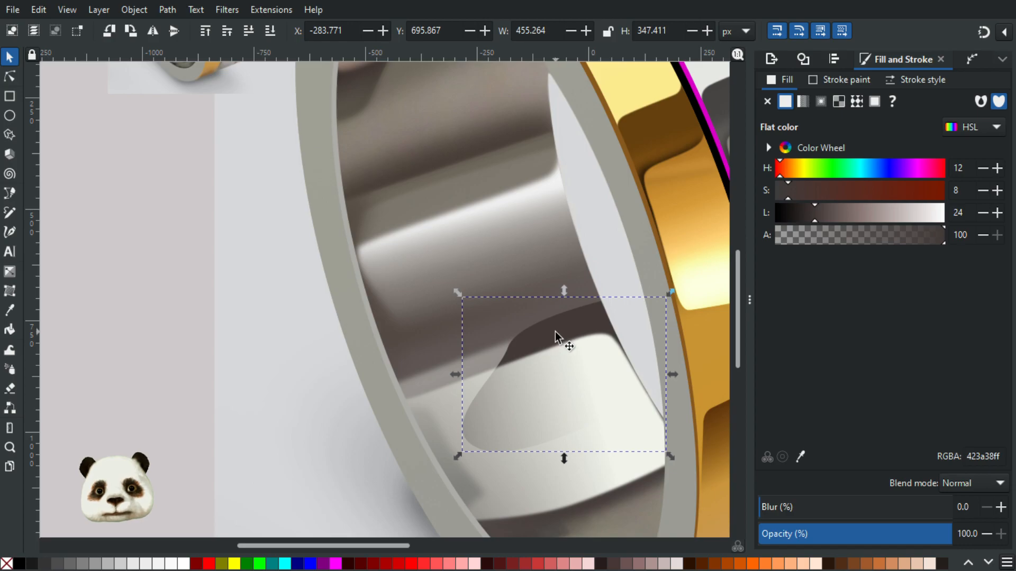
Try moving the dark shape up over the band above, undo the move, and stack the shape behind that band.
drag(554, 331, 497, 214)
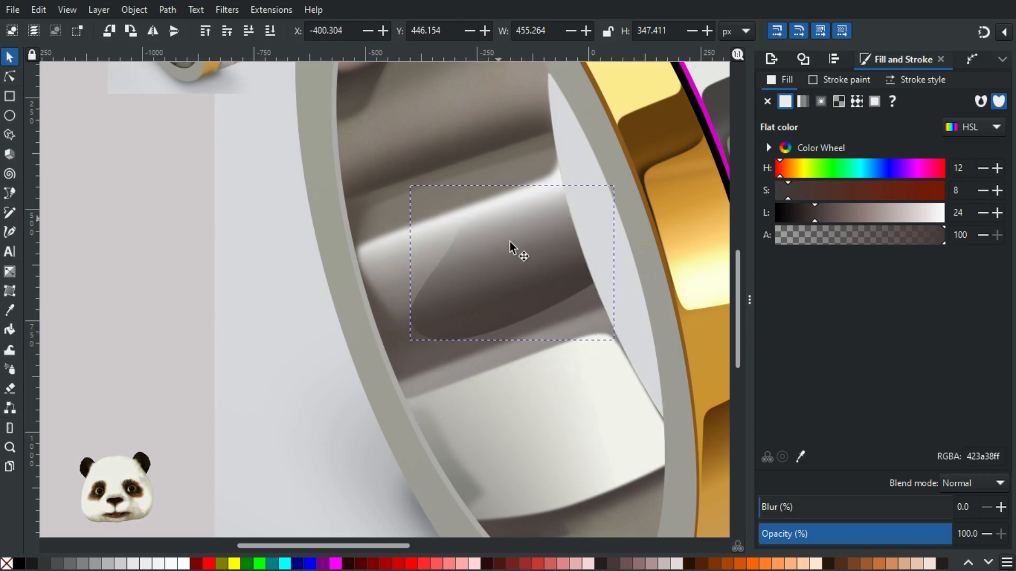
key(ctrl+z)
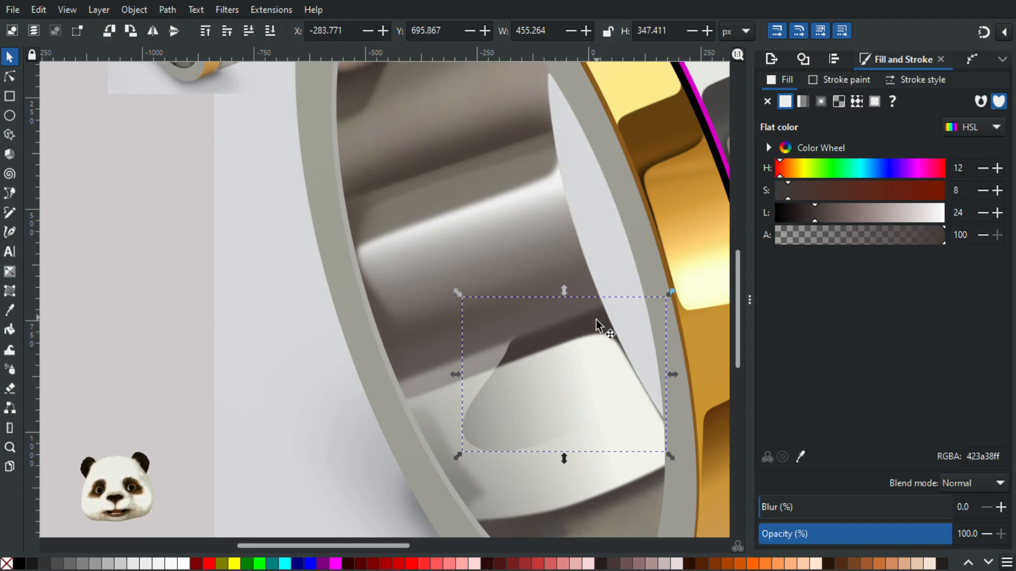
Try moving the pale reflection toward the ring's outer edge, then undo the move.
click(596, 320)
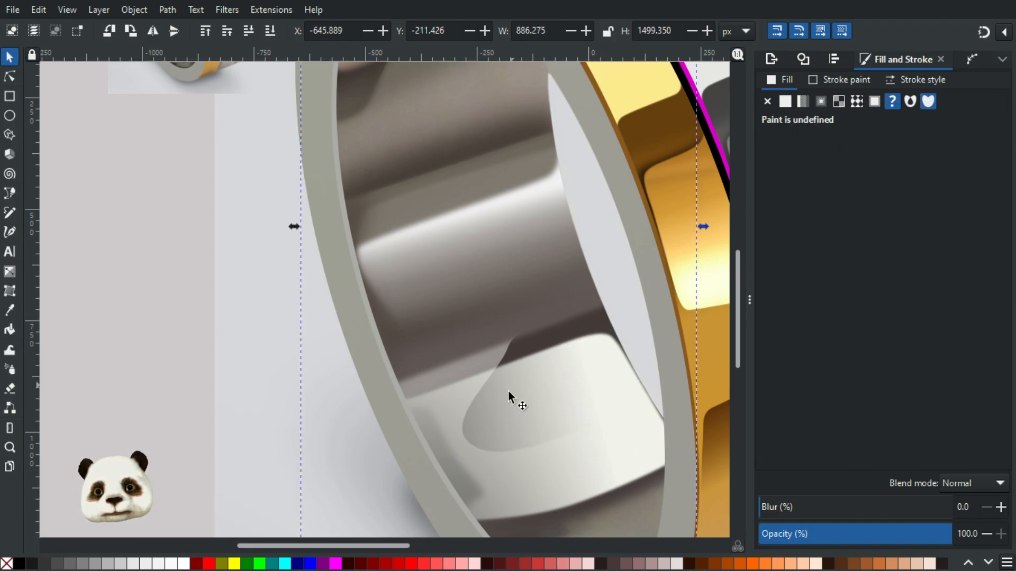
click(526, 455)
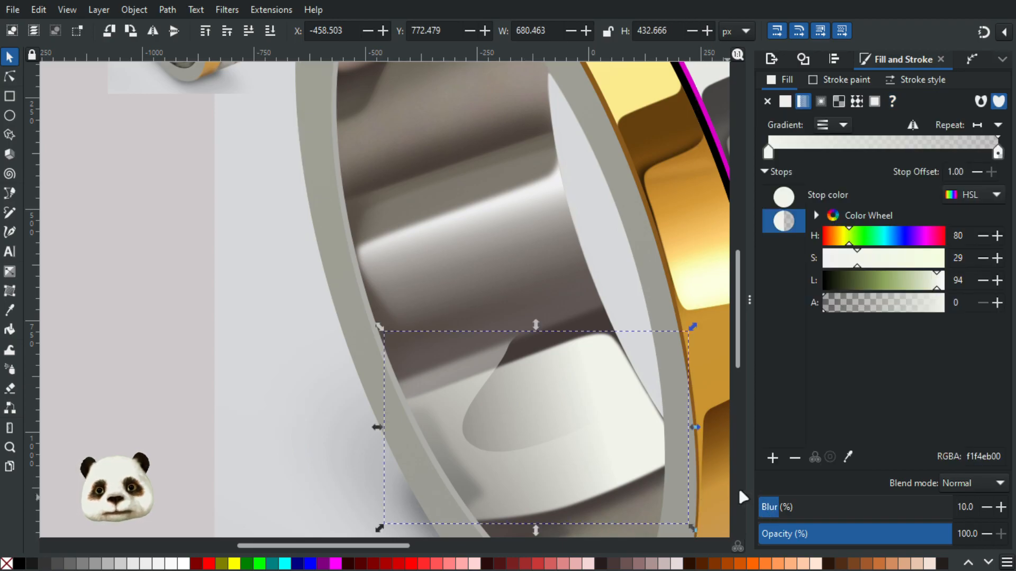
drag(580, 445, 485, 416)
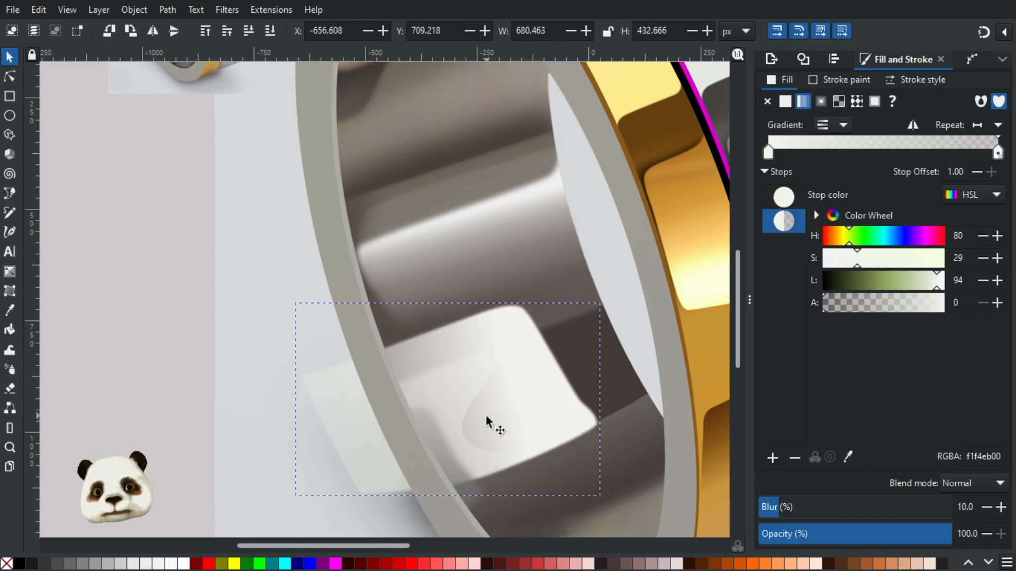
key(ctrl+z)
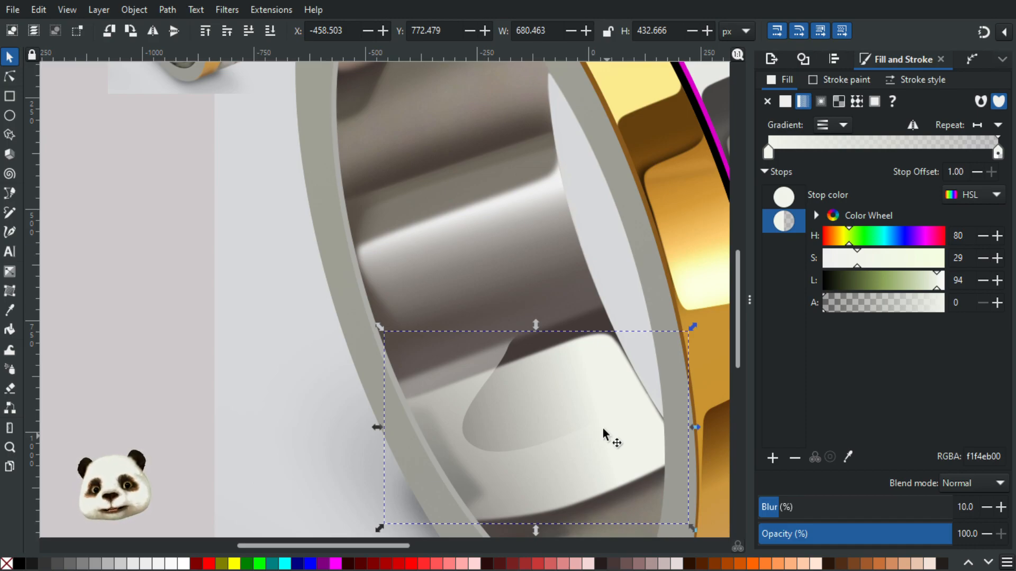
Raise the opacity of the blurred grey shadow at the pale reflection's outer end to 90%.
alt+scroll(464, 467, up, 1)
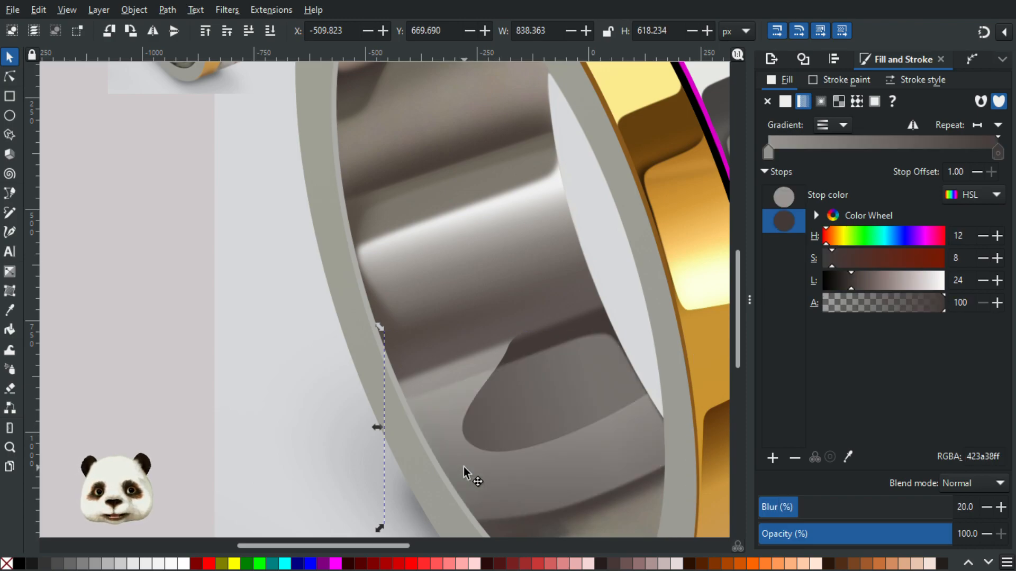
alt+scroll(455, 465, up, 3)
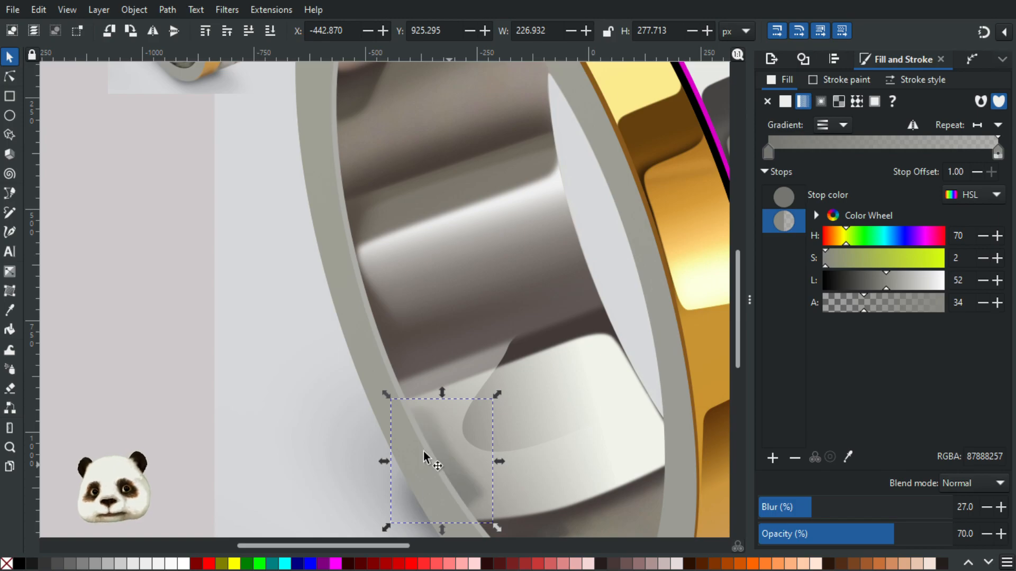
scroll(354, 453, down, 1)
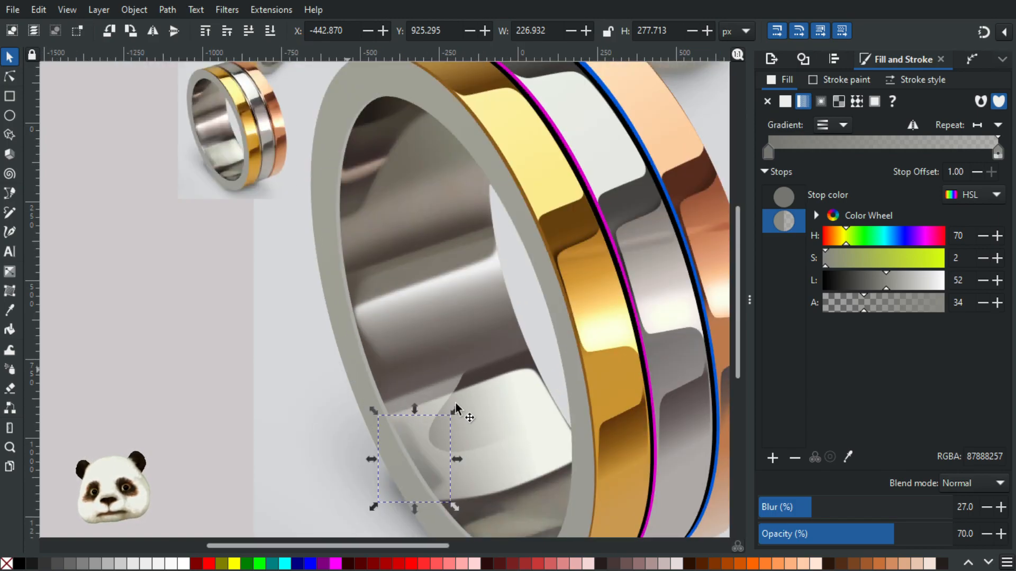
click(916, 534)
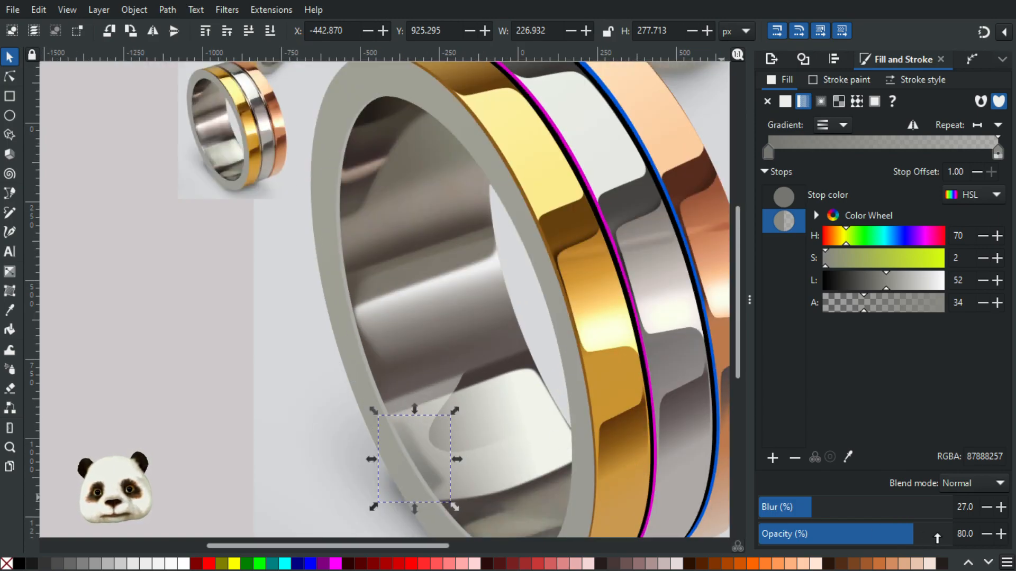
click(934, 531)
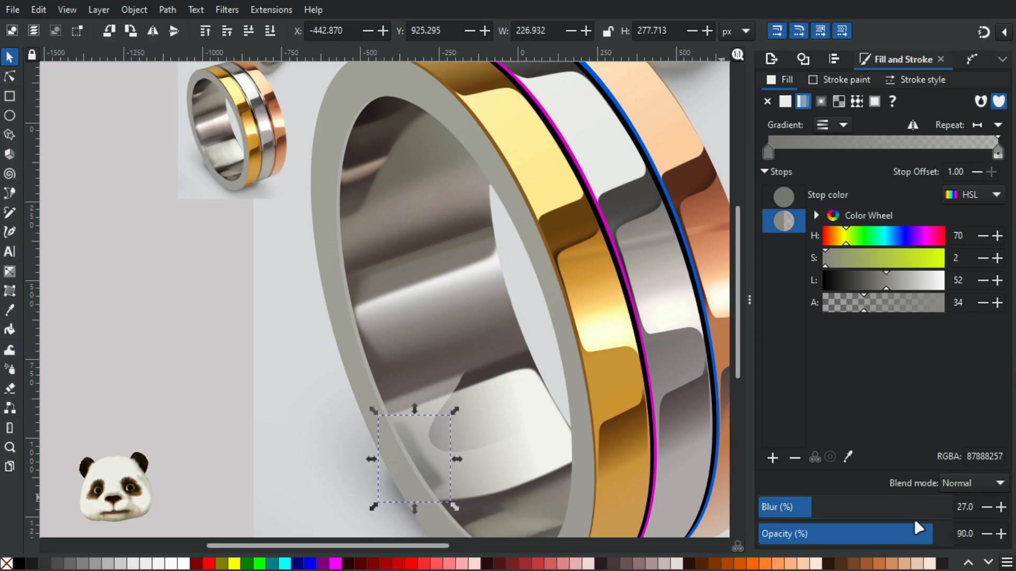
Set the blur of the dark shape behind the pale reflection's upper part to 30%.
click(487, 378)
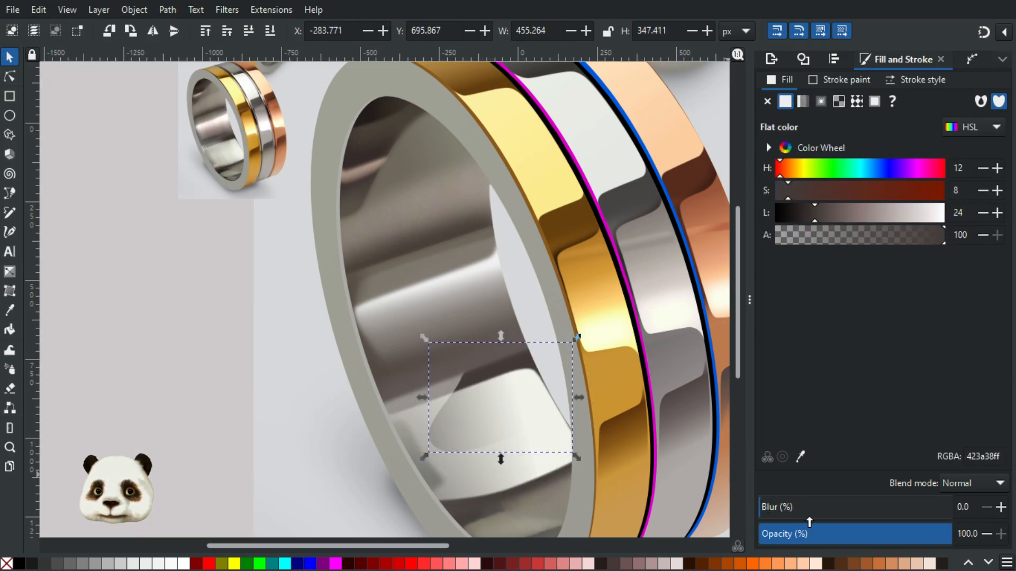
drag(814, 507, 834, 502)
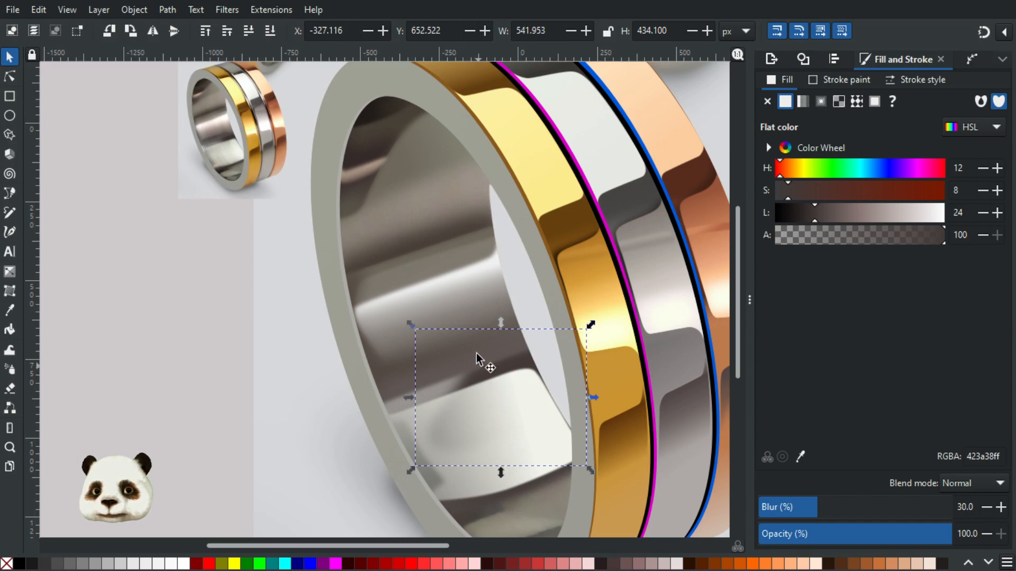
scroll(476, 359, down, 2)
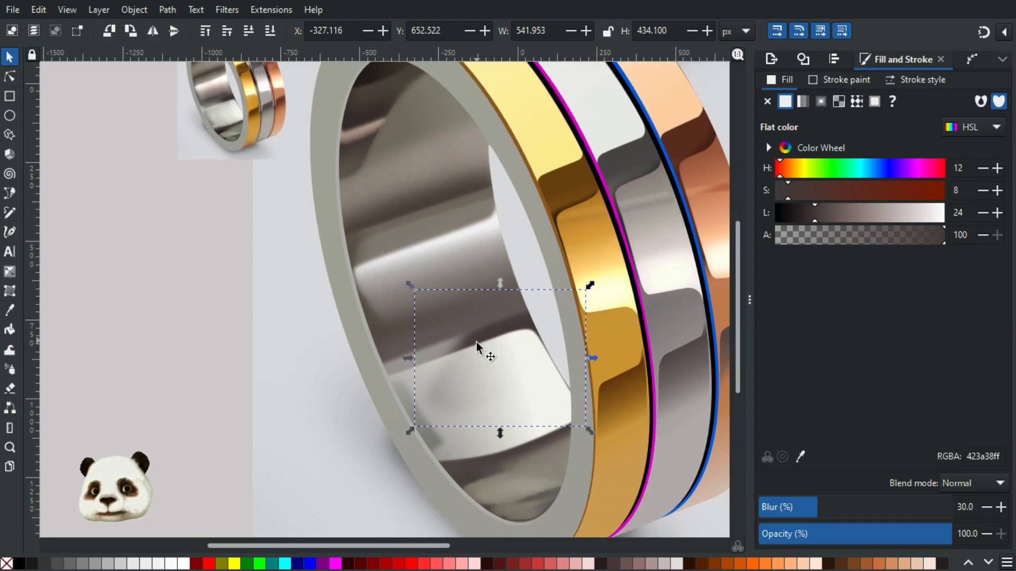
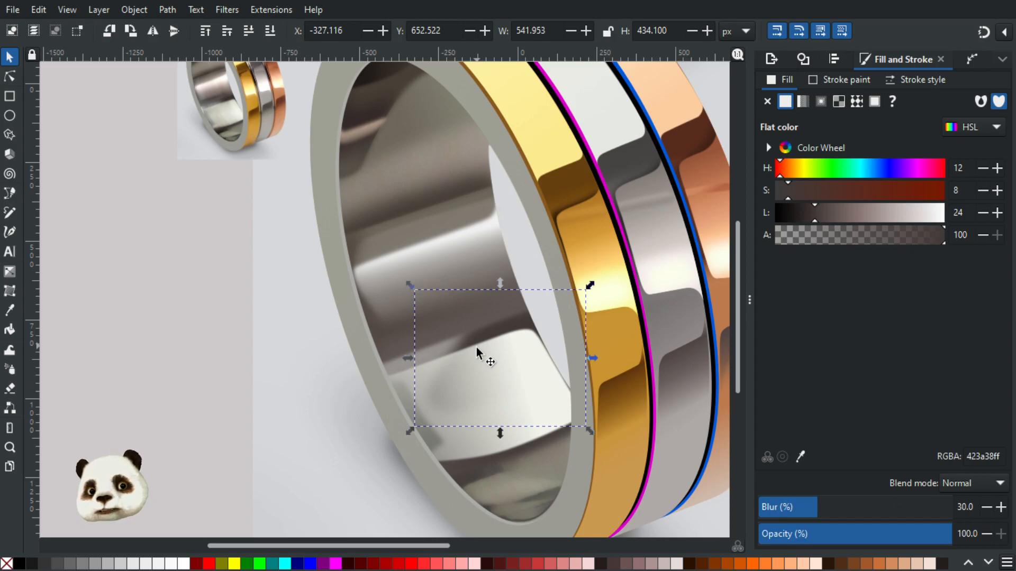
Reshape the dark shape by moving its lower outer node inward to about X 22, Y 921 px.
scroll(493, 370, up, 1)
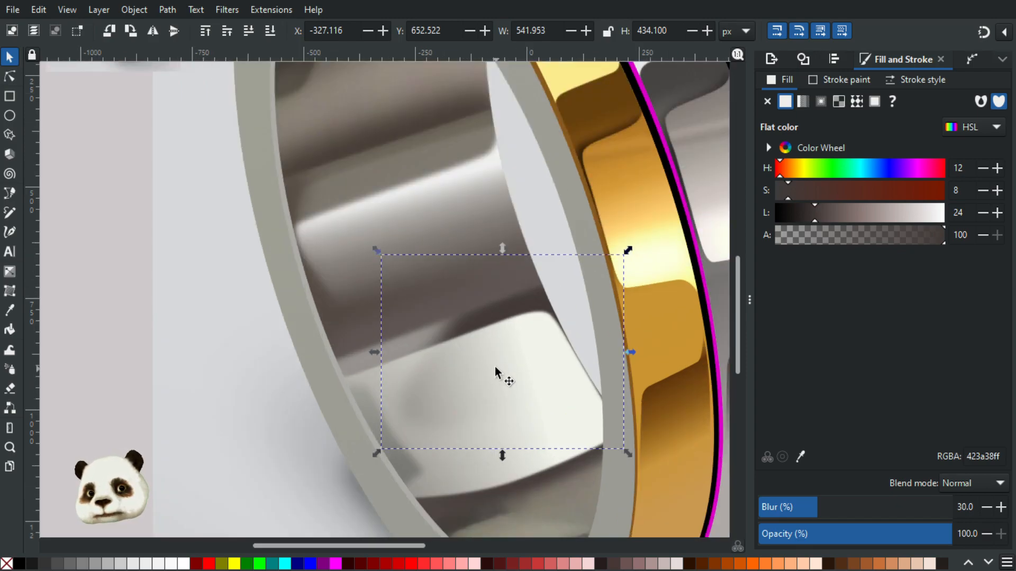
key(b)
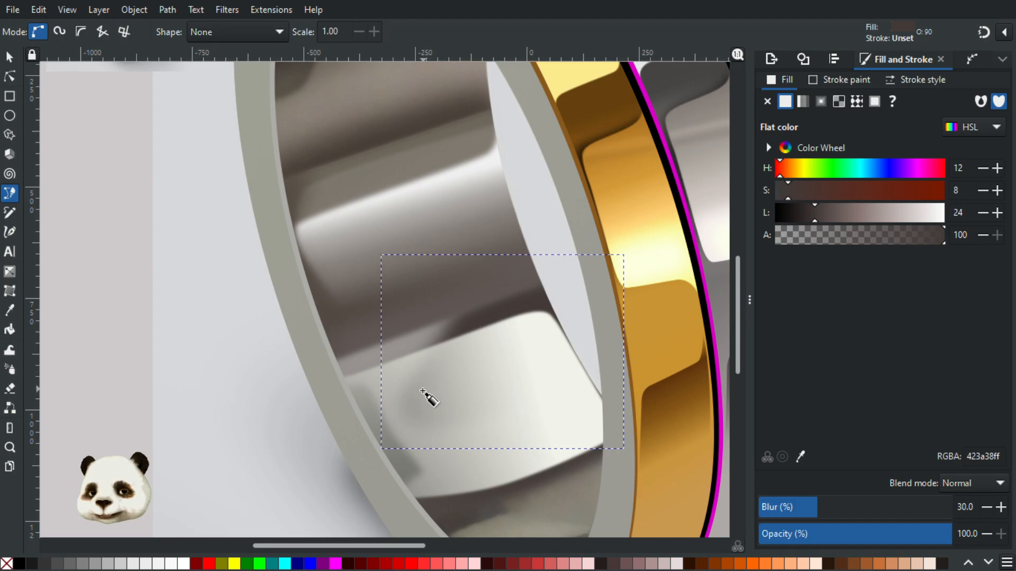
key(n)
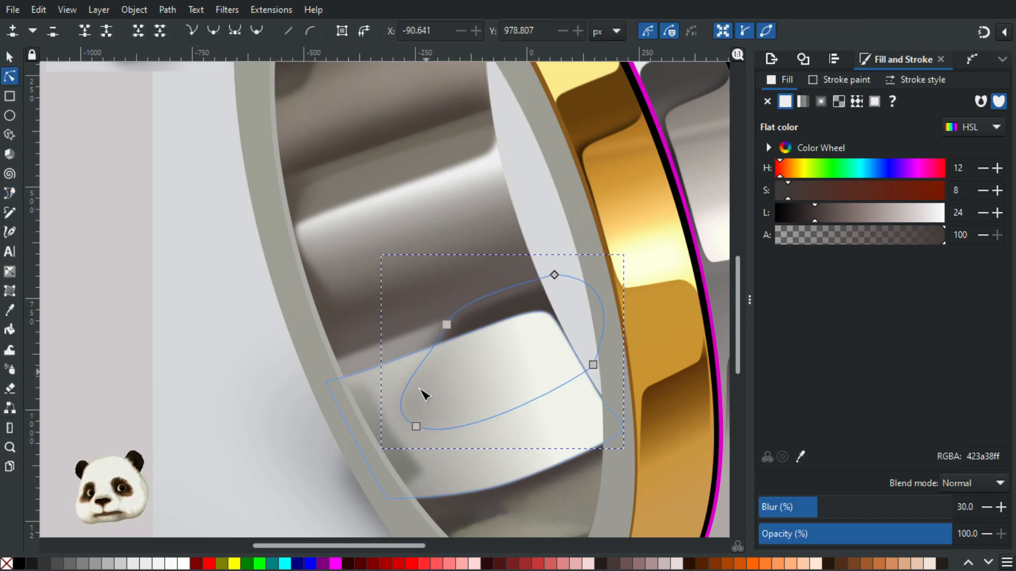
click(416, 426)
drag(416, 426, 543, 379)
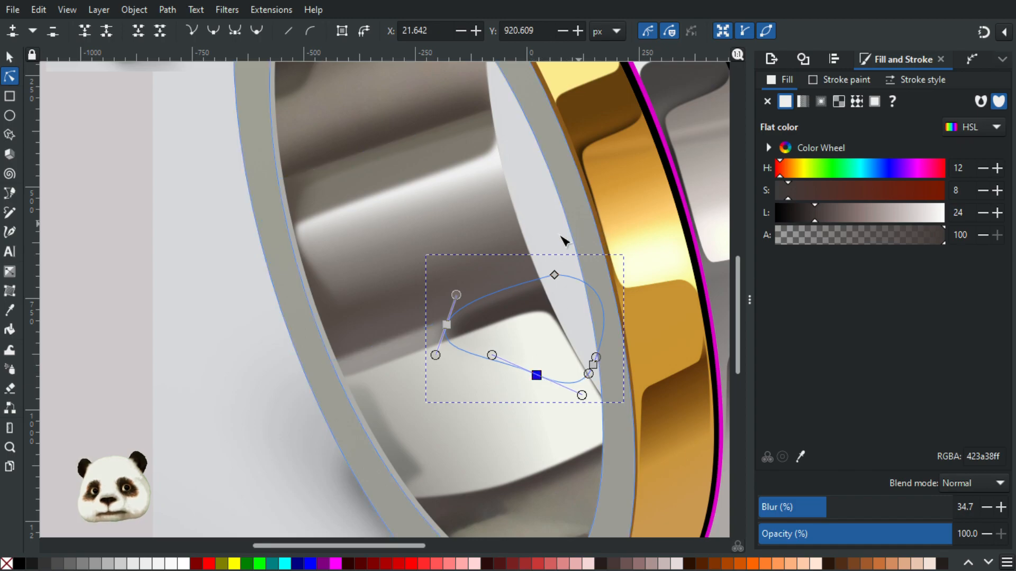
Recolour the start stop of the gradient band behind the pale reflection to 827e7b, sampled from the reference ring.
click(390, 354)
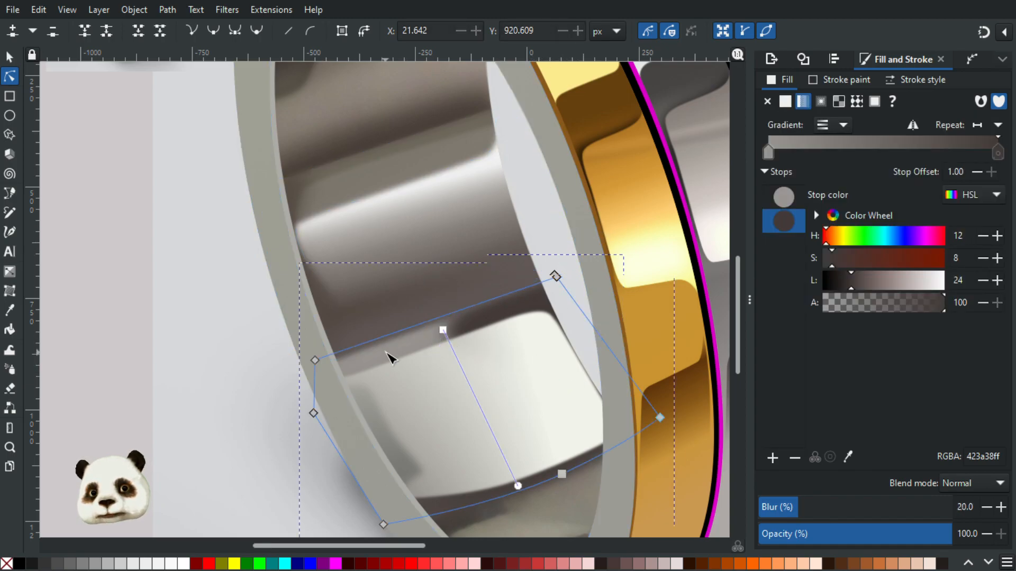
click(443, 331)
drag(317, 217, 496, 484)
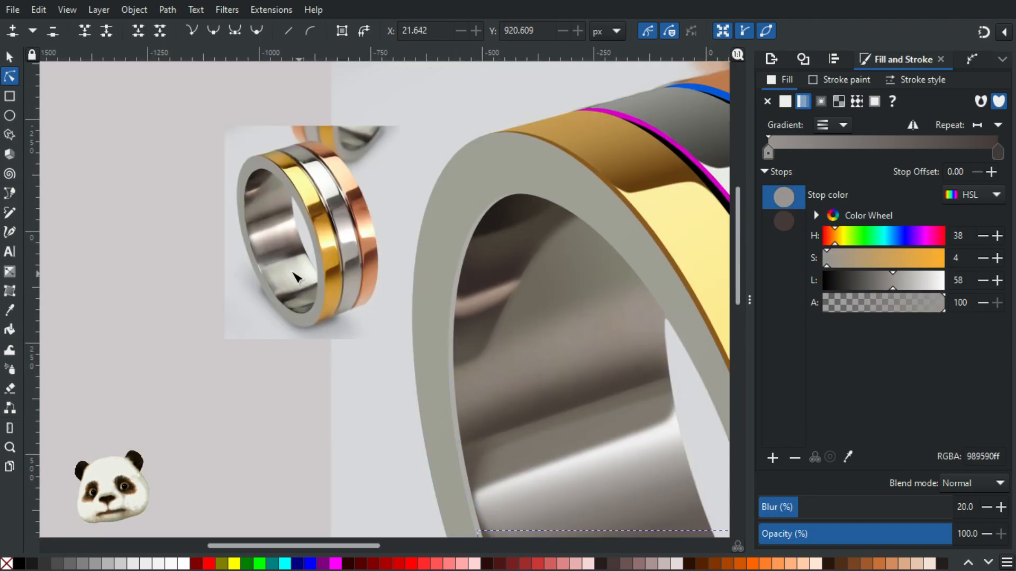
key(d)
click(364, 304)
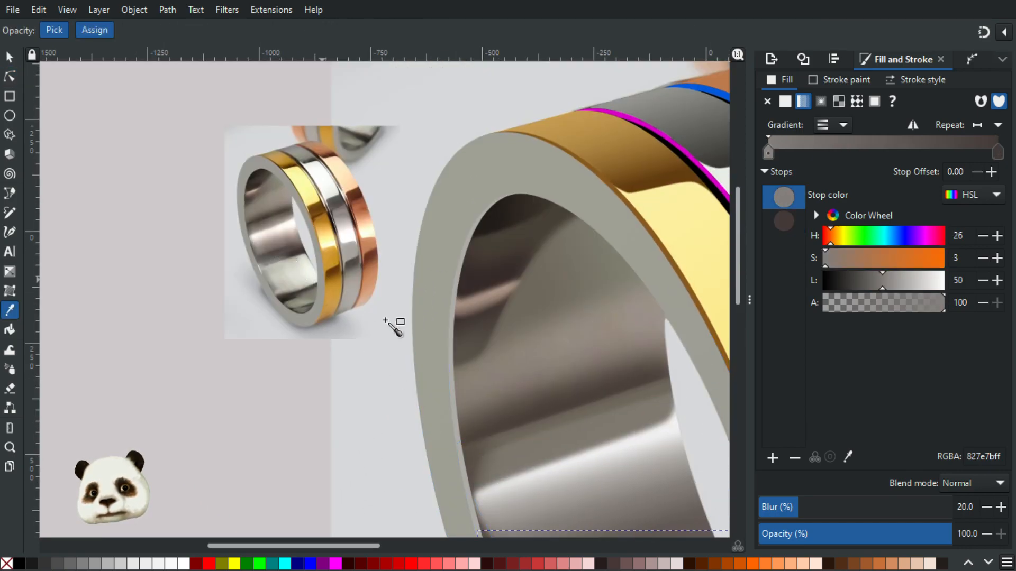
Draw a closed shape about 324 by 174 px along the outer half of the pale reflection's upper edge.
scroll(446, 360, down, 2)
drag(578, 435, 543, 360)
scroll(520, 381, up, 1)
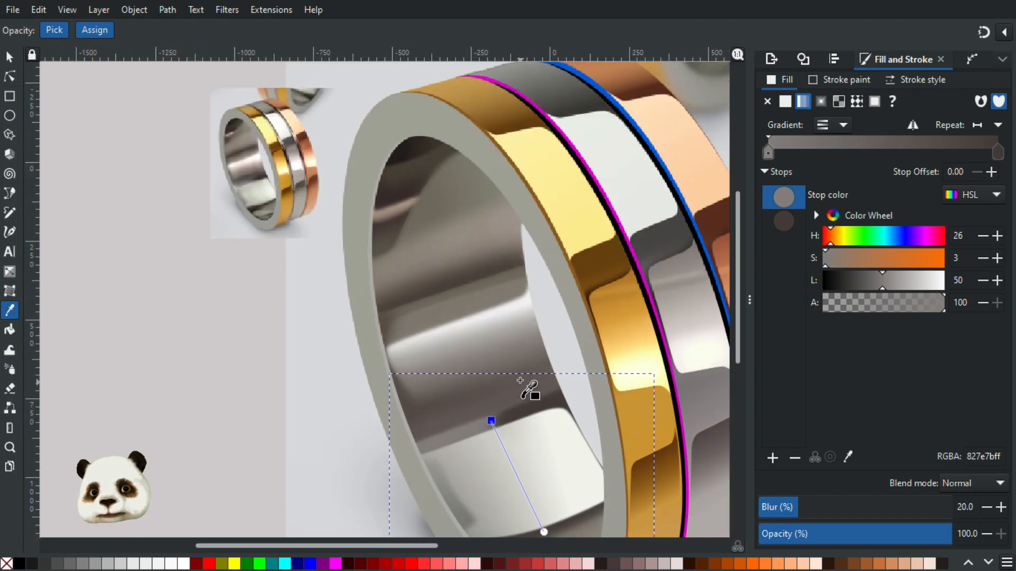
drag(468, 334, 443, 273)
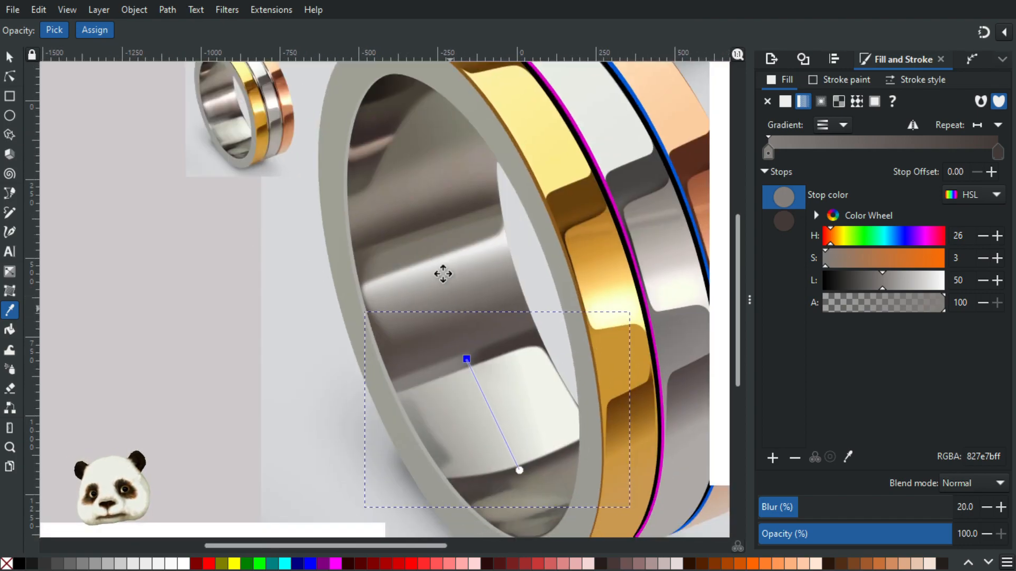
scroll(439, 317, up, 1)
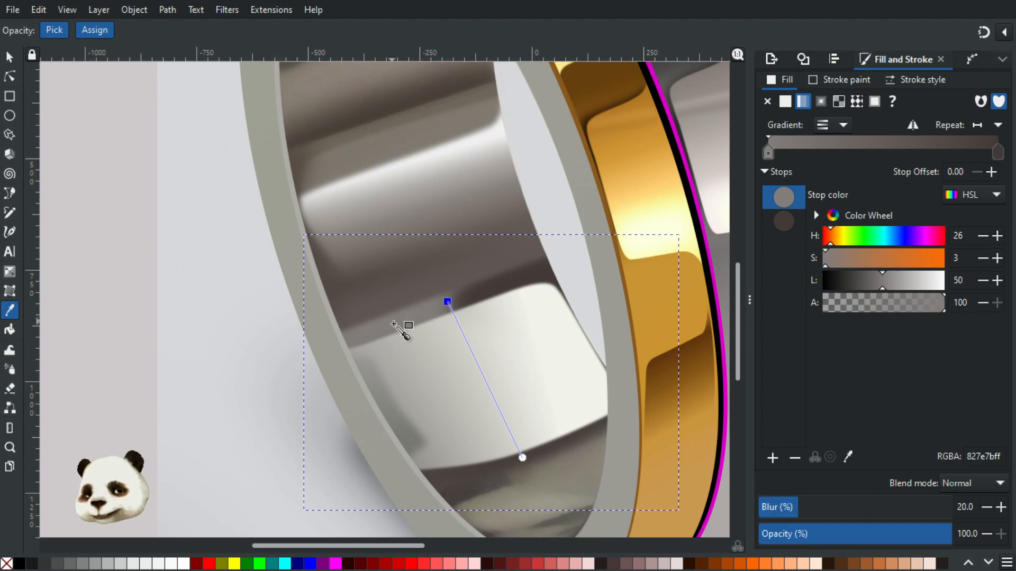
key(b)
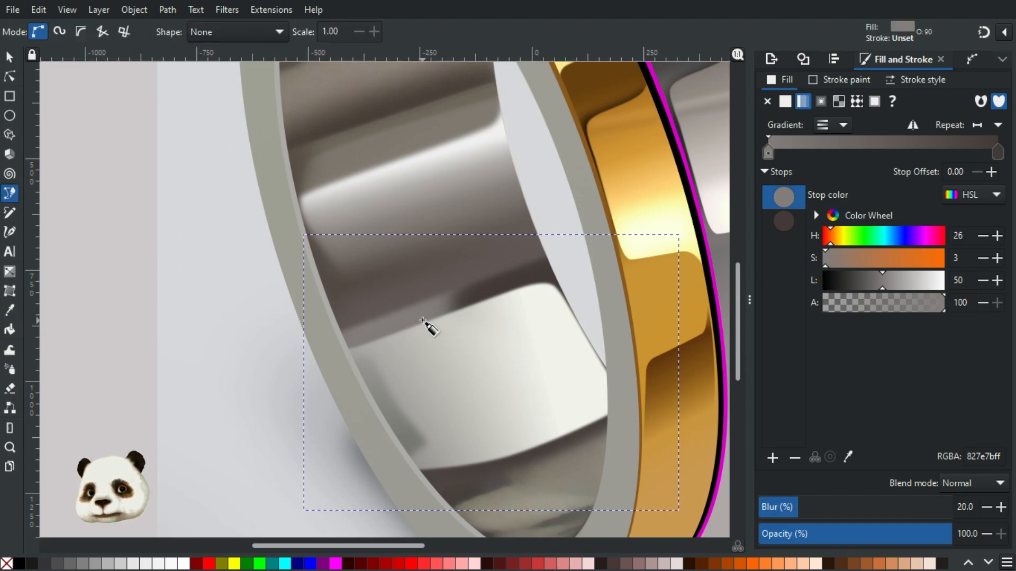
click(334, 356)
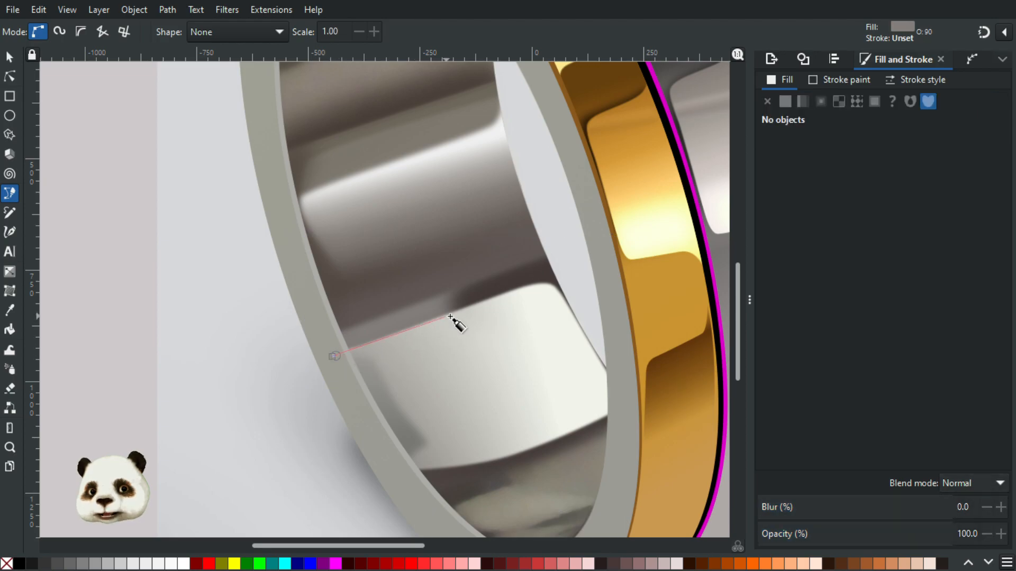
drag(451, 279, 419, 287)
drag(333, 356, 366, 401)
Cut the new shape, paste it in place among the inner surface shapes behind the pale reflection, and set its opacity to 100%.
key(Delete)
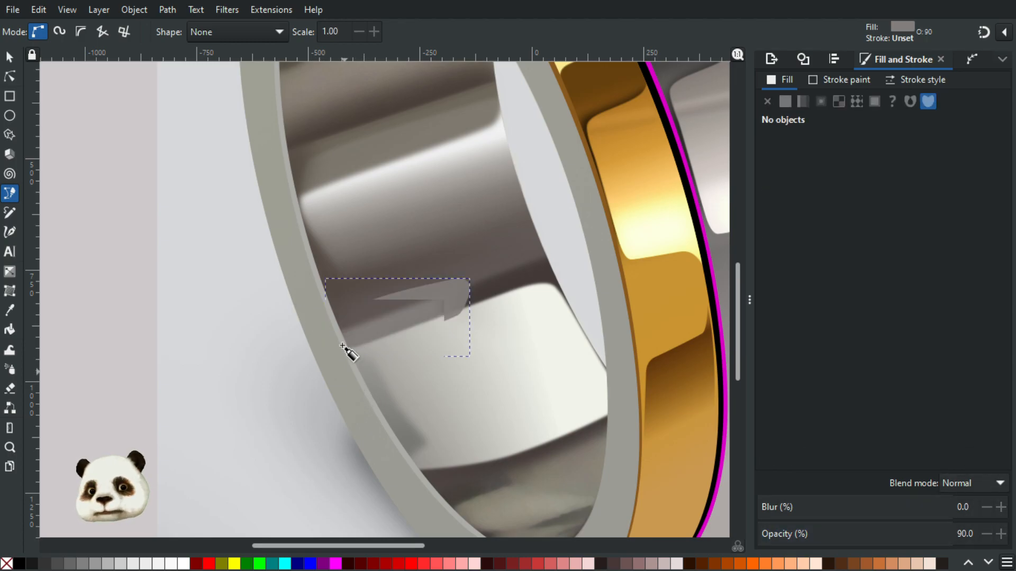
click(10, 57)
click(420, 246)
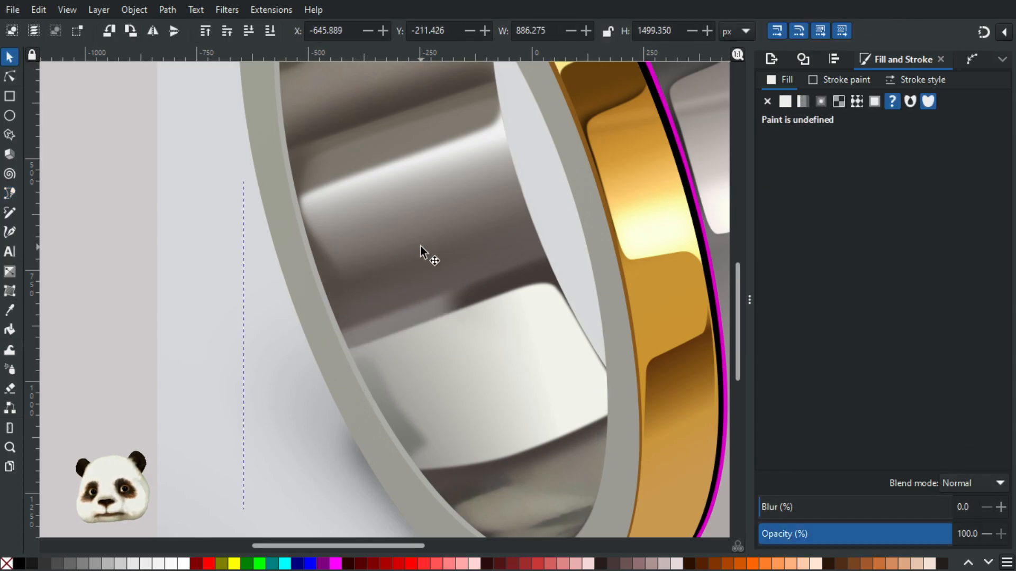
double_click(420, 250)
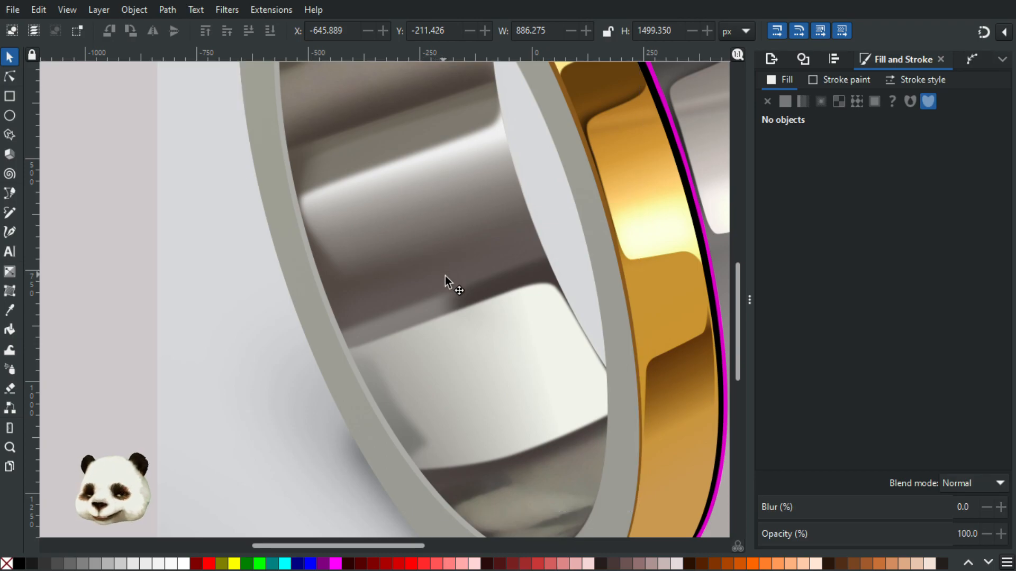
click(458, 294)
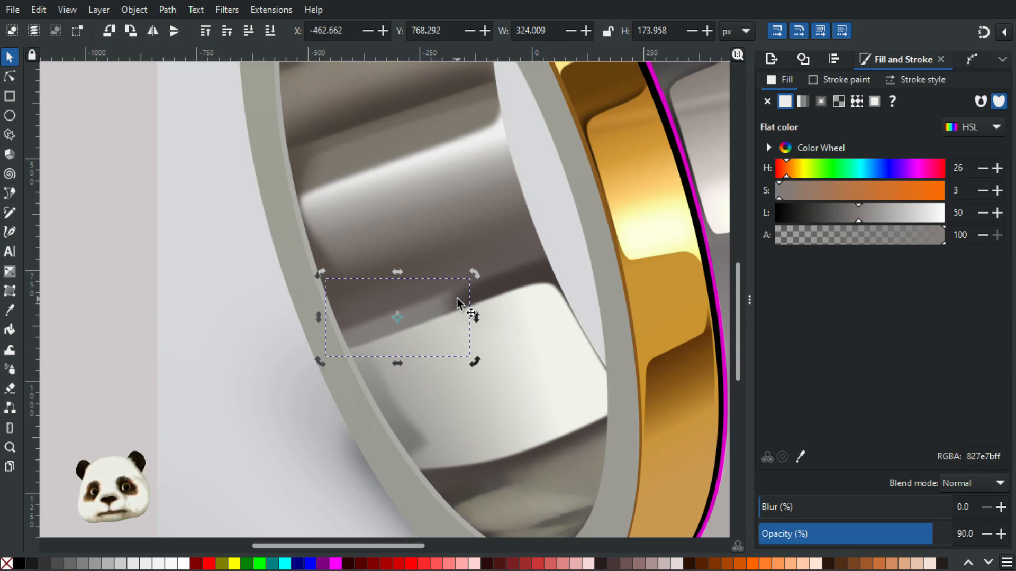
drag(936, 536, 953, 534)
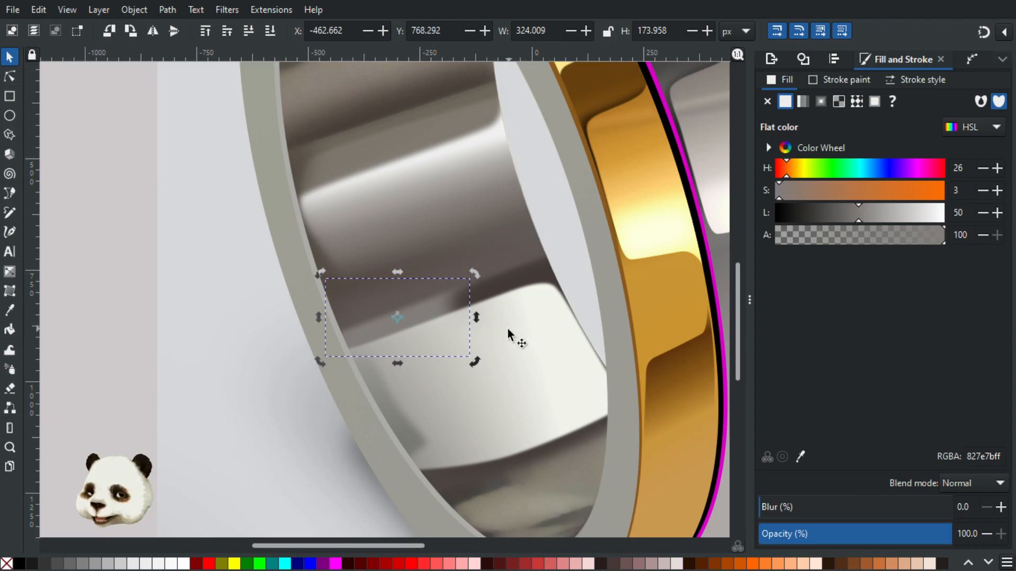
Give the new shape a linear gradient running toward the outer rim, with its end stop sampled from the reference ring as 969590.
key(g)
drag(430, 307, 370, 324)
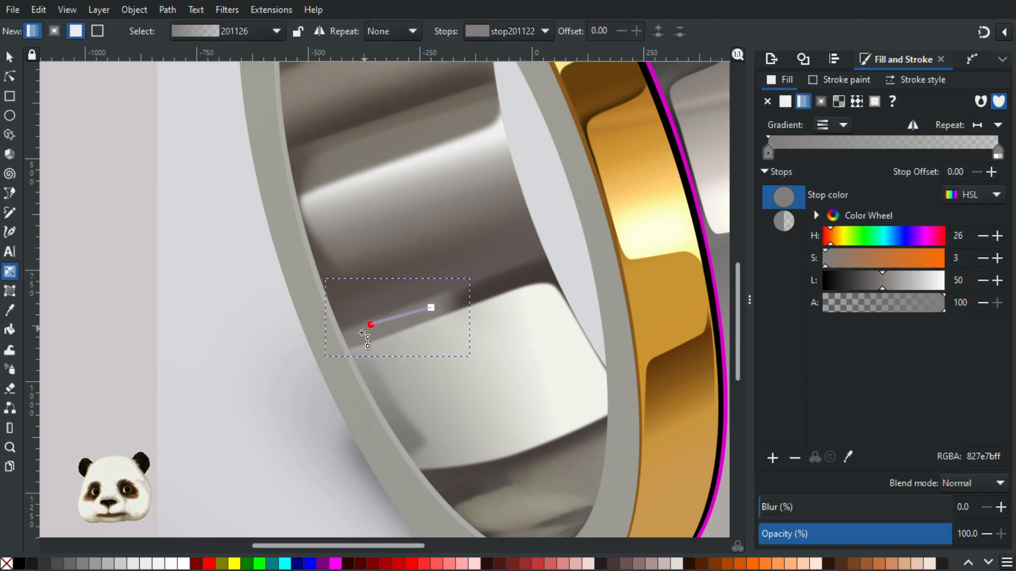
click(371, 324)
drag(188, 204, 305, 399)
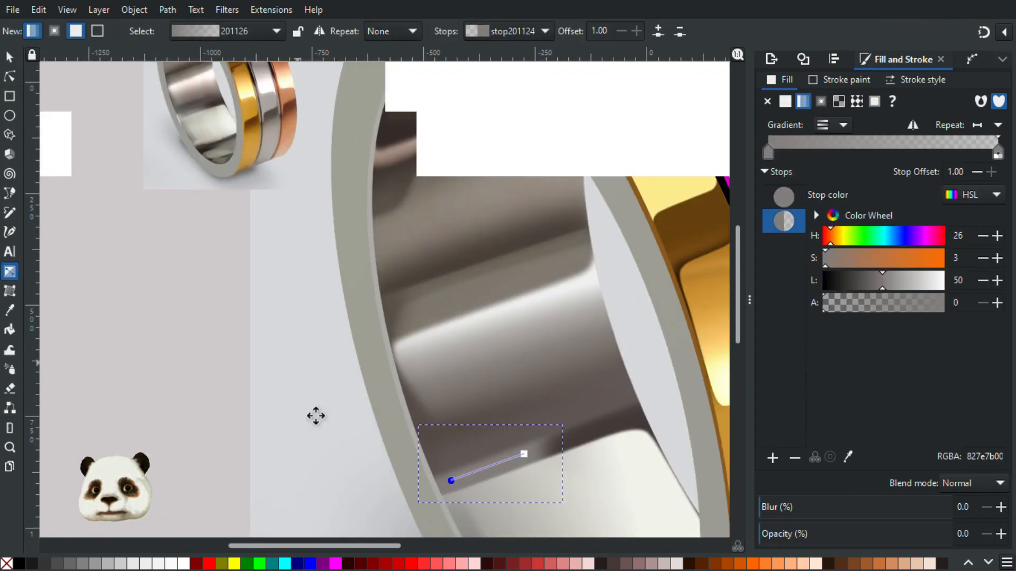
key(d)
click(370, 376)
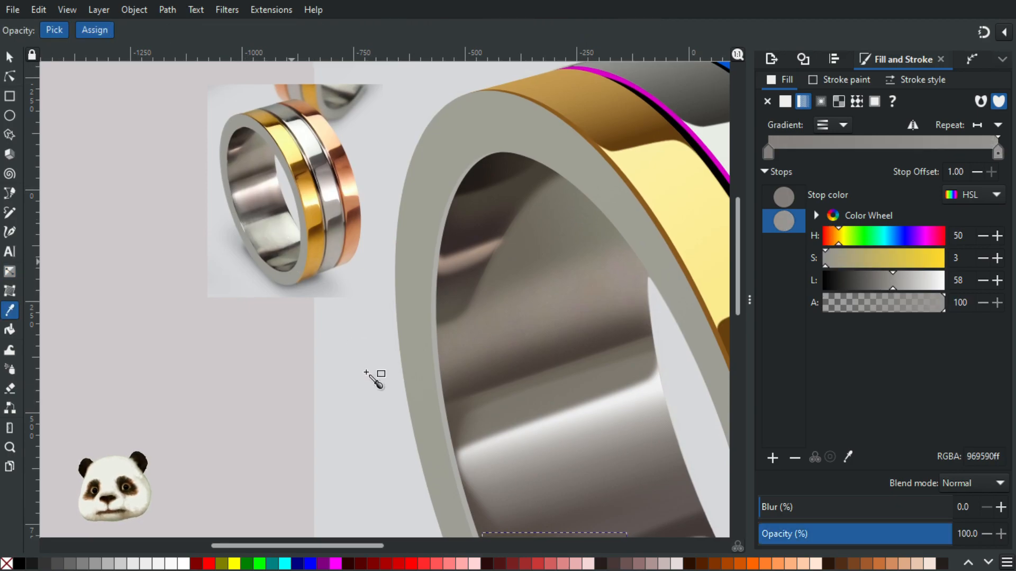
Recolour the start stop of the new shape's gradient to 6c6462, sampled from the reference ring, and extend that end slightly inward.
drag(367, 373, 242, 154)
drag(464, 358, 448, 368)
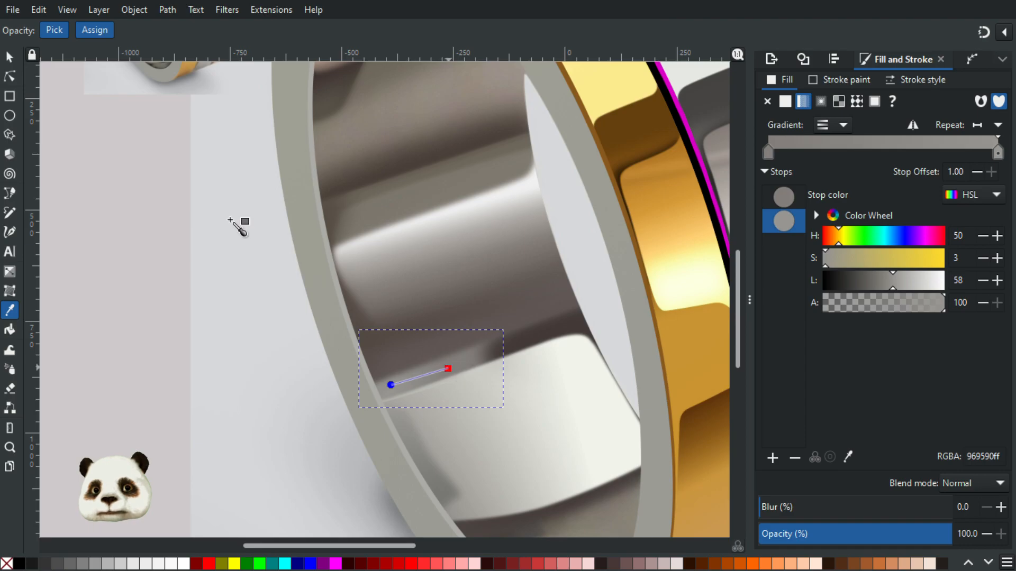
drag(179, 151, 239, 262)
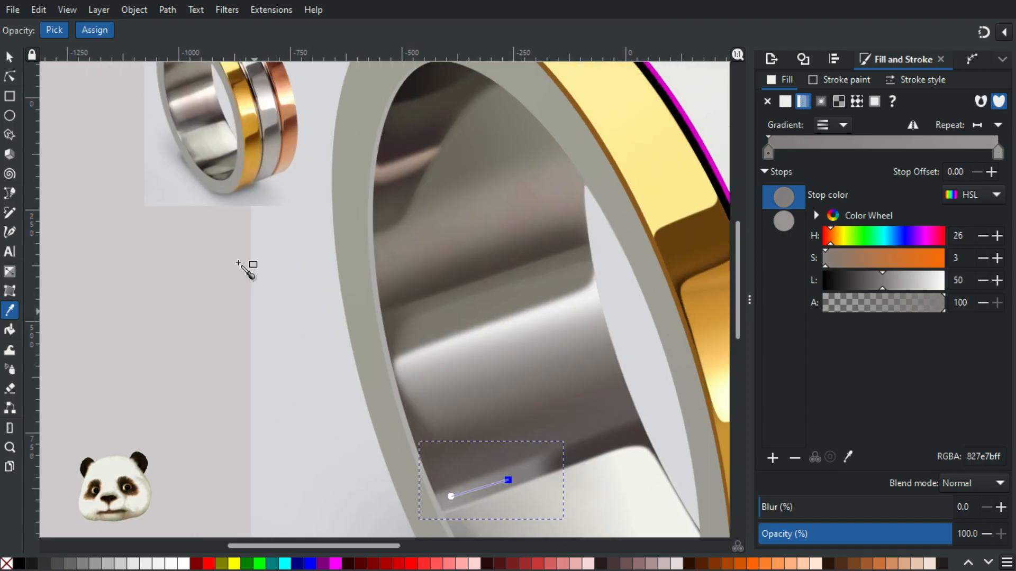
click(201, 126)
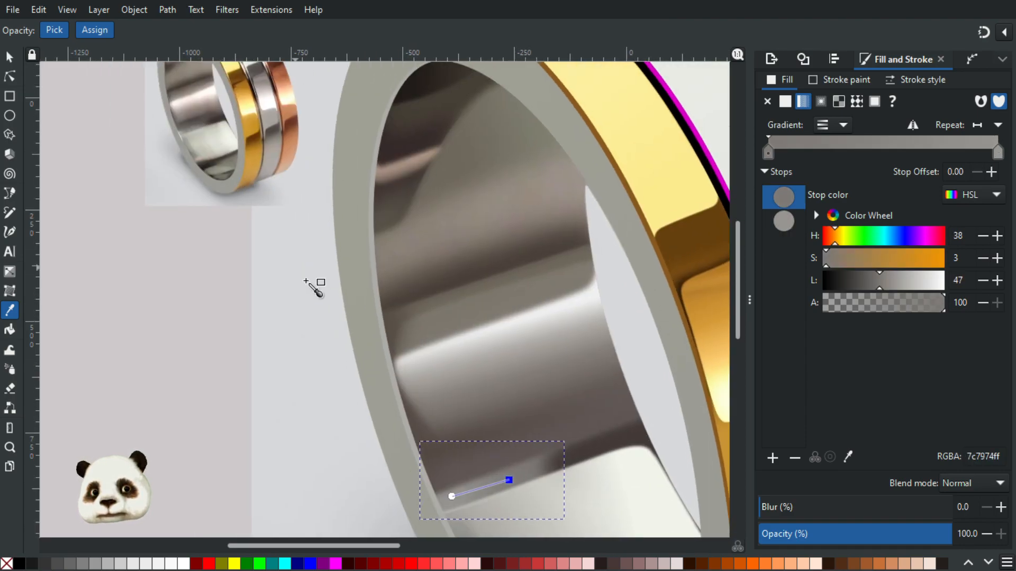
click(202, 125)
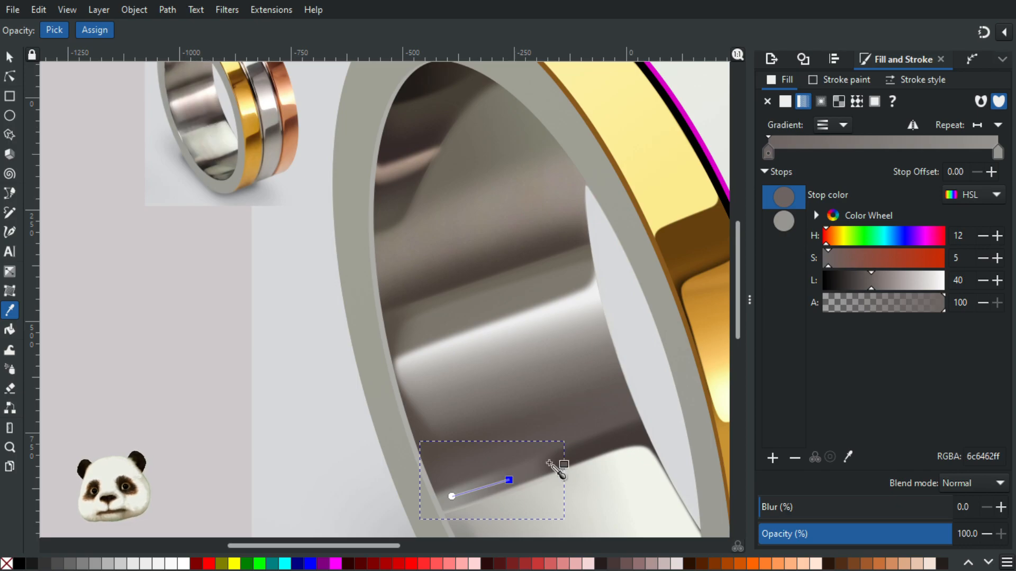
drag(509, 480, 525, 473)
scroll(529, 453, down, 2)
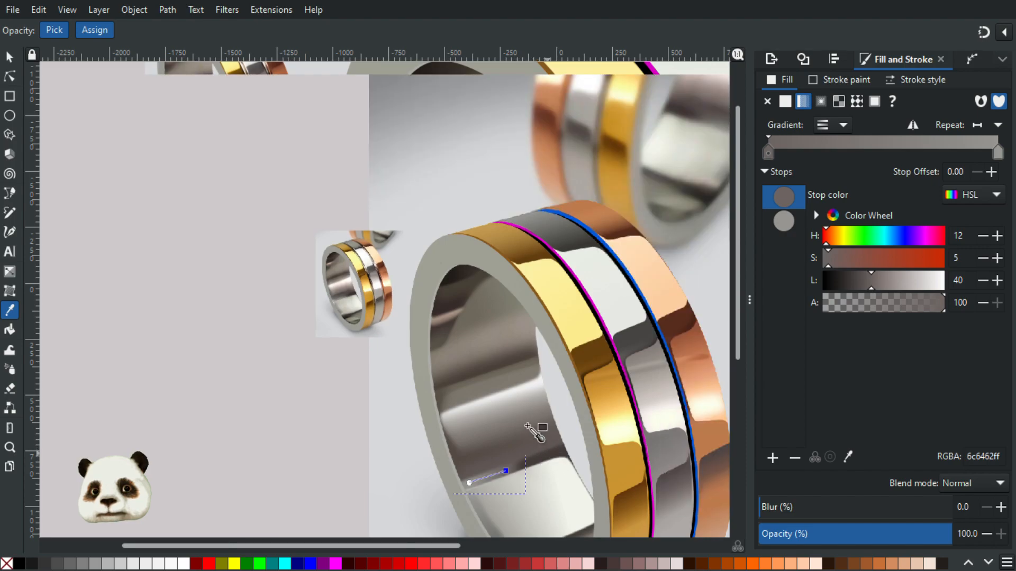
drag(529, 423, 474, 308)
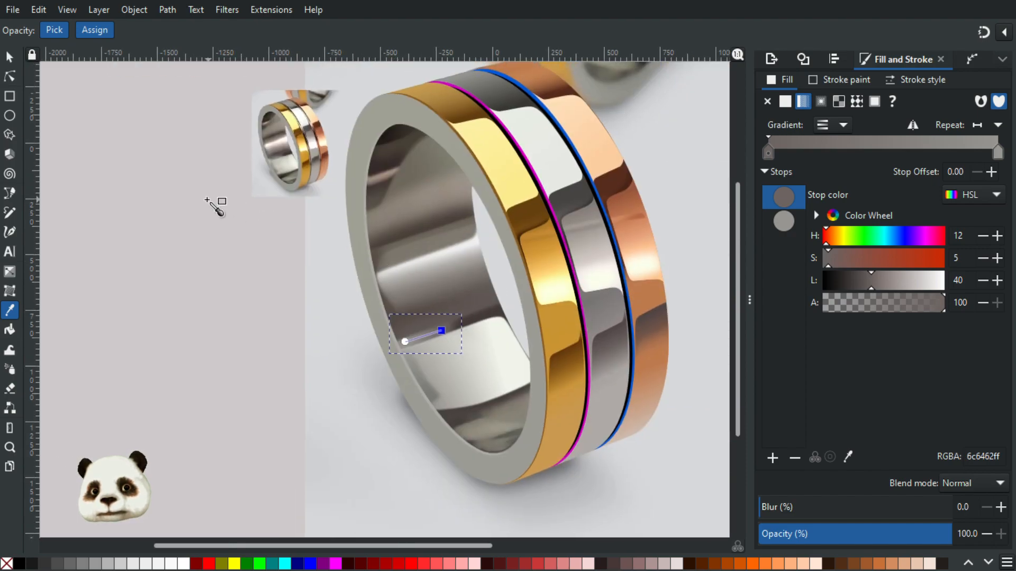
click(10, 57)
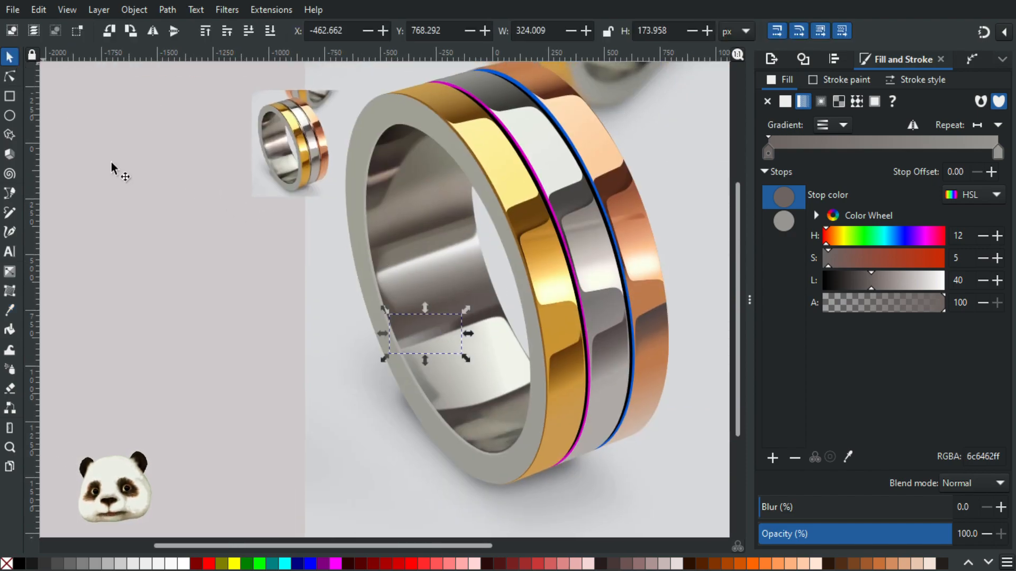
click(183, 299)
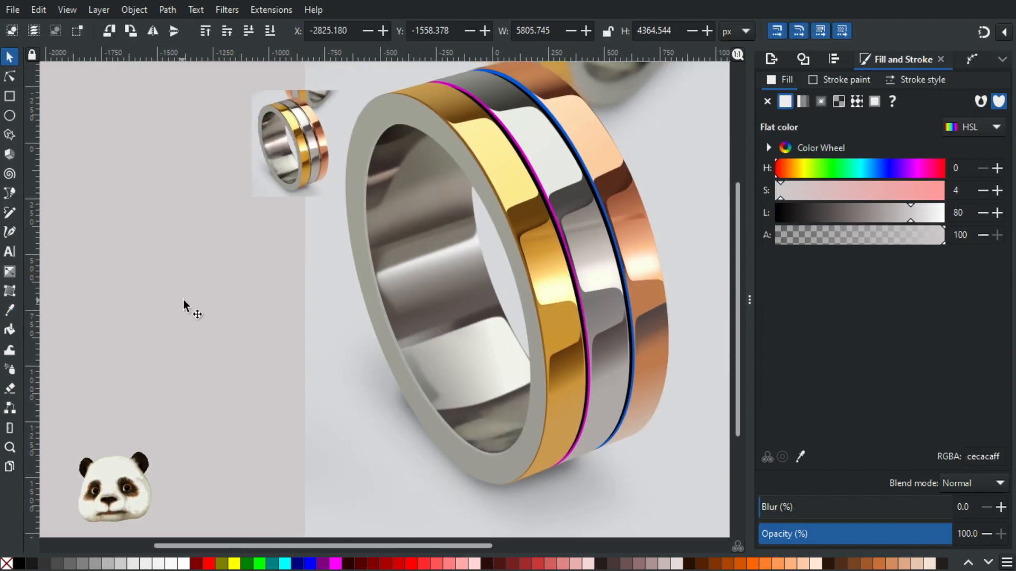
Recolour the start stop of the pale reflection's gradient to eff2e8, sampled from the reference ring.
click(488, 355)
scroll(510, 358, up, 1)
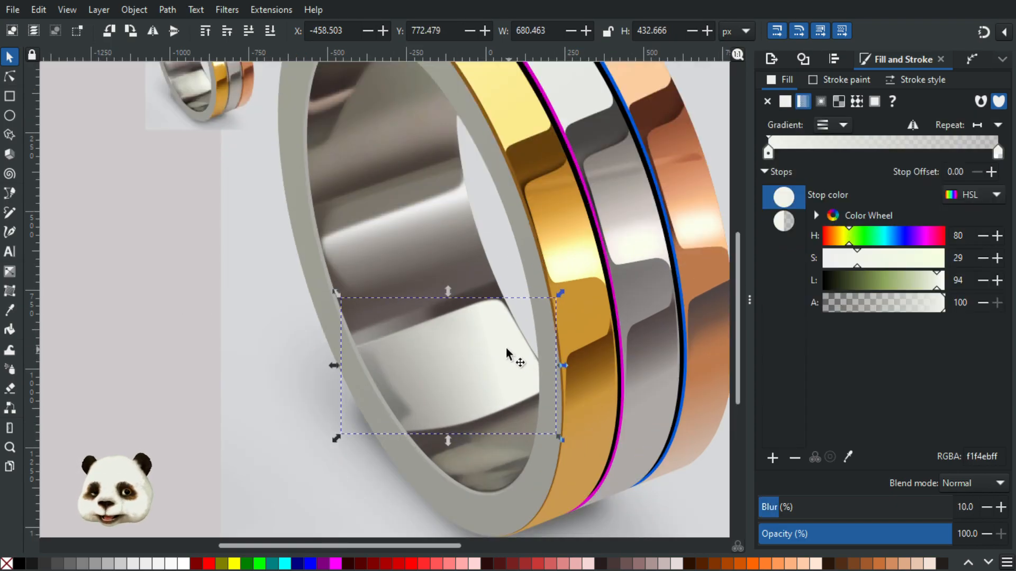
key(g)
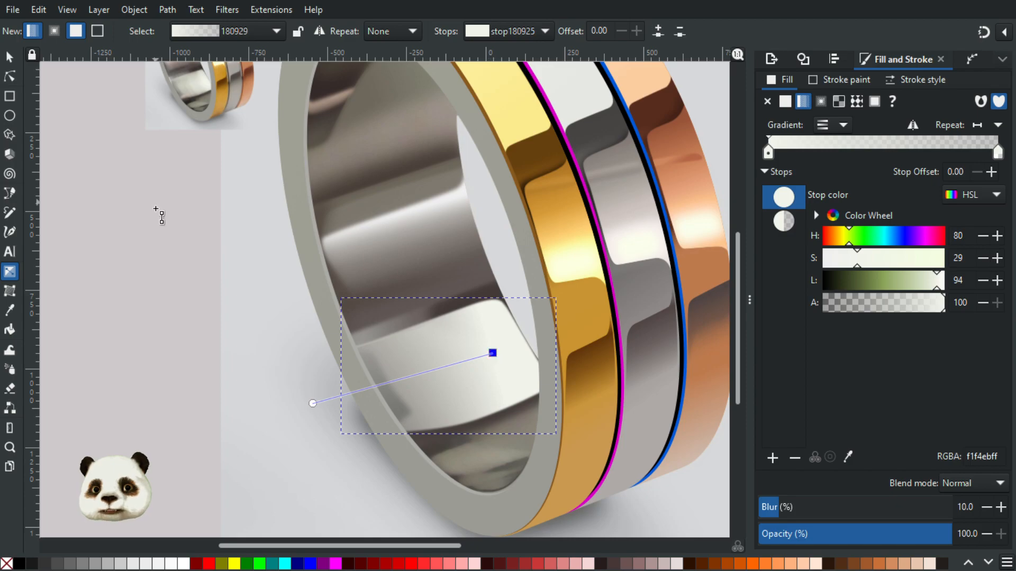
scroll(158, 214, up, 3)
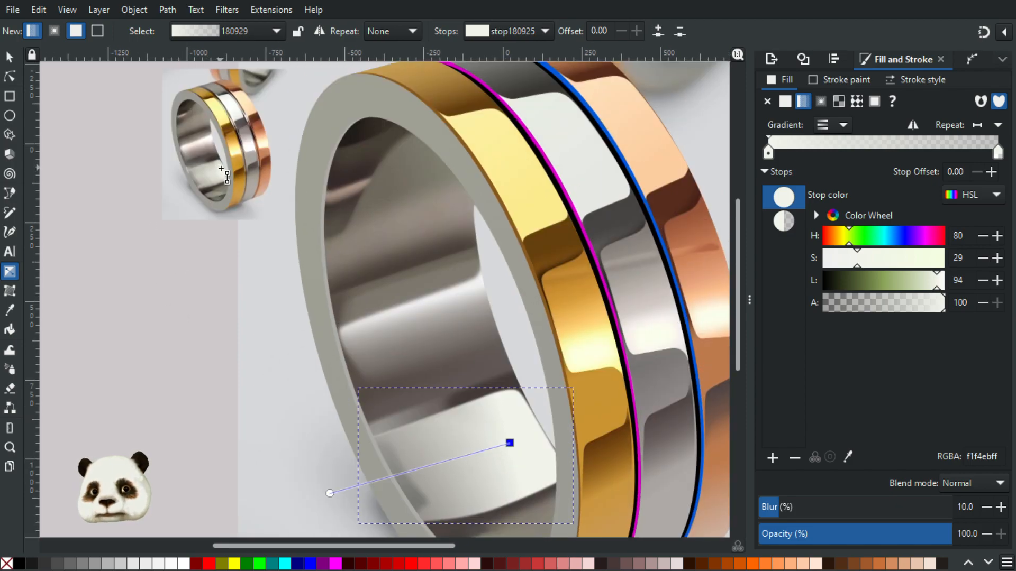
key(d)
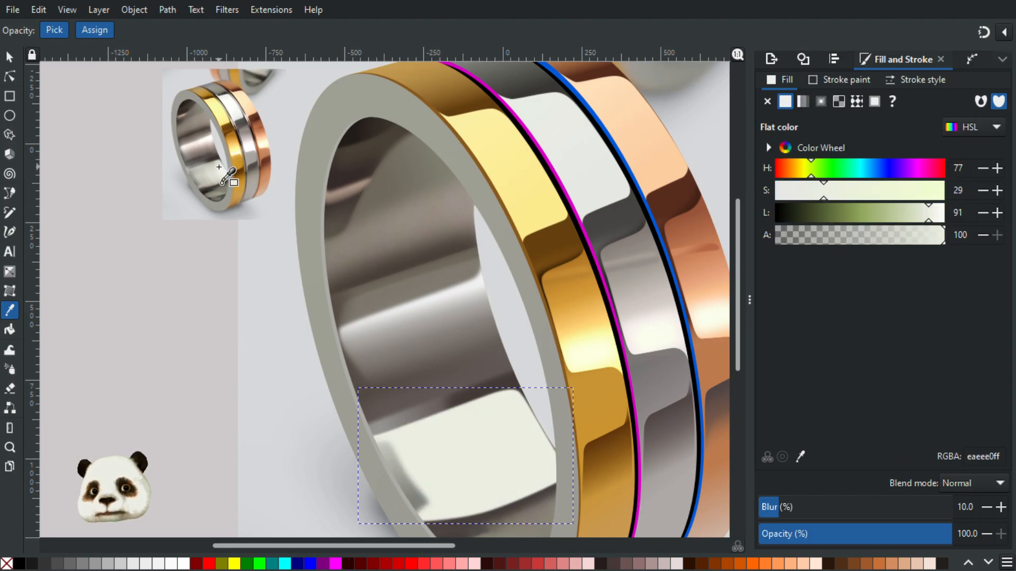
click(510, 443)
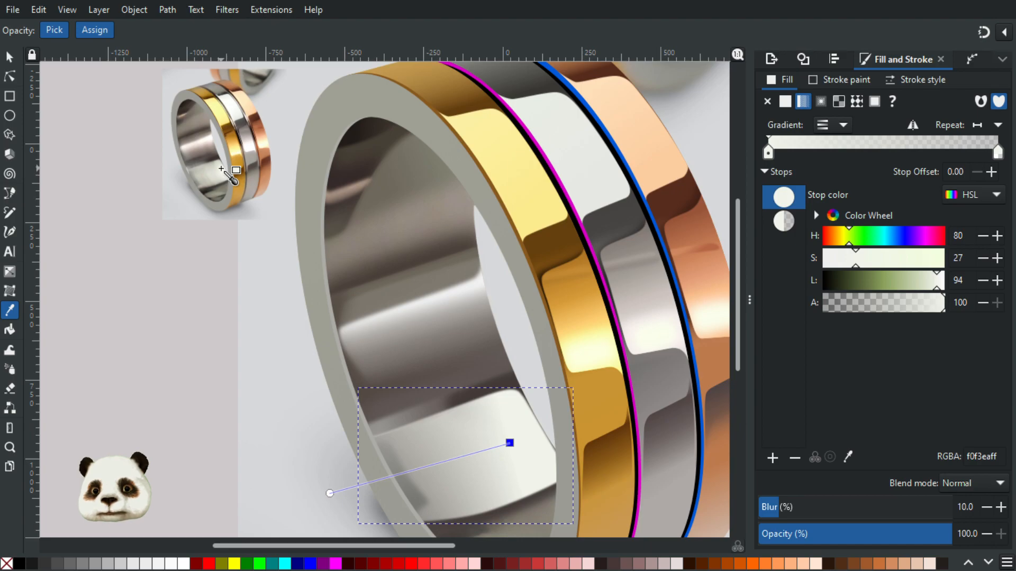
click(220, 170)
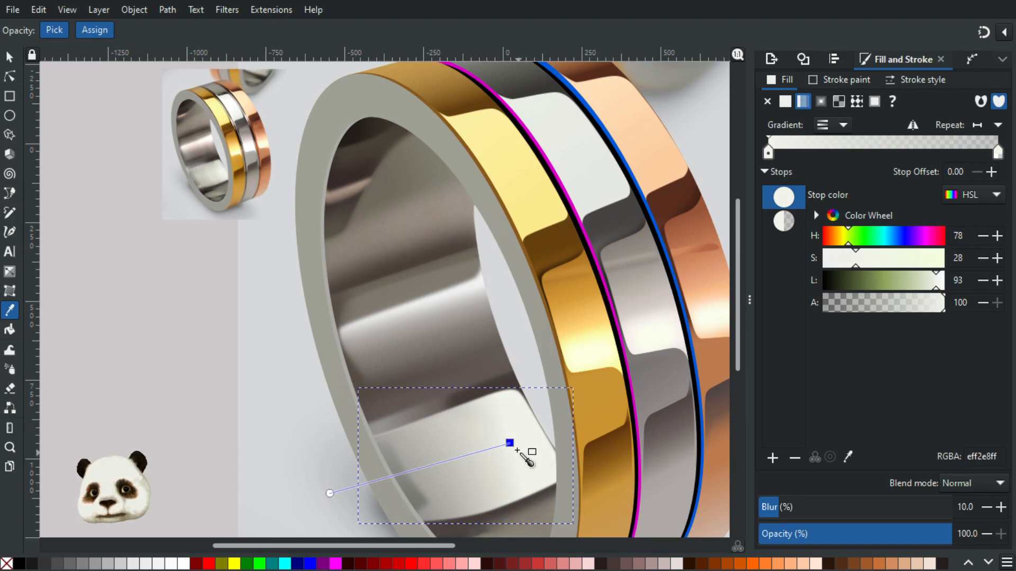
Lengthen the pale reflection's gradient at both ends and recolour its end stop to a69c96, sampled from the reference ring.
drag(521, 437, 537, 428)
mouse_move(330, 493)
mouse_down()
mouse_move(381, 474)
mouse_move(326, 493)
mouse_up()
click(879, 305)
drag(880, 306, 884, 304)
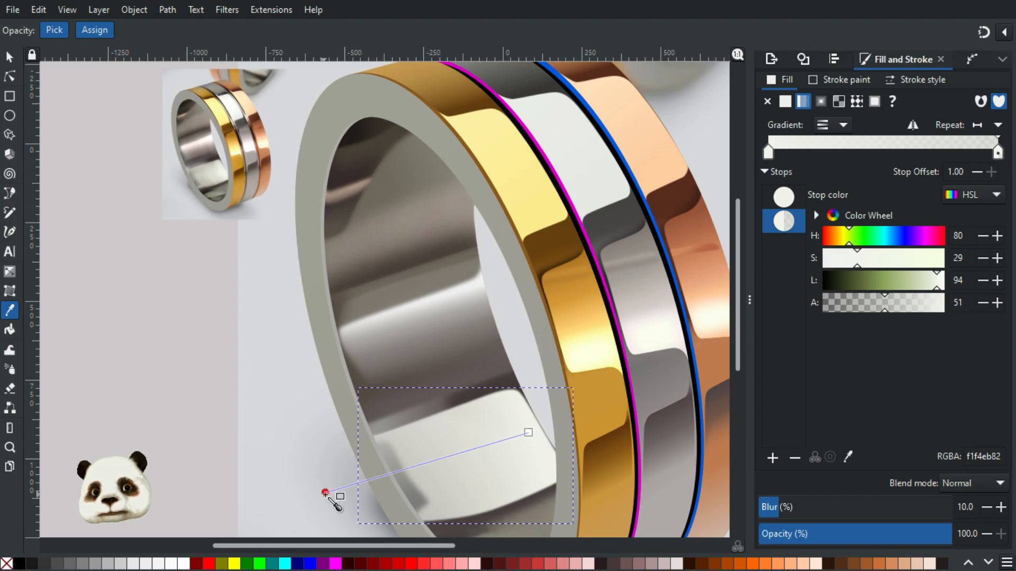
click(201, 181)
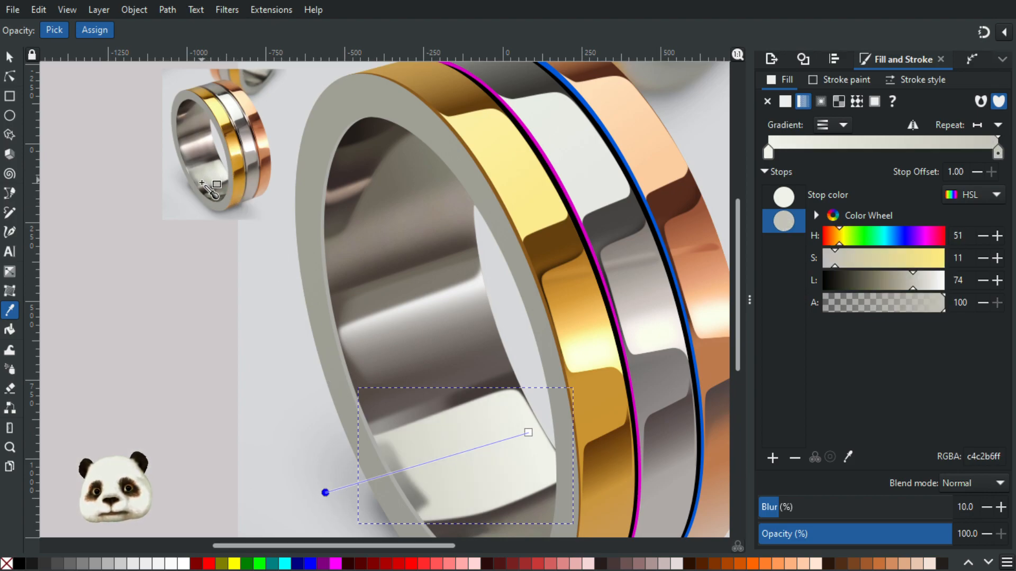
click(202, 181)
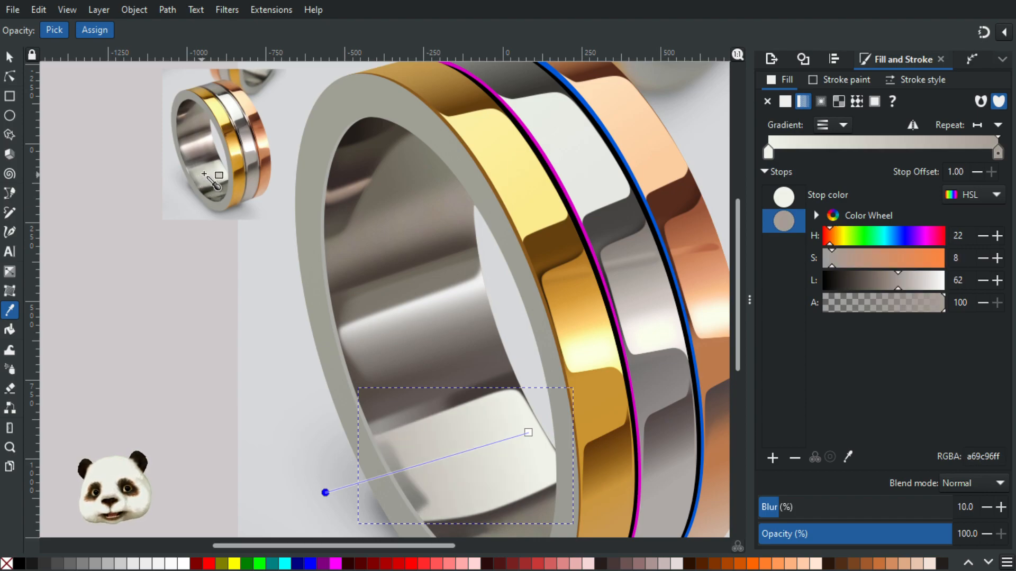
Add a middle stop at offset 0.14 to the pale reflection's gradient and set its alpha to 86.
scroll(212, 244, down, 2)
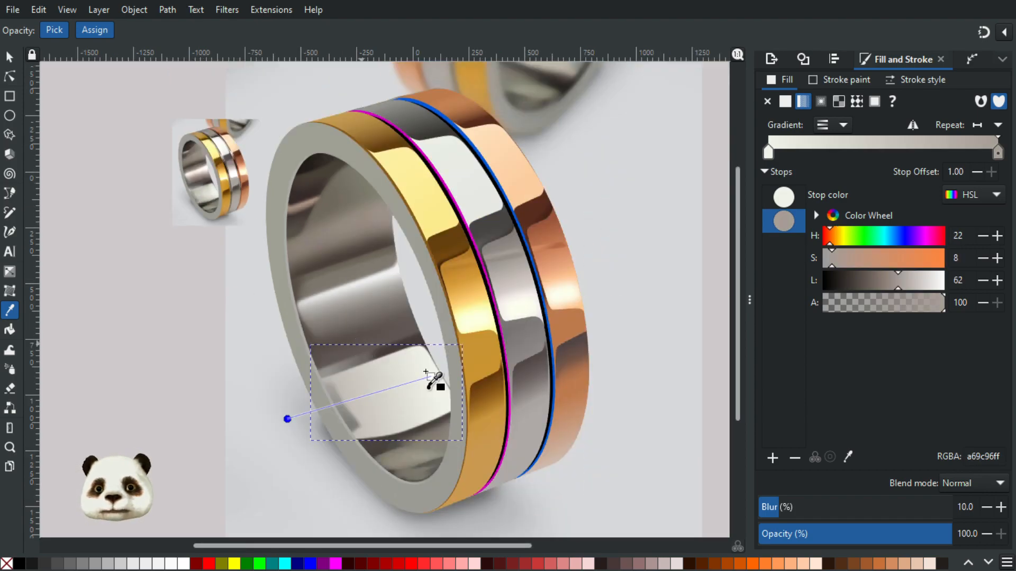
scroll(402, 372, up, 2)
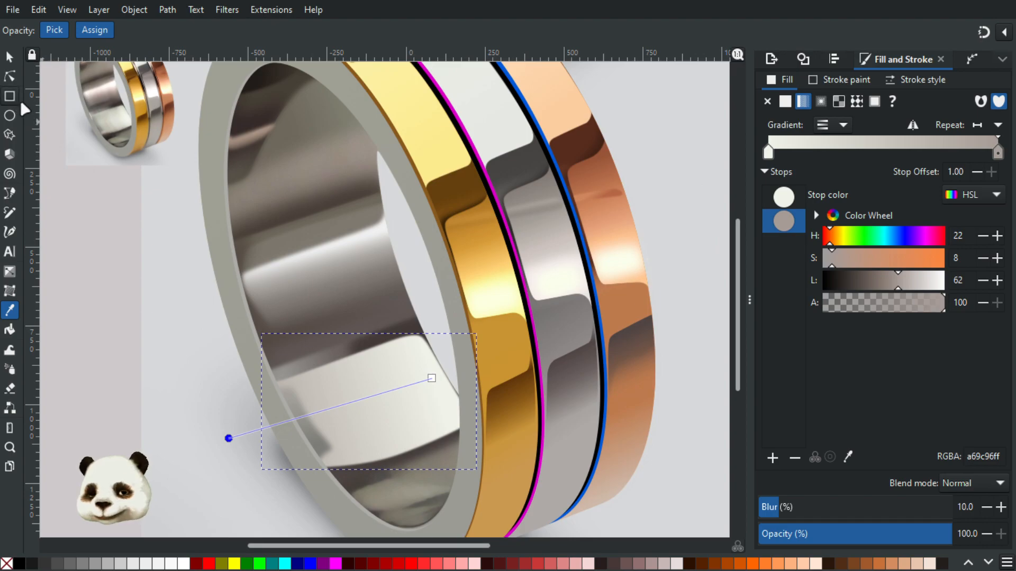
key(g)
double_click(393, 390)
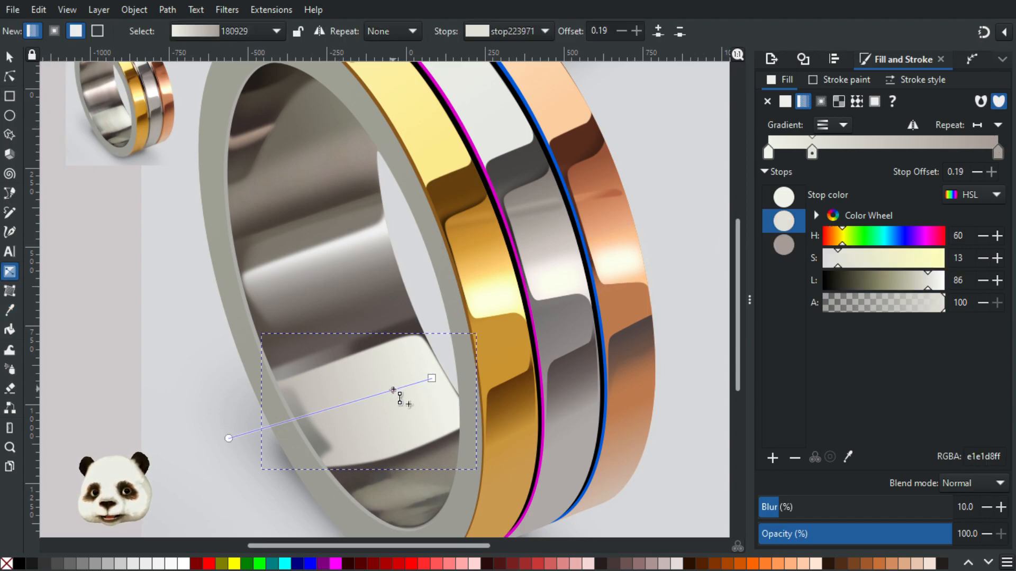
drag(393, 389, 404, 386)
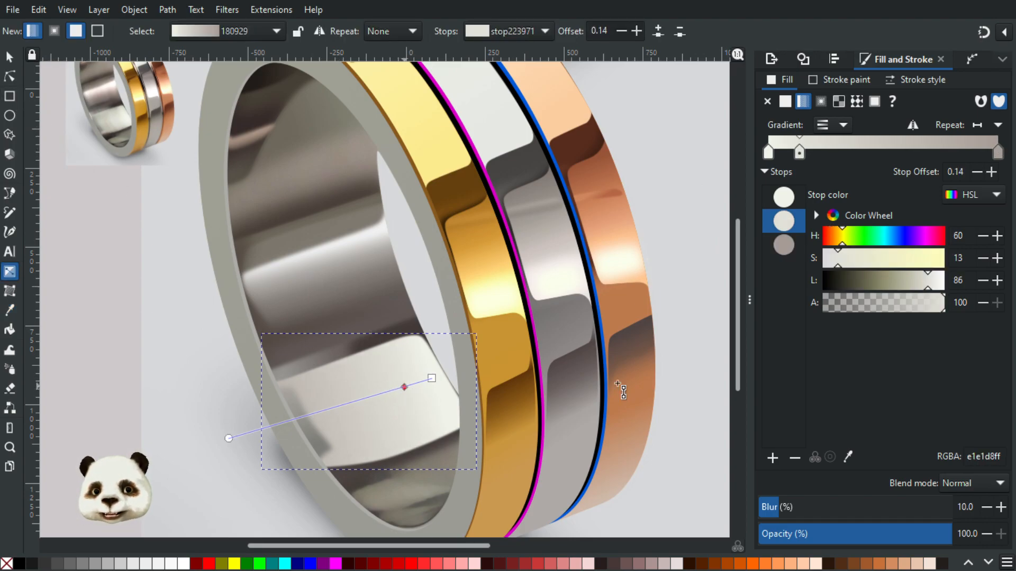
drag(932, 308, 931, 311)
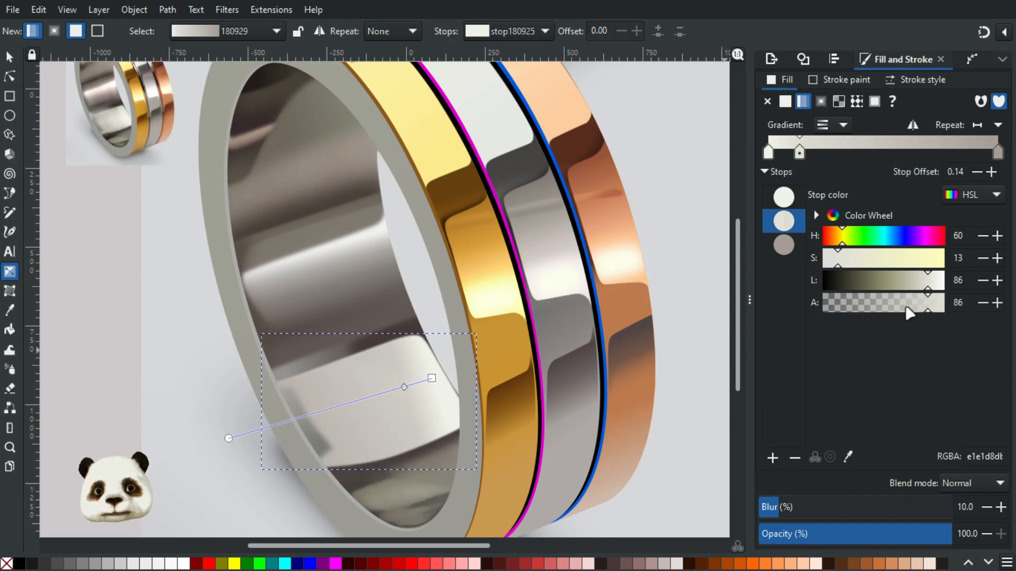
Tilt the pale reflection's gradient more steeply and move its middle stop to offset 0.16.
drag(431, 375, 430, 372)
click(431, 373)
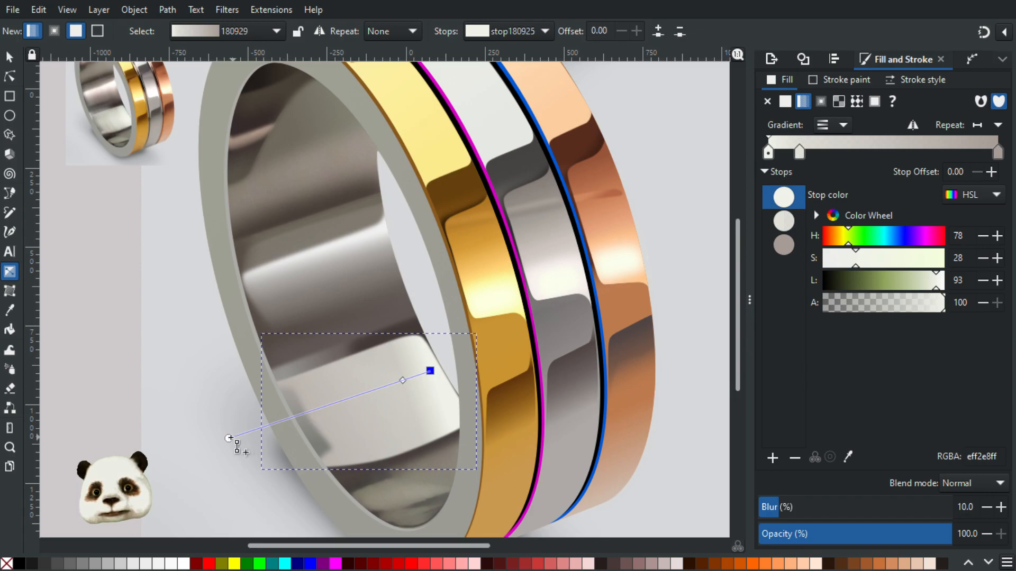
drag(229, 439, 238, 468)
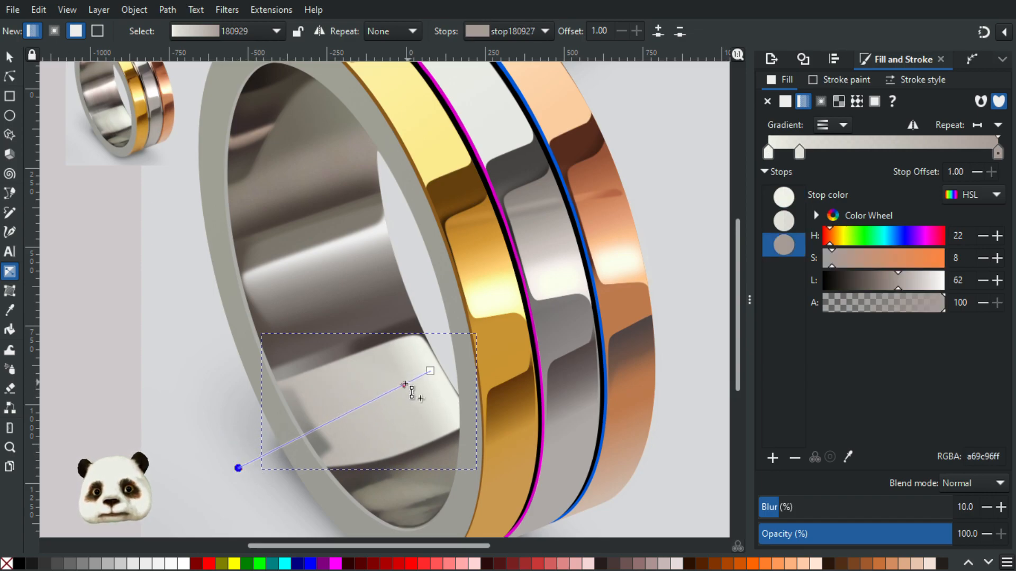
drag(404, 384, 399, 387)
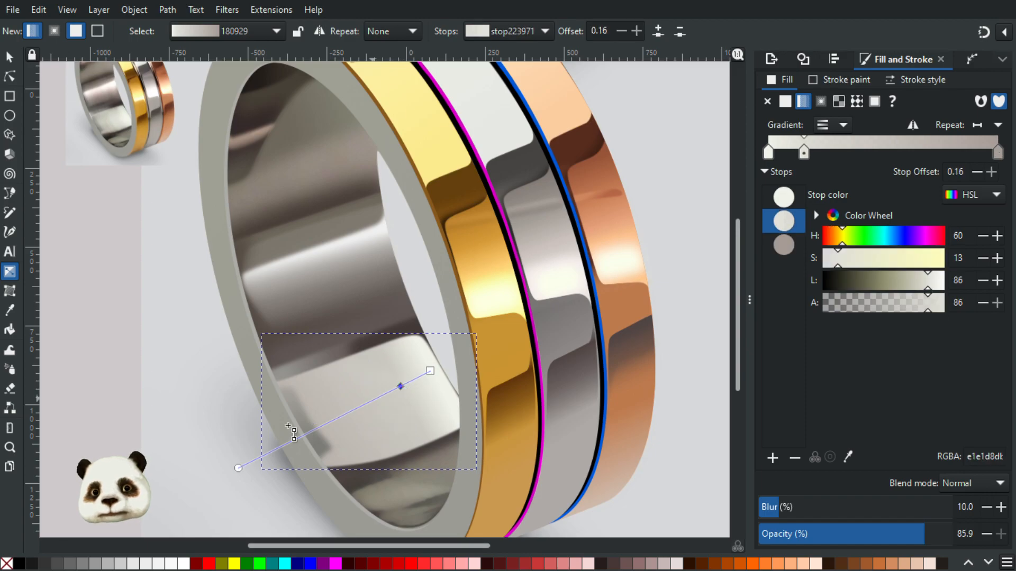
click(85, 330)
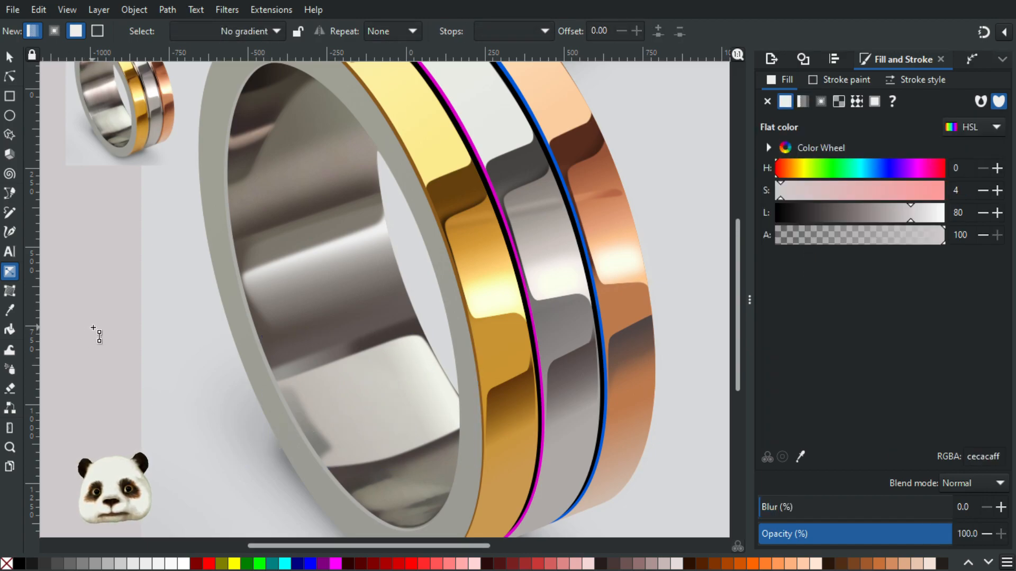
Set the lightness of the start gradient stop to 90 on the pale reflection inside the front ring.
scroll(97, 328, down, 1)
scroll(104, 334, up, 1)
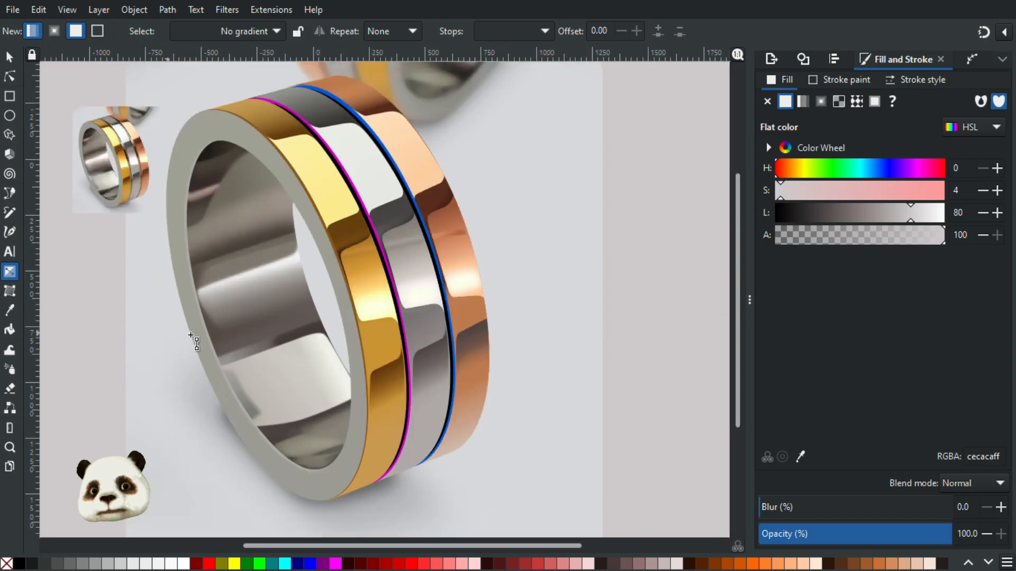
click(335, 360)
click(332, 358)
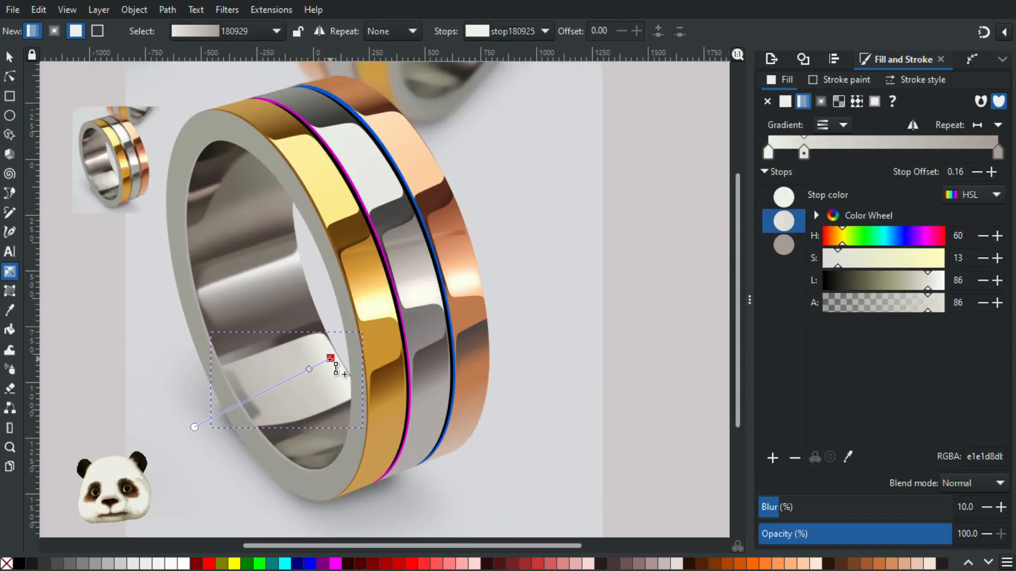
click(931, 285)
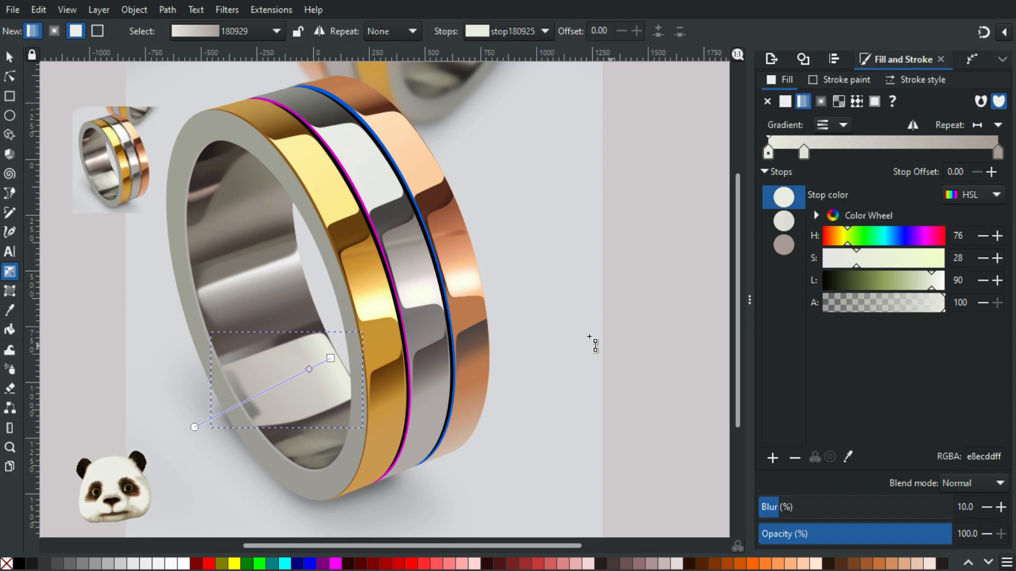
Adjust the opacity of the end gradient stop to about 93% on the small shadow beside the pale reflection.
click(238, 390)
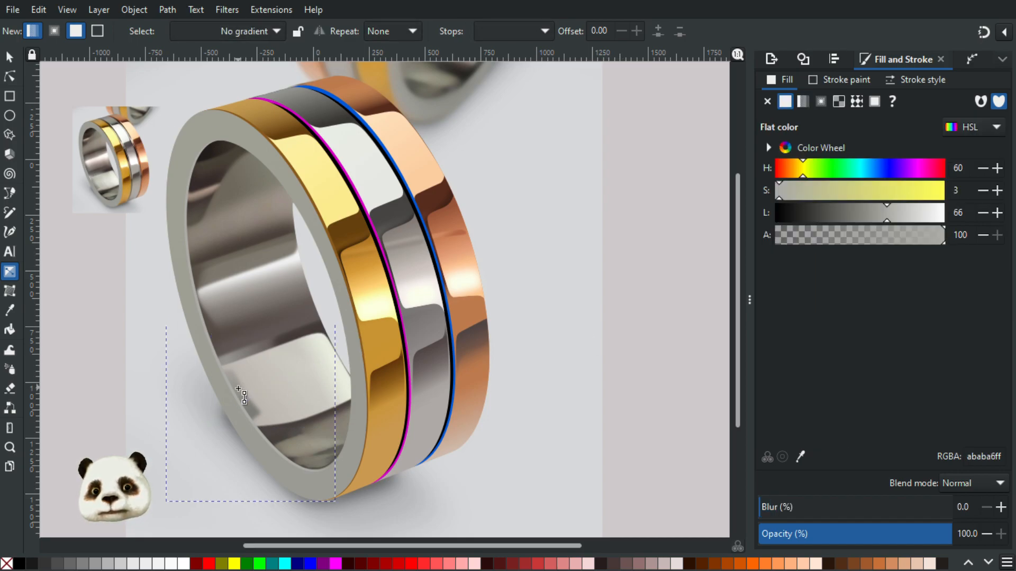
click(251, 408)
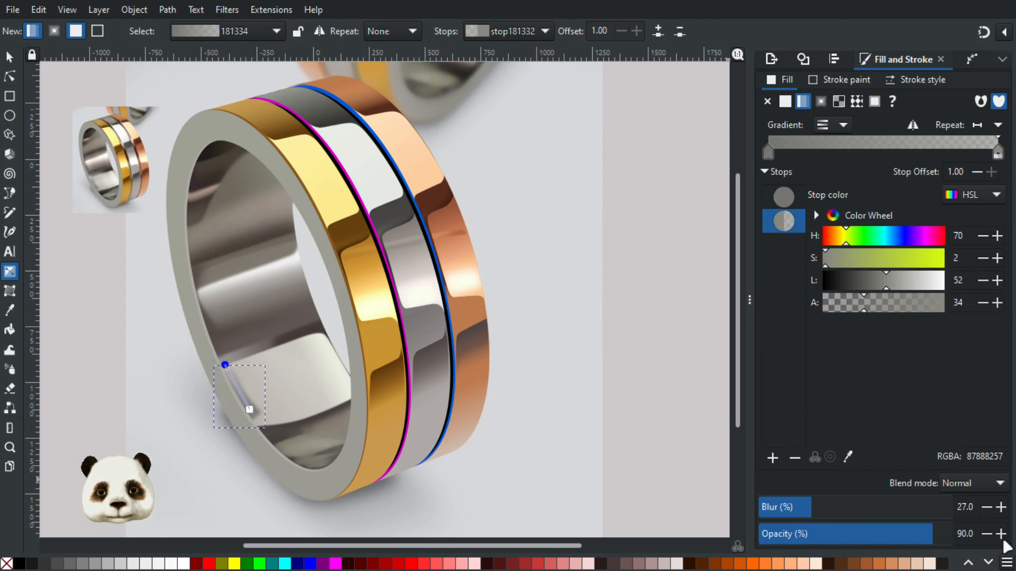
drag(944, 536, 1014, 530)
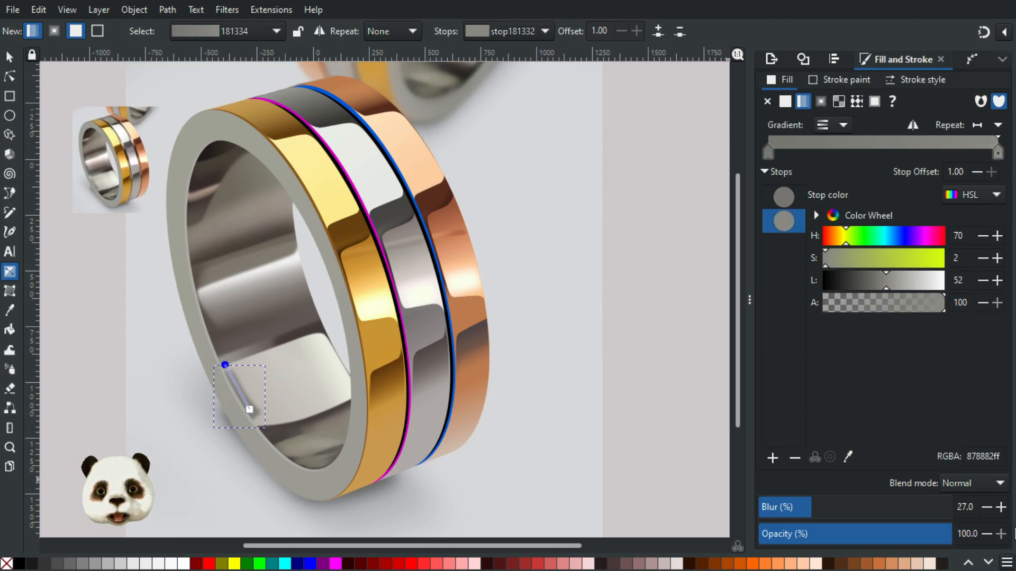
click(986, 533)
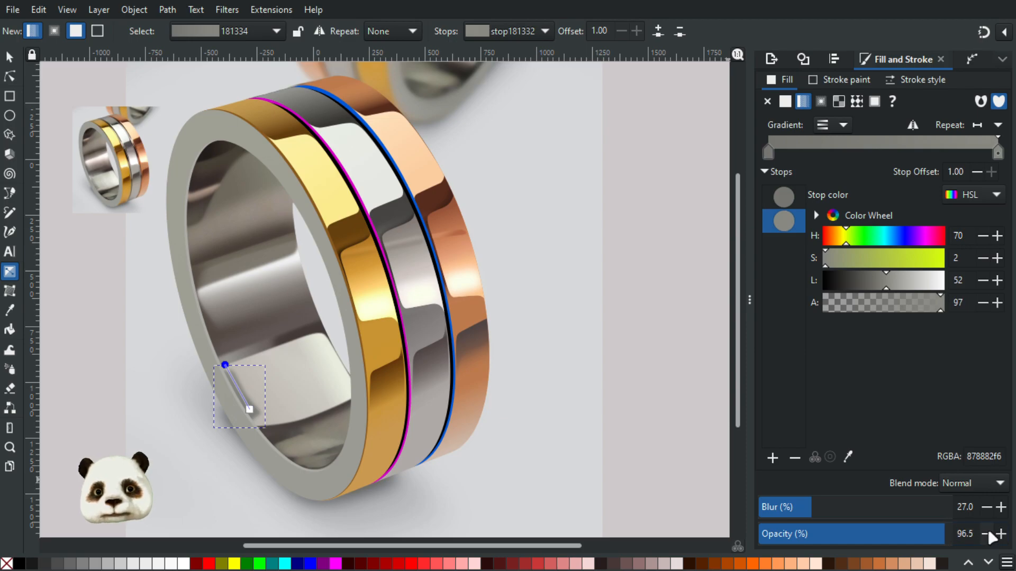
click(988, 533)
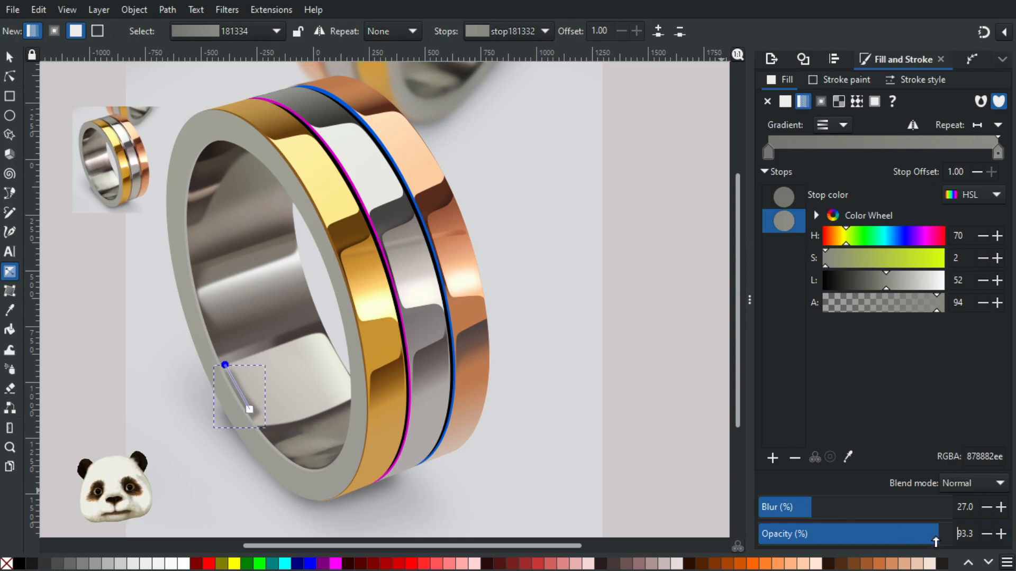
click(986, 533)
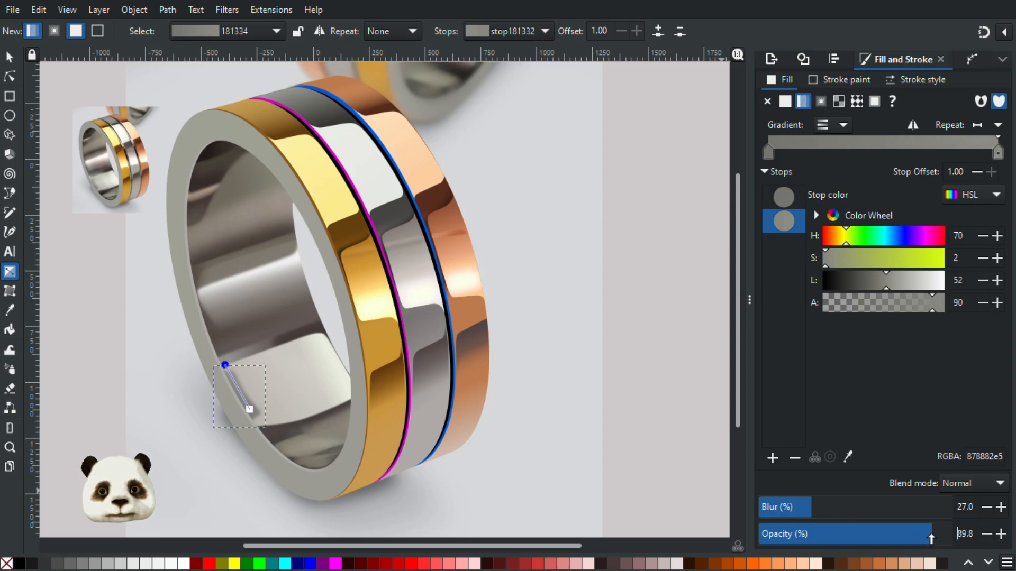
click(999, 533)
click(1000, 533)
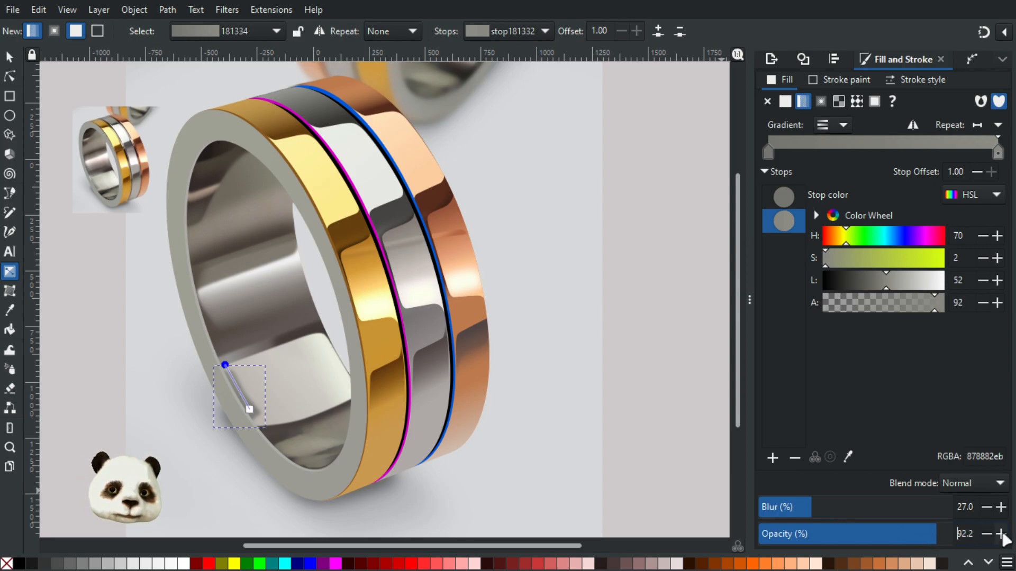
click(1000, 533)
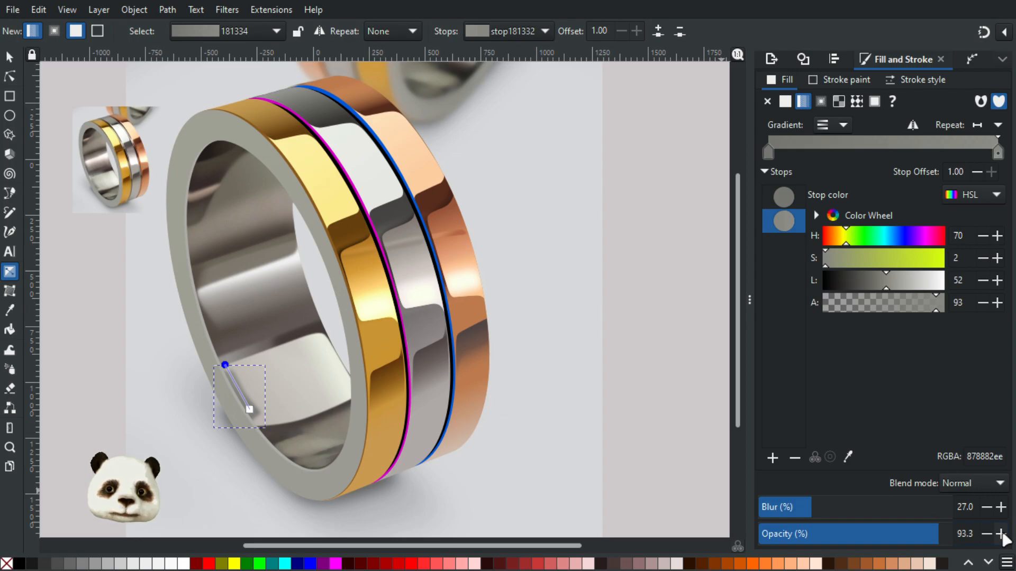
click(971, 533)
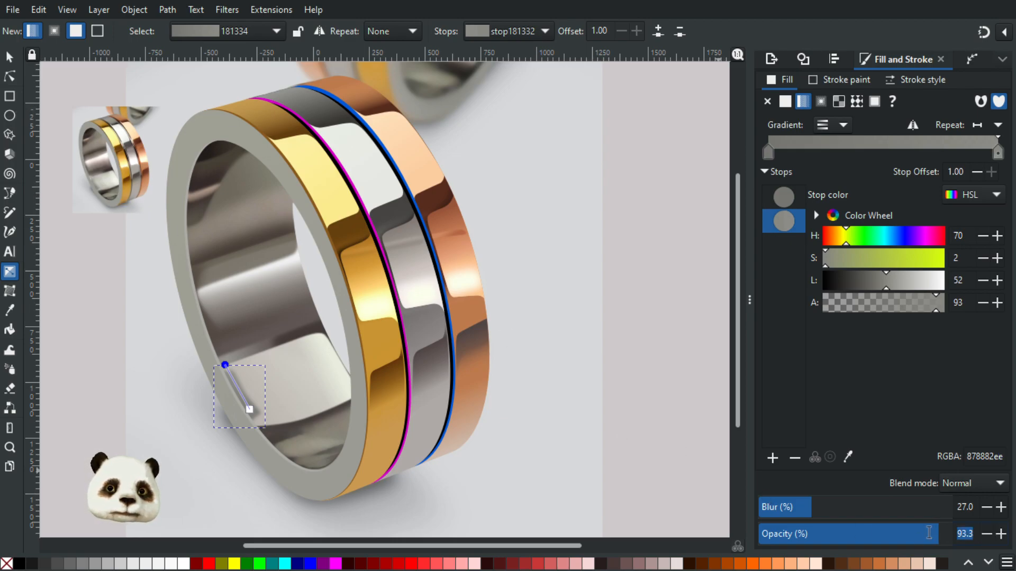
key(BackSpace)
key(BackSpace)
key(Return)
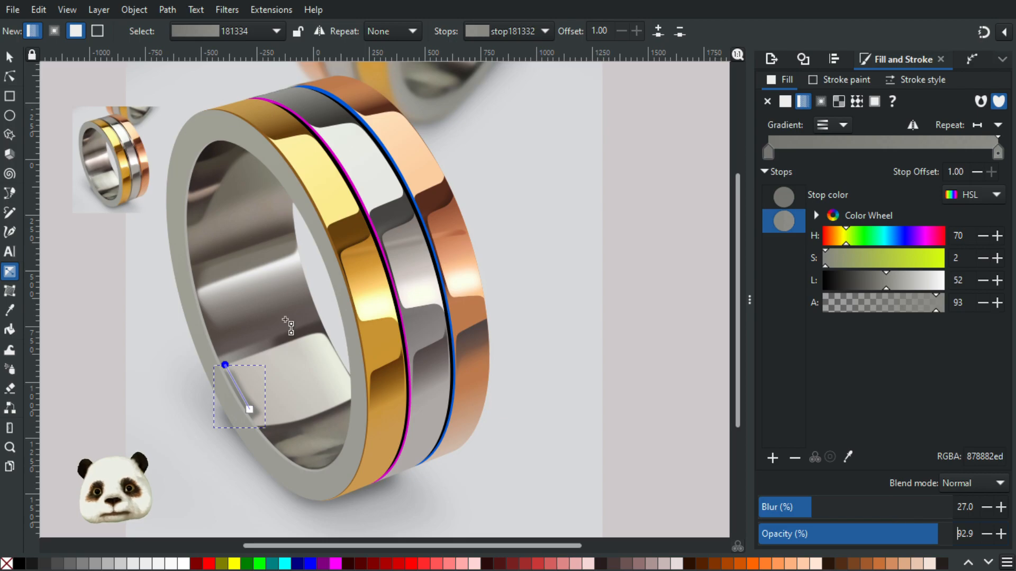
click(9, 57)
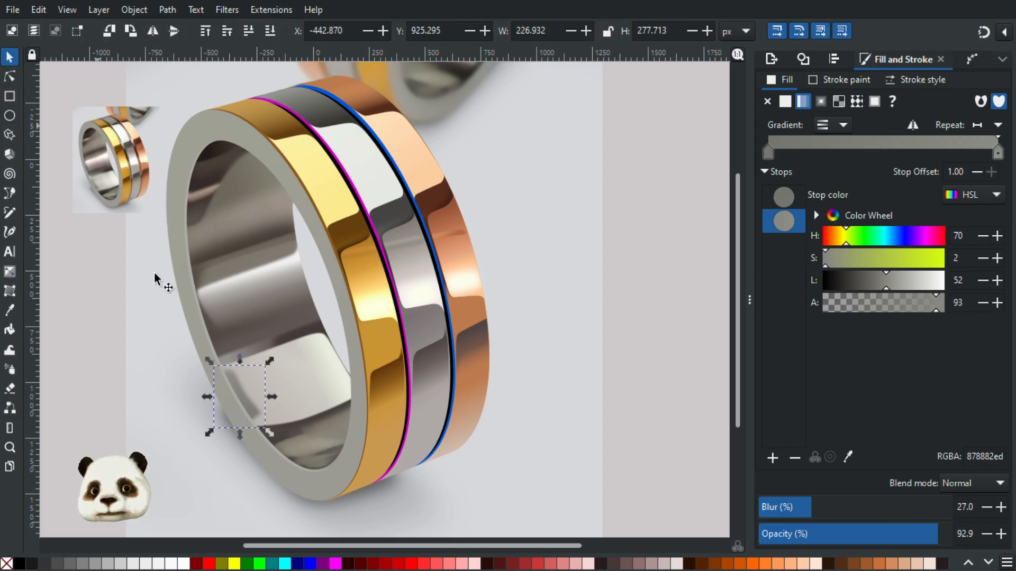
click(145, 325)
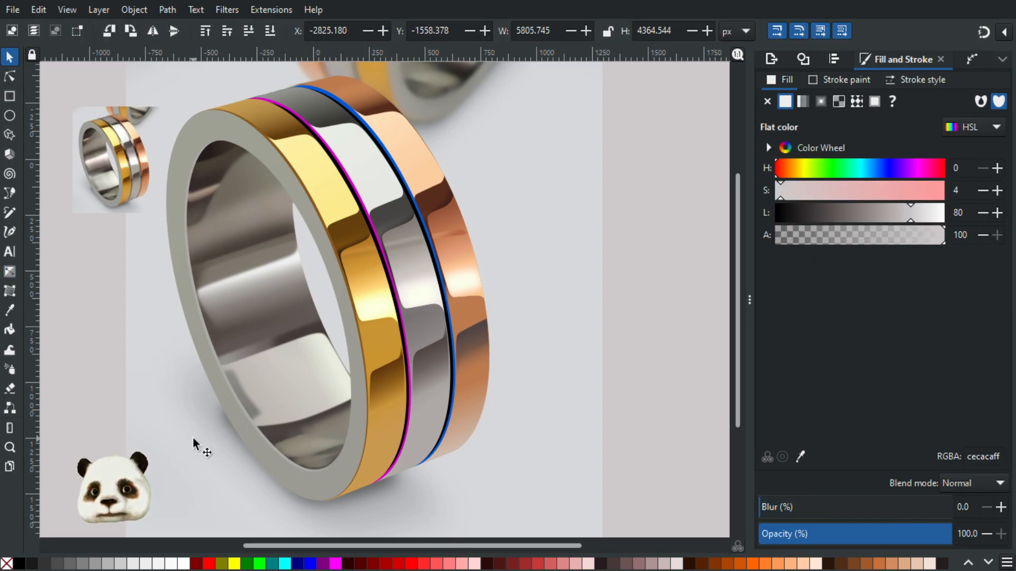
Set the alpha of the end gradient stop to 60 on the small shadow beside the pale reflection.
scroll(193, 437, up, 1)
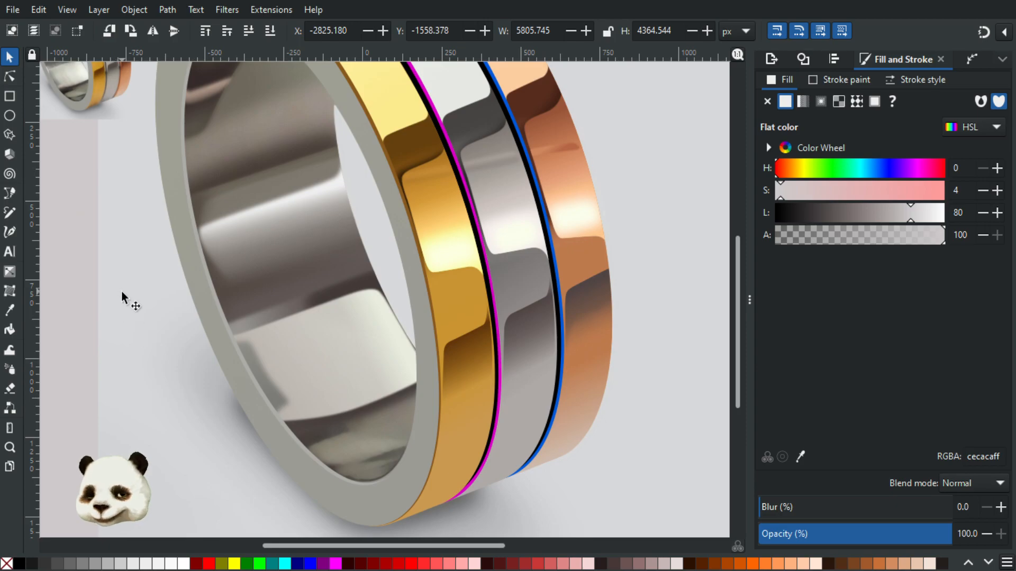
key(g)
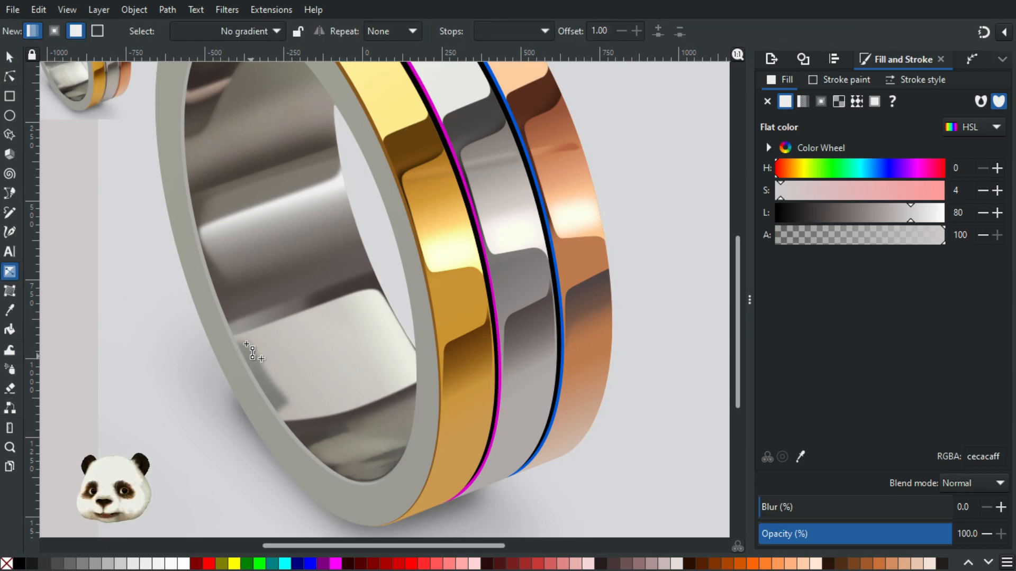
click(247, 345)
click(238, 333)
drag(930, 312, 906, 313)
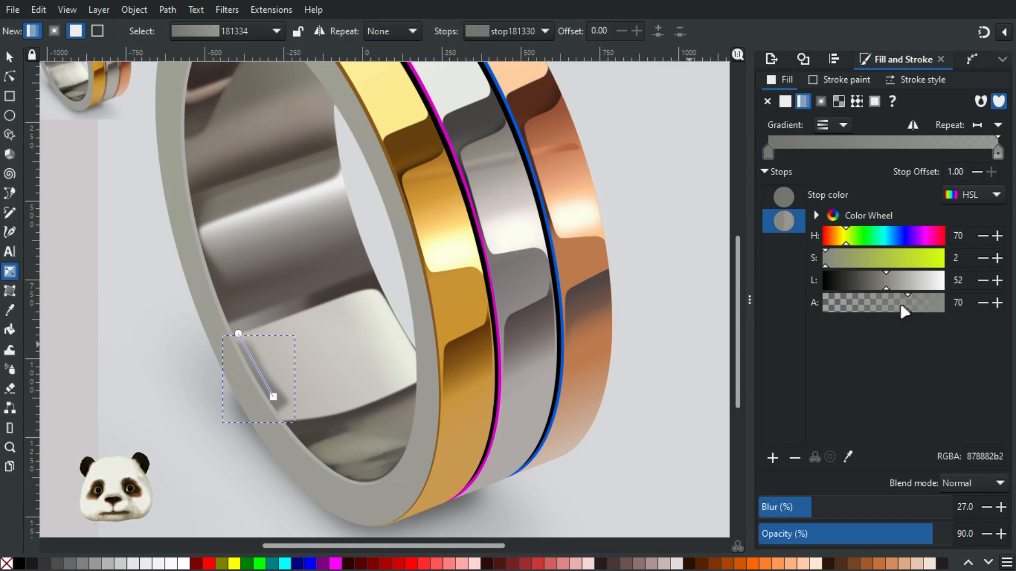
drag(903, 312, 896, 312)
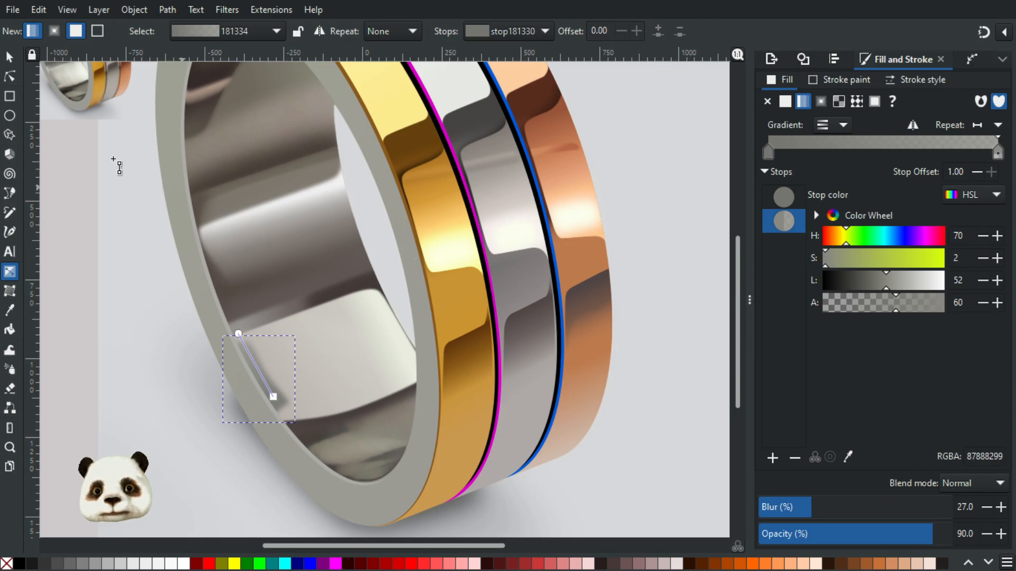
click(11, 57)
click(101, 233)
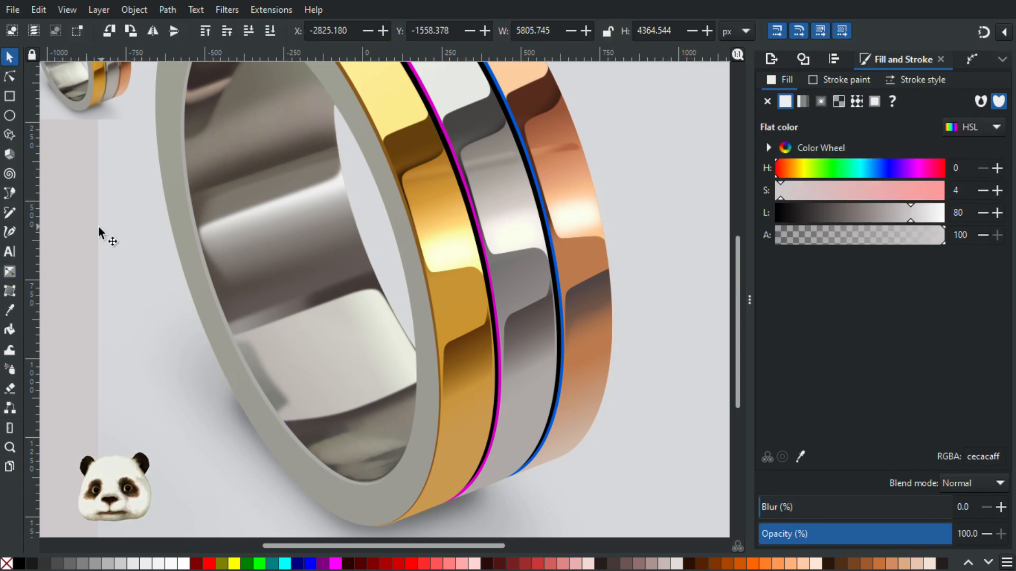
Set the blur of the pale reflection inside the ring to 15%.
scroll(103, 241, down, 1)
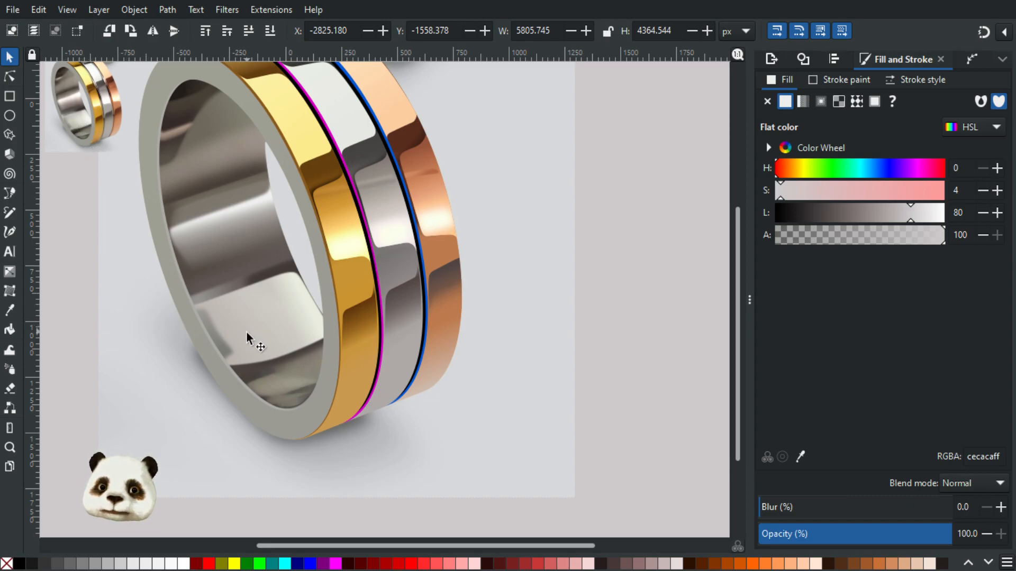
click(264, 339)
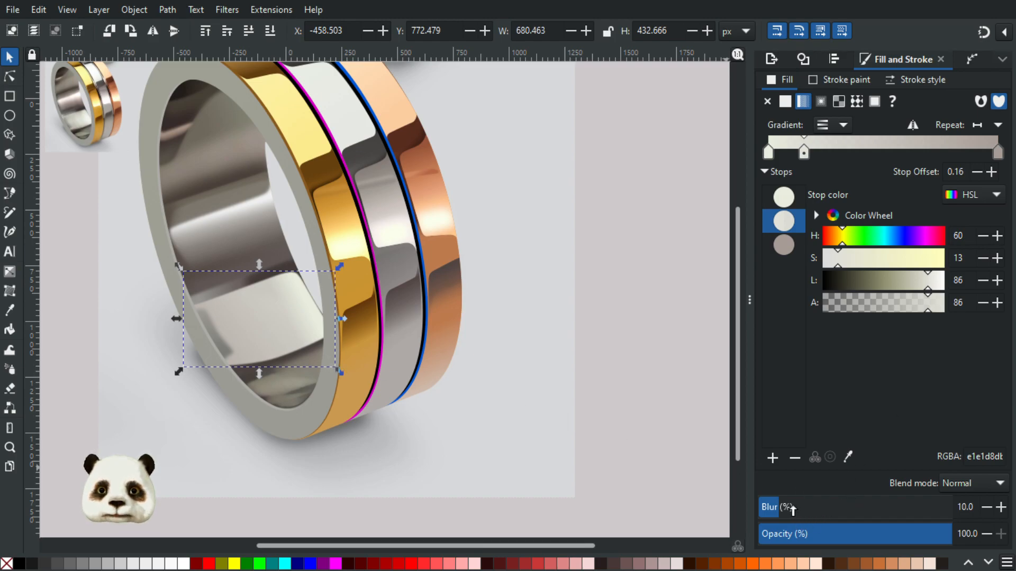
drag(792, 510, 799, 510)
click(984, 509)
click(984, 509)
click(984, 509)
click(984, 509)
click(984, 510)
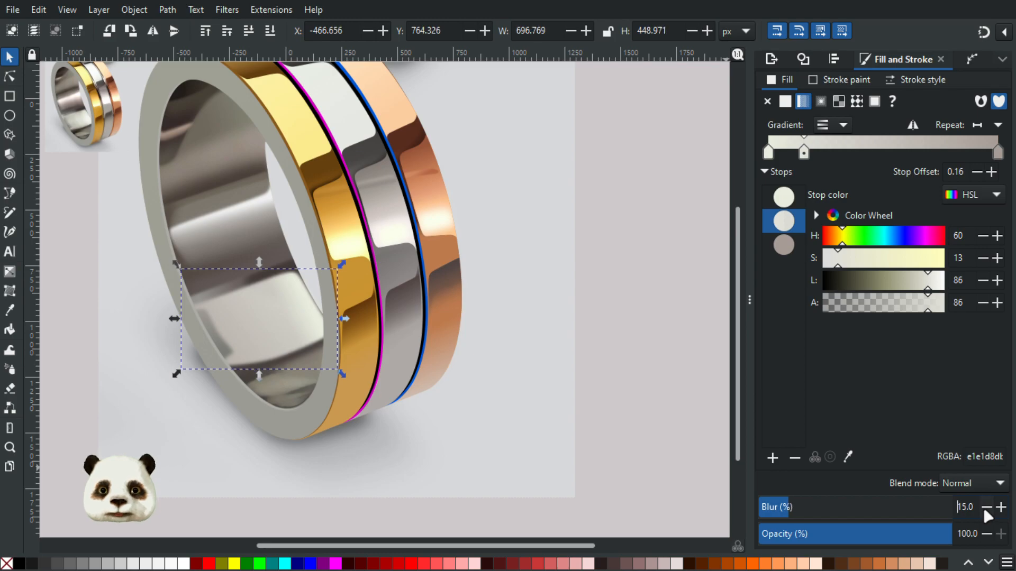
Reshape the lower edge of the pale reflection by moving its middle node and lower-left corner node slightly upward.
scroll(338, 428, down, 3)
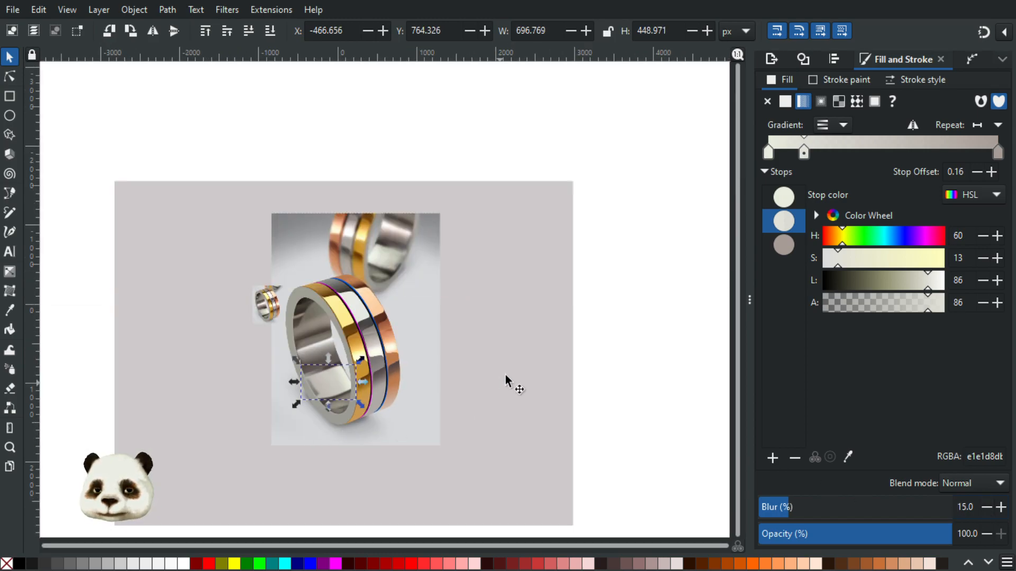
scroll(287, 365, up, 2)
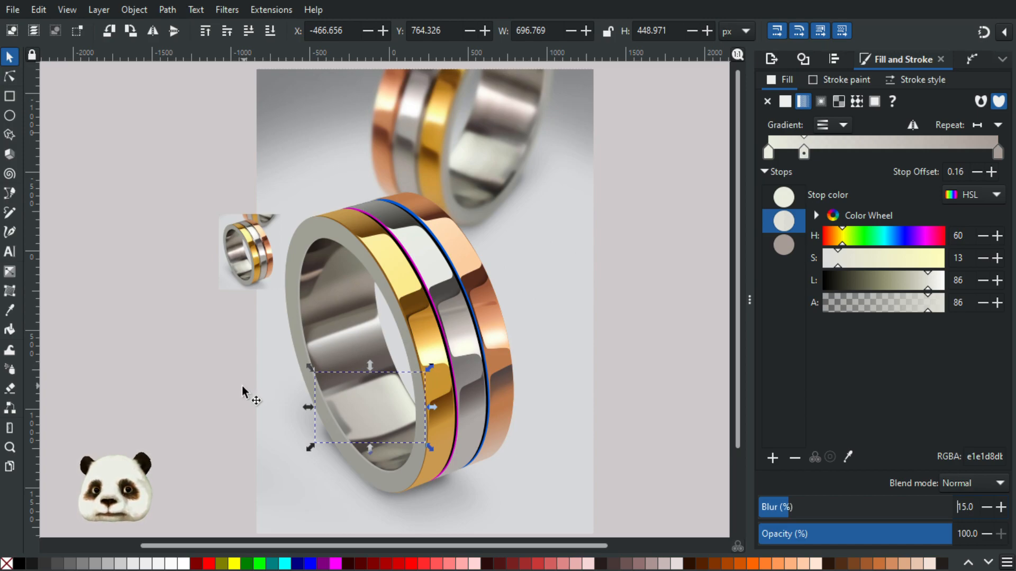
scroll(312, 458, up, 2)
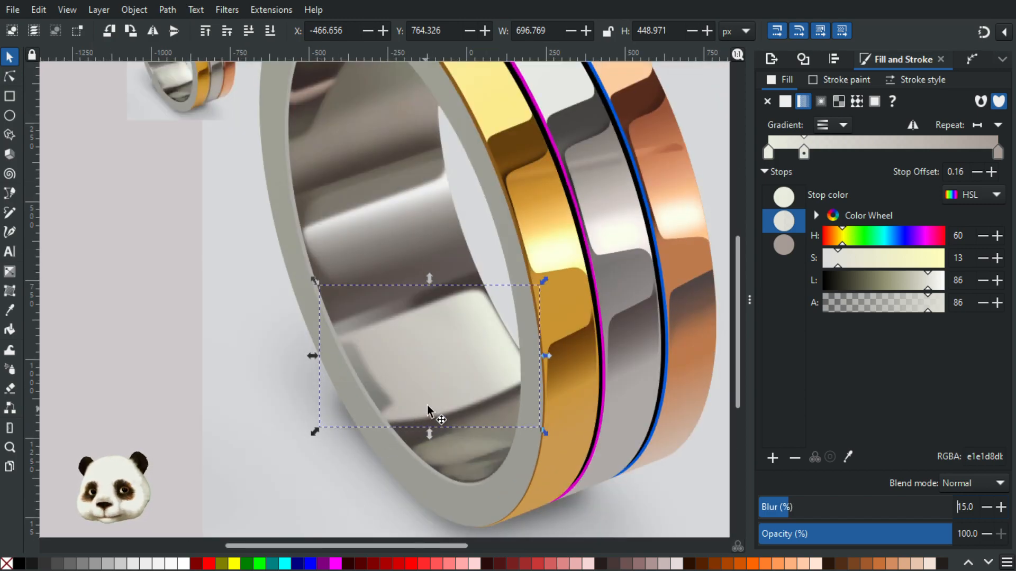
scroll(424, 375, down, 2)
scroll(423, 375, up, 1)
click(432, 374)
key(n)
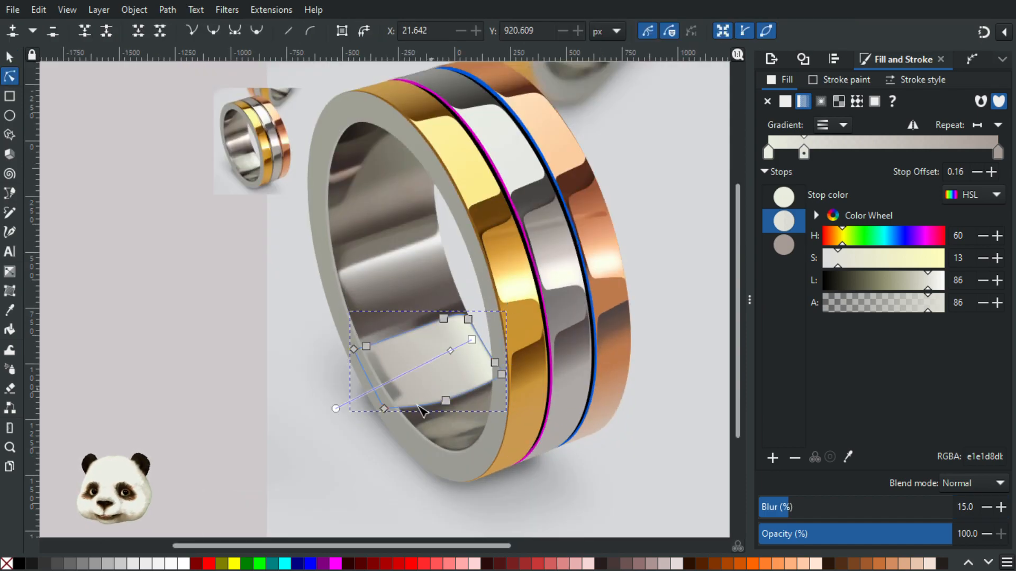
click(384, 408)
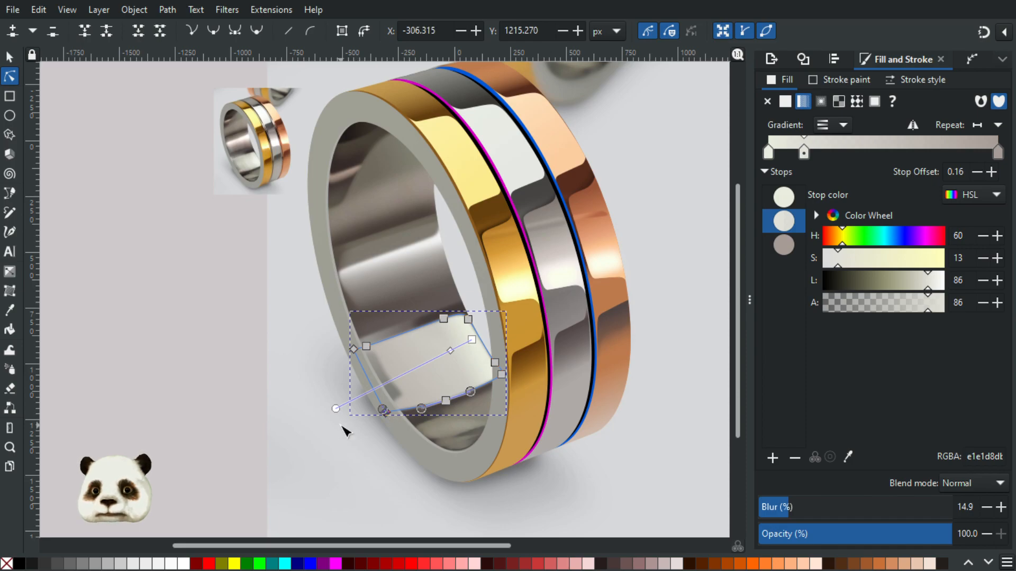
scroll(400, 432, up, 1)
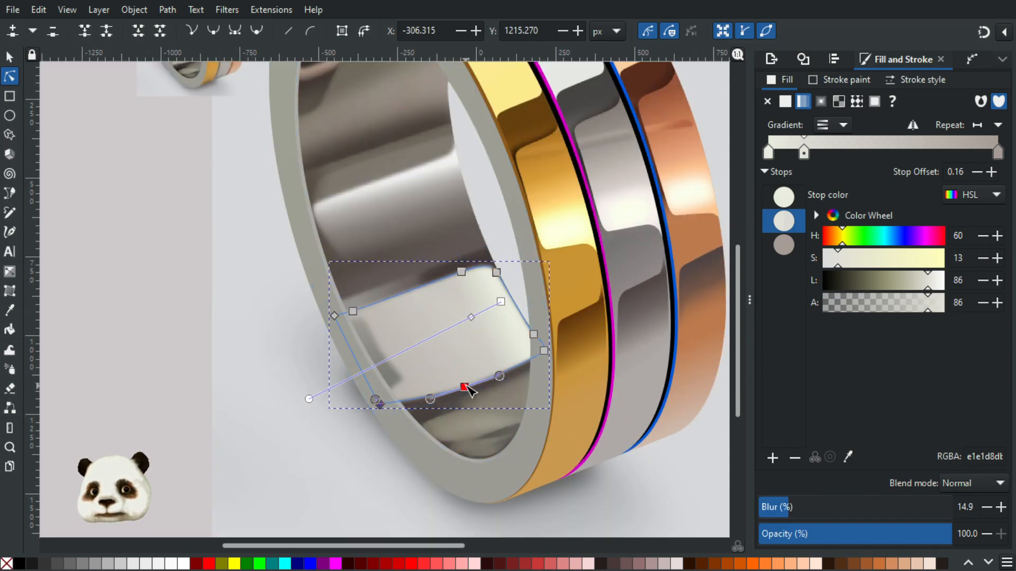
drag(467, 389, 465, 384)
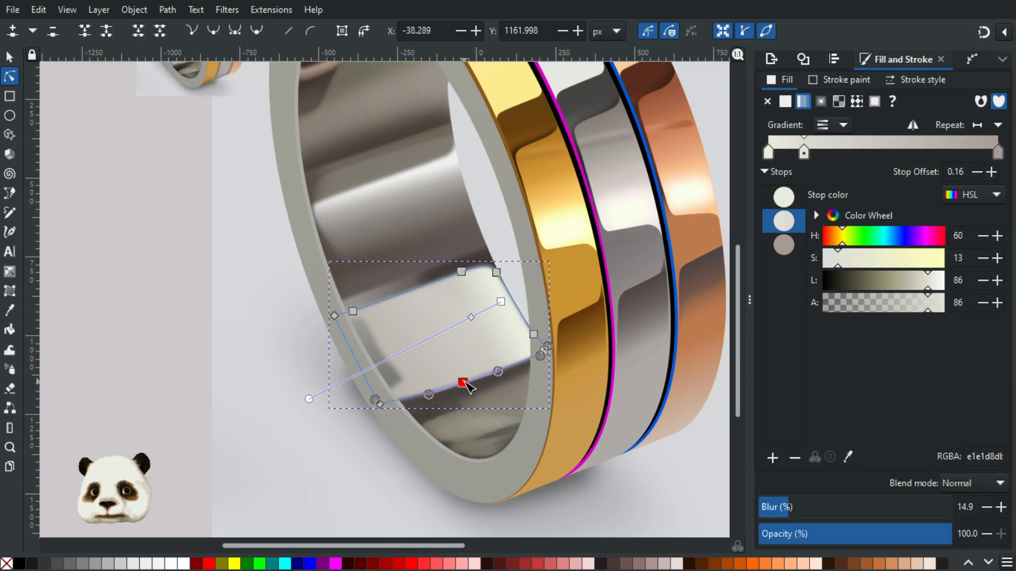
click(381, 403)
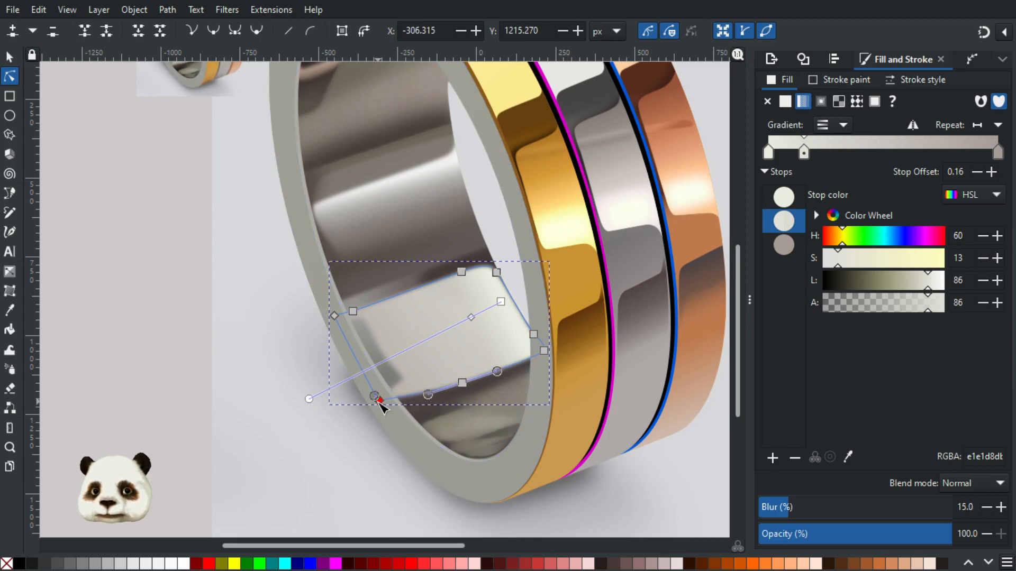
click(211, 389)
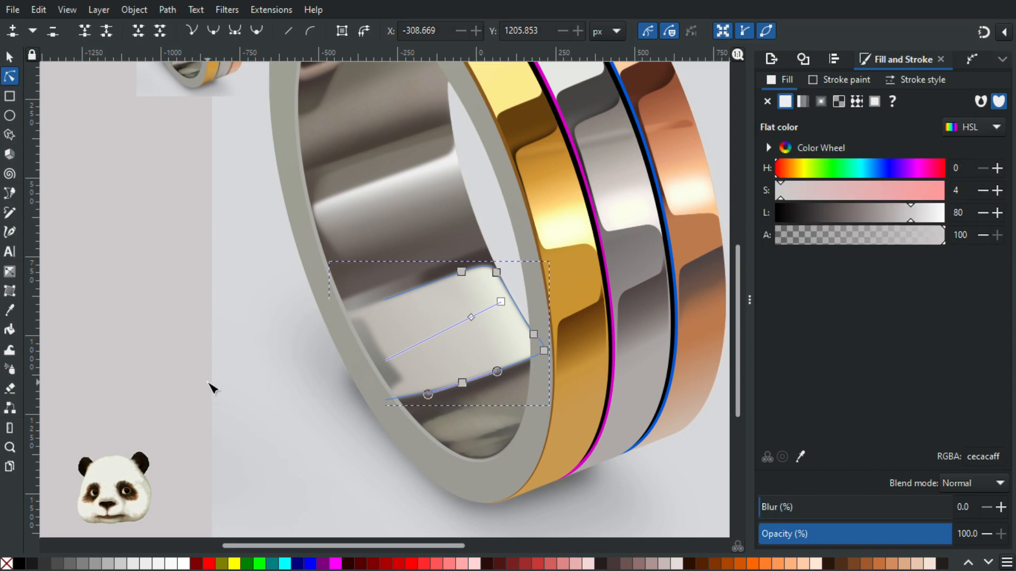
Shorten the gradient of the pale reflection inside the ring by moving its darker end point slightly inward.
scroll(203, 384, down, 2)
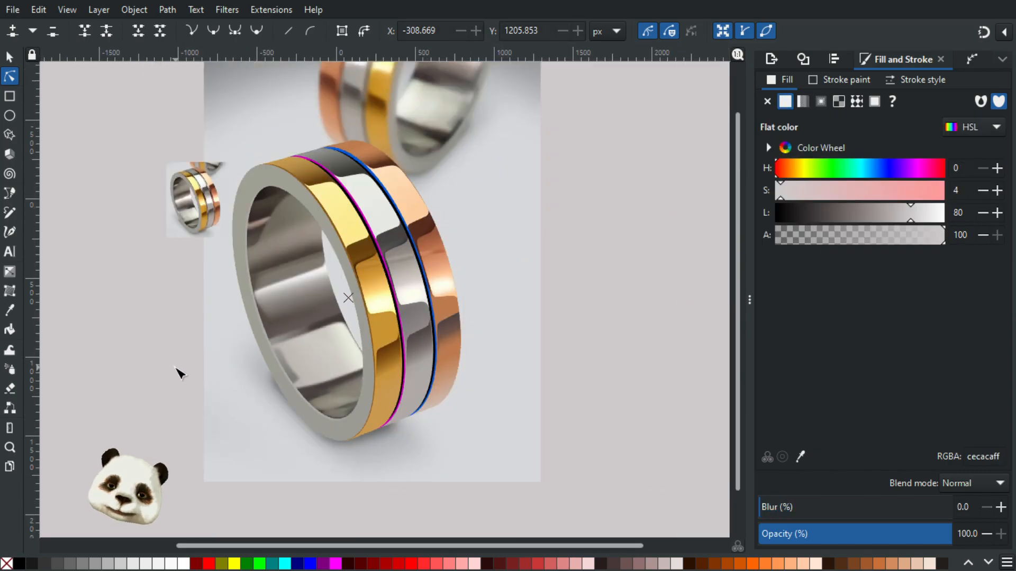
scroll(179, 373, up, 1)
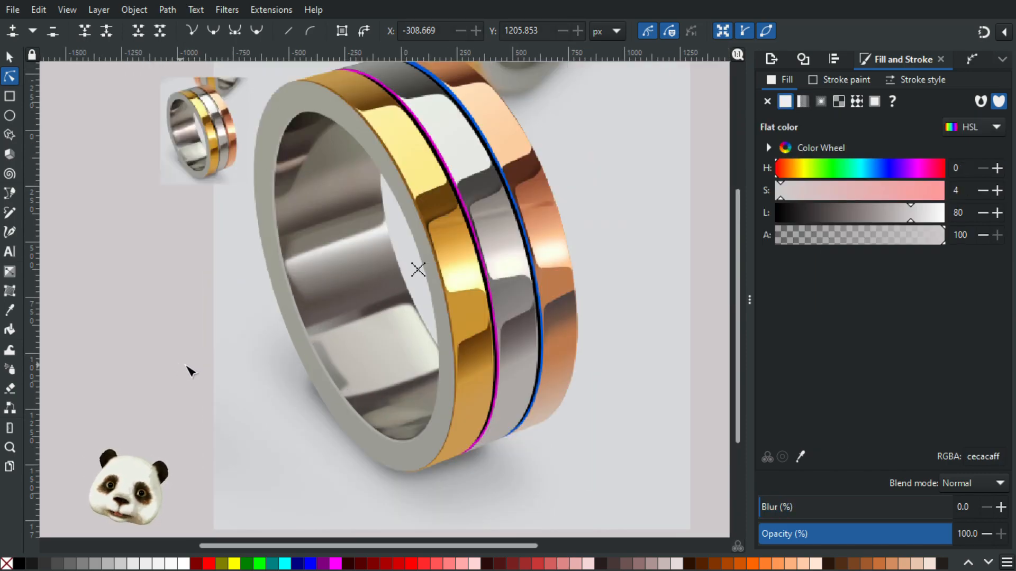
click(368, 349)
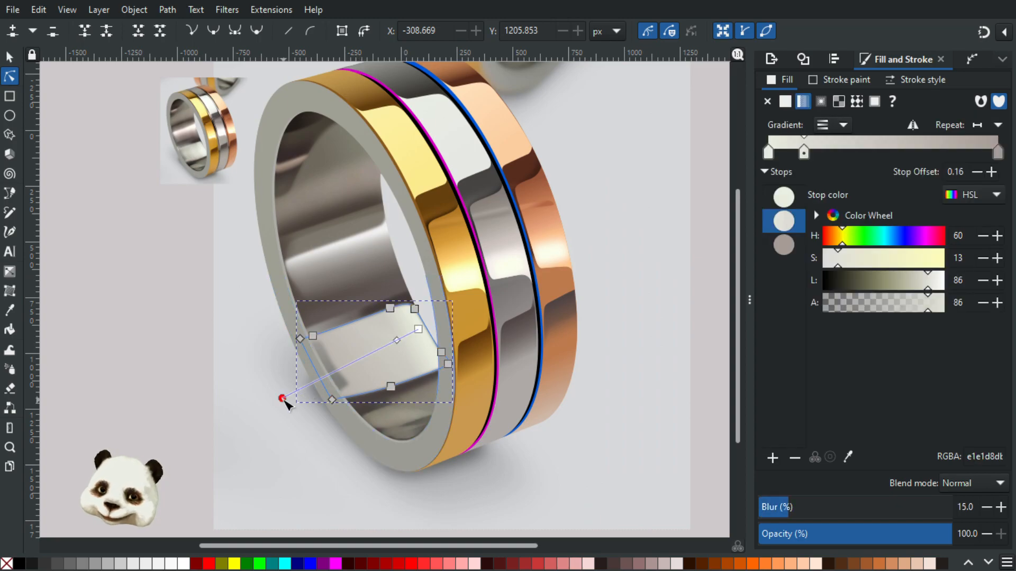
drag(282, 398, 297, 389)
click(206, 332)
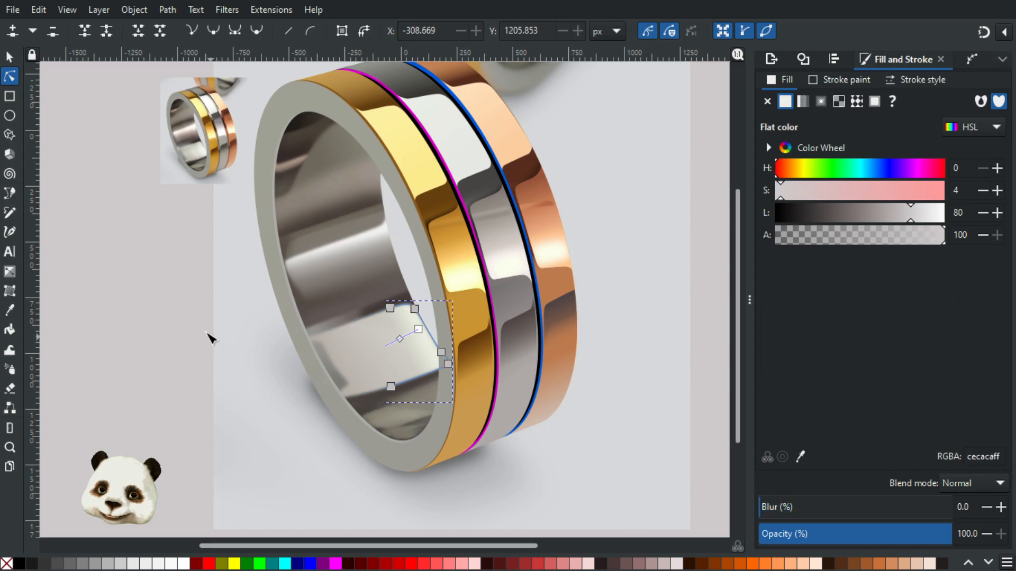
Draw a closed shape with a curved notch over the lower inner wall of the ring and set its opacity to 100%.
scroll(177, 336, down, 1)
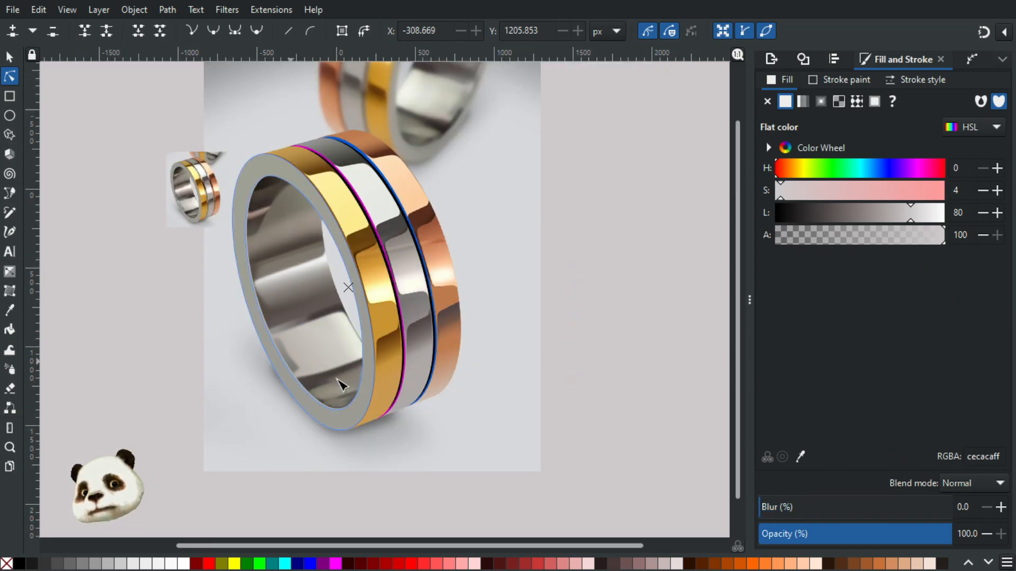
scroll(340, 384, up, 2)
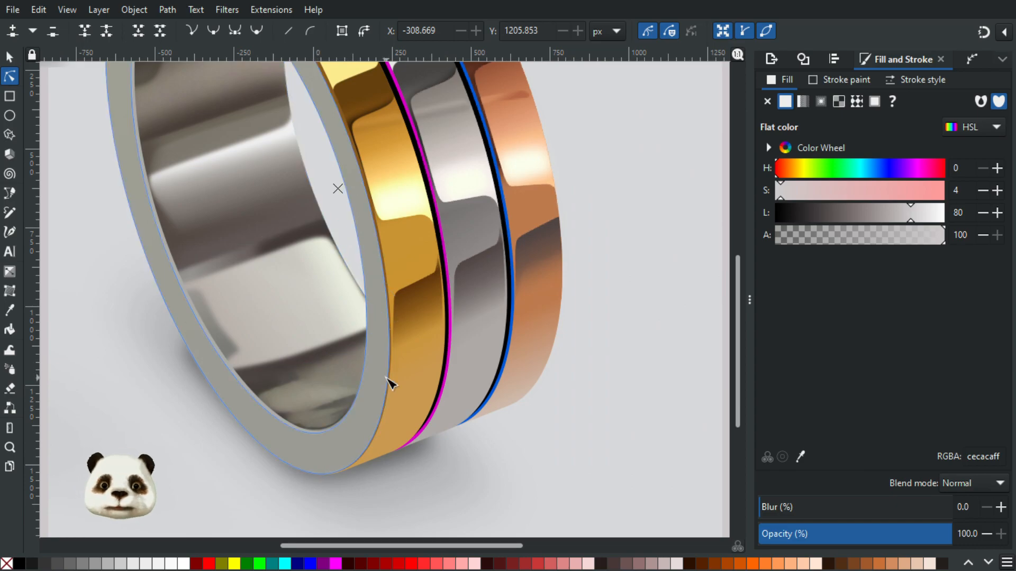
click(310, 408)
drag(121, 352, 264, 421)
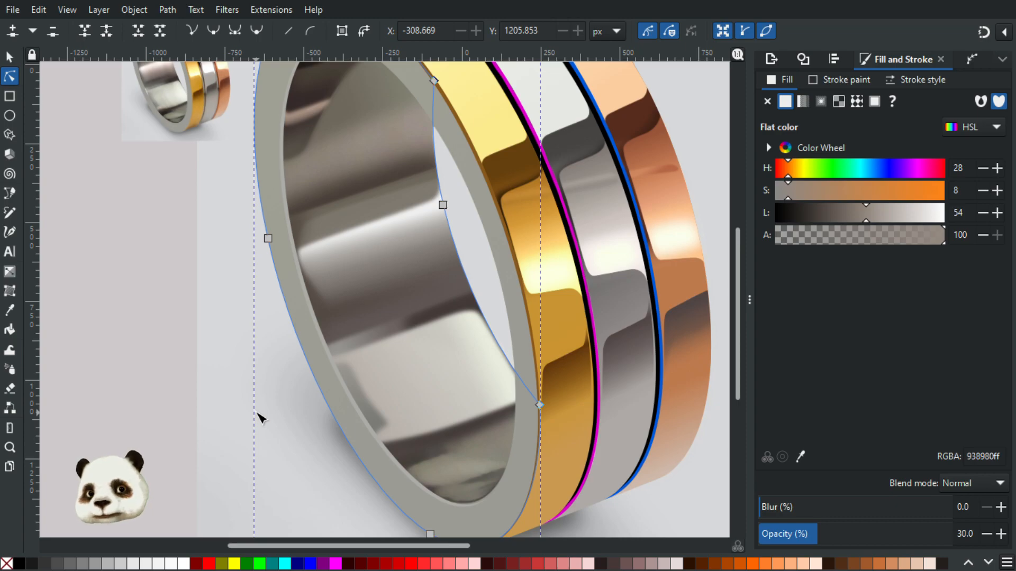
key(w)
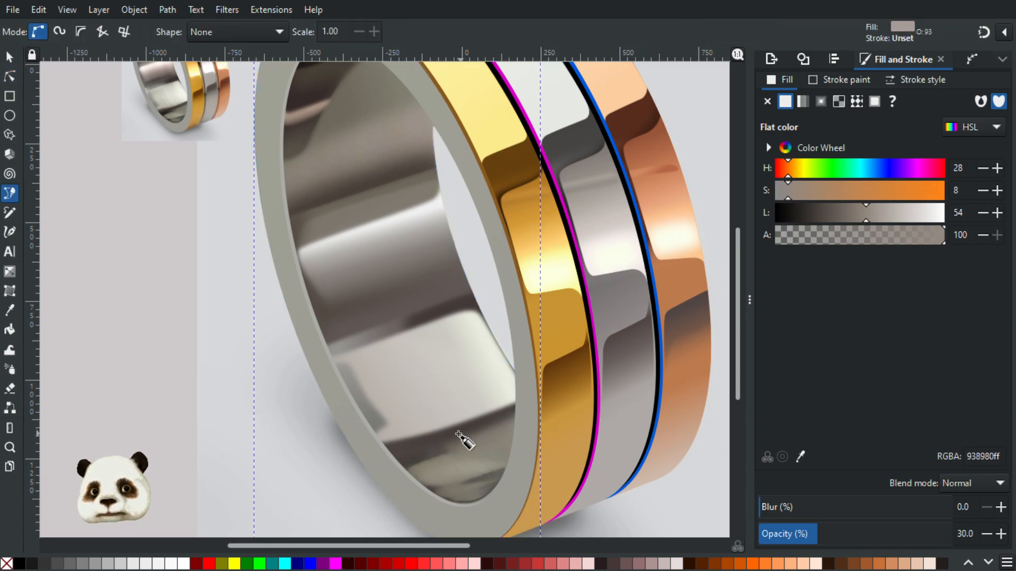
click(457, 434)
drag(453, 465, 466, 485)
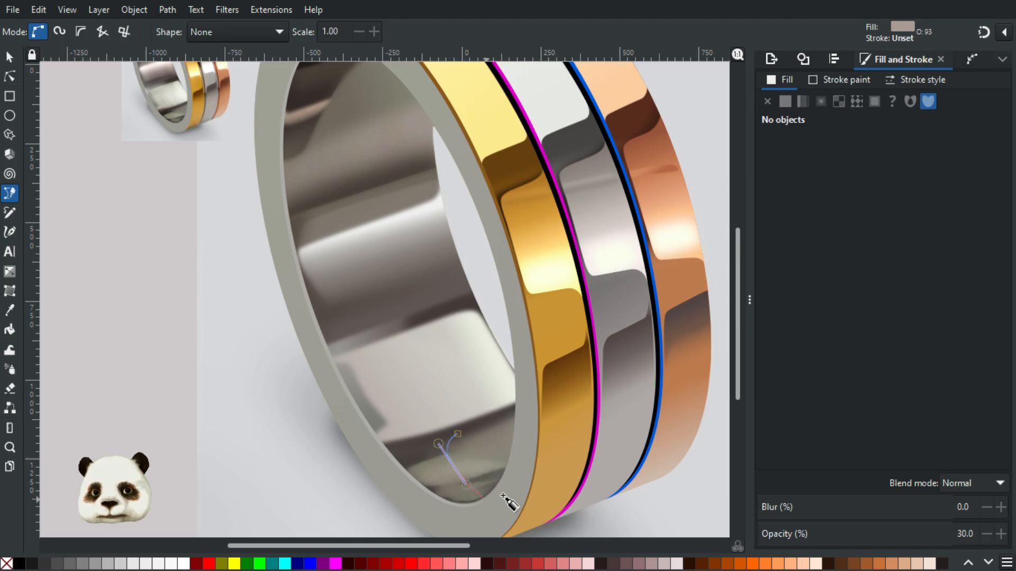
click(526, 456)
click(555, 489)
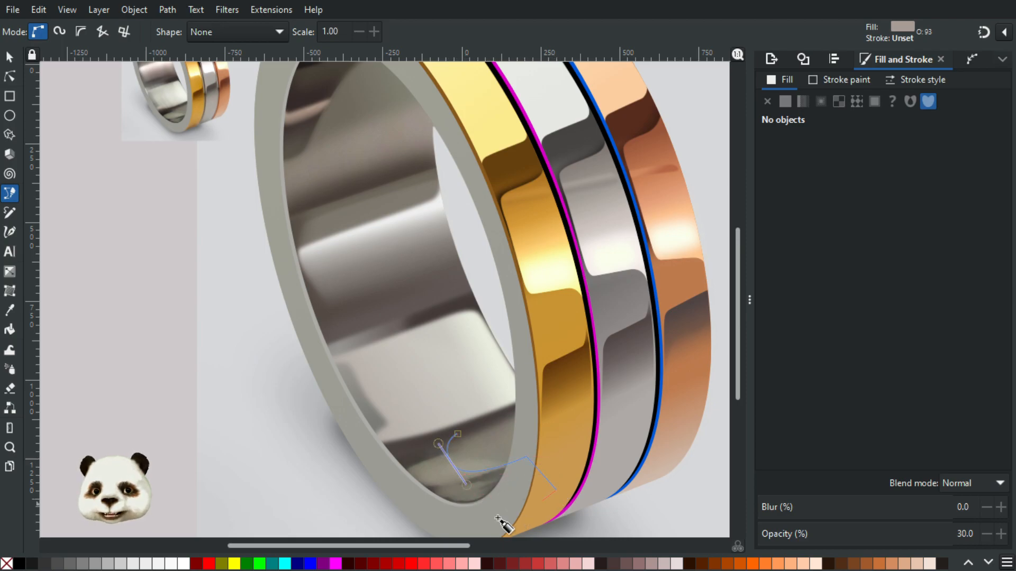
click(464, 523)
drag(357, 474, 356, 468)
click(387, 430)
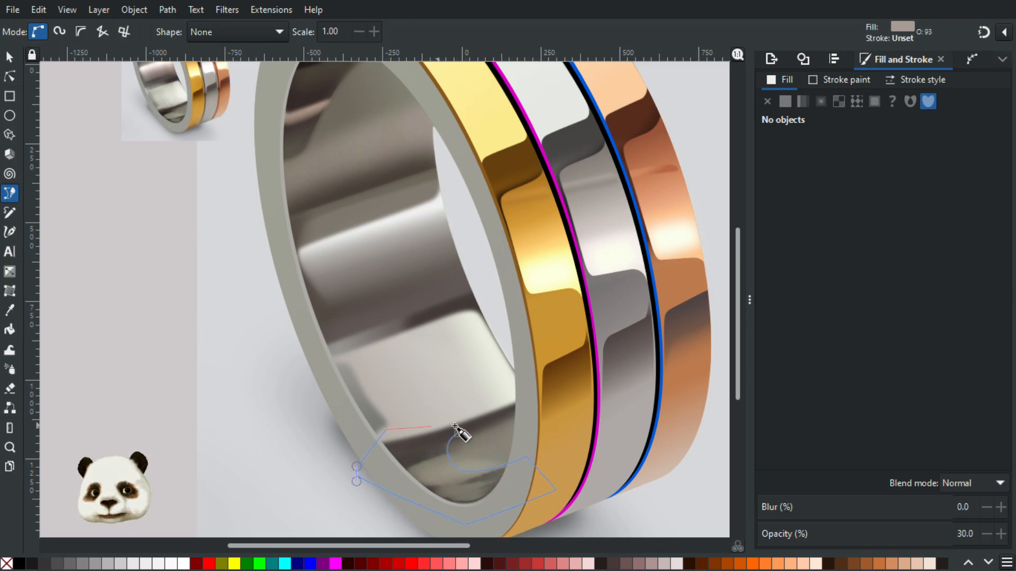
click(457, 433)
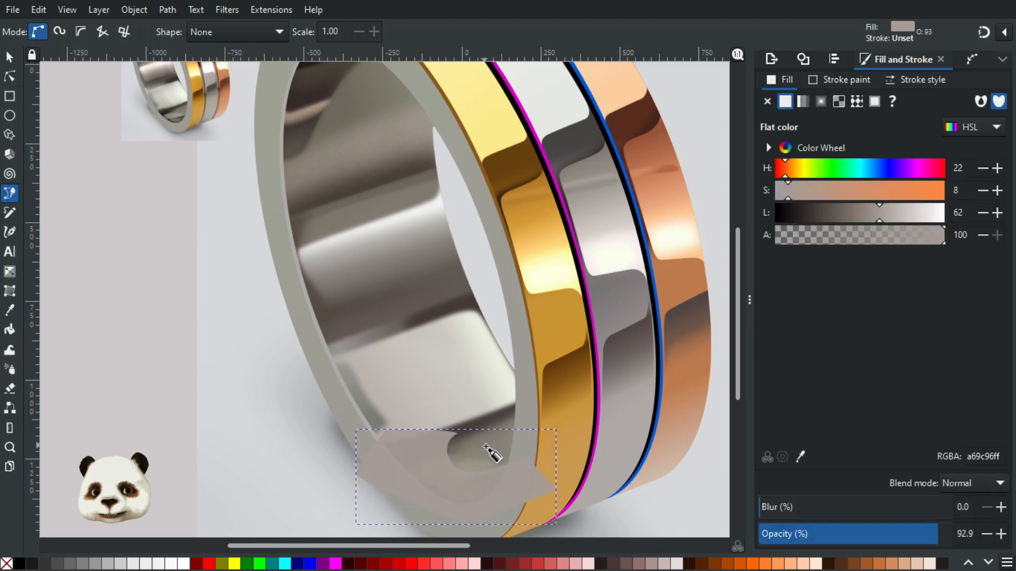
drag(944, 534, 990, 537)
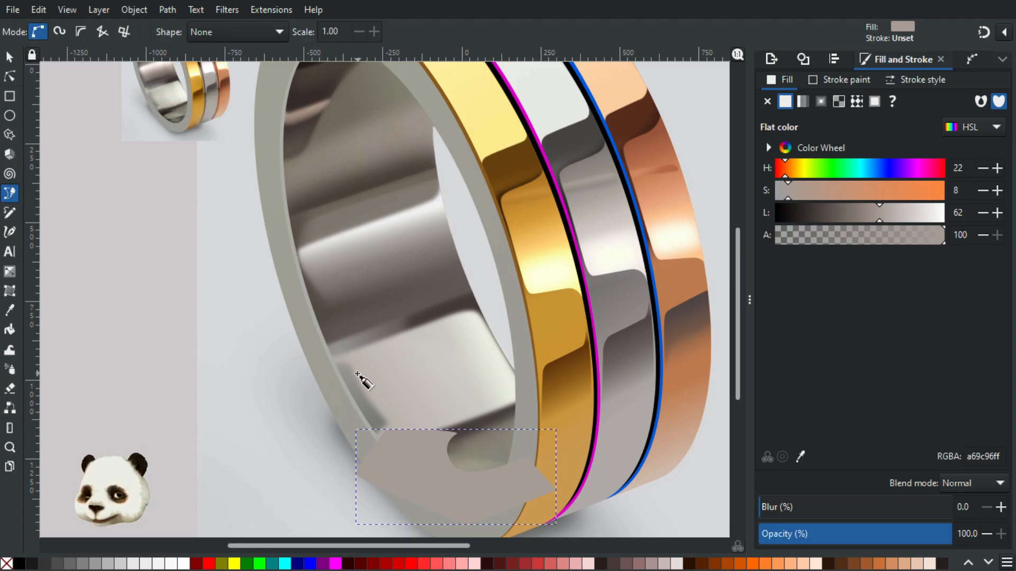
Cut the new shape, paste it in place among the clipped inner-wall reflections and move its left node slightly inward.
key(ctrl+x)
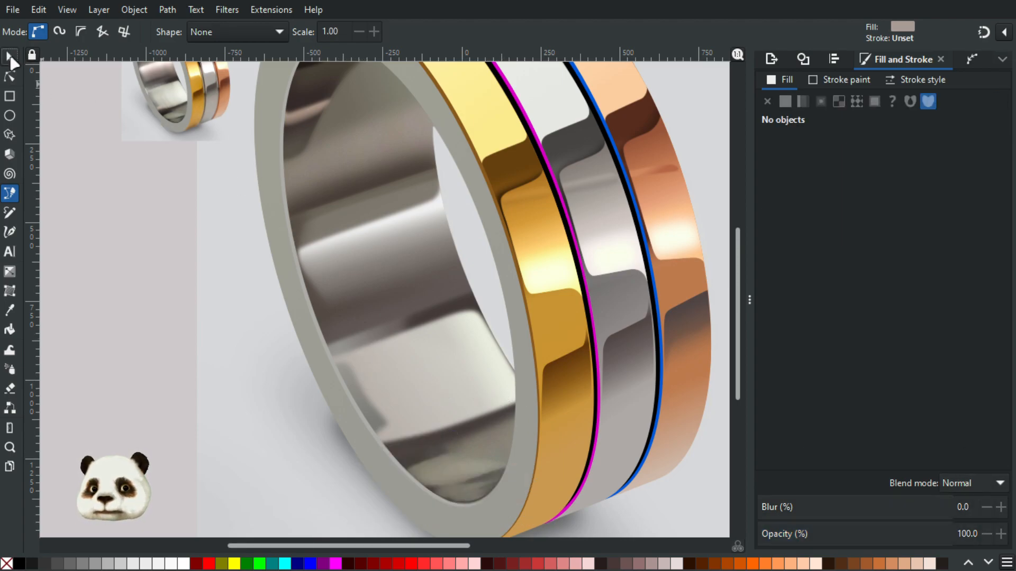
click(11, 58)
double_click(446, 352)
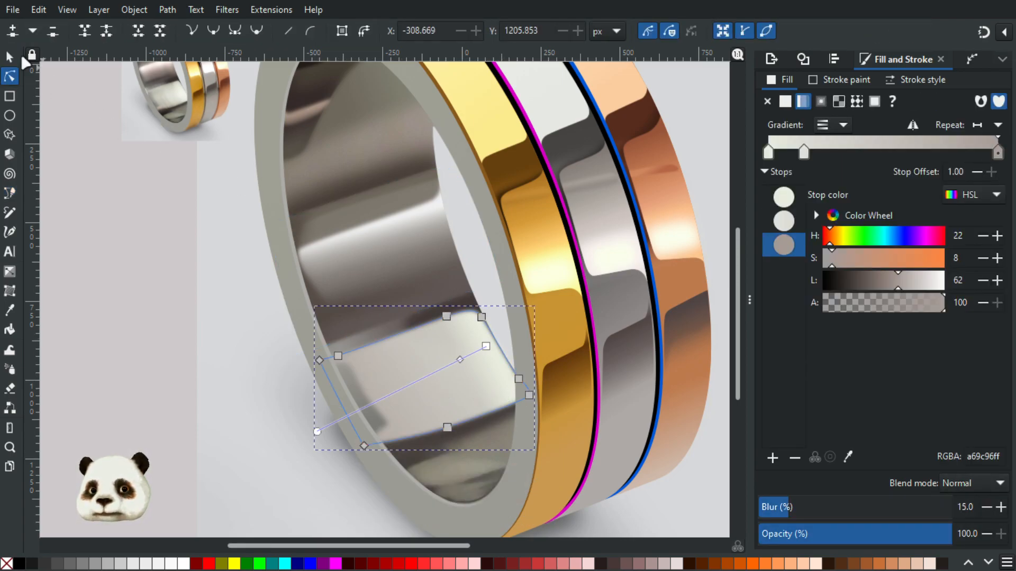
click(10, 55)
key(ctrl+alt+v)
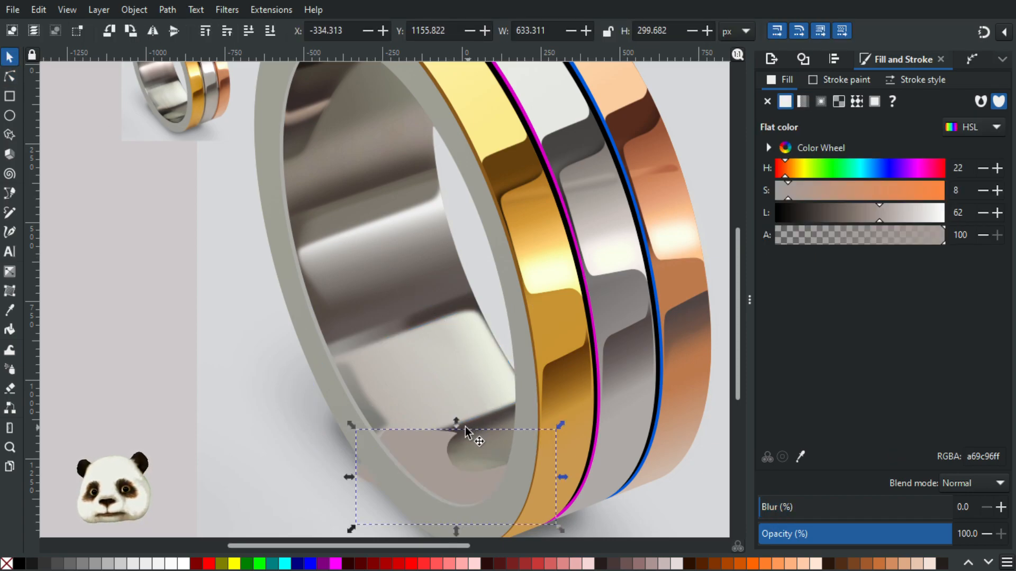
click(11, 79)
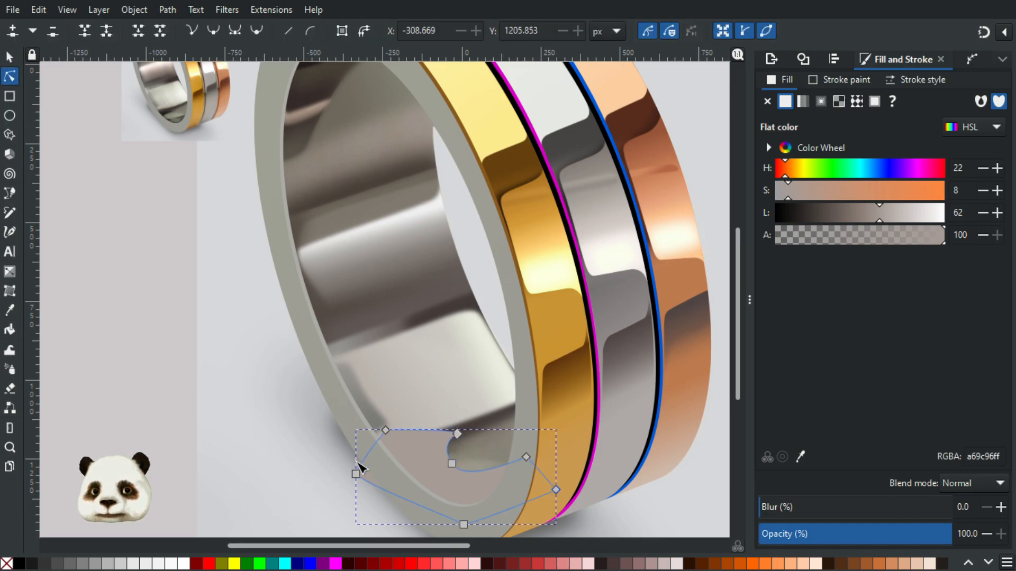
click(362, 467)
drag(364, 470, 370, 470)
Take the notched shape out of its current stacking position and paste it in place within the group of inner-wall reflections.
click(9, 56)
key(Escape)
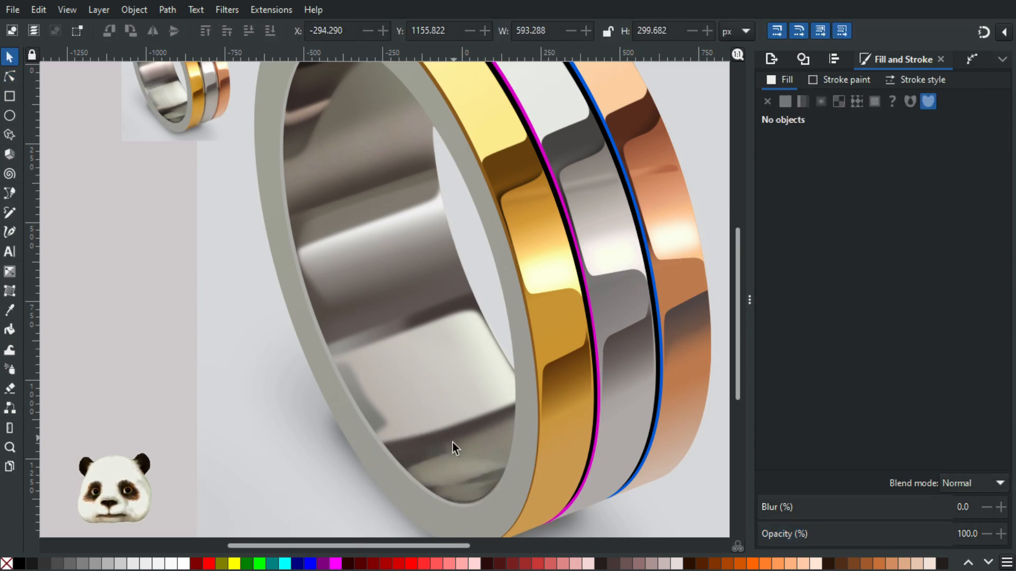
click(468, 426)
ctrl+click(449, 410)
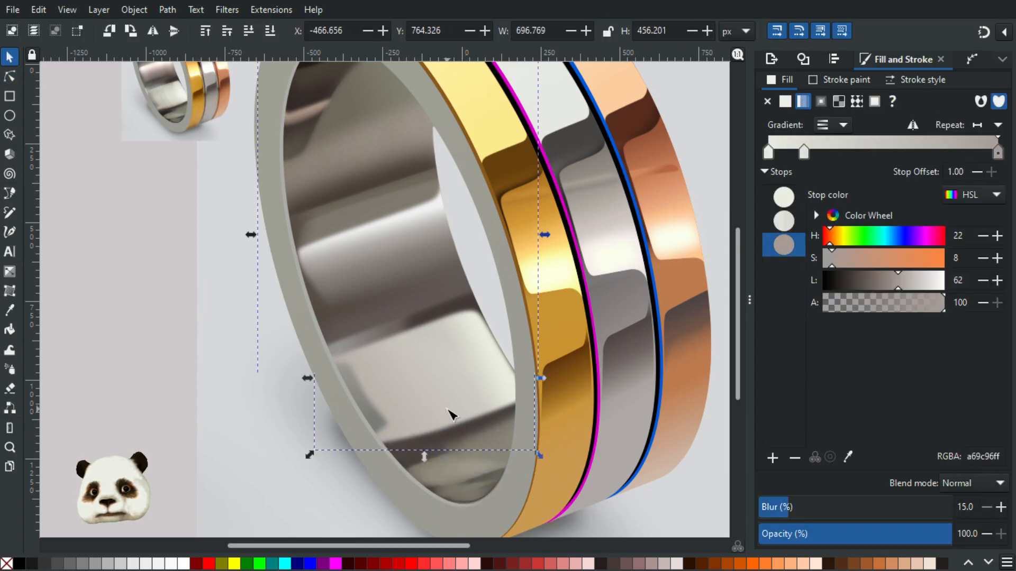
key(n)
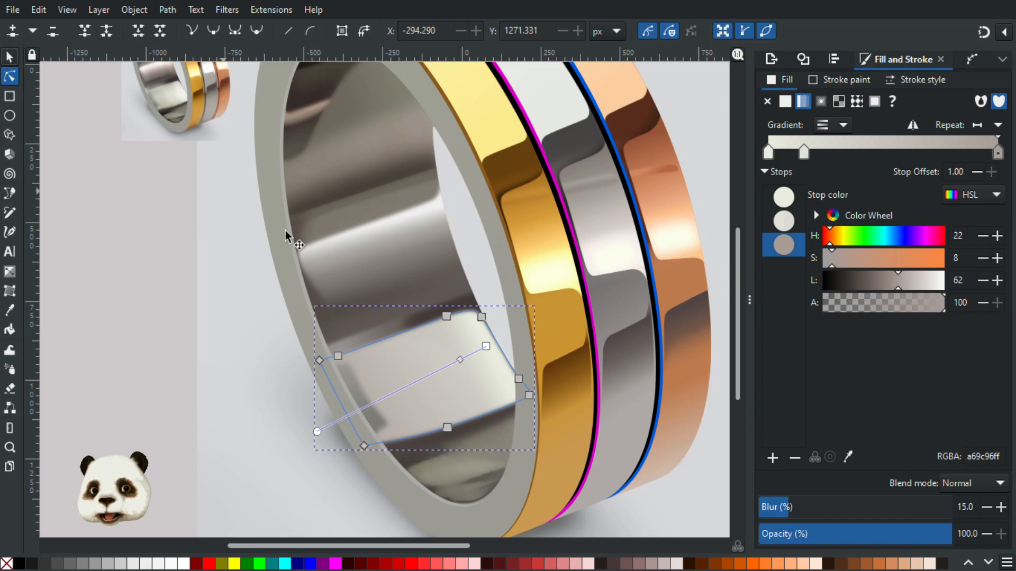
key(s)
click(329, 236)
click(357, 252)
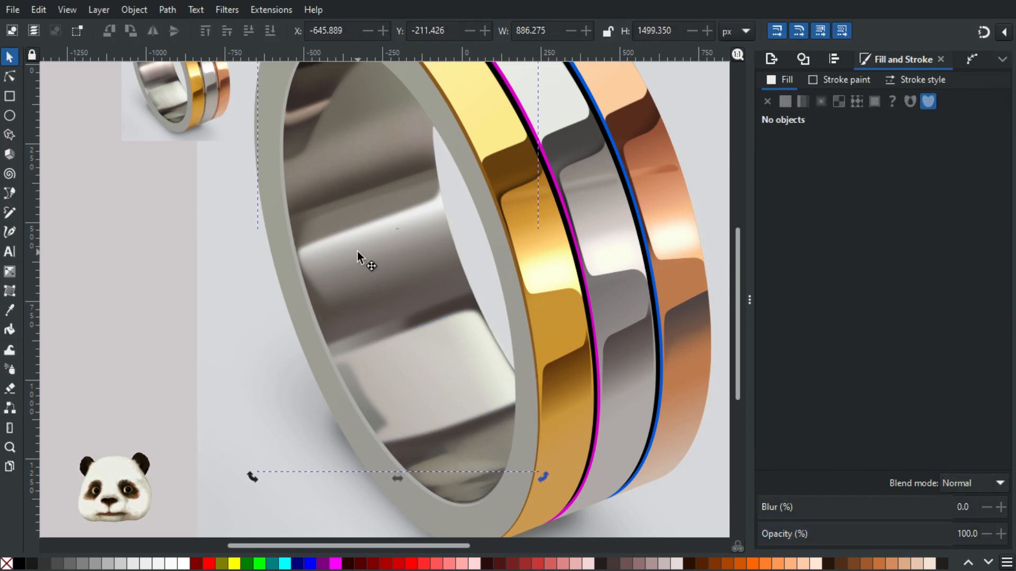
key(ctrl+alt+v)
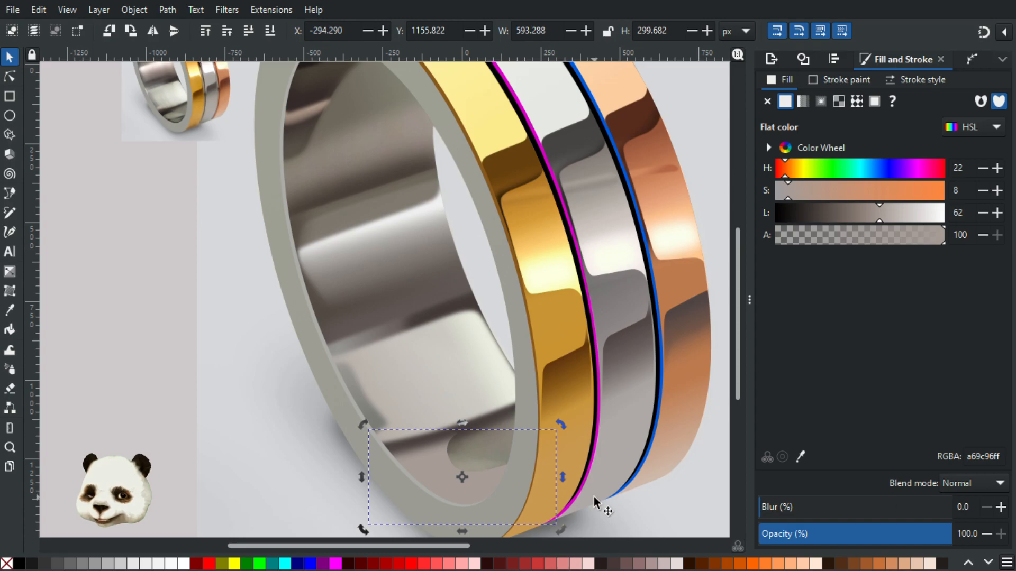
Apply a diagonal linear gradient to the notched shape and colour its start stop dark brown 2a2522, sampled from the reference ring.
key(g)
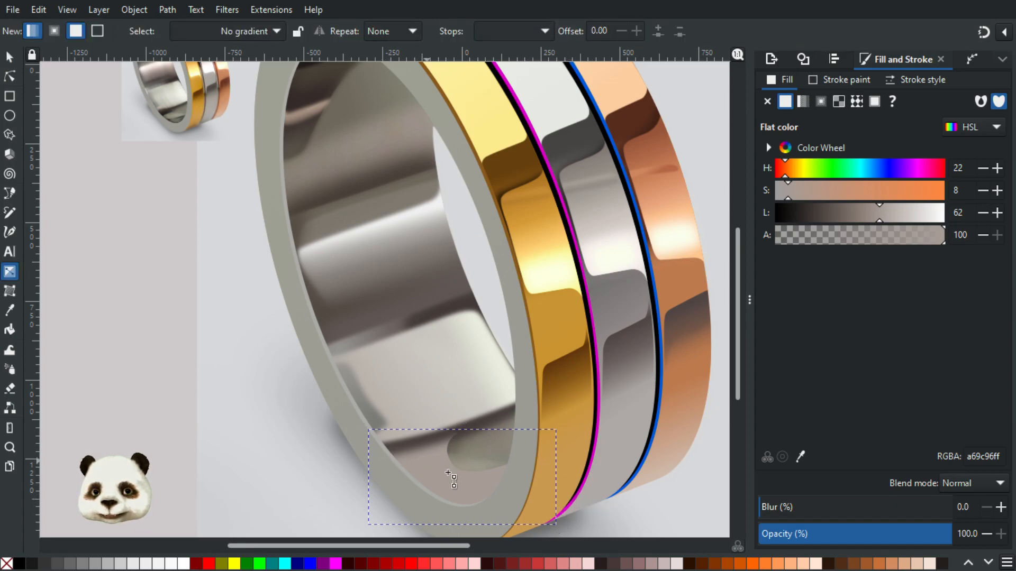
drag(424, 459, 474, 483)
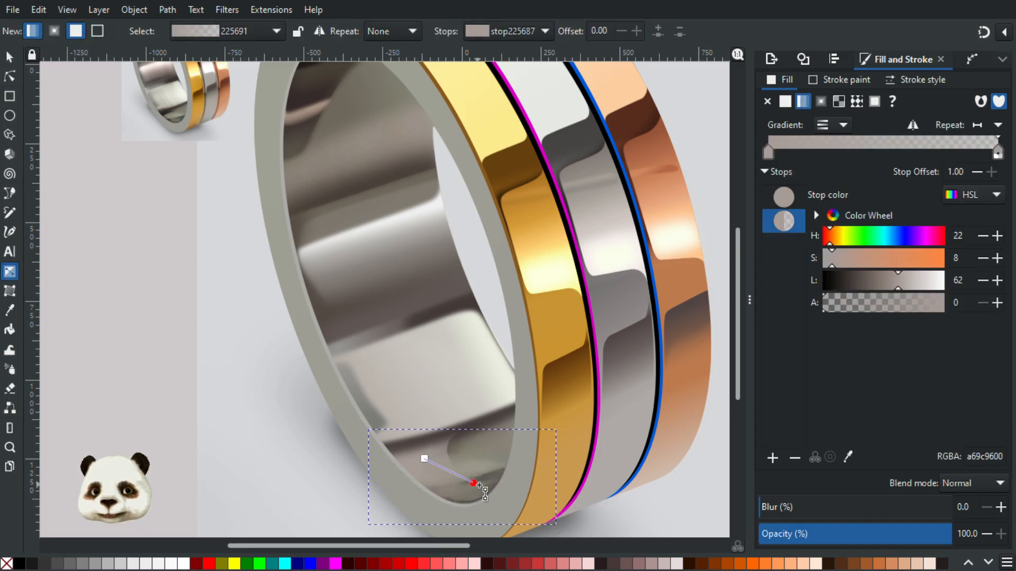
click(424, 458)
key(d)
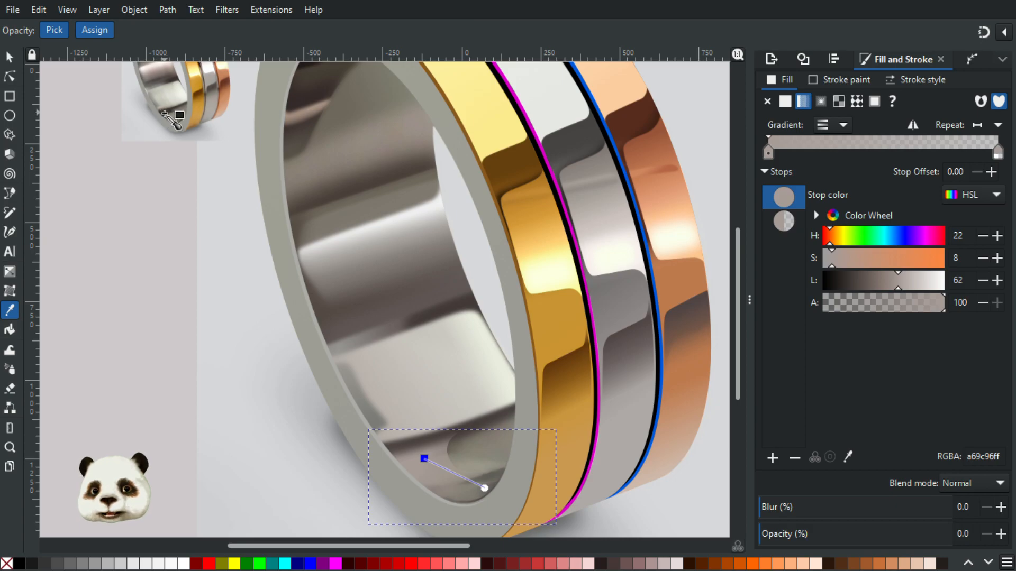
click(165, 113)
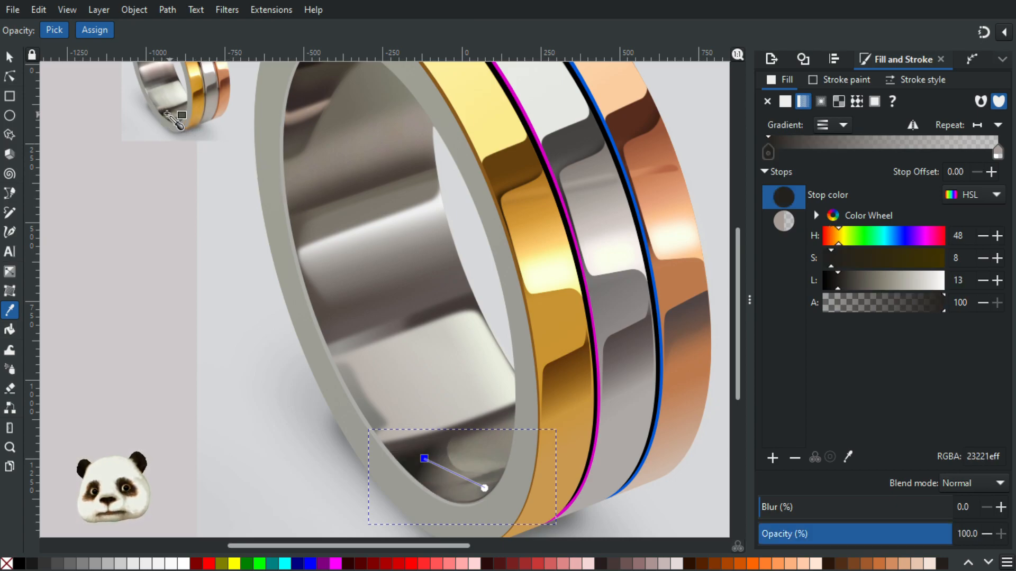
click(164, 113)
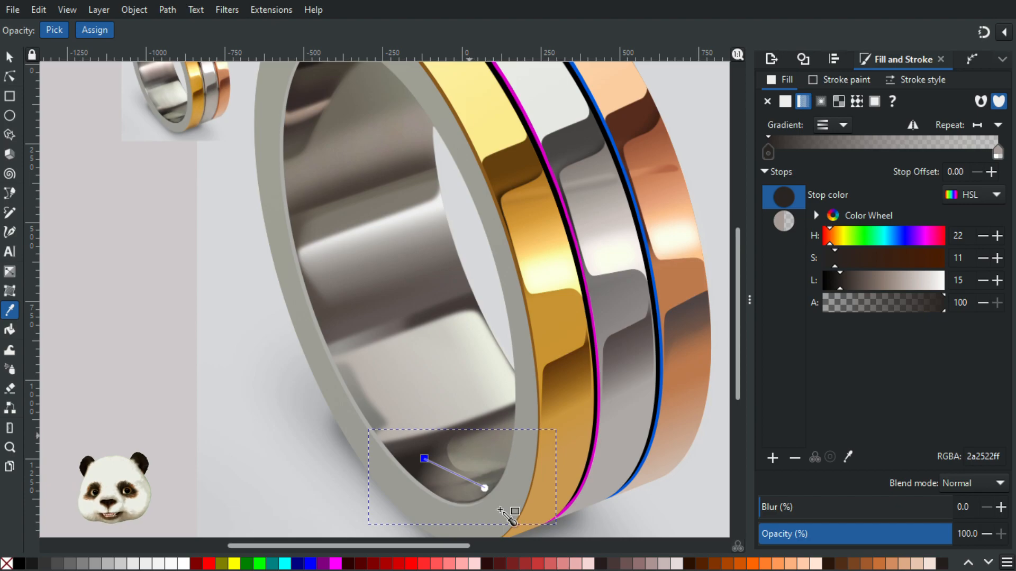
Colour the end stop of the notched shape's gradient dark grey 4d4e48, sampled from the lower inside of the reference ring.
click(500, 488)
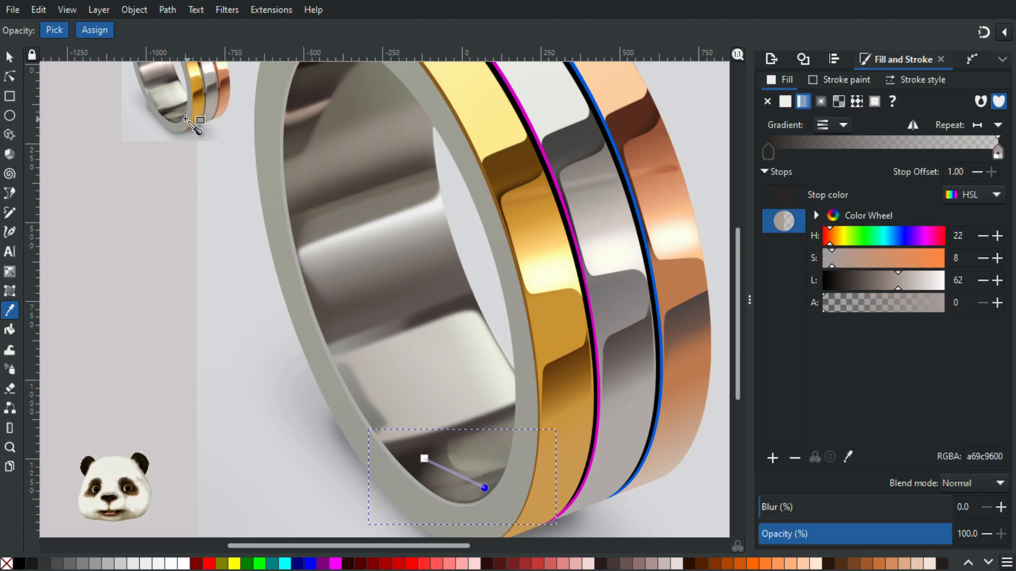
scroll(171, 125, up, 3)
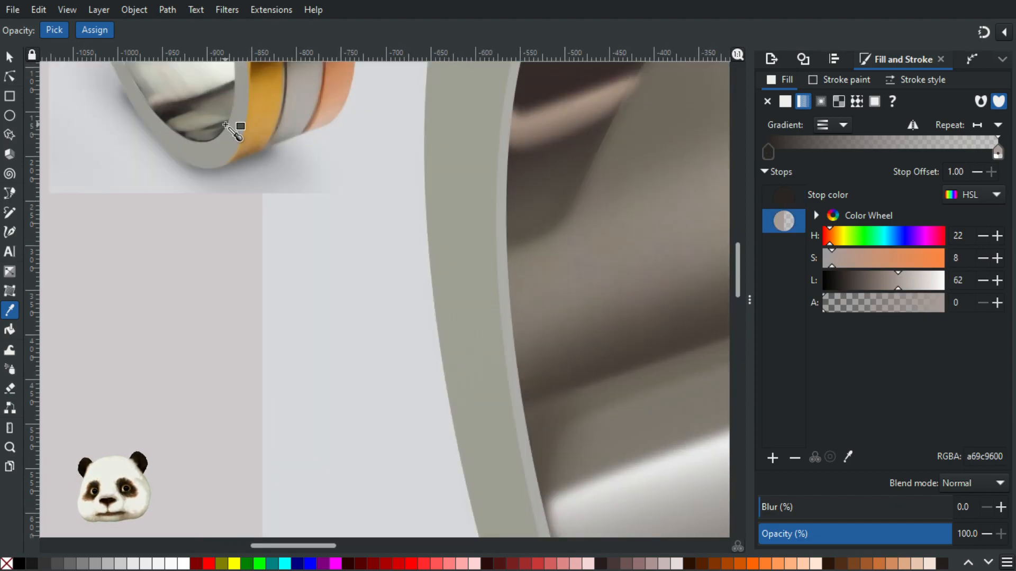
click(226, 124)
scroll(356, 300, down, 3)
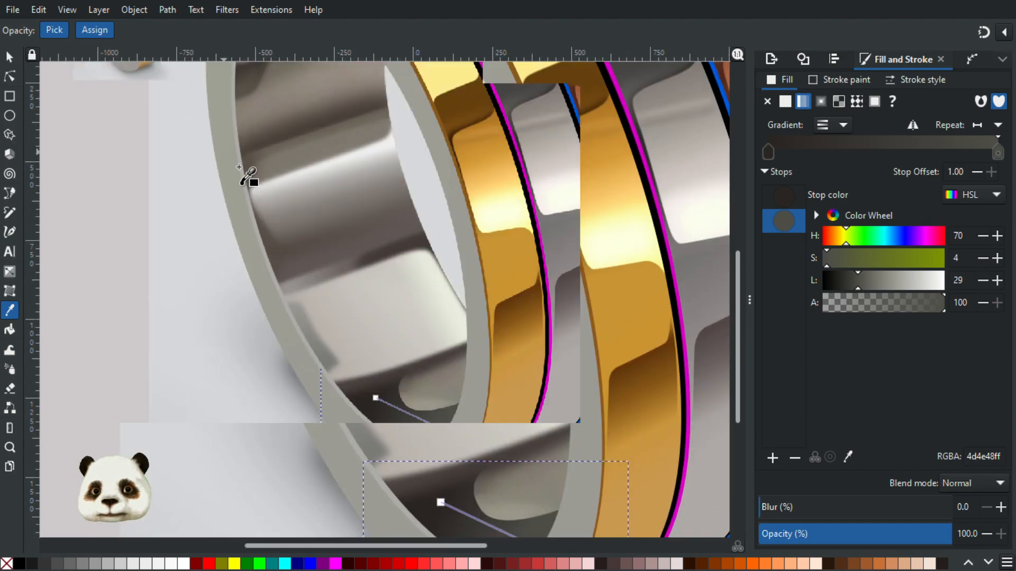
drag(258, 219, 324, 243)
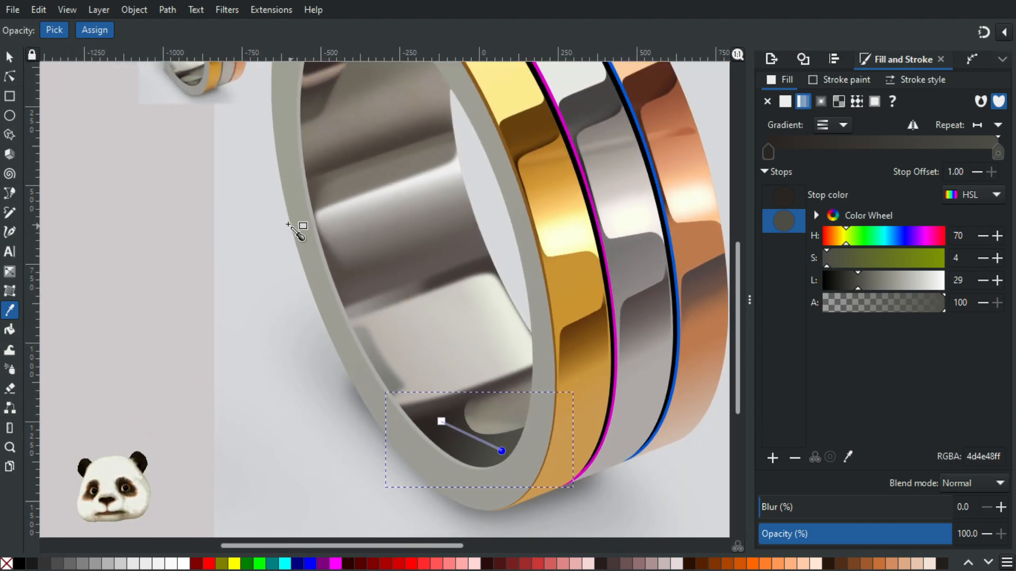
Set the blur of the notched shape to 30% and its opacity to 10%.
drag(793, 507, 804, 508)
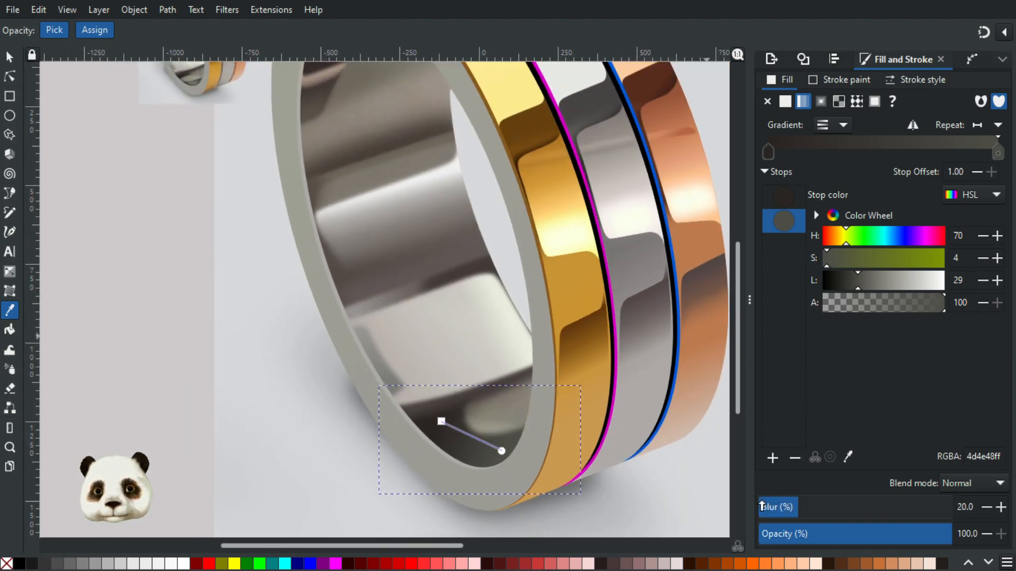
drag(808, 508, 816, 508)
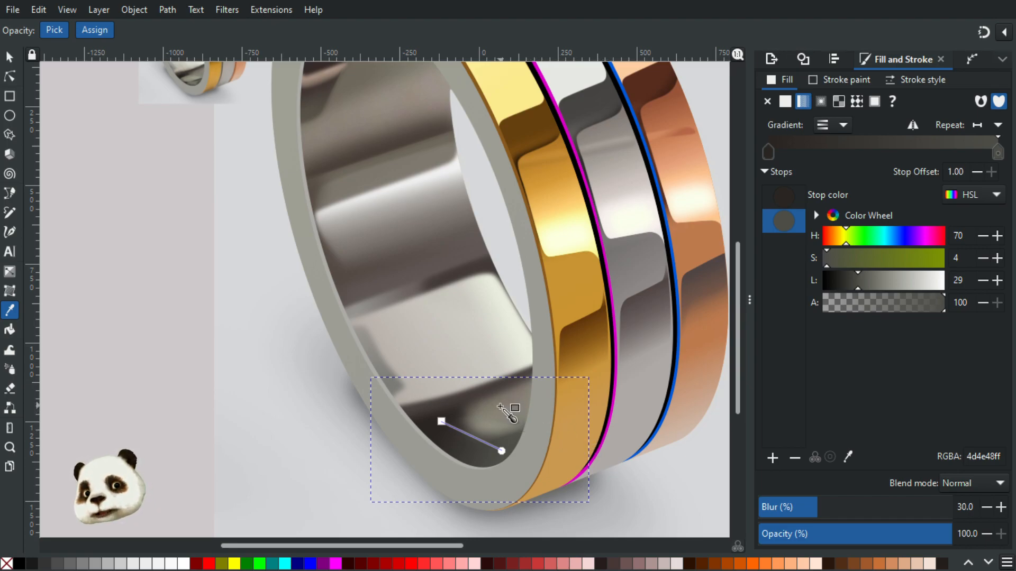
key(b)
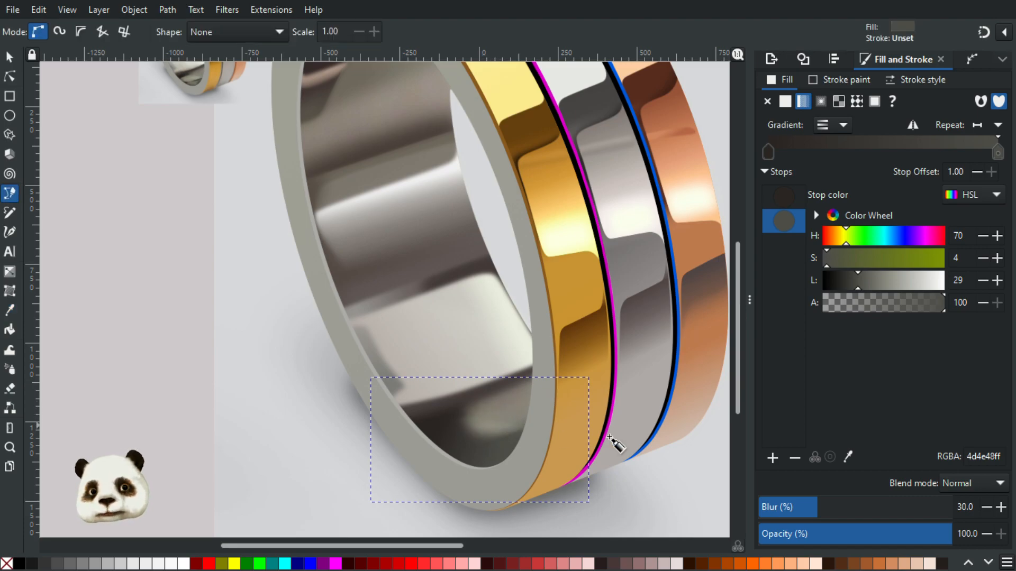
click(779, 534)
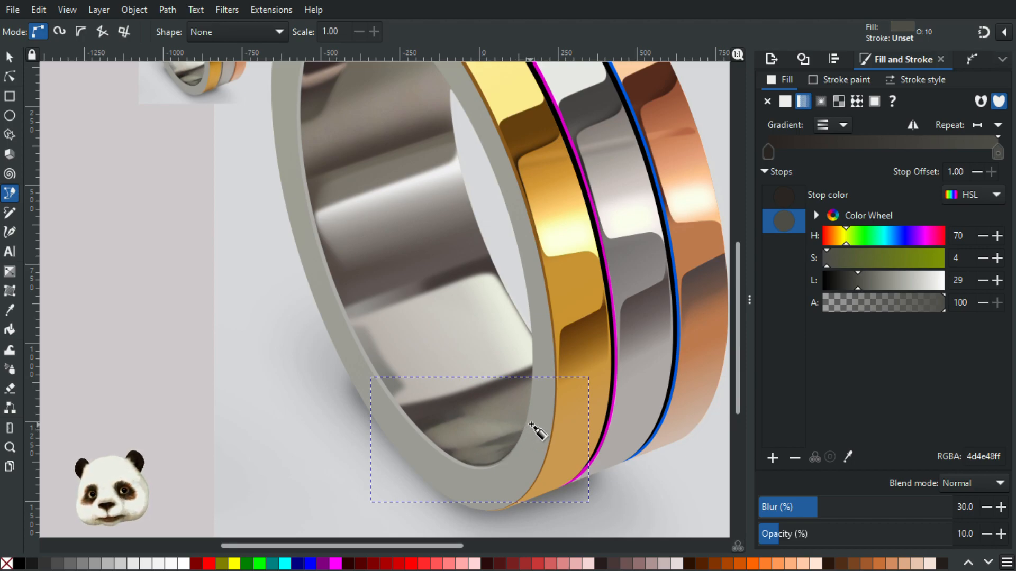
Draw a curved reflection shape near the bottom of the ring's inner wall and fill it olive grey 8c8c79, sampled from the reference ring.
click(531, 424)
drag(416, 426, 416, 457)
key(ctrl+z)
key(ctrl+z)
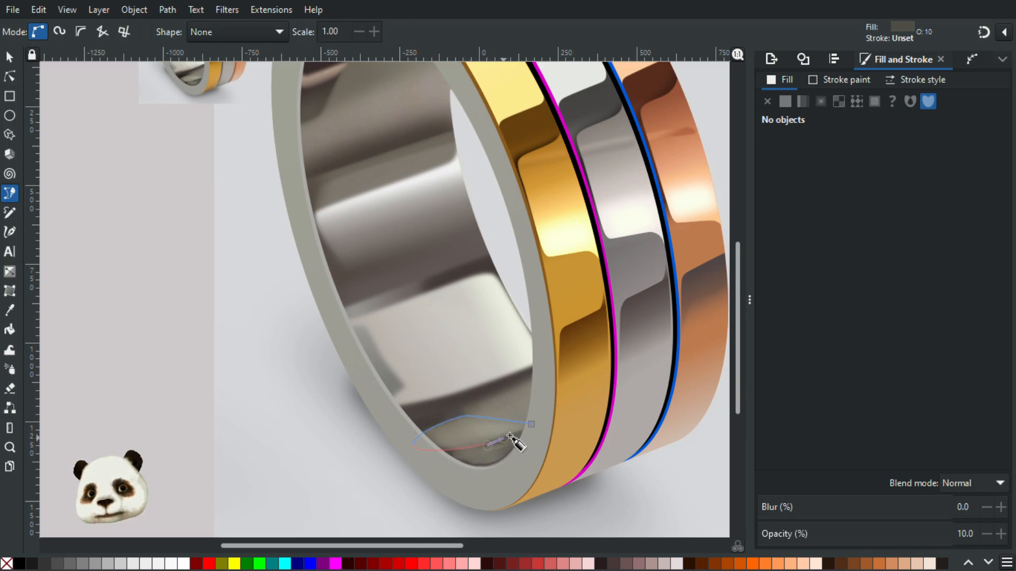
click(531, 425)
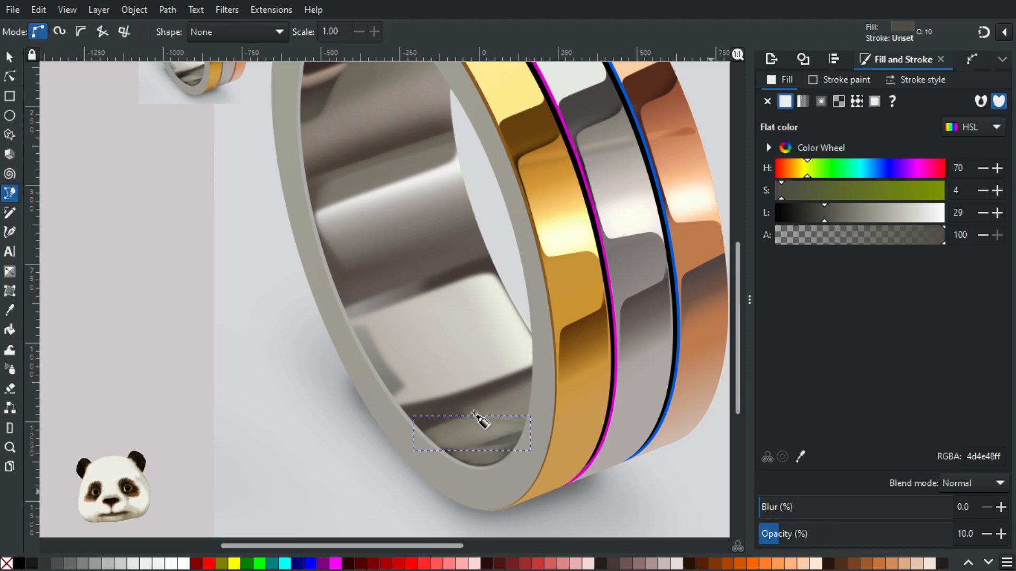
key(d)
click(188, 79)
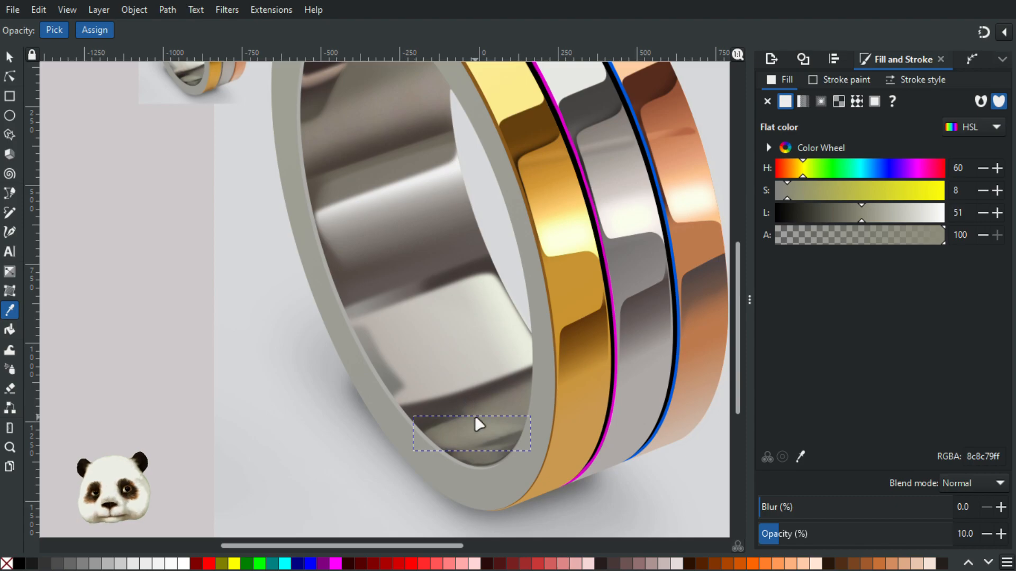
key(b)
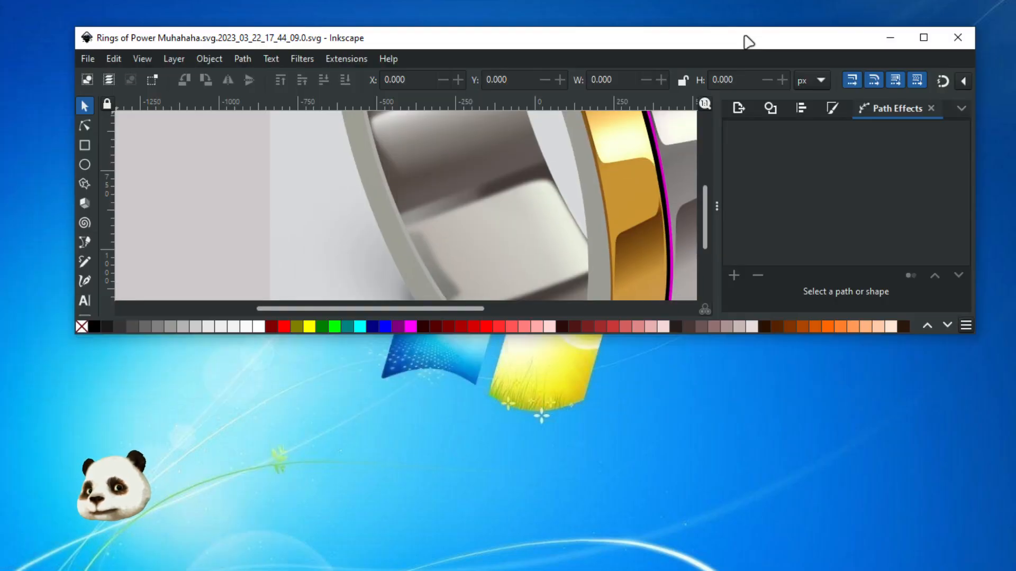
Maximize the recovered ring drawing's window and switch it to full-screen view.
double_click(746, 37)
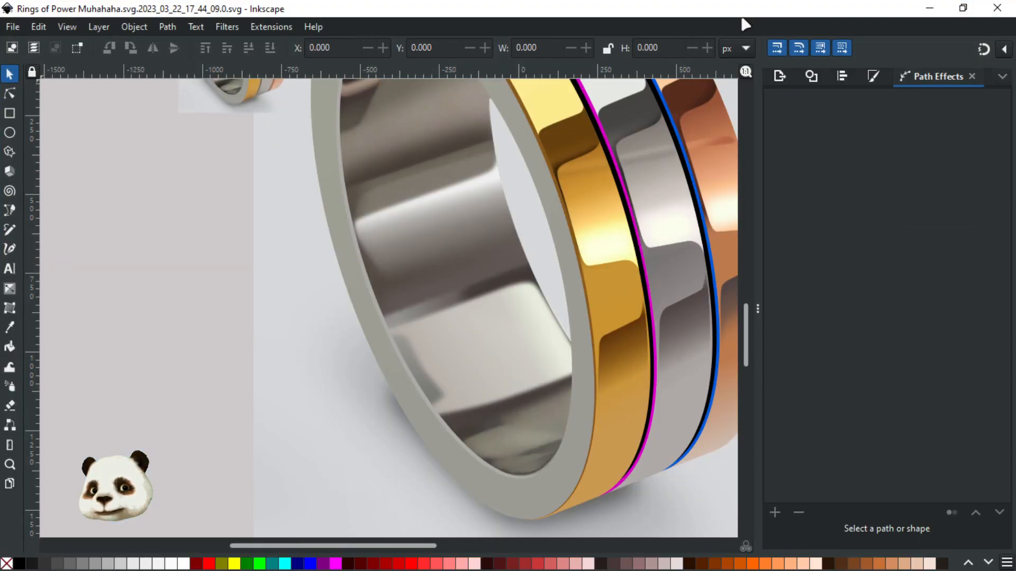
key(F11)
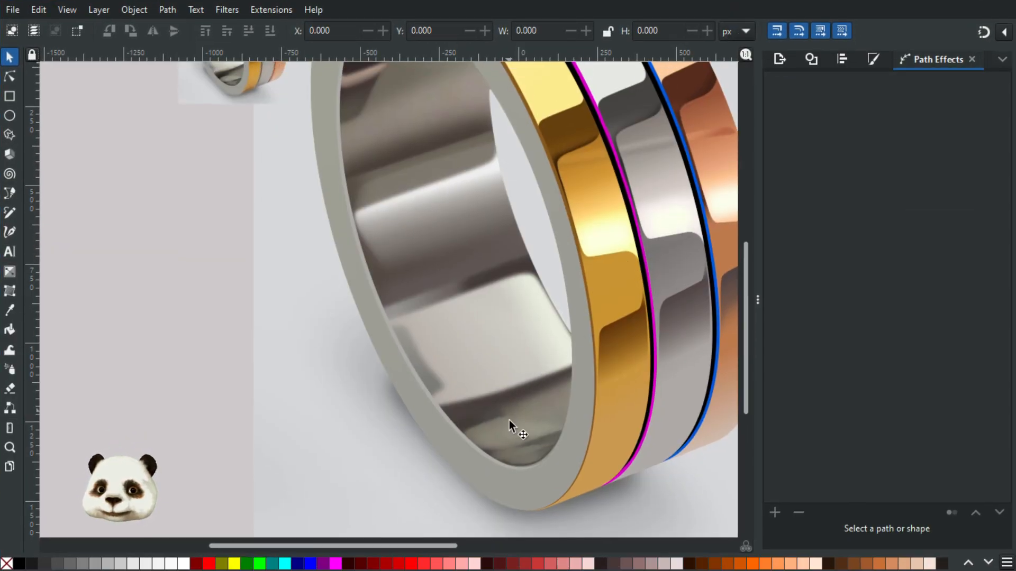
click(508, 440)
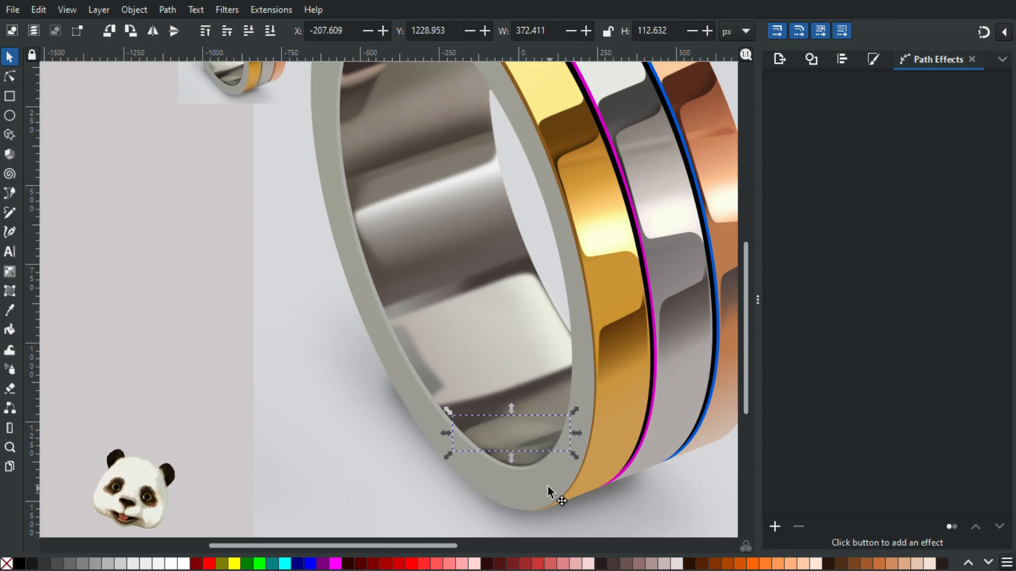
scroll(554, 480, up, 2)
click(274, 468)
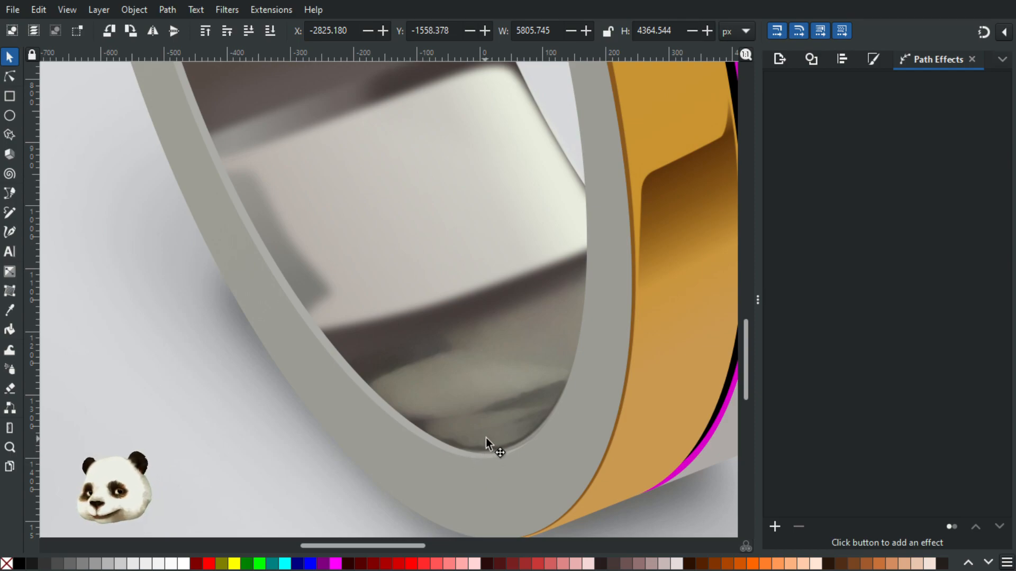
Draw a closed shape with a pointed notch at its right end, about 218 px wide and 70 px high, at the inner wall's lowest part.
key(n)
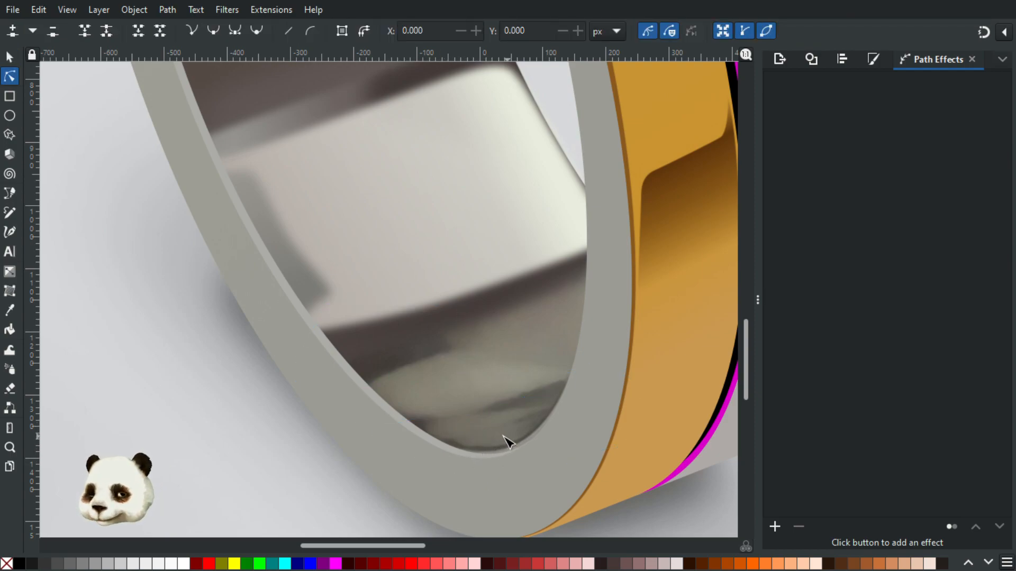
key(b)
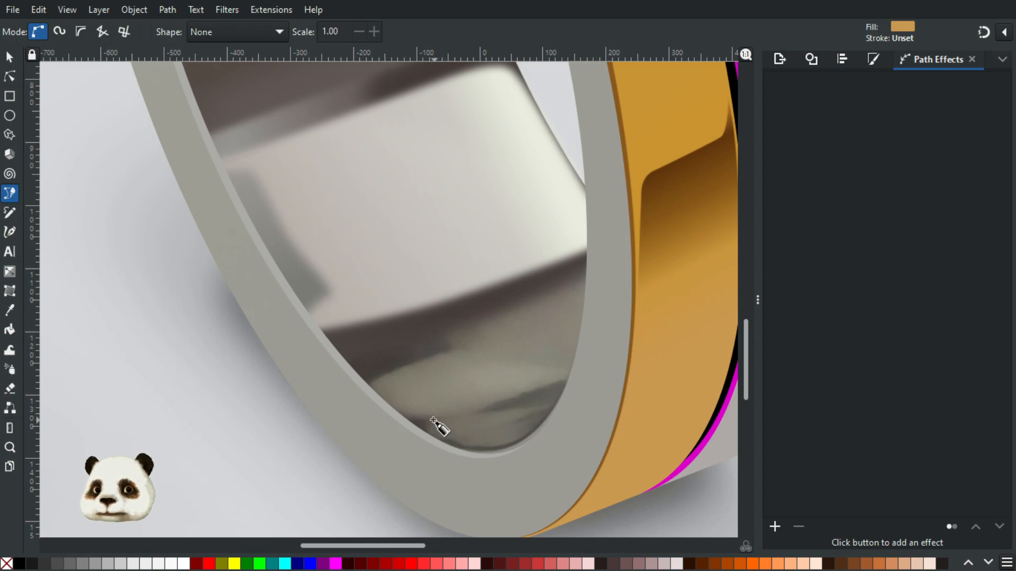
click(427, 419)
drag(430, 439, 540, 429)
scroll(541, 429, up, 2)
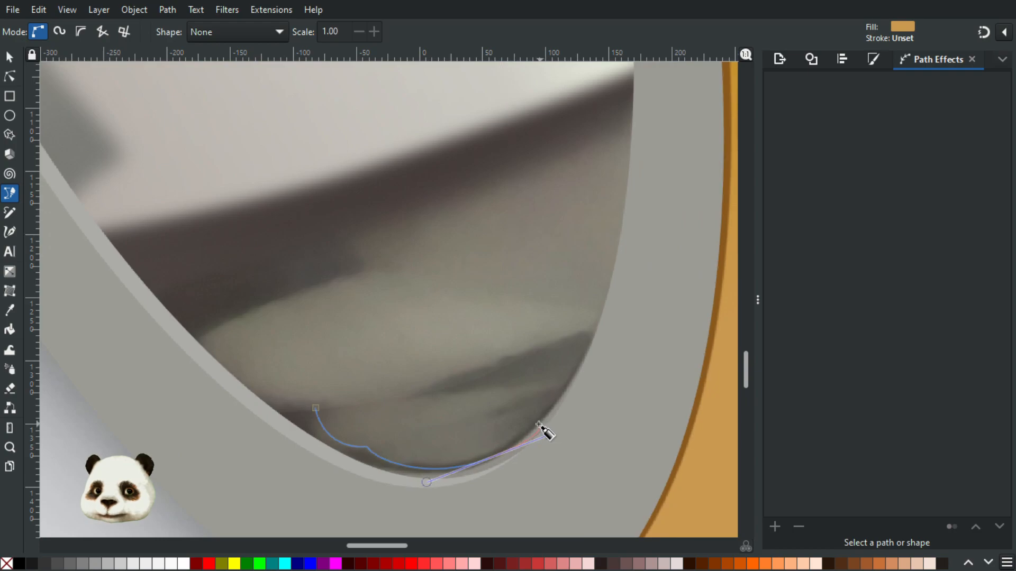
key(BackSpace)
drag(444, 460, 505, 413)
click(485, 419)
click(588, 377)
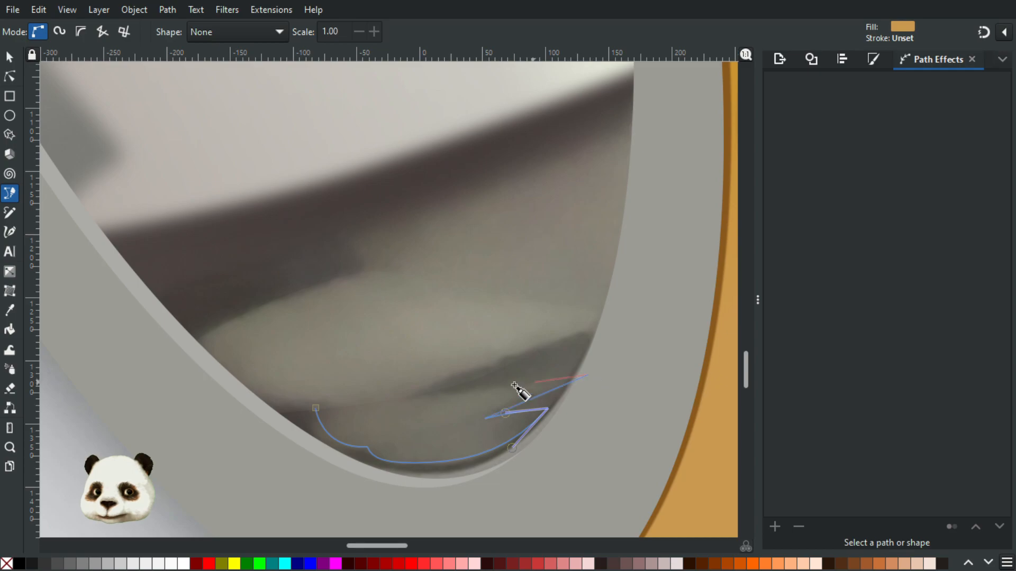
drag(402, 397, 349, 398)
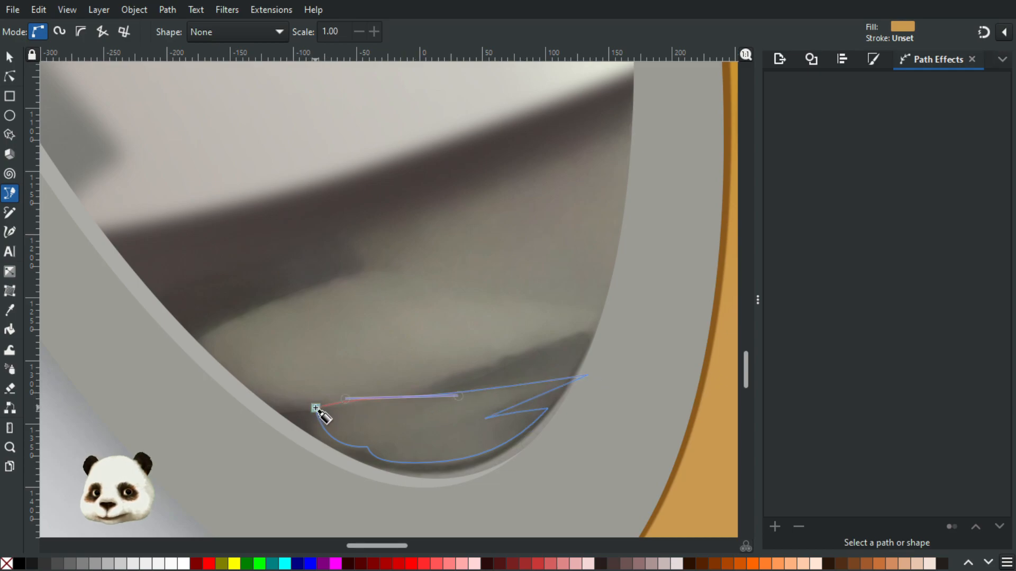
click(316, 408)
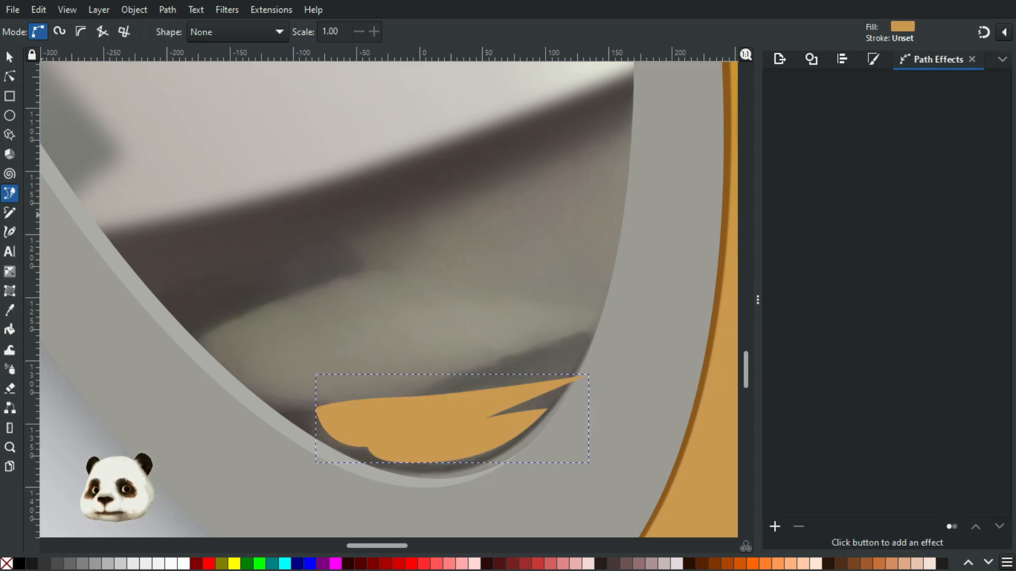
click(10, 77)
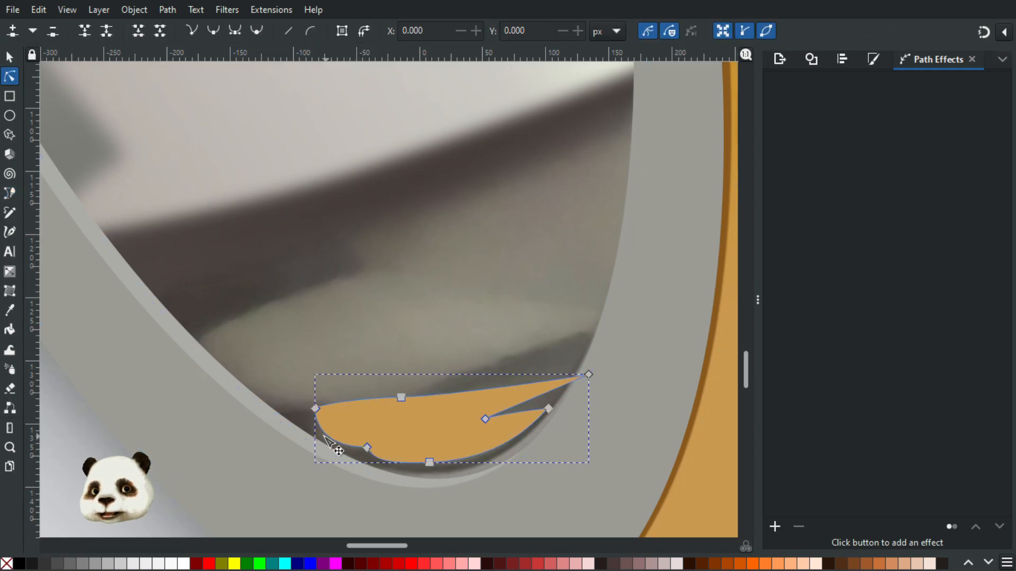
Fill the new notched shape with grey 717063, sampled from the lower inside of the reference ring, and show its fill settings.
scroll(281, 367, down, 4)
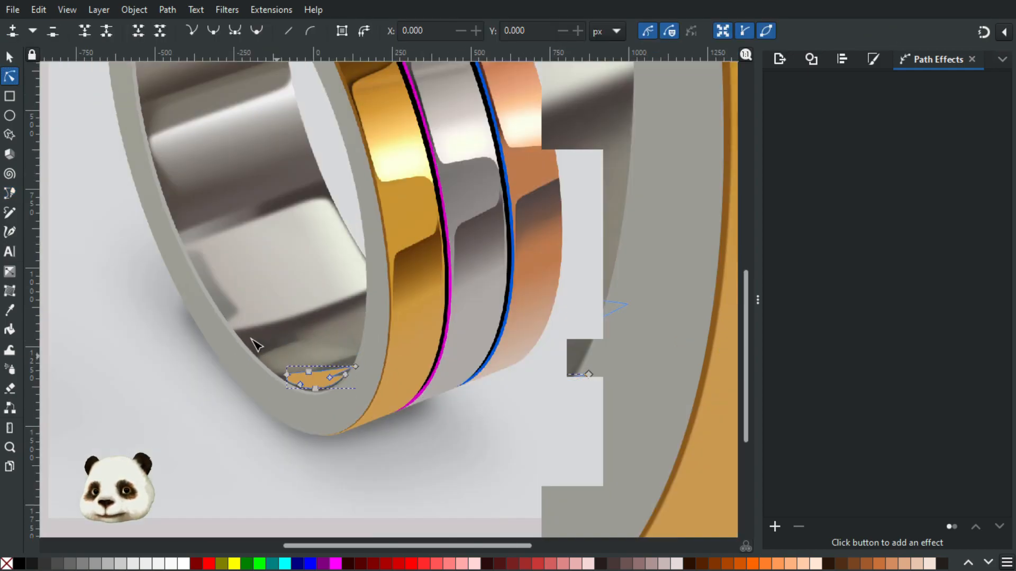
drag(184, 292, 470, 435)
key(d)
scroll(323, 175, up, 4)
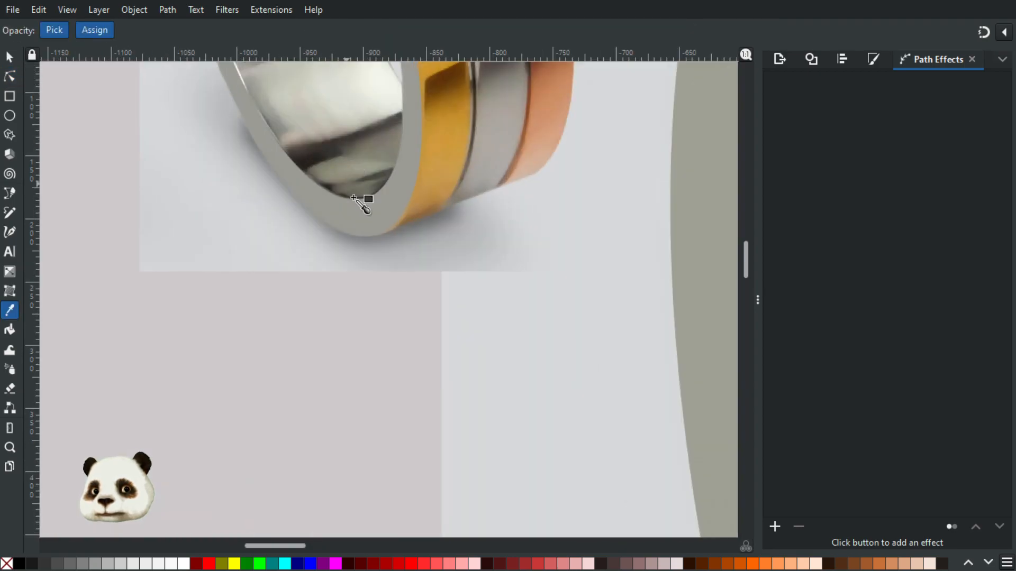
scroll(440, 306, down, 4)
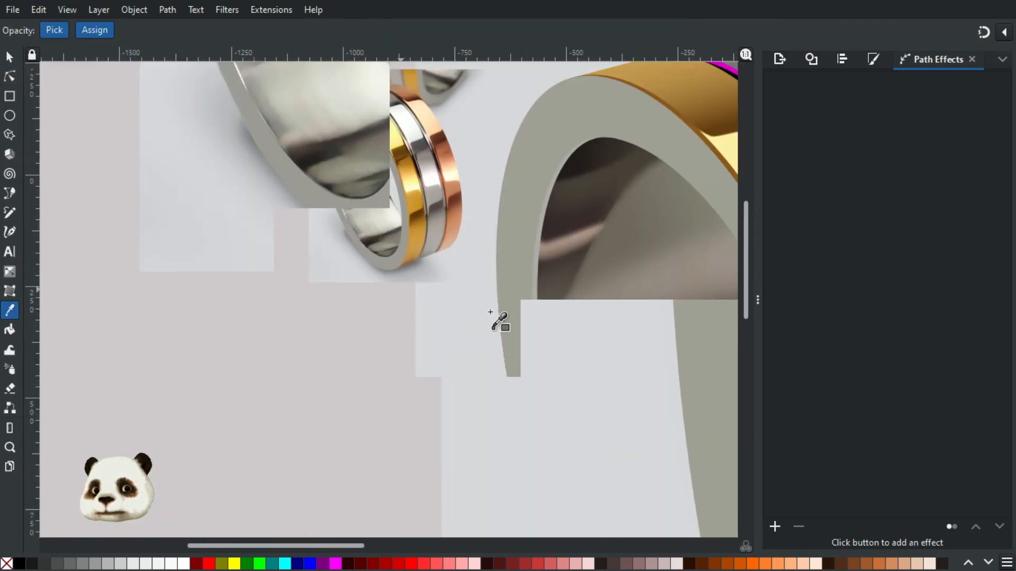
drag(265, 171, 139, 31)
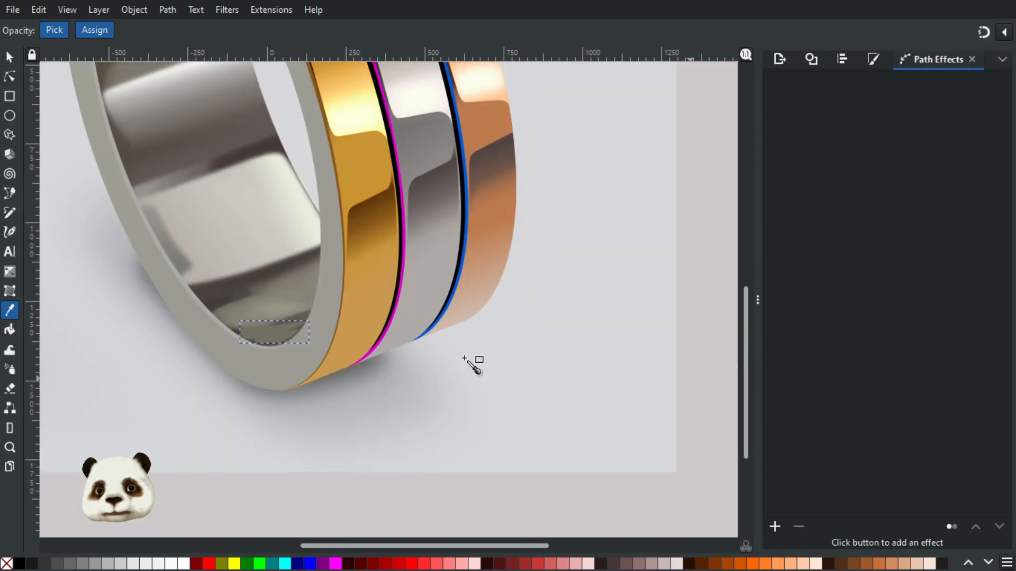
key(ctrl+shift+f)
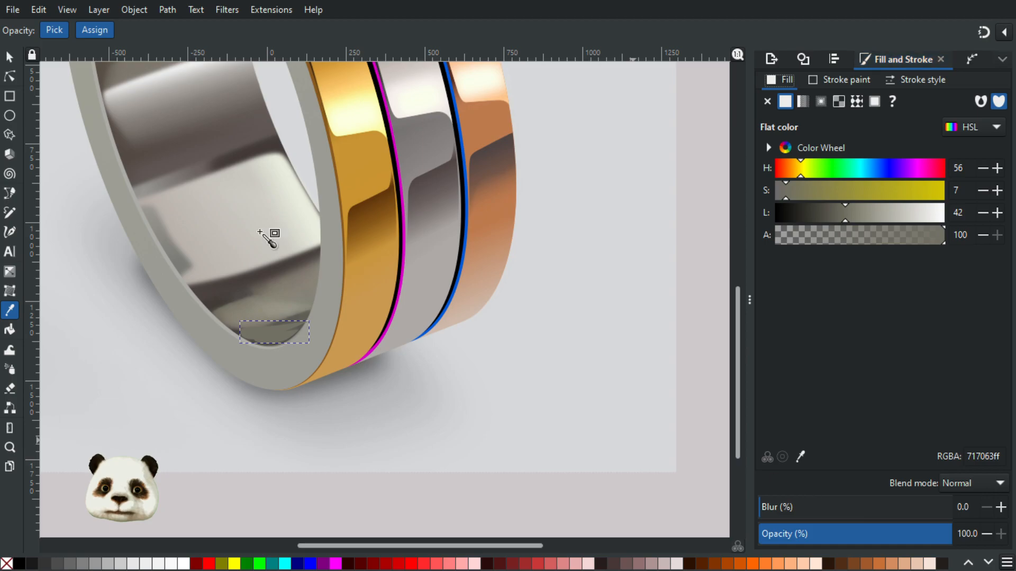
Recolour the wider curved reflection above the notched shape to 939280, sampled from the lower inside of the reference ring.
click(12, 59)
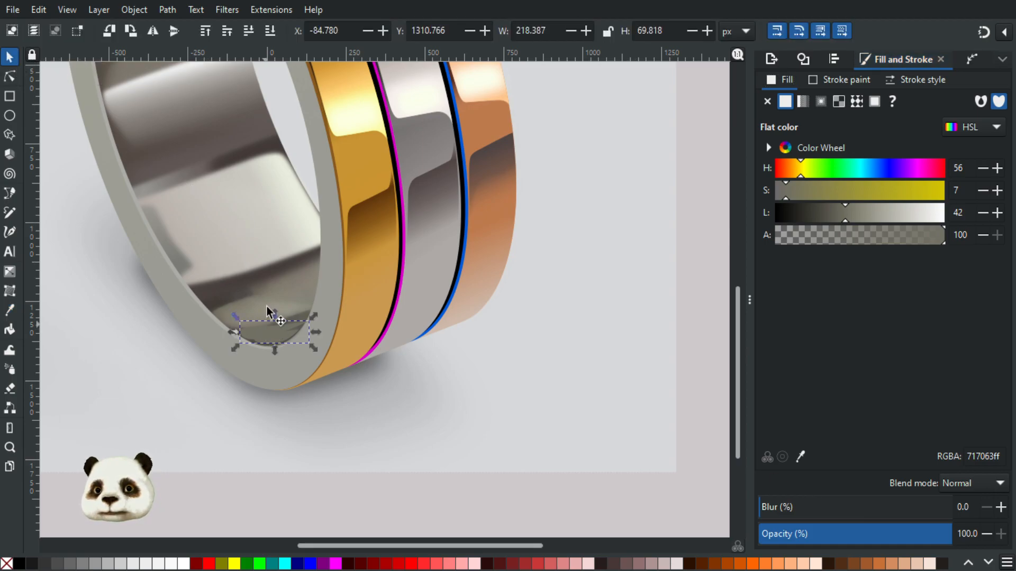
click(263, 308)
click(243, 316)
double_click(260, 317)
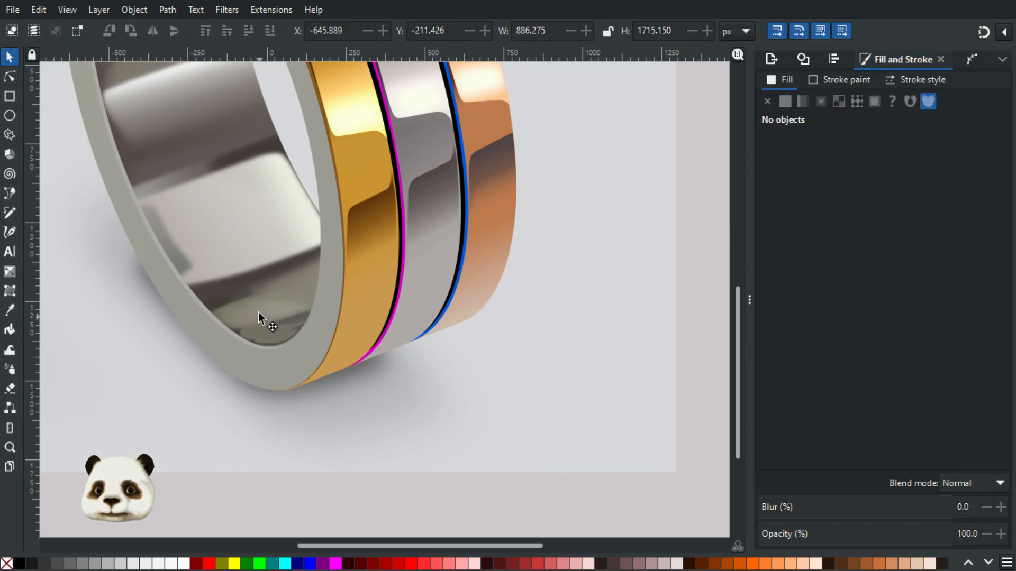
drag(130, 230, 534, 557)
key(d)
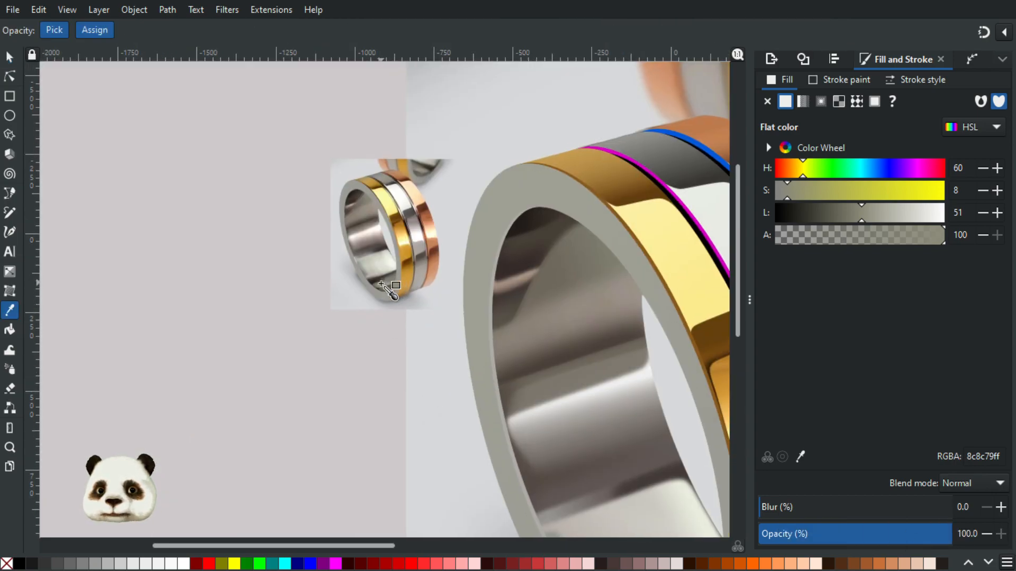
click(381, 286)
drag(515, 410, 332, 208)
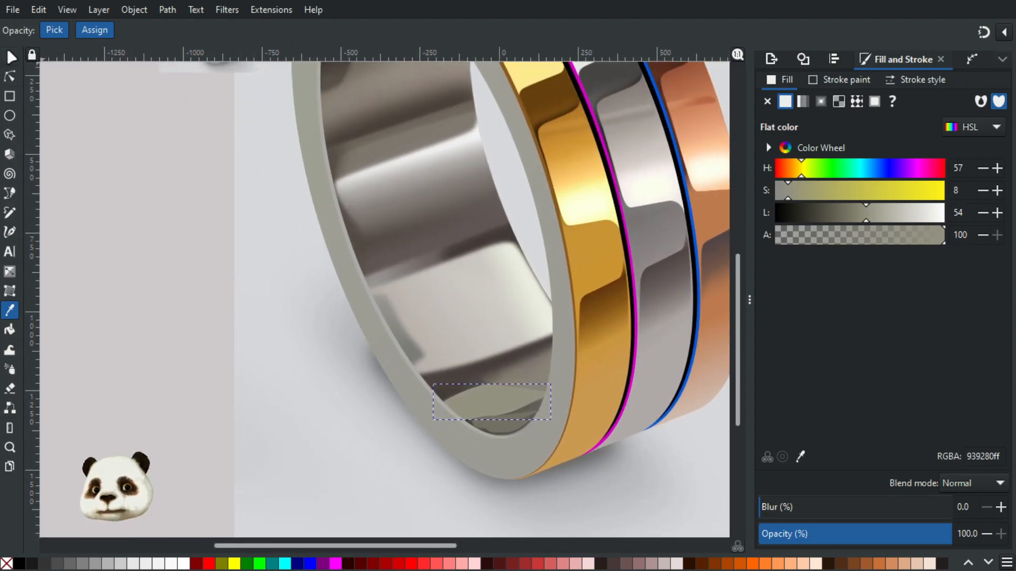
click(10, 56)
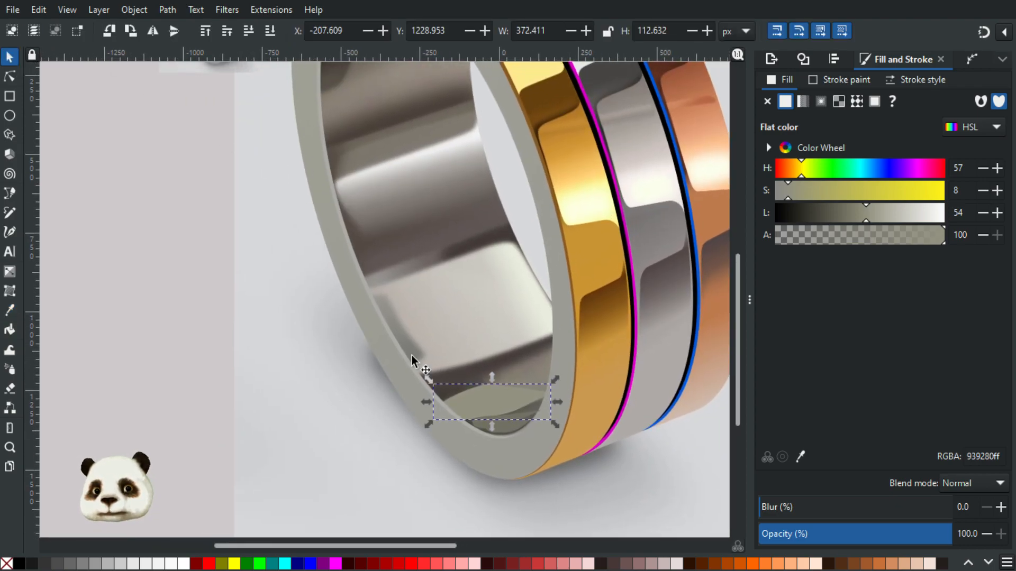
click(508, 430)
key(Delete)
click(531, 390)
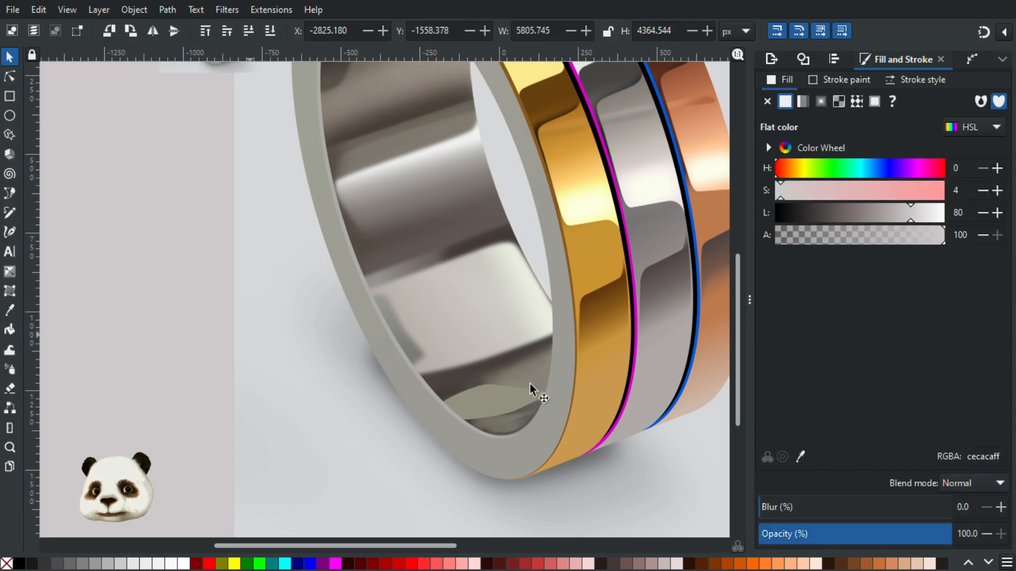
click(519, 345)
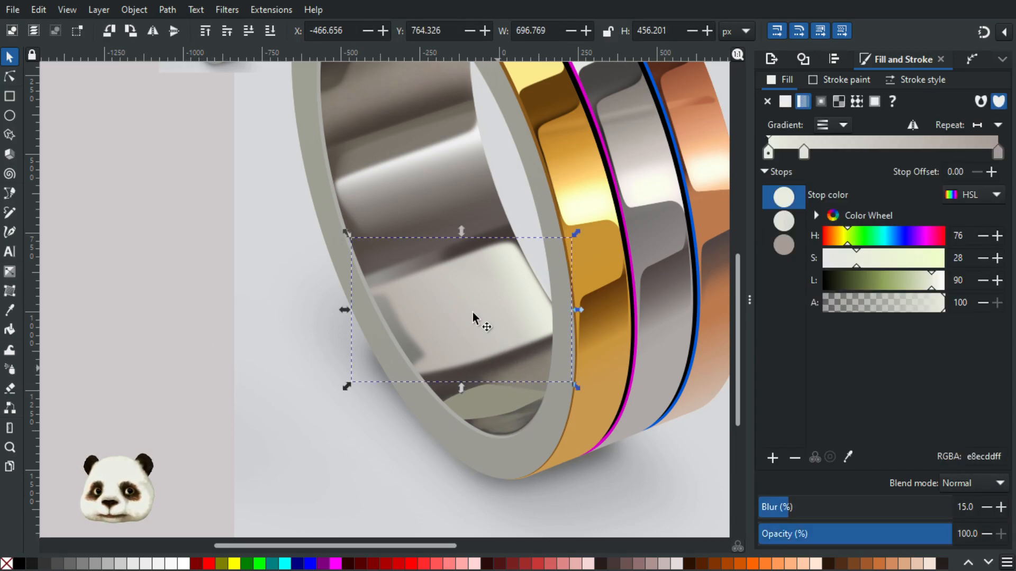
click(449, 212)
key(Escape)
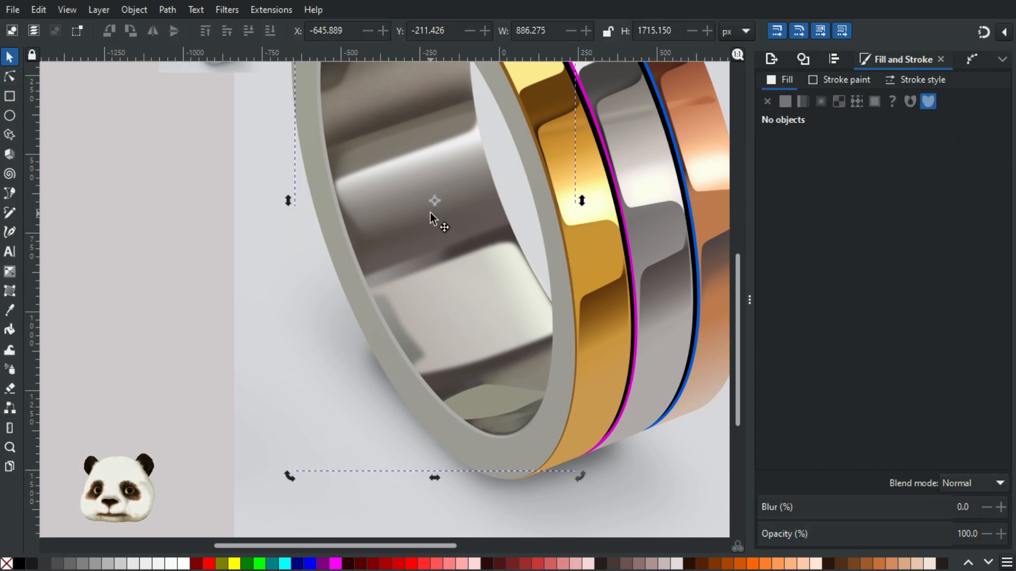
key(ctrl+z)
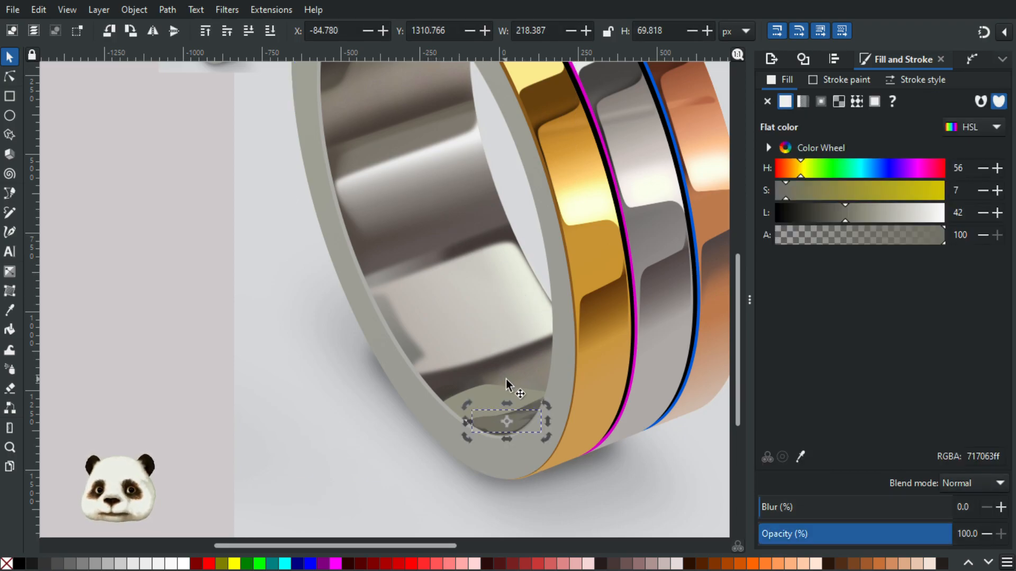
Set the blur of the small notched shape to 3% and the blur of the wider curved reflection above it to 5%.
scroll(506, 378, up, 1)
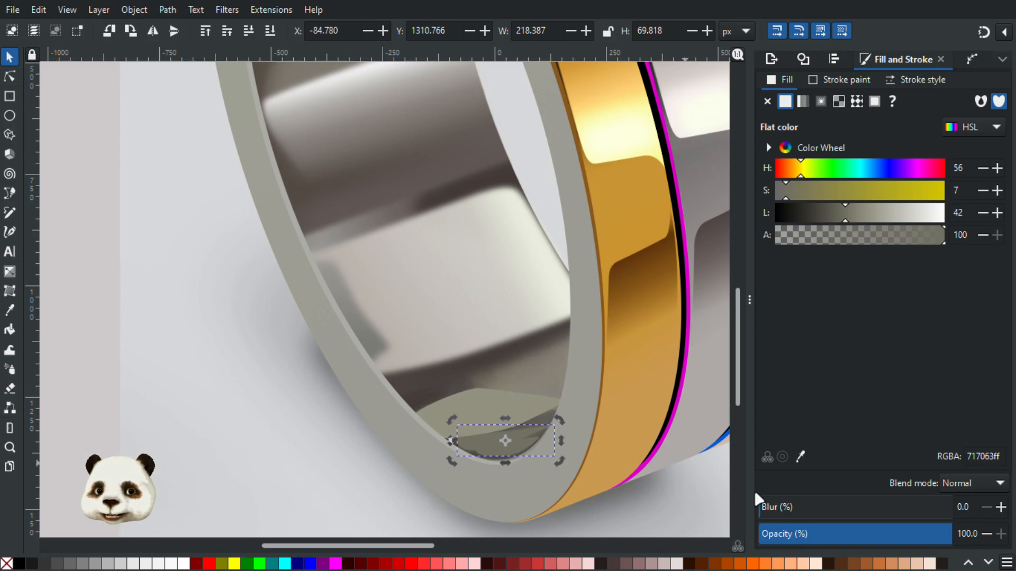
click(1001, 508)
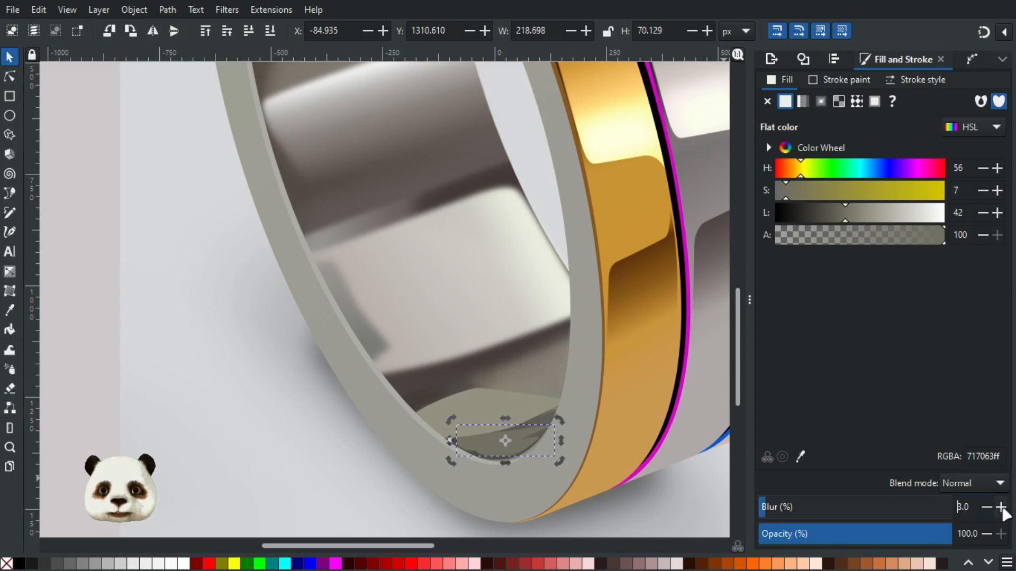
click(480, 402)
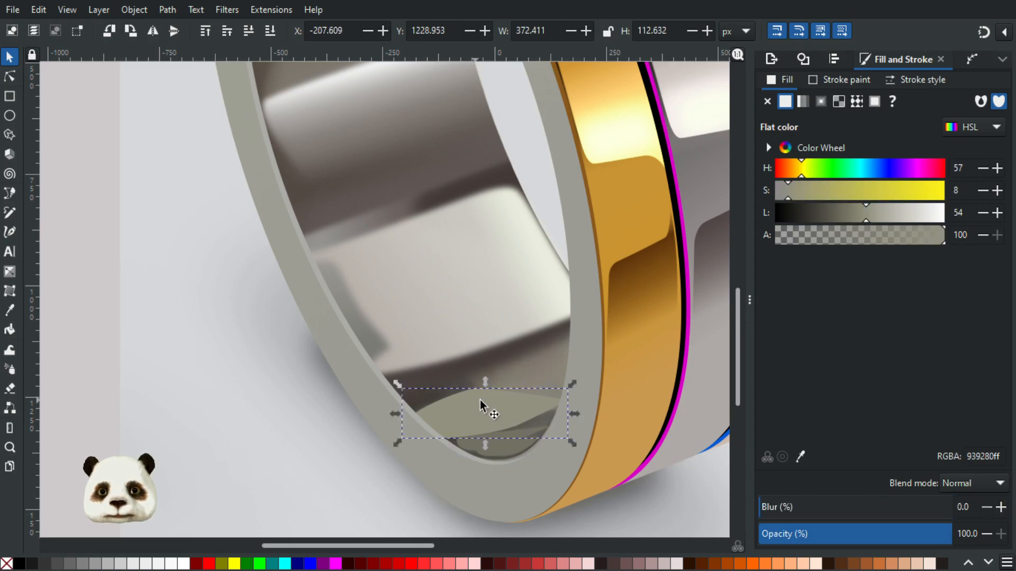
click(997, 508)
click(996, 507)
click(997, 508)
click(997, 508)
click(996, 507)
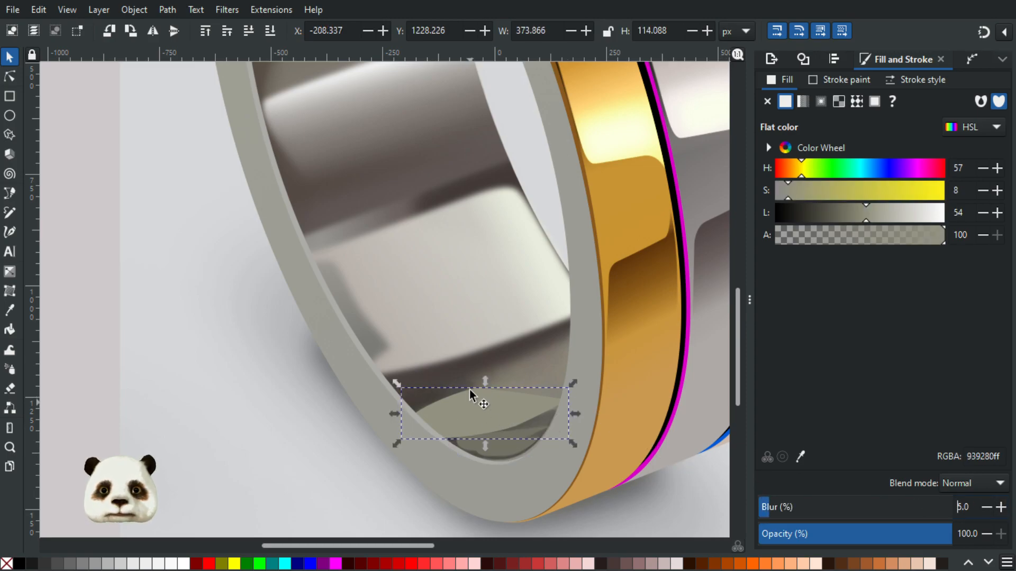
click(444, 379)
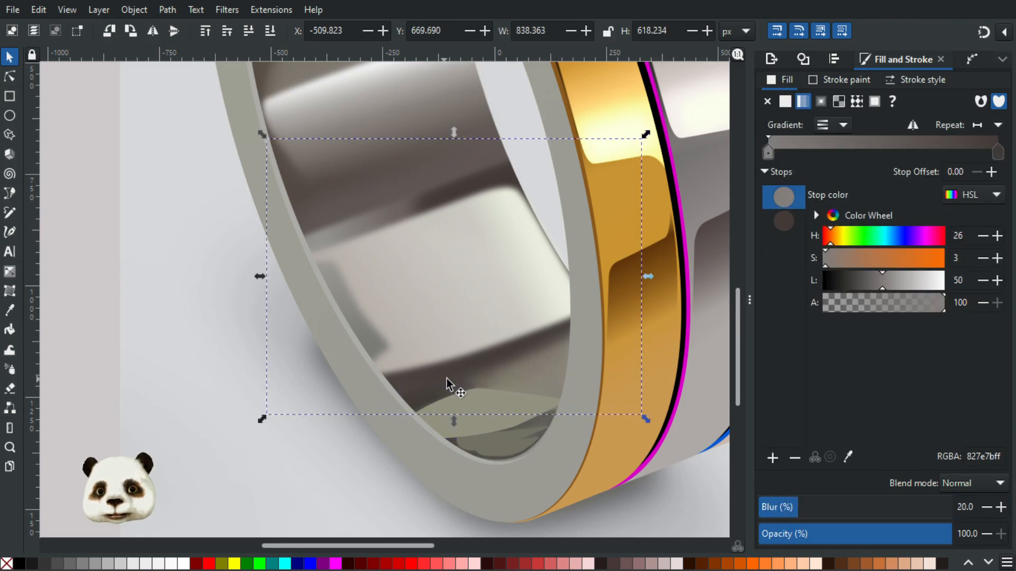
click(421, 402)
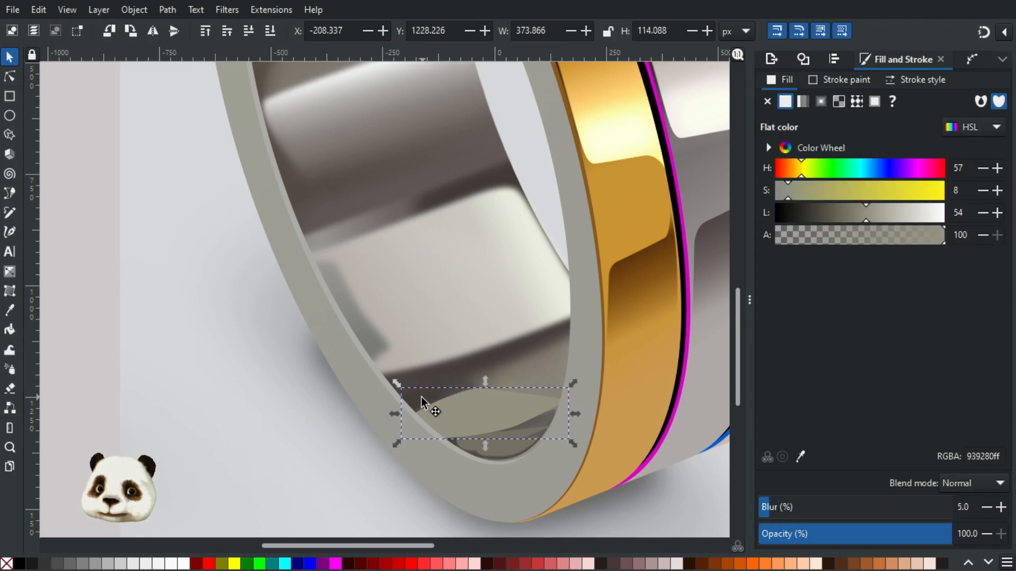
Set the opacity of the dark blurred gradient shape beneath the curved reflection at the inner wall's bottom to 100%.
alt+click(421, 398)
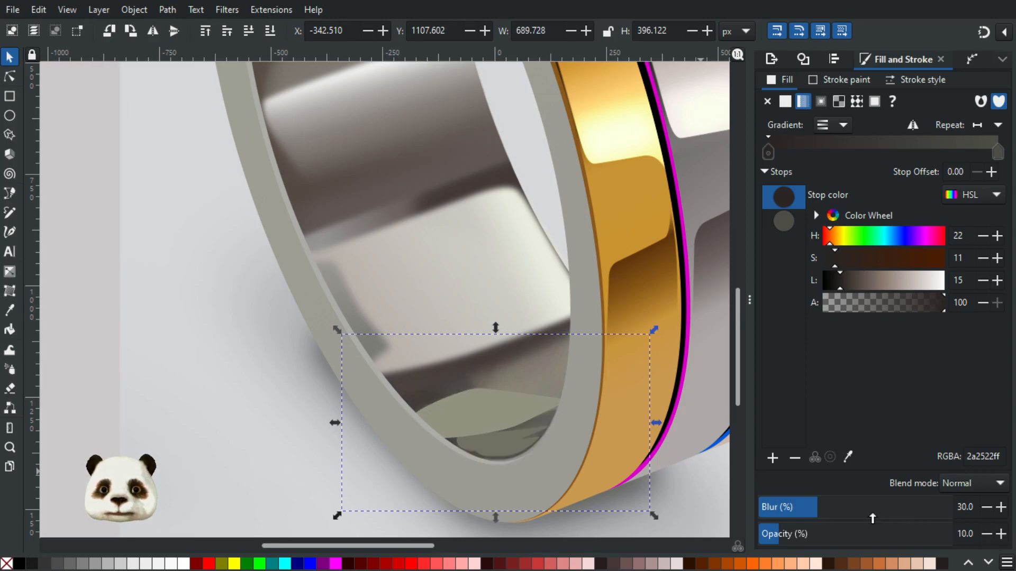
drag(837, 536, 1013, 532)
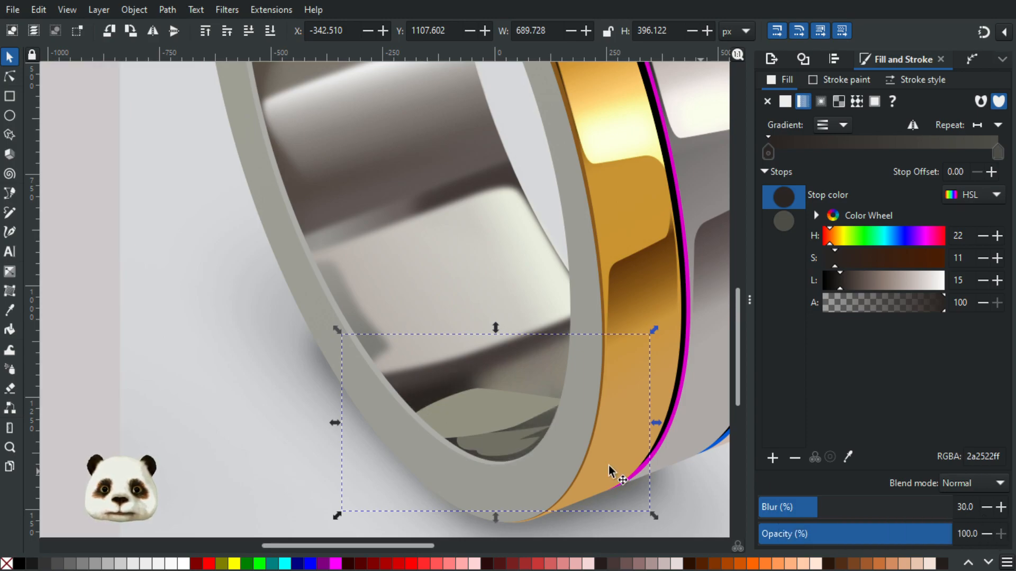
scroll(334, 388, down, 2)
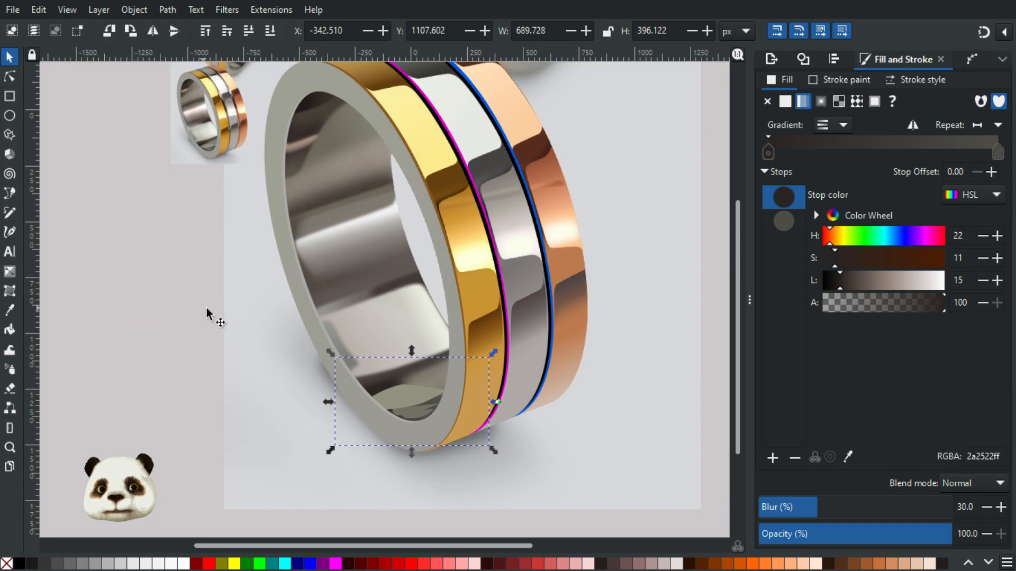
scroll(265, 329, up, 1)
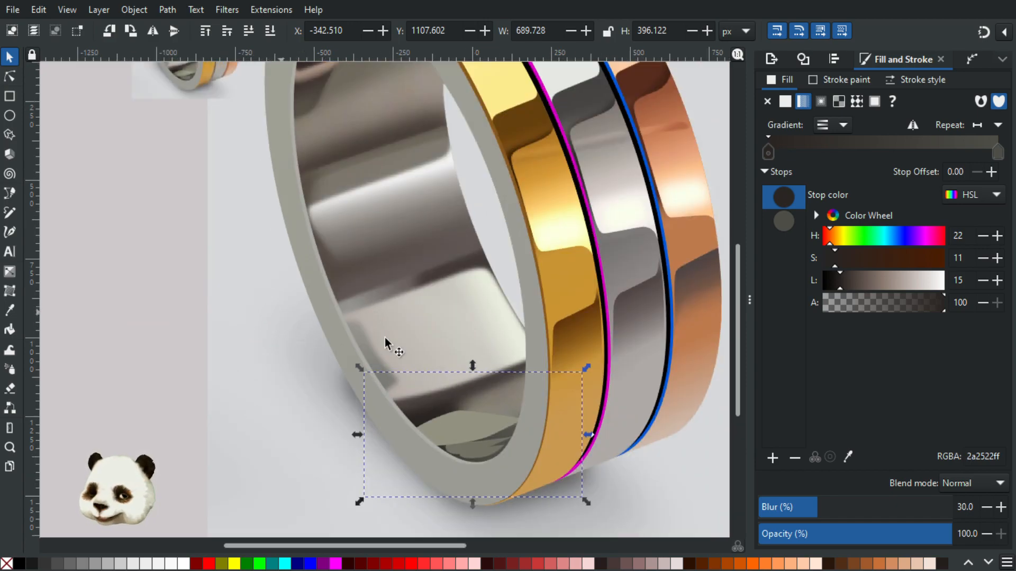
Set the blur of the wider curved reflection to 20% and the blur of the small notched shape below it to 5%.
key(n)
drag(475, 388, 477, 387)
click(487, 423)
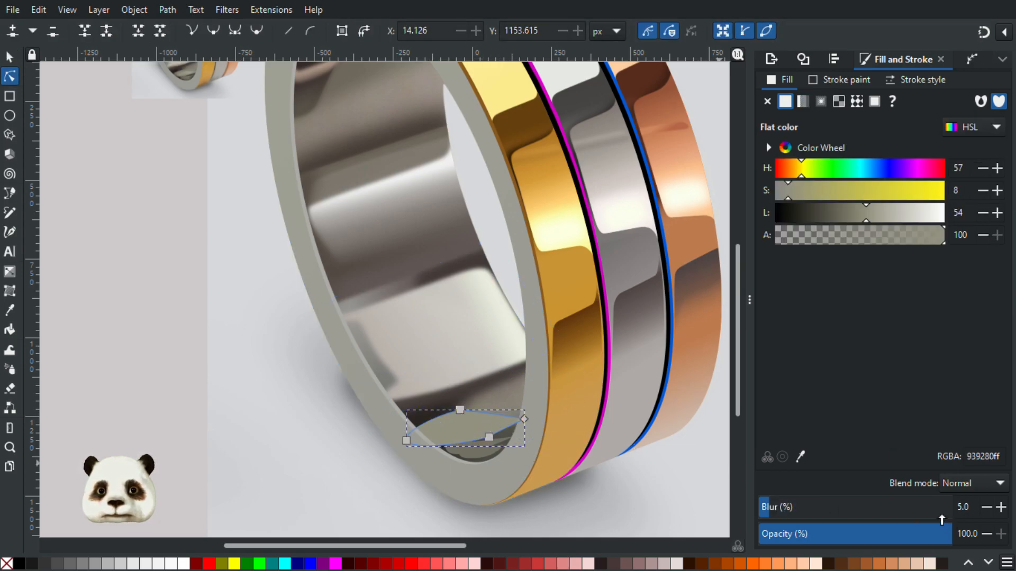
drag(786, 505, 793, 507)
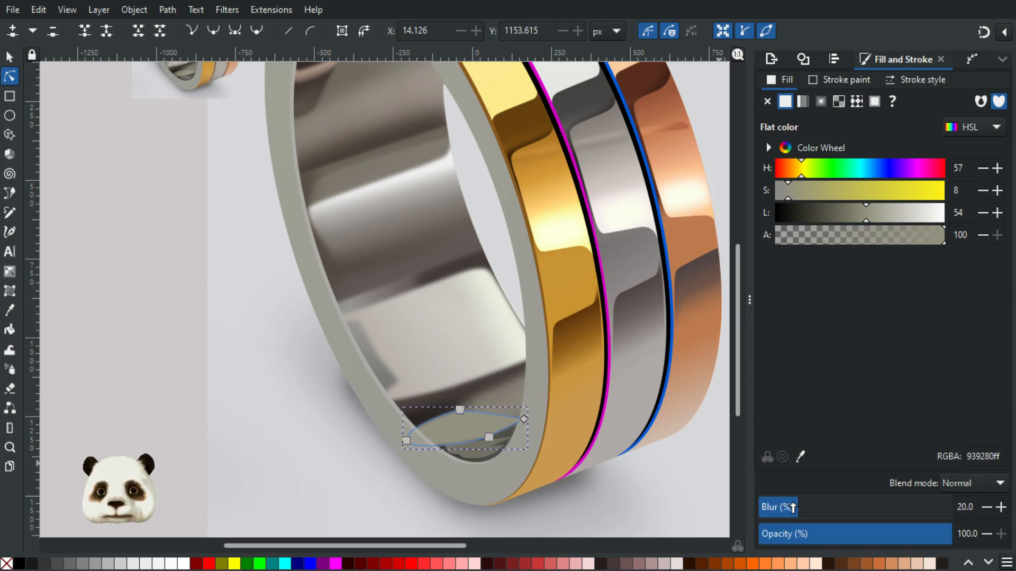
click(458, 344)
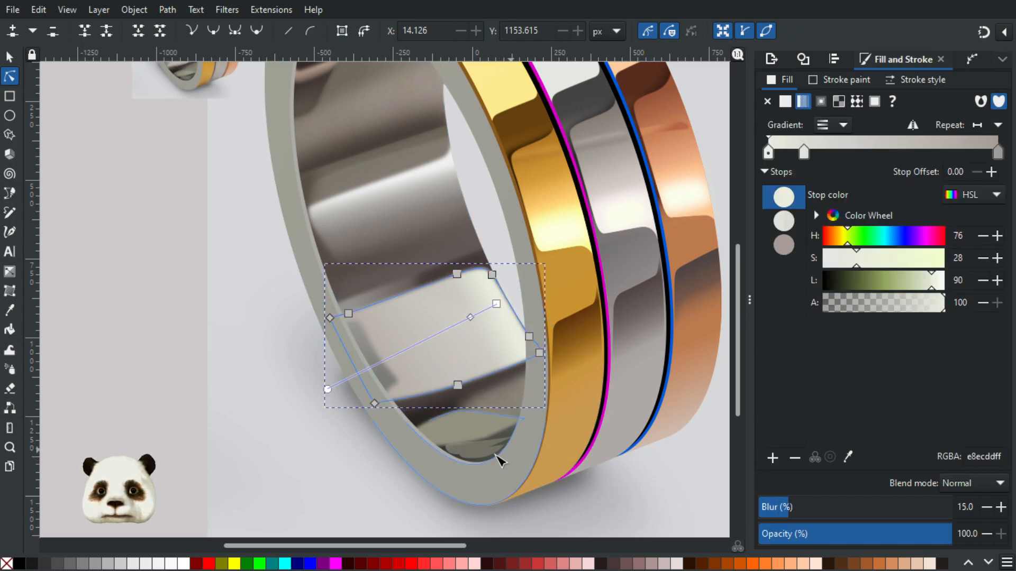
click(483, 452)
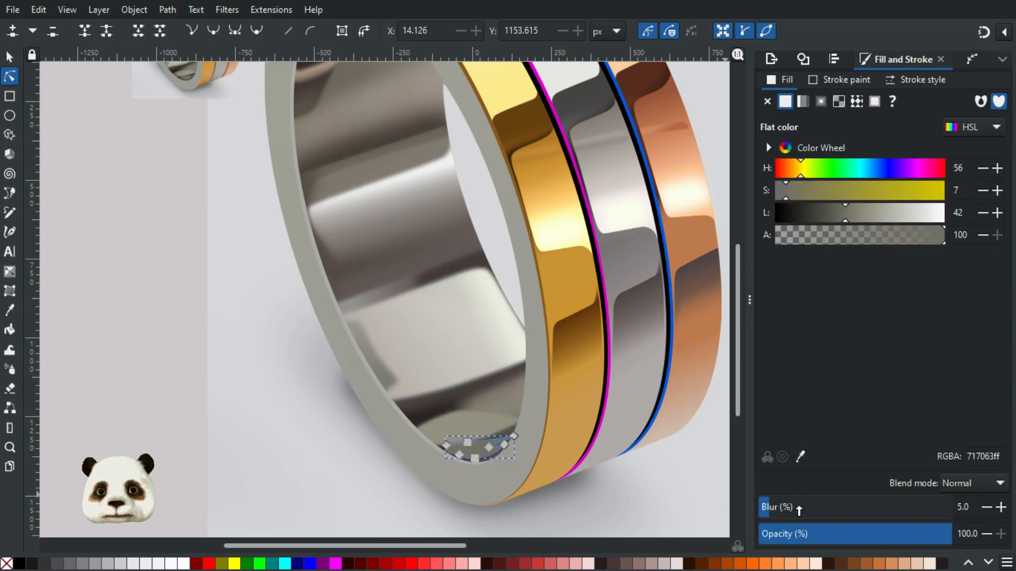
click(166, 399)
scroll(124, 378, down, 3)
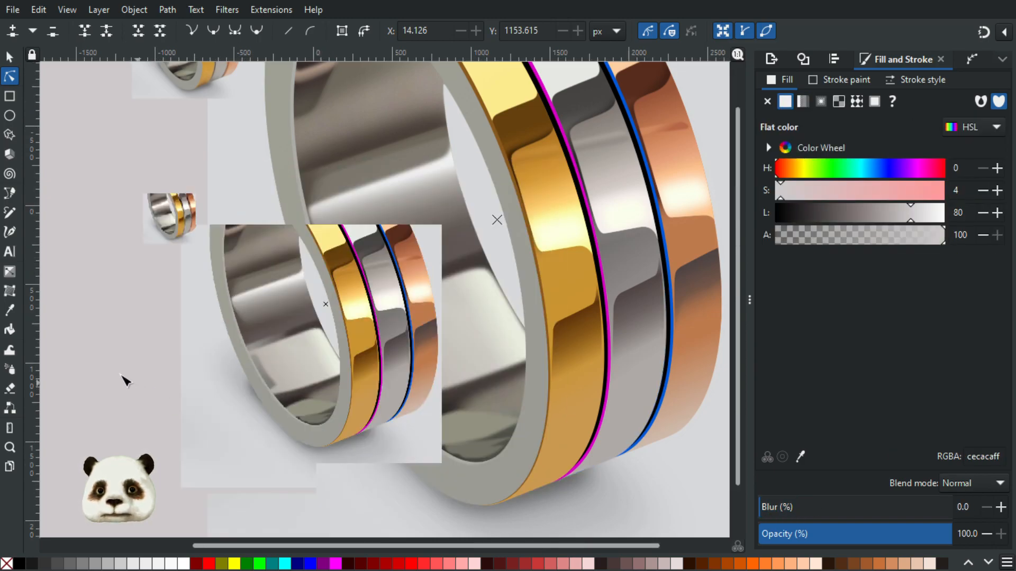
scroll(121, 377, up, 3)
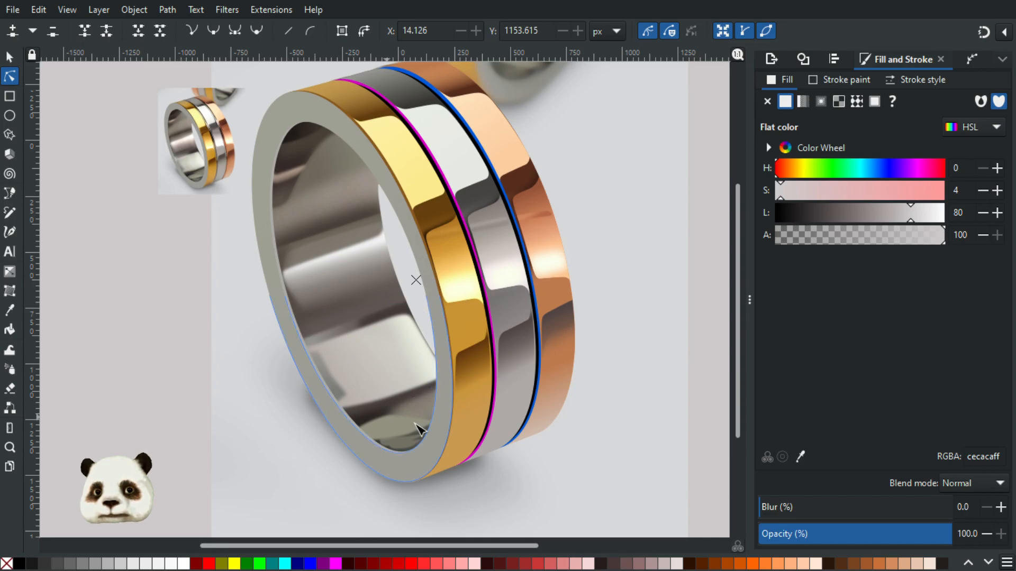
Lower the top node of the wider curved reflection slightly, to about X -38, Y 1242 px.
click(391, 426)
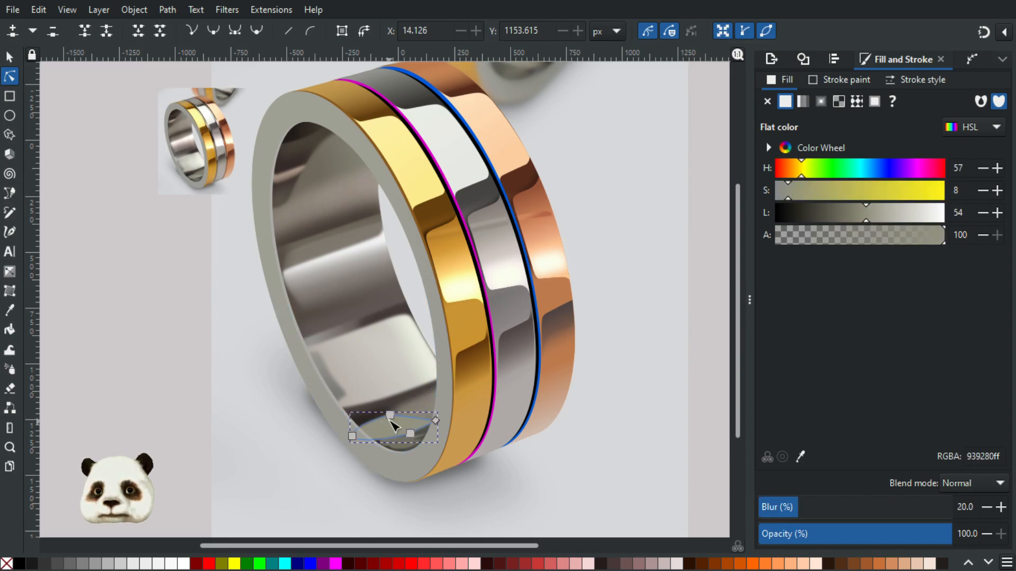
drag(390, 414, 390, 417)
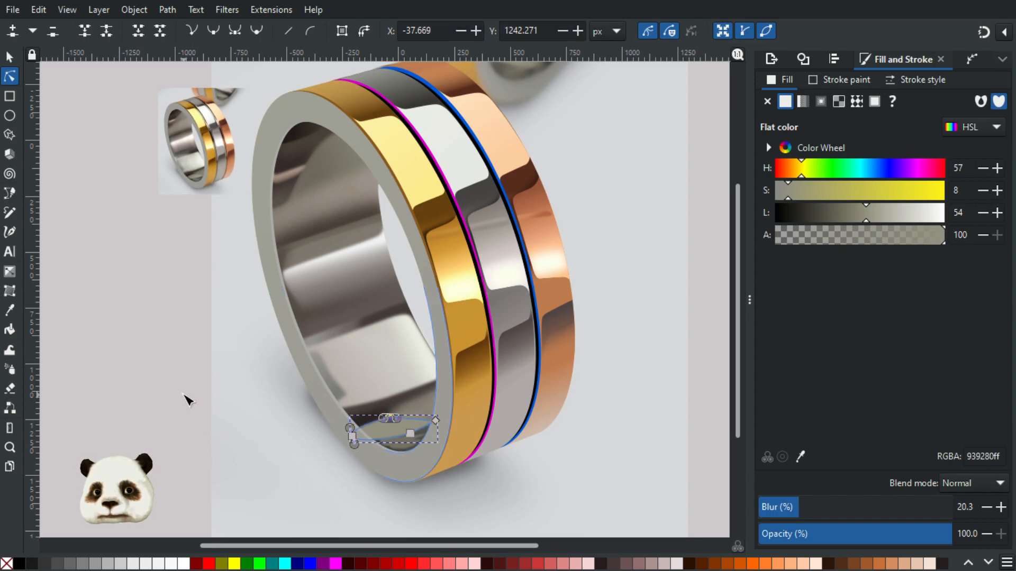
click(175, 394)
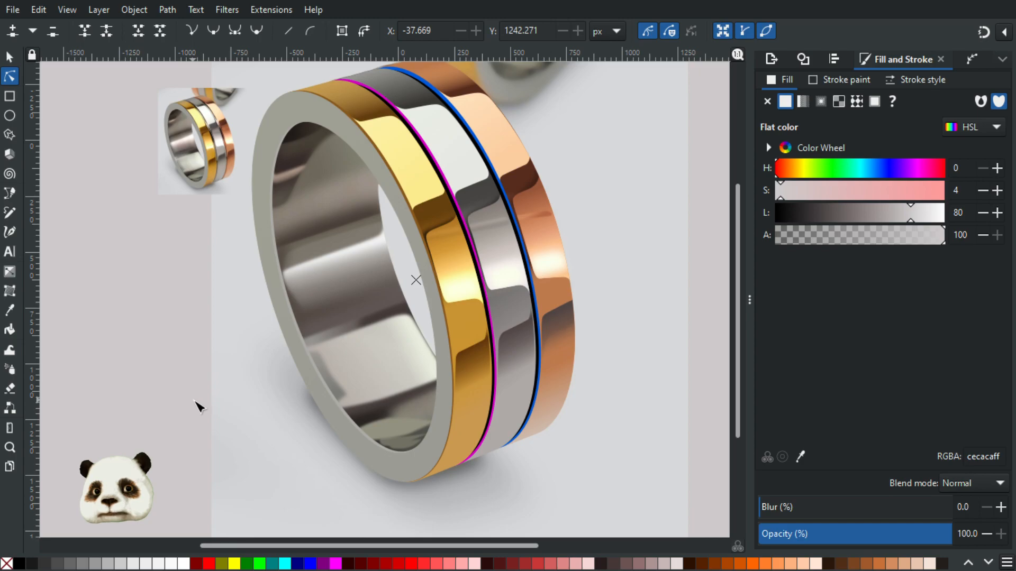
Give the wider curved reflection a linear gradient from 939280 at the ring's lower-left rim to transparent near the shape's right side.
click(394, 424)
ctrl+scroll(393, 439, up, 2)
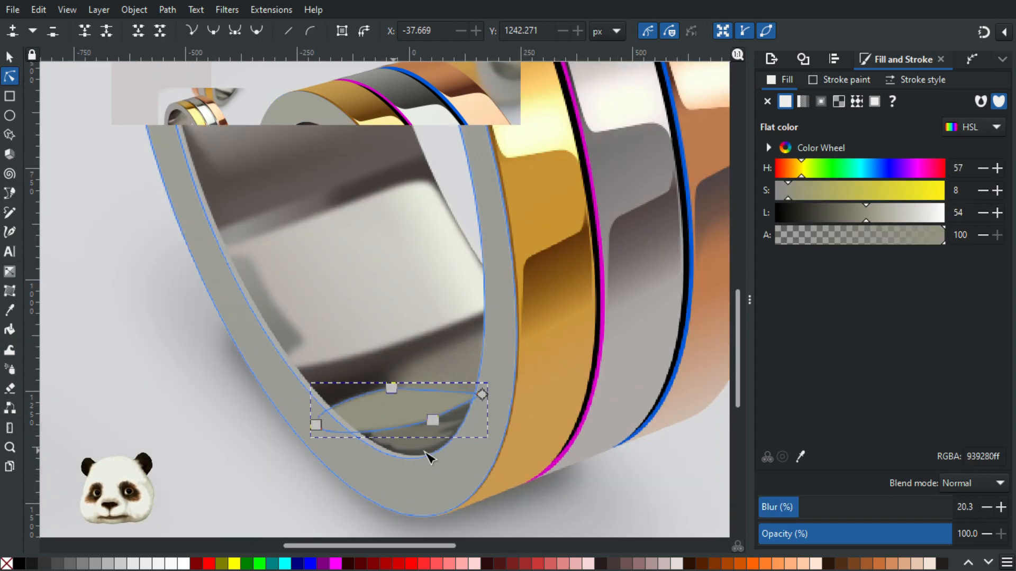
key(g)
drag(352, 411, 290, 422)
key(ctrl+z)
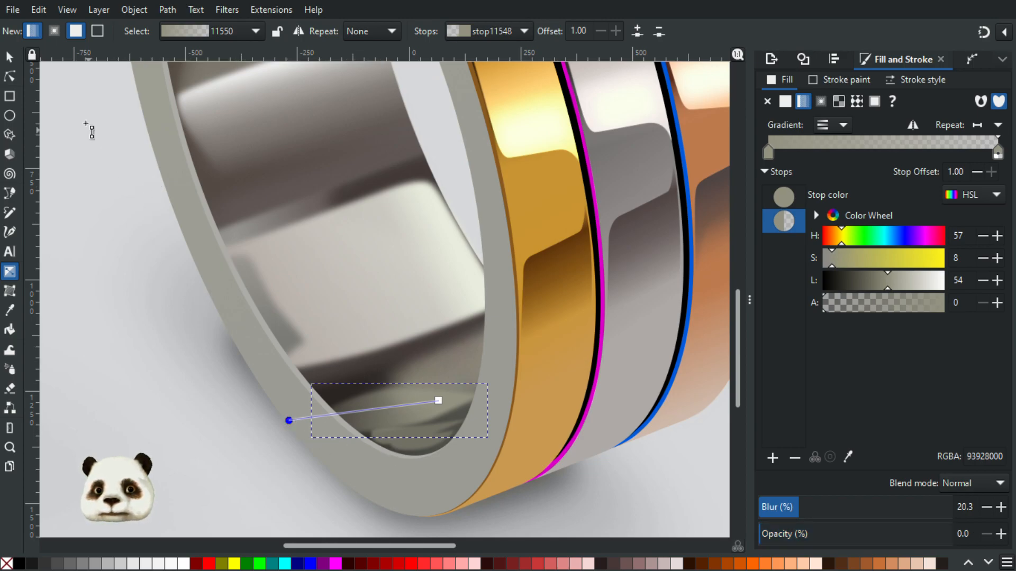
key(s)
click(143, 208)
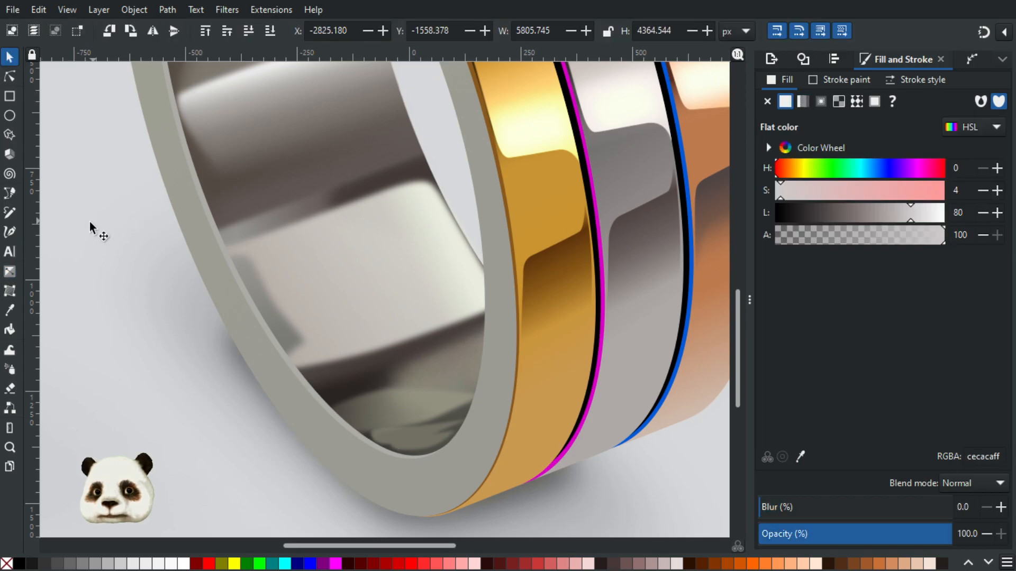
scroll(88, 221, down, 3)
drag(108, 270, 291, 423)
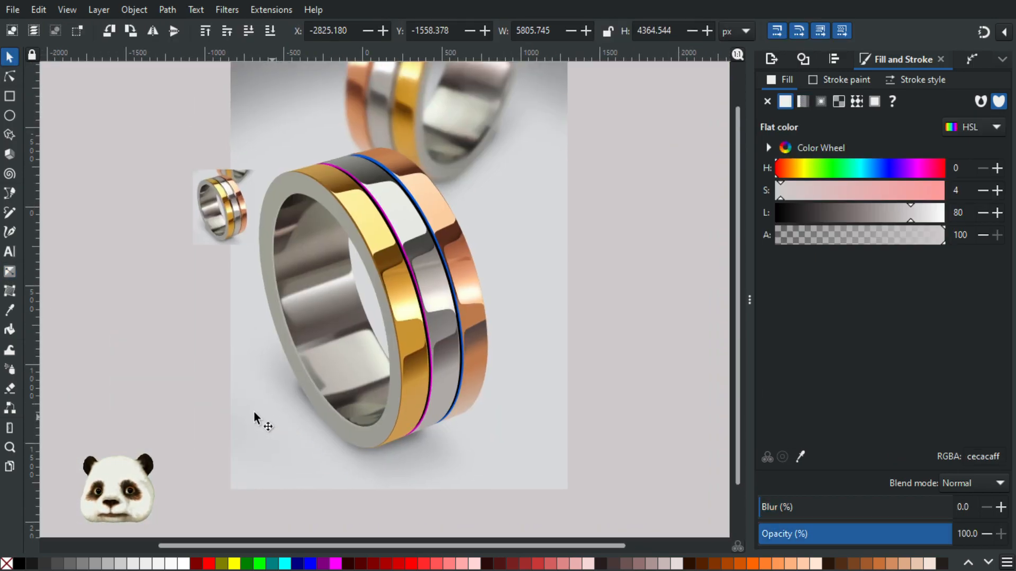
scroll(254, 412, down, 1)
scroll(244, 401, up, 1)
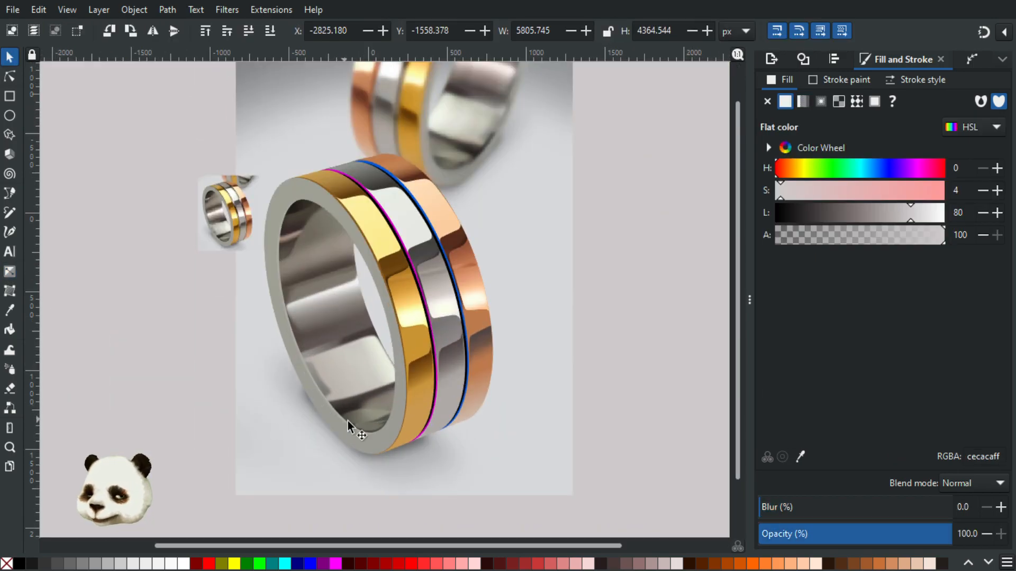
Recolour the right end stop of the curved reflection's gradient to fully opaque, darker 6a6959.
key(g)
drag(377, 414, 320, 420)
scroll(306, 416, up, 2)
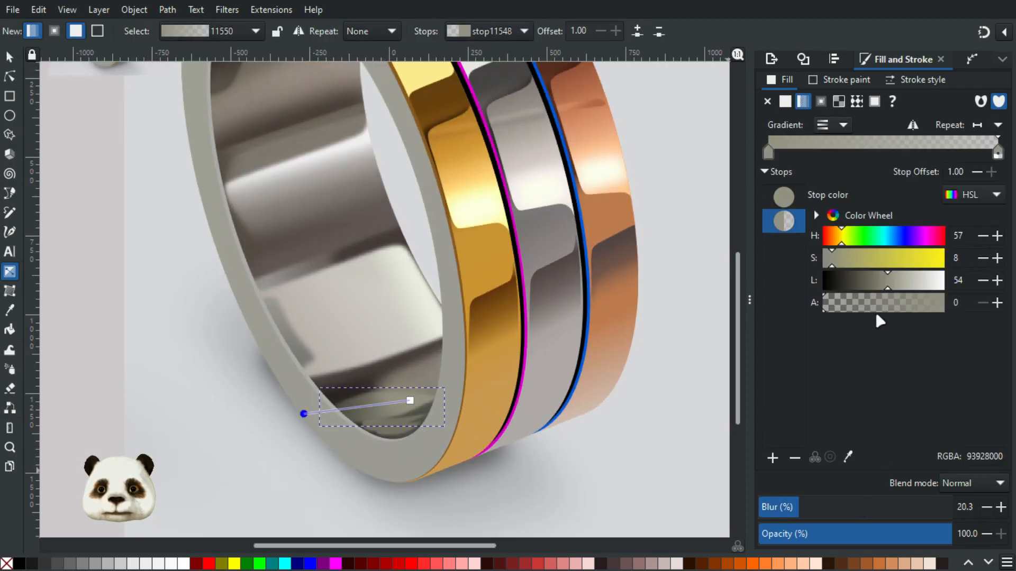
key(d)
click(393, 398)
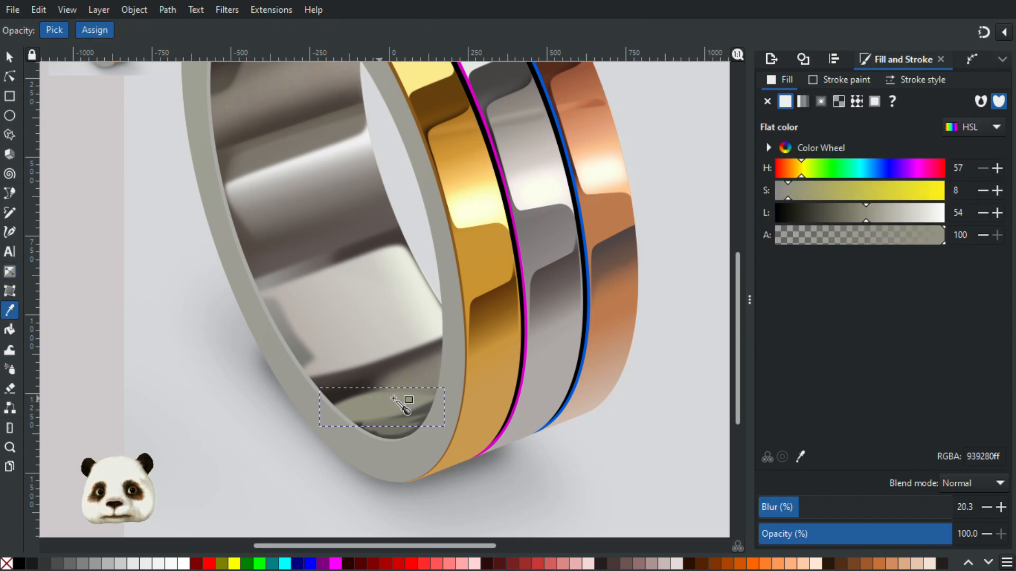
key(ctrl+z)
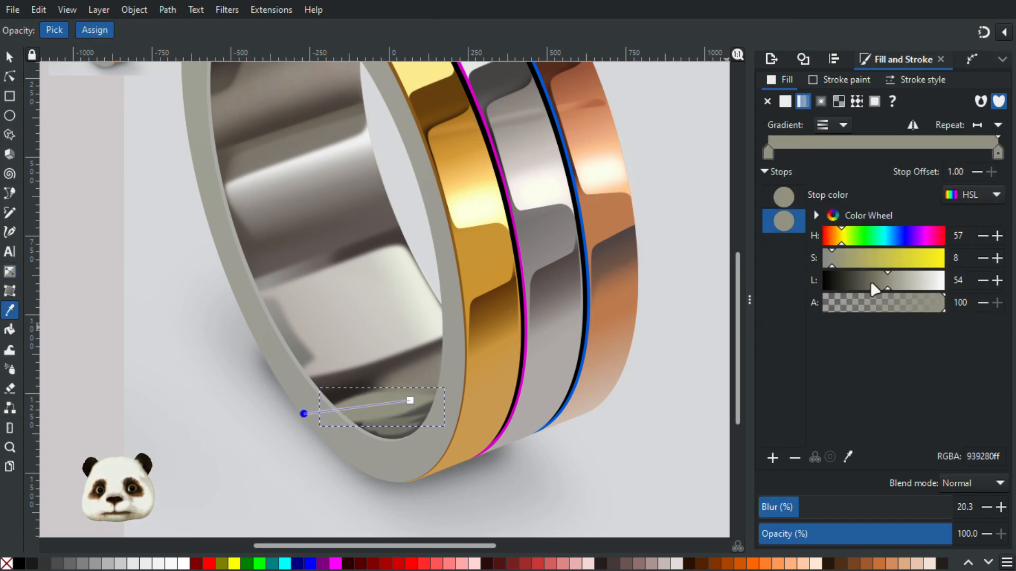
mouse_move(871, 281)
mouse_down()
mouse_move(879, 282)
mouse_move(869, 281)
mouse_up()
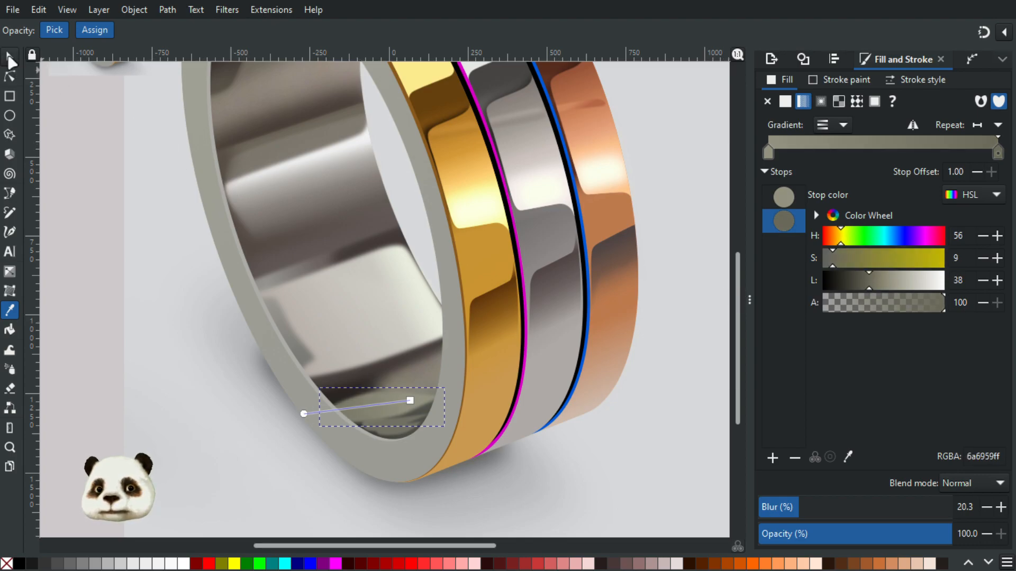
click(10, 56)
click(108, 214)
scroll(96, 221, down, 2)
scroll(167, 364, down, 2)
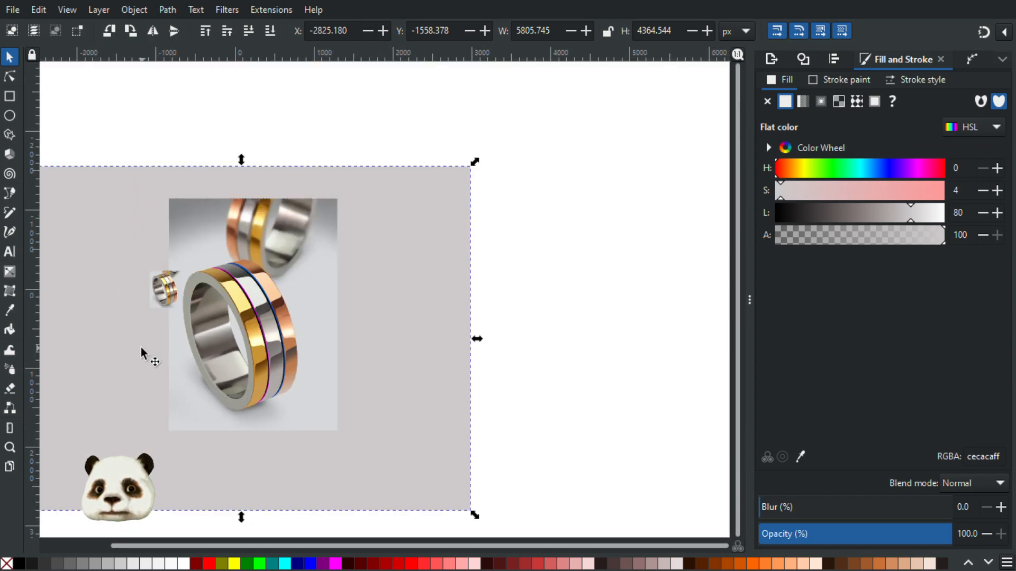
scroll(141, 343, up, 1)
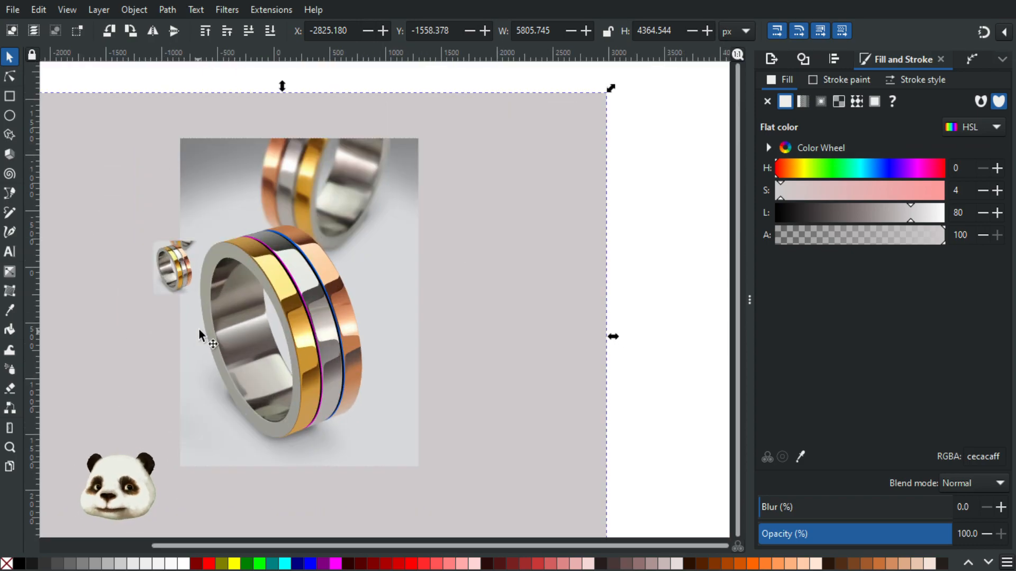
Set the opacity of the large 938980 shape over the ring's upper inner wall to 100%.
scroll(217, 342, up, 2)
click(248, 262)
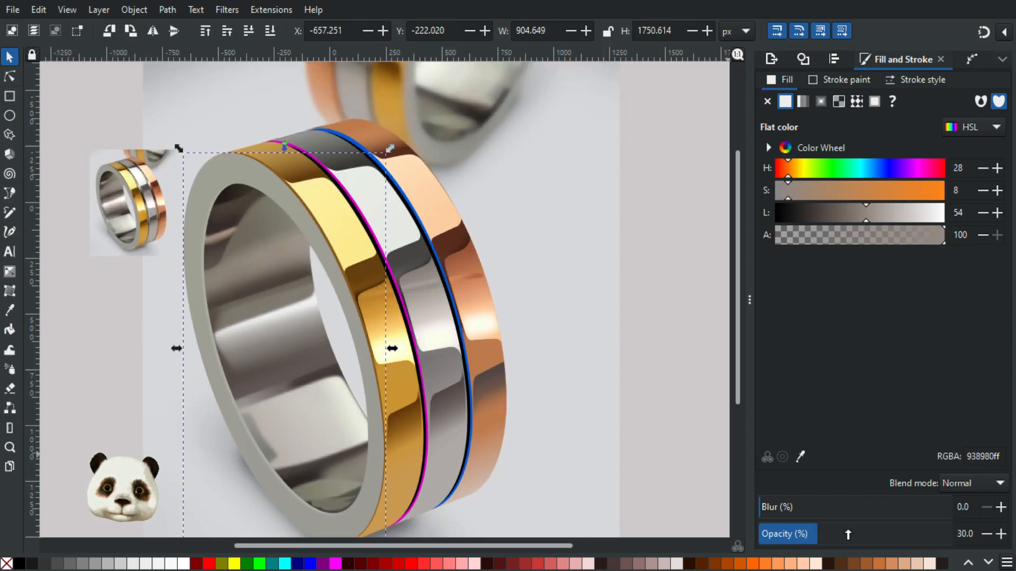
drag(847, 534, 952, 534)
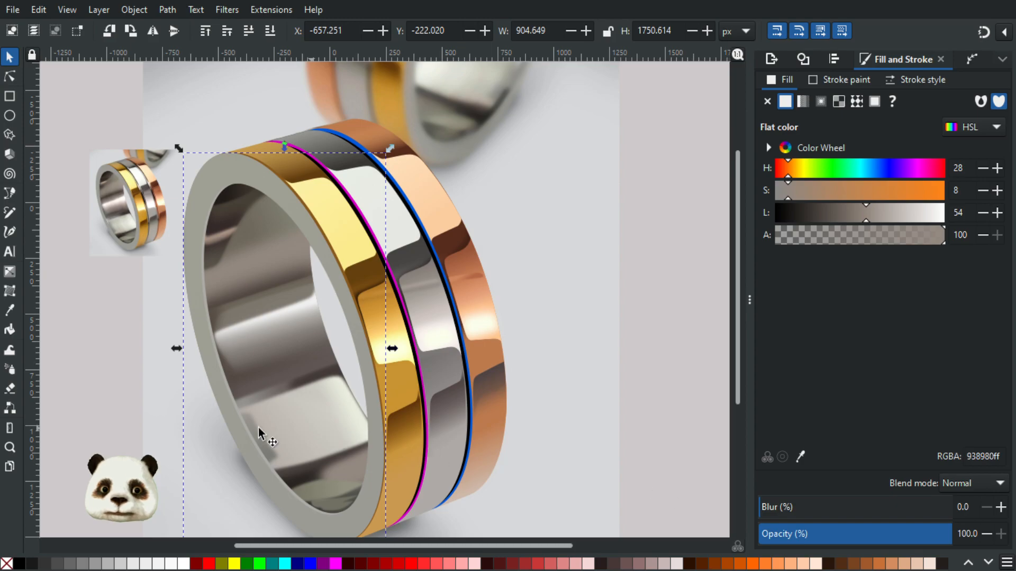
scroll(244, 429, down, 2)
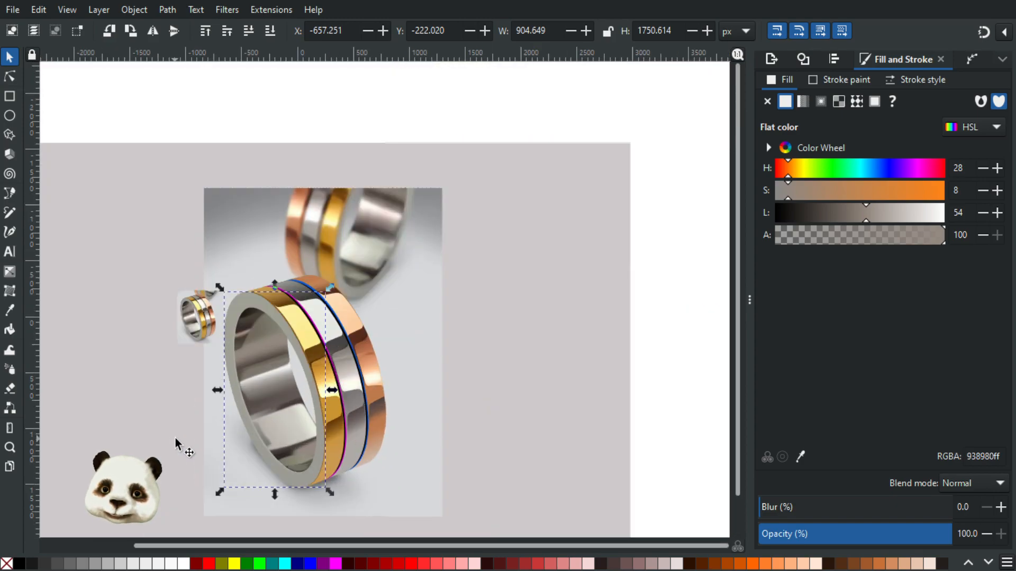
scroll(222, 484, up, 2)
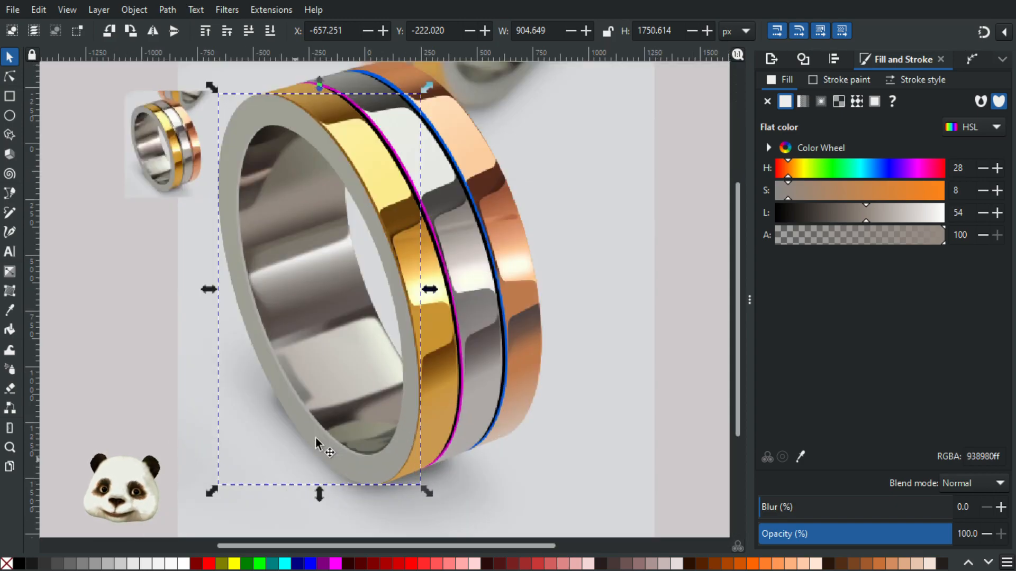
Set the opacity of the pale gradient reflection on the lower inner wall to 80%.
click(352, 372)
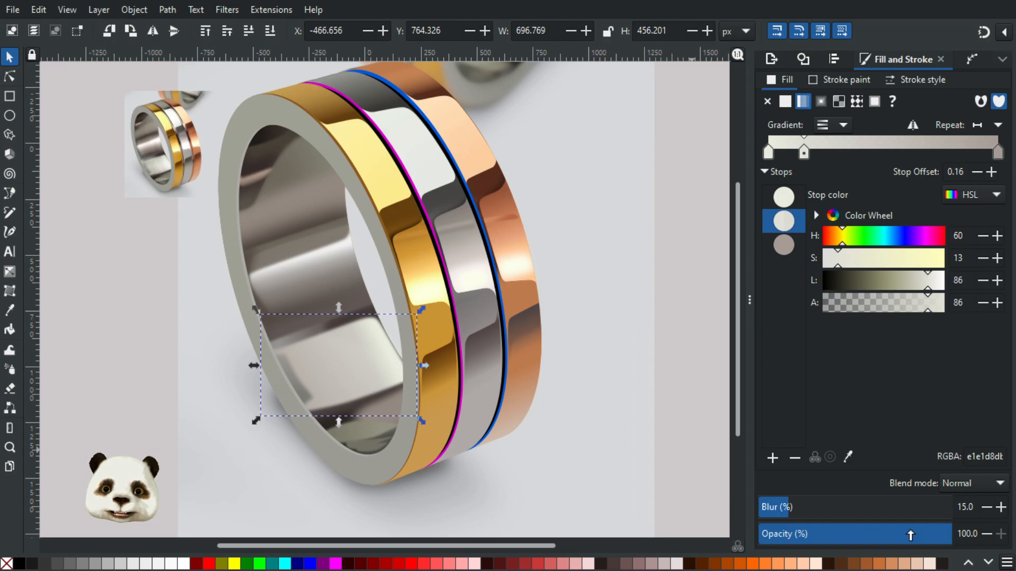
drag(910, 535, 903, 533)
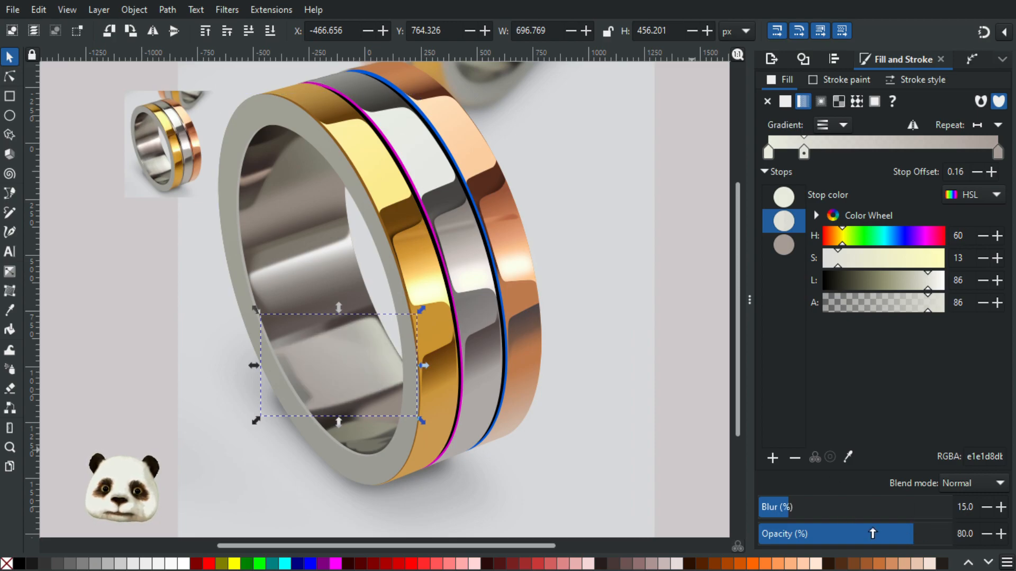
scroll(381, 314, up, 3)
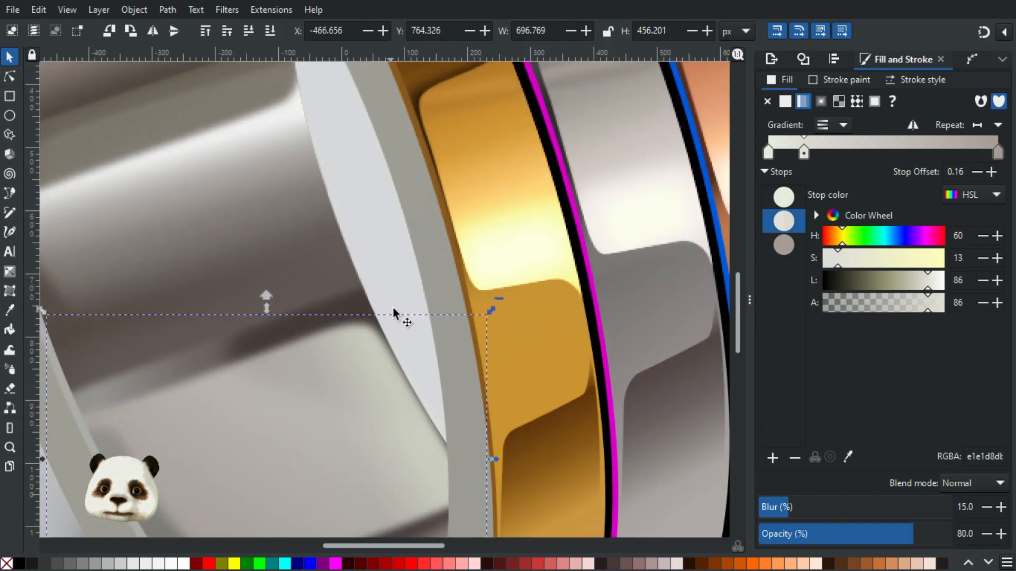
Nudge the upper-right corner node of the pale lower reflection to about X 62, Y 799 px.
click(10, 77)
click(373, 331)
drag(374, 326, 376, 328)
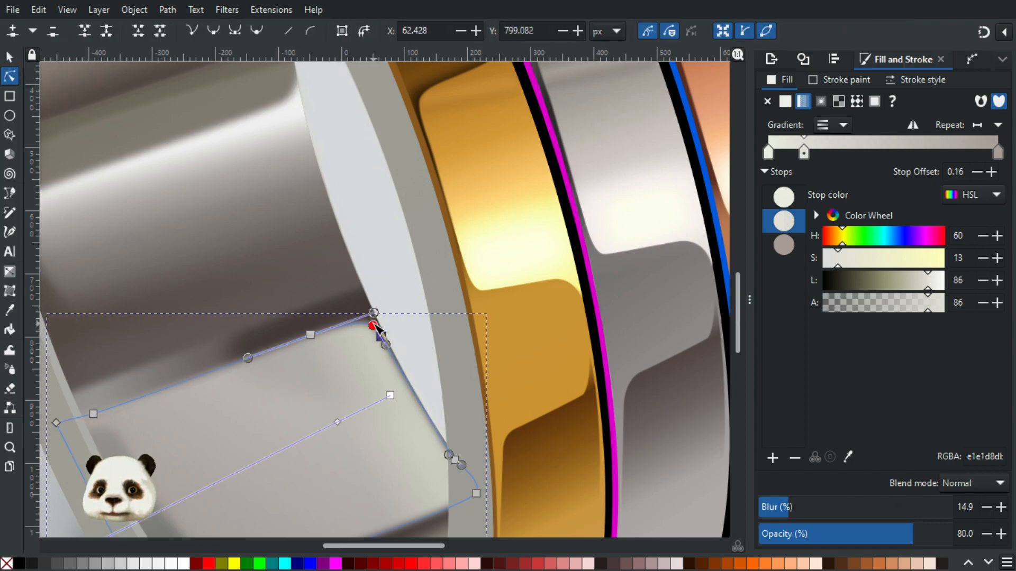
click(404, 298)
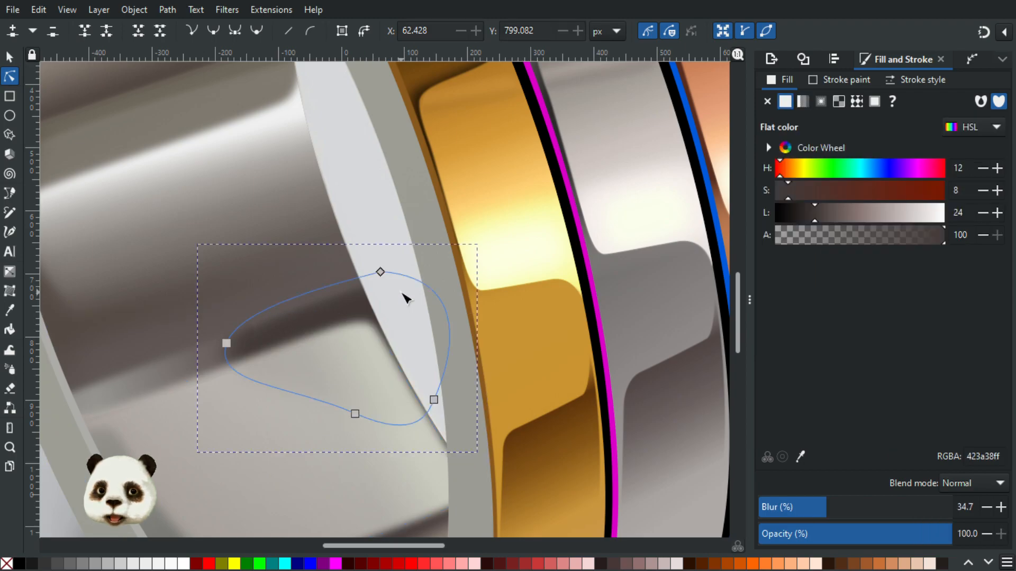
scroll(416, 331, down, 5)
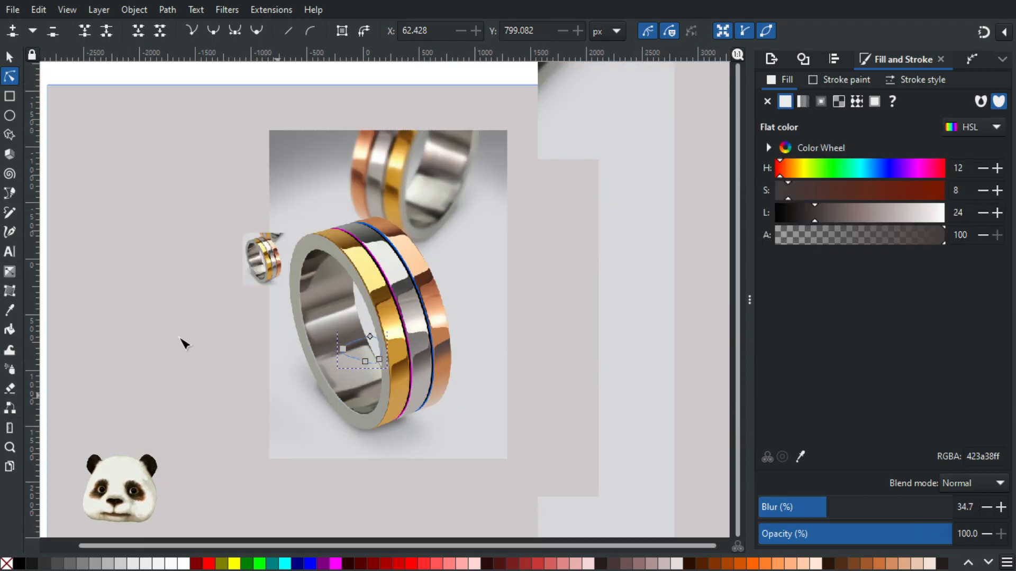
click(183, 342)
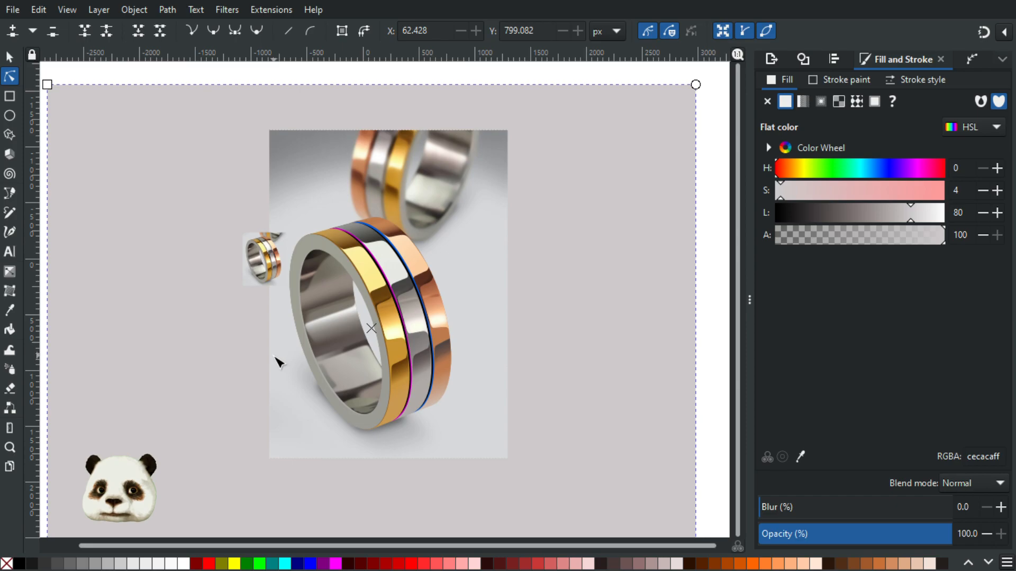
Adjust the opacity of the pale gradient reflection on the ring's lower inner wall.
click(353, 369)
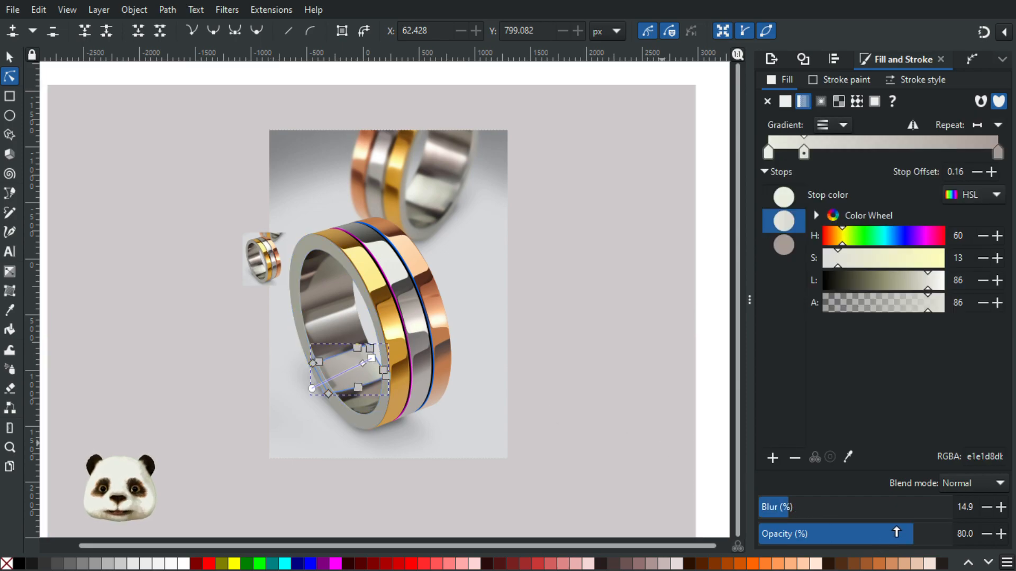
click(876, 534)
click(140, 345)
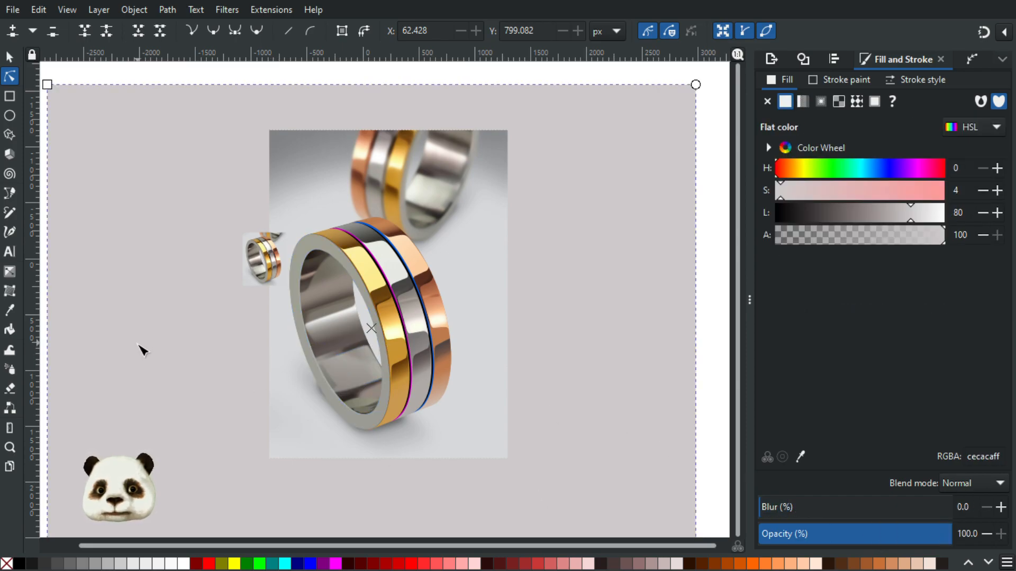
Set the blur of the dark gradient band across the middle of the inner wall to 13%.
scroll(140, 351, up, 1)
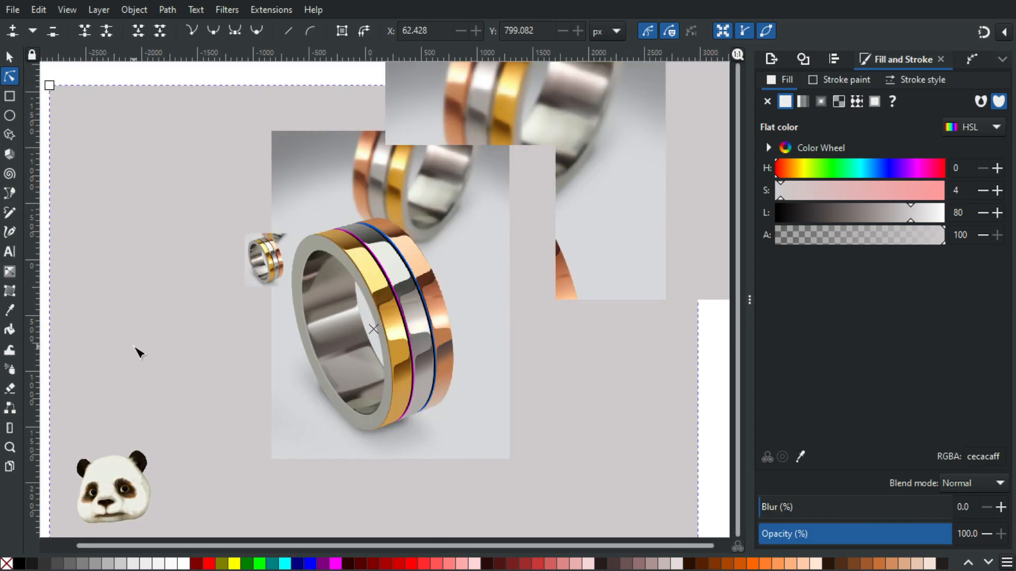
click(432, 354)
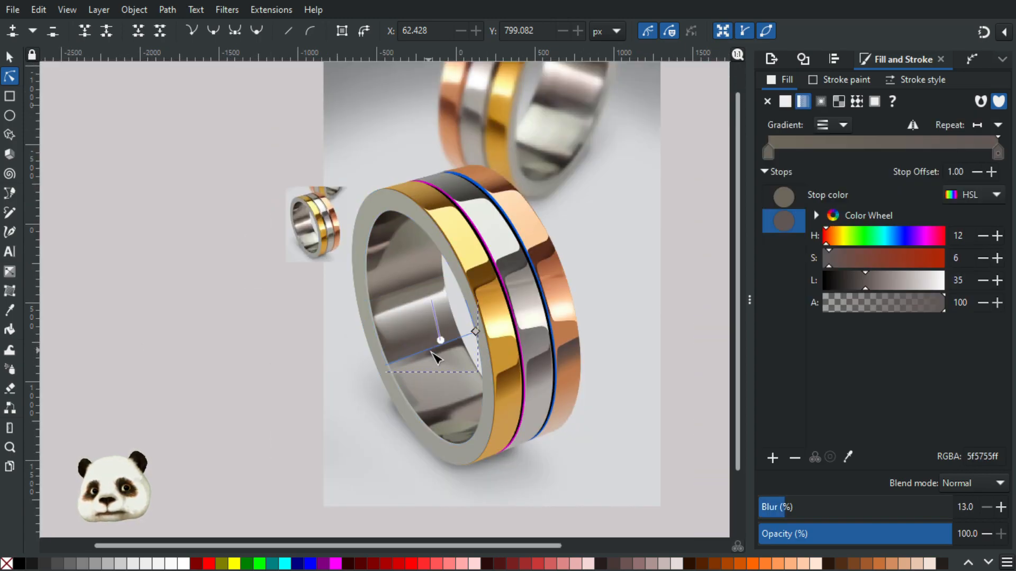
scroll(473, 375, up, 3)
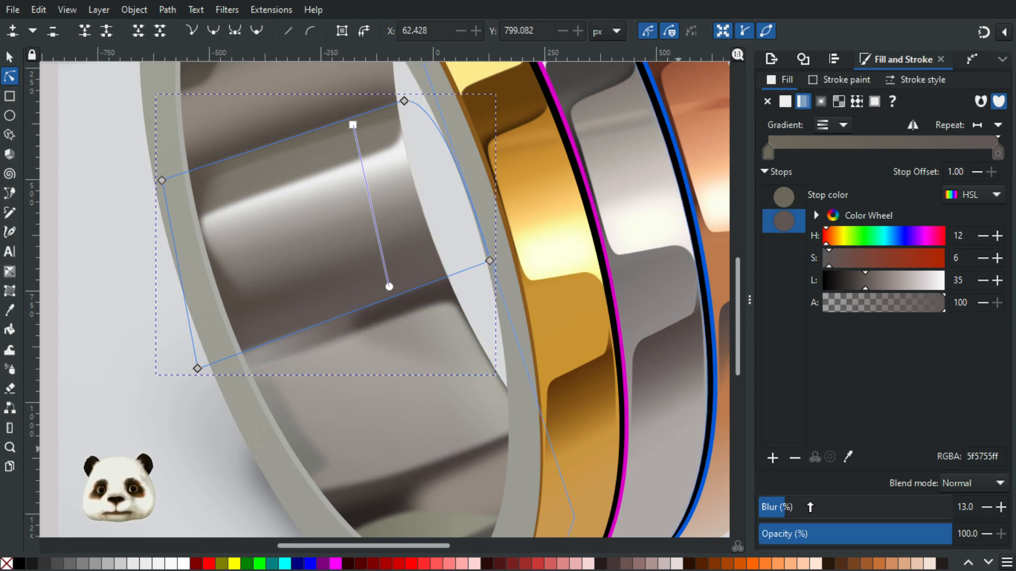
drag(793, 508, 809, 509)
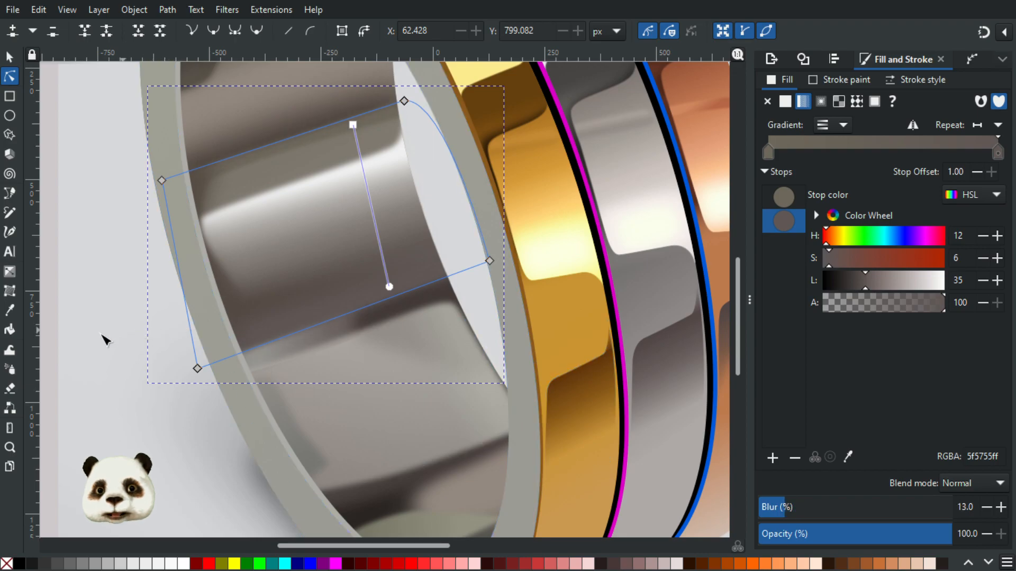
click(159, 360)
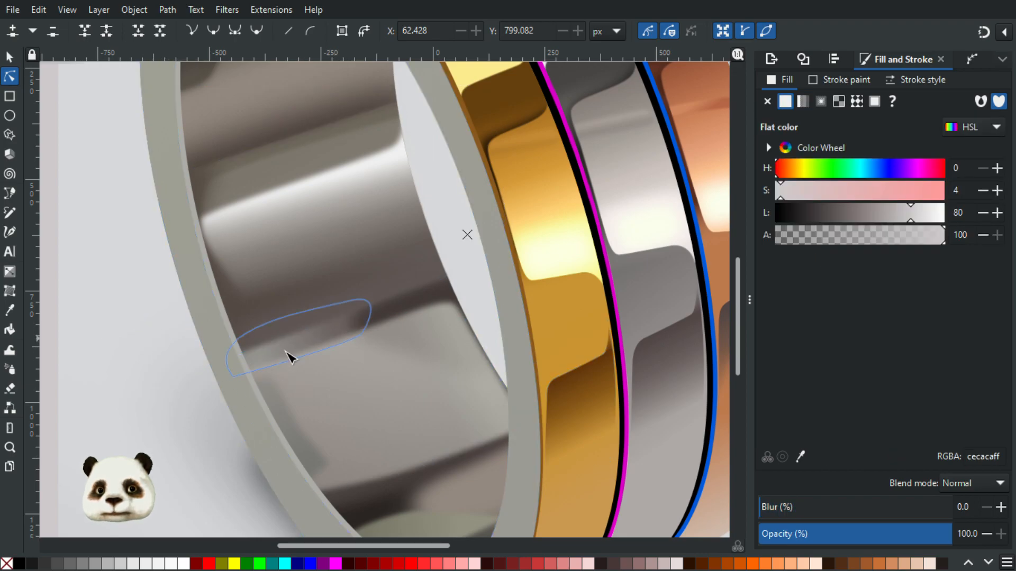
Darken the lower end stop of the middle inner-wall band's gradient to 4b4544, with lightness 28.
scroll(149, 275, down, 2)
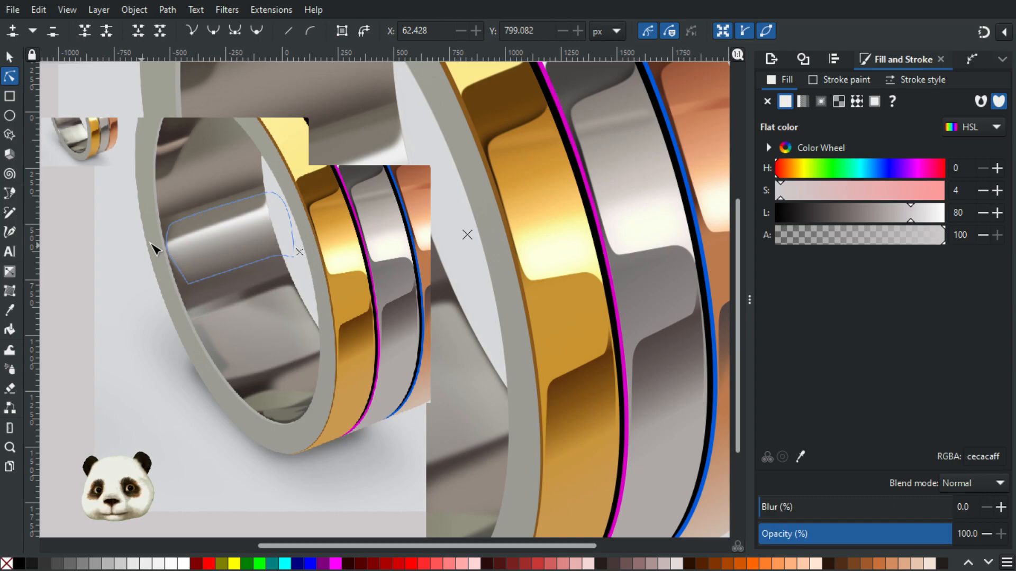
scroll(103, 164, up, 2)
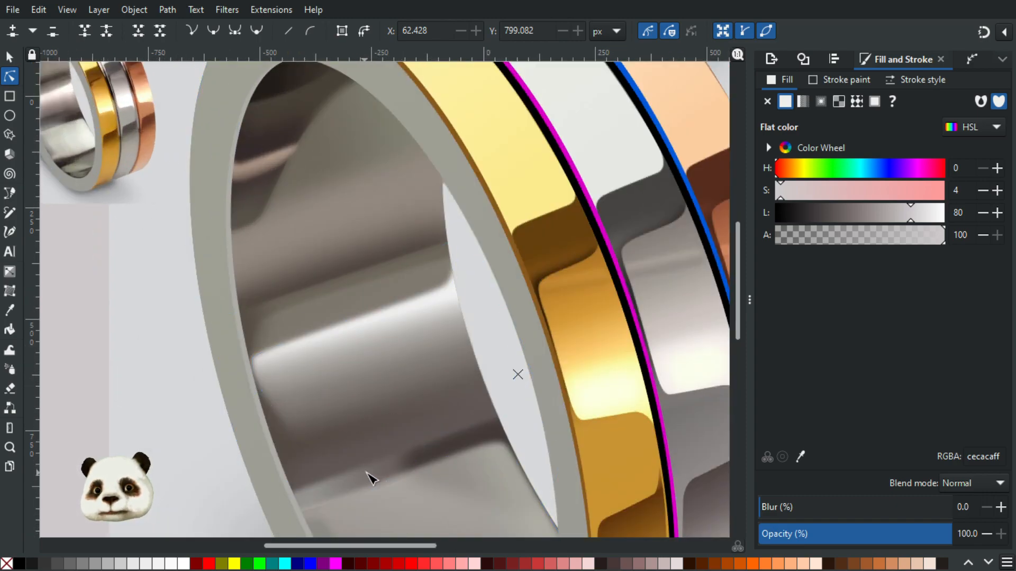
scroll(387, 468, down, 2)
scroll(389, 461, up, 2)
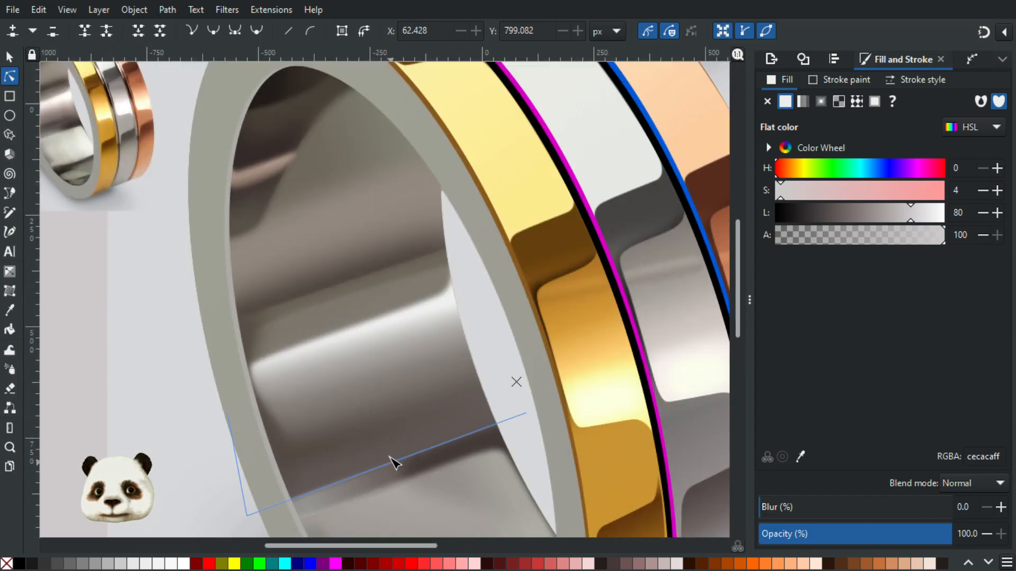
click(393, 458)
click(438, 434)
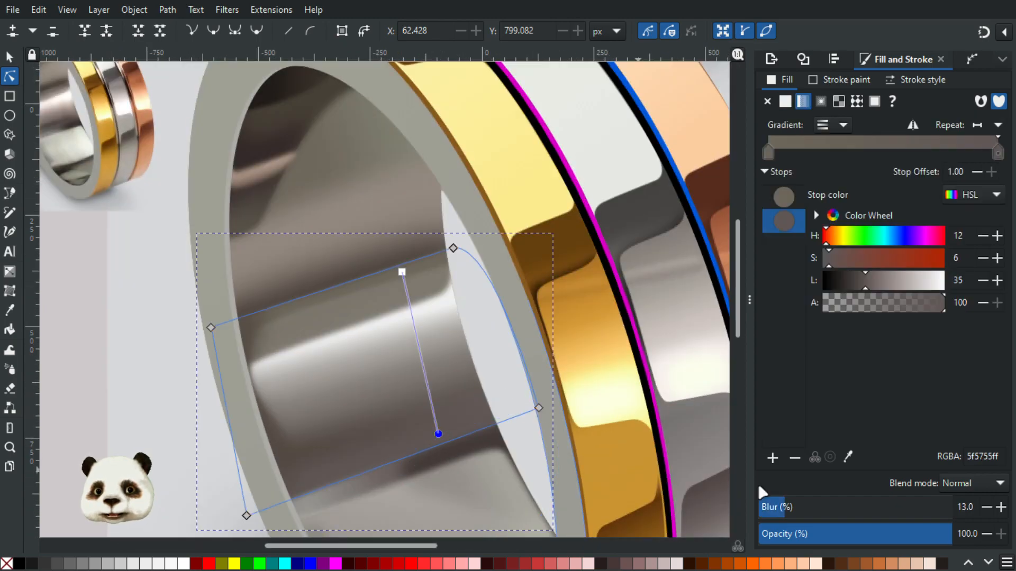
click(861, 286)
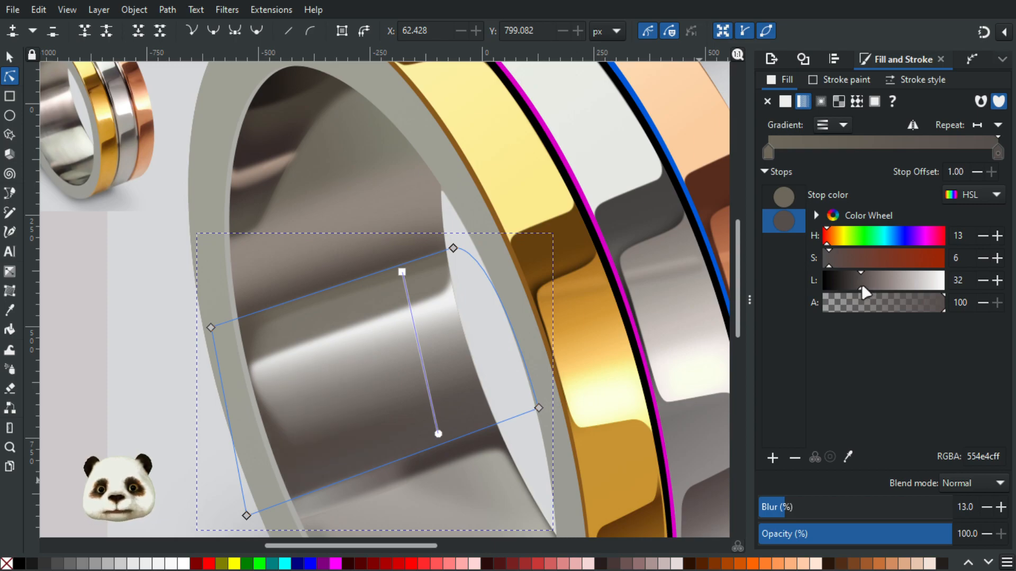
drag(868, 286, 854, 283)
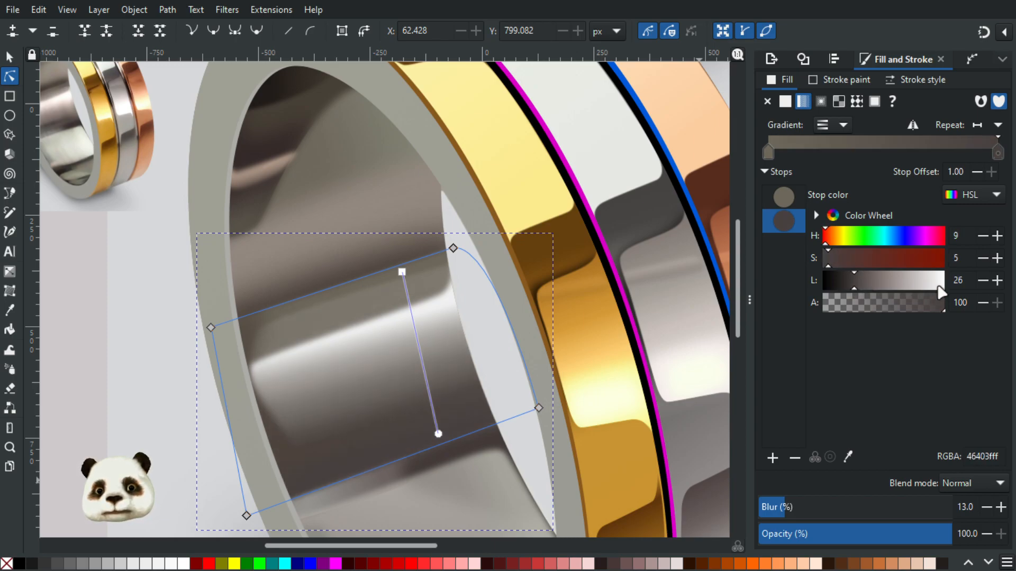
click(995, 282)
click(996, 281)
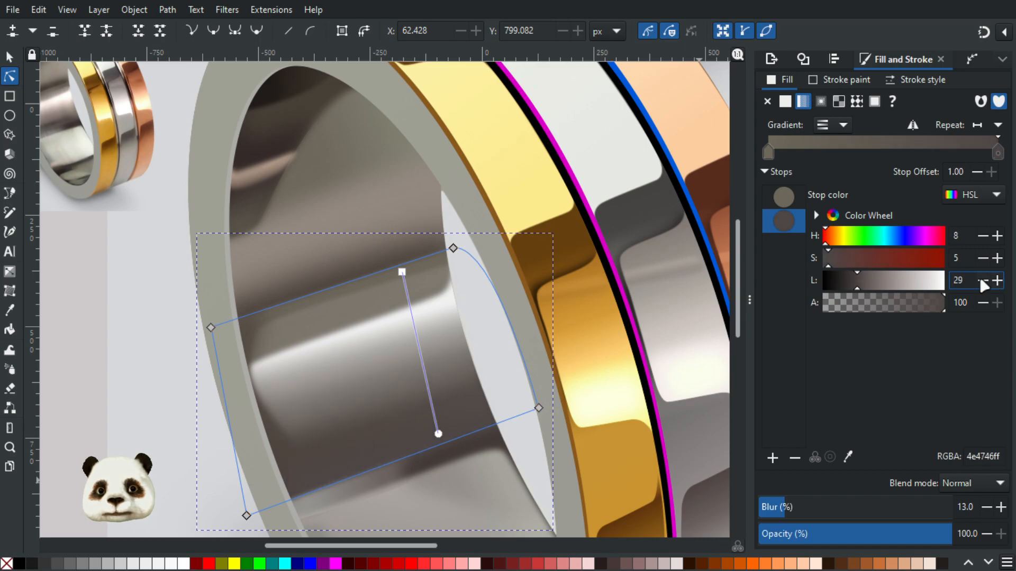
click(88, 380)
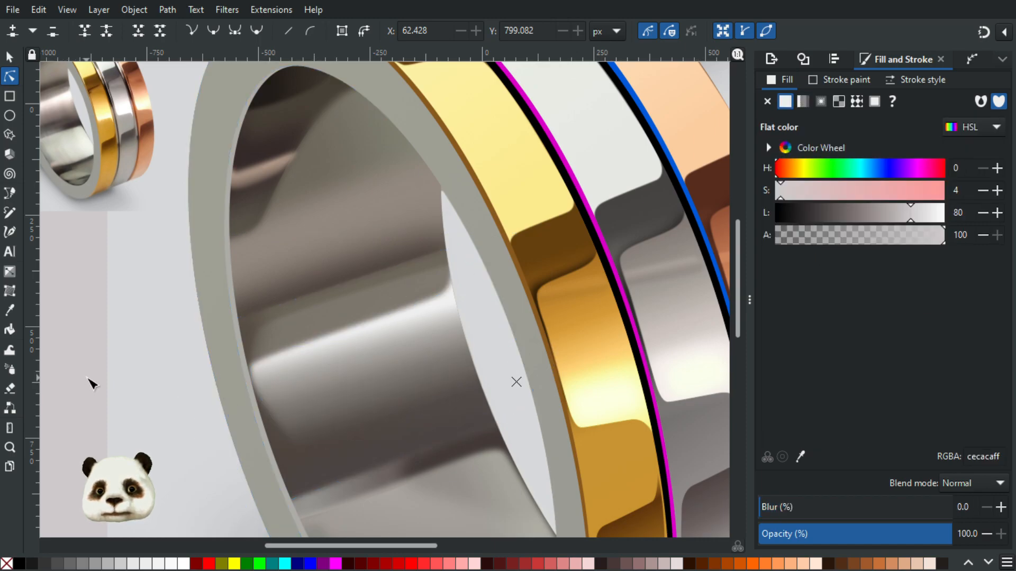
Nudge the lower-left corner node of the dark gradient band to about X -535, Y 915 px.
scroll(88, 380, down, 3)
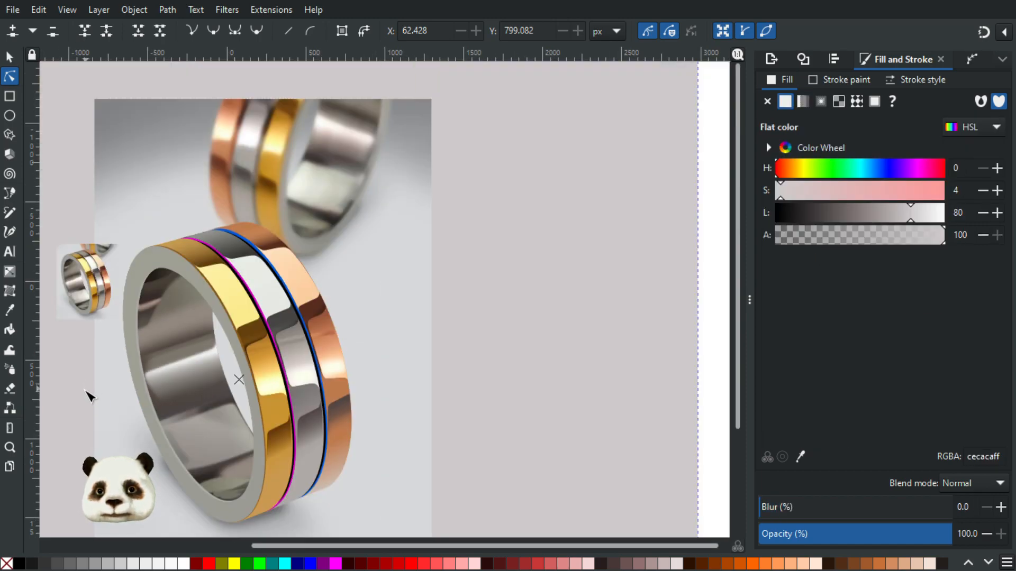
scroll(84, 405, up, 2)
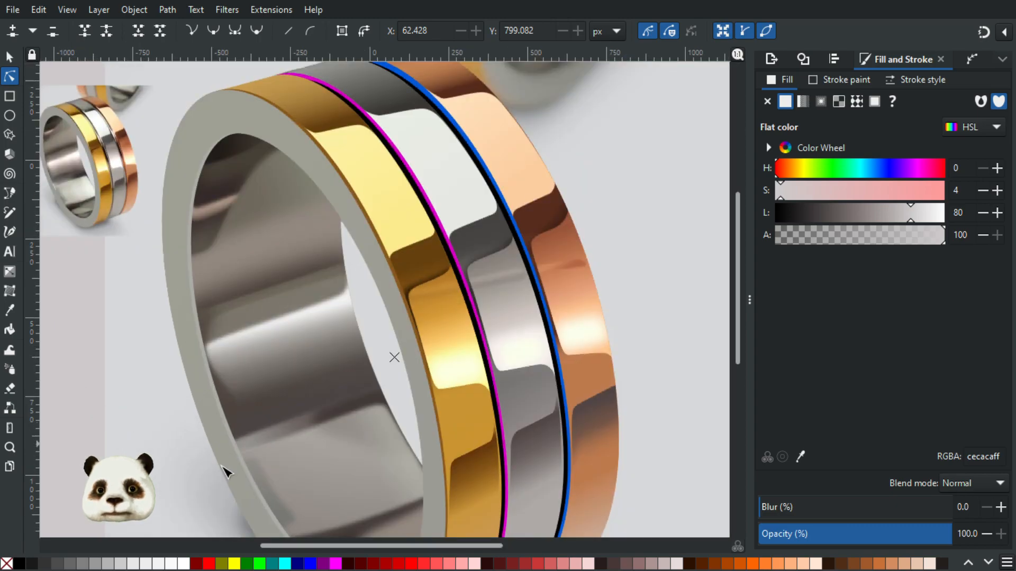
click(268, 431)
drag(203, 452, 200, 448)
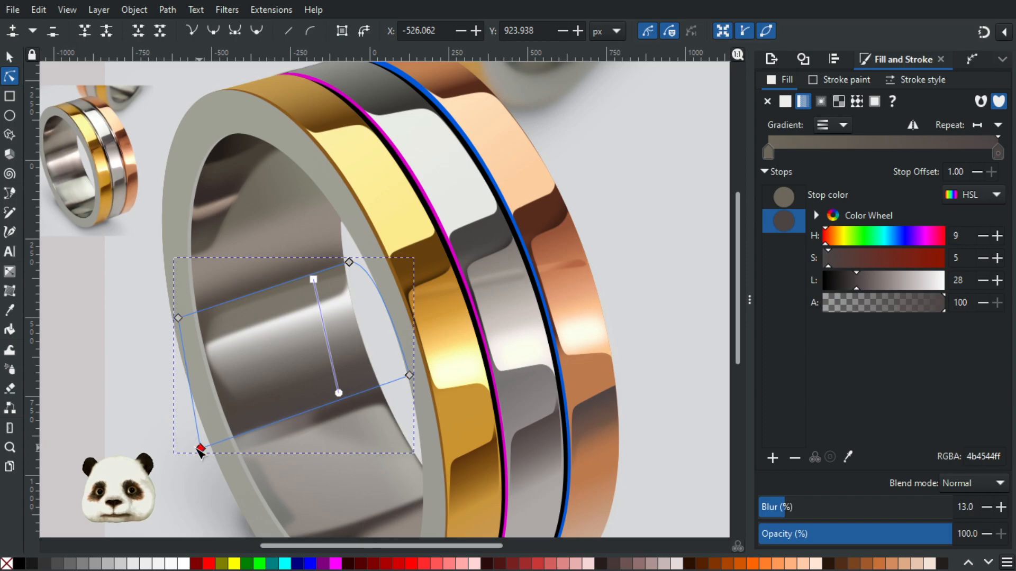
click(126, 393)
scroll(119, 404, down, 3)
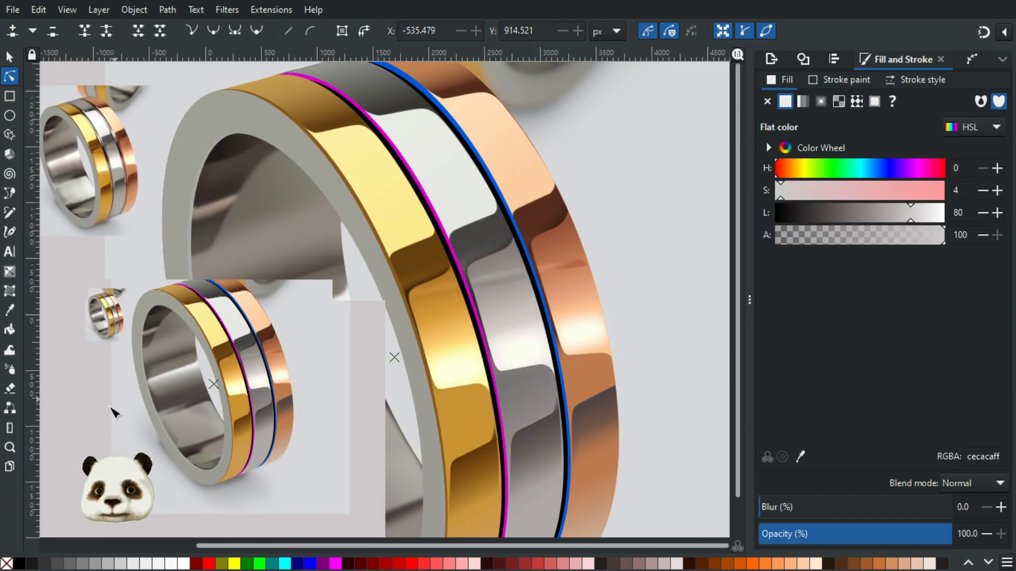
Set the lightness of the dark gradient band's lower end stop to 30, giving colour 514948.
scroll(111, 419, up, 1)
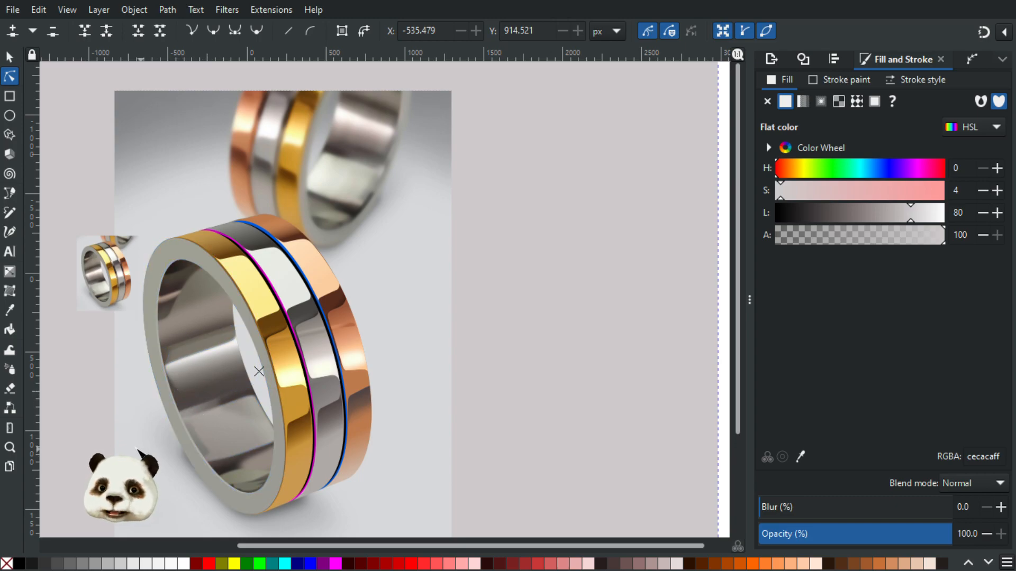
scroll(130, 446, up, 2)
click(279, 363)
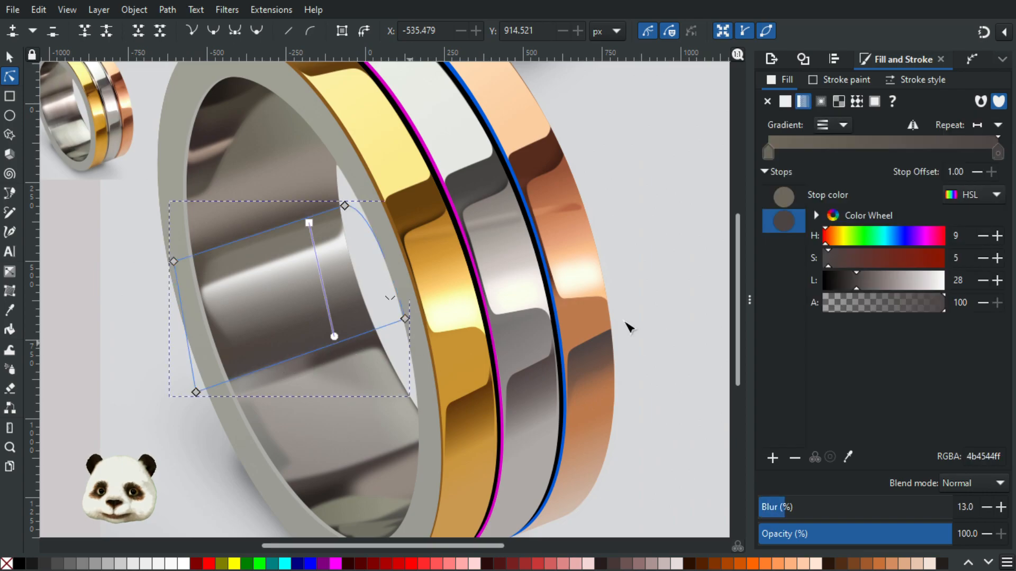
click(334, 337)
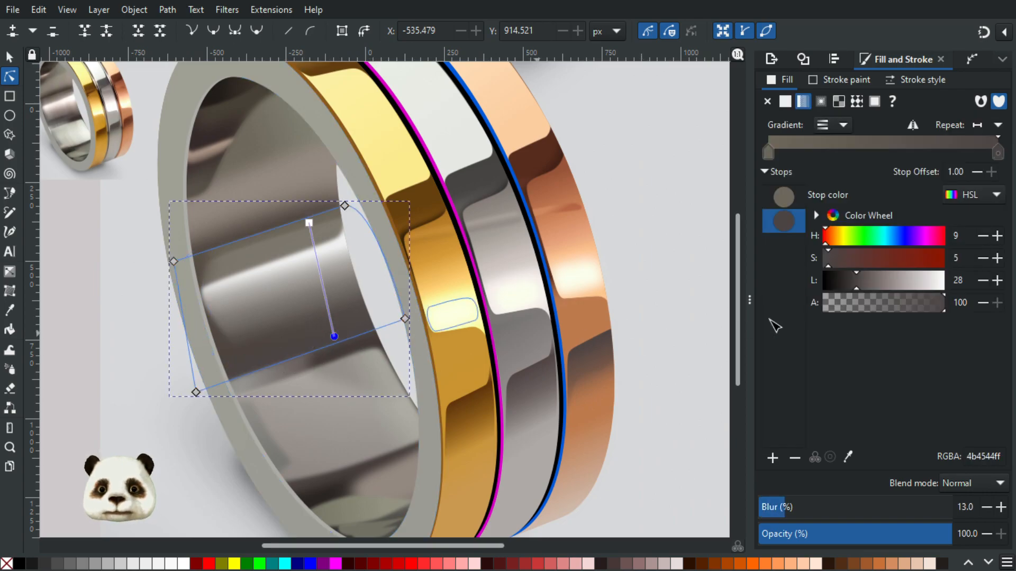
click(982, 281)
click(999, 281)
click(999, 282)
click(999, 282)
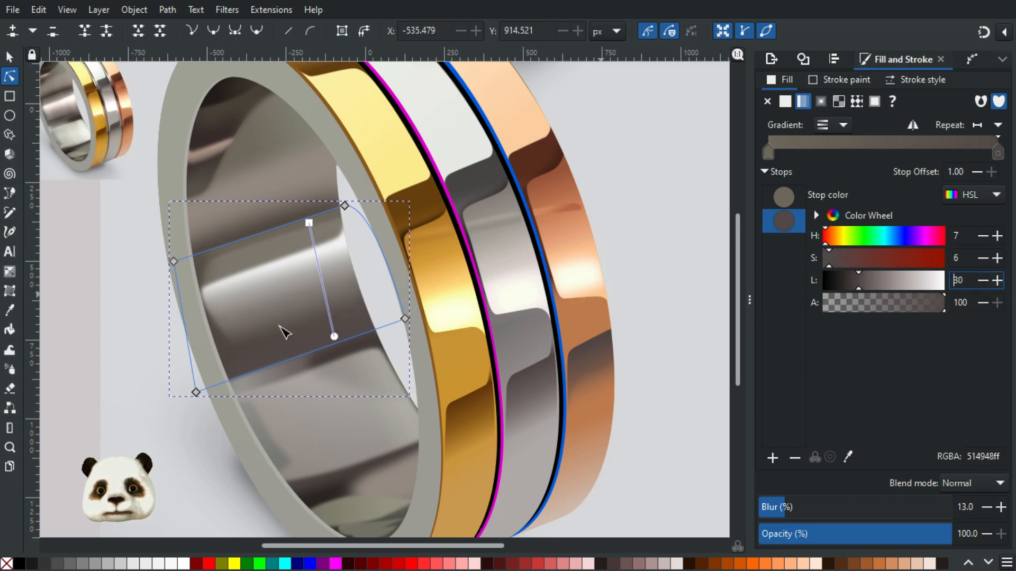
click(82, 288)
scroll(64, 320, down, 2)
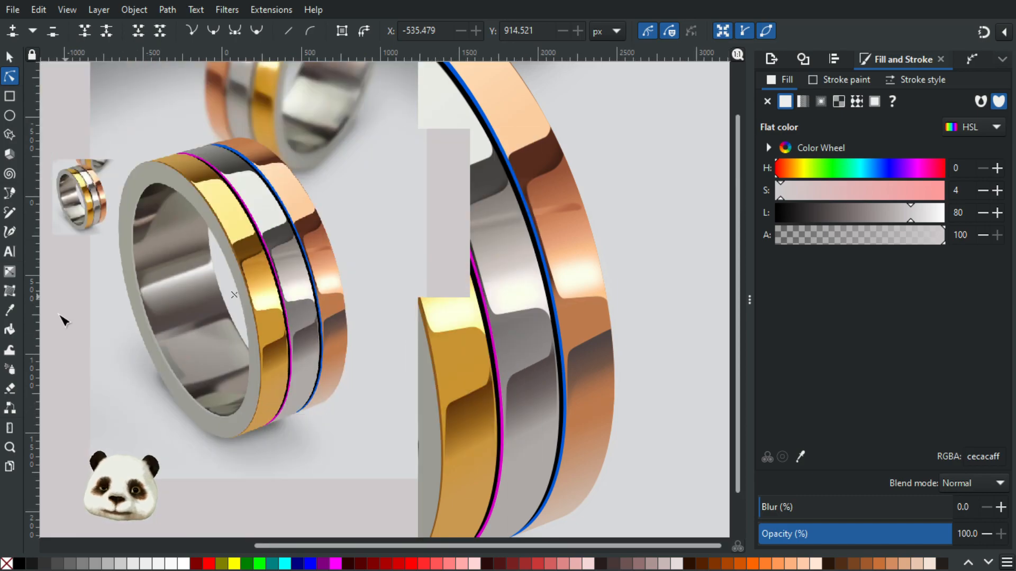
scroll(65, 322, down, 1)
scroll(288, 442, left, 6)
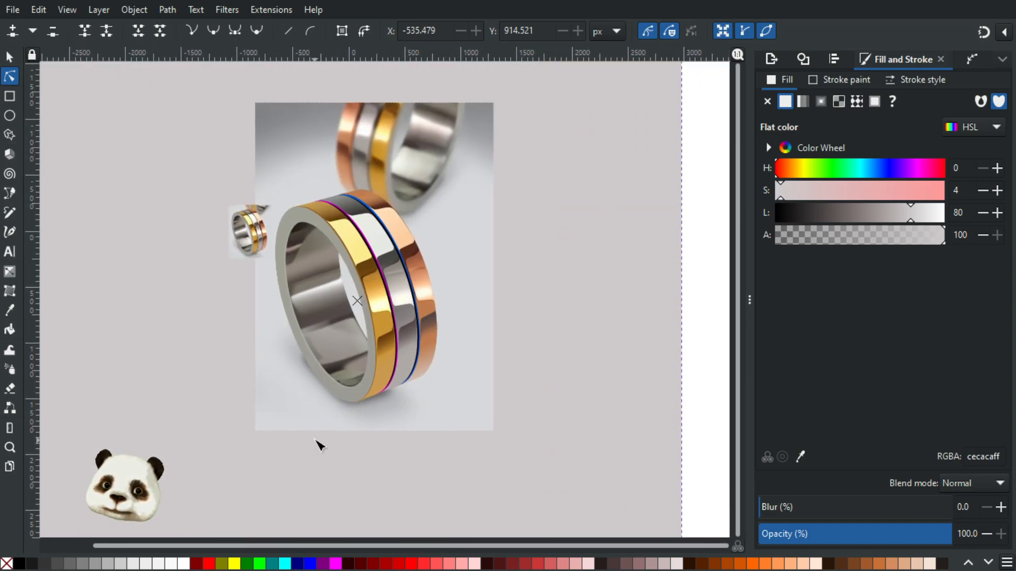
Draw a closed Bezier shape with a curved right end across the lowest part of the ring's inner wall.
scroll(309, 437, up, 1)
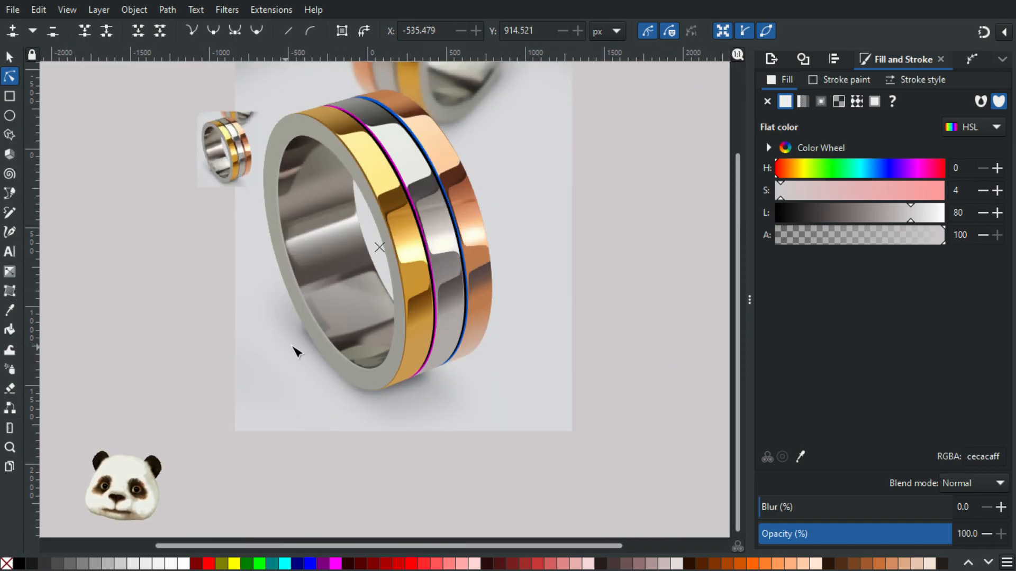
scroll(312, 352, up, 1)
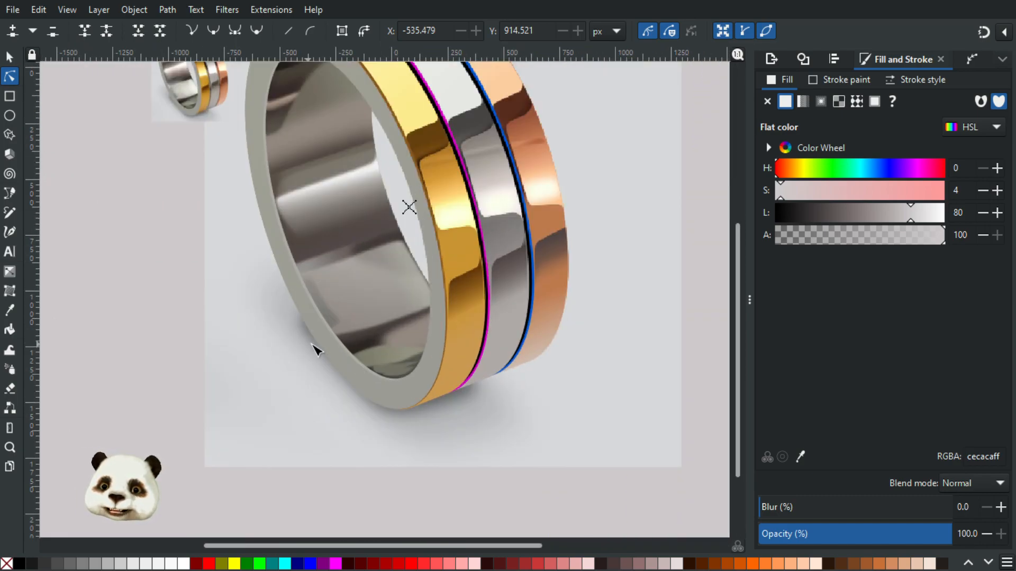
click(422, 339)
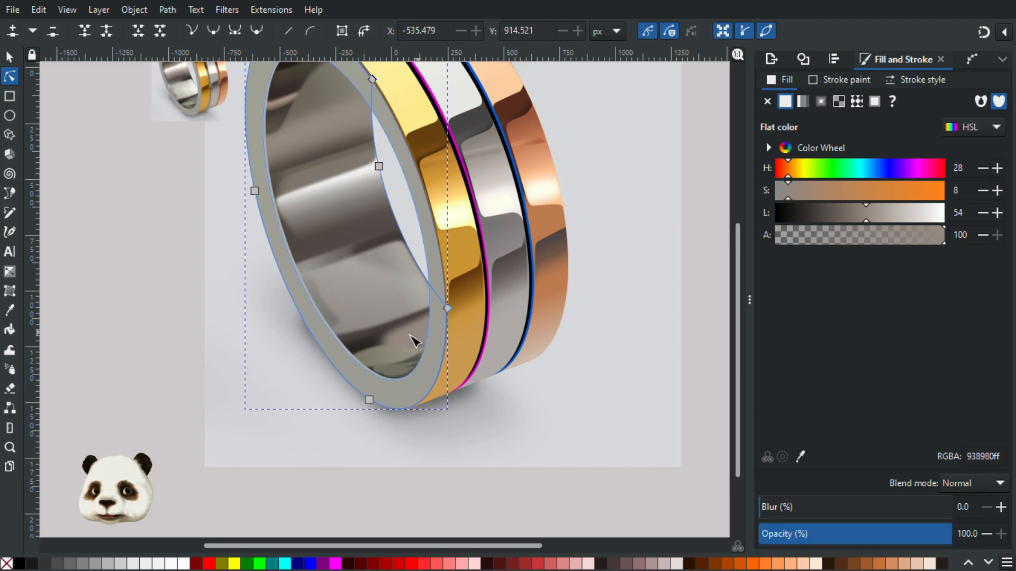
key(b)
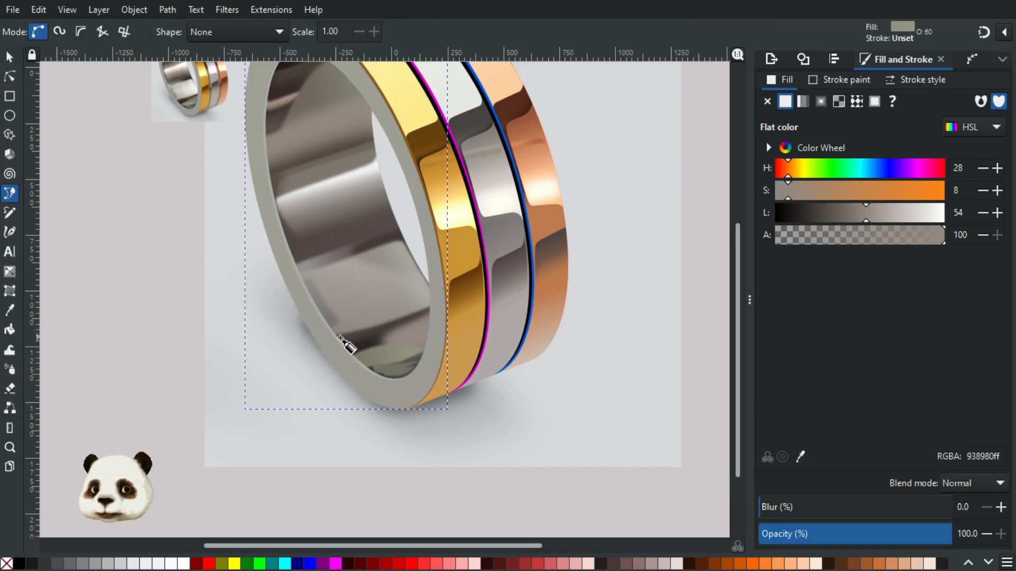
click(454, 304)
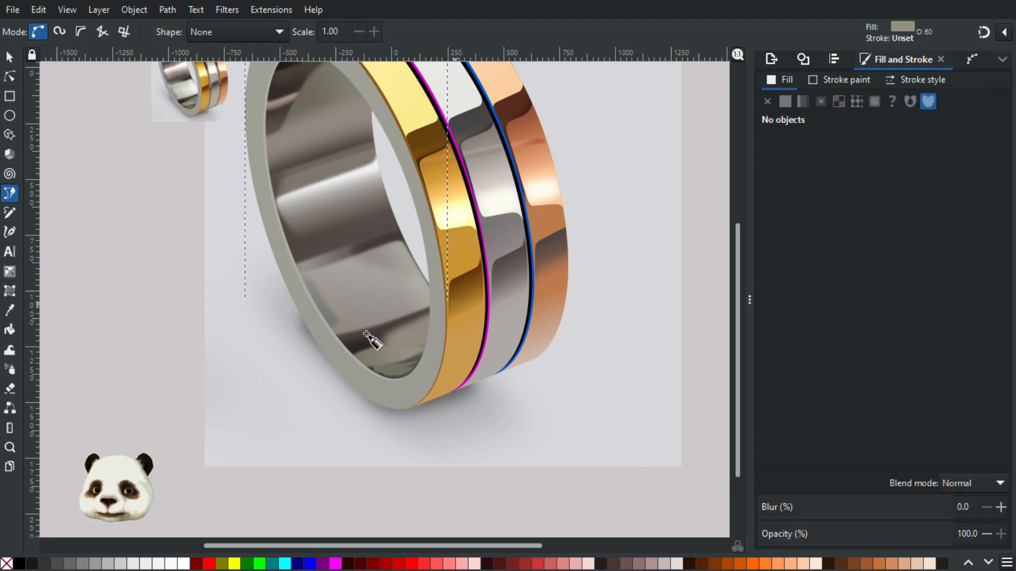
click(318, 349)
click(361, 414)
click(495, 373)
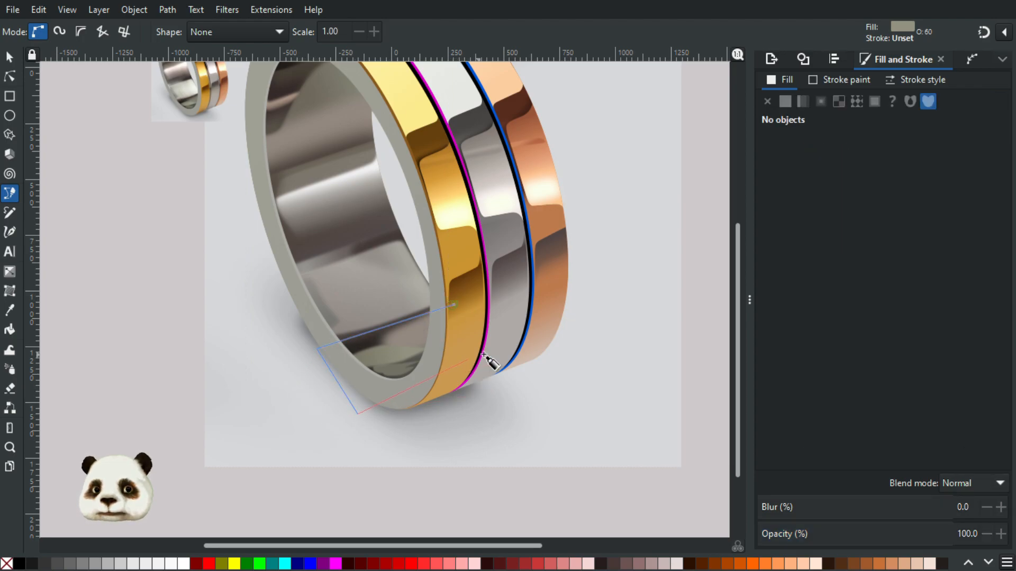
click(453, 304)
Fill the new lower shape with 817e71 sampled from the small reference ring's inner wall and set its opacity to 100%.
drag(214, 210, 283, 366)
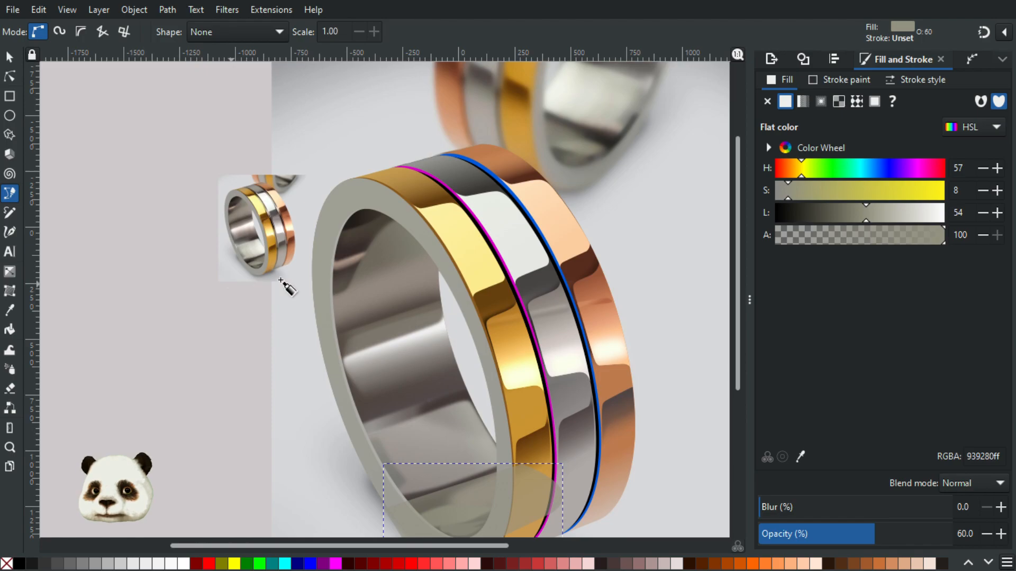
scroll(278, 279, up, 2)
key(d)
click(281, 236)
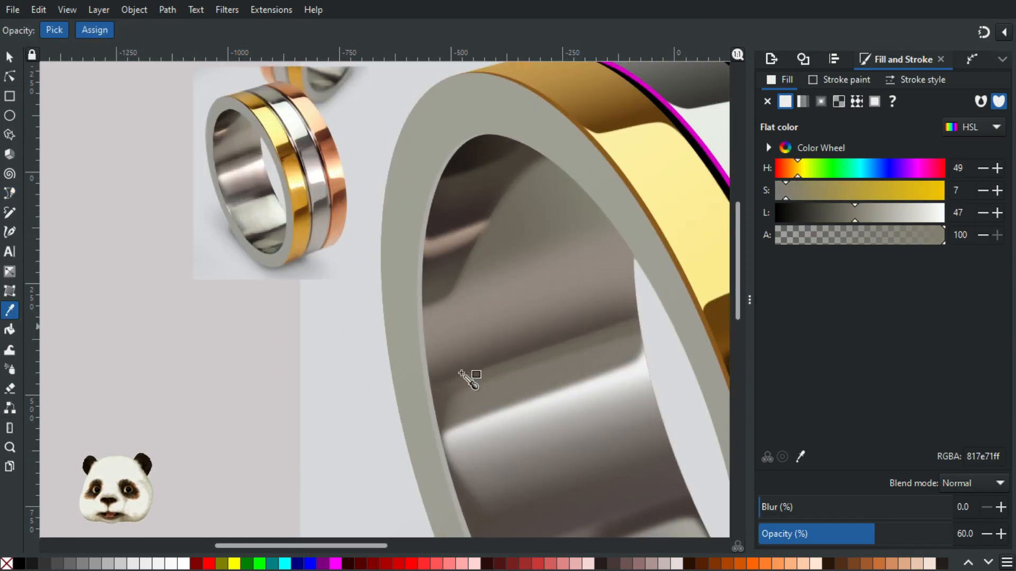
drag(453, 371, 289, 169)
scroll(433, 279, down, 1)
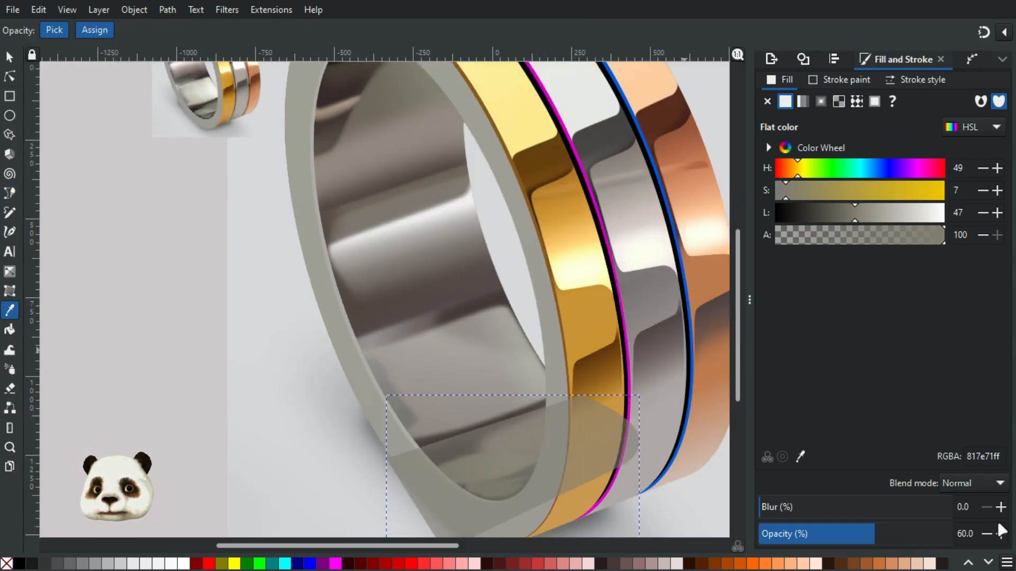
drag(908, 533, 952, 534)
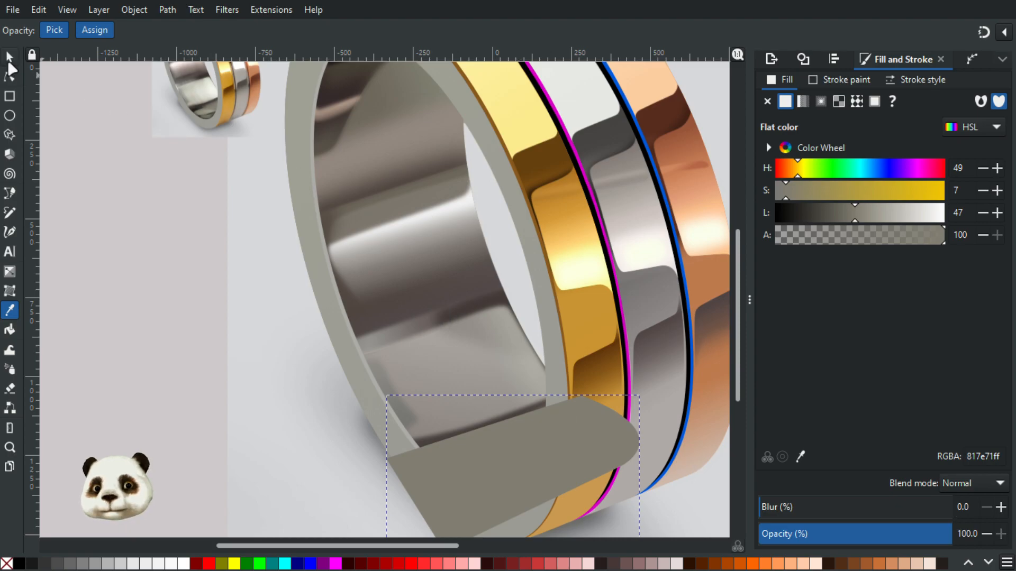
Cut the new lower shape and paste it in place inside the ring's clipped inner-wall group.
click(9, 57)
key(Delete)
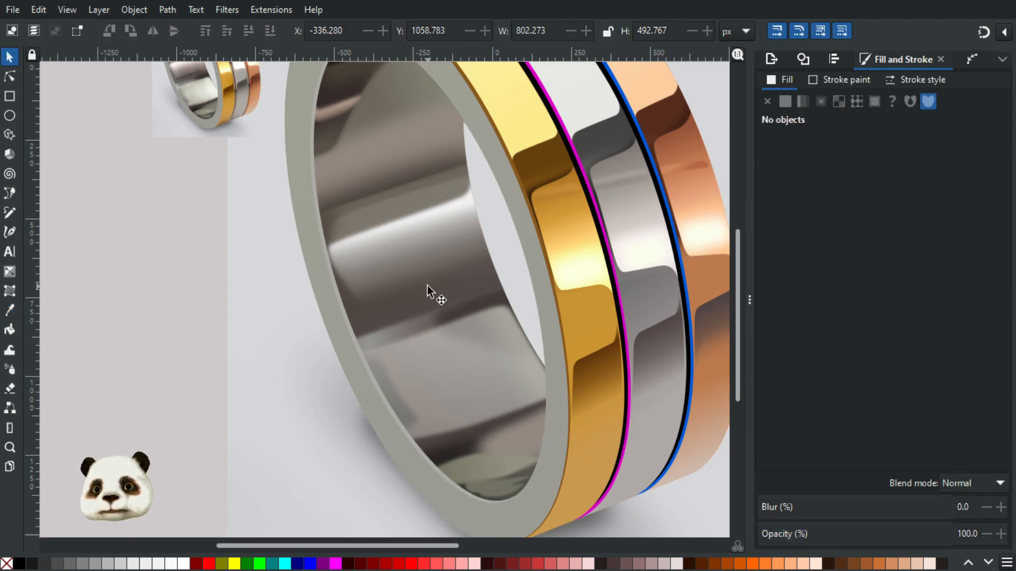
key(ctrl+z)
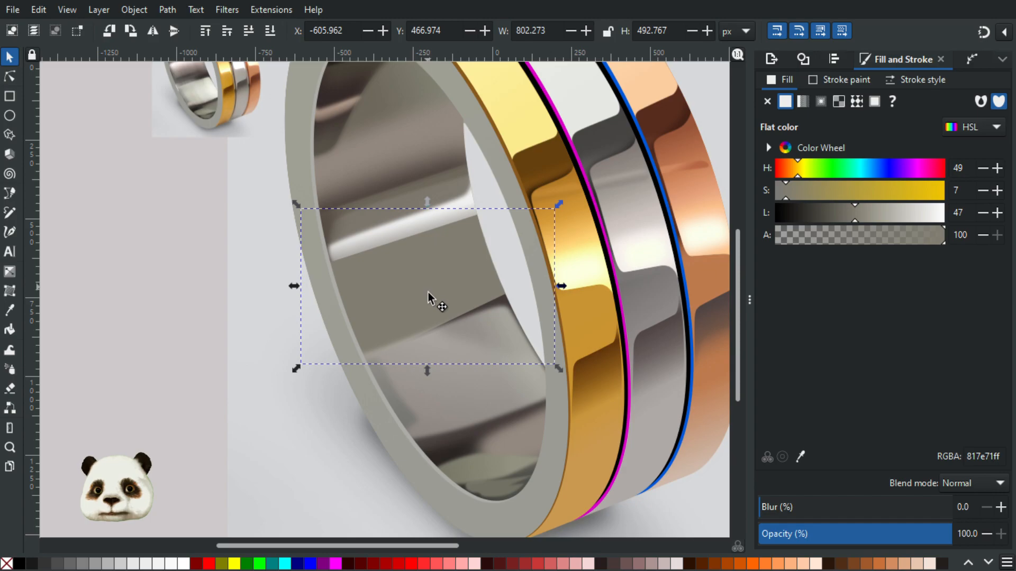
key(ctrl+z)
key(ctrl+alt+v)
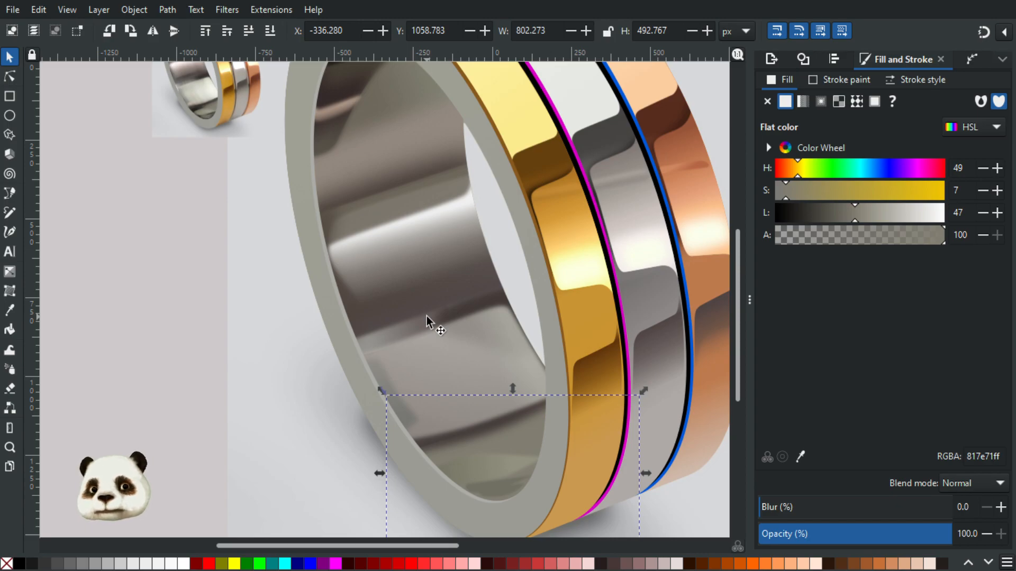
Fill the lower inner-wall shape with 6e6b5c sampled from the lowest part of the small reference ring's inner wall.
key(d)
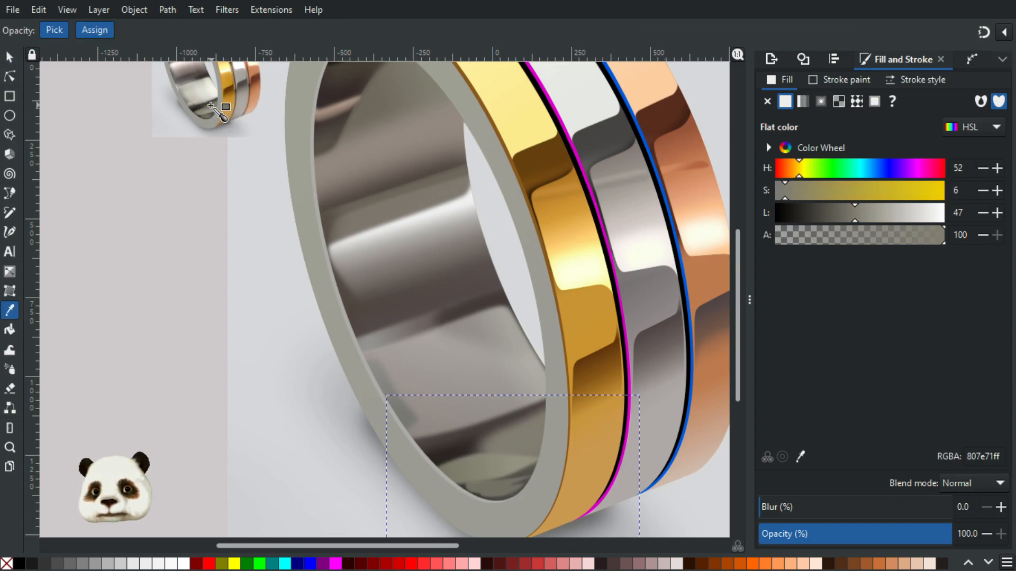
click(211, 105)
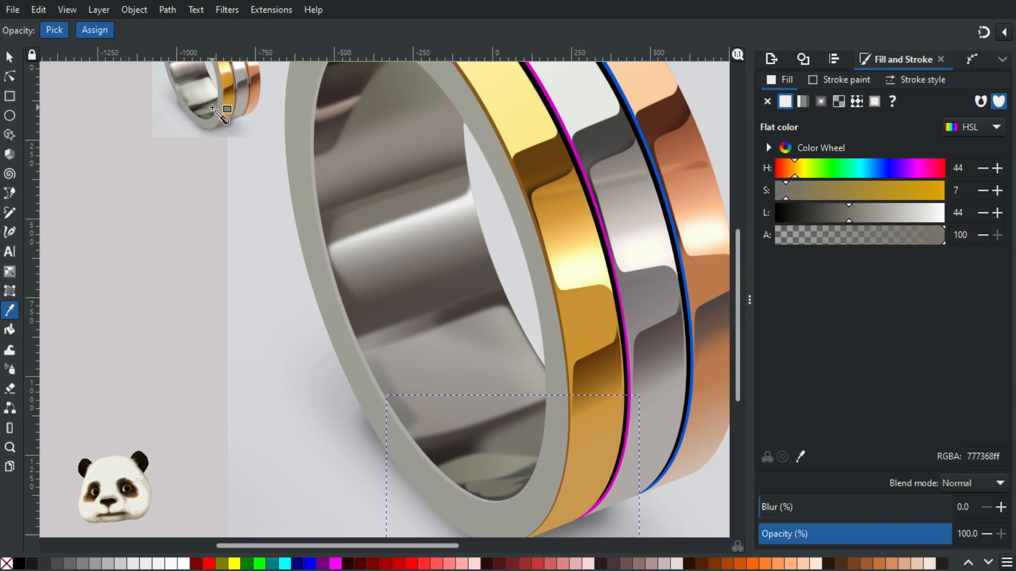
click(212, 108)
scroll(222, 112, up, 6)
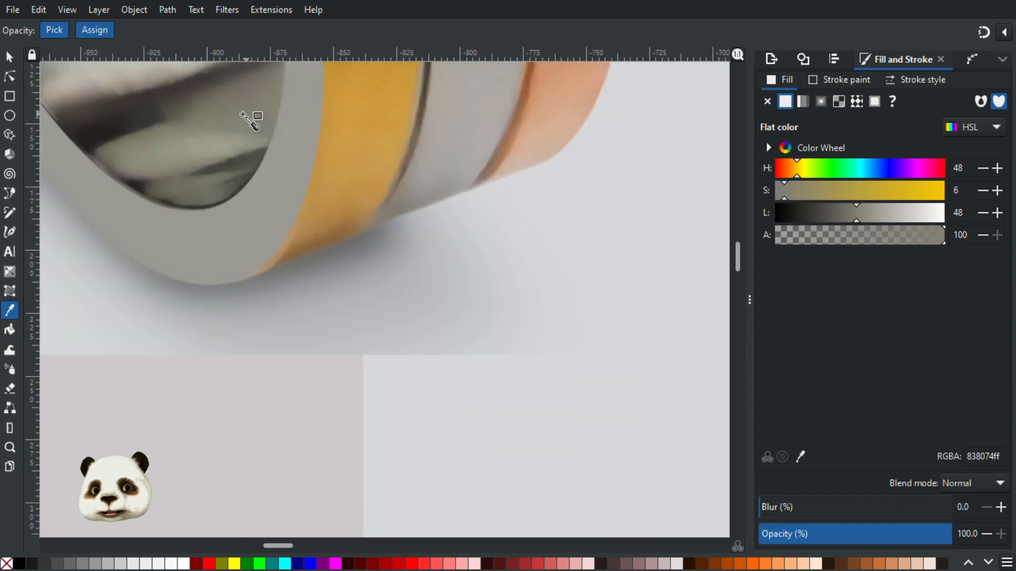
click(195, 113)
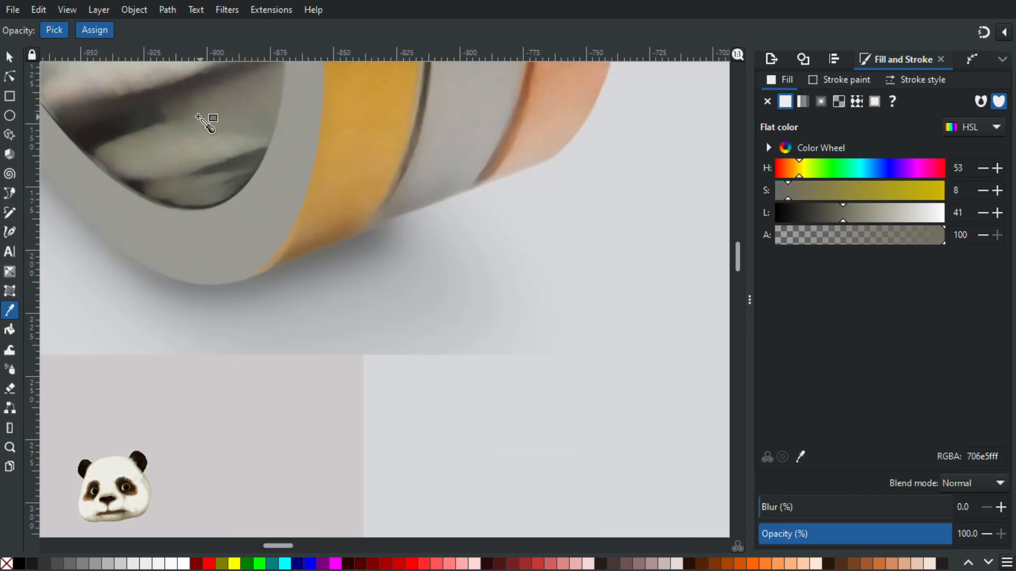
click(254, 158)
Apply a linear gradient to the lower inner-wall shape, fading from opaque 6e6b5c to transparent towards the gold band.
scroll(296, 186, down, 5)
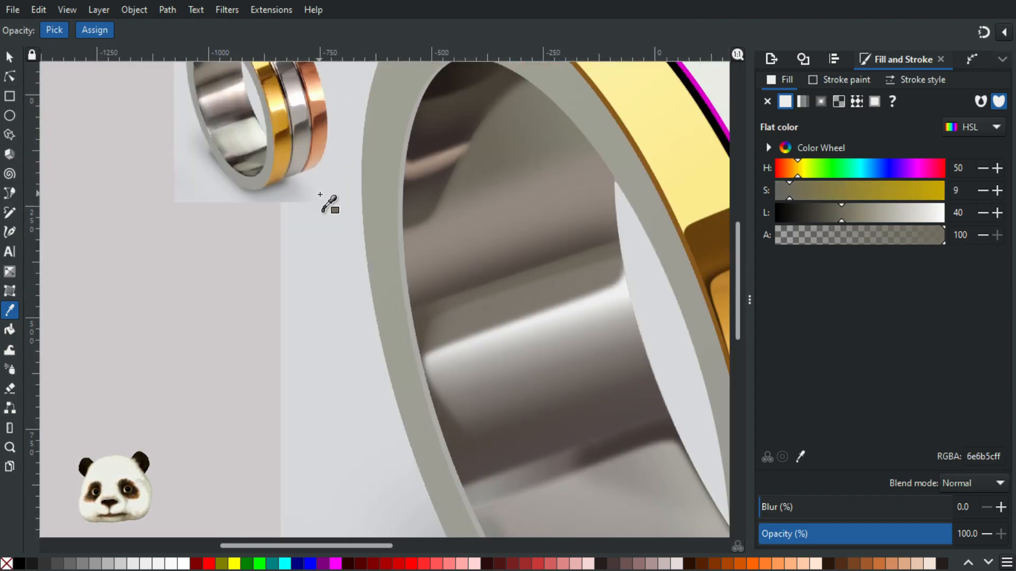
scroll(328, 204, down, 3)
scroll(391, 259, up, 1)
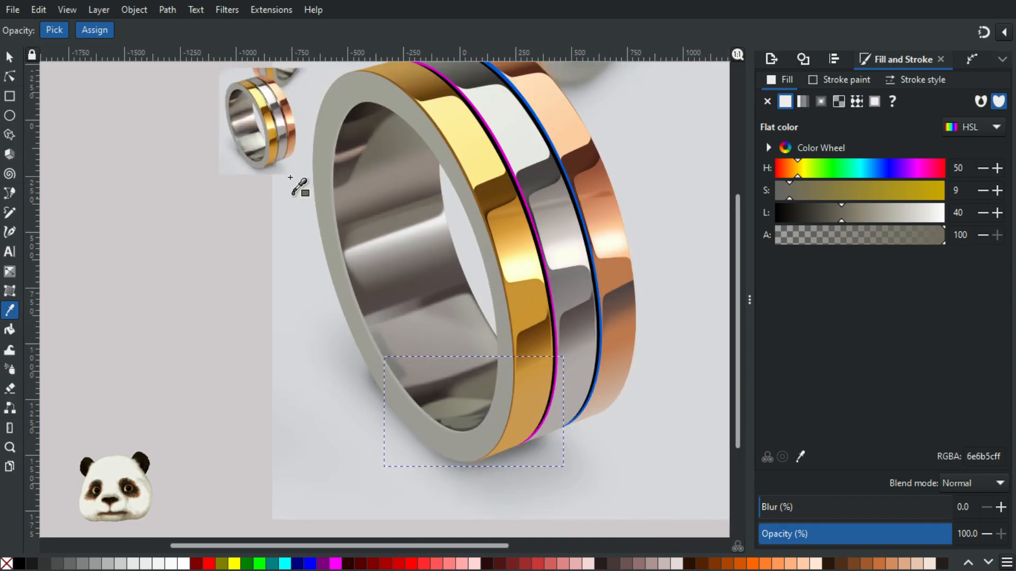
scroll(297, 184, up, 1)
scroll(249, 93, up, 1)
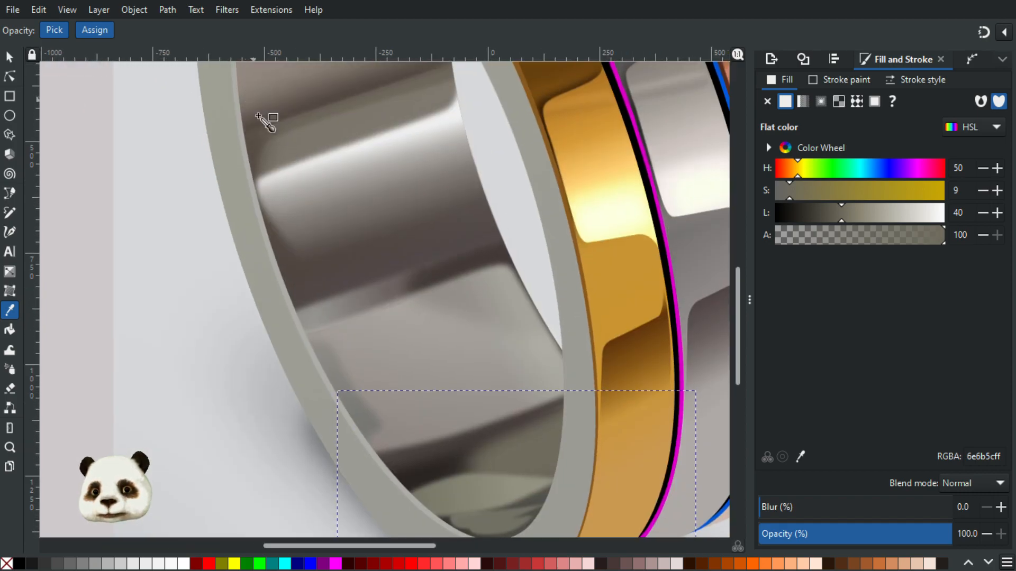
key(g)
drag(513, 456, 596, 426)
Recolour the first gradient stop of the blurred olive highlight at the base of the inner wall to sampled 6f6d5d.
scroll(465, 361, down, 3)
drag(330, 276, 340, 313)
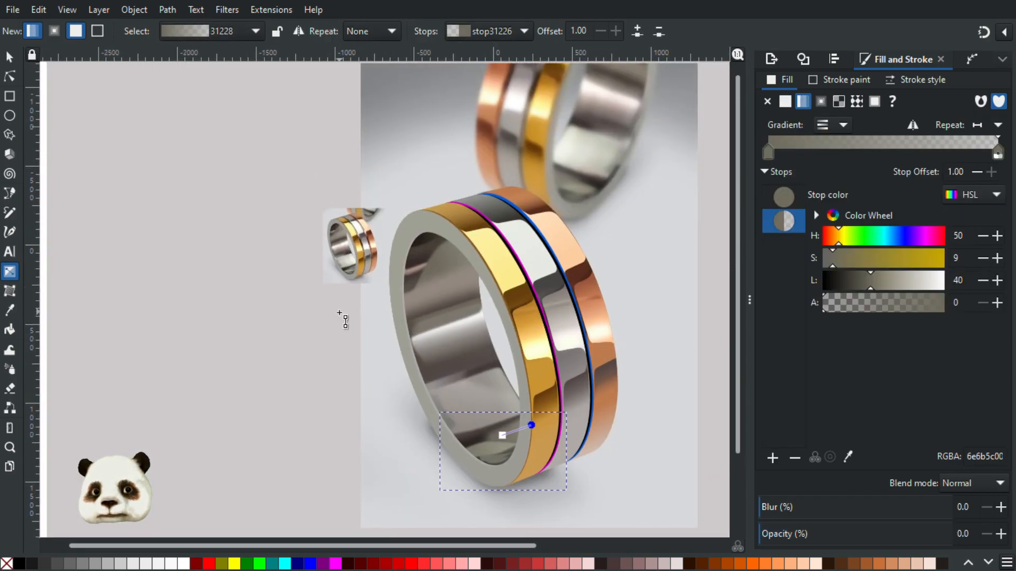
scroll(370, 302, up, 1)
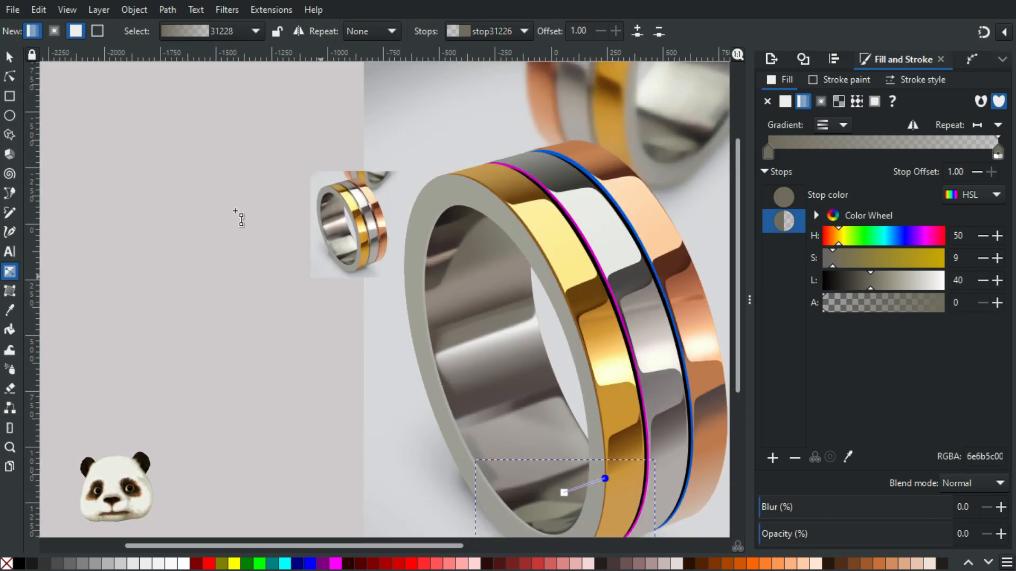
click(10, 56)
click(563, 512)
drag(563, 500, 503, 377)
scroll(503, 378, up, 3)
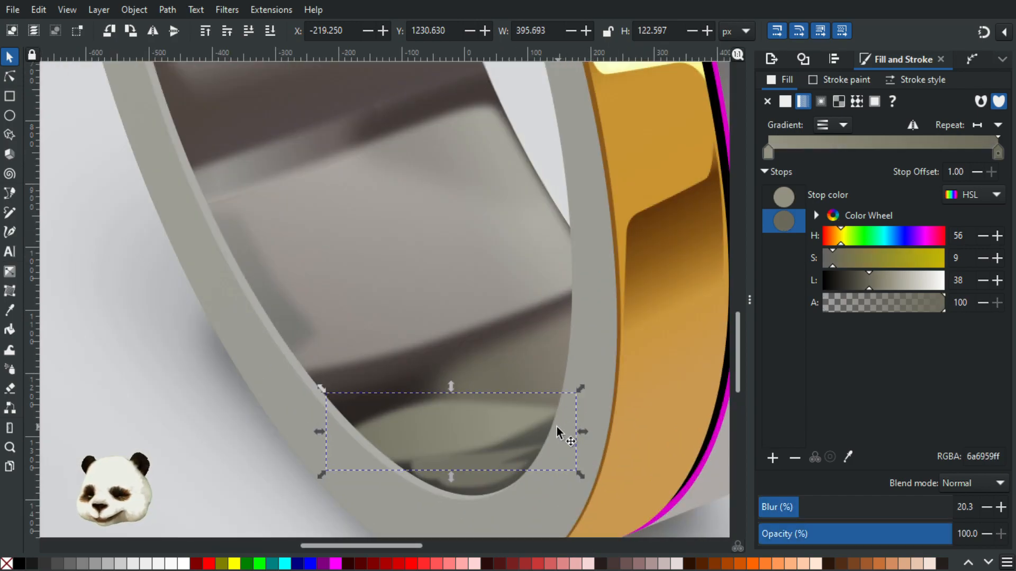
key(g)
key(d)
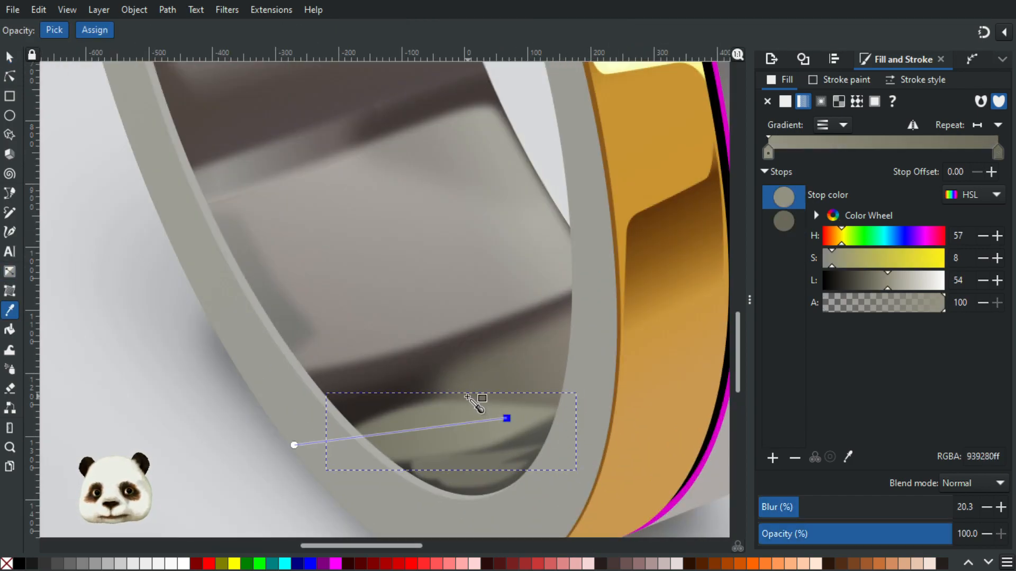
click(505, 413)
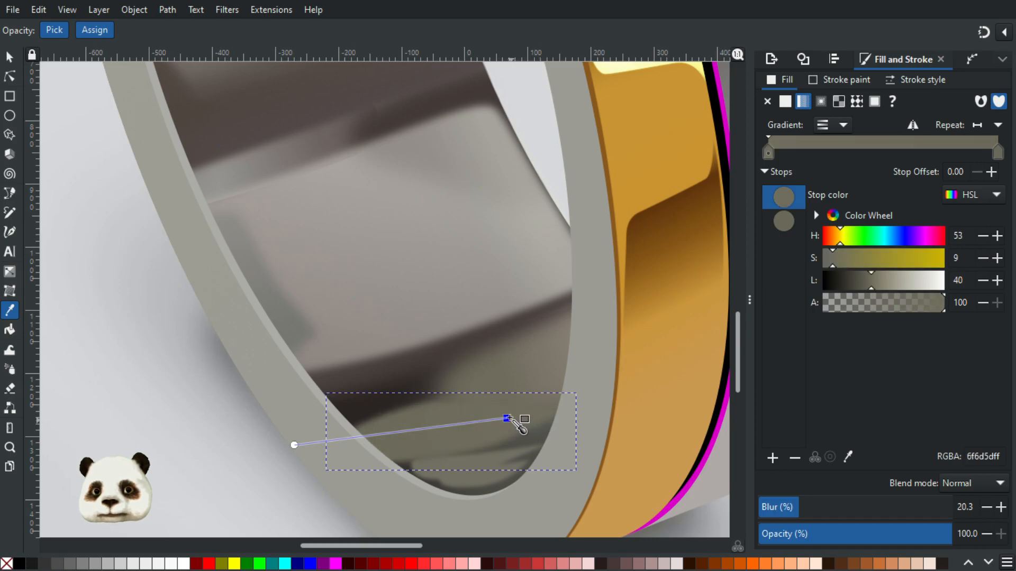
Set the lightness of the olive highlight's first gradient stop to 43, giving colour 787563.
drag(876, 289, 878, 289)
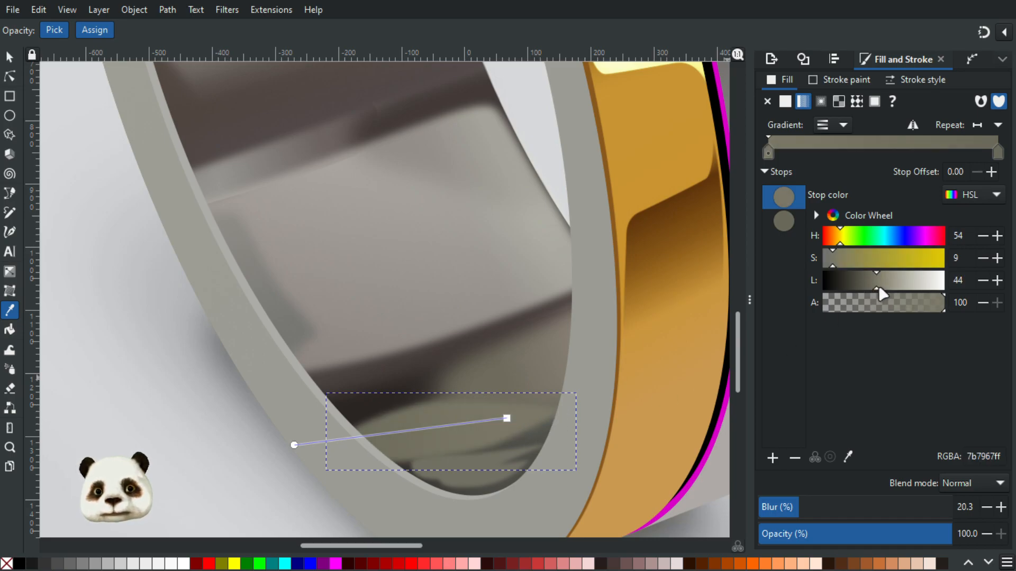
click(879, 288)
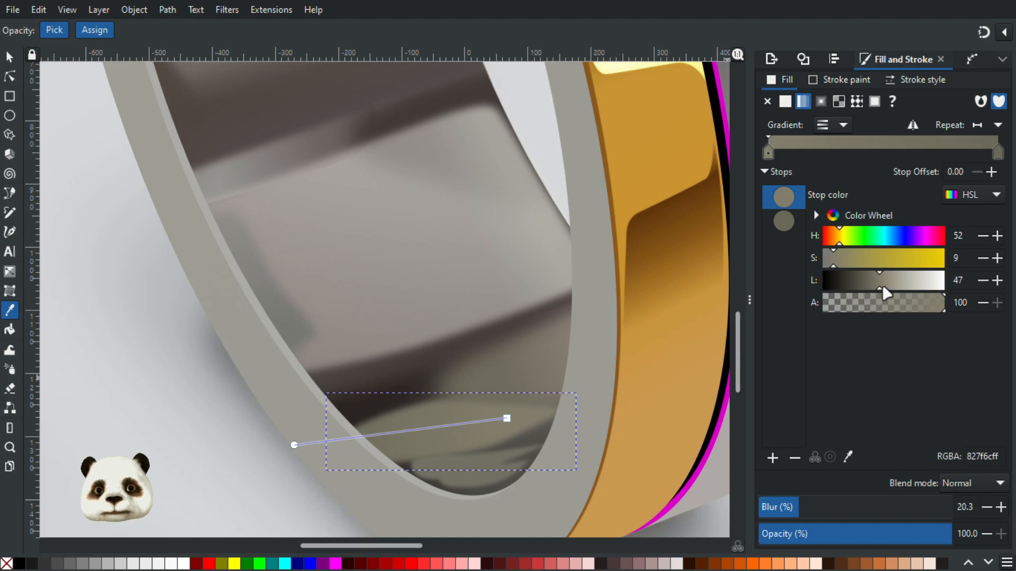
click(875, 288)
ctrl+scroll(550, 304, down, 4)
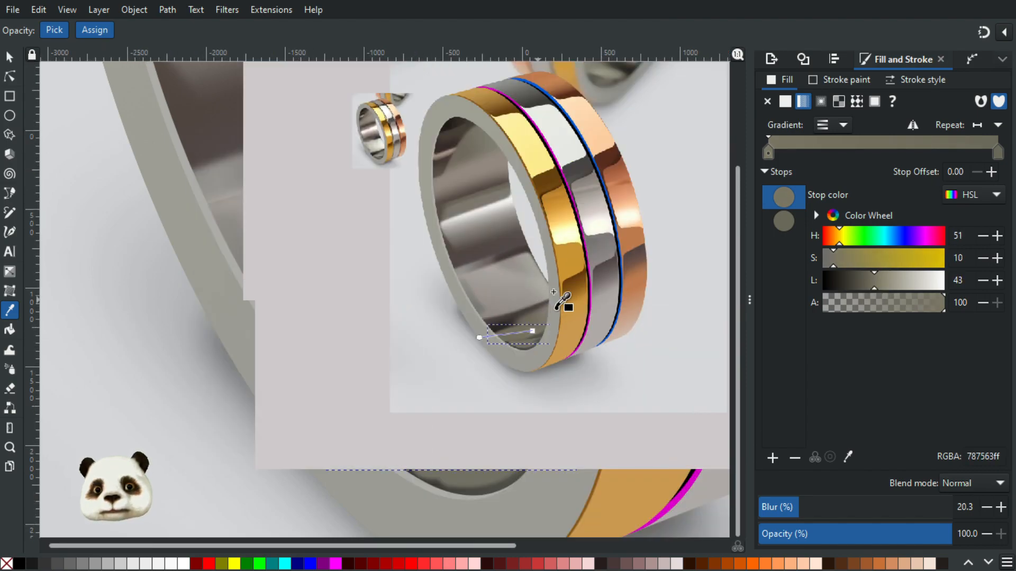
click(12, 56)
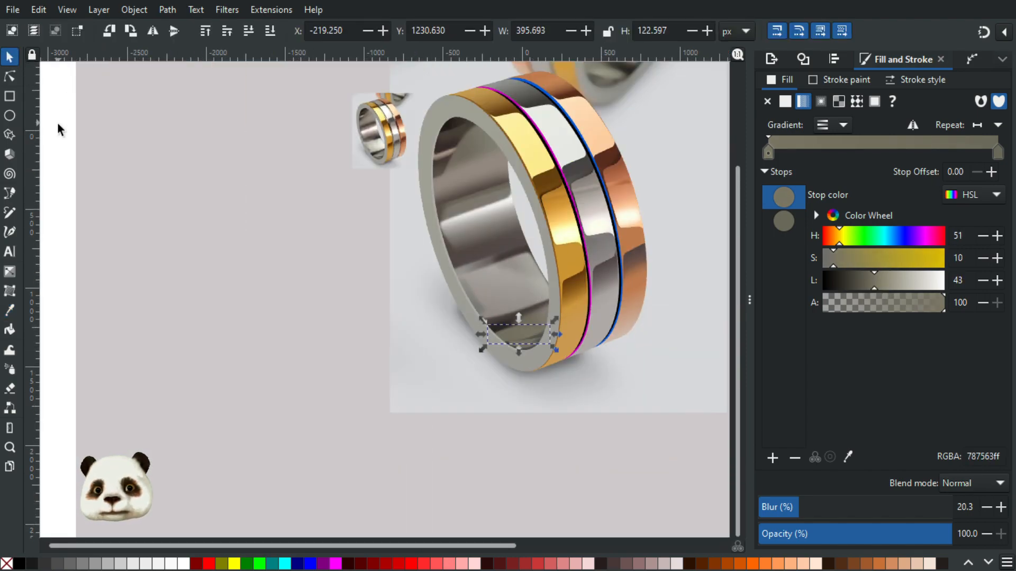
click(57, 122)
ctrl+scroll(218, 239, down, 2)
ctrl+scroll(387, 224, up, 1)
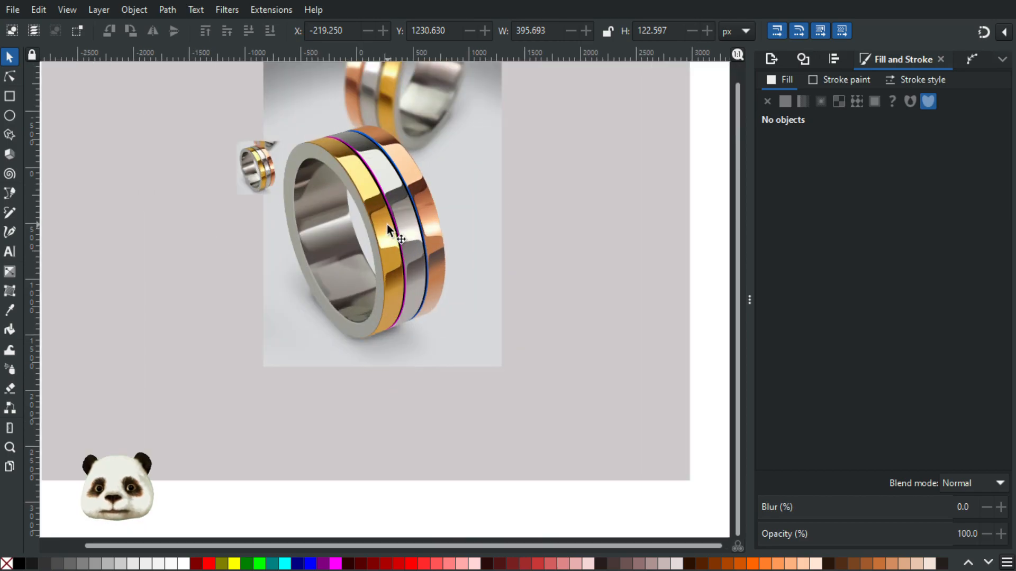
Raise the lightness of the olive highlight's first gradient stop to 45, giving colour 7e7b67.
ctrl+scroll(340, 253, up, 3)
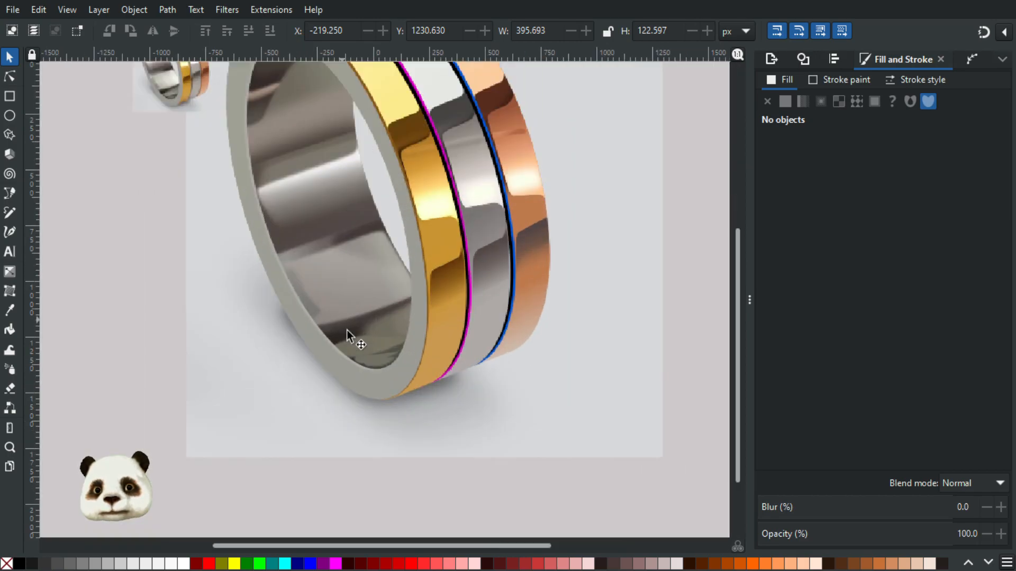
click(373, 352)
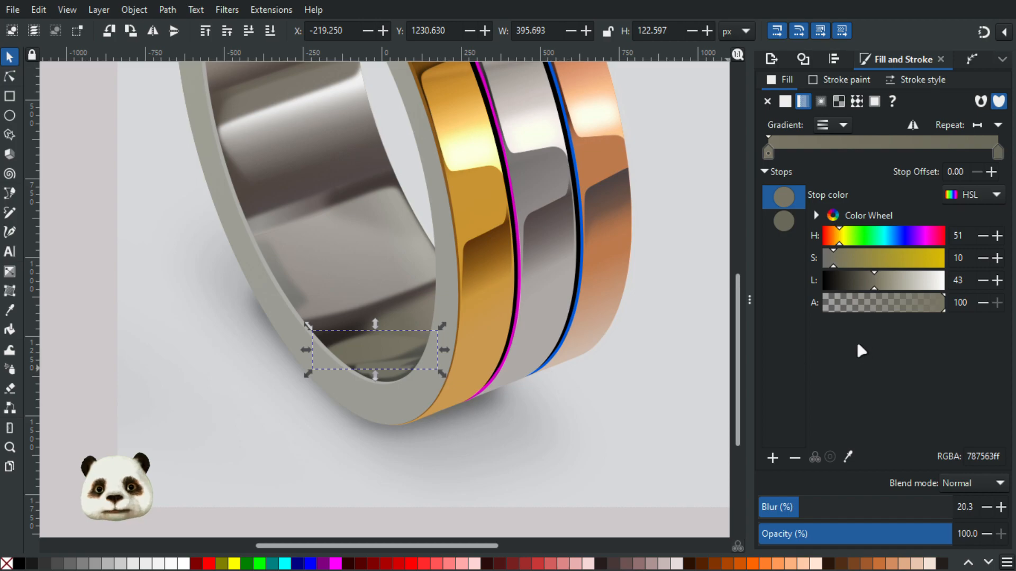
ctrl+scroll(383, 330, up, 2)
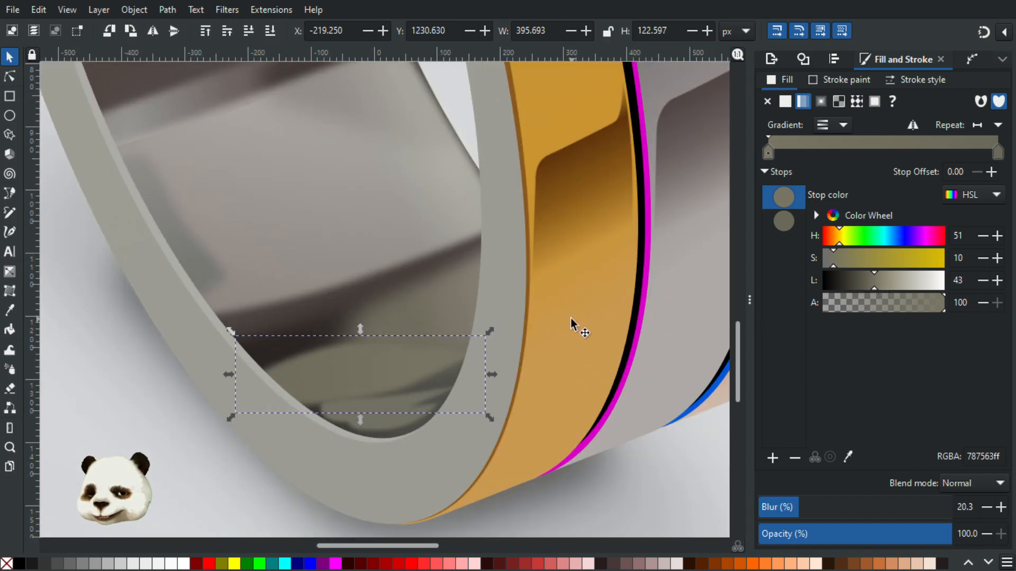
key(g)
click(415, 361)
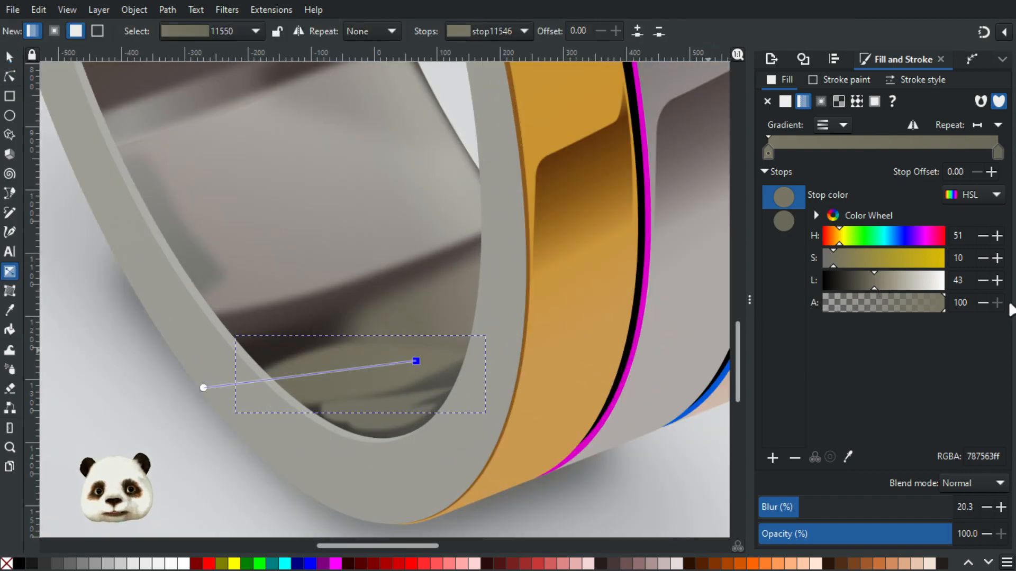
click(997, 280)
click(997, 281)
Examine the whole ring illustration and its inner-wall reflections against the small reference ring.
ctrl+scroll(312, 312, down, 4)
scroll(302, 309, down, 1)
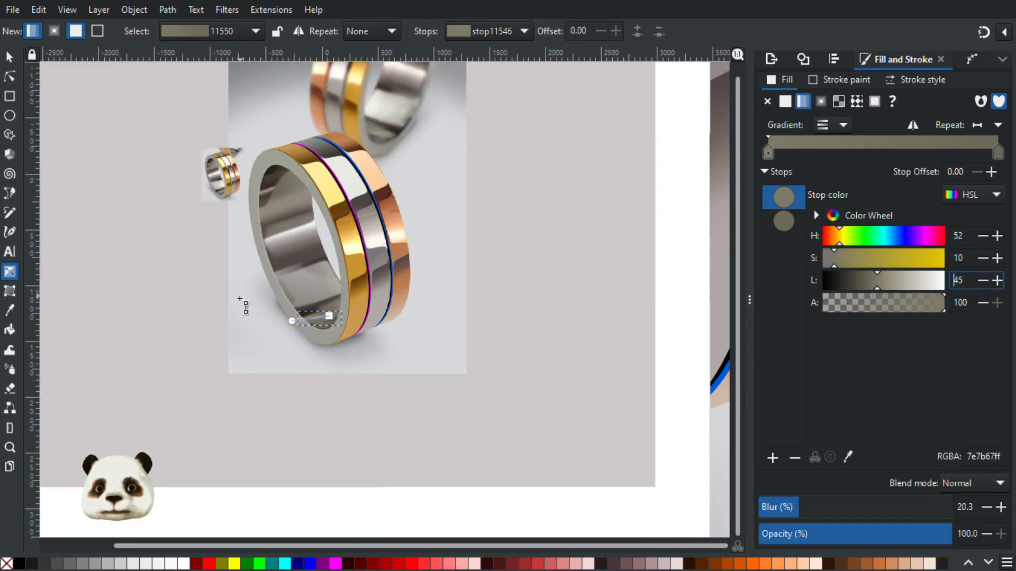
click(208, 257)
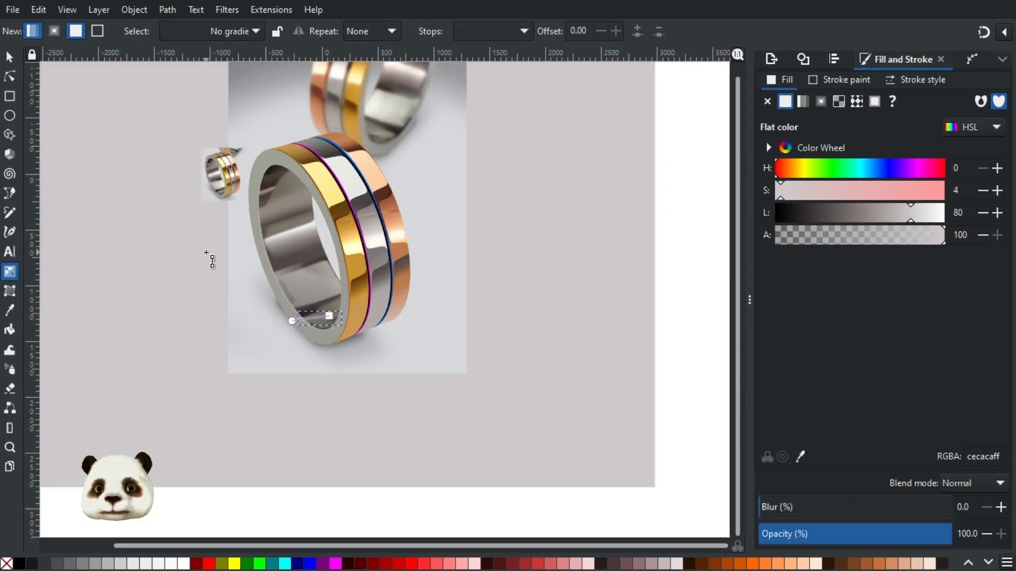
click(9, 57)
ctrl+scroll(381, 277, down, 3)
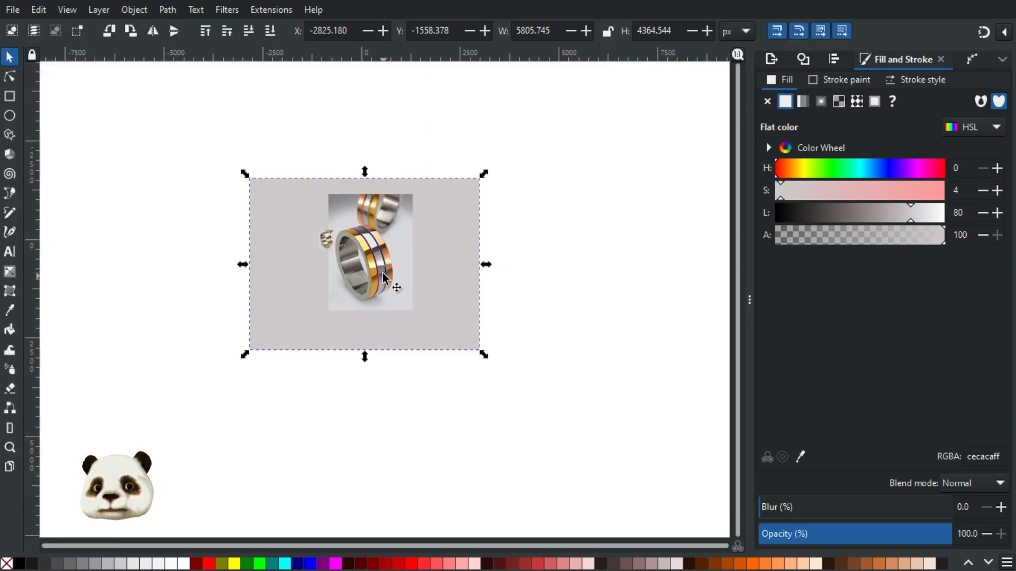
ctrl+scroll(432, 259, up, 2)
drag(460, 252, 482, 374)
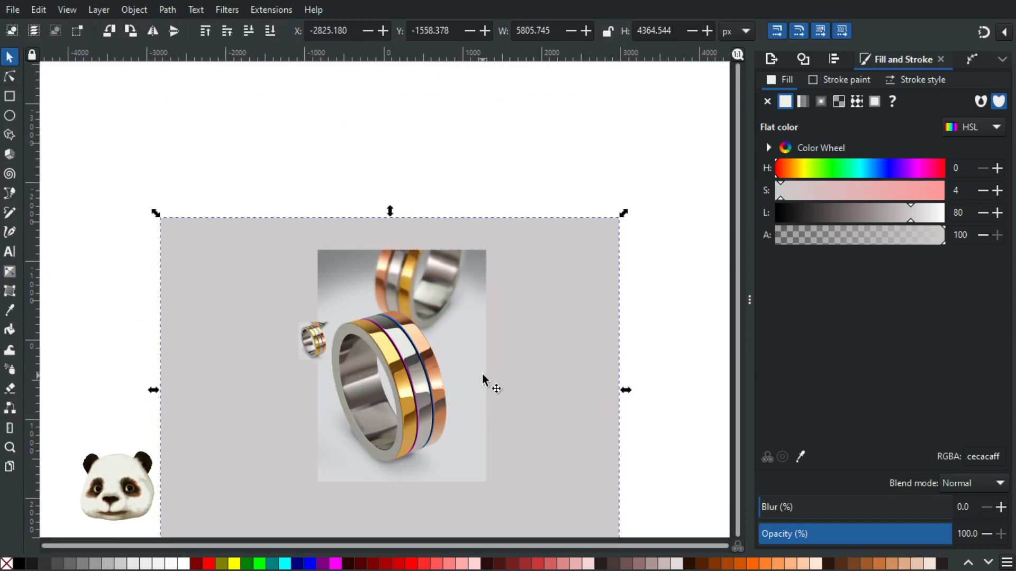
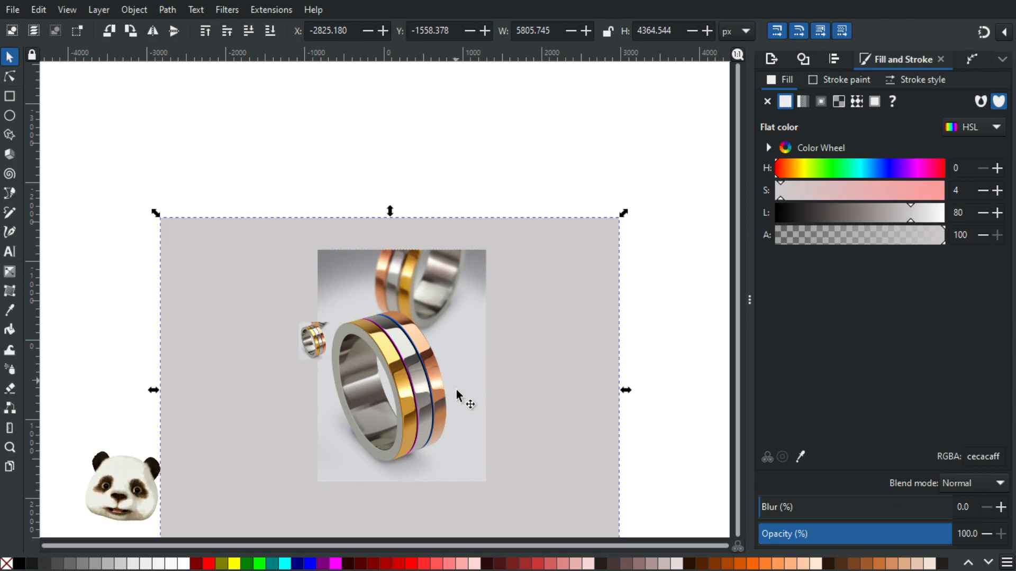
ctrl+scroll(431, 436, up, 2)
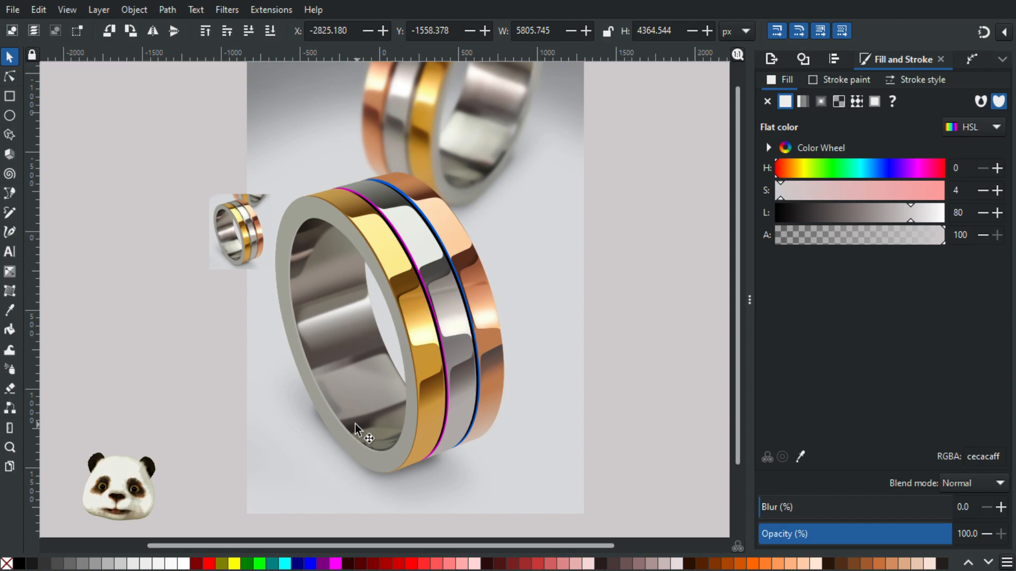
ctrl+scroll(348, 377, up, 1)
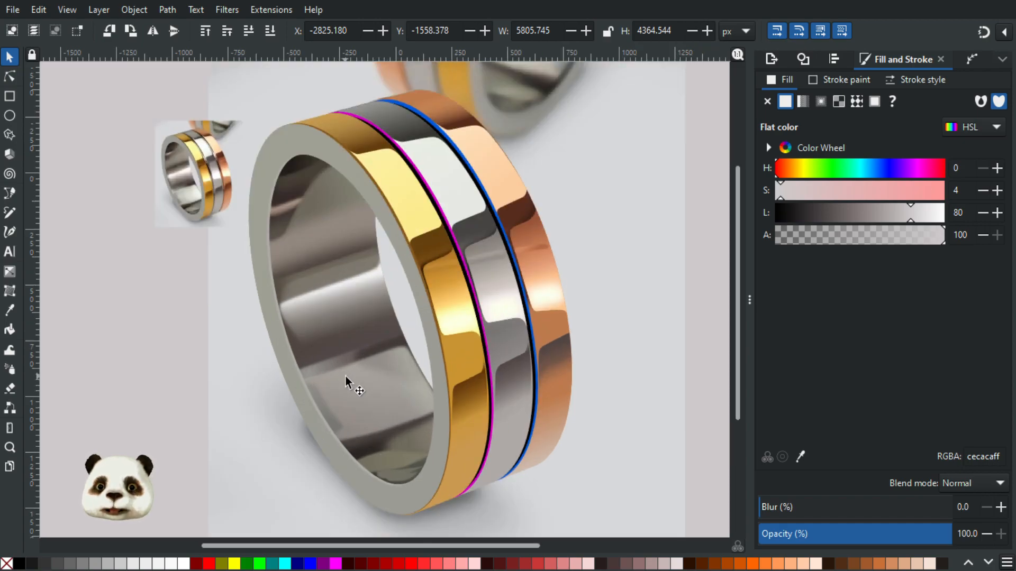
ctrl+scroll(350, 376, up, 1)
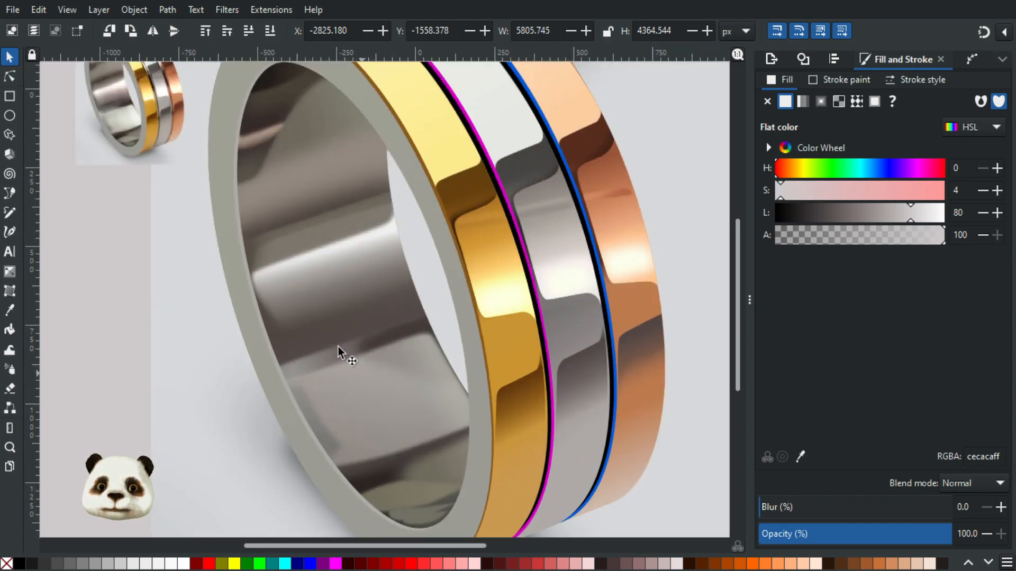
Reshape the blurred dark shape's lower edge by raising its middle node and adding a node at about X -154, Y 845 px.
click(10, 76)
ctrl+scroll(495, 333, up, 2)
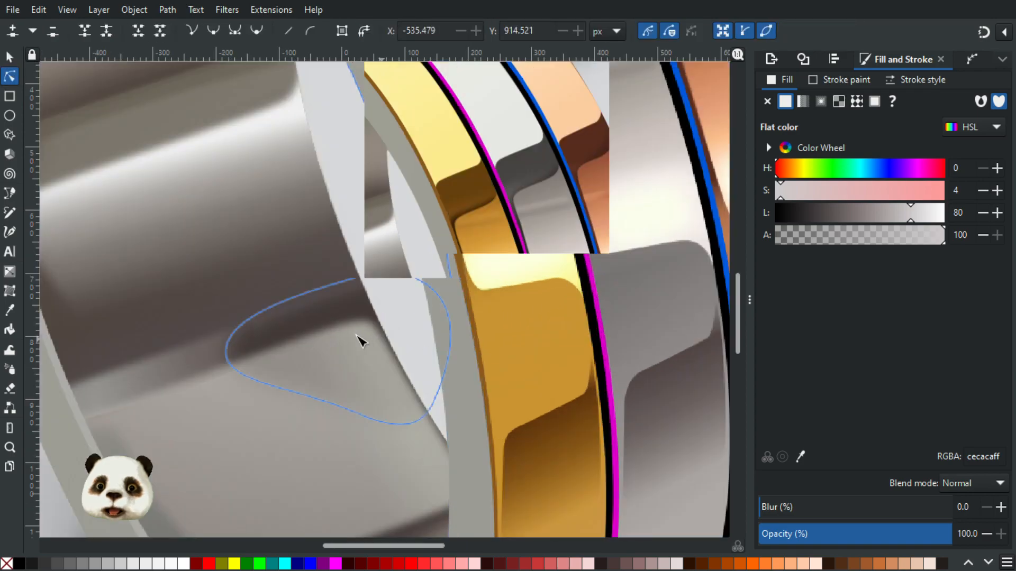
click(358, 374)
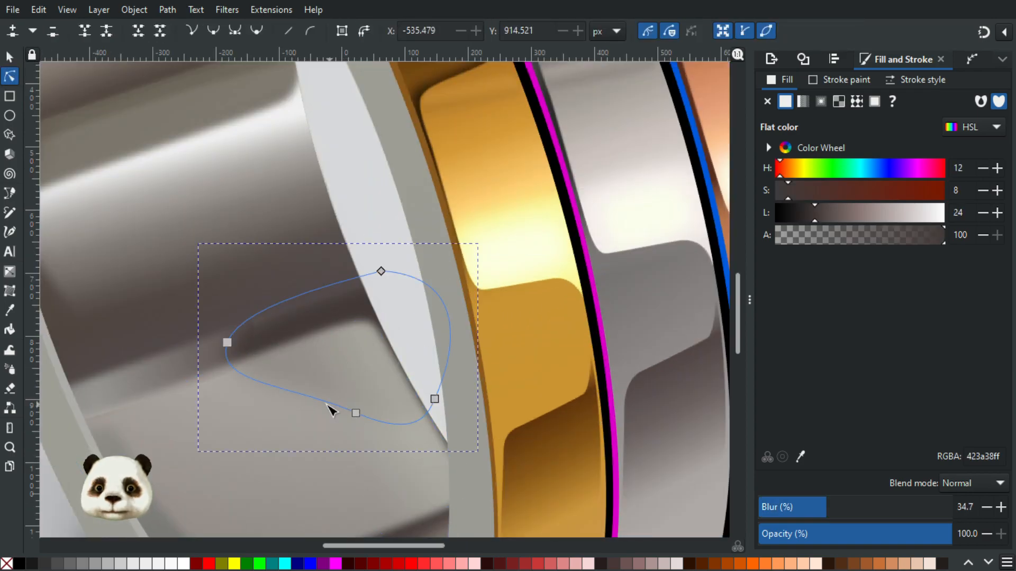
double_click(258, 380)
drag(350, 409, 358, 340)
drag(259, 382, 246, 365)
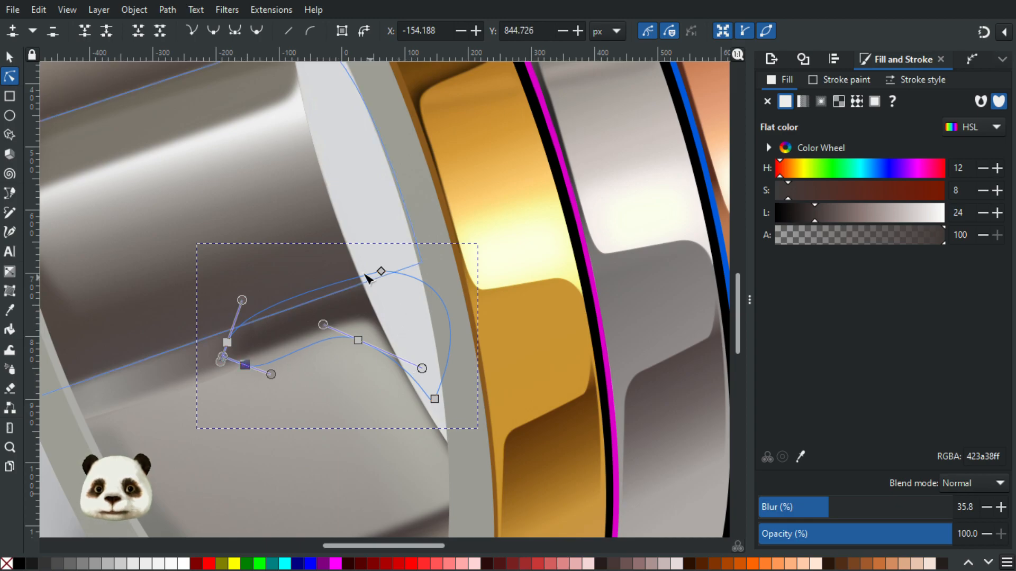
Raise the opacity of the light blurred reflection on the ring's lower inner wall to 100%.
scroll(349, 276, down, 3)
click(175, 405)
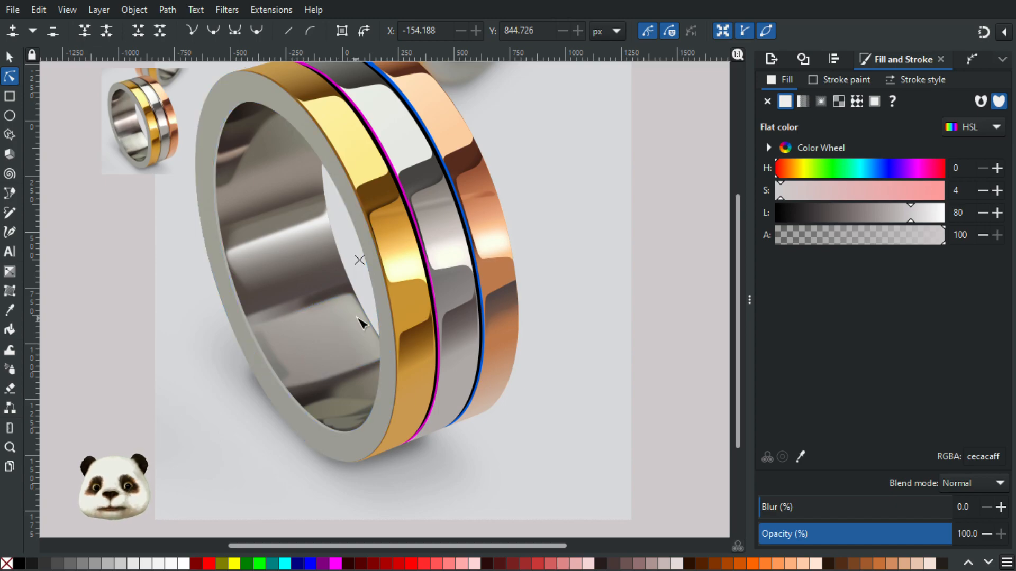
click(366, 338)
scroll(356, 332, up, 2)
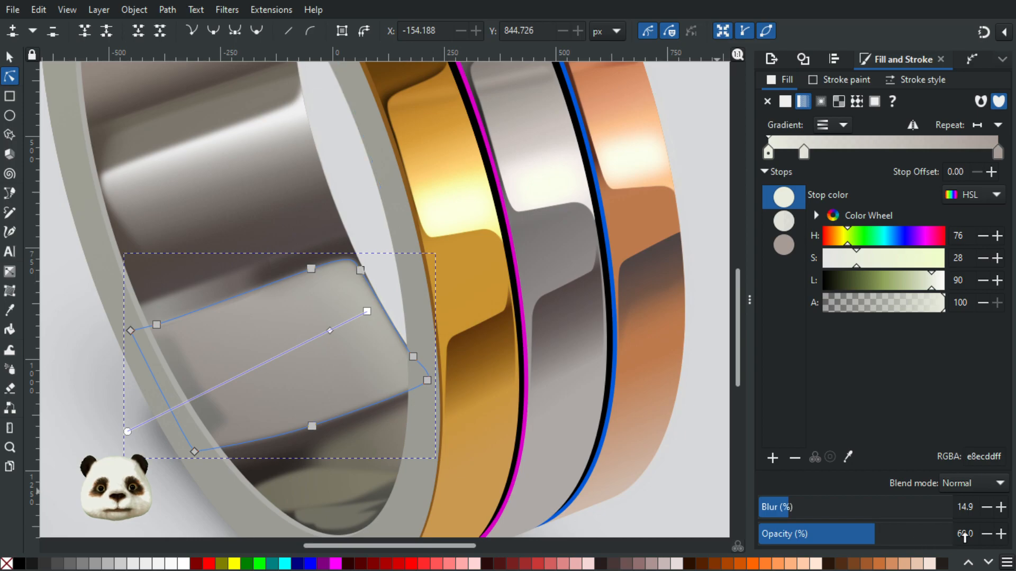
drag(940, 535, 960, 536)
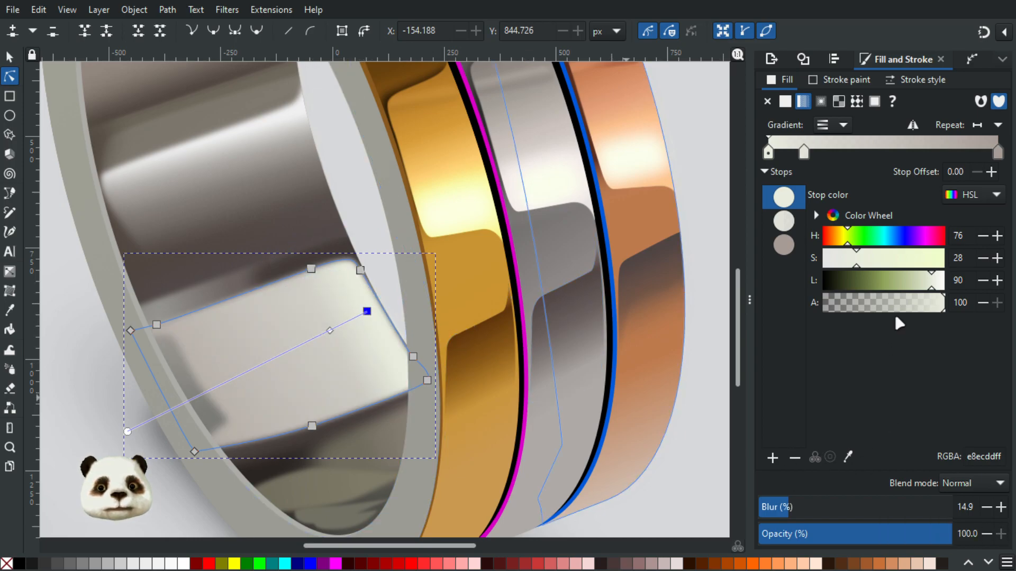
Set the alpha of the lower inner-wall reflection's first and second gradient stops to 80.
click(912, 308)
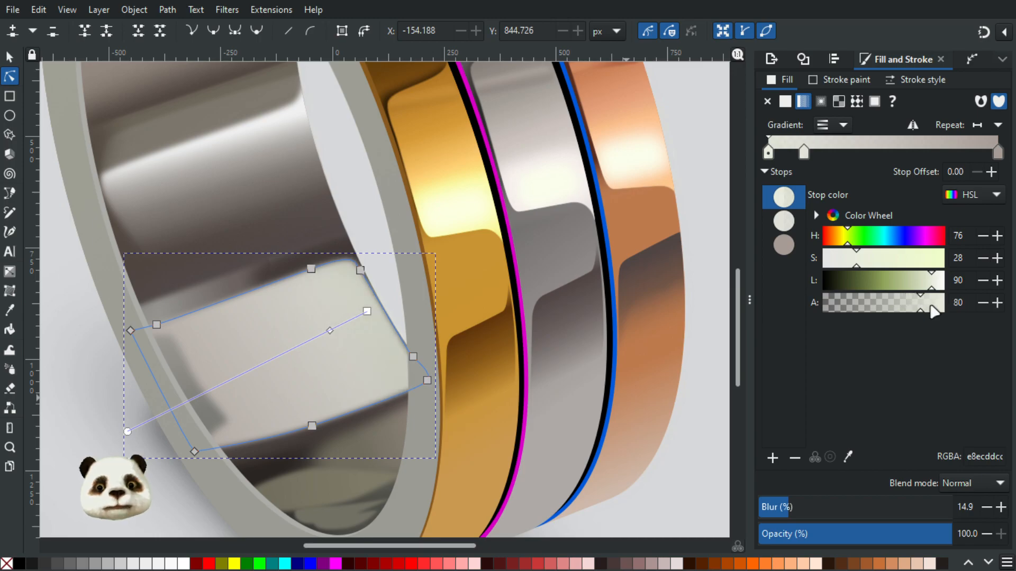
click(330, 331)
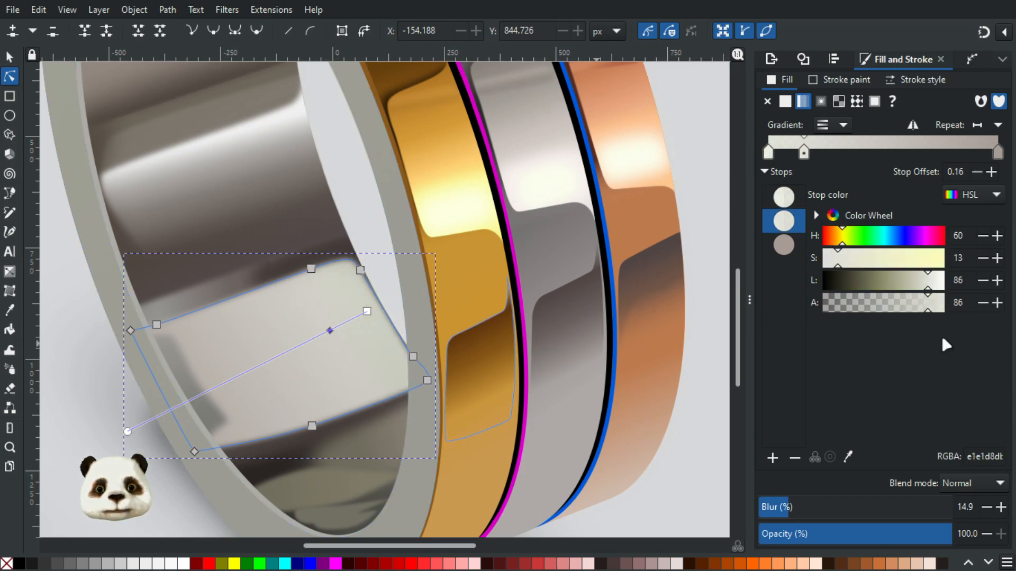
click(910, 305)
click(919, 304)
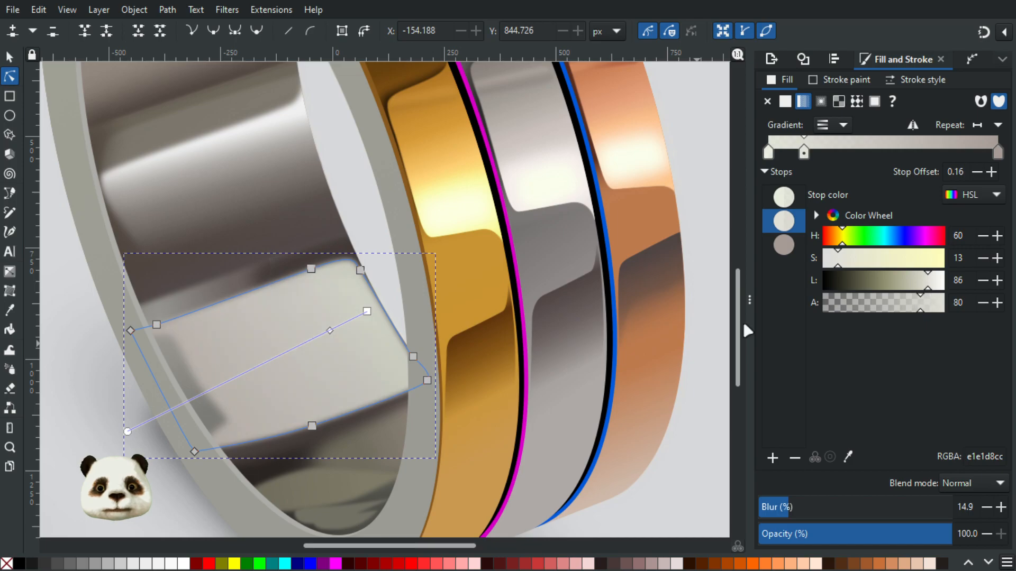
click(98, 423)
scroll(99, 422, down, 3)
drag(109, 422, 248, 422)
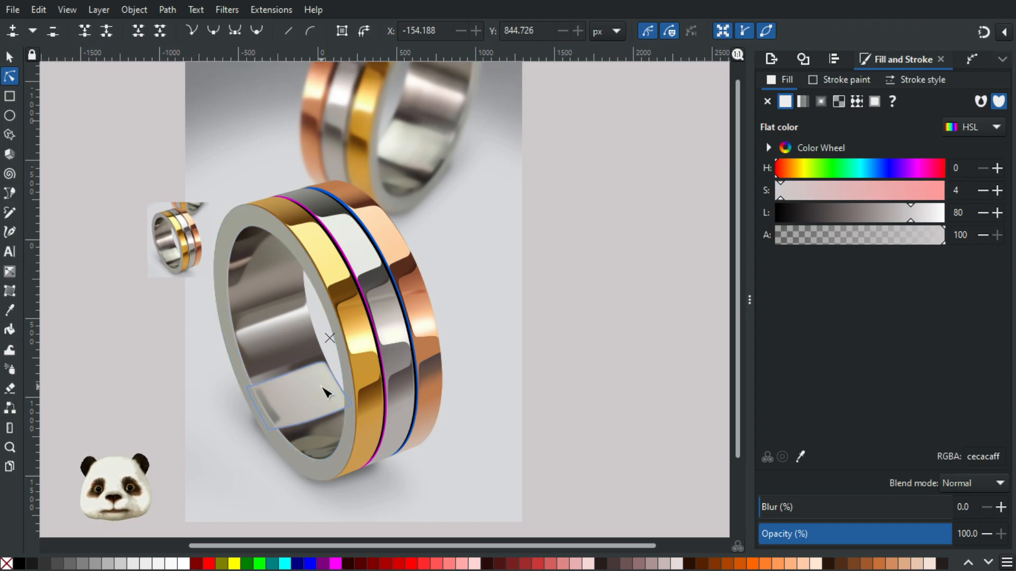
Set the lower reflection's first gradient stop to alpha 100 and shift the gradient's outer end slightly downward.
click(330, 387)
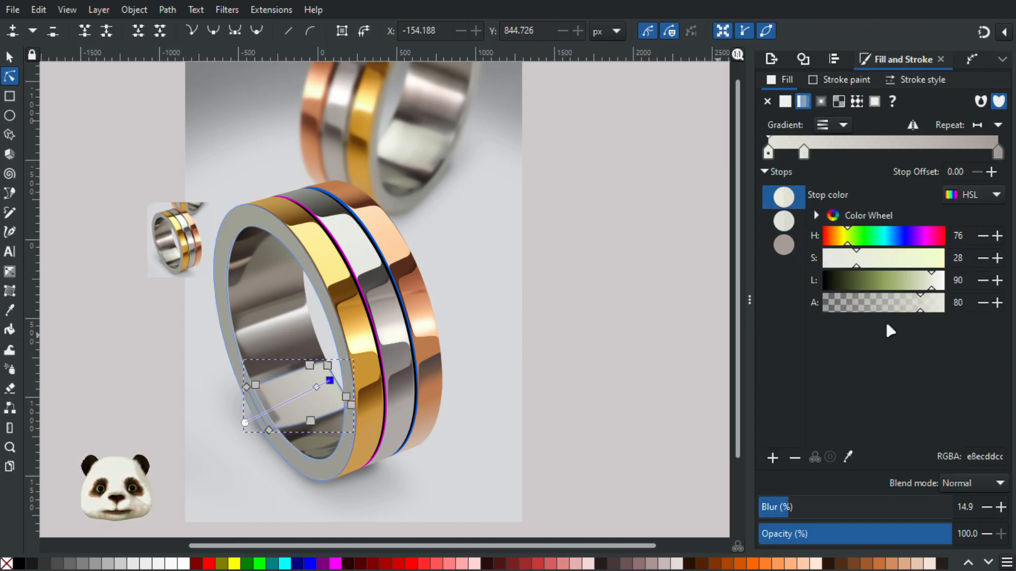
drag(927, 313, 941, 314)
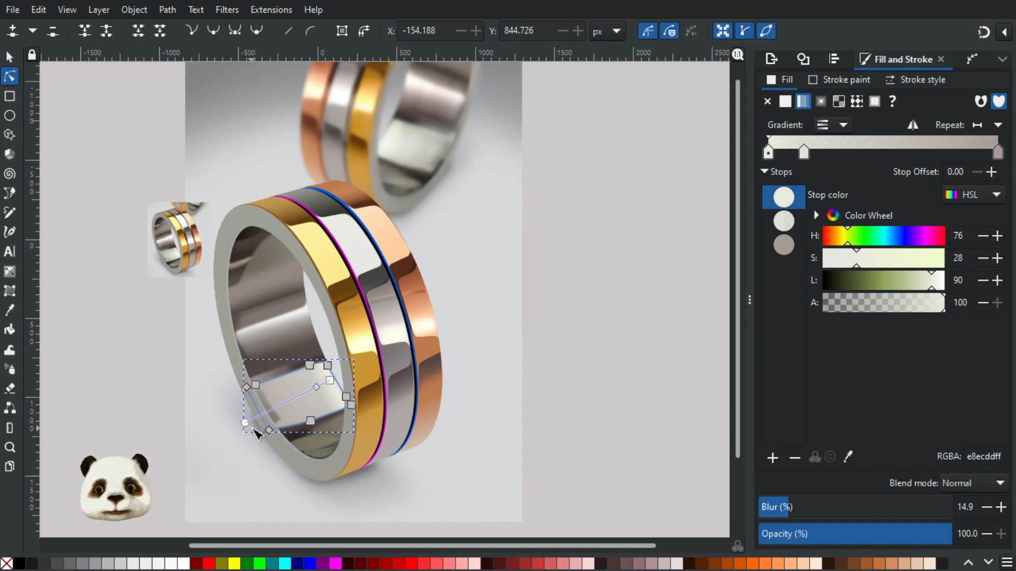
drag(248, 427, 250, 430)
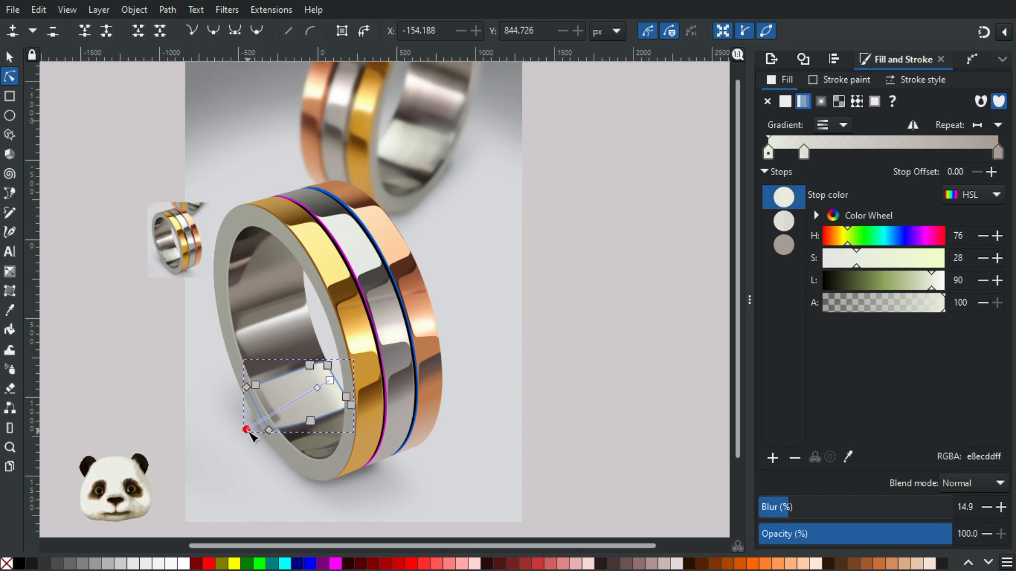
click(184, 365)
scroll(182, 368, down, 3)
scroll(180, 368, up, 3)
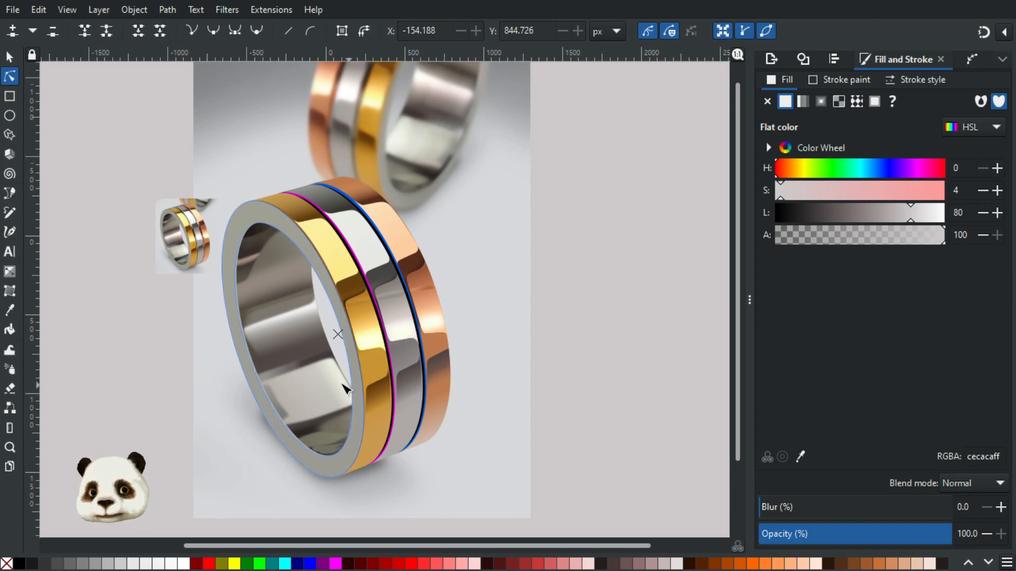
Reduce the alpha of the lower inner-wall reflection's first gradient stop to 95.
click(342, 385)
click(339, 377)
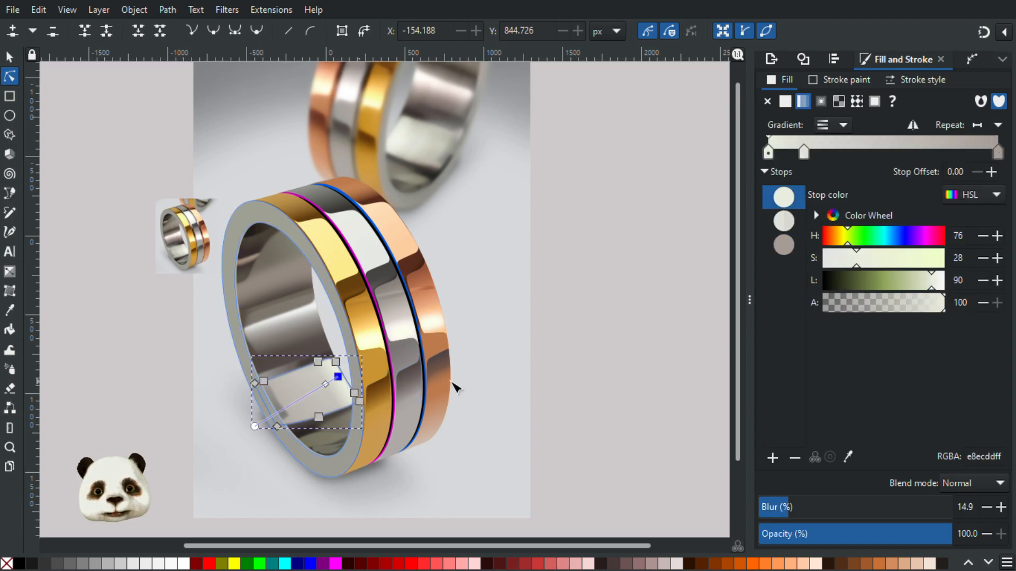
click(984, 302)
click(984, 303)
click(984, 303)
click(984, 302)
click(984, 302)
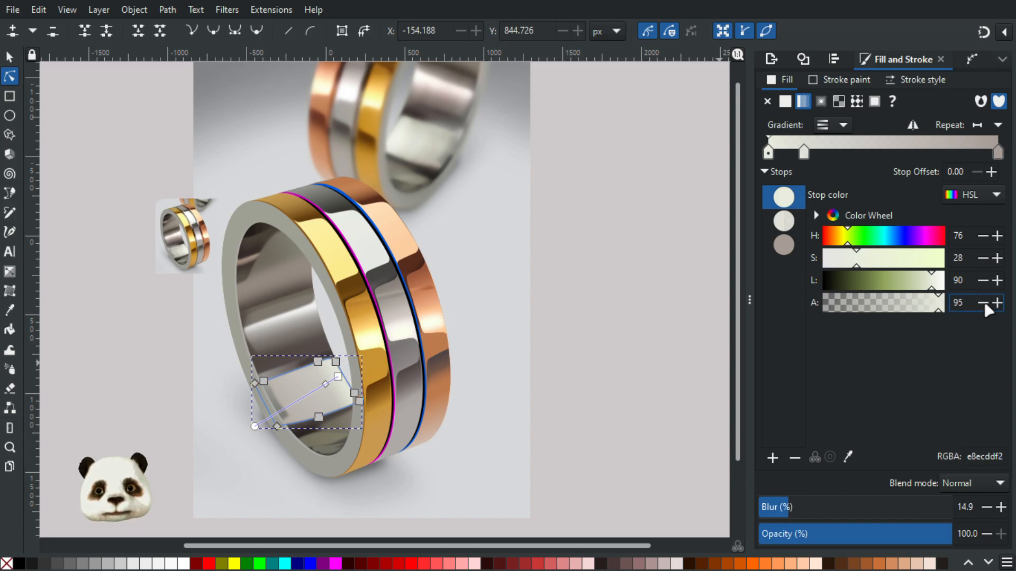
Move the lower reflection's node beside the gold band's inner rim outward to about X 193, Y 996 px.
scroll(178, 299, up, 3)
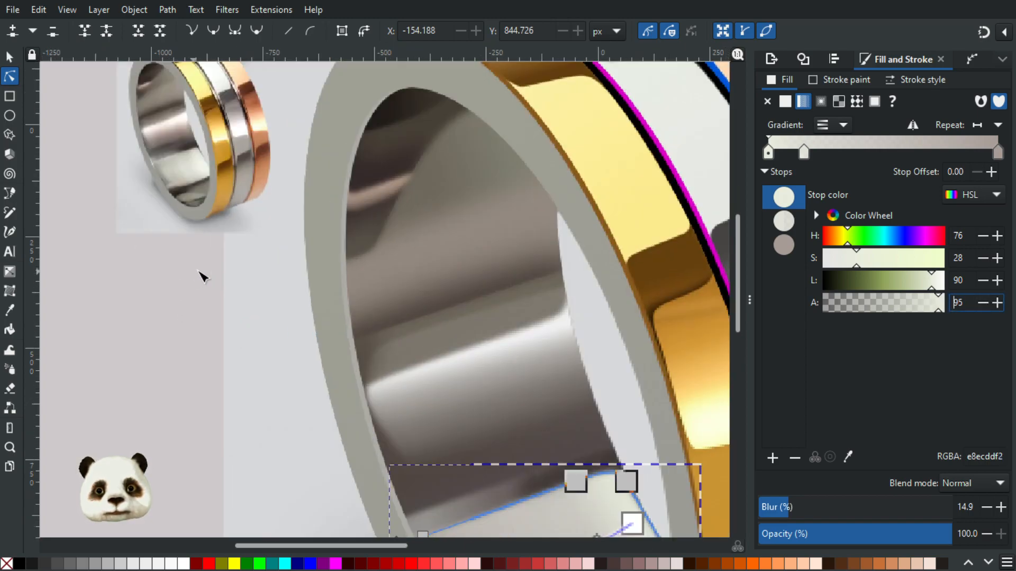
drag(232, 233, 122, 93)
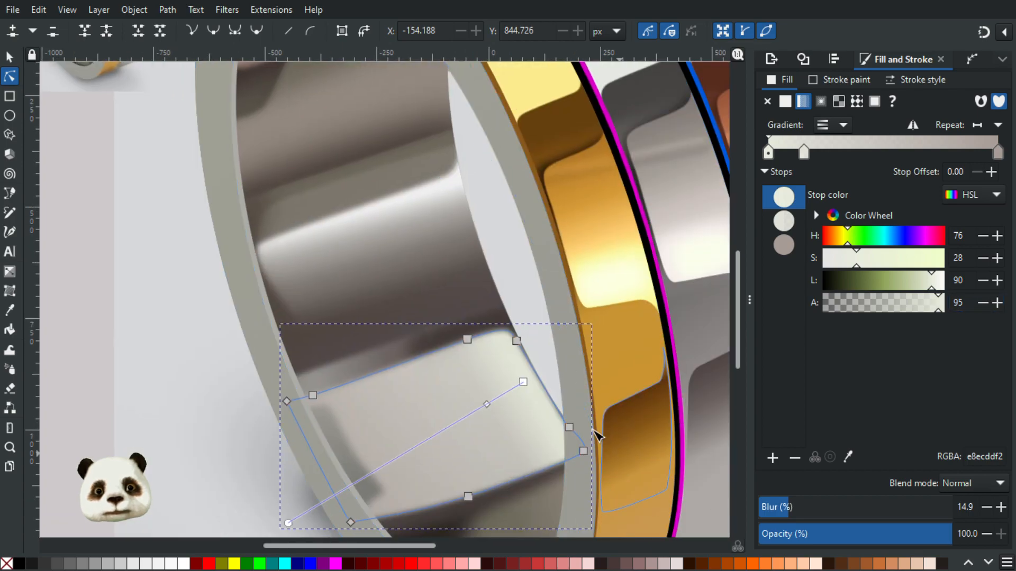
click(570, 426)
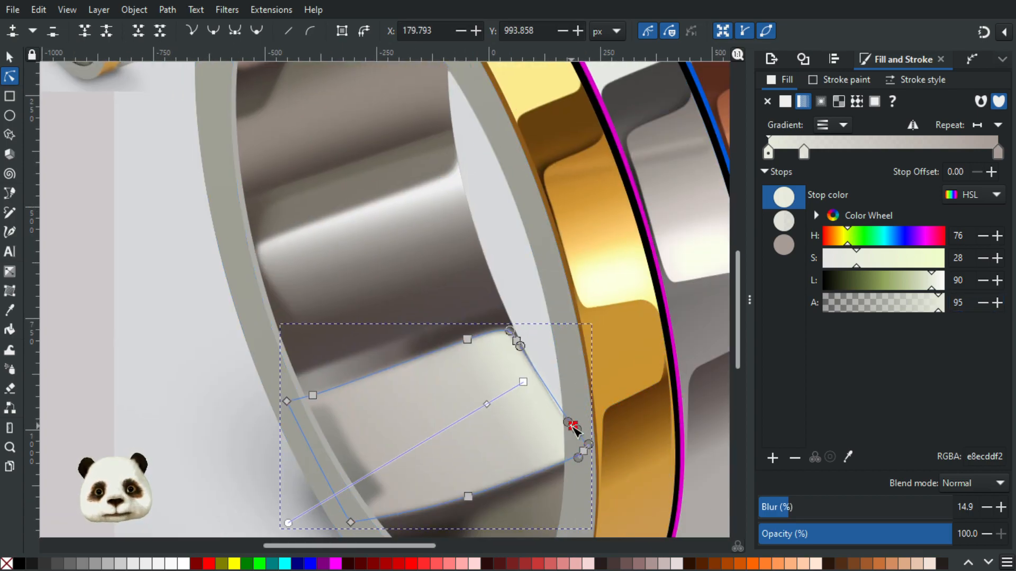
drag(572, 426, 574, 426)
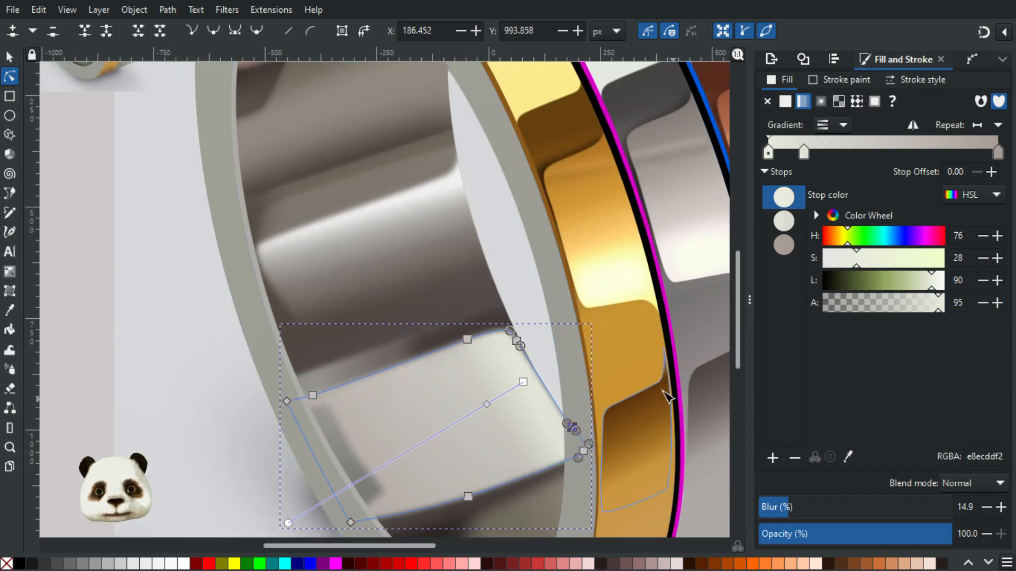
click(551, 322)
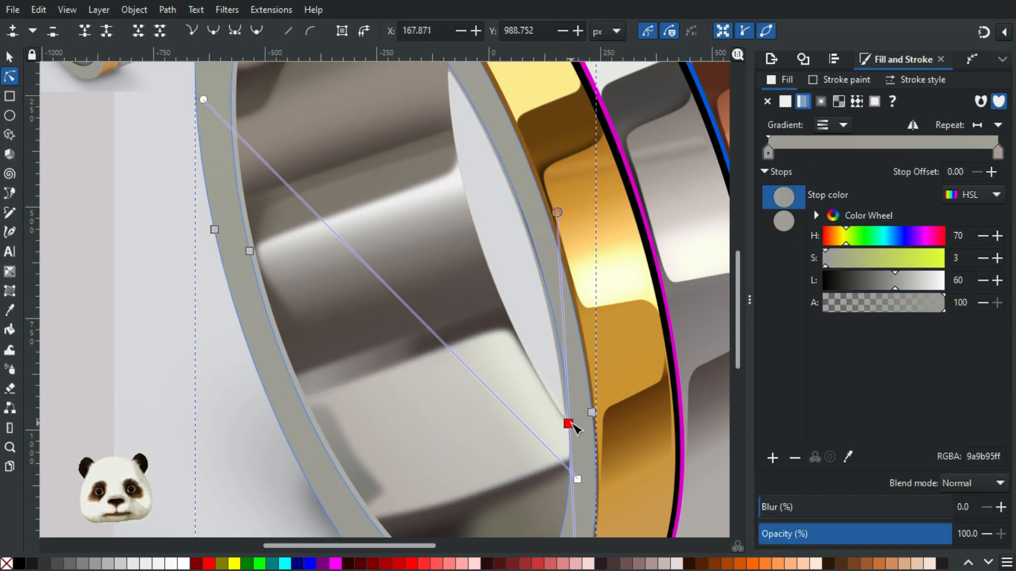
shift+click(559, 423)
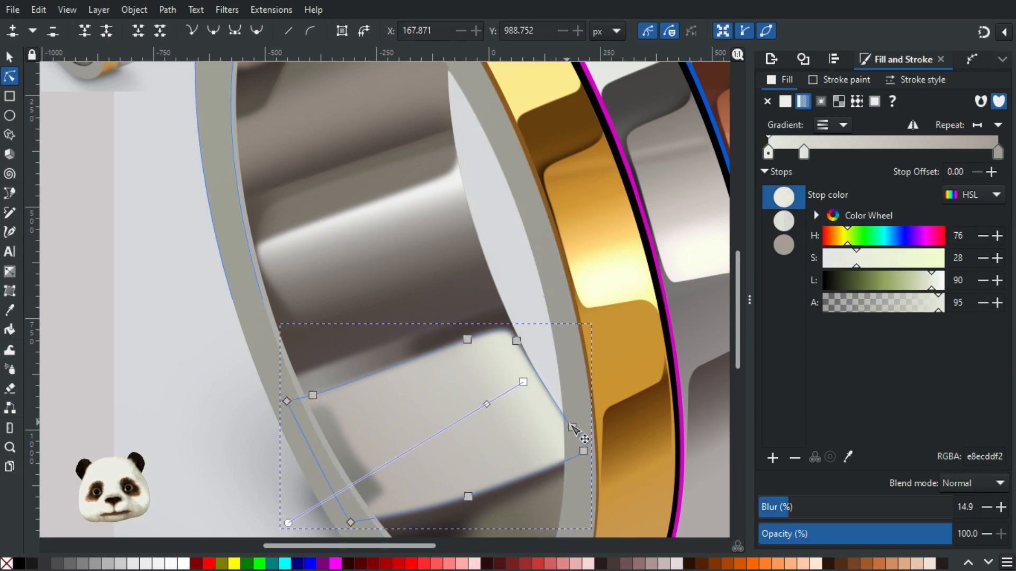
drag(573, 427, 576, 428)
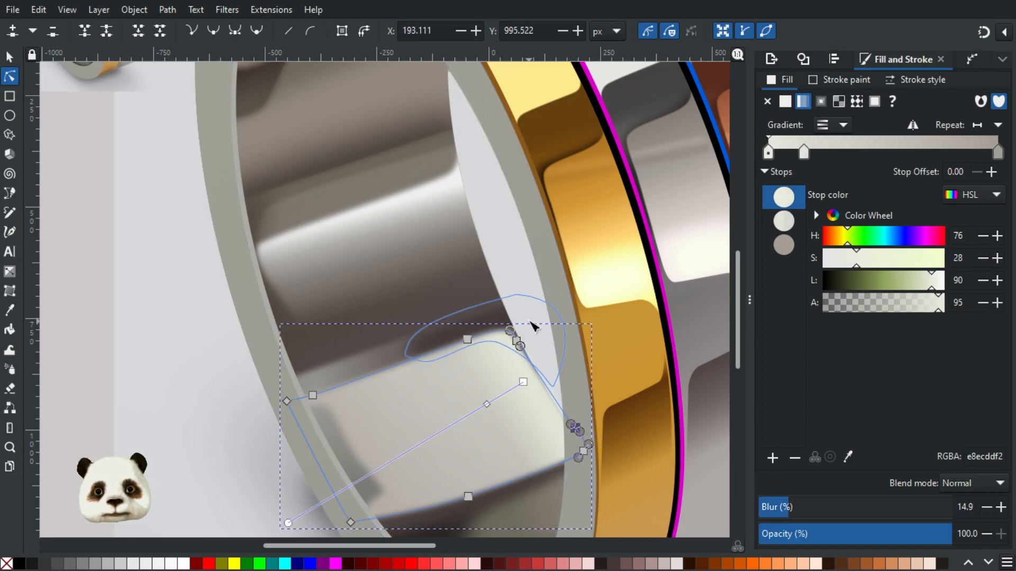
Examine the ring's inner-wall reflections from several zoom levels against the small reference ring.
click(530, 320)
scroll(520, 313, down, 2)
click(260, 307)
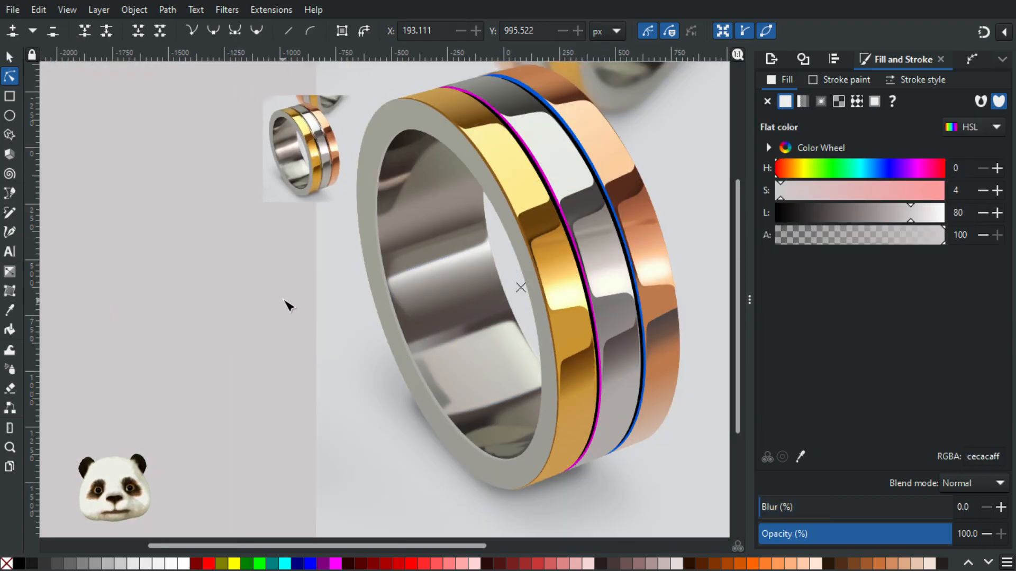
scroll(288, 306, down, 3)
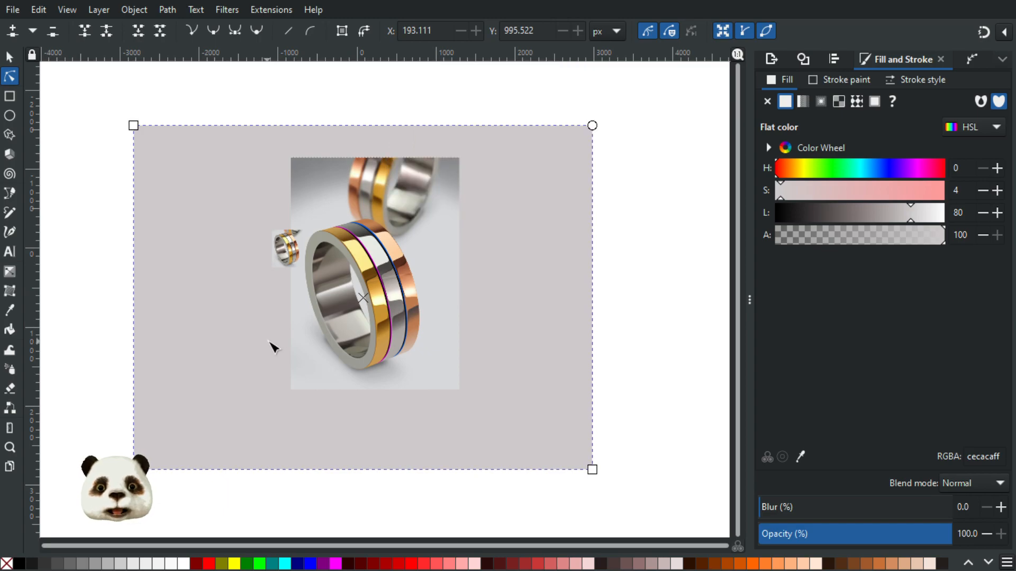
scroll(276, 347, up, 1)
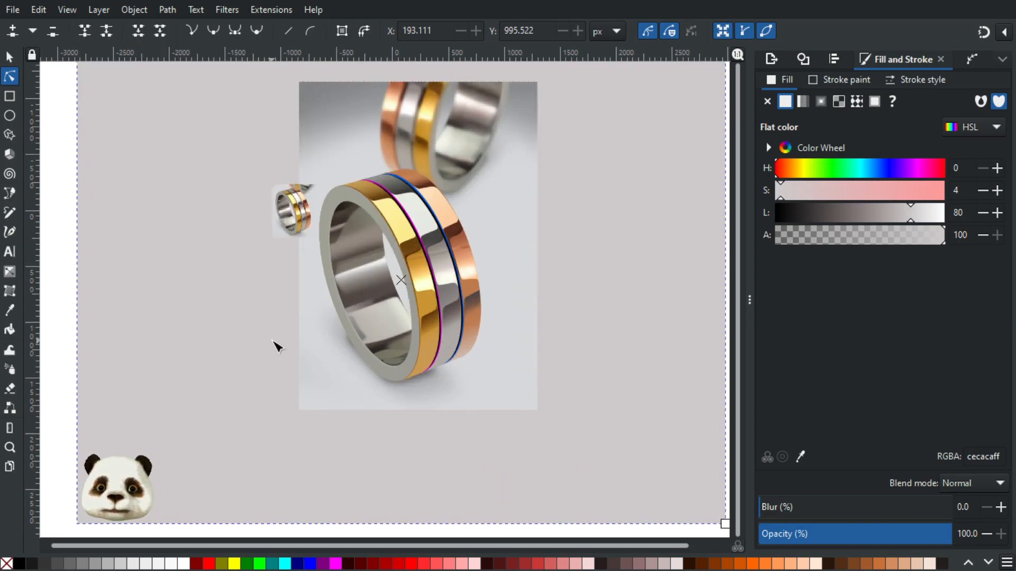
scroll(276, 347, down, 3)
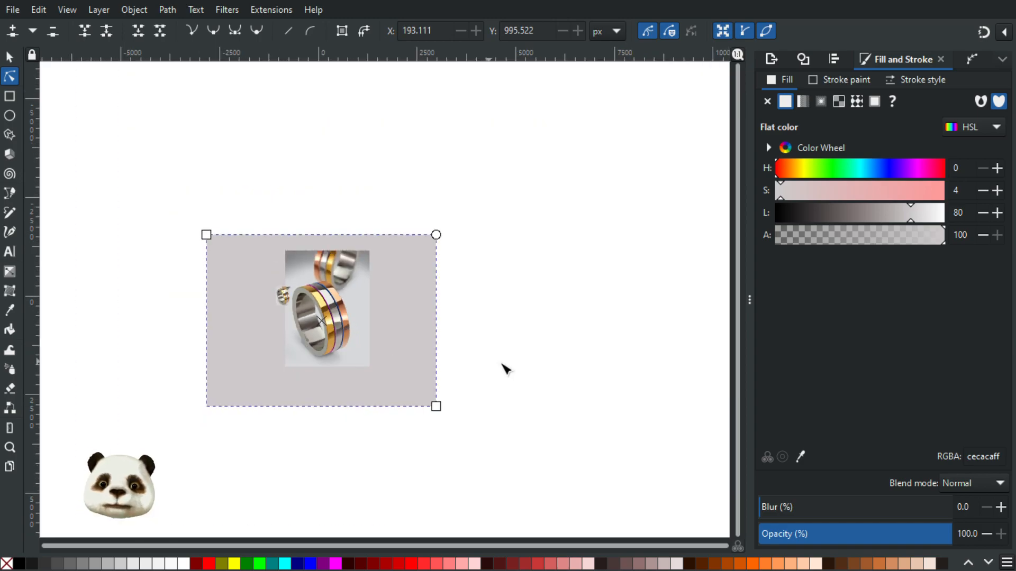
key(Escape)
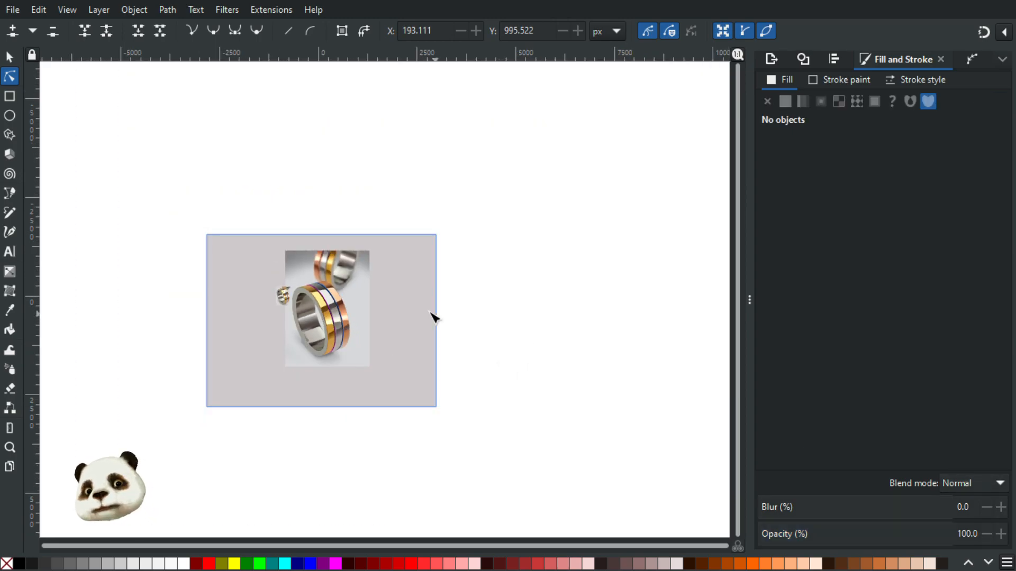
scroll(430, 317, up, 2)
scroll(377, 379, up, 2)
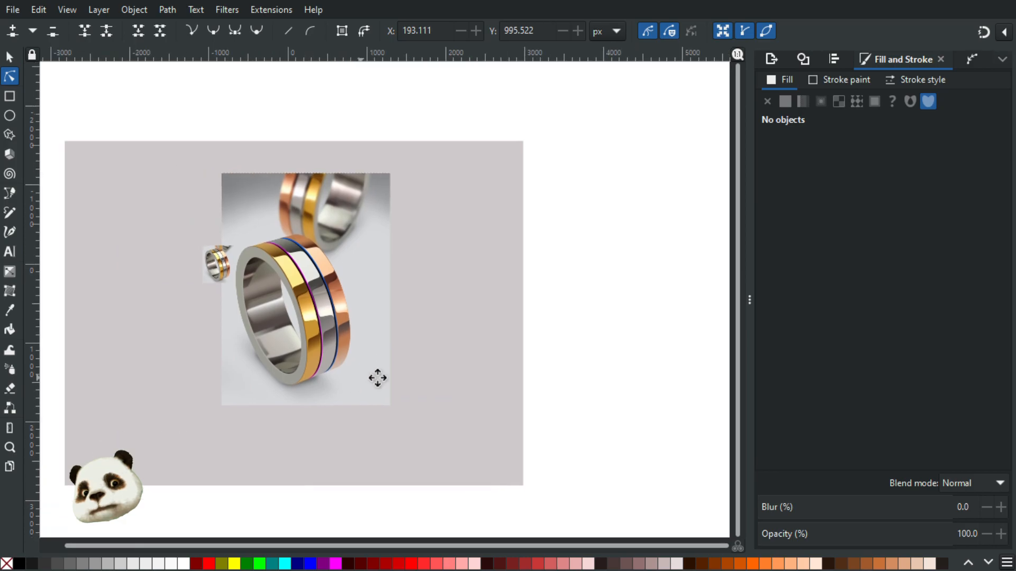
Darken the lower inner-wall reflection's last gradient stop to lightness 54, giving colour 95847e.
click(367, 339)
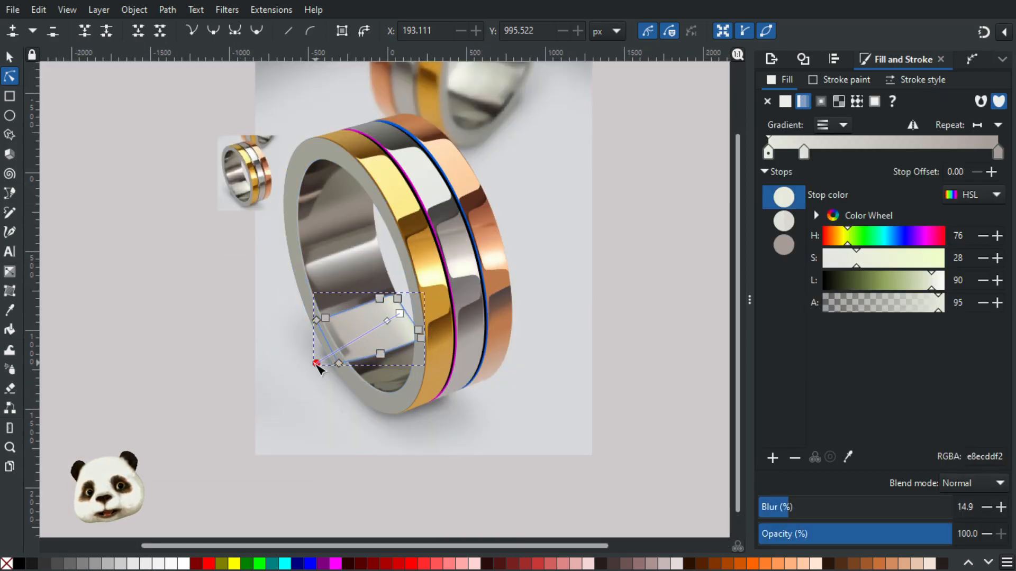
click(316, 363)
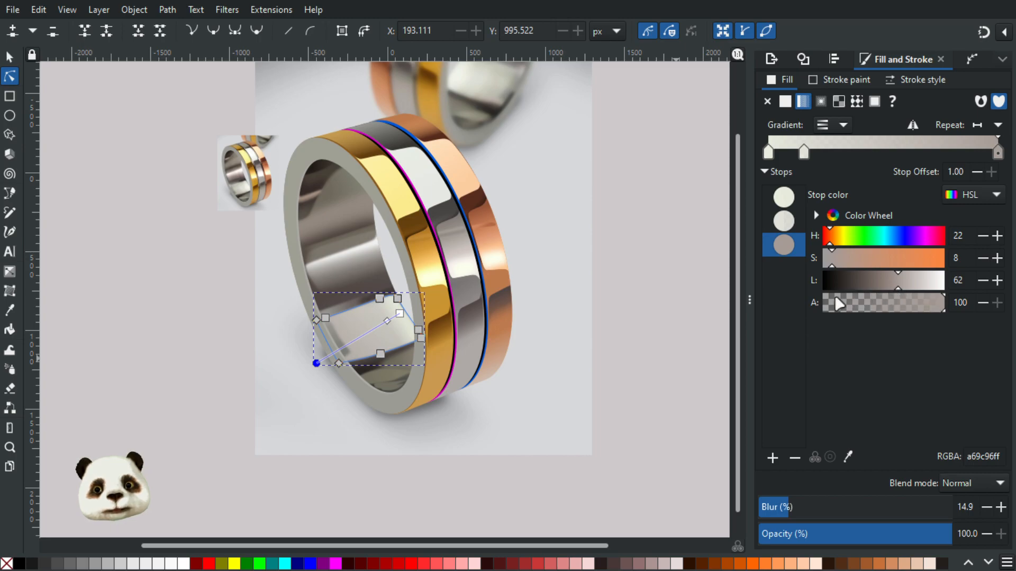
click(982, 281)
click(983, 281)
click(983, 281)
click(983, 281)
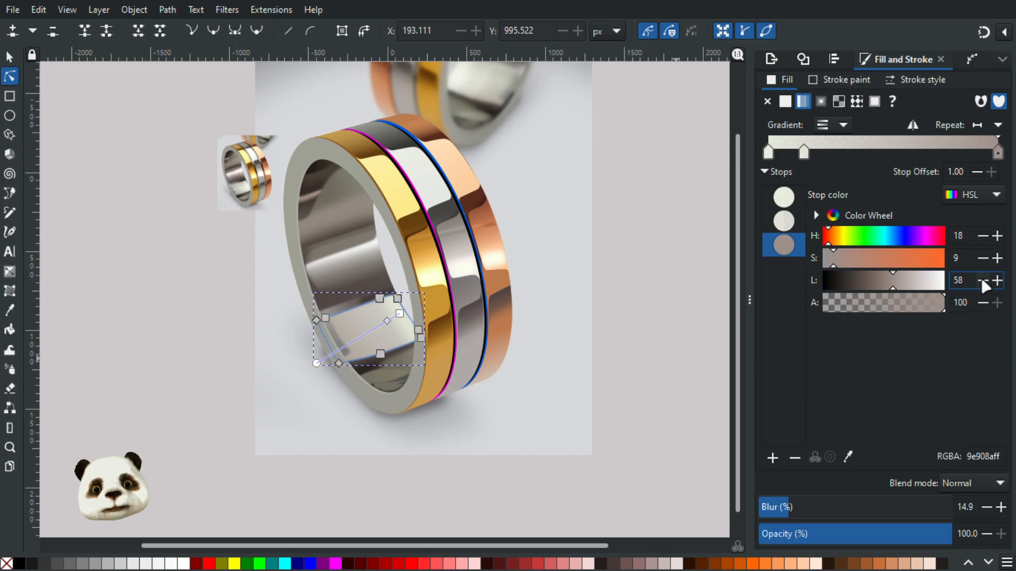
click(983, 281)
click(983, 281)
click(982, 281)
click(982, 281)
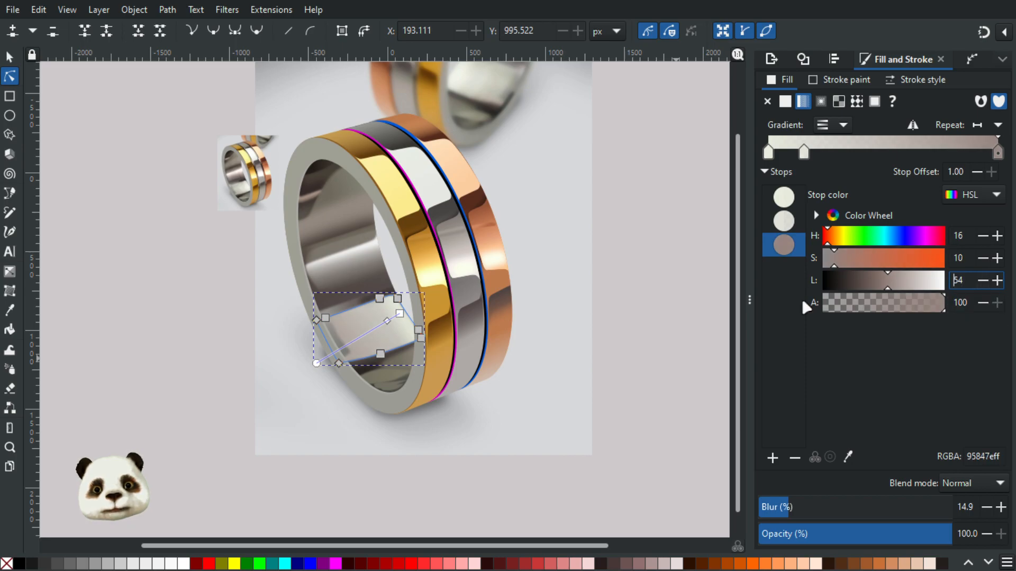
Review the overall illustration with the darkened reflection, then clear the selection and activate the Selector tool.
click(681, 267)
scroll(665, 267, down, 2)
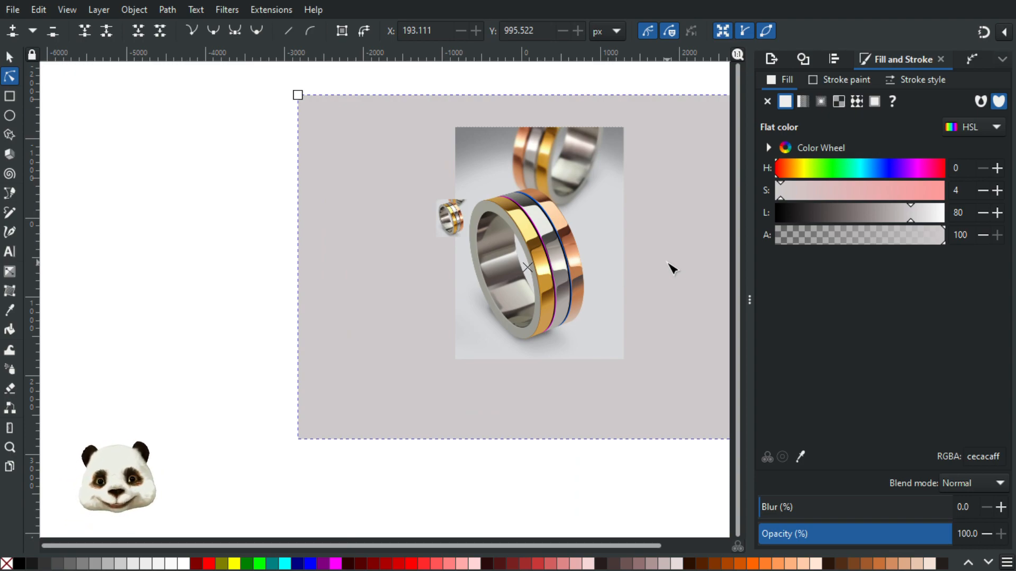
scroll(484, 246, up, 2)
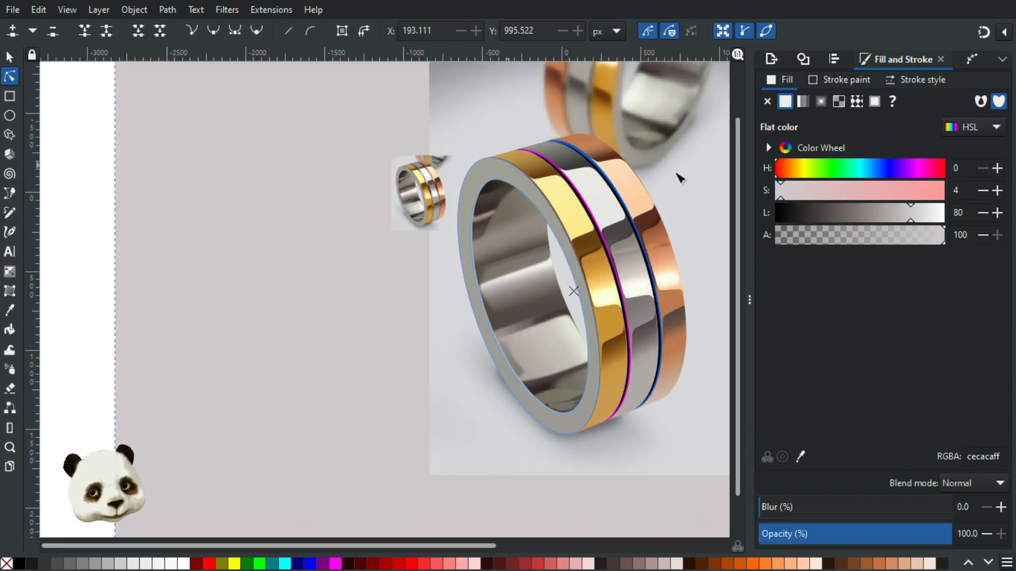
scroll(516, 222, right, 4)
scroll(516, 222, right, 6)
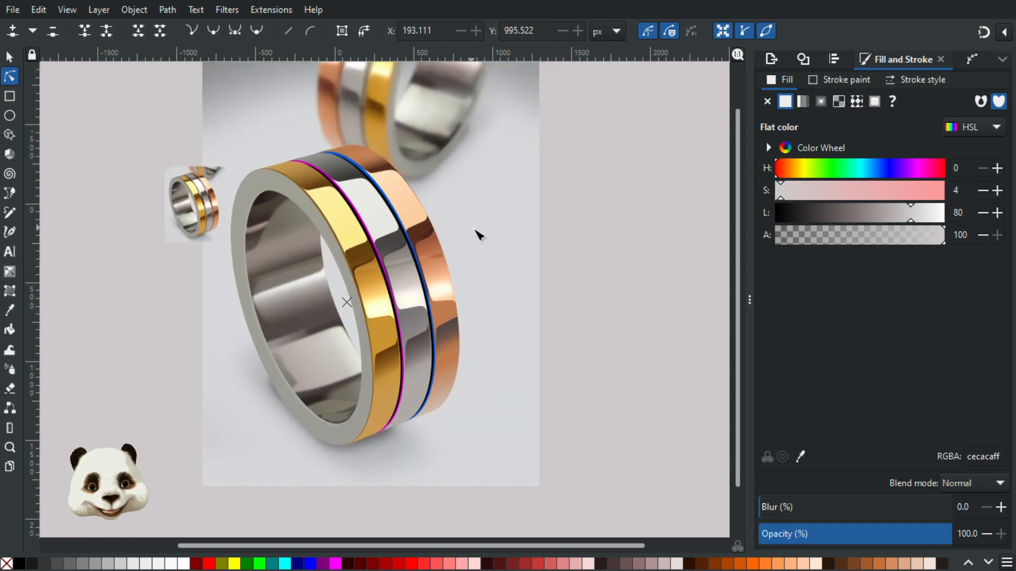
scroll(450, 248, down, 4)
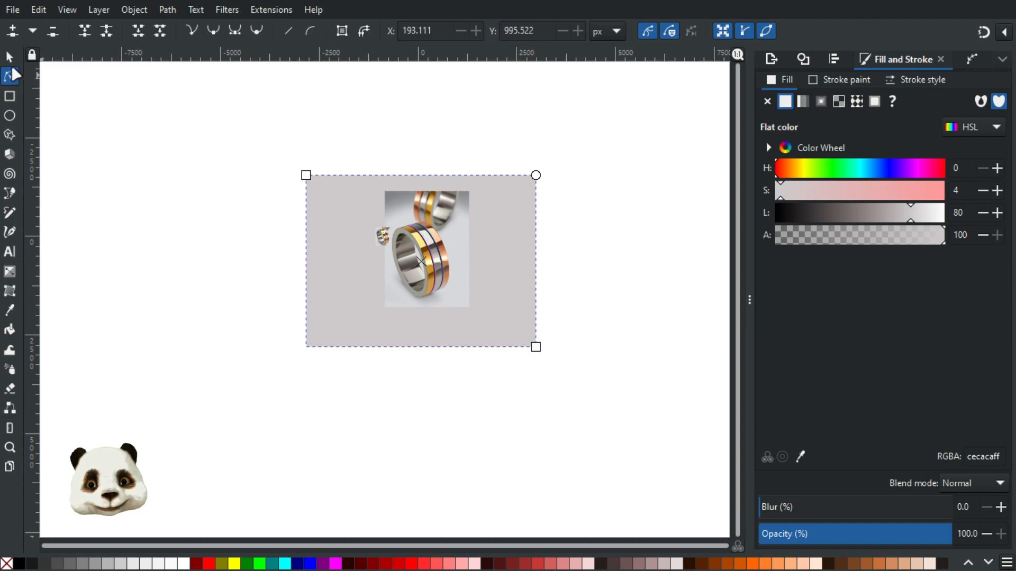
key(s)
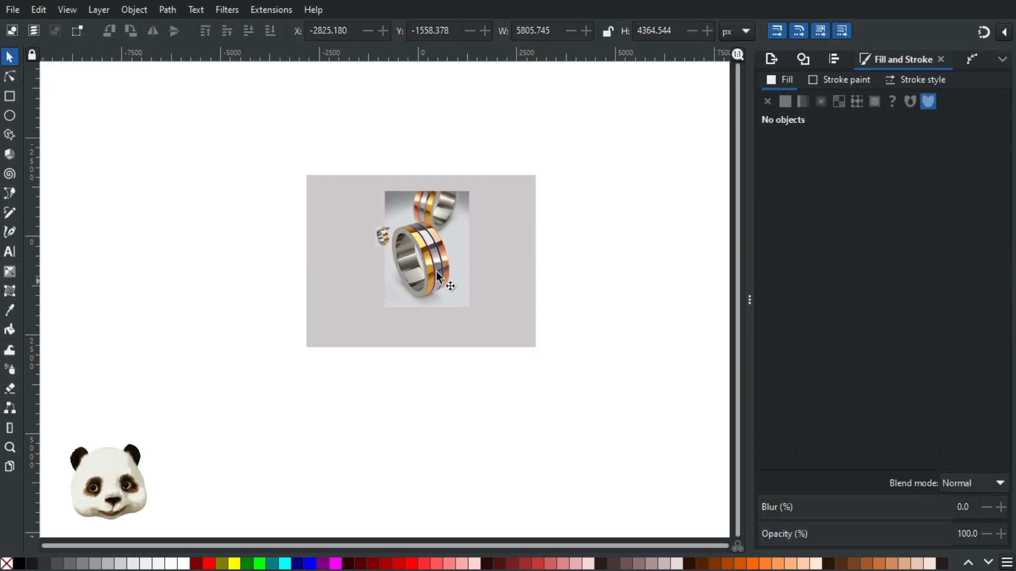
Duplicate the complete ring illustration and place the copy on the white canvas beside the grey backdrop at about X 3825 px.
drag(566, 195, 381, 324)
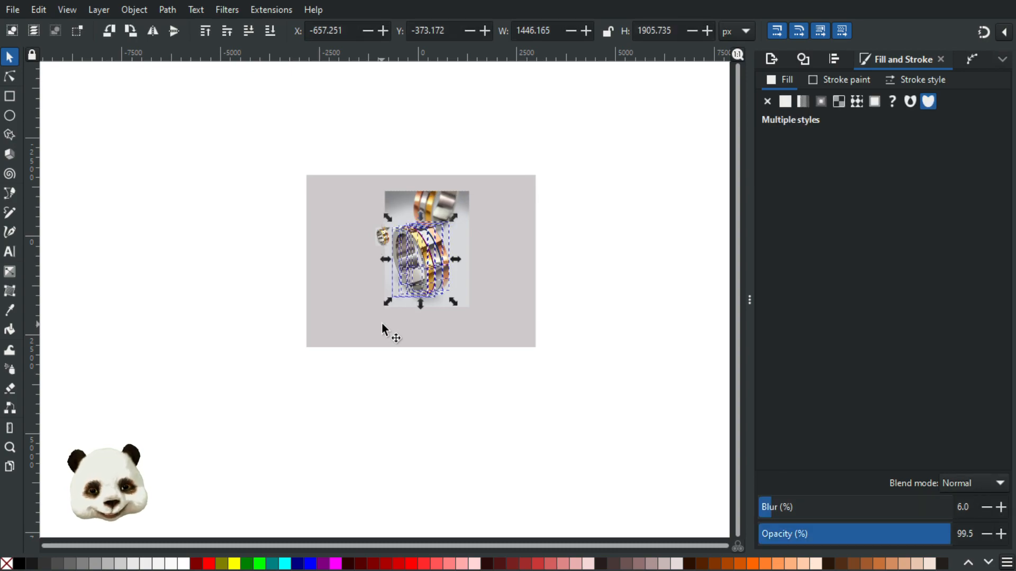
drag(437, 287, 614, 286)
click(610, 367)
drag(615, 369, 529, 403)
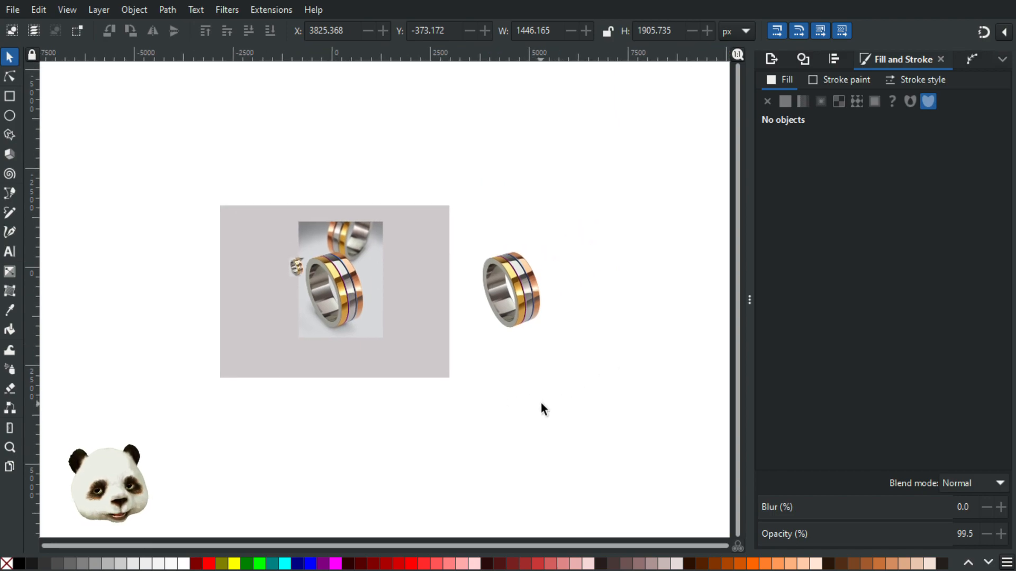
Compare the inner-wall reflections of the ring and its copy on white with those of the small reference ring.
scroll(300, 262, up, 2)
drag(440, 327, 408, 324)
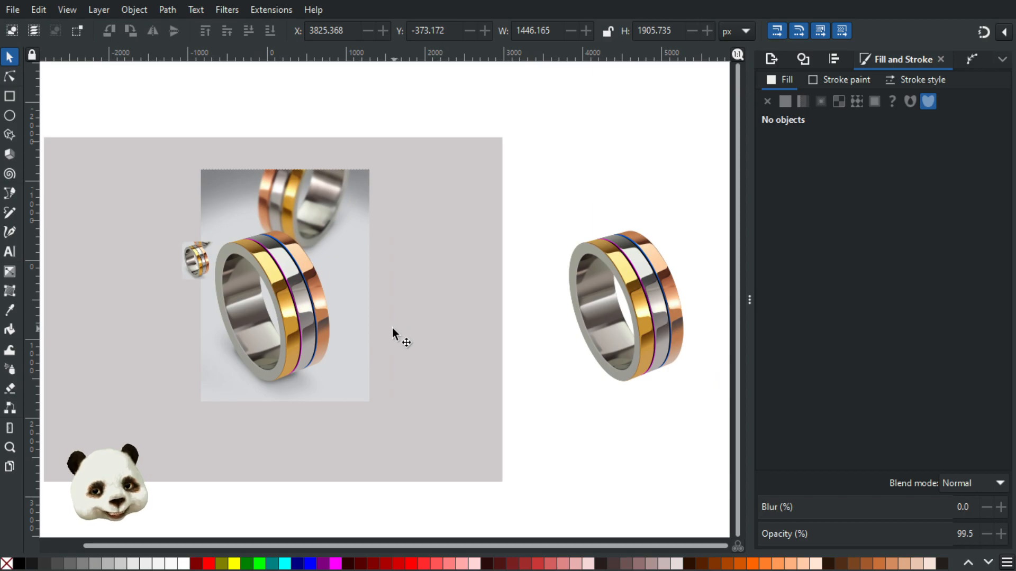
scroll(193, 267, up, 3)
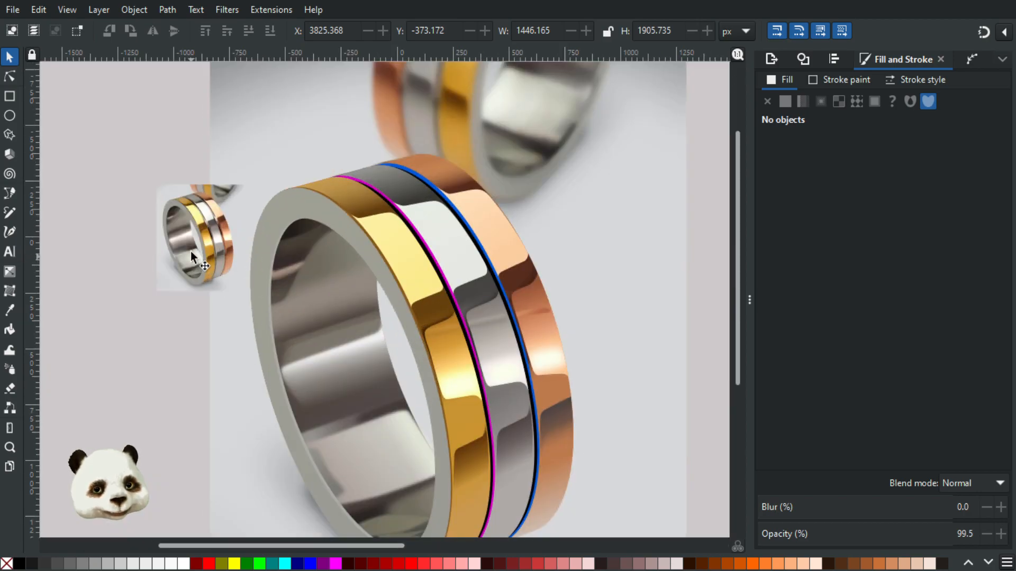
scroll(323, 329, down, 3)
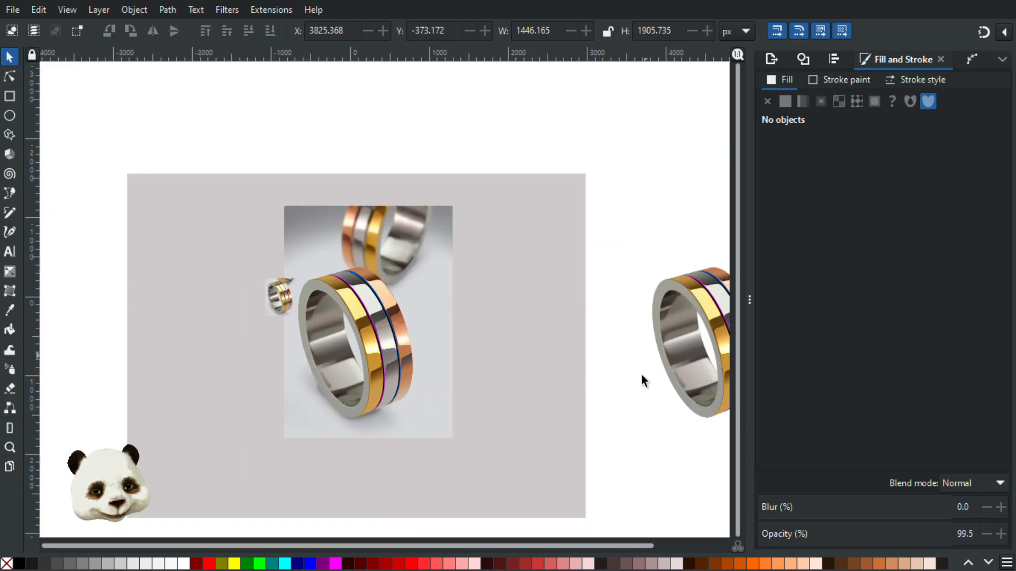
scroll(685, 370, up, 3)
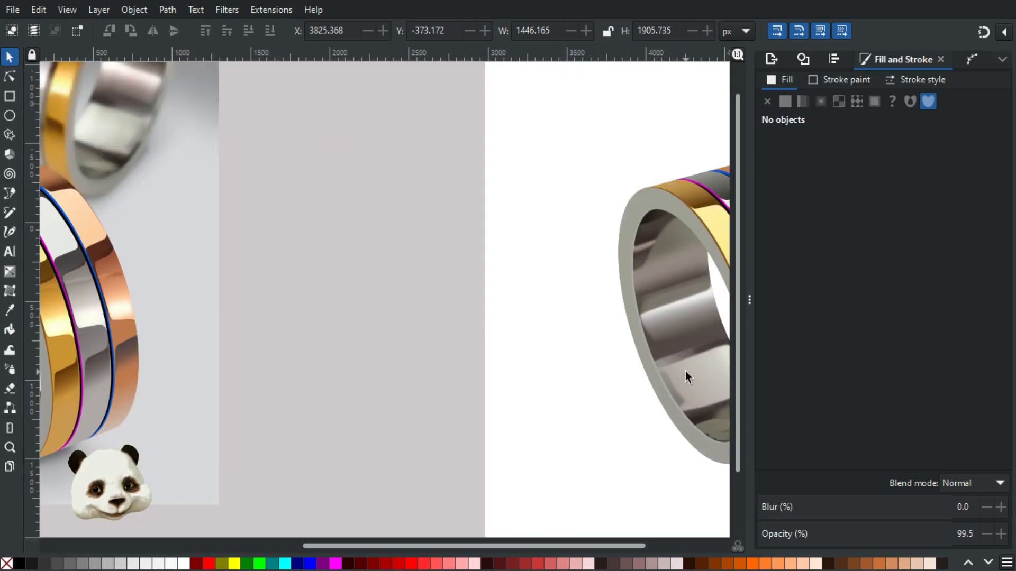
scroll(666, 345, down, 4)
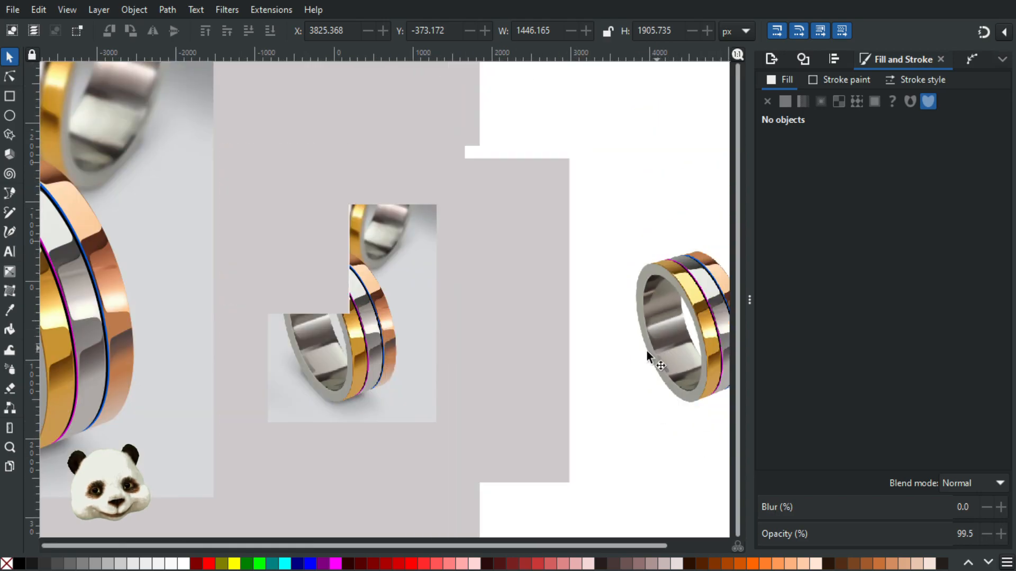
scroll(376, 293, up, 5)
scroll(375, 294, up, 3)
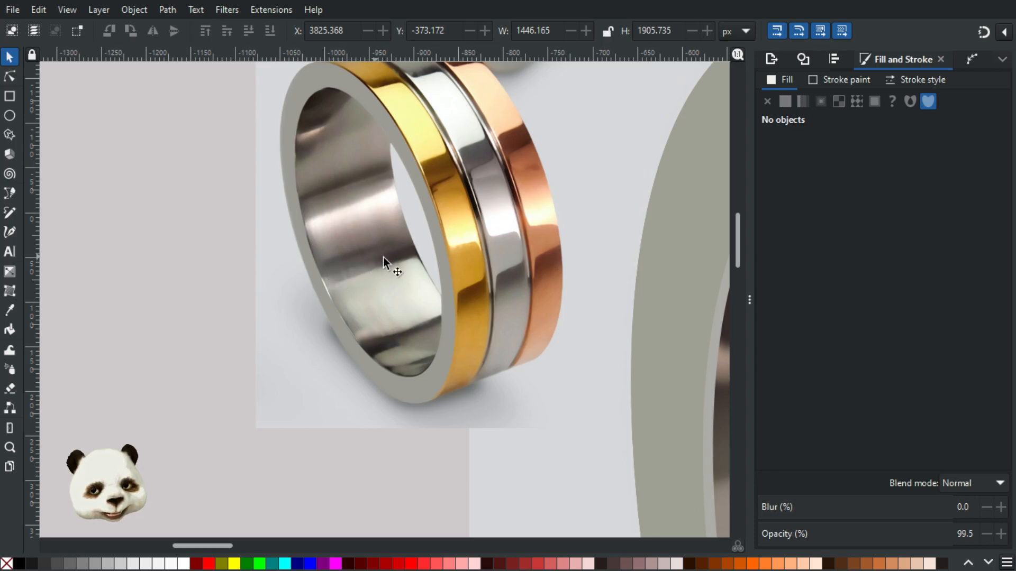
scroll(350, 274, down, 4)
scroll(350, 274, down, 1)
scroll(474, 336, down, 2)
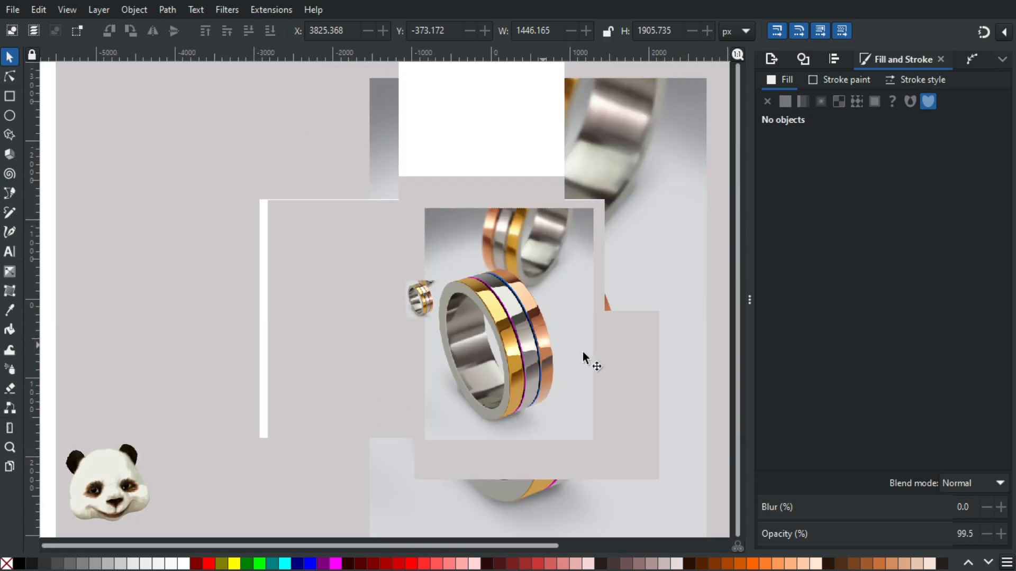
Delete the ring copy that sits on the white canvas outside the grey backdrop.
drag(486, 274, 180, 183)
drag(624, 152, 472, 380)
key(Delete)
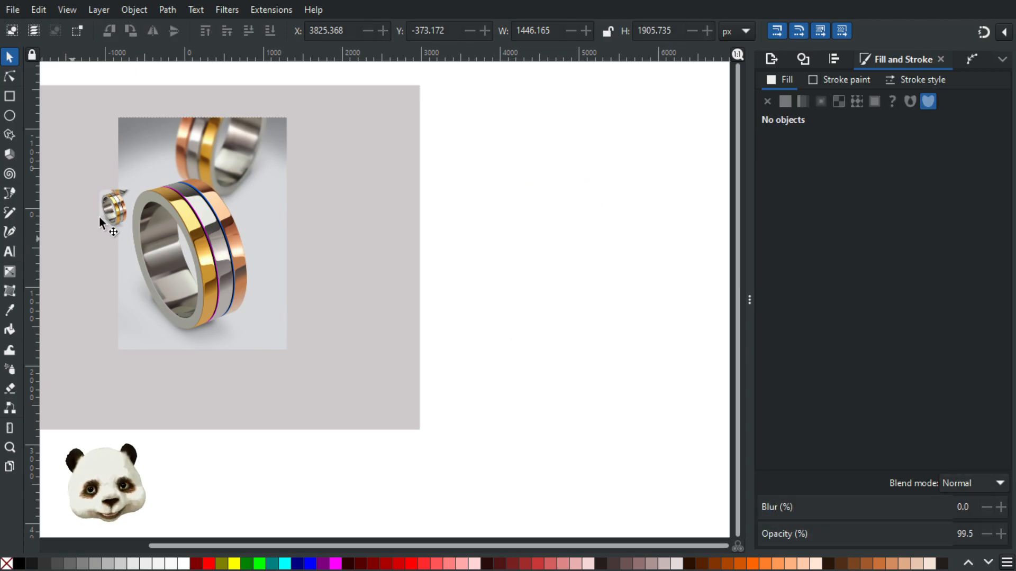
Duplicate the dark gradient band in the middle of the ring's inner wall and raise the copy above the bright highlight.
scroll(100, 219, up, 3)
scroll(149, 245, up, 2)
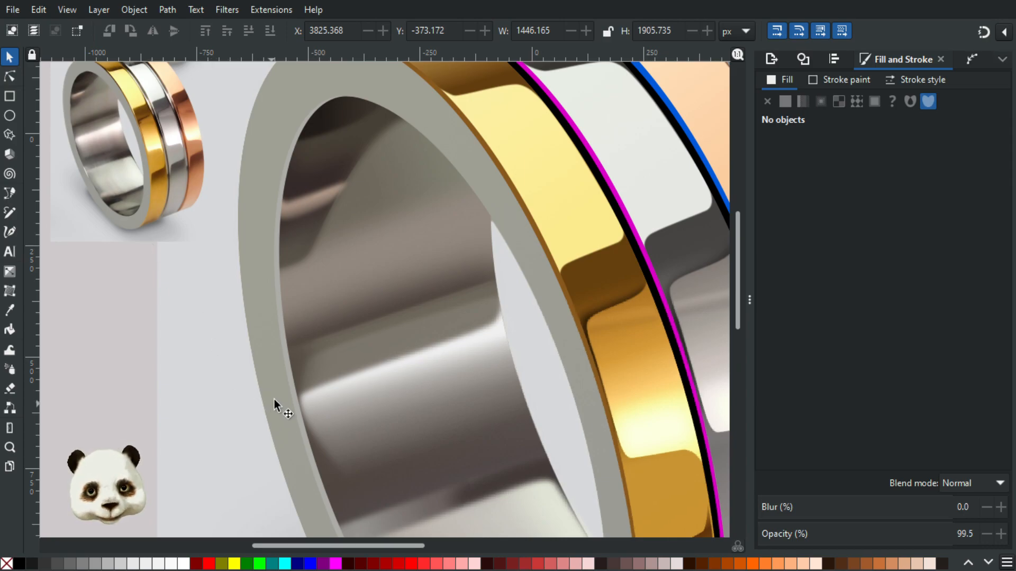
scroll(280, 381, down, 2)
scroll(280, 381, left, 1)
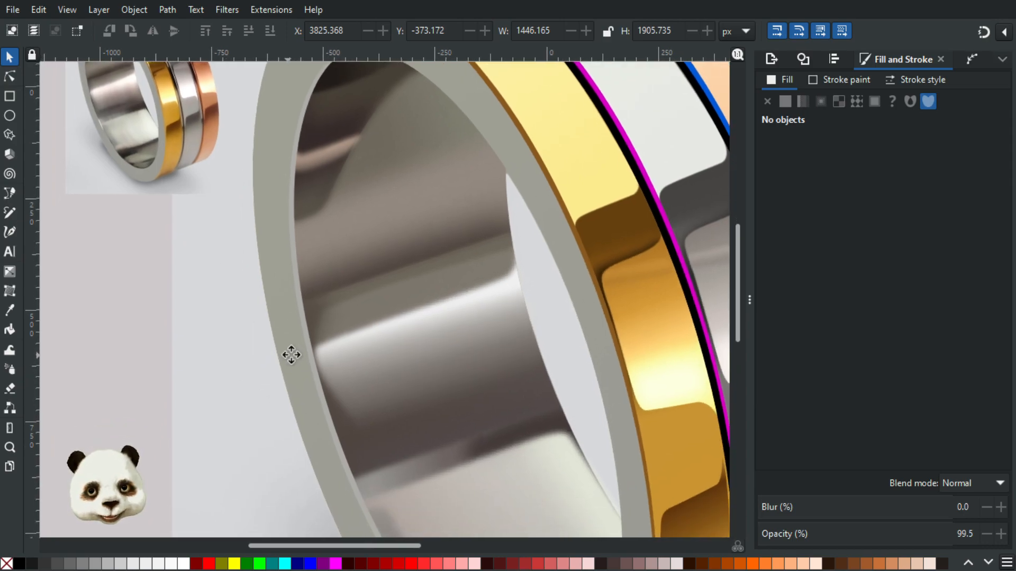
click(370, 454)
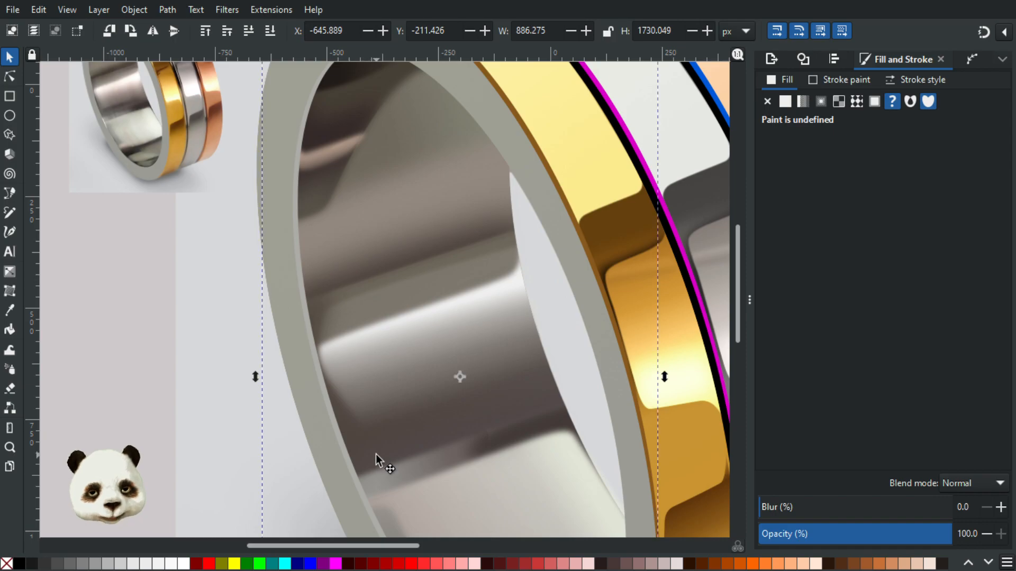
click(405, 445)
drag(405, 444, 465, 437)
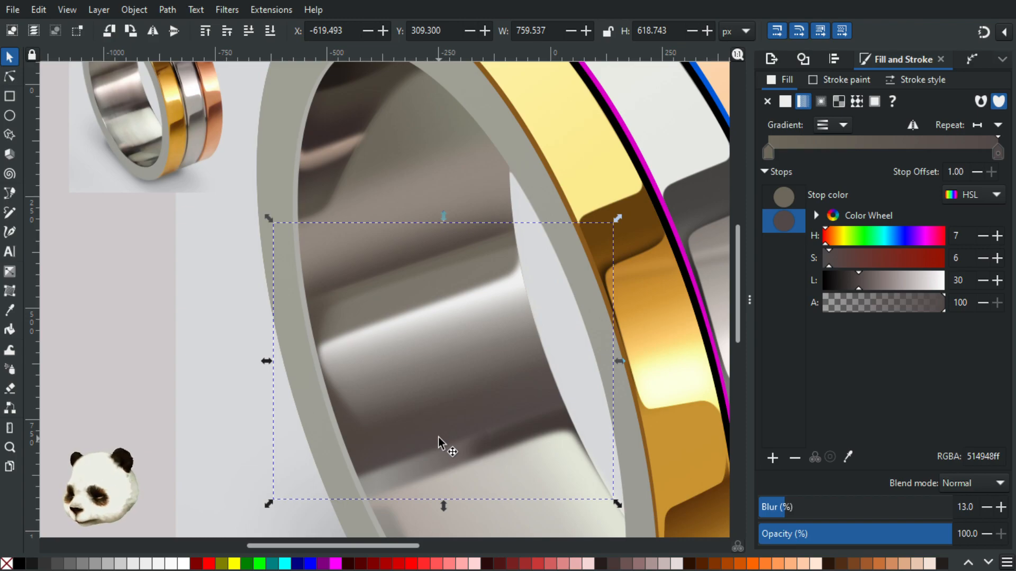
key(Page_Up)
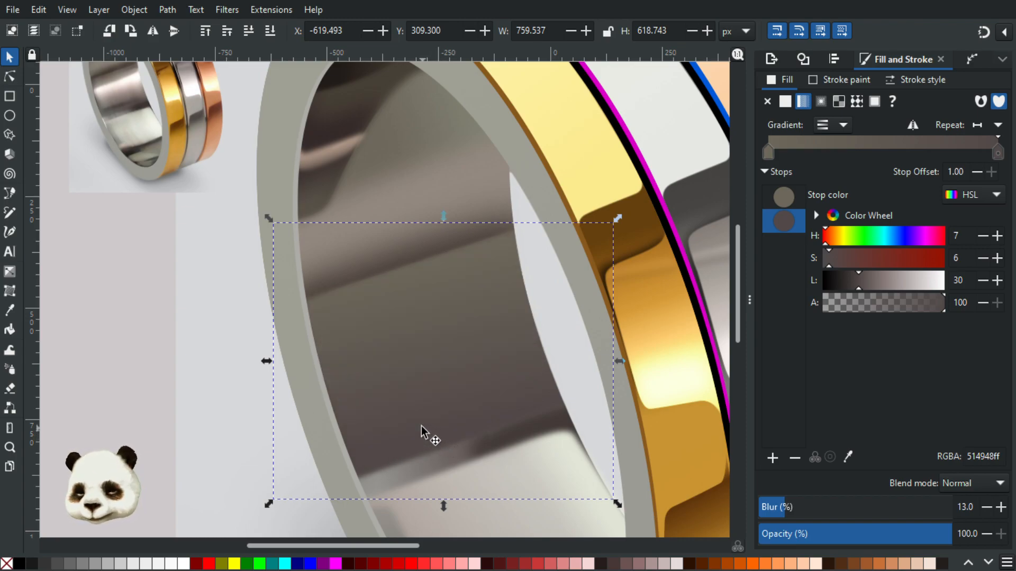
Trim the band copy by moving its two upper nodes down, the one nearest the gold band to about X -10, Y 526 px.
click(10, 77)
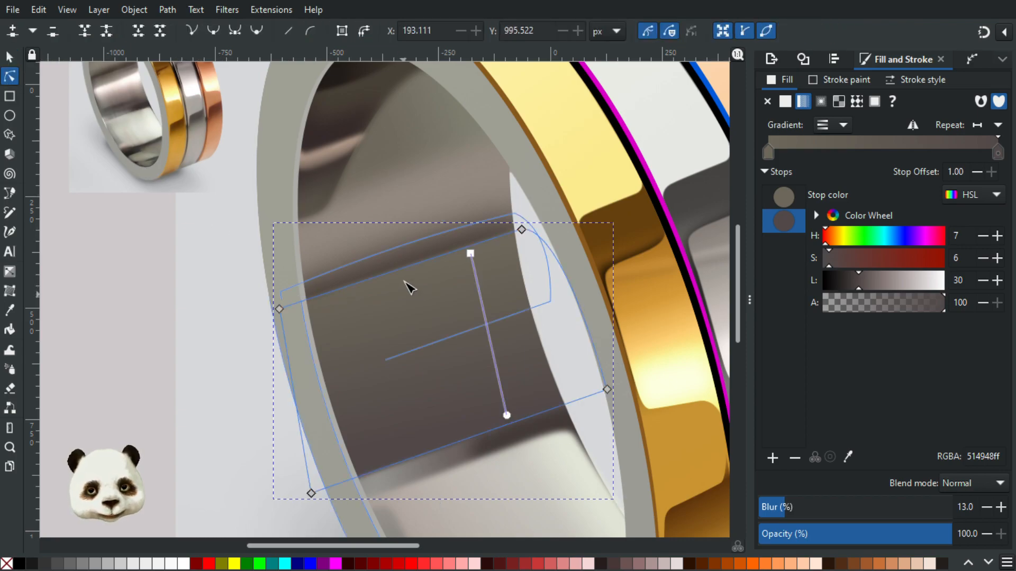
drag(279, 309, 309, 405)
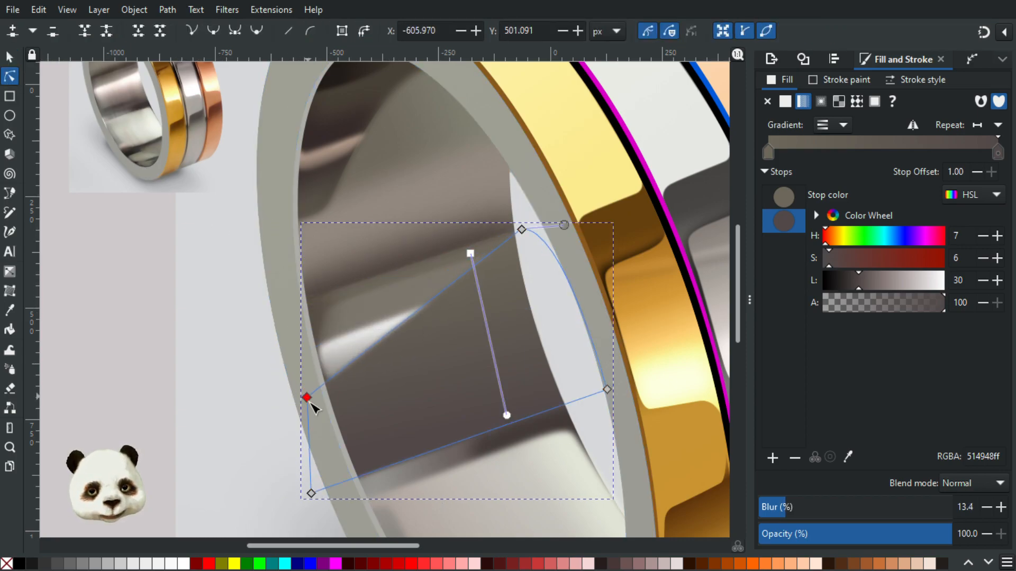
click(521, 230)
drag(525, 232, 550, 324)
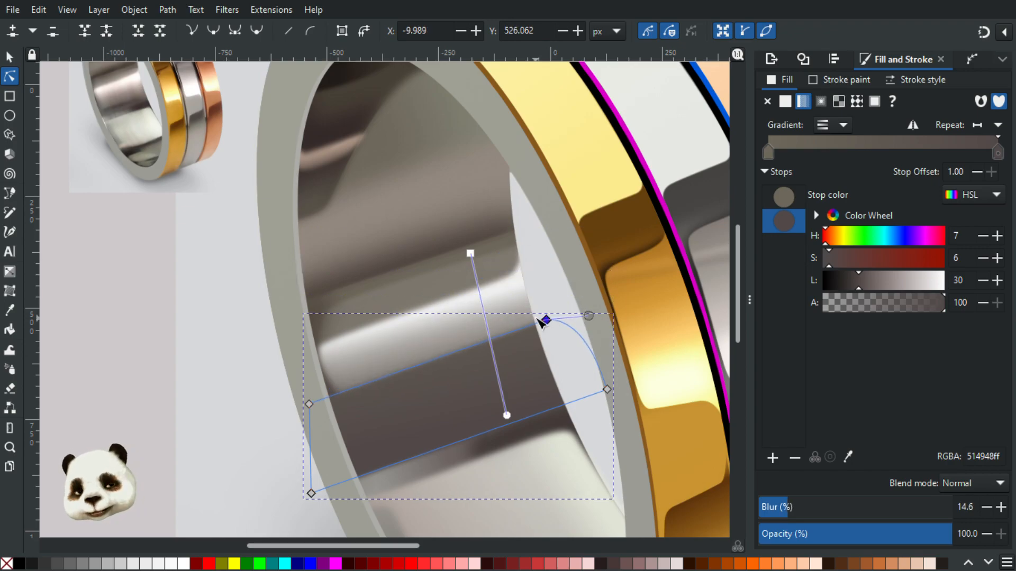
click(11, 57)
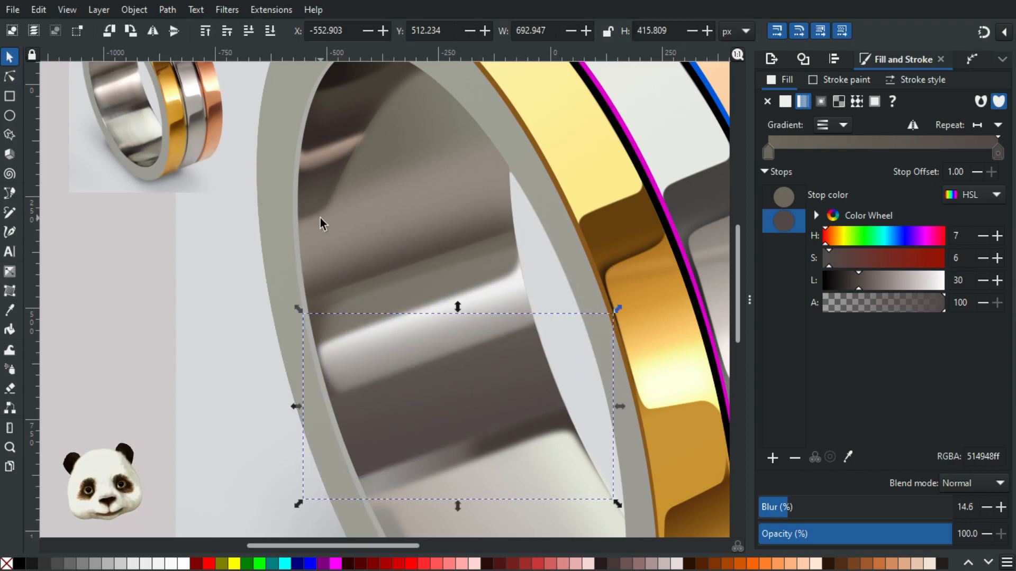
Lower the trimmed band copy beneath the bright highlight and undo the trial move of the original dark band.
click(325, 230)
click(390, 455)
click(379, 455)
drag(380, 455, 546, 422)
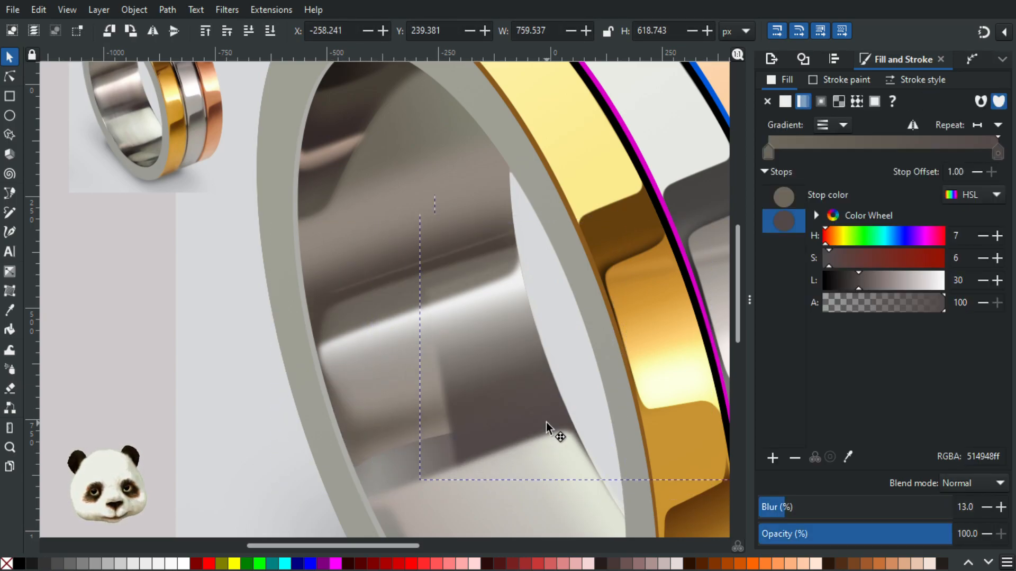
key(ctrl+z)
click(414, 421)
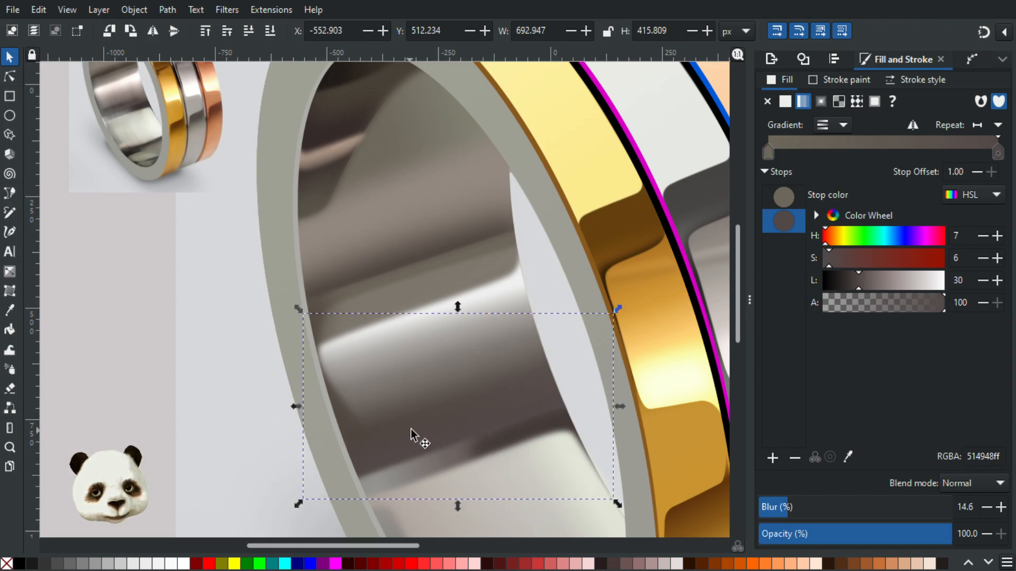
Redirect the band copy's gradient along the band from its lower outer end and sample first stop colour 676662 from the reference ring.
key(g)
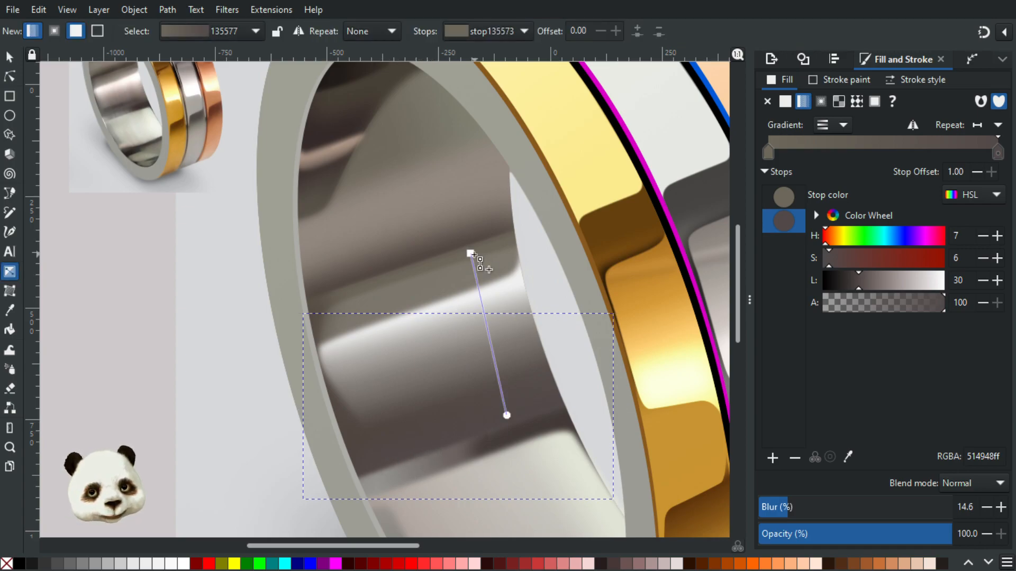
drag(471, 254, 387, 449)
key(d)
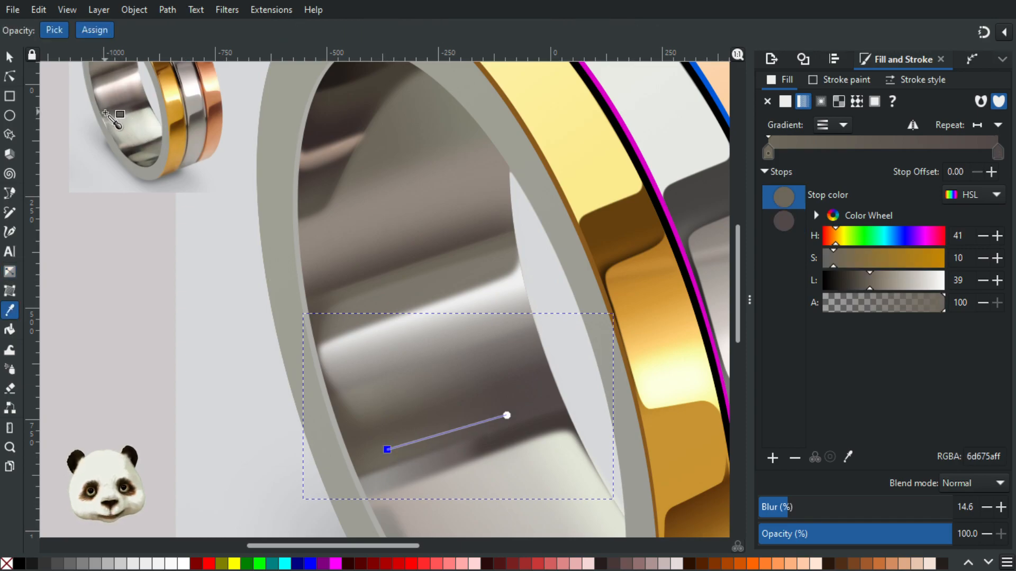
click(106, 114)
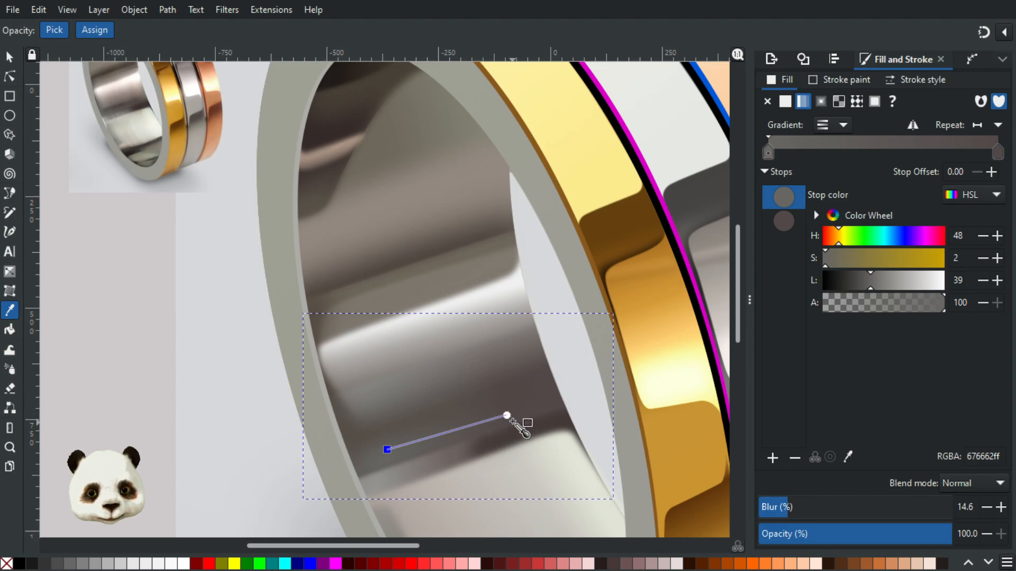
click(9, 60)
click(136, 309)
Shift the band copy's two lower nodes slightly downward to about X -531, Y 917 px and X 129, Y 691 px.
scroll(136, 319, down, 3)
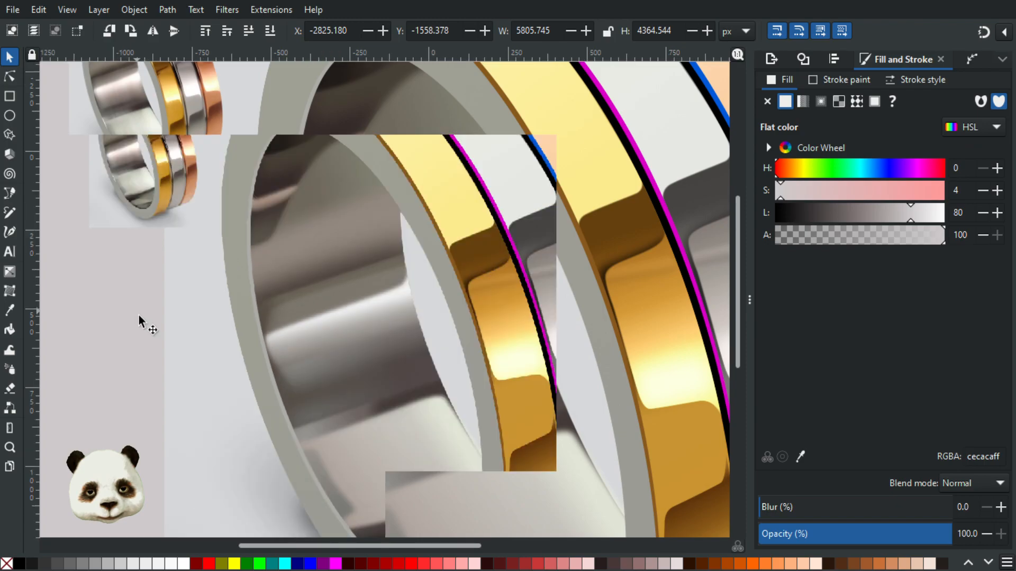
scroll(186, 368, up, 2)
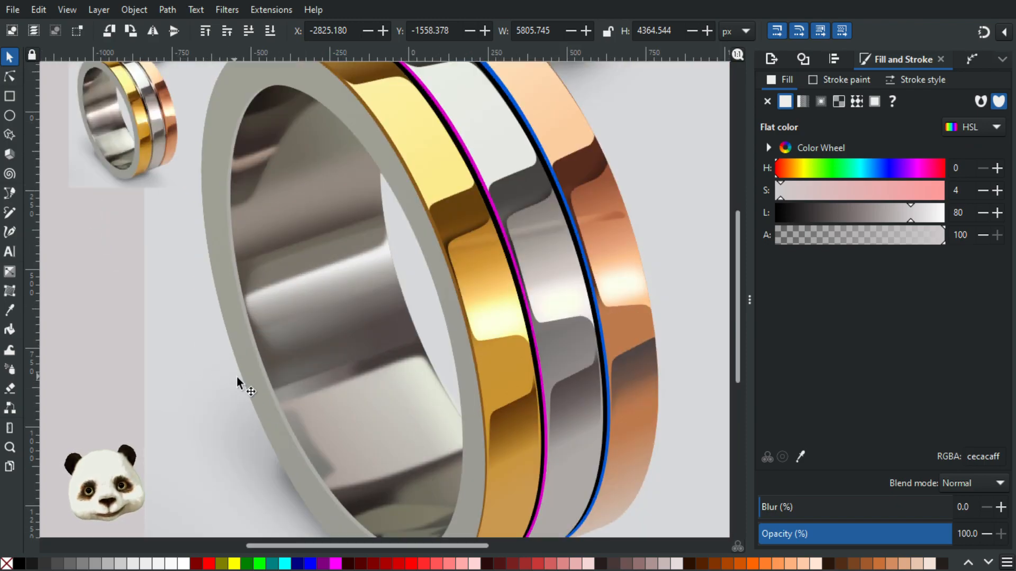
scroll(283, 394, up, 1)
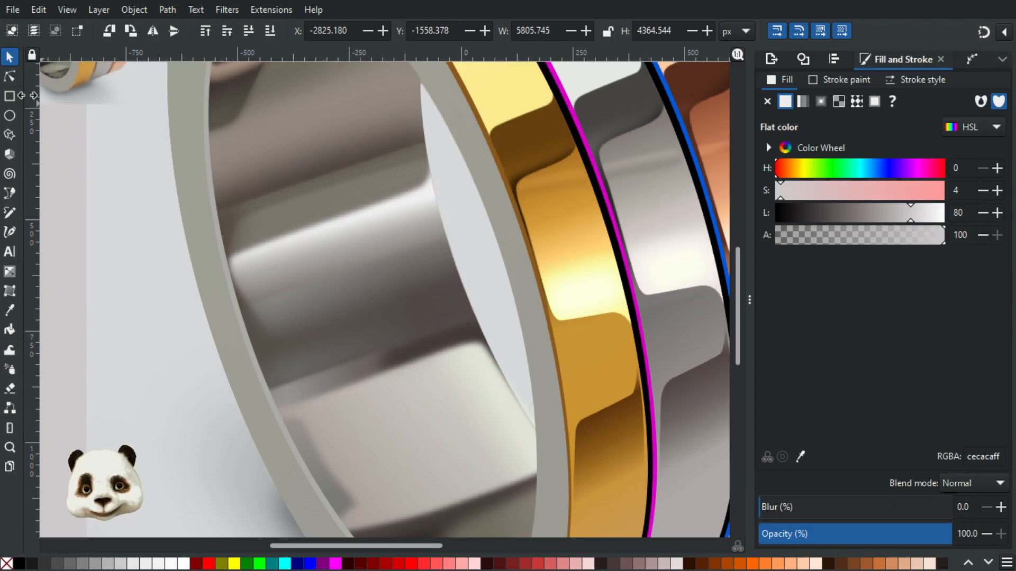
key(n)
scroll(324, 365, up, 1)
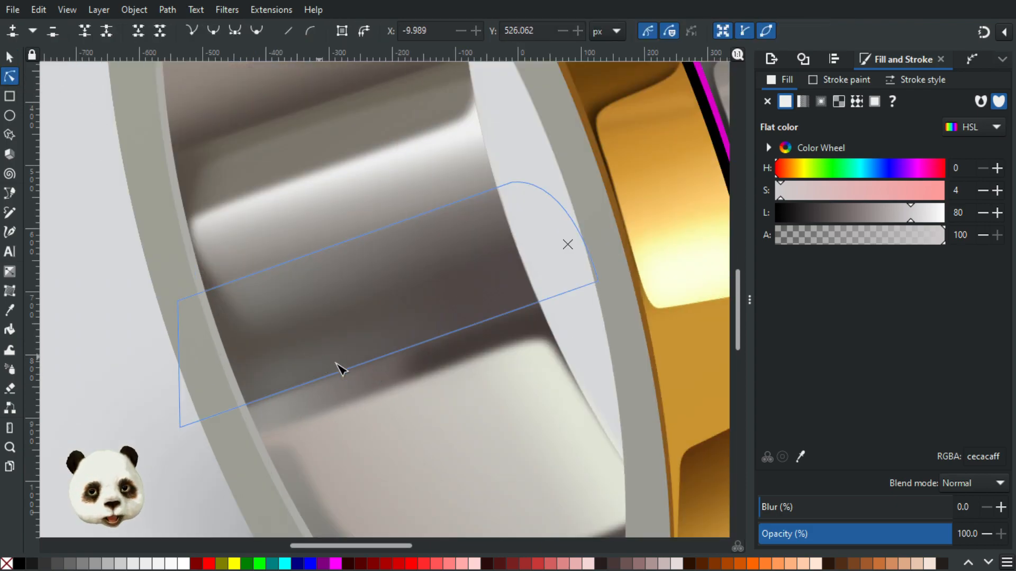
click(328, 376)
click(181, 428)
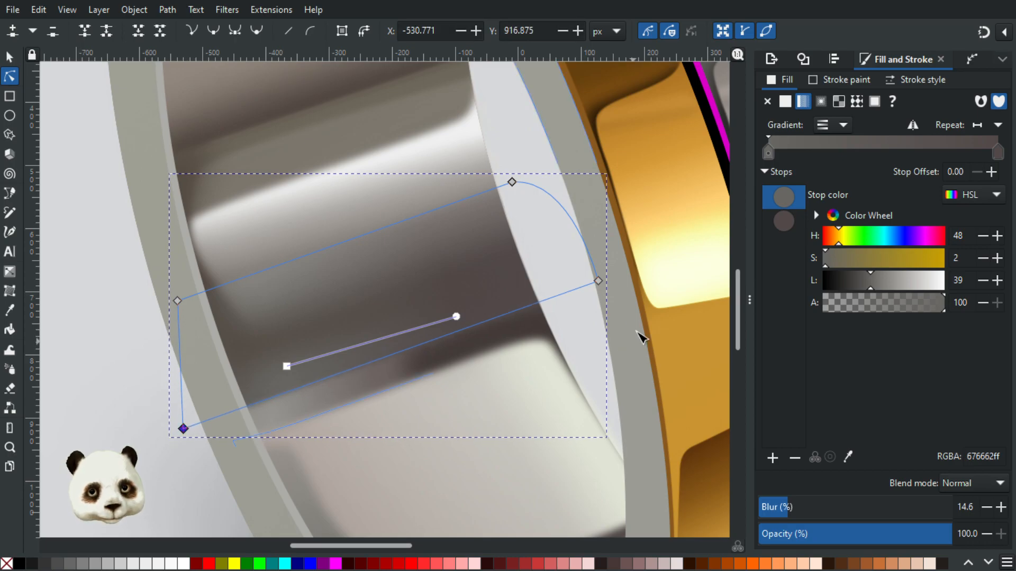
drag(600, 282, 606, 289)
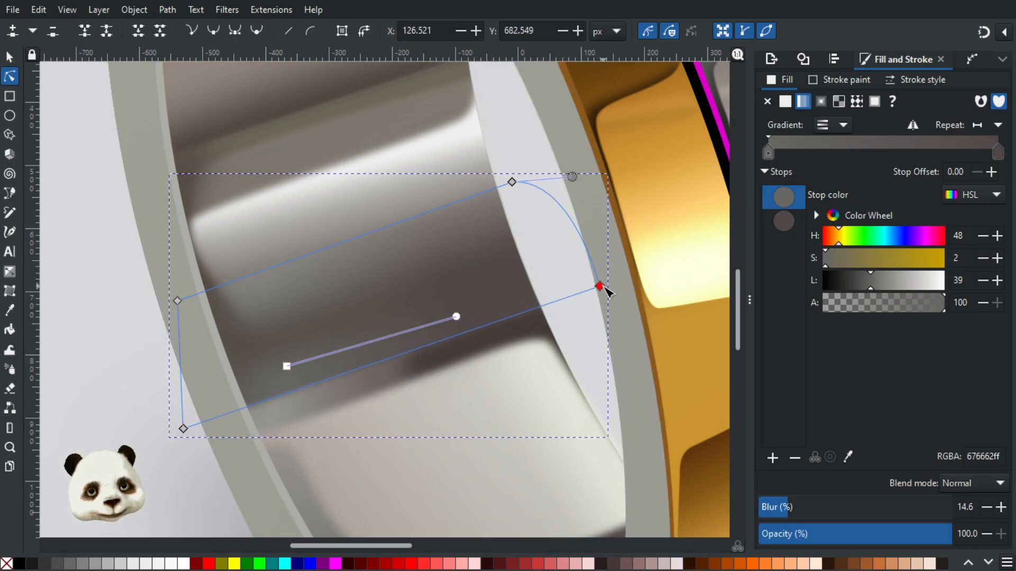
click(101, 297)
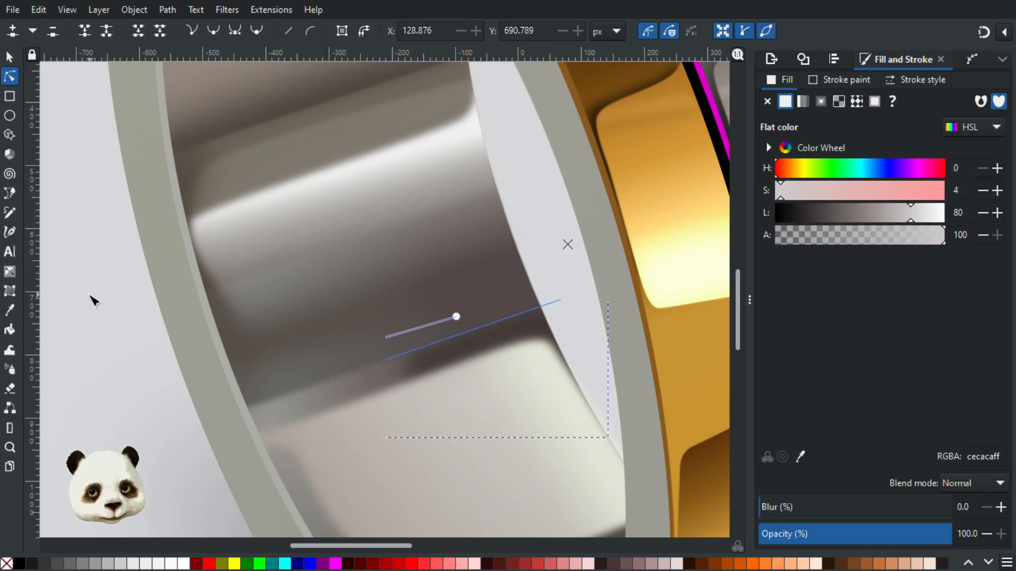
Set the band copy's blur to 20% and move its lower nodes to about X -537, Y 903 and X 134, Y 679 px.
ctrl+scroll(92, 300, down, 3)
ctrl+scroll(74, 325, up, 3)
click(333, 345)
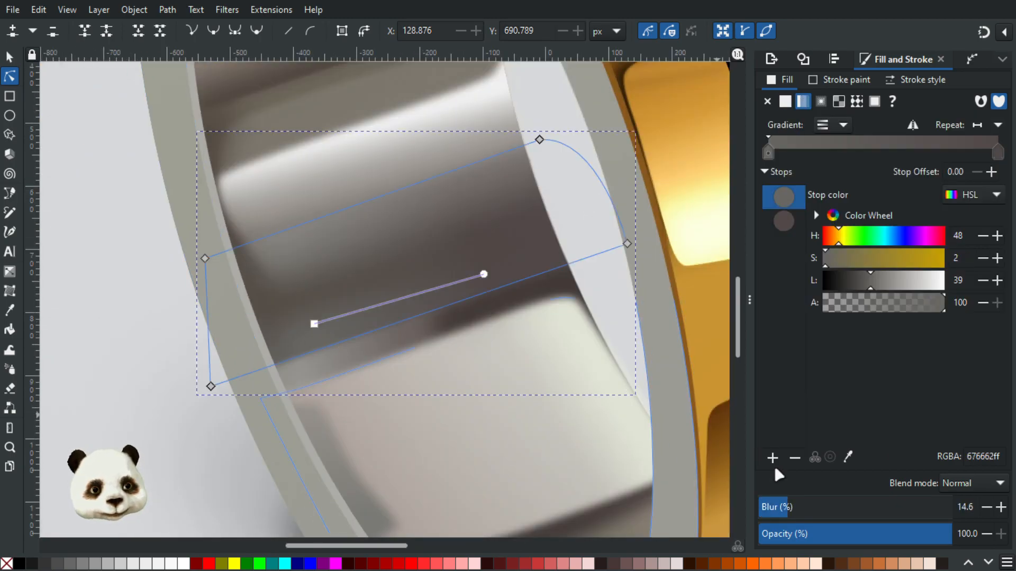
drag(799, 509, 804, 510)
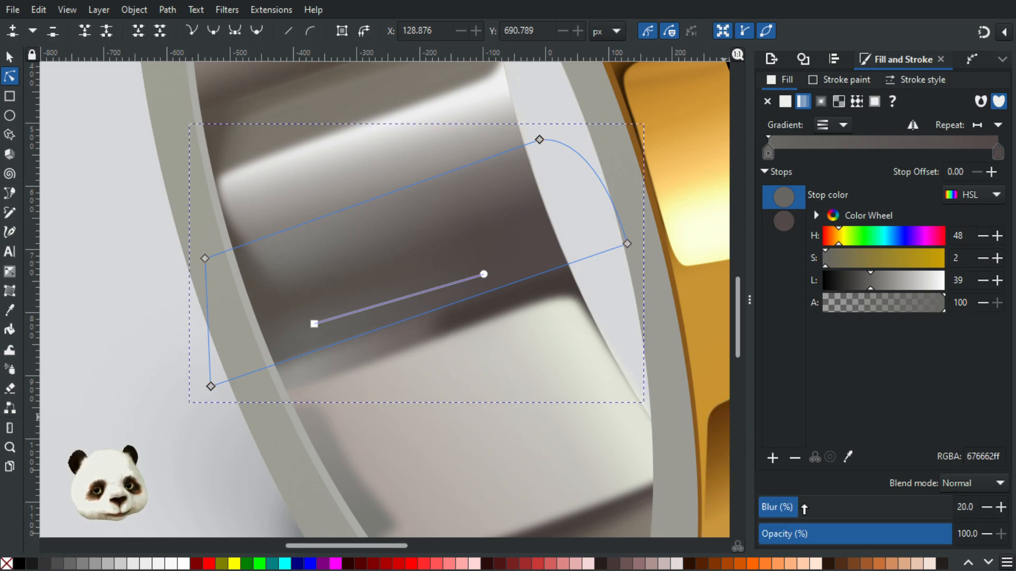
drag(211, 386, 207, 377)
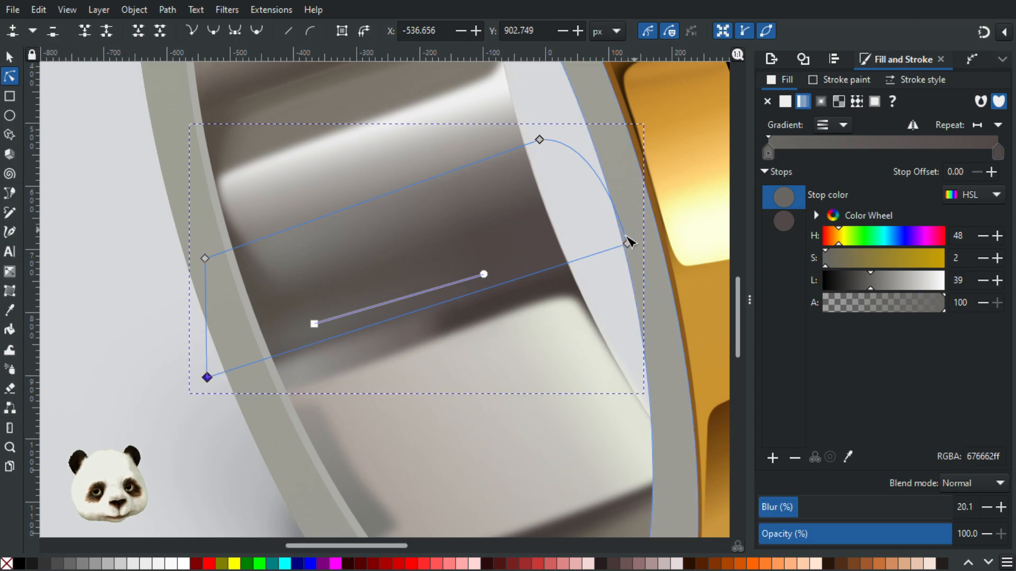
mouse_move(628, 240)
mouse_down()
mouse_move(627, 228)
mouse_move(633, 237)
mouse_up()
click(118, 349)
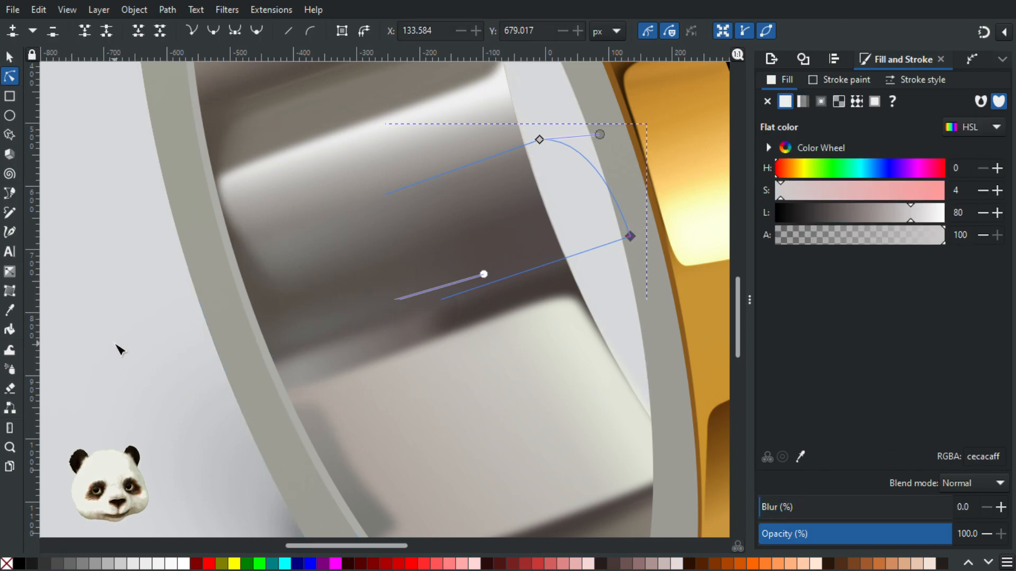
Move the blurred band copy's lower outer node inside the ring to about X -525, Y 910 px.
scroll(118, 349, down, 4)
scroll(106, 352, up, 2)
click(222, 339)
drag(173, 356, 206, 352)
Lighten the first gradient stop of the band copy to lightness 41, giving 6c6b65.
click(258, 337)
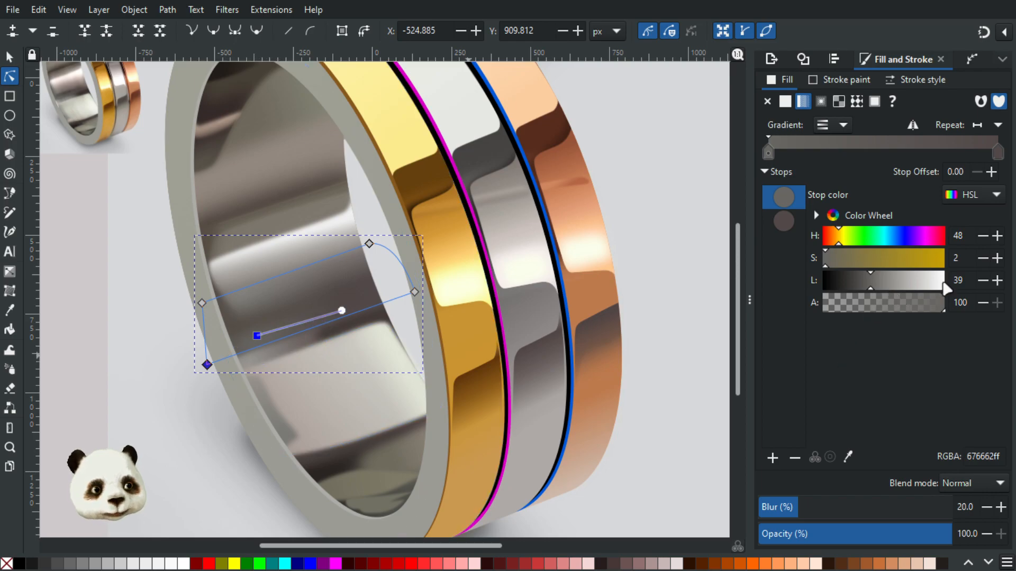
click(998, 281)
click(998, 281)
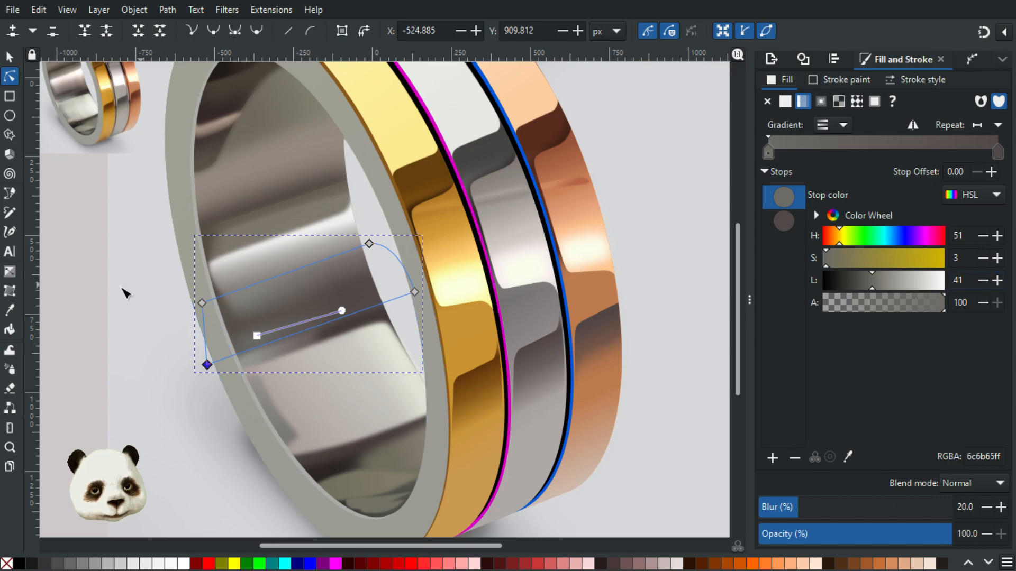
click(90, 299)
Extend the start of the band copy's gradient slightly outward along the band toward the ring's rim.
scroll(80, 305, down, 2)
scroll(72, 302, down, 2)
scroll(62, 353, up, 2)
scroll(136, 336, up, 2)
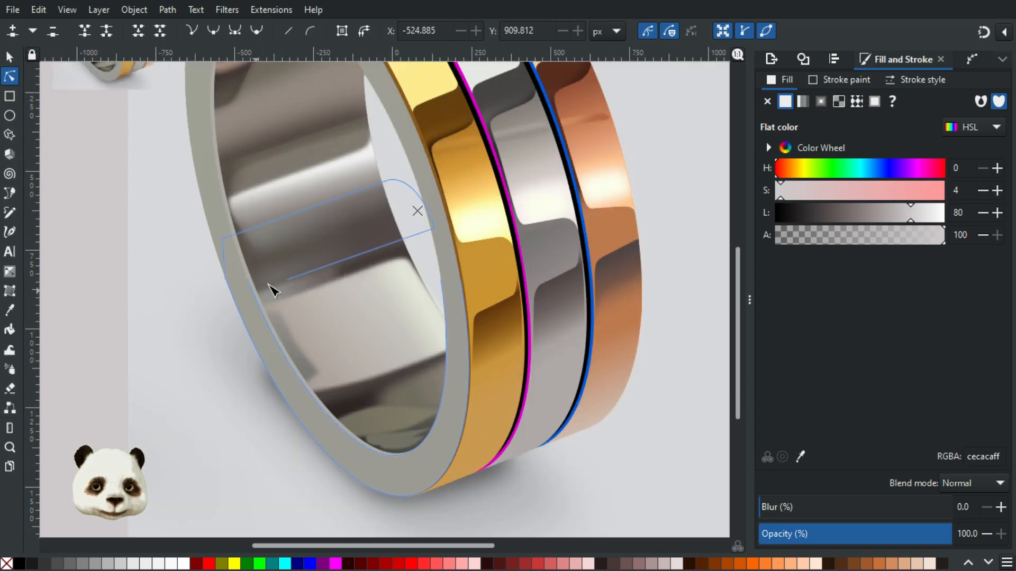
click(267, 292)
scroll(283, 281, up, 2)
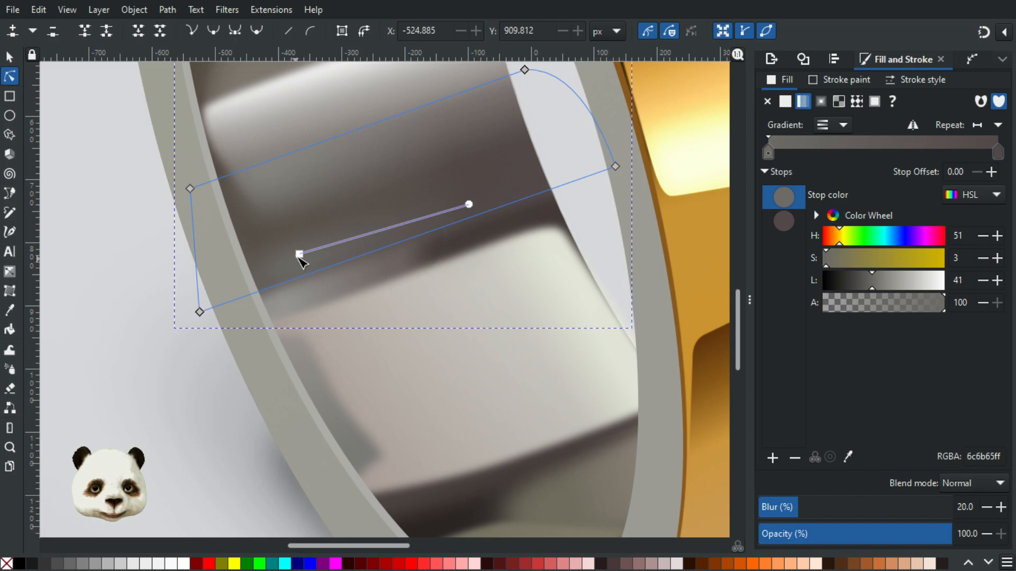
drag(288, 261, 281, 264)
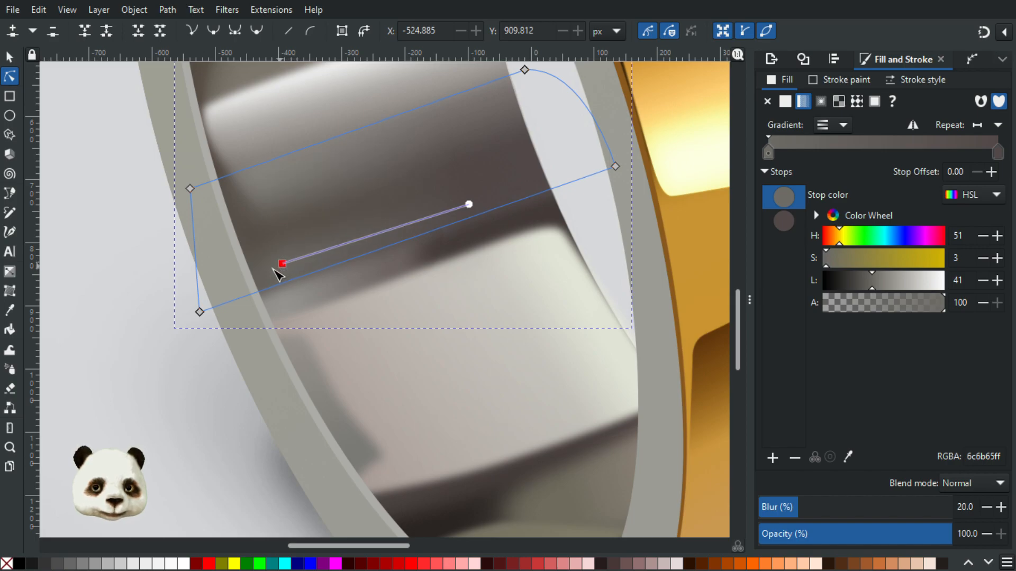
click(84, 286)
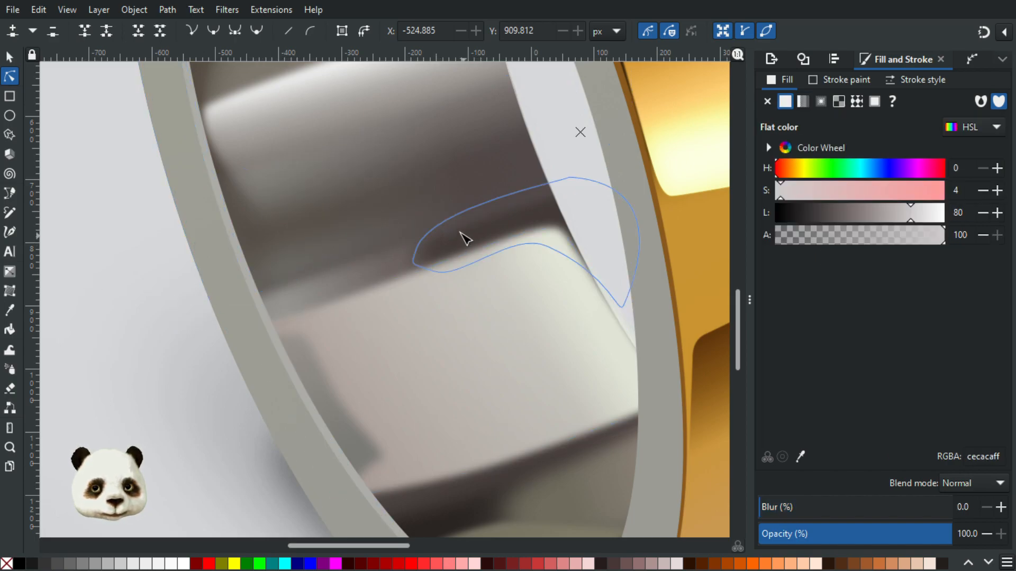
Examine the ring's inner reflections at several zoom levels and compare them with the small reference ring.
drag(438, 258, 235, 313)
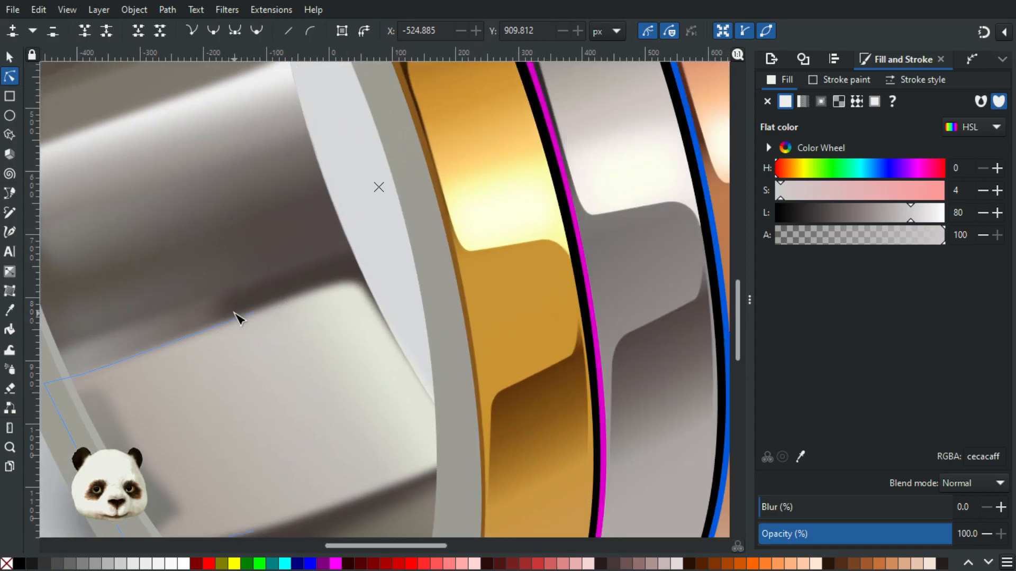
scroll(235, 314, down, 4)
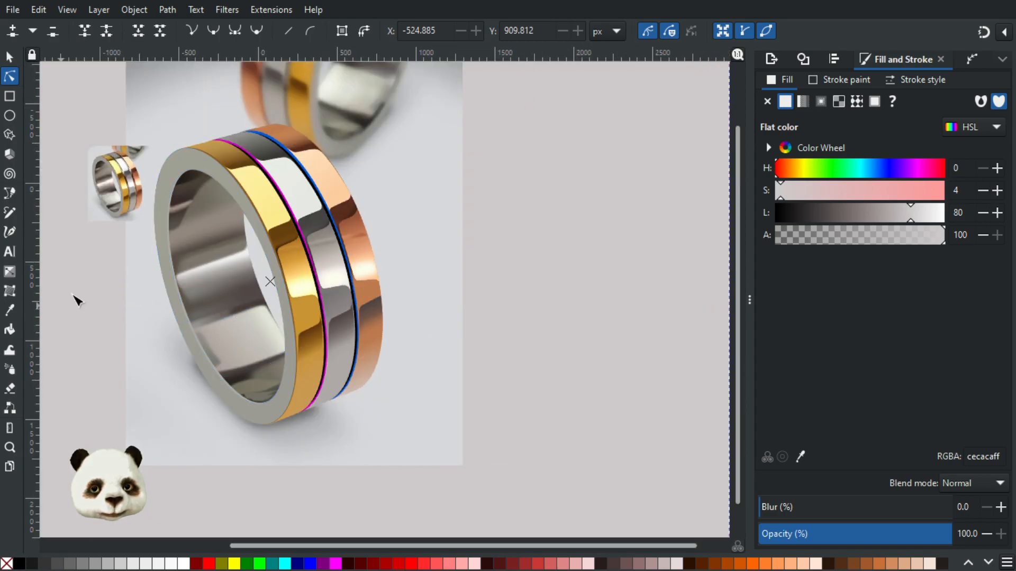
scroll(78, 298, down, 1)
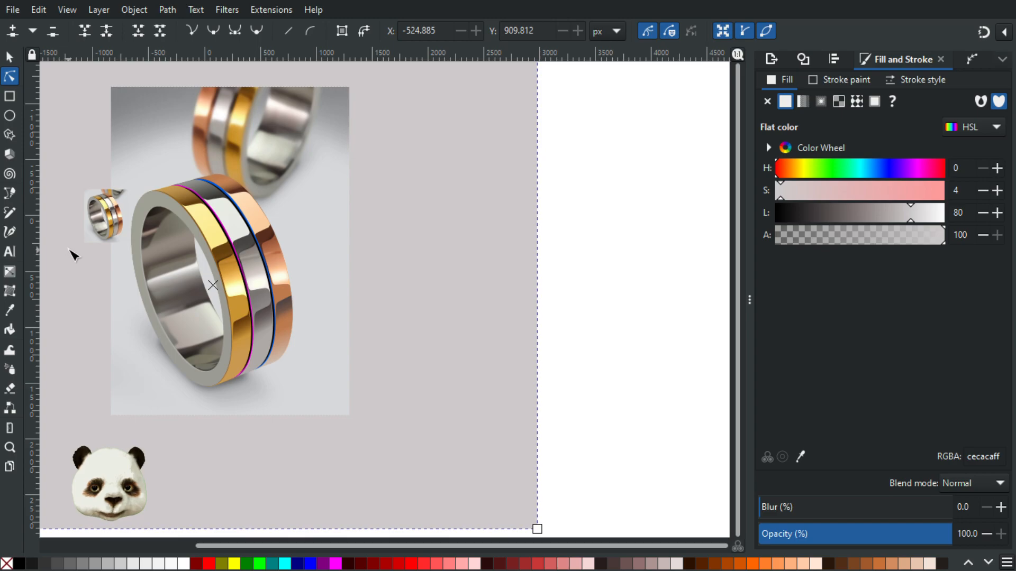
scroll(73, 255, up, 1)
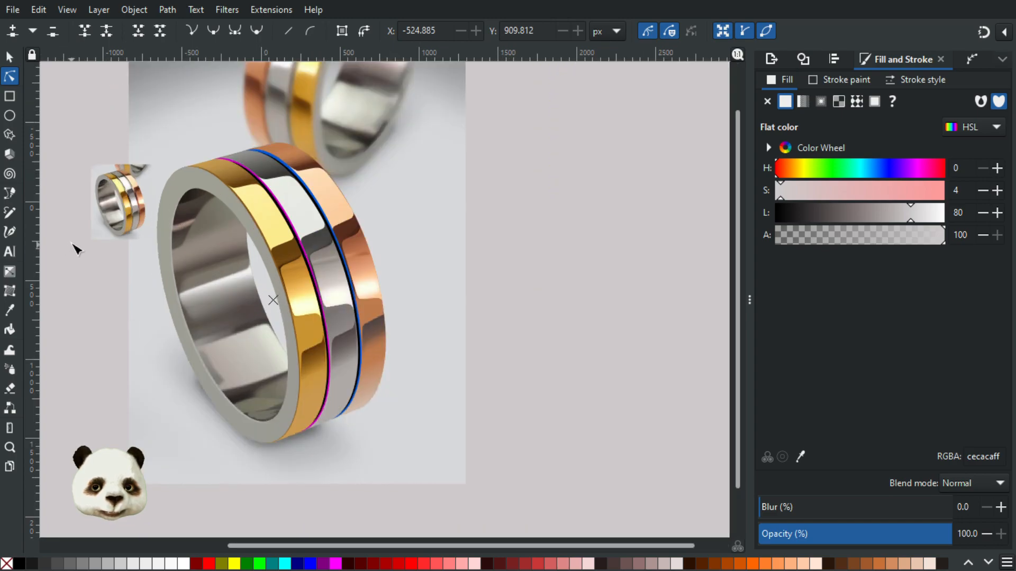
scroll(82, 242, up, 1)
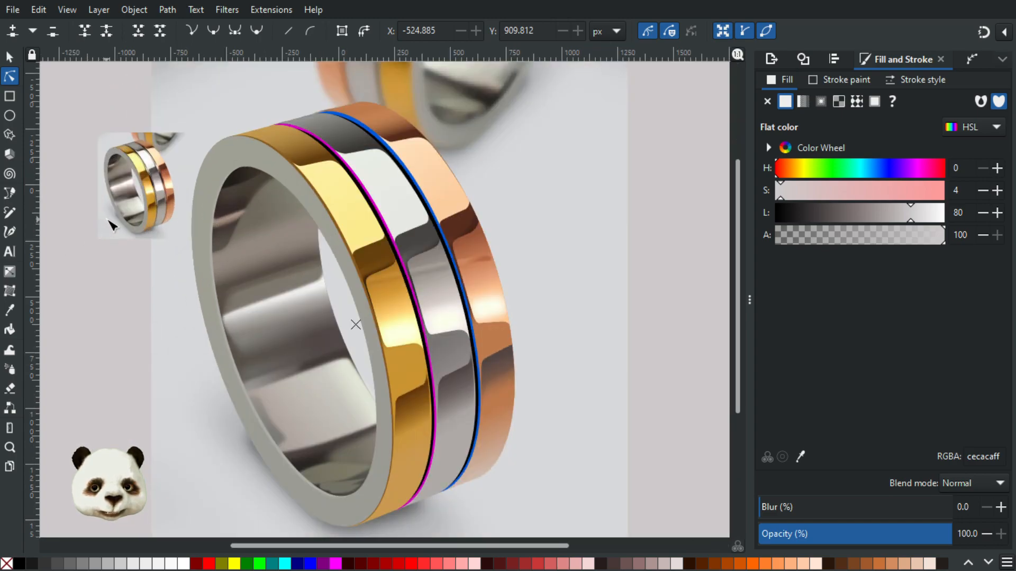
scroll(291, 249, up, 2)
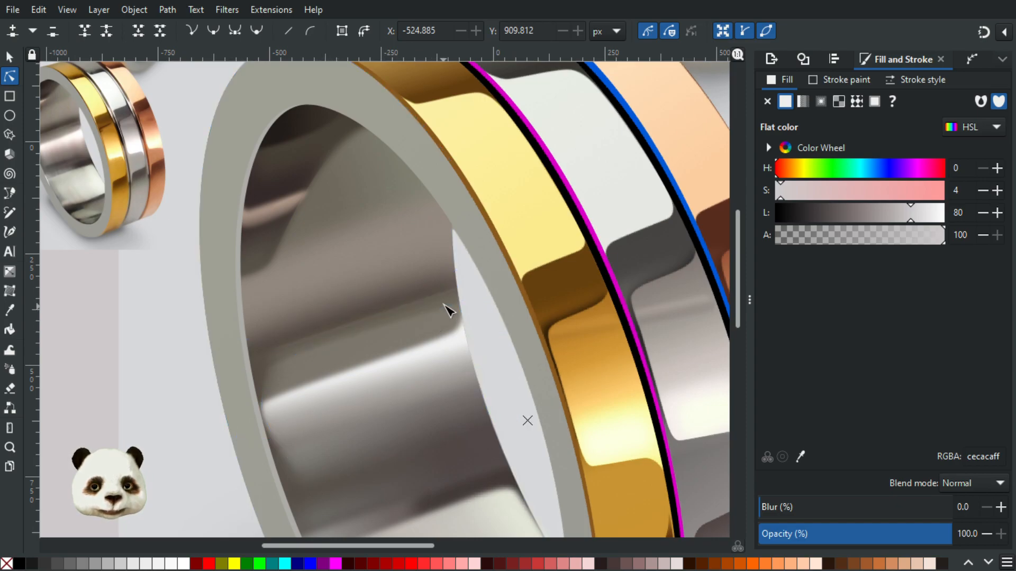
scroll(460, 296, up, 2)
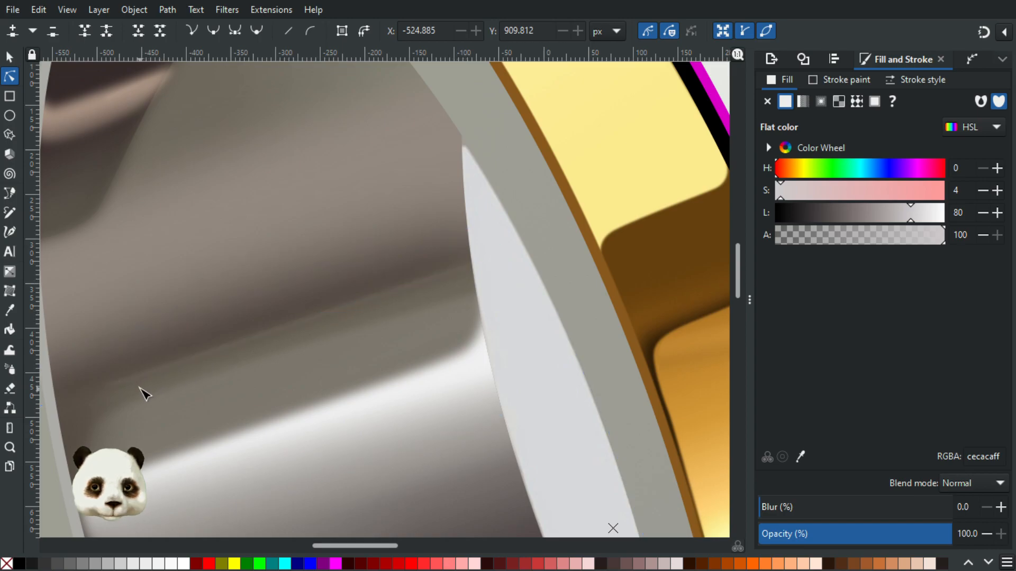
scroll(140, 388, down, 4)
mouse_move(219, 284)
mouse_down()
mouse_move(396, 169)
mouse_move(428, 161)
mouse_up()
scroll(284, 149, up, 7)
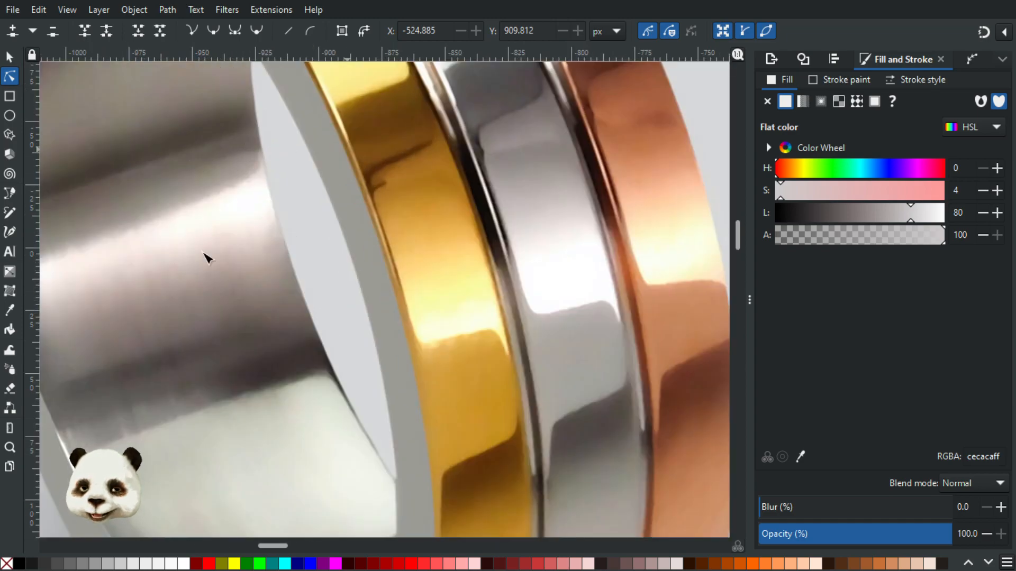
scroll(250, 274, down, 6)
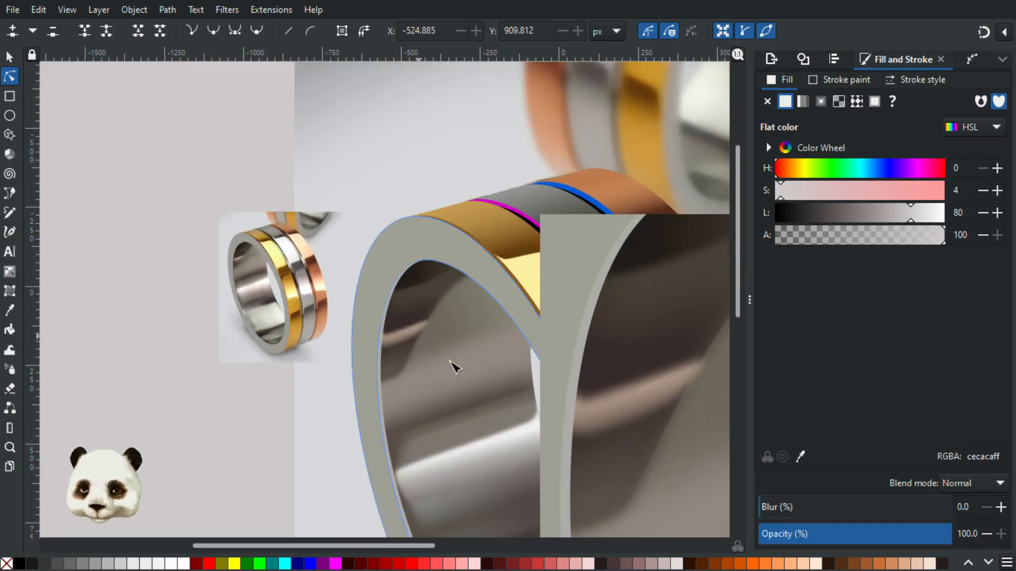
drag(529, 376, 458, 297)
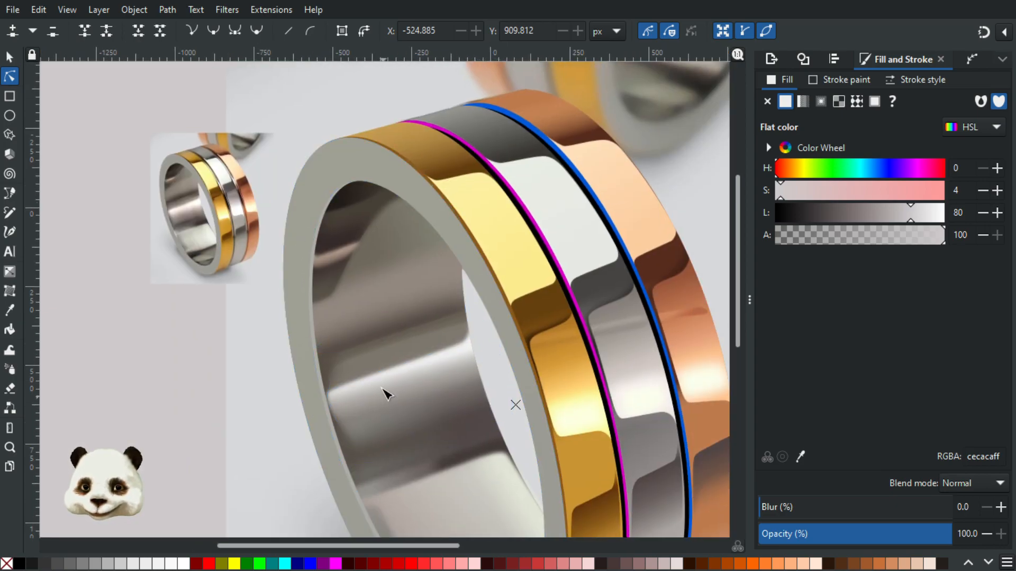
Raise the alpha of the first gradient stop to 89 on the grey-brown shape covering the bright inner highlight.
scroll(389, 381, up, 1)
scroll(389, 381, up, 1)
click(376, 353)
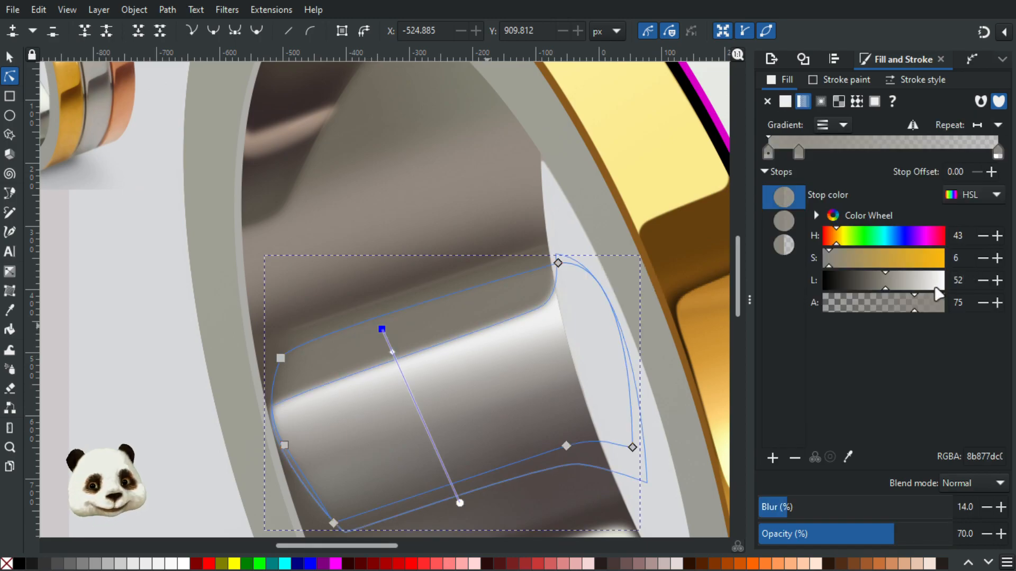
drag(931, 311, 937, 310)
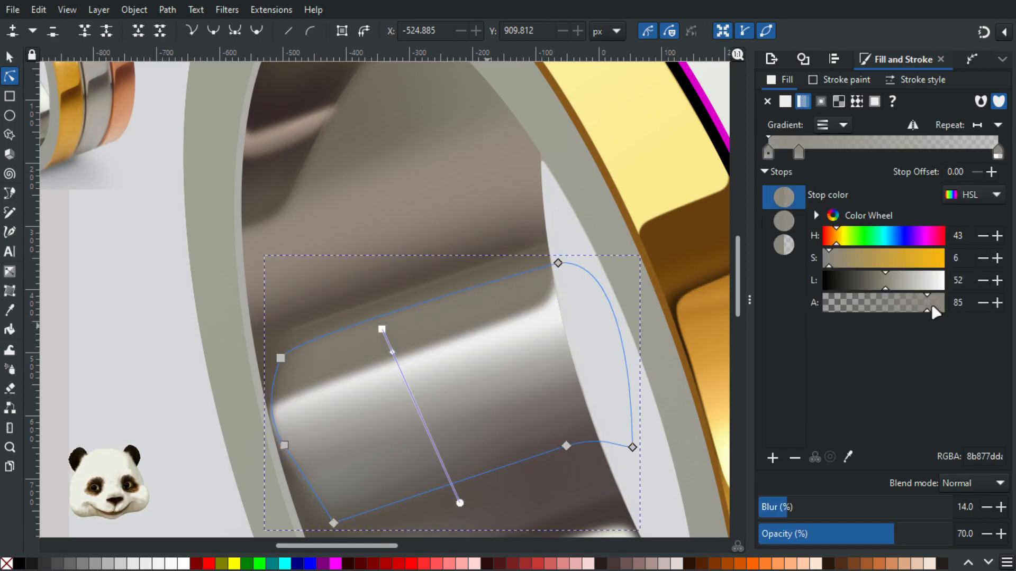
click(934, 311)
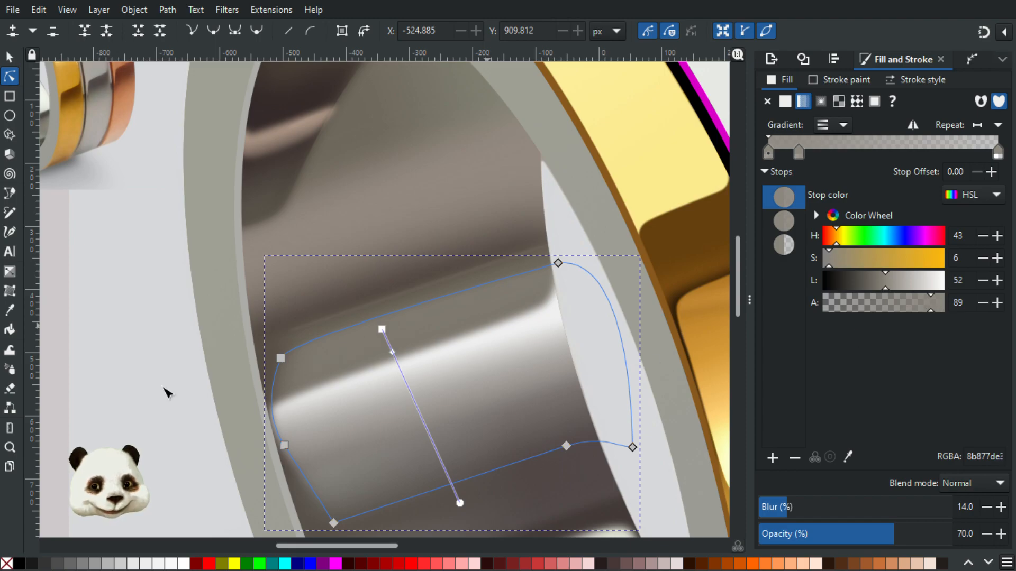
click(123, 313)
scroll(123, 313, down, 4)
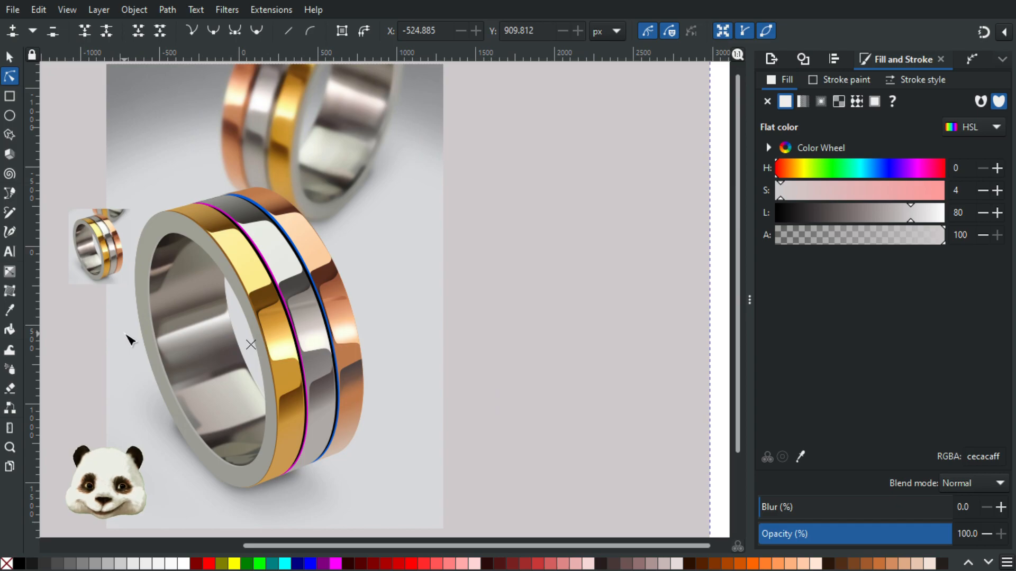
Move the upper inner node of the blurred dark-brown edge shadow to about X -516, Y 509 px.
scroll(129, 339, up, 1)
scroll(129, 339, down, 3)
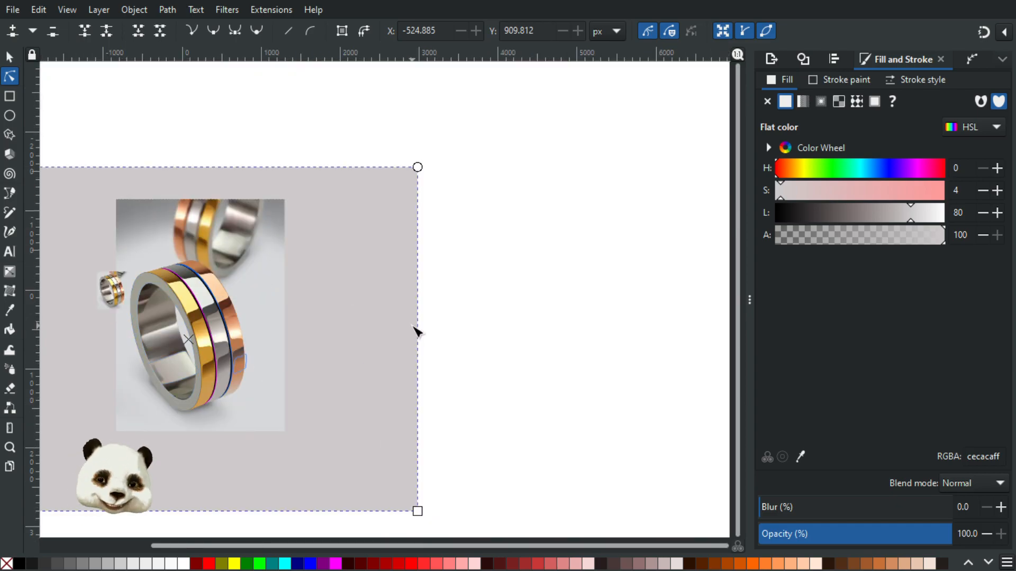
ctrl+scroll(134, 340, up, 3)
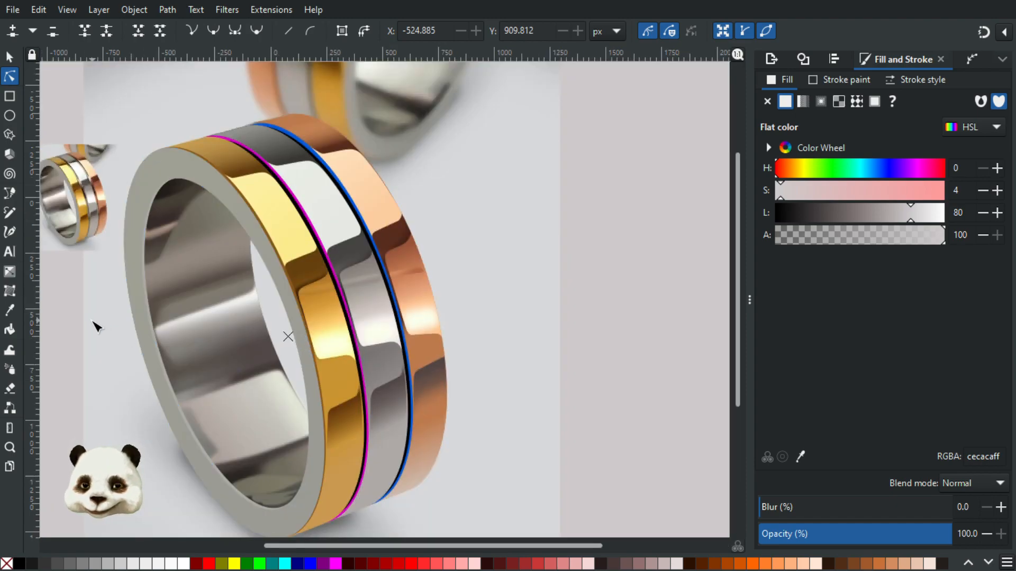
ctrl+scroll(93, 332, up, 2)
click(237, 294)
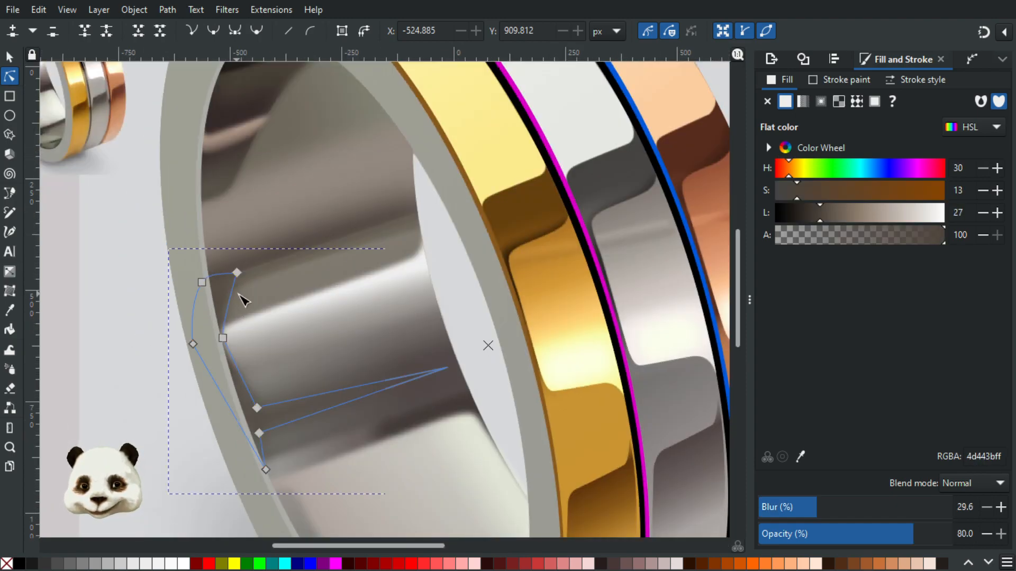
click(237, 292)
drag(229, 294, 224, 295)
click(124, 318)
Raise the upper outer edge nodes of the light lower reflection, placing its corner at about X -457, Y 921 px.
ctrl+scroll(120, 317, down, 4)
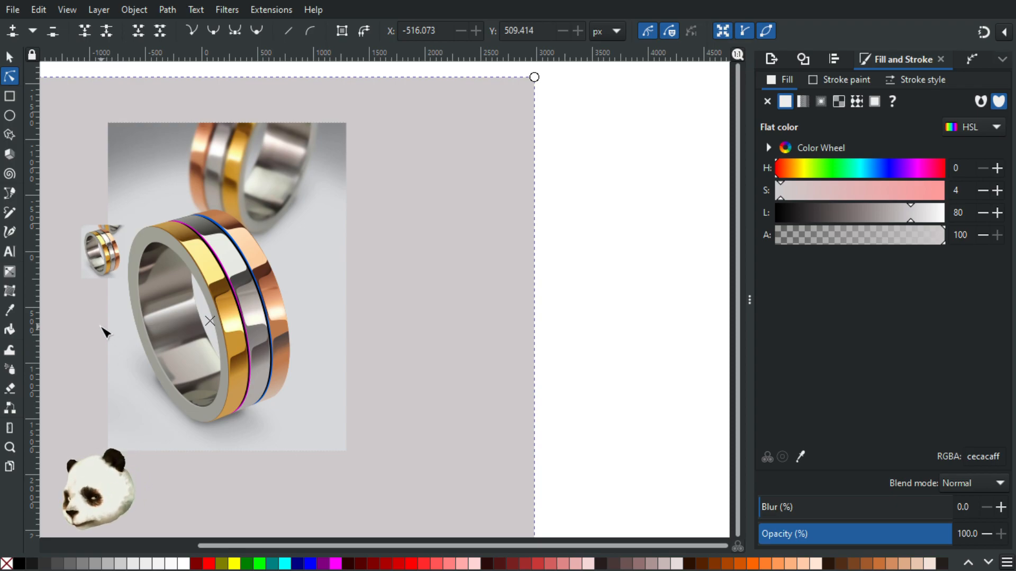
ctrl+scroll(106, 337, up, 2)
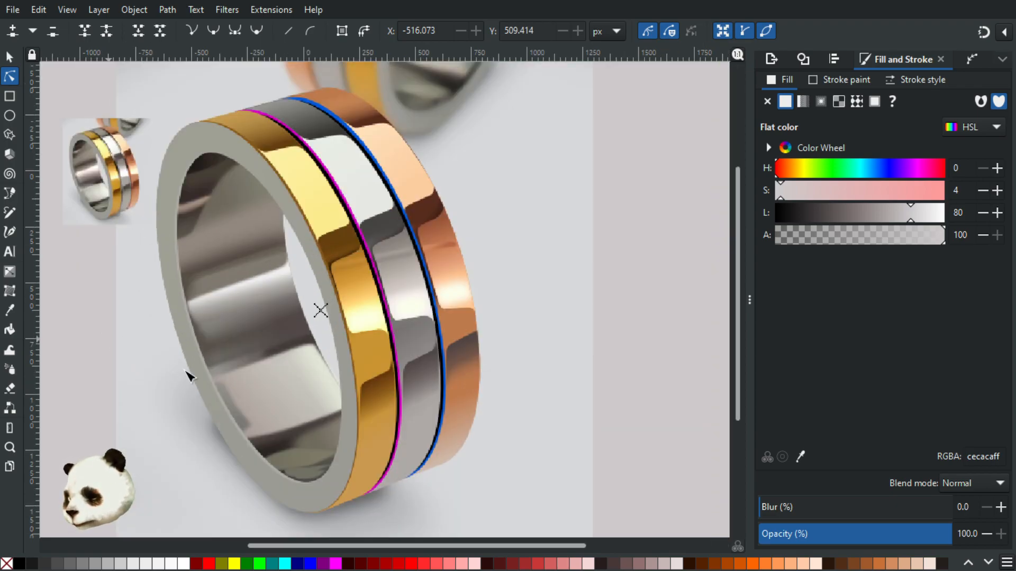
click(225, 376)
ctrl+scroll(211, 391, up, 2)
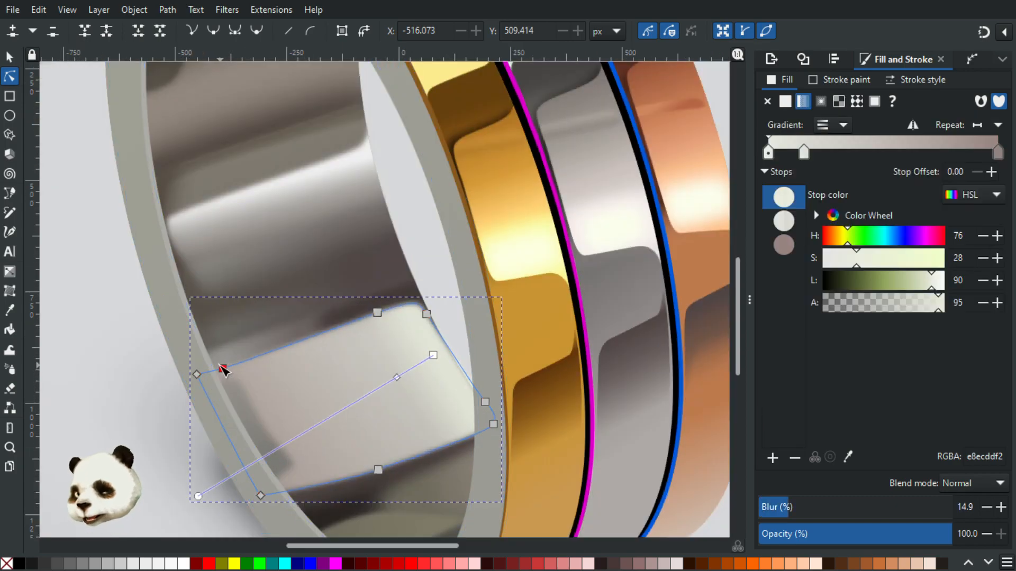
drag(196, 374, 195, 367)
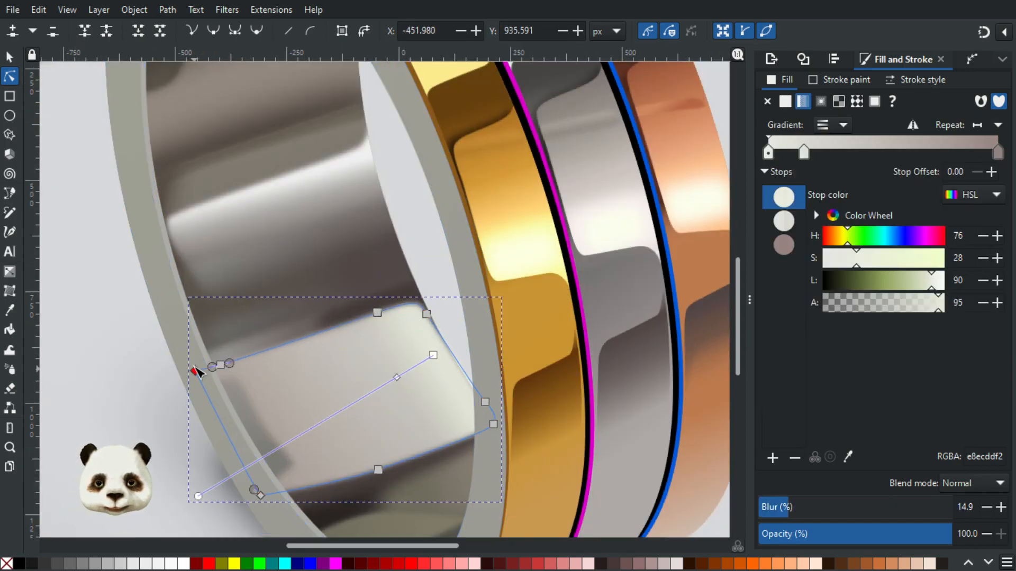
click(104, 373)
Review the whole ring illustration with nothing selected and compare its interior and bands with the small reference ring.
ctrl+scroll(92, 383, down, 3)
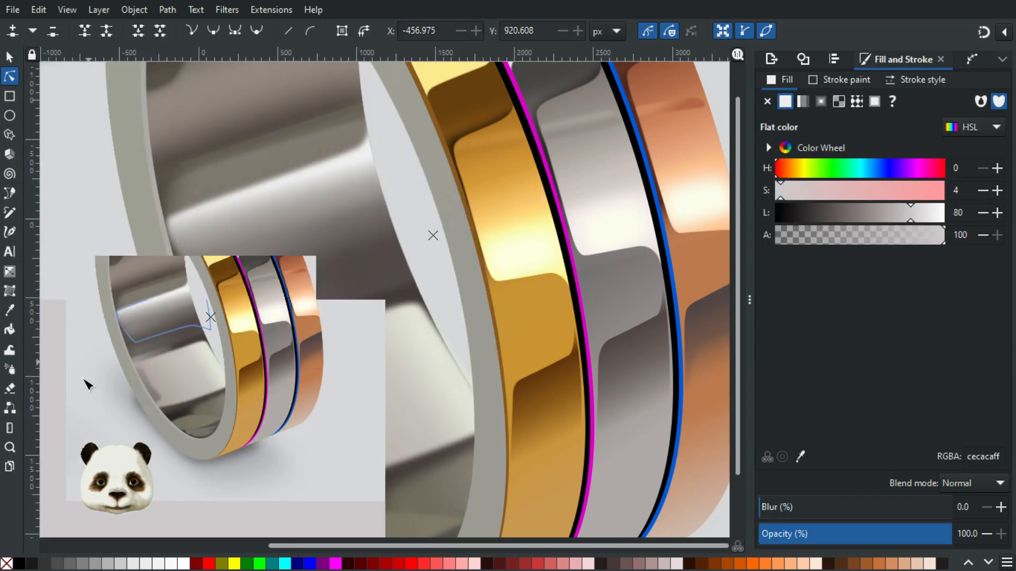
scroll(80, 410, down, 2)
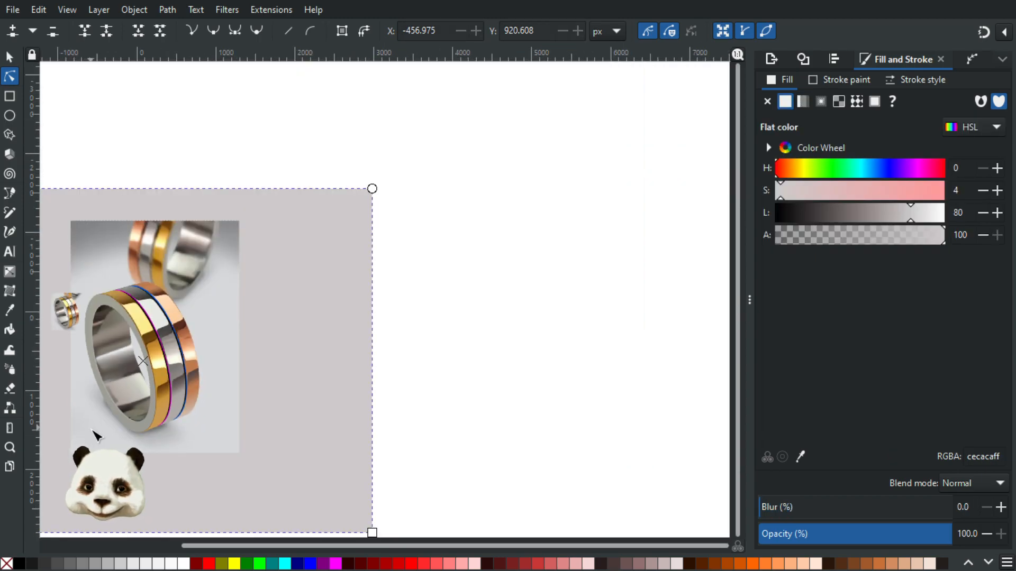
ctrl+scroll(95, 435, down, 1)
drag(373, 416, 532, 372)
scroll(501, 382, down, 2)
scroll(466, 378, up, 2)
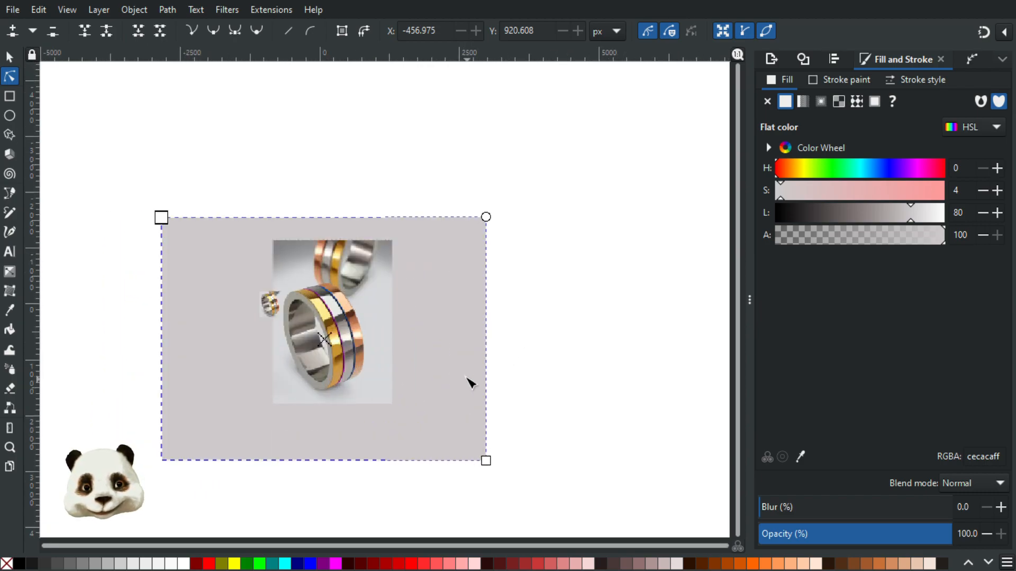
click(562, 353)
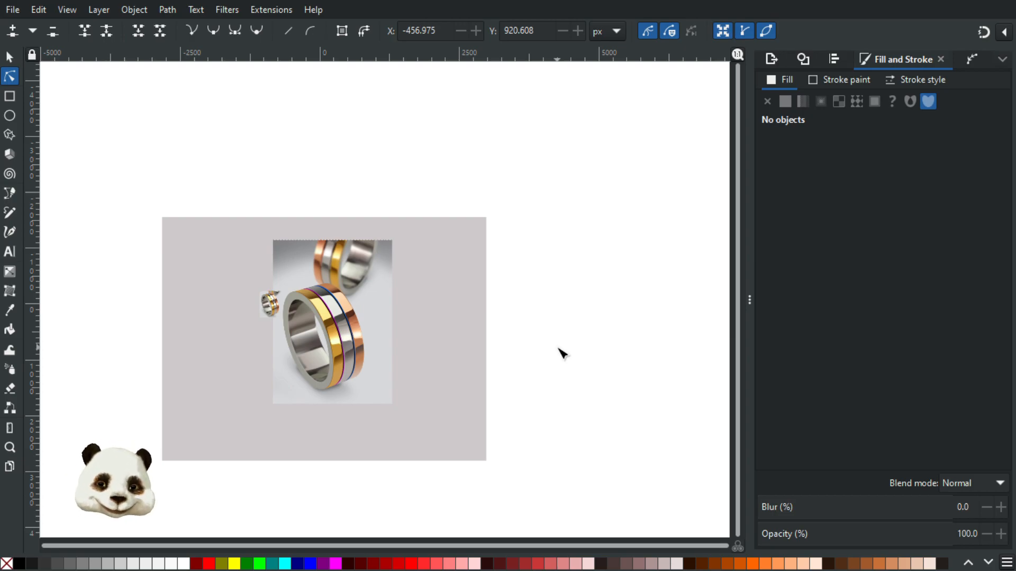
scroll(256, 408, up, 3)
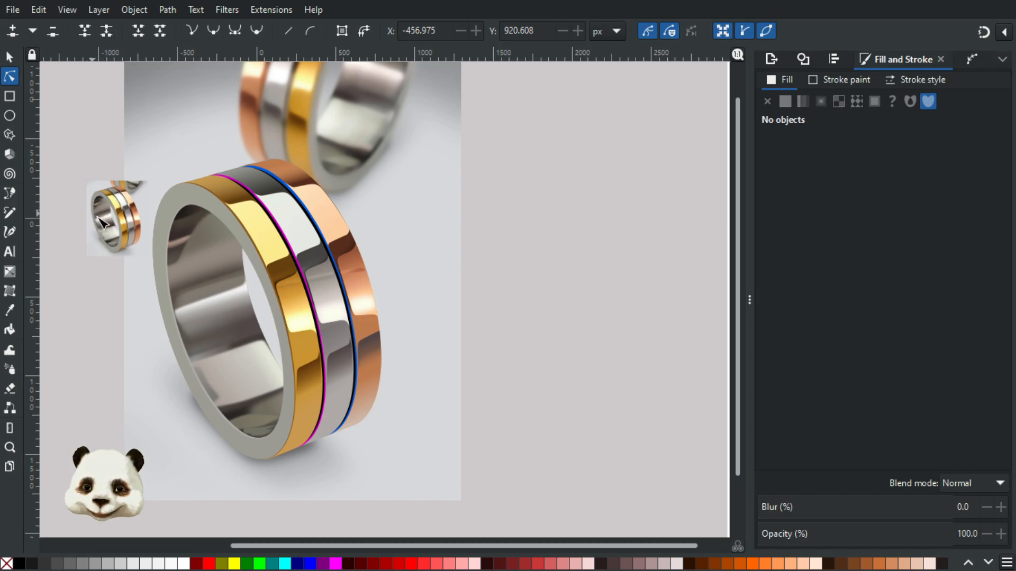
scroll(100, 222, up, 5)
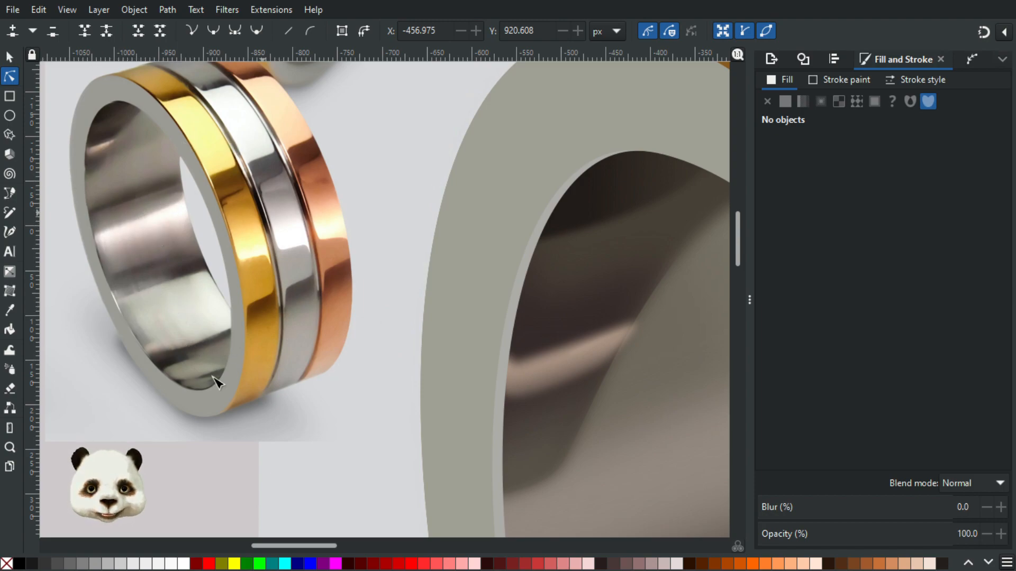
scroll(161, 384, down, 4)
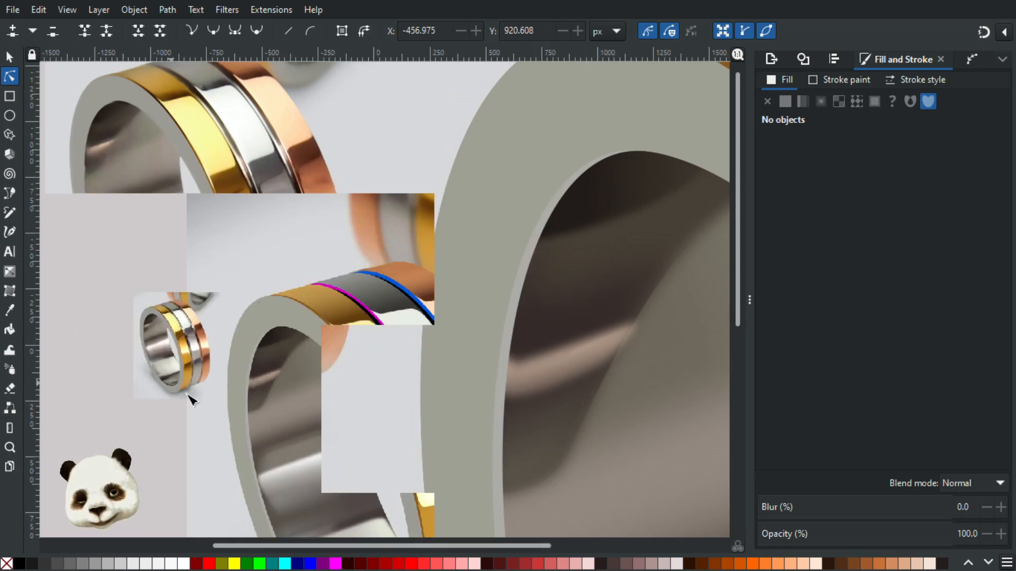
drag(333, 454, 361, 215)
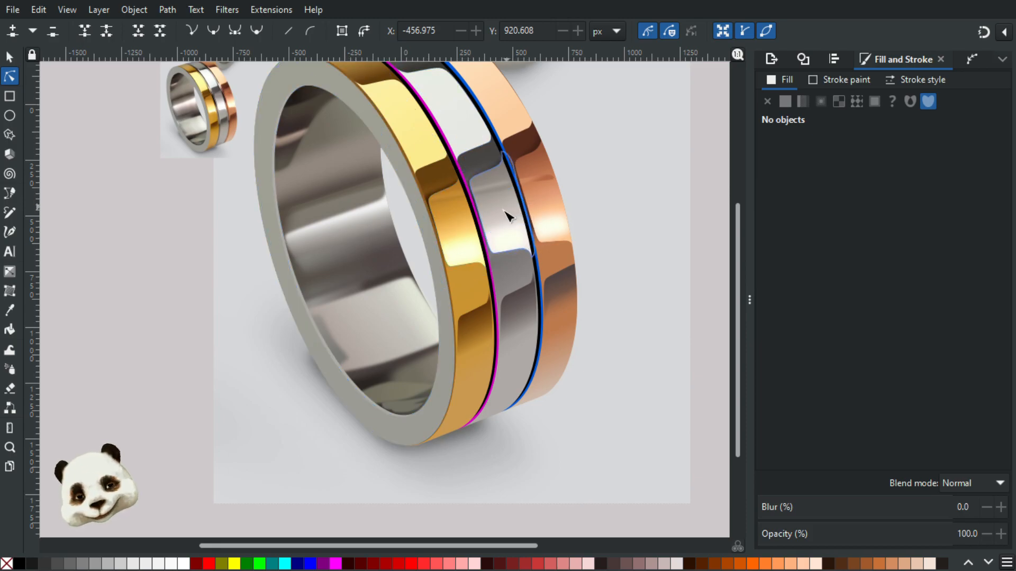
Draw a closed curved shadow shape that follows the ring's lower outer edge from the lower left to beneath the silver band.
scroll(524, 341, up, 5)
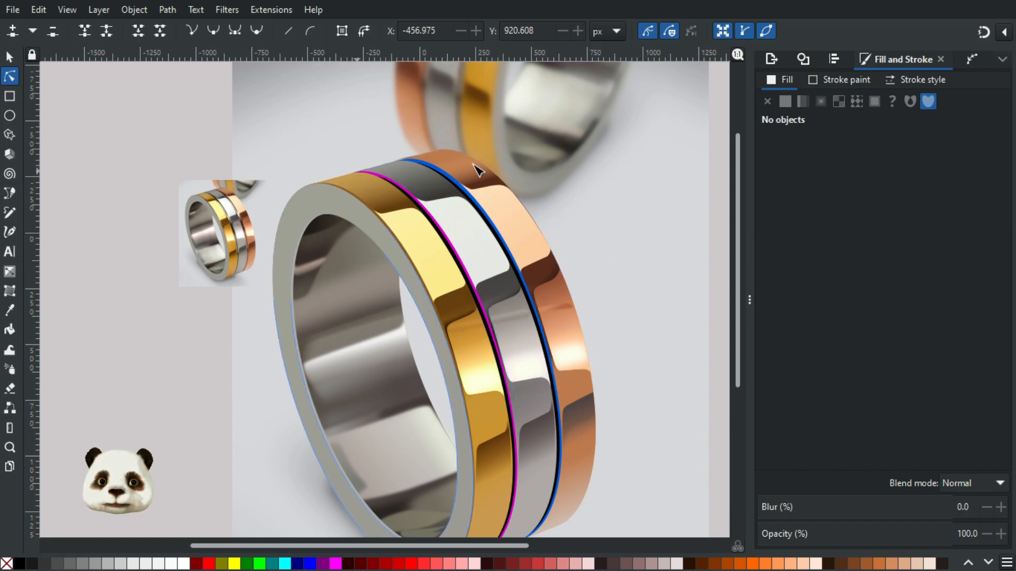
drag(657, 400, 719, 189)
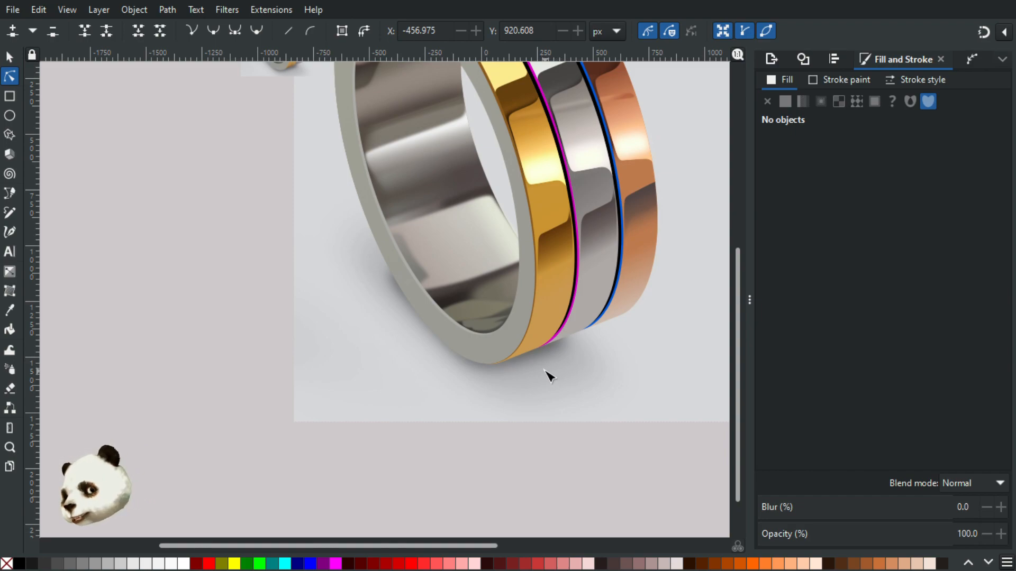
key(b)
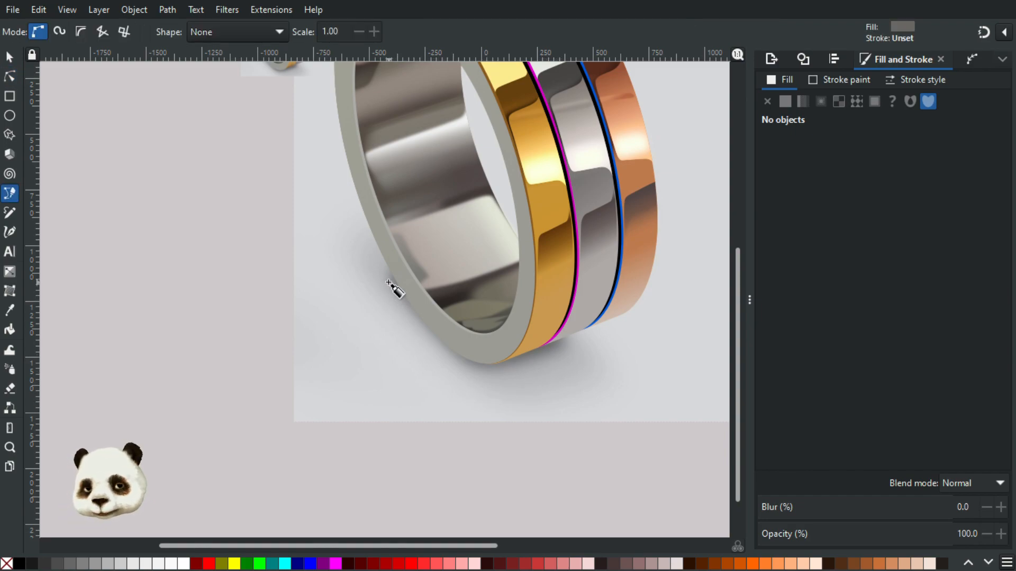
click(401, 267)
drag(387, 277, 392, 286)
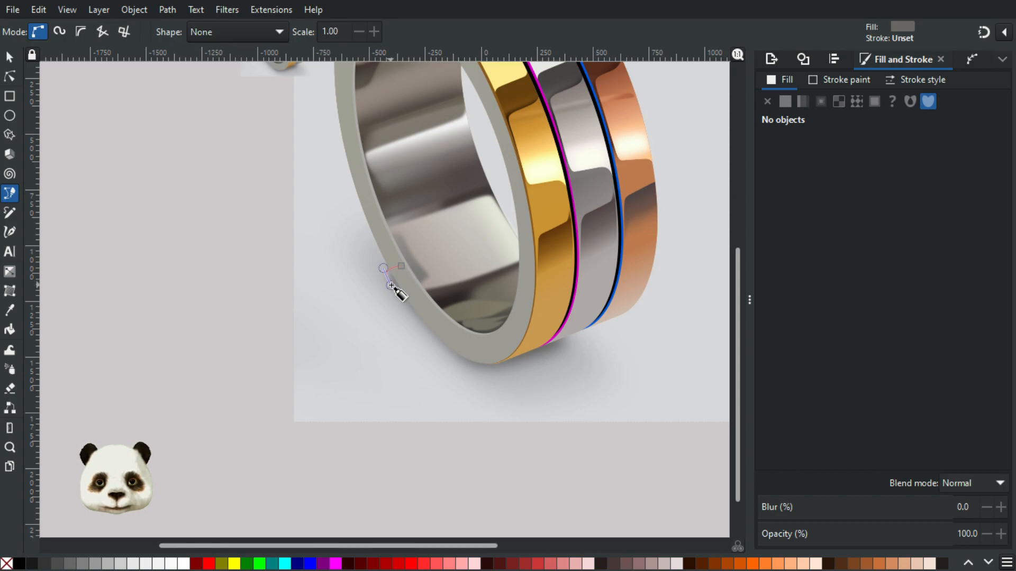
drag(460, 362, 500, 386)
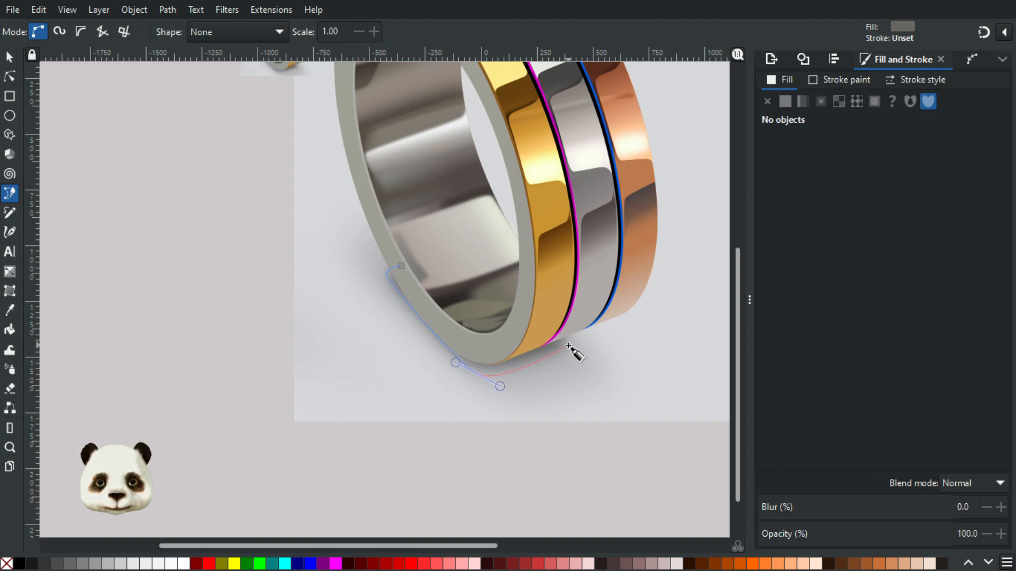
click(567, 344)
drag(462, 252, 446, 253)
click(402, 267)
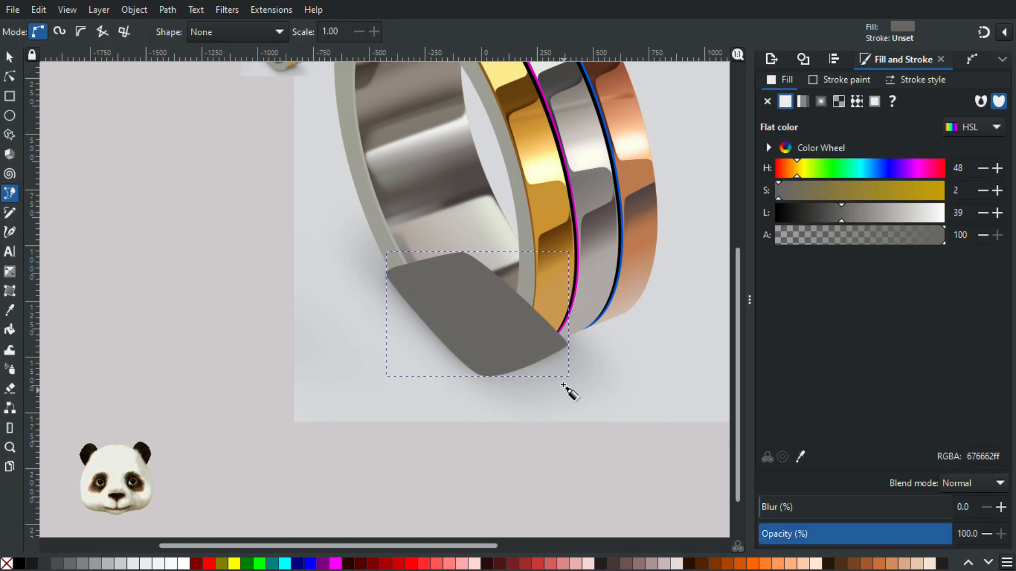
Stack the new grey shadow shape behind the ring, just above the backdrop, and blur it to 30%.
key(End)
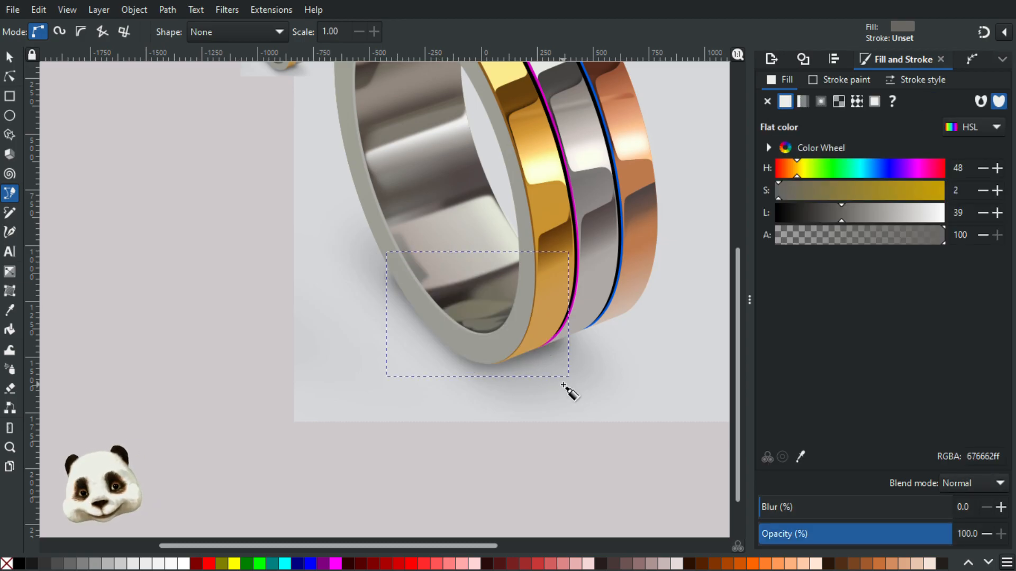
key(Page_Up)
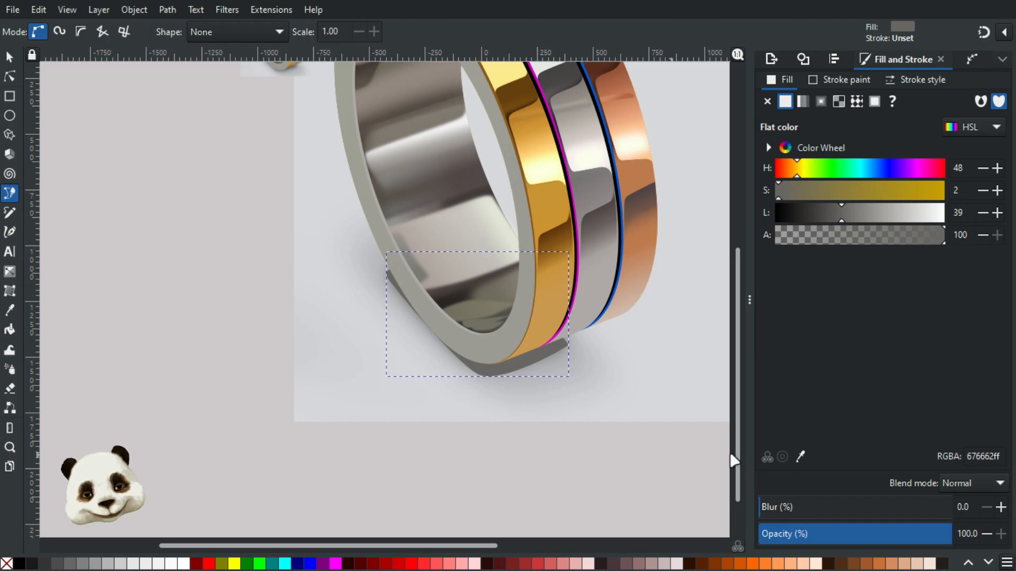
drag(787, 509, 823, 514)
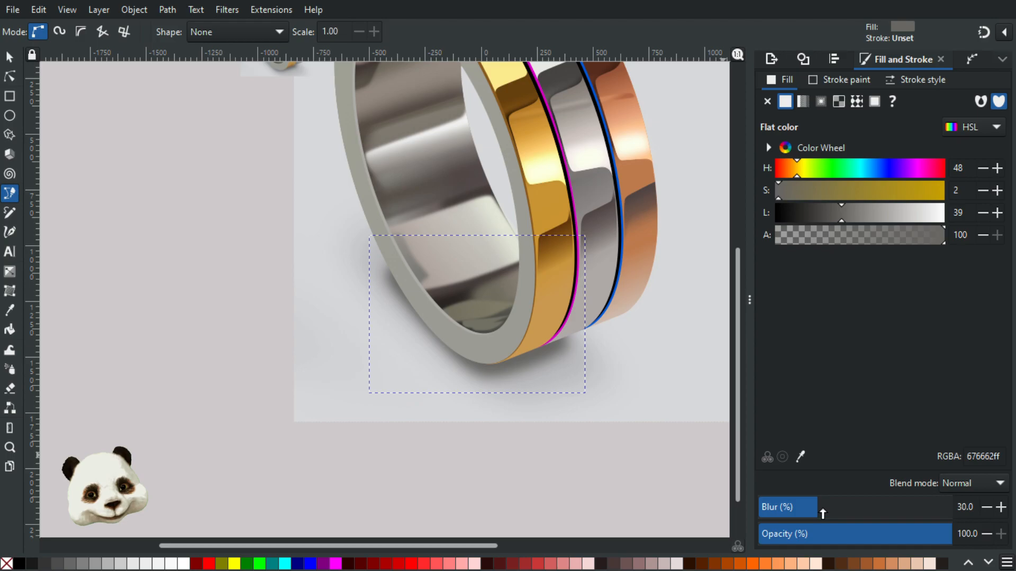
Draw a second, larger closed shadow shape extending well beyond the ring's lower left edge and below its silver band.
drag(528, 443, 462, 454)
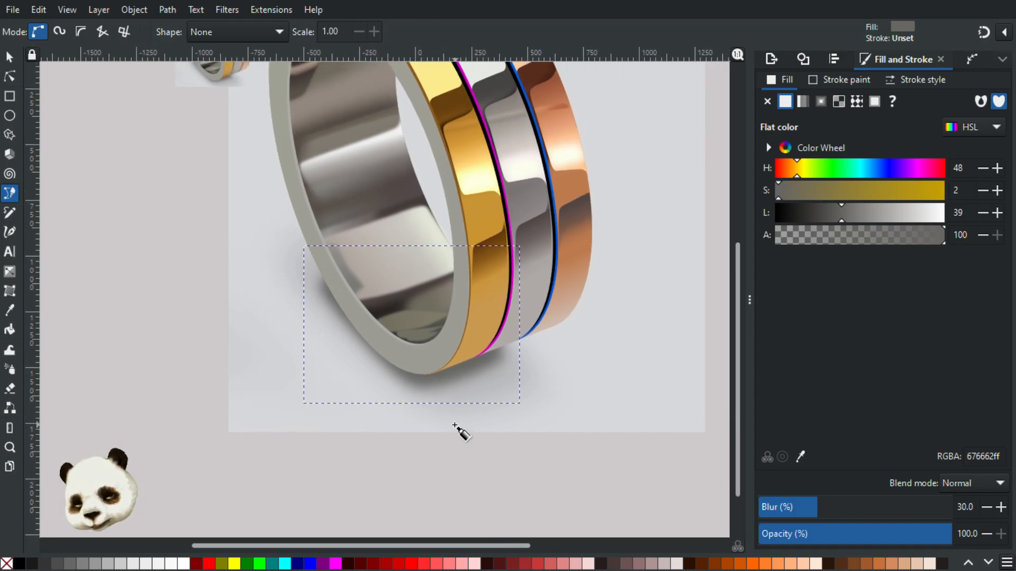
click(285, 260)
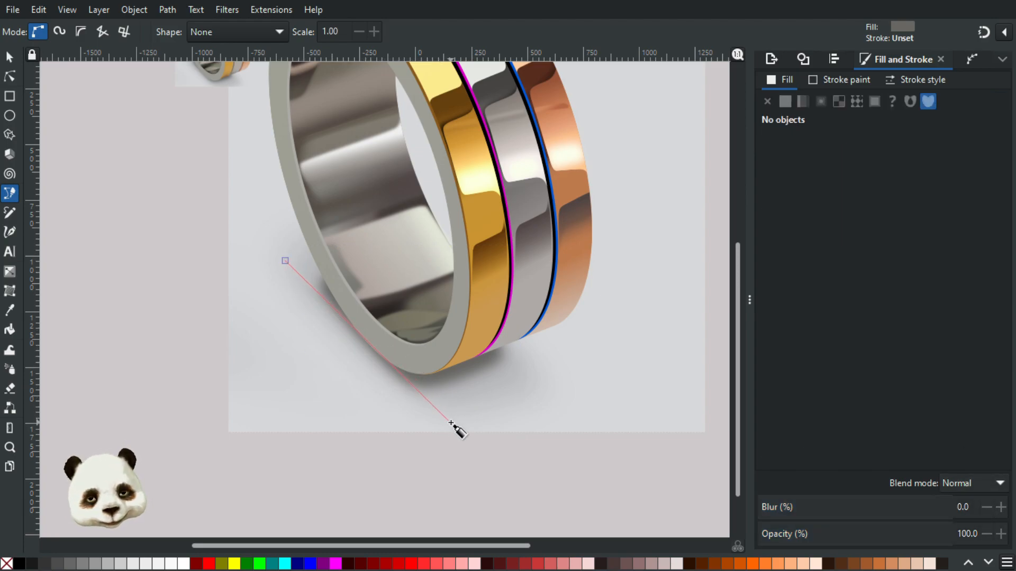
key(Escape)
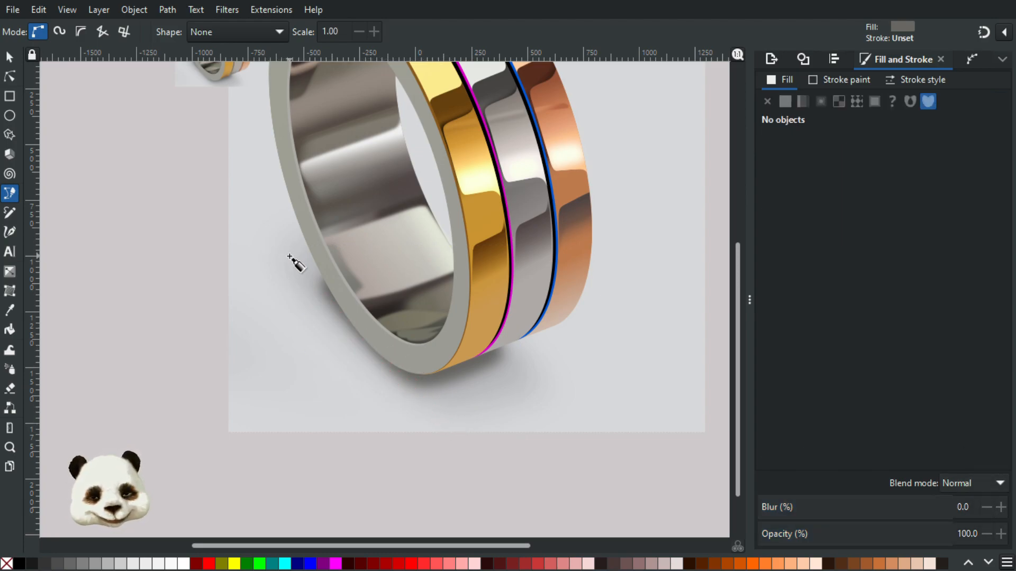
click(290, 252)
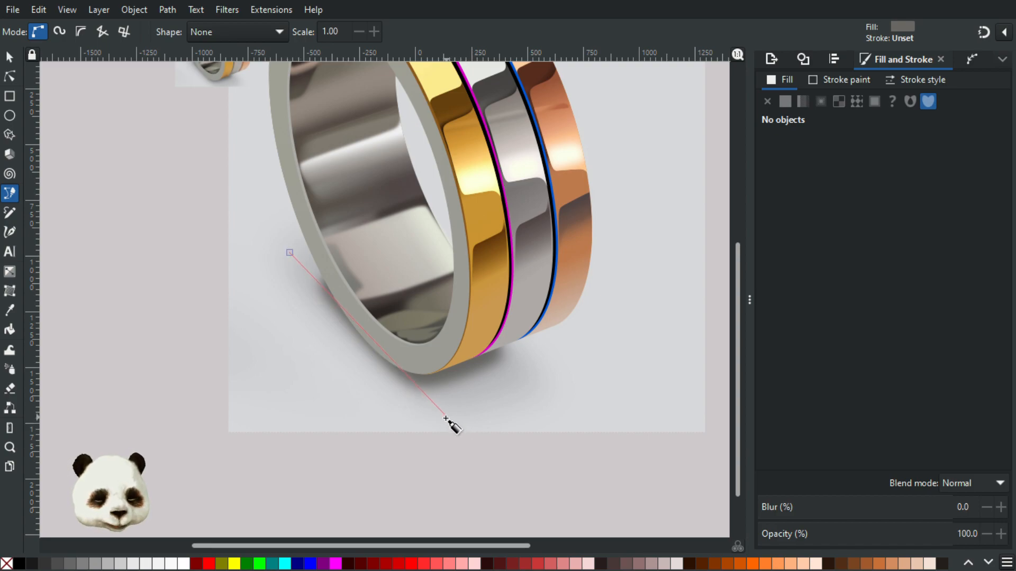
drag(438, 417, 482, 423)
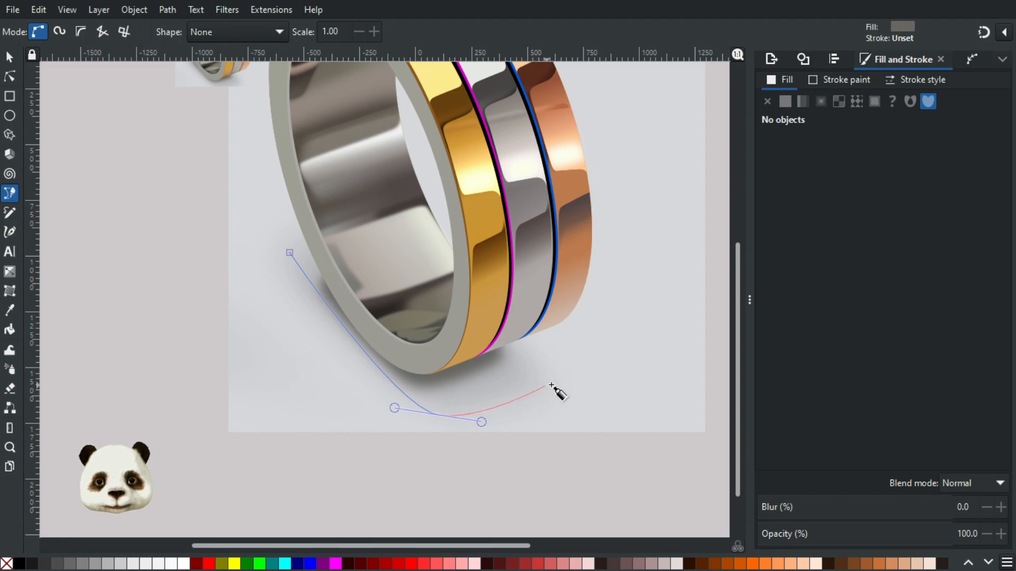
drag(546, 384, 539, 371)
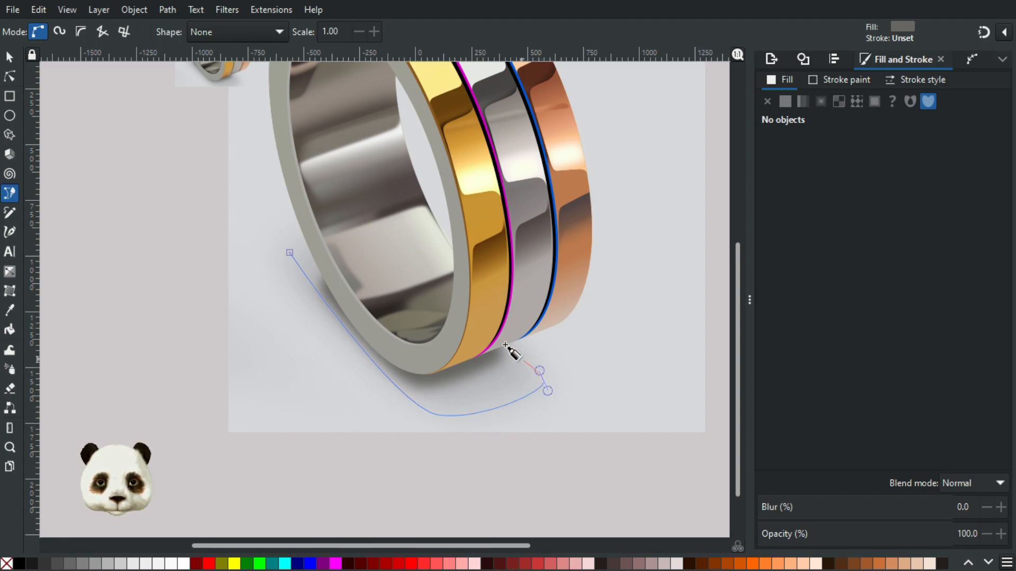
click(402, 236)
drag(290, 252, 271, 293)
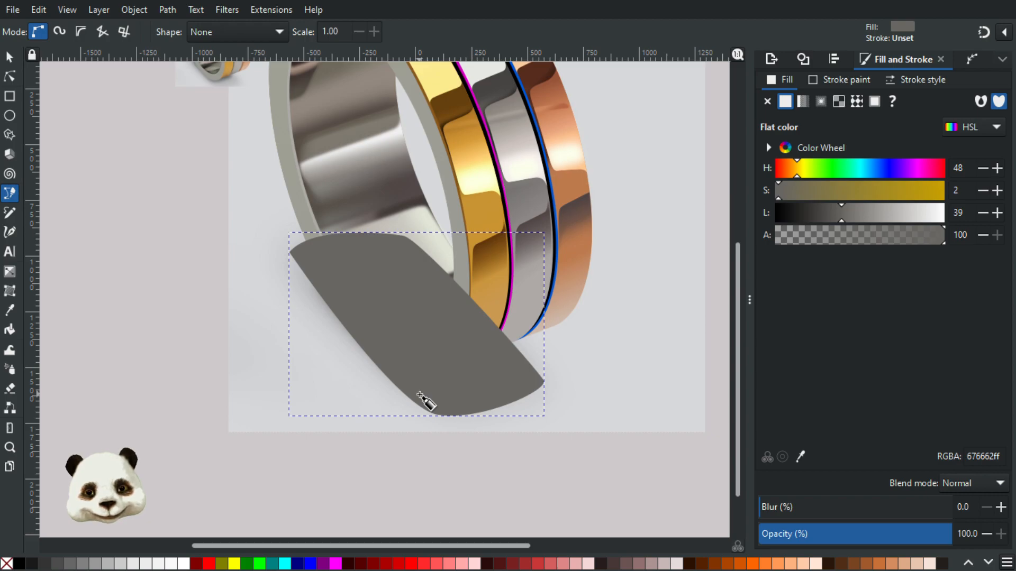
Stack the larger shadow behind the ring, just above the backdrop, and give it 30% blur and 20% opacity.
key(Page_Down)
key(Page_Down)
key(Page_Down)
key(Page_Down)
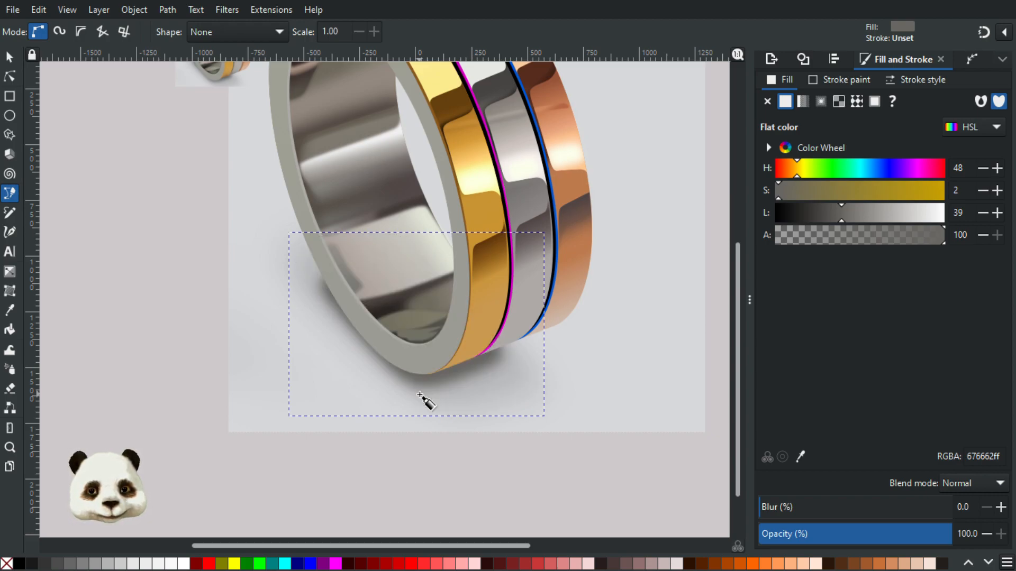
key(Page_Up)
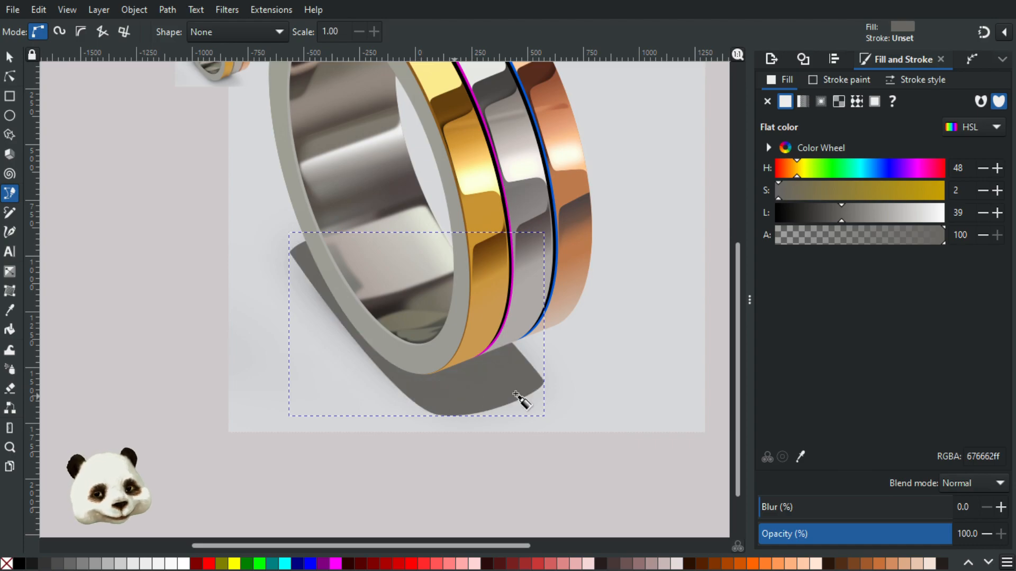
click(780, 532)
click(818, 508)
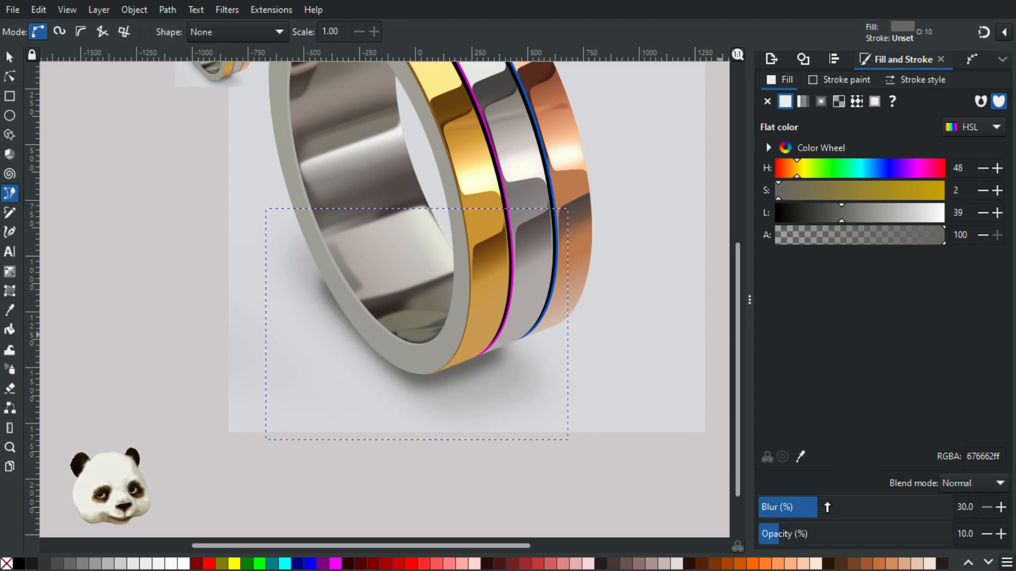
click(802, 534)
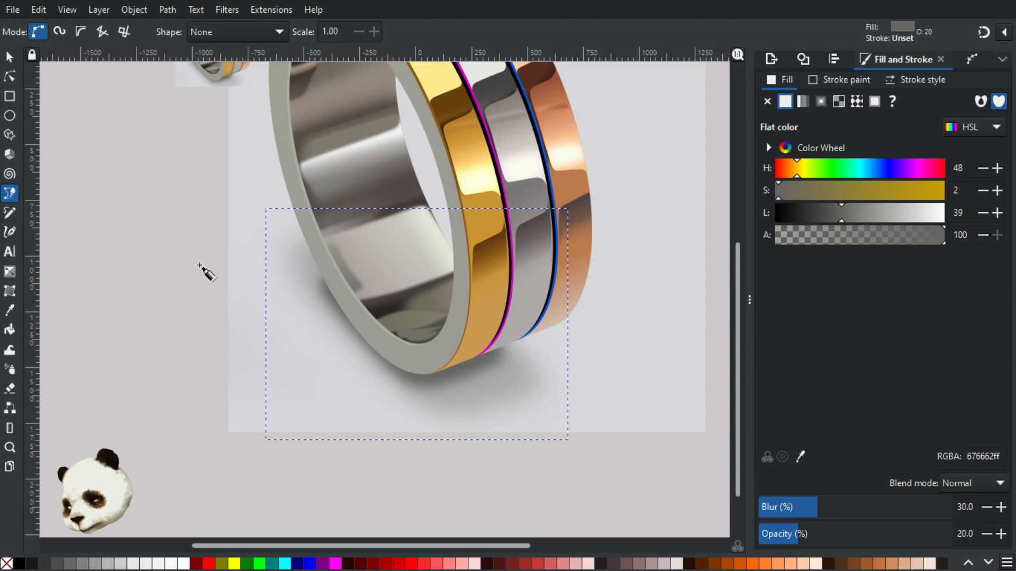
Move the lower right corner node of the larger shadow slightly downward.
click(9, 78)
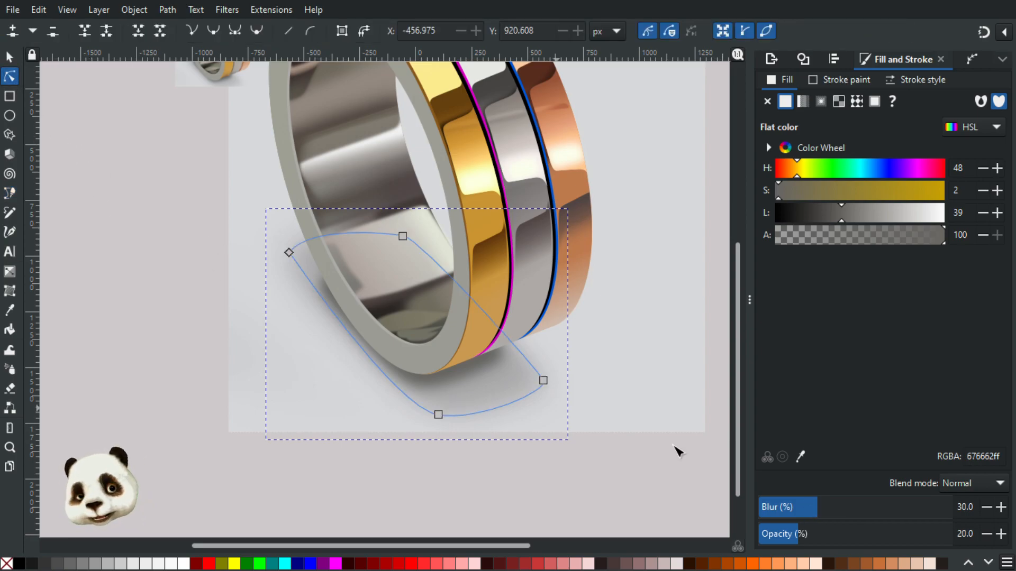
click(541, 388)
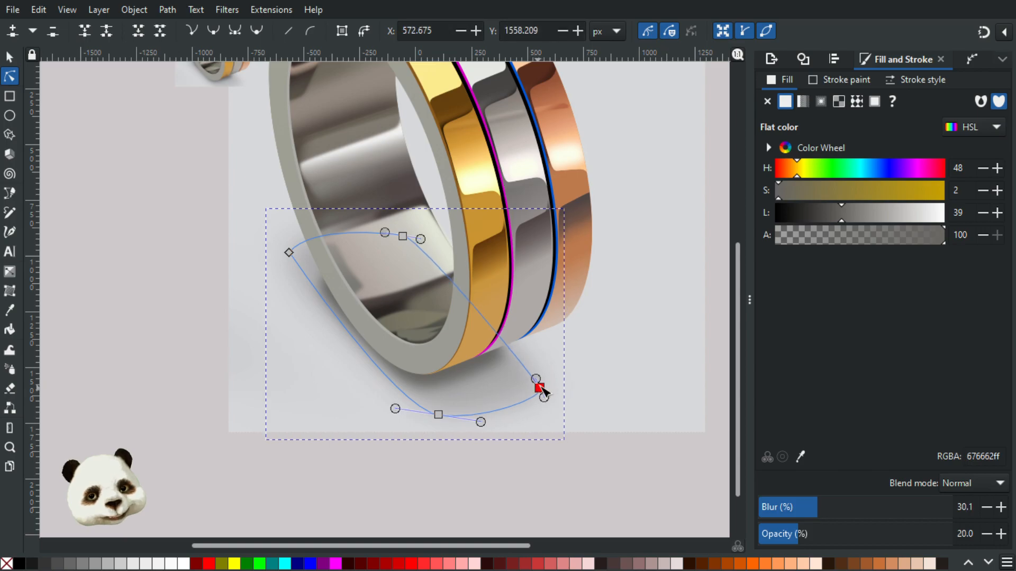
drag(540, 388, 541, 385)
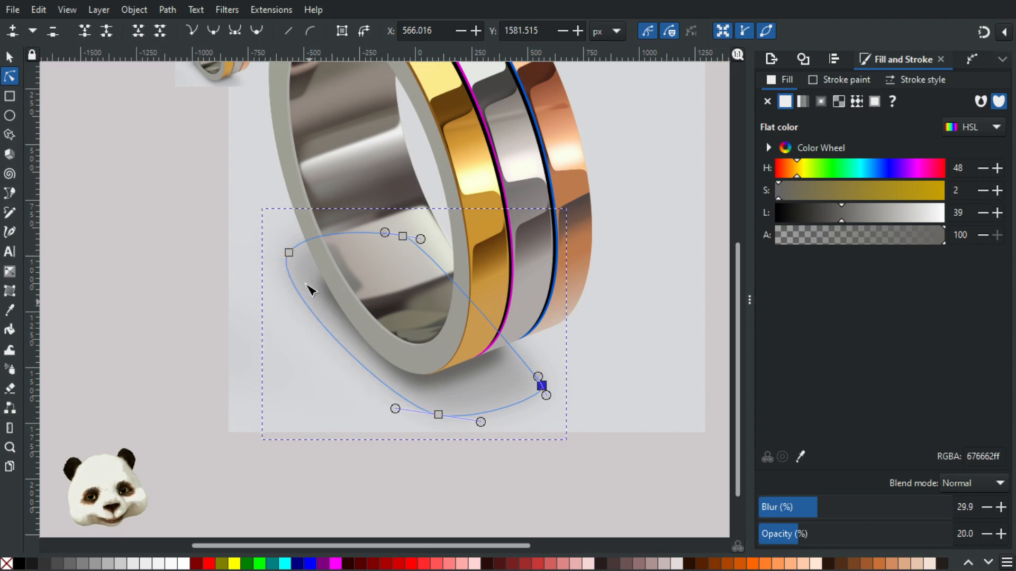
Round the left corner of the larger shadow by adding nodes on both sides, retracting the stray handle and deleting the corner node.
scroll(260, 254, up, 4)
double_click(400, 285)
ctrl+click(388, 267)
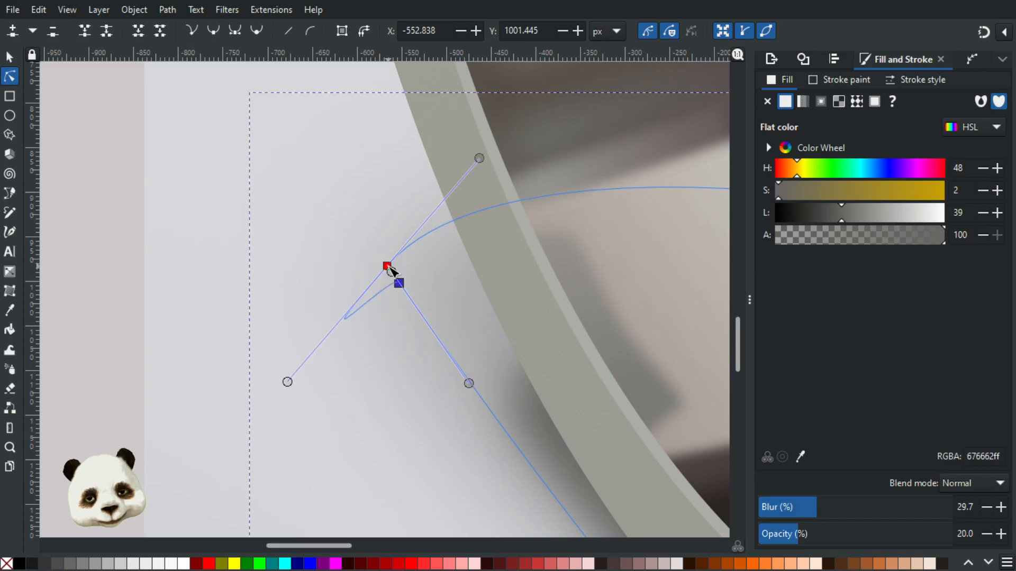
ctrl+click(288, 382)
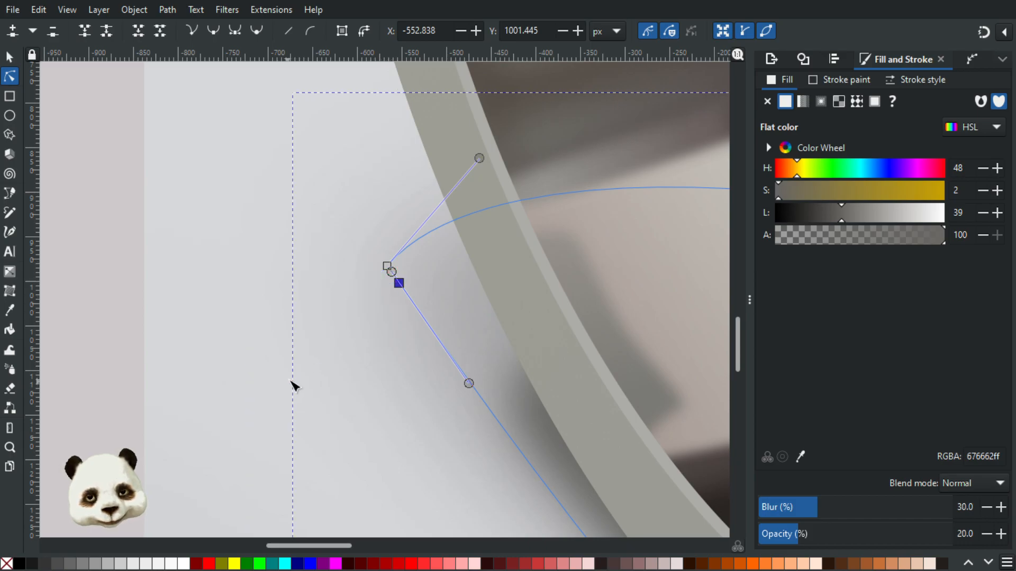
scroll(374, 254, up, 2)
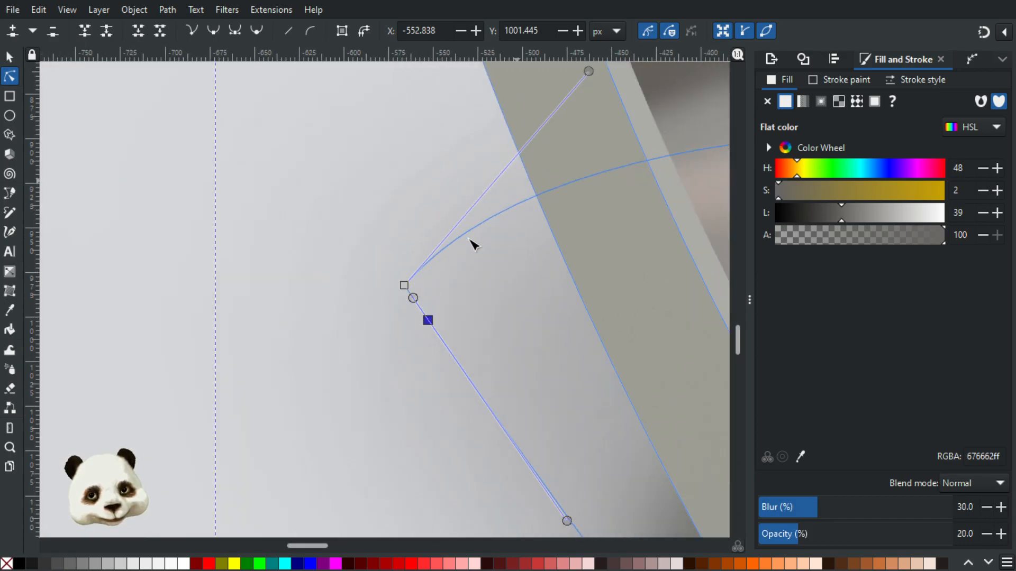
click(418, 273)
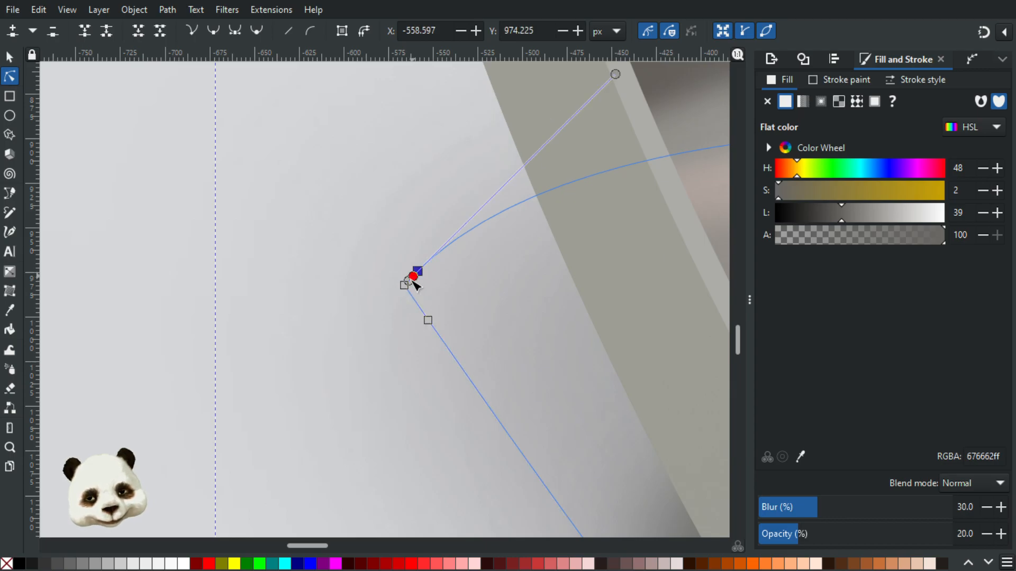
click(405, 287)
key(Delete)
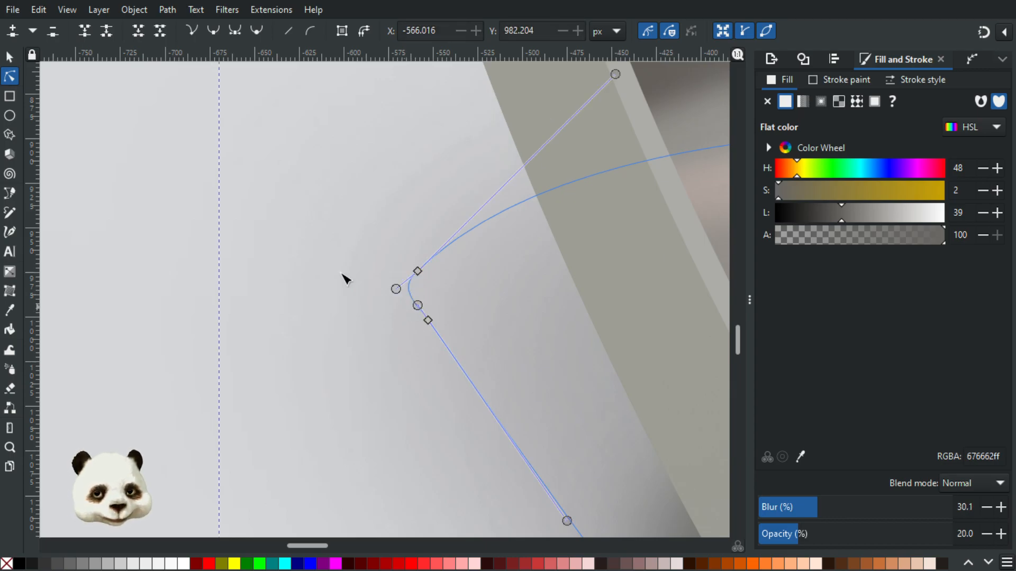
Give the larger shadow a linear gradient from opaque grey at the ring's left edge to transparent below its lower end.
ctrl+scroll(326, 253, down, 8)
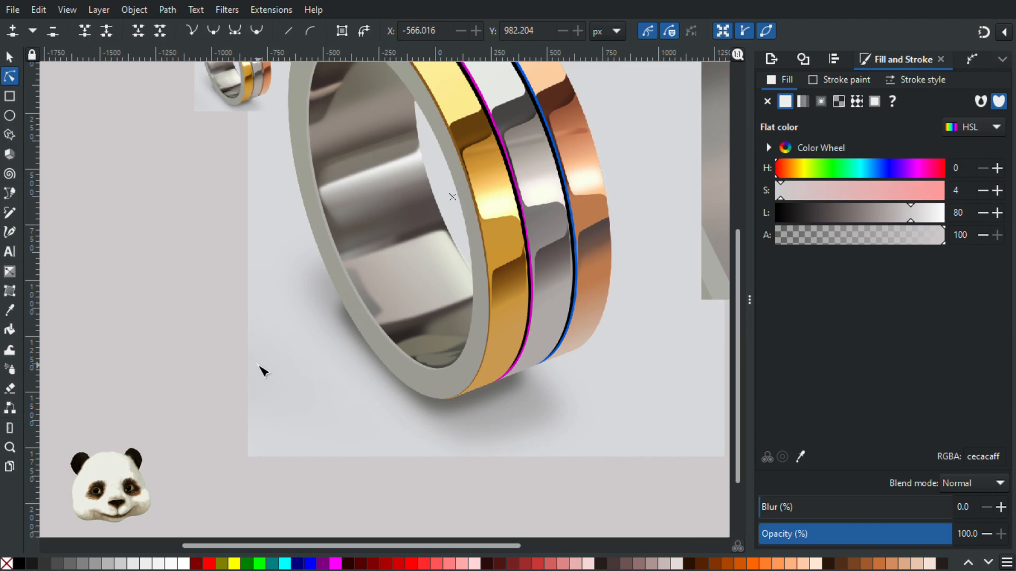
ctrl+scroll(275, 381, up, 1)
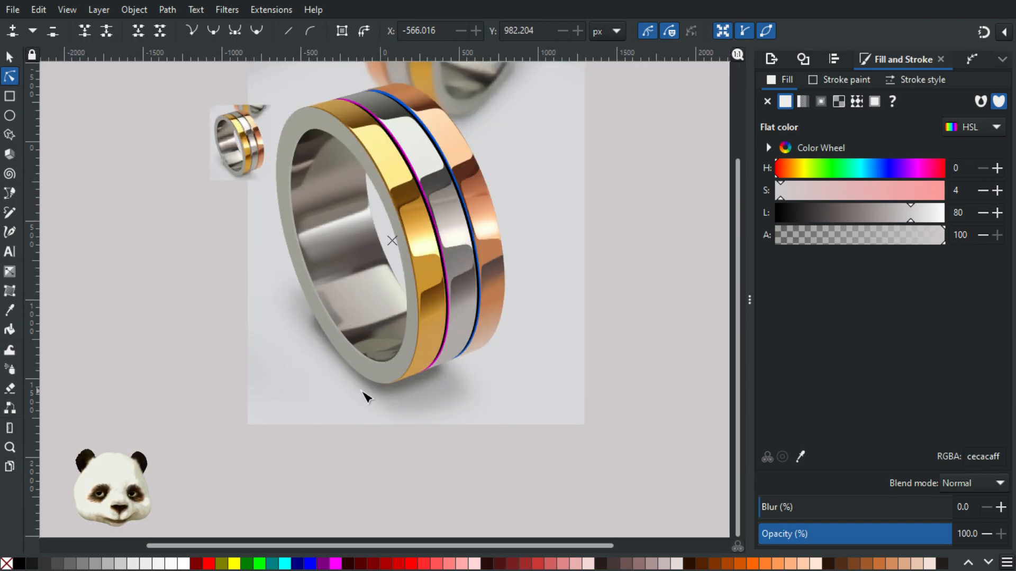
click(304, 307)
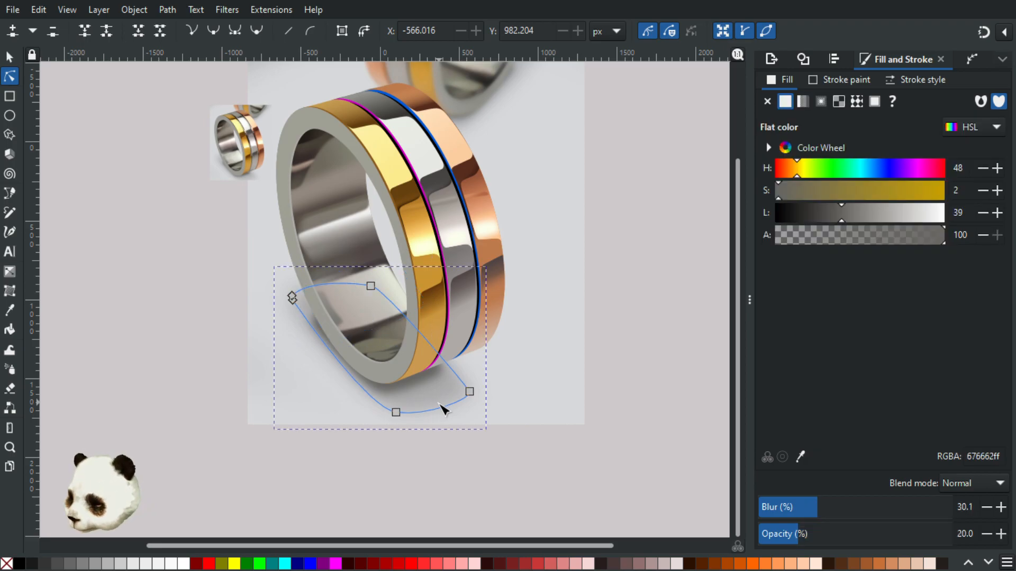
key(h)
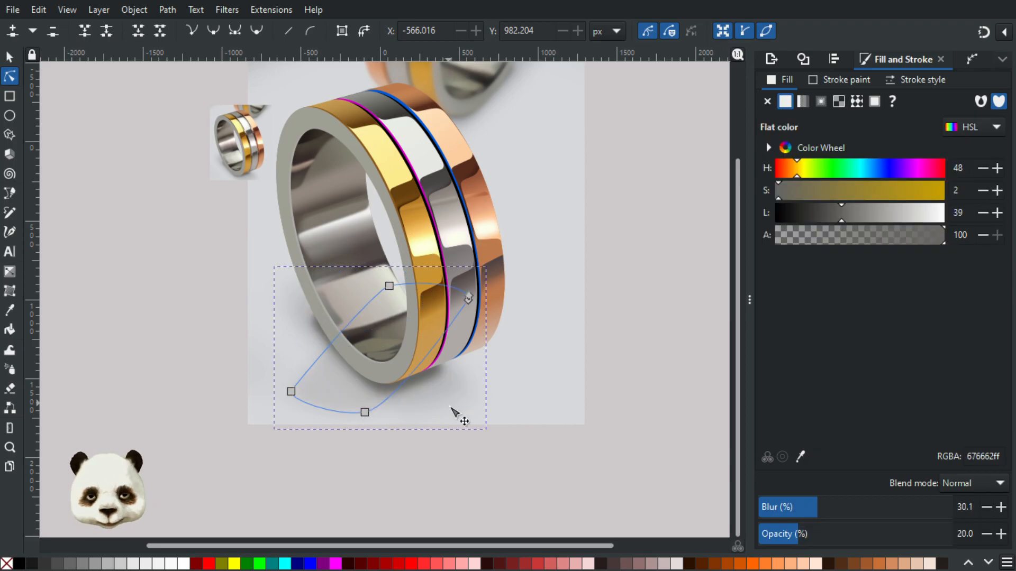
key(h)
key(g)
drag(431, 396, 306, 289)
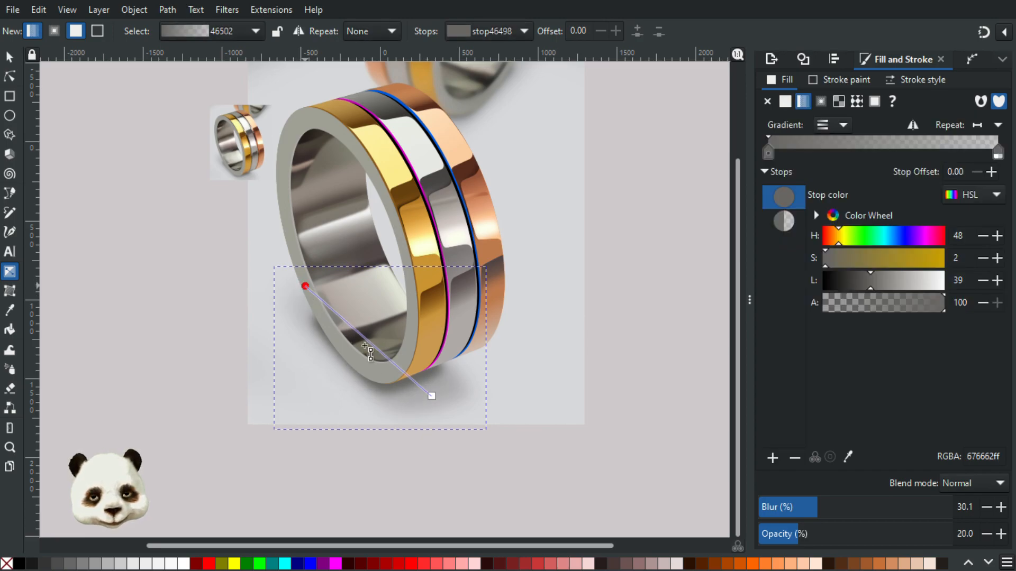
click(431, 396)
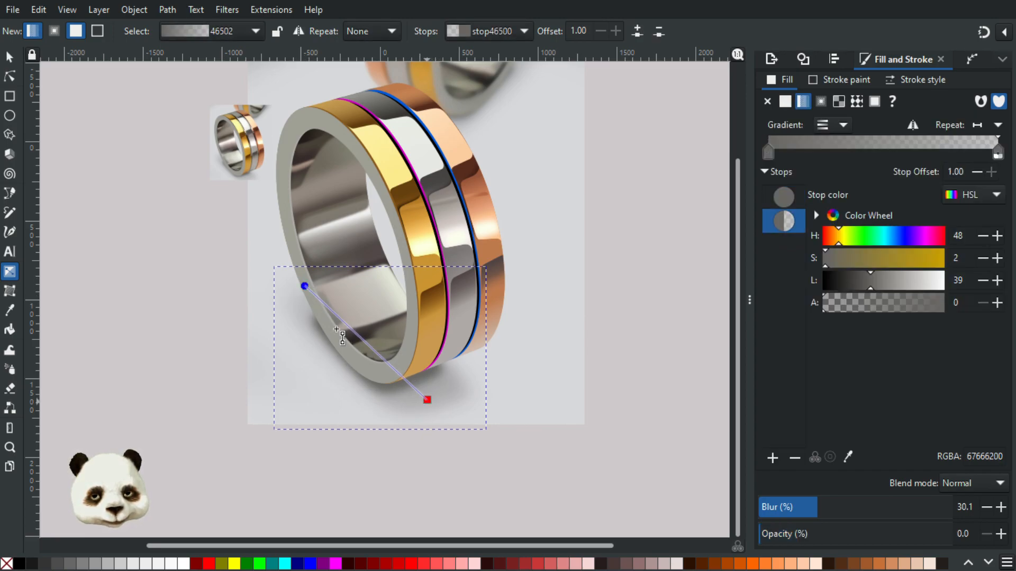
click(305, 287)
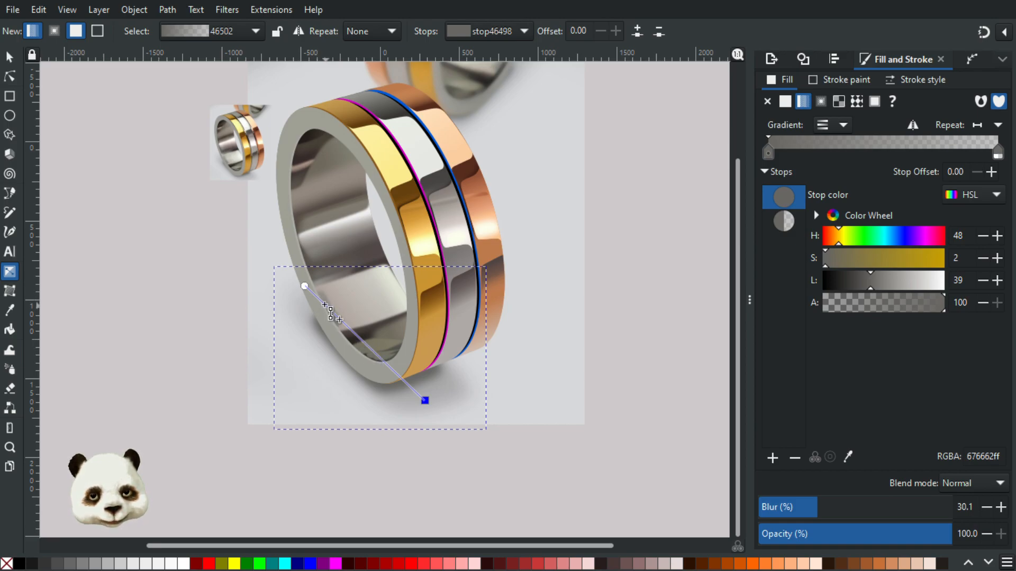
Add two intermediate stops to the larger shadow's gradient, one near each end, and set both to 100% alpha.
double_click(407, 384)
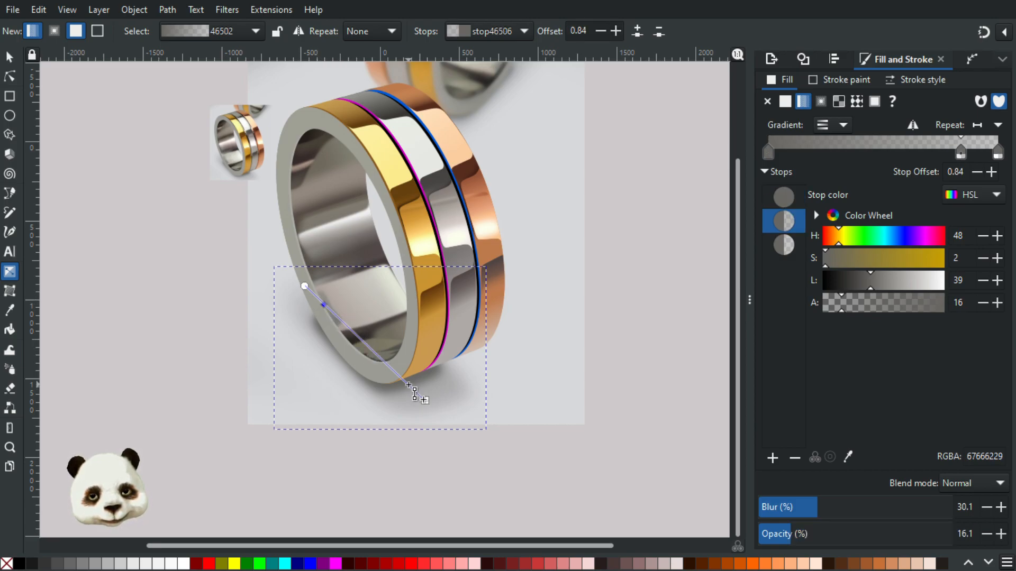
double_click(408, 385)
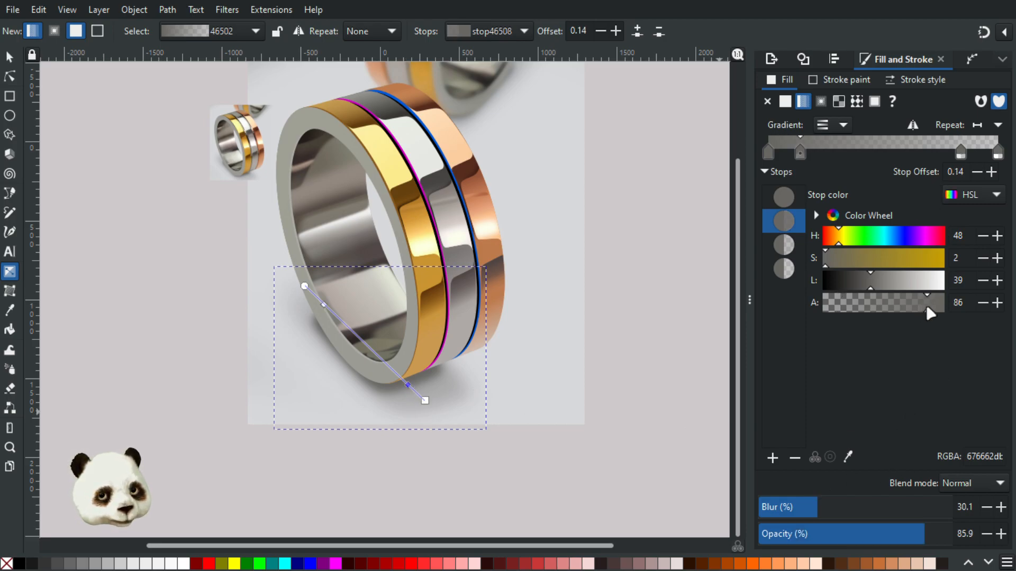
drag(929, 314, 1013, 320)
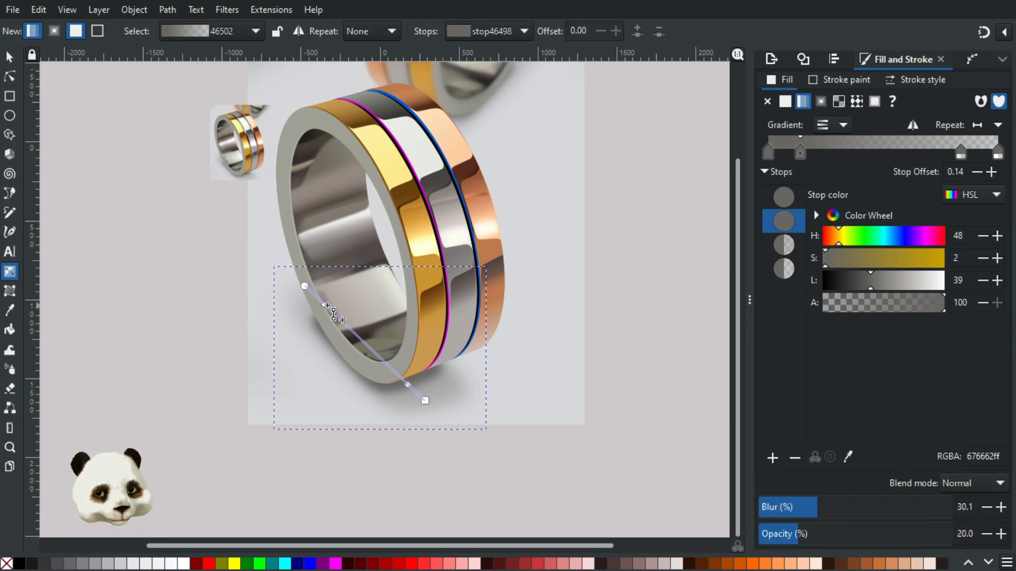
click(324, 305)
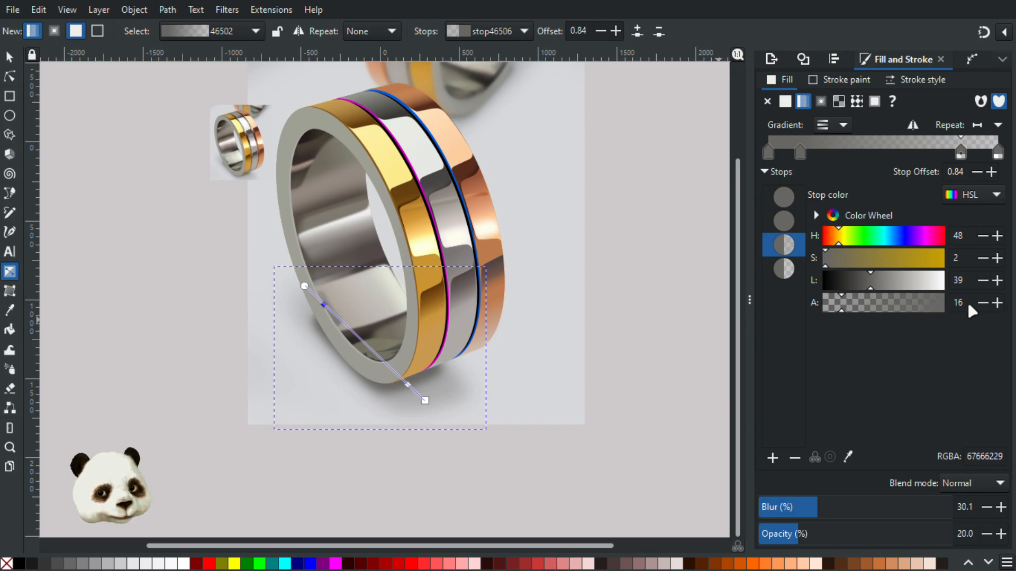
drag(957, 304, 998, 310)
Make the lower gradient stop of the larger shadow fully transparent and shift the opposite end stop slightly up and to the right.
click(425, 400)
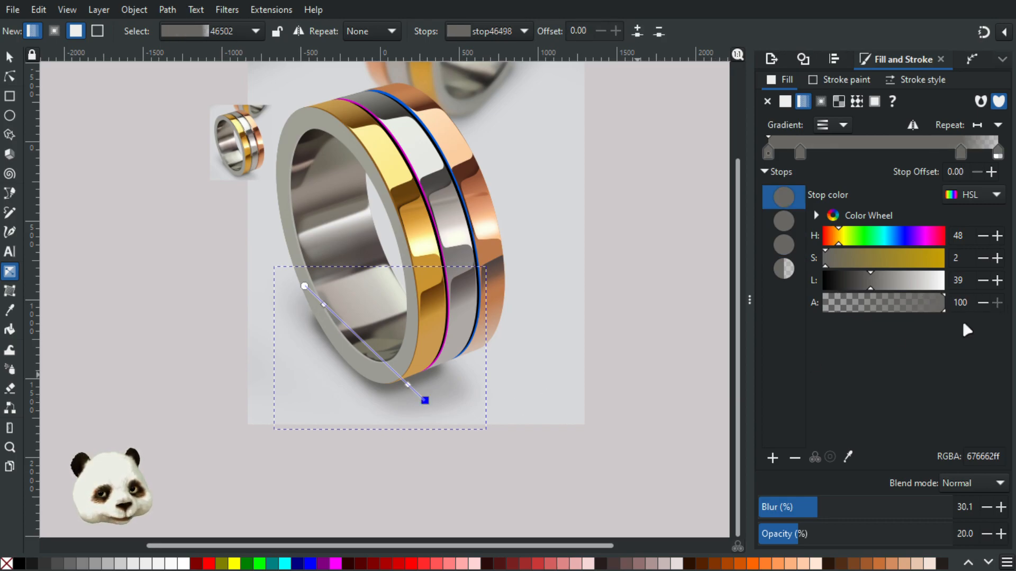
drag(900, 311, 728, 308)
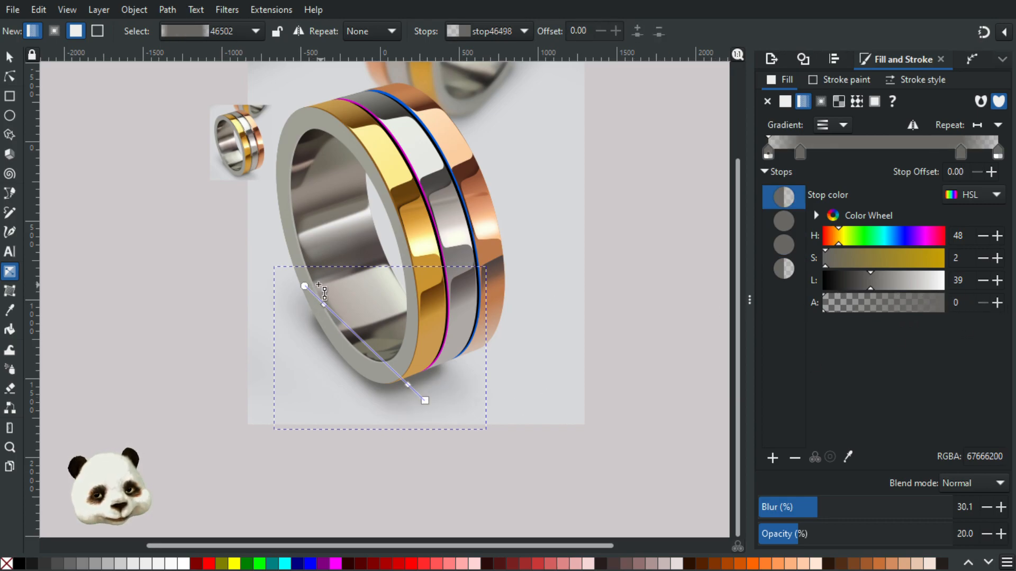
click(304, 286)
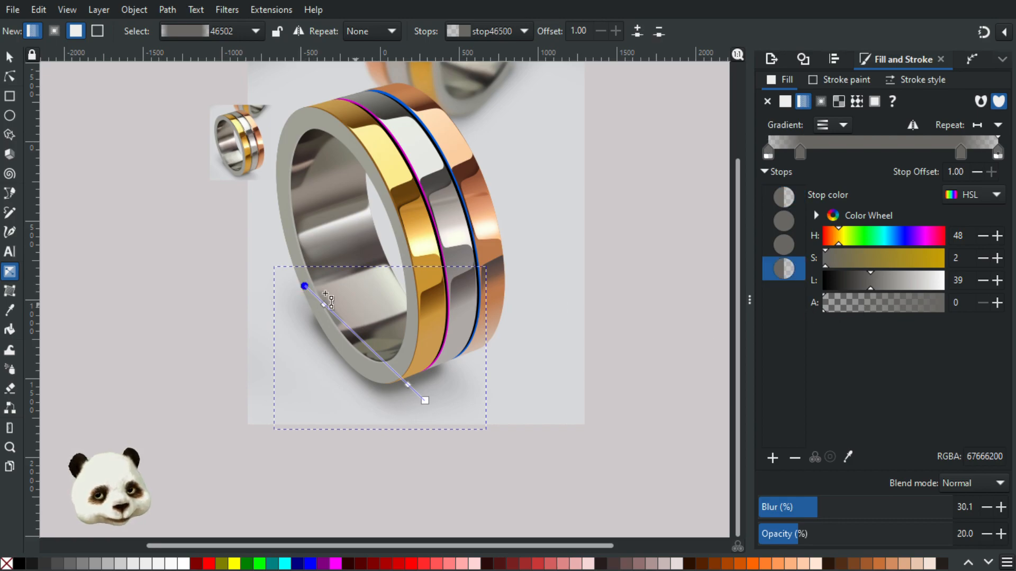
drag(308, 282, 317, 279)
key(ctrl+z)
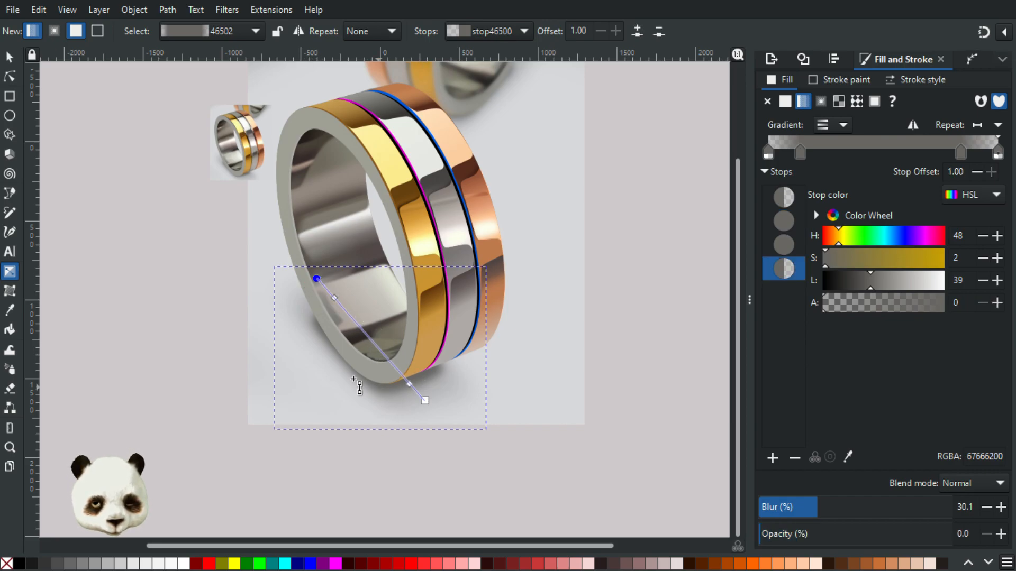
Reduce the opacity of the smaller shadow directly beneath the ring to 40%.
click(10, 57)
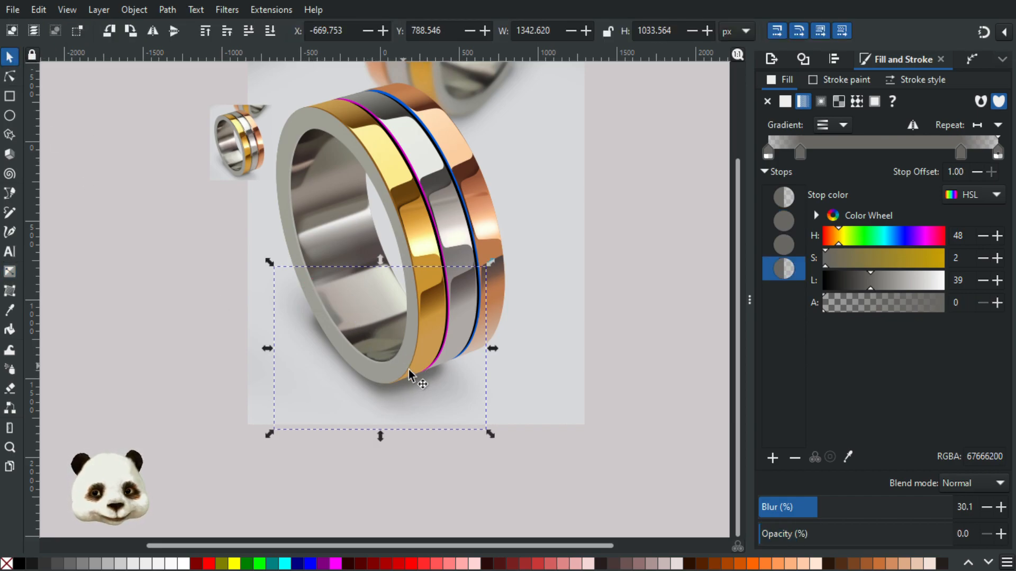
click(426, 392)
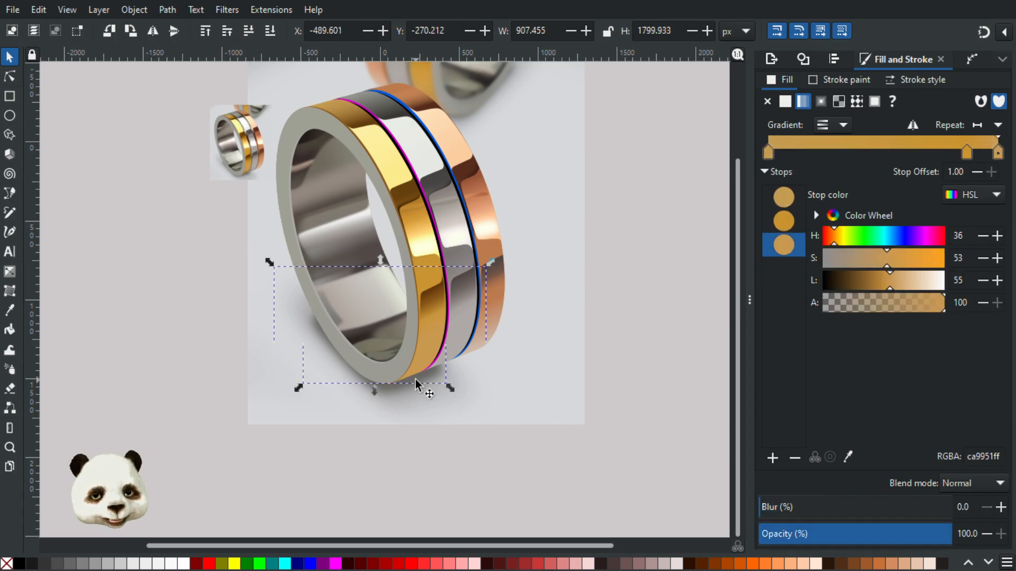
click(387, 392)
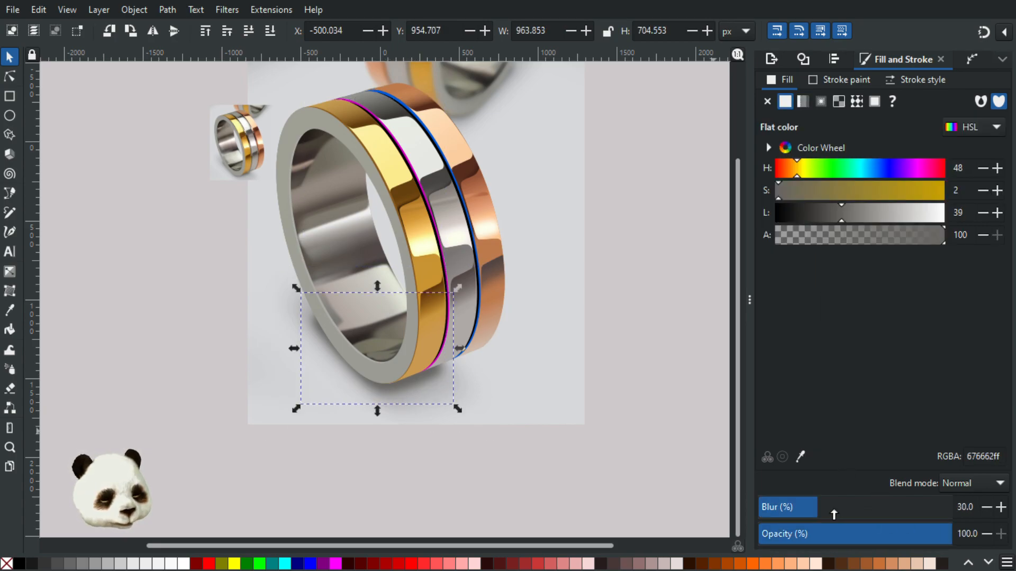
drag(912, 536, 825, 543)
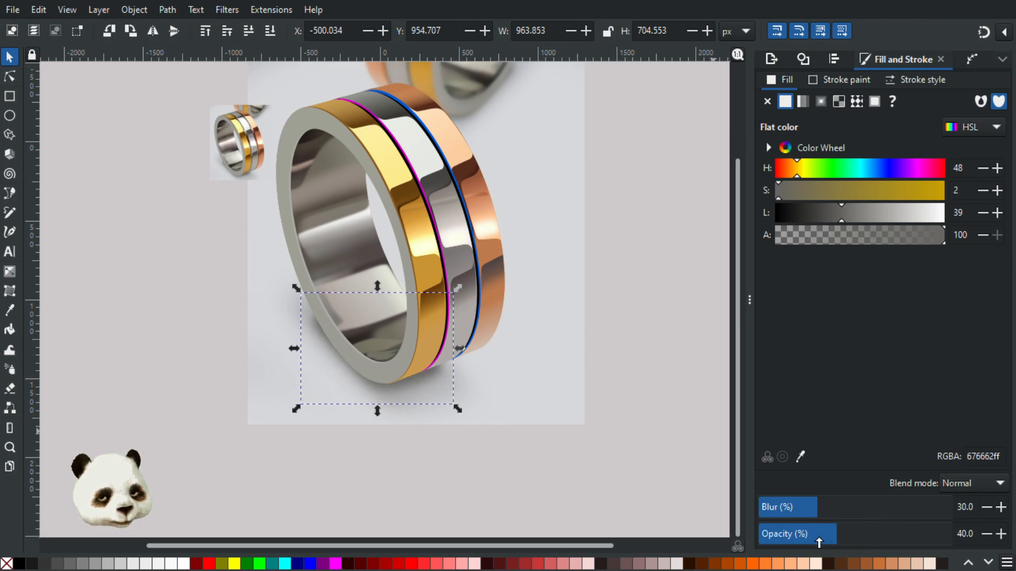
click(645, 330)
Place a copy of the complete ring illustration, including its shadows, on the blank white canvas to the right of the grey backdrop.
scroll(639, 329, down, 3)
drag(651, 325, 509, 316)
drag(630, 206, 360, 383)
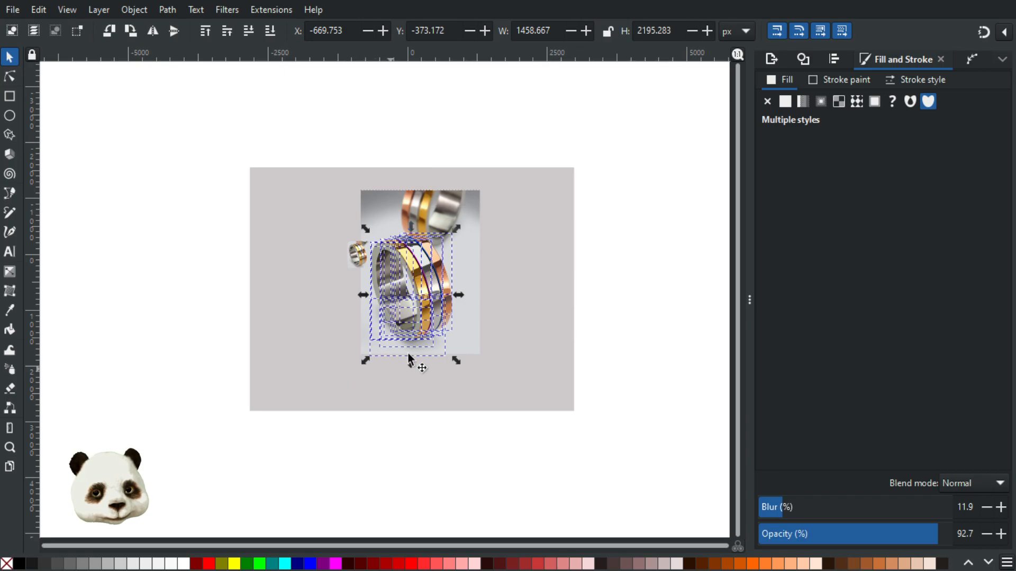
drag(441, 297, 728, 304)
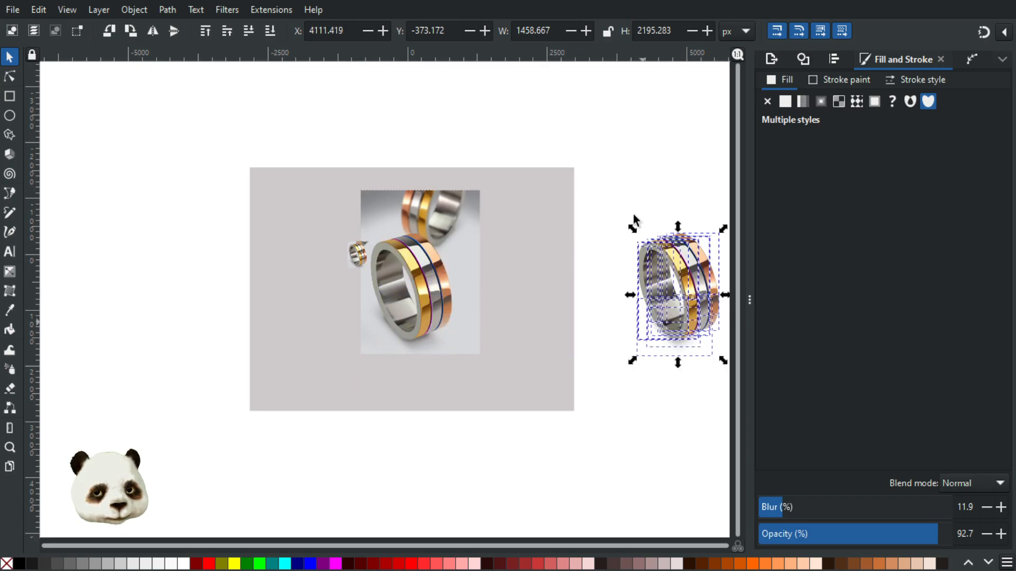
click(634, 211)
drag(633, 211, 448, 187)
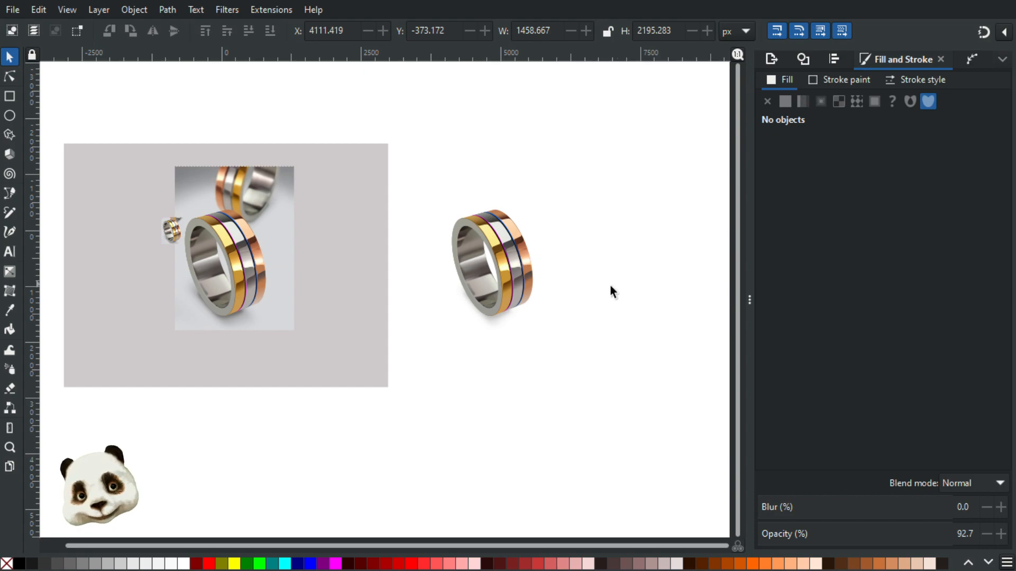
Delete the ring copy placed on the white canvas beside the backdrop.
scroll(609, 290, down, 2)
scroll(640, 282, up, 1)
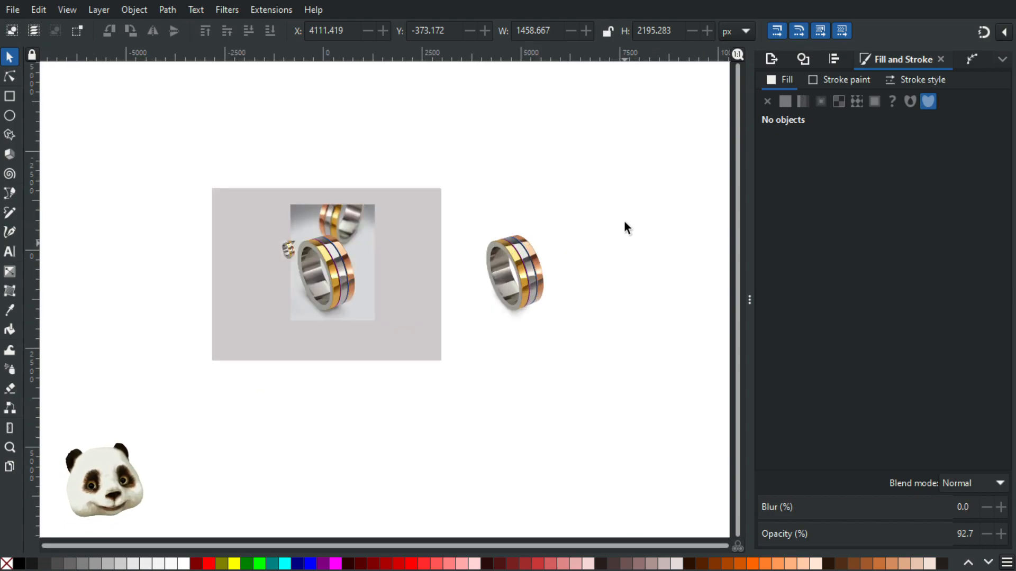
drag(556, 257, 480, 339)
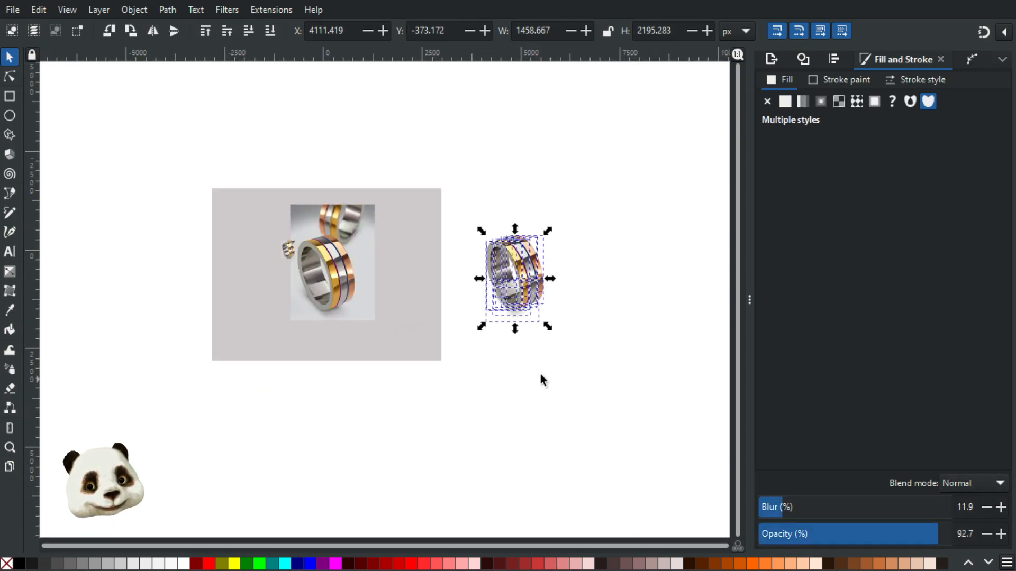
key(Delete)
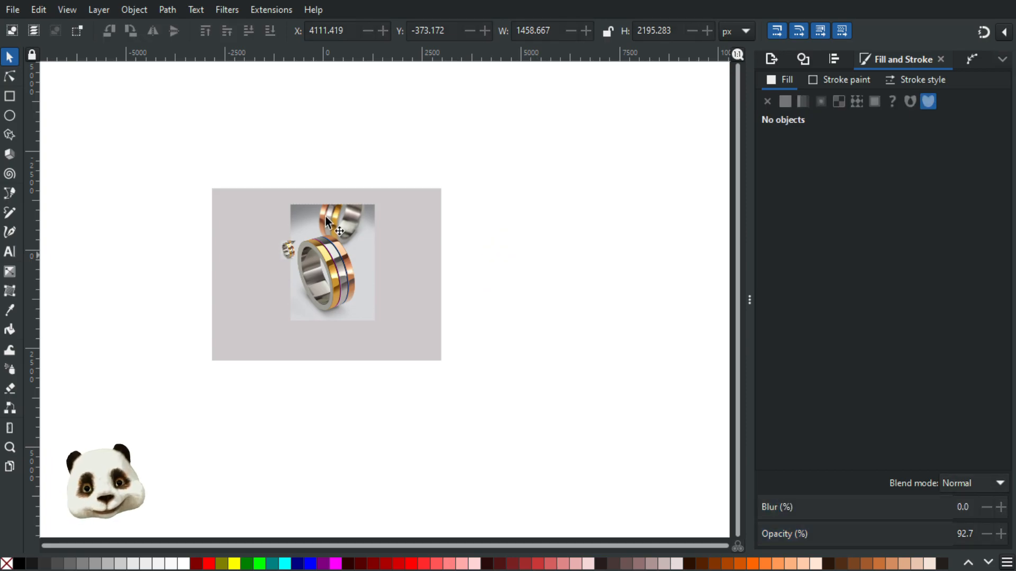
scroll(323, 291, up, 3)
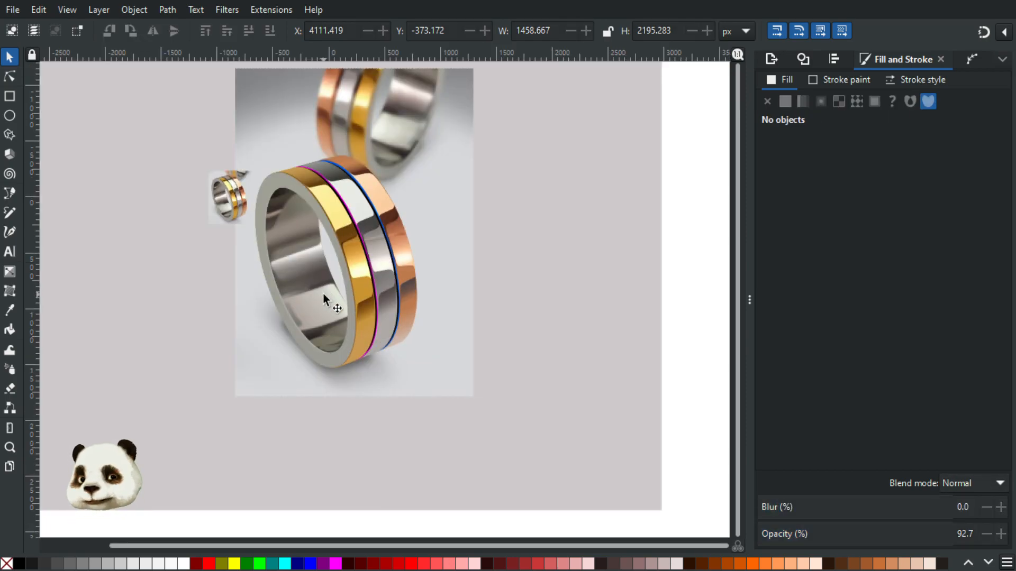